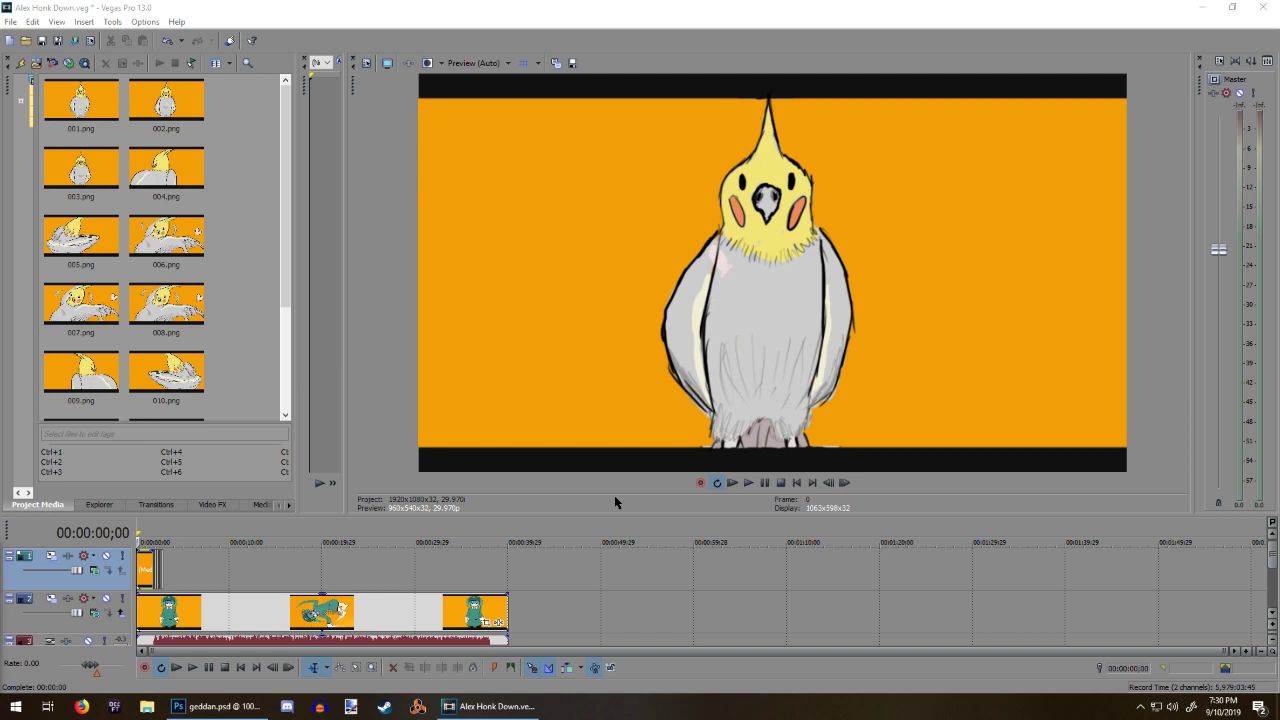
Step: Play back the timeline from the start to review the dance animation
left_click(195, 669)
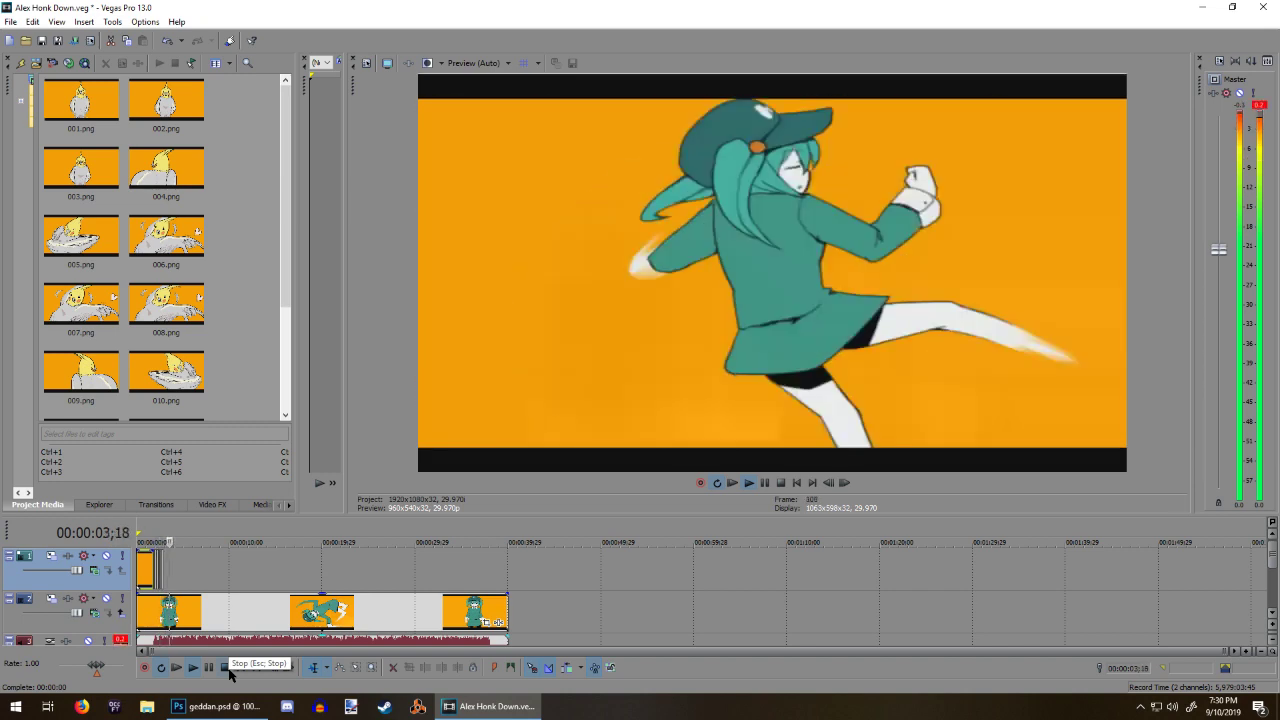
left_click(228, 668)
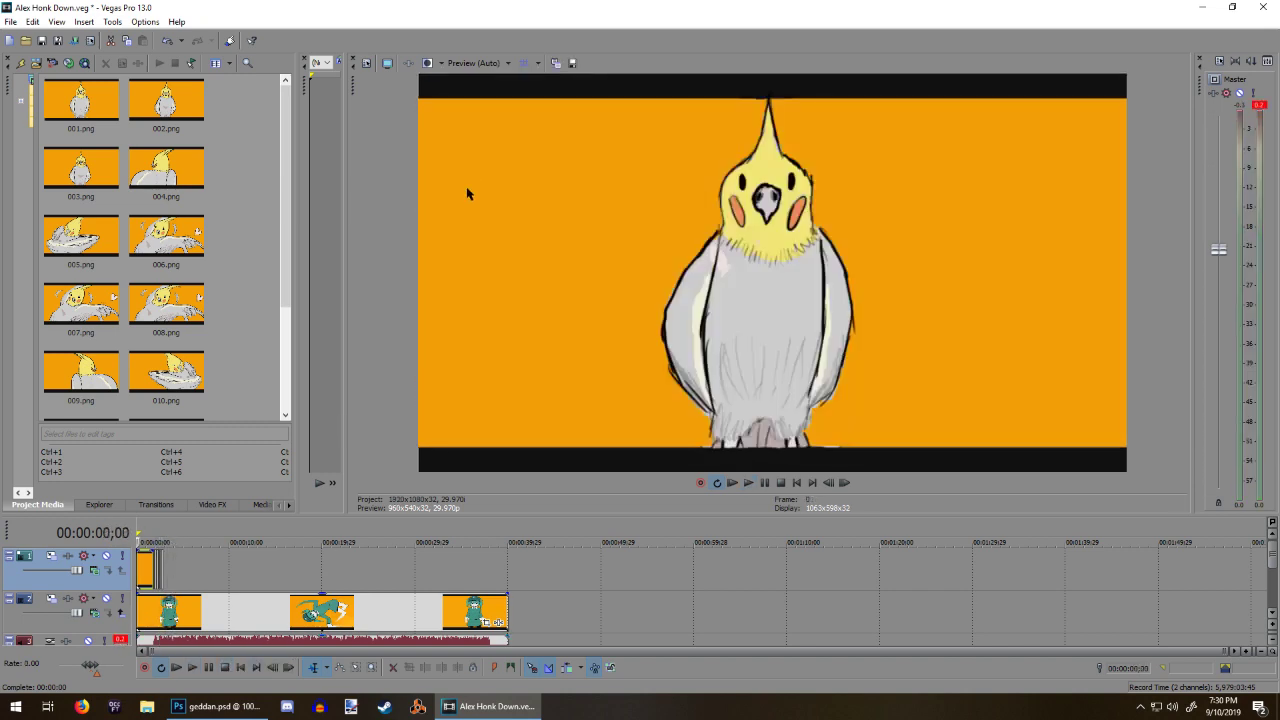
key("space")
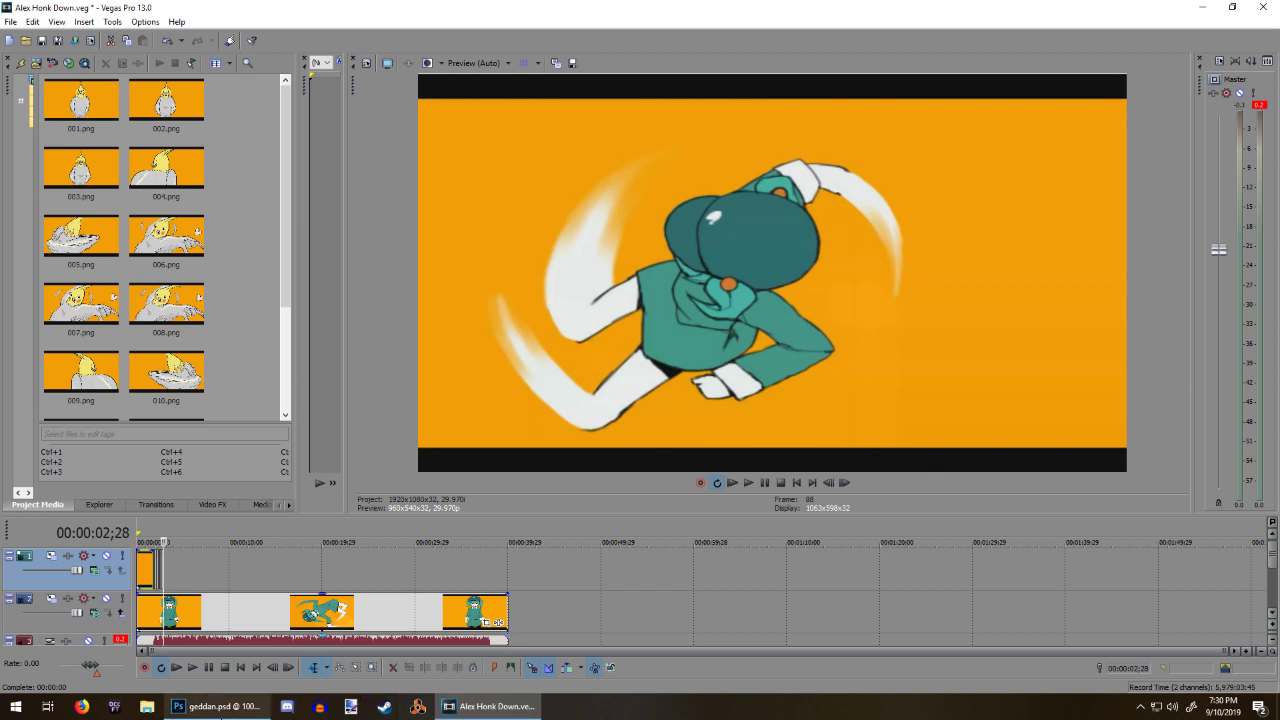
Step: Switch to Photoshop and map the pen tablet to Monitor3[Primary] in the PenTablet settings
left_click(214, 706)
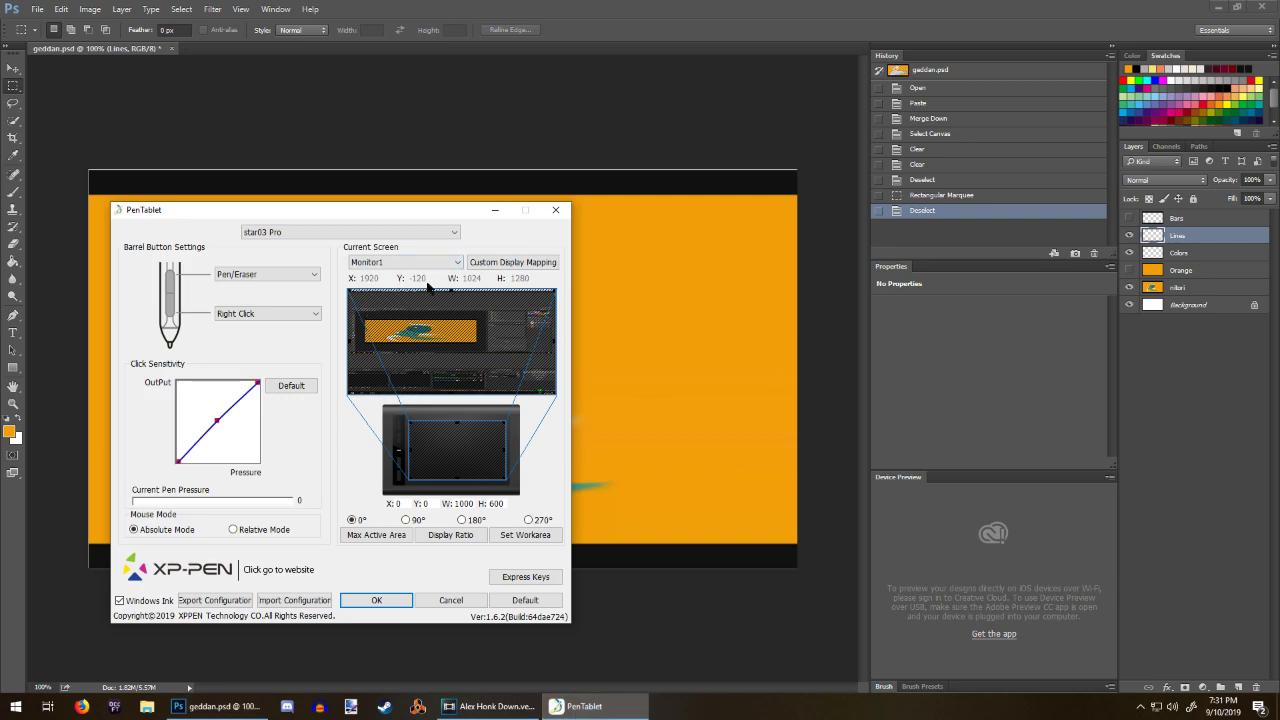
left_click(418, 262)
left_click(382, 302)
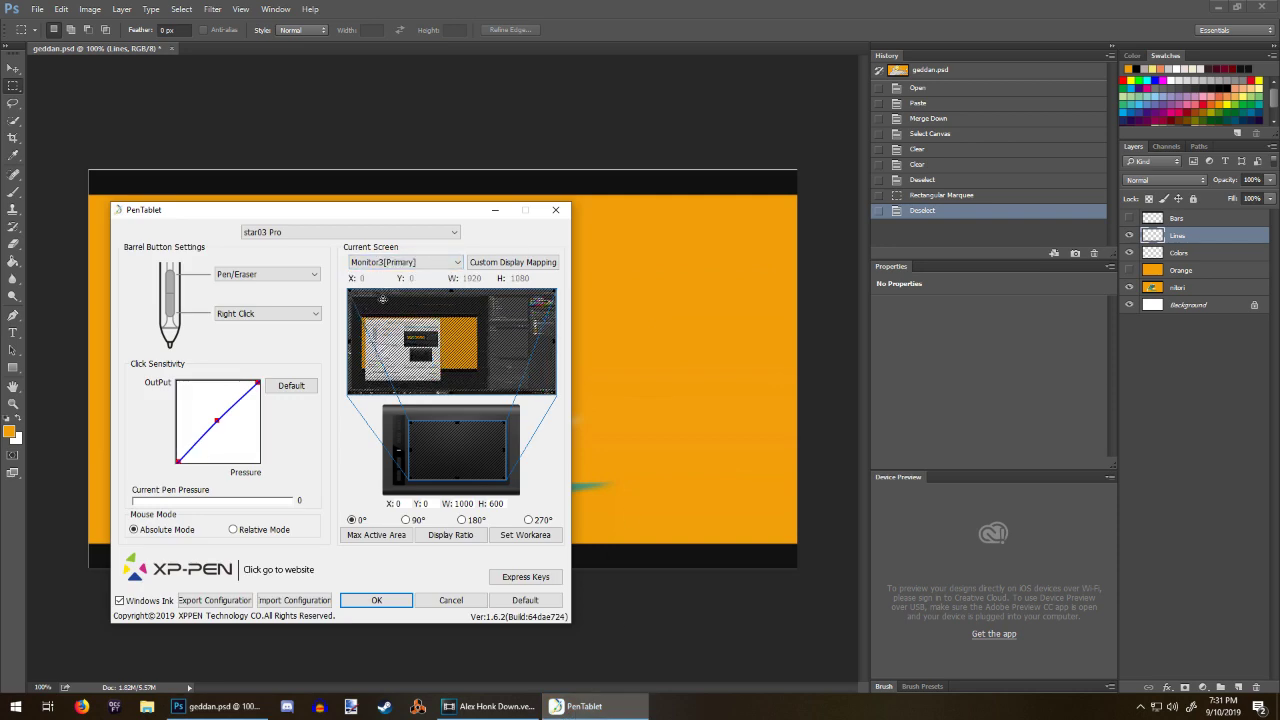
left_click(387, 603)
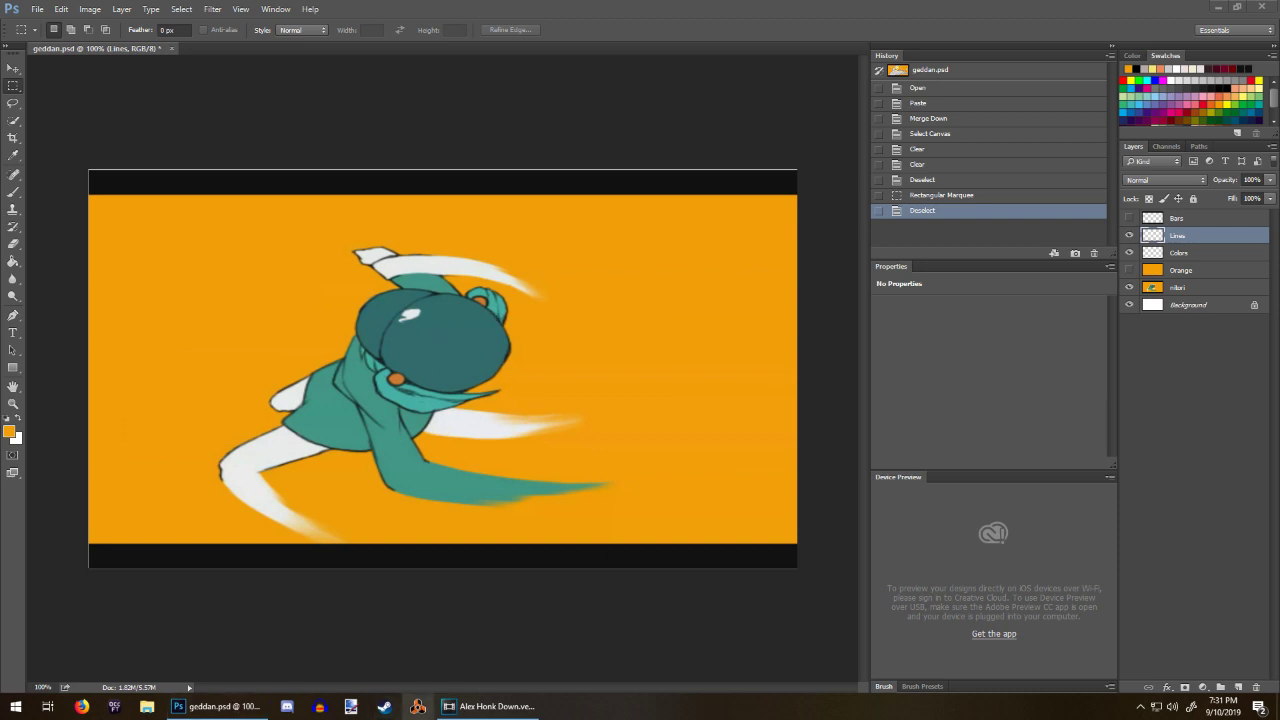
left_click(505, 702)
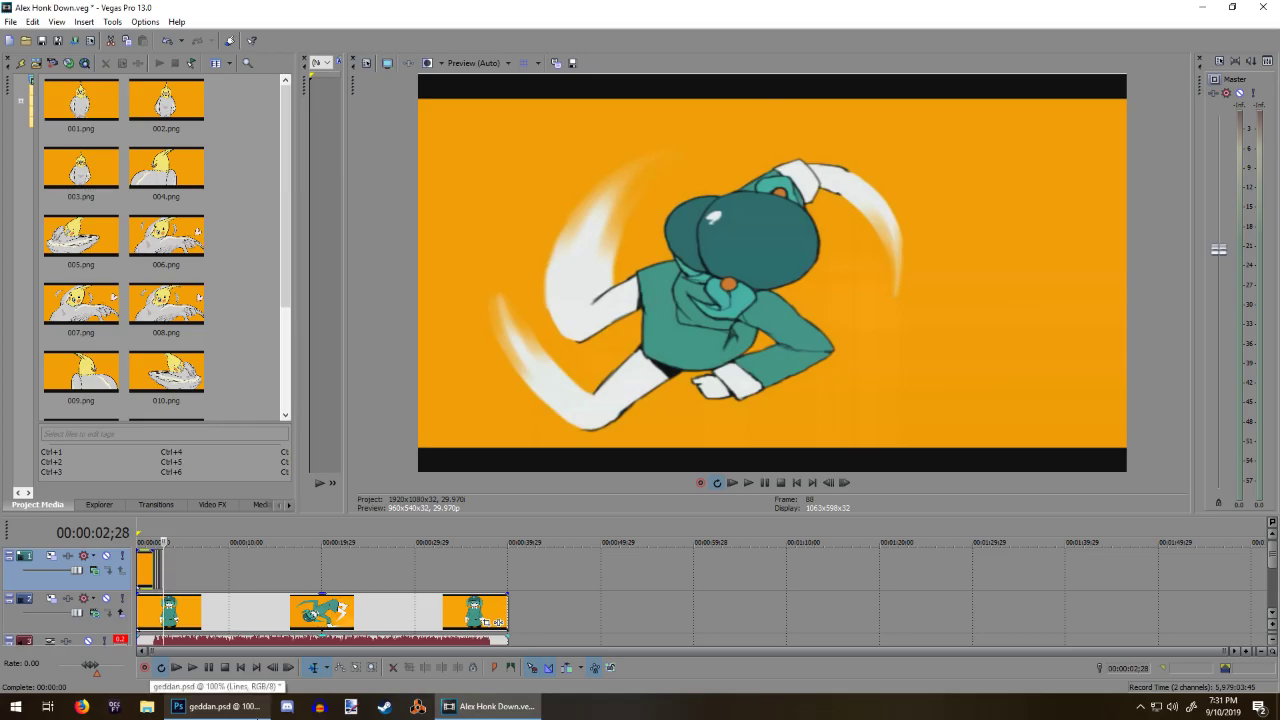
left_click(218, 707)
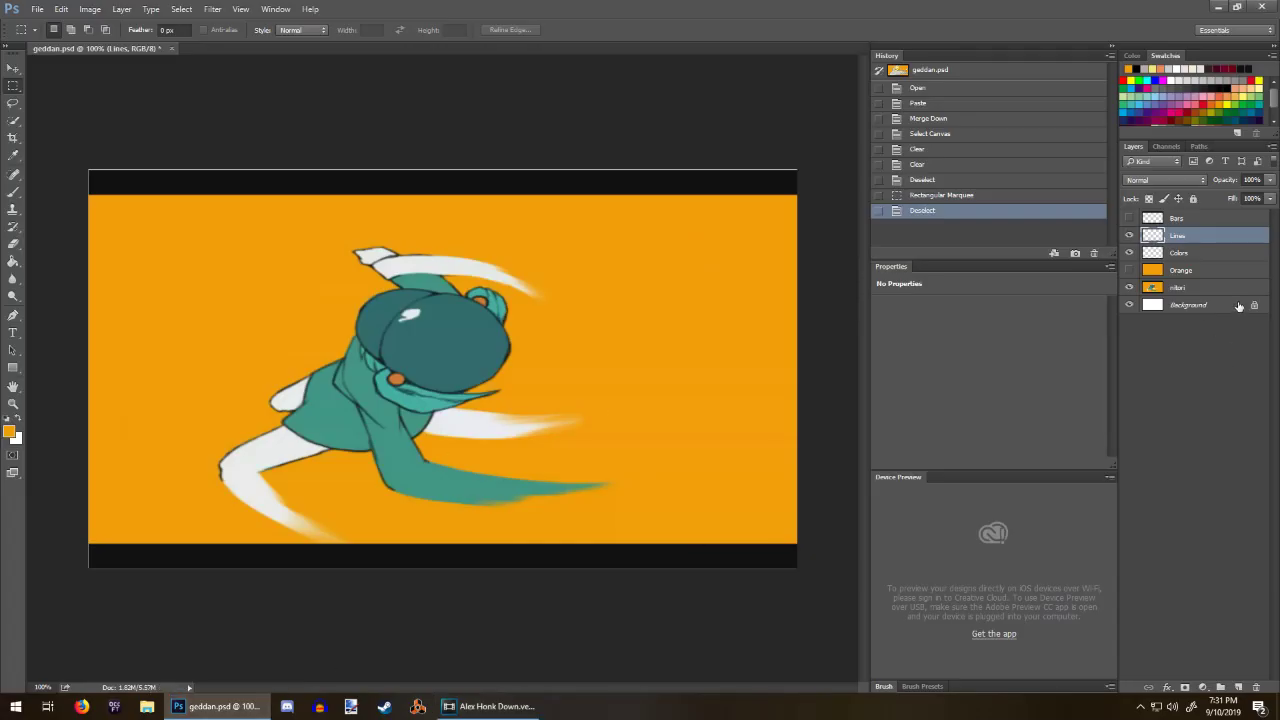
Step: Set the foreground colour to black and make the Lines layer active
left_click(1217, 259)
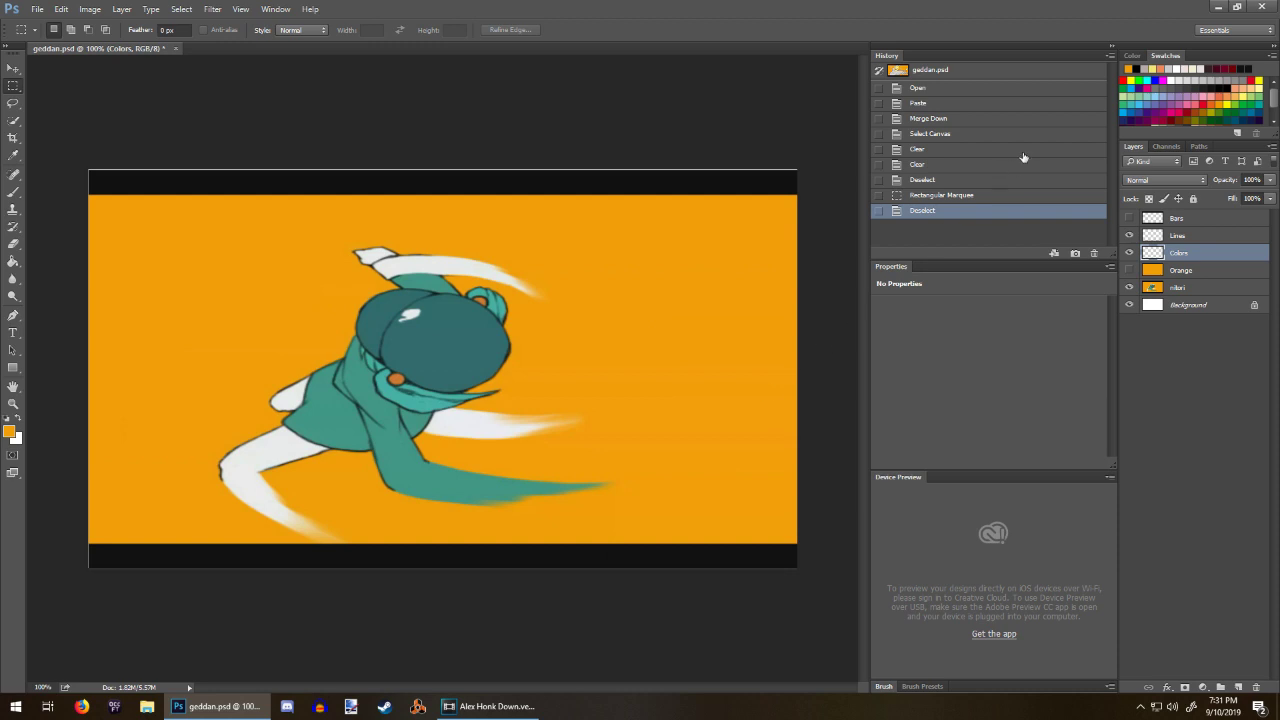
left_click(1128, 68)
right_click(668, 366)
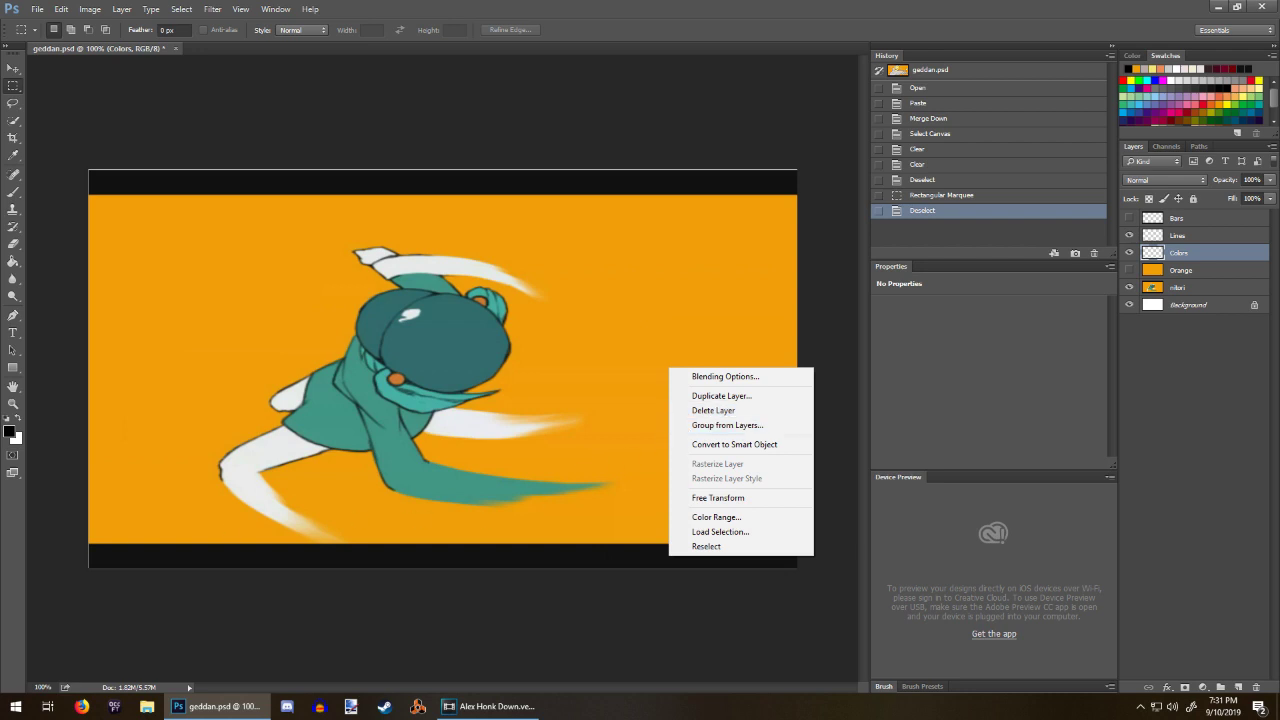
left_click(2, 478)
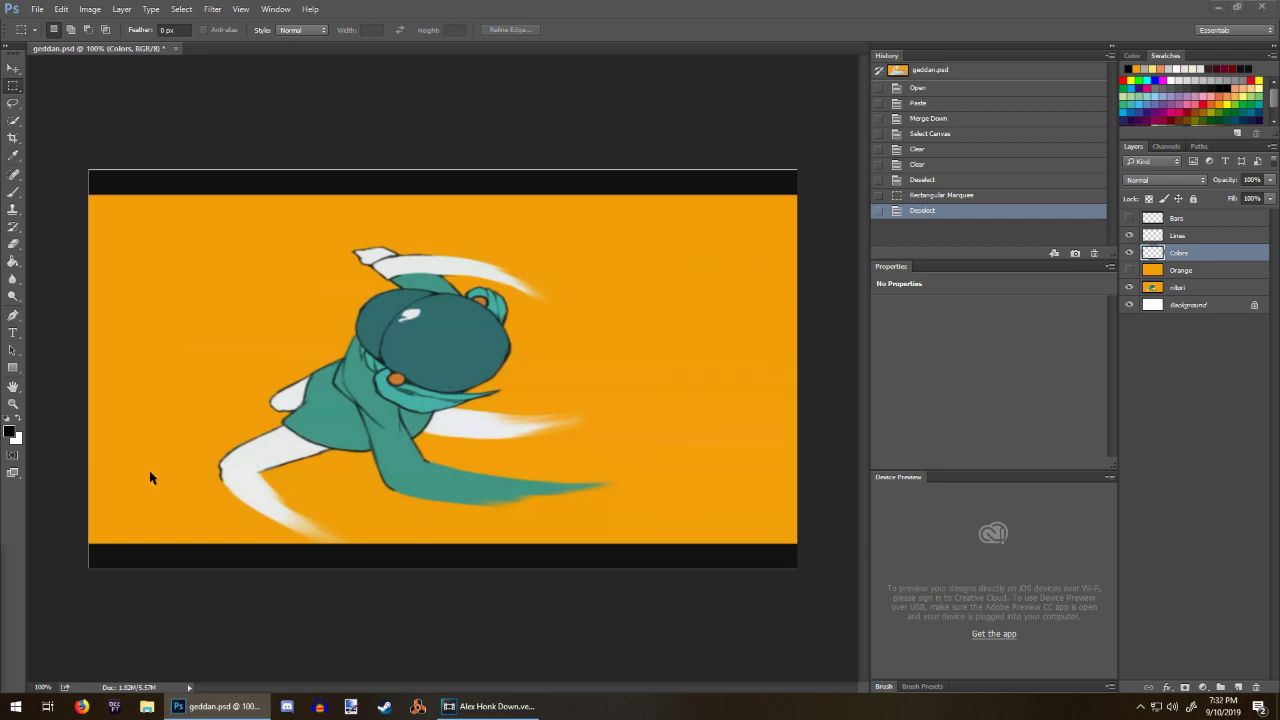
left_click(817, 127)
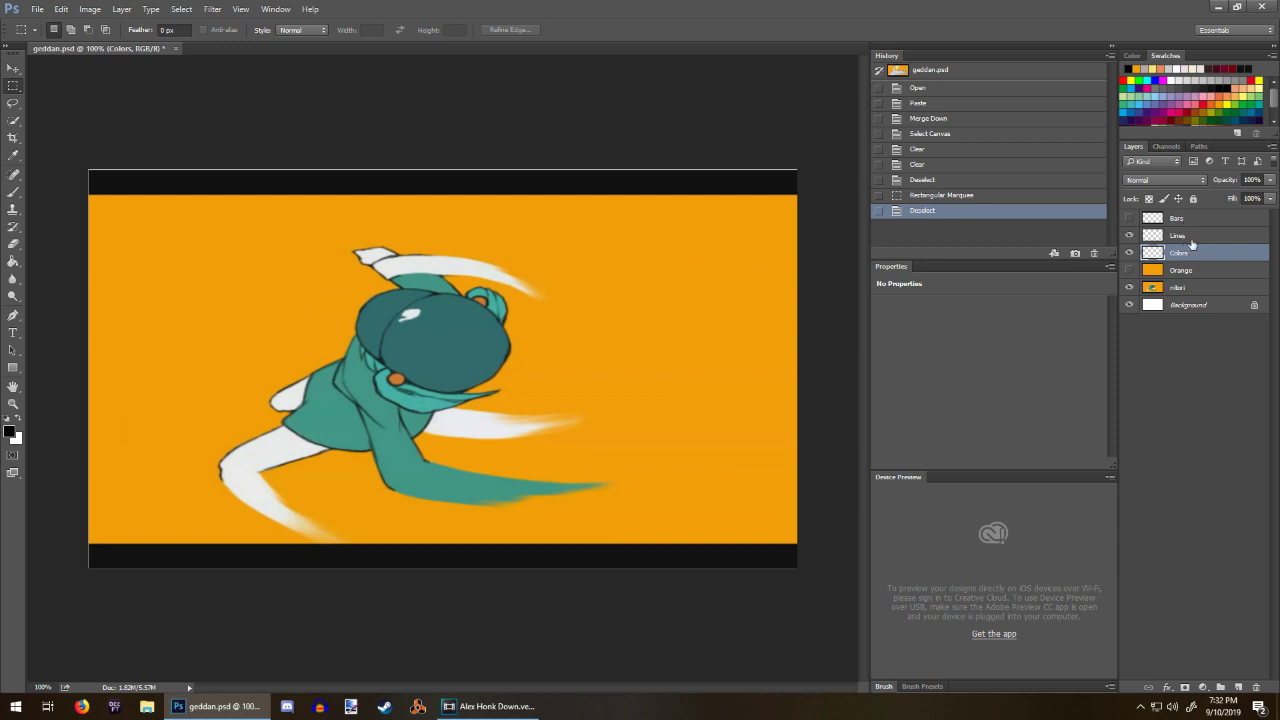
left_click(1188, 238)
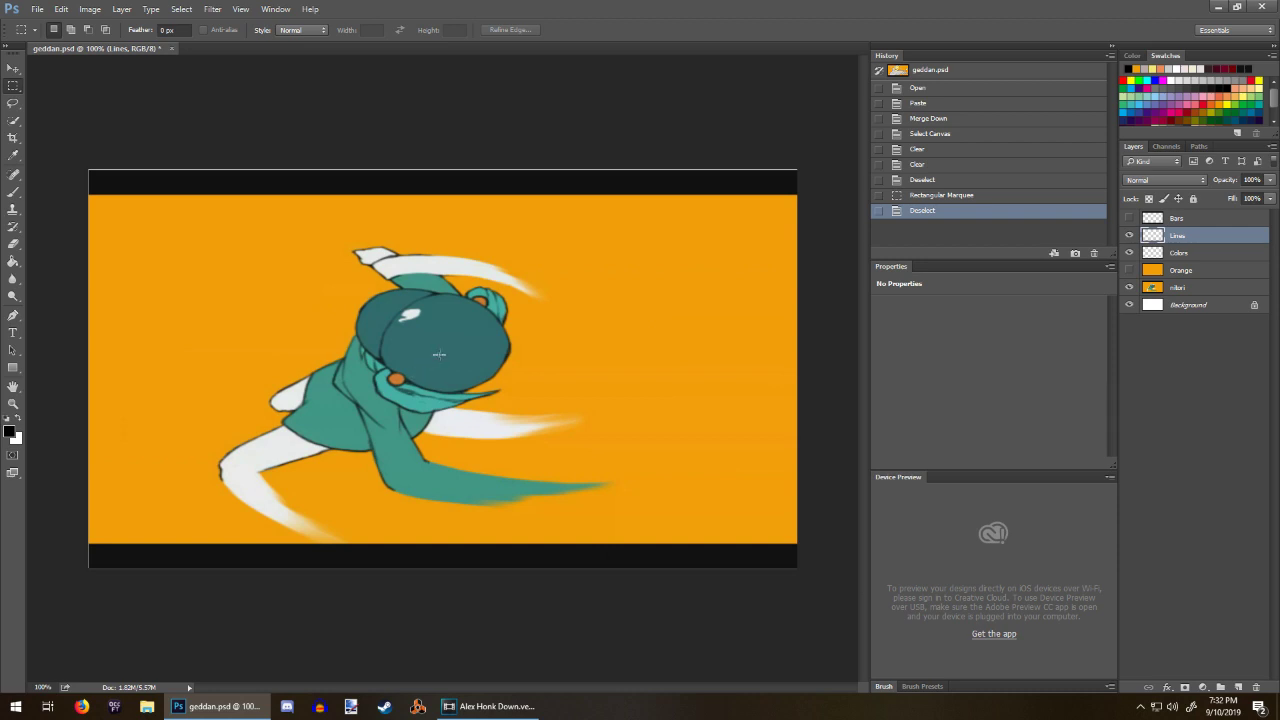
Step: Brush long curved crest feathers in black across the lower right of the character's cap and past its edge
key("b")
left_click_drag(440, 348, 502, 390)
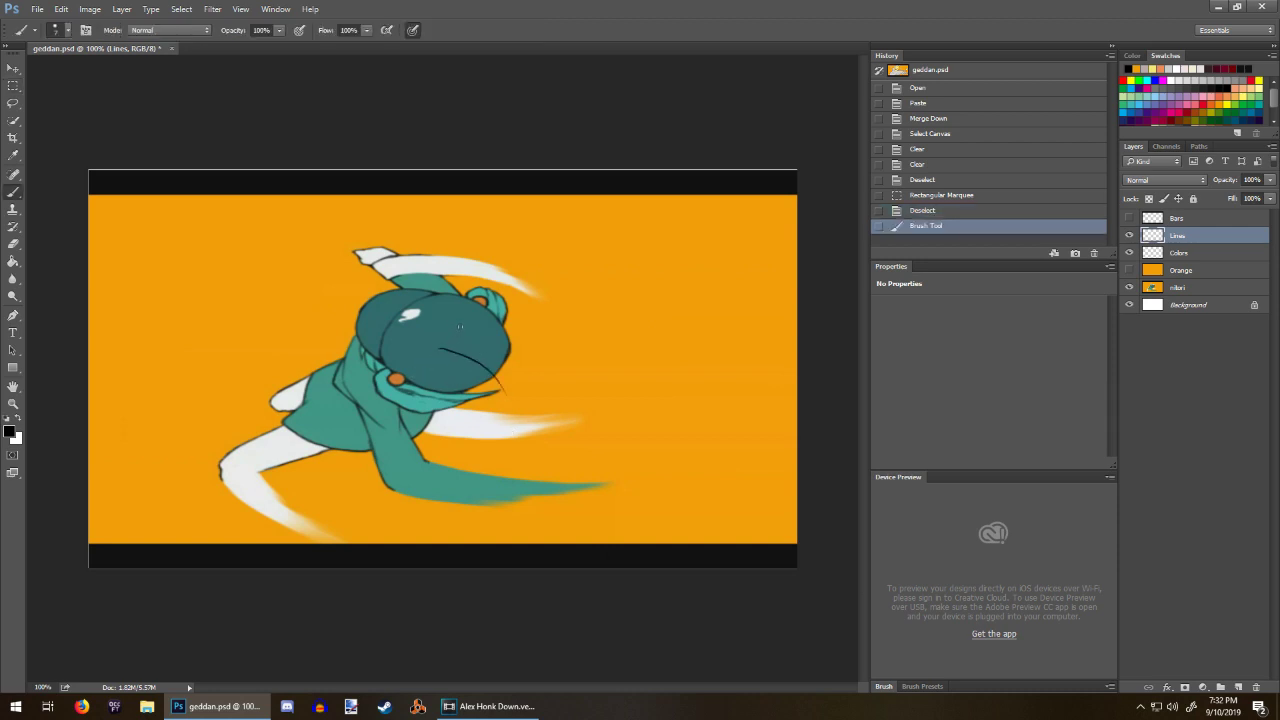
left_click_drag(460, 326, 514, 422)
mouse_move(448, 342)
left_mouse_down()
mouse_move(506, 402)
mouse_move(506, 434)
left_mouse_up()
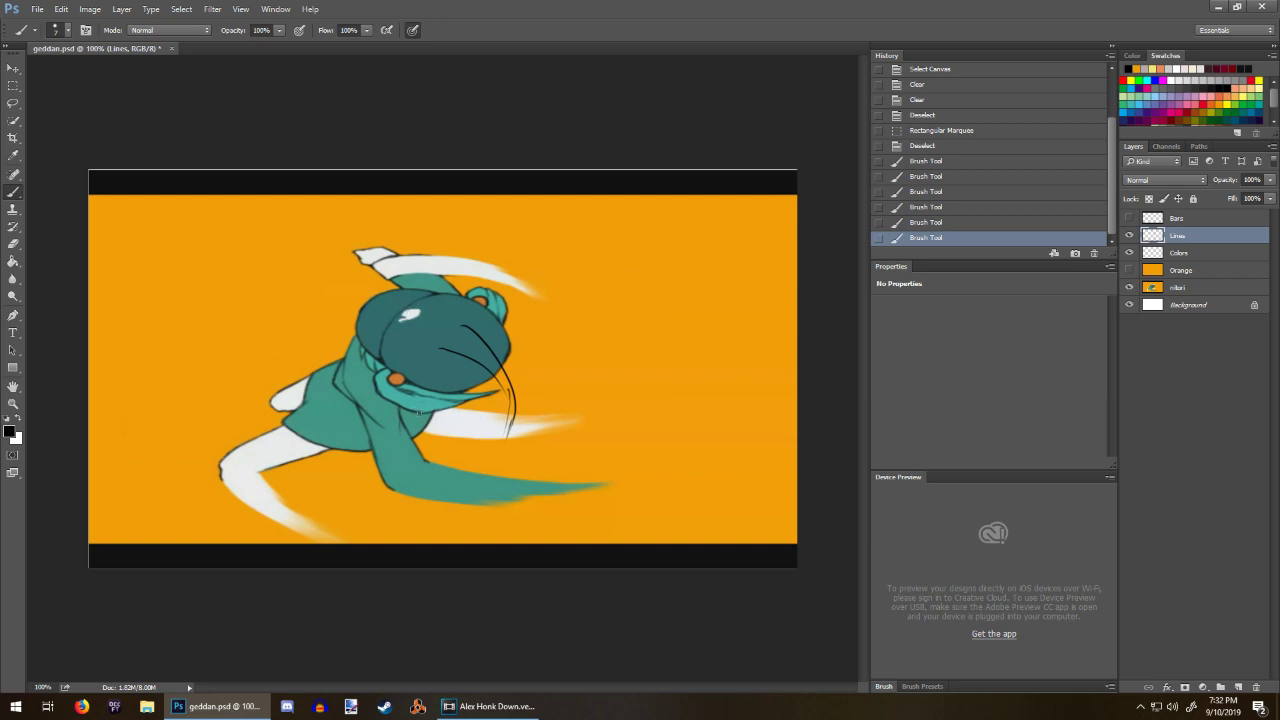
Step: Draw the bird's rounded head outline over the cap, redoing the first try, and add short feather strokes beneath it
mouse_move(402, 410)
left_mouse_down()
mouse_move(414, 292)
mouse_move(459, 286)
mouse_move(502, 328)
left_mouse_up()
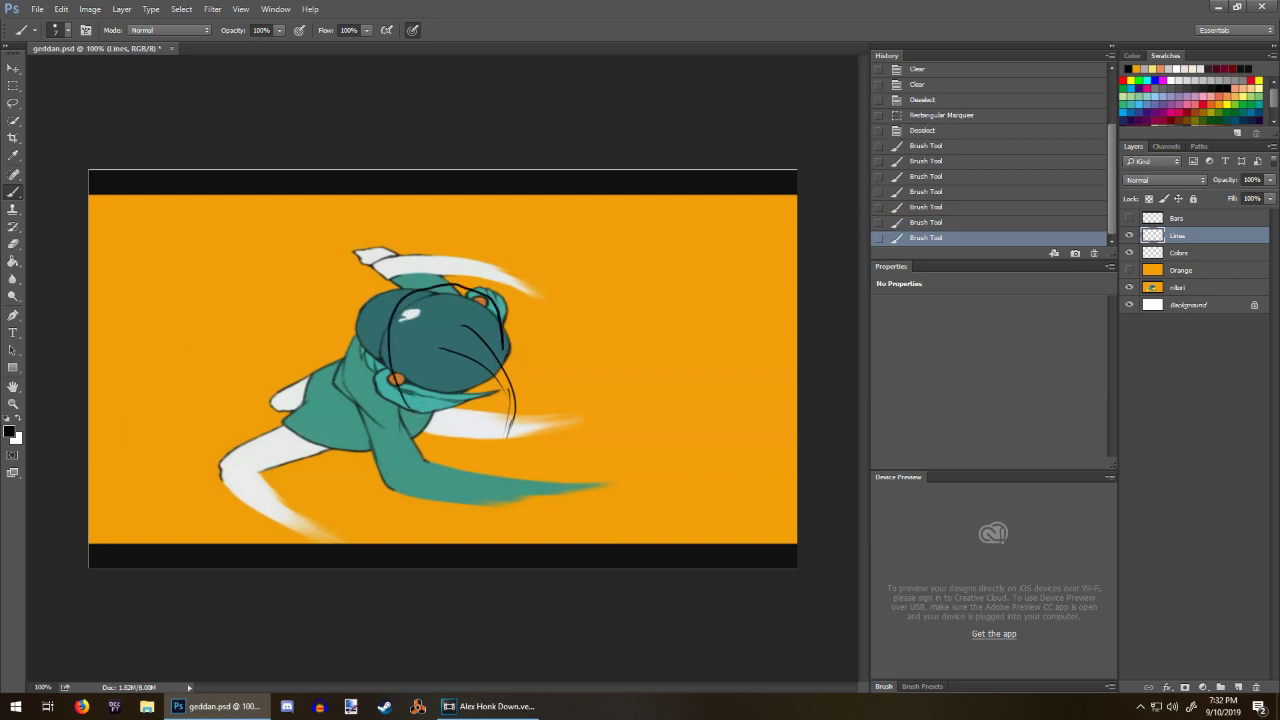
key("ctrl+z")
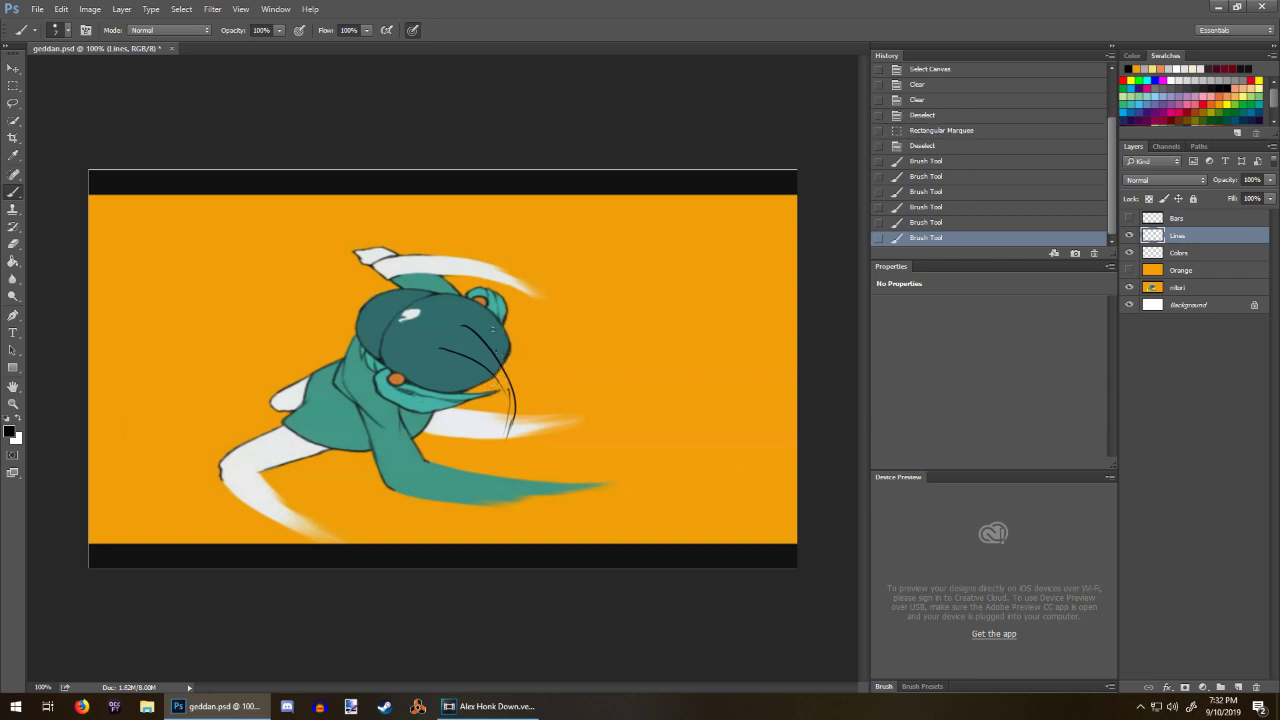
mouse_move(492, 329)
left_mouse_down()
mouse_move(466, 300)
mouse_move(430, 296)
mouse_move(402, 314)
mouse_move(374, 384)
left_mouse_up()
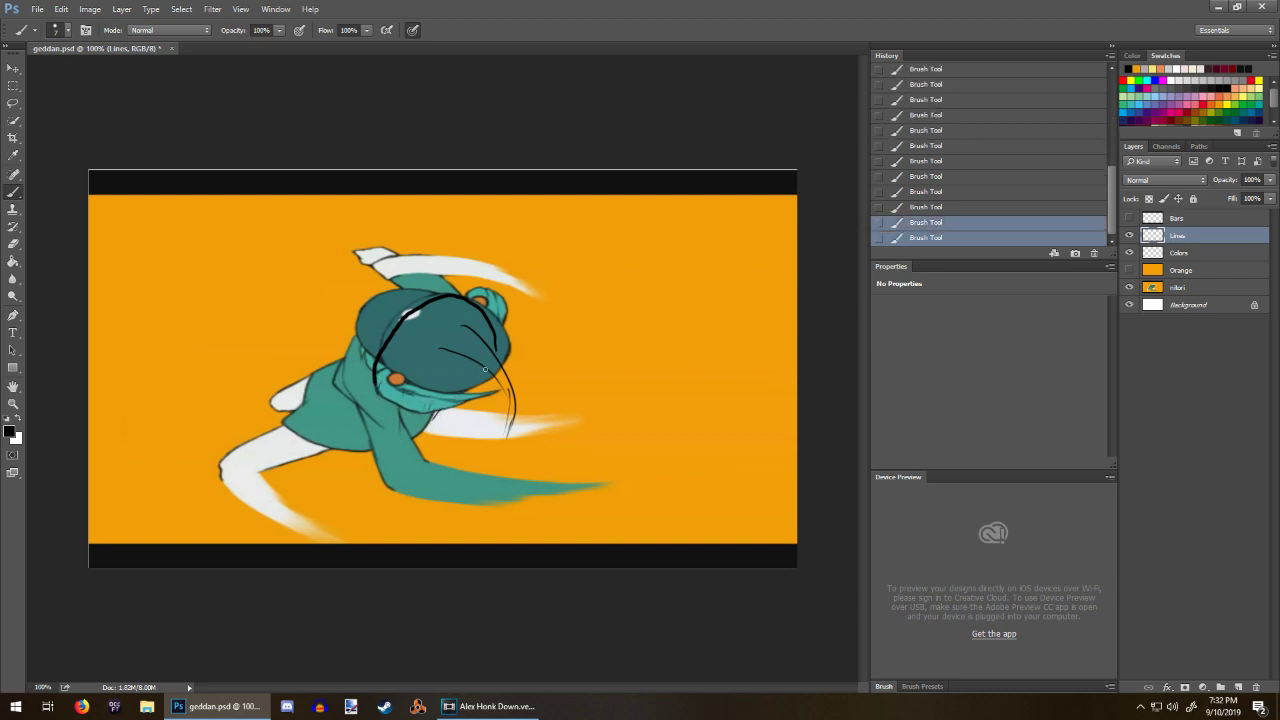
left_click_drag(487, 370, 455, 414)
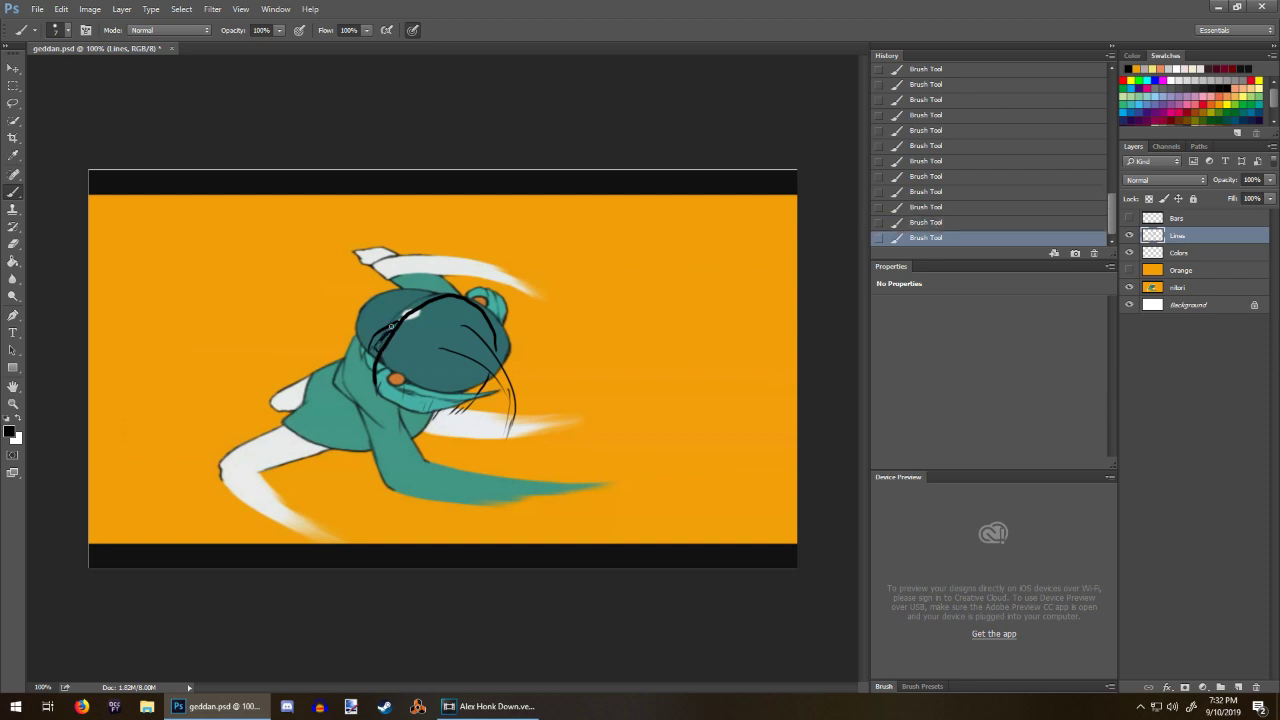
Step: Clean up the small facial detail at the head outline's upper left edge and fill it in with black dabs
key("e")
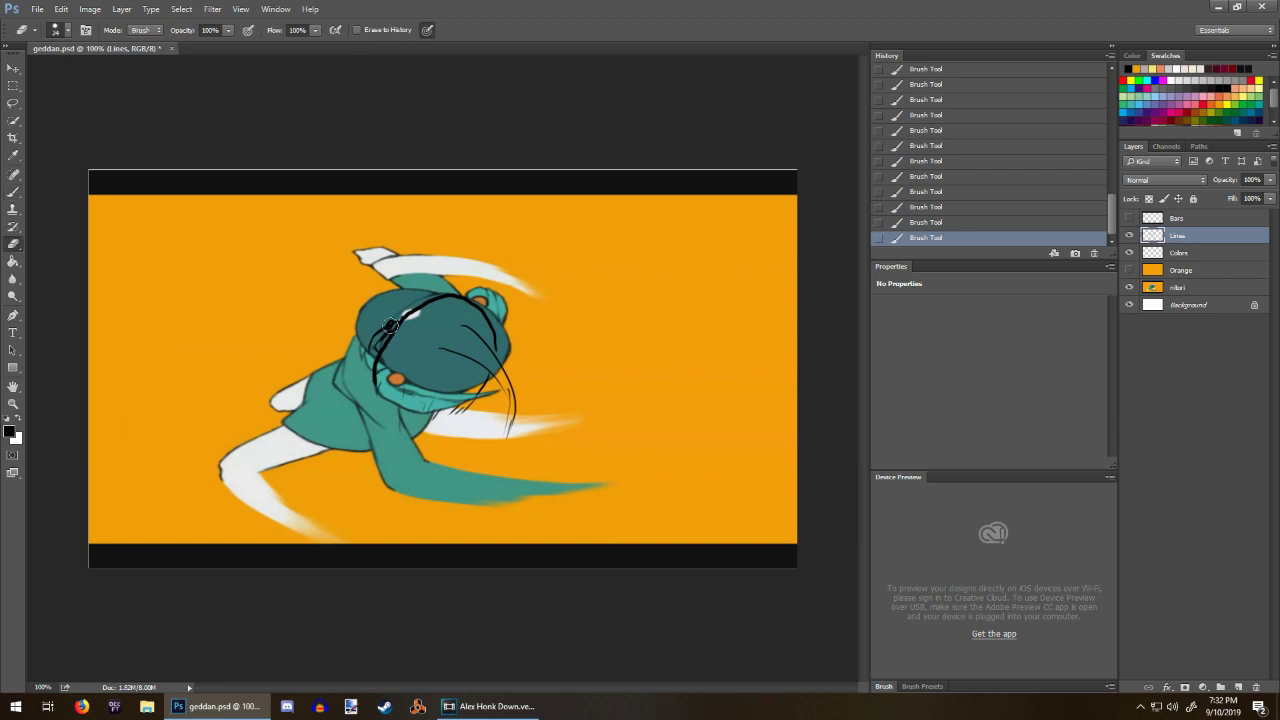
left_click(391, 324)
key("b")
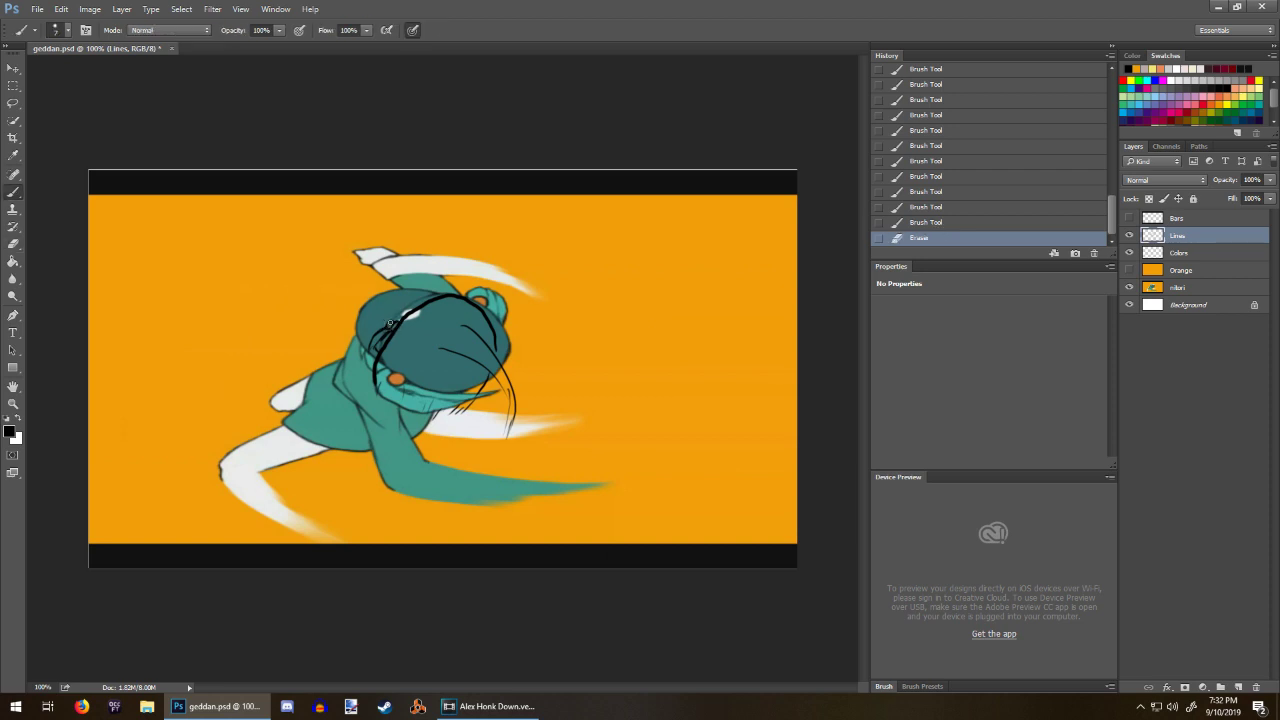
left_click(391, 324)
left_click(393, 330)
left_click(392, 334)
left_click(403, 323)
left_click(404, 324)
Step: Sketch the lower wing's outline over the outstretched green sleeve, with feather tips ending at the right
mouse_move(362, 379)
left_mouse_down()
mouse_move(441, 521)
mouse_move(586, 486)
left_mouse_up()
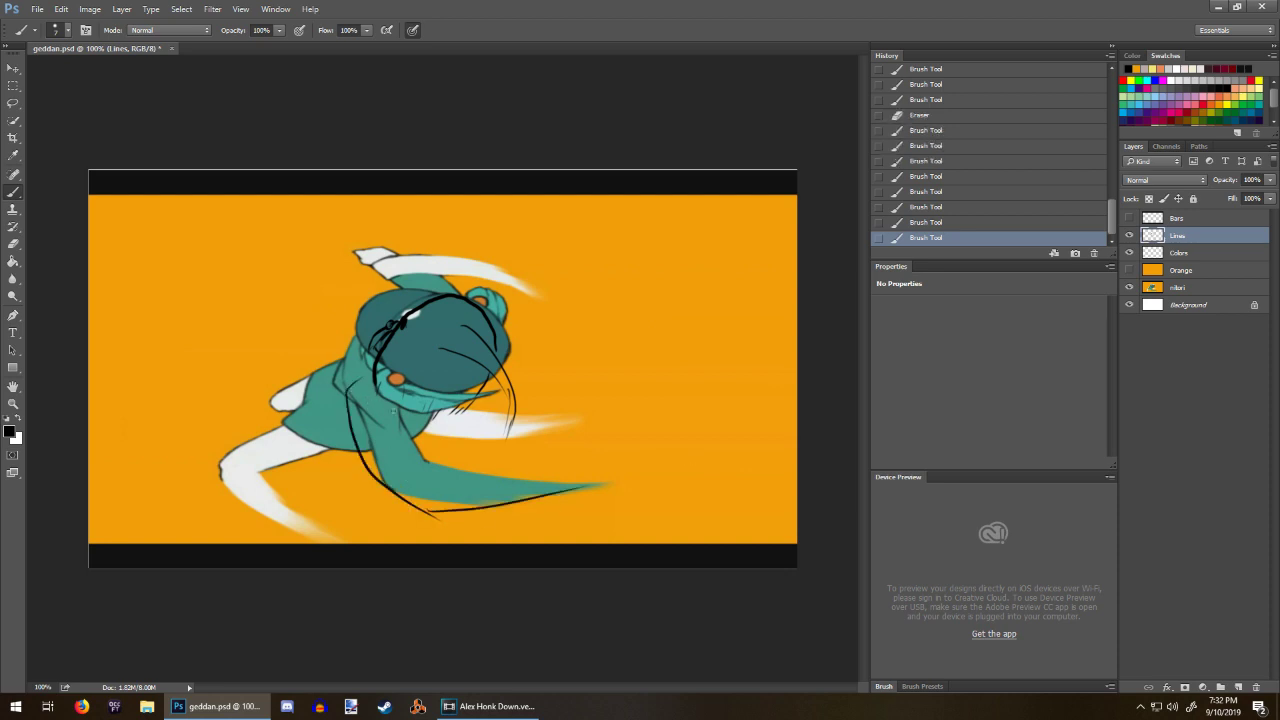
mouse_move(418, 426)
left_mouse_down()
mouse_move(540, 470)
mouse_move(618, 438)
left_mouse_up()
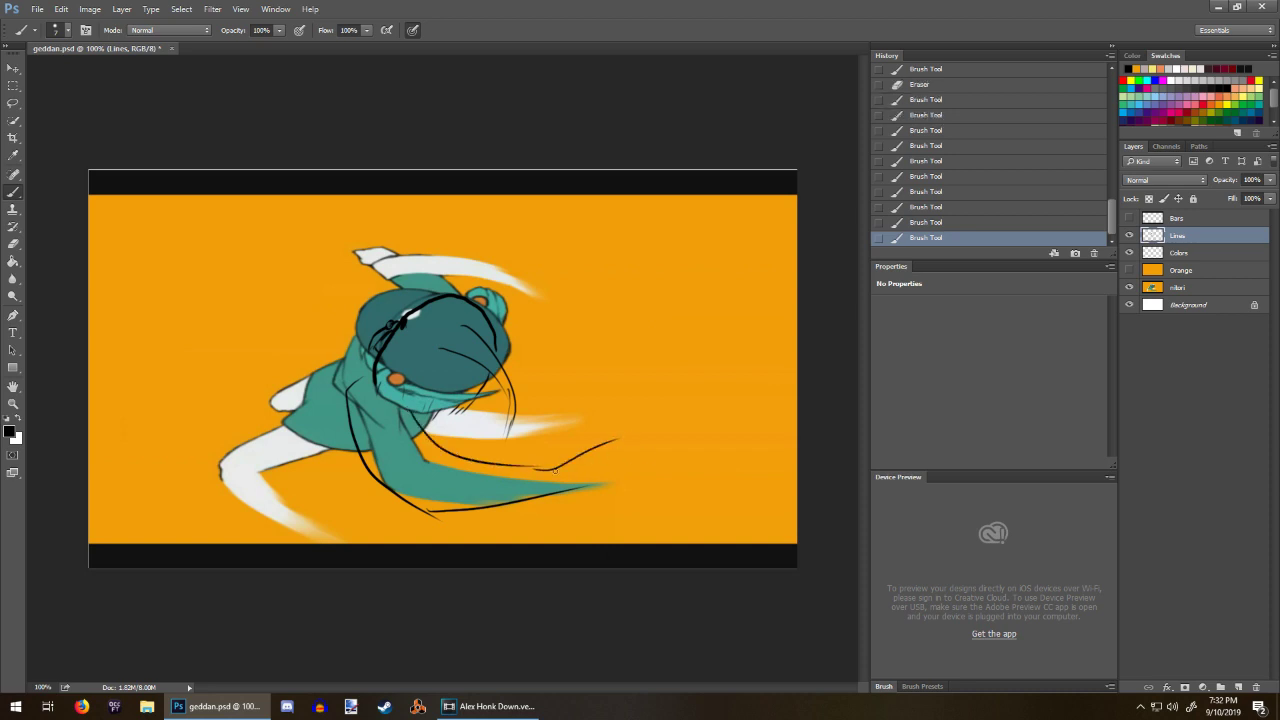
left_click_drag(562, 478, 620, 468)
mouse_move(438, 414)
left_mouse_down()
mouse_move(504, 458)
mouse_move(552, 464)
mouse_move(580, 441)
left_mouse_up()
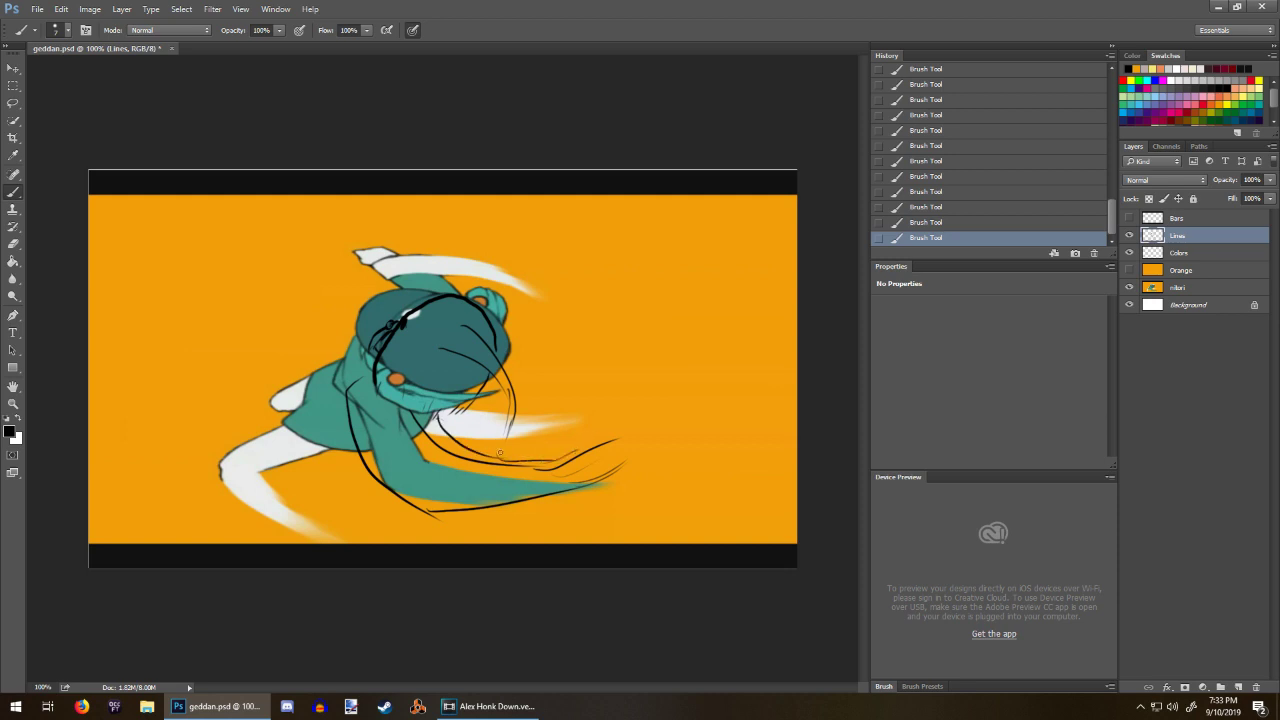
Step: Erase stray parts of the lower wing's upper edge and add fine feather strokes near the wing tip
key("e")
mouse_move(497, 488)
left_mouse_down()
mouse_move(527, 468)
mouse_move(472, 467)
mouse_move(515, 468)
mouse_move(495, 466)
mouse_move(524, 485)
mouse_move(464, 457)
left_mouse_up()
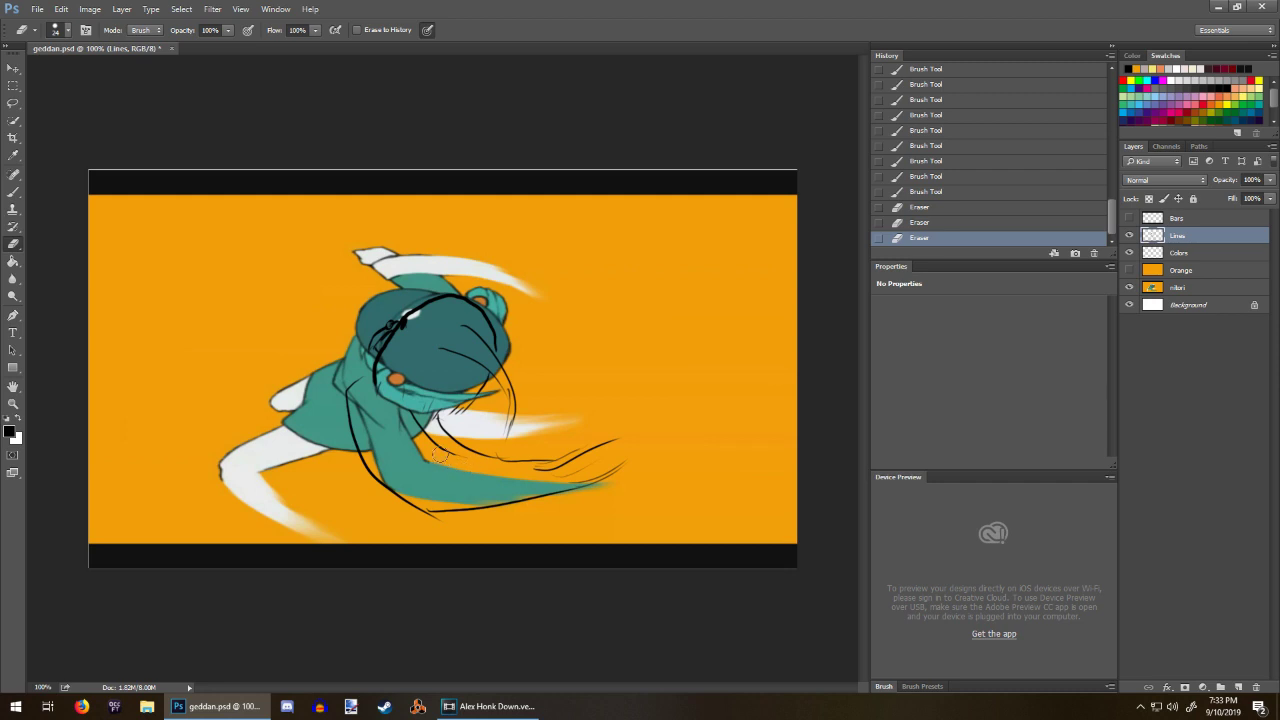
mouse_move(443, 456)
left_mouse_down()
mouse_move(480, 471)
mouse_move(522, 456)
mouse_move(600, 463)
left_mouse_up()
key("b")
left_click_drag(574, 481, 624, 461)
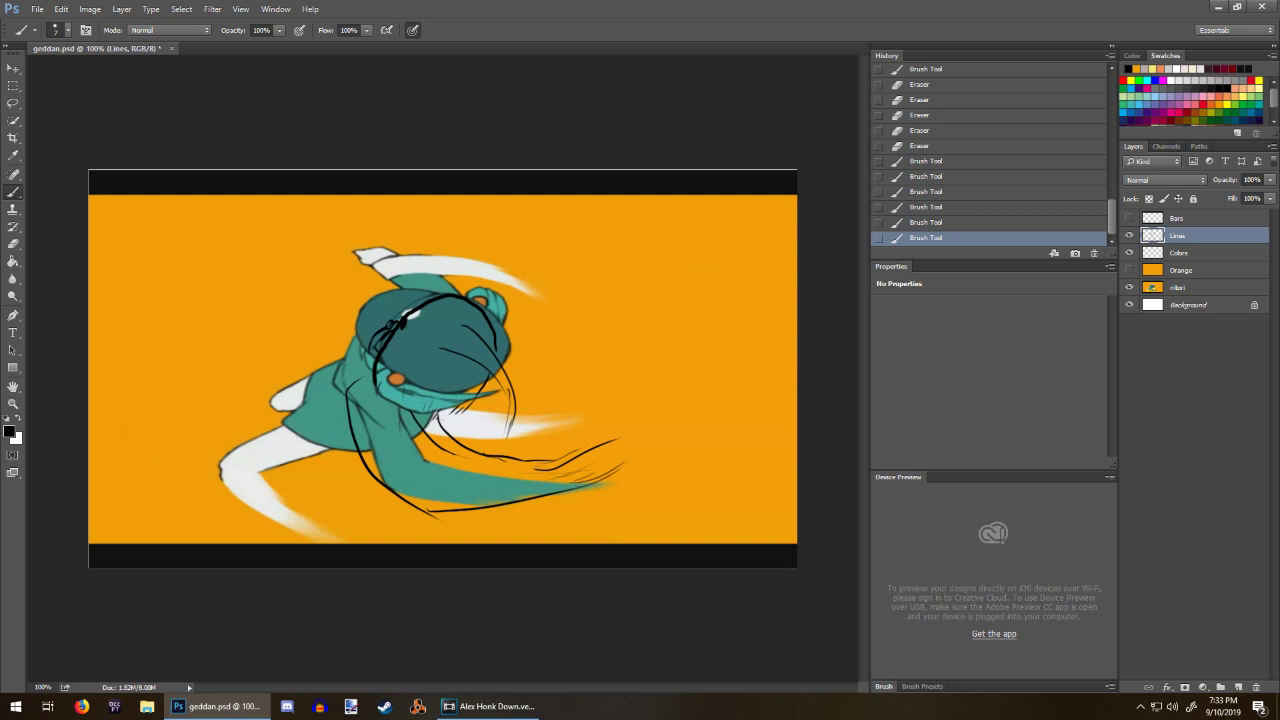
Step: Sketch the shoulder behind the head over the green shirt, erasing the rough strokes down to a clean curve
left_click_drag(361, 363, 364, 370)
left_click_drag(375, 353, 337, 384)
left_click_drag(343, 369, 325, 413)
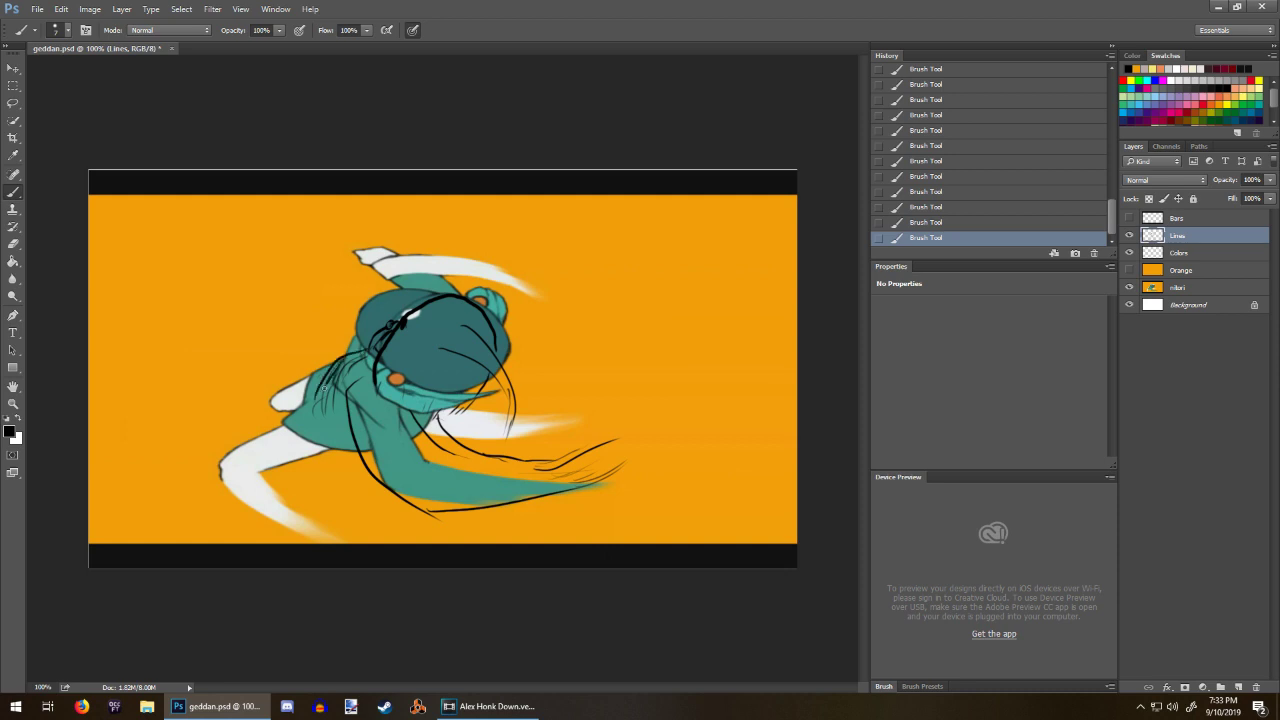
key("e")
left_click_drag(331, 405, 334, 382)
mouse_move(333, 388)
left_mouse_down()
mouse_move(357, 359)
mouse_move(323, 396)
mouse_move(332, 384)
mouse_move(339, 431)
mouse_move(361, 365)
mouse_move(340, 372)
mouse_move(332, 422)
mouse_move(372, 350)
mouse_move(373, 395)
mouse_move(365, 350)
left_mouse_up()
key("b")
key("e")
key("b")
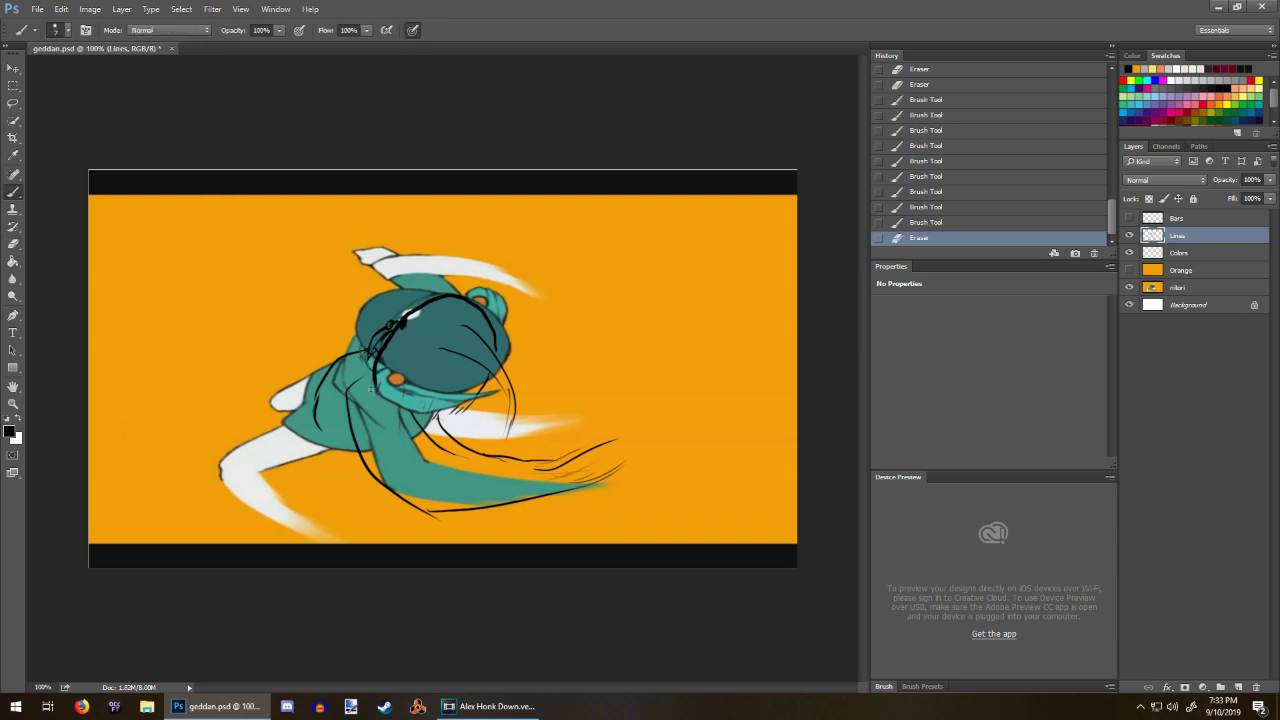
Step: Add more curved crest feather strokes at the head's lower right and thin them out with the eraser
left_click(1131, 289)
left_click(1131, 288)
left_click_drag(482, 333, 496, 350)
left_click_drag(481, 330, 500, 376)
left_click_drag(487, 333, 508, 394)
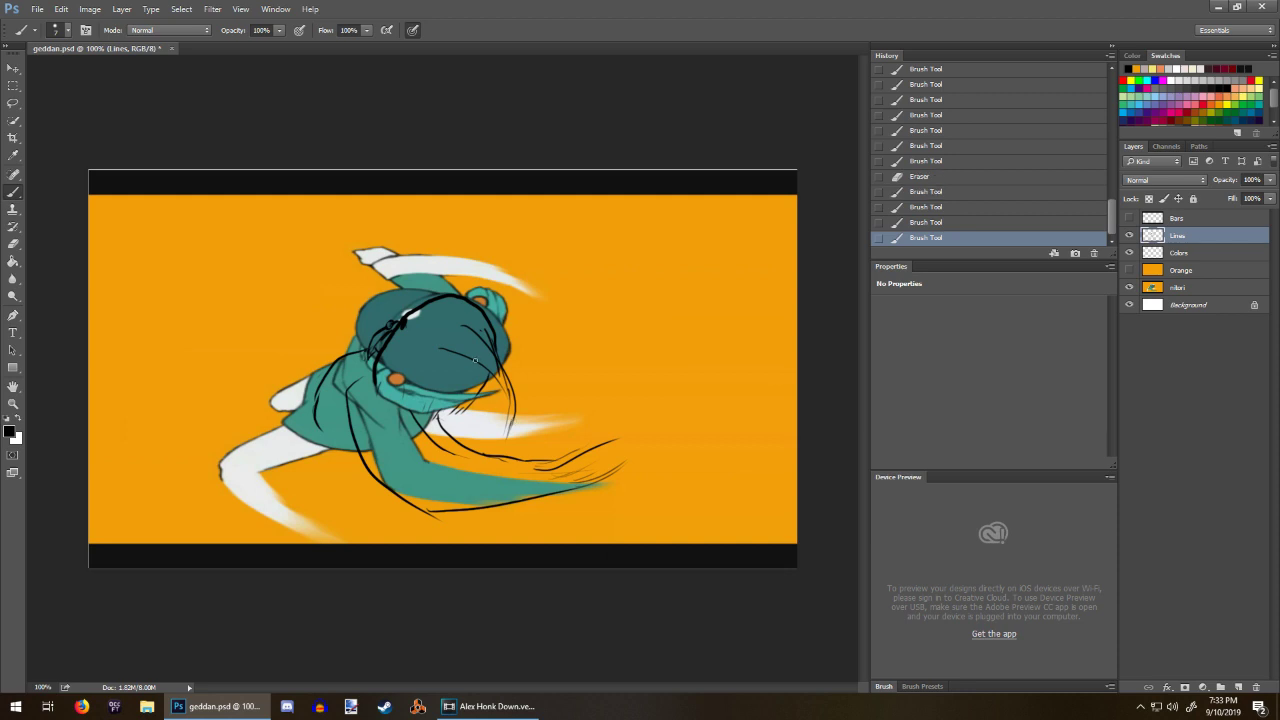
left_click_drag(454, 335, 514, 418)
mouse_move(484, 368)
left_mouse_down()
mouse_move(503, 430)
mouse_move(512, 406)
mouse_move(528, 438)
mouse_move(512, 396)
left_mouse_up()
key("e")
left_click_drag(488, 340, 509, 398)
key("b")
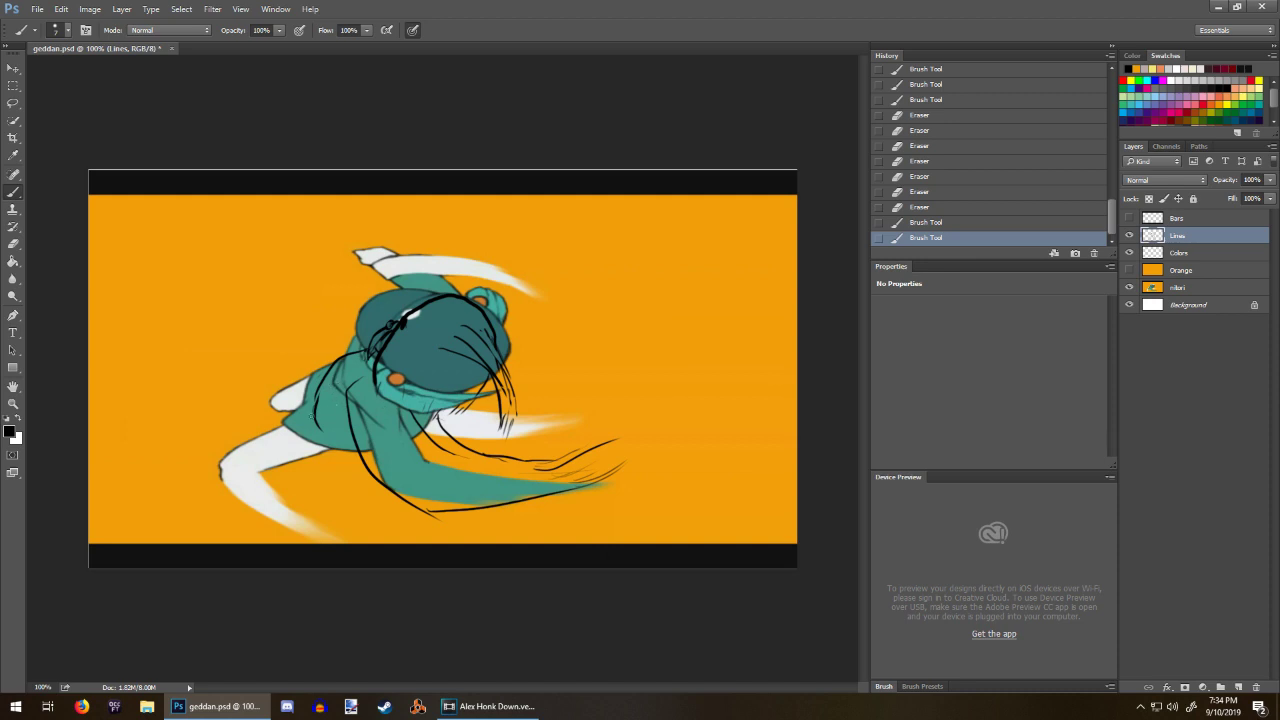
Step: Draw the bird's body outline curving around the lower left of the shirt, with extra feather lines along the belly
left_click_drag(325, 361, 361, 471)
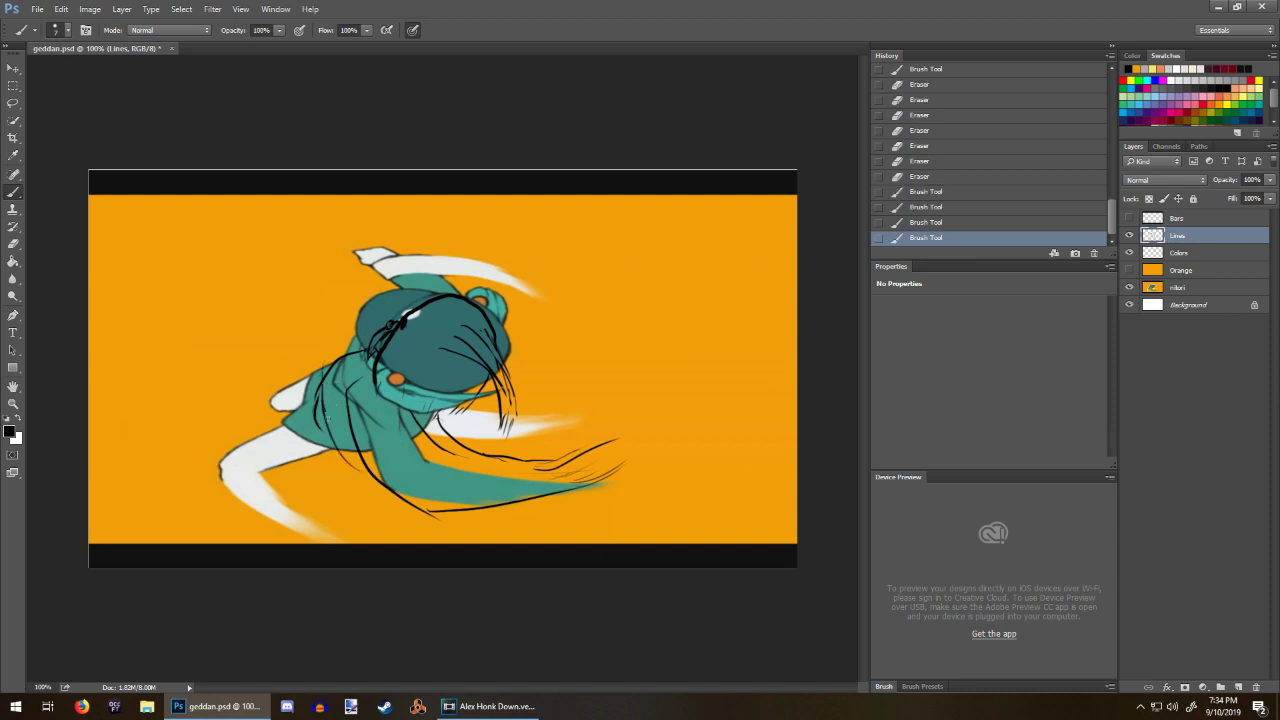
left_click_drag(325, 412, 409, 497)
left_click_drag(320, 386, 350, 456)
left_click_drag(326, 364, 284, 430)
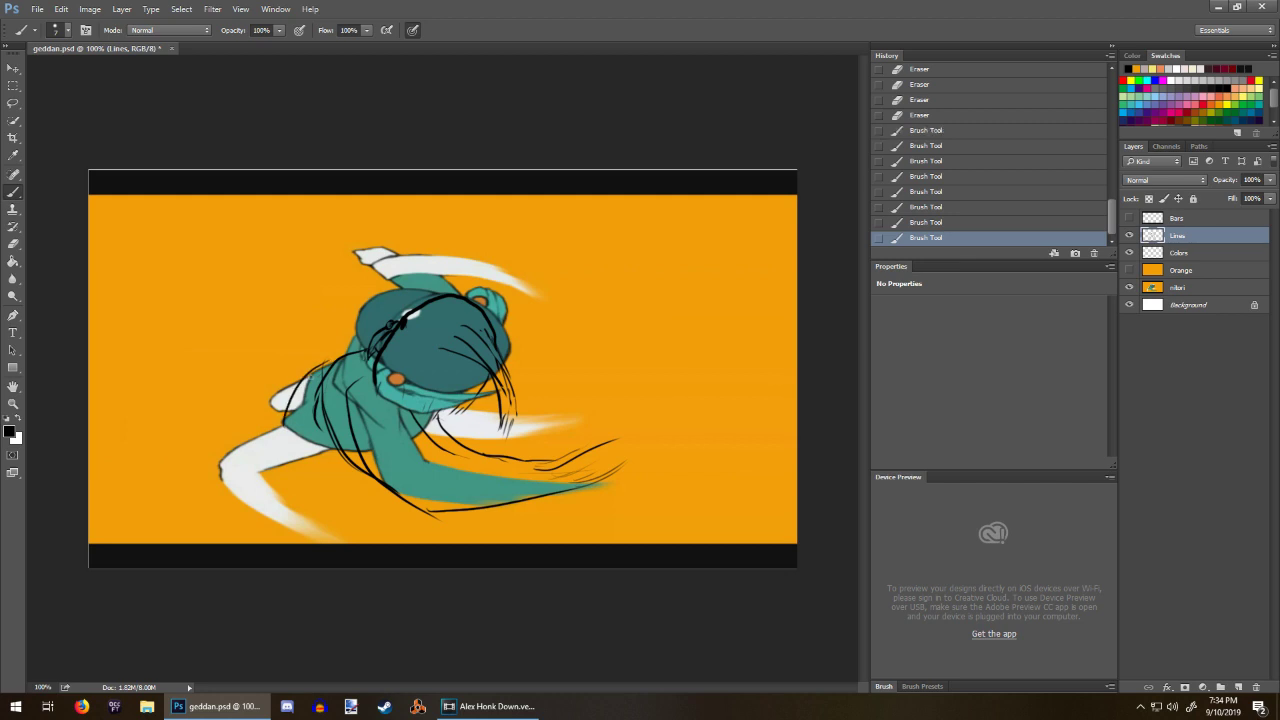
mouse_move(299, 380)
left_mouse_down()
mouse_move(341, 490)
mouse_move(408, 518)
left_mouse_up()
left_click_drag(455, 402, 453, 418)
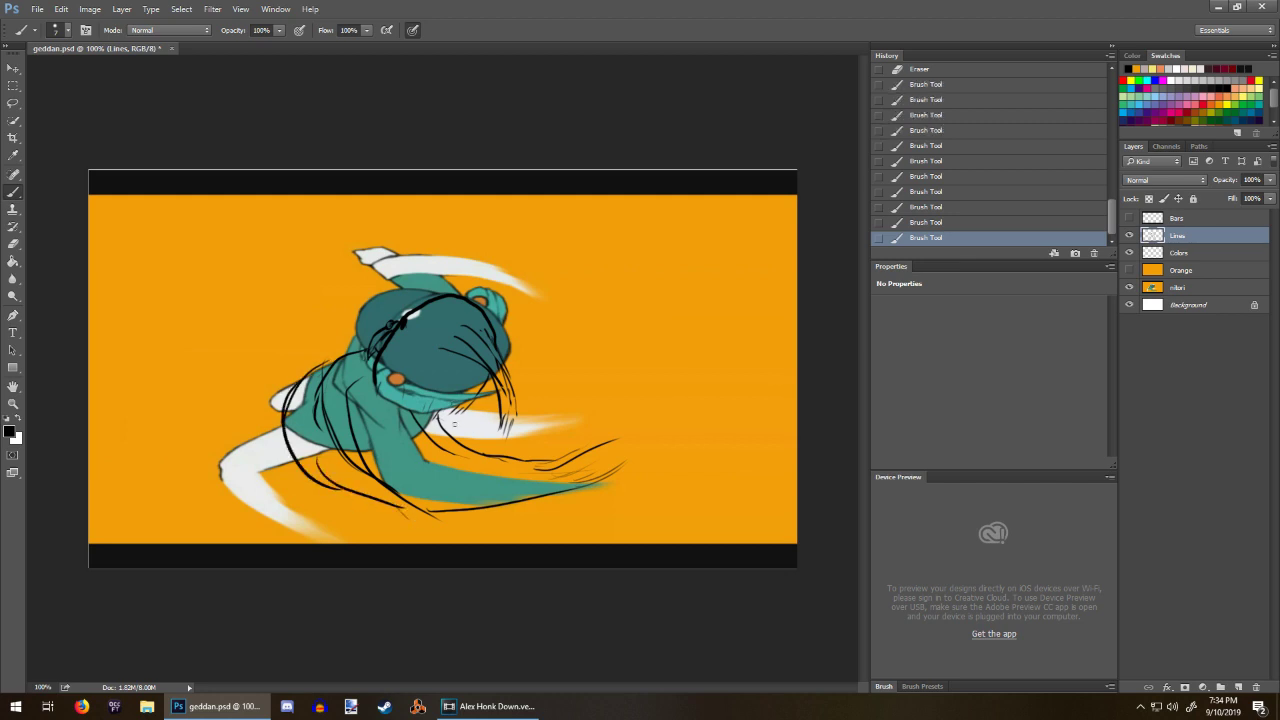
Step: Sketch the raised upper wing above the head, with a curved outer edge and feather strokes sweeping toward its tip
left_click_drag(315, 244, 358, 326)
mouse_move(316, 254)
left_mouse_down()
mouse_move(392, 221)
mouse_move(391, 271)
mouse_move(409, 293)
left_mouse_up()
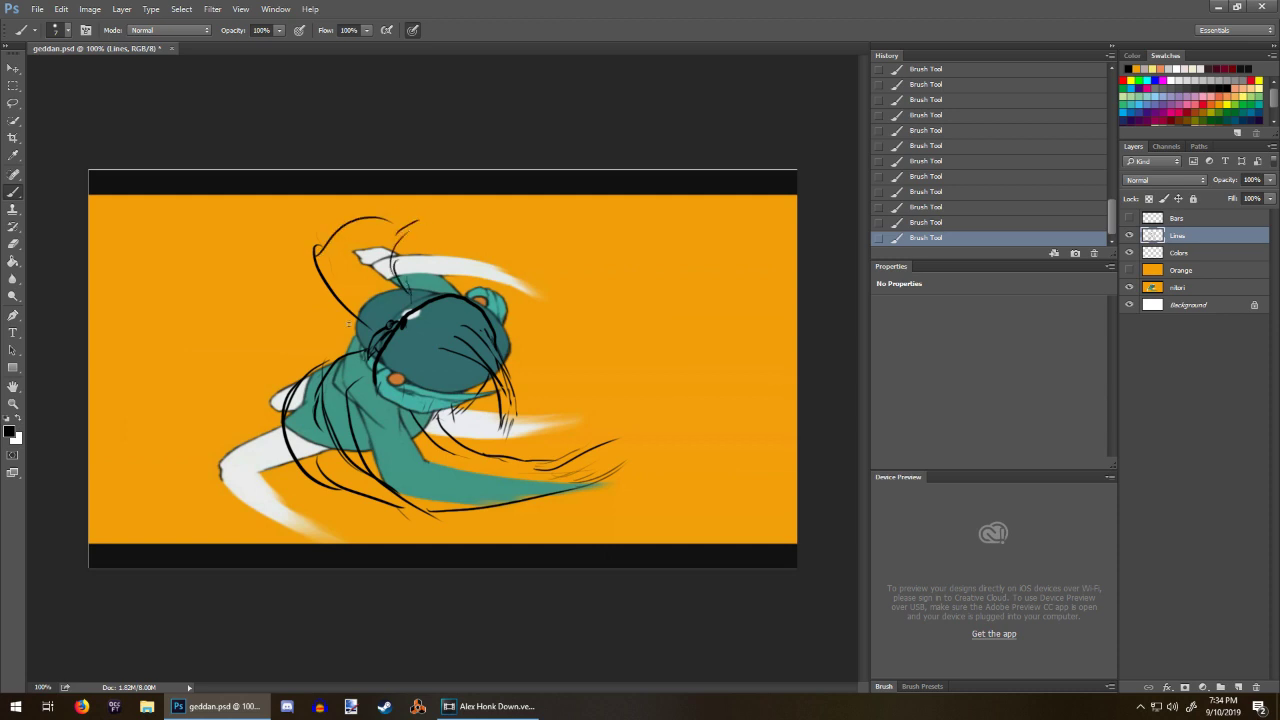
mouse_move(348, 320)
left_mouse_down()
mouse_move(365, 359)
mouse_move(336, 253)
left_mouse_up()
mouse_move(426, 288)
left_mouse_down()
mouse_move(449, 240)
mouse_move(493, 218)
left_mouse_up()
left_click_drag(408, 234, 454, 221)
left_click_drag(372, 248, 456, 221)
Step: Erase the raised wing's outermost curve, redraw it closer to the reference hand, and add short strokes where the wing meets the head
key("e")
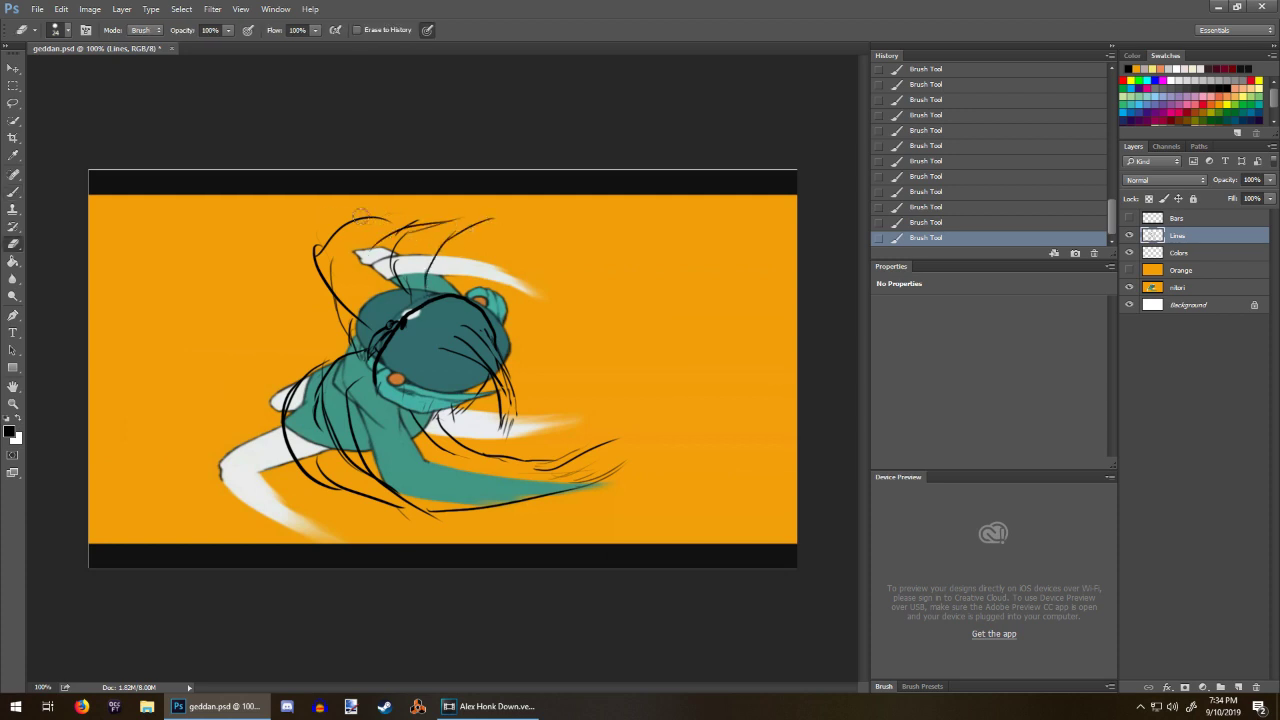
mouse_move(370, 213)
left_mouse_down()
mouse_move(336, 221)
mouse_move(285, 284)
mouse_move(365, 213)
mouse_move(399, 206)
mouse_move(415, 223)
mouse_move(367, 272)
mouse_move(375, 243)
mouse_move(407, 217)
mouse_move(300, 285)
left_mouse_up()
key("b")
mouse_move(348, 241)
left_mouse_down()
mouse_move(309, 266)
mouse_move(315, 244)
mouse_move(319, 304)
mouse_move(311, 252)
mouse_move(289, 298)
mouse_move(342, 236)
left_mouse_up()
key("e")
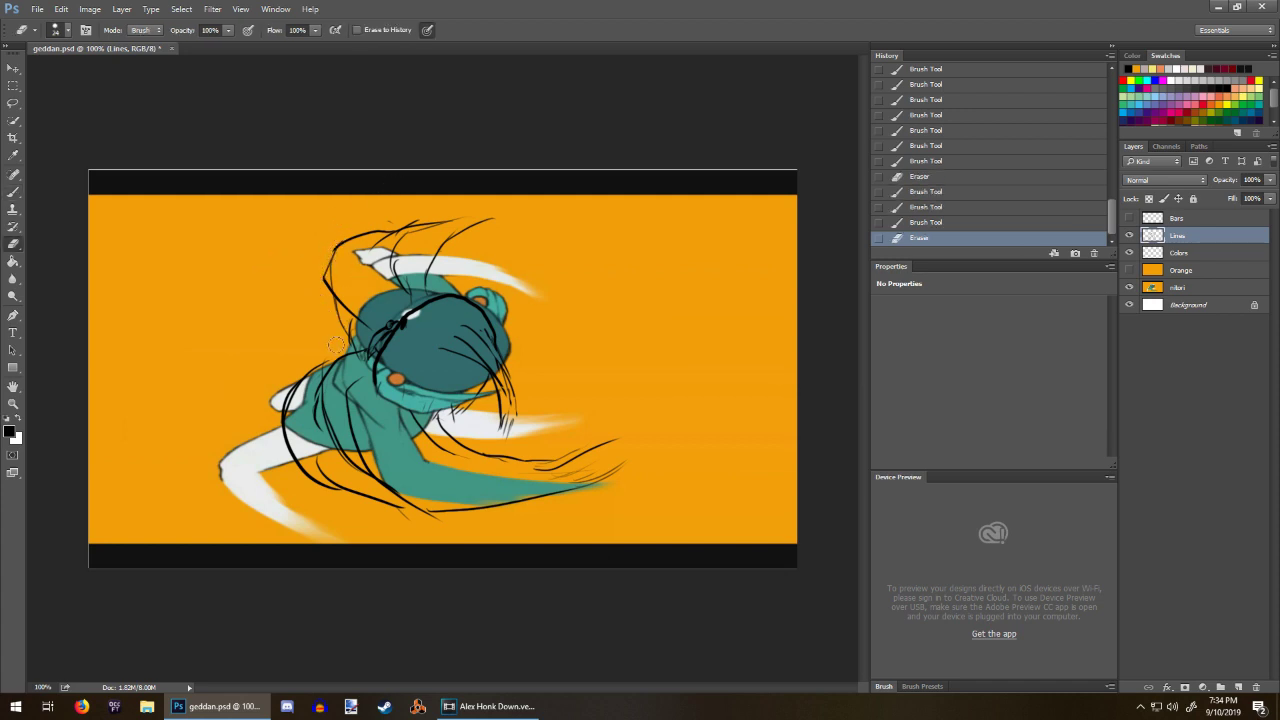
key("b")
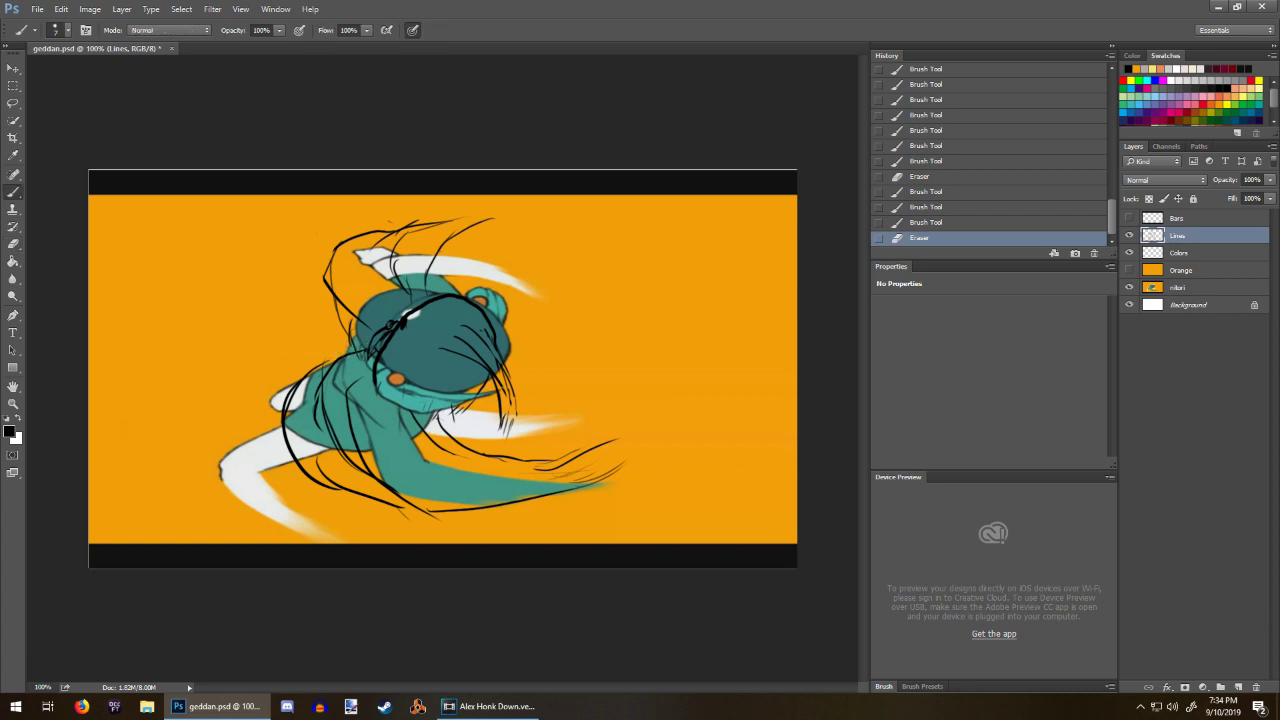
left_click_drag(388, 326, 364, 344)
left_click_drag(378, 332, 348, 352)
key("e")
Step: Draw short downward strokes beneath the head's lower right, over the start of the white leg
key("b")
mouse_move(452, 408)
left_mouse_down()
mouse_move(453, 430)
mouse_move(441, 425)
mouse_move(452, 436)
left_mouse_up()
left_click_drag(450, 410, 454, 441)
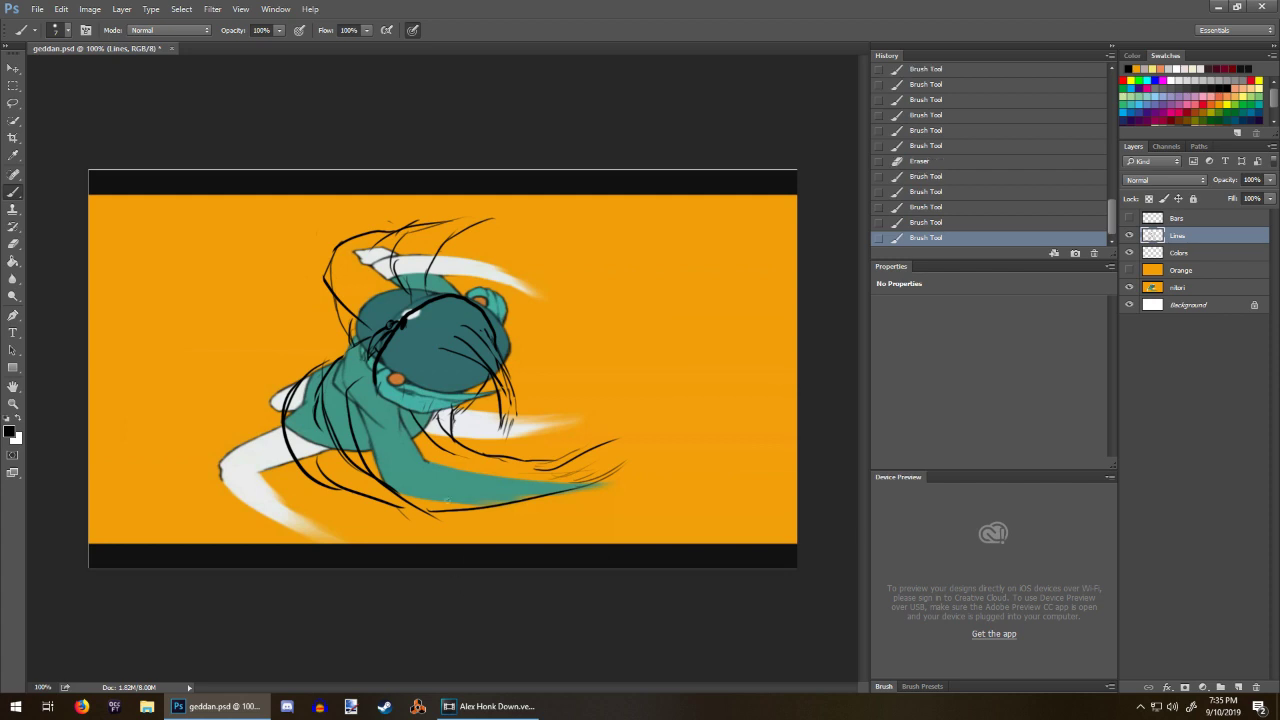
Step: Sketch the tail below the body with several long feather lines running down past the lower edge of the frame
left_click_drag(460, 506, 458, 528)
left_click_drag(458, 520, 462, 550)
mouse_move(354, 488)
left_mouse_down()
mouse_move(408, 536)
mouse_move(410, 560)
mouse_move(419, 549)
left_mouse_up()
mouse_move(462, 508)
left_mouse_down()
mouse_move(488, 552)
mouse_move(450, 561)
left_mouse_up()
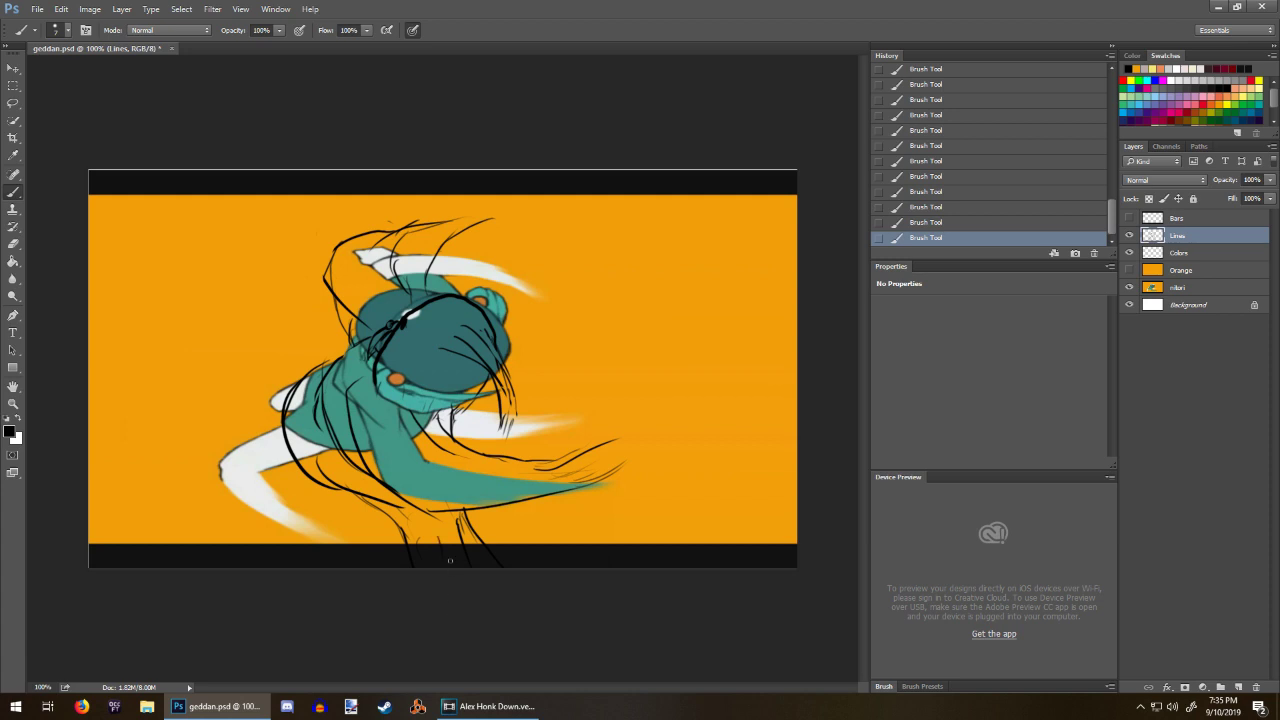
left_click_drag(428, 512, 419, 544)
Step: Sketch the lower leg and ankle over the reference's bent white leg, with a long toe reaching up beyond the knee
mouse_move(276, 416)
left_mouse_down()
mouse_move(274, 478)
mouse_move(323, 486)
mouse_move(258, 481)
mouse_move(250, 511)
left_mouse_up()
left_click_drag(212, 469, 253, 488)
left_click_drag(193, 429, 217, 470)
left_click_drag(205, 425, 211, 436)
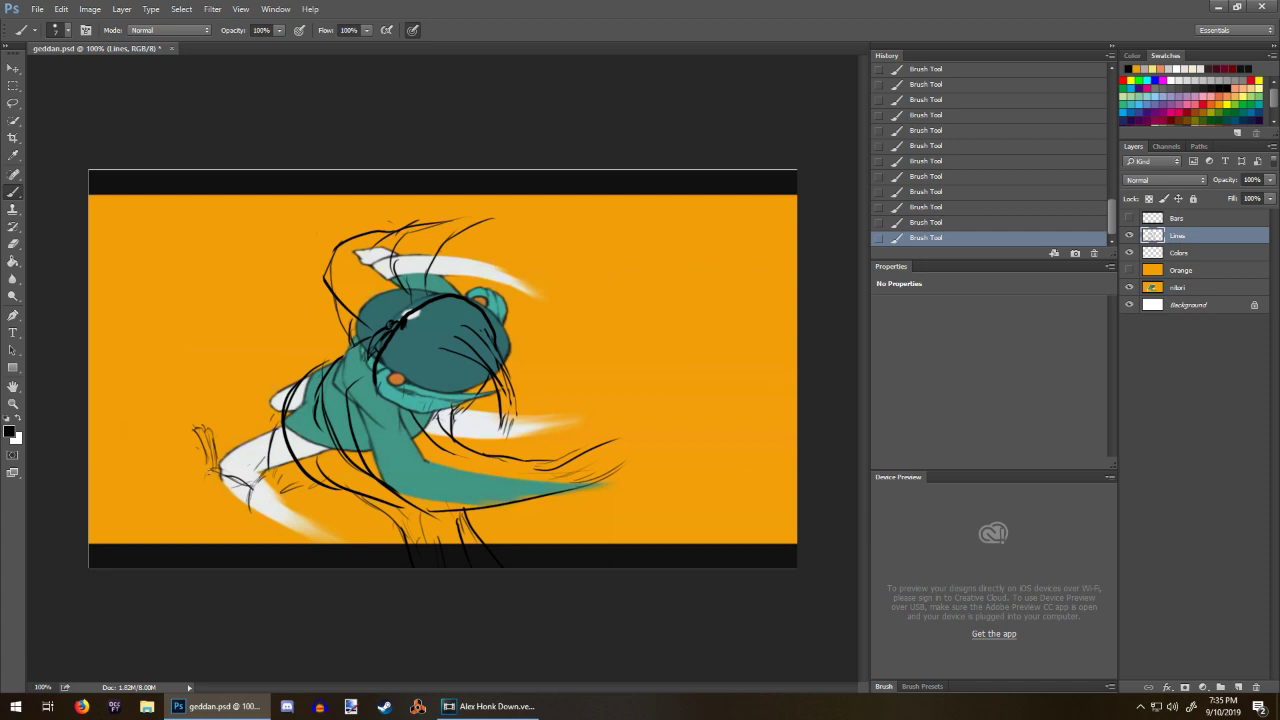
Step: Add a lower toe with a clawed tip to the left foot and trim its rough strokes with the eraser
left_click_drag(204, 477, 190, 490)
left_click_drag(191, 493, 205, 478)
key("e")
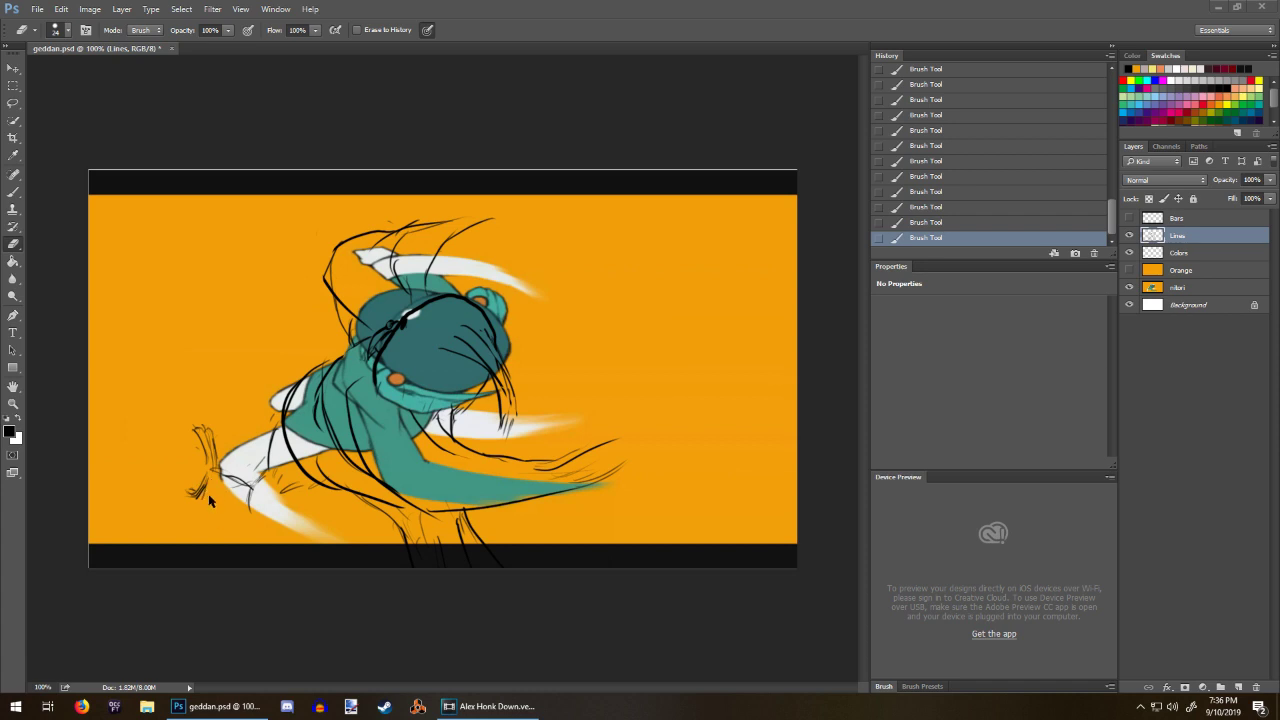
left_click_drag(211, 498, 200, 495)
mouse_move(200, 492)
left_mouse_down()
mouse_move(206, 508)
mouse_move(206, 496)
left_mouse_up()
Step: Build up the left foot's lower claw with short strokes and erase the excess around the toe
key("b")
left_click_drag(205, 490, 204, 500)
left_click_drag(208, 495, 204, 502)
left_click_drag(202, 496, 206, 505)
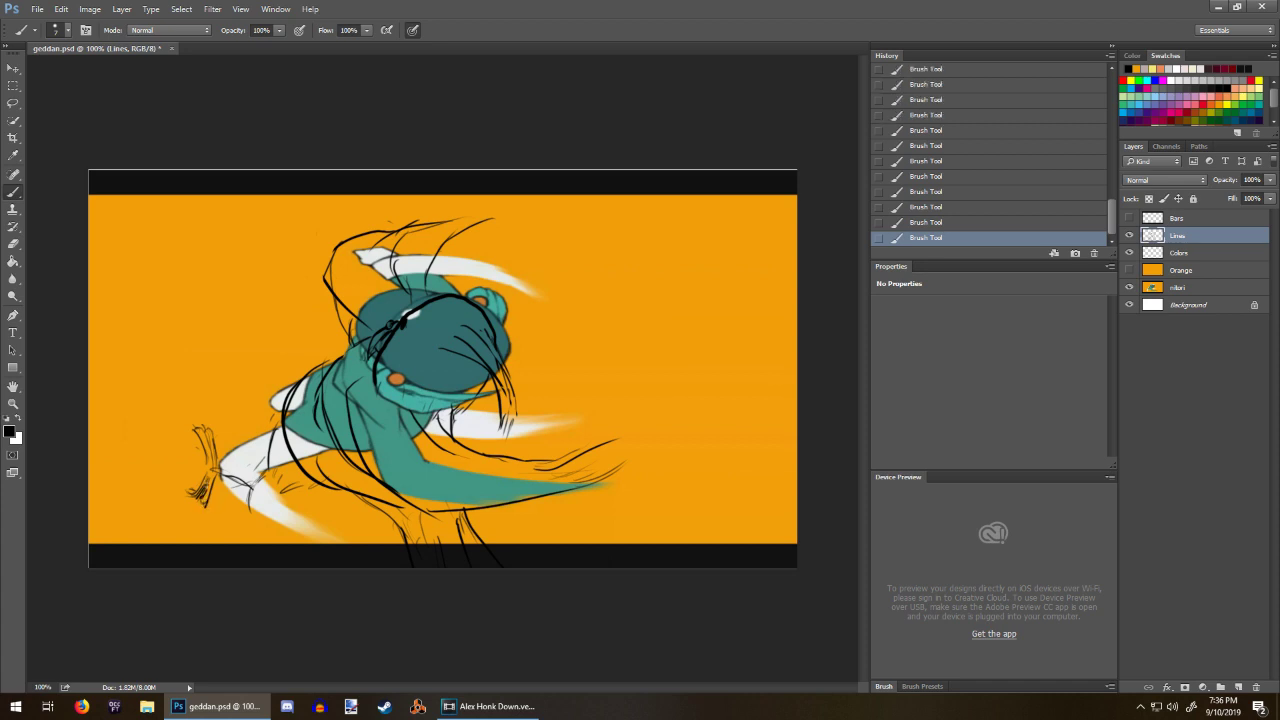
key("e")
left_click_drag(196, 490, 206, 495)
mouse_move(212, 474)
left_mouse_down()
mouse_move(191, 501)
mouse_move(209, 483)
left_mouse_up()
key("b")
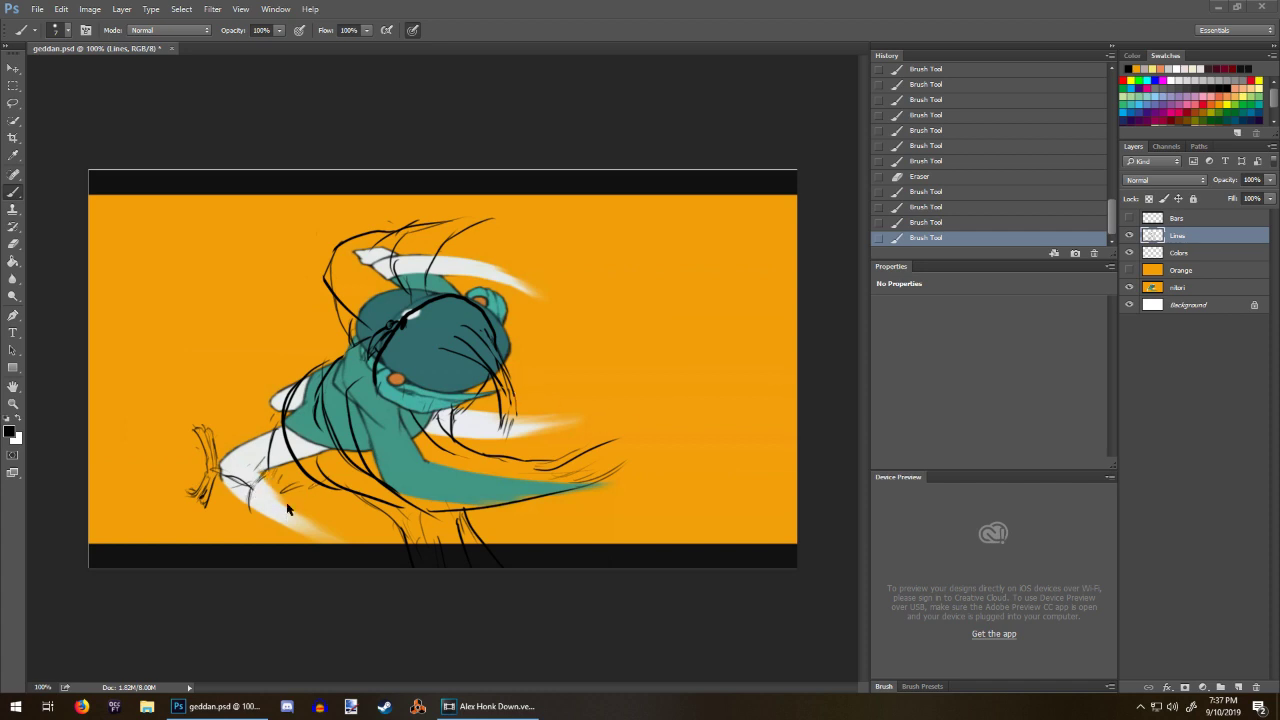
Step: Erase part of the ankle over the white leg and redraw the lower leg and heel with short strokes
mouse_move(287, 510)
left_mouse_down()
mouse_move(305, 527)
mouse_move(308, 512)
left_mouse_up()
key("e")
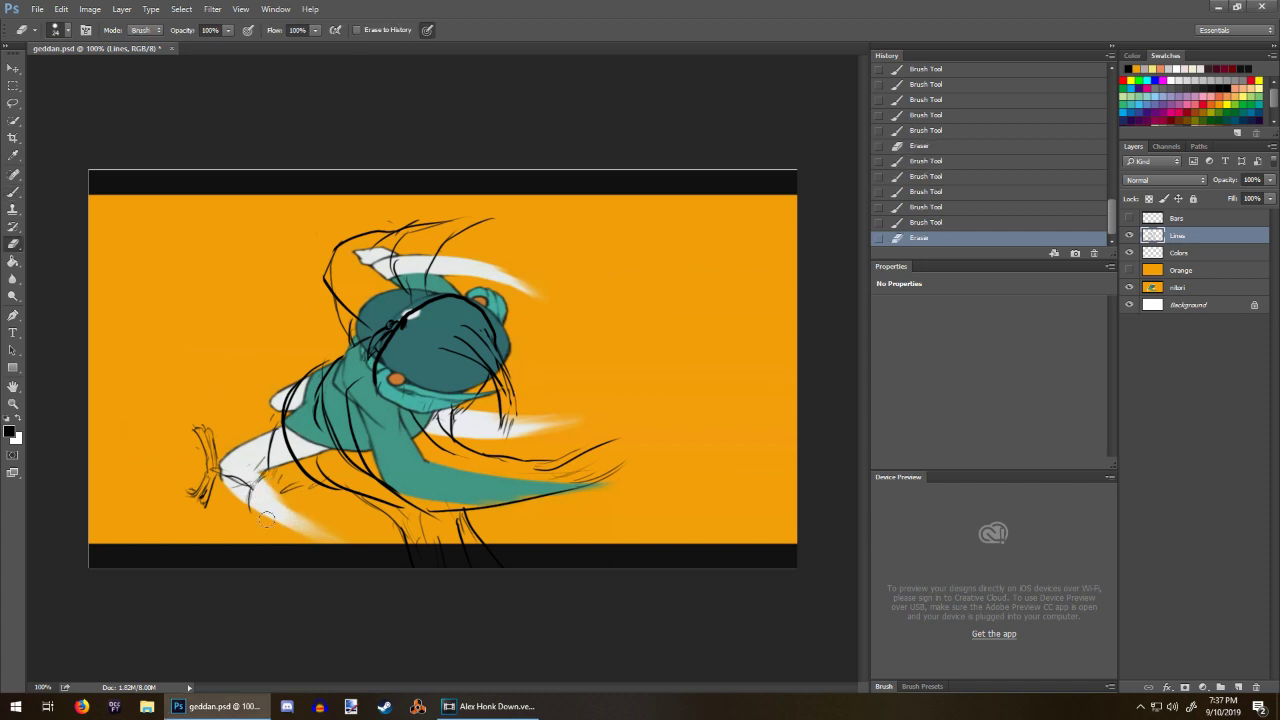
mouse_move(243, 486)
left_mouse_down()
mouse_move(268, 486)
mouse_move(234, 472)
mouse_move(257, 477)
left_mouse_up()
key("b")
left_click_drag(257, 473, 249, 483)
mouse_move(260, 473)
left_mouse_down()
mouse_move(252, 482)
mouse_move(262, 470)
left_mouse_up()
left_click_drag(269, 461, 251, 484)
left_click_drag(260, 473, 246, 490)
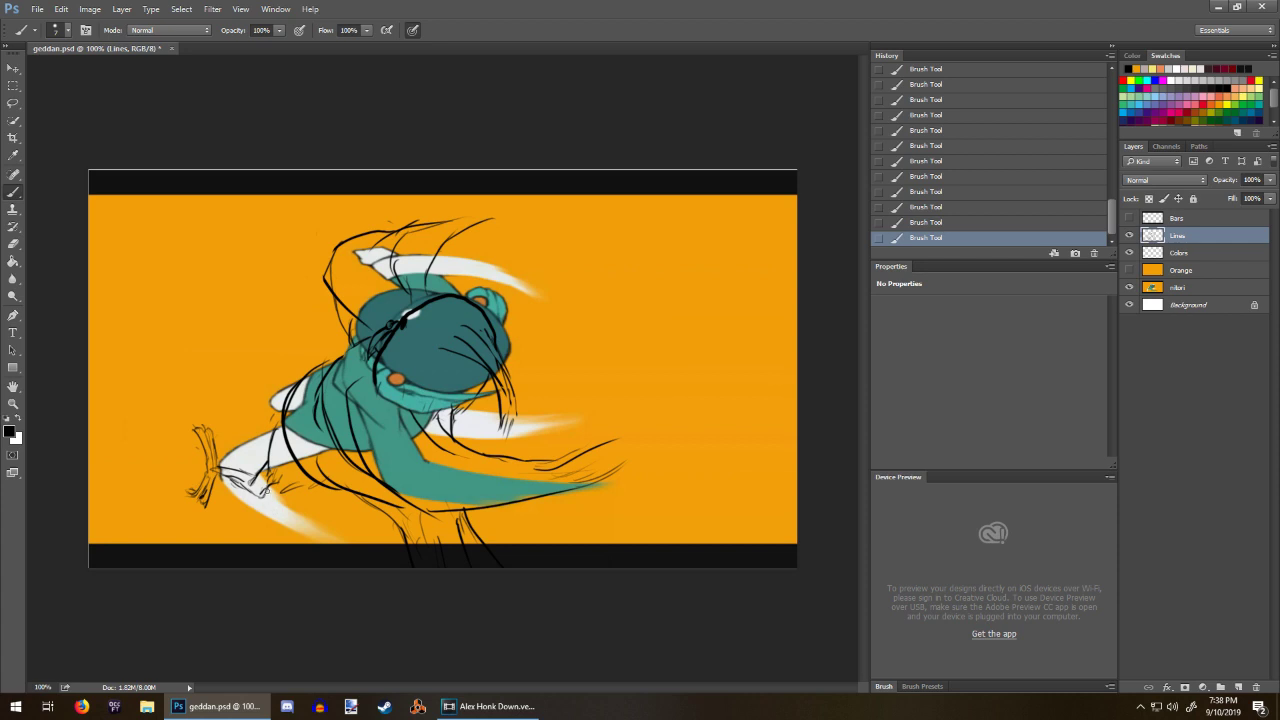
Step: Clean up the heel of the lower leg and redraw the ankle lines toward the toes
key("e")
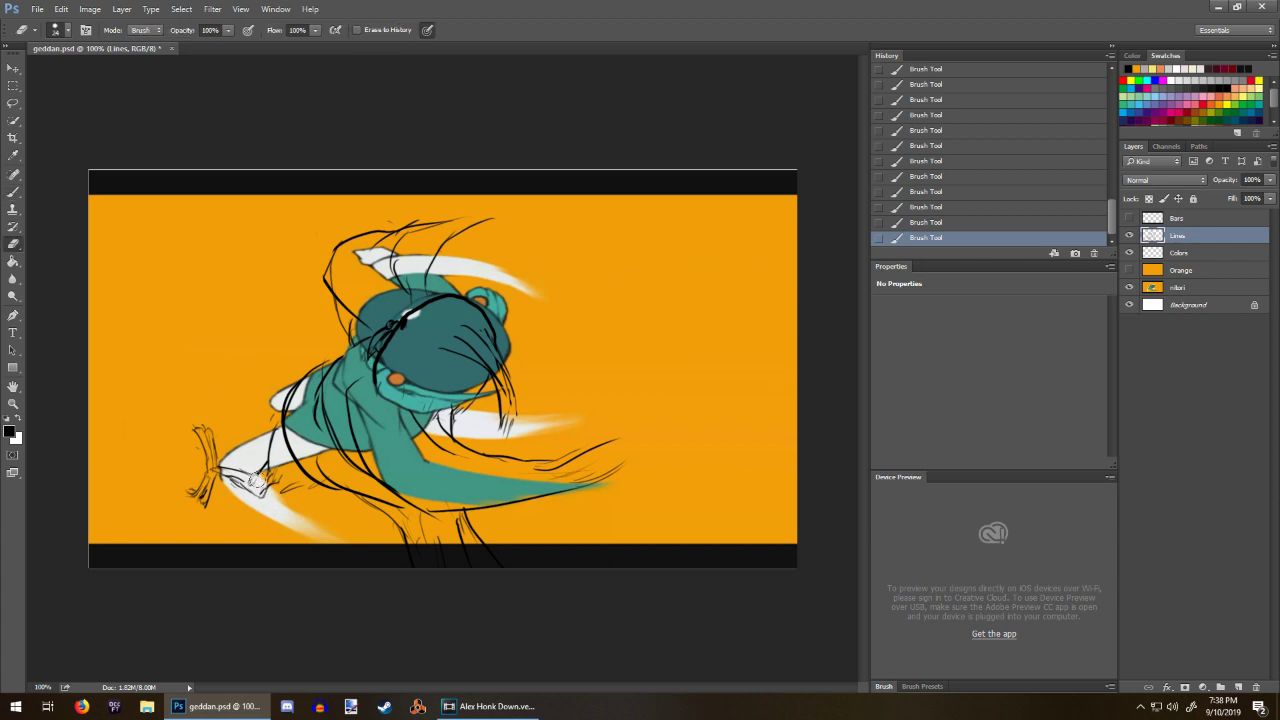
mouse_move(258, 466)
left_mouse_down()
mouse_move(250, 486)
mouse_move(268, 464)
mouse_move(263, 485)
left_mouse_up()
key("b")
left_click_drag(262, 474, 256, 484)
left_click_drag(258, 474, 237, 480)
left_click_drag(224, 469, 230, 474)
left_click_drag(219, 472, 220, 465)
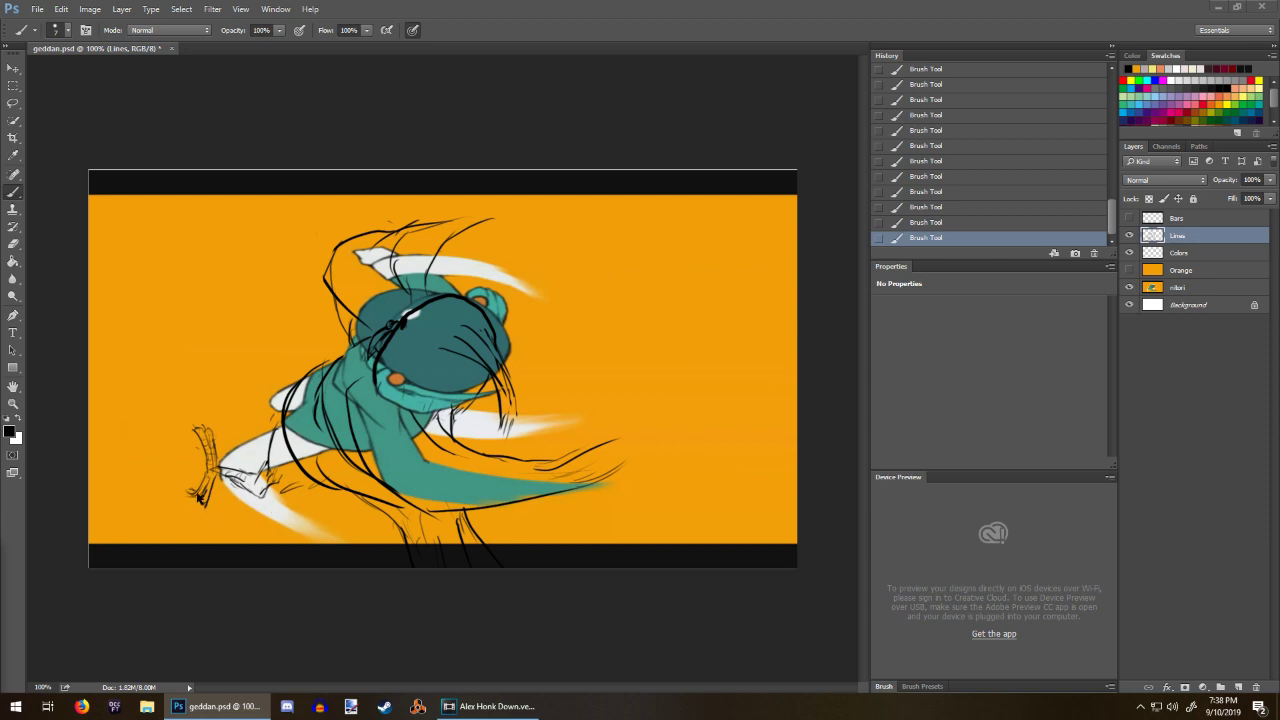
Step: Redraw the left foot's lower claws and extend the outline of its long toes upward
key("e")
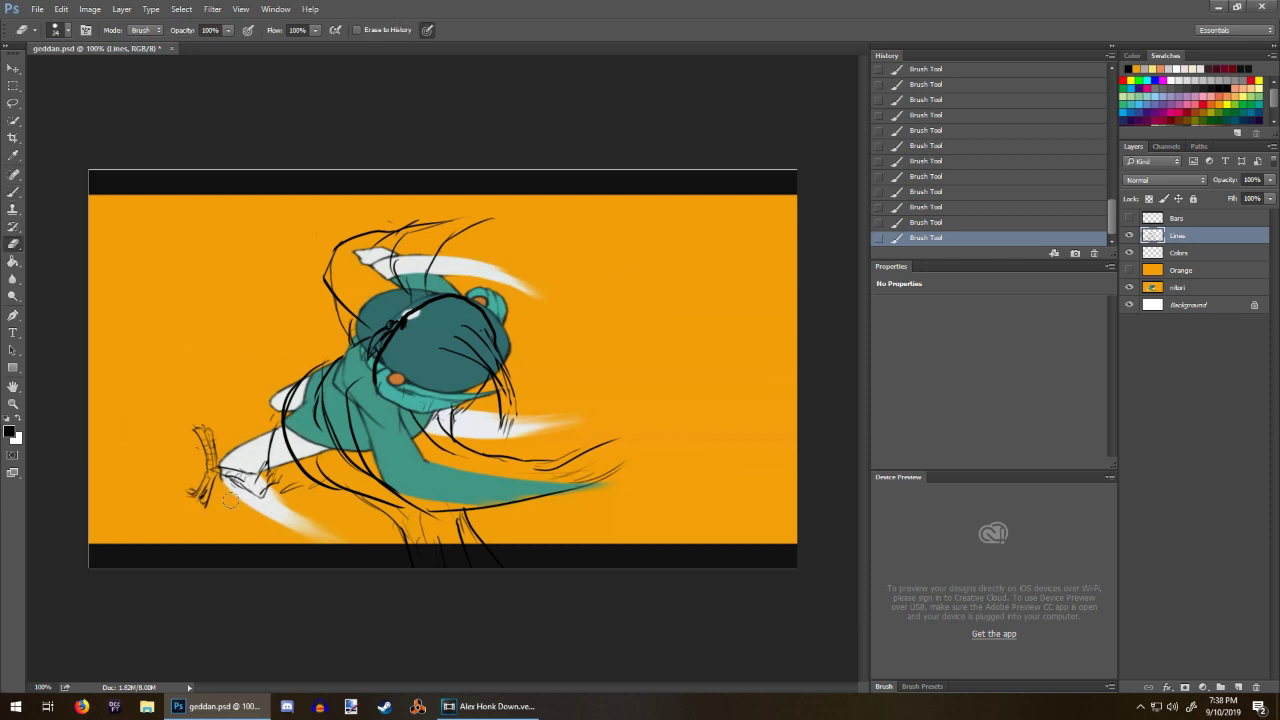
left_click_drag(238, 500, 228, 503)
key("b")
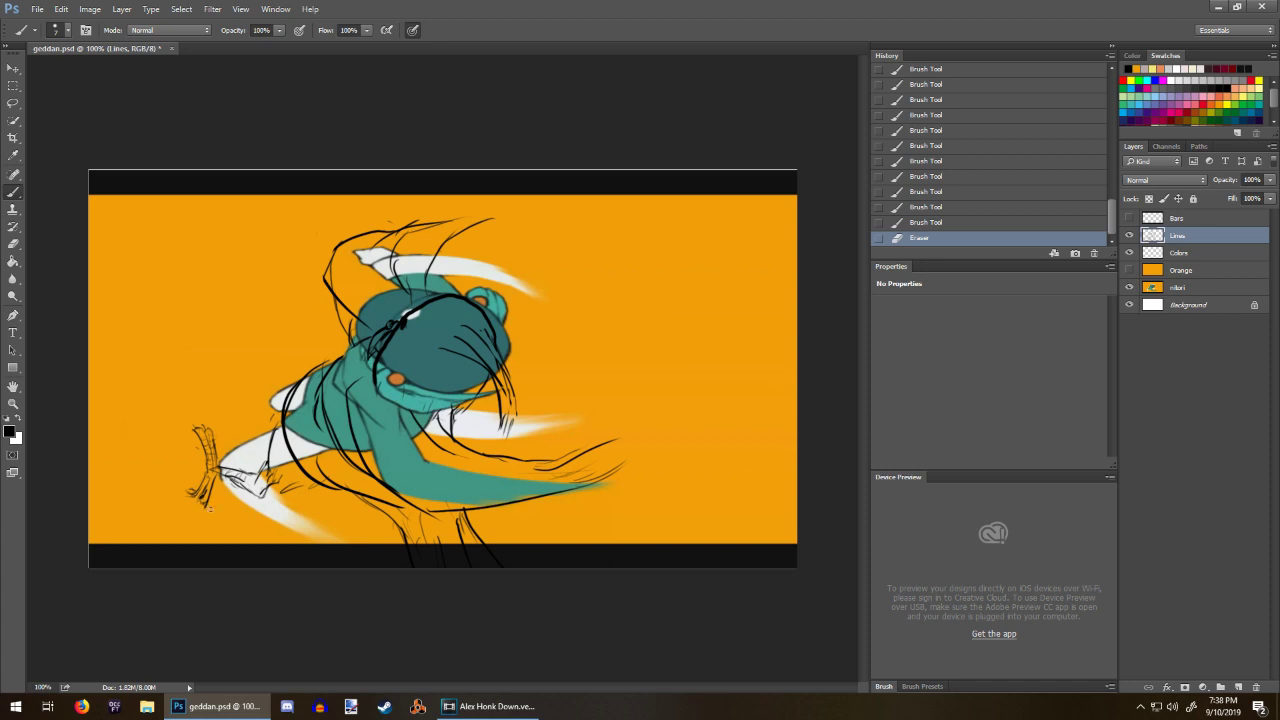
left_click_drag(203, 506, 189, 494)
left_click_drag(196, 491, 189, 484)
left_click_drag(198, 481, 187, 424)
Step: Sketch the second leg behind the body, rising from the hip into a foot with spread toes
left_click_drag(277, 391, 261, 398)
mouse_move(277, 389)
left_mouse_down()
mouse_move(262, 397)
mouse_move(298, 377)
mouse_move(282, 402)
mouse_move(326, 373)
mouse_move(258, 380)
mouse_move(257, 350)
mouse_move(254, 388)
mouse_move(267, 396)
mouse_move(279, 396)
mouse_move(257, 375)
mouse_move(257, 344)
mouse_move(267, 348)
left_mouse_up()
key("e")
key("b")
left_click_drag(267, 349, 288, 331)
mouse_move(276, 334)
left_mouse_down()
mouse_move(292, 318)
mouse_move(269, 346)
mouse_move(271, 324)
left_mouse_up()
mouse_move(279, 313)
left_mouse_down()
mouse_move(254, 342)
mouse_move(268, 311)
mouse_move(261, 328)
mouse_move(283, 329)
left_mouse_up()
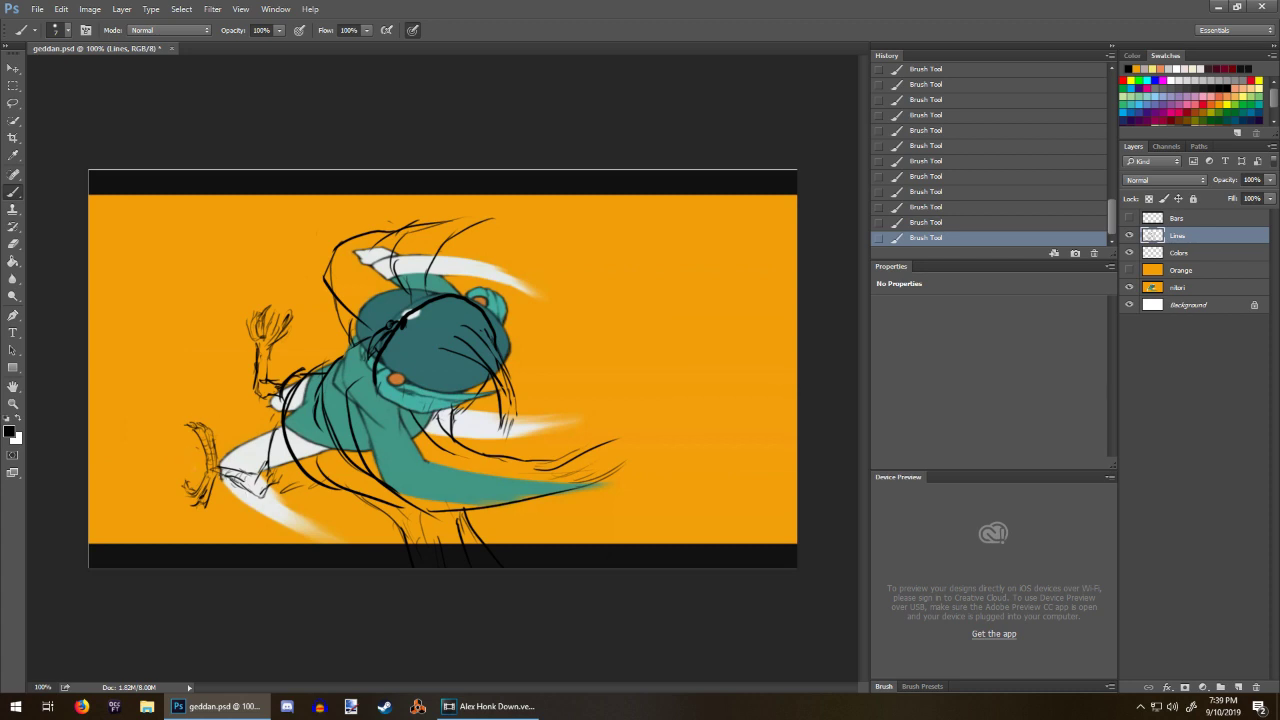
Step: Erase the long toes of both feet, leaving only the short leg stubs
key("e")
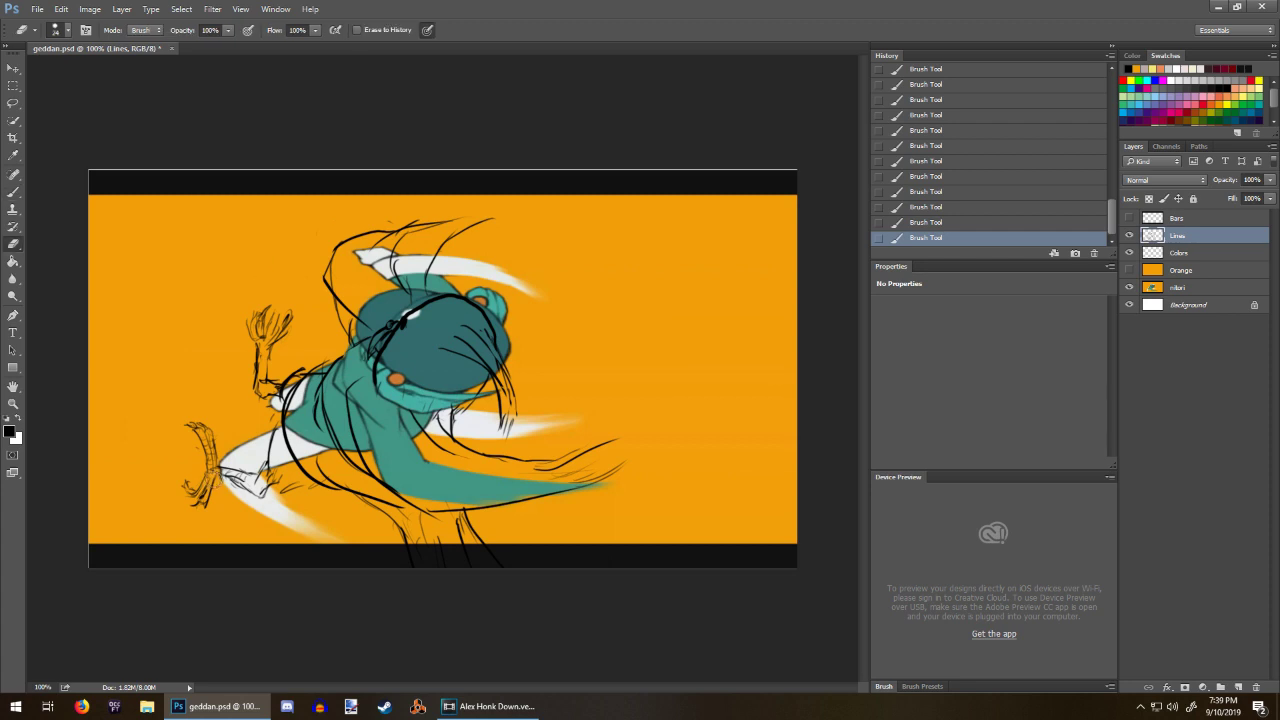
mouse_move(196, 438)
left_mouse_down()
mouse_move(206, 534)
mouse_move(208, 434)
mouse_move(183, 548)
mouse_move(213, 467)
mouse_move(219, 487)
left_mouse_up()
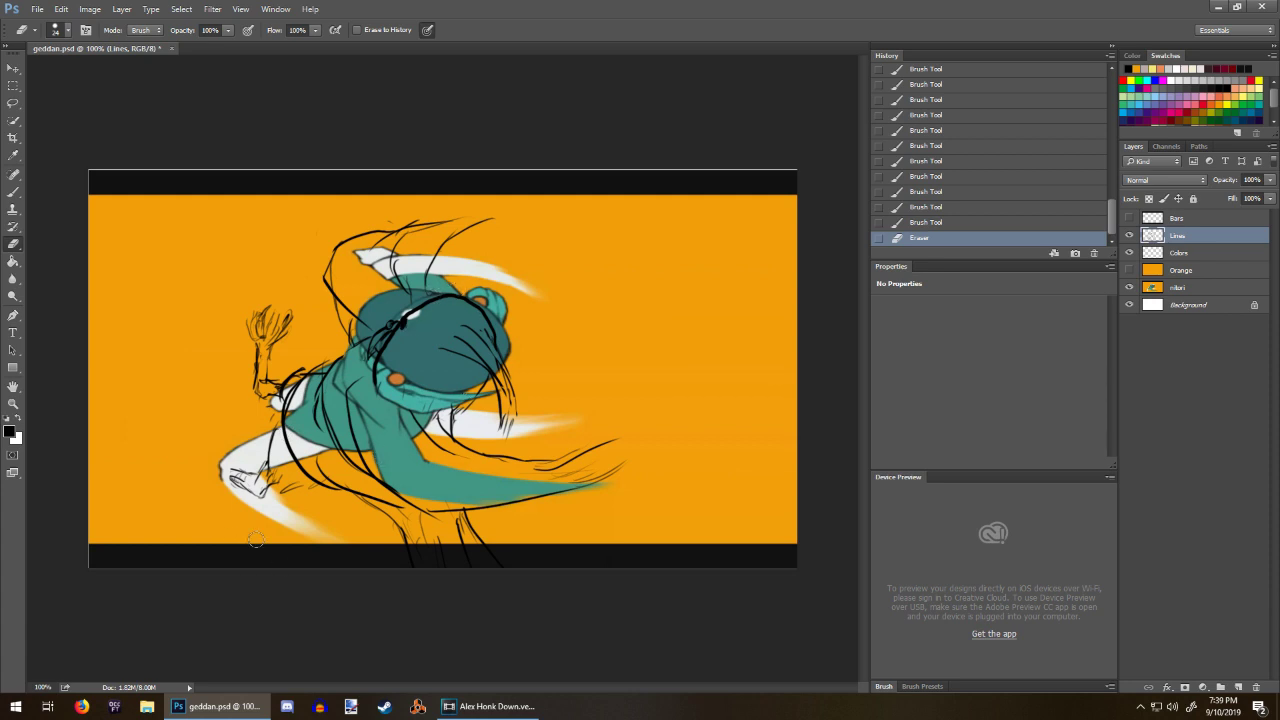
mouse_move(291, 301)
left_mouse_down()
mouse_move(252, 354)
mouse_move(270, 296)
left_mouse_up()
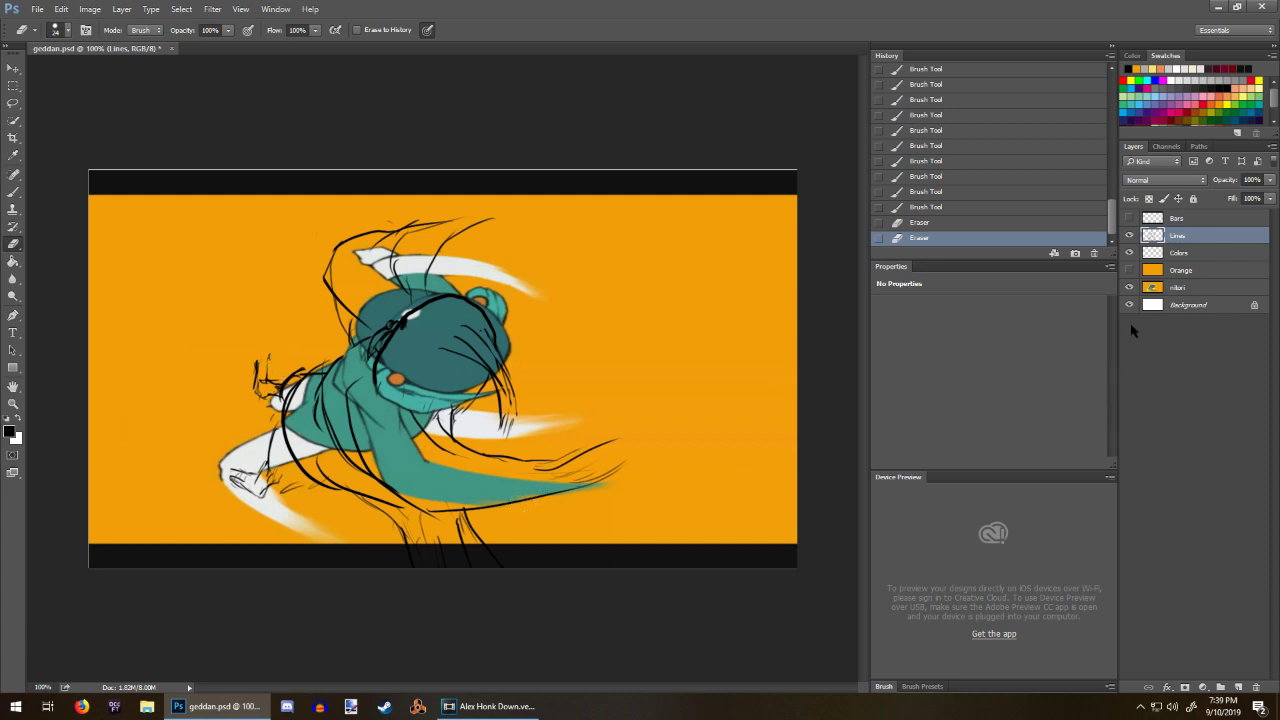
Step: Hide the reference picture layer and erase the lower wing's upper edge and the inner shoulder lines
left_click(1131, 288)
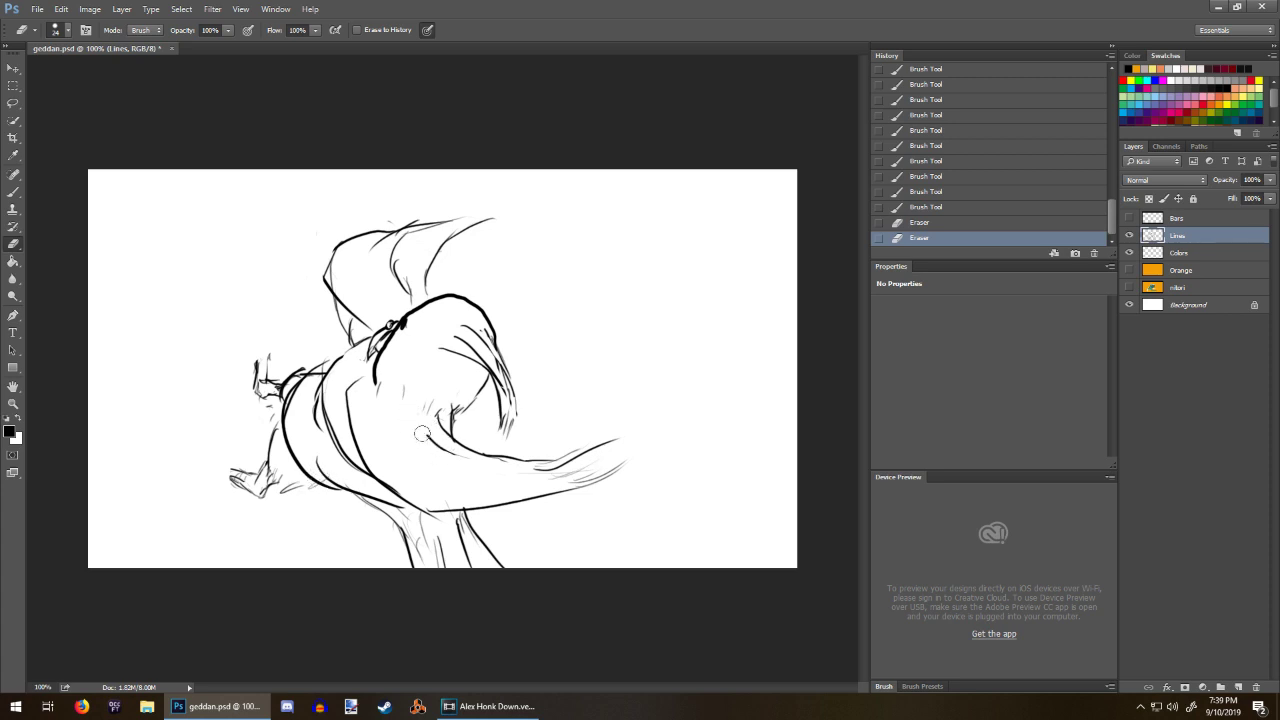
mouse_move(428, 445)
left_mouse_down()
mouse_move(478, 460)
mouse_move(455, 449)
mouse_move(558, 463)
mouse_move(487, 452)
left_mouse_up()
mouse_move(373, 411)
left_mouse_down()
mouse_move(350, 395)
mouse_move(340, 425)
mouse_move(370, 488)
mouse_move(395, 480)
left_mouse_up()
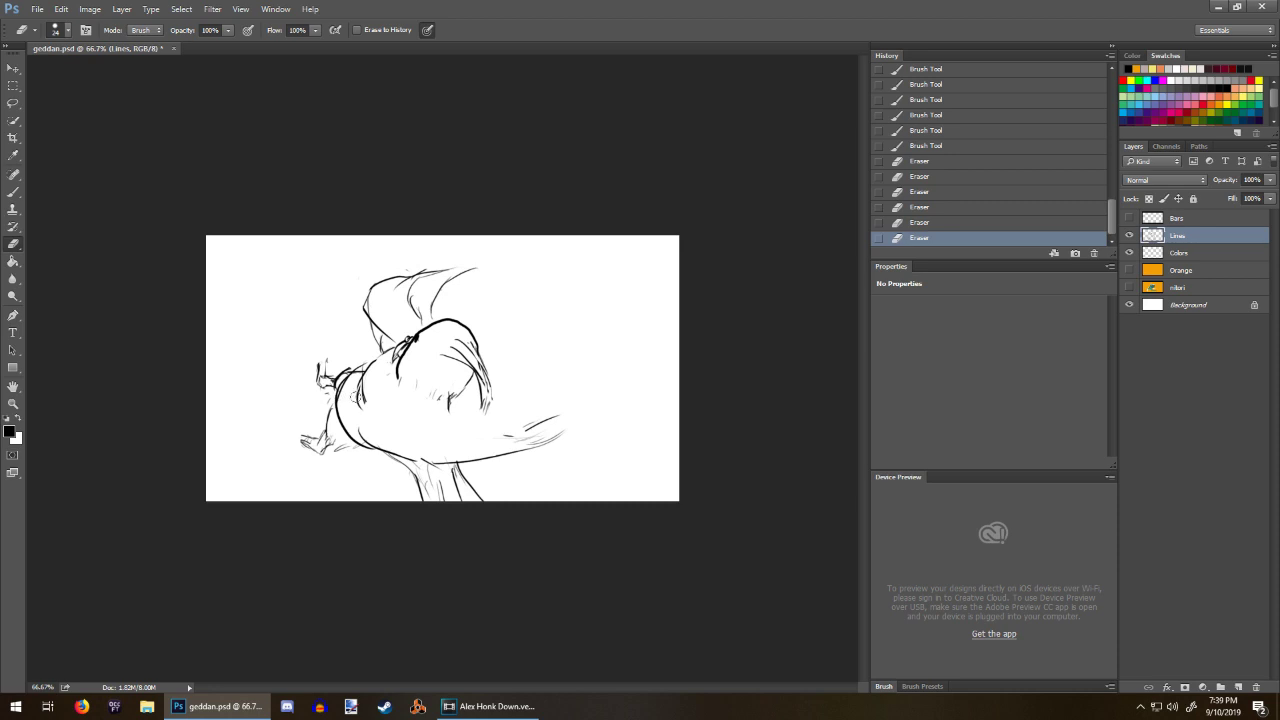
Step: Redraw the lower wing with a rounded shoulder and clean upper and lower edges running out to the feathered tip
key("b")
key("ctrl+plus")
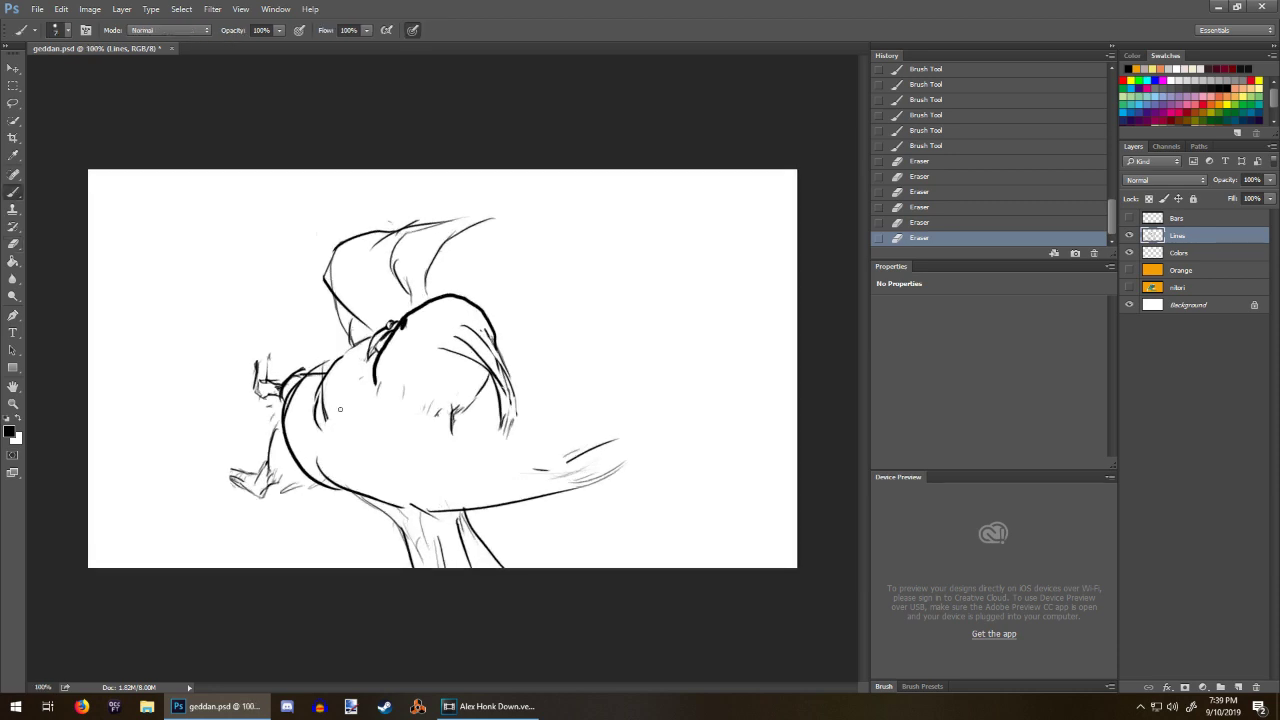
left_click_drag(327, 393, 317, 409)
left_click_drag(322, 397, 309, 470)
mouse_move(320, 405)
left_mouse_down()
mouse_move(310, 463)
mouse_move(335, 489)
left_mouse_up()
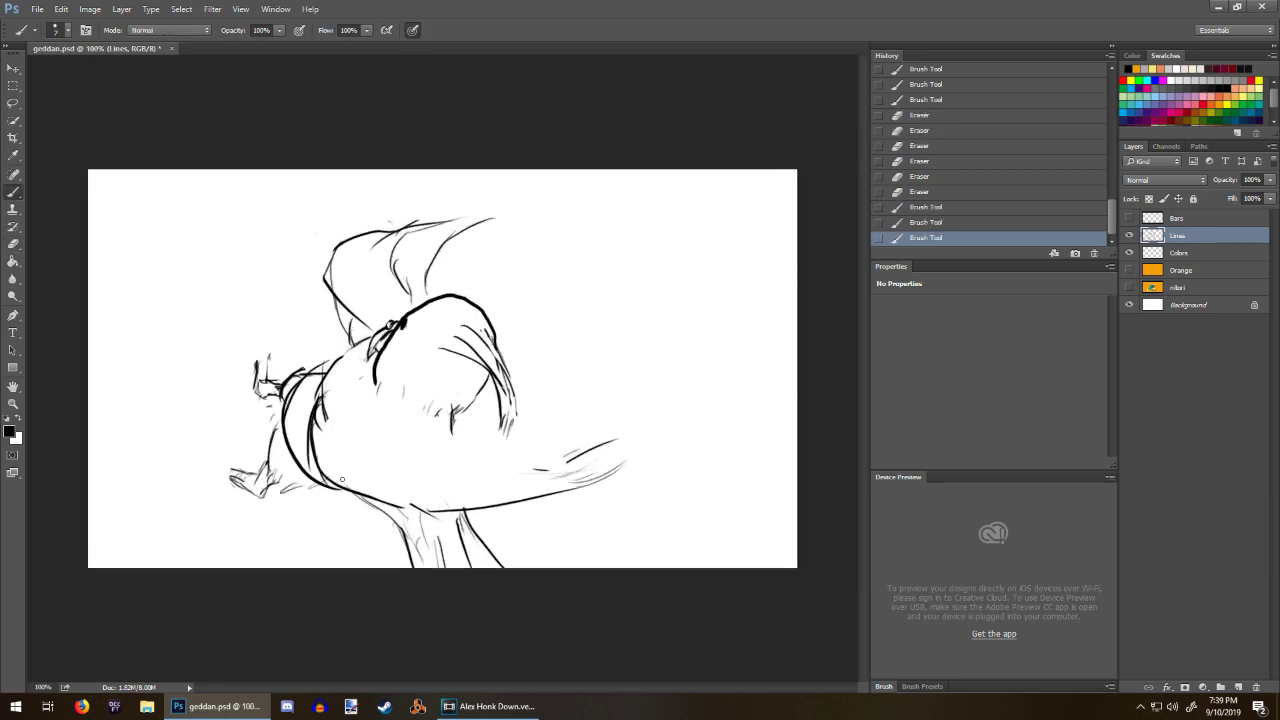
mouse_move(310, 443)
left_mouse_down()
mouse_move(354, 508)
mouse_move(434, 516)
left_mouse_up()
mouse_move(318, 376)
left_mouse_down()
mouse_move(362, 360)
mouse_move(380, 469)
mouse_move(596, 468)
left_mouse_up()
left_click_drag(554, 471, 594, 460)
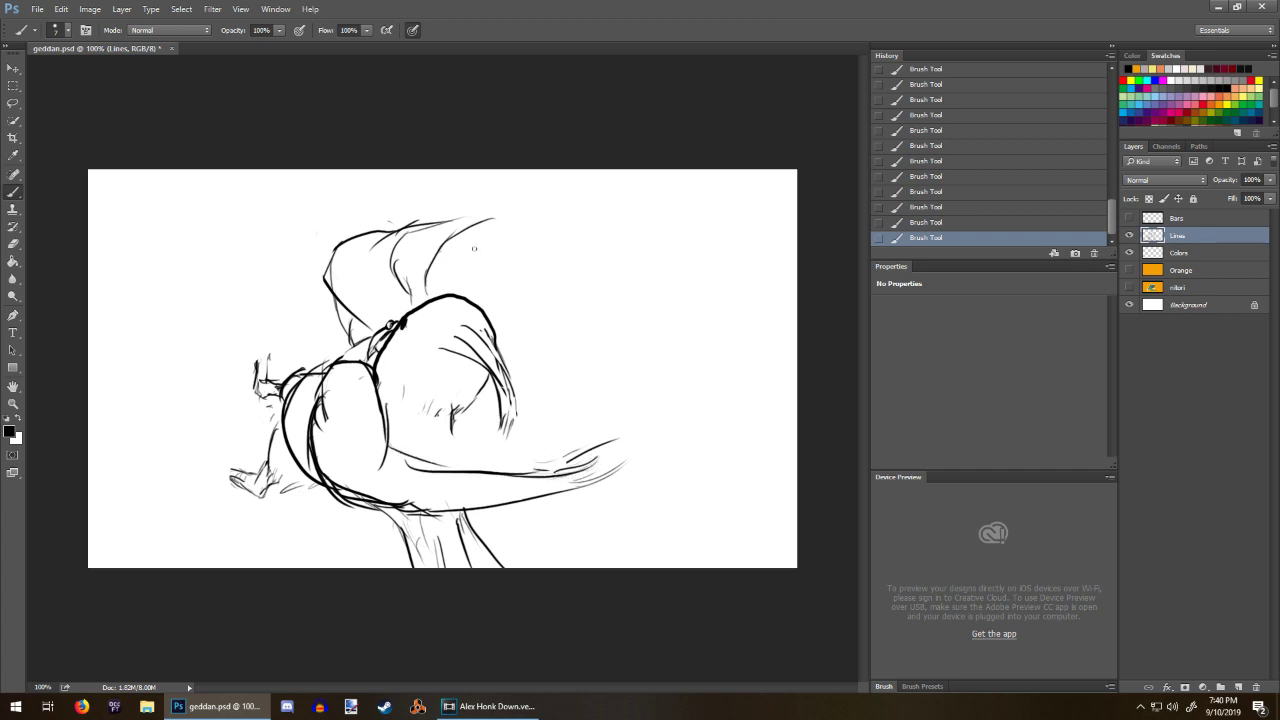
Step: Add feather strokes at the raised wing's tip and darken the chest line between the head and the lower wing
mouse_move(474, 248)
left_mouse_down()
mouse_move(496, 226)
mouse_move(499, 238)
mouse_move(492, 213)
mouse_move(502, 227)
left_mouse_up()
left_click_drag(462, 410, 442, 476)
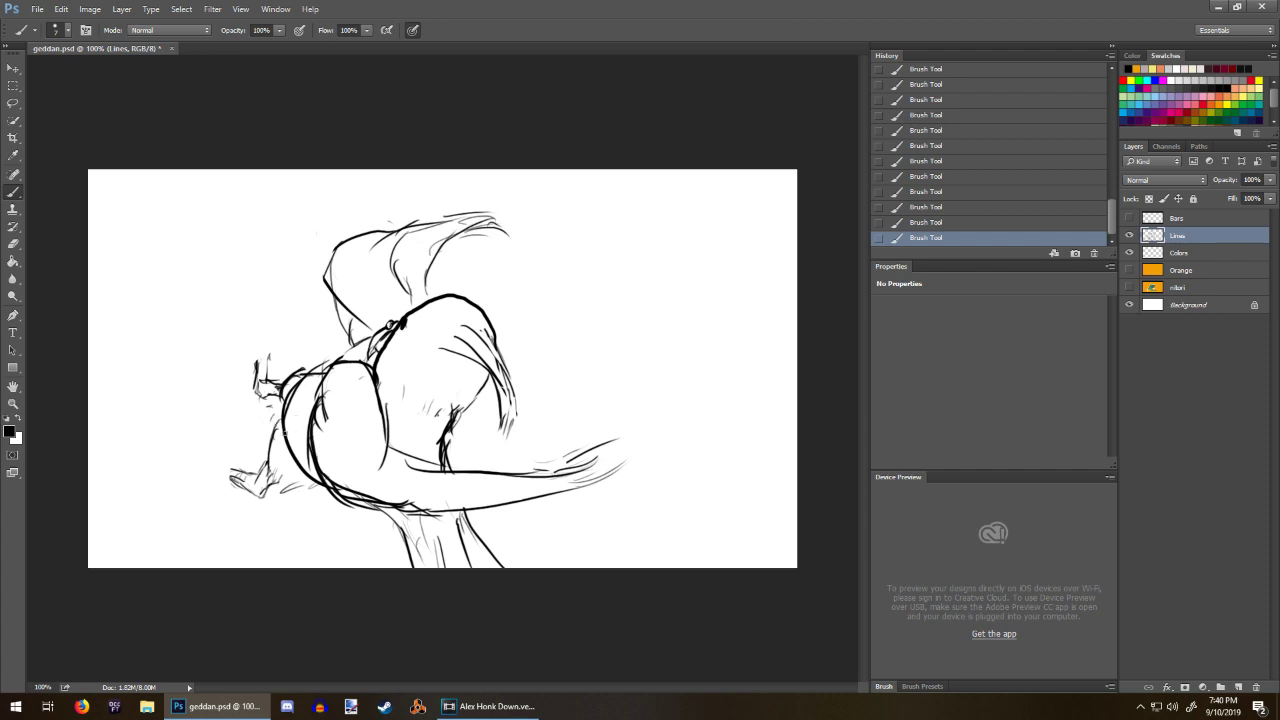
Step: Erase the body's upper back outline and redraw it as a rounded thigh beside the second leg, with strokes down to the lower leg
left_click_drag(313, 394, 282, 476)
key("e")
left_click_drag(302, 388, 285, 418)
mouse_move(323, 363)
left_mouse_down()
mouse_move(285, 395)
mouse_move(309, 379)
left_mouse_up()
key("b")
left_click_drag(294, 384, 320, 379)
mouse_move(309, 377)
left_mouse_down()
mouse_move(323, 388)
mouse_move(300, 381)
left_mouse_up()
mouse_move(285, 388)
left_mouse_down()
mouse_move(306, 379)
mouse_move(276, 414)
mouse_move(276, 481)
left_mouse_up()
left_click_drag(289, 457, 277, 488)
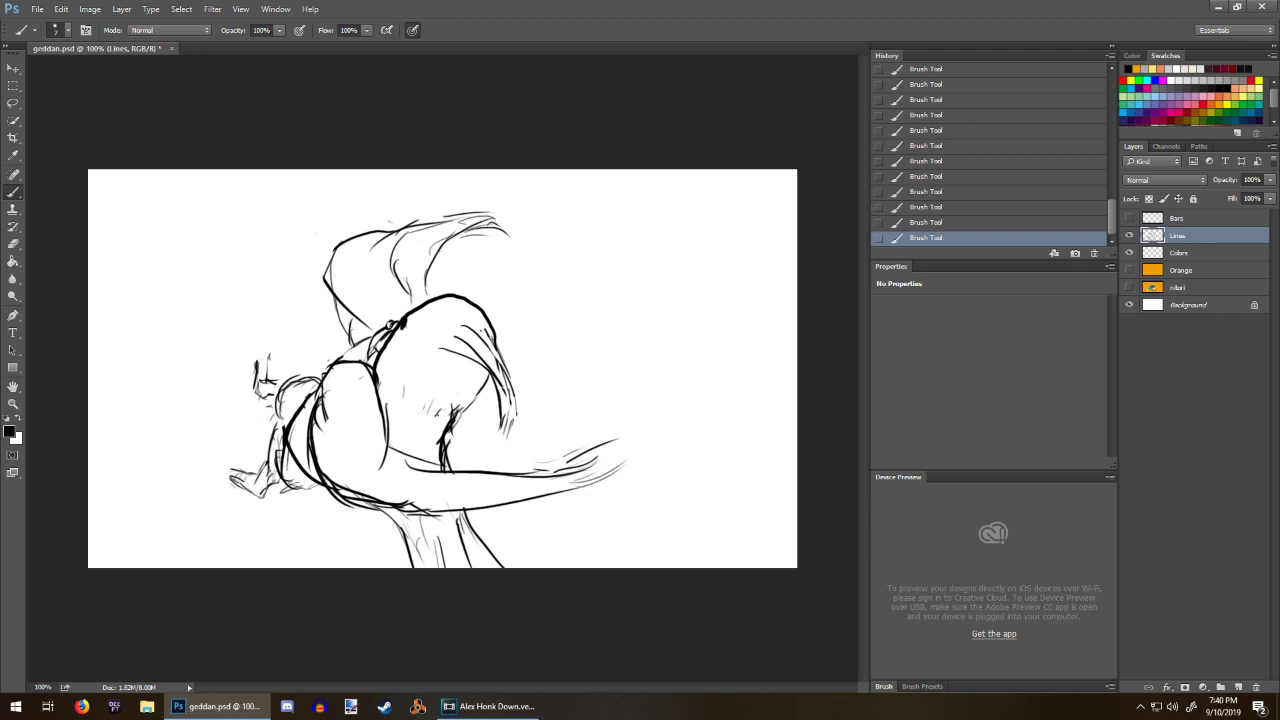
Step: Clean up where the lower leg joins the body and add short feather strokes along the leg and foot
key("e")
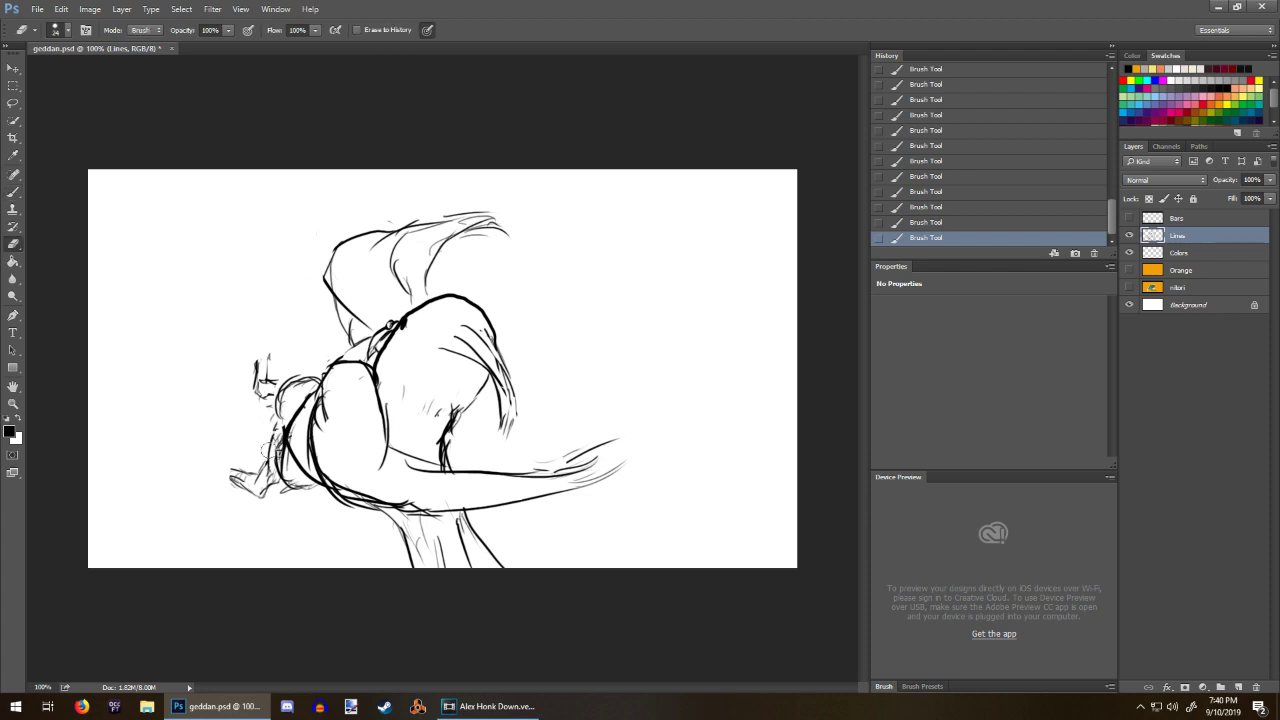
left_click(273, 422)
key("b")
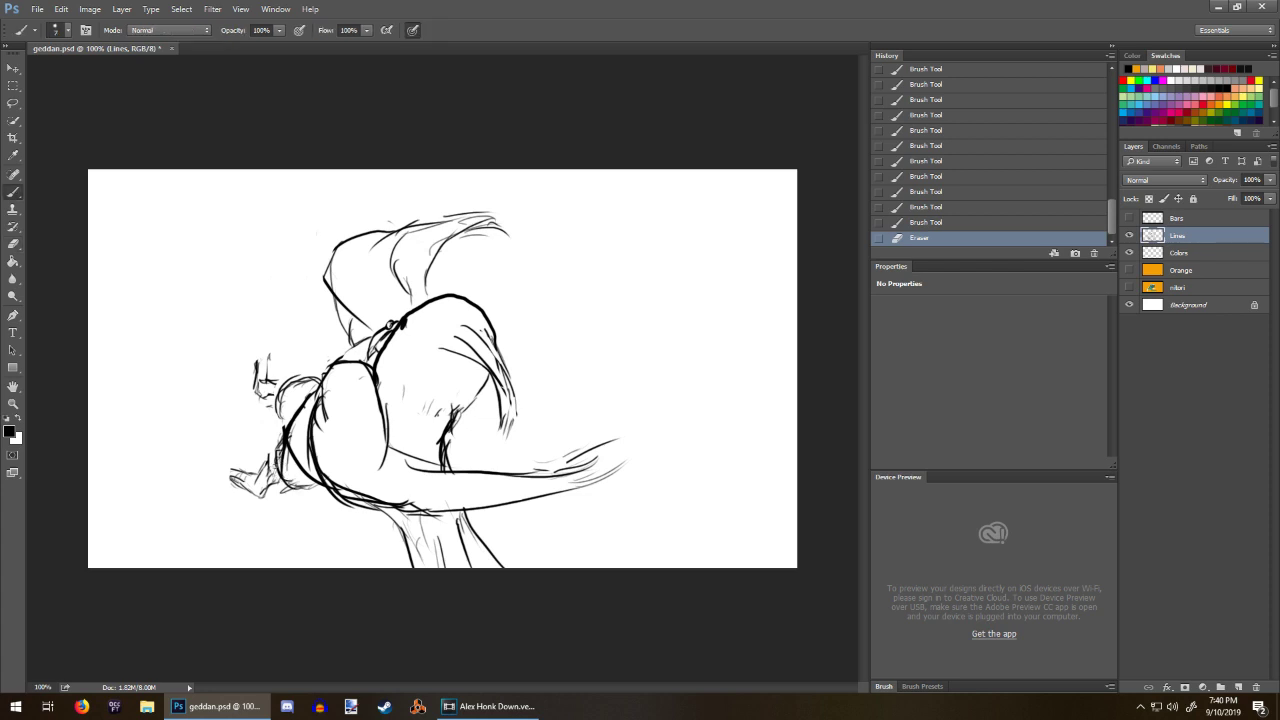
left_click_drag(276, 454, 262, 474)
mouse_move(277, 455)
left_mouse_down()
mouse_move(265, 499)
mouse_move(264, 478)
left_mouse_up()
key("e")
key("b")
mouse_move(267, 471)
left_mouse_down()
mouse_move(250, 483)
mouse_move(271, 487)
mouse_move(274, 466)
left_mouse_up()
left_click_drag(279, 460, 271, 475)
mouse_move(276, 468)
left_mouse_down()
mouse_move(267, 487)
mouse_move(278, 463)
left_mouse_up()
left_click_drag(282, 455, 286, 477)
left_click_drag(284, 470, 291, 485)
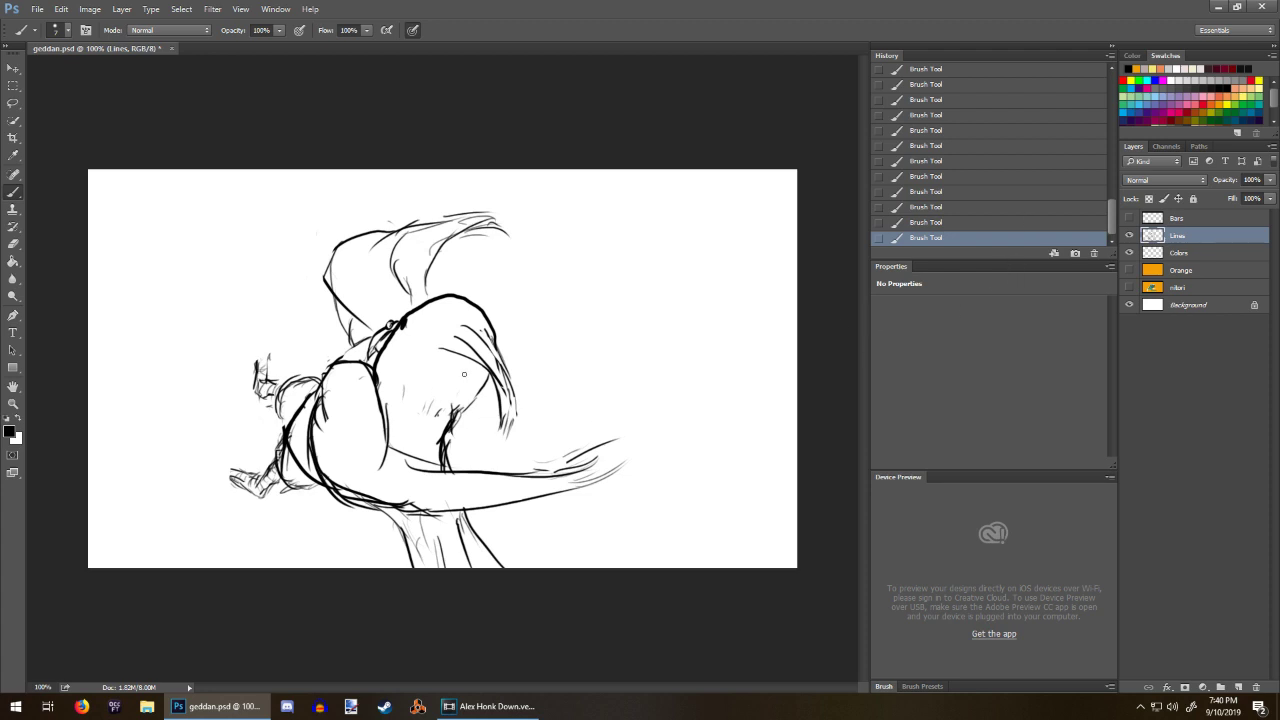
Step: Select the head and crest lines with the Lasso, move them slightly up and toward the back, and deselect
left_click(13, 104)
mouse_move(380, 372)
left_mouse_down()
mouse_move(443, 421)
mouse_move(478, 406)
mouse_move(480, 432)
mouse_move(515, 439)
mouse_move(543, 412)
mouse_move(507, 315)
mouse_move(463, 286)
mouse_move(443, 285)
mouse_move(379, 333)
mouse_move(420, 352)
left_mouse_up()
key("v")
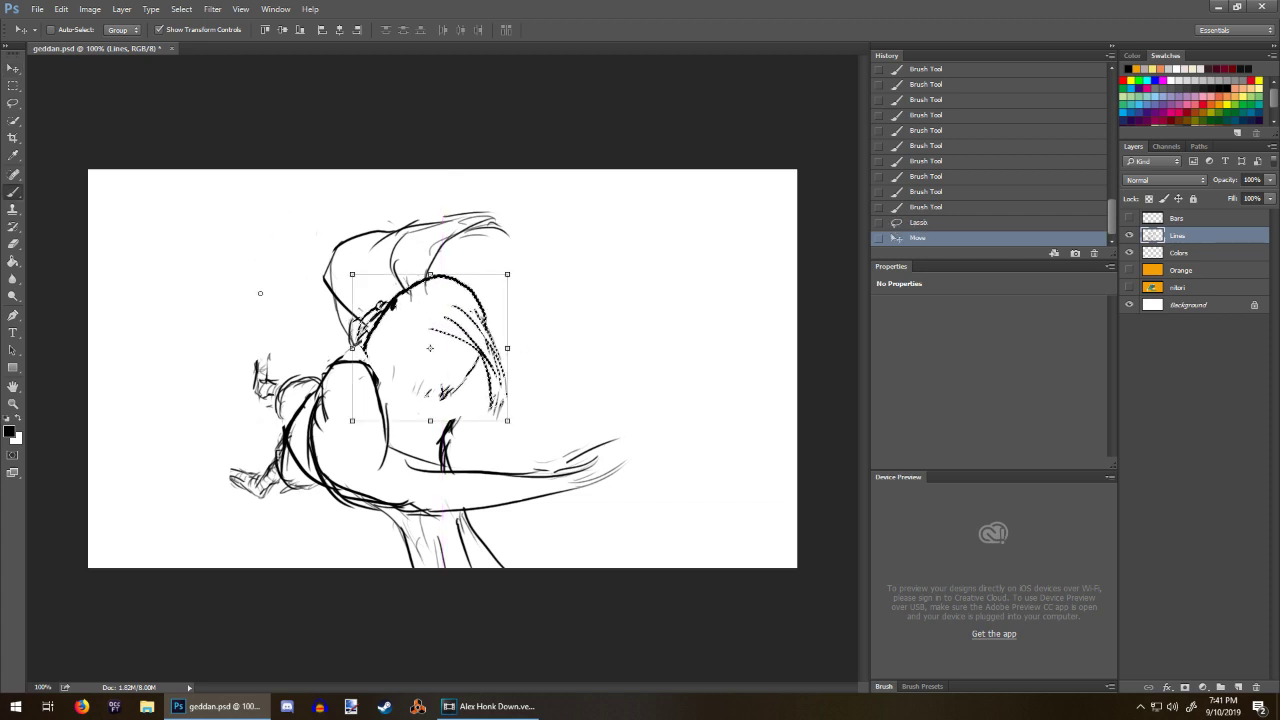
key("b")
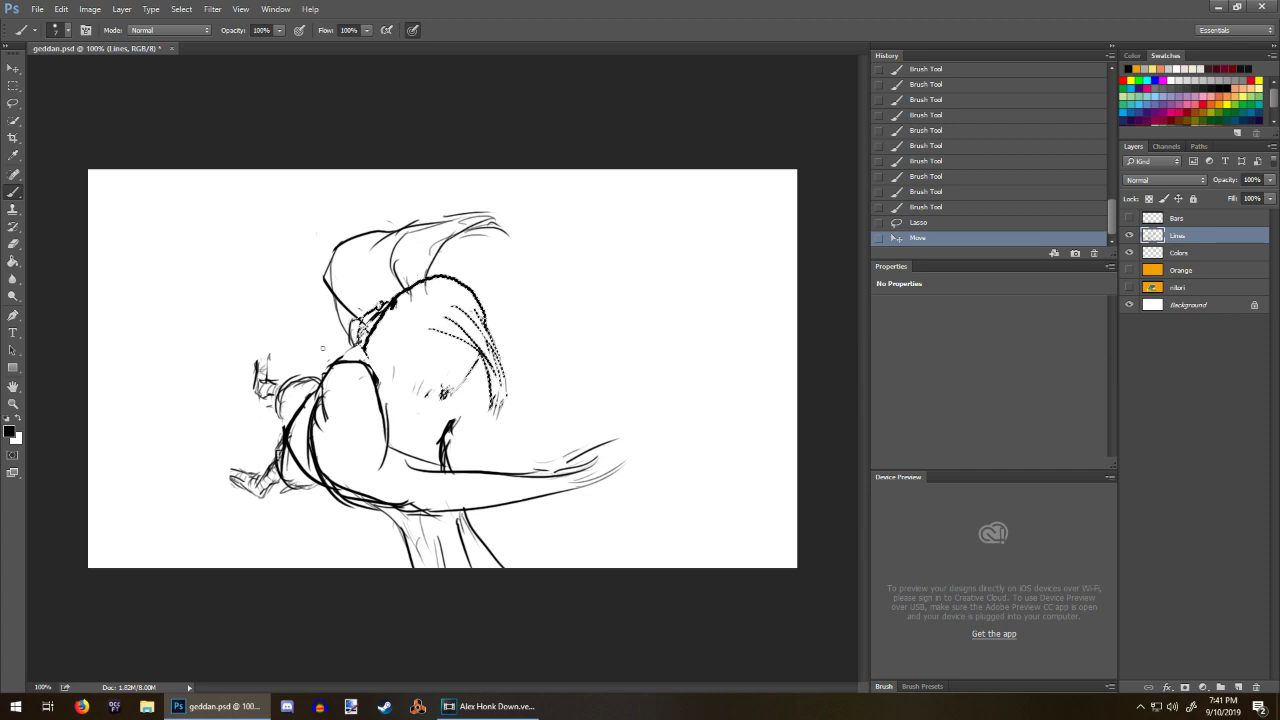
key("m")
left_click(281, 306)
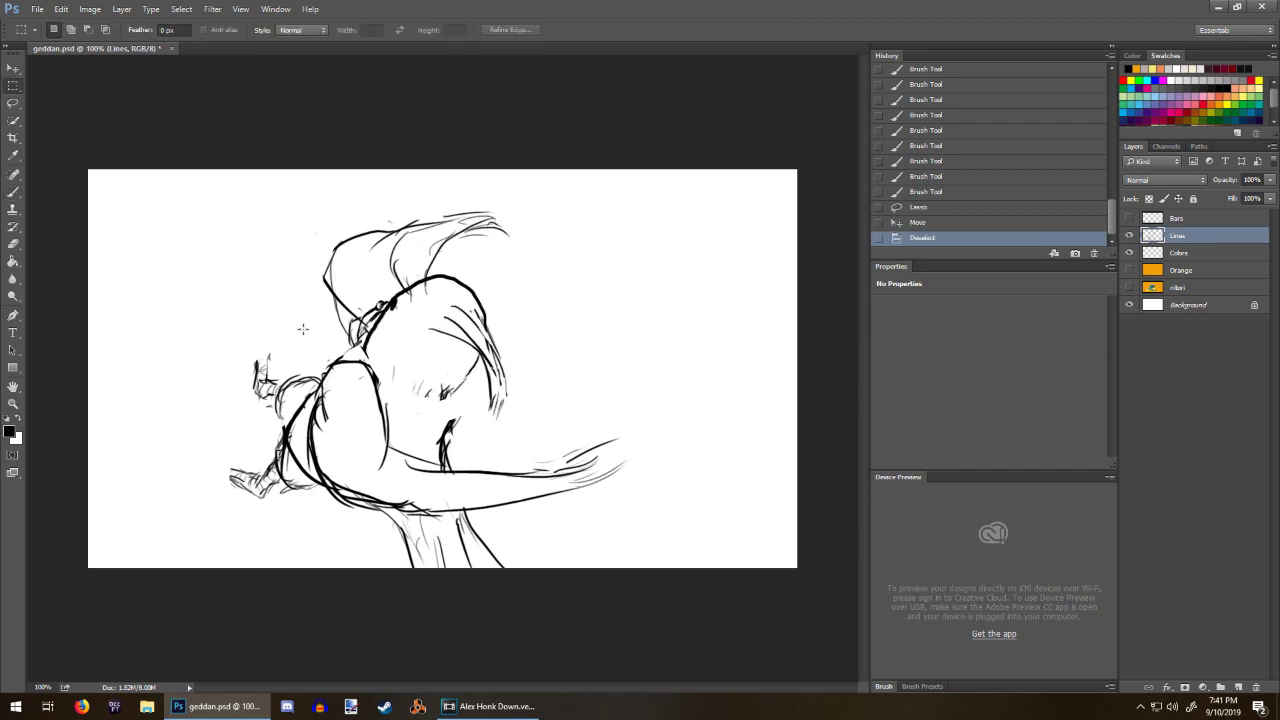
Step: Draw the curved chest edge beneath the moved head and add short feather strokes along the head's lower edge
key("b")
left_click_drag(441, 400, 442, 455)
mouse_move(448, 400)
left_mouse_down()
mouse_move(452, 425)
mouse_move(468, 415)
left_mouse_up()
left_click_drag(458, 386, 453, 425)
left_click_drag(462, 404, 445, 438)
mouse_move(454, 390)
left_mouse_down()
mouse_move(425, 352)
mouse_move(426, 397)
left_mouse_up()
mouse_move(403, 388)
left_mouse_down()
mouse_move(403, 411)
mouse_move(440, 417)
left_mouse_up()
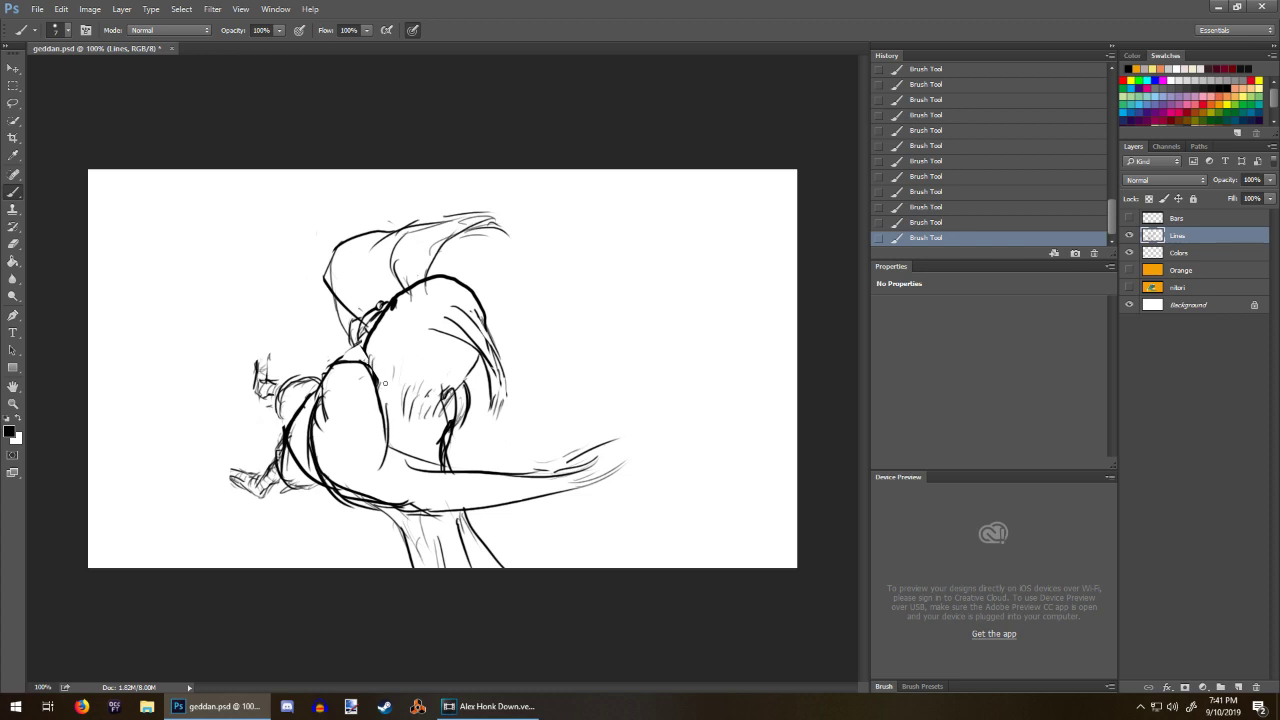
Step: Erase the stray lines between the face and chest and redraw the lower edge of the raised wing beside the face
key("e")
mouse_move(340, 348)
left_mouse_down()
mouse_move(362, 360)
mouse_move(343, 362)
mouse_move(375, 323)
left_mouse_up()
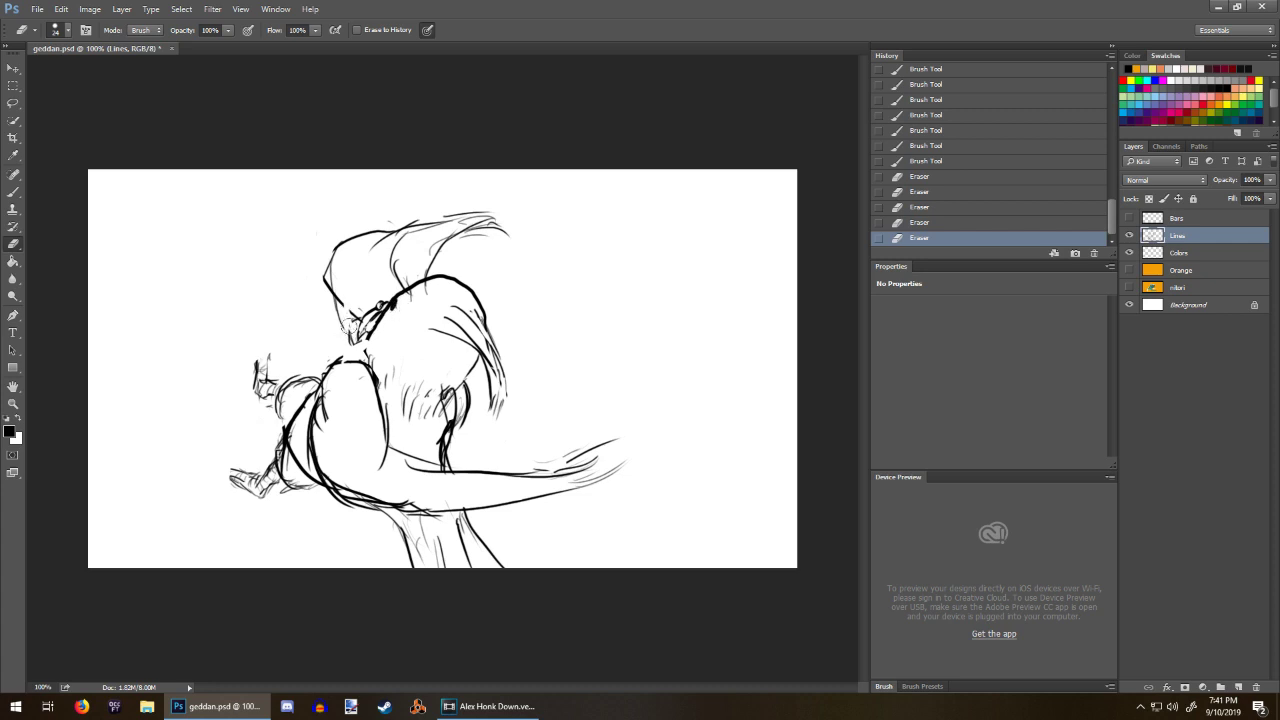
mouse_move(356, 313)
left_mouse_down()
mouse_move(346, 330)
mouse_move(362, 350)
left_mouse_up()
key("b")
left_click_drag(338, 302, 344, 317)
left_click_drag(346, 318, 356, 330)
left_click_drag(325, 279, 336, 296)
left_click_drag(332, 262, 362, 332)
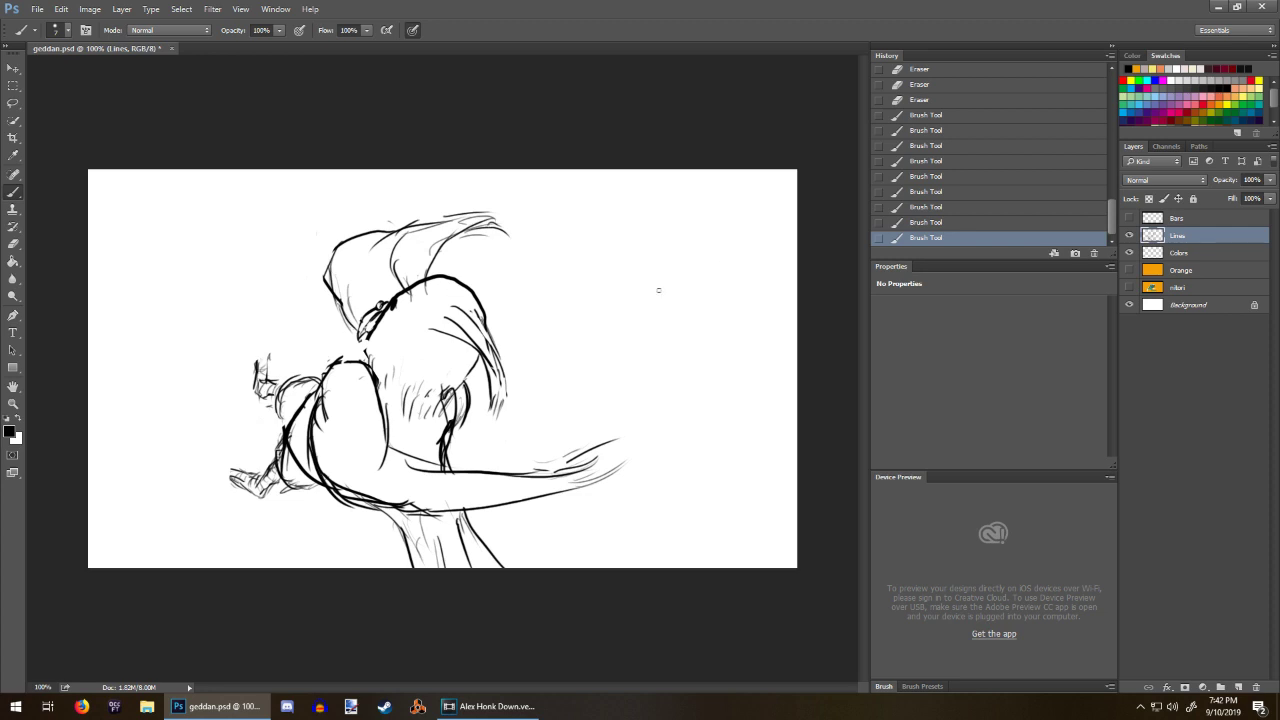
mouse_move(655, 290)
left_mouse_down()
mouse_move(655, 330)
mouse_move(667, 322)
left_mouse_up()
mouse_move(653, 325)
left_mouse_down()
mouse_move(686, 363)
mouse_move(705, 356)
left_mouse_up()
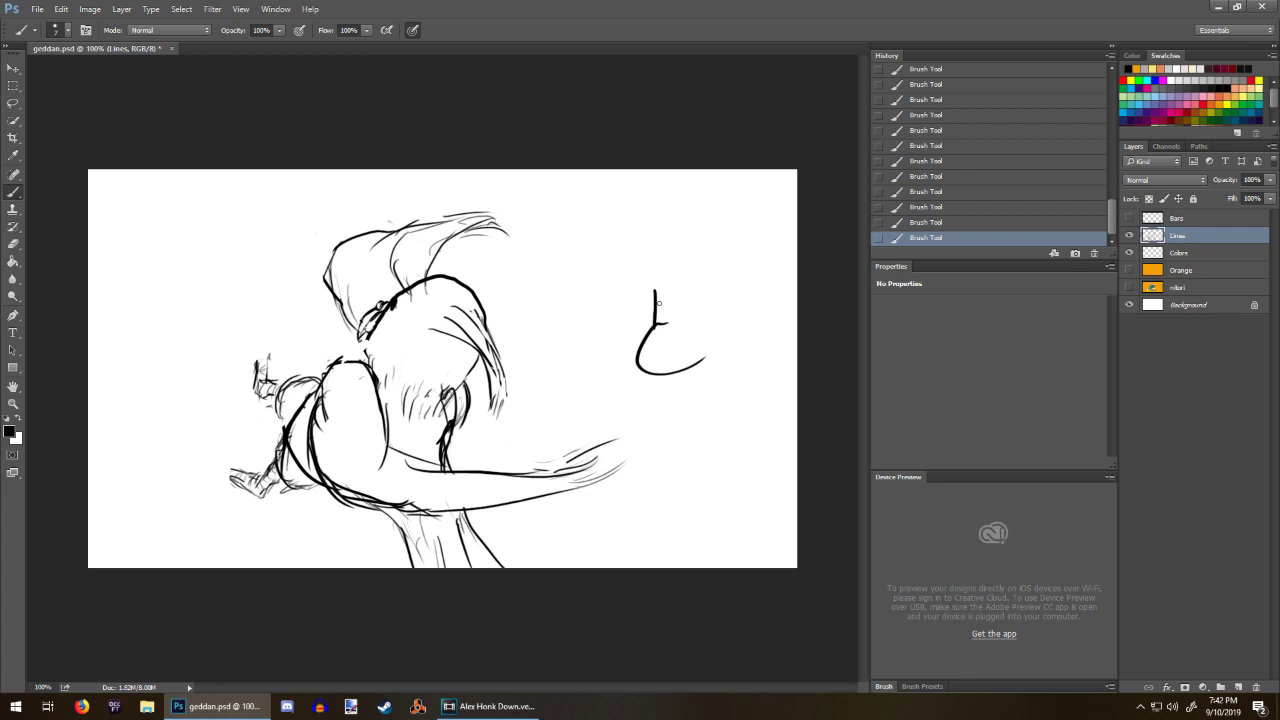
key("e")
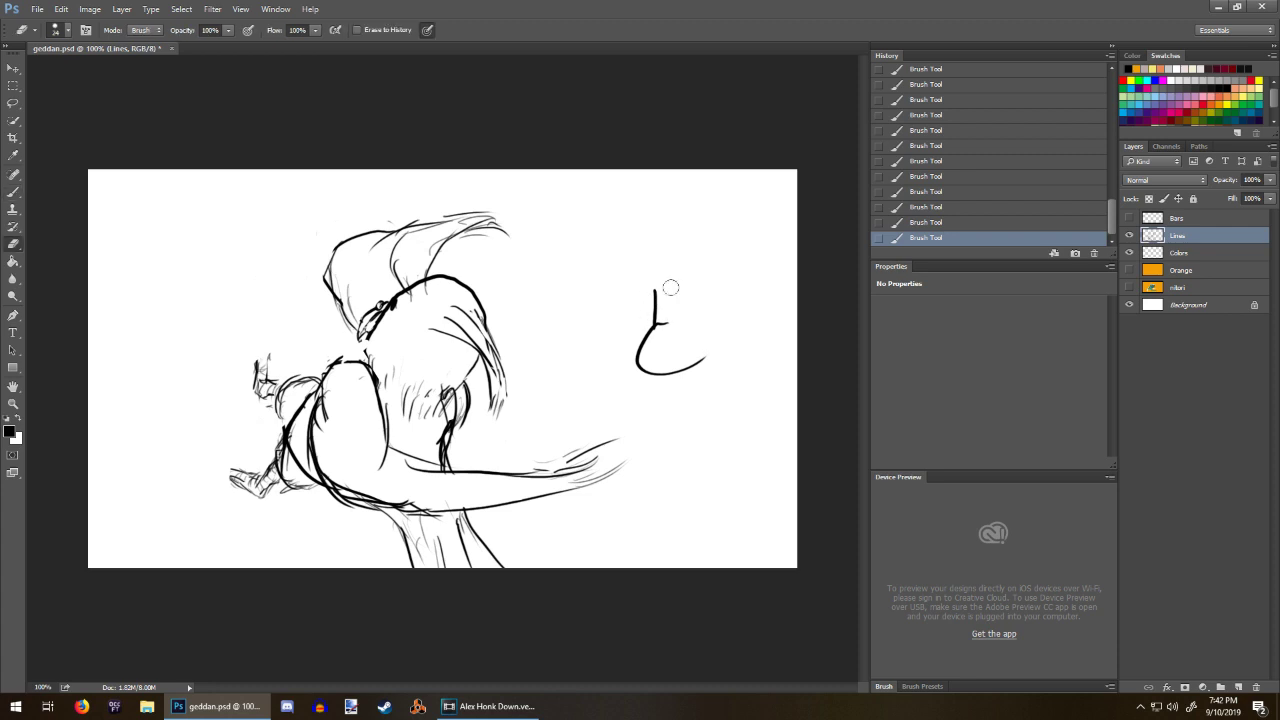
mouse_move(671, 287)
left_mouse_down()
mouse_move(643, 369)
mouse_move(695, 342)
mouse_move(640, 377)
left_mouse_up()
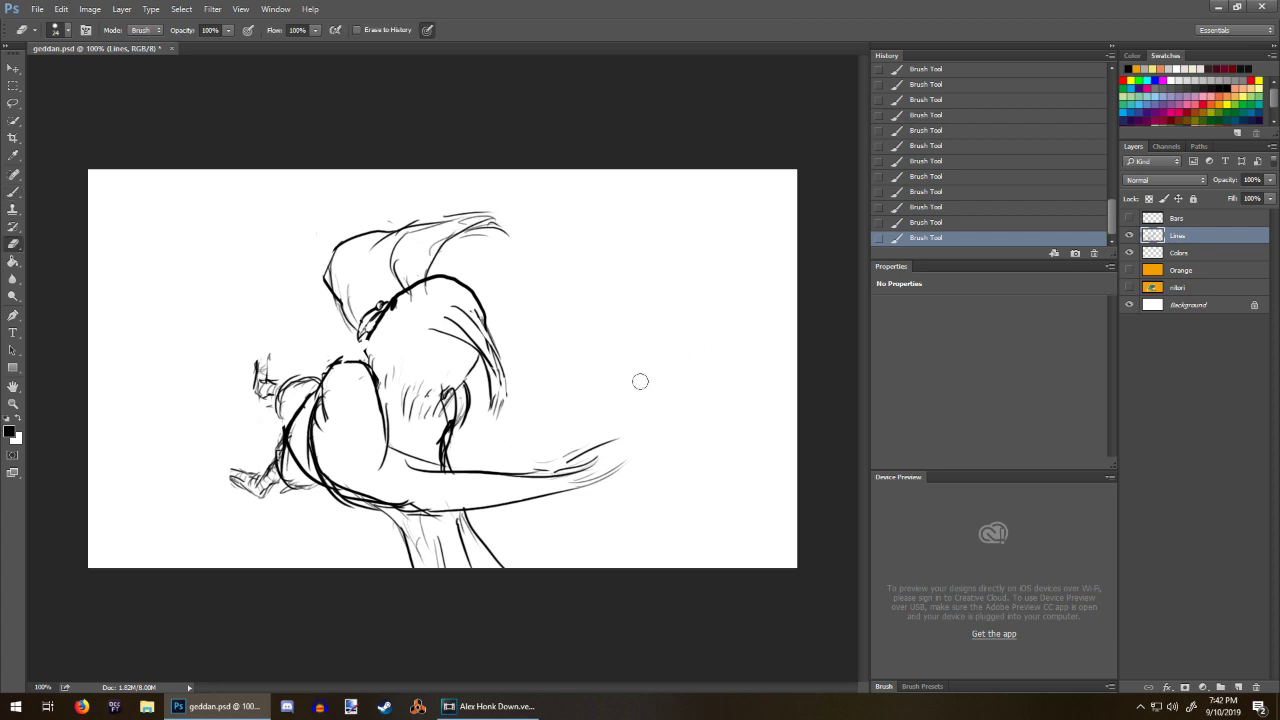
key("b")
left_click_drag(694, 306, 668, 338)
left_click_drag(682, 274, 648, 287)
left_click_drag(648, 306, 646, 311)
mouse_move(647, 308)
left_mouse_down()
mouse_move(694, 273)
mouse_move(677, 268)
mouse_move(685, 285)
mouse_move(615, 337)
mouse_move(644, 347)
mouse_move(697, 304)
left_mouse_up()
key("e")
Step: Draw light strokes from beneath the face down along the chest to connect the head with the body
key("b")
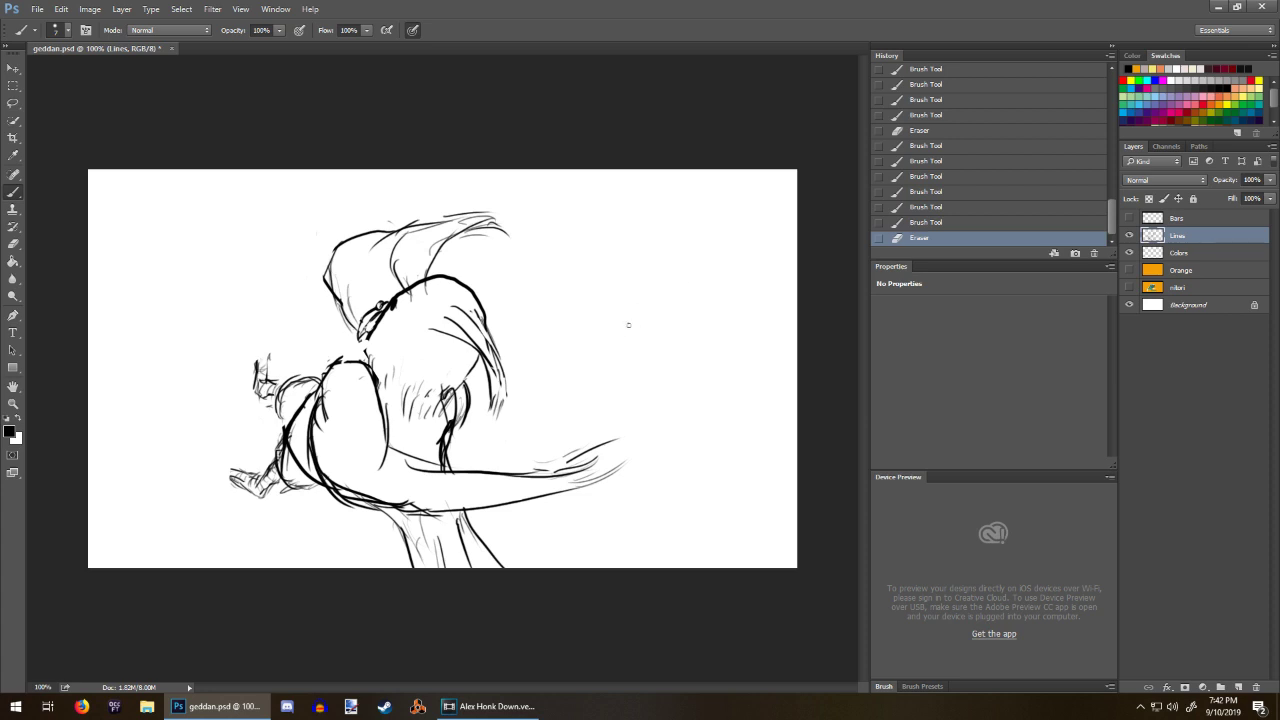
left_click_drag(366, 344, 304, 402)
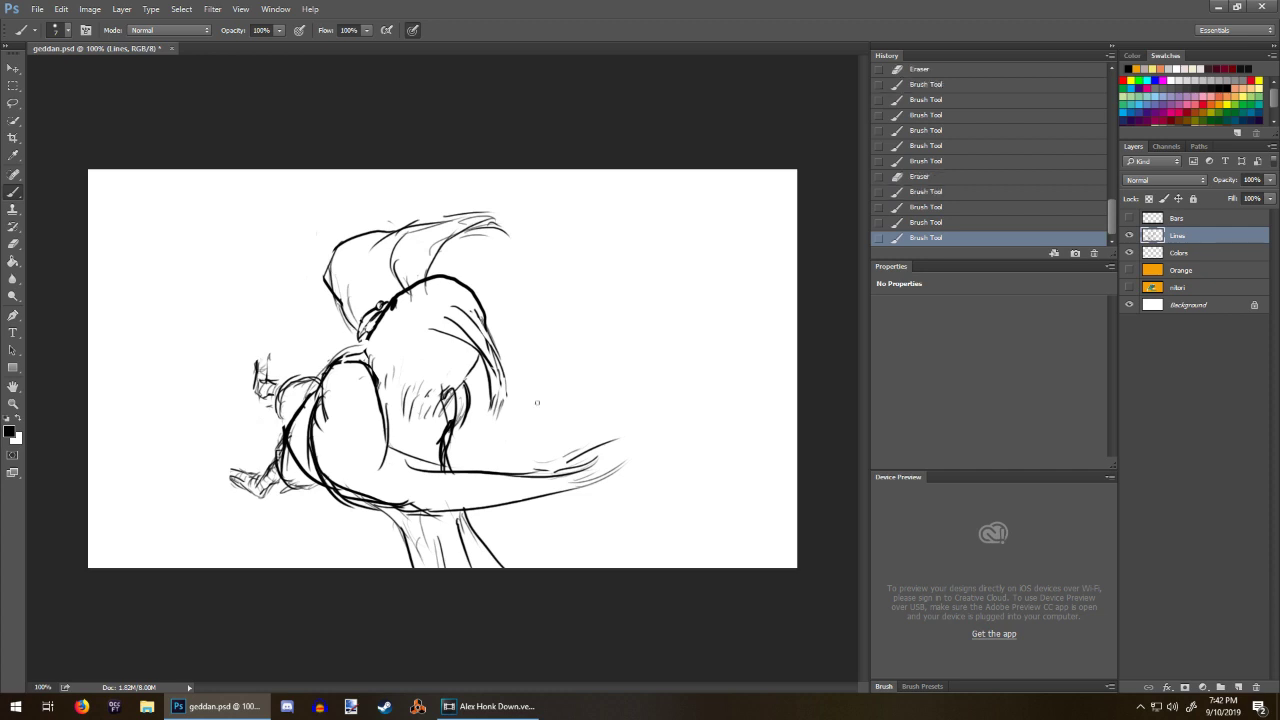
Step: On the Colors layer, fill the head and crest with pale yellow using a hard 24 px brush and tidy the edges
left_click(1188, 254)
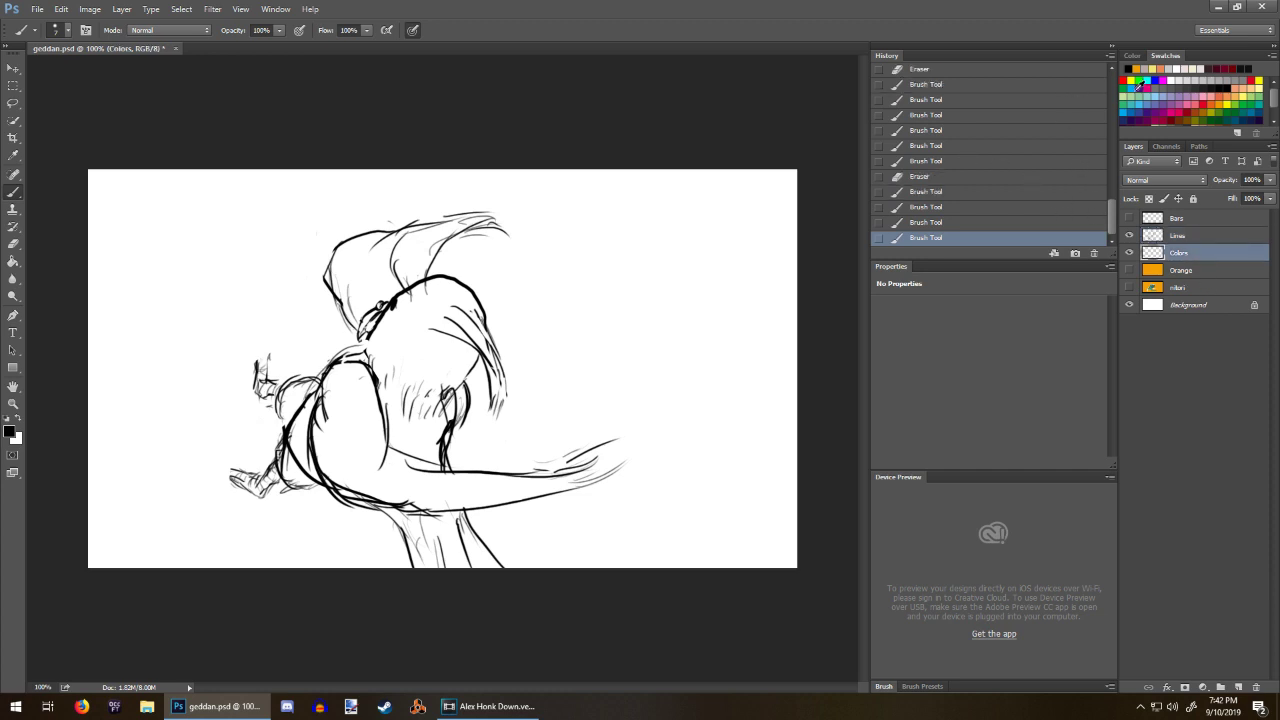
left_click(1150, 68)
right_click(420, 365)
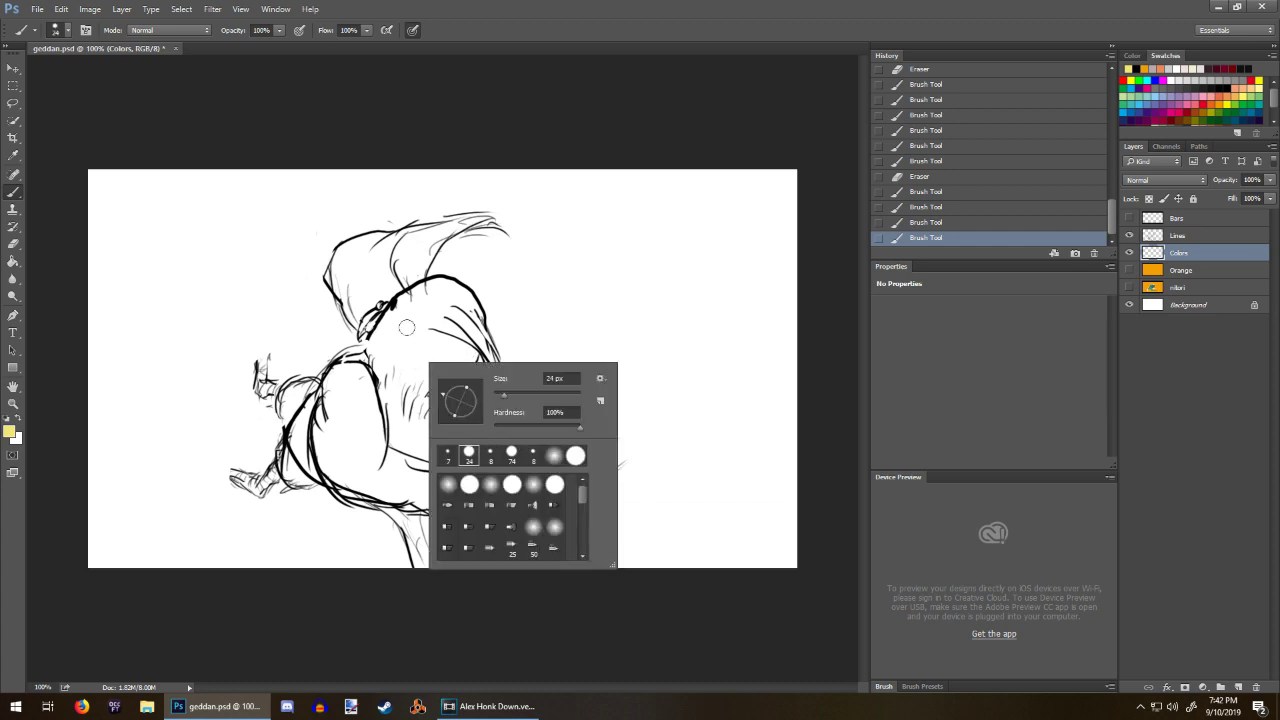
mouse_move(399, 319)
left_mouse_down()
mouse_move(388, 338)
mouse_move(383, 329)
mouse_move(394, 314)
mouse_move(393, 378)
mouse_move(418, 300)
mouse_move(464, 285)
mouse_move(503, 402)
mouse_move(481, 321)
left_mouse_up()
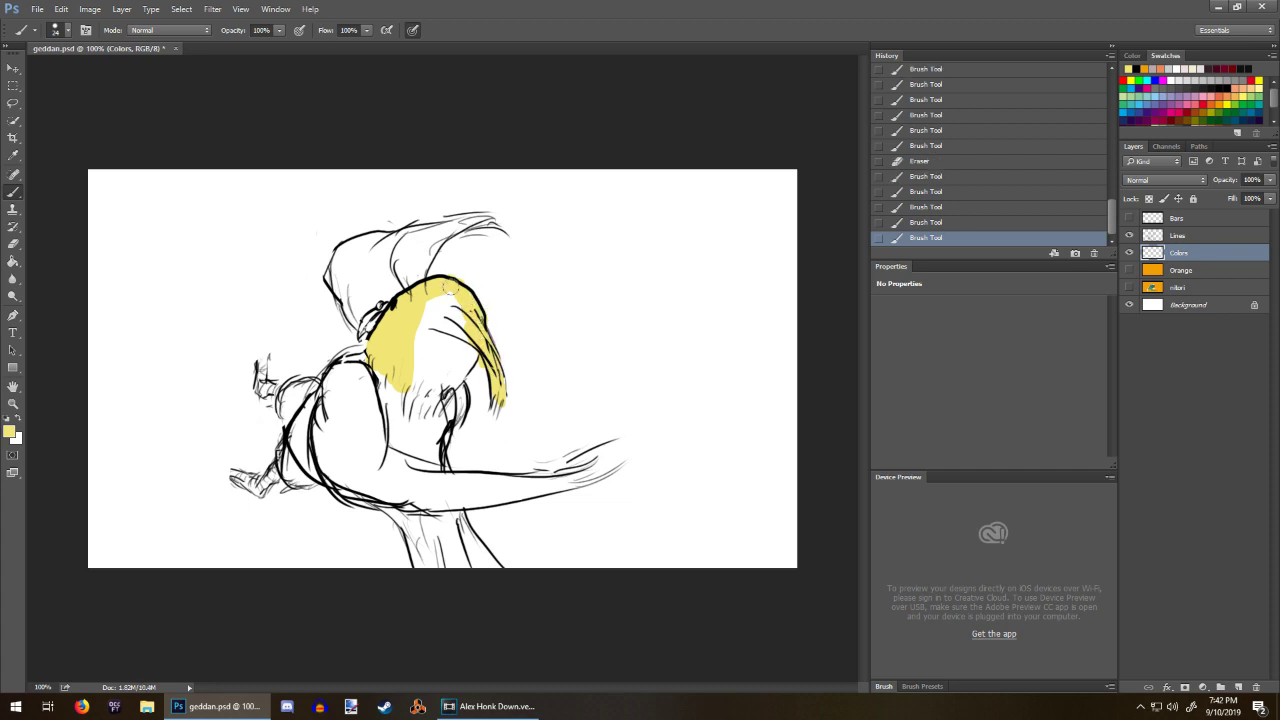
left_click_drag(449, 288, 447, 293)
mouse_move(442, 292)
left_mouse_down()
mouse_move(413, 355)
mouse_move(420, 408)
mouse_move(438, 368)
mouse_move(440, 412)
mouse_move(472, 340)
mouse_move(470, 355)
mouse_move(445, 312)
mouse_move(466, 279)
mouse_move(496, 335)
mouse_move(478, 368)
mouse_move(480, 350)
left_mouse_up()
key("e")
key("b")
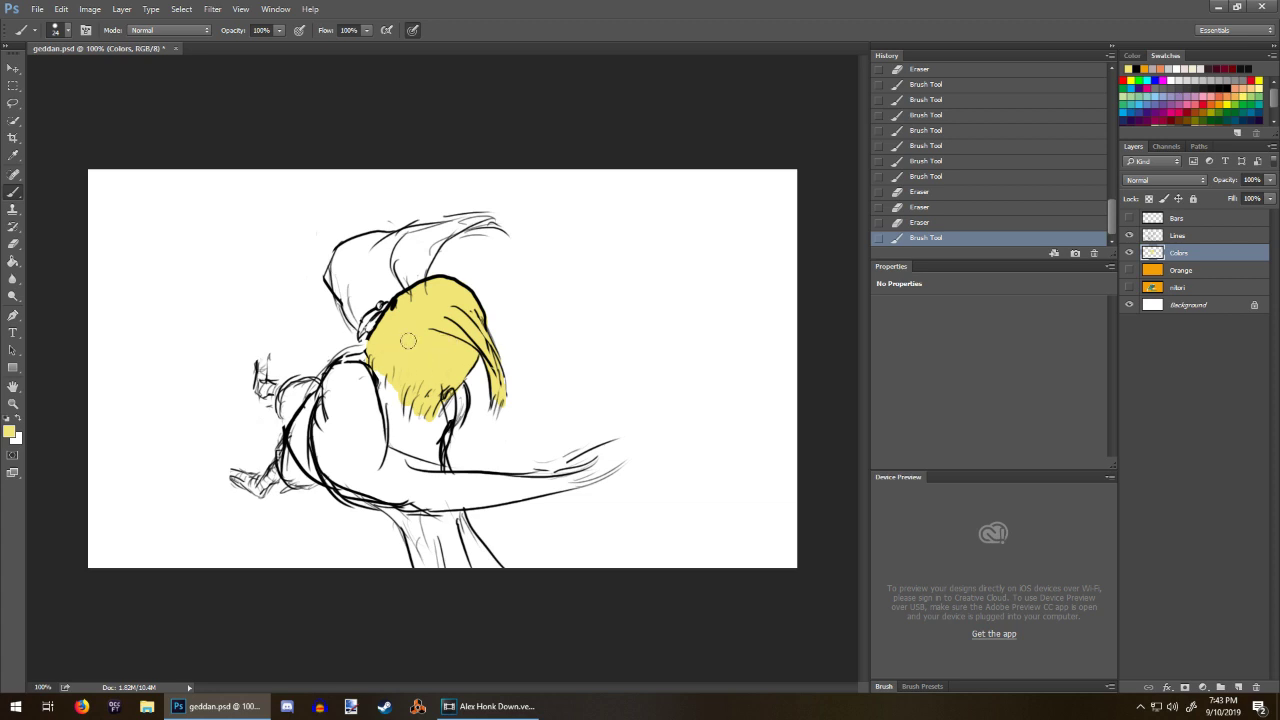
Step: Paint the chest edge and the raised wing light gray on the Colors layer
left_click(1153, 68)
mouse_move(355, 352)
left_mouse_down()
mouse_move(333, 378)
mouse_move(352, 362)
left_mouse_up()
left_click_drag(356, 354, 363, 348)
mouse_move(346, 291)
left_mouse_down()
mouse_move(358, 241)
mouse_move(368, 251)
mouse_move(470, 228)
mouse_move(475, 215)
mouse_move(428, 237)
mouse_move(406, 272)
mouse_move(420, 270)
mouse_move(383, 303)
mouse_move(380, 280)
mouse_move(358, 299)
mouse_move(364, 276)
mouse_move(344, 284)
mouse_move(383, 291)
mouse_move(443, 237)
mouse_move(428, 259)
mouse_move(413, 242)
mouse_move(379, 268)
left_mouse_up()
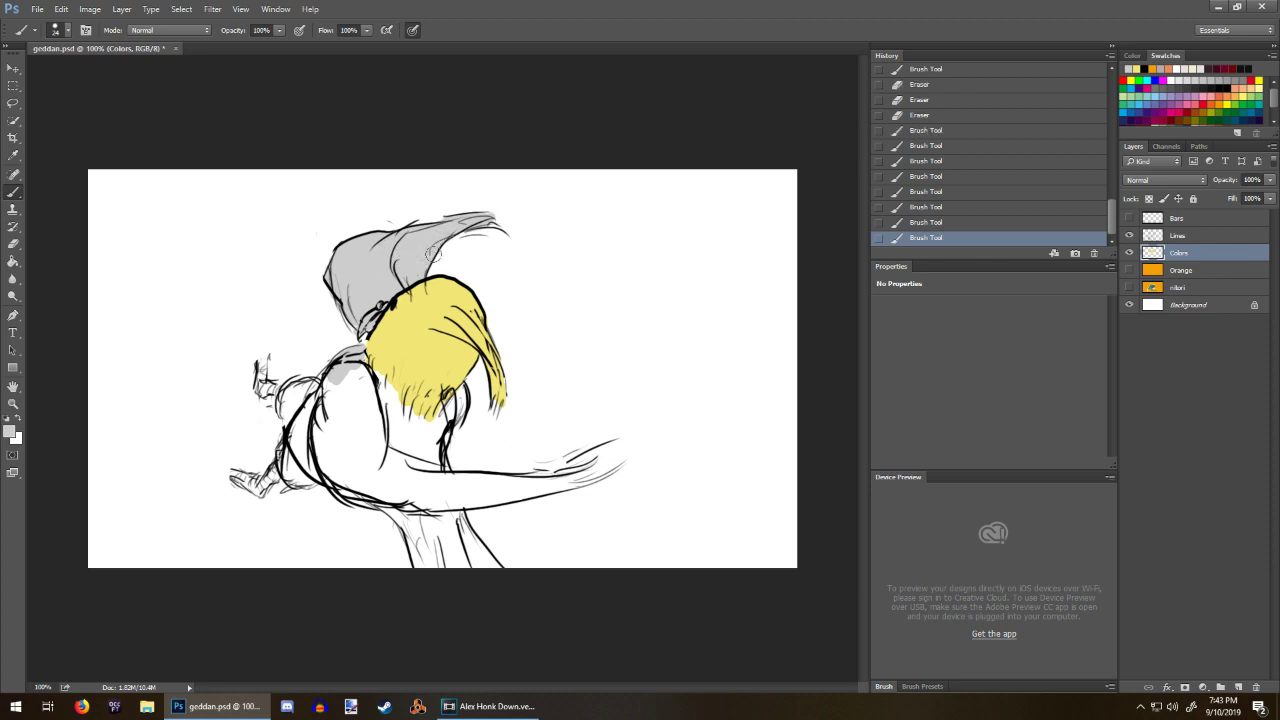
Step: Fill the body and thighs with light gray and begin coloring the outstretched lower wing and tail
mouse_move(300, 405)
left_mouse_down()
mouse_move(296, 470)
mouse_move(306, 447)
mouse_move(328, 447)
mouse_move(319, 430)
mouse_move(343, 392)
mouse_move(325, 399)
mouse_move(355, 417)
mouse_move(372, 408)
mouse_move(366, 380)
mouse_move(390, 374)
mouse_move(394, 409)
mouse_move(424, 427)
mouse_move(460, 396)
left_mouse_up()
mouse_move(362, 400)
left_mouse_down()
mouse_move(360, 450)
mouse_move(347, 484)
mouse_move(353, 472)
mouse_move(414, 480)
mouse_move(386, 444)
mouse_move(371, 452)
mouse_move(427, 478)
mouse_move(526, 493)
mouse_move(571, 476)
mouse_move(510, 488)
mouse_move(595, 479)
mouse_move(567, 468)
mouse_move(601, 442)
mouse_move(526, 485)
mouse_move(378, 462)
mouse_move(409, 496)
mouse_move(407, 426)
mouse_move(390, 428)
mouse_move(420, 480)
mouse_move(432, 418)
left_mouse_up()
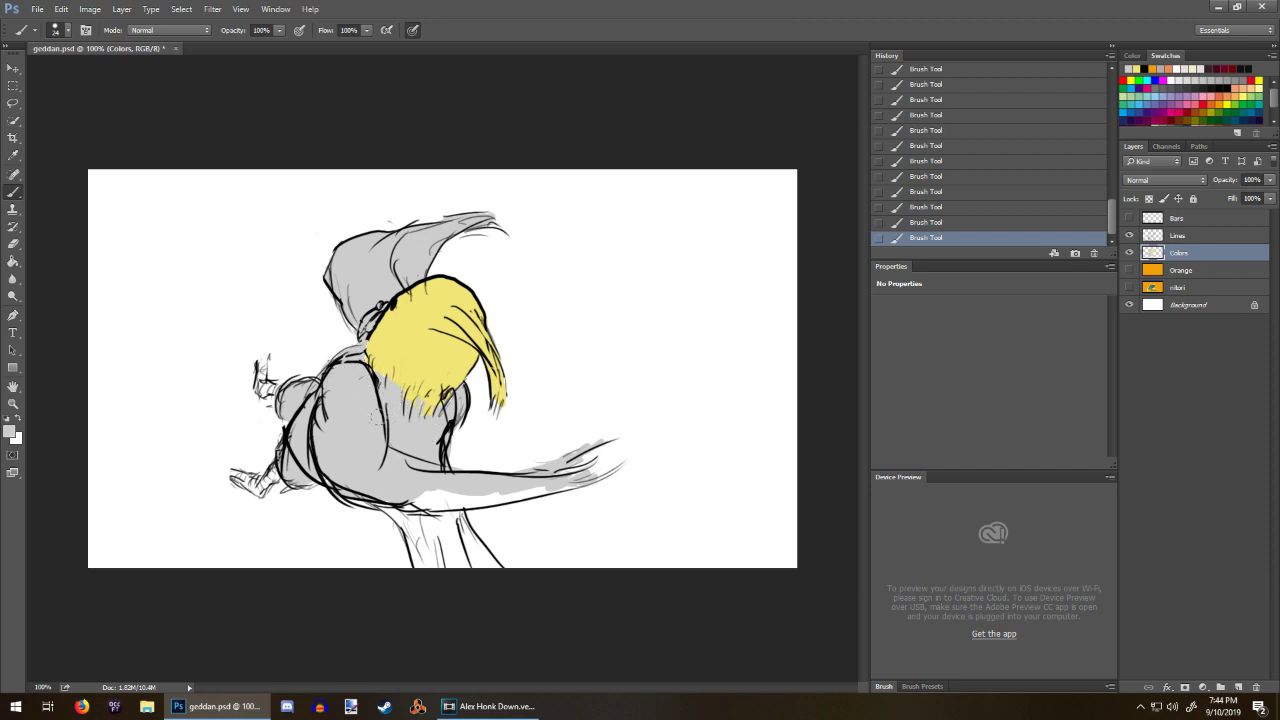
left_click_drag(415, 509, 378, 505)
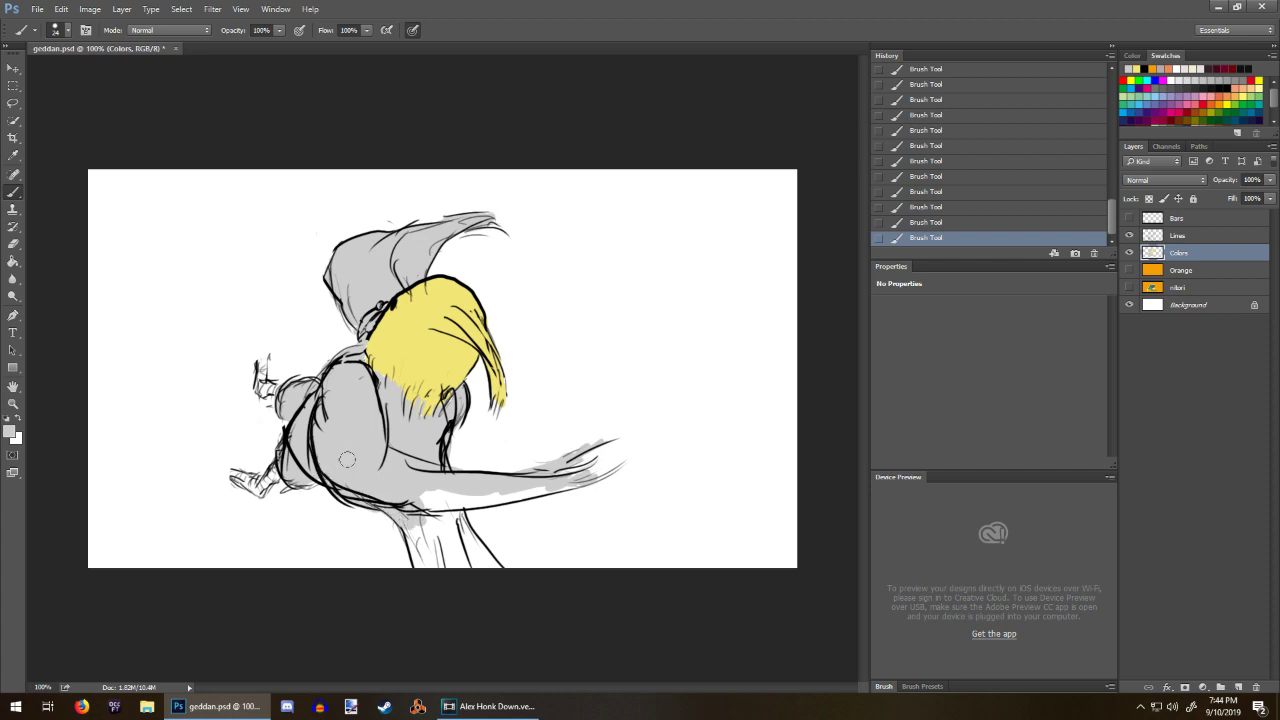
Step: Finish filling the outstretched lower wing and tail with light gray and erase the overspill around the wing tip
mouse_move(418, 493)
left_mouse_down()
mouse_move(439, 519)
mouse_move(444, 484)
mouse_move(448, 505)
mouse_move(481, 491)
mouse_move(504, 499)
mouse_move(586, 486)
left_mouse_up()
mouse_move(463, 487)
left_mouse_down()
mouse_move(457, 550)
mouse_move(427, 558)
mouse_move(427, 588)
mouse_move(426, 546)
mouse_move(444, 568)
mouse_move(444, 543)
mouse_move(463, 546)
mouse_move(450, 503)
mouse_move(488, 554)
mouse_move(479, 559)
mouse_move(505, 541)
left_mouse_up()
key("e")
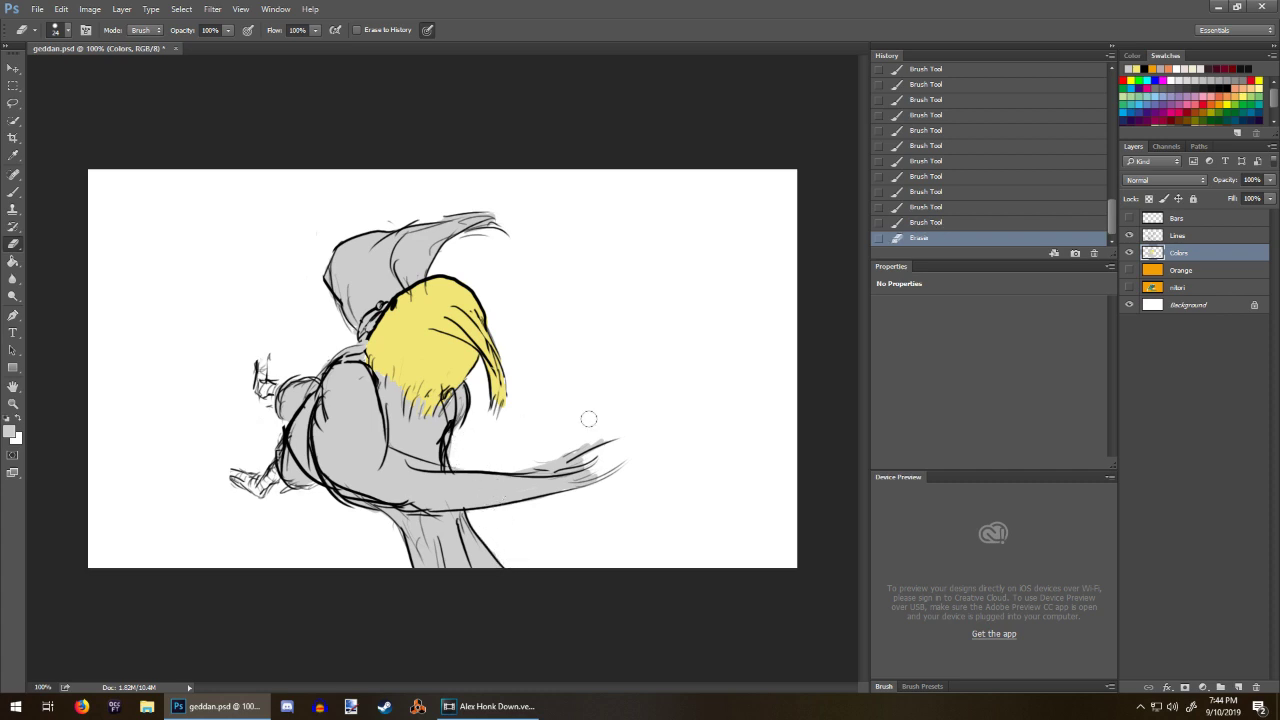
left_click_drag(575, 437, 606, 432)
key("b")
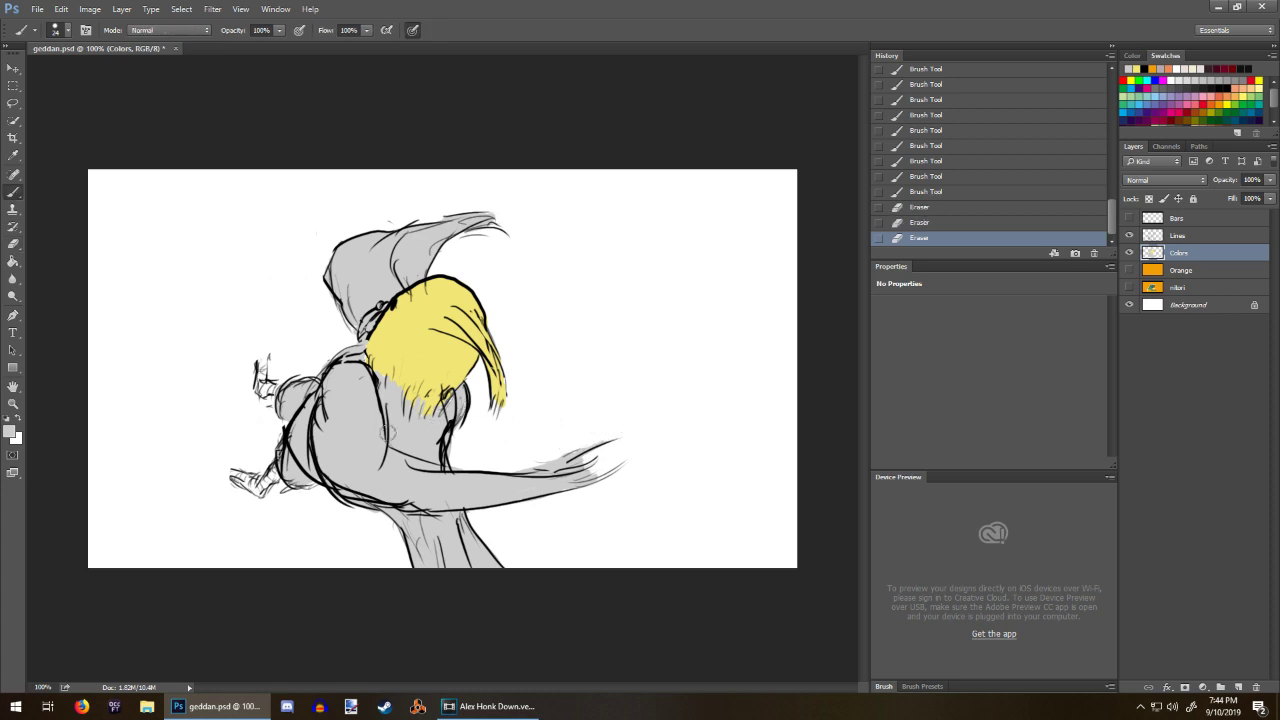
Step: Paint both feet pale cream on the Colors layer
left_click(1183, 79)
left_click_drag(261, 368, 261, 376)
left_click_drag(259, 373, 276, 396)
mouse_move(240, 480)
left_mouse_down()
mouse_move(265, 484)
mouse_move(280, 464)
left_mouse_up()
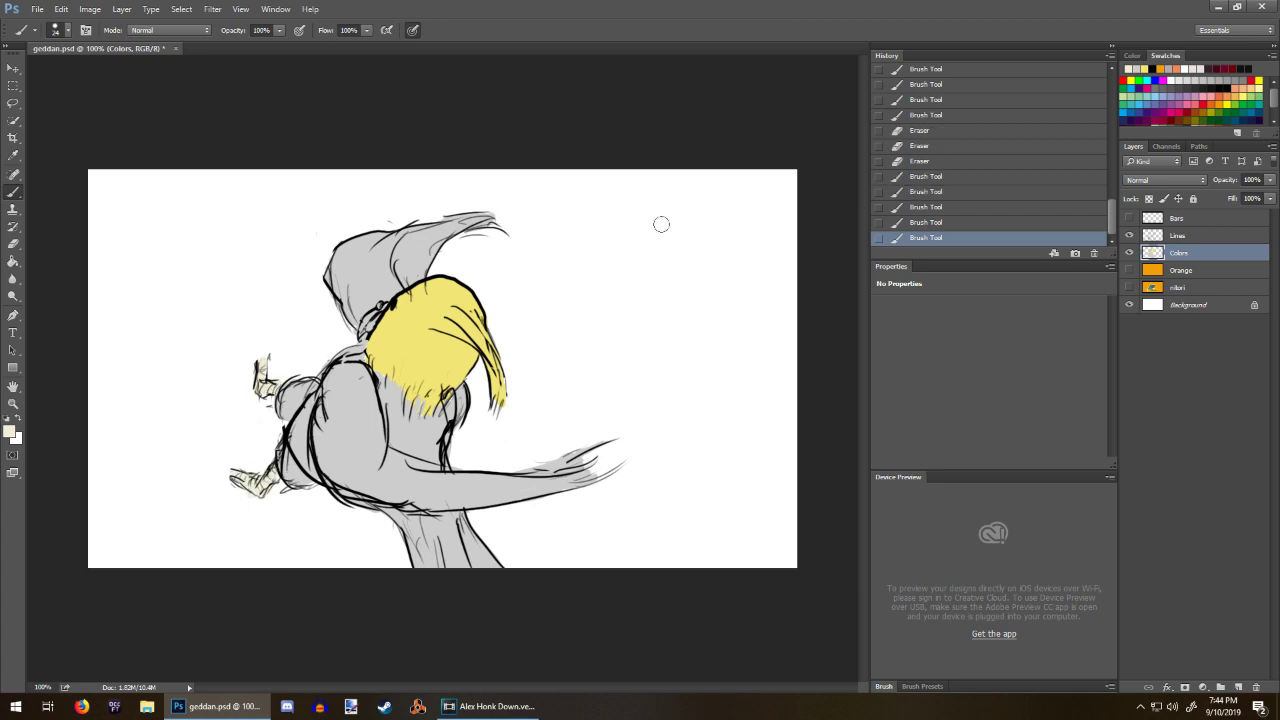
Step: Paint a round orange cheek patch on the yellow head and switch the brush to black at 7 px
left_click(1175, 66)
left_click_drag(387, 337, 398, 346)
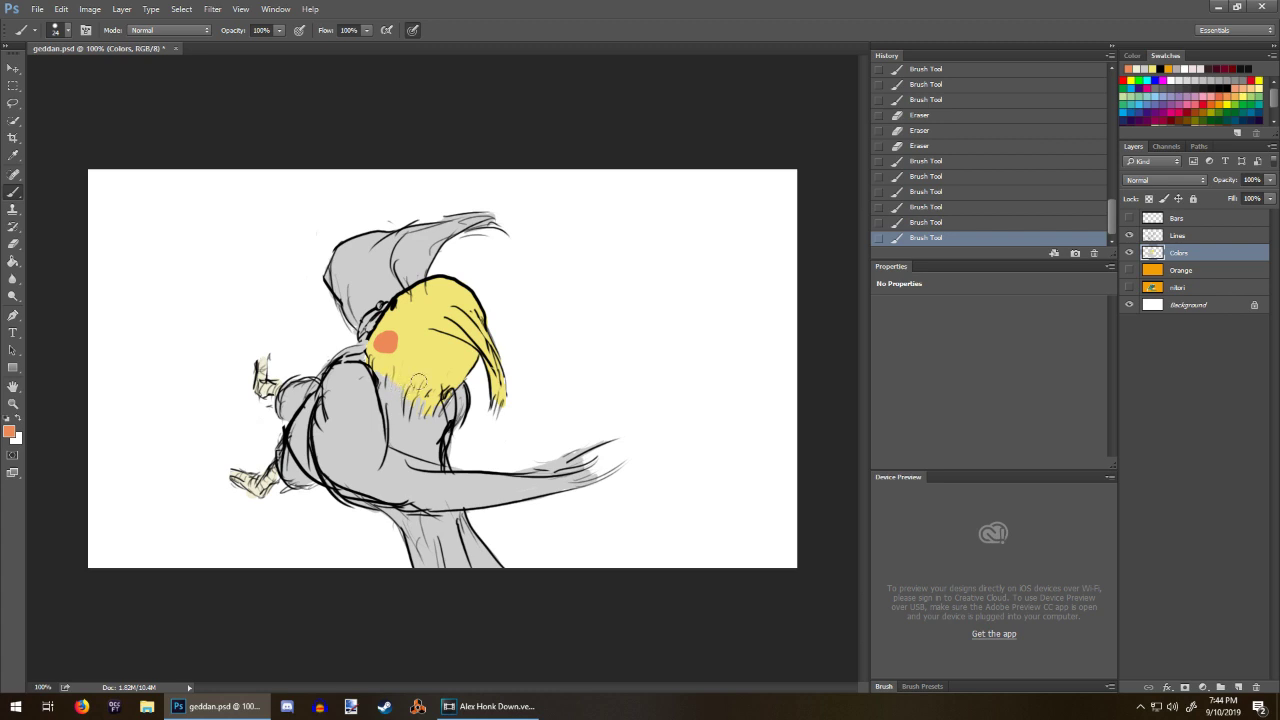
left_click(1163, 66)
right_click(658, 346)
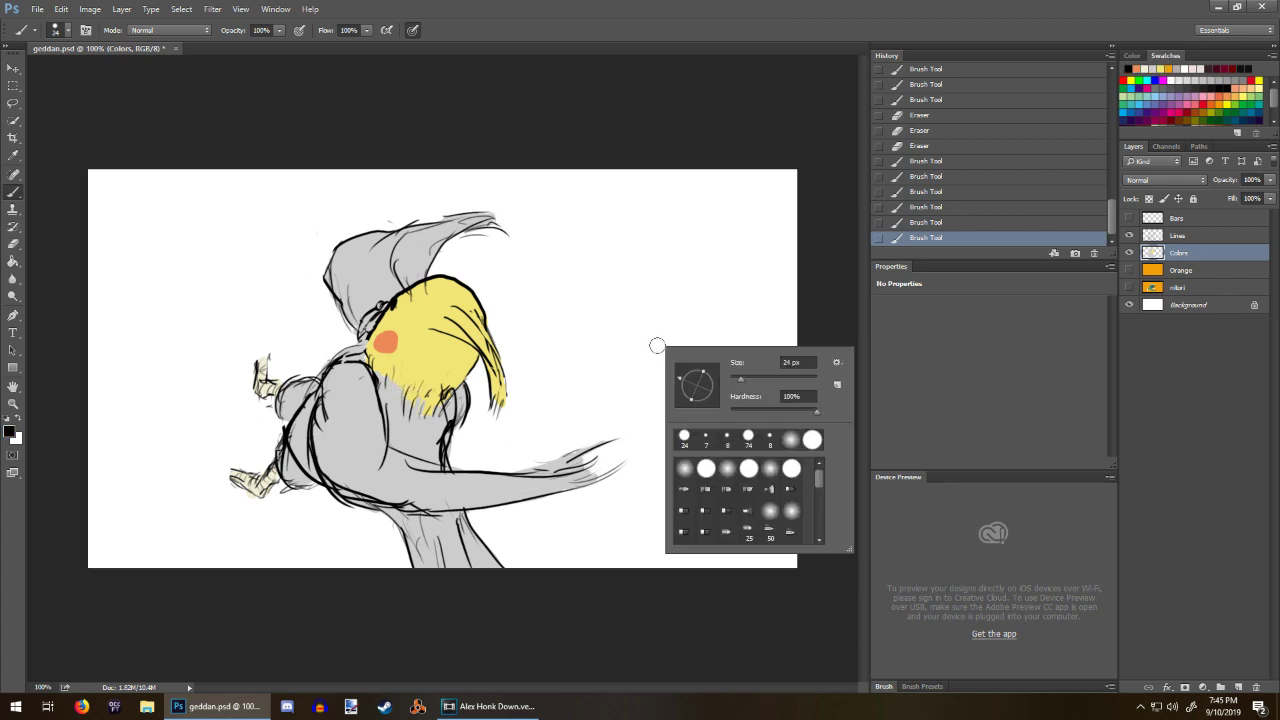
left_click(705, 440)
left_click(946, 338)
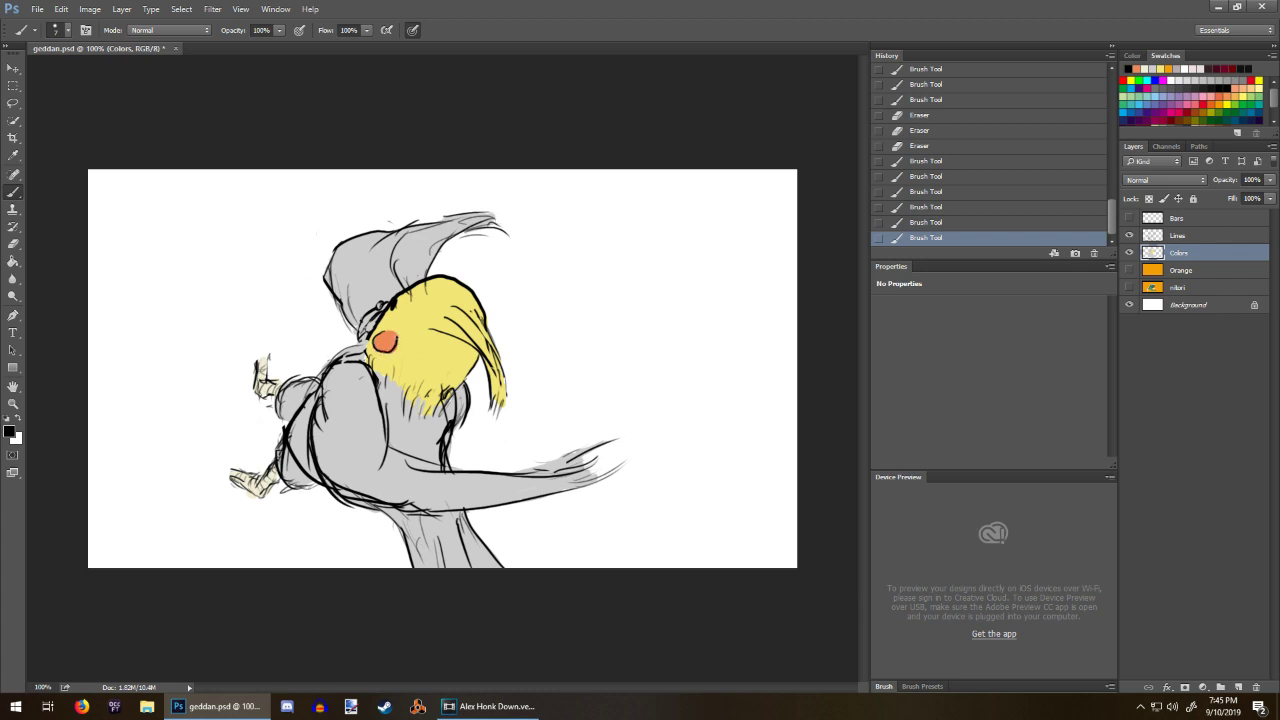
left_click(384, 333)
left_click(373, 357)
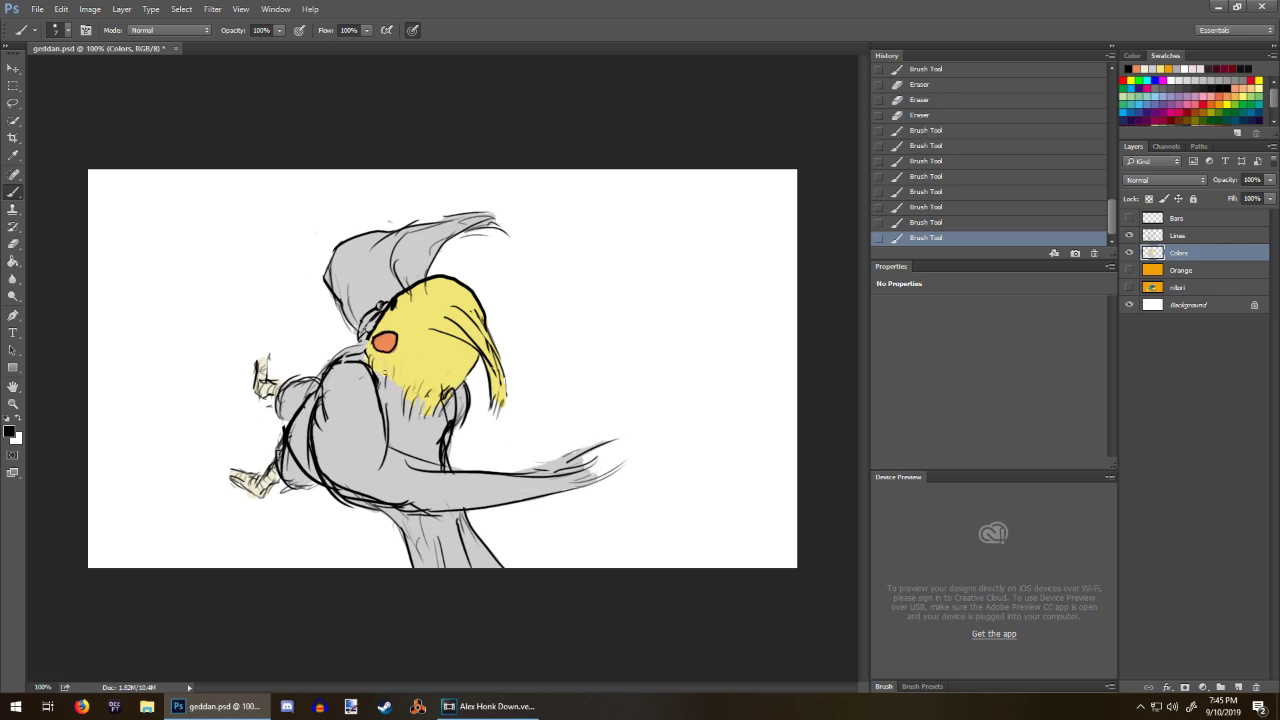
key("e")
left_click_drag(388, 352, 390, 352)
key("ctrl+alt+z")
key("ctrl+alt+z")
key("ctrl+alt+z")
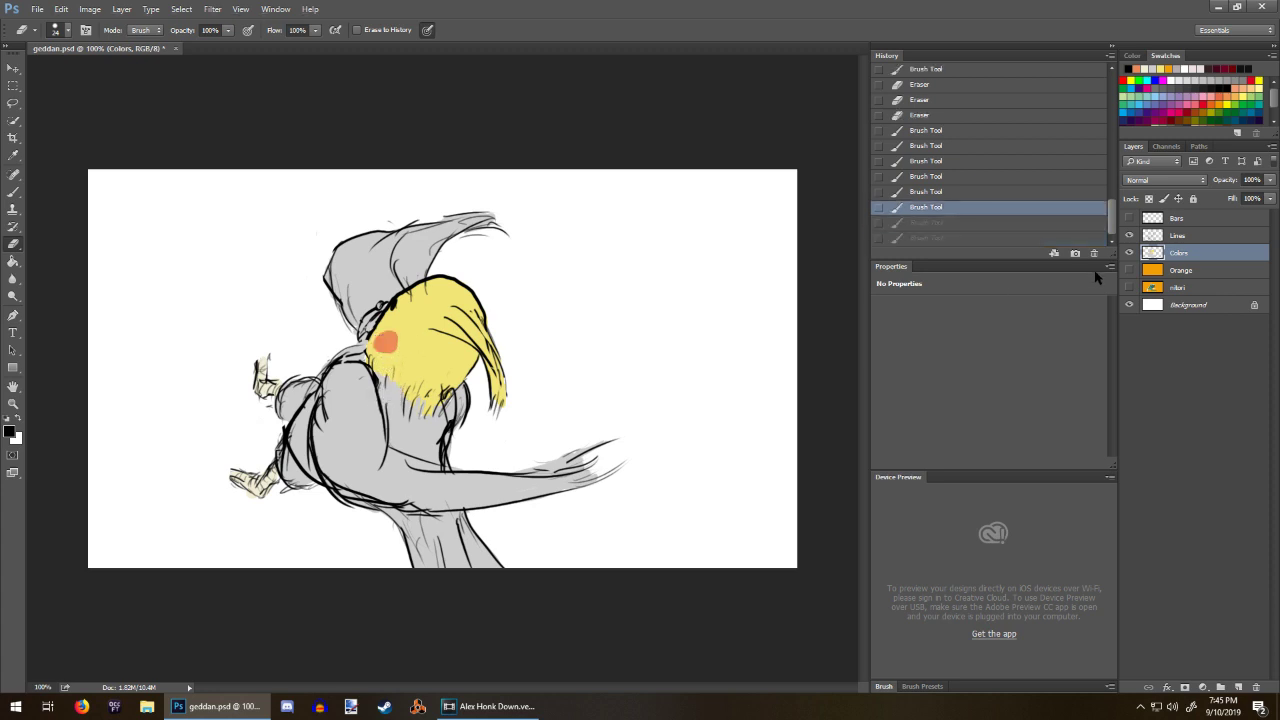
Step: On the Lines layer, outline the orange cheek patch in black and touch up the body line above the lower wing
left_click(1171, 239)
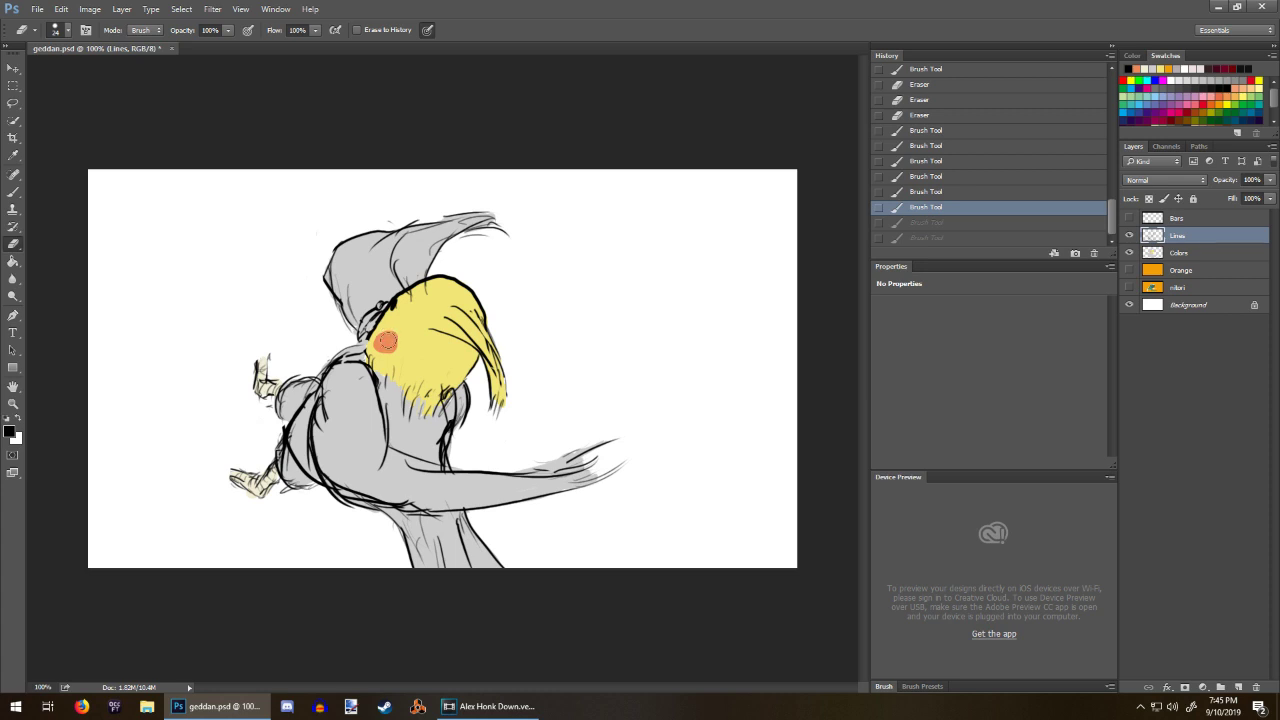
key("b")
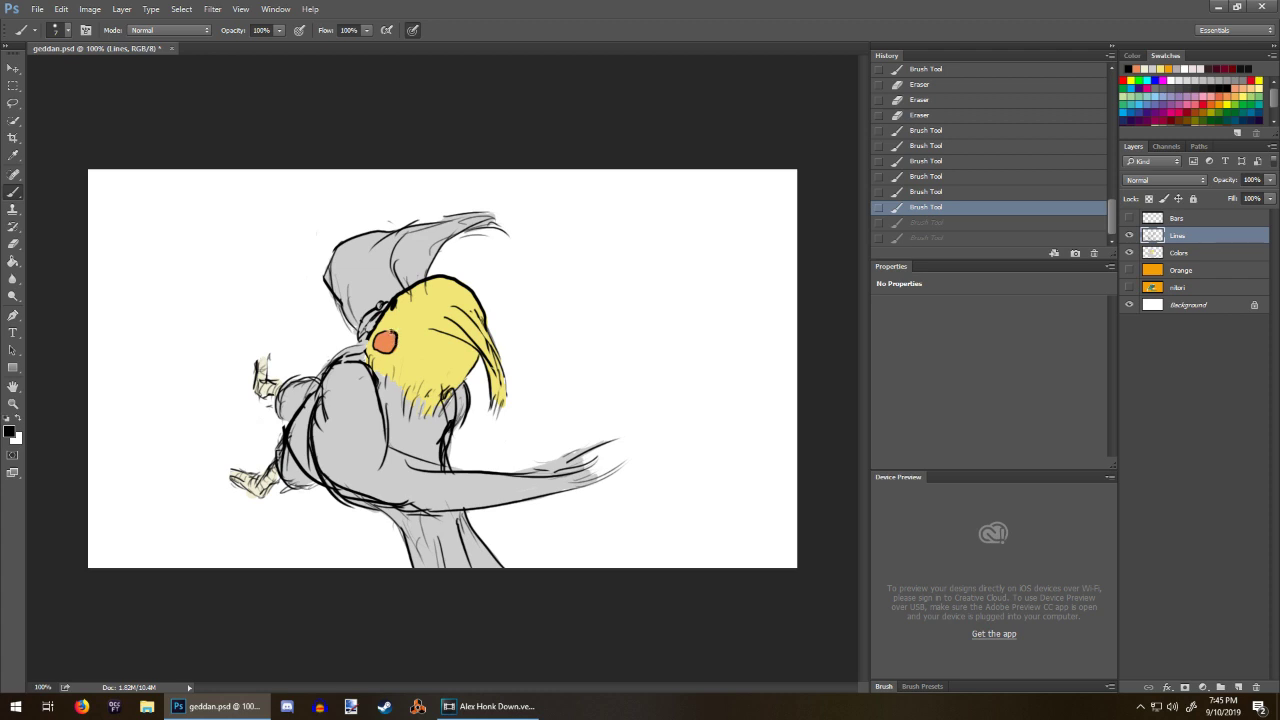
left_click_drag(453, 420, 444, 468)
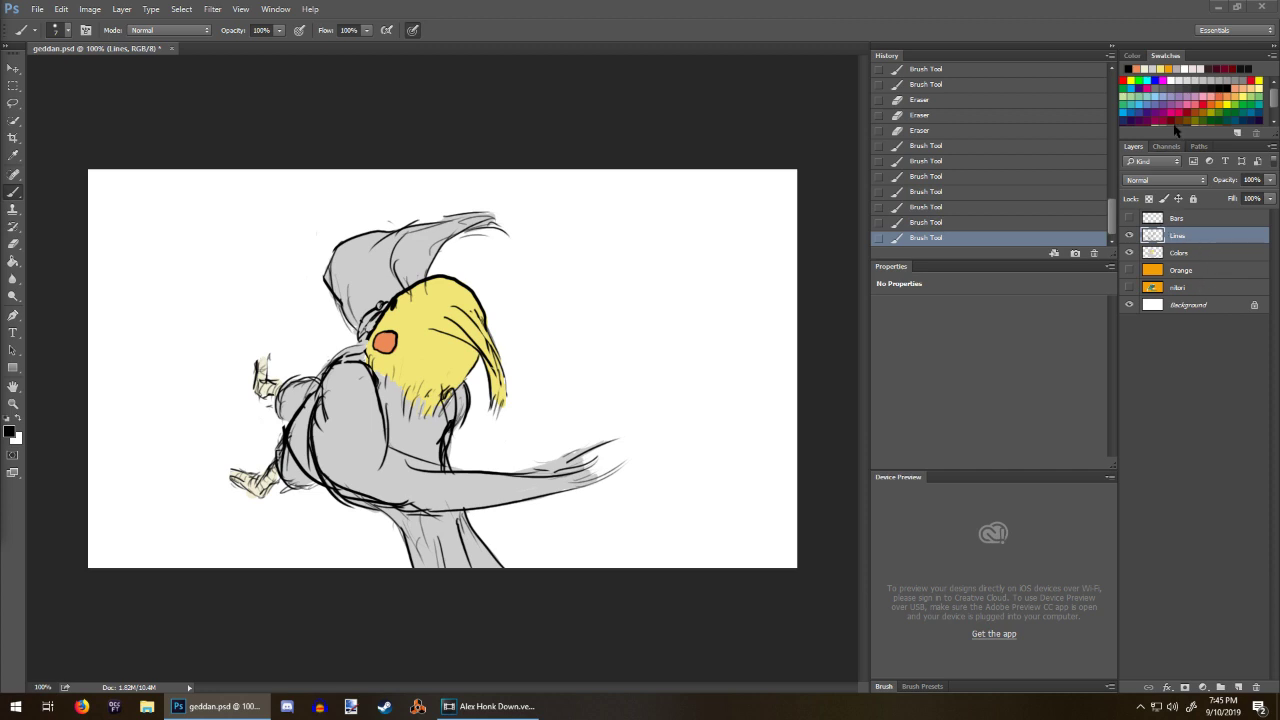
Step: Paint fading cream motion streaks trailing upward from both feet on the Lines layer with a 24 px brush
left_click(1140, 77)
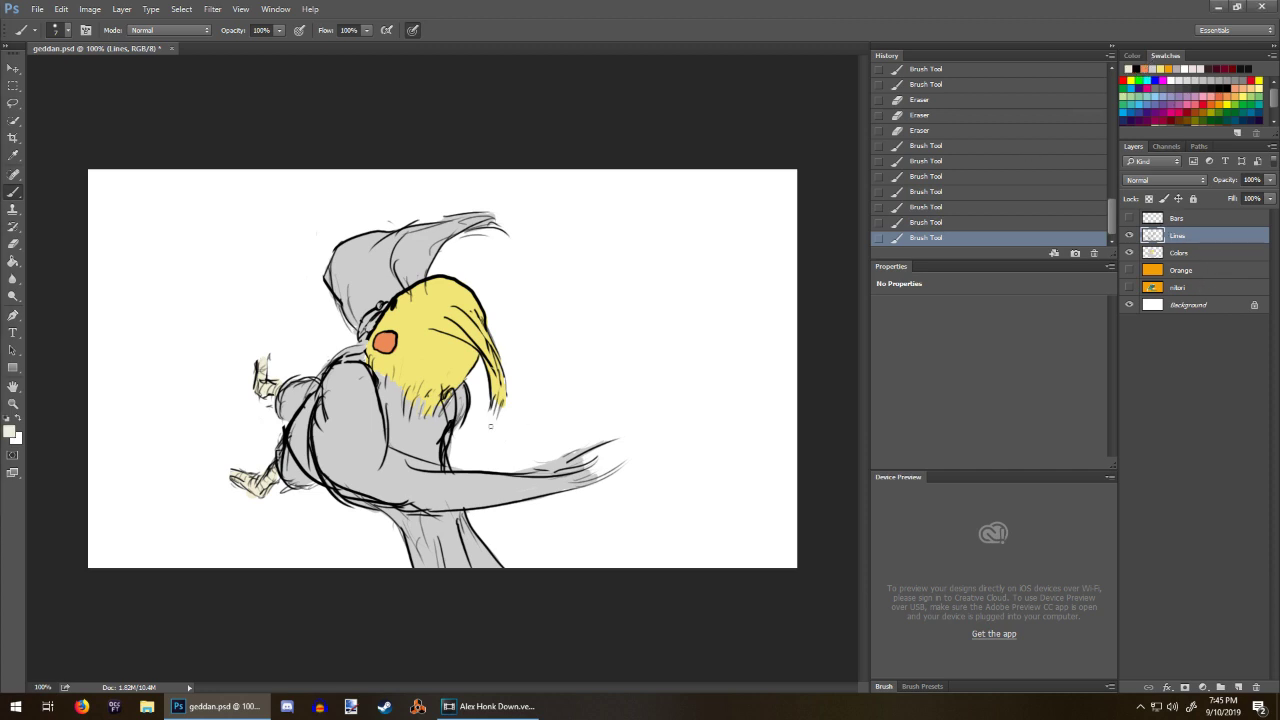
right_click(222, 425)
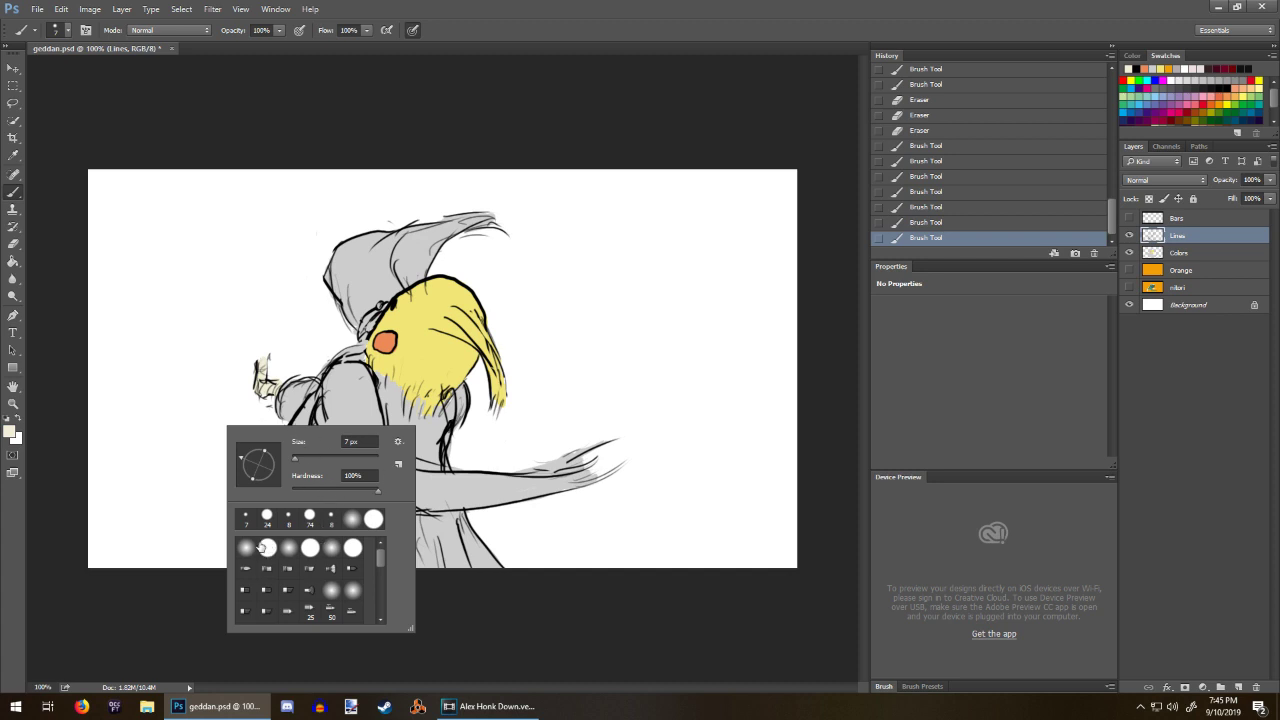
left_click(349, 521)
mouse_move(295, 462)
left_mouse_down()
mouse_move(306, 463)
mouse_move(295, 470)
left_mouse_up()
left_click(625, 357)
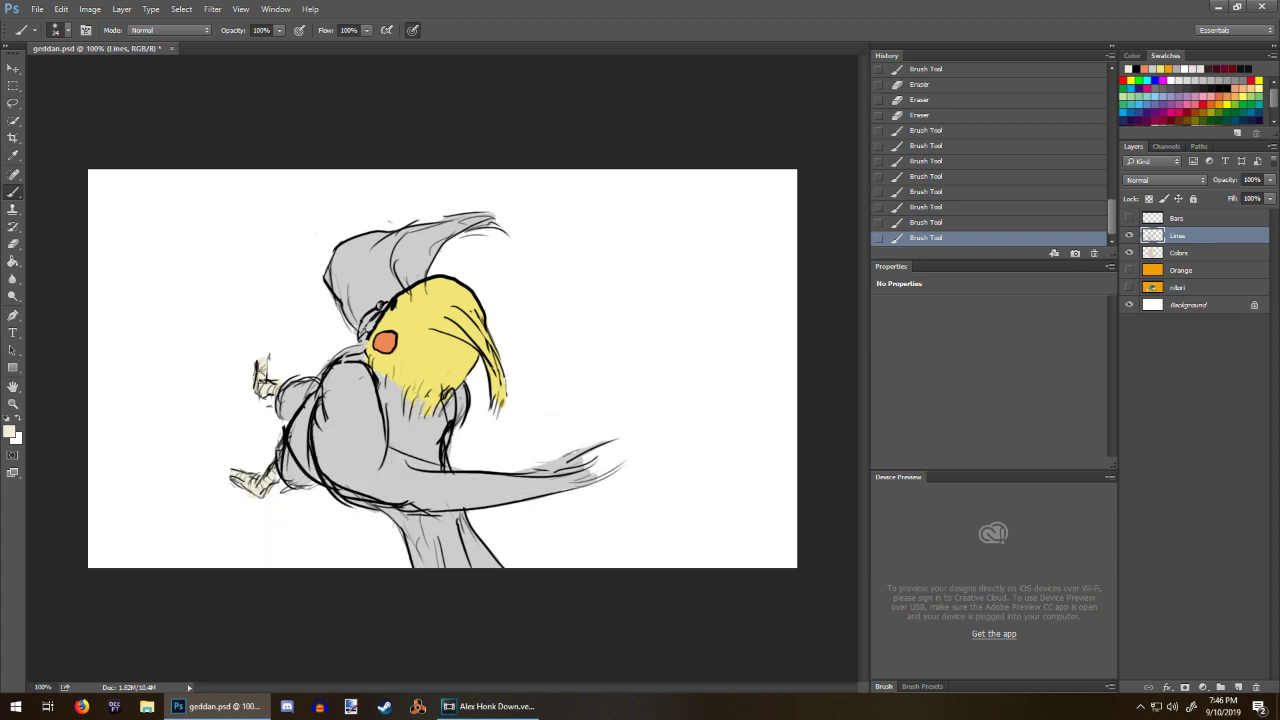
left_click_drag(260, 374, 269, 316)
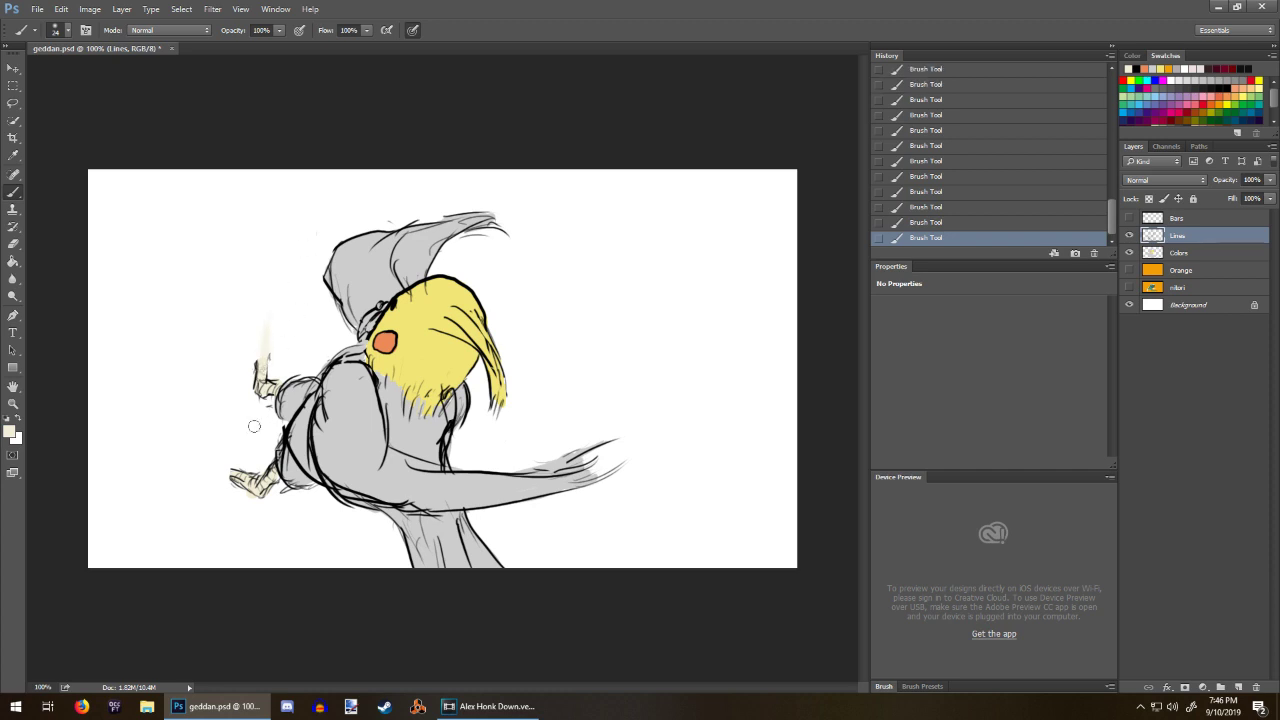
left_click_drag(240, 481, 190, 434)
mouse_move(250, 488)
left_mouse_down()
mouse_move(192, 410)
mouse_move(234, 473)
mouse_move(204, 418)
left_mouse_up()
left_click_drag(235, 479, 193, 429)
left_click_drag(262, 370, 290, 280)
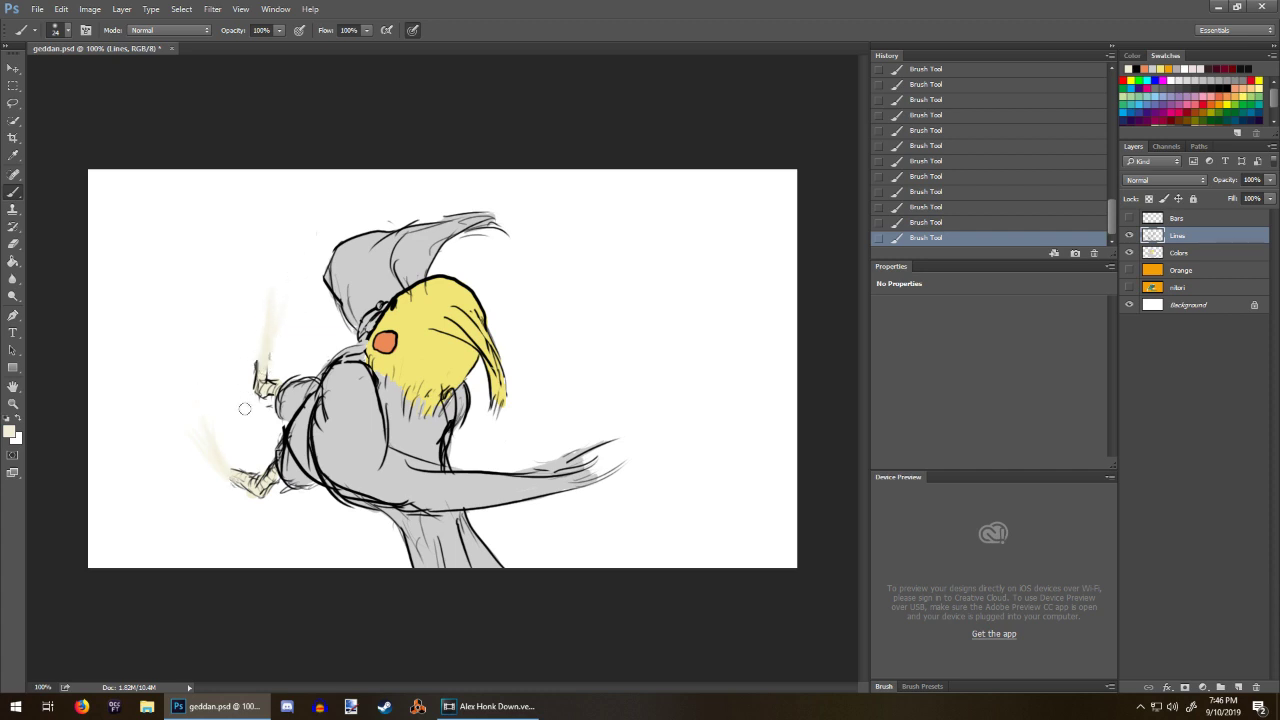
left_click_drag(231, 477, 199, 398)
Step: Show the Orange background layer and the black Bars layer
left_click(1129, 271)
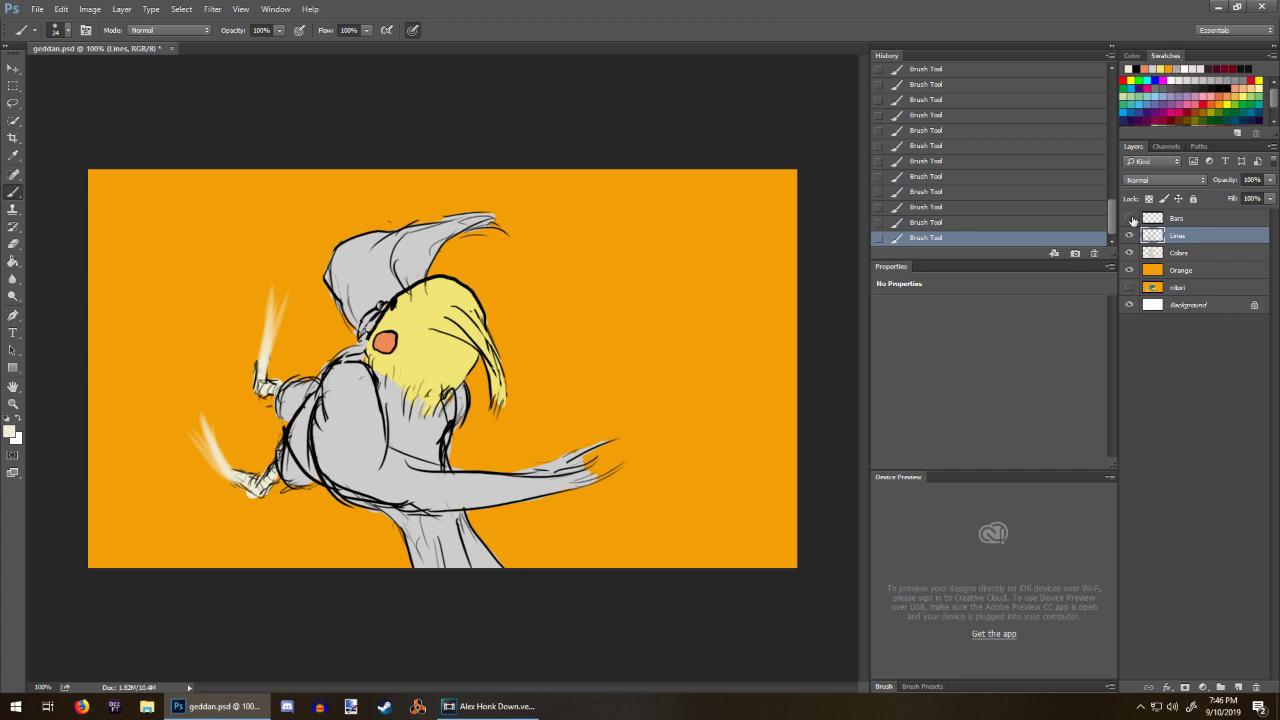
left_click(1129, 218)
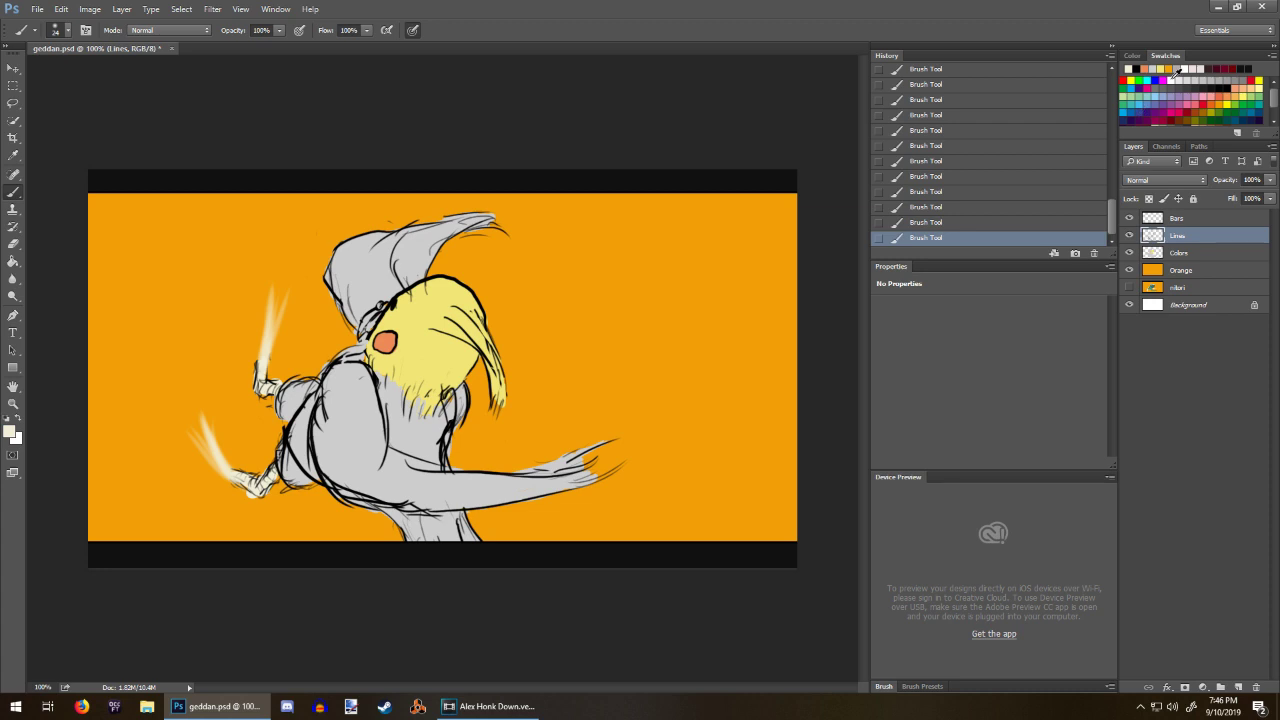
Step: Paint fading light gray motion streaks off the tips and trailing edges of the raised wing and the outstretched lower wing
left_click(1138, 69)
mouse_move(490, 222)
left_mouse_down()
mouse_move(552, 214)
mouse_move(555, 232)
left_mouse_up()
mouse_move(566, 478)
left_mouse_down()
mouse_move(644, 420)
mouse_move(616, 450)
mouse_move(614, 428)
left_mouse_up()
mouse_move(445, 466)
left_mouse_down()
mouse_move(550, 433)
mouse_move(520, 466)
mouse_move(570, 428)
left_mouse_up()
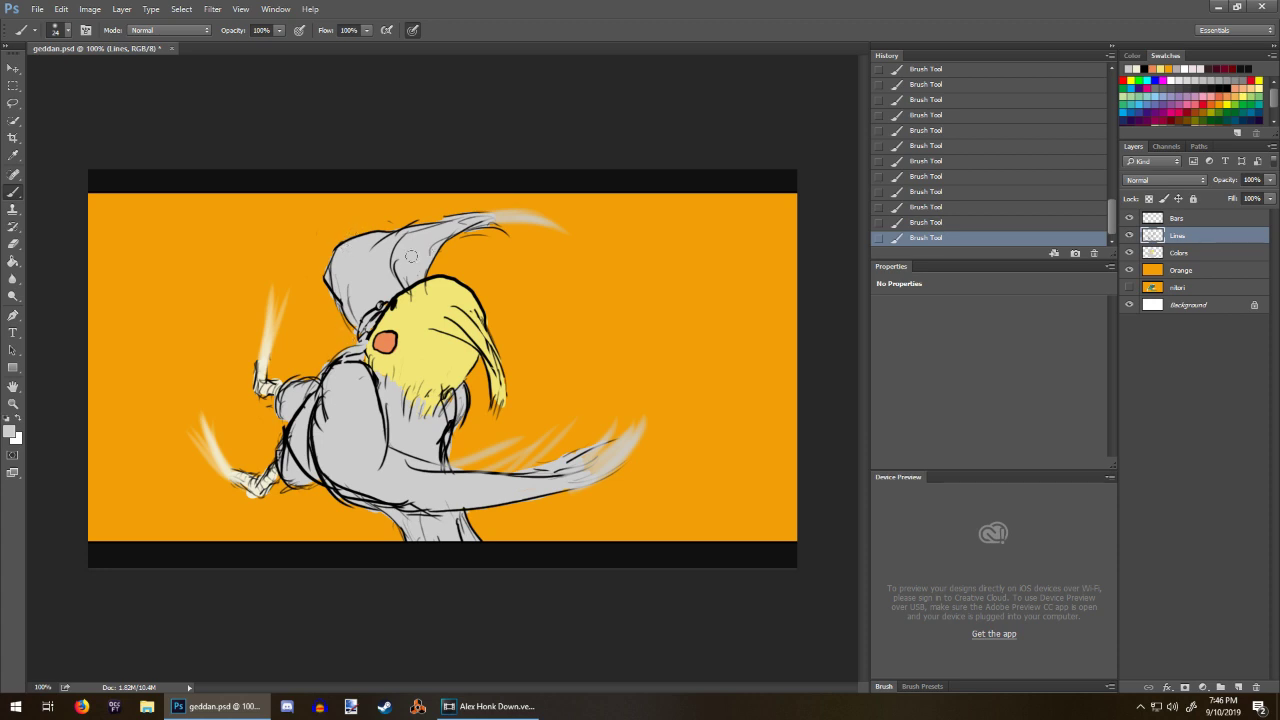
mouse_move(430, 268)
left_mouse_down()
mouse_move(496, 258)
mouse_move(508, 234)
mouse_move(474, 236)
mouse_move(514, 222)
left_mouse_up()
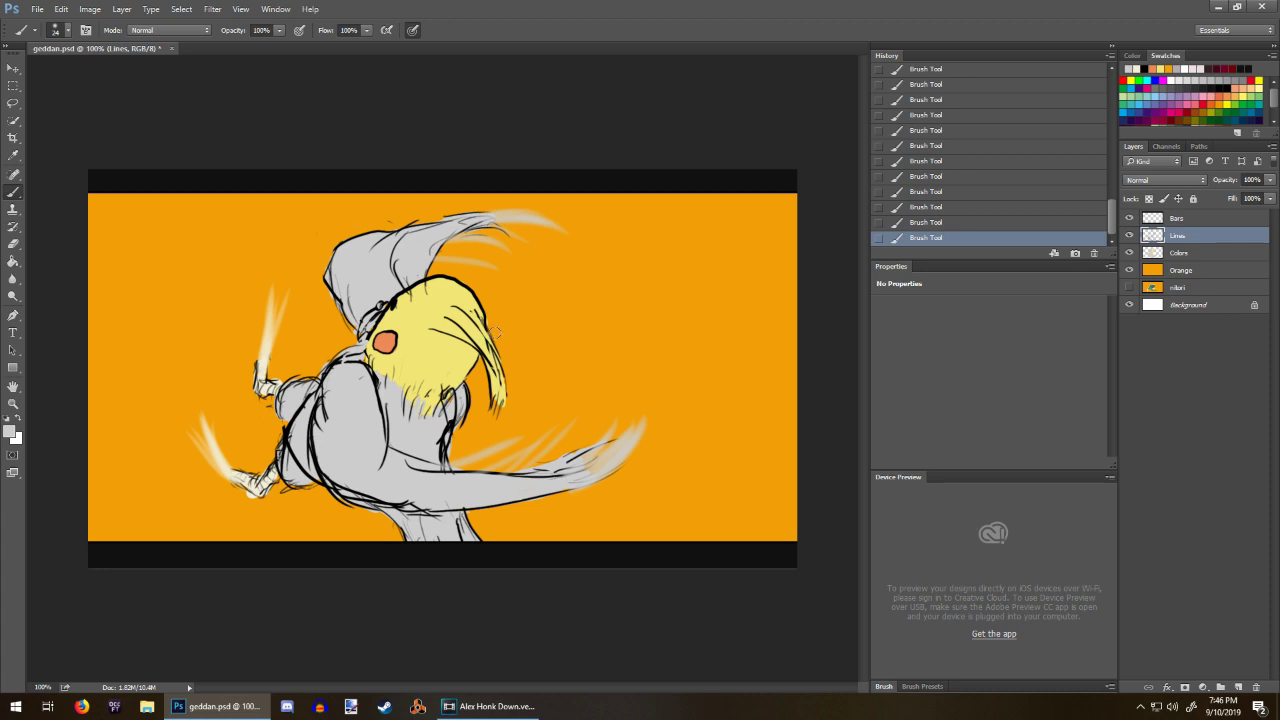
Step: Touch up the gray shoulder just below the orange cheek patch on the Lines layer and make the Colors layer active
right_click(584, 412)
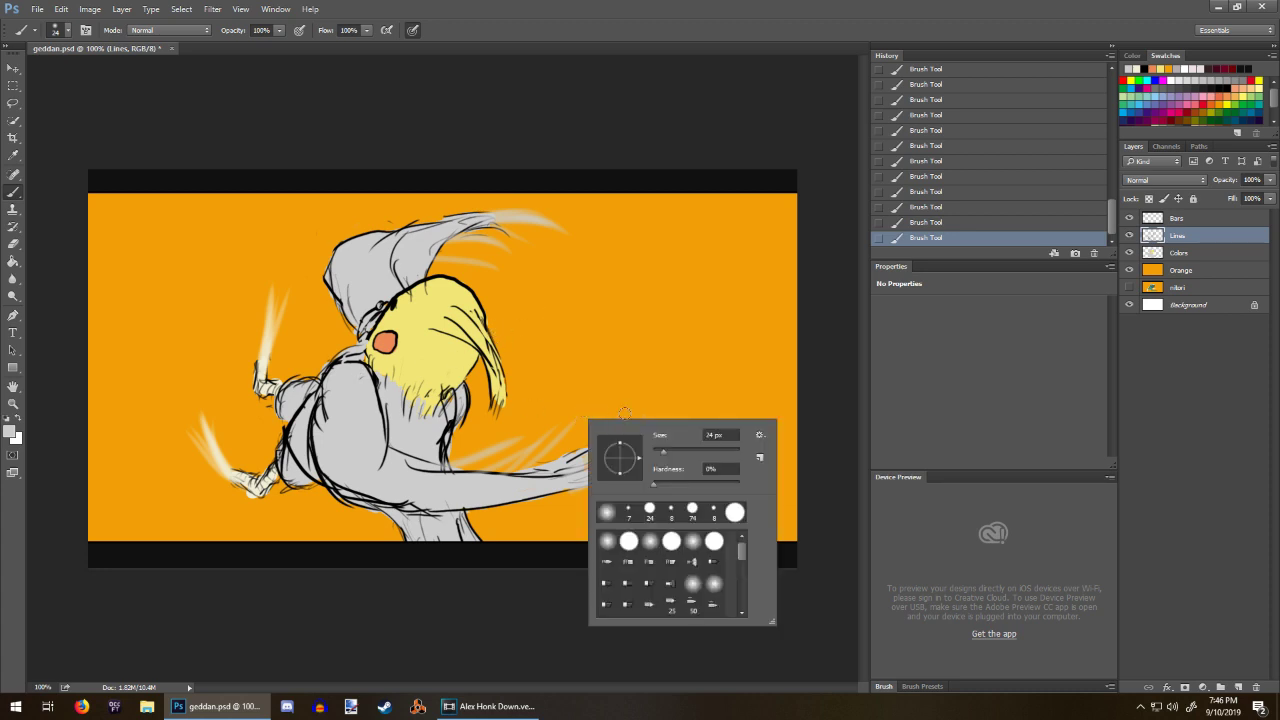
left_click(361, 361)
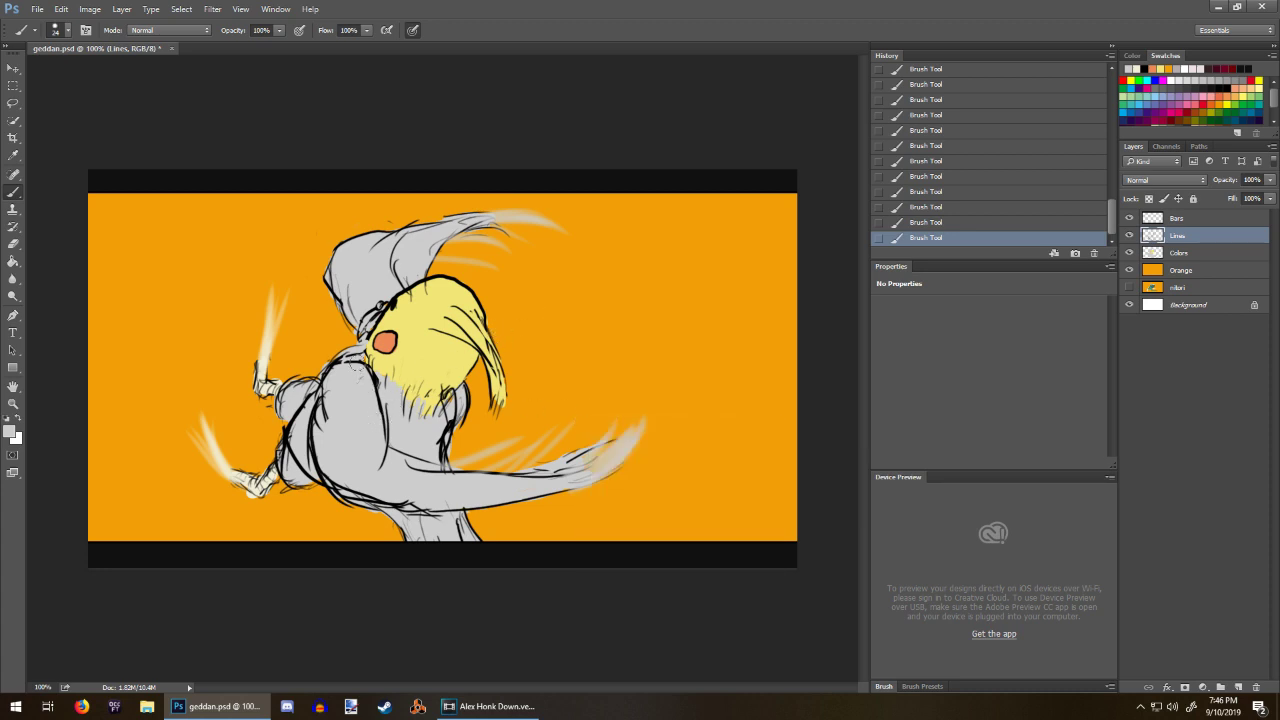
left_click_drag(361, 360, 360, 374)
left_click(1199, 255)
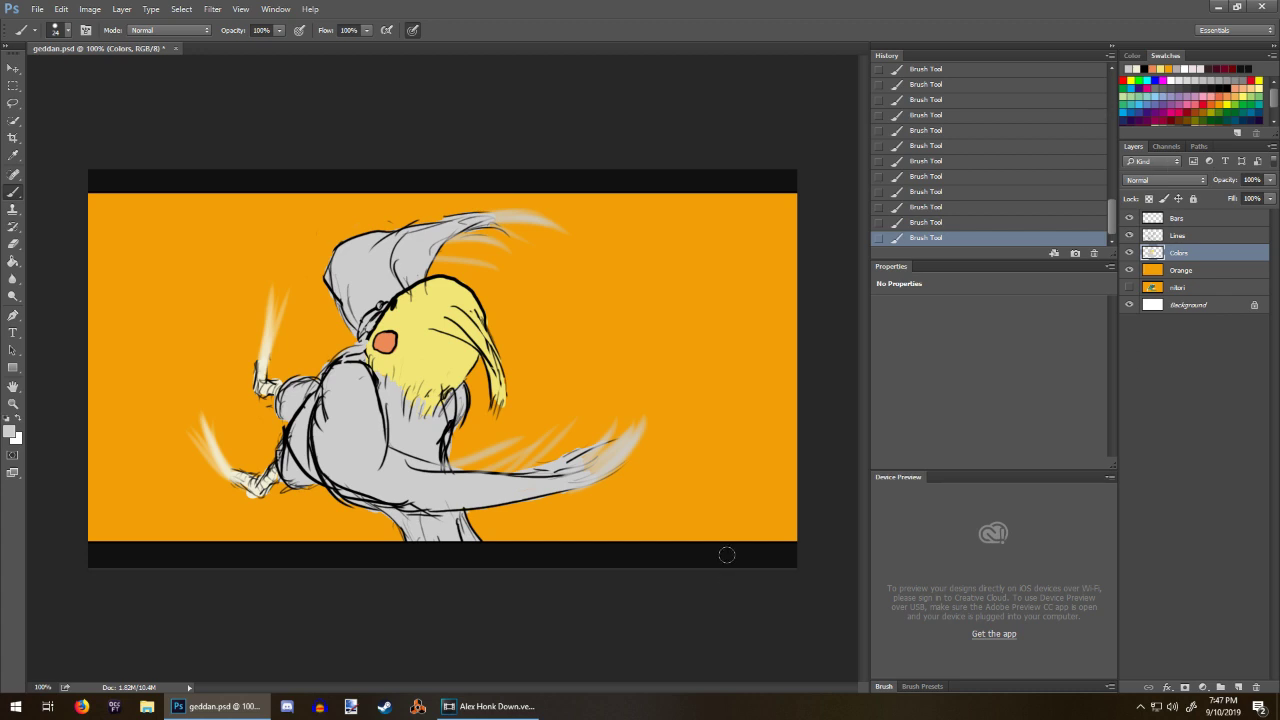
Step: Save a PNG copy of the finished drawing as 014 in the alextori honkdown folder with smallest compression and no interlacing
left_click(37, 9)
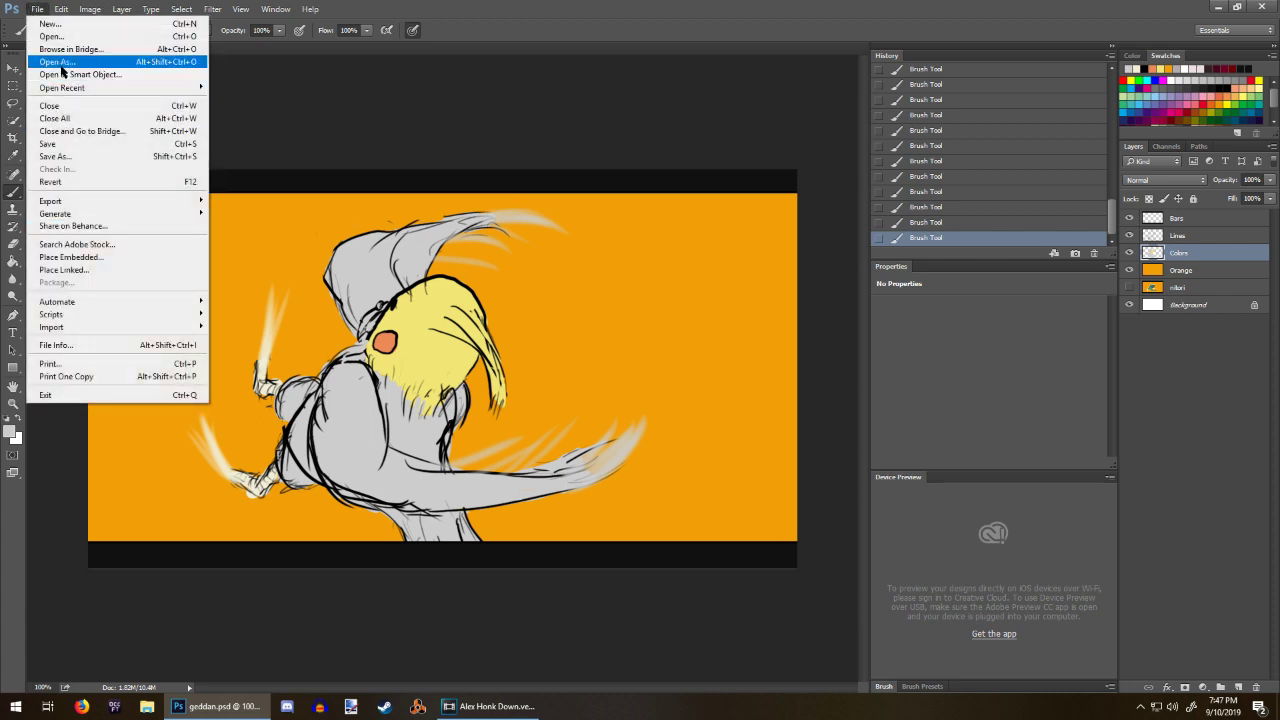
left_click(71, 158)
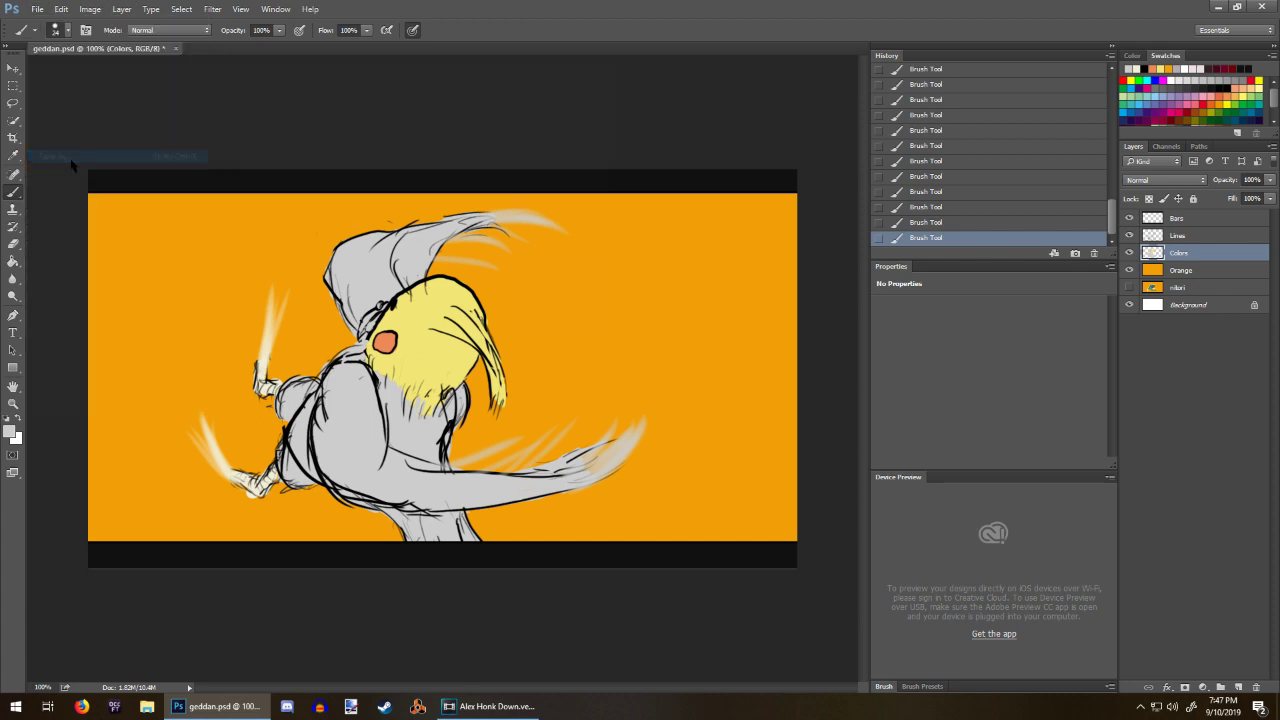
left_click(215, 308)
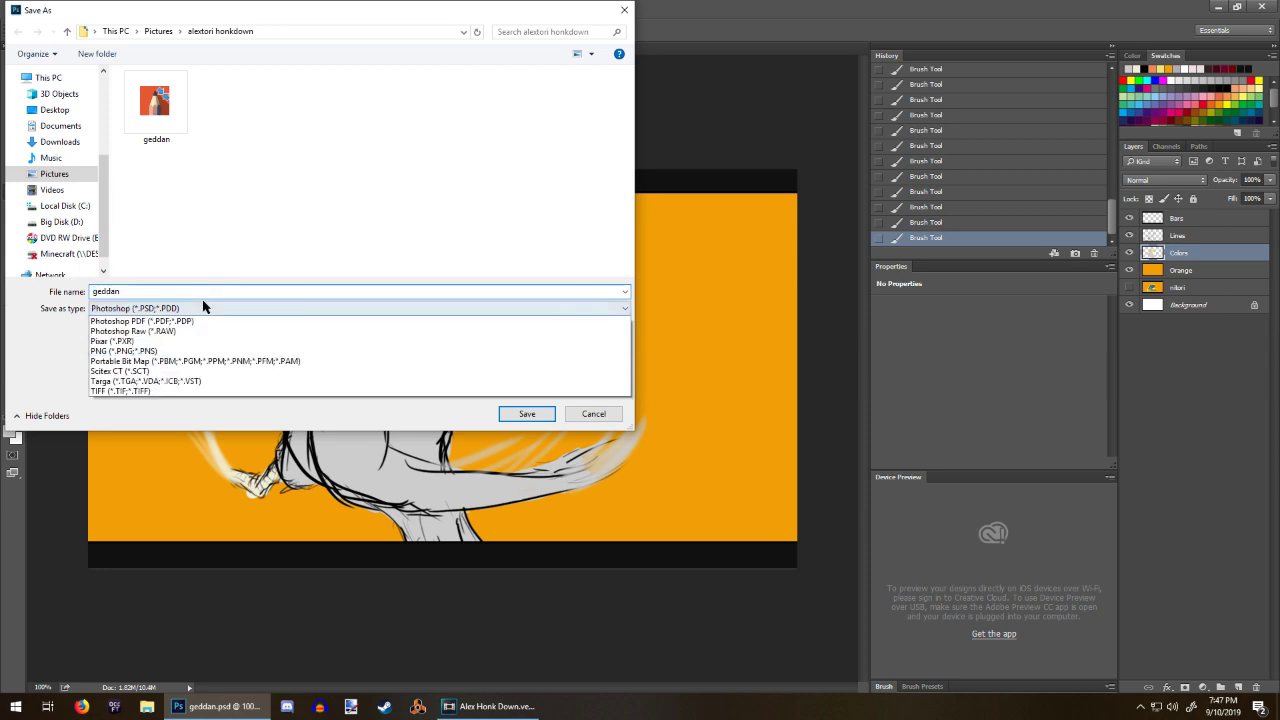
left_click(118, 482)
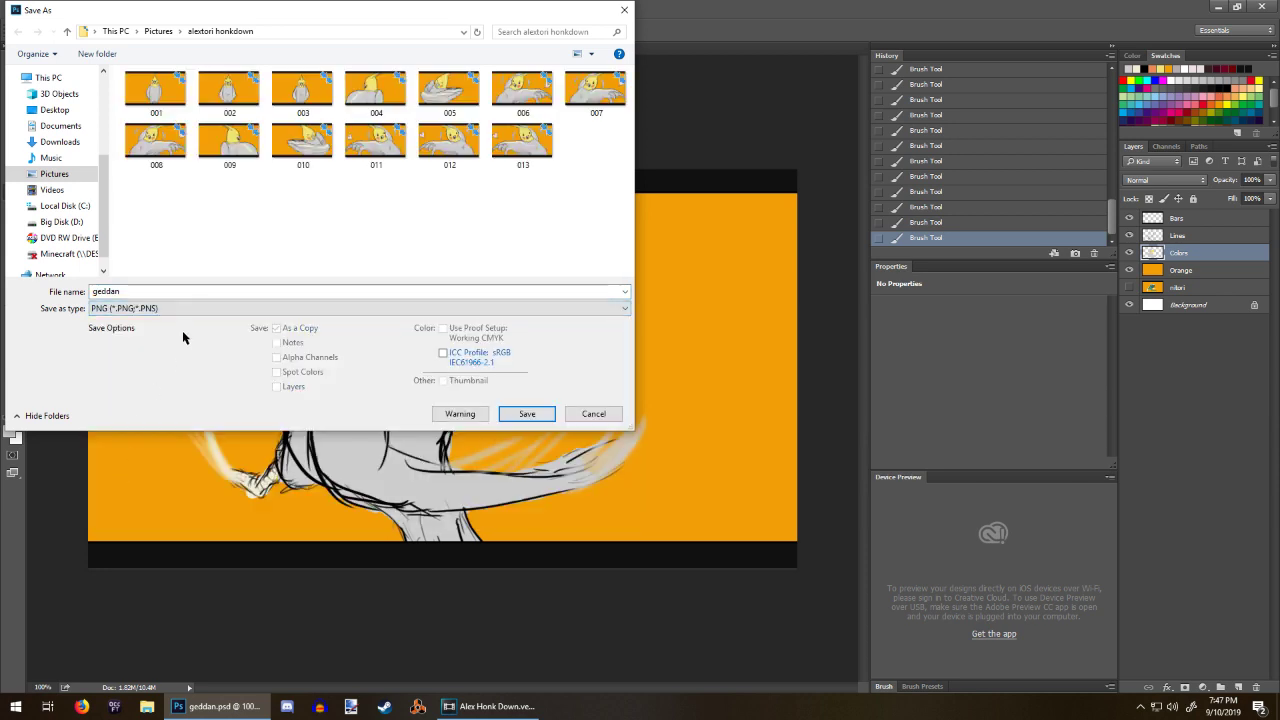
left_click(522, 145)
left_click(101, 291)
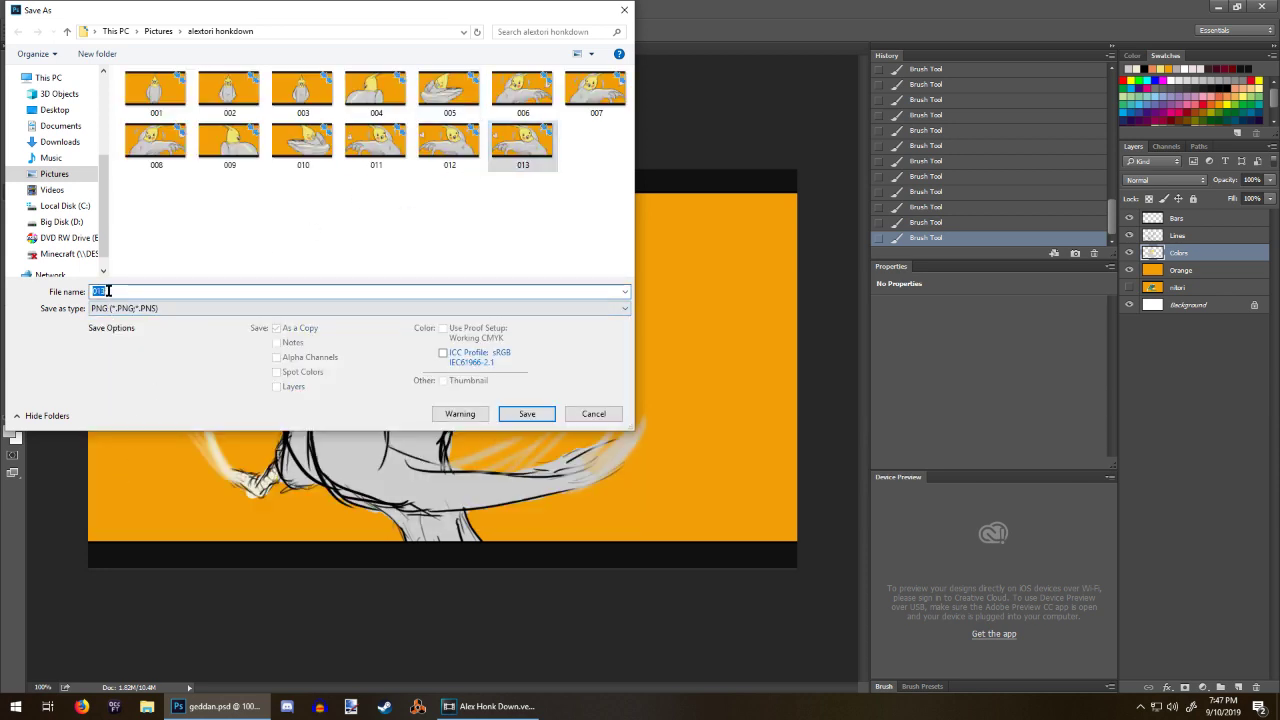
left_click(100, 290)
type("4")
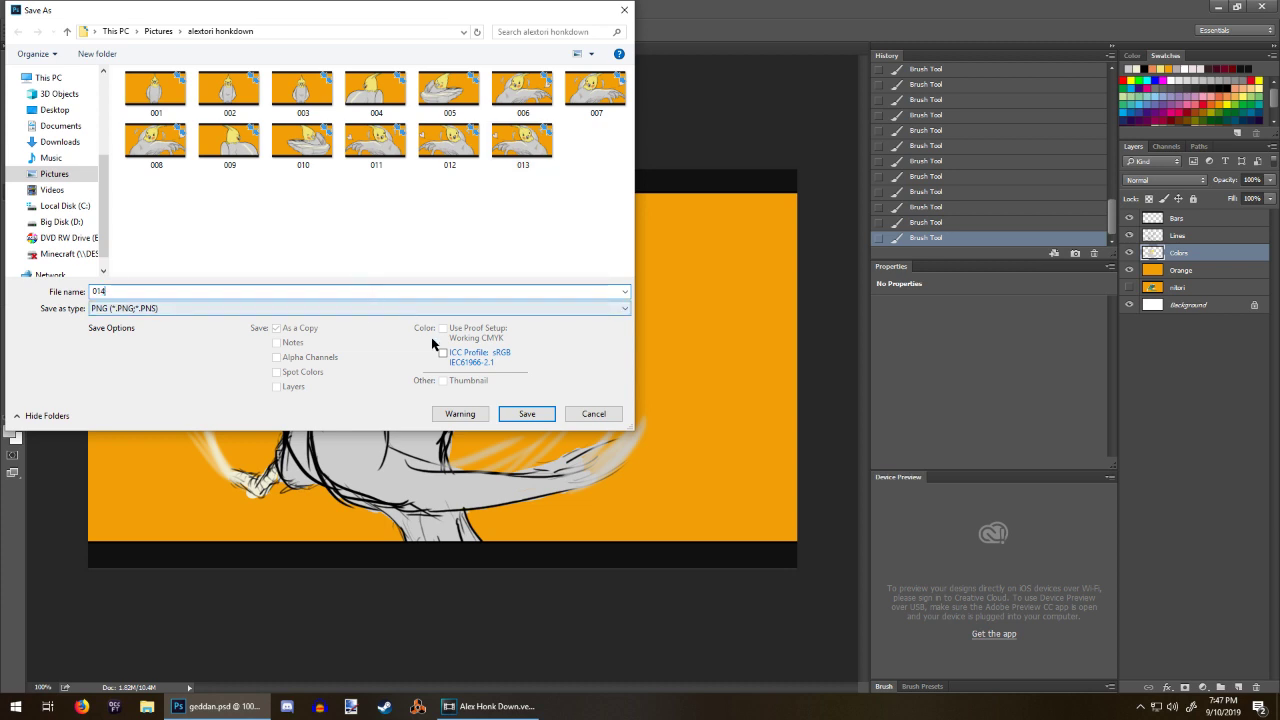
left_click(524, 413)
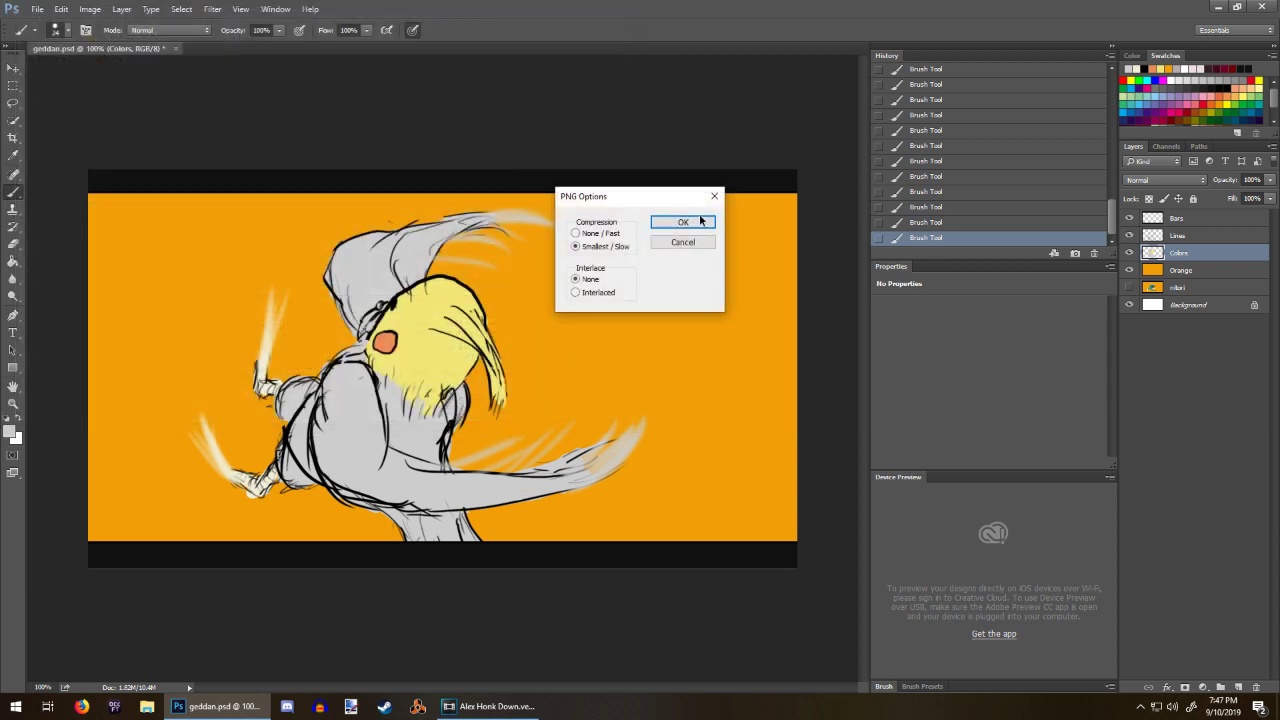
left_click(697, 218)
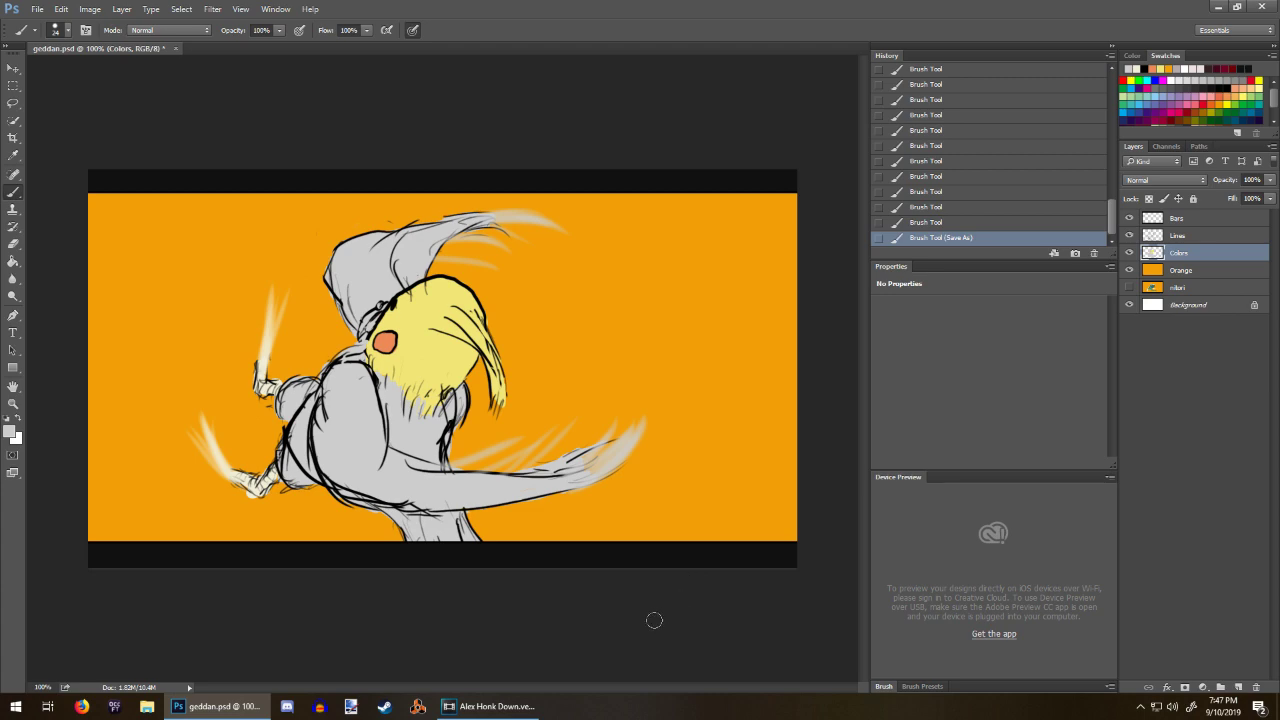
Step: Switch to Vegas Pro and import 014.png from the alextori honkdown folder in Pictures into the project media
left_click(490, 706)
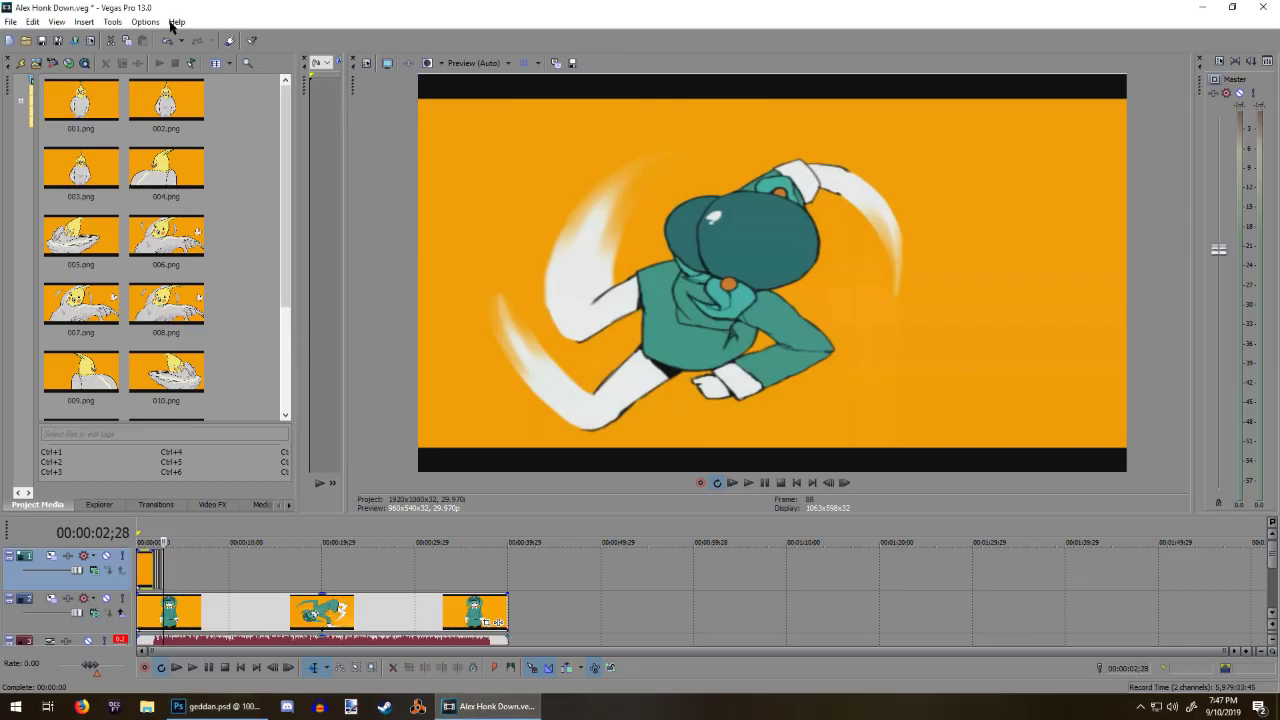
scroll(268, 272, "down", 1)
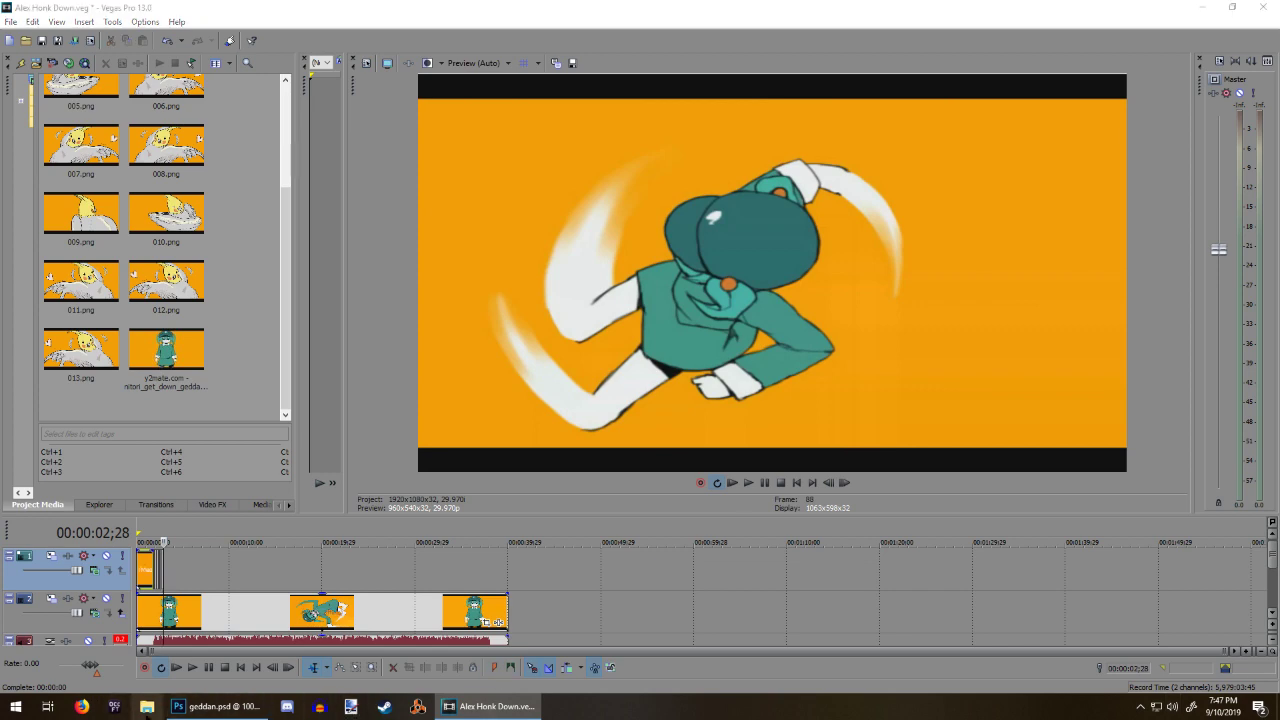
left_click(147, 706)
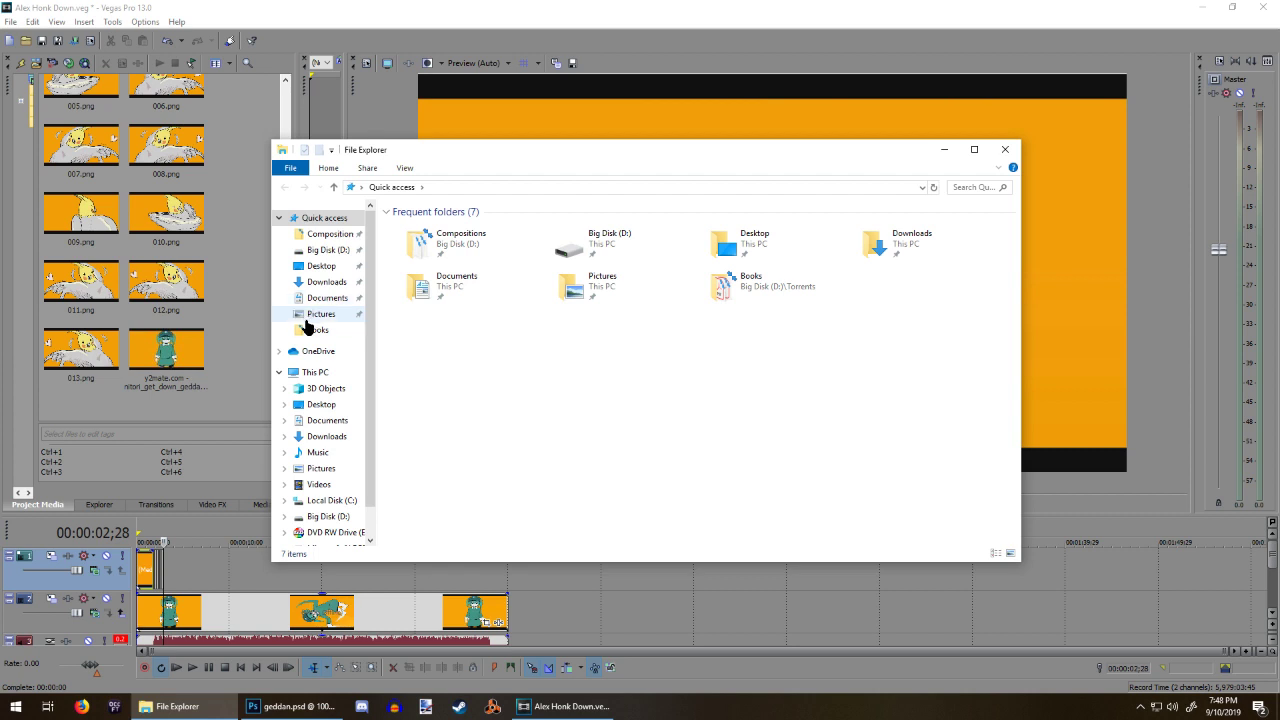
left_click(310, 315)
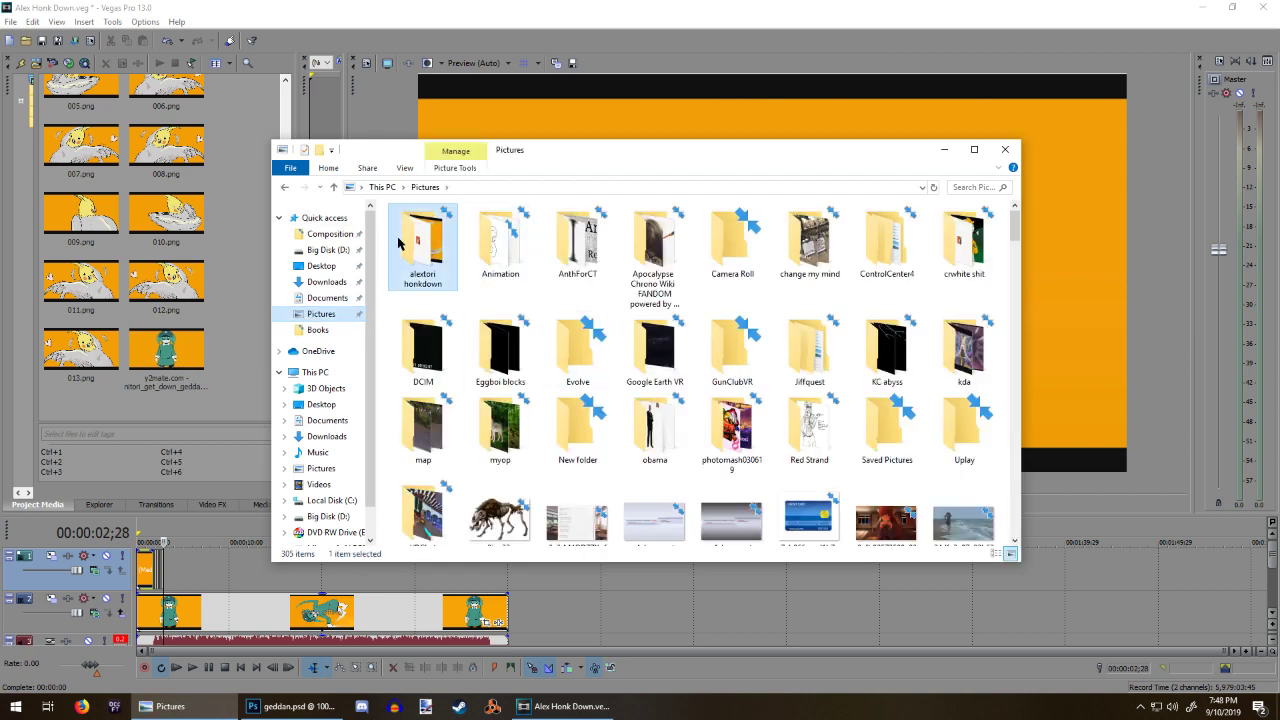
double_click(423, 240)
left_click(816, 300)
left_click_drag(586, 331, 94, 404)
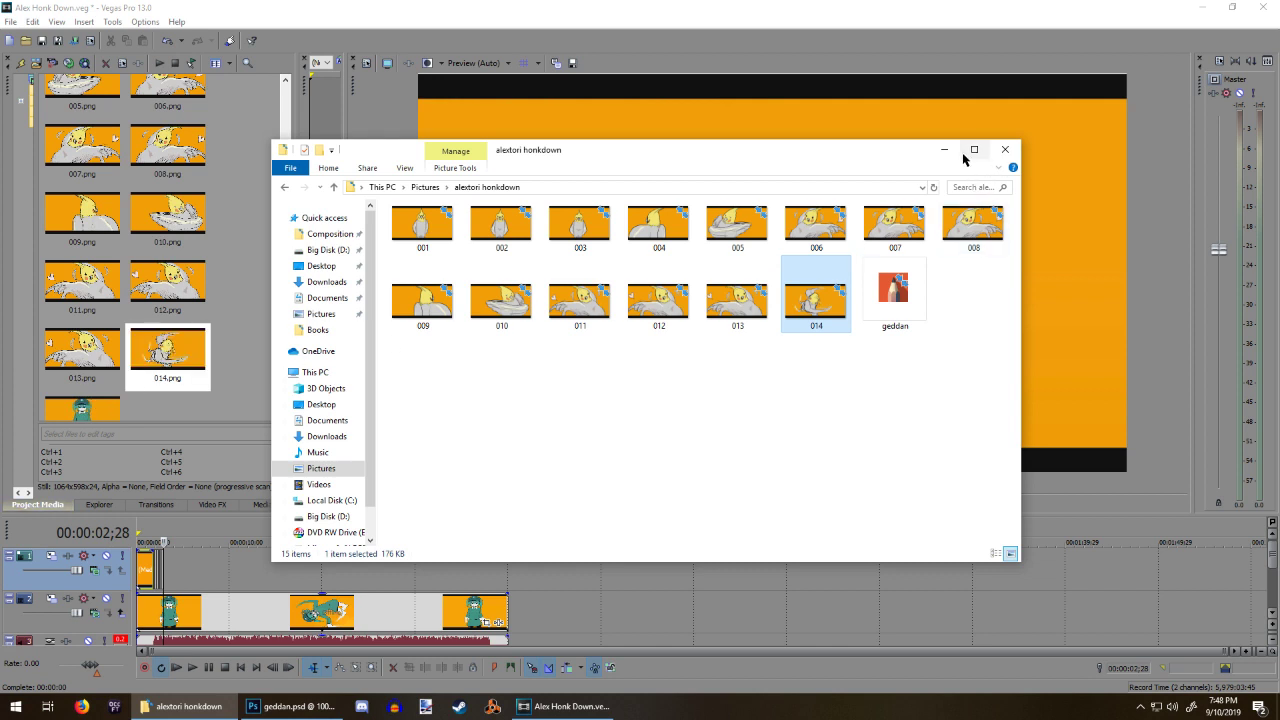
left_click(944, 149)
Step: Place 014.png on the upper video track and align its start with 00:00:02;27, directly after the preceding drawn frame
left_click_drag(172, 340, 195, 572)
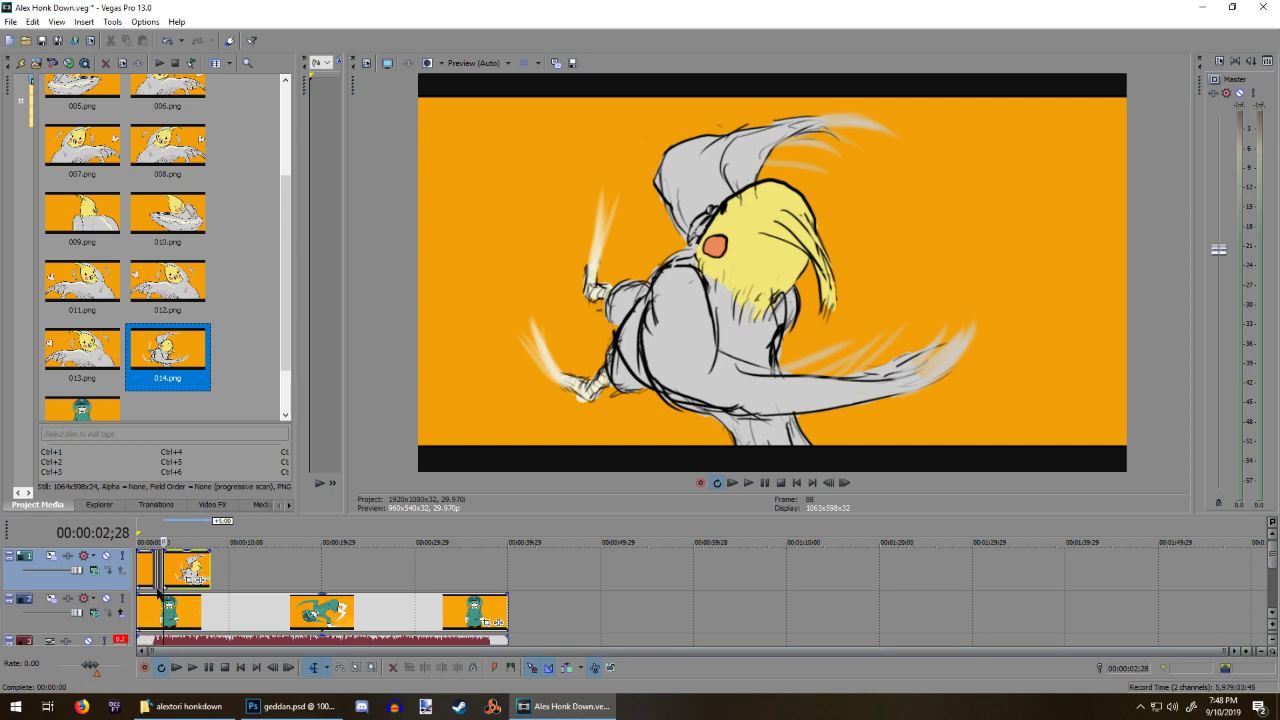
scroll(163, 585, "up", 6)
scroll(338, 560, "up", 2)
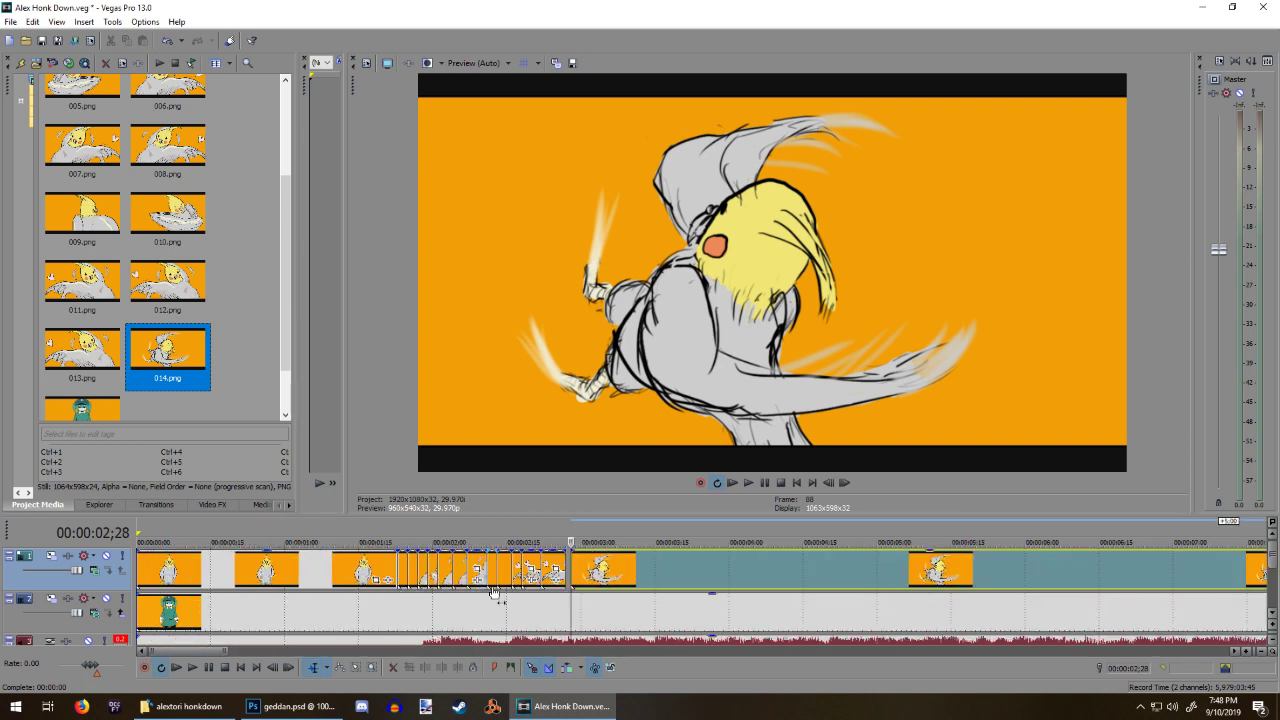
scroll(500, 597, "up", 1)
left_click_drag(845, 555, 820, 559)
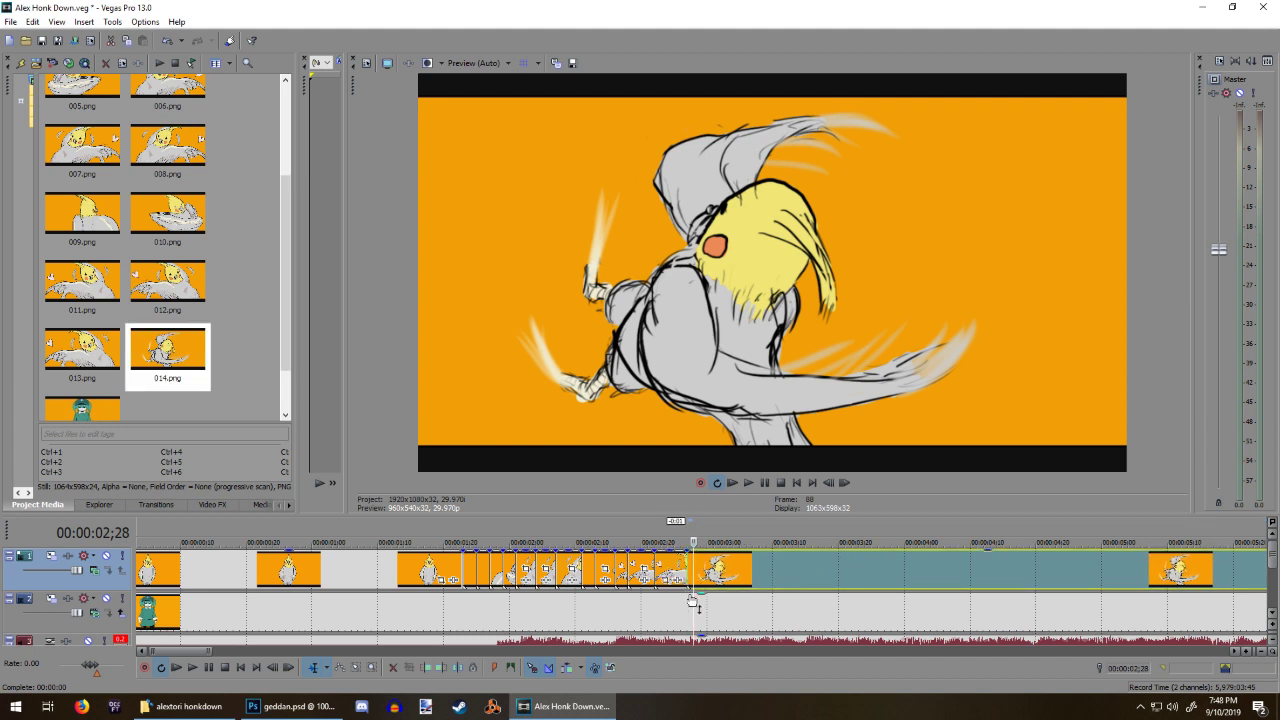
left_click(690, 568)
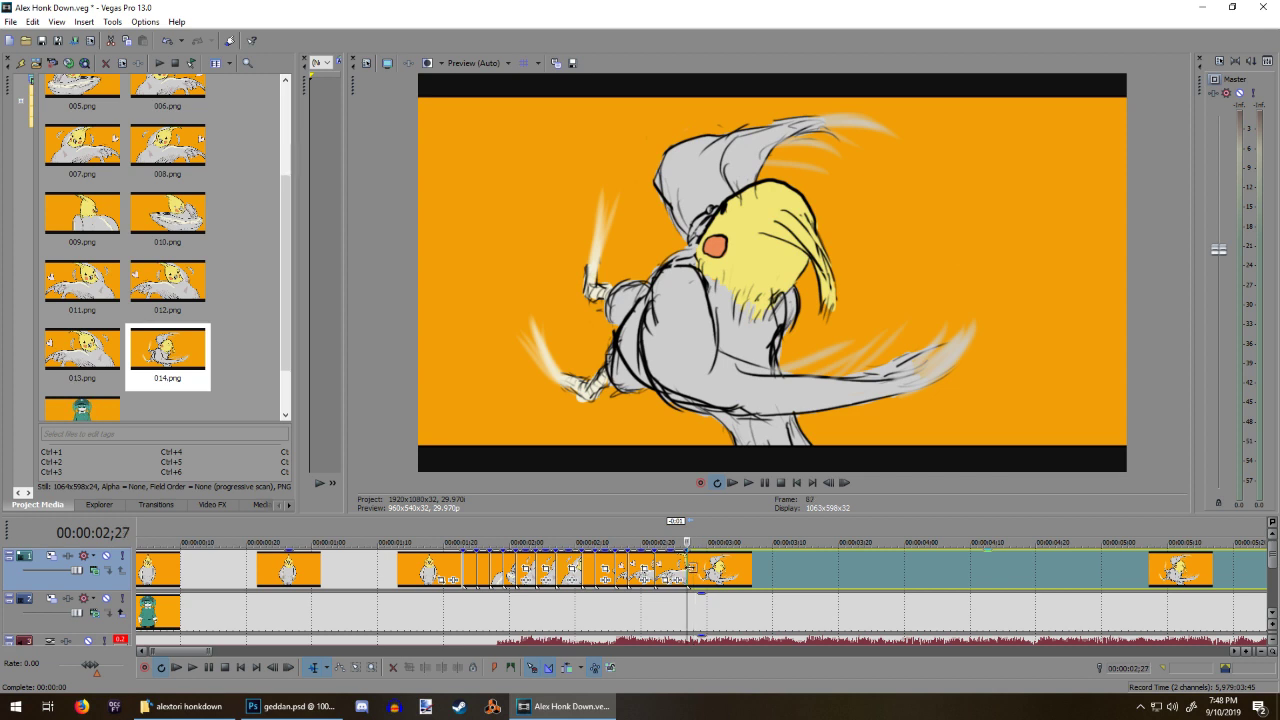
Step: Trim the end of the 014.png event back to just after 00:00:02;29
scroll(690, 568, "down", 4)
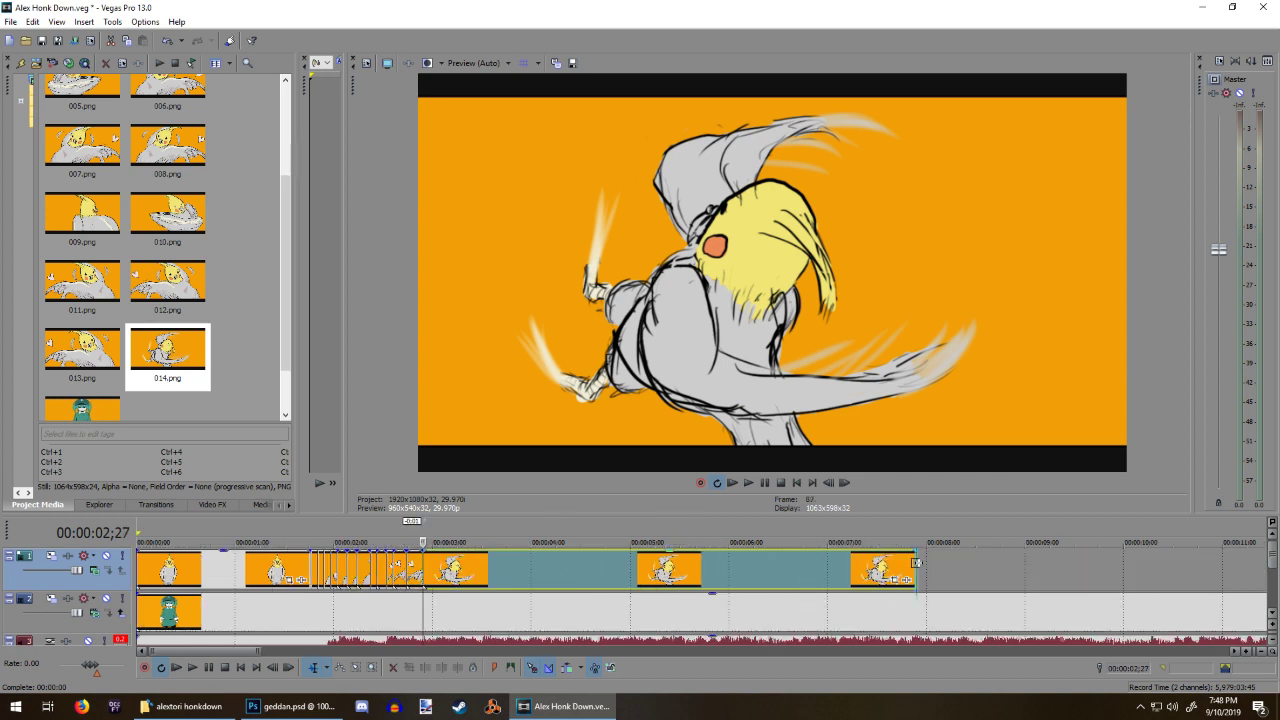
left_click_drag(904, 570, 432, 566)
key("Right")
key("Right")
key("Right")
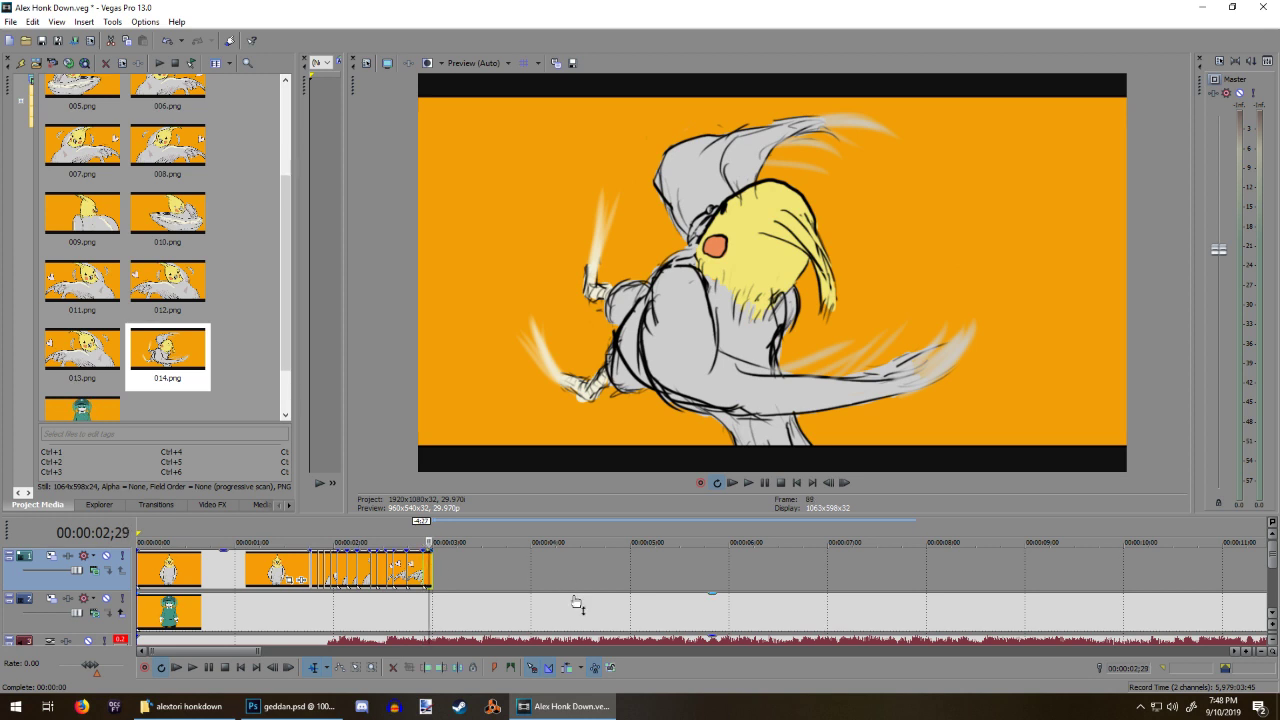
Step: Lower the opacity of the upper video track so the reference dance video shows through the drawn frames
key("Left")
key("Left")
left_click_drag(77, 570, 62, 571)
key("Right")
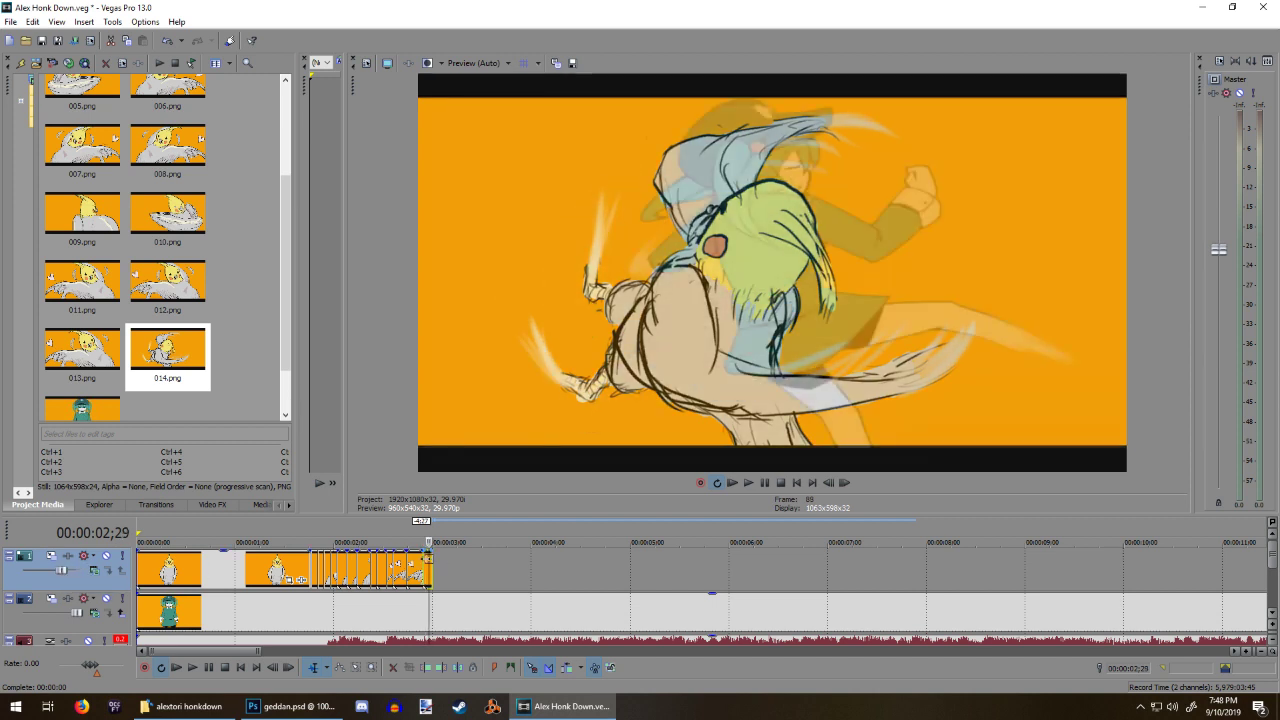
Step: Compare the drawing with the reference frame by frame and shorten the 014.png event to end at 00:00:02;28
left_click_drag(430, 574, 427, 574)
key("Left")
key("Left")
key("Left")
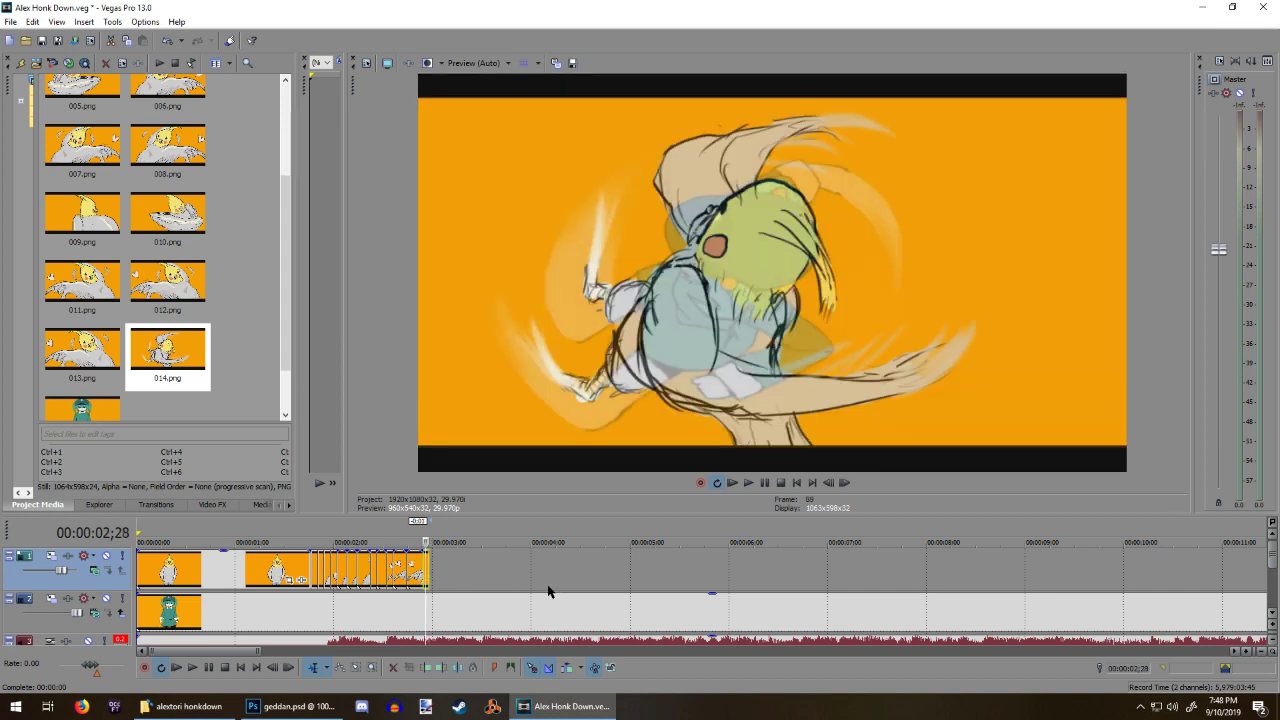
key("Right")
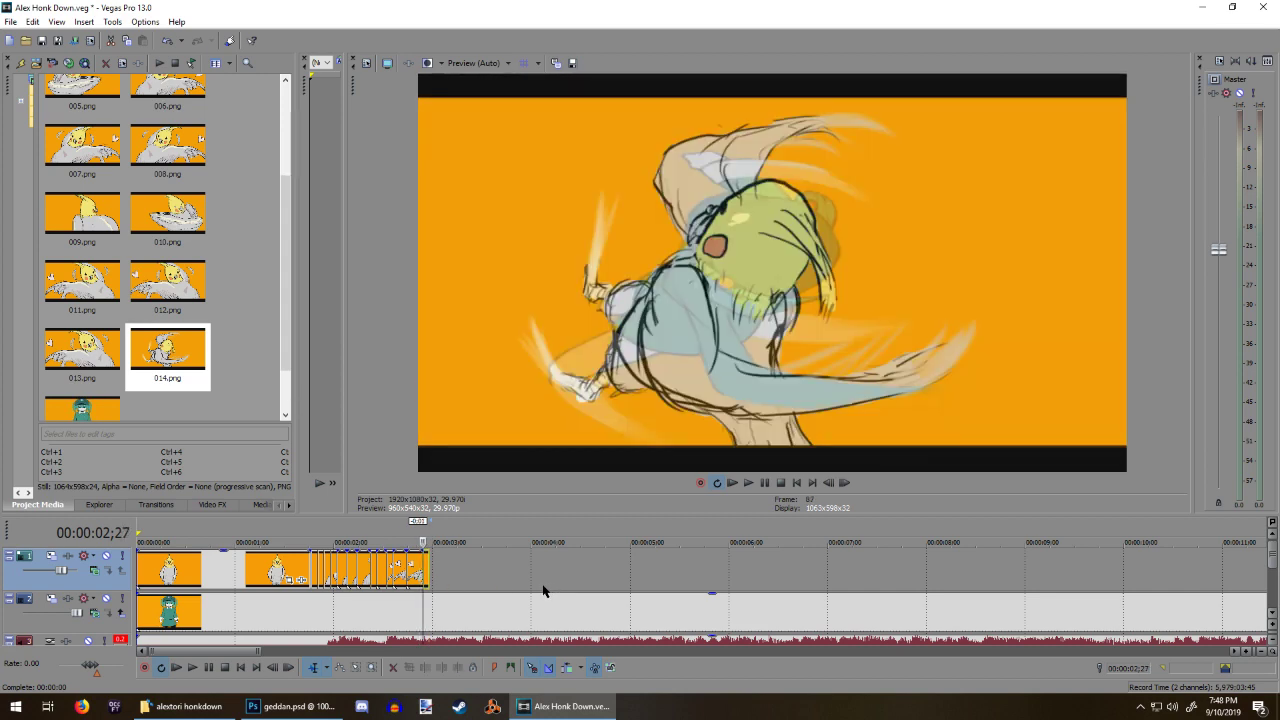
key("Right")
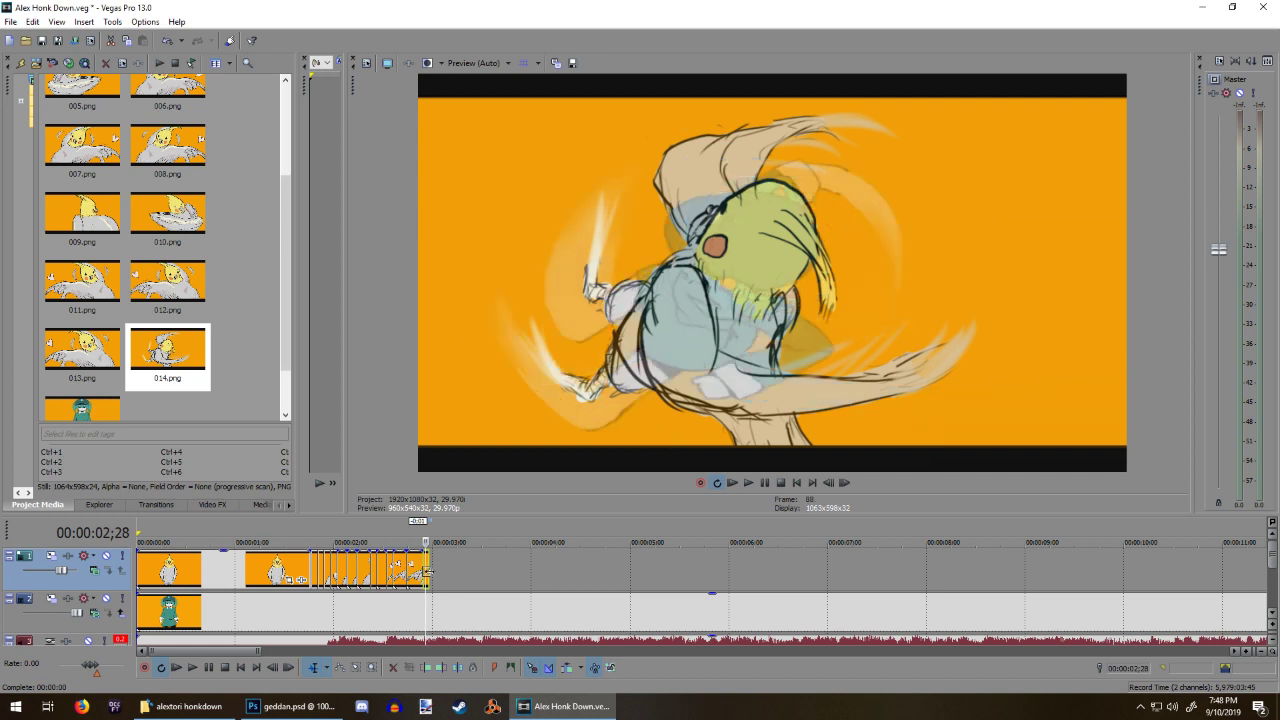
left_click_drag(429, 570, 420, 571)
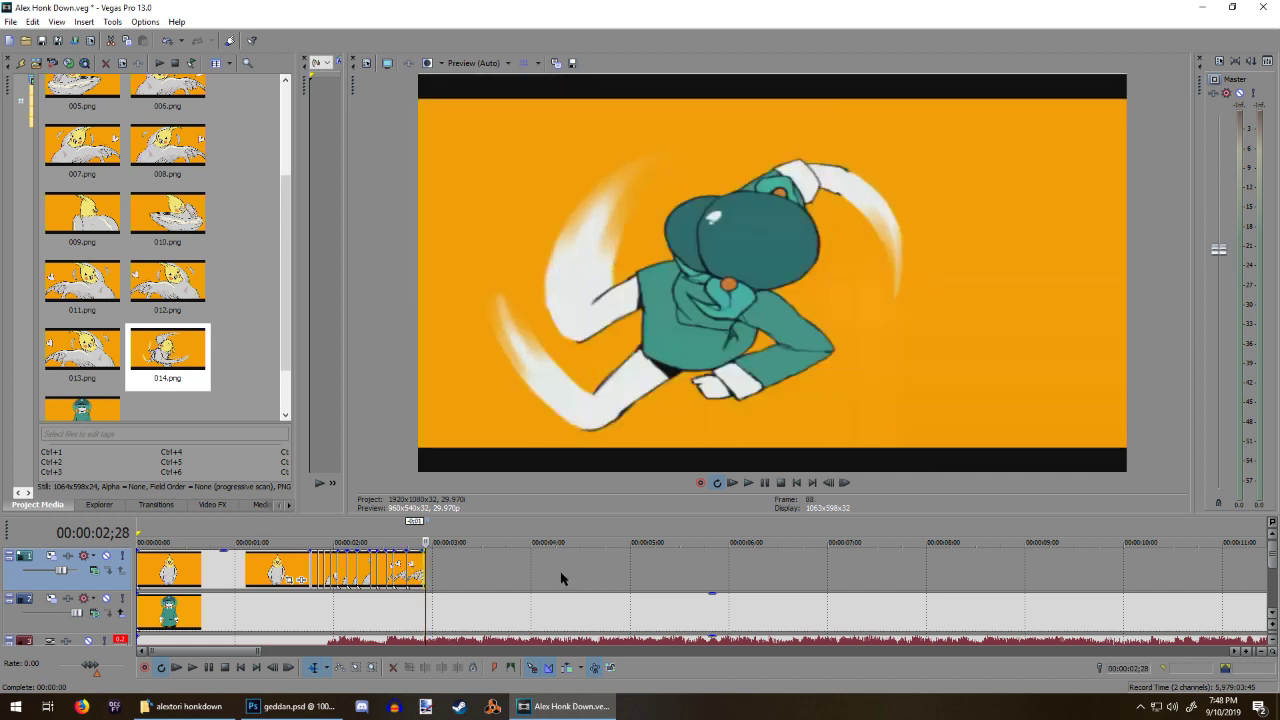
Step: Examine the change in pose by flipping repeatedly between the 014.png frame and the following reference frame
key("Left")
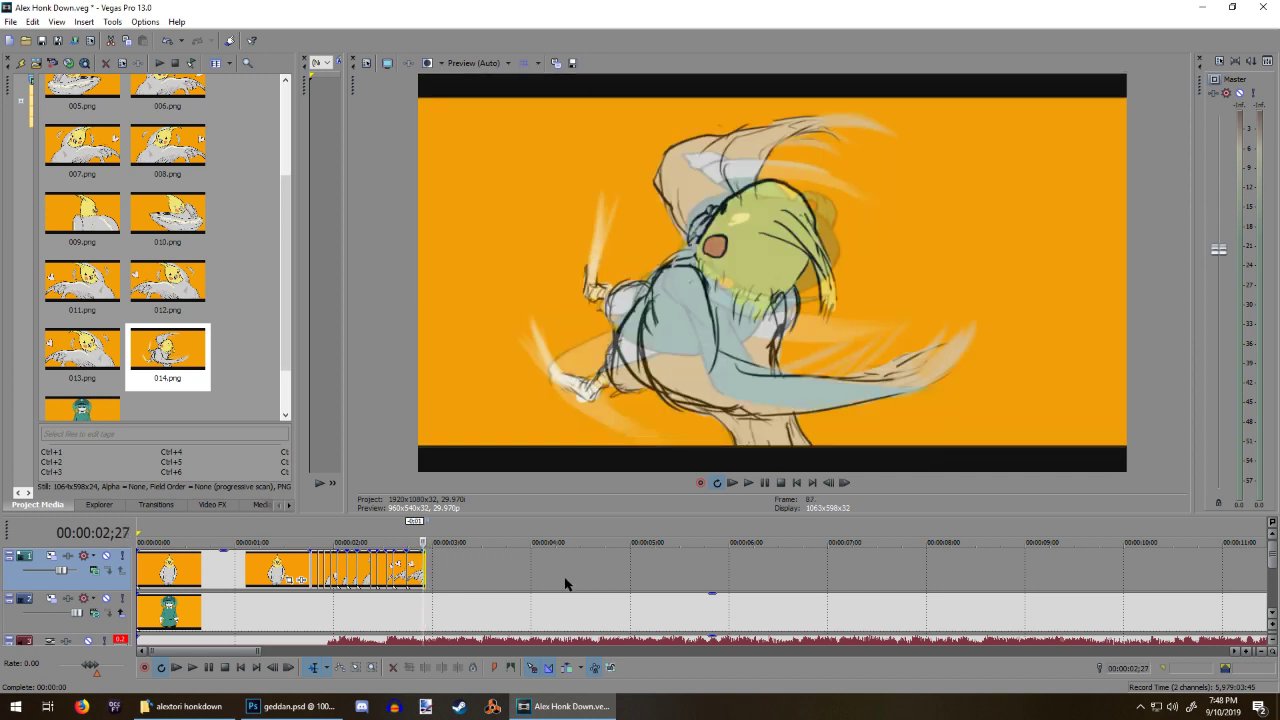
key("Right")
key("Left")
key("Right")
key("Left")
key("Right")
key("Left")
key("Right")
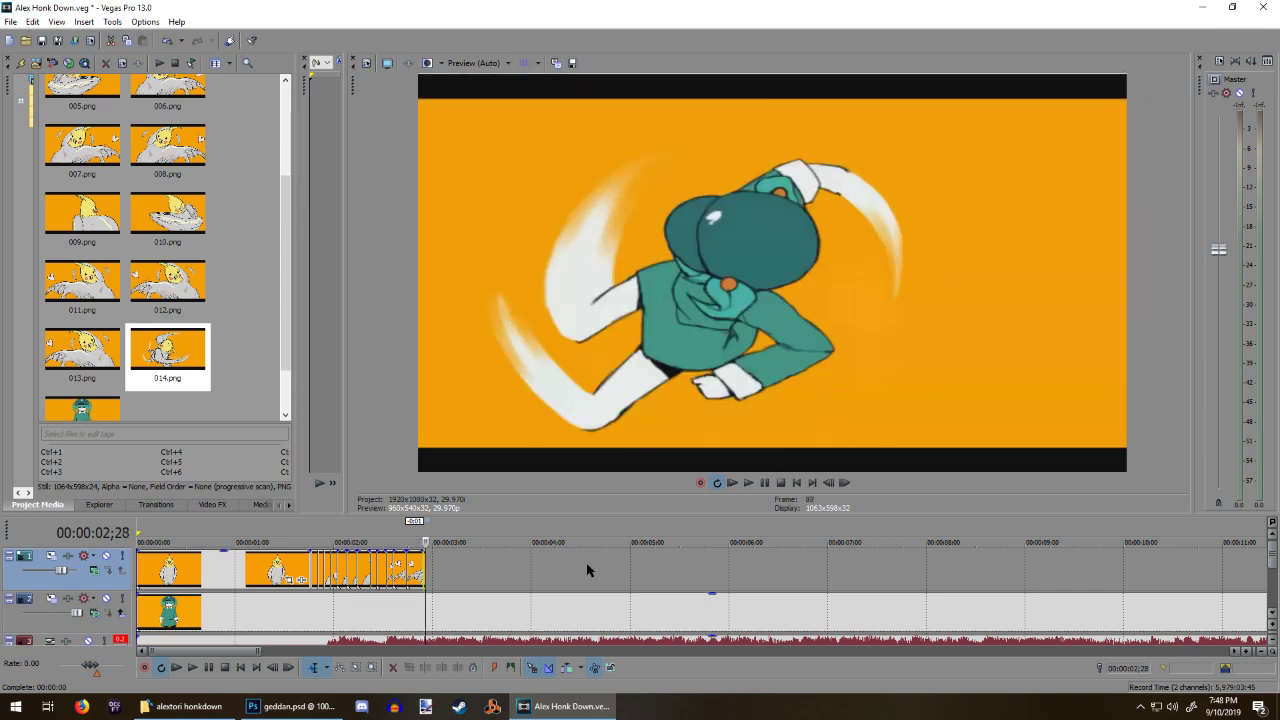
key("Left")
key("Right")
key("Left")
key("Right")
key("Left")
key("Right")
key("Left")
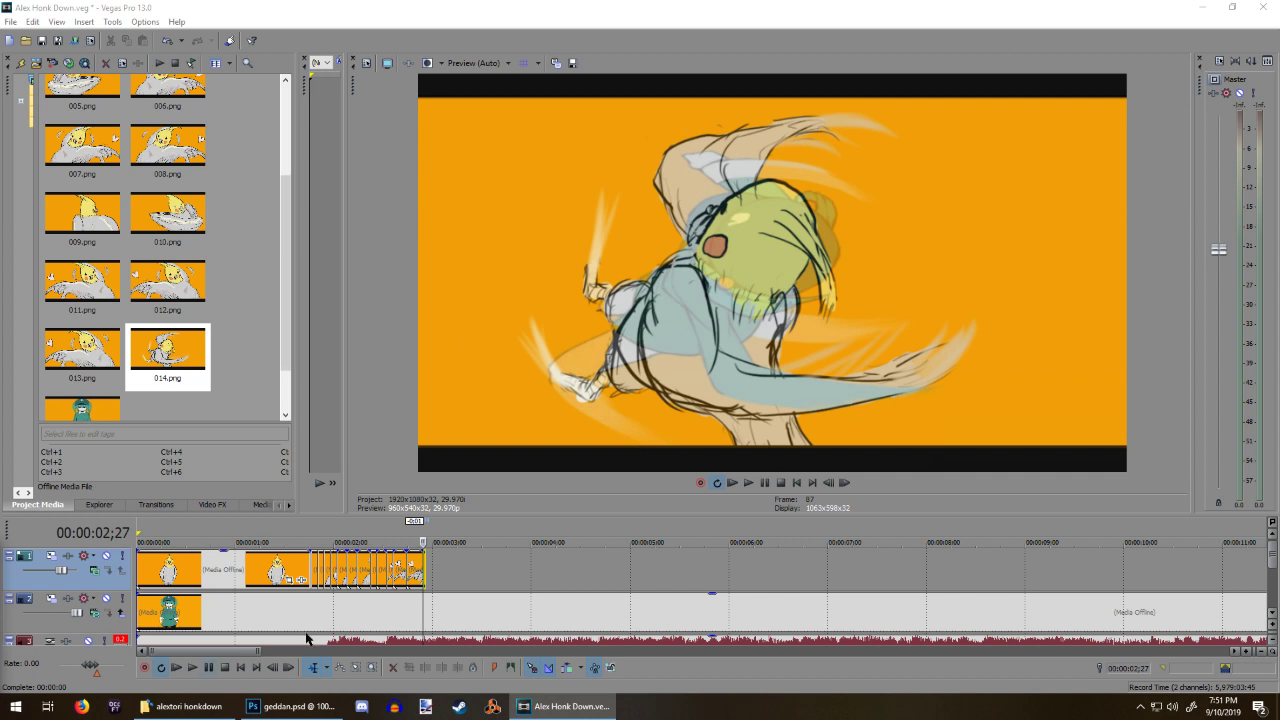
Step: Move to the reference frame at 00:00:02;28 and capture the video preview area as a screen snip
left_click(621, 579)
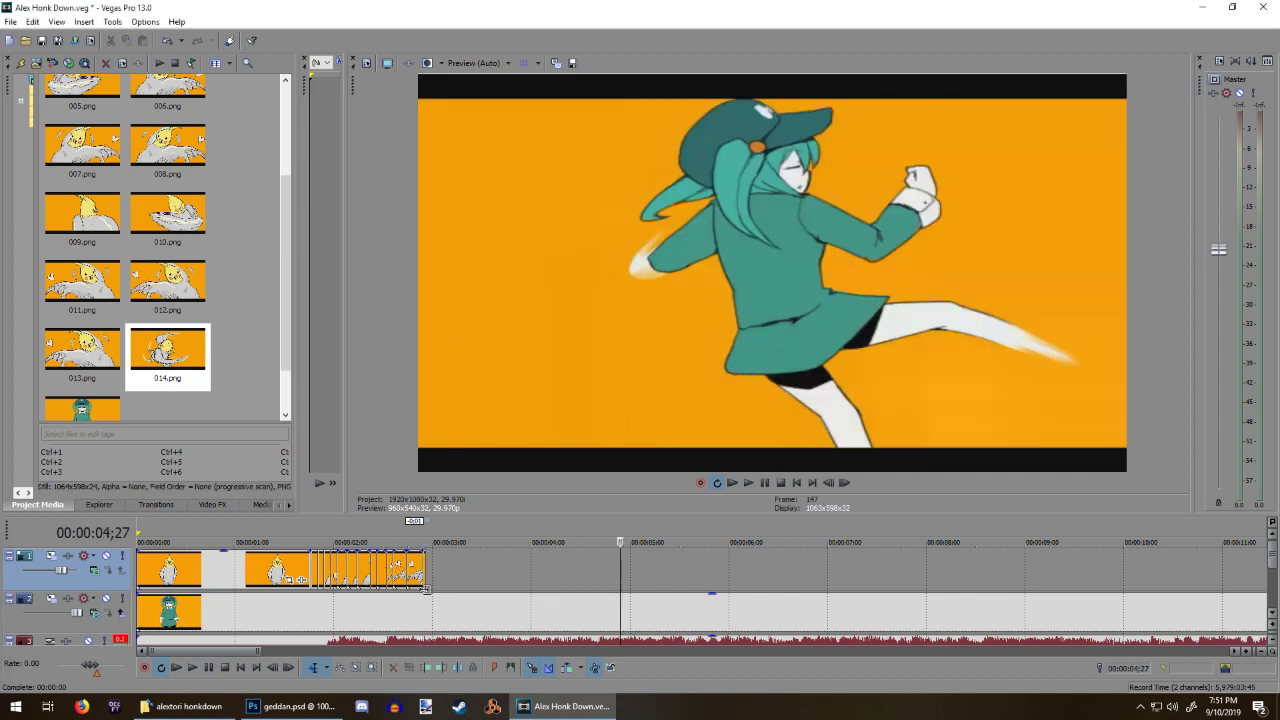
left_click(422, 578)
key("Right")
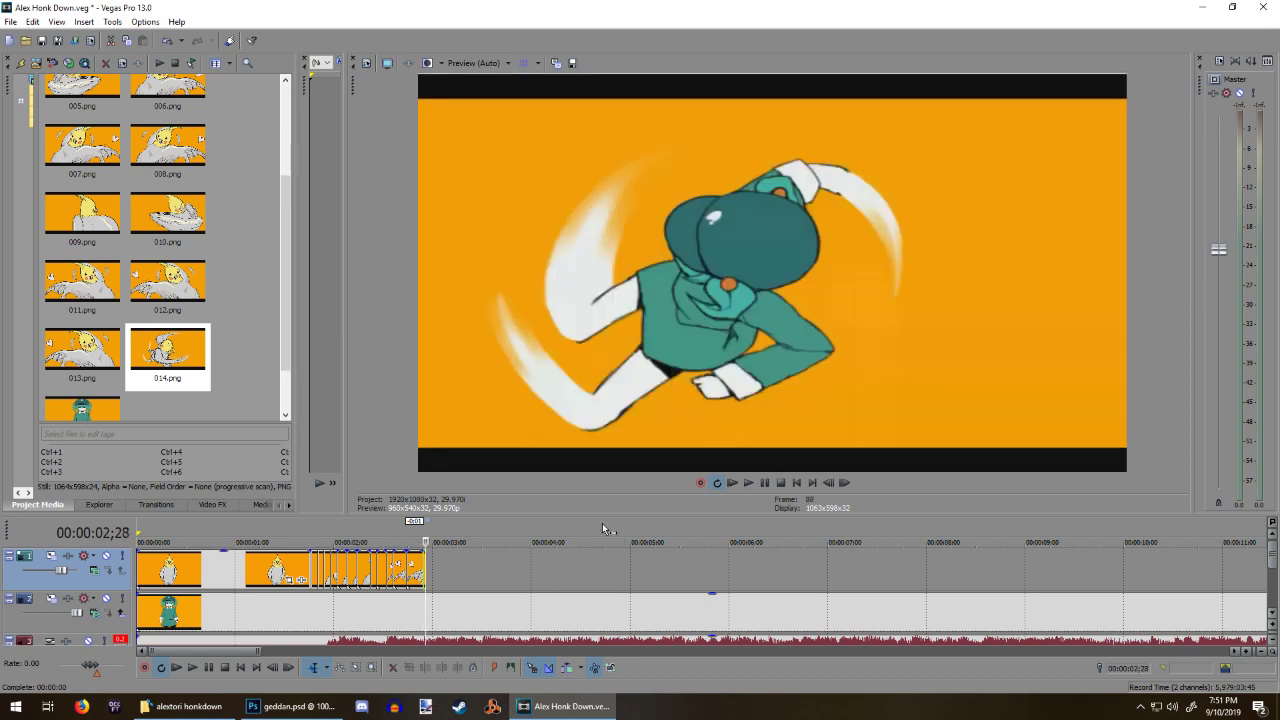
key("Left")
key("Left")
key("Right")
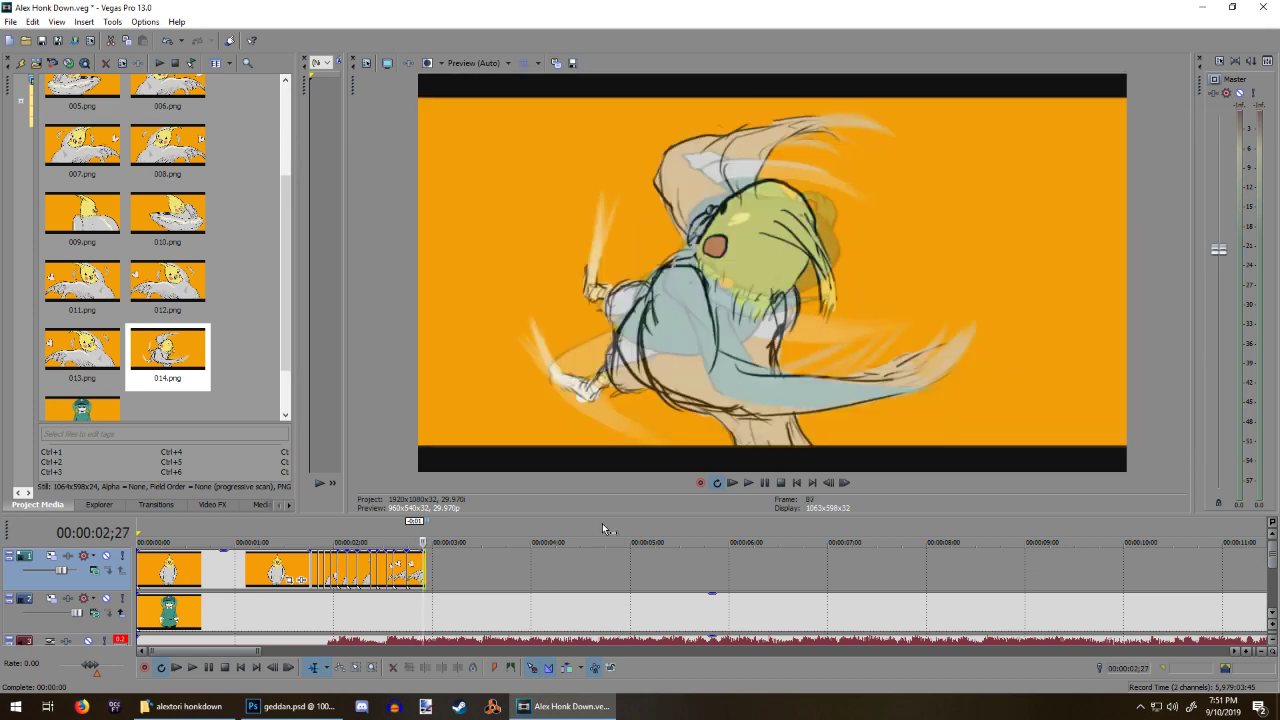
key("Right")
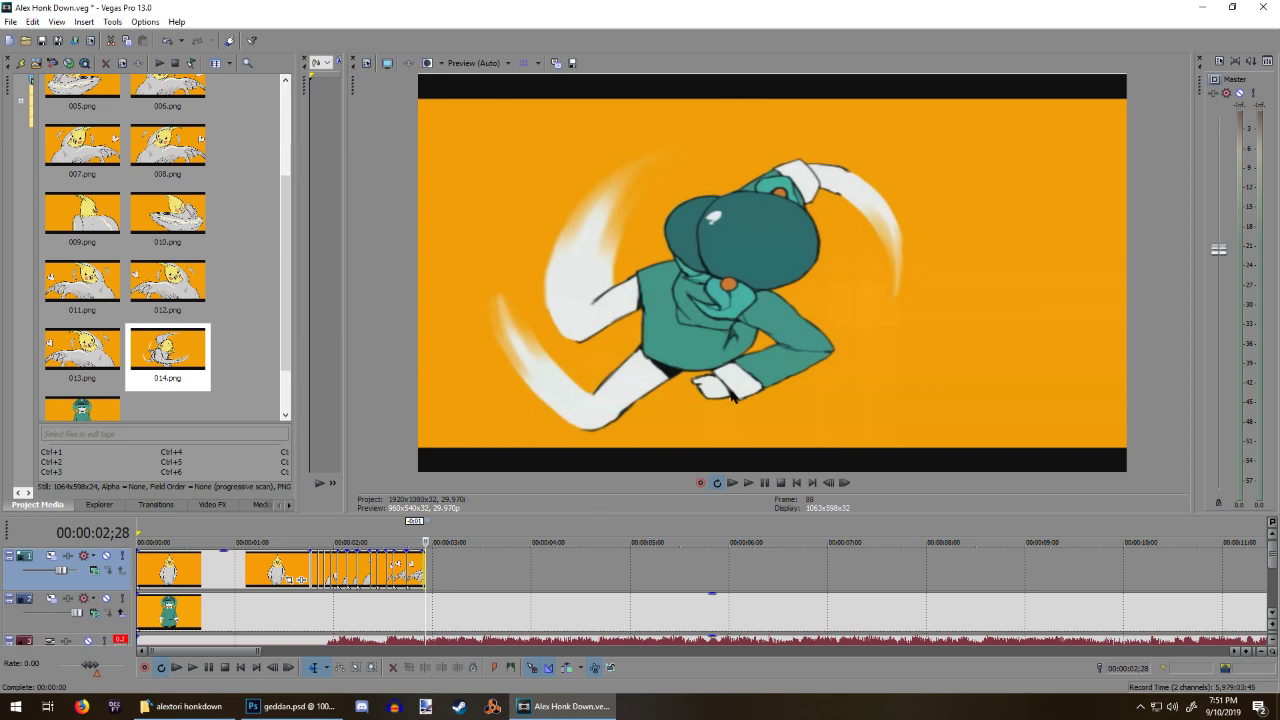
key("super+shift+s")
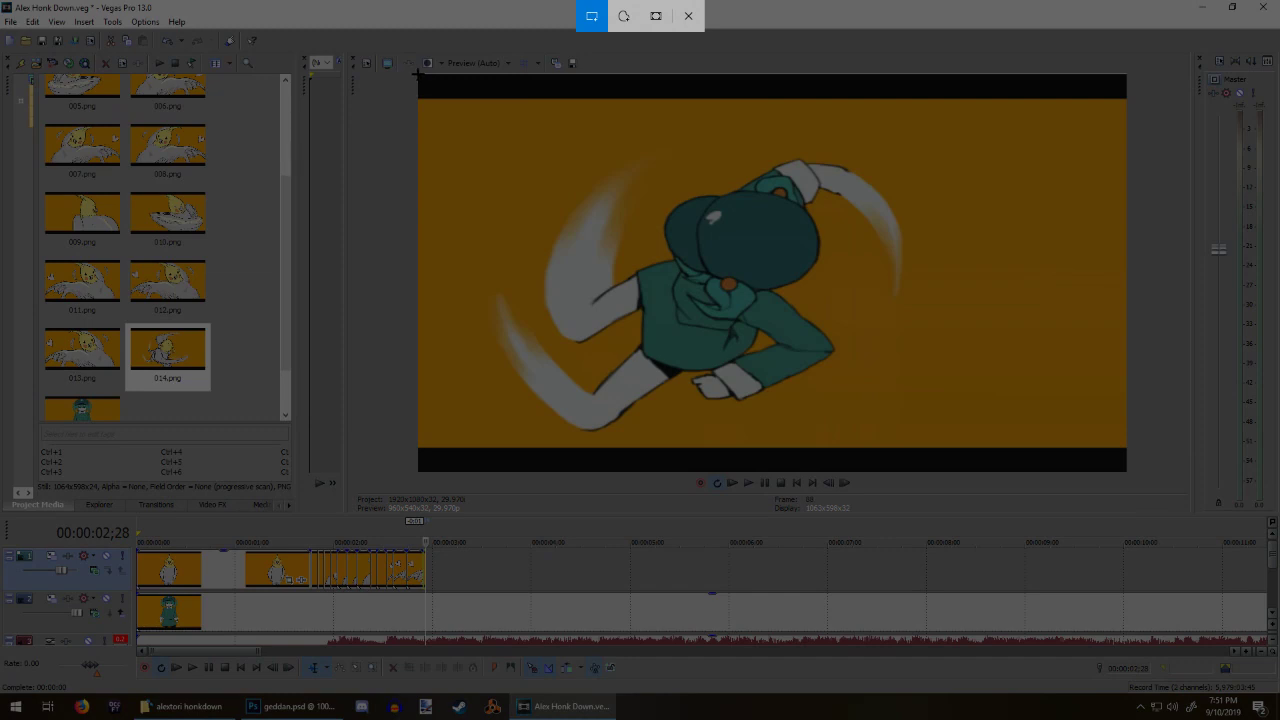
left_click_drag(418, 74, 1126, 470)
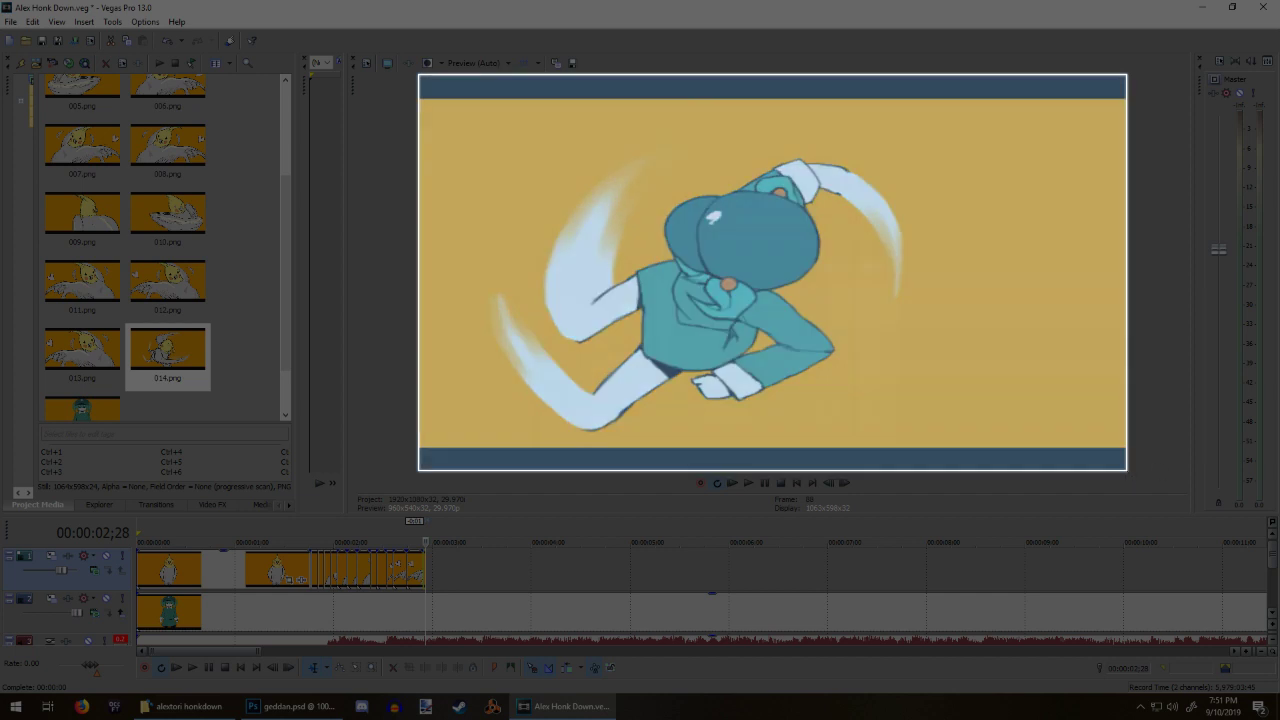
Step: Switch to geddan.psd in Photoshop, hide the Colors layer and clear everything on the Lines layer
left_click(318, 713)
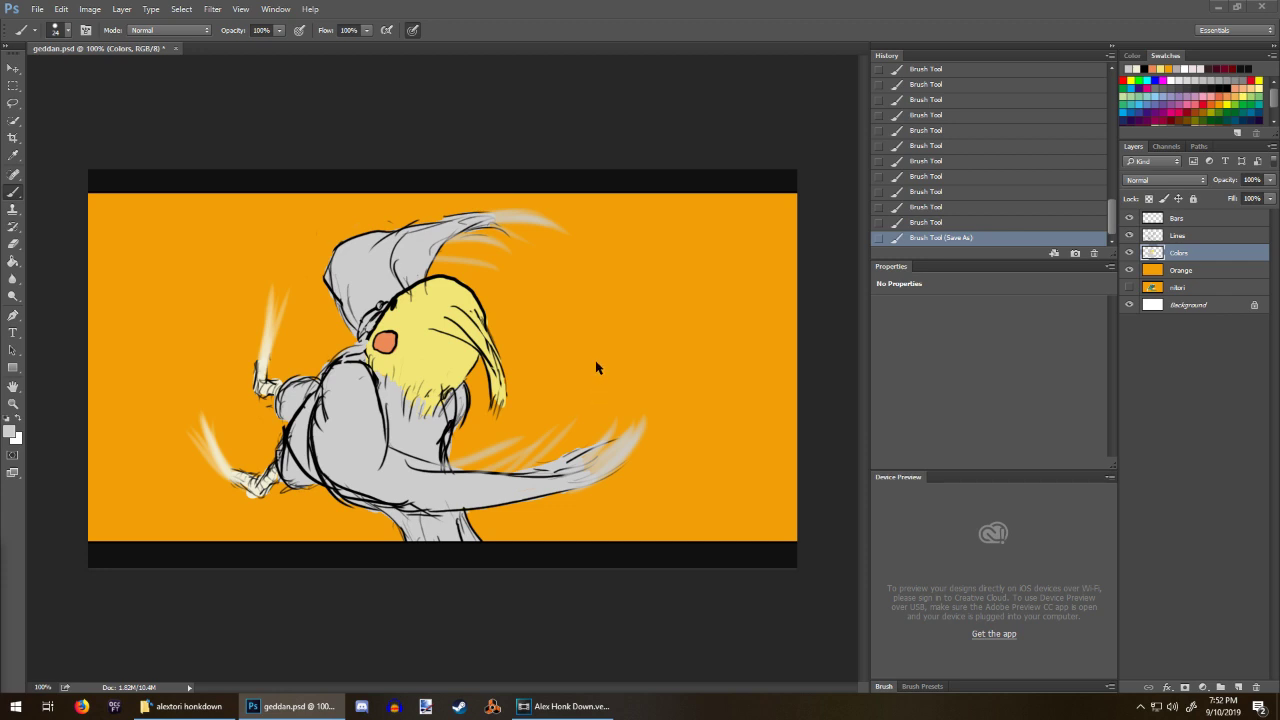
left_click(1129, 253)
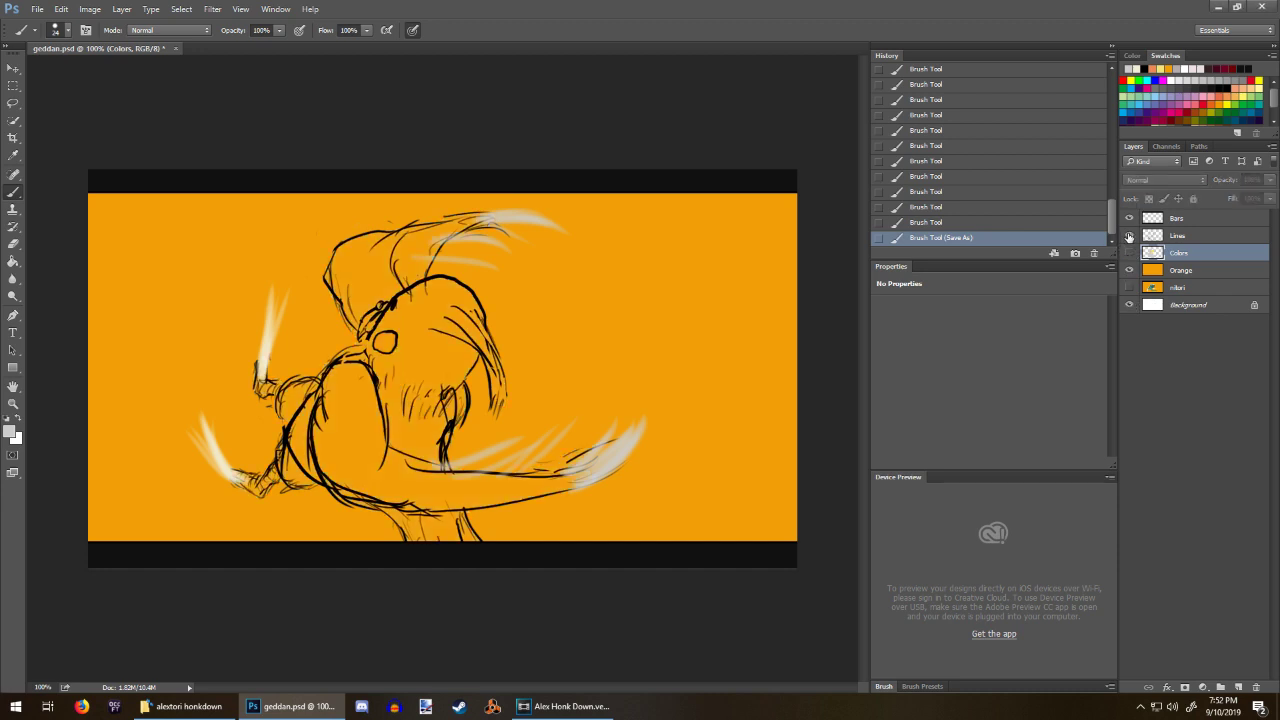
left_click(1168, 238)
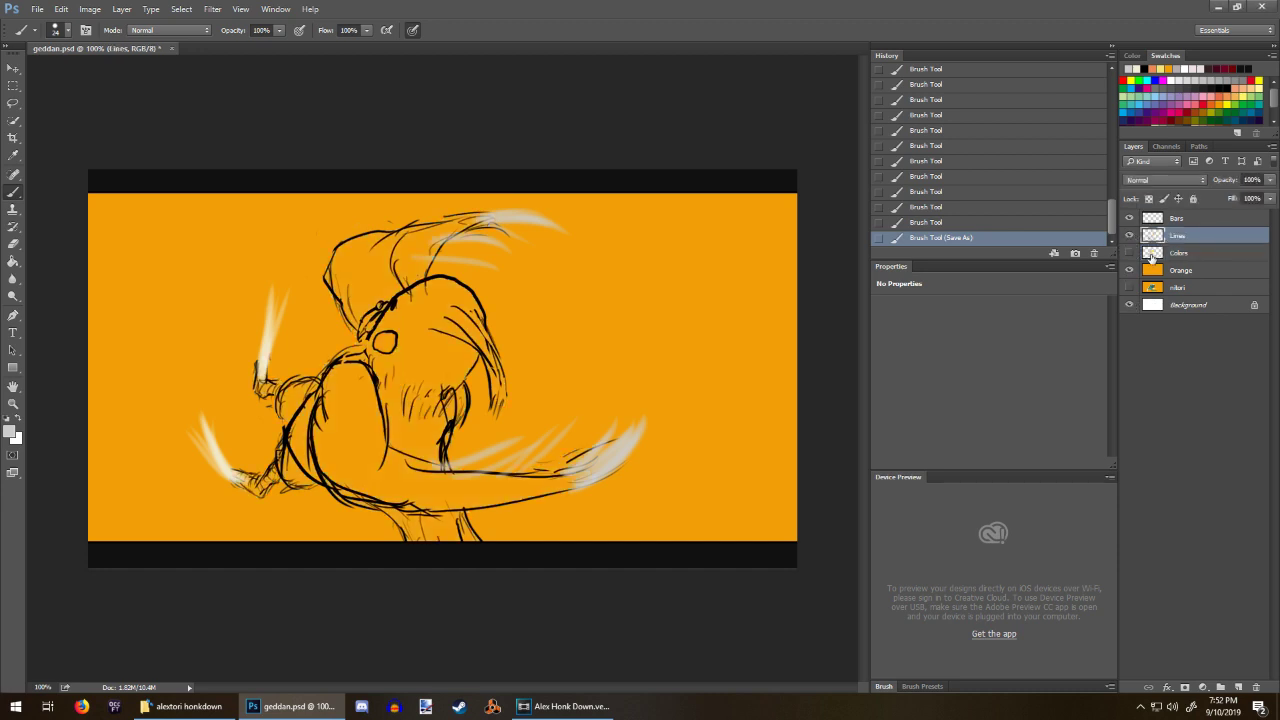
key("ctrl+a")
key("Delete")
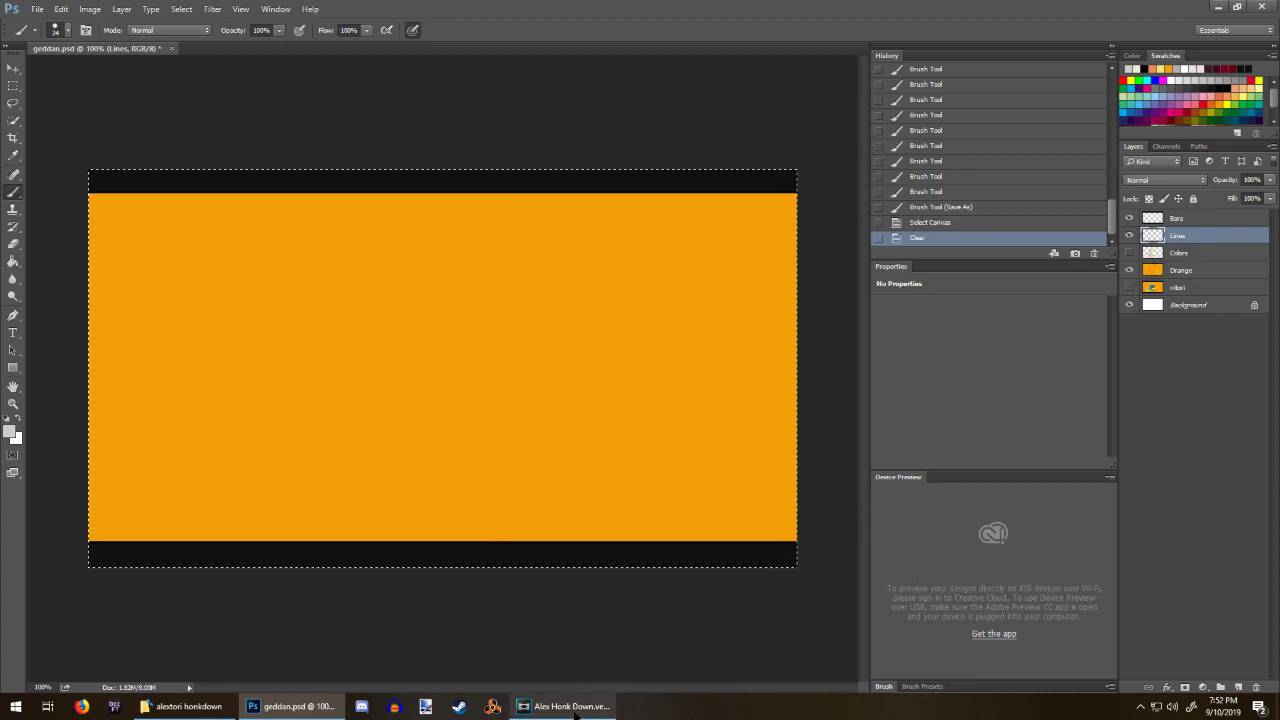
Step: Paste the captured reference frame directly above the nitori layer and hide the Orange layer
left_click(313, 709)
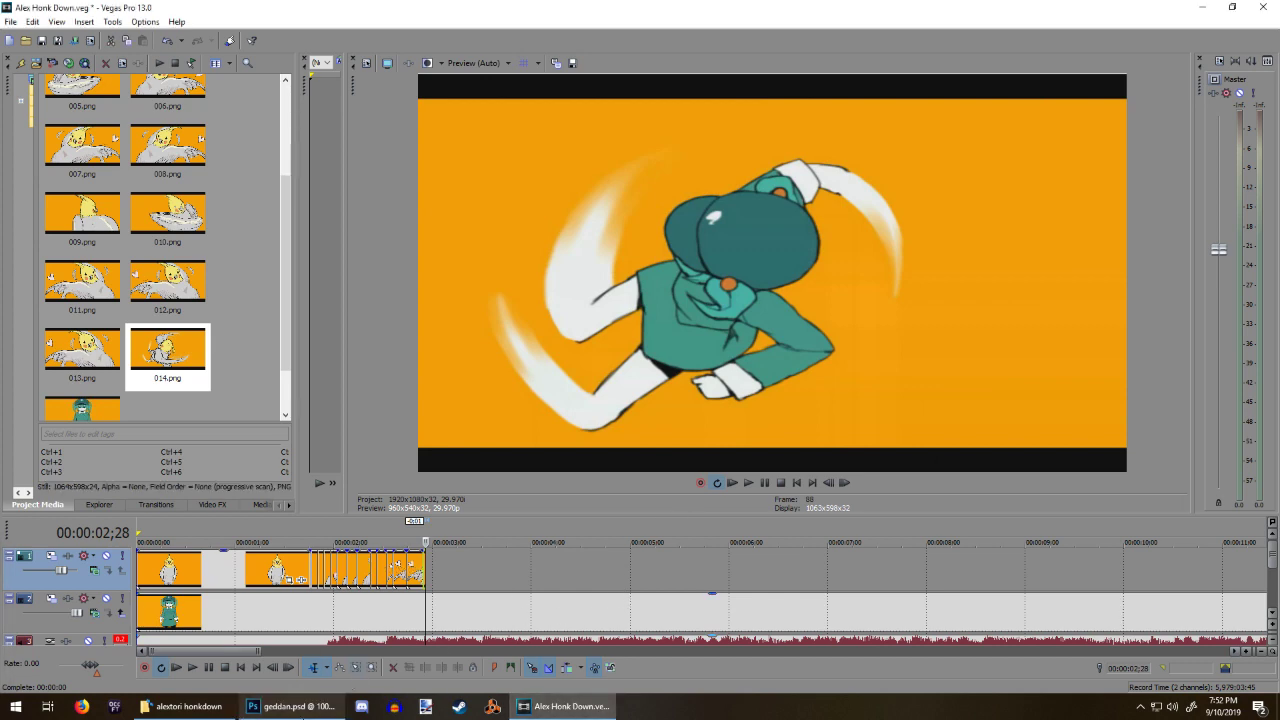
left_click(290, 706)
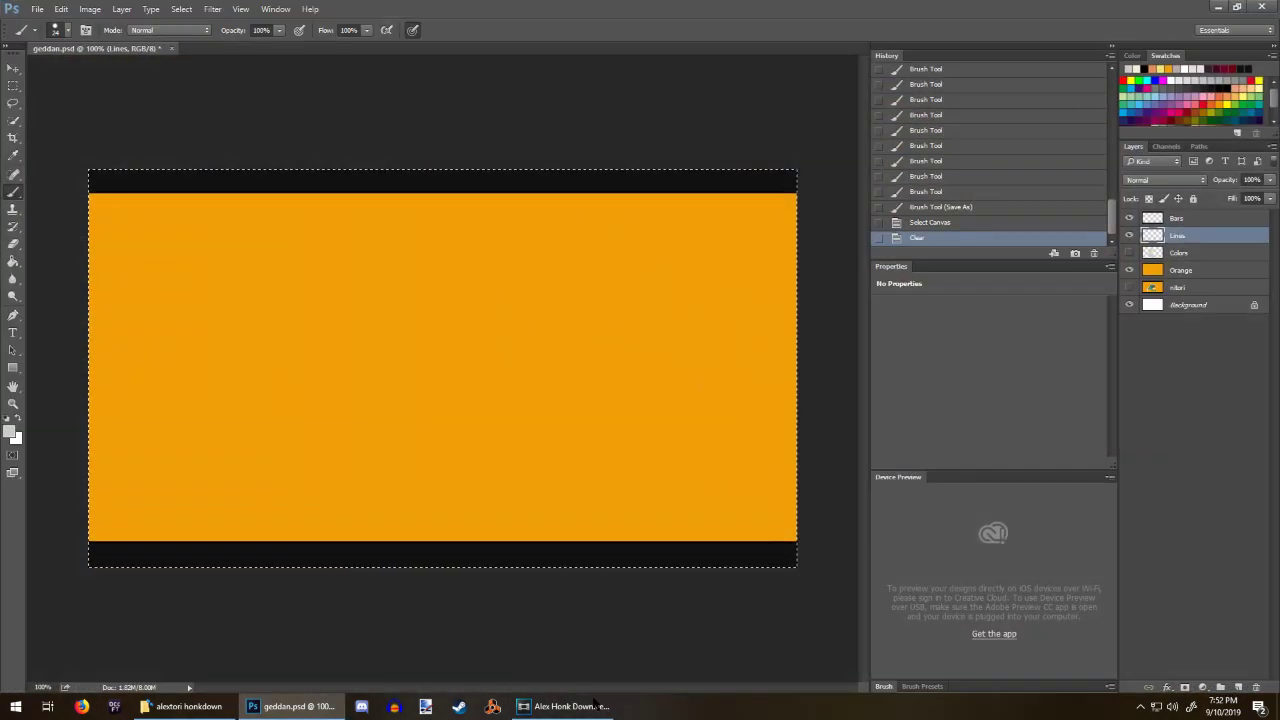
left_click(1218, 290)
key("ctrl+v")
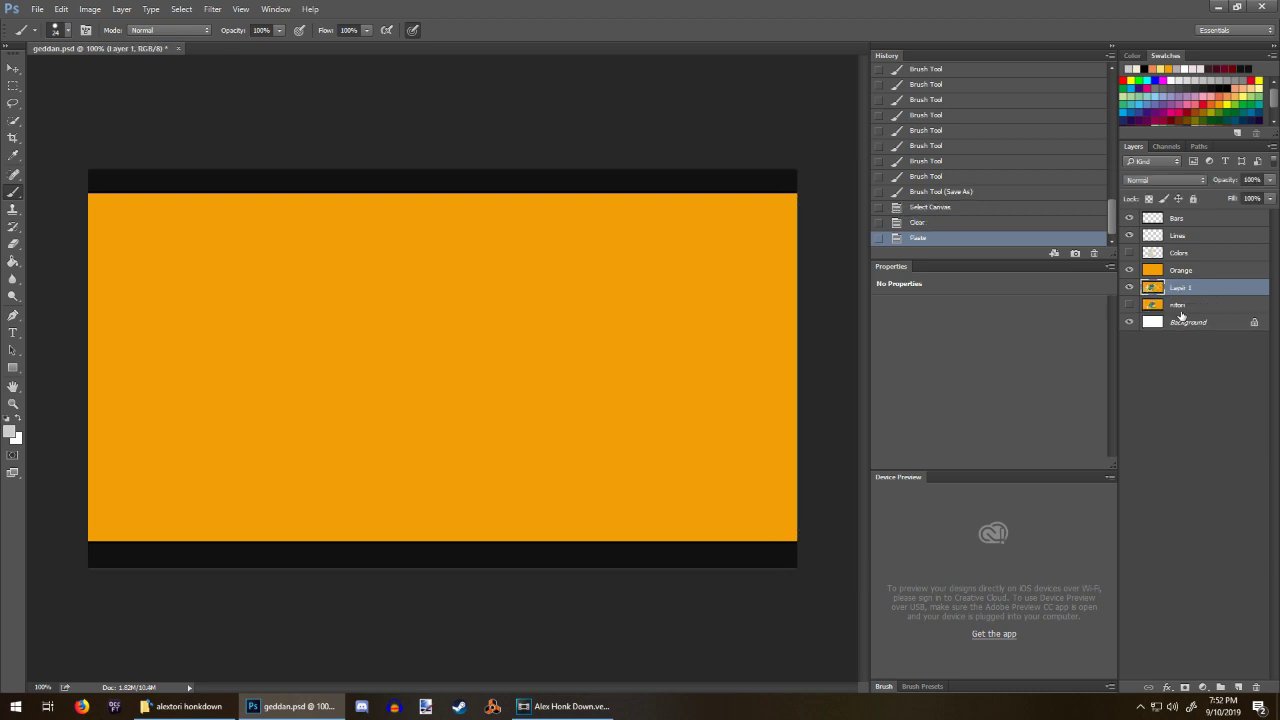
left_click(1129, 271)
Step: Show the nitori layer and compare its pose with the pasted frame by repeatedly toggling the pasted layer's visibility
left_click(1128, 288)
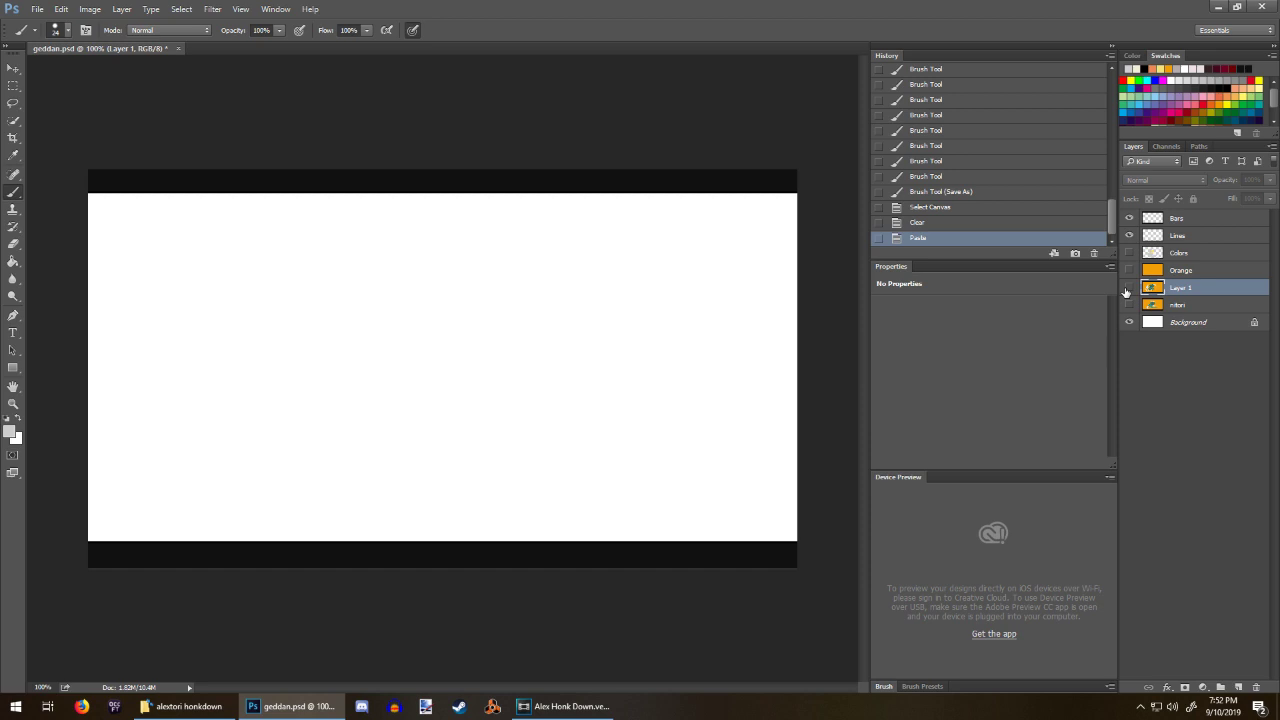
left_click(1130, 305)
left_click(1131, 289)
left_click(1131, 288)
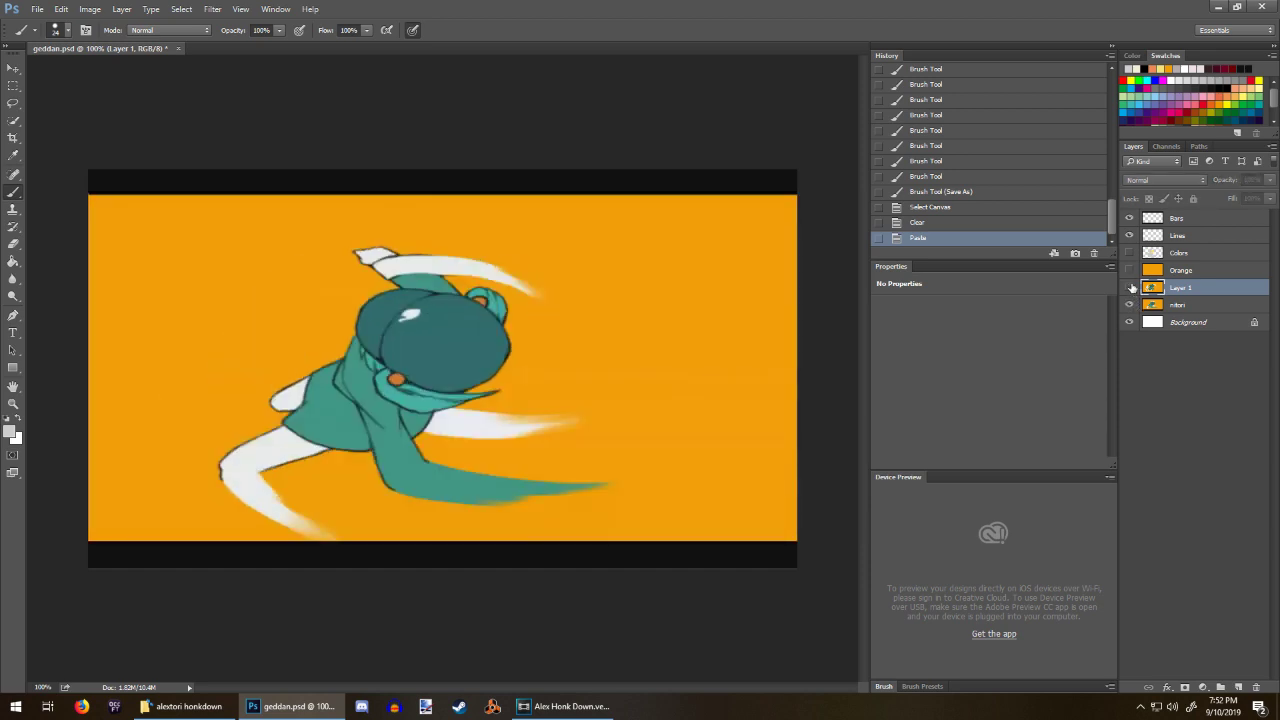
left_click(1131, 288)
left_click(1131, 288)
left_click(1131, 288)
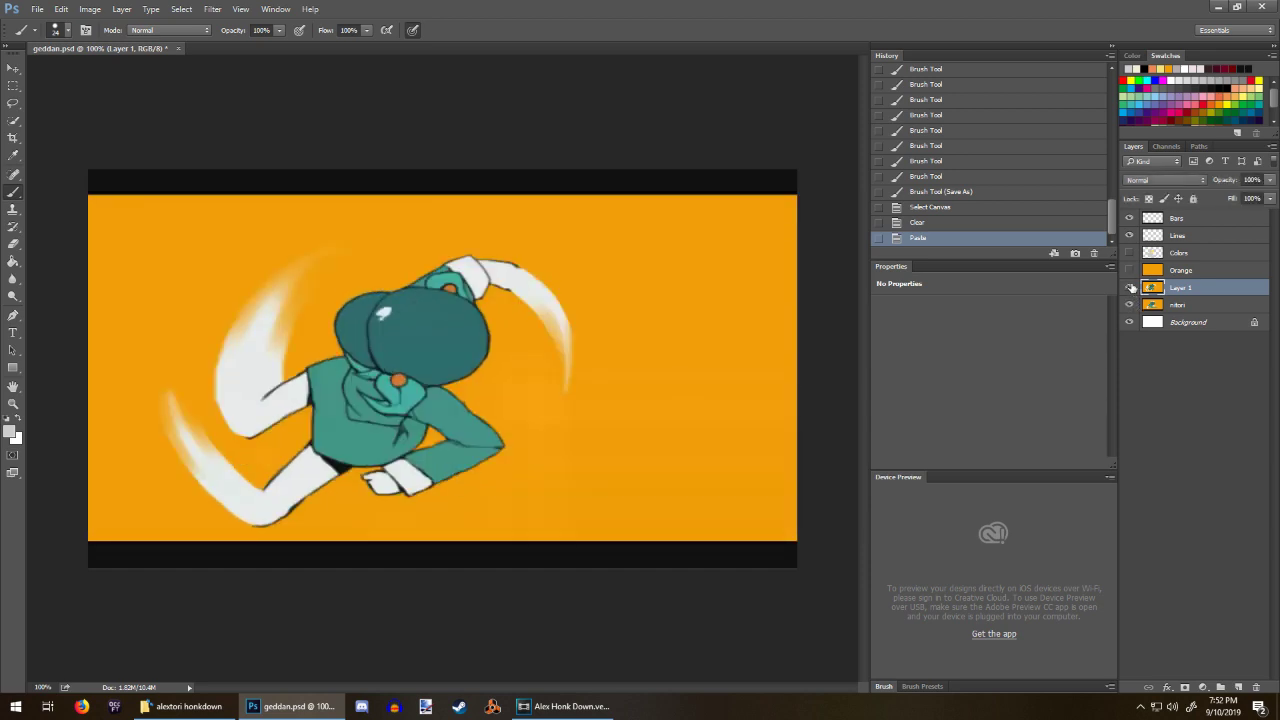
left_click(1131, 288)
left_click(1131, 288)
left_click(1131, 288)
left_click(1131, 288)
Step: Merge the pasted frame down into the nitori layer, and hide that layer with the Lines layer selected
right_click(1182, 292)
left_click(1087, 533)
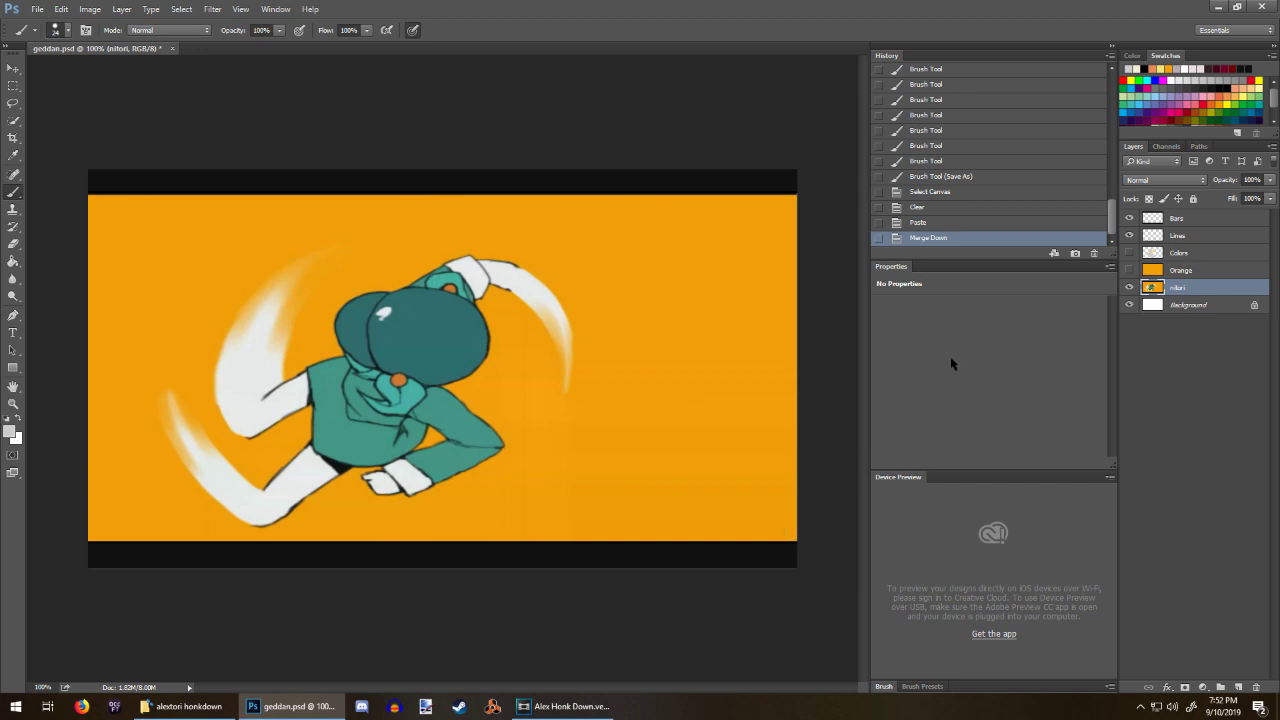
left_click(1184, 238)
left_click(1129, 287)
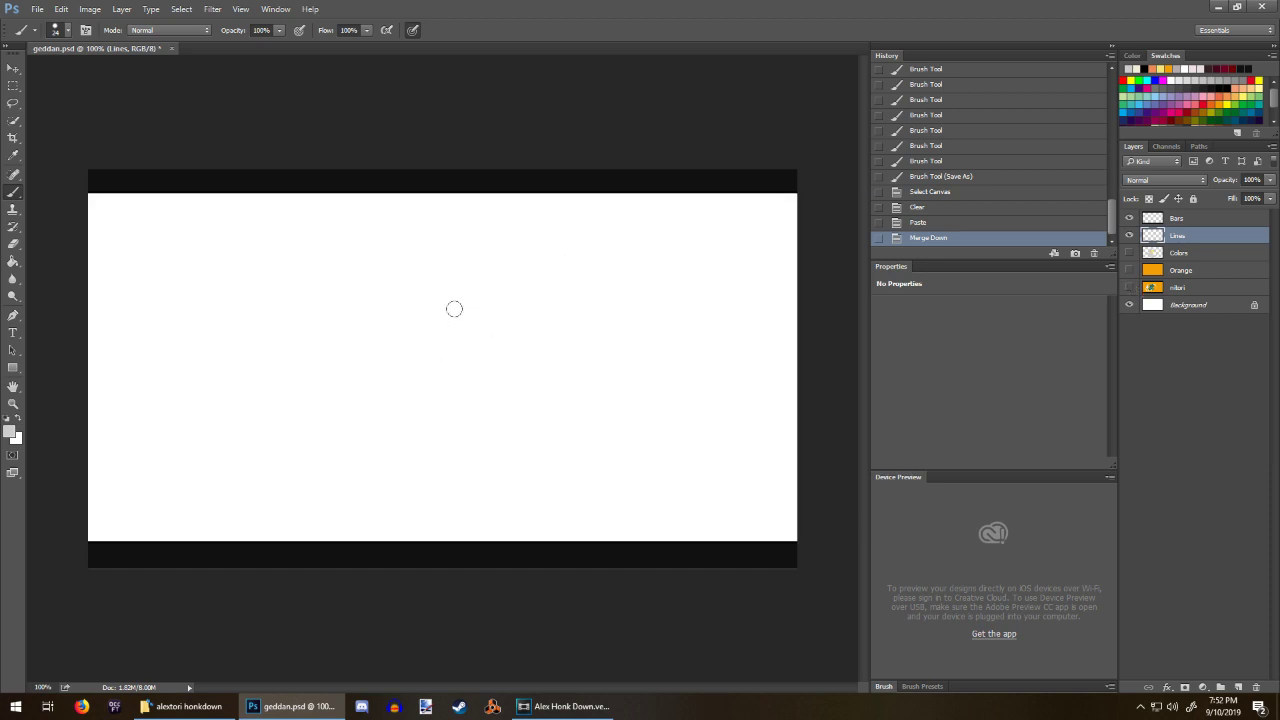
left_click_drag(450, 323, 438, 345)
left_click_drag(476, 298, 435, 374)
left_click_drag(428, 362, 509, 318)
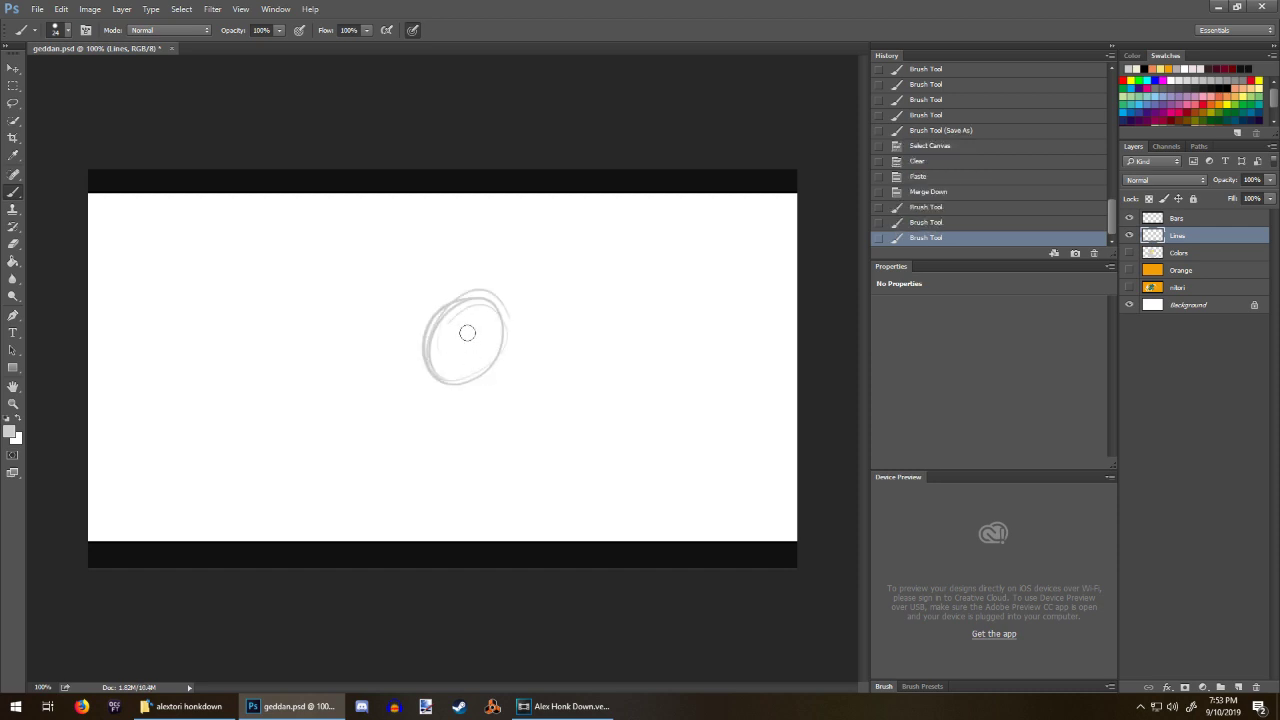
Step: Choose the 7 px brush preset and erase the light grey trial circles from the Lines layer
right_click(467, 333)
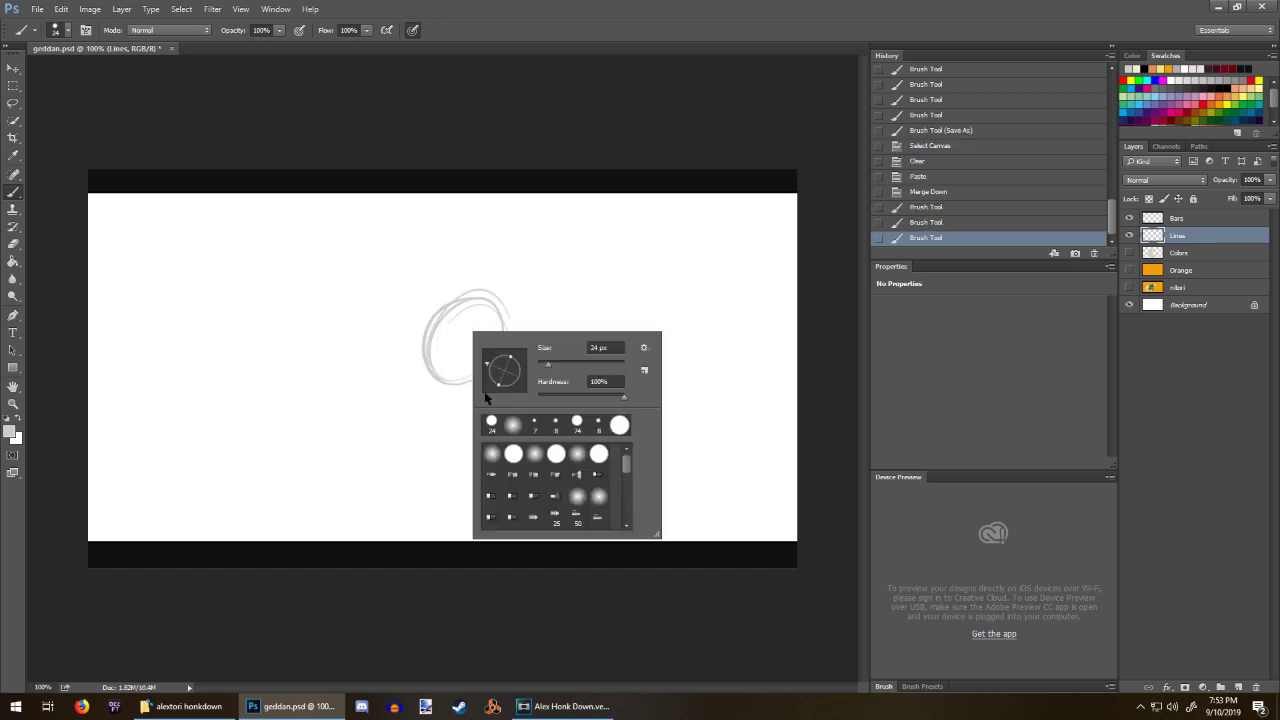
double_click(536, 422)
key("e")
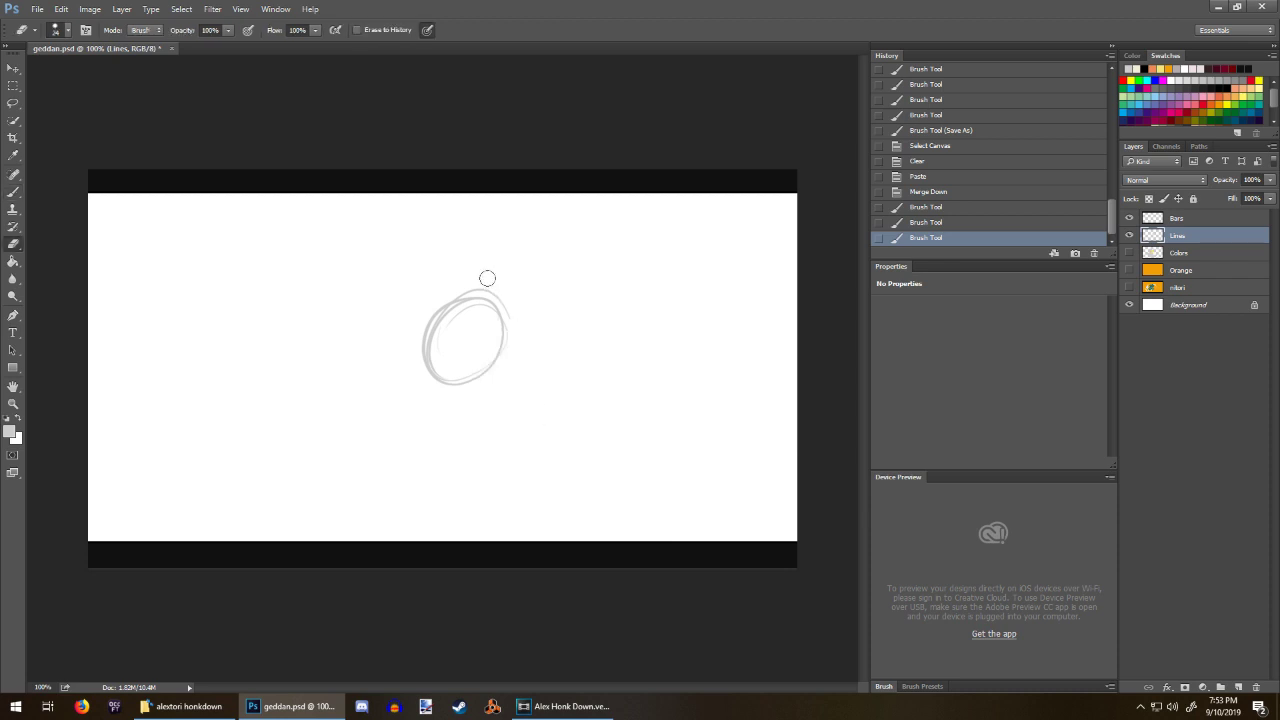
mouse_move(460, 314)
left_mouse_down()
mouse_move(417, 407)
mouse_move(522, 277)
mouse_move(486, 357)
left_mouse_up()
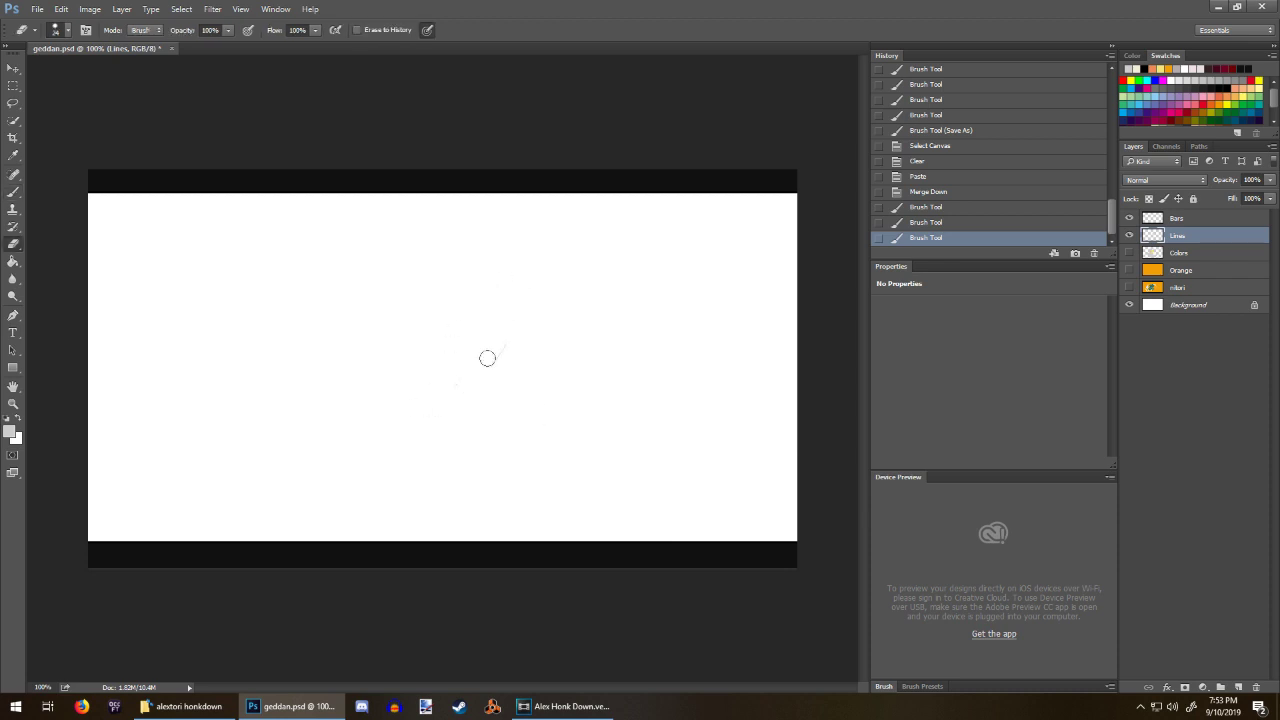
mouse_move(403, 359)
left_mouse_down()
mouse_move(448, 307)
mouse_move(442, 381)
left_mouse_up()
Step: Sketch the cockatiel's oval head and rounded body in black with the Brush, erasing the stray lines around the neck
key("b")
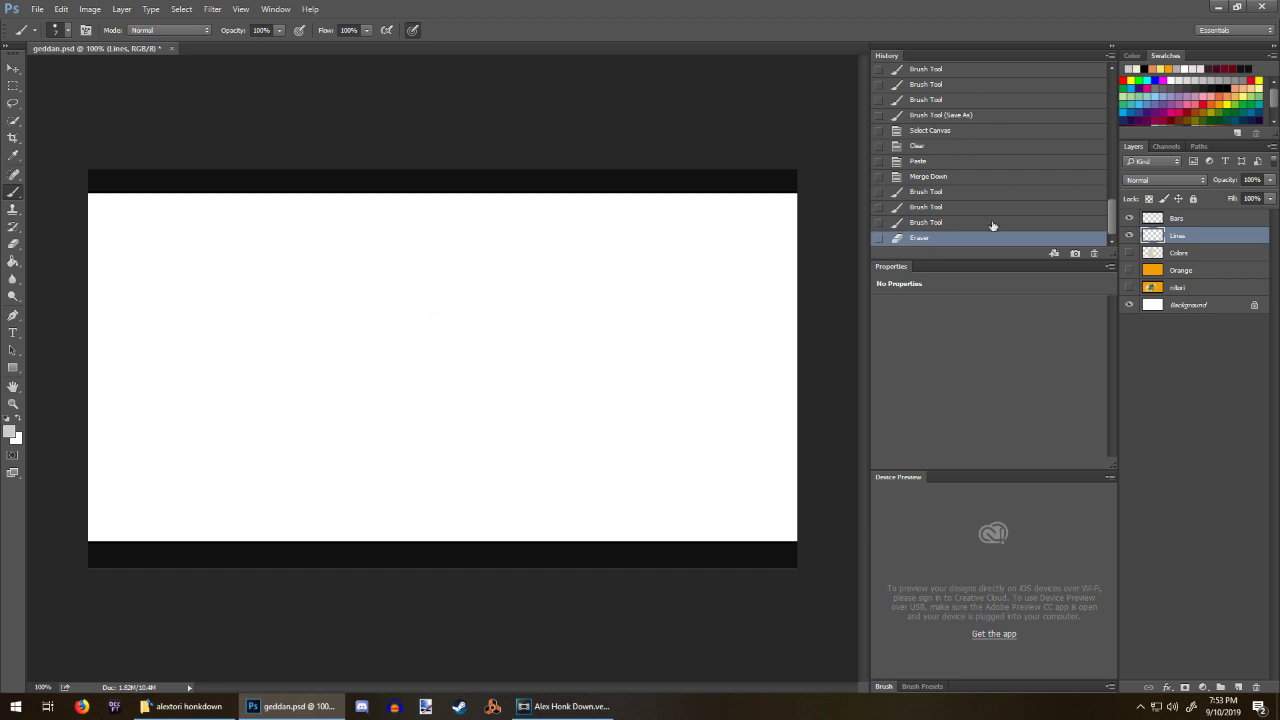
left_click(1146, 68)
mouse_move(427, 335)
left_mouse_down()
mouse_move(429, 407)
mouse_move(403, 414)
mouse_move(410, 391)
mouse_move(393, 407)
mouse_move(398, 398)
mouse_move(371, 446)
mouse_move(385, 435)
mouse_move(382, 491)
mouse_move(381, 471)
mouse_move(415, 504)
mouse_move(417, 491)
mouse_move(503, 442)
left_mouse_up()
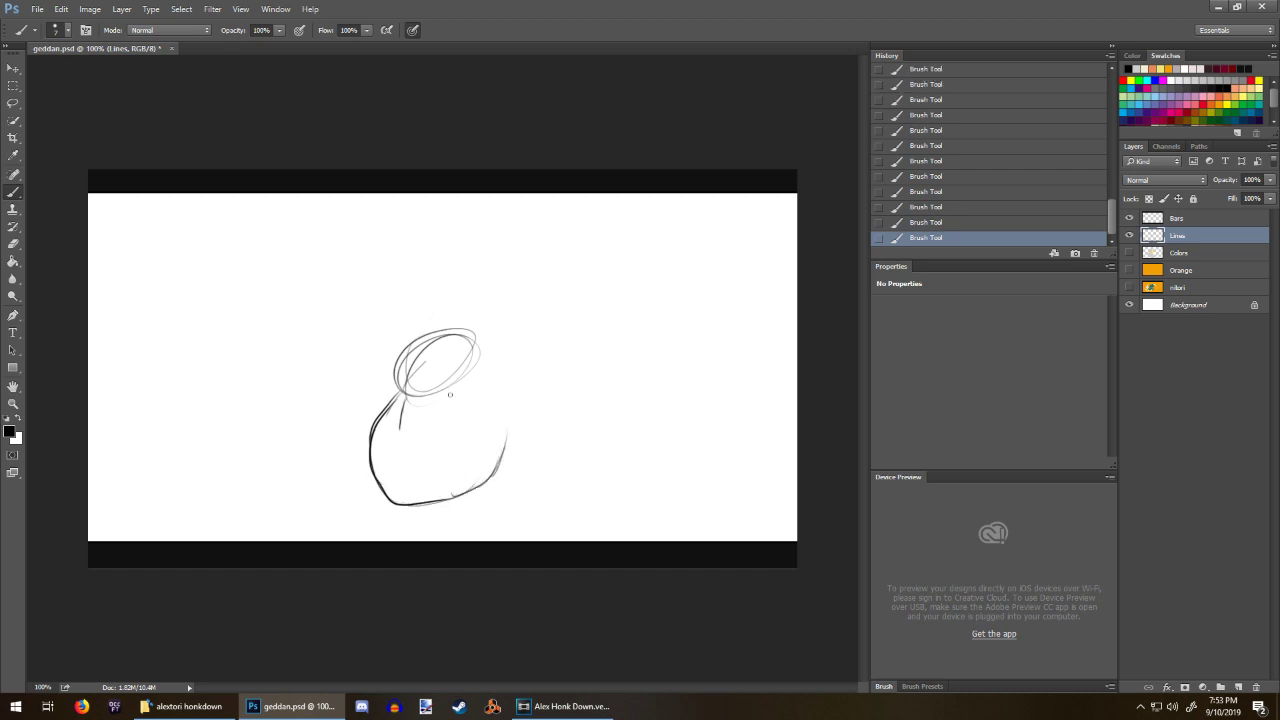
mouse_move(451, 387)
left_mouse_down()
mouse_move(501, 421)
mouse_move(491, 480)
left_mouse_up()
key("e")
mouse_move(402, 428)
left_mouse_down()
mouse_move(421, 365)
mouse_move(405, 367)
mouse_move(425, 360)
mouse_move(425, 381)
mouse_move(447, 380)
mouse_move(445, 358)
mouse_move(421, 370)
mouse_move(434, 379)
mouse_move(460, 351)
mouse_move(453, 341)
mouse_move(454, 357)
mouse_move(474, 334)
mouse_move(448, 390)
left_mouse_up()
key("b")
left_click_drag(458, 384, 432, 396)
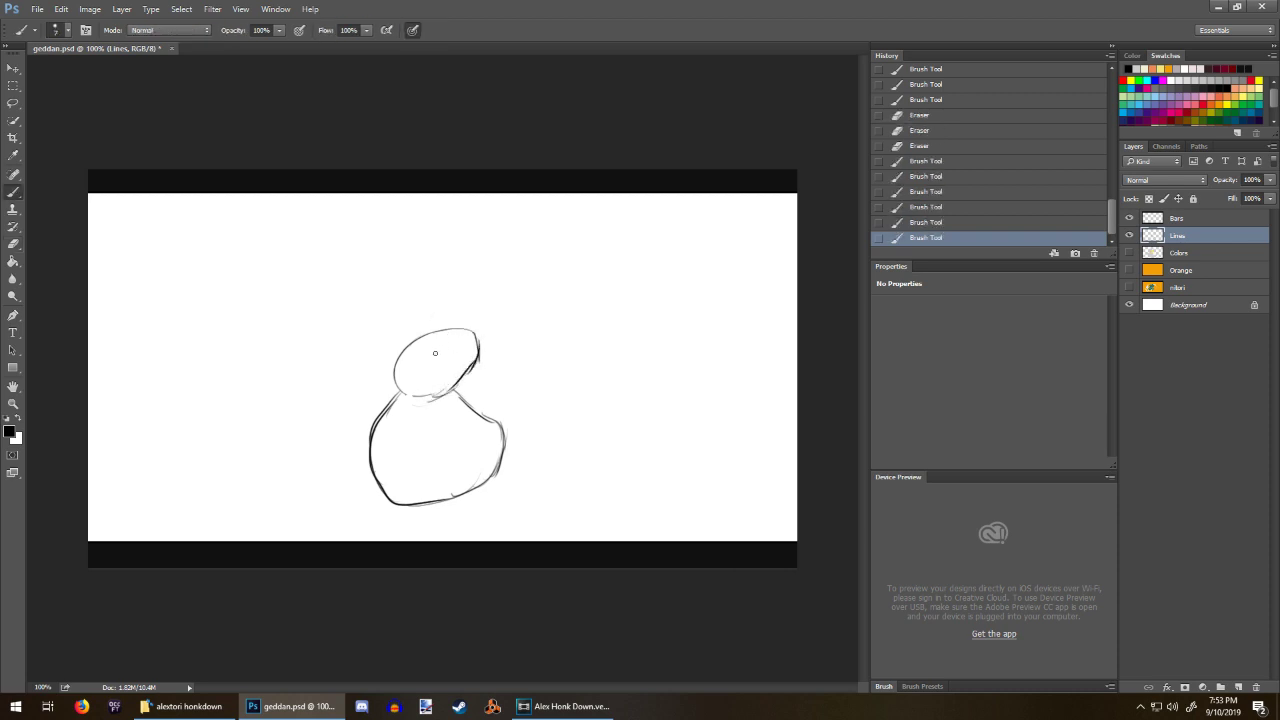
Step: Draw the crest feathers sweeping up from the top of the head and erase their ends inside the face
left_click_drag(437, 350, 501, 308)
left_click_drag(430, 351, 488, 305)
left_click_drag(432, 340, 464, 312)
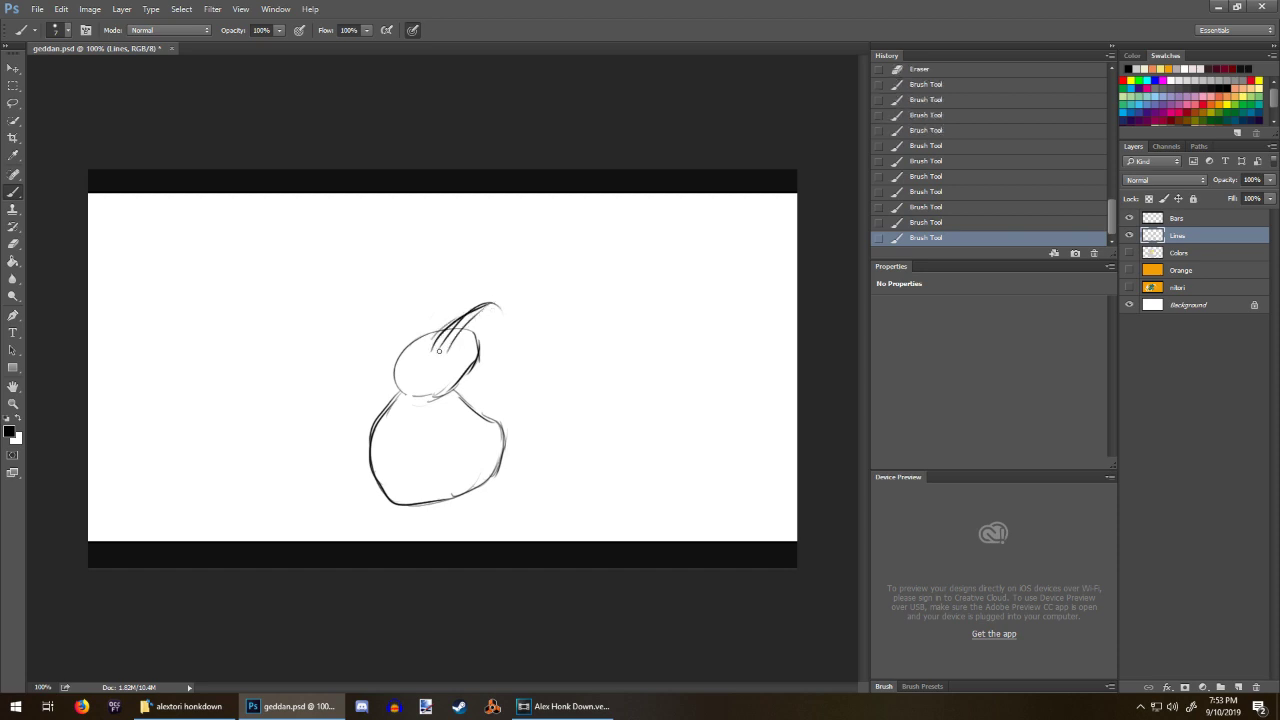
key("e")
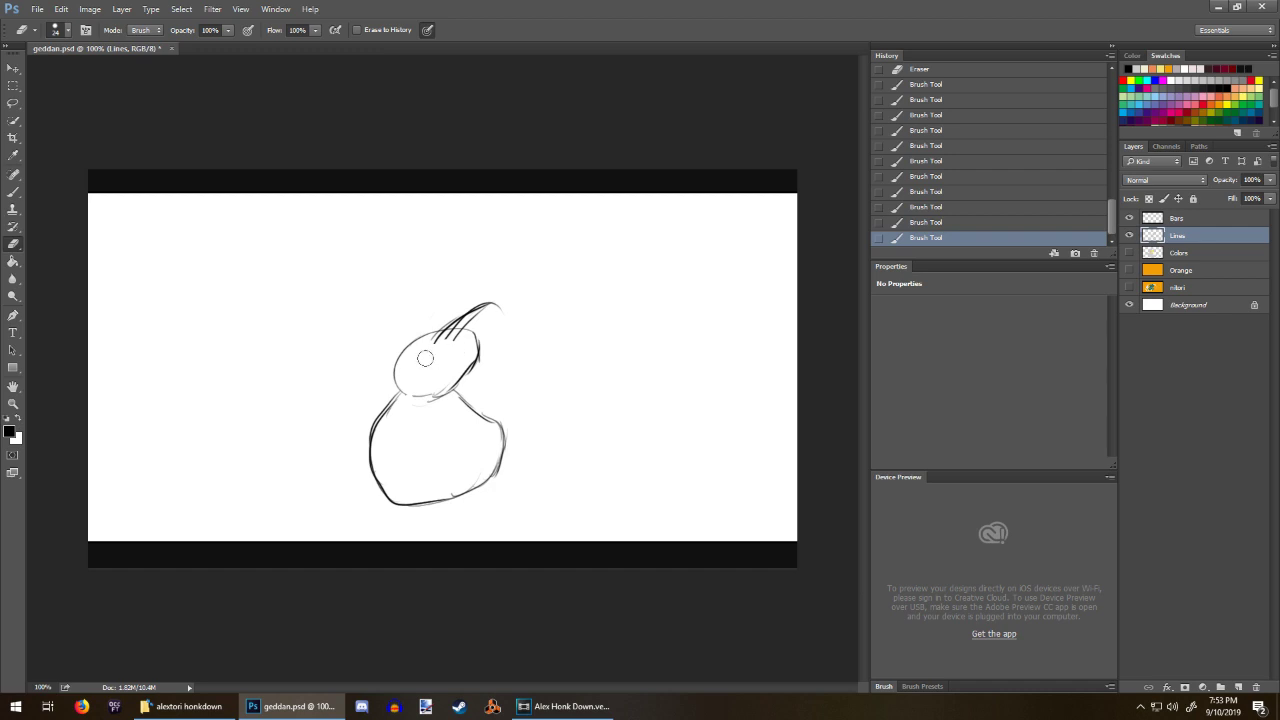
left_click_drag(426, 357, 430, 368)
Step: Draw the cockatiel's face with two solid black eyes, a small beak and oval cheek patches
key("b")
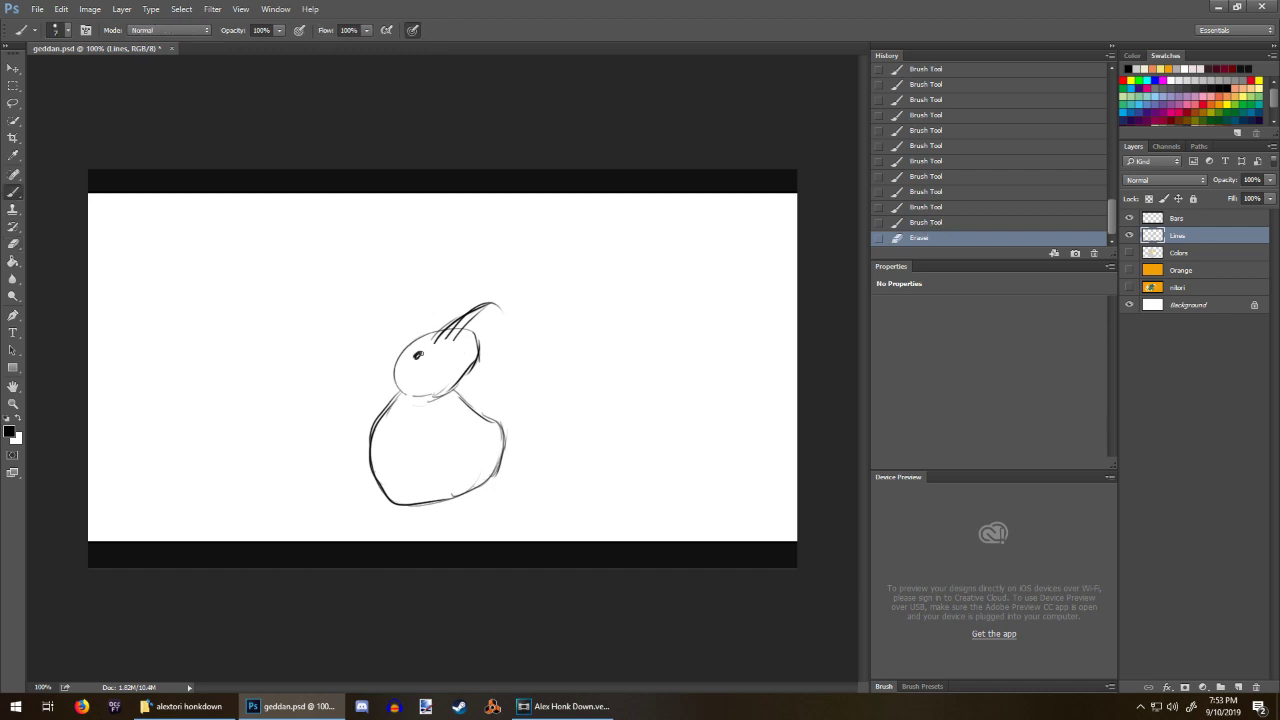
left_click(443, 360)
left_click(418, 368)
left_click_drag(414, 371, 417, 379)
left_click_drag(417, 370, 420, 378)
left_click_drag(420, 378, 423, 375)
Step: Draw the folded wings on both sides of the body, with layered feather lines on the right-hand one
mouse_move(398, 392)
left_mouse_down()
mouse_move(352, 435)
mouse_move(359, 443)
mouse_move(365, 421)
mouse_move(362, 472)
left_mouse_up()
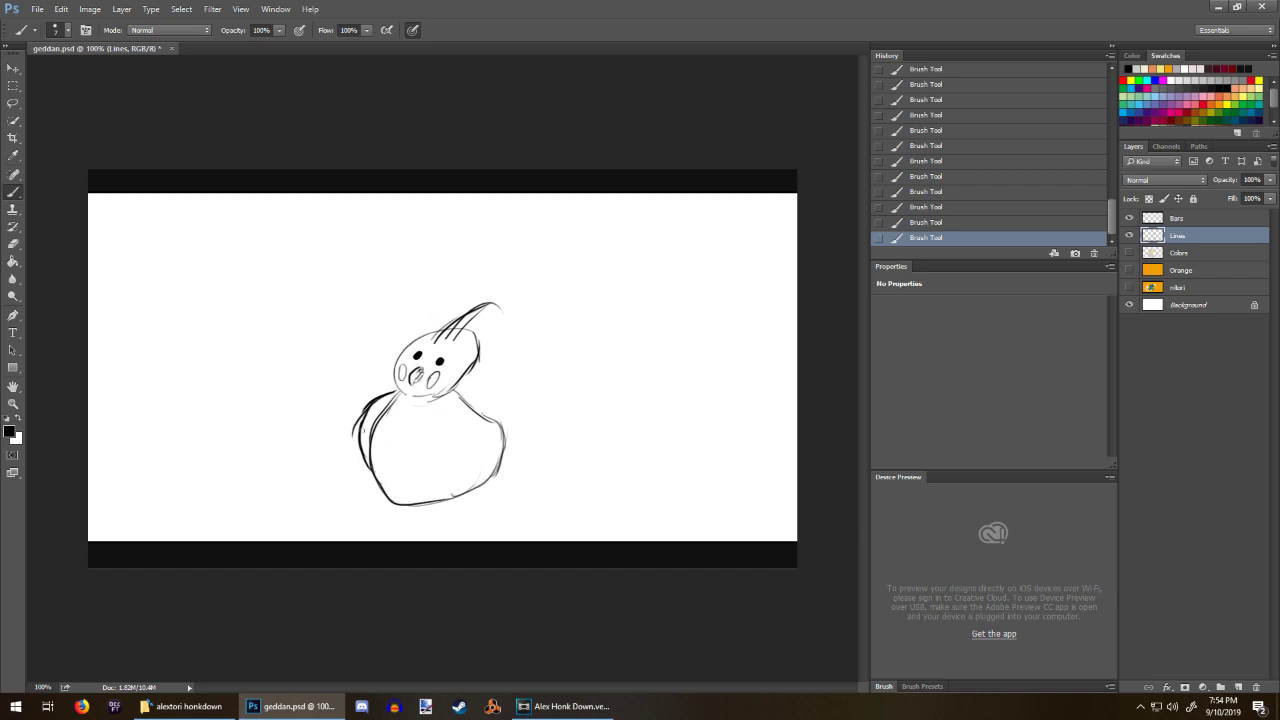
left_click_drag(449, 393, 455, 437)
mouse_move(456, 449)
left_mouse_down()
mouse_move(503, 467)
mouse_move(522, 450)
mouse_move(484, 476)
left_mouse_up()
left_click_drag(500, 403, 505, 466)
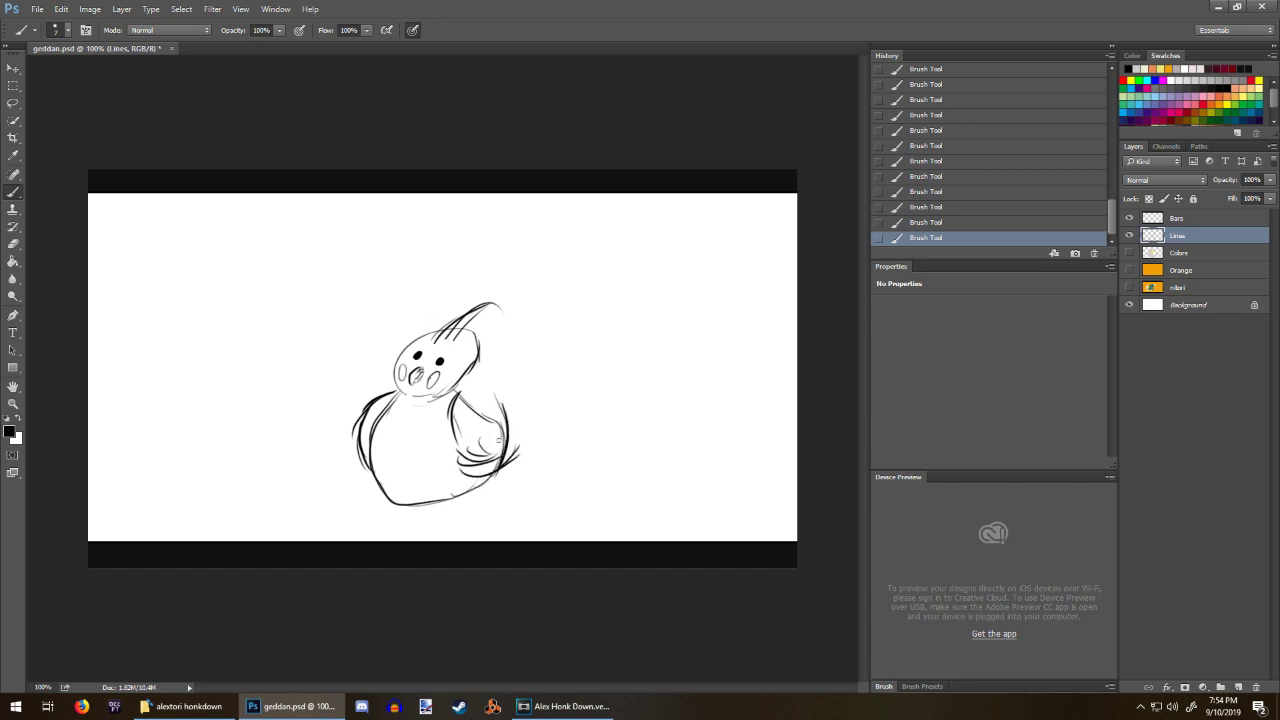
mouse_move(462, 390)
left_mouse_down()
mouse_move(479, 420)
mouse_move(456, 468)
left_mouse_up()
mouse_move(448, 420)
left_mouse_down()
mouse_move(482, 446)
mouse_move(476, 388)
left_mouse_up()
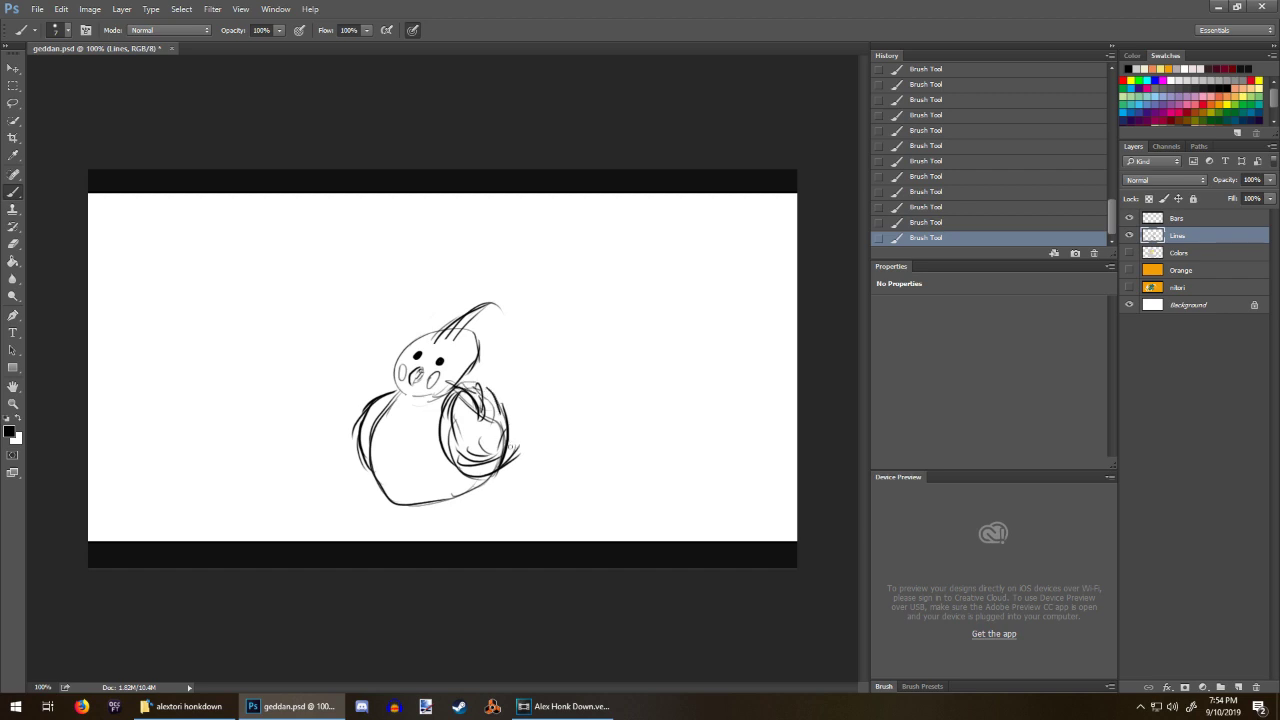
Step: Draw long tail feathers rising to the right behind the body and two clawed feet beneath it
left_click_drag(567, 348, 517, 434)
mouse_move(548, 372)
left_mouse_down()
mouse_move(505, 412)
mouse_move(502, 399)
left_mouse_up()
left_click_drag(540, 381, 503, 412)
left_click_drag(558, 359, 509, 426)
mouse_move(562, 336)
left_mouse_down()
mouse_move(546, 373)
mouse_move(497, 410)
left_mouse_up()
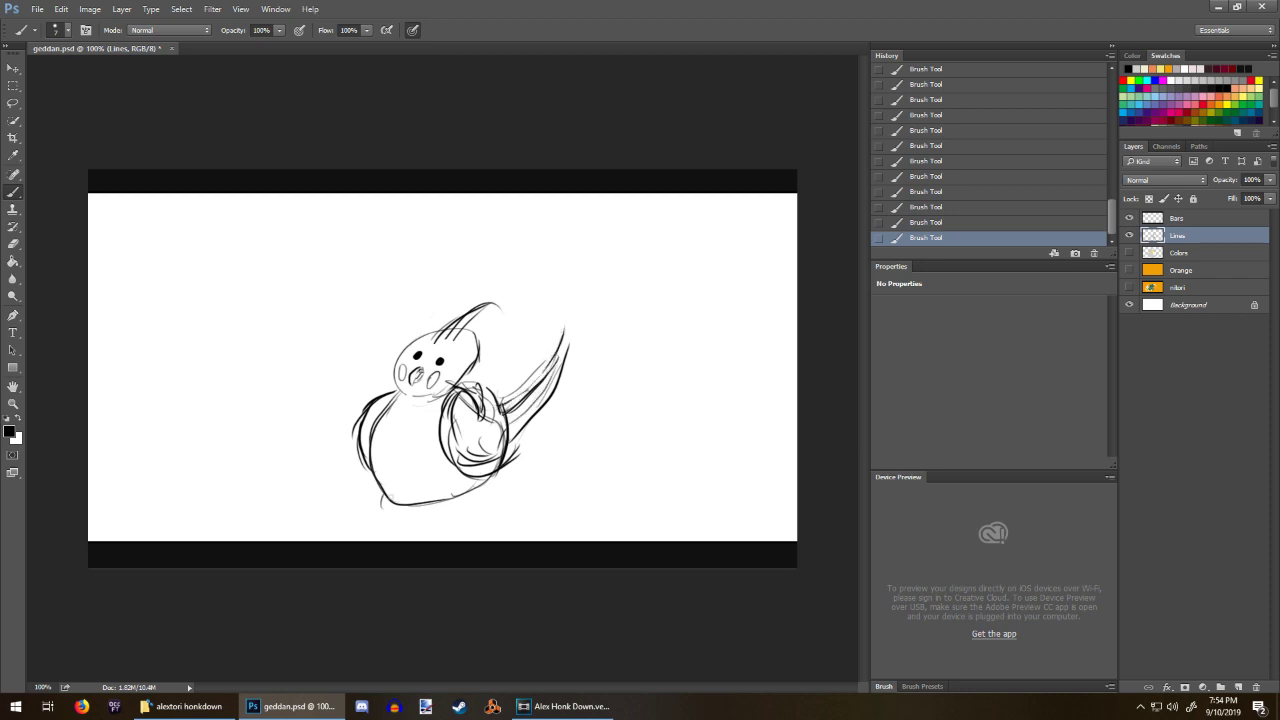
left_click_drag(434, 505, 450, 508)
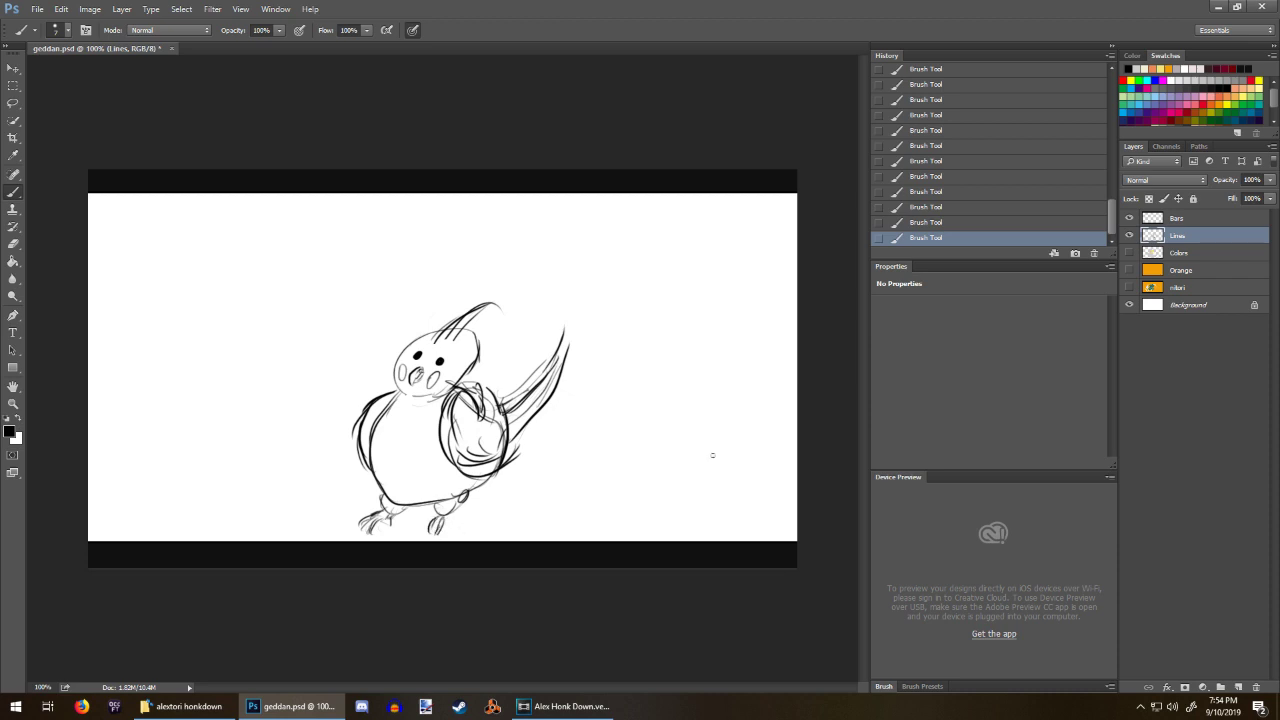
Step: Show the Colors layer and clear the previous frame's colours from it, leaving nothing selected
left_click(1200, 255)
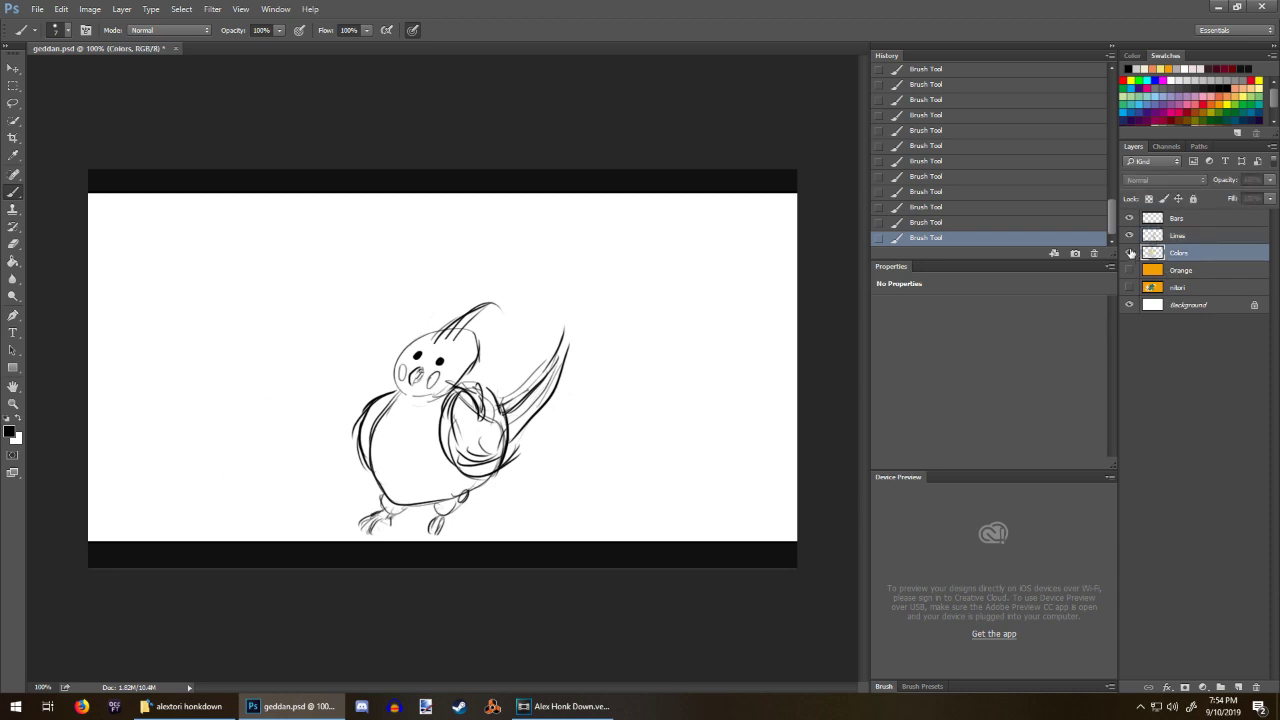
left_click(1130, 253)
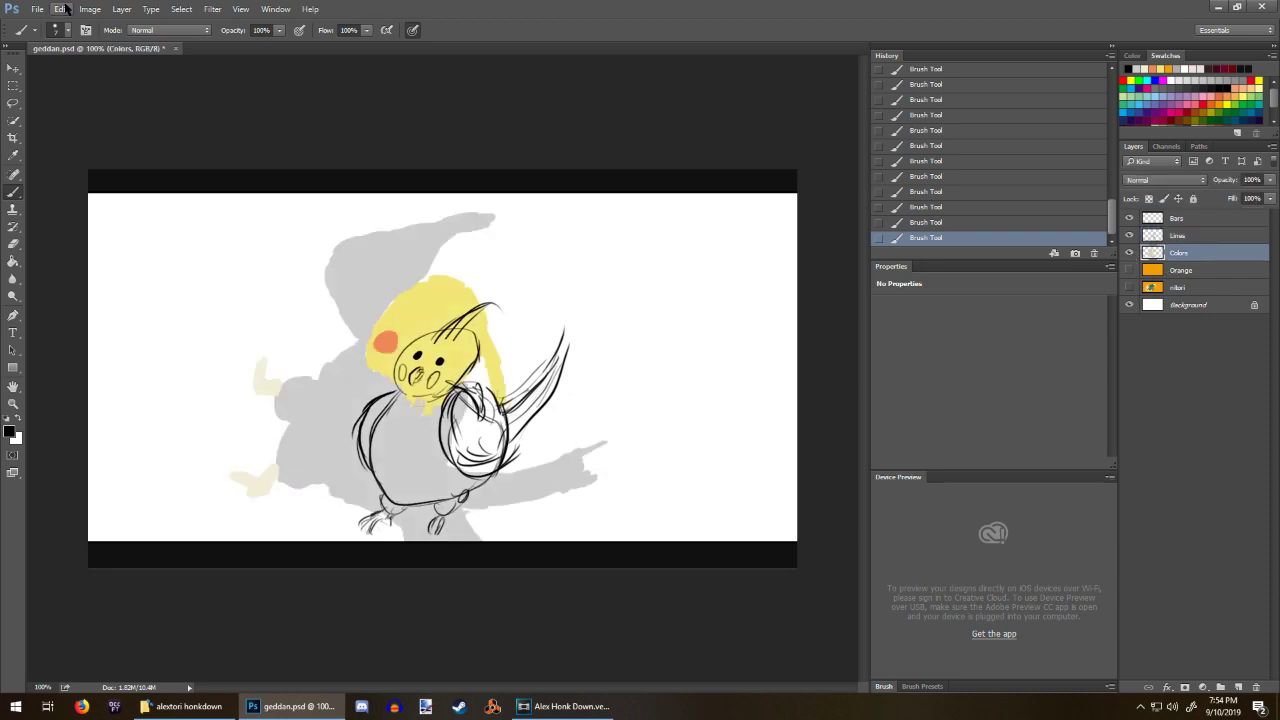
left_click(13, 86)
left_click_drag(180, 191, 826, 657)
key("Delete")
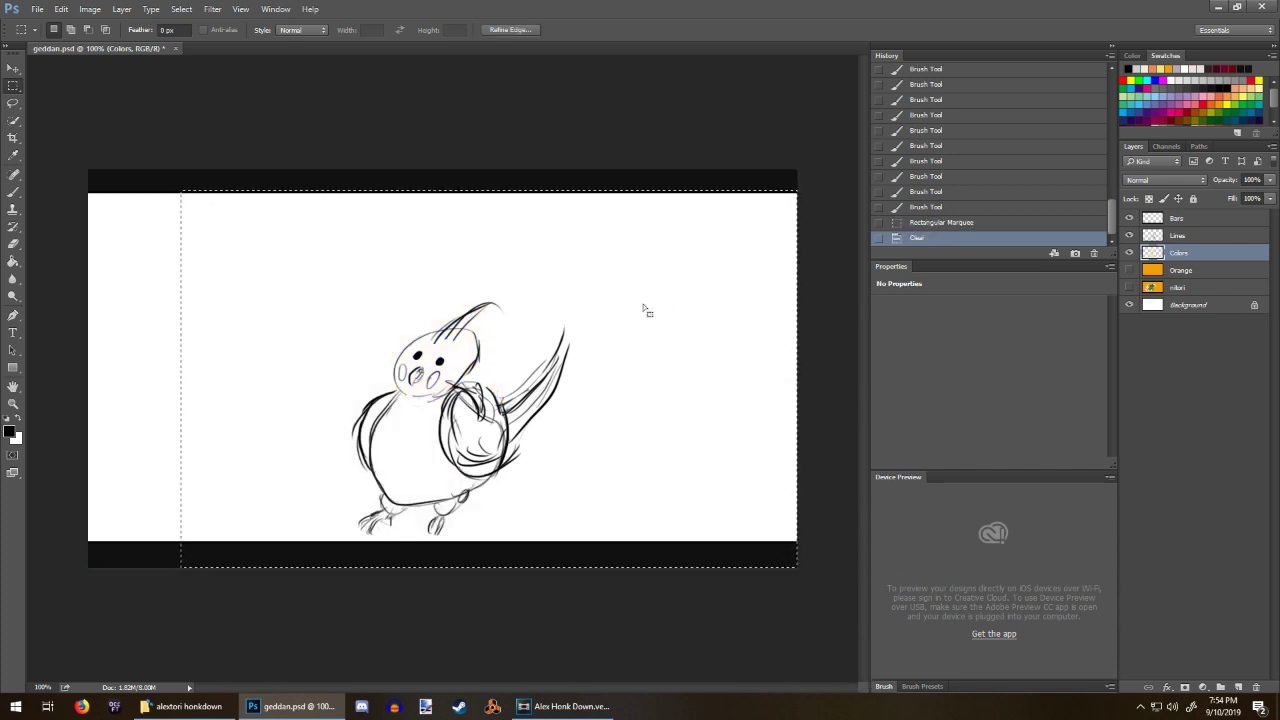
key("ctrl+d")
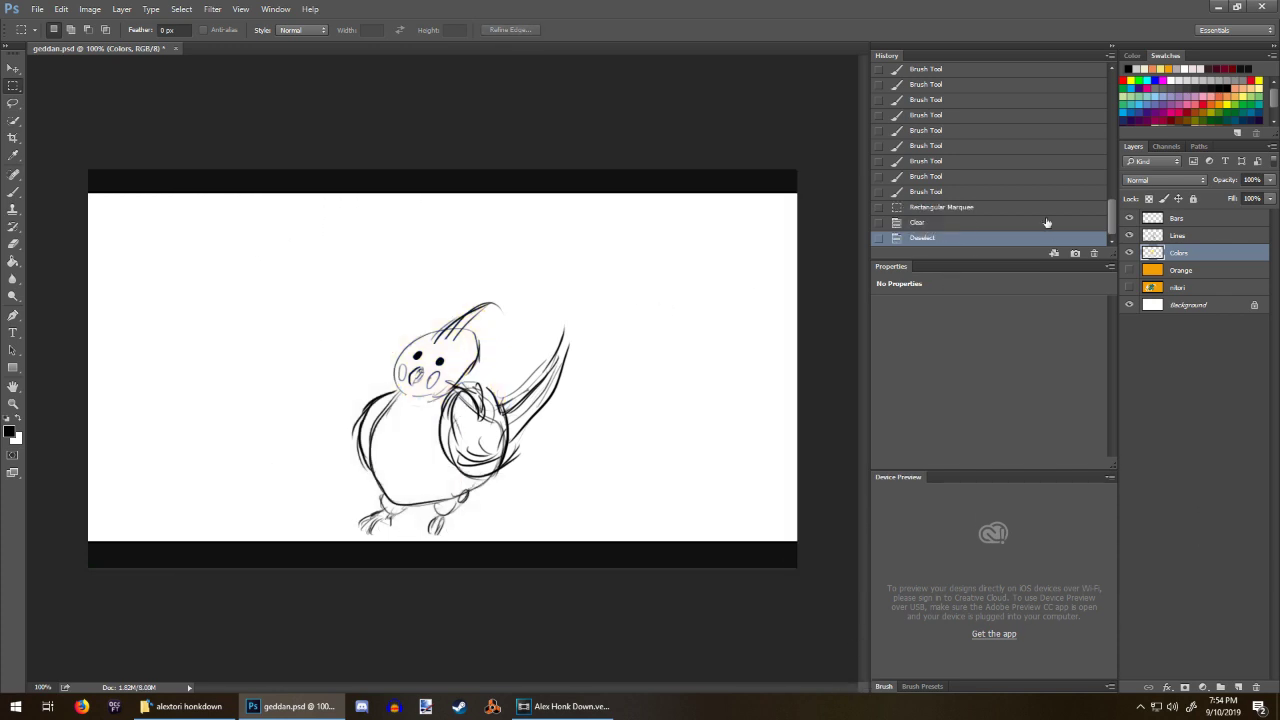
Step: Fill the cockatiel's head, body, wings and tail with light grey using the 24 px hard round brush
left_click(1142, 68)
key("b")
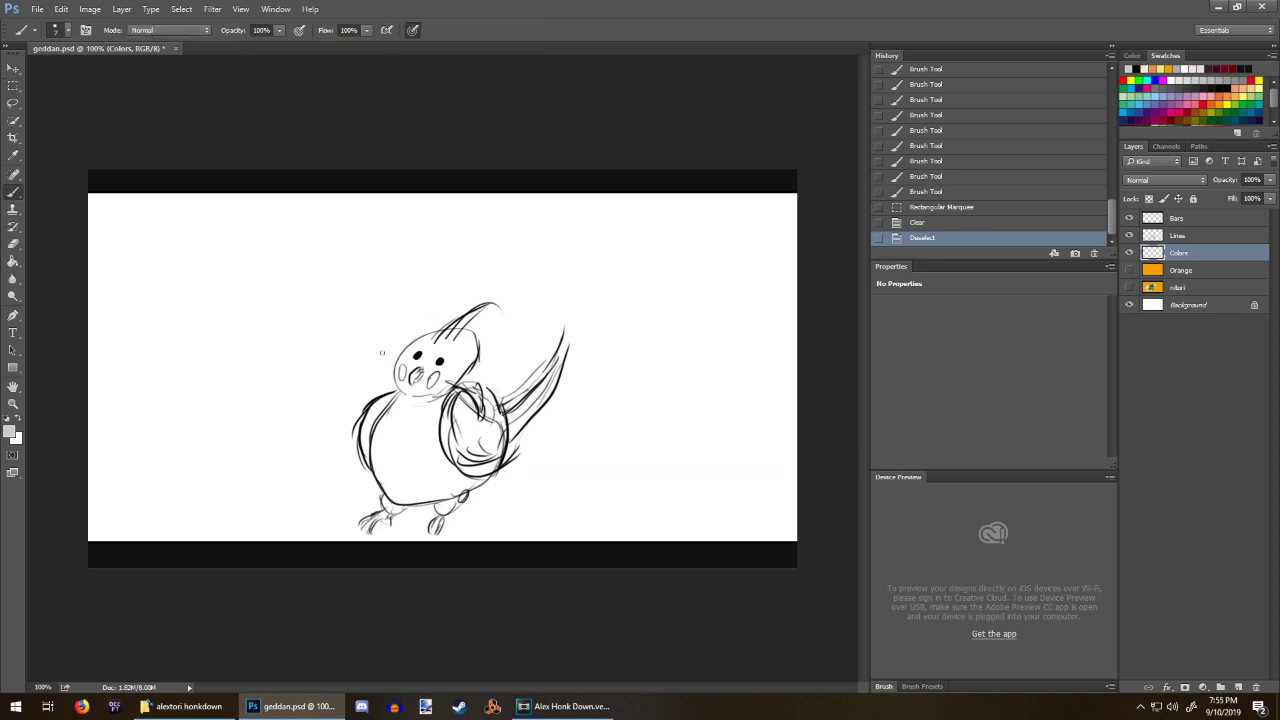
right_click(347, 354)
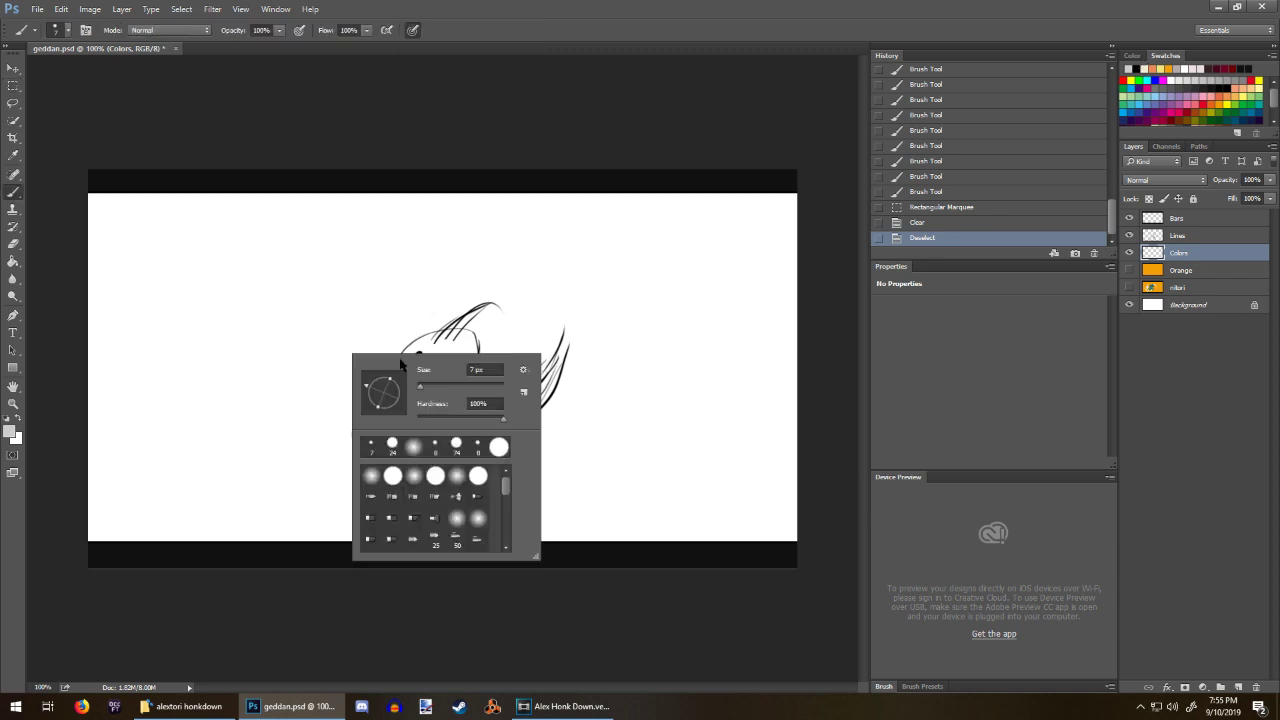
left_click(394, 446)
mouse_move(446, 338)
left_mouse_down()
mouse_move(416, 354)
mouse_move(426, 348)
mouse_move(391, 452)
mouse_move(375, 415)
mouse_move(391, 417)
mouse_move(373, 450)
mouse_move(395, 499)
mouse_move(395, 465)
mouse_move(385, 481)
mouse_move(411, 470)
mouse_move(464, 338)
mouse_move(407, 364)
mouse_move(417, 372)
mouse_move(481, 304)
mouse_move(459, 333)
left_mouse_up()
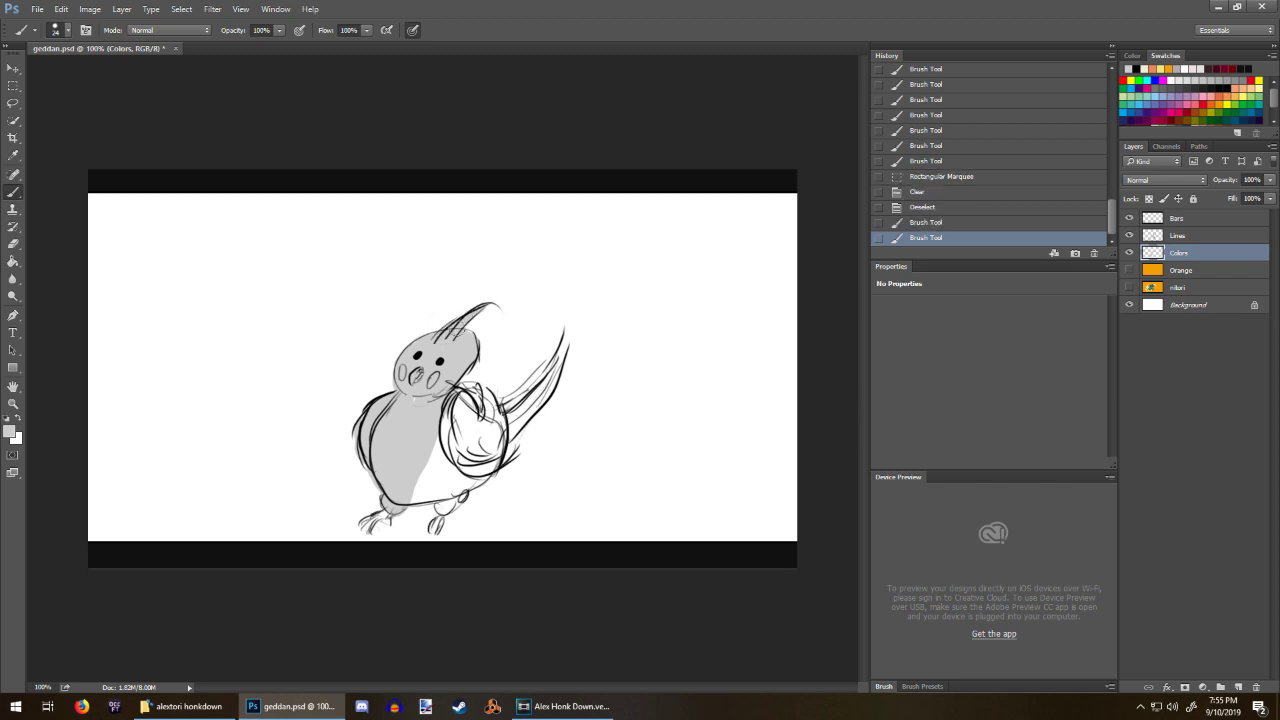
mouse_move(451, 404)
left_mouse_down()
mouse_move(466, 405)
mouse_move(468, 390)
mouse_move(494, 415)
mouse_move(447, 465)
mouse_move(453, 410)
mouse_move(407, 420)
mouse_move(418, 494)
mouse_move(480, 470)
mouse_move(550, 380)
mouse_move(490, 415)
mouse_move(550, 367)
mouse_move(500, 426)
mouse_move(541, 402)
mouse_move(520, 425)
mouse_move(558, 380)
mouse_move(495, 408)
mouse_move(507, 398)
left_mouse_up()
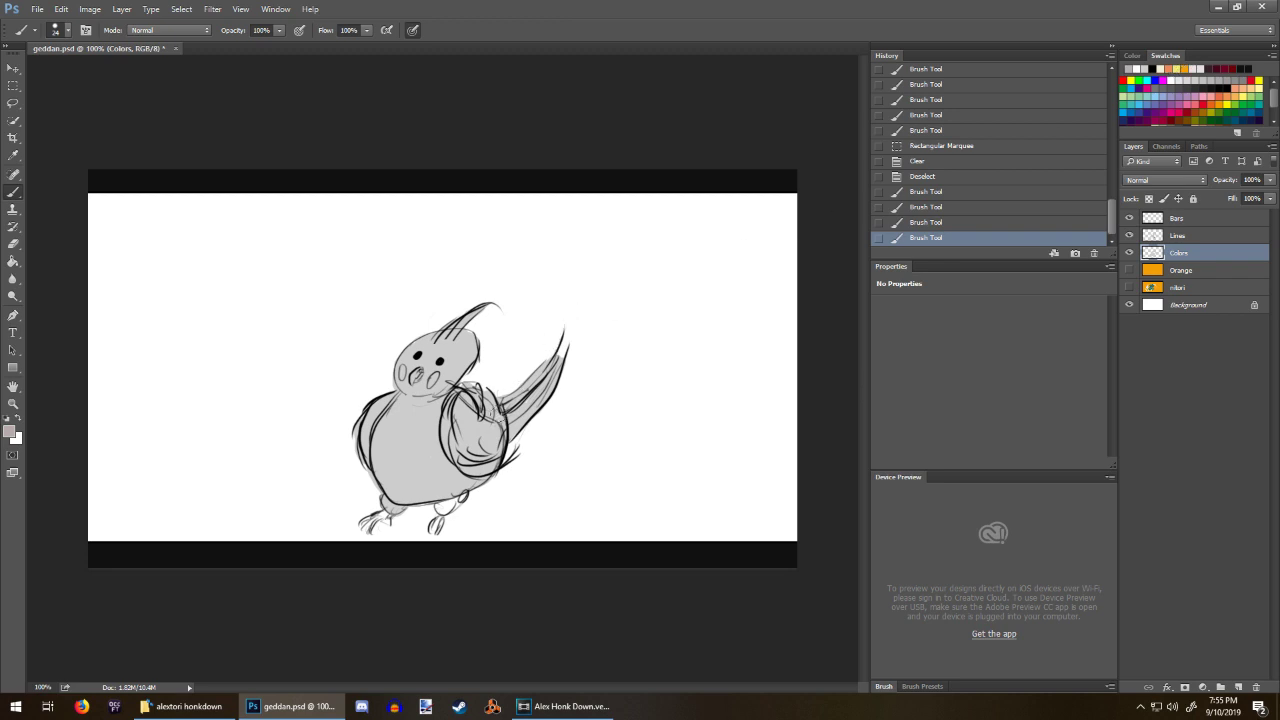
Step: Shade the tail, wing edges, chin and lower body in mauve-grey, and colour in the legs
mouse_move(502, 407)
left_mouse_down()
mouse_move(555, 359)
mouse_move(530, 402)
left_mouse_up()
mouse_move(528, 418)
left_mouse_down()
mouse_move(546, 378)
mouse_move(529, 421)
mouse_move(546, 378)
mouse_move(525, 417)
left_mouse_up()
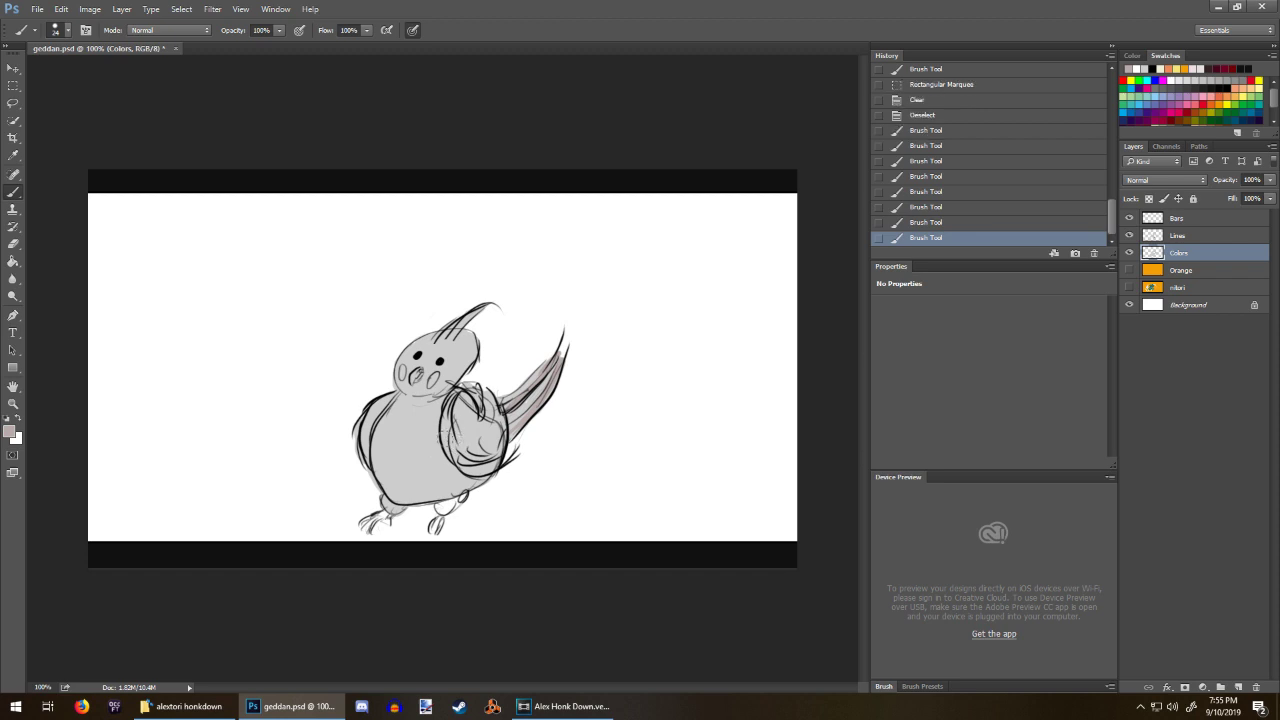
left_click_drag(443, 438, 446, 446)
mouse_move(445, 440)
left_mouse_down()
mouse_move(459, 472)
mouse_move(472, 470)
mouse_move(456, 469)
left_mouse_up()
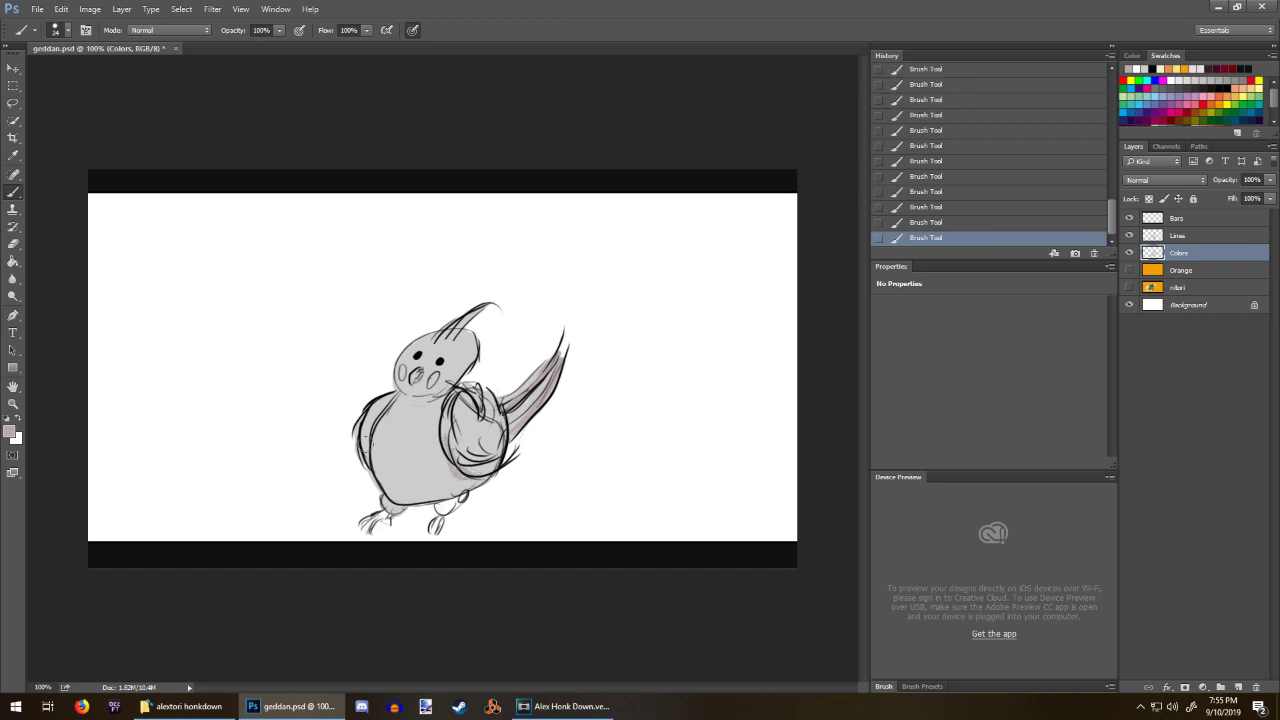
left_click_drag(363, 453, 370, 475)
left_click_drag(402, 391, 444, 383)
mouse_move(368, 464)
left_mouse_down()
mouse_move(387, 492)
mouse_move(468, 492)
mouse_move(422, 488)
mouse_move(378, 460)
mouse_move(402, 502)
mouse_move(451, 511)
mouse_move(388, 504)
mouse_move(397, 511)
left_mouse_up()
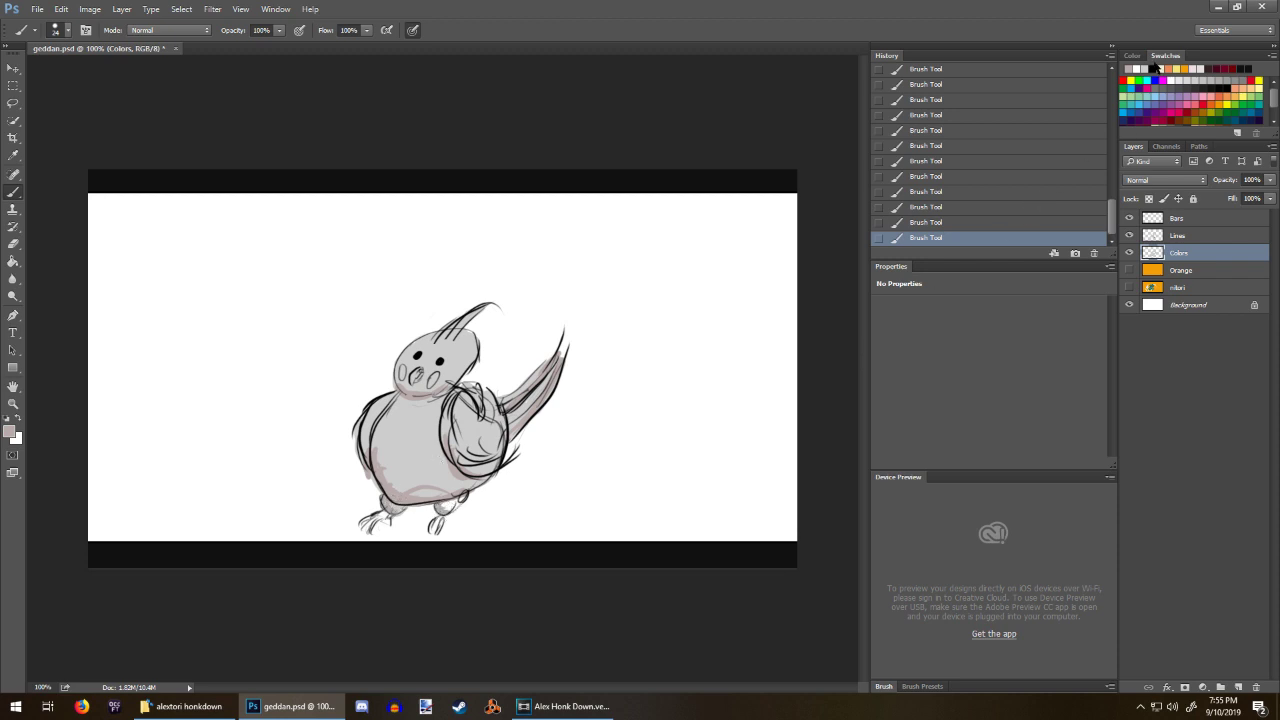
left_click(1136, 68)
left_click_drag(445, 498, 456, 503)
Step: Paint the head and crest yellow, with orange cheek patches and a light grey beak
left_click(1170, 67)
left_click_drag(403, 367, 440, 376)
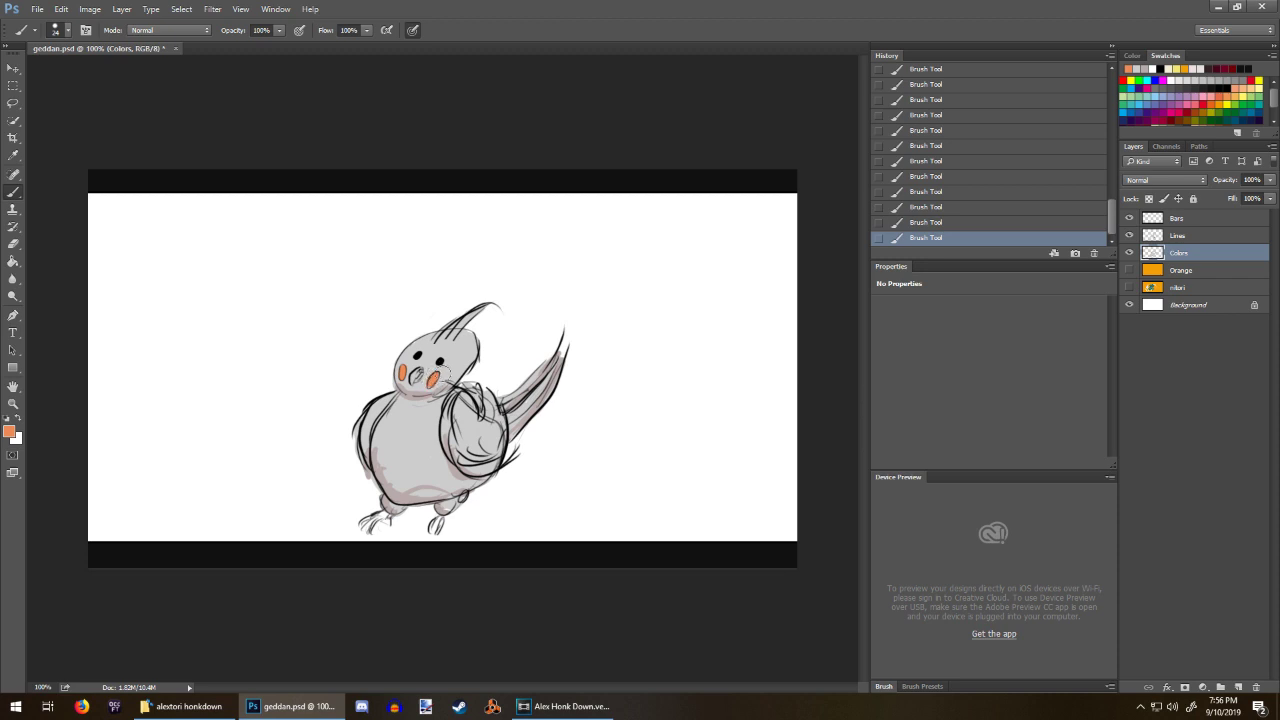
left_click(1176, 68)
mouse_move(442, 344)
left_mouse_down()
mouse_move(486, 304)
mouse_move(410, 356)
mouse_move(460, 325)
mouse_move(471, 354)
mouse_move(438, 395)
mouse_move(404, 389)
mouse_move(398, 374)
mouse_move(409, 353)
mouse_move(408, 374)
mouse_move(438, 368)
mouse_move(422, 389)
mouse_move(457, 375)
mouse_move(444, 382)
left_mouse_up()
left_click(1143, 70)
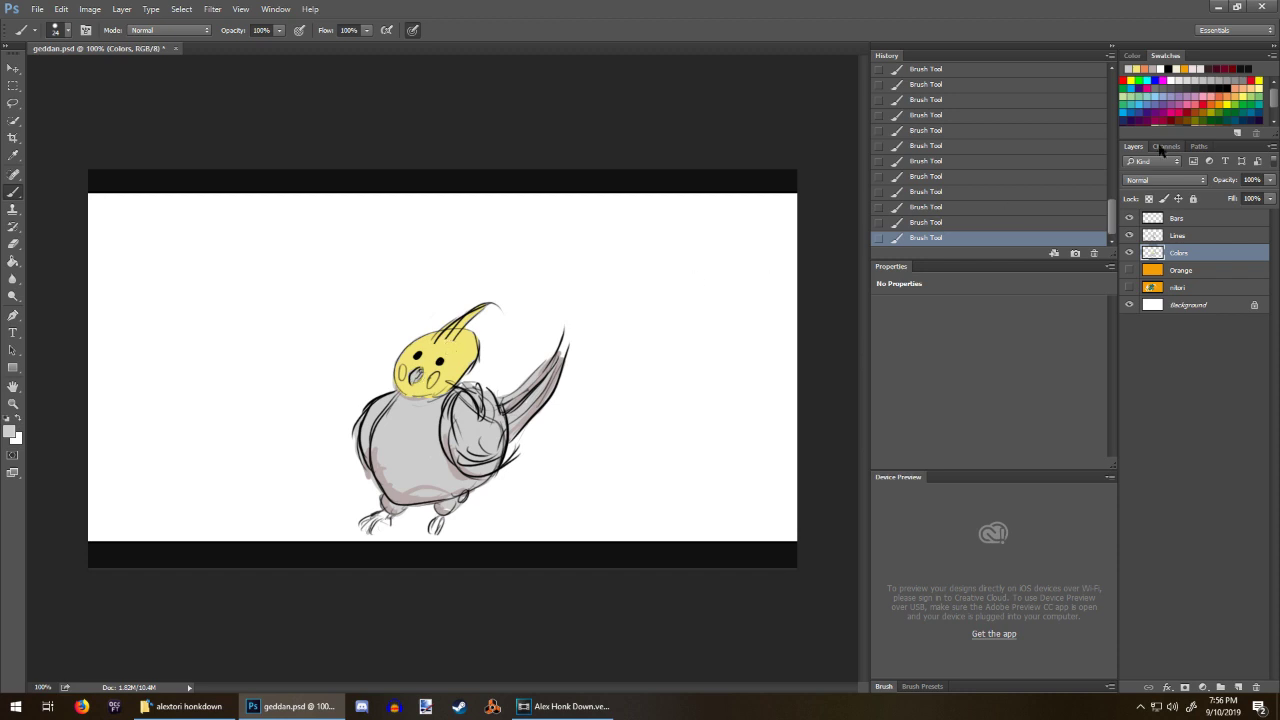
left_click(1135, 76)
left_click_drag(401, 365, 438, 386)
Step: Add cream highlights to both wings and the tail, and small curved cream feather marks across the chest
left_click(1167, 69)
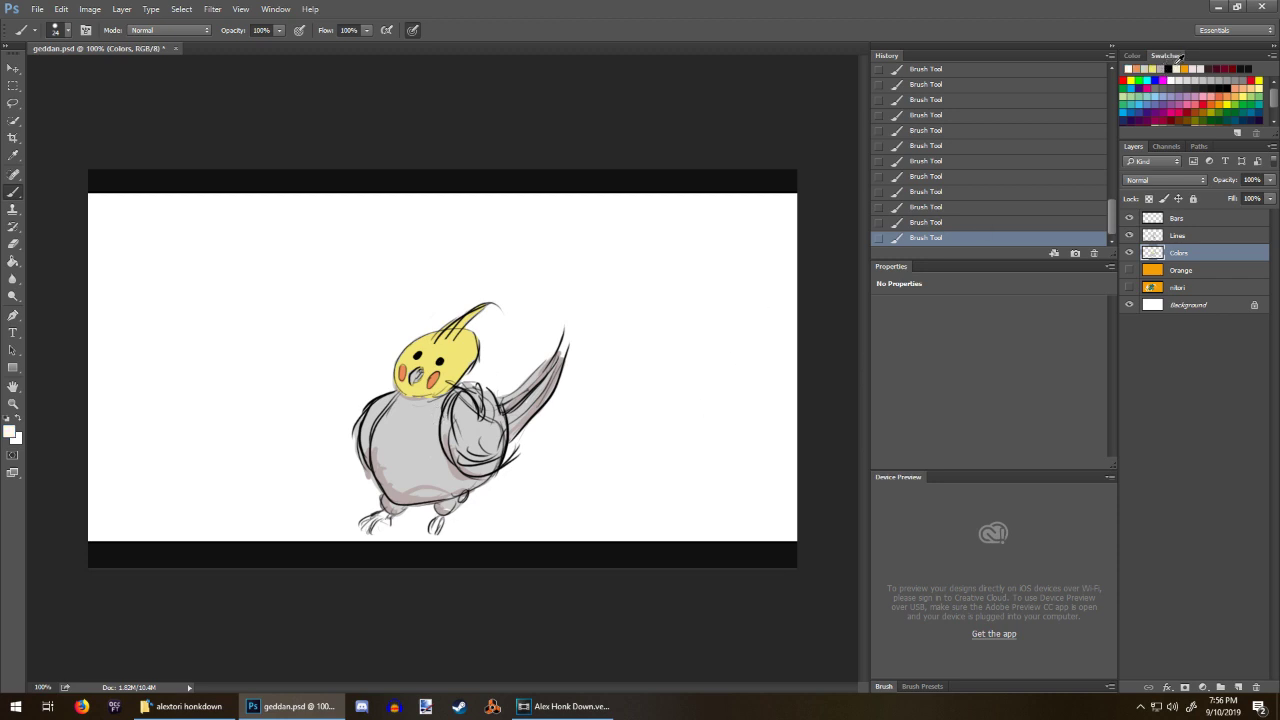
left_click(1176, 69)
left_click_drag(460, 432, 494, 468)
left_click_drag(362, 434, 363, 469)
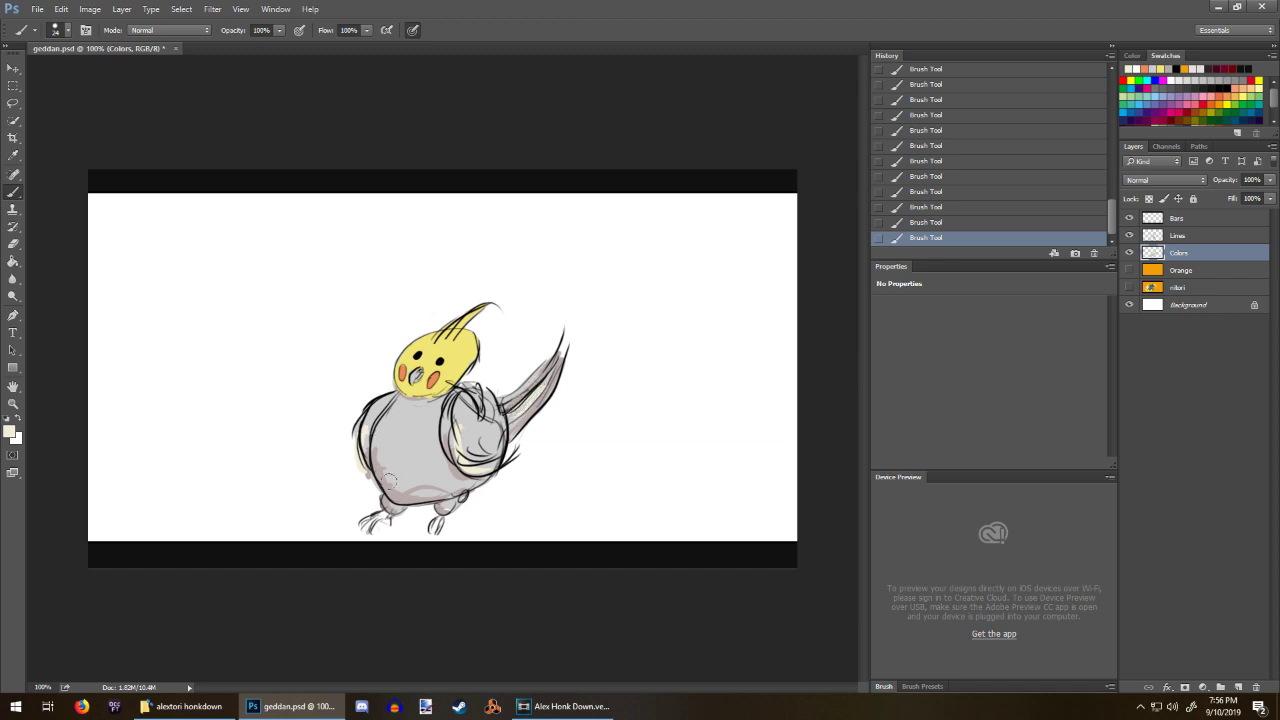
left_click_drag(387, 459, 420, 464)
Step: Paint the clawed feet cream and show the Orange background layer
left_click(1196, 67)
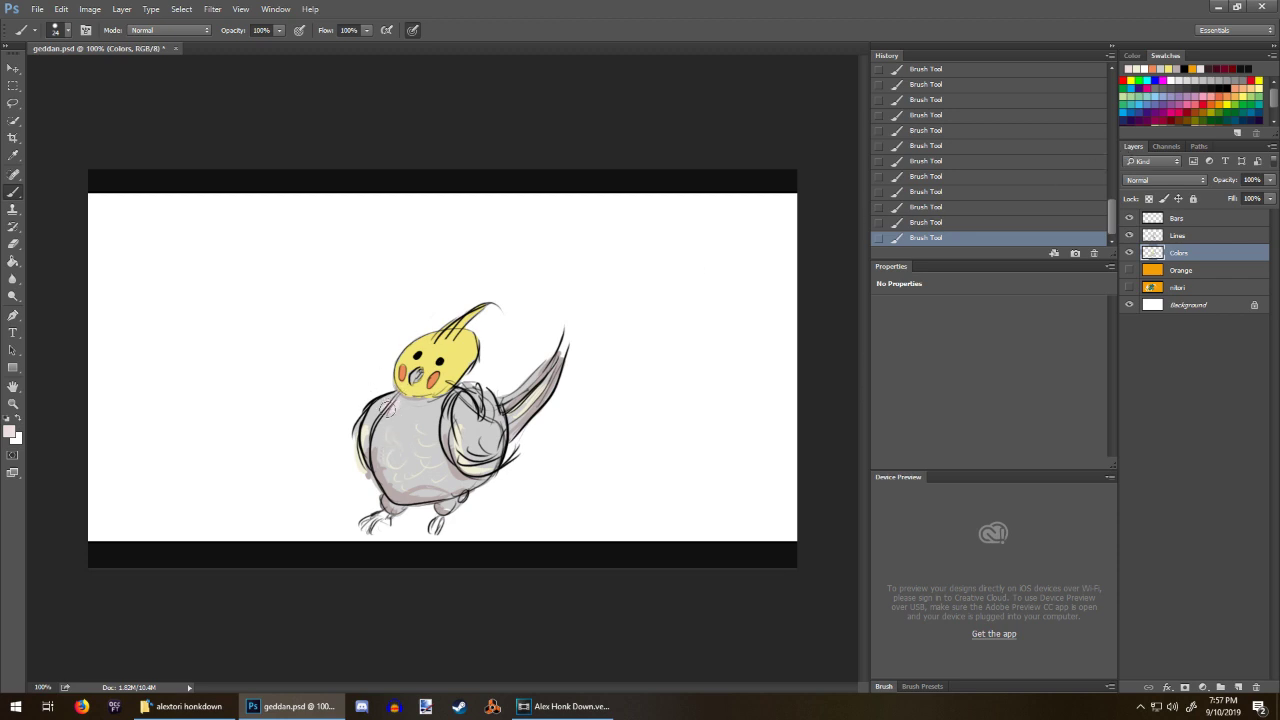
left_click(1141, 66)
left_click_drag(371, 527, 388, 519)
left_click(1130, 270)
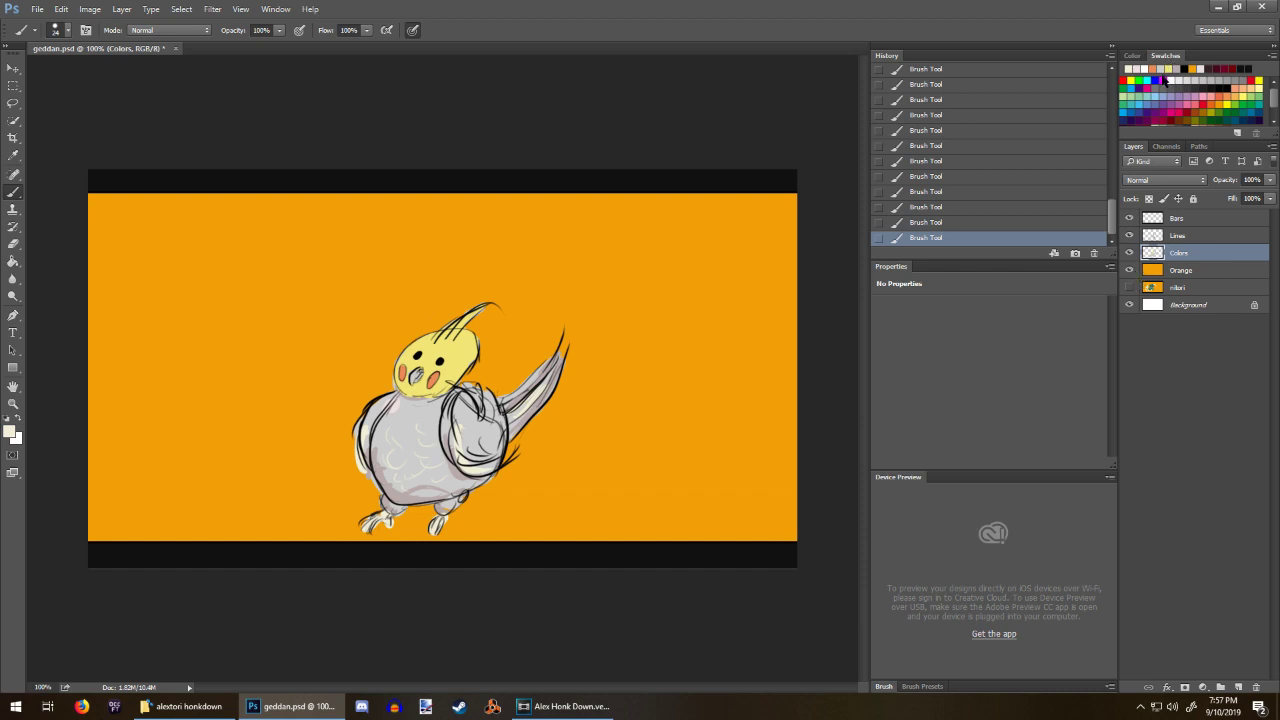
Step: Brush faint light grey motion streaks off the tail tip and along the outer sides of both wings
left_click(1161, 67)
right_click(692, 373)
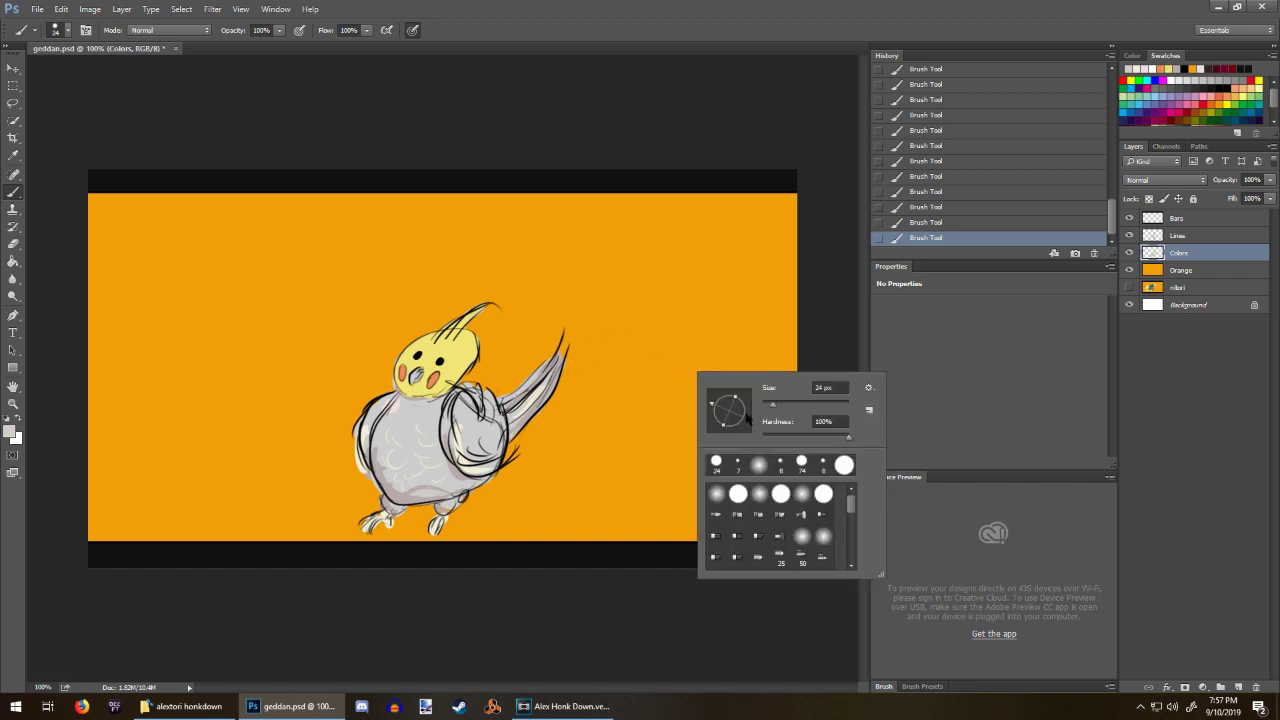
left_click(758, 464)
left_click(828, 342)
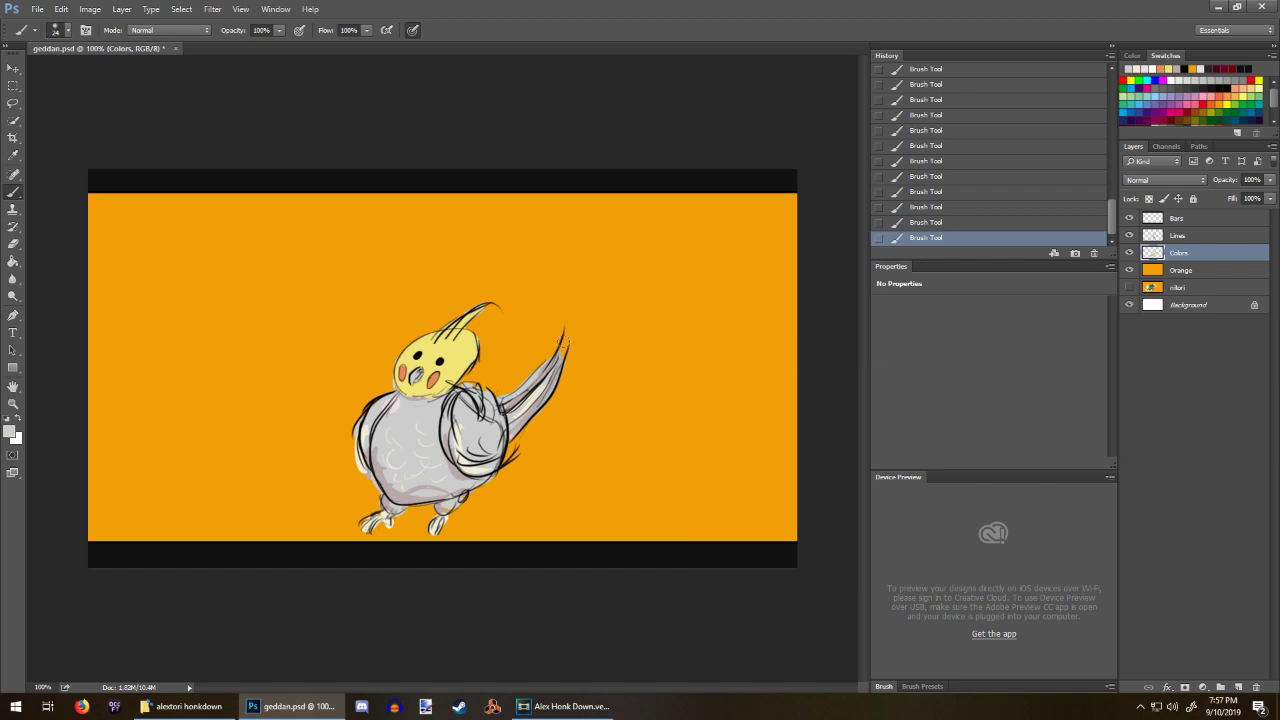
left_click_drag(560, 348, 568, 308)
left_click_drag(518, 460, 552, 438)
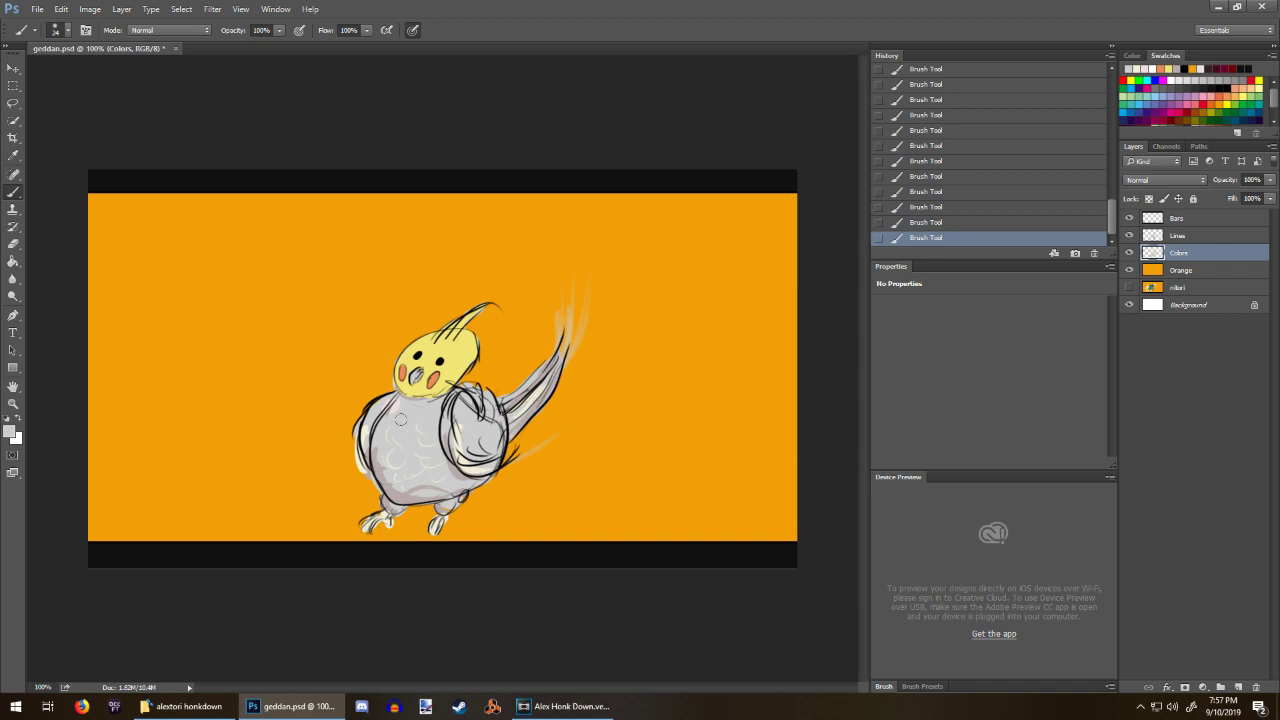
left_click_drag(336, 490, 332, 420)
left_click_drag(492, 505, 521, 481)
mouse_move(371, 382)
left_mouse_down()
mouse_move(349, 433)
mouse_move(356, 469)
left_mouse_up()
Step: Brush curved yellow motion streaks sweeping down from the left side of the head
left_click(1170, 67)
mouse_move(393, 343)
left_mouse_down()
mouse_move(322, 412)
mouse_move(317, 442)
mouse_move(329, 442)
left_mouse_up()
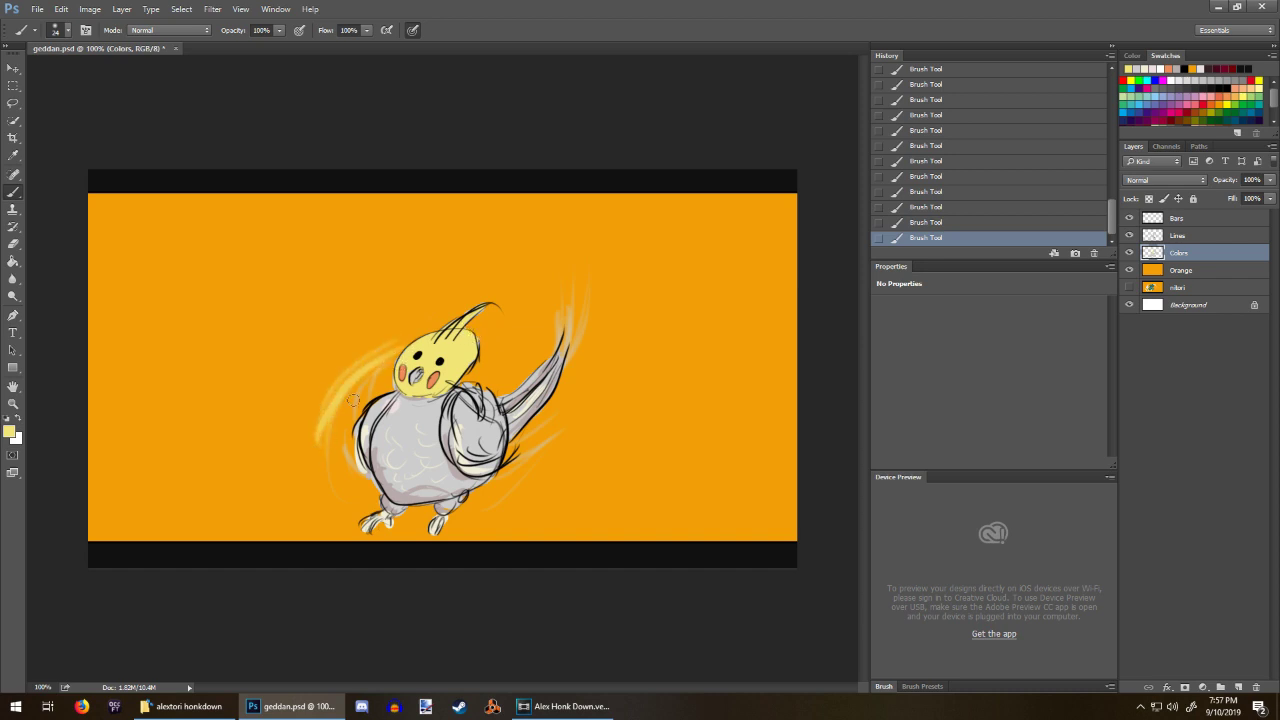
left_click_drag(387, 375, 346, 429)
Step: Save the finished frame as a PNG named 021 in the alextori honkdown folder, keeping the default PNG options
left_click(37, 9)
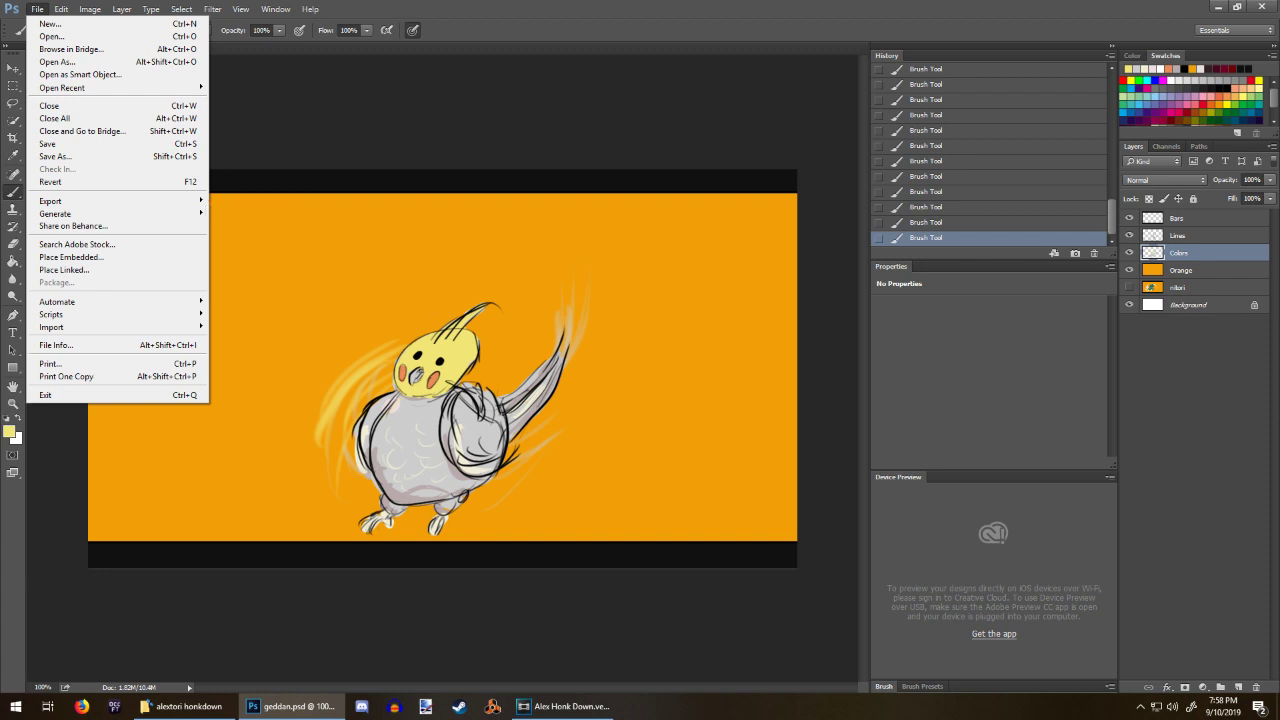
key("Escape")
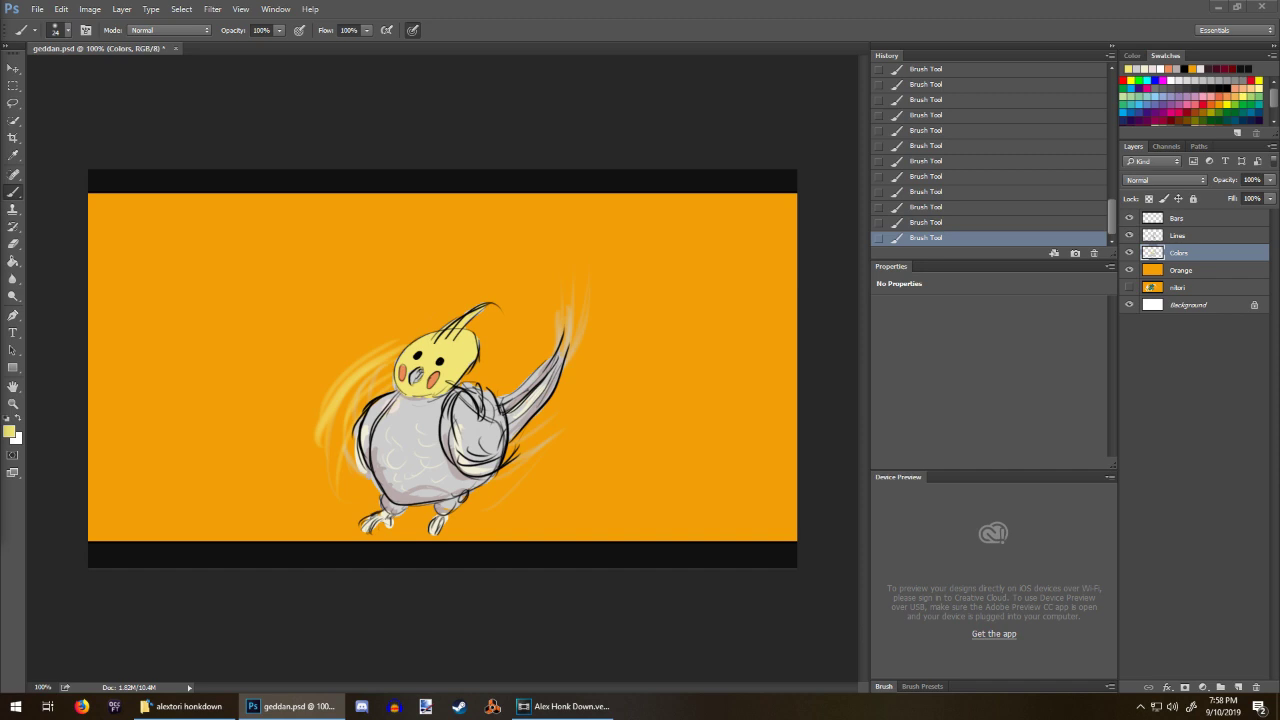
left_click(36, 9)
left_click(40, 157)
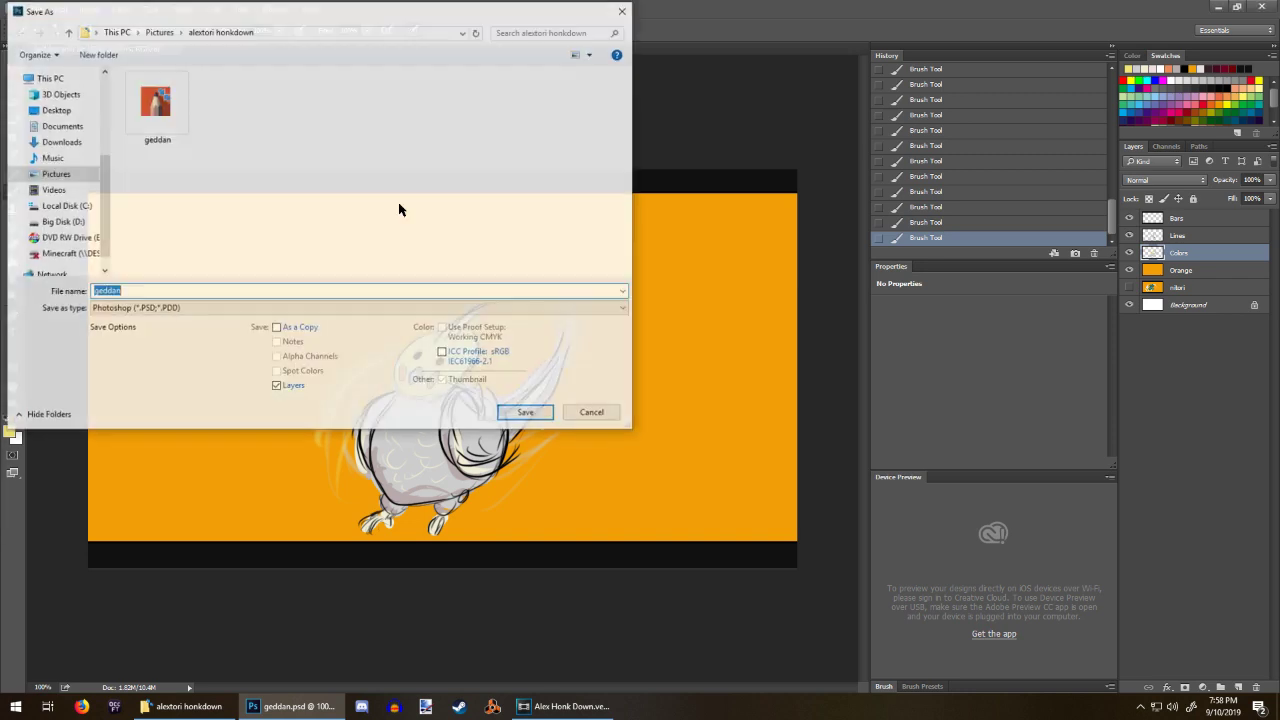
left_click(157, 308)
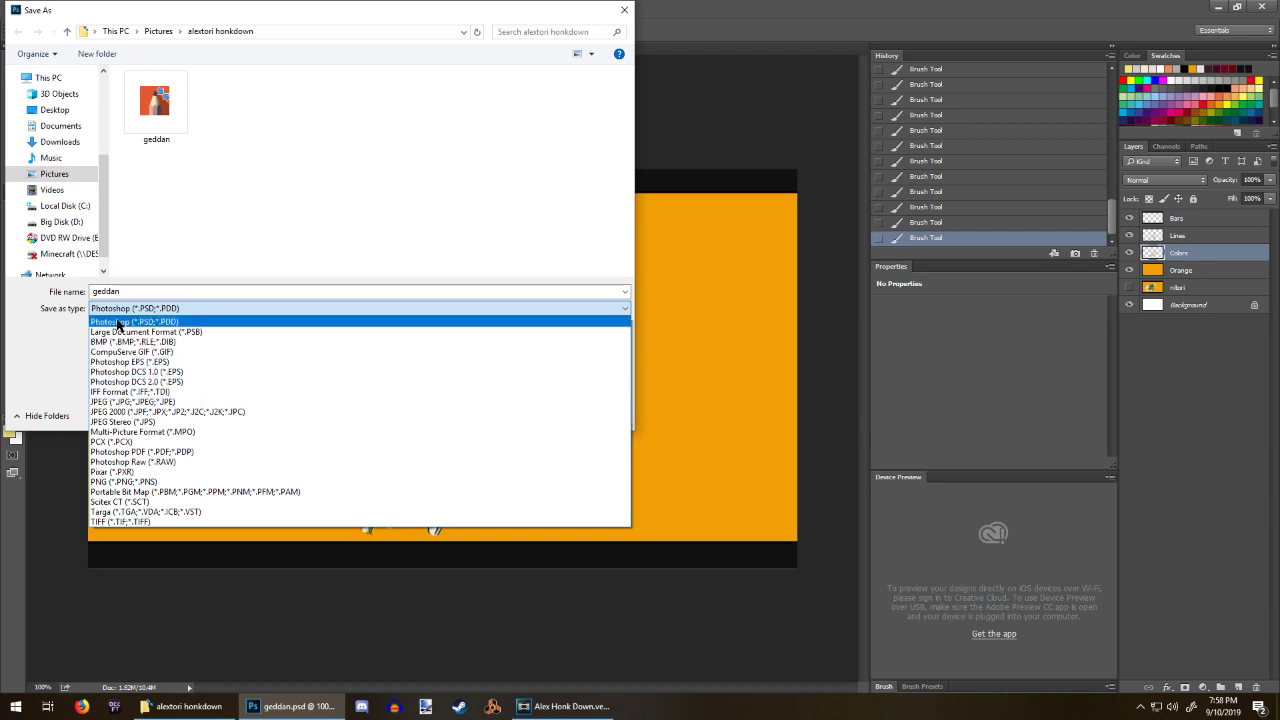
left_click(125, 482)
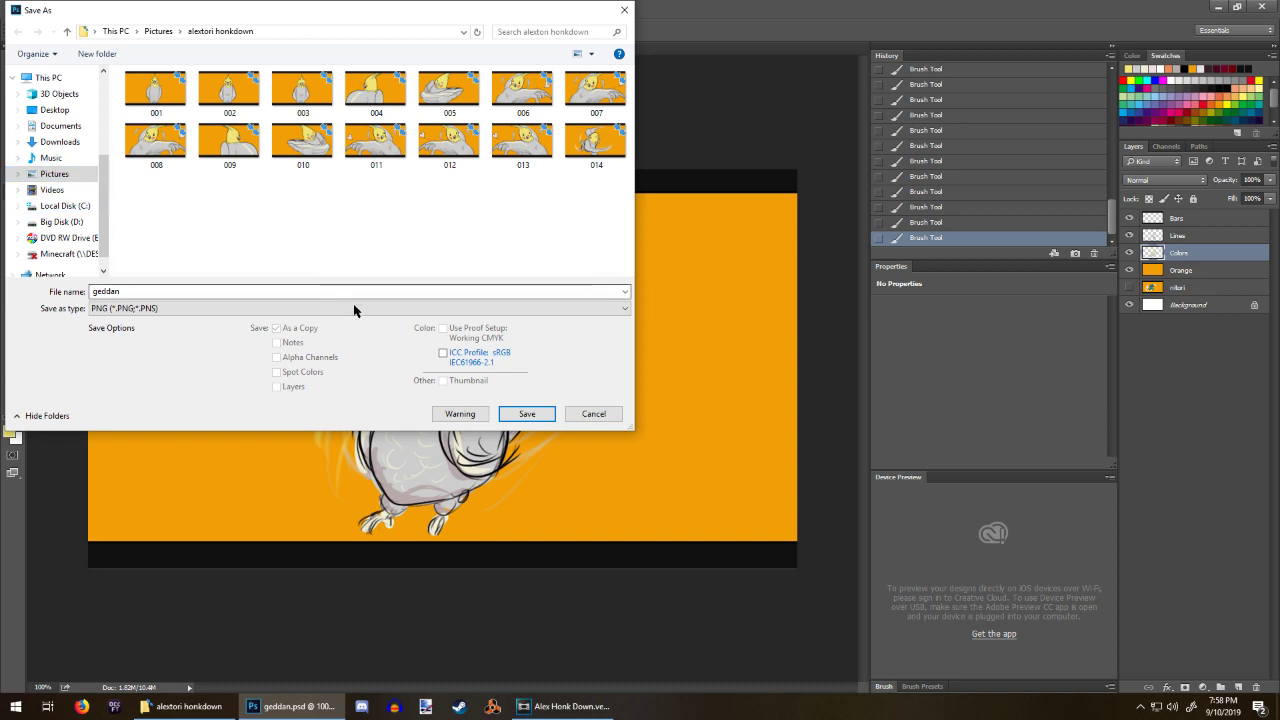
left_click(380, 293)
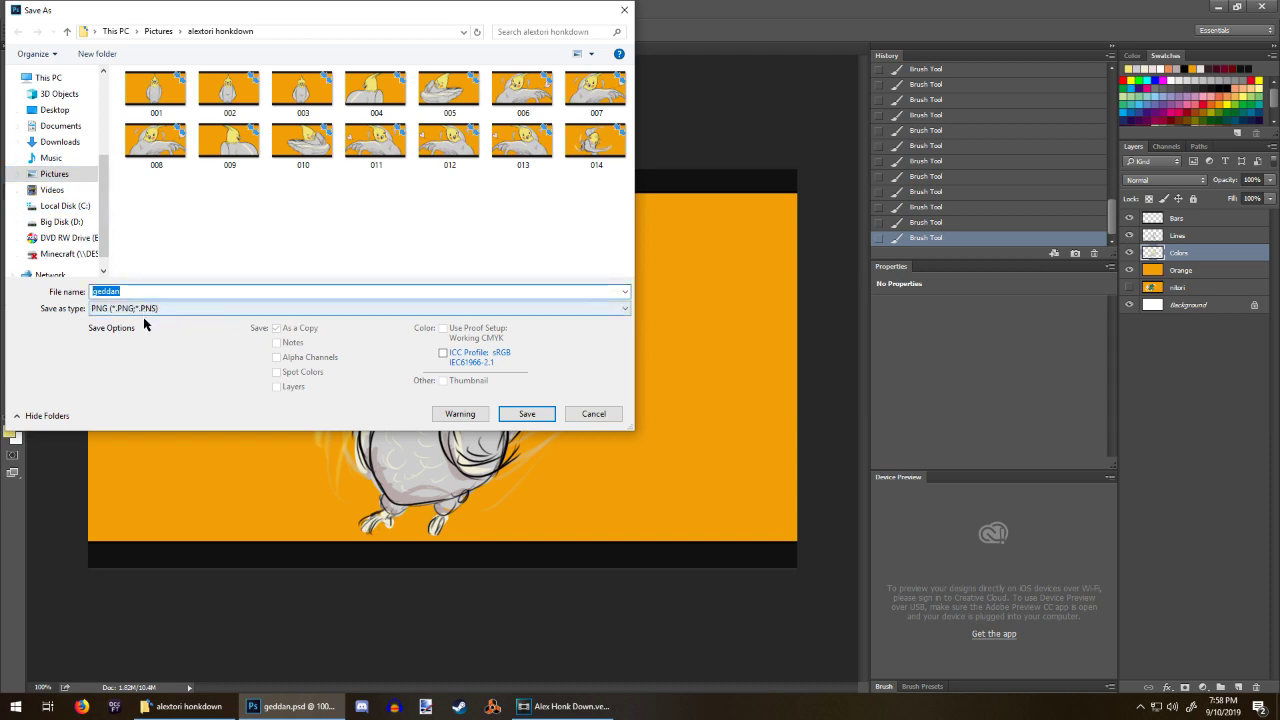
type("021")
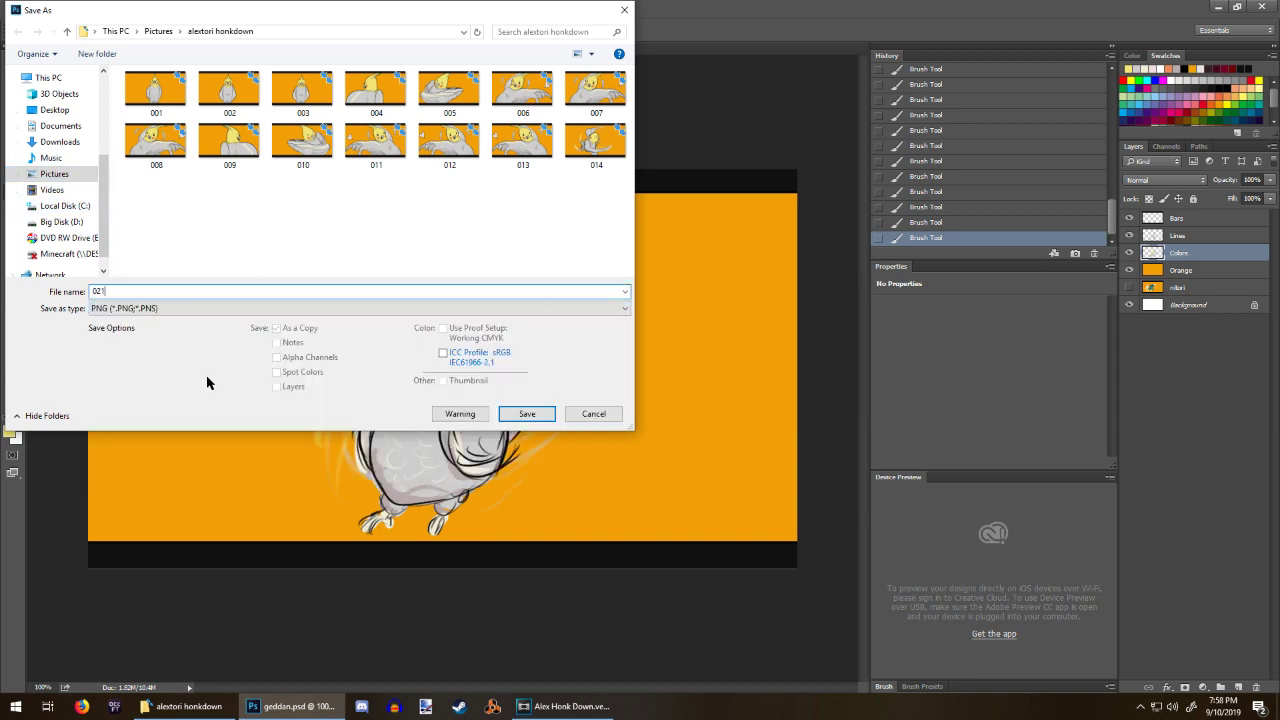
left_click(540, 416)
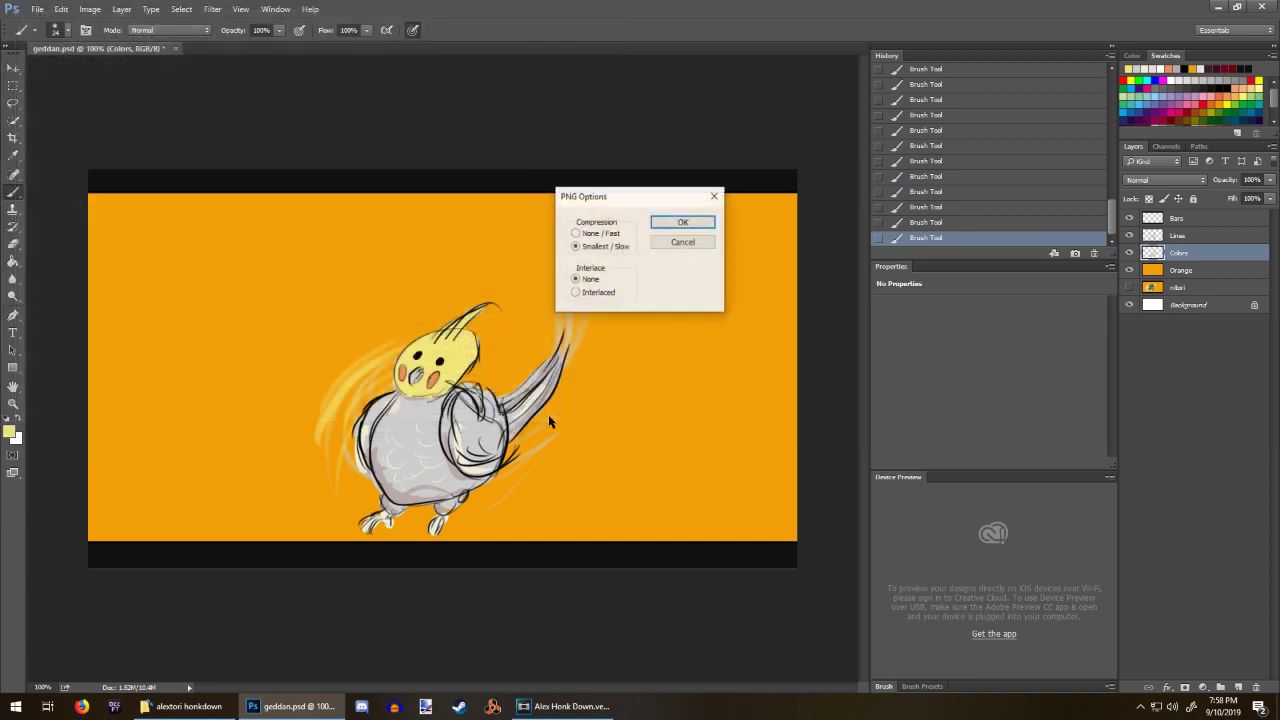
left_click(697, 221)
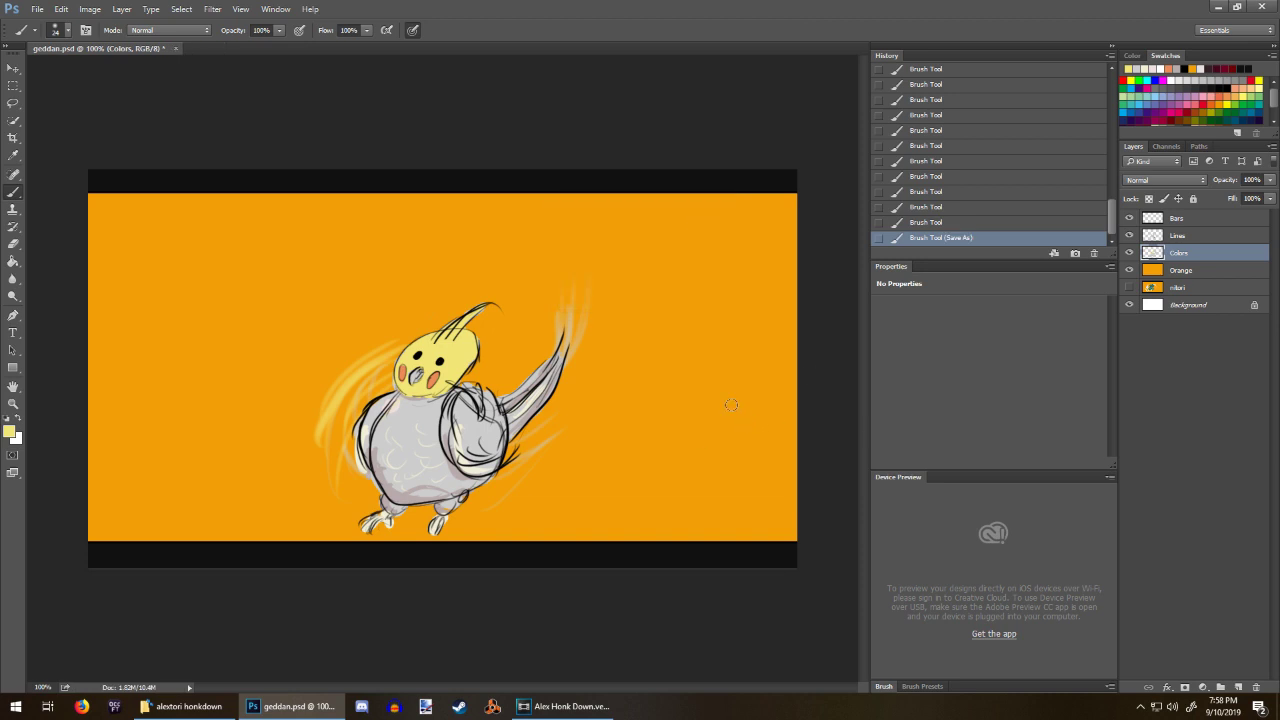
Step: Erase all the cockatiel's colours and motion streaks from the Colors layer, then return to the Brush tool
key("e")
key("alt+e")
left_click(616, 326)
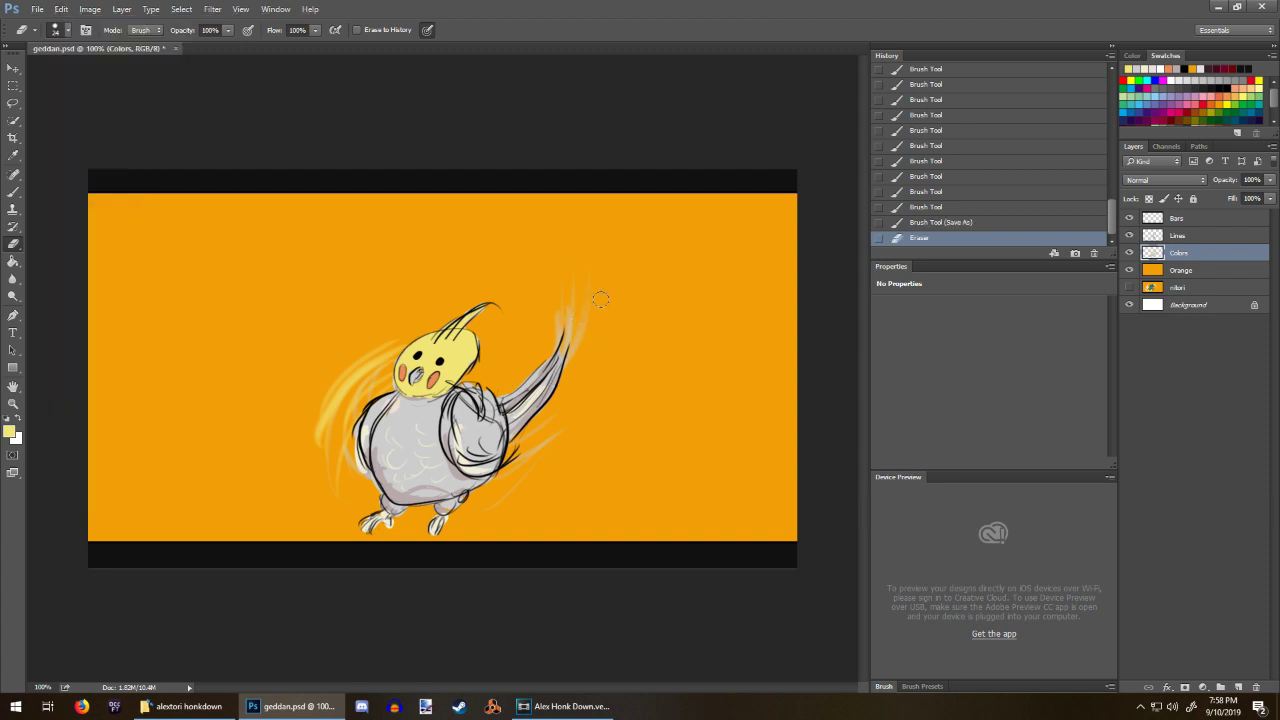
mouse_move(601, 299)
left_mouse_down()
mouse_move(479, 322)
mouse_move(280, 410)
mouse_move(289, 453)
mouse_move(432, 438)
mouse_move(506, 340)
mouse_move(390, 387)
left_mouse_up()
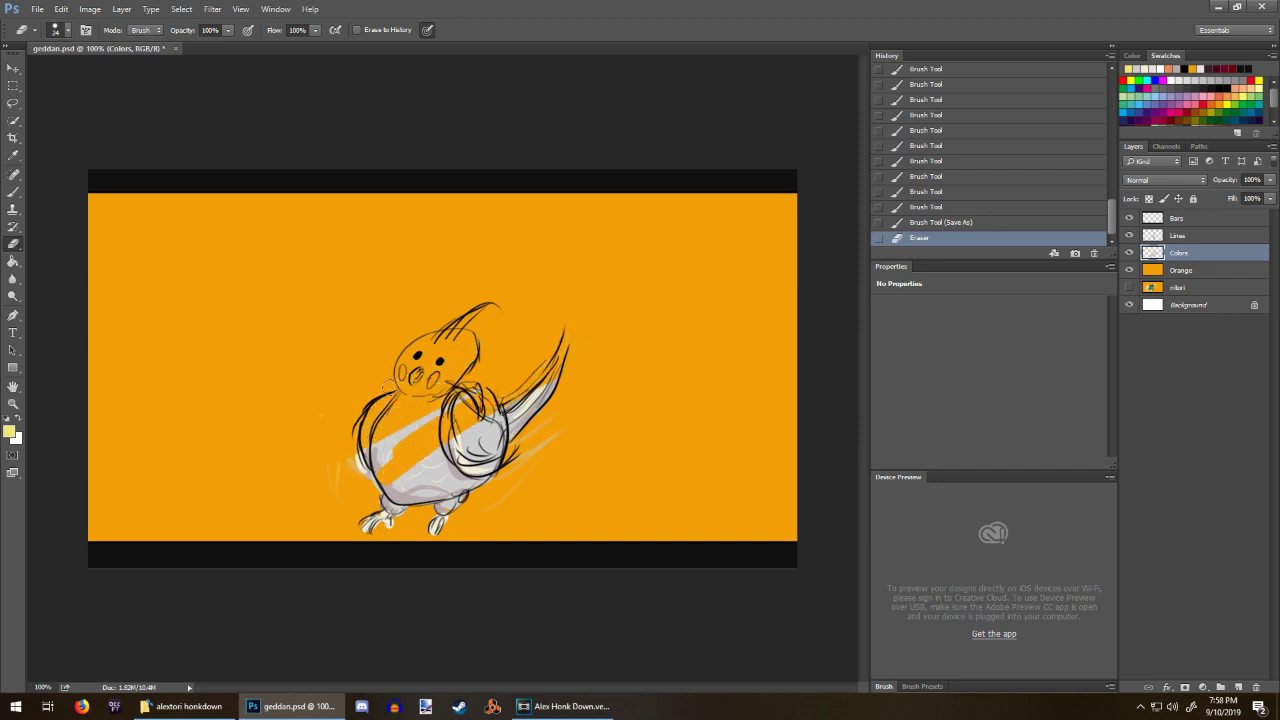
left_click_drag(281, 492, 287, 527)
mouse_move(352, 470)
left_mouse_down()
mouse_move(488, 444)
mouse_move(591, 405)
mouse_move(566, 427)
left_mouse_up()
left_click_drag(550, 345, 497, 481)
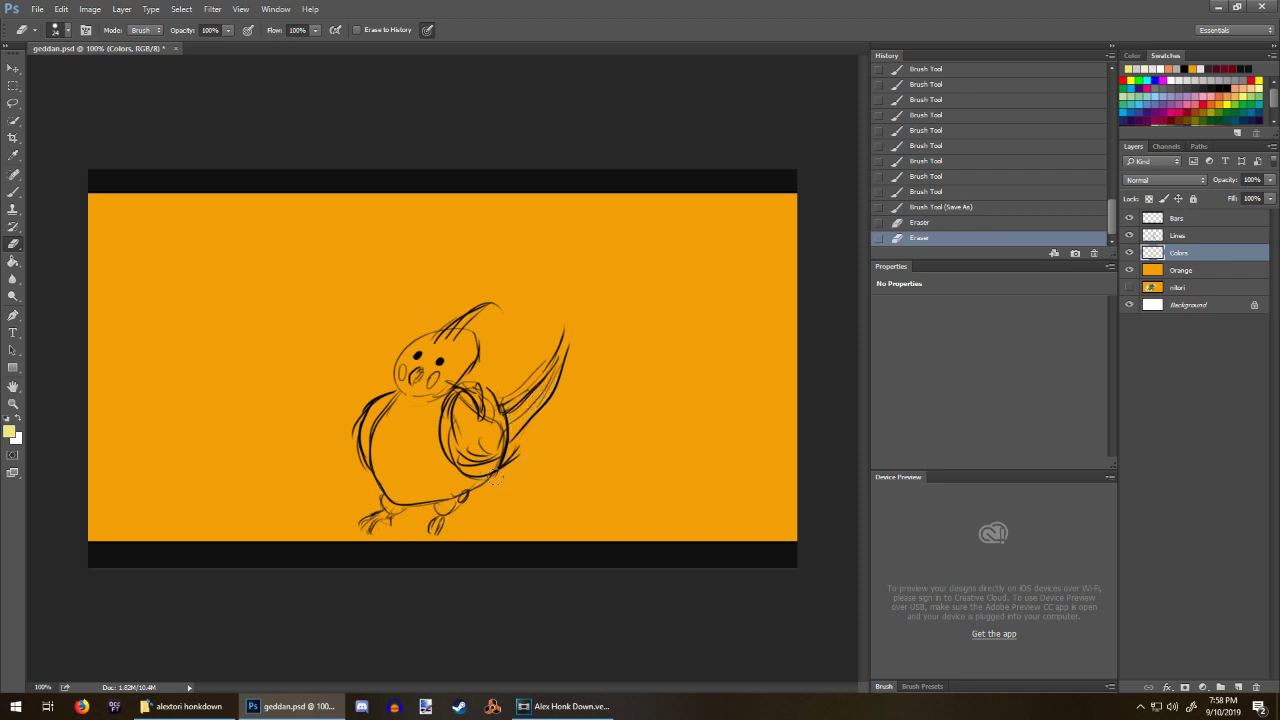
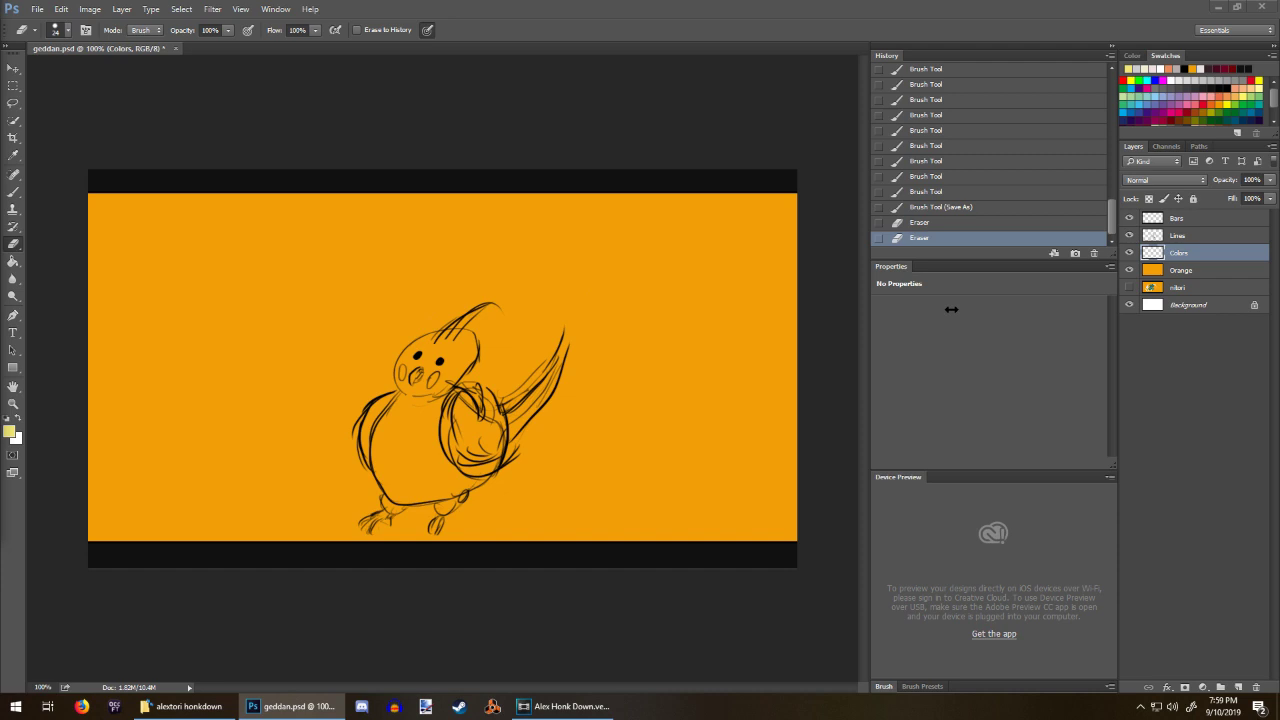
key("b")
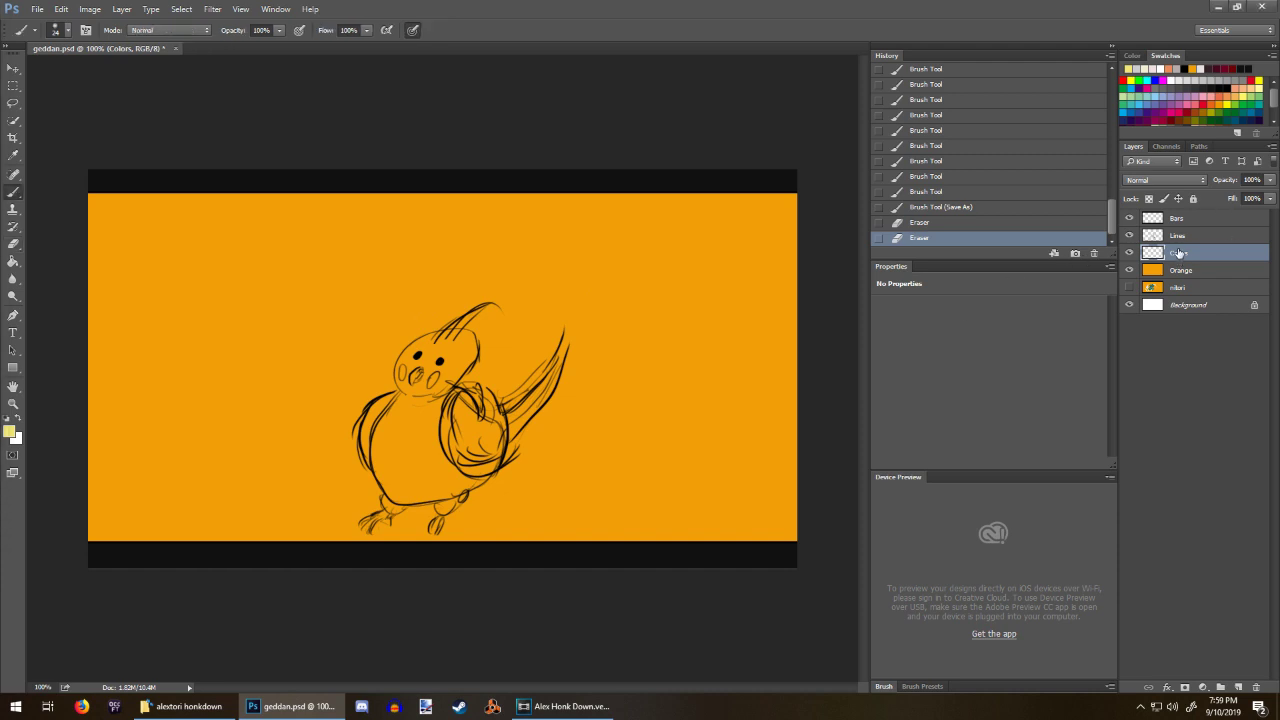
Step: Erase the entire cockatiel line drawing from the Lines layer
left_click(1182, 237)
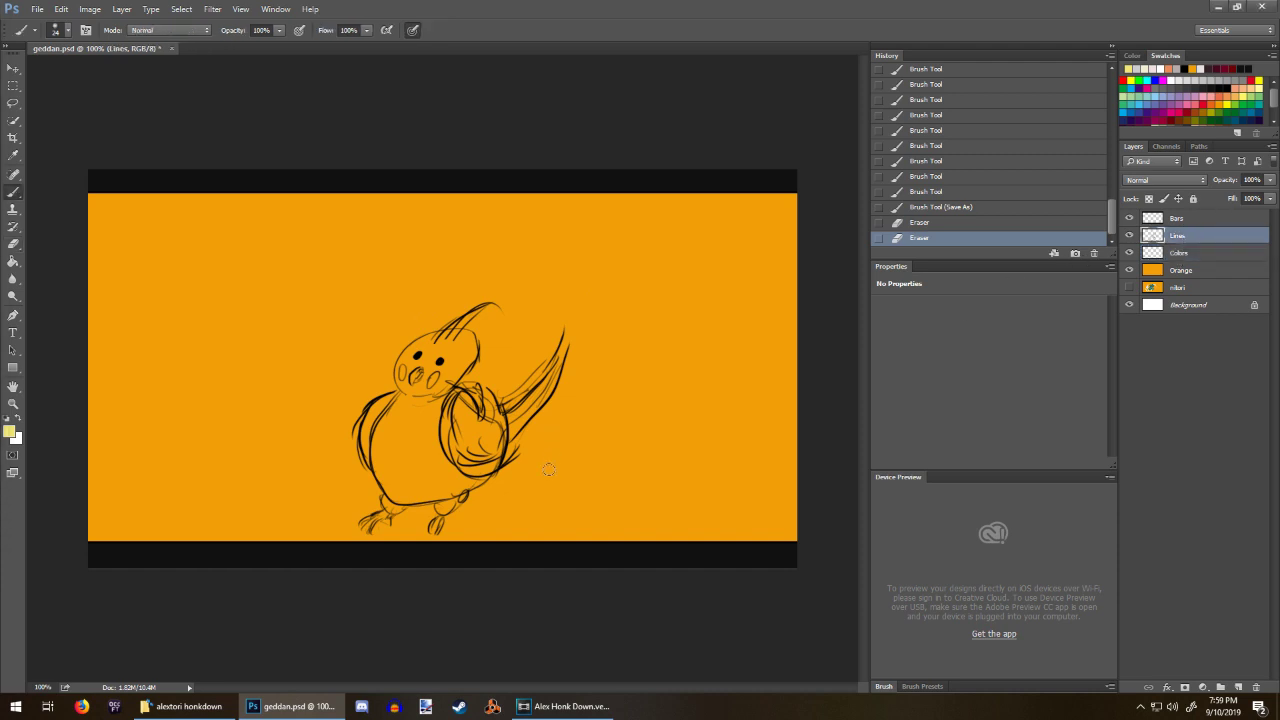
key("e")
mouse_move(430, 412)
left_mouse_down()
mouse_move(396, 424)
mouse_move(521, 300)
mouse_move(355, 402)
mouse_move(443, 321)
mouse_move(569, 296)
mouse_move(554, 317)
mouse_move(613, 326)
mouse_move(397, 547)
mouse_move(466, 512)
mouse_move(477, 491)
mouse_move(364, 534)
mouse_move(349, 490)
mouse_move(440, 372)
mouse_move(360, 455)
left_mouse_up()
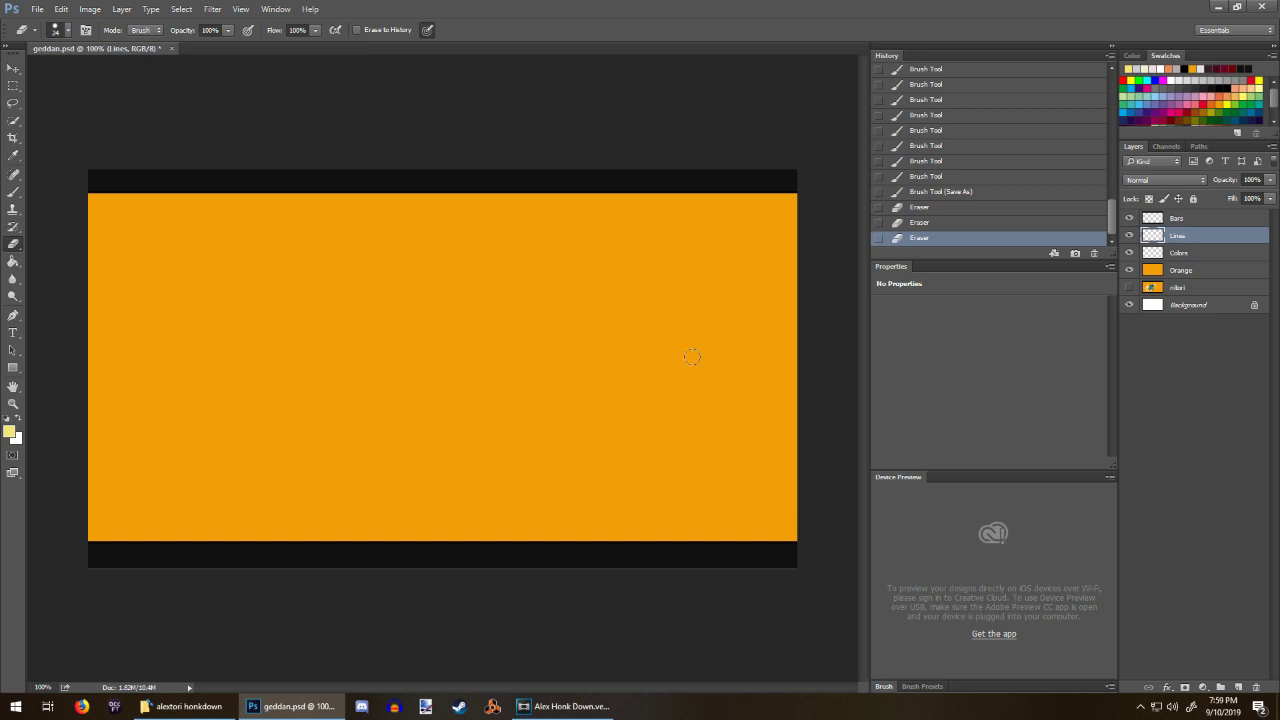
Step: Set the Eraser to the 7 px hard round preset and make black the foreground colour
right_click(500, 424)
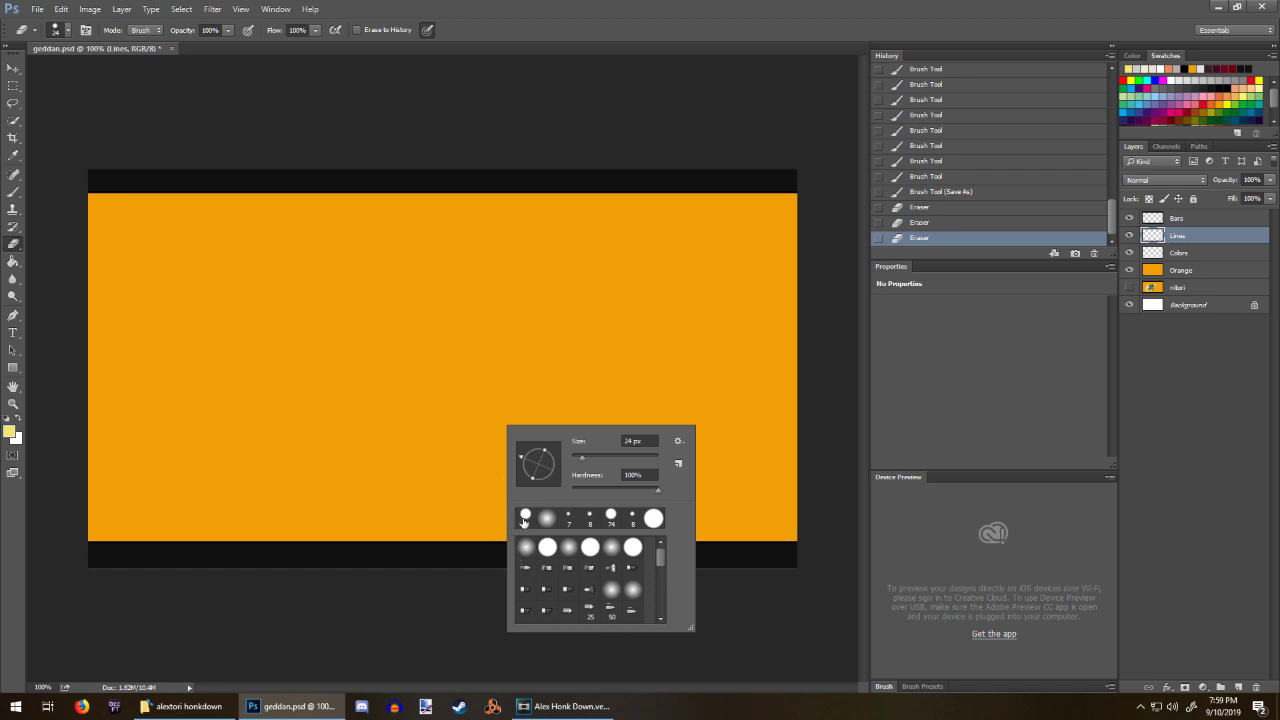
left_click(568, 517)
left_click(760, 446)
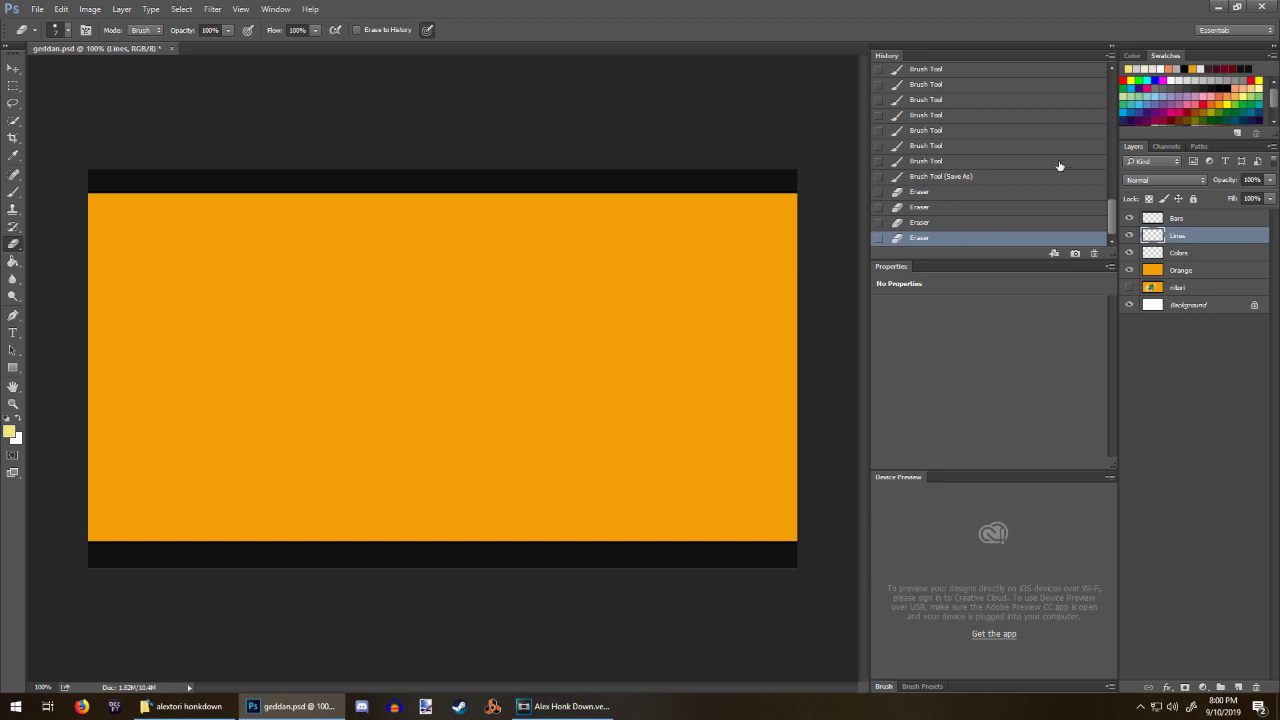
left_click(1185, 67)
right_click(656, 381)
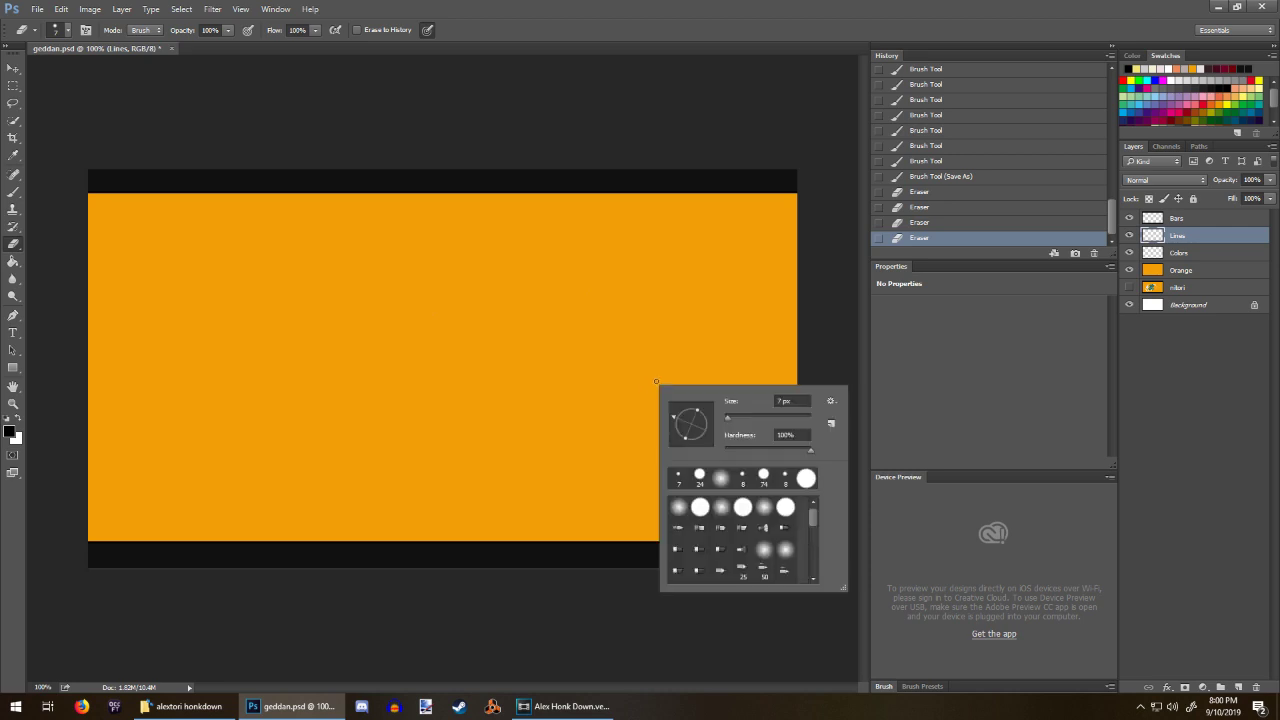
left_click(779, 311)
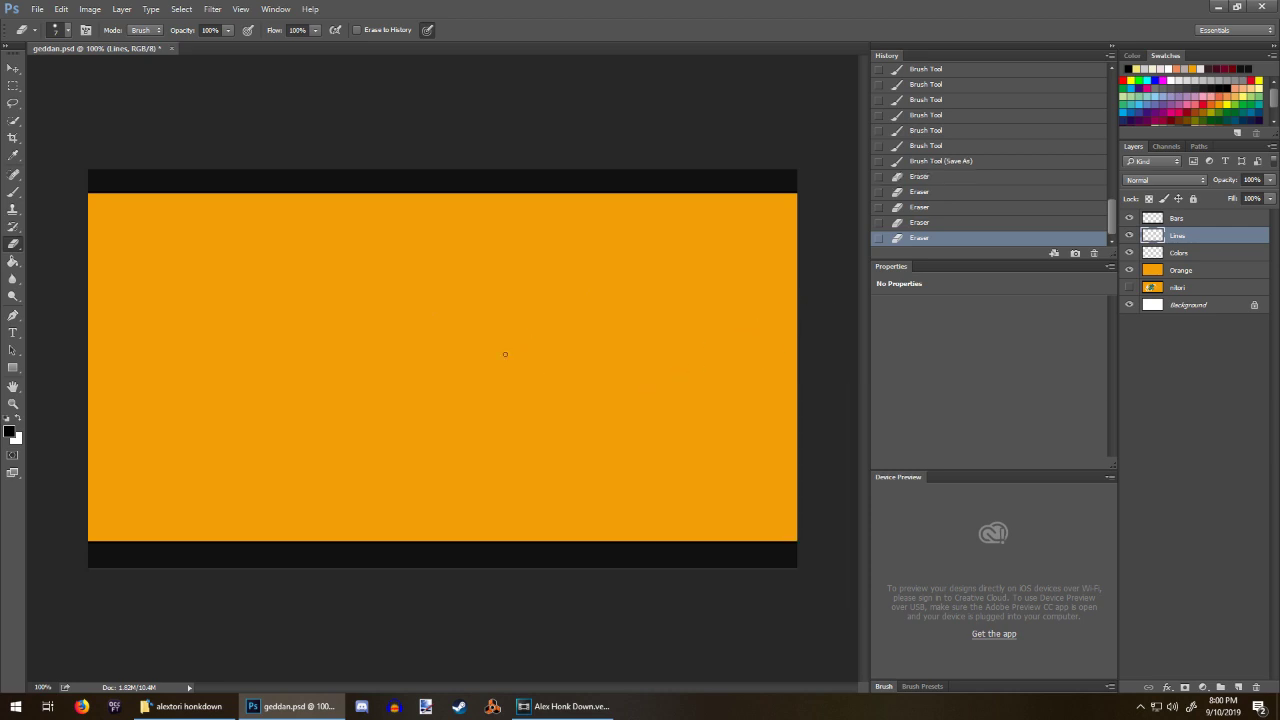
Step: Show the nitori reference in place of the Orange layer and reduce the nitori layer's opacity to 15%
left_click(1129, 288)
left_click(1129, 270)
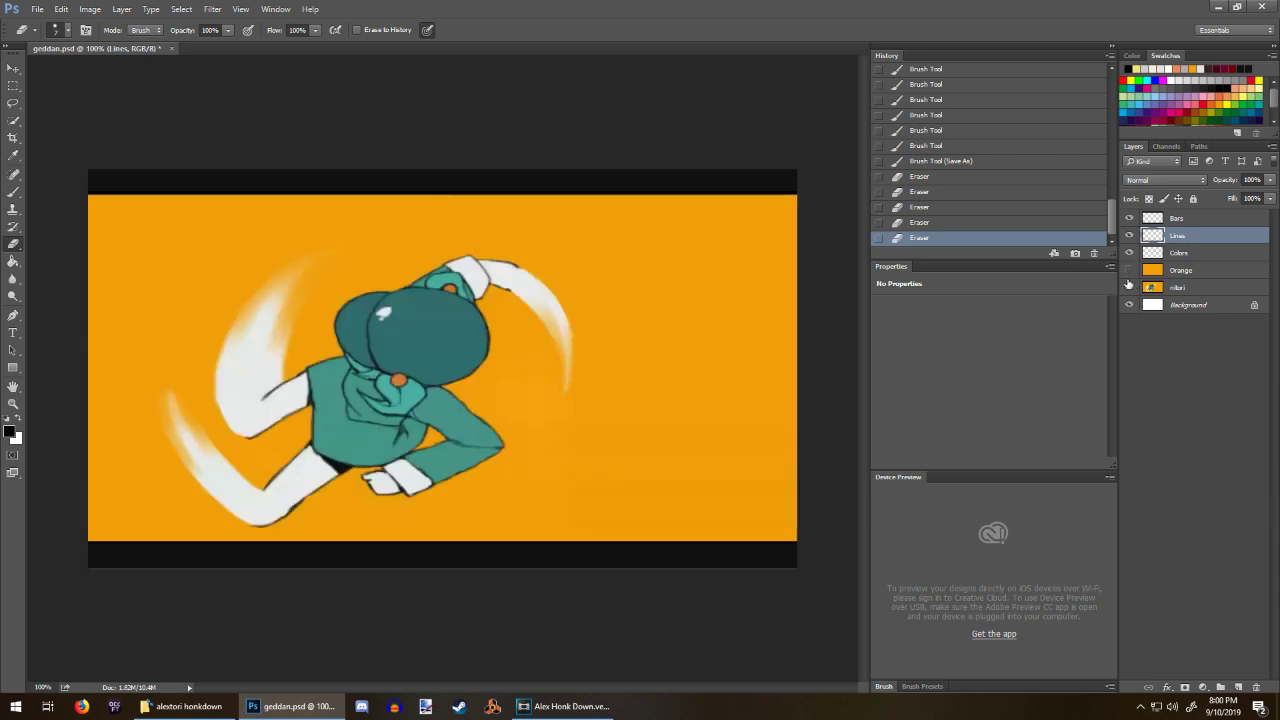
right_click(1163, 286)
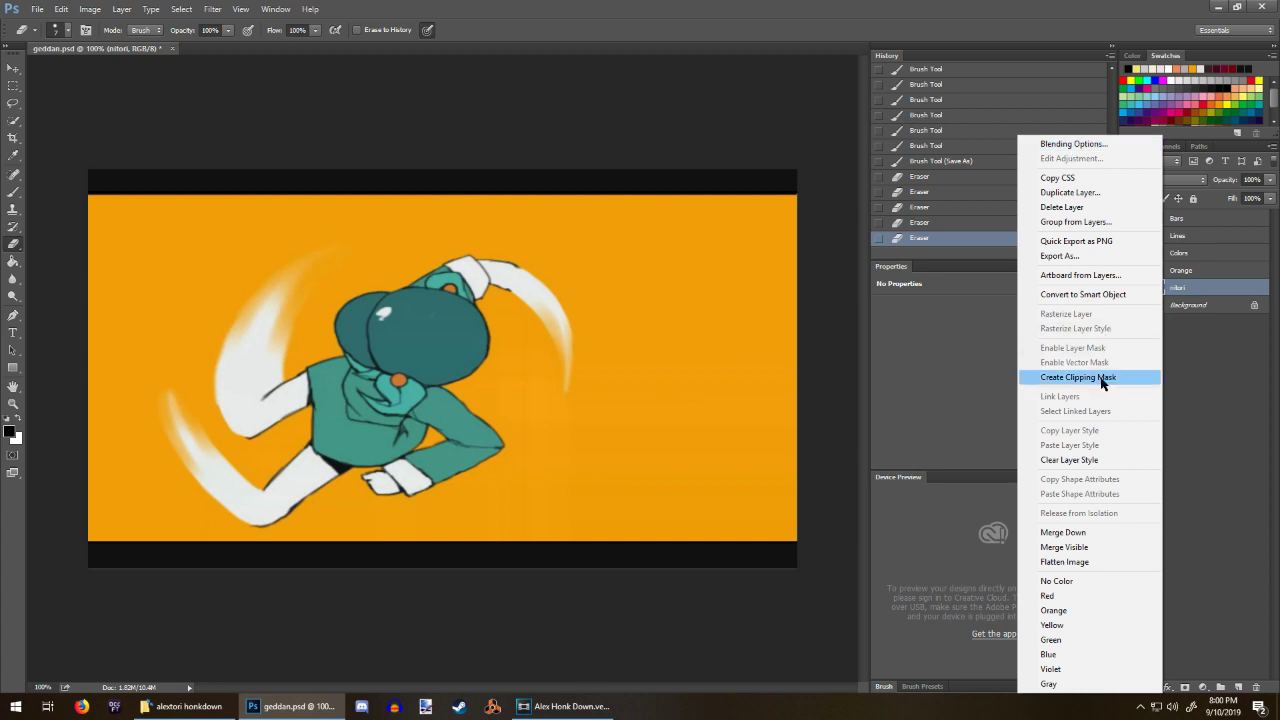
left_click(1218, 290)
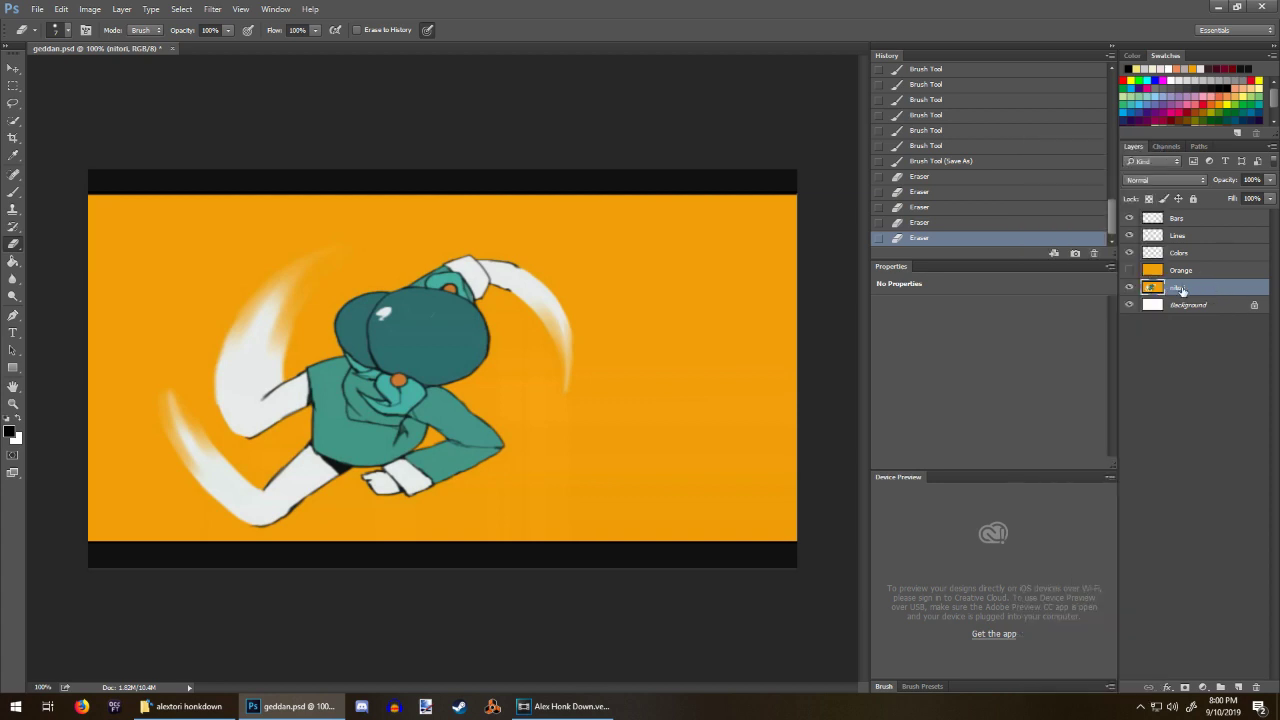
left_click(1238, 292)
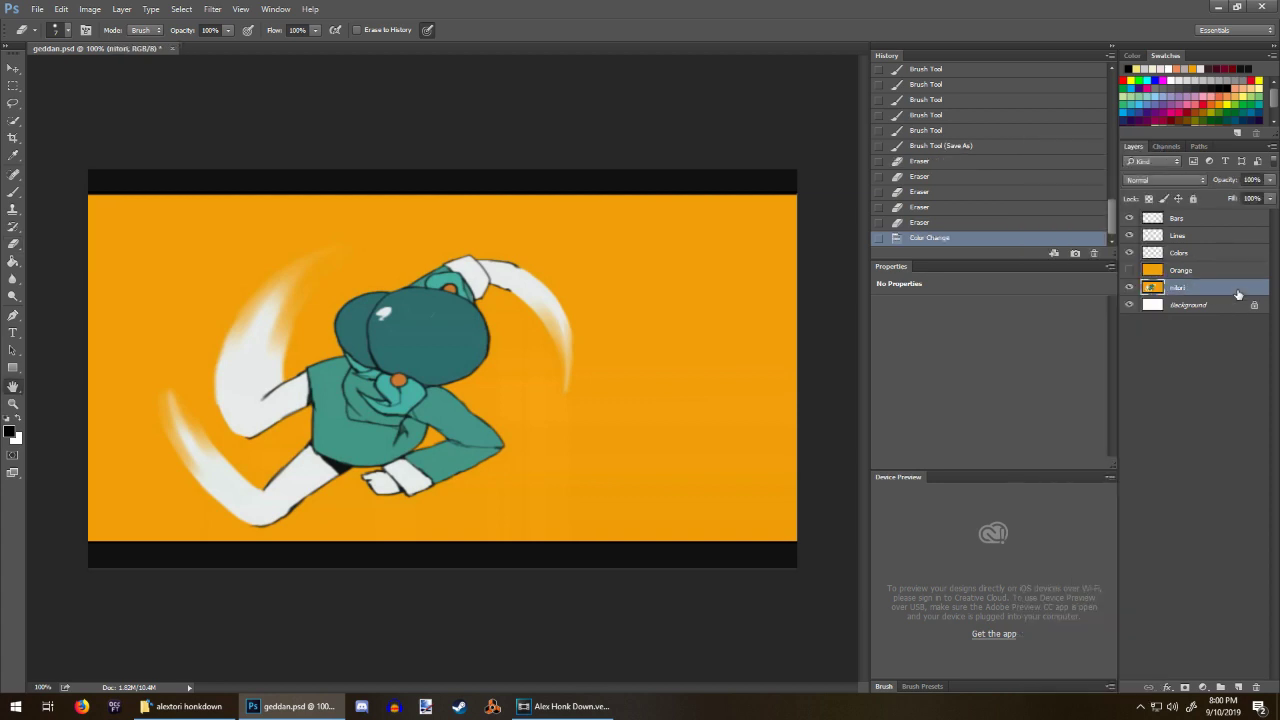
double_click(1238, 293)
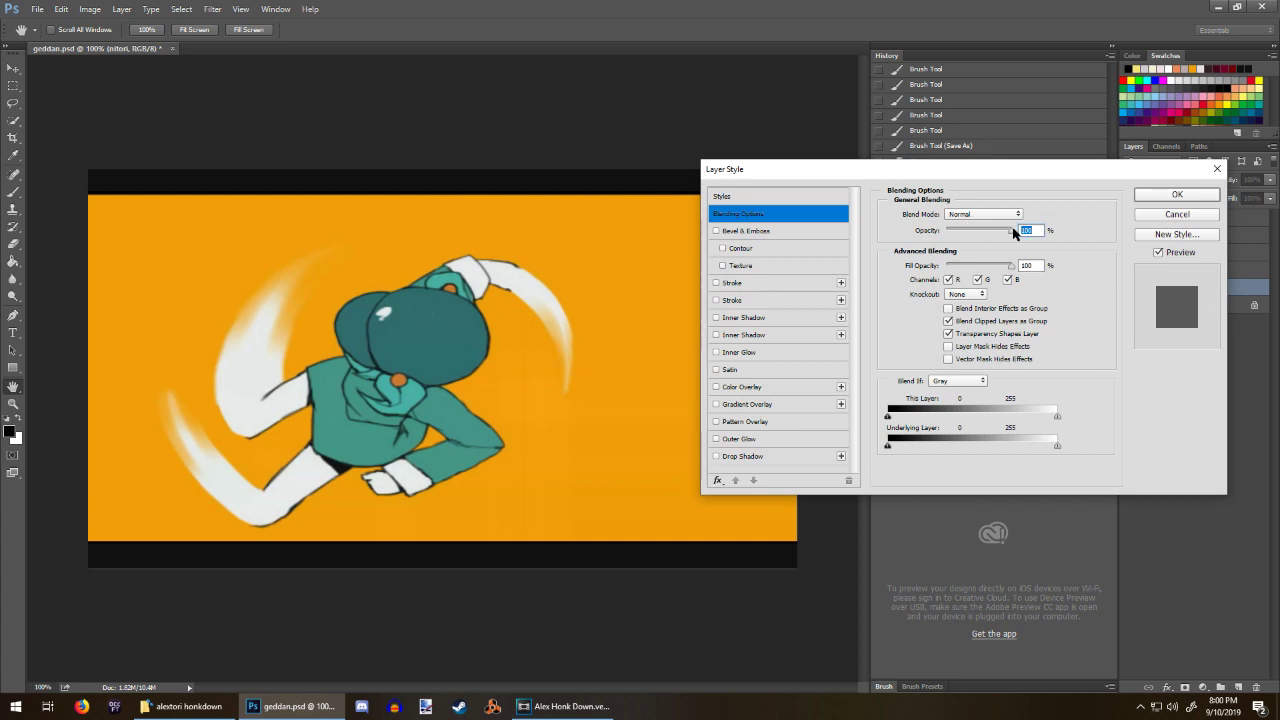
left_click_drag(1010, 231, 956, 232)
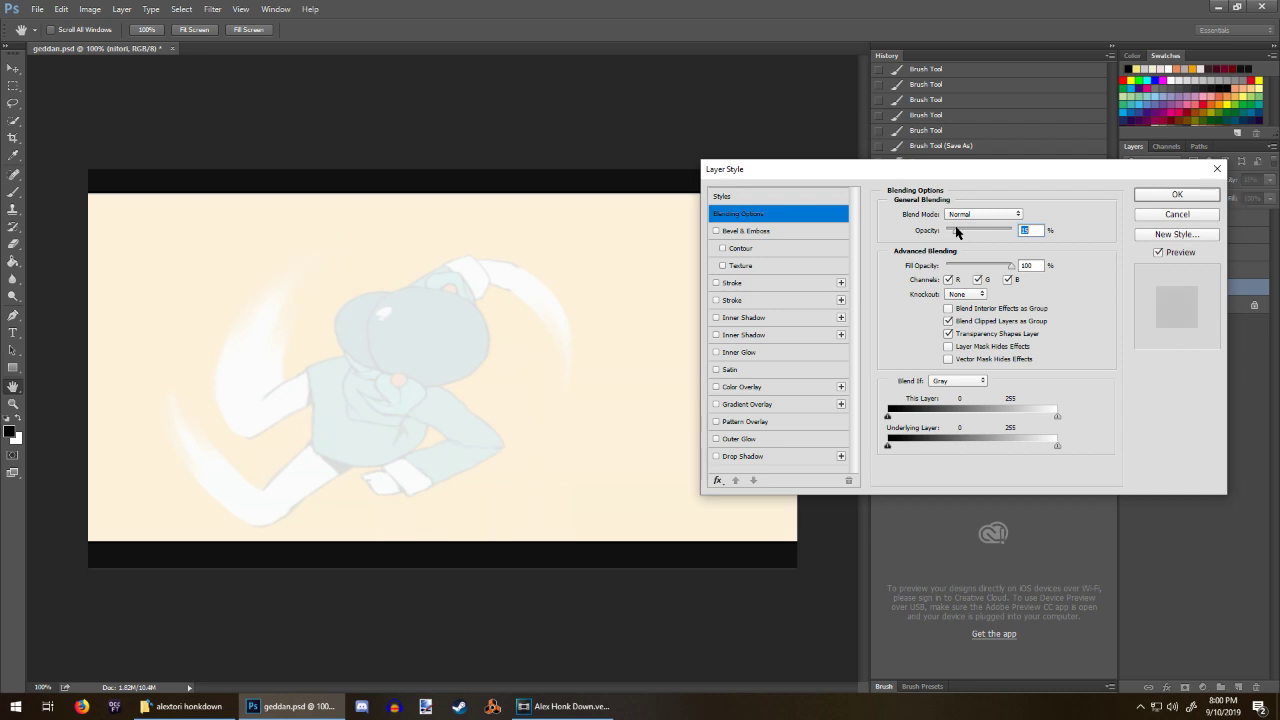
left_click(1190, 196)
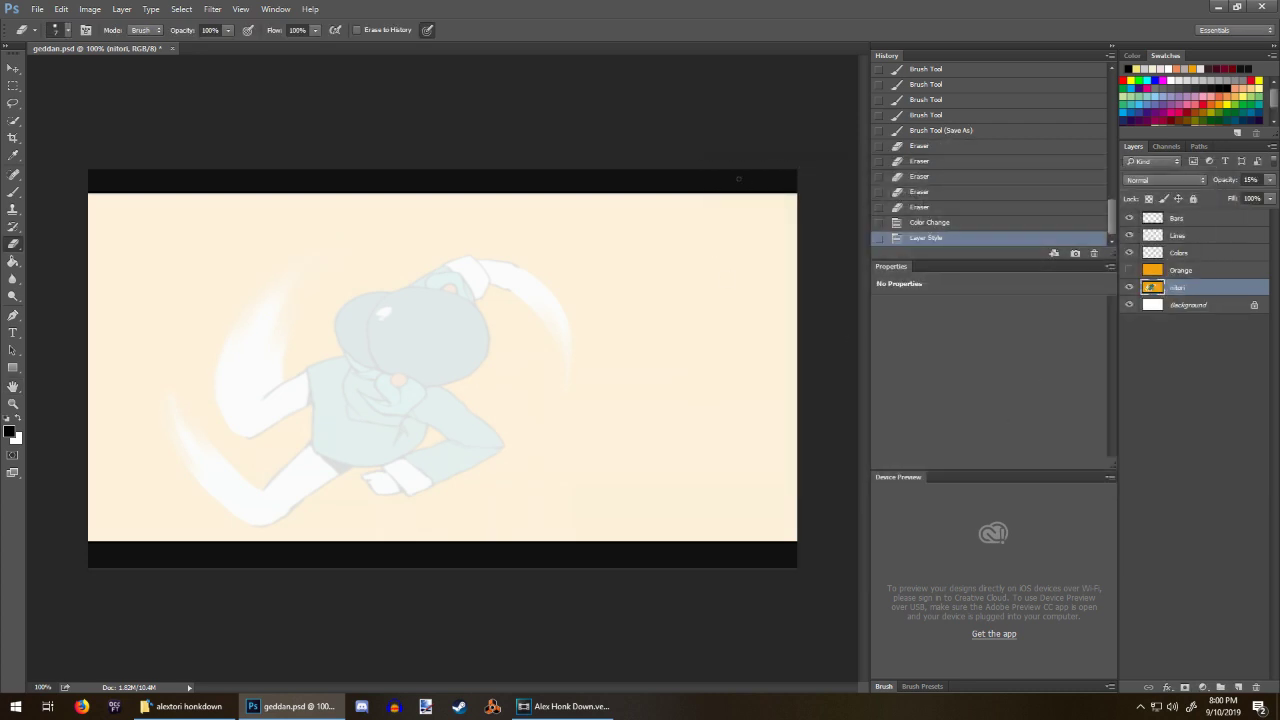
Step: Switch to the Brush tool and choose the 7 px hard round preset
key("b")
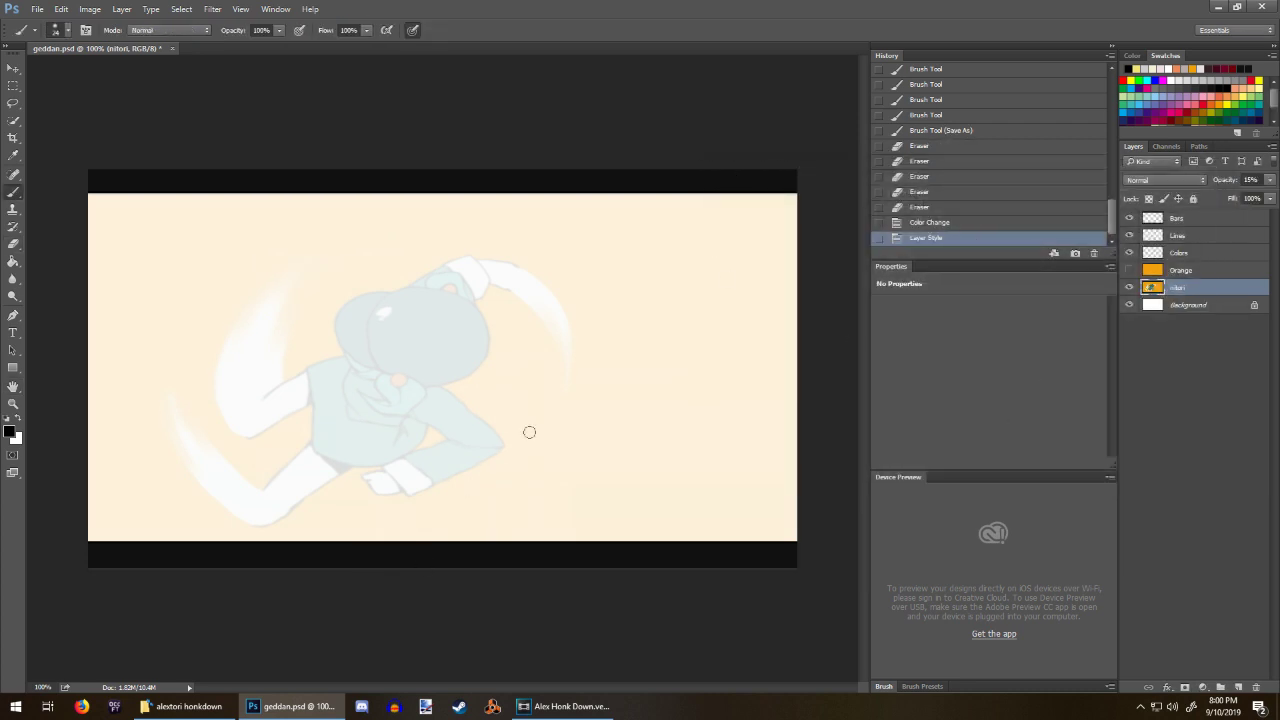
right_click(497, 410)
left_click(527, 503)
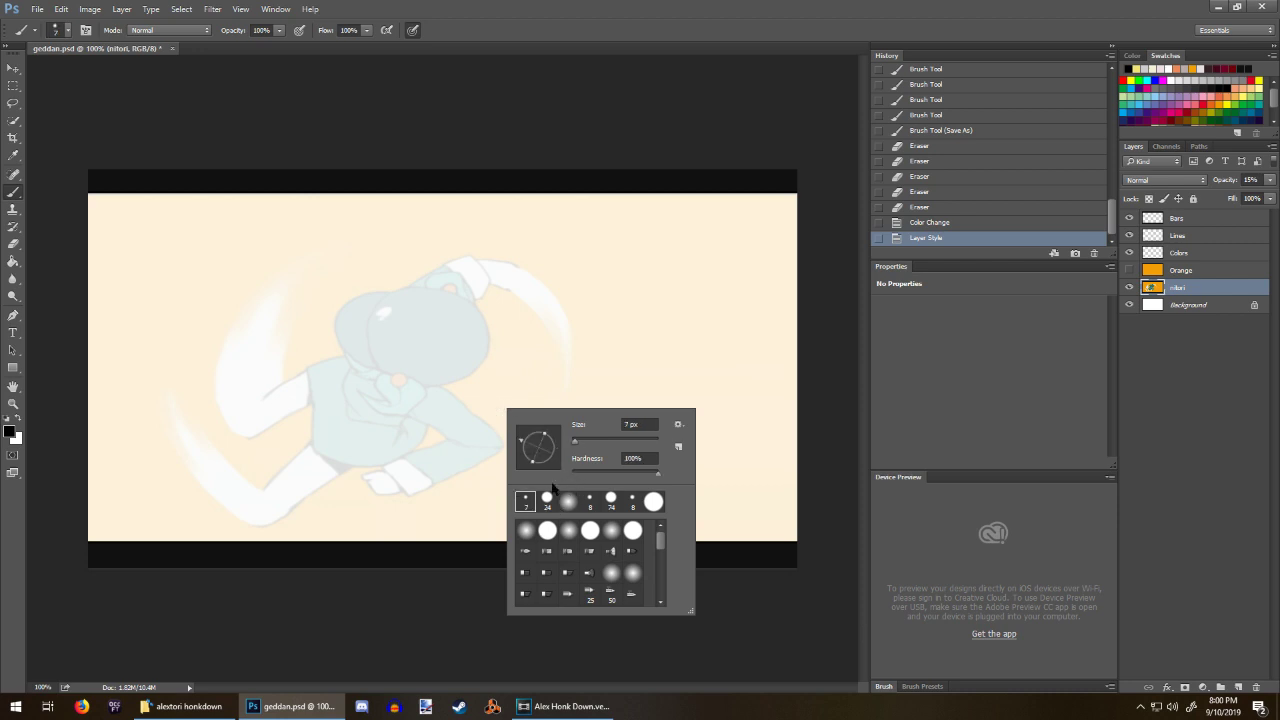
left_click(759, 343)
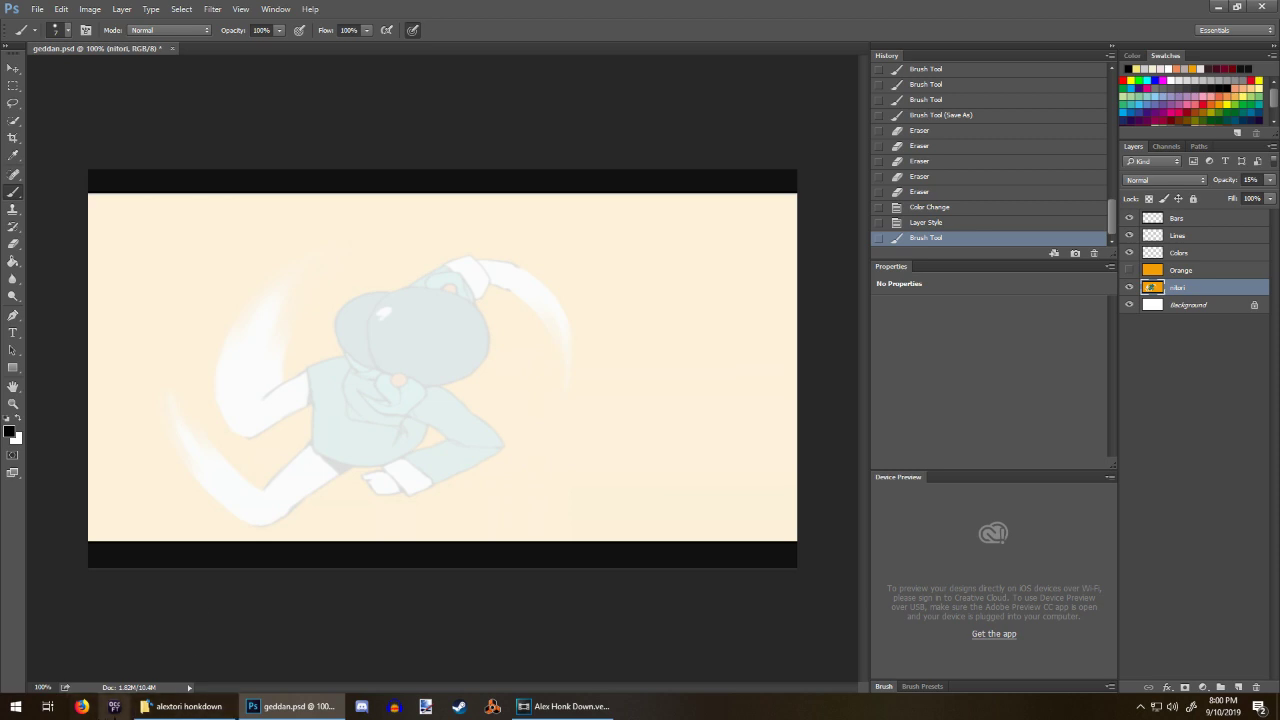
Step: Open Discord and move its window out of the working screen
left_click(361, 707)
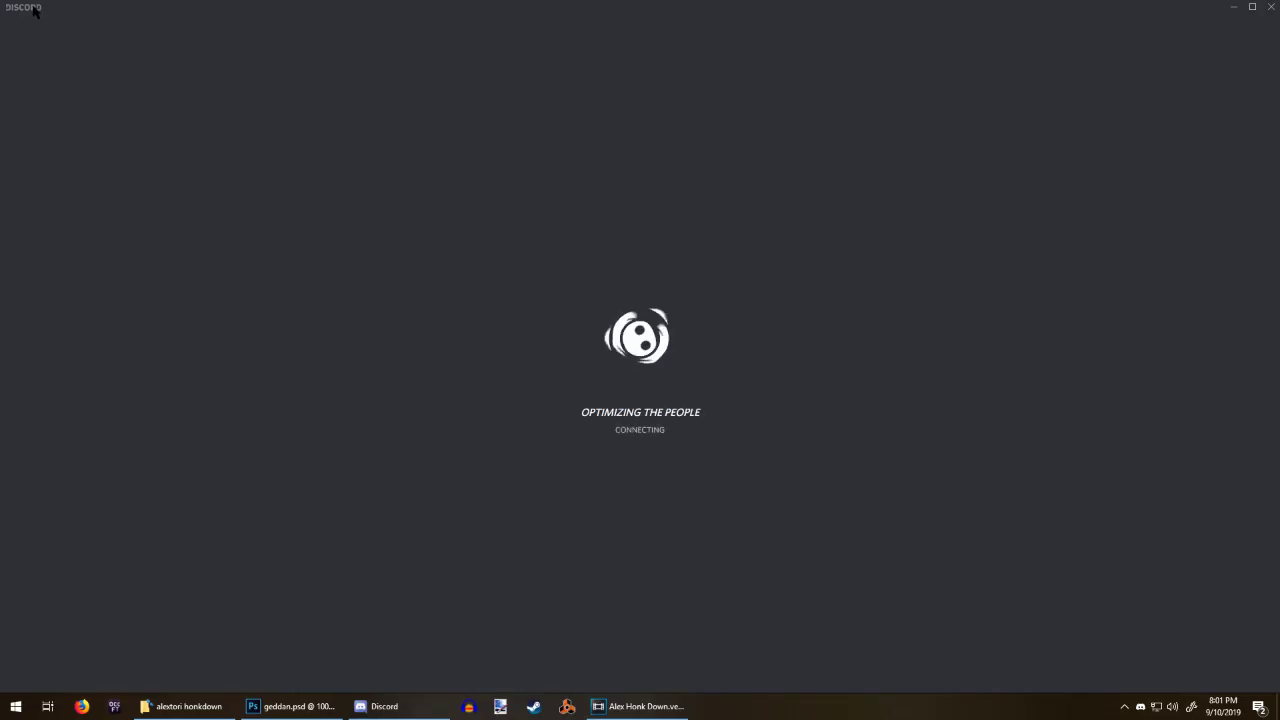
left_click_drag(36, 10, 1279, 60)
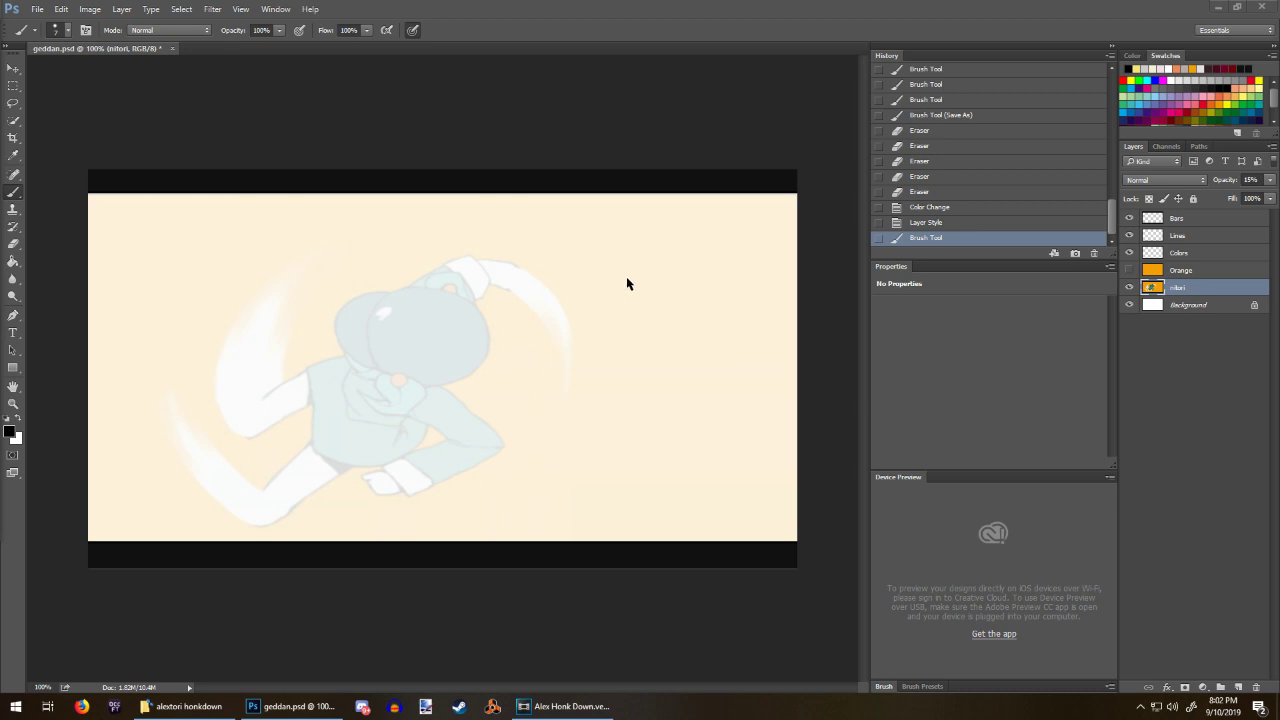
Step: Sketch the cockatiel's beak in black on the Lines layer at the lower left of the reference head
left_click(1128, 70)
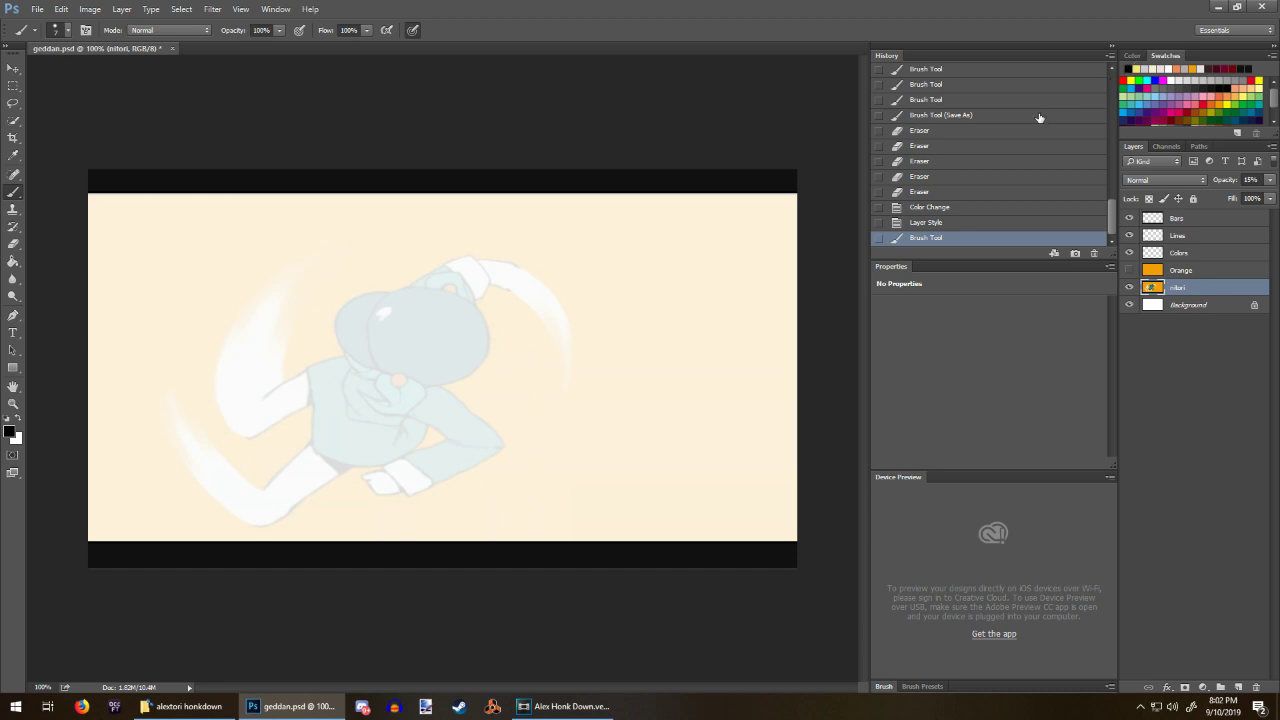
left_click(1166, 238)
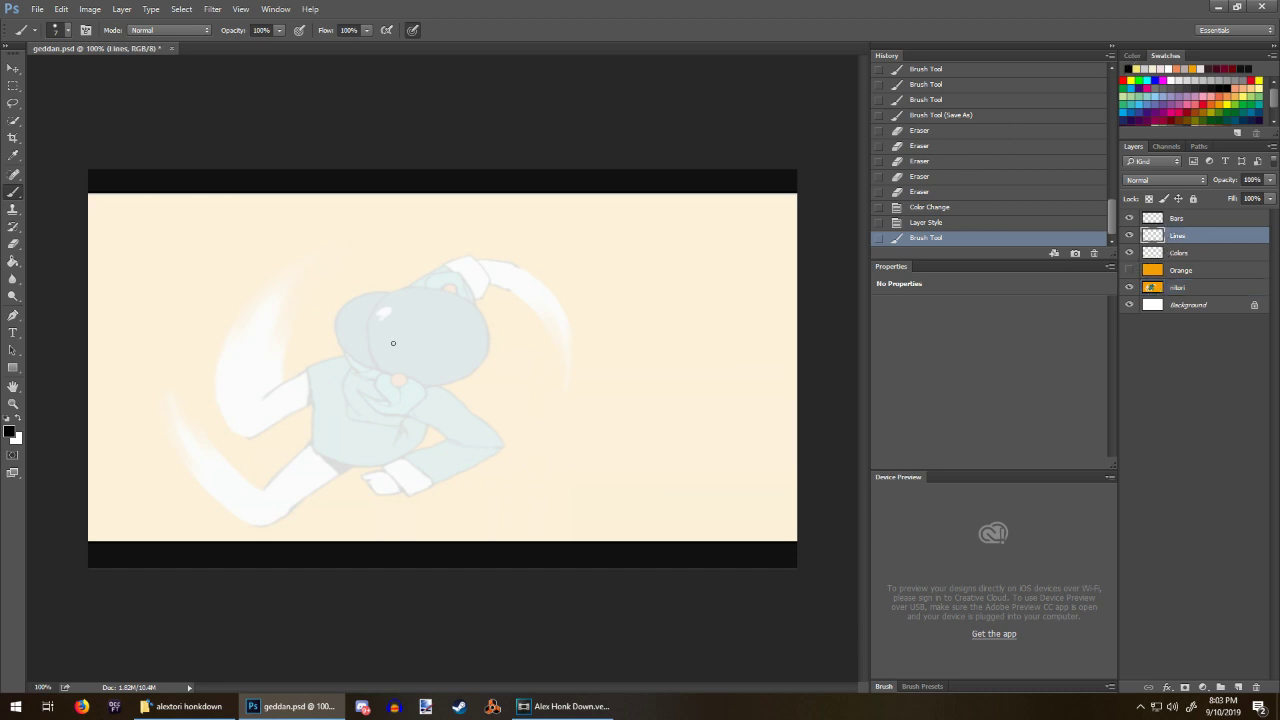
mouse_move(363, 342)
left_mouse_down()
mouse_move(358, 376)
mouse_move(356, 362)
left_mouse_up()
key("e")
key("b")
left_click_drag(360, 354, 362, 365)
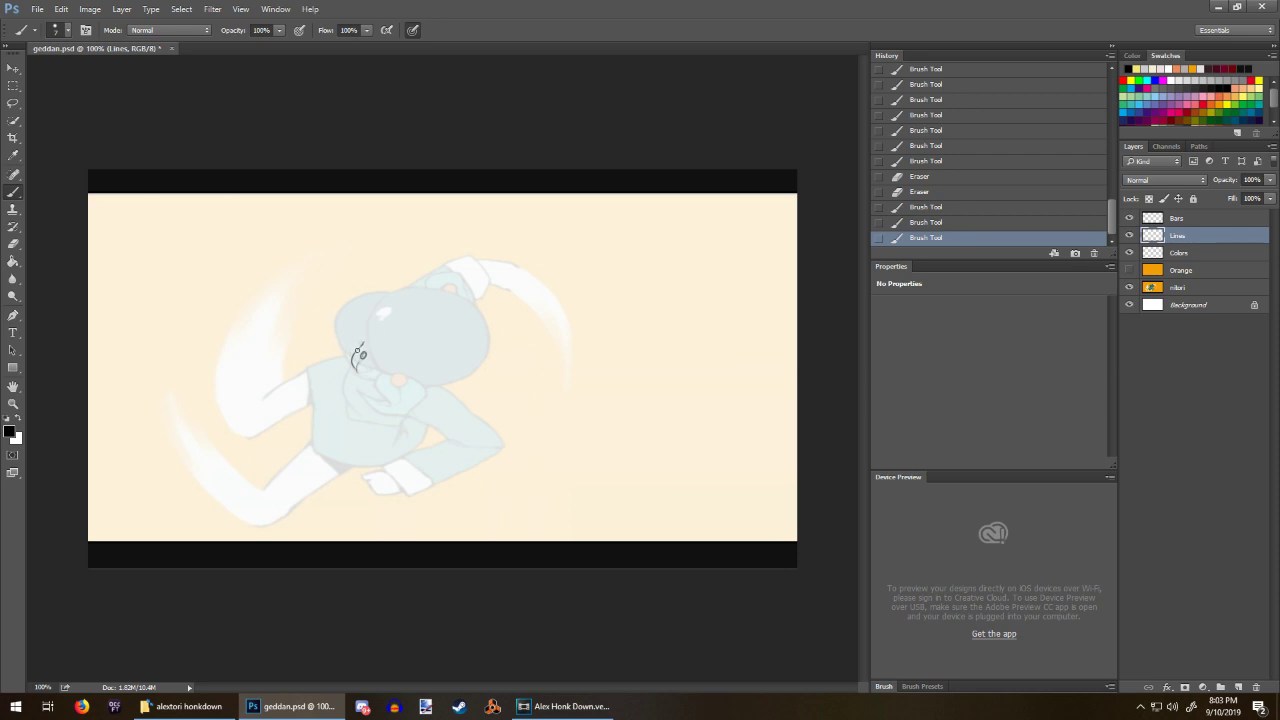
Step: Refine the beak and face edge, and draw two solid black eyes above the beak
left_click_drag(360, 350, 362, 354)
left_click_drag(361, 347, 363, 353)
left_click_drag(362, 346, 364, 338)
key("e")
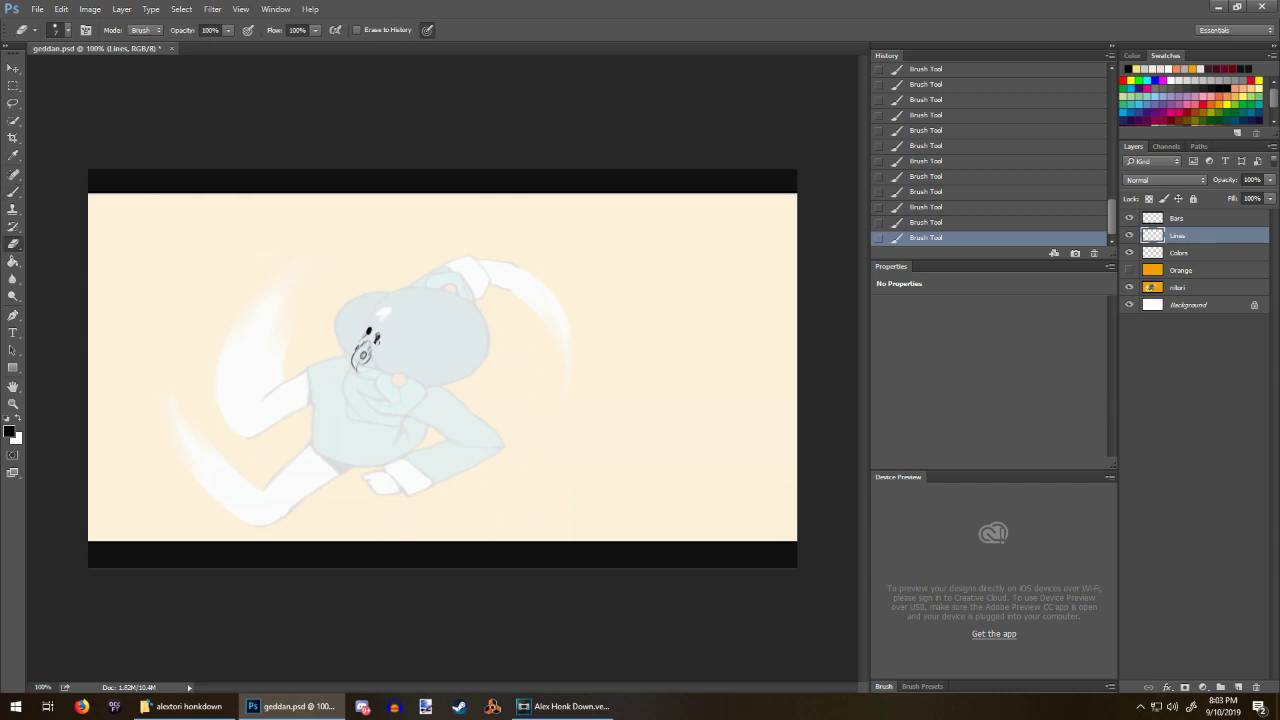
key("b")
left_click_drag(379, 340, 371, 326)
left_click_drag(370, 327, 368, 330)
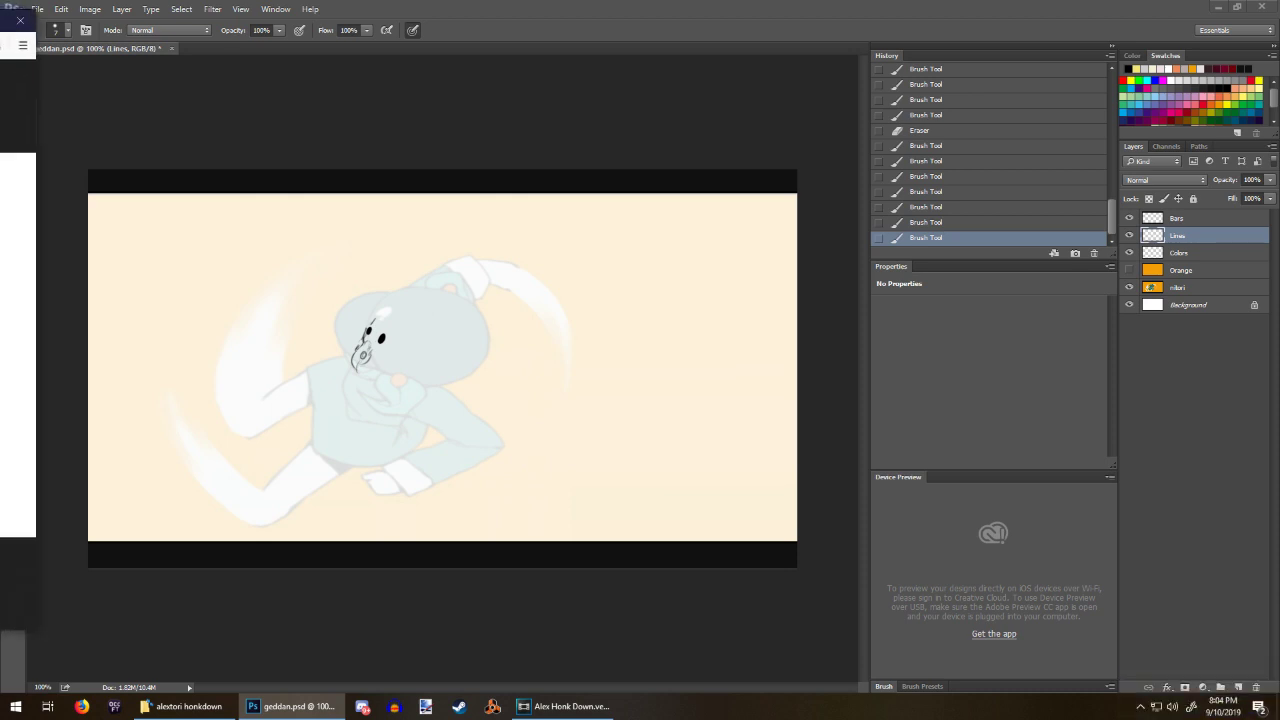
Step: Bring the browser window with therightway.png into view, examine the muscular cockatiel drawing, and move the window away again
left_click_drag(0, 25, 560, 61)
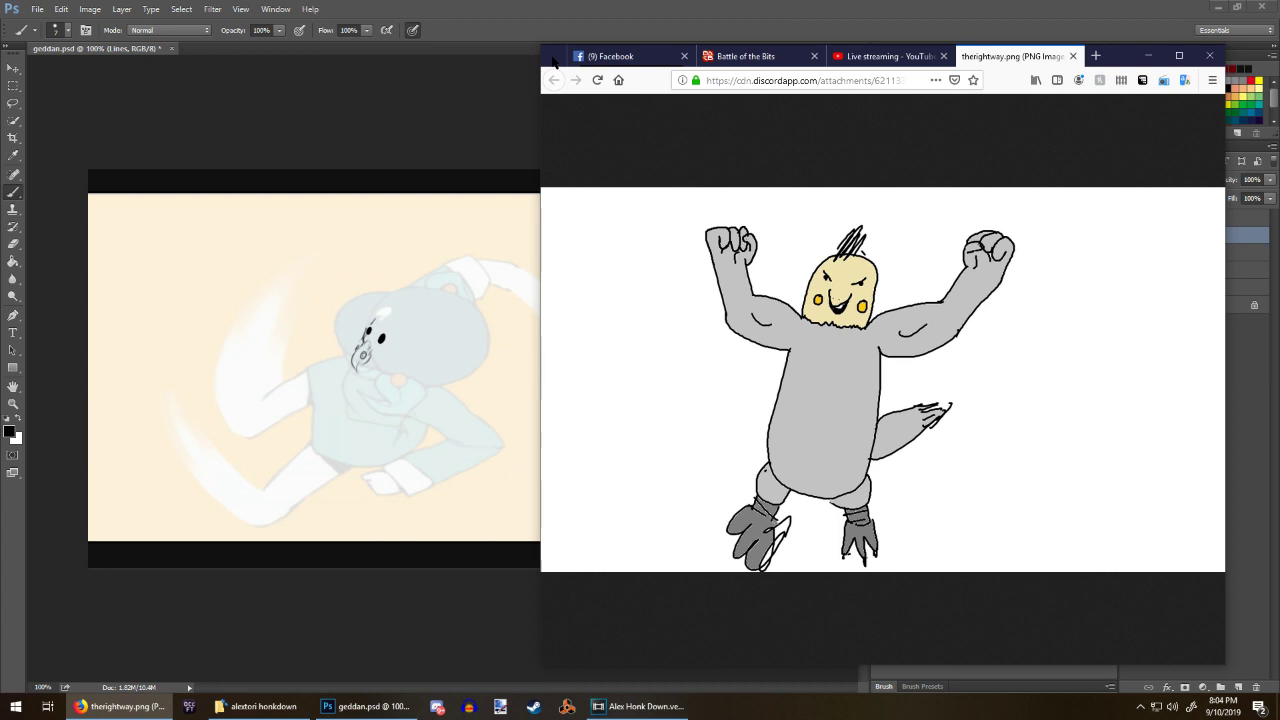
left_click_drag(553, 62, 0, 84)
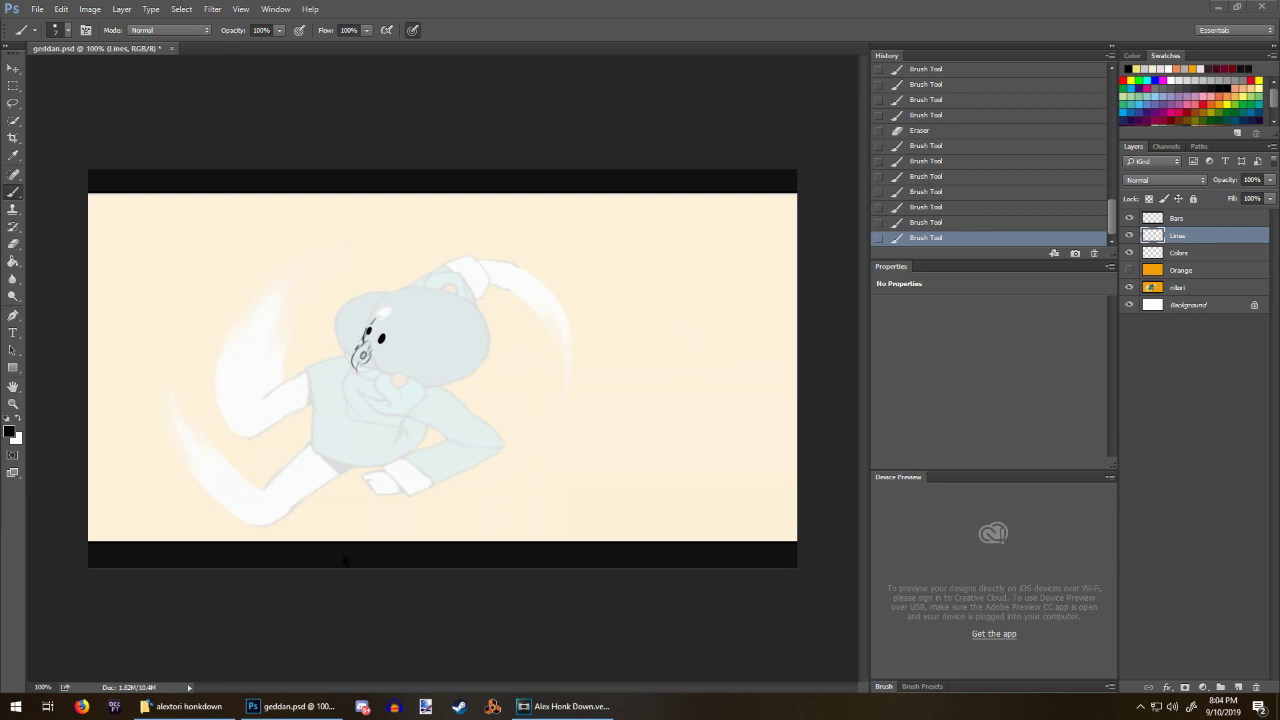
left_click(660, 314)
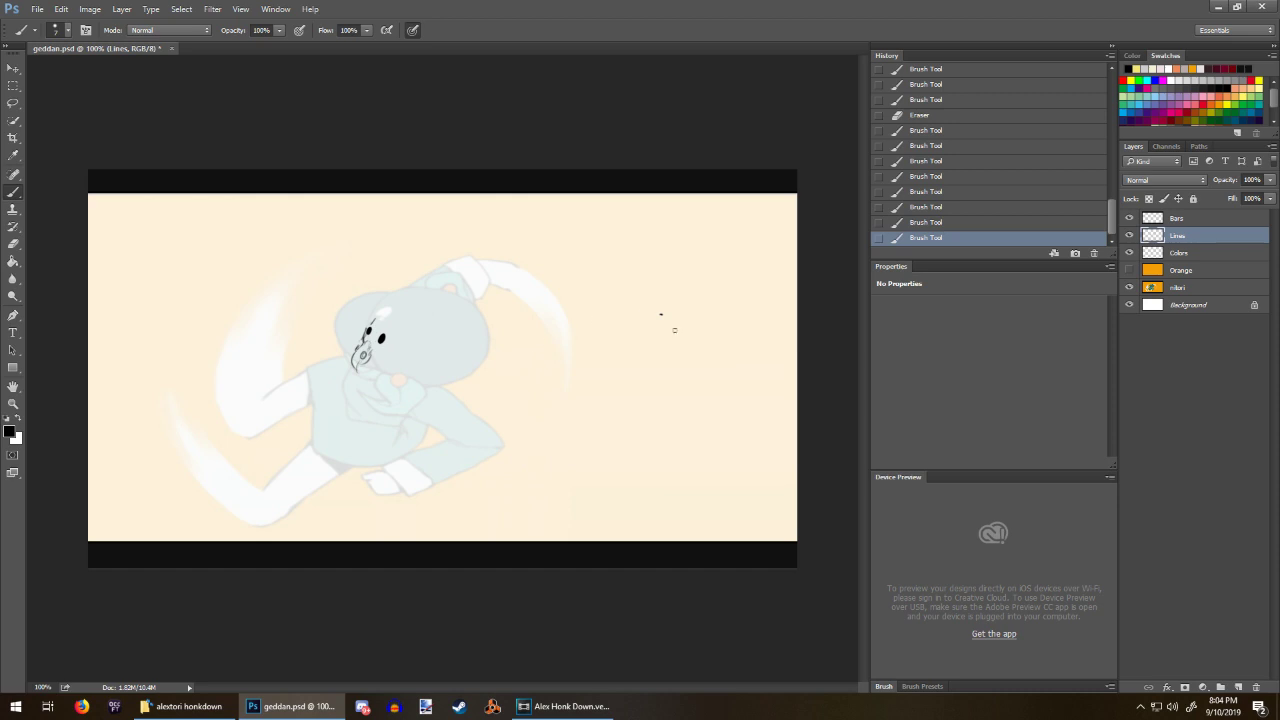
key("e")
left_click(669, 309)
Step: Brush the forehead line sweeping back into the crest and the curved back of the cockatiel's head
key("b")
mouse_move(366, 327)
left_mouse_down()
mouse_move(441, 297)
mouse_move(423, 305)
left_mouse_up()
mouse_move(402, 316)
left_mouse_down()
mouse_move(460, 307)
mouse_move(418, 333)
mouse_move(412, 324)
mouse_move(418, 372)
left_mouse_up()
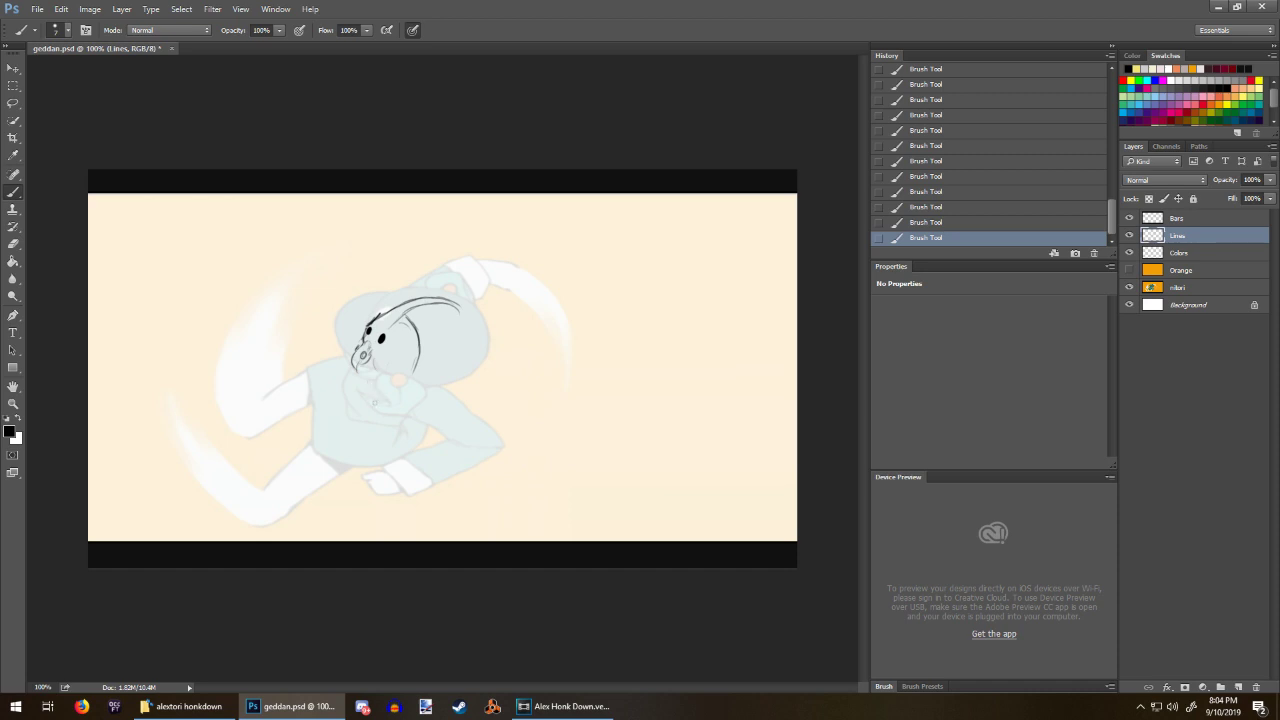
Step: Draw a fringe of short feather strokes along the lower edge of the head, erasing and redrawing stray marks
left_click_drag(364, 366, 366, 376)
left_click_drag(370, 366, 380, 382)
left_click_drag(385, 373, 386, 381)
key("e")
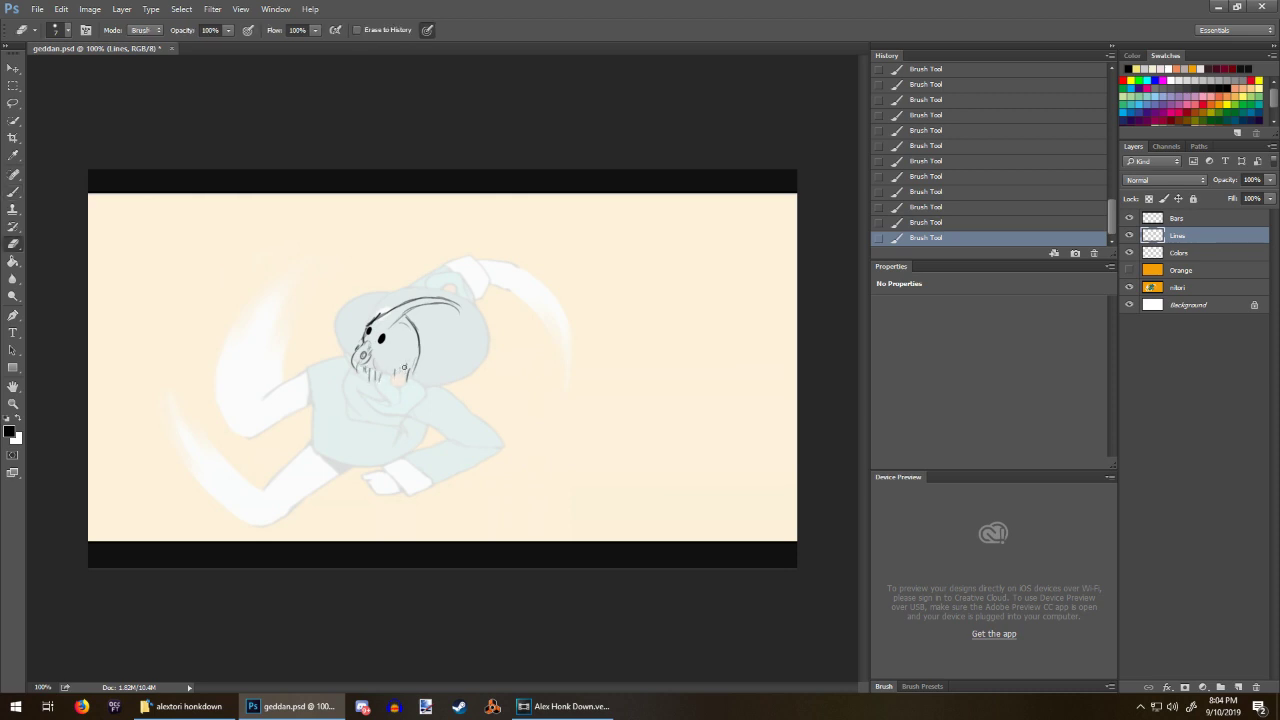
left_click_drag(404, 366, 394, 380)
key("b")
left_click_drag(398, 368, 405, 382)
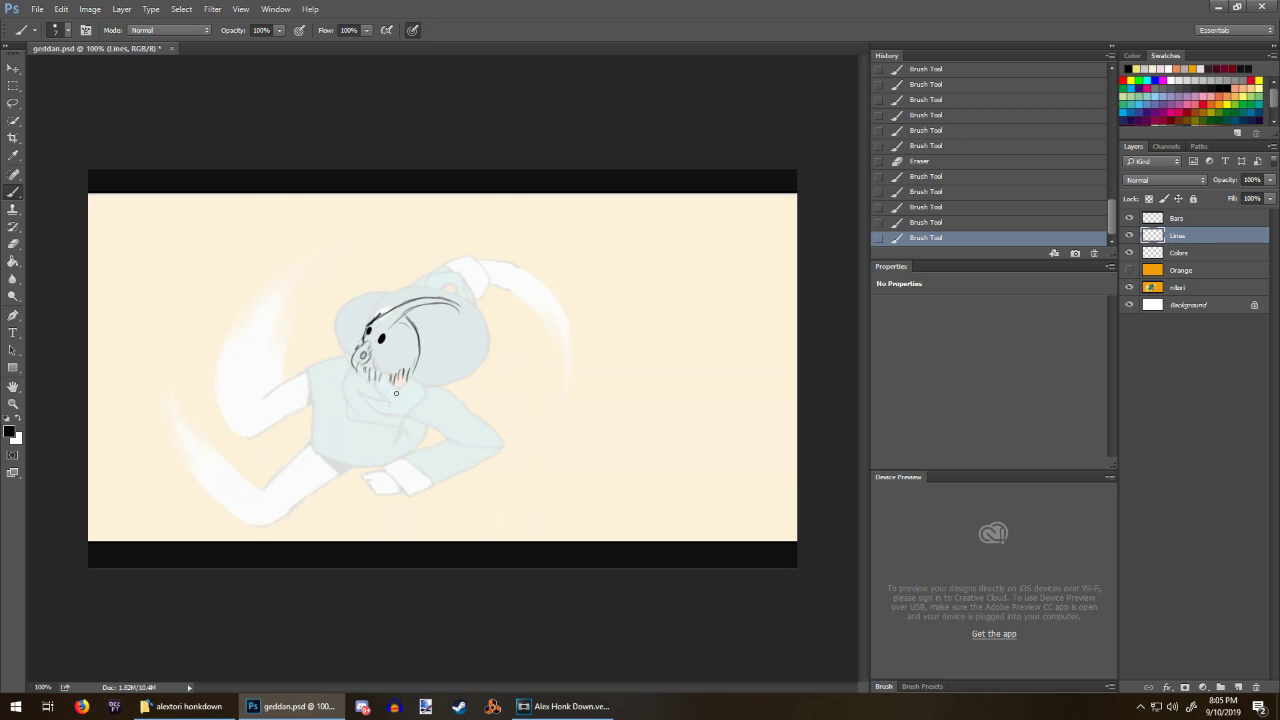
key("e")
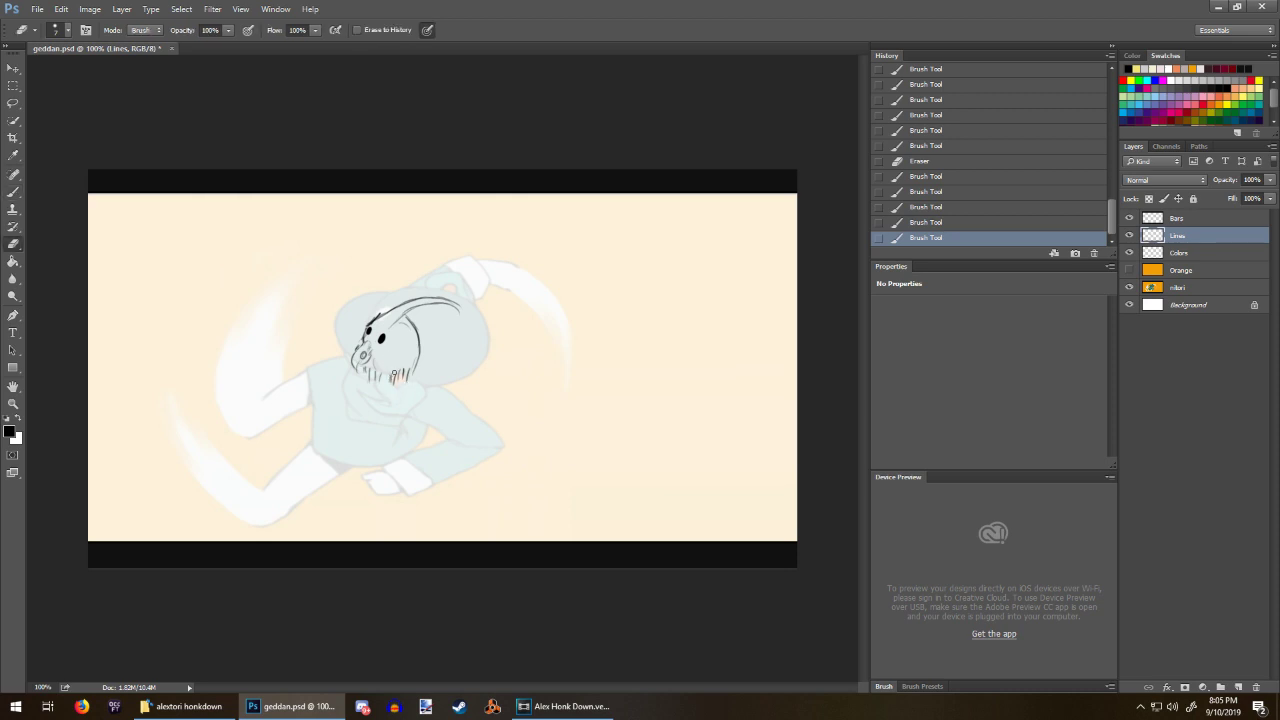
mouse_move(408, 369)
left_mouse_down()
mouse_move(411, 358)
mouse_move(418, 388)
left_mouse_up()
Step: Sketch the bent wing over the reference's lower right arm, curving it down and back under the body
key("b")
mouse_move(414, 384)
left_mouse_down()
mouse_move(422, 396)
mouse_move(396, 408)
mouse_move(461, 444)
left_mouse_up()
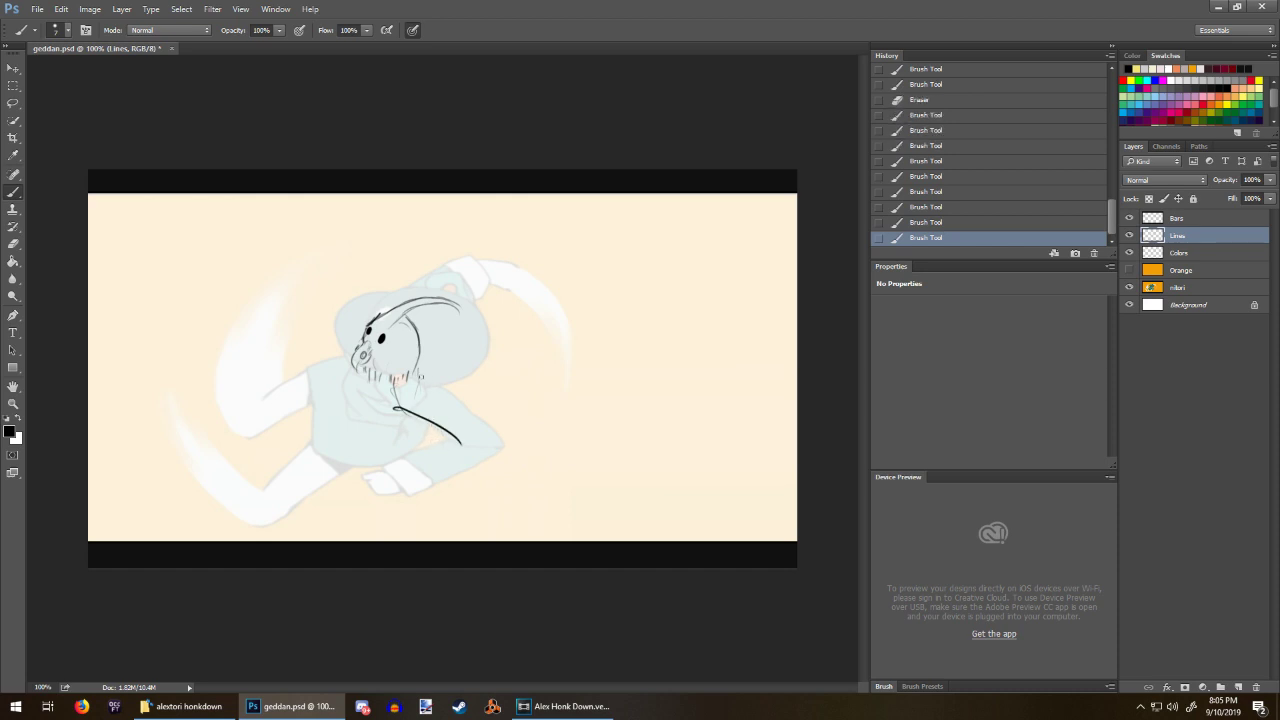
mouse_move(426, 378)
left_mouse_down()
mouse_move(458, 400)
mouse_move(492, 465)
mouse_move(460, 498)
mouse_move(416, 505)
mouse_move(411, 422)
mouse_move(412, 468)
mouse_move(386, 497)
mouse_move(418, 508)
mouse_move(458, 492)
left_mouse_up()
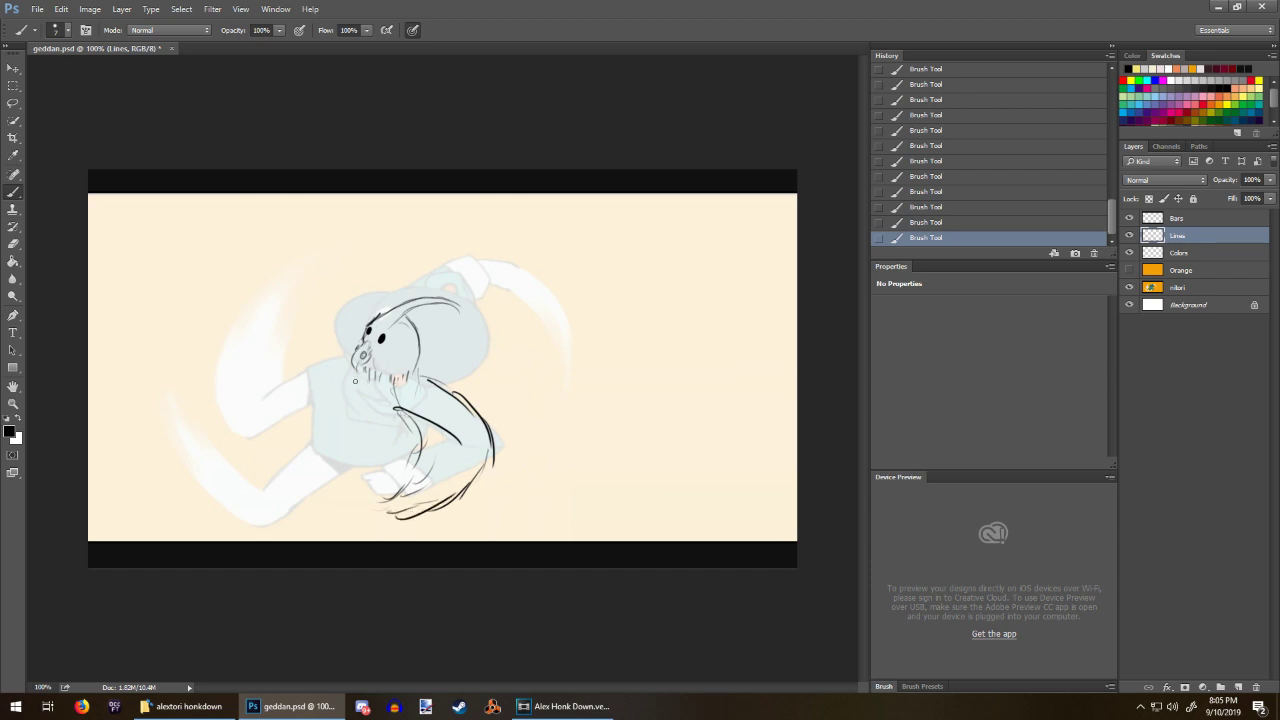
Step: Draw curved outlines down the left side of the cockatiel's body, cleaning up and redrawing the line near the neck
left_click_drag(348, 362, 325, 428)
mouse_move(368, 371)
left_mouse_down()
mouse_move(334, 412)
mouse_move(335, 473)
left_mouse_up()
left_click_drag(337, 418, 348, 469)
key("e")
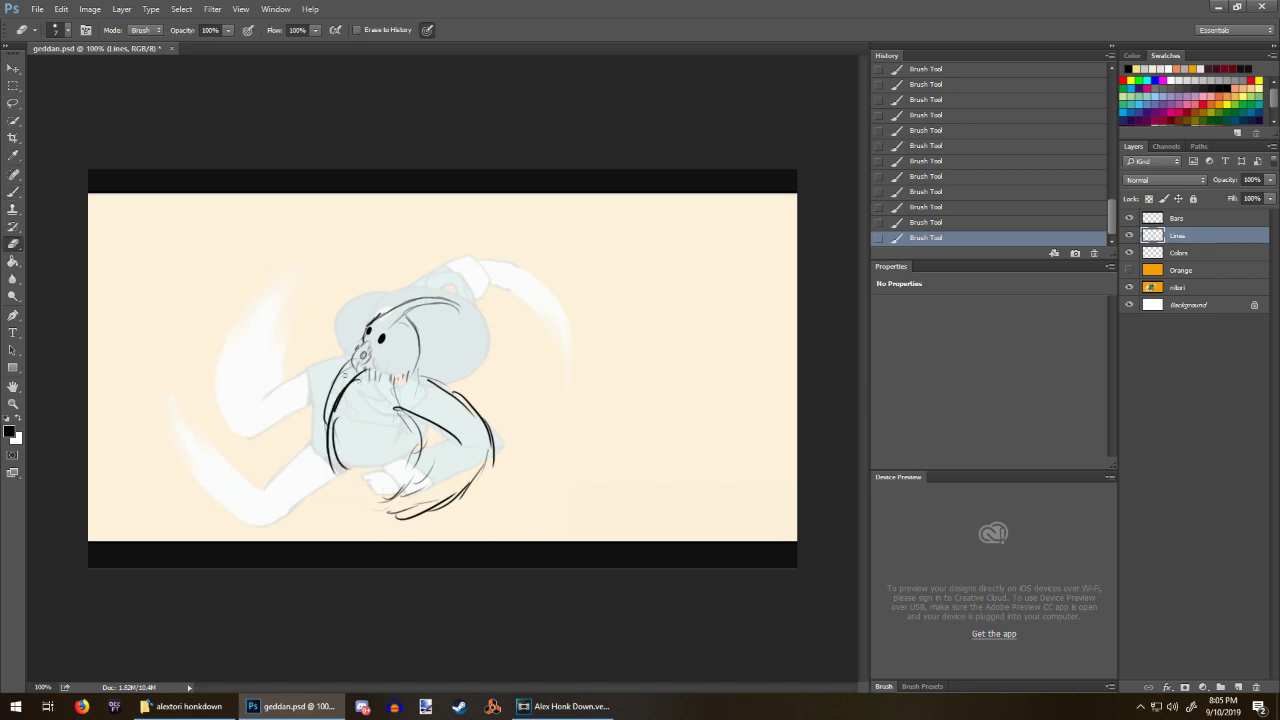
mouse_move(344, 366)
left_mouse_down()
mouse_move(328, 402)
mouse_move(335, 378)
left_mouse_up()
key("b")
left_click_drag(340, 370, 338, 384)
Step: Sketch the raised wing arching over the head, with feather tips near the reference's upper hand
mouse_move(350, 332)
left_mouse_down()
mouse_move(344, 362)
mouse_move(368, 316)
left_mouse_up()
mouse_move(353, 328)
left_mouse_down()
mouse_move(405, 303)
mouse_move(430, 311)
mouse_move(450, 284)
mouse_move(356, 322)
mouse_move(336, 346)
left_mouse_up()
mouse_move(376, 305)
left_mouse_down()
mouse_move(346, 376)
mouse_move(432, 358)
mouse_move(486, 323)
left_mouse_up()
mouse_move(453, 338)
left_mouse_down()
mouse_move(497, 318)
mouse_move(476, 320)
mouse_move(496, 292)
left_mouse_up()
mouse_move(464, 291)
left_mouse_down()
mouse_move(524, 314)
mouse_move(460, 311)
mouse_move(496, 292)
left_mouse_up()
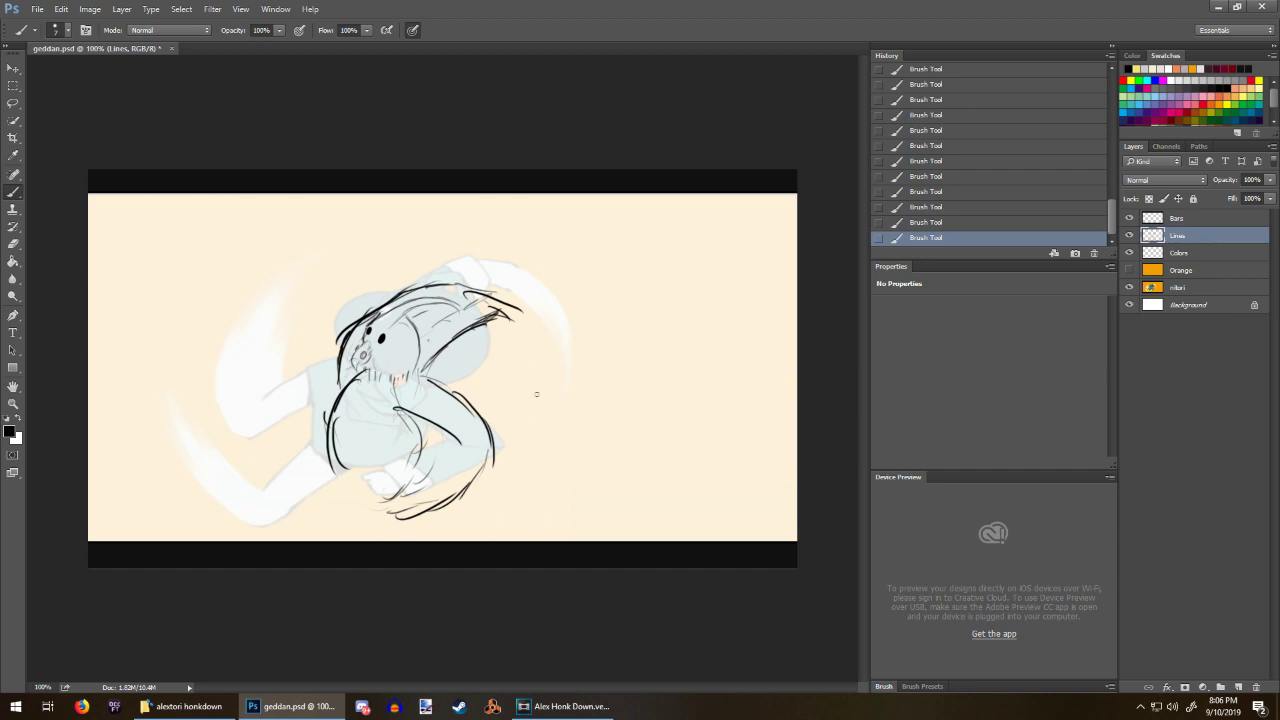
Step: Erase the lower part of the body's left outline
key("e")
mouse_move(340, 418)
left_mouse_down()
mouse_move(344, 470)
mouse_move(338, 422)
mouse_move(327, 437)
mouse_move(339, 486)
left_mouse_up()
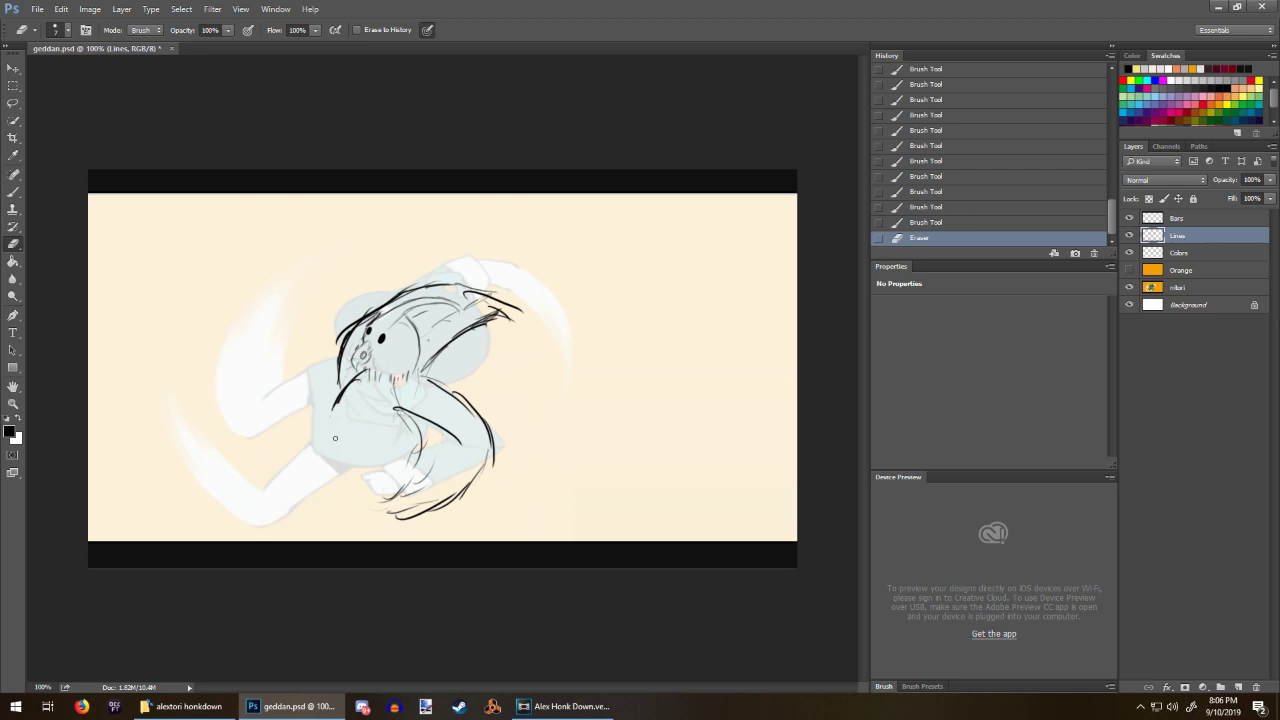
Step: Erase the leftover outline below the neck and redraw the chest line curving down the left side of the body, trimming its overlaps
mouse_move(344, 394)
left_mouse_down()
mouse_move(337, 419)
mouse_move(334, 398)
left_mouse_up()
key("b")
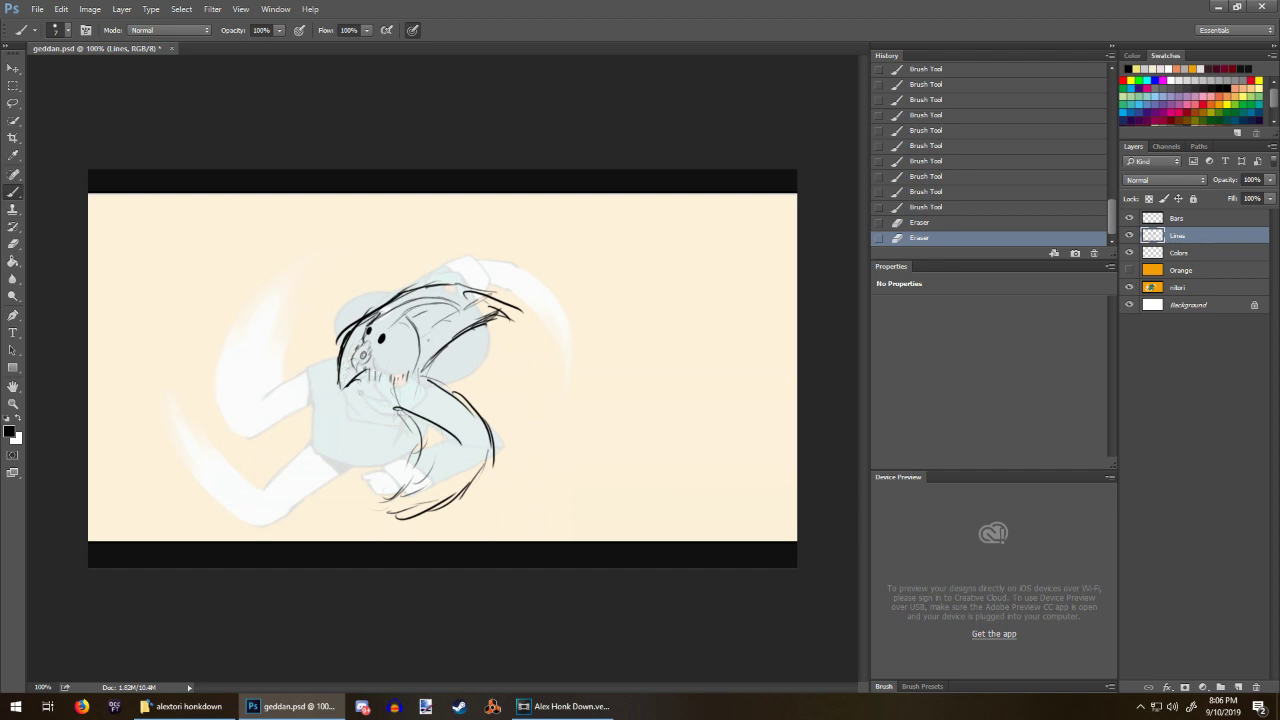
left_click_drag(356, 376, 331, 413)
key("e")
key("b")
mouse_move(345, 386)
left_mouse_down()
mouse_move(329, 434)
mouse_move(330, 405)
mouse_move(332, 420)
left_mouse_up()
key("e")
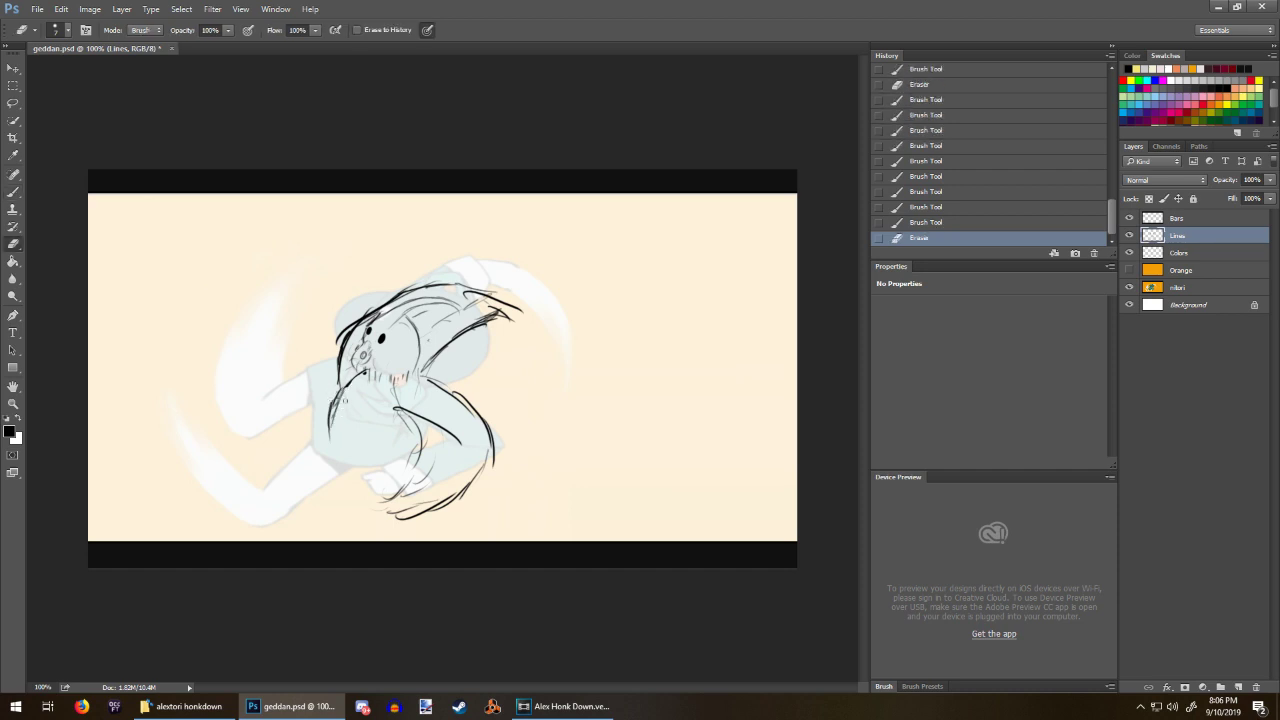
left_click(332, 431)
key("b")
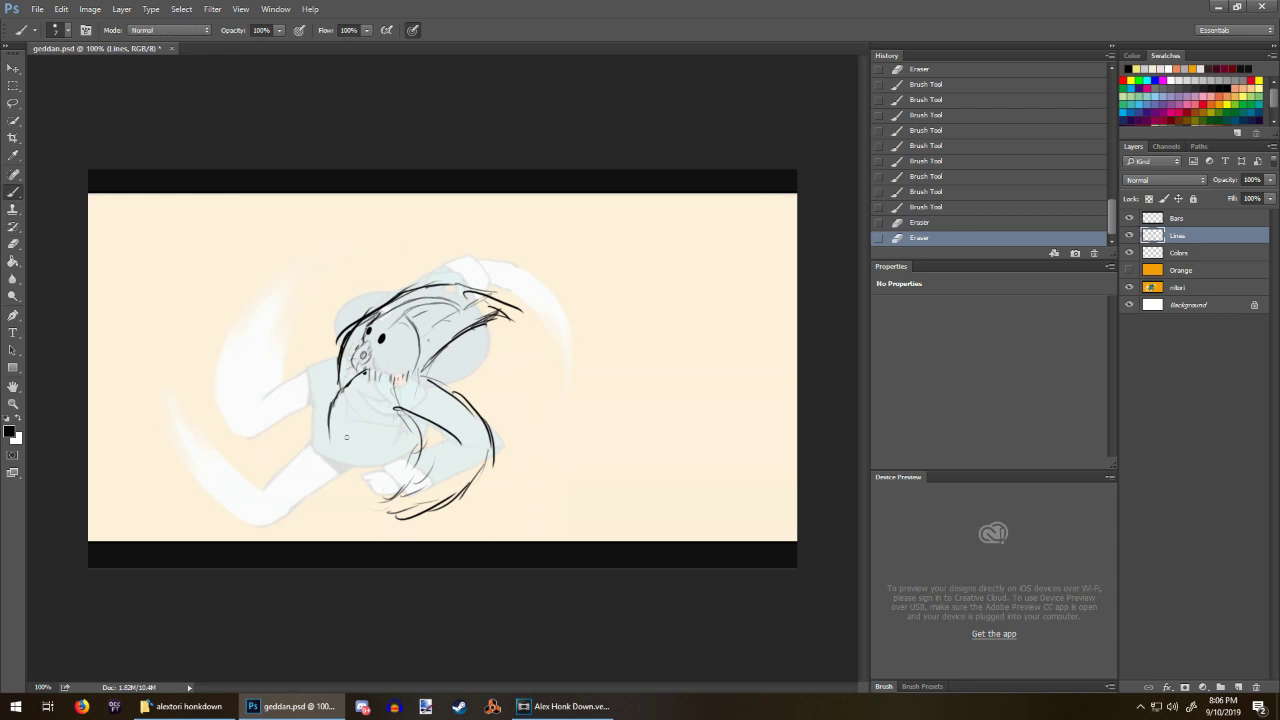
Step: Draw the rounded belly along the body's lower edge and darken the outer outline of the lower wing
left_click_drag(326, 422, 330, 461)
mouse_move(331, 419)
left_mouse_down()
mouse_move(330, 436)
mouse_move(367, 469)
mouse_move(390, 471)
left_mouse_up()
left_click_drag(347, 467, 402, 466)
left_click_drag(367, 472, 405, 463)
mouse_move(454, 392)
left_mouse_down()
mouse_move(489, 400)
mouse_move(492, 440)
left_mouse_up()
left_click_drag(486, 420, 493, 464)
Step: Sketch the long pointed tail extending up and right behind the body, and add a feather line at the lower wing's tip
left_click_drag(484, 415, 546, 344)
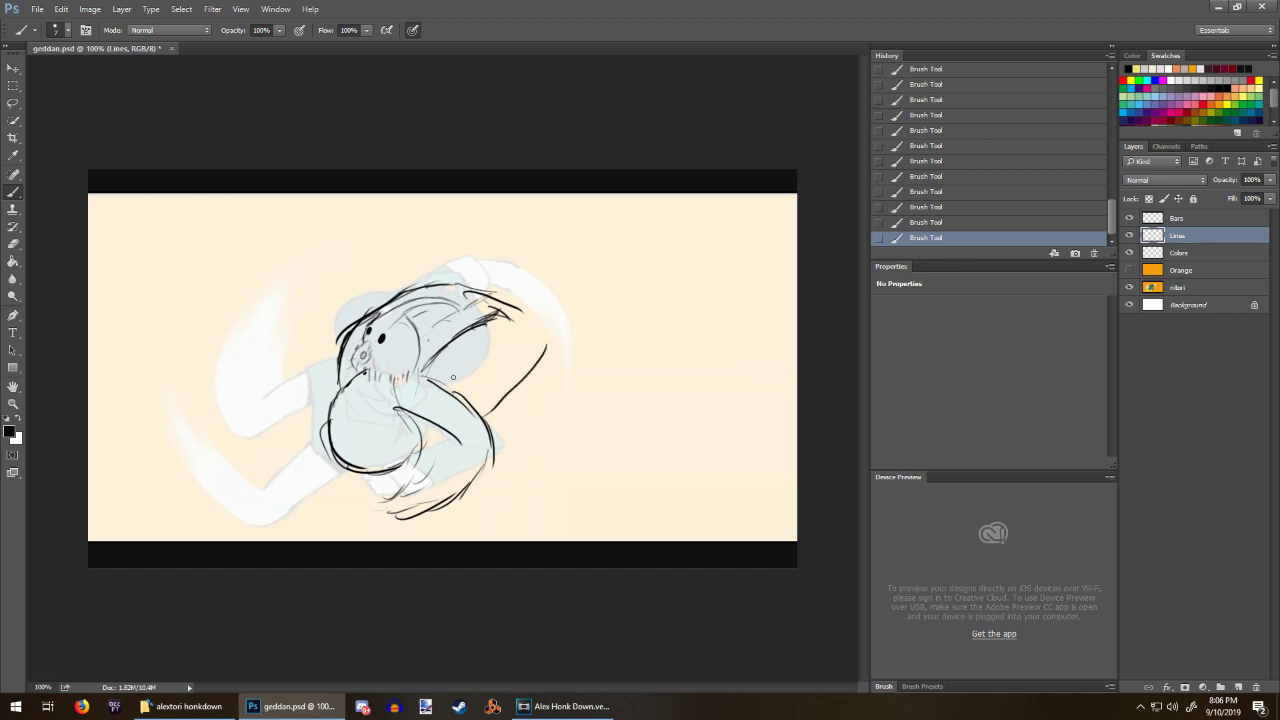
left_click_drag(438, 382, 522, 348)
left_click_drag(466, 400, 572, 308)
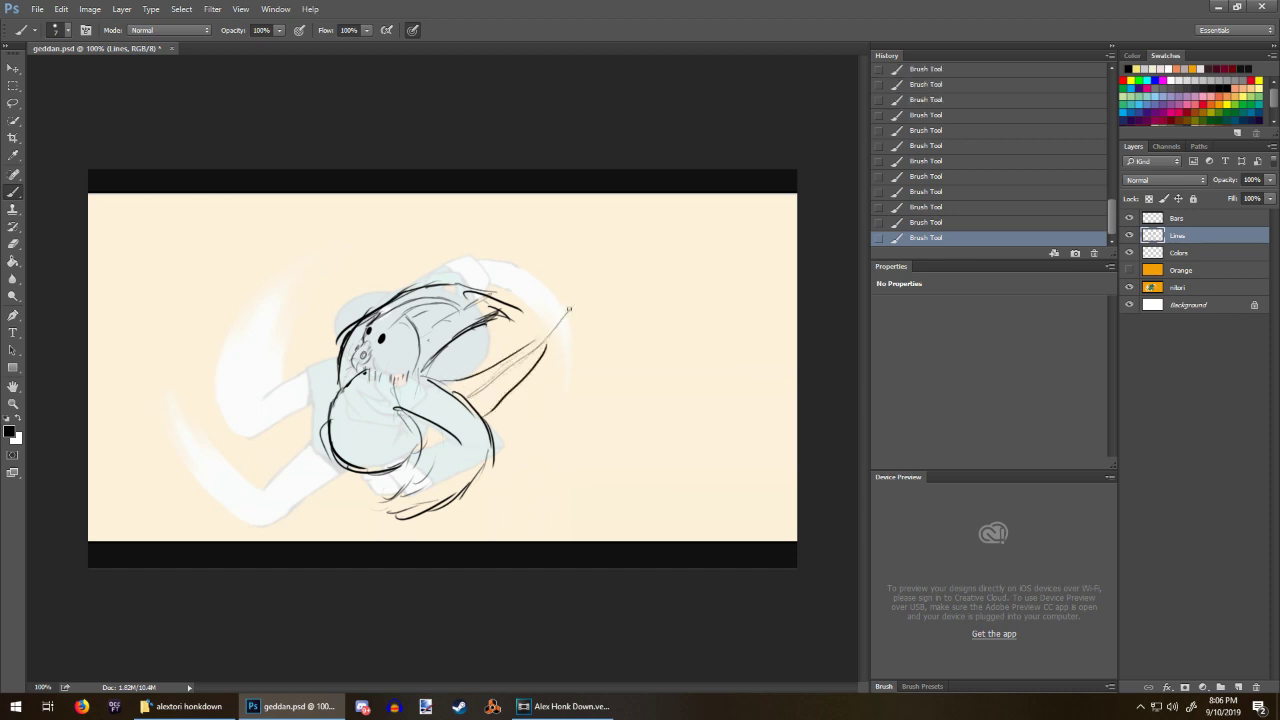
left_click_drag(508, 388, 538, 352)
mouse_move(398, 507)
left_mouse_down()
mouse_move(361, 521)
mouse_move(376, 524)
left_mouse_up()
Step: Sketch both legs extending left from the body over the reference's legs, the lower one bending down toward the frame's bottom bar
left_click_drag(329, 422, 322, 445)
mouse_move(329, 418)
left_mouse_down()
mouse_move(316, 431)
mouse_move(318, 480)
mouse_move(306, 482)
mouse_move(314, 463)
mouse_move(304, 474)
left_mouse_up()
mouse_move(324, 466)
left_mouse_down()
mouse_move(296, 474)
mouse_move(274, 514)
mouse_move(288, 522)
left_mouse_up()
mouse_move(298, 504)
left_mouse_down()
mouse_move(298, 540)
mouse_move(262, 516)
left_mouse_up()
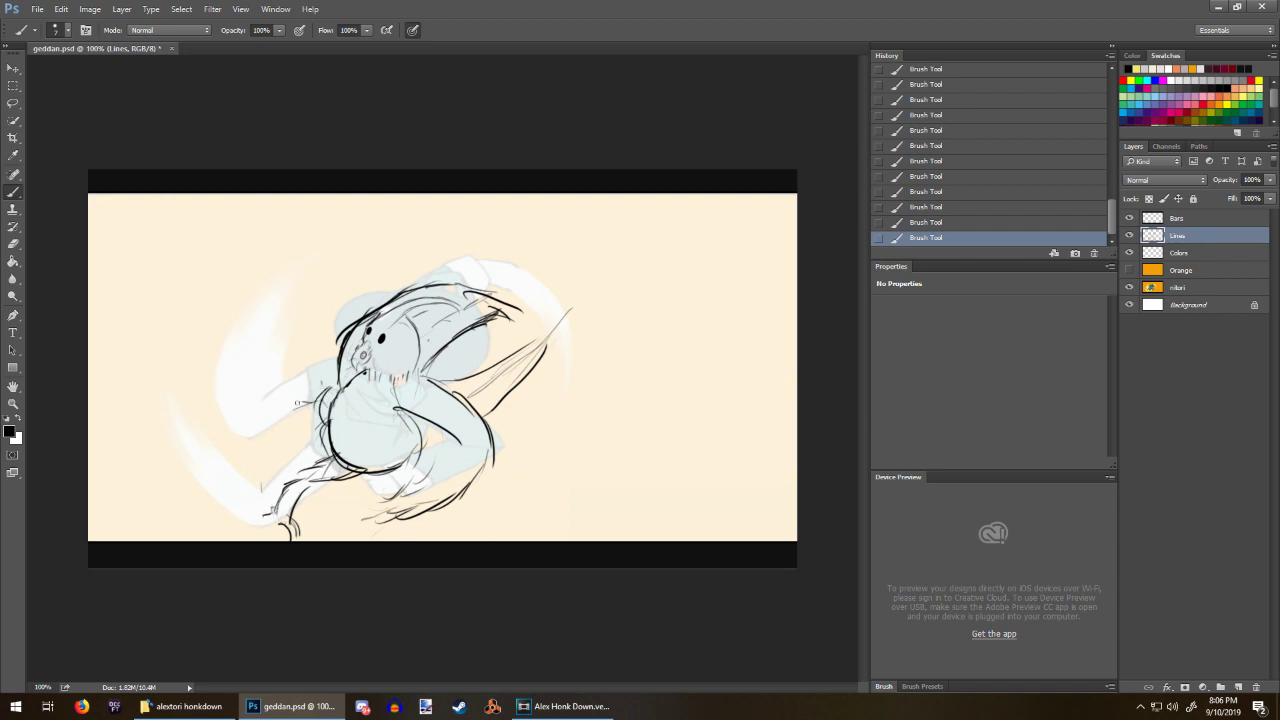
mouse_move(318, 401)
left_mouse_down()
mouse_move(281, 387)
mouse_move(298, 387)
mouse_move(275, 435)
left_mouse_up()
left_click_drag(285, 389, 280, 448)
Step: Erase the curled foot strokes at the end of the lower leg and complete the upper leg's underside where it meets the body
key("e")
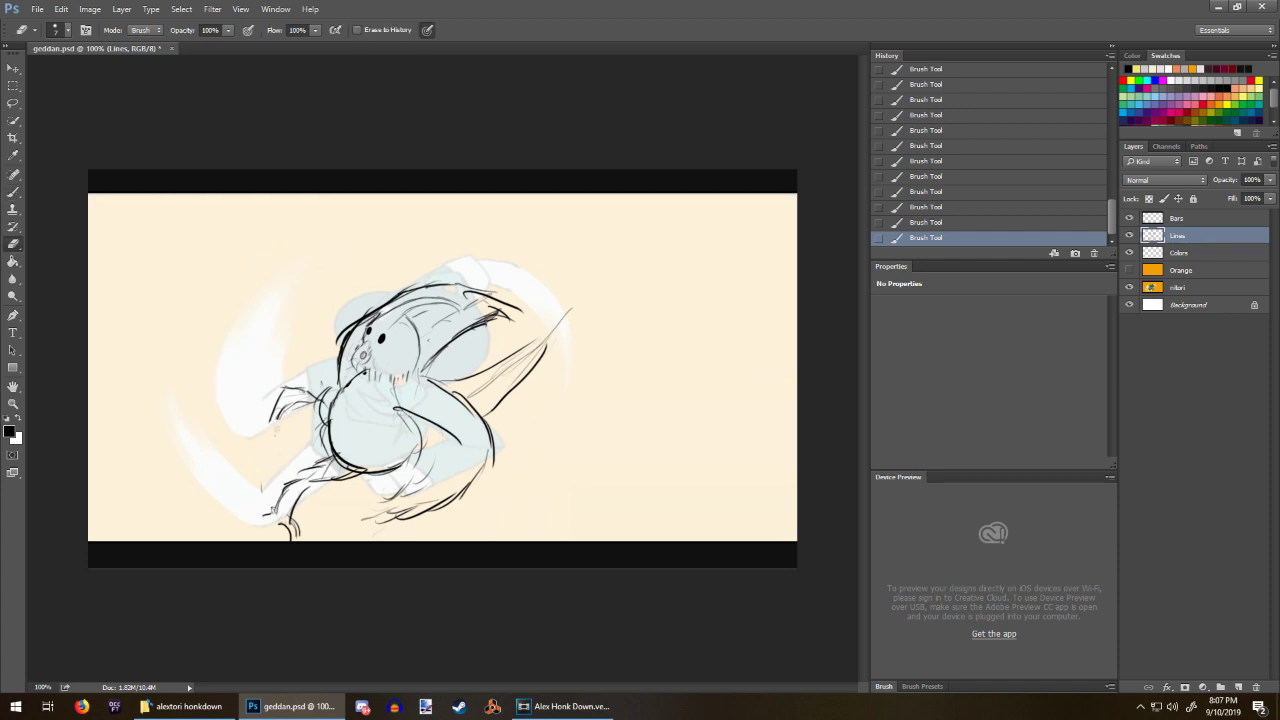
mouse_move(299, 534)
left_mouse_down()
mouse_move(279, 519)
mouse_move(318, 519)
left_mouse_up()
mouse_move(263, 517)
left_mouse_down()
mouse_move(281, 521)
mouse_move(278, 498)
left_mouse_up()
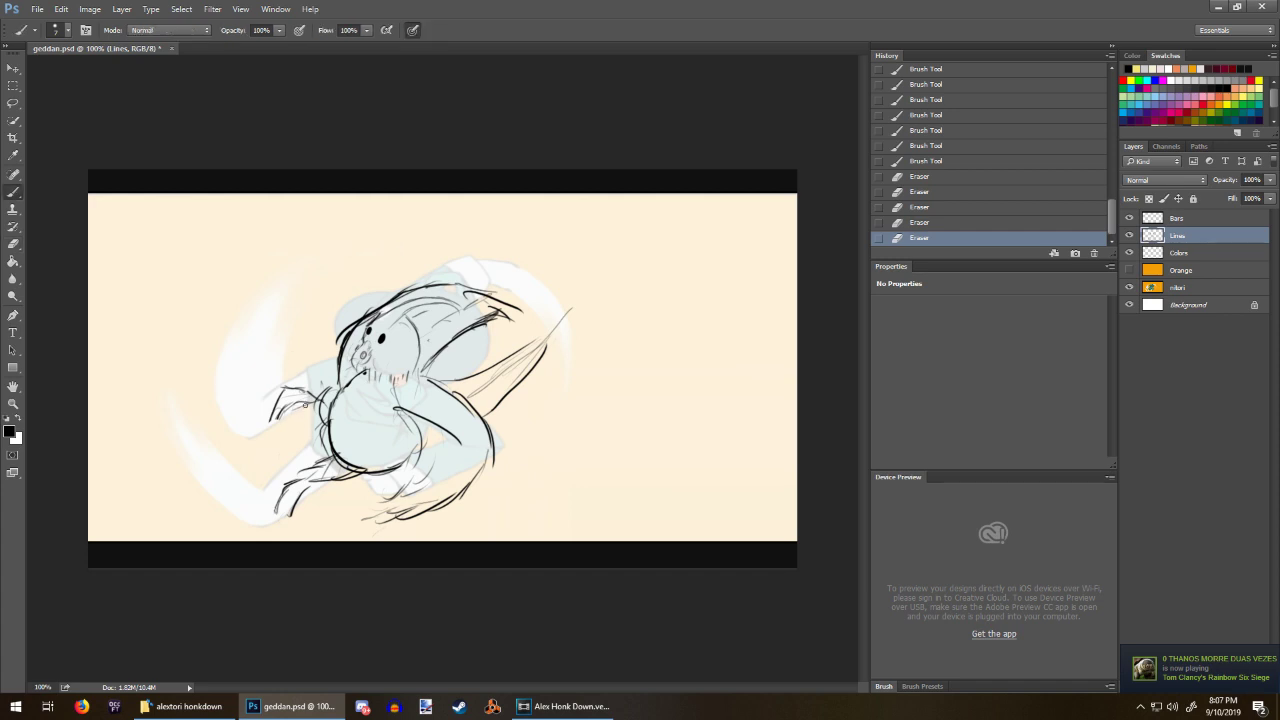
key("b")
mouse_move(300, 398)
left_mouse_down()
mouse_move(326, 388)
mouse_move(316, 406)
left_mouse_up()
key("e")
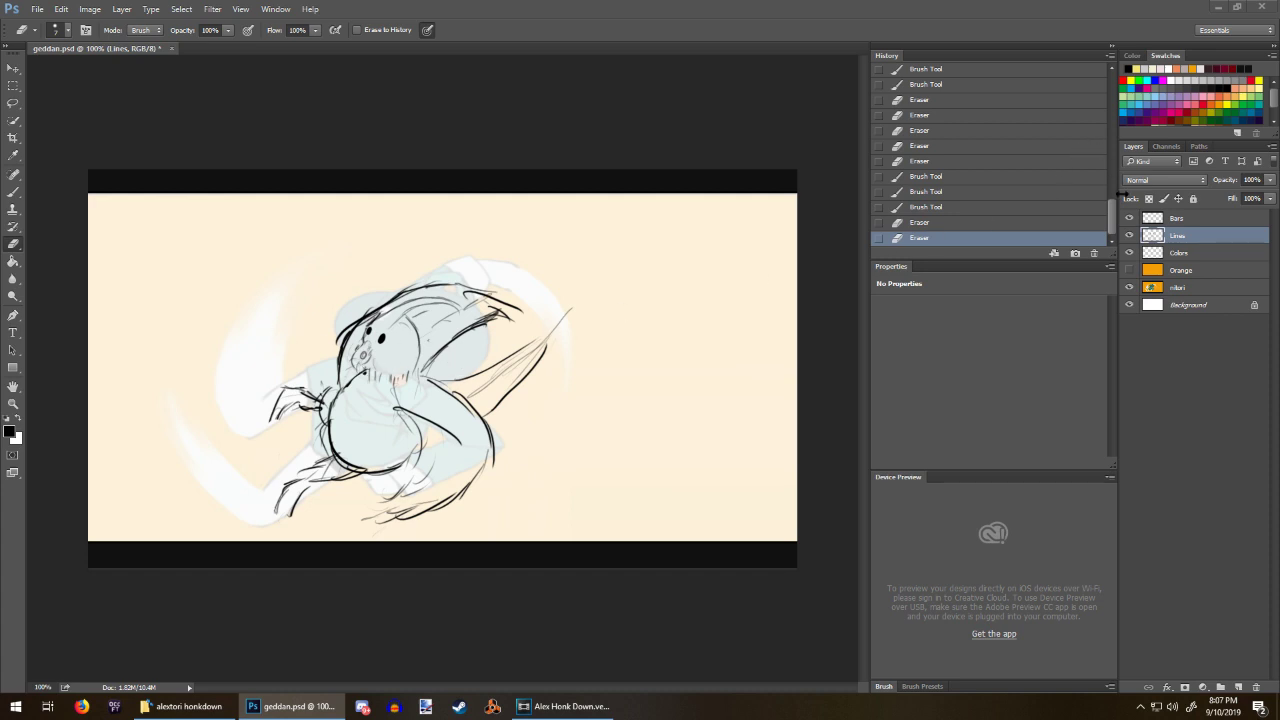
Step: Hide the nitori reference layer, consult the cockatiel picture in the browser, and ready the Brush tool with the light grey swatch
left_click(1129, 287)
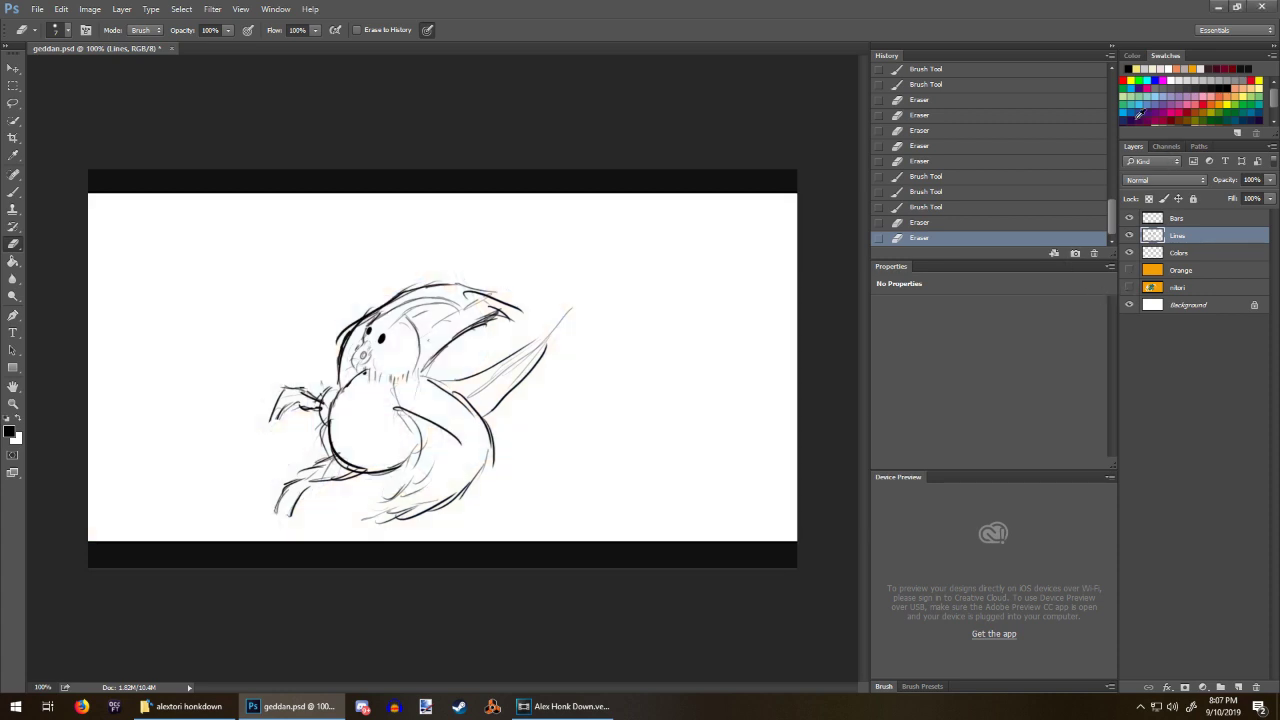
left_click(1142, 67)
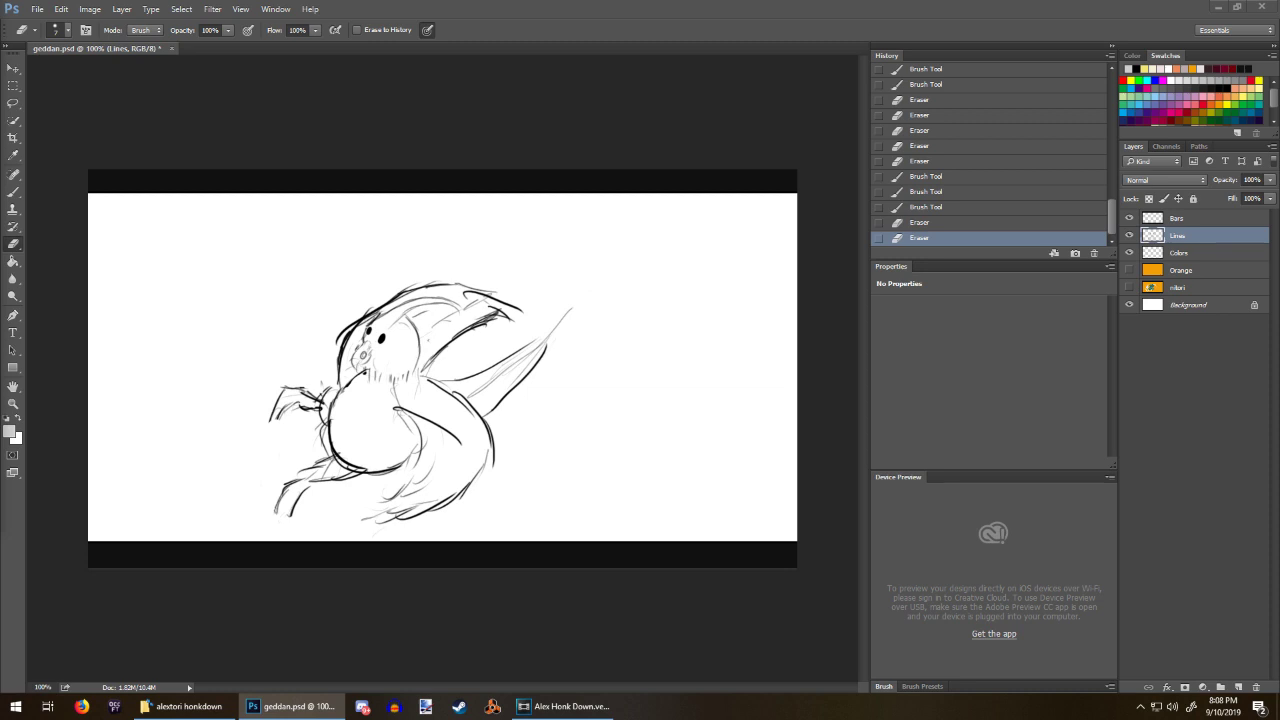
left_click_drag(2, 20, 465, 65)
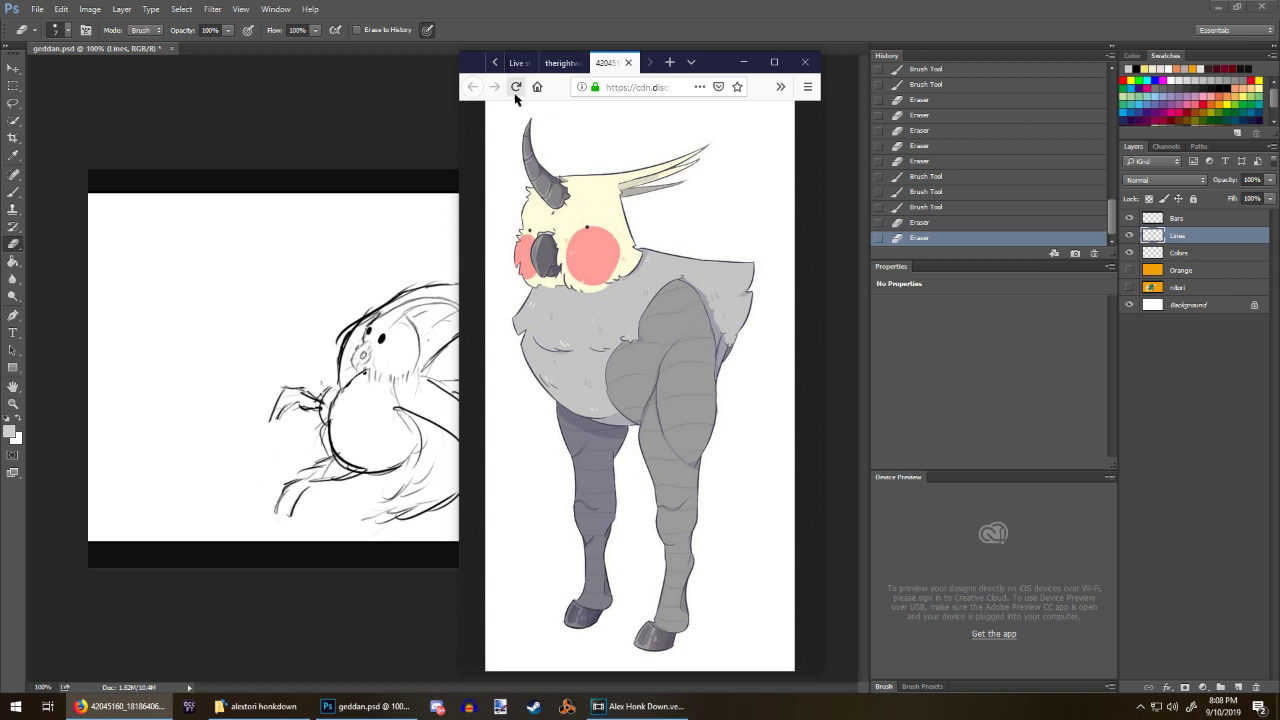
left_click_drag(473, 68, 0, 160)
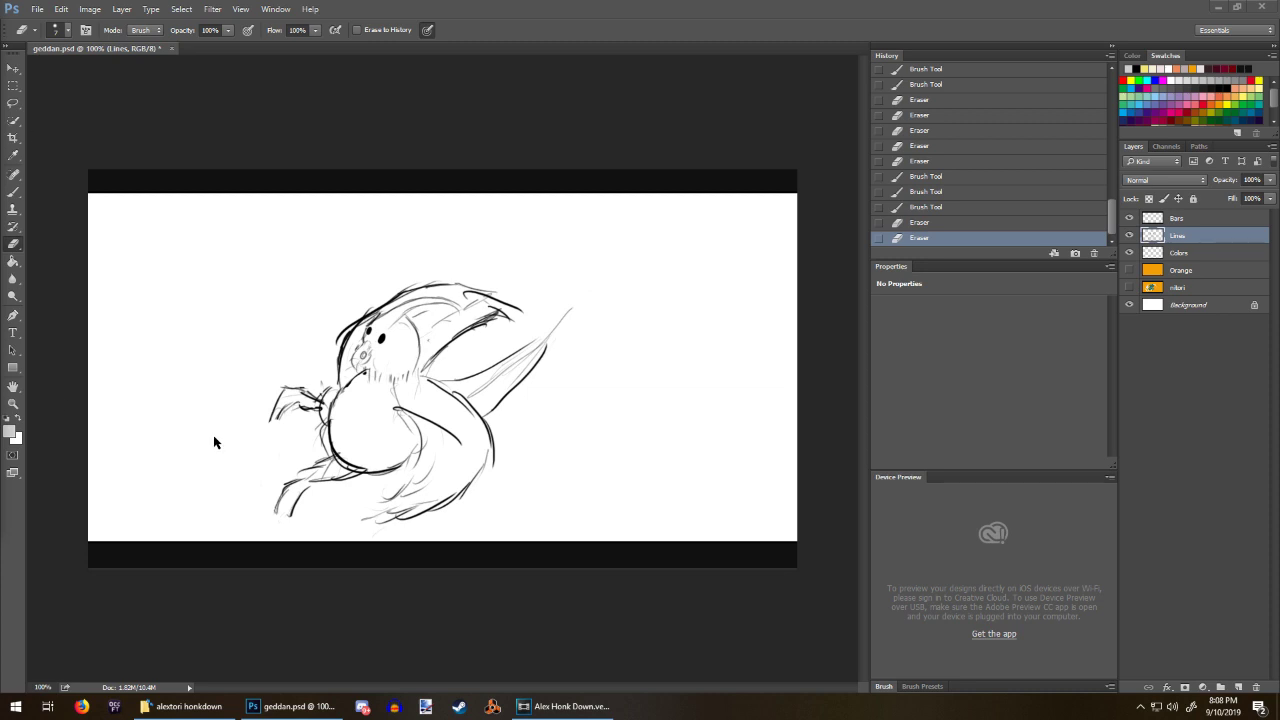
left_click(928, 563)
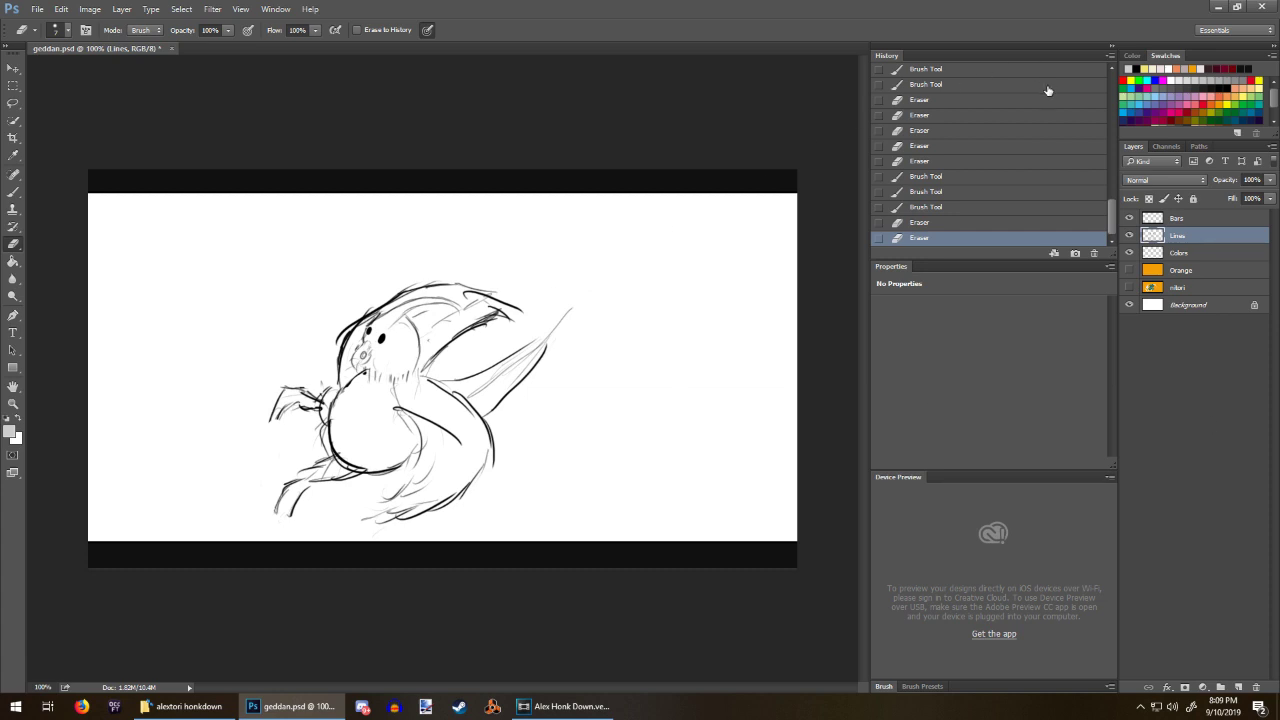
left_click(1186, 68)
left_click(1141, 68)
key("b")
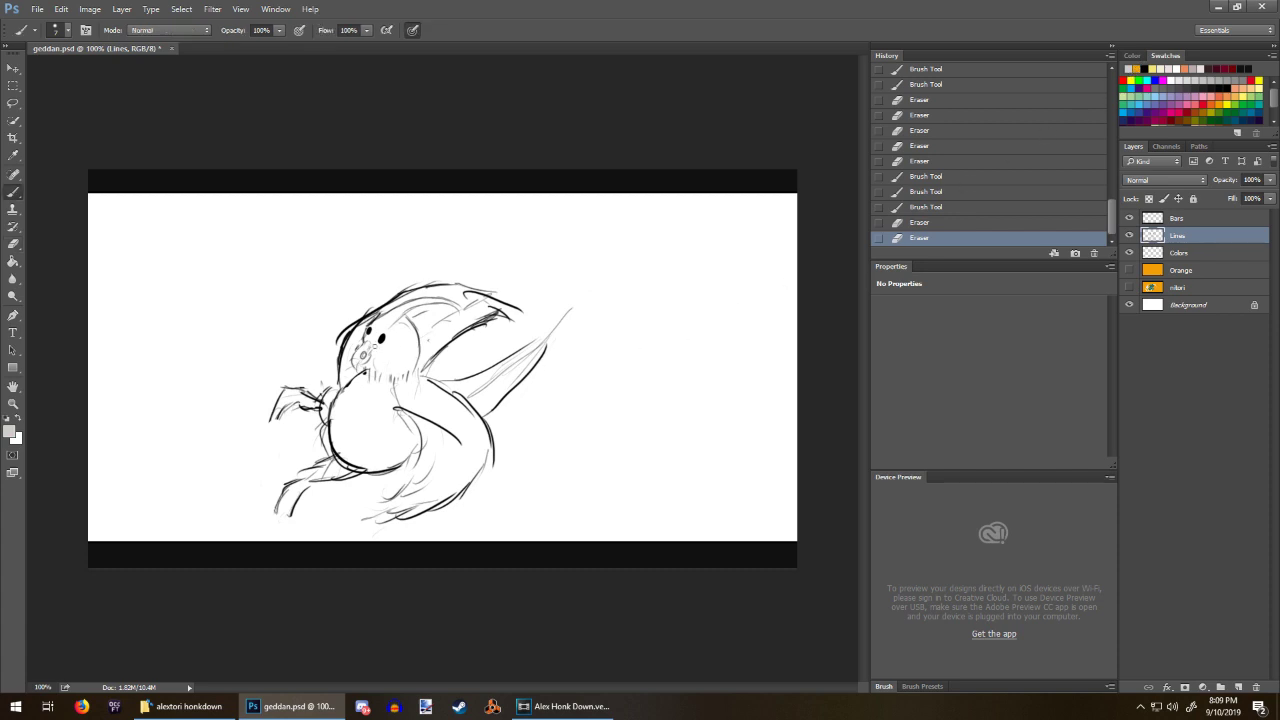
left_click_drag(371, 370, 362, 365)
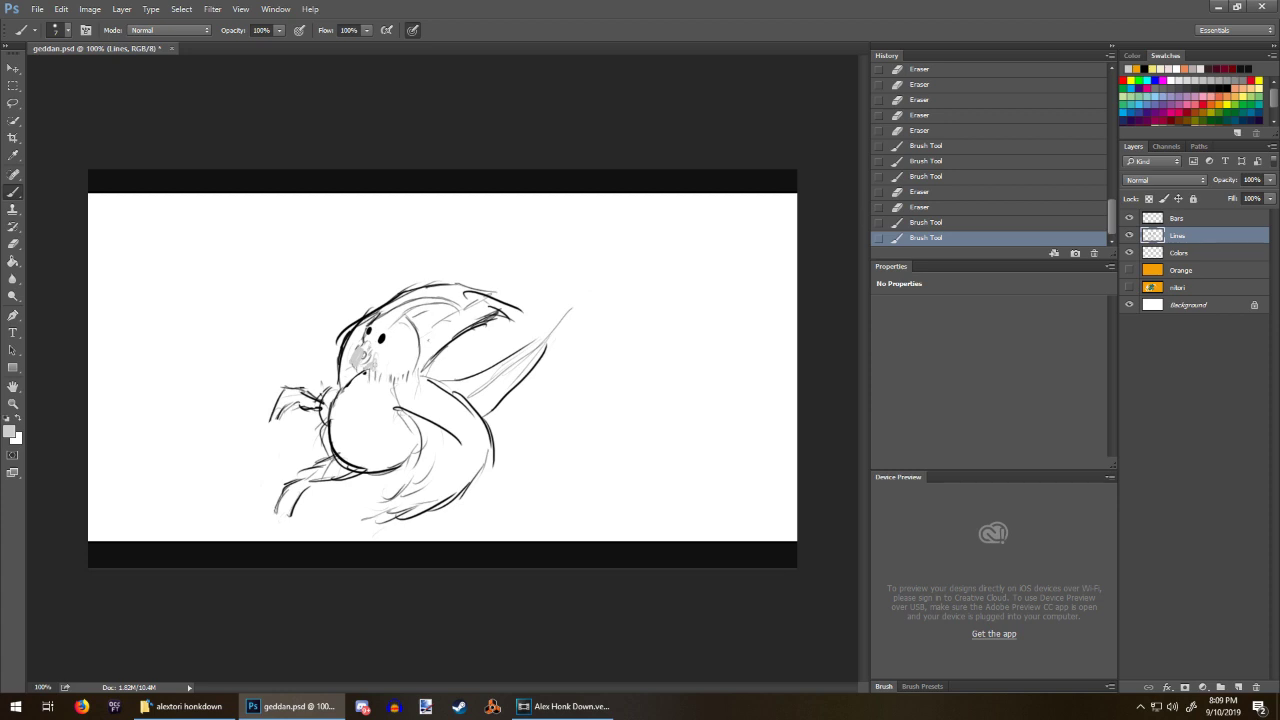
key("ctrl+alt+z")
key("ctrl+alt+z")
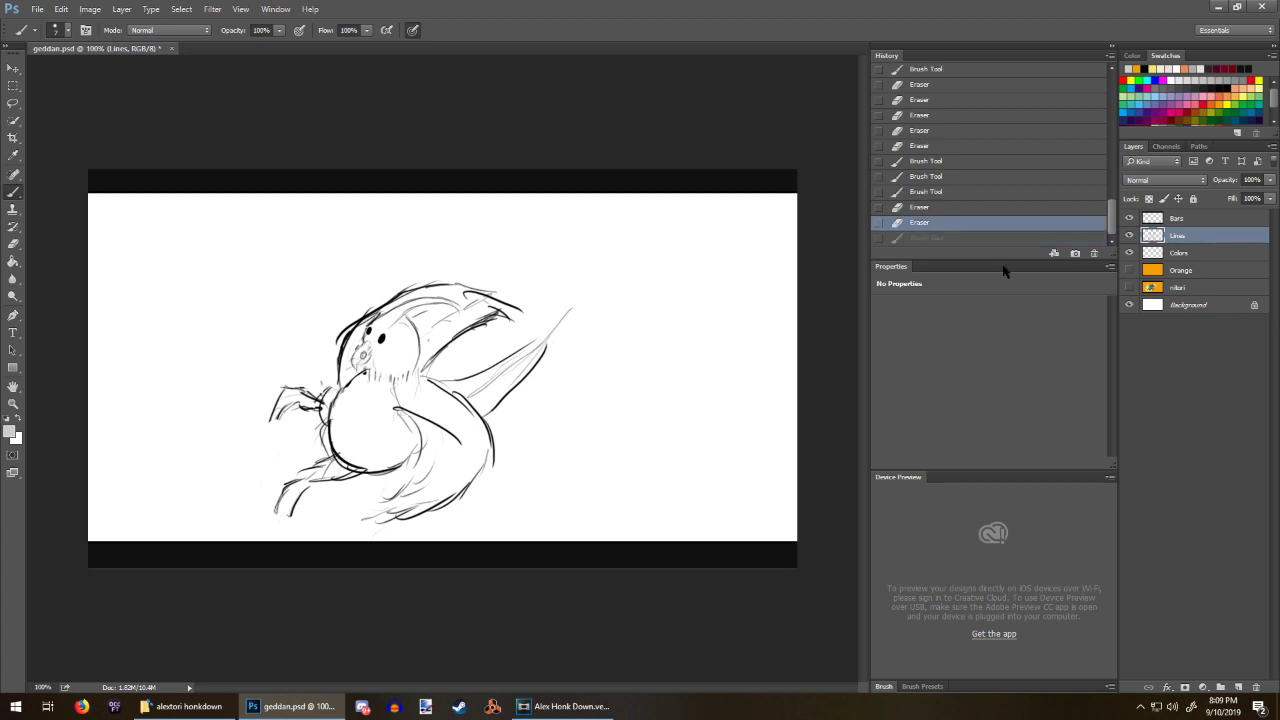
Step: Paint light grey on the Colors layer along the body's edges, between the legs and at the lower wing's tip
left_click(1157, 256)
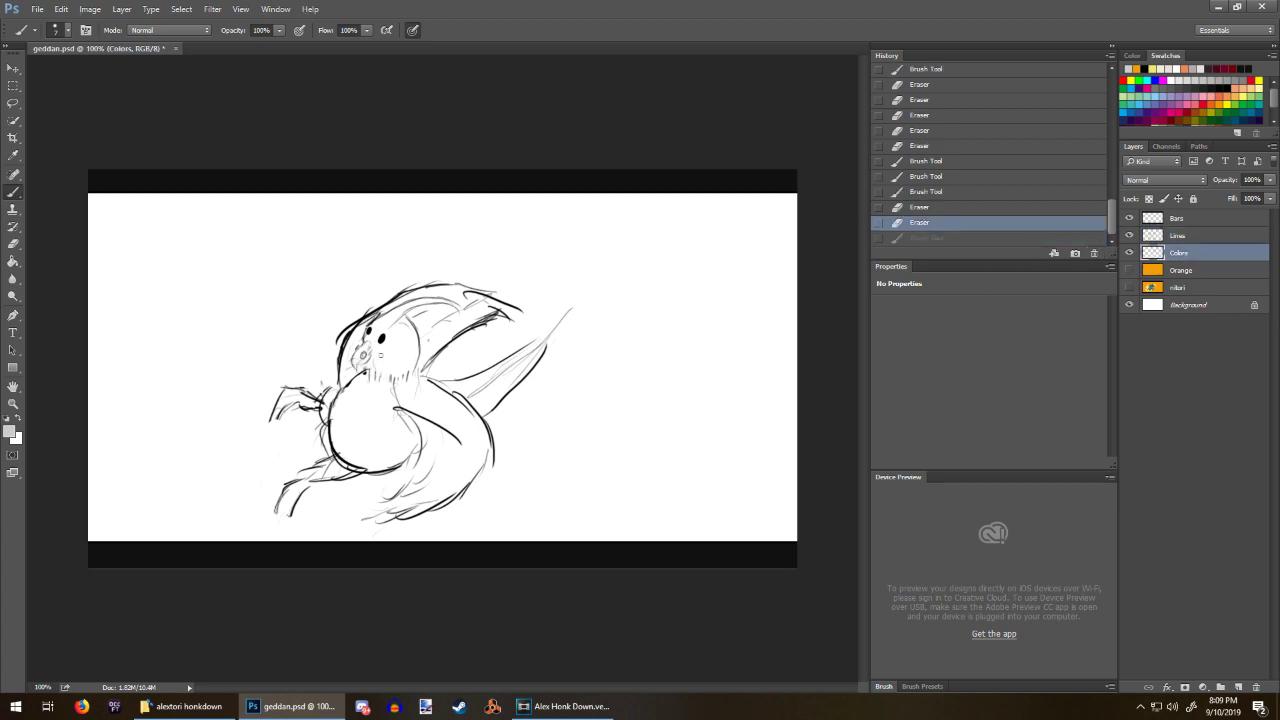
mouse_move(330, 393)
left_mouse_down()
mouse_move(341, 449)
mouse_move(324, 474)
mouse_move(349, 449)
mouse_move(361, 460)
mouse_move(342, 403)
mouse_move(331, 430)
mouse_move(363, 416)
mouse_move(392, 442)
mouse_move(401, 405)
mouse_move(418, 407)
mouse_move(435, 436)
mouse_move(400, 507)
mouse_move(380, 512)
mouse_move(418, 504)
left_mouse_up()
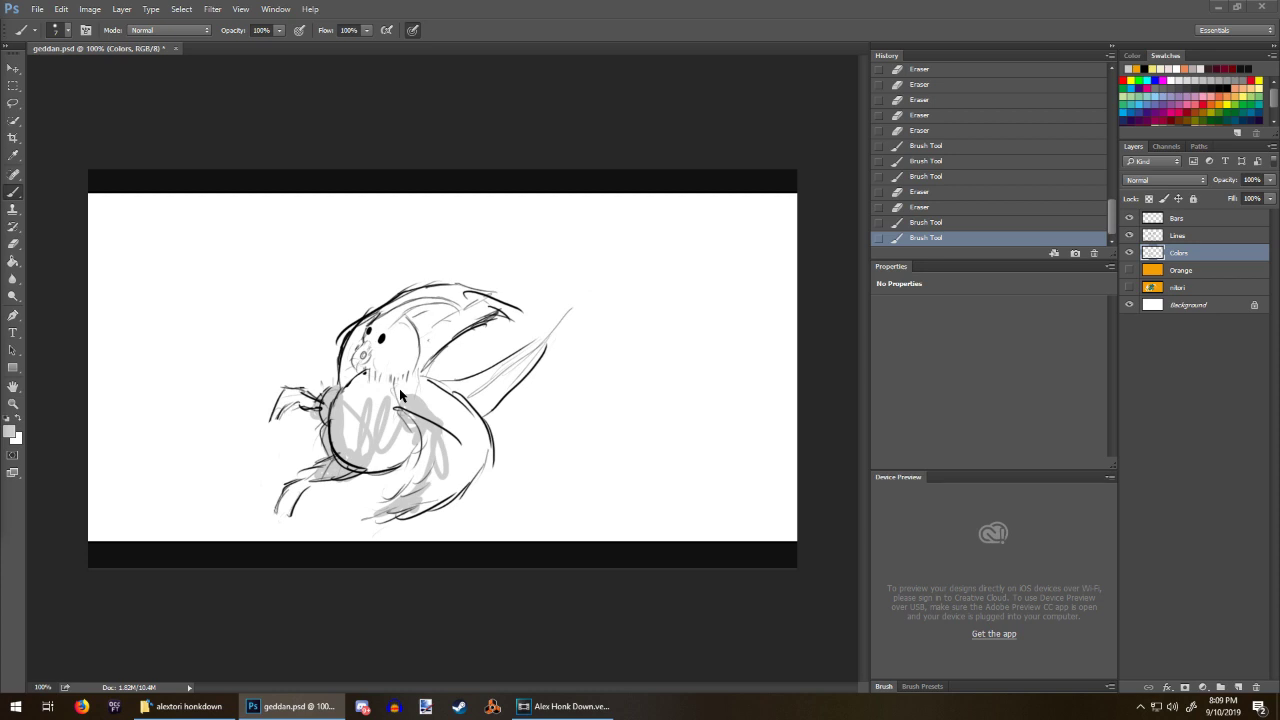
left_click_drag(399, 405, 418, 401)
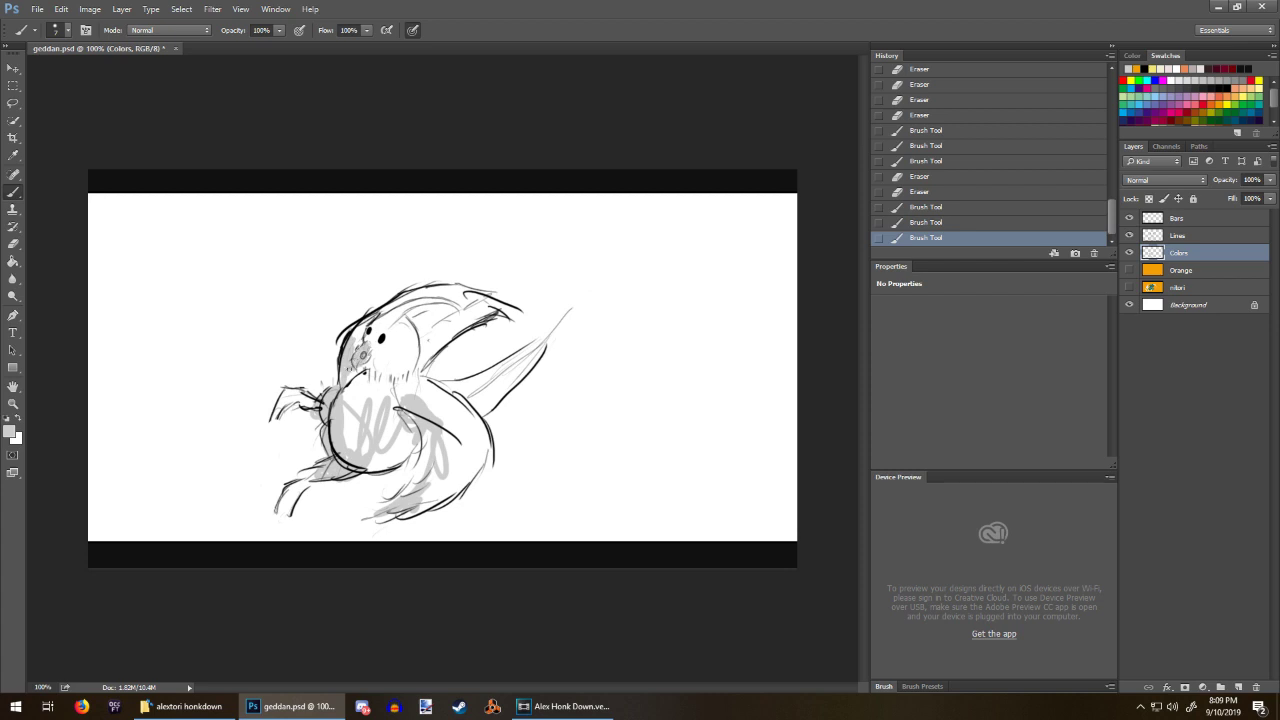
Step: Paint the raised wing light grey around the face and over the head, and extend the grey along the lower wing's feathers
left_click_drag(350, 369, 347, 378)
mouse_move(353, 364)
left_mouse_down()
mouse_move(349, 384)
mouse_move(356, 366)
left_mouse_up()
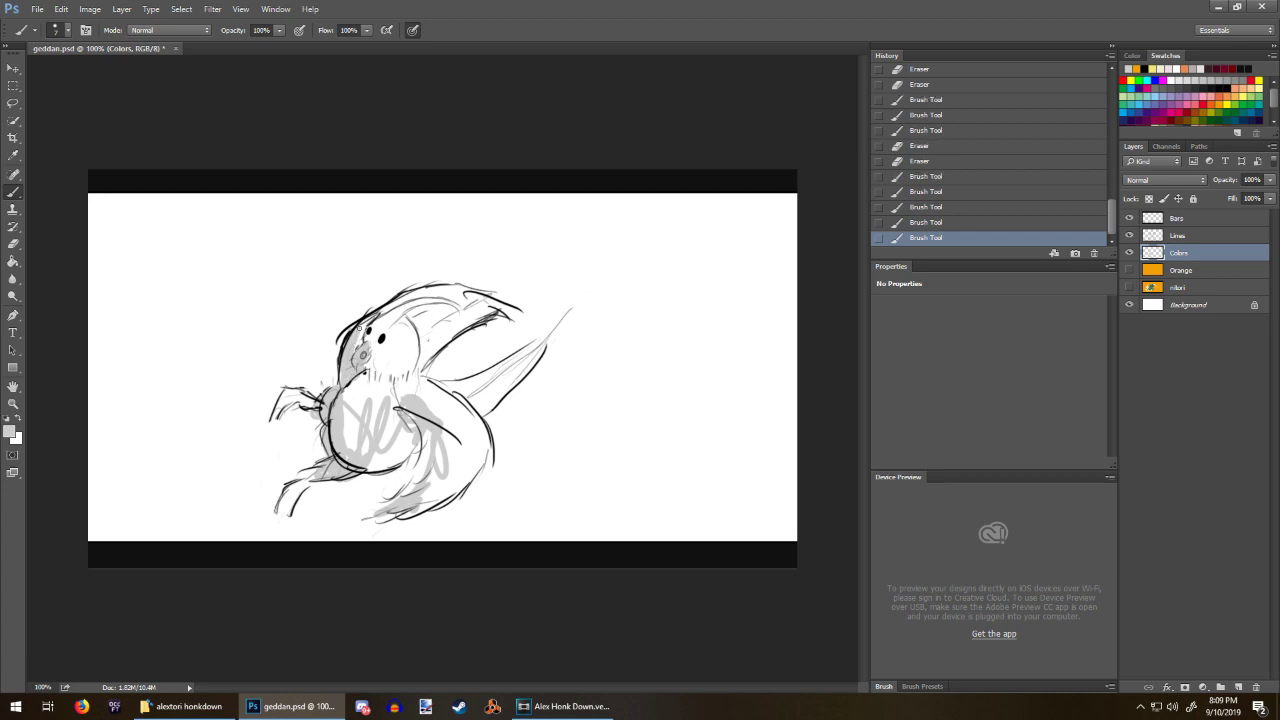
left_click_drag(360, 337, 363, 327)
left_click_drag(402, 297, 460, 295)
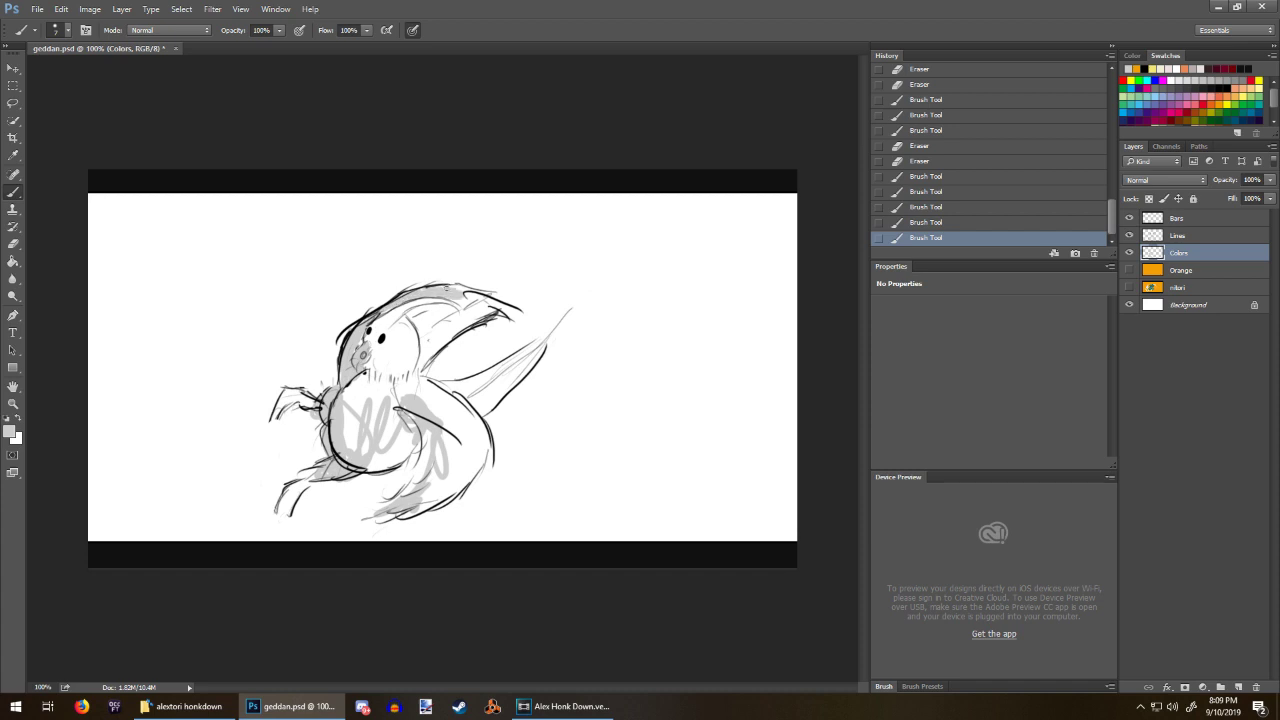
mouse_move(478, 306)
left_mouse_down()
mouse_move(464, 288)
mouse_move(458, 318)
mouse_move(428, 312)
mouse_move(428, 368)
mouse_move(445, 336)
mouse_move(488, 313)
mouse_move(440, 326)
mouse_move(436, 345)
left_mouse_up()
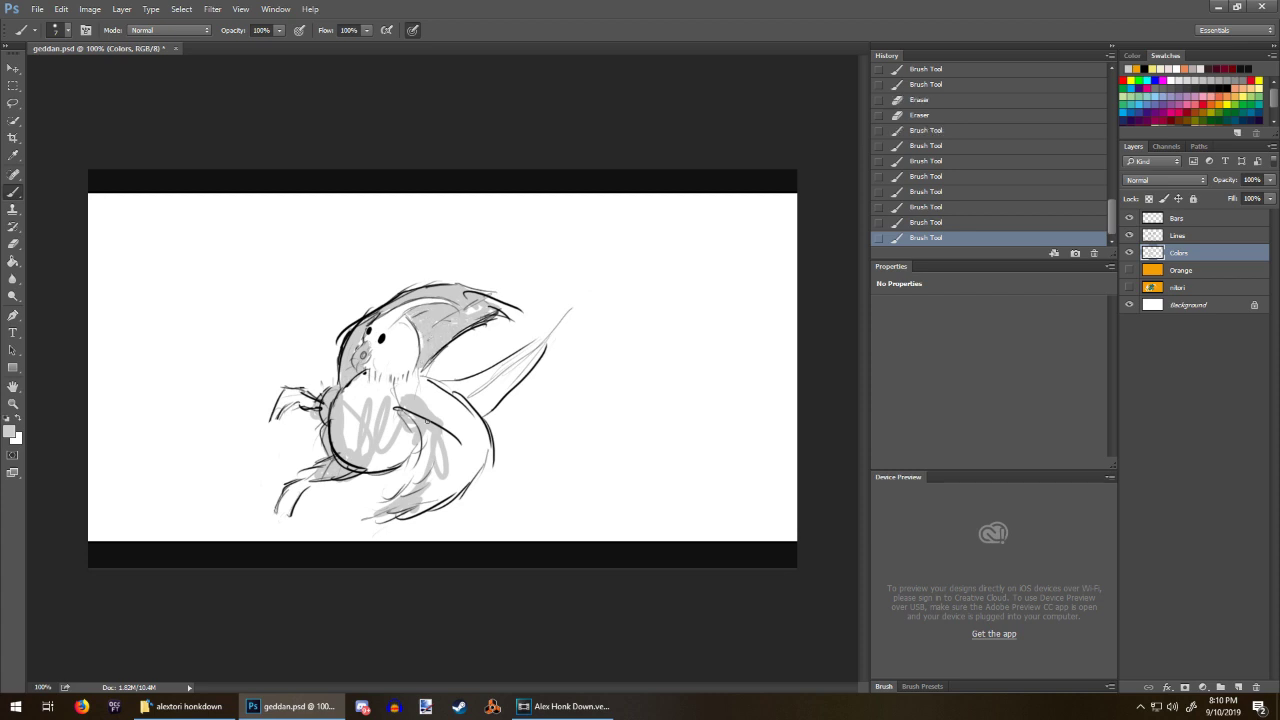
mouse_move(396, 487)
left_mouse_down()
mouse_move(422, 438)
mouse_move(425, 477)
left_mouse_up()
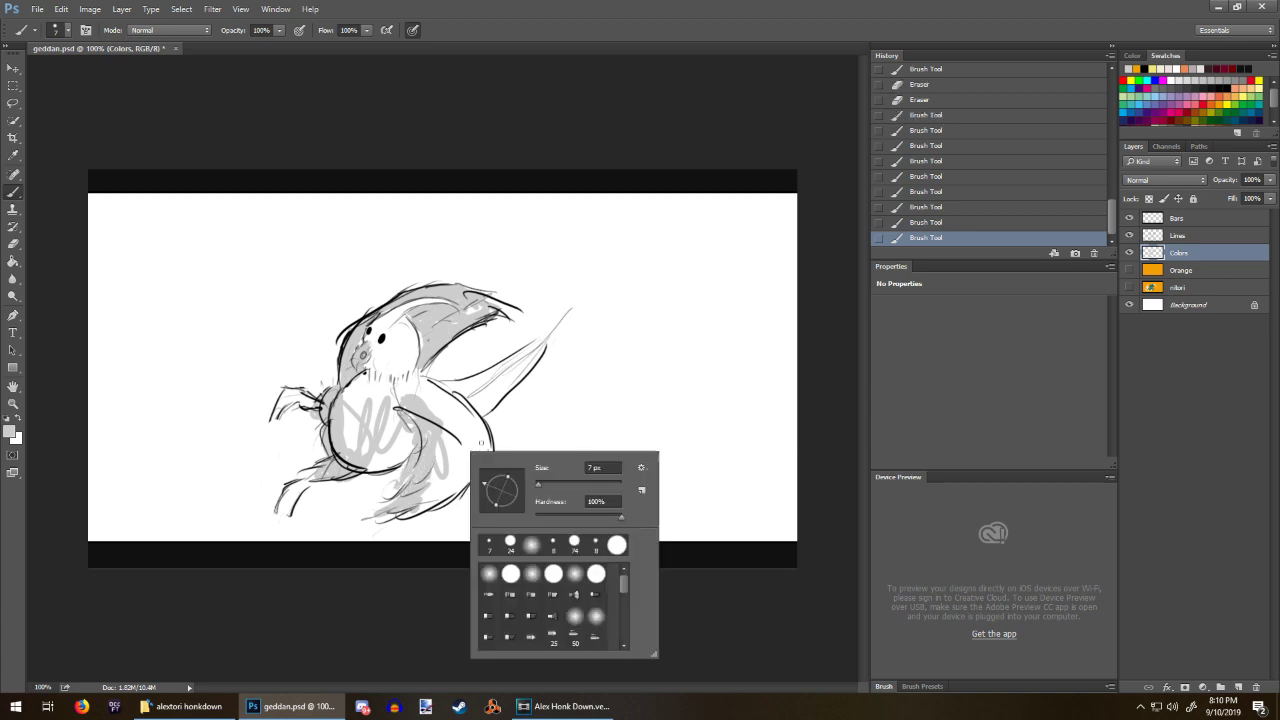
Step: Fill the body, lower wing and tail with light grey using the 24 px hard round brush, covering remaining gaps in the raised wing
right_click(476, 446)
left_click(511, 544)
mouse_move(486, 382)
left_mouse_down()
mouse_move(457, 385)
mouse_move(540, 352)
mouse_move(492, 398)
left_mouse_up()
mouse_move(345, 392)
left_mouse_down()
mouse_move(371, 431)
mouse_move(391, 414)
mouse_move(369, 434)
mouse_move(385, 454)
mouse_move(406, 391)
mouse_move(394, 385)
mouse_move(424, 390)
mouse_move(444, 411)
mouse_move(418, 499)
mouse_move(449, 488)
mouse_move(468, 434)
mouse_move(477, 469)
mouse_move(485, 435)
mouse_move(455, 480)
left_mouse_up()
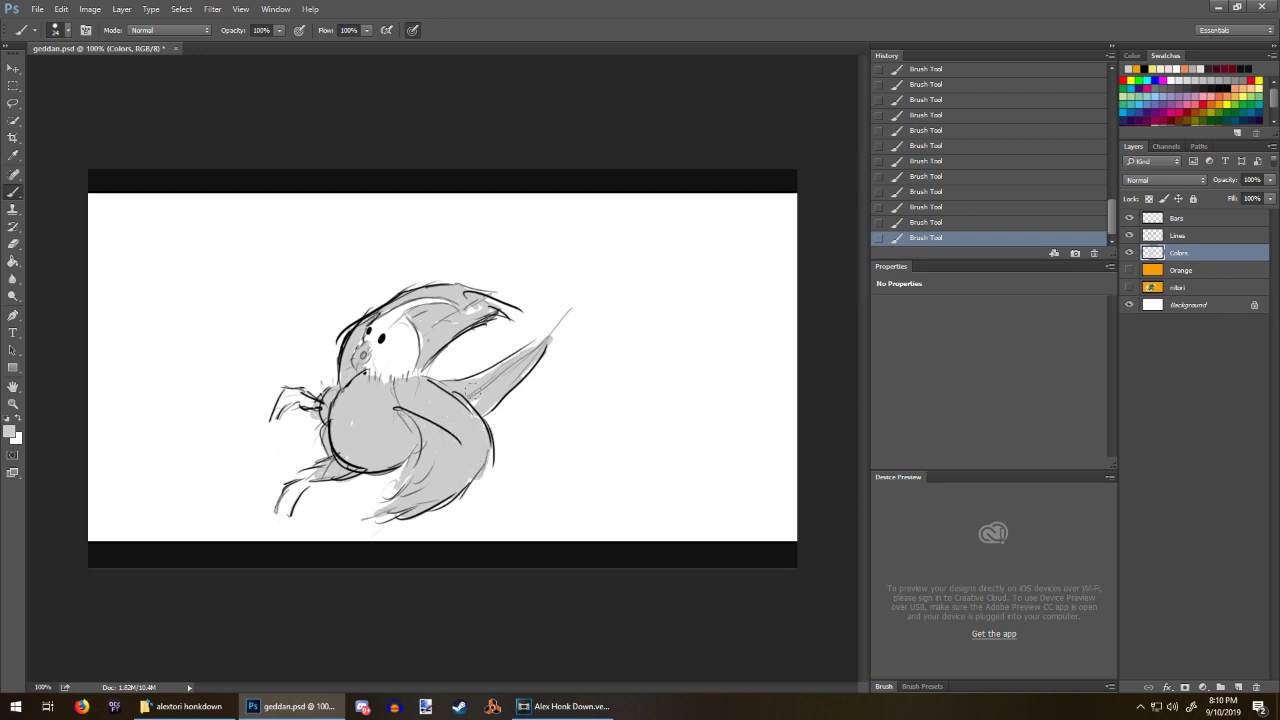
mouse_move(468, 384)
left_mouse_down()
mouse_move(510, 364)
mouse_move(524, 373)
left_mouse_up()
left_click_drag(467, 315, 493, 307)
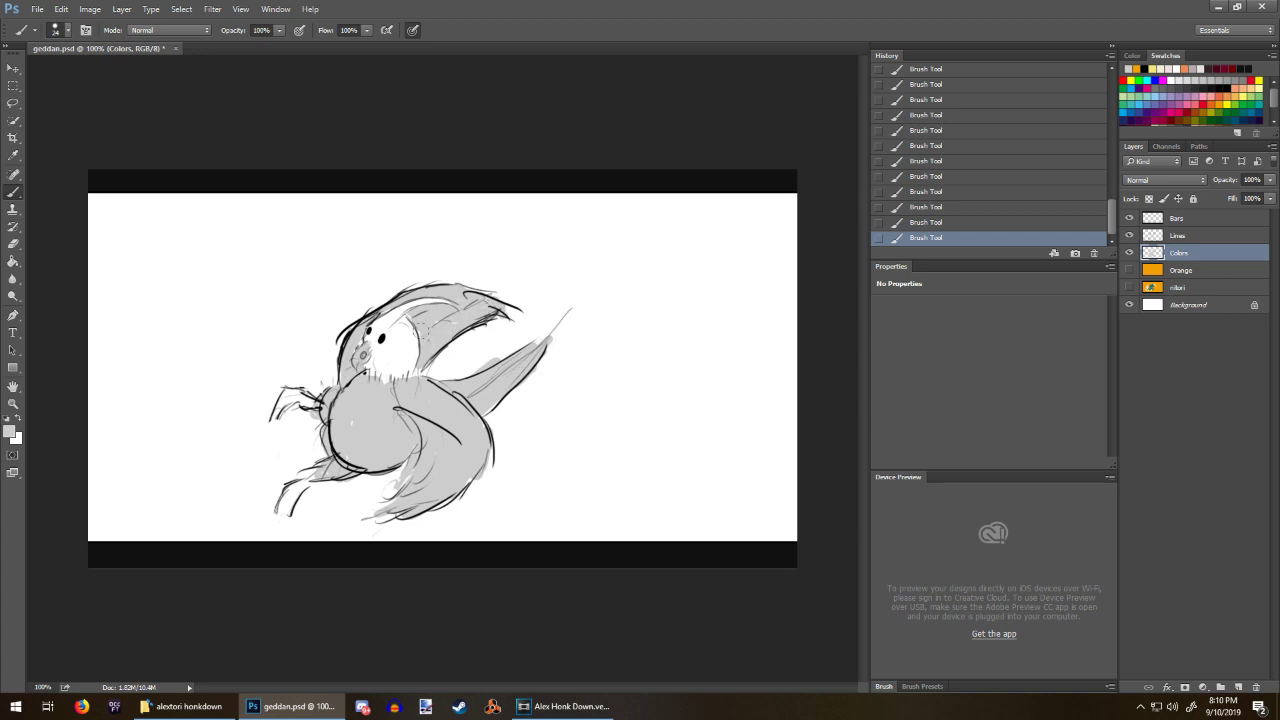
left_click_drag(350, 338, 357, 341)
left_click_drag(347, 430, 351, 477)
left_click_drag(473, 492, 463, 479)
Step: Erase the grey that spills outside the outlines of the lower wing, belly, neck and tail
key("e")
left_click_drag(483, 478, 485, 472)
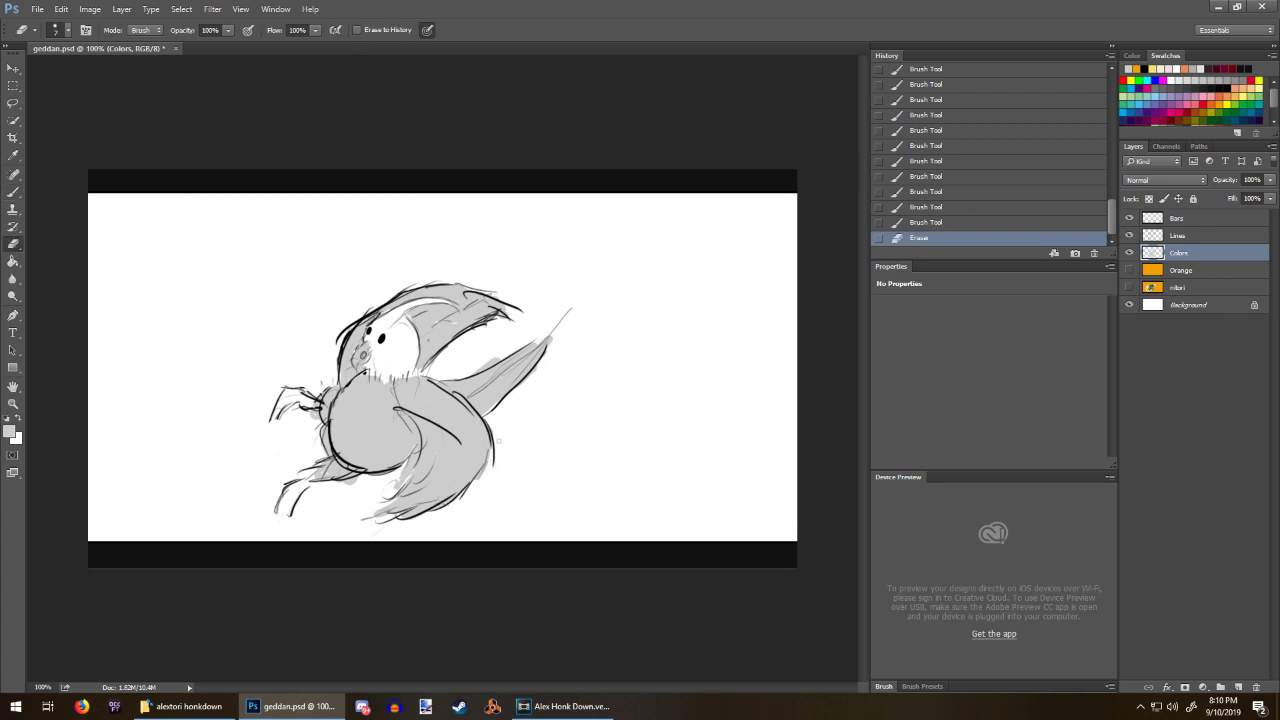
left_click_drag(491, 426, 486, 480)
mouse_move(379, 478)
left_mouse_down()
mouse_move(347, 482)
mouse_move(313, 423)
left_mouse_up()
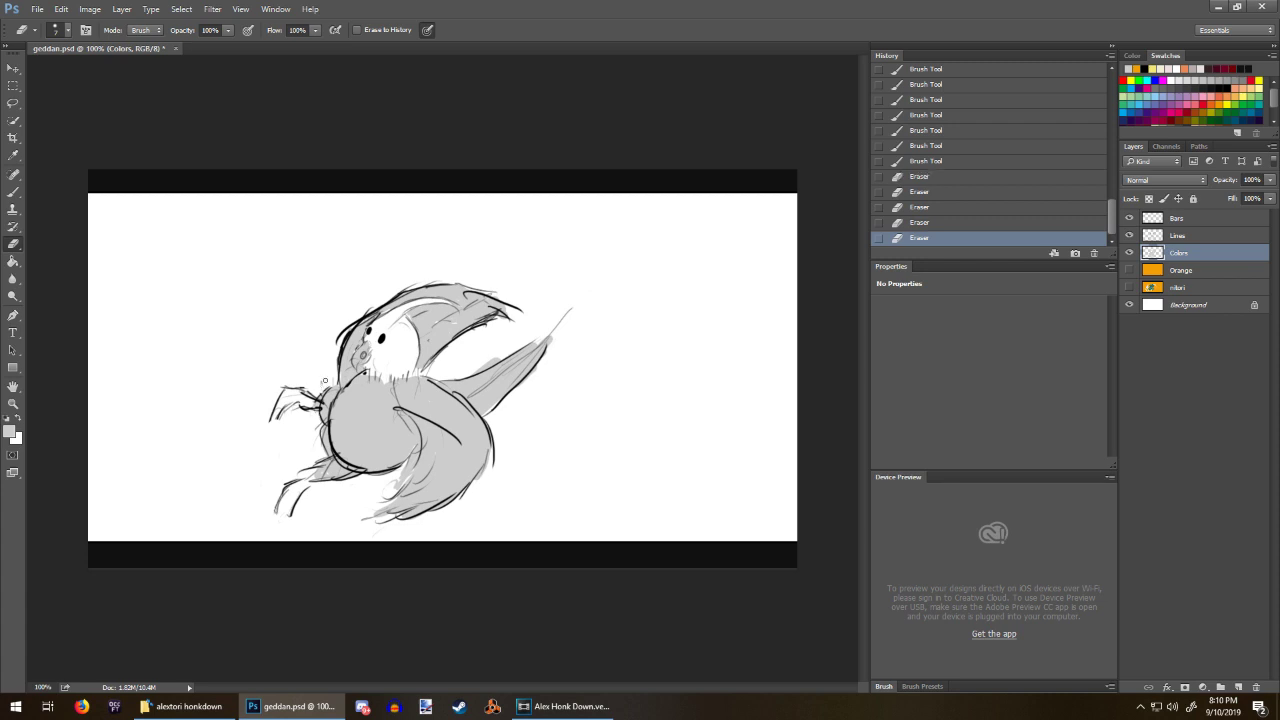
left_click_drag(332, 372, 346, 352)
left_click_drag(479, 370, 510, 337)
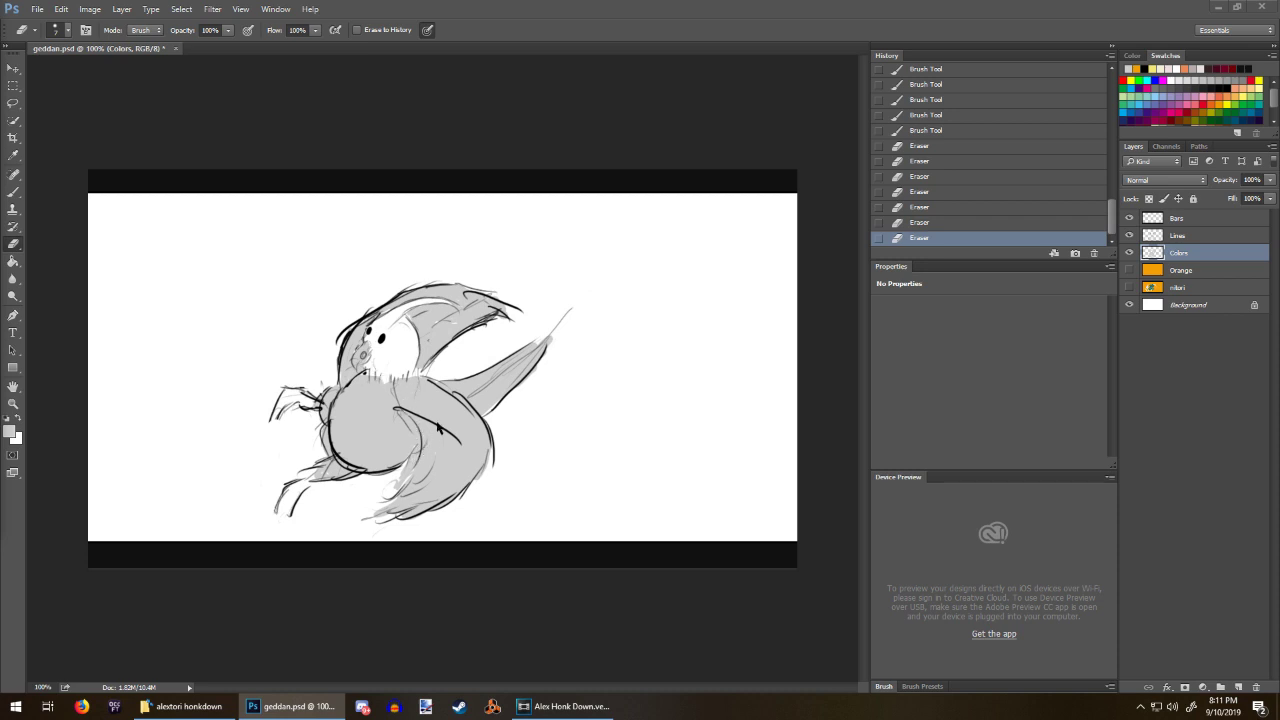
Step: Paint the cockatiel's head and crest yellow
left_click(1152, 68)
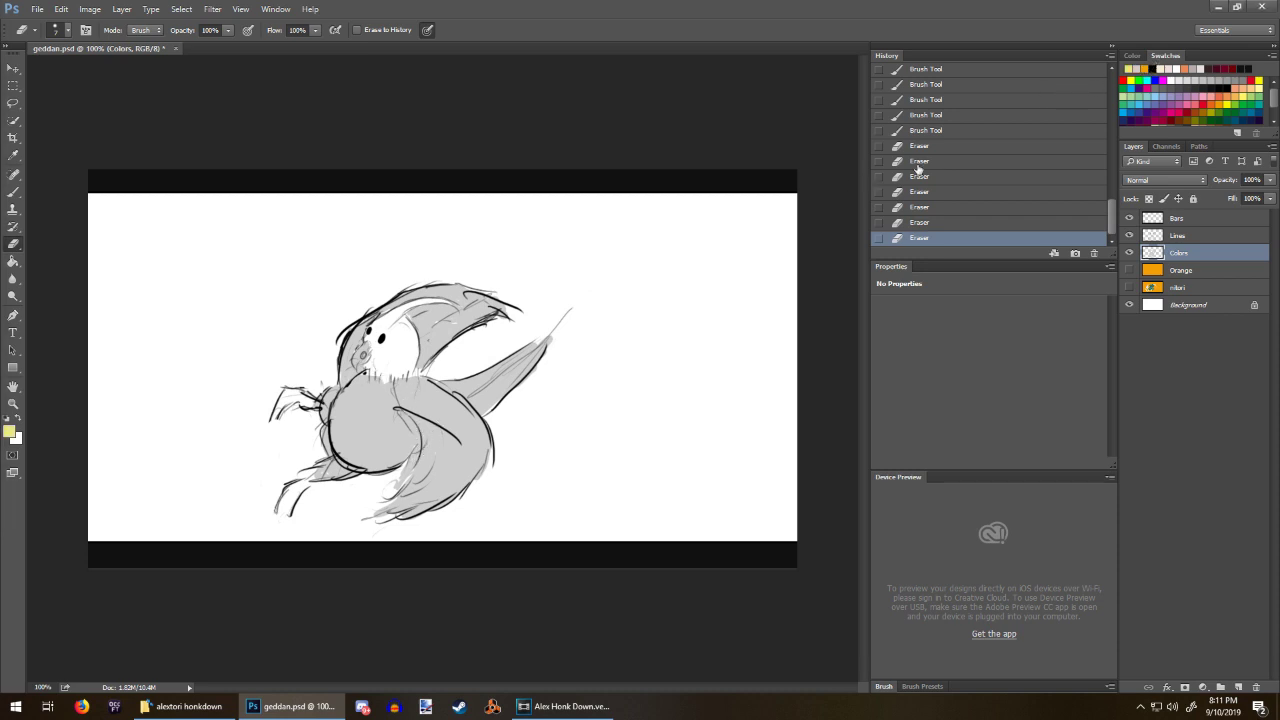
mouse_move(370, 363)
left_mouse_down()
mouse_move(413, 347)
mouse_move(401, 313)
mouse_move(438, 293)
mouse_move(455, 301)
mouse_move(426, 300)
mouse_move(370, 332)
mouse_move(382, 362)
mouse_move(402, 335)
mouse_move(385, 335)
mouse_move(372, 375)
mouse_move(422, 369)
left_mouse_up()
key("b")
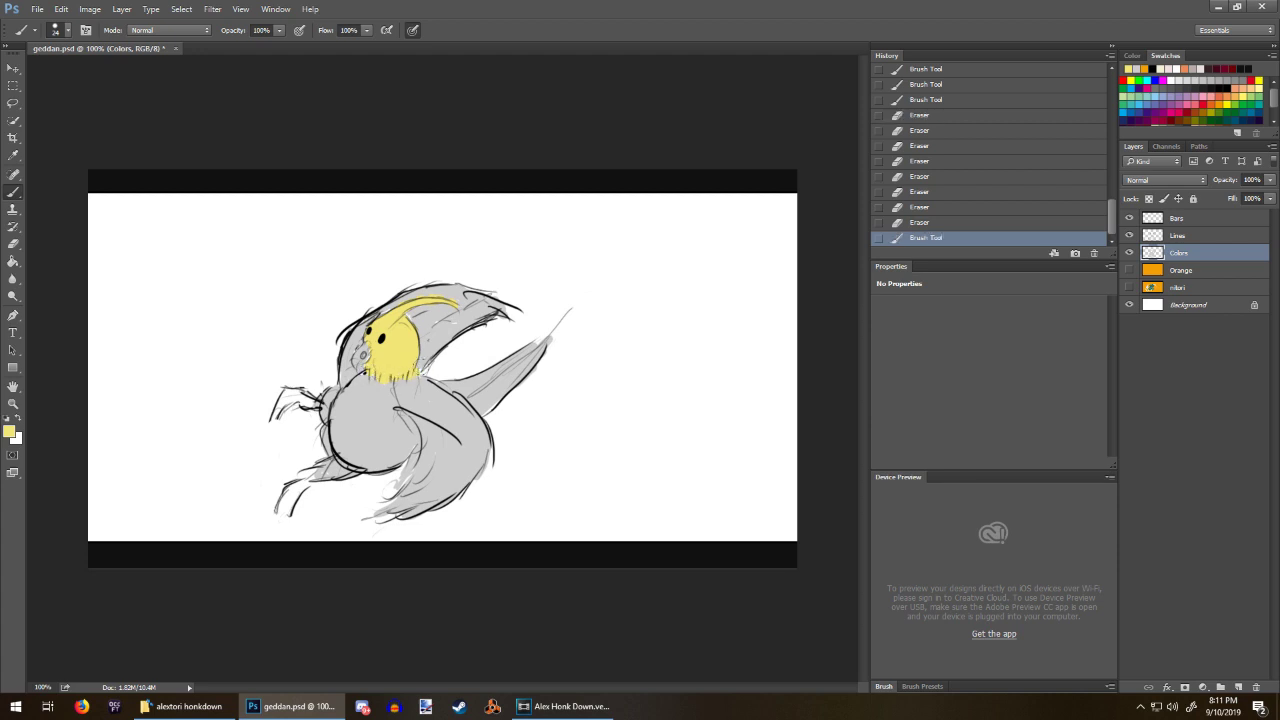
Step: Paint both legs with the pale cream swatch
left_click(1166, 66)
left_click(1165, 67)
left_click_drag(300, 400, 283, 397)
mouse_move(280, 503)
left_mouse_down()
mouse_move(311, 477)
mouse_move(290, 494)
left_mouse_up()
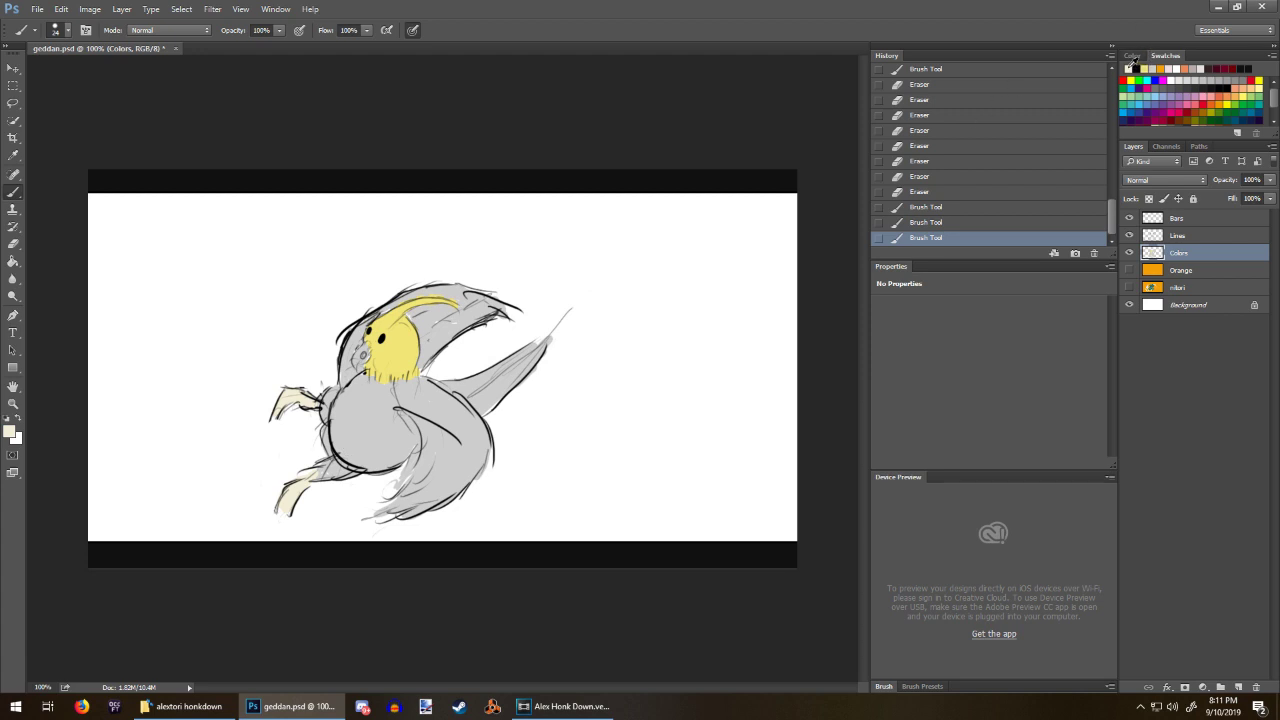
Step: Add cream markings to the wings: a curved stripe on the lower wing and small patches on the raised wing
left_click_drag(432, 412, 460, 470)
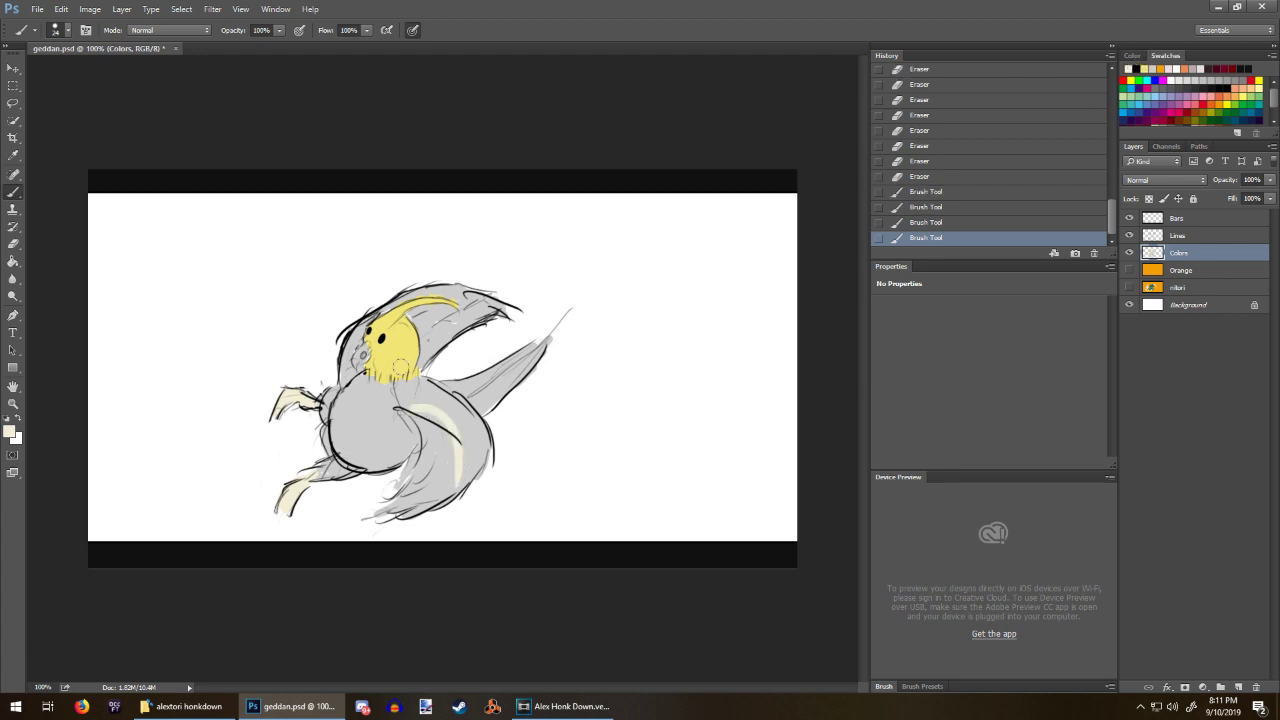
left_click_drag(348, 352, 352, 368)
left_click_drag(416, 306, 460, 294)
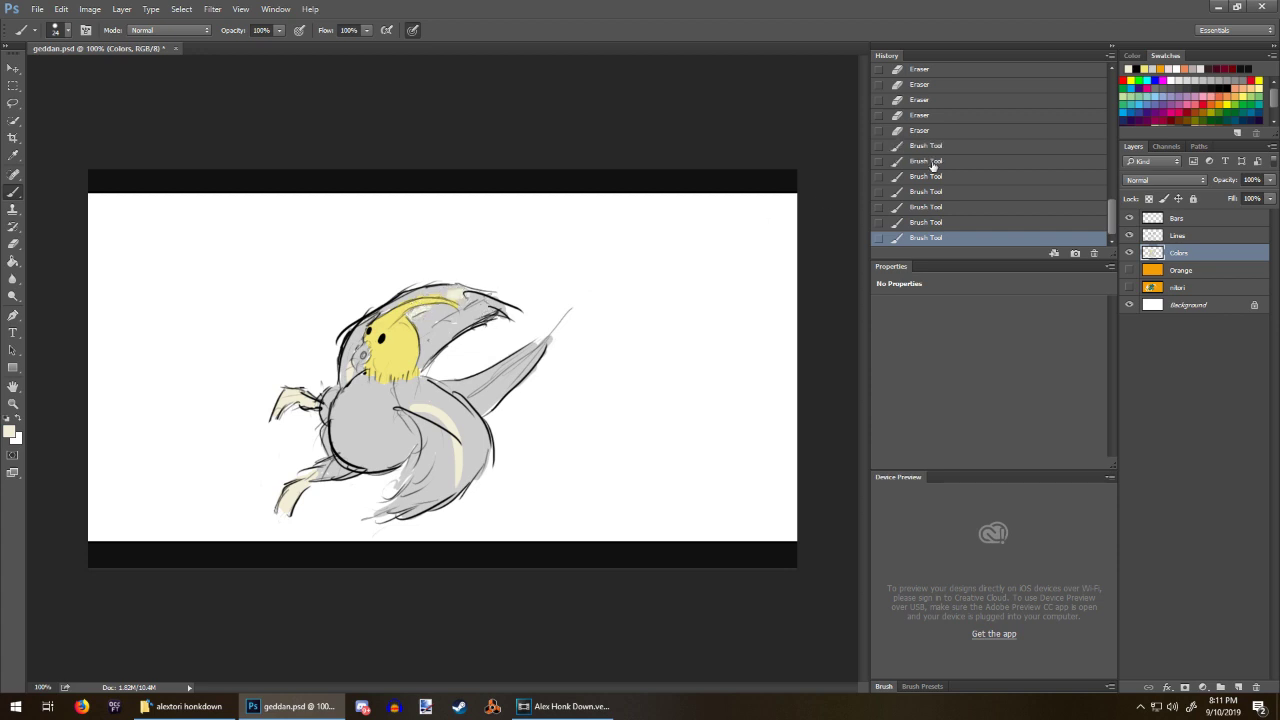
Step: Brush muted pinkish-grey shading strokes onto the inner edge of the lower wing and along the belly's front edge
left_click(1194, 67)
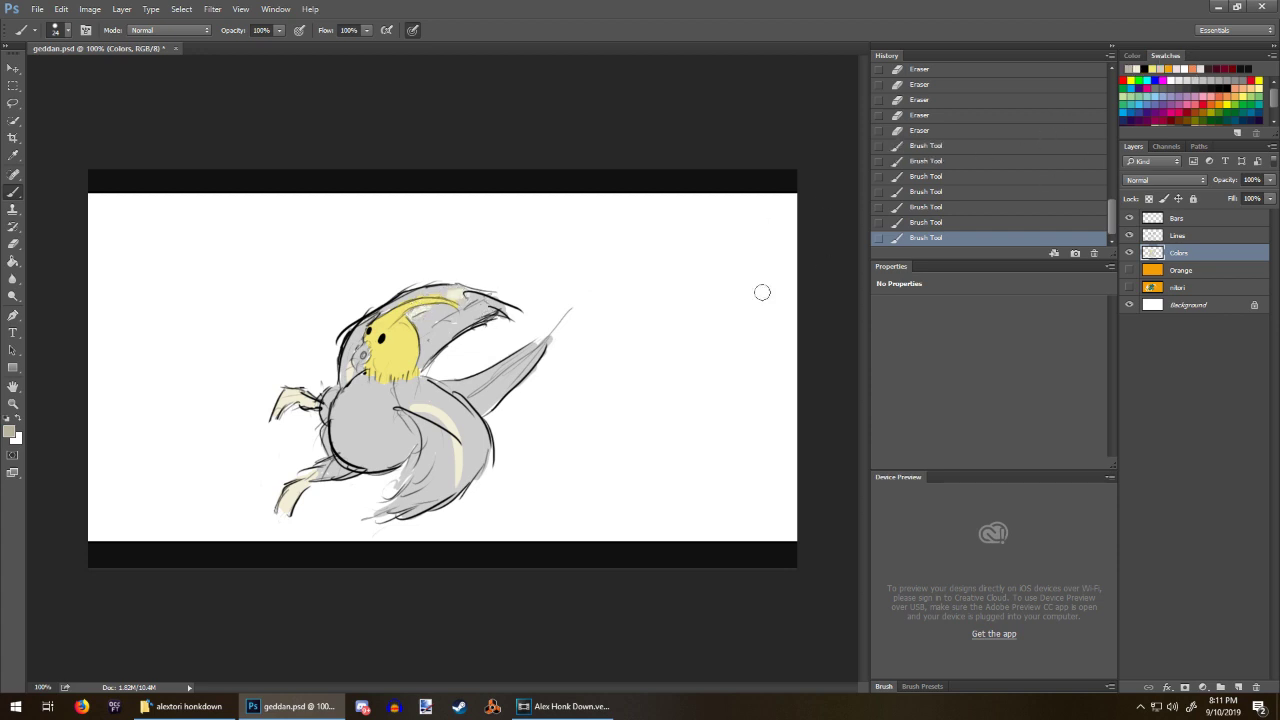
left_click_drag(410, 484, 427, 438)
left_click_drag(424, 466, 434, 450)
left_click_drag(404, 502, 424, 484)
mouse_move(328, 422)
left_mouse_down()
mouse_move(342, 455)
mouse_move(386, 462)
left_mouse_up()
left_click_drag(339, 390, 335, 442)
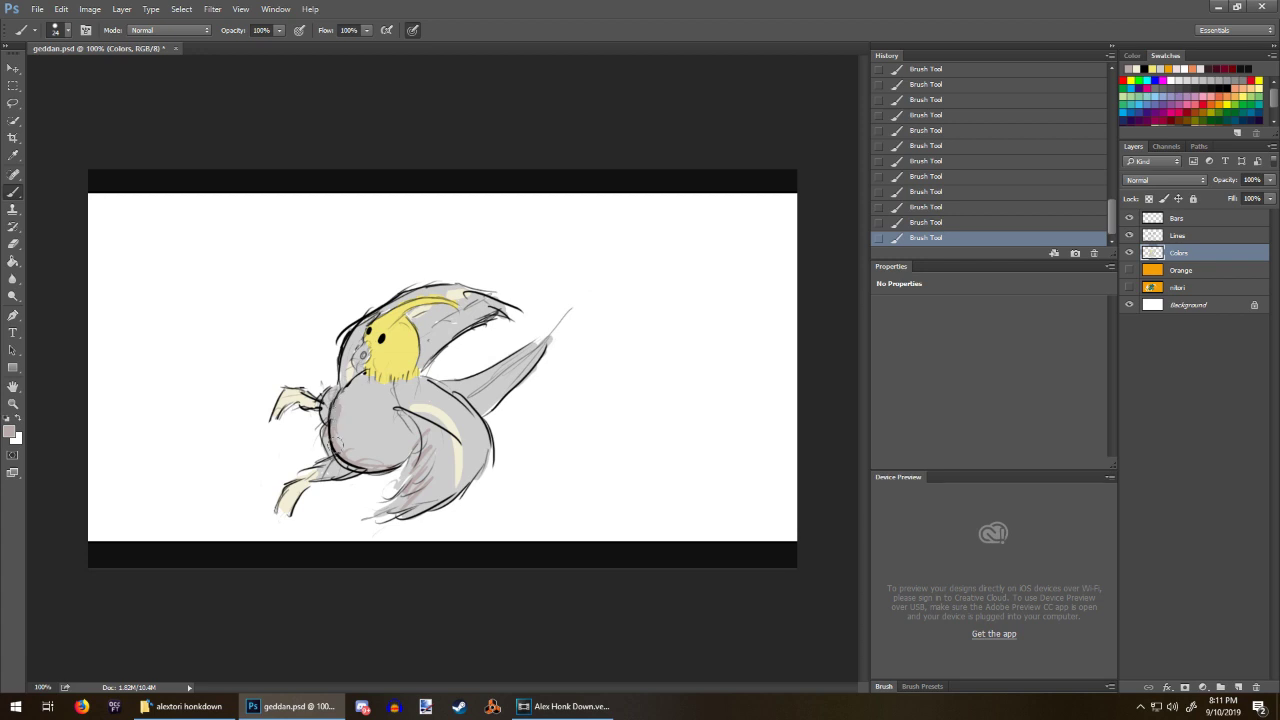
Step: Outline an oval cheek patch on the cockatiel's face in black on the Lines layer with the 7 px brush
left_click(1184, 66)
left_click(1128, 66)
left_click(1177, 236)
right_click(541, 298)
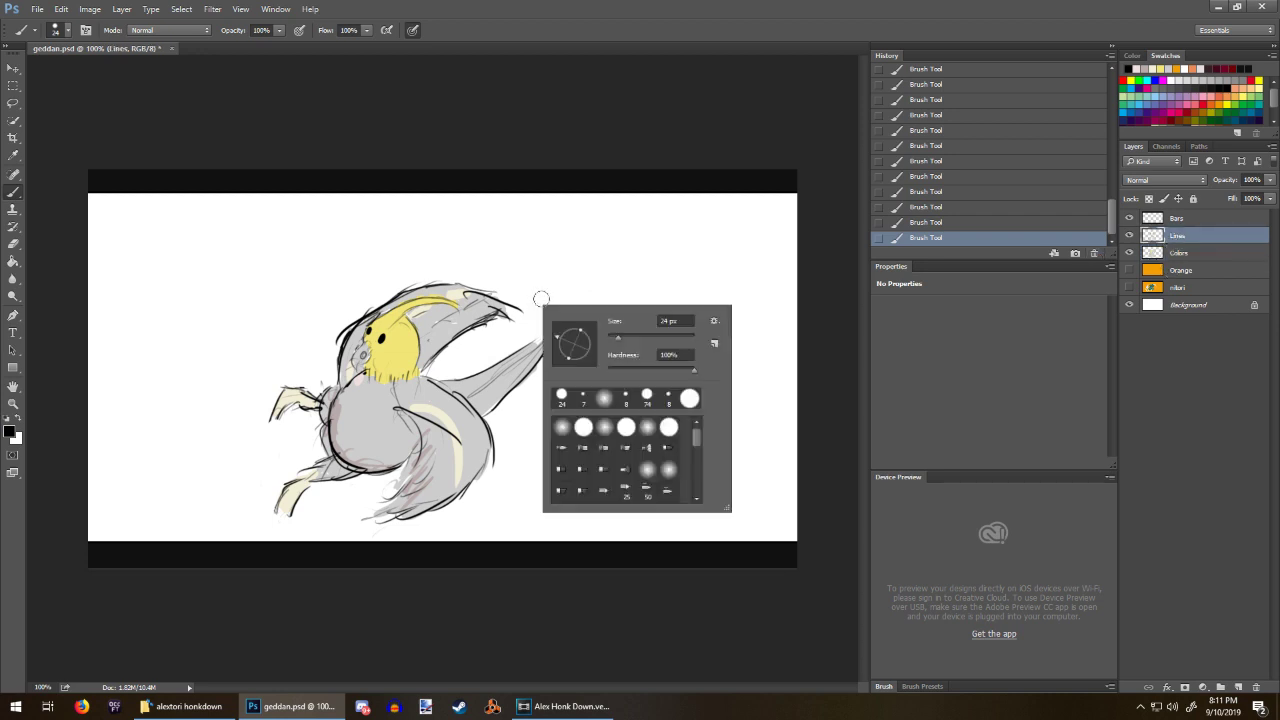
left_click(583, 396)
left_click(697, 284)
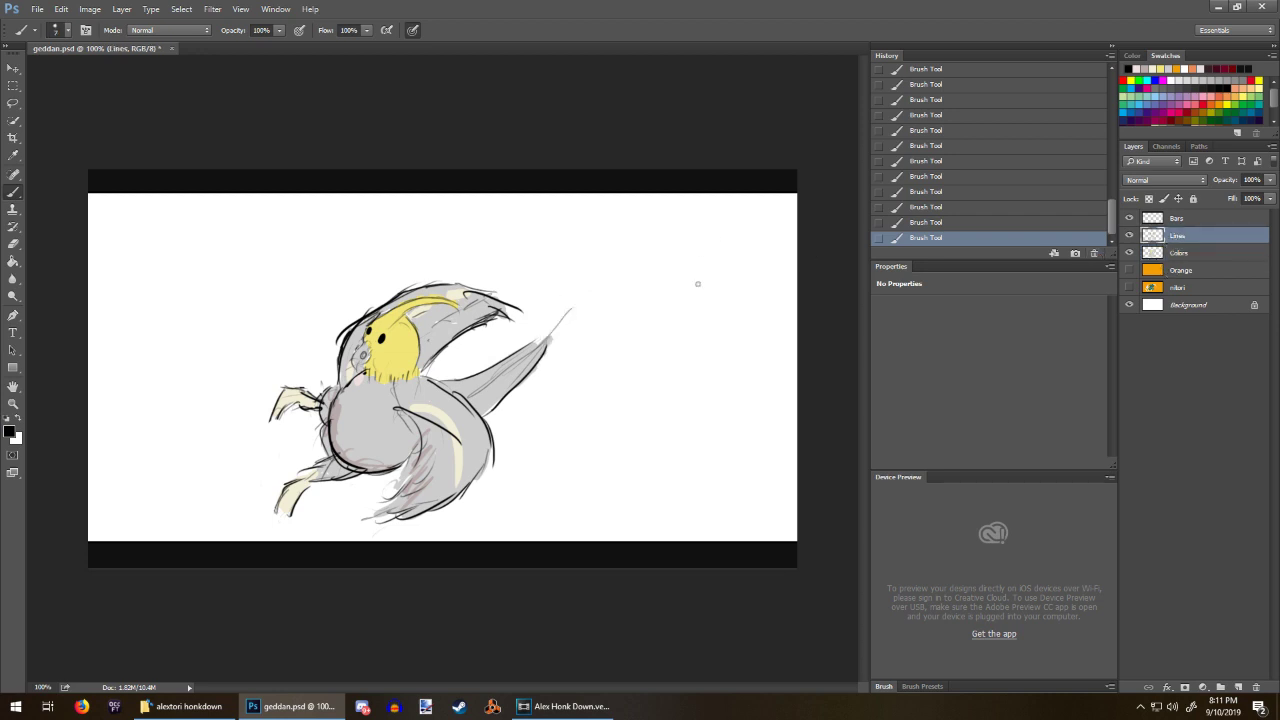
left_click_drag(382, 358, 392, 374)
key("ctrl+z")
key("ctrl+z")
Step: Colour the cheek patch orange on the Colors layer
left_click(1176, 251)
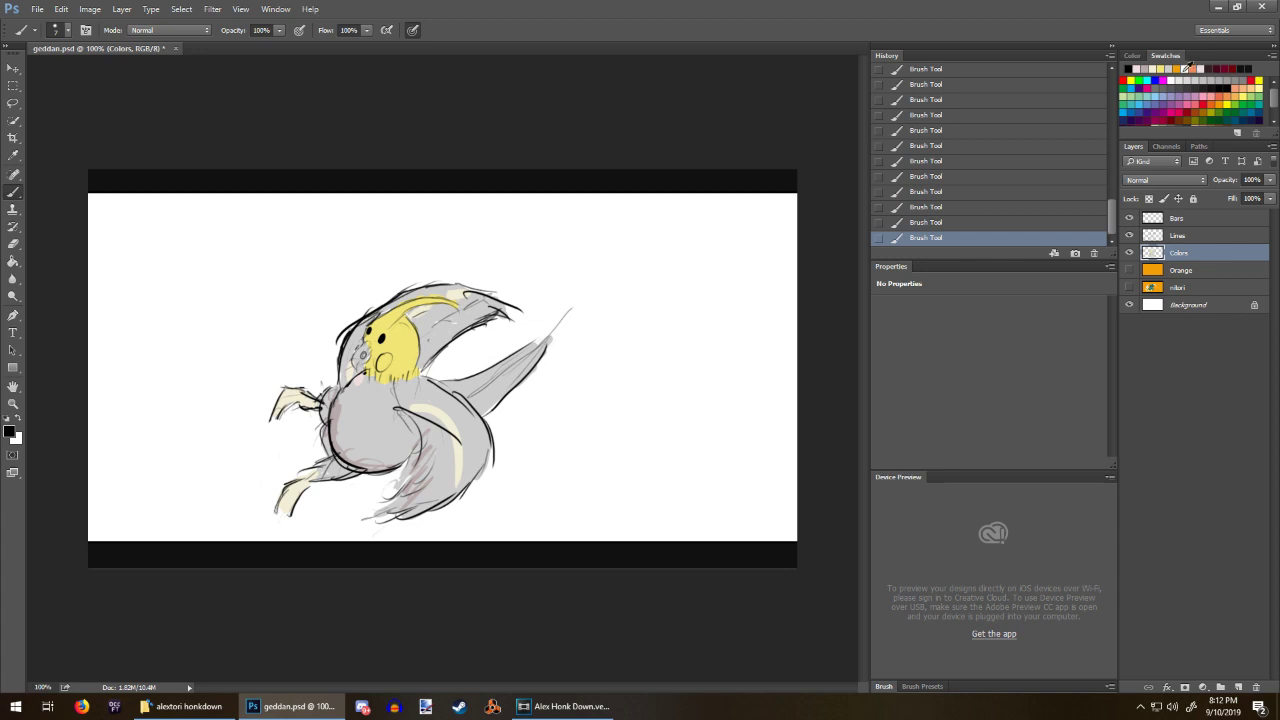
left_click(1194, 67)
key("ctrl+z")
Step: Show the Orange background layer and paint cream motion trails from both feet with a 26 px soft brush
left_click(1129, 270)
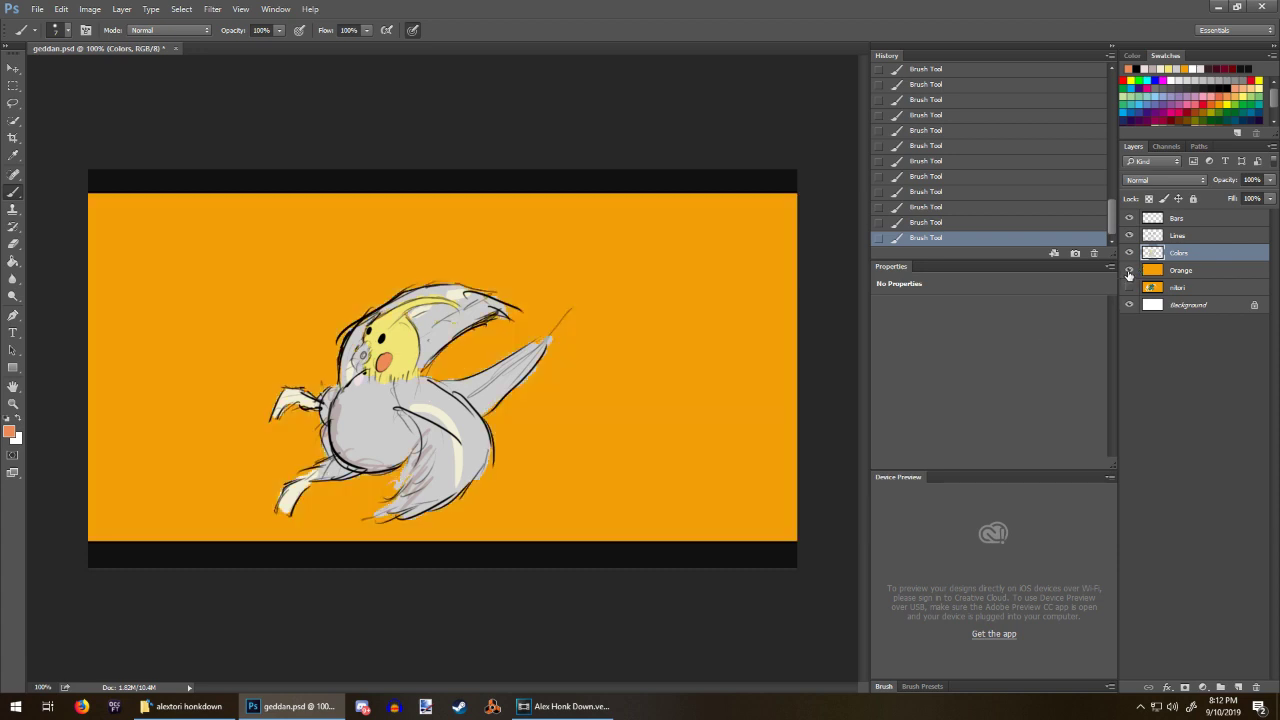
right_click(702, 381)
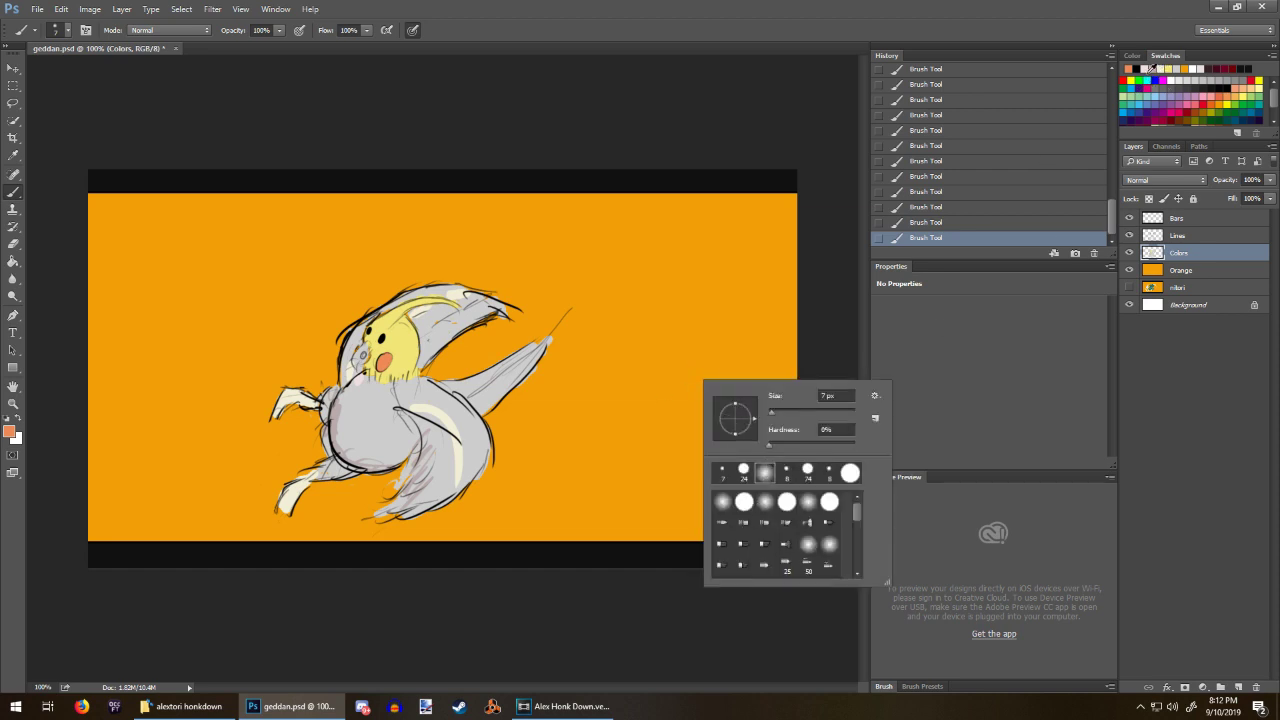
left_click(1161, 67)
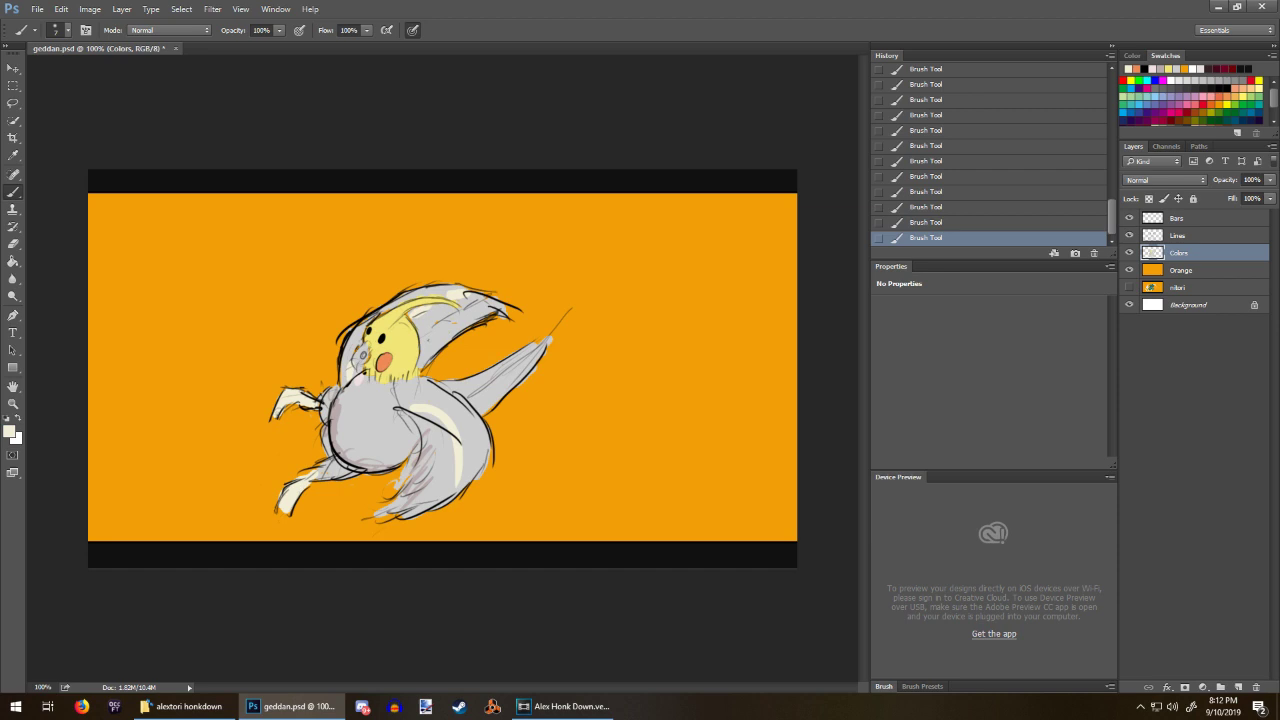
right_click(271, 446)
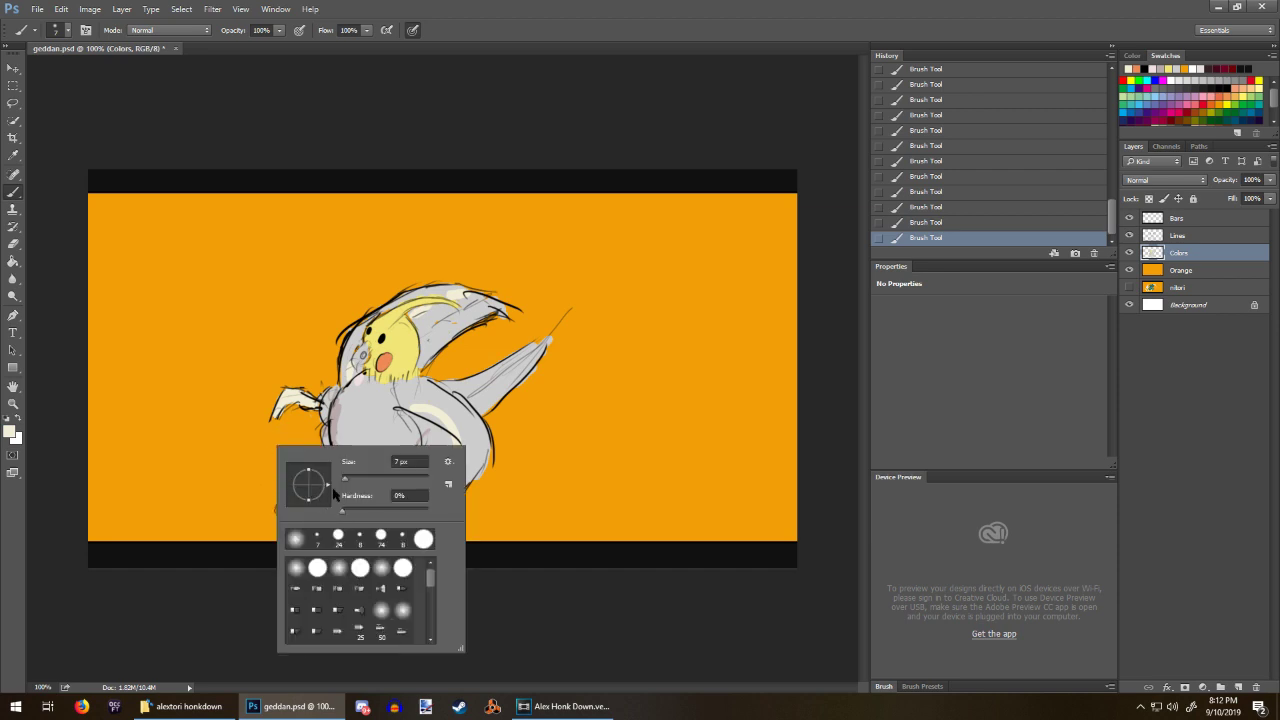
left_click_drag(338, 482, 349, 479)
left_click(238, 398)
mouse_move(277, 414)
left_mouse_down()
mouse_move(270, 474)
mouse_move(293, 539)
left_mouse_up()
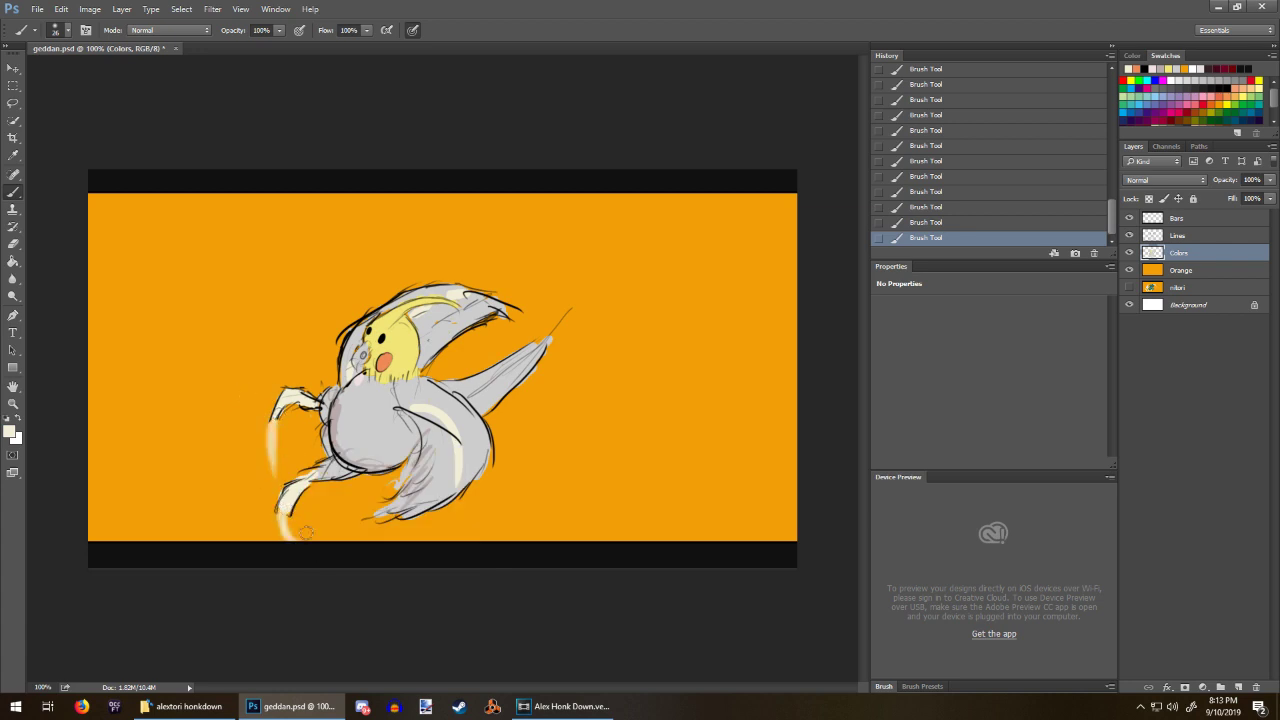
Step: Paint soft grey motion trails sweeping from the tips of the raised wing and the lower wing
left_click(1176, 68)
mouse_move(486, 293)
left_mouse_down()
mouse_move(600, 288)
mouse_move(580, 300)
left_mouse_up()
left_click_drag(478, 301, 584, 299)
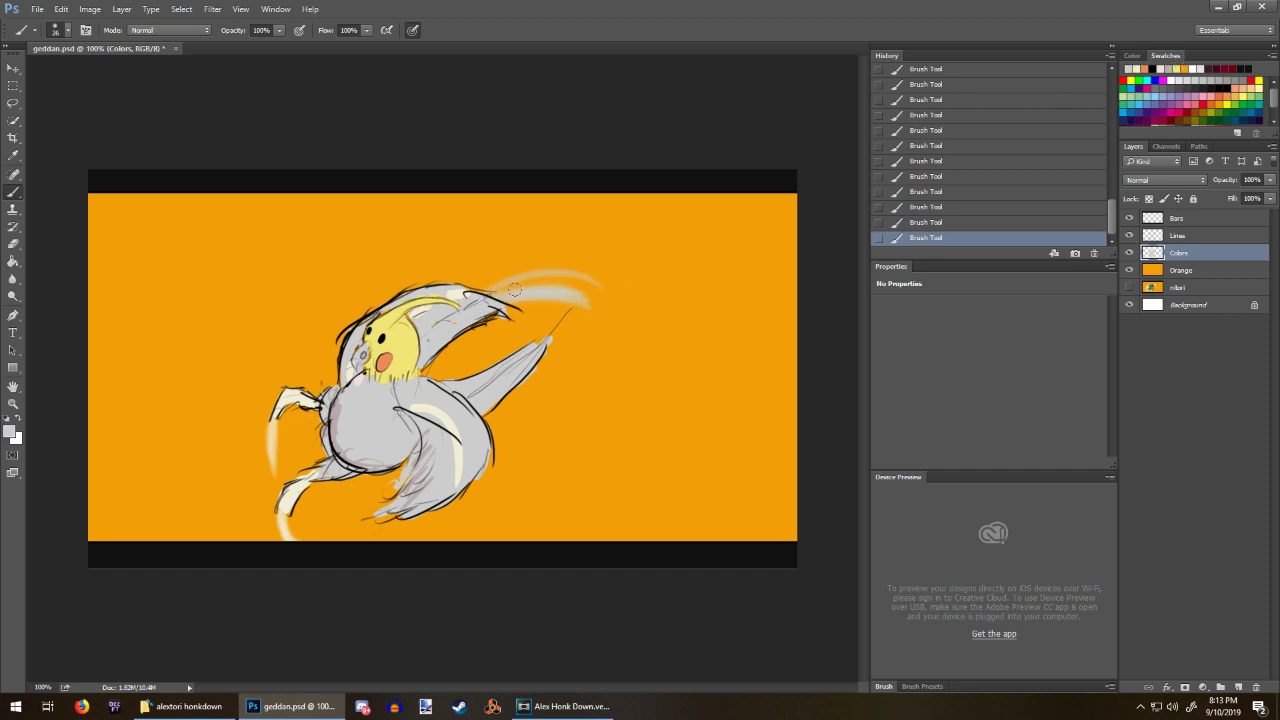
left_click_drag(323, 516, 395, 516)
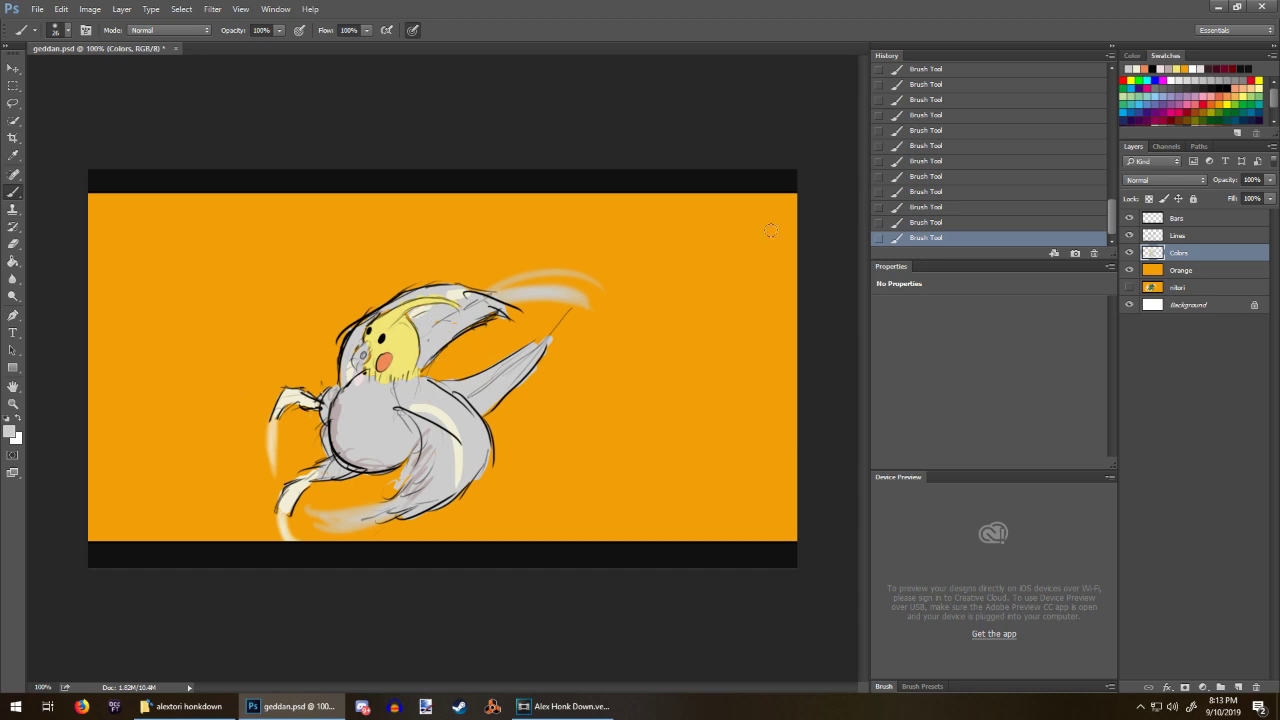
Step: Fill the tail tip with grey using the hard 24 px brush, and add pale cream touches to the chest at 7 px
right_click(626, 386)
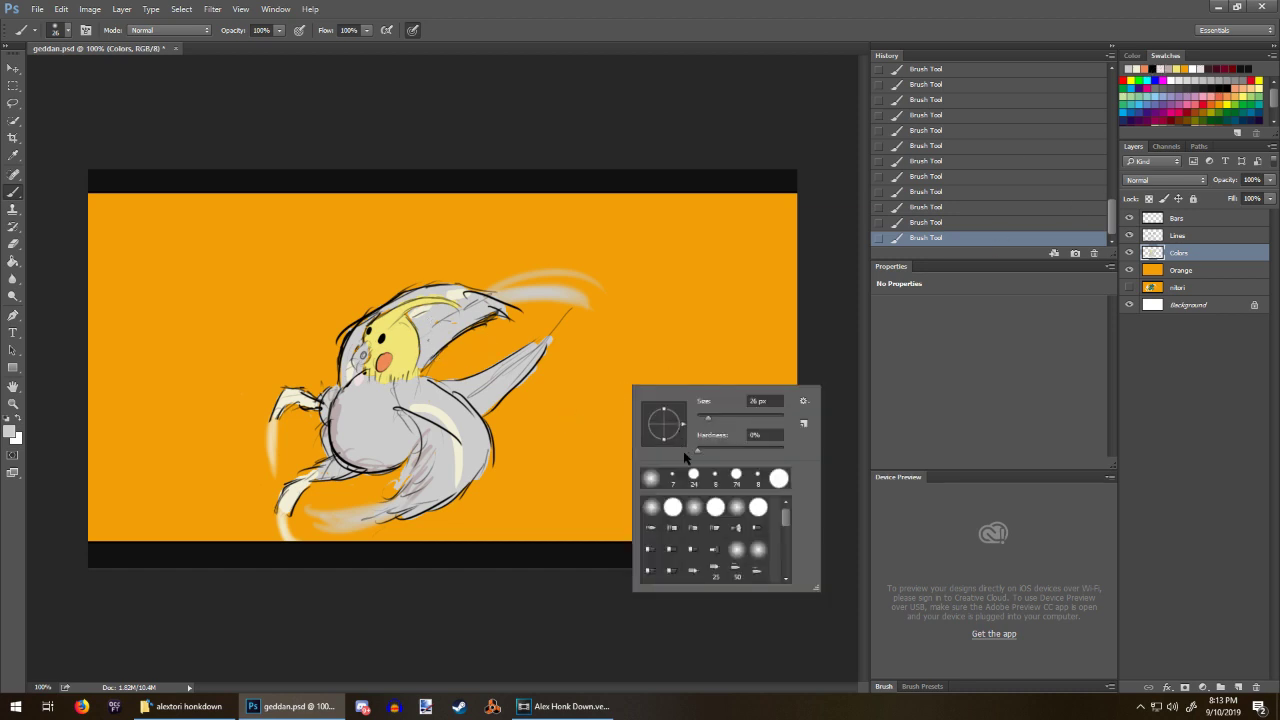
left_click(488, 400)
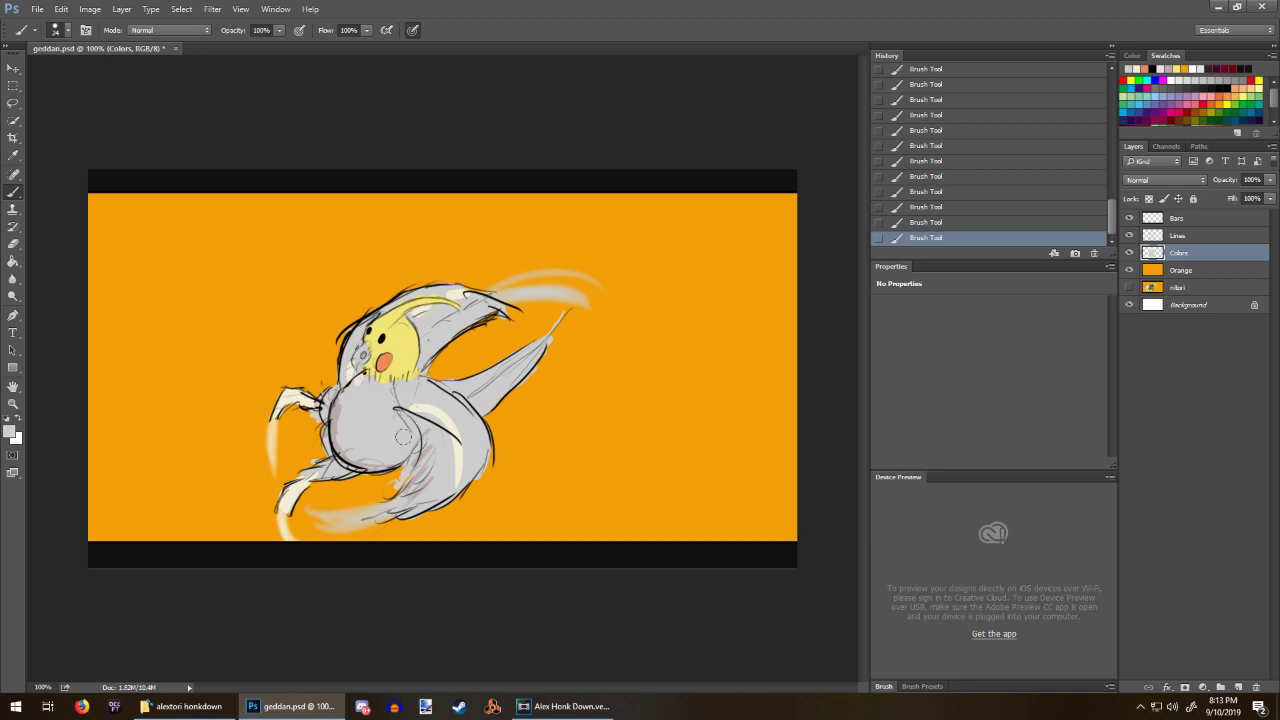
left_click(1138, 65)
right_click(432, 437)
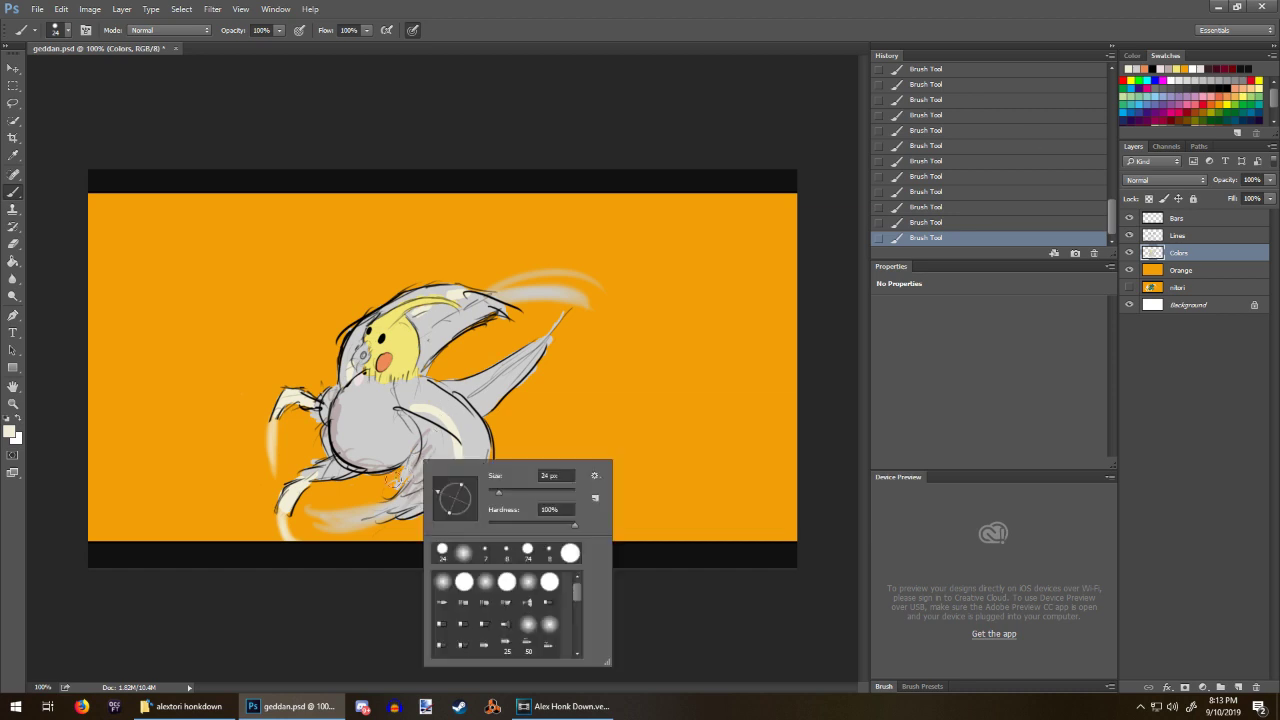
left_click(486, 552)
left_click(349, 437)
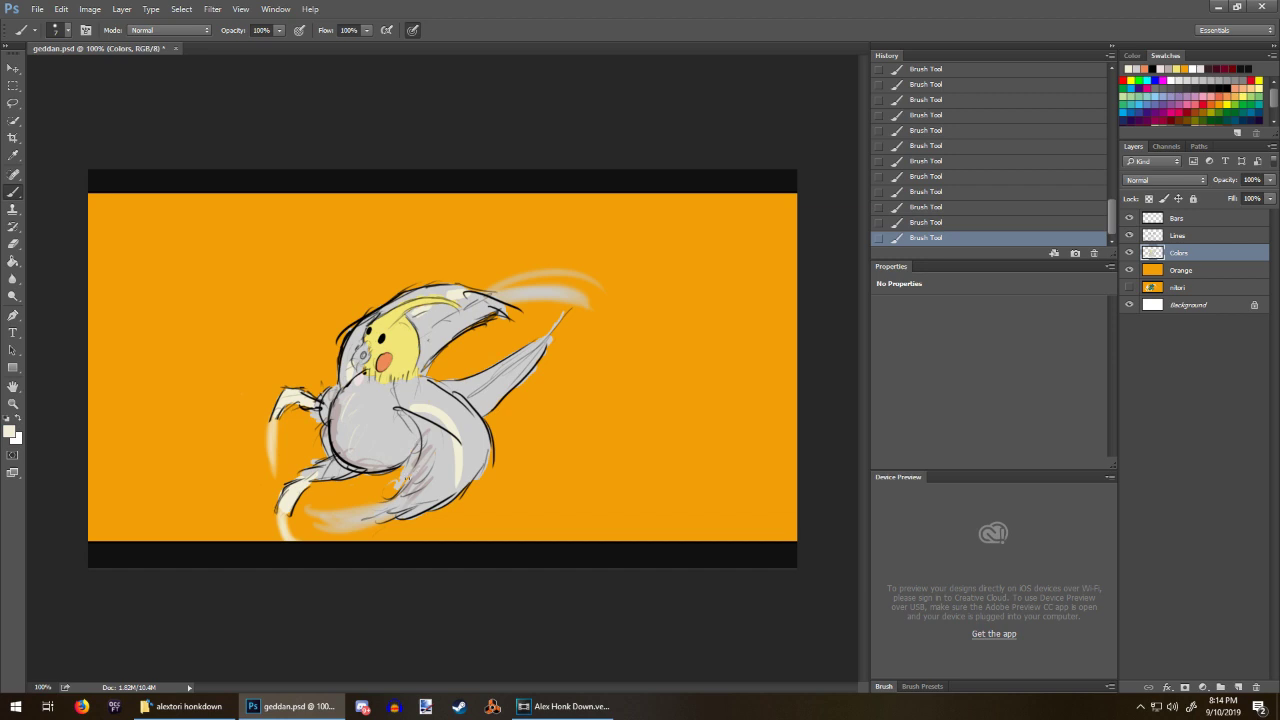
Step: Save a PNG copy of the frame as 015 in the alextori honkdown folder with the default PNG options
left_click(37, 9)
left_click(56, 156)
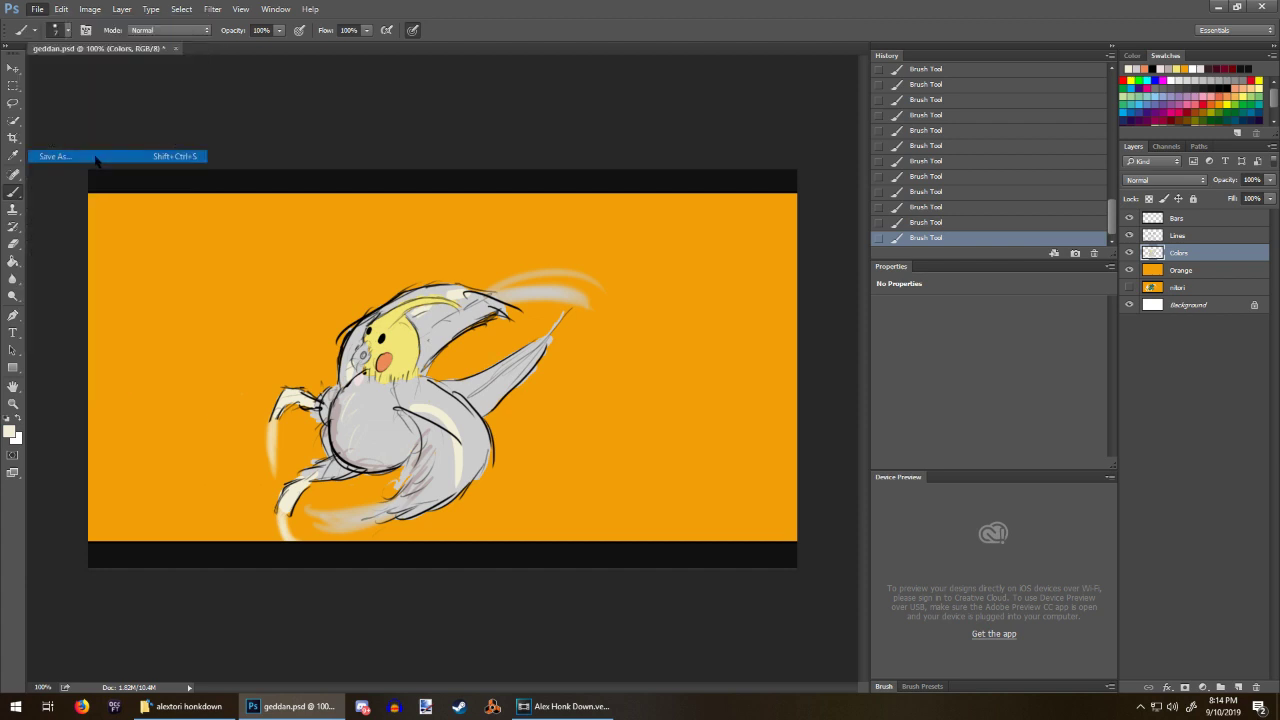
left_click(358, 309)
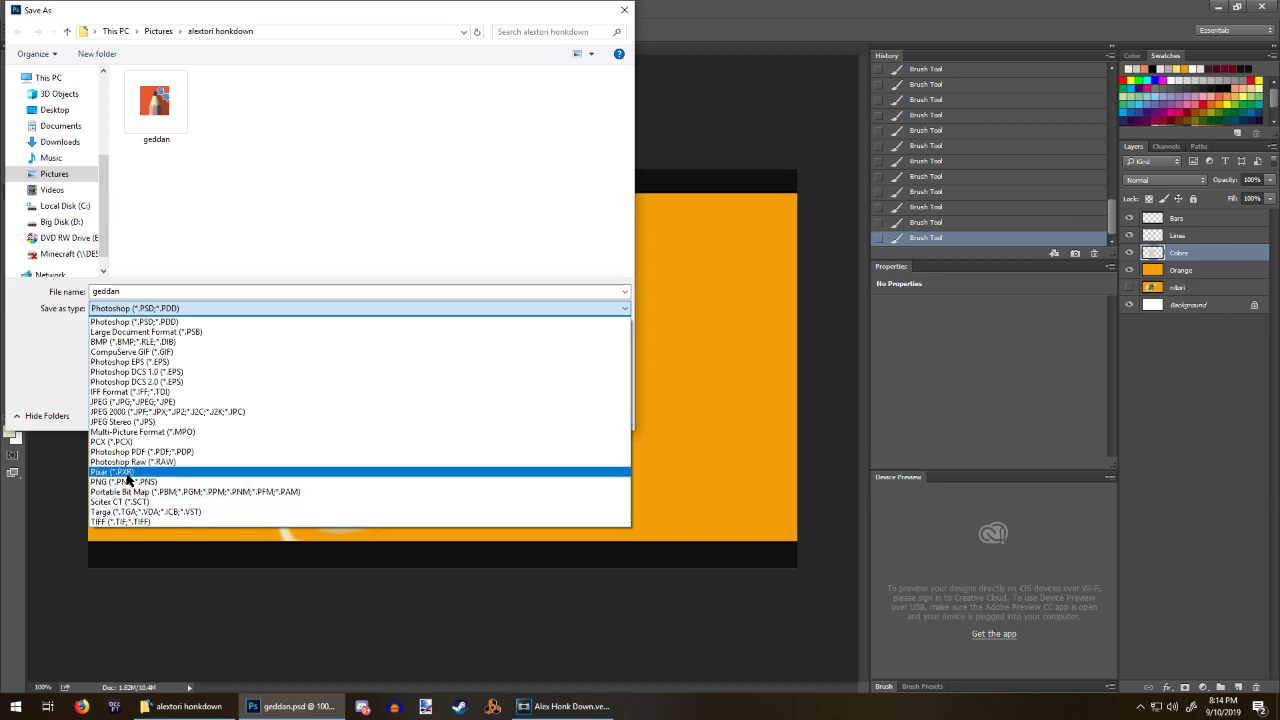
left_click(163, 471)
left_click(165, 309)
left_click(146, 485)
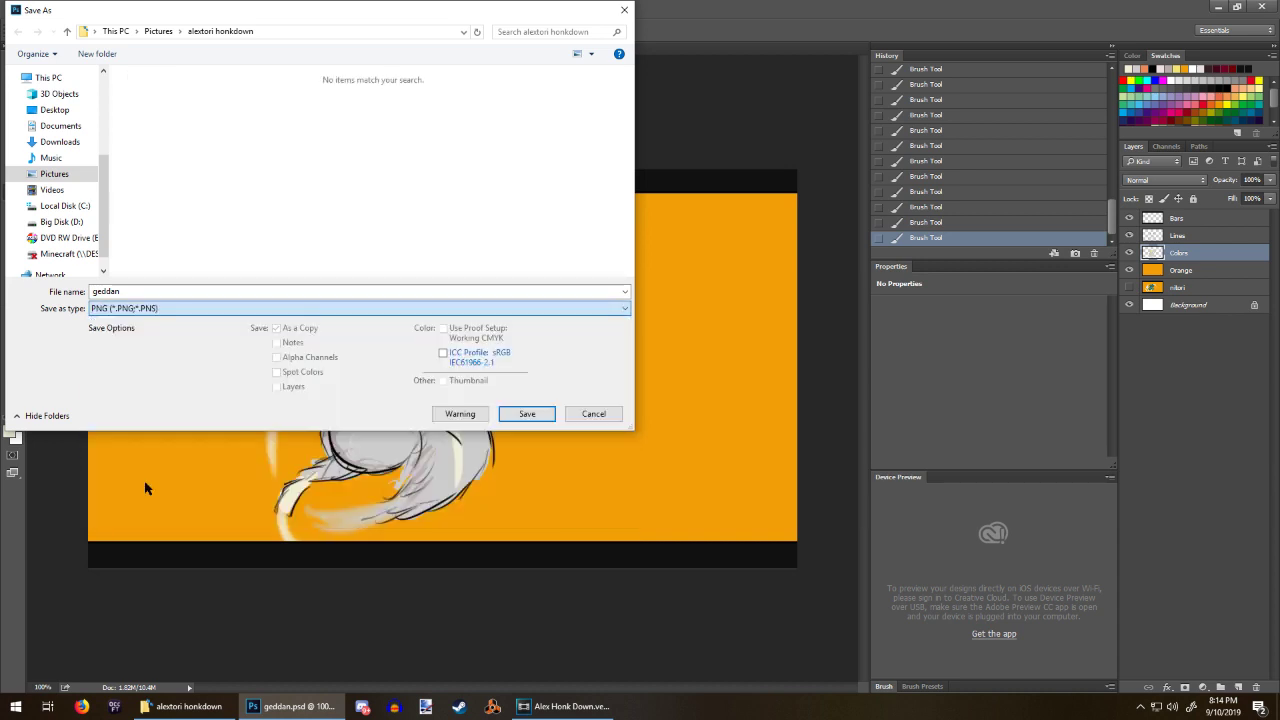
left_click(596, 145)
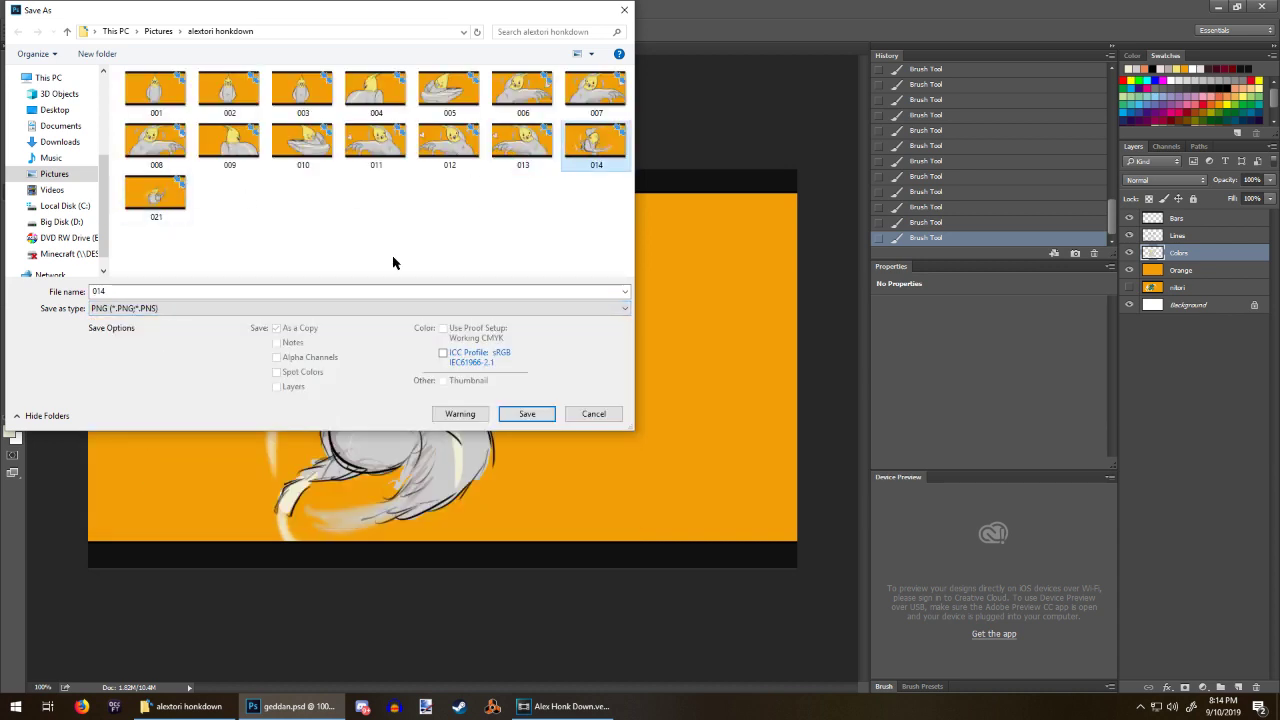
left_click(101, 291)
double_click(101, 291)
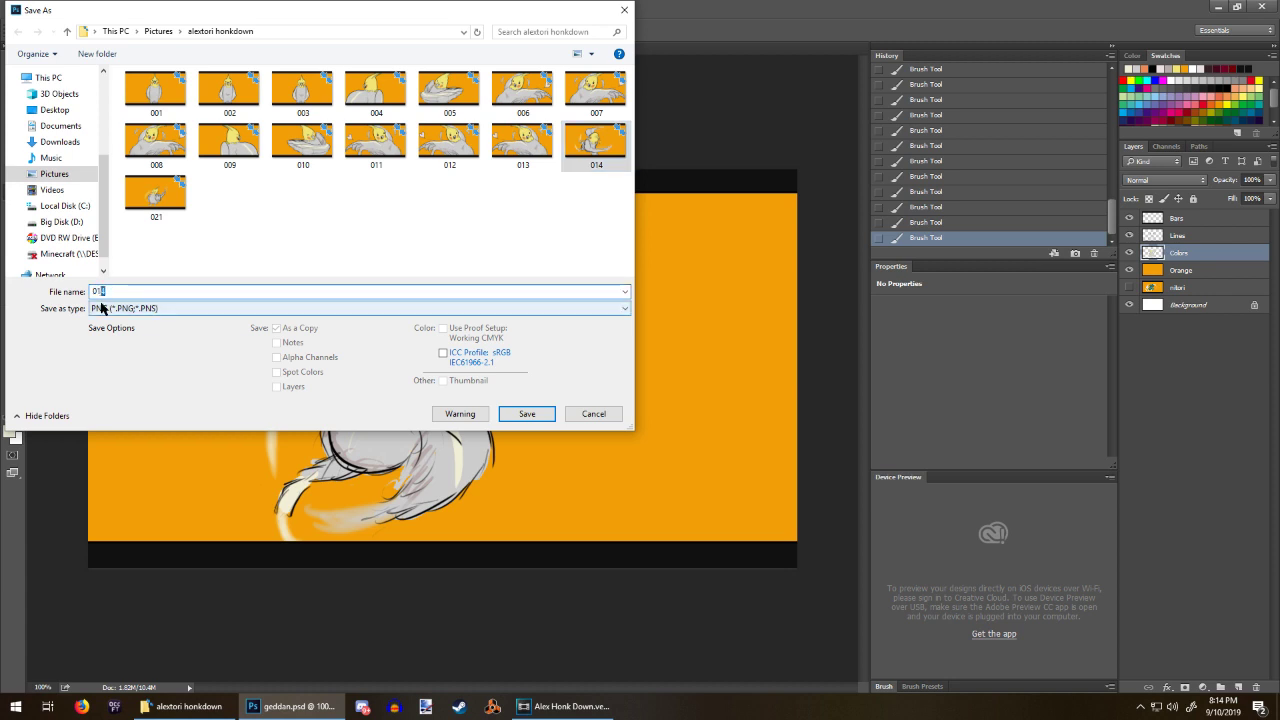
type("5")
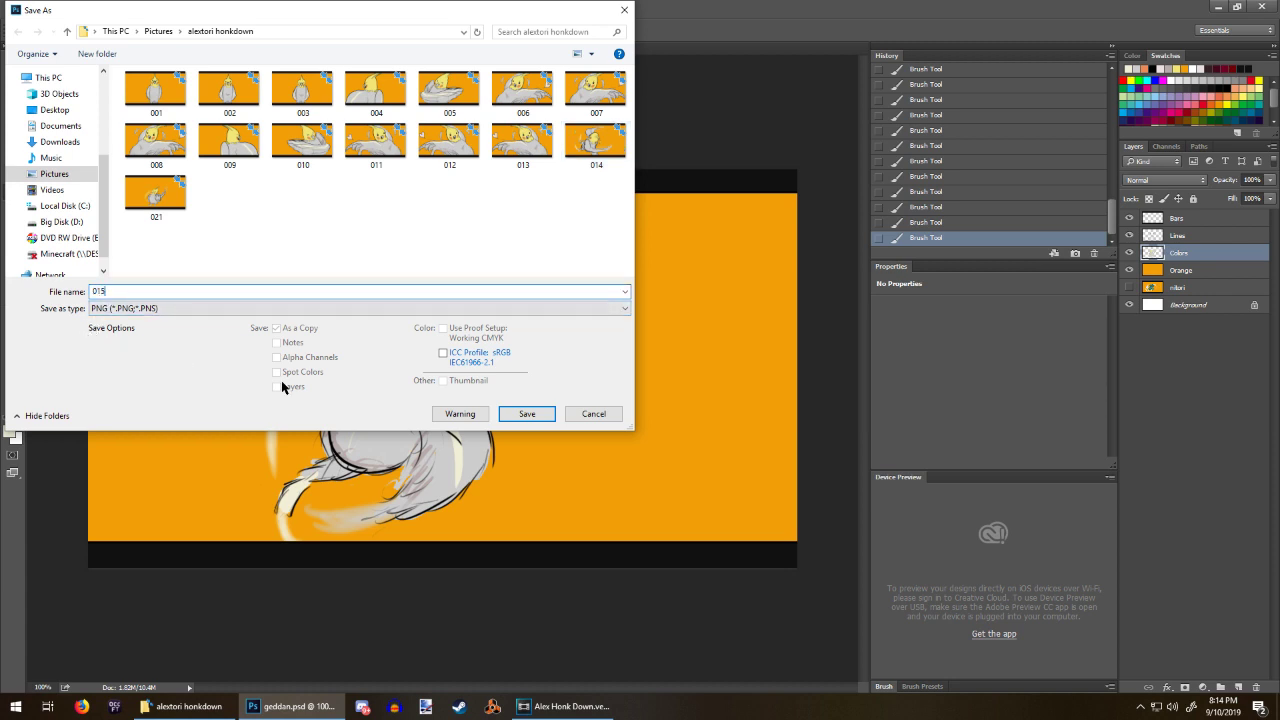
left_click(545, 415)
left_click(684, 223)
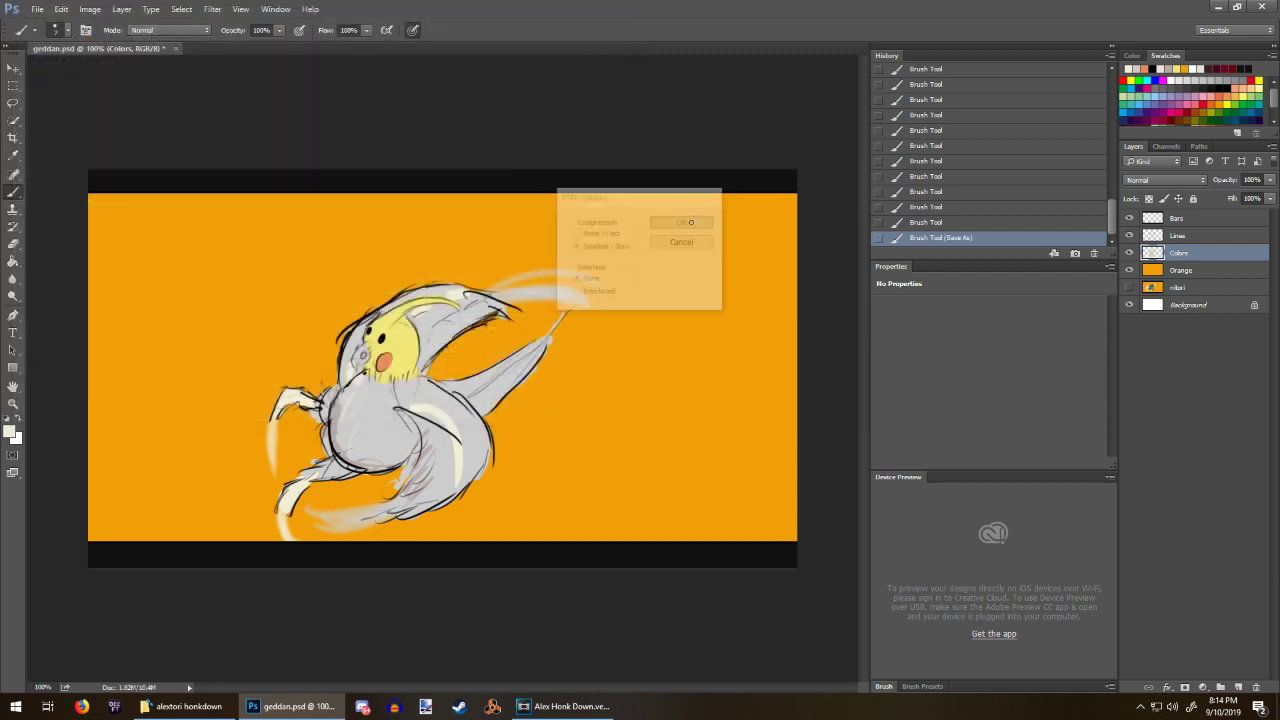
Step: Switch to Vegas Pro and import 015.png from the alextori honkdown folder into the project media
left_click(295, 706)
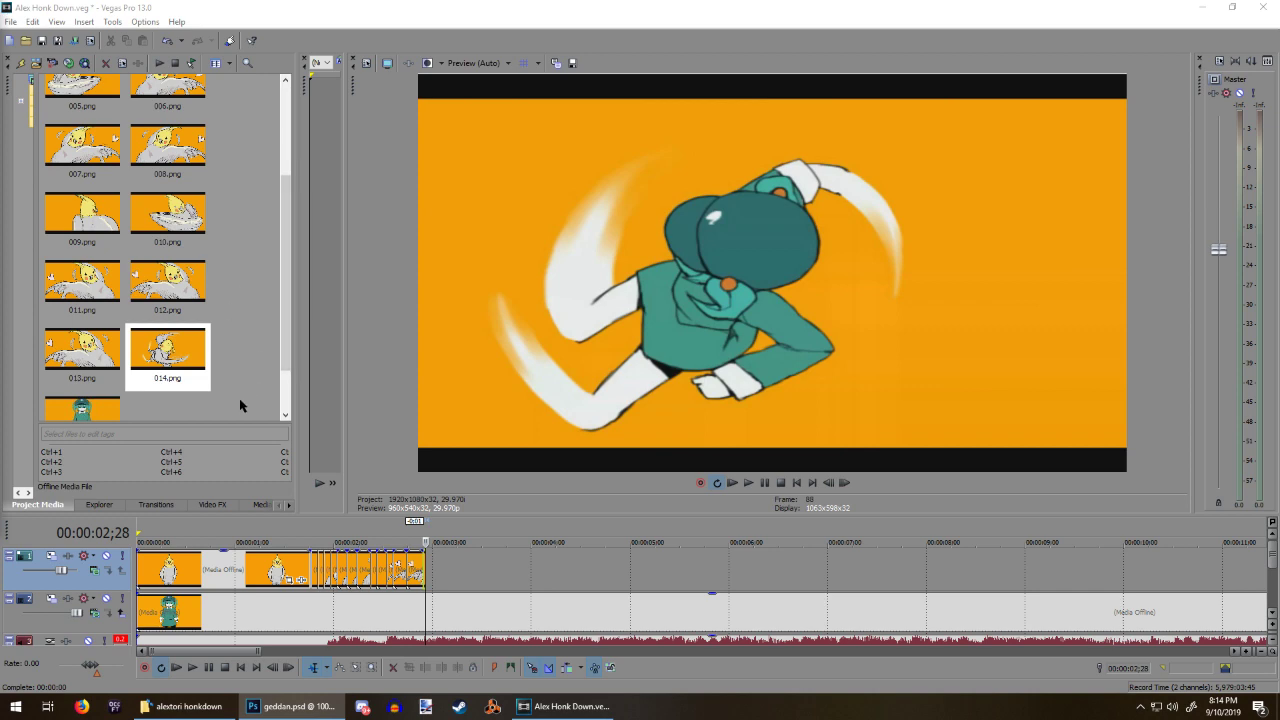
left_click(180, 706)
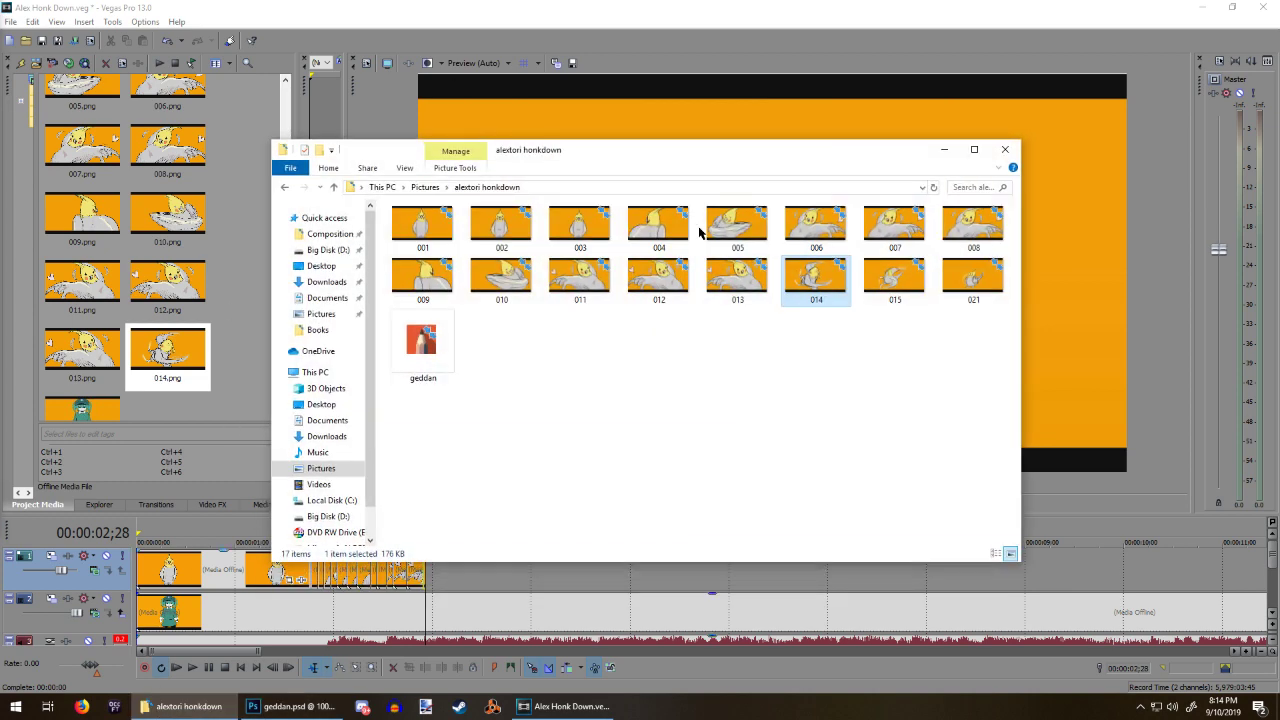
left_click_drag(894, 286, 184, 410)
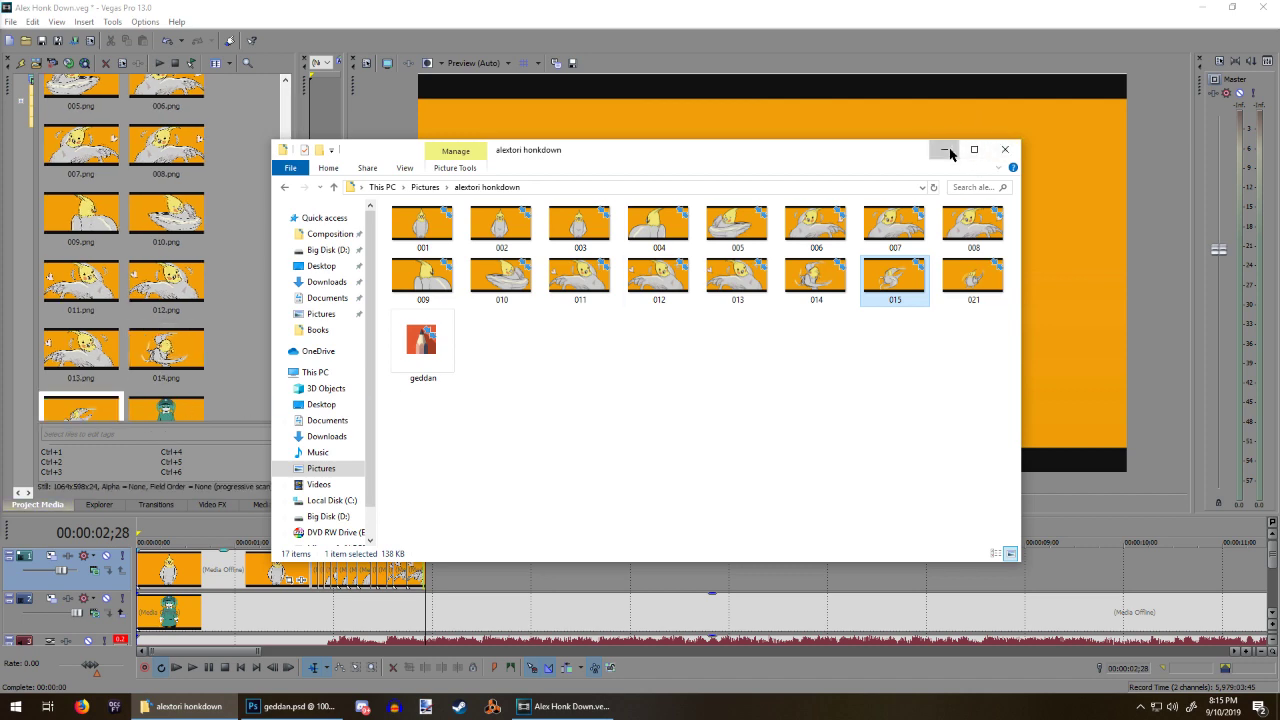
left_click(946, 150)
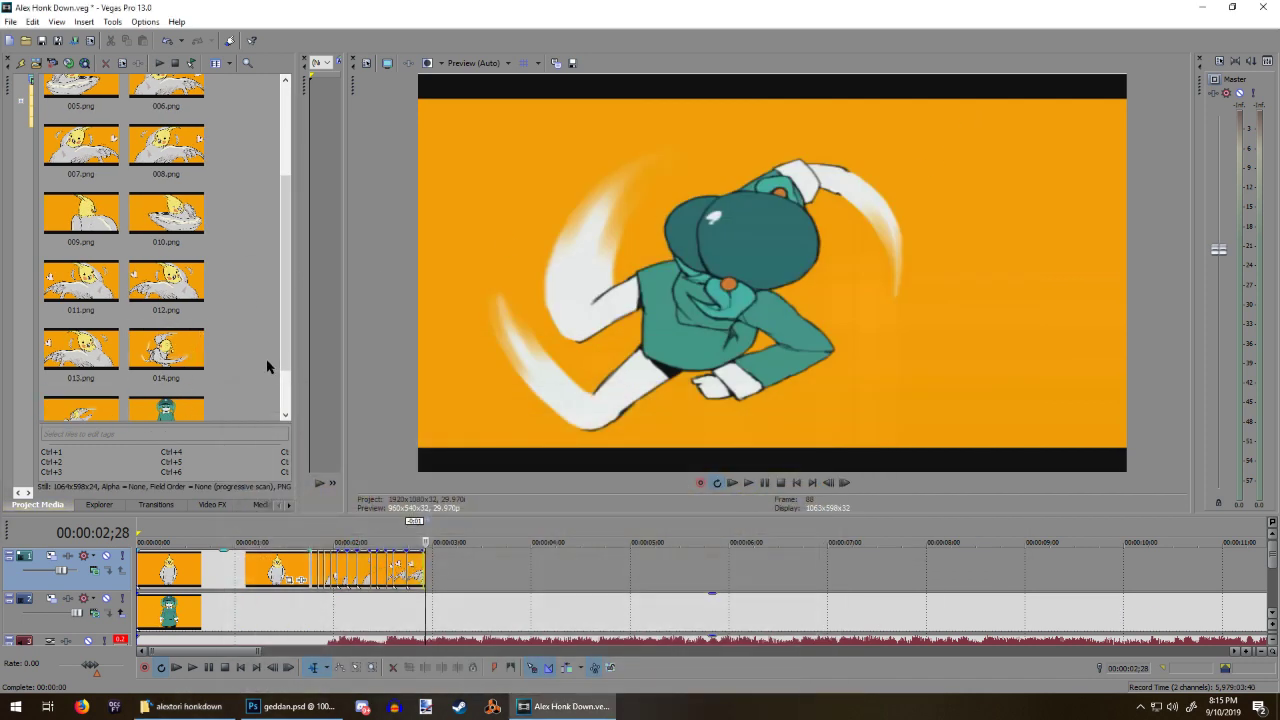
Step: Select the 015.png image in the project media
scroll(266, 376, "down", 1)
left_click(104, 365)
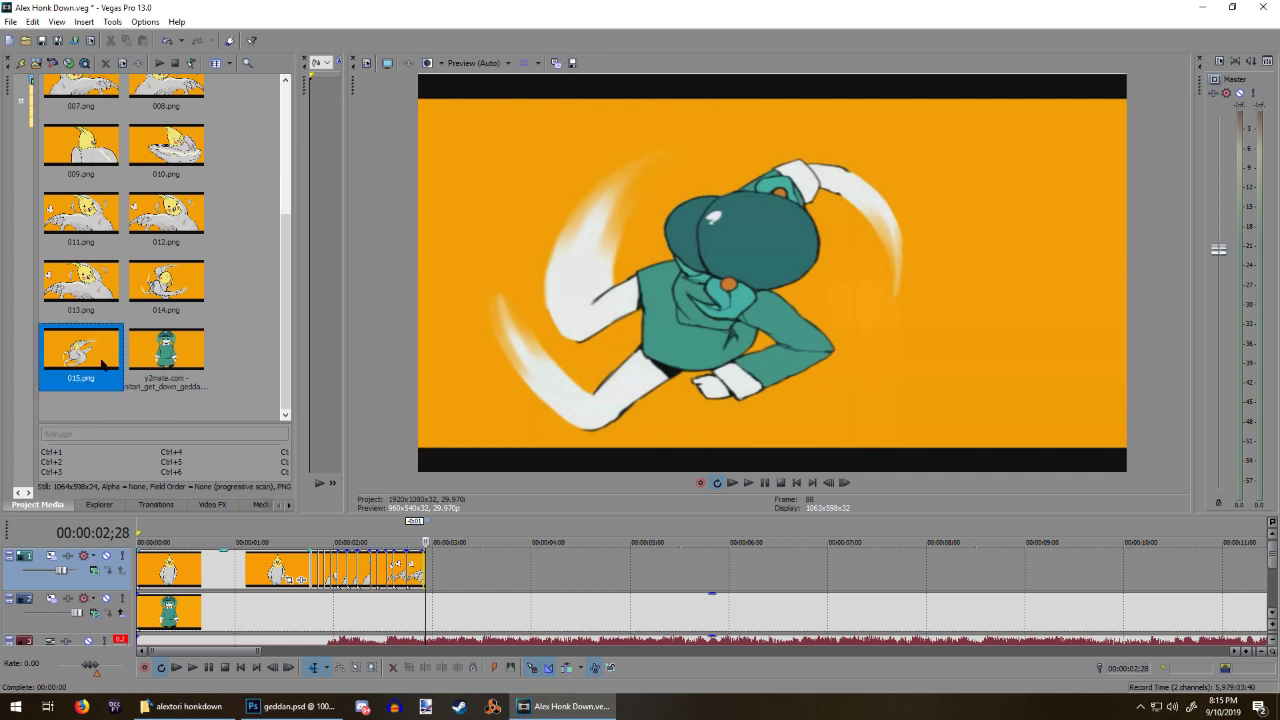
Step: Add 015.png to track 1 at 00:00:02;28 and trim the event to a single frame
left_click_drag(101, 360, 432, 580)
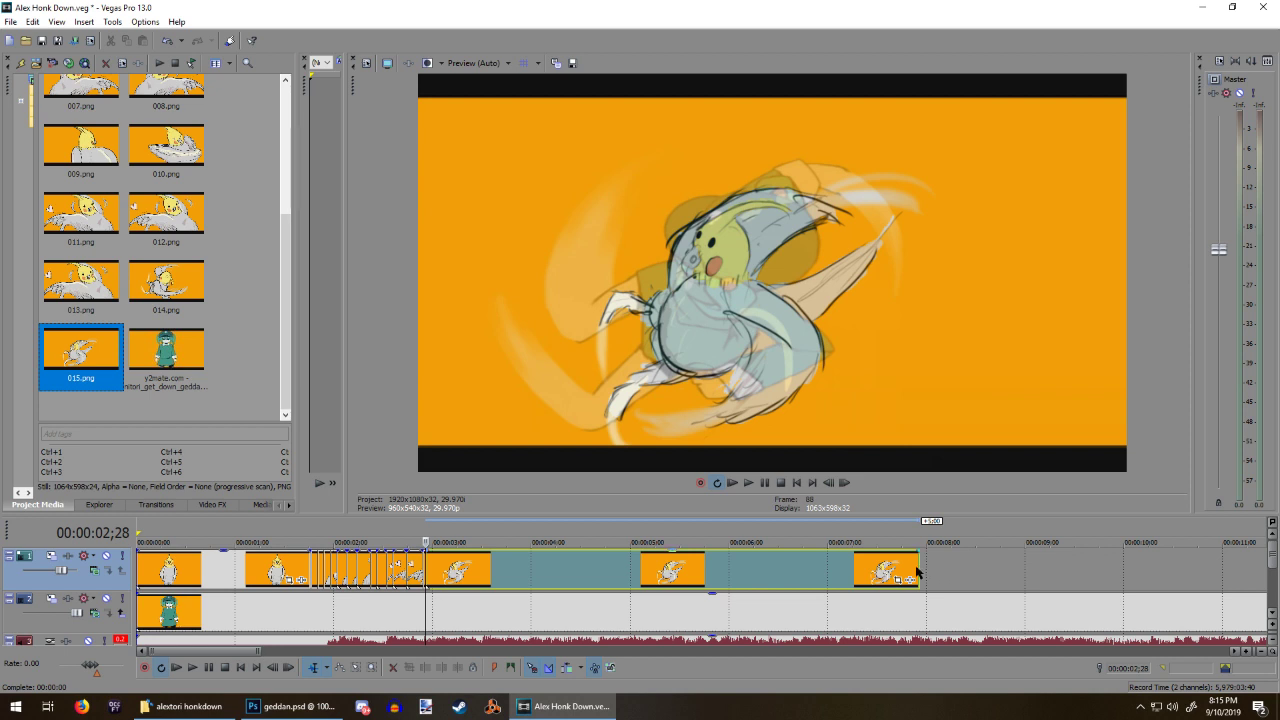
left_click_drag(918, 570, 432, 599)
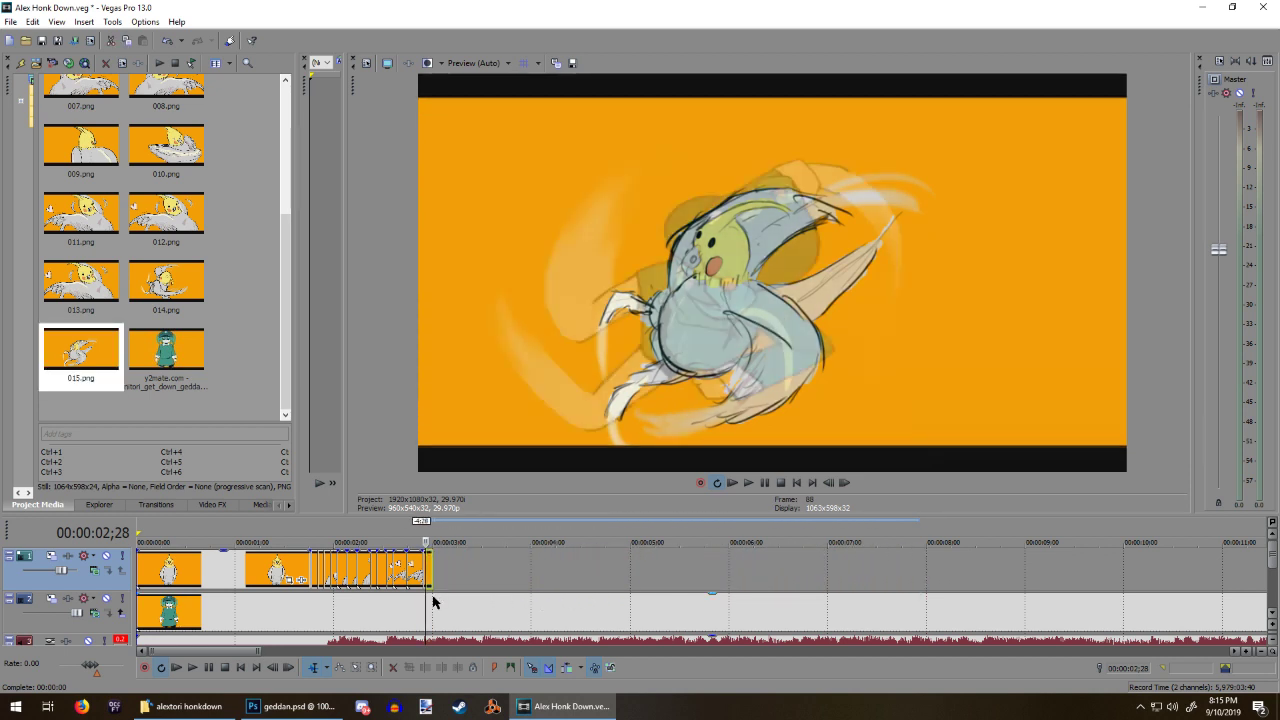
scroll(431, 598, "up", 2)
scroll(811, 598, "up", 5)
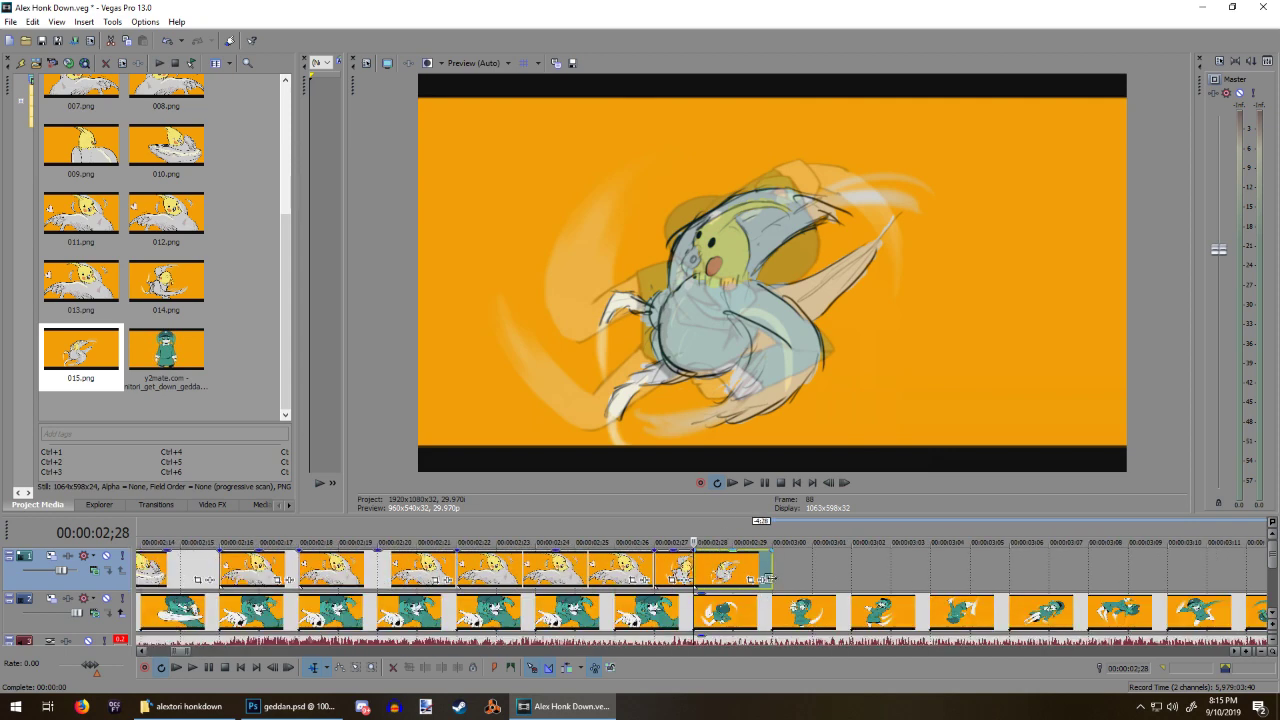
left_click_drag(757, 576, 728, 582)
Step: Step back and forth through the frames around 00:00:02;27 to compare the bird drawings with the reference overlay
key("Left")
key("Right")
key("Right")
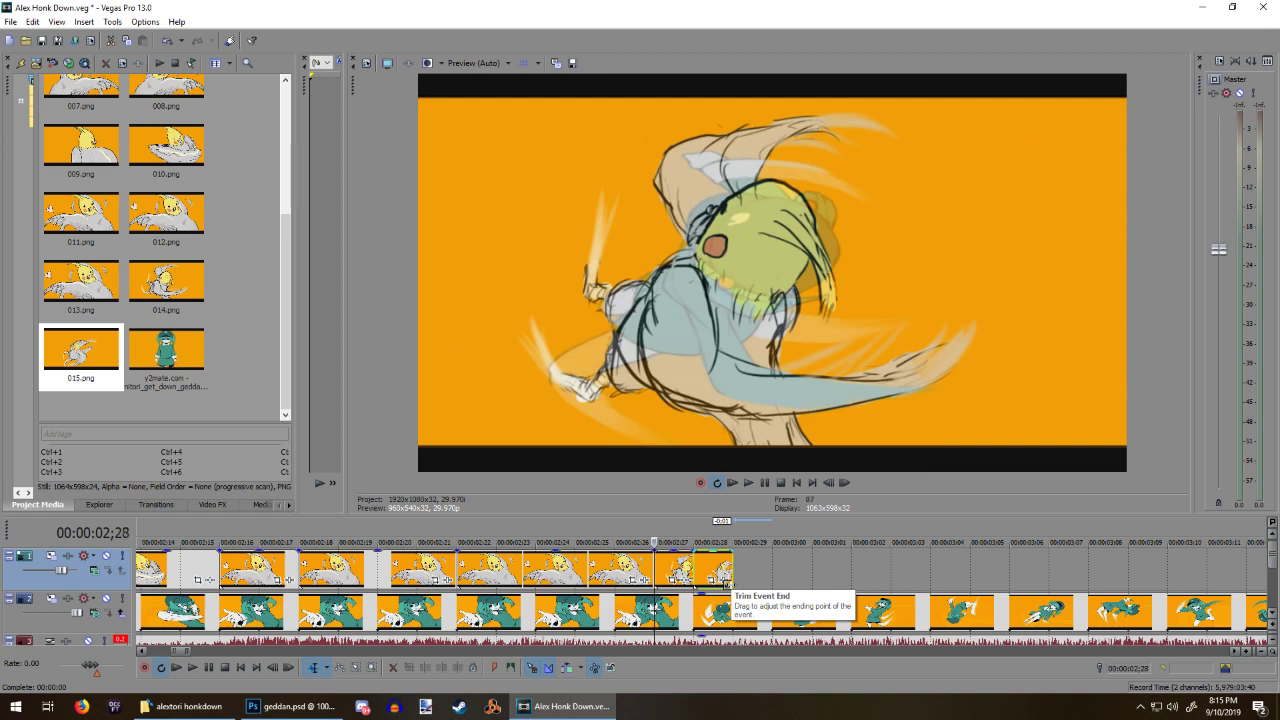
key("Right")
key("Left")
key("Left")
key("Left")
key("Right")
key("Right")
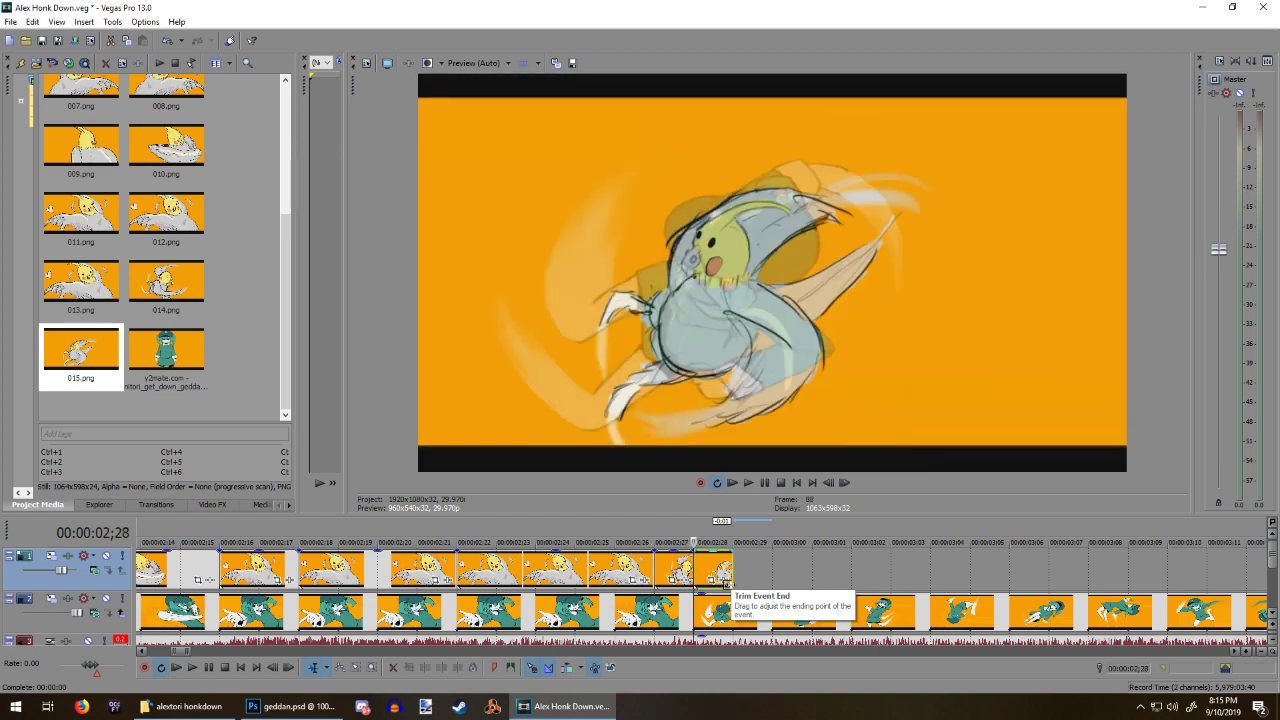
key("Left")
key("Left")
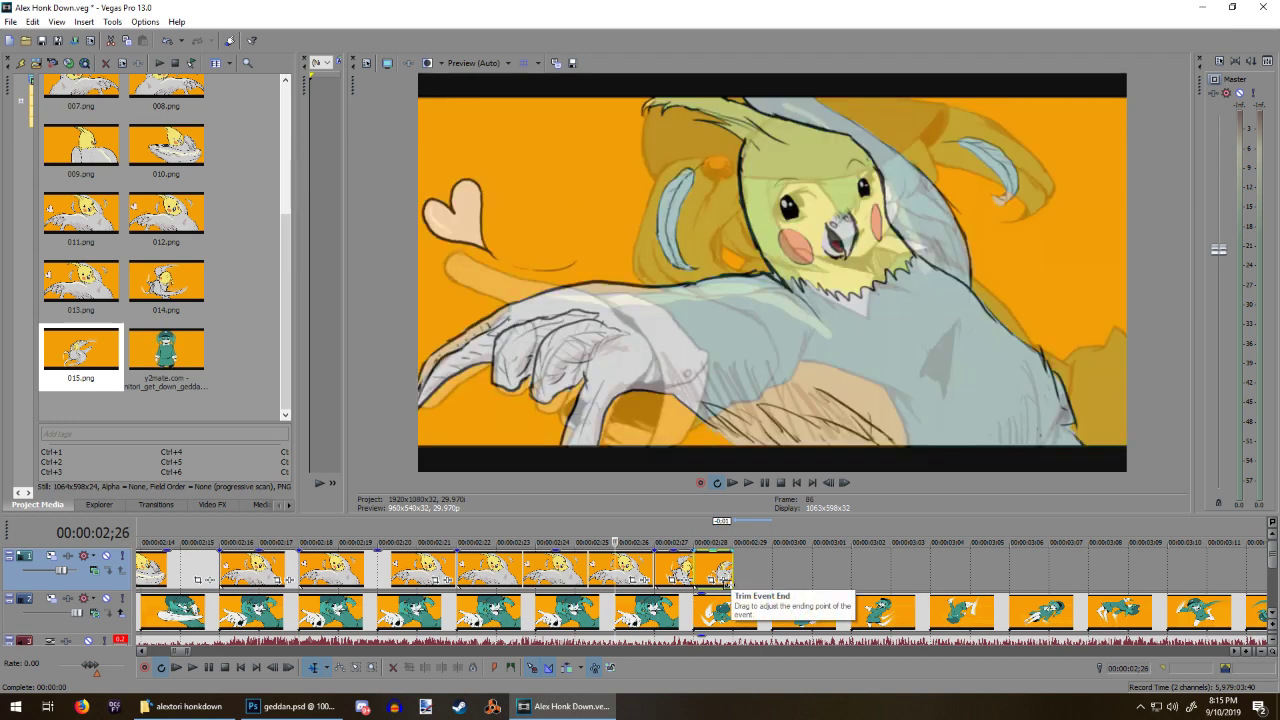
key("Right")
key("Right")
key("Left")
key("Left")
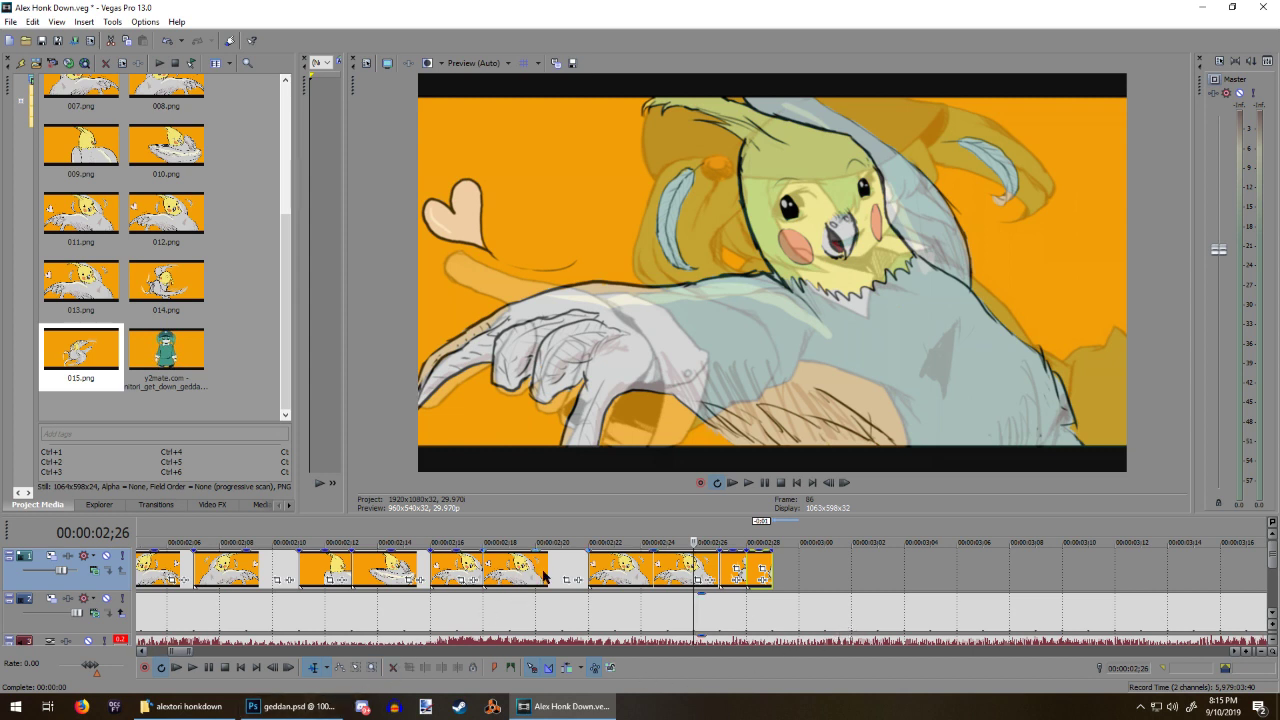
Step: Return the playhead to the start of the timeline and raise track 1's opacity to 100%
scroll(543, 575, "down", 2)
scroll(543, 575, "up", 2)
left_click(836, 572)
left_click(772, 576)
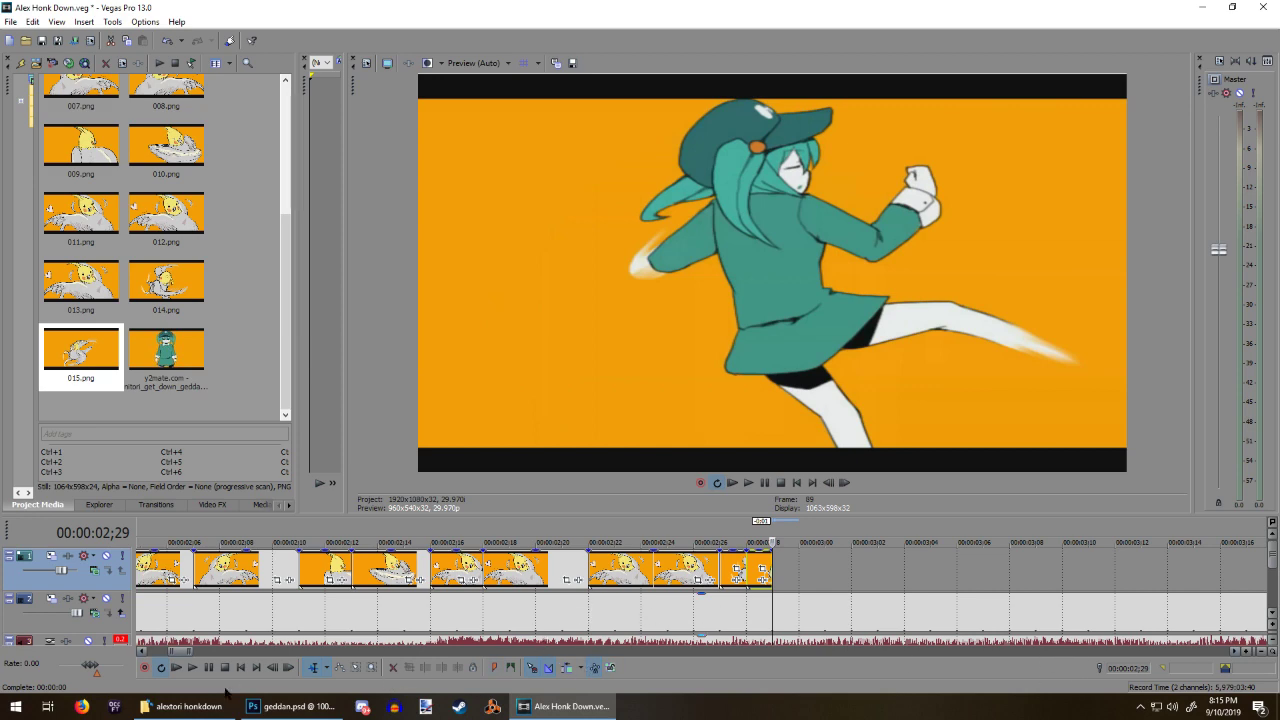
mouse_move(190, 651)
left_mouse_down()
mouse_move(245, 651)
mouse_move(201, 660)
left_mouse_up()
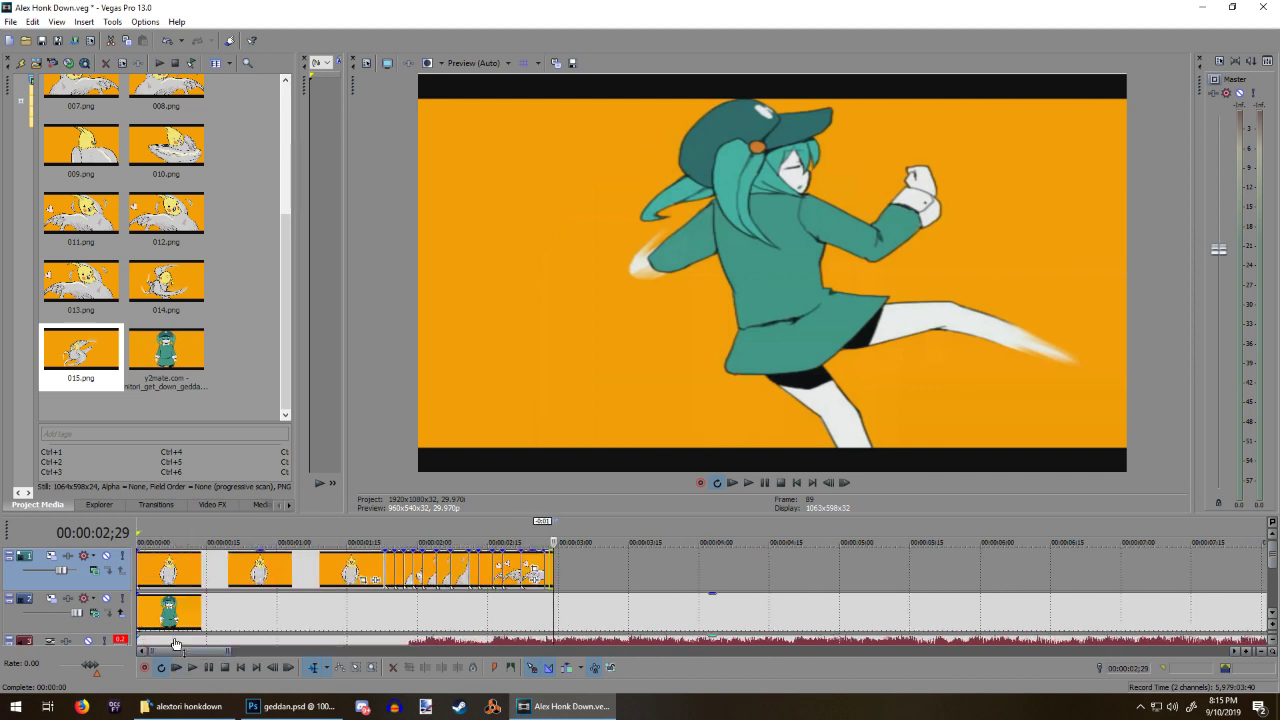
left_click(146, 614)
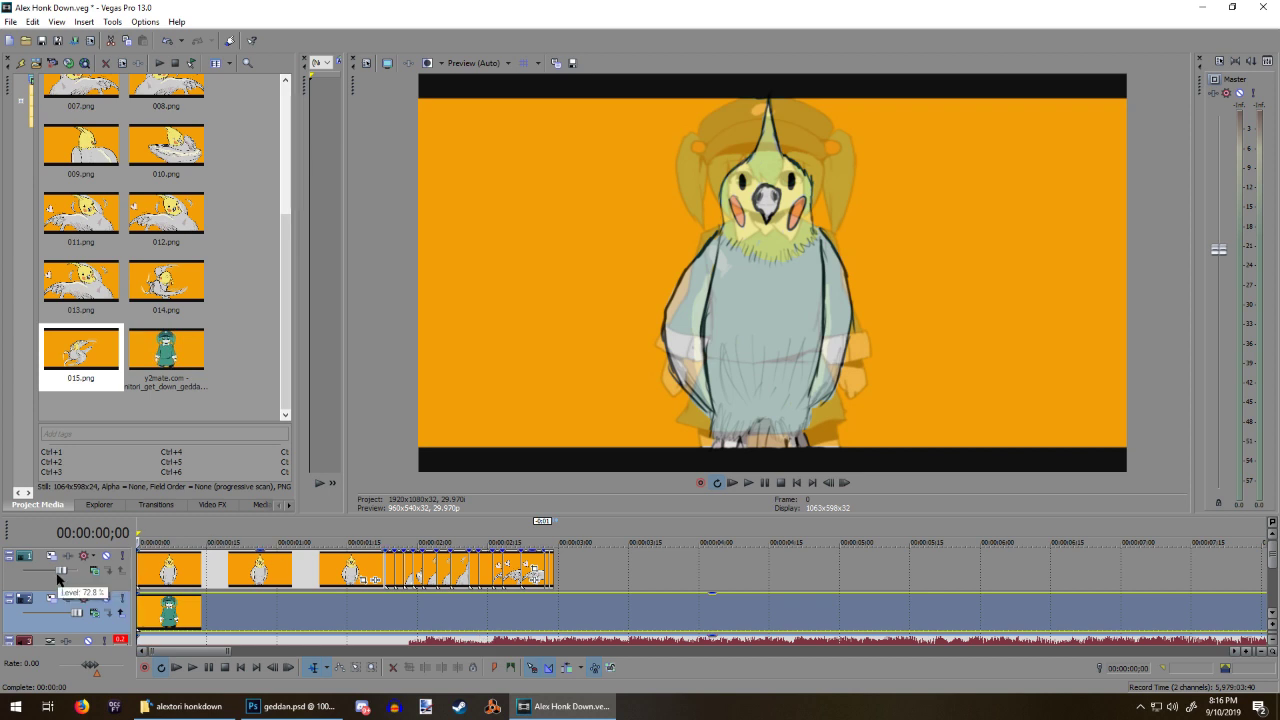
left_click_drag(60, 570, 104, 576)
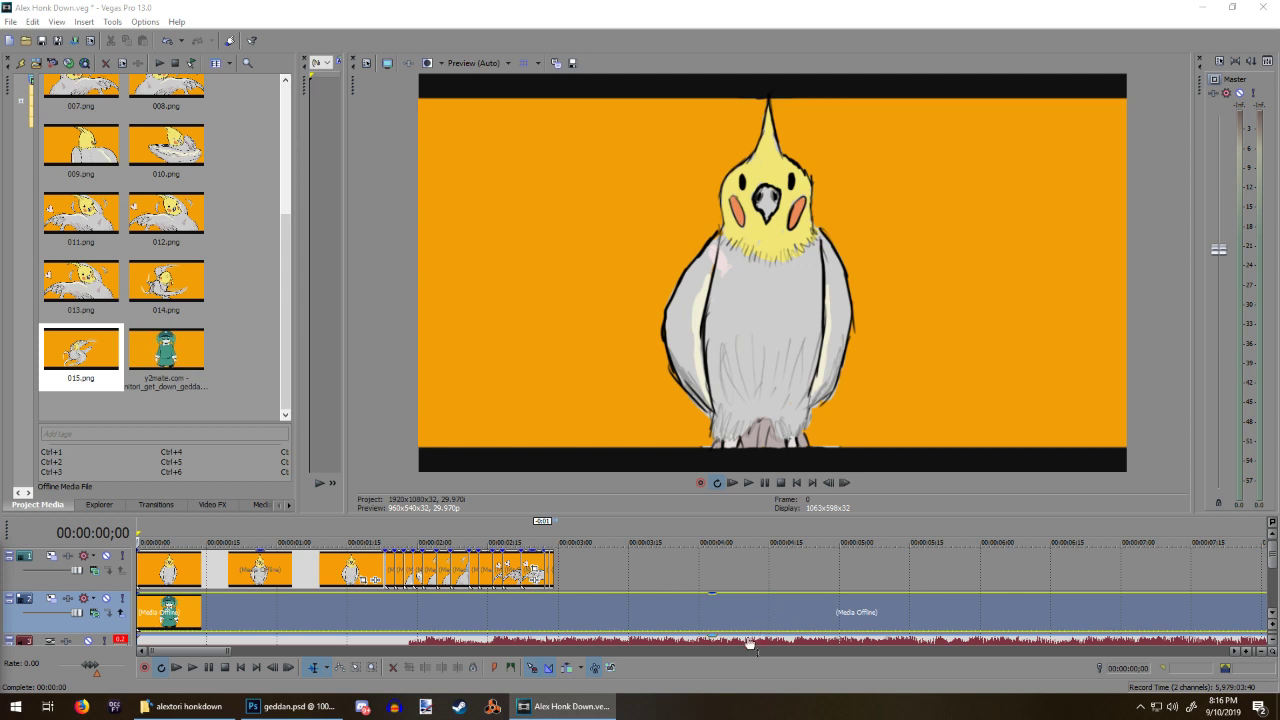
Step: Play the animation from the start past the last drawn frame, then stop playback
left_click(143, 573)
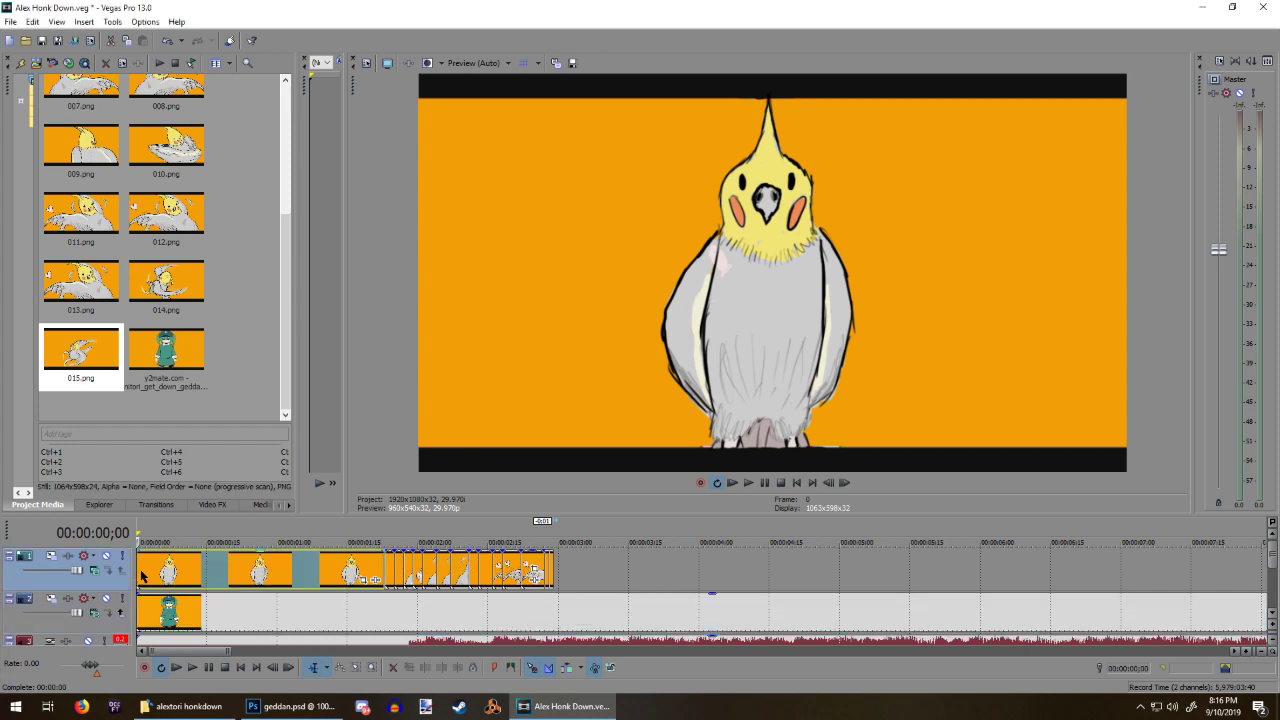
key("space")
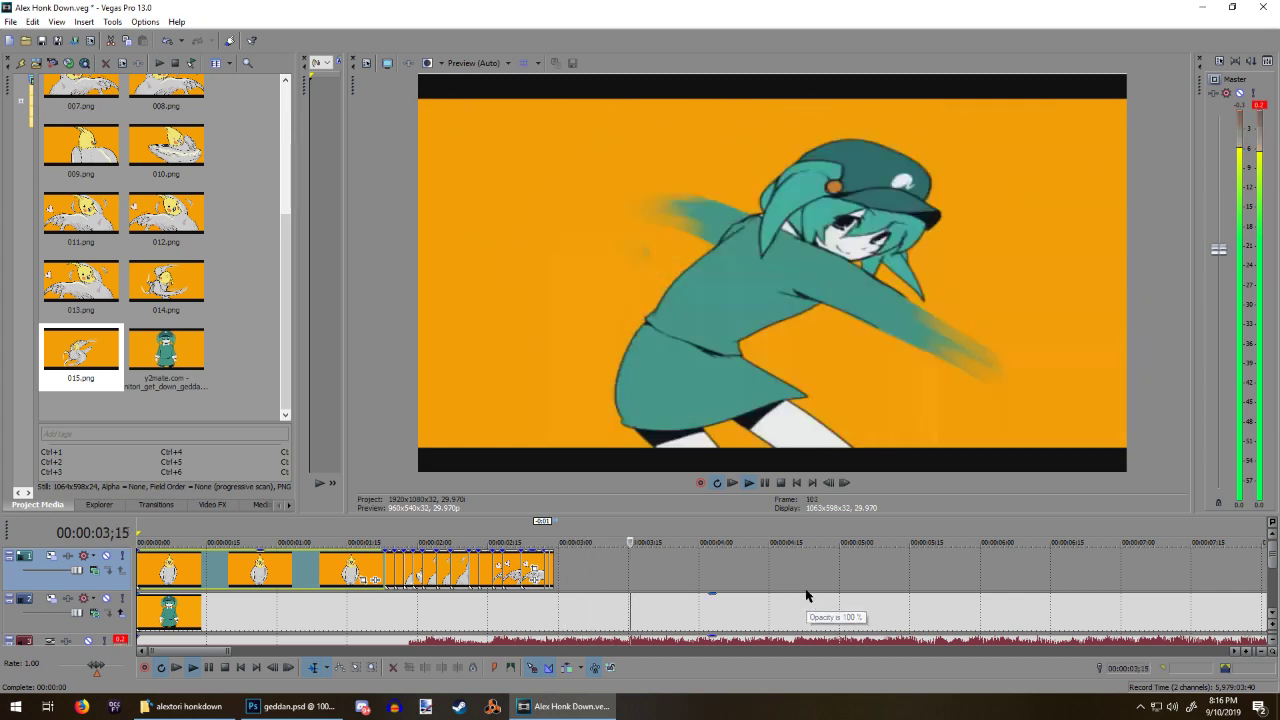
key("space")
Step: Examine the last drawn frames from 00:00:02;26 to 00:00:02;28 one by one, then return to the timeline start
left_click(543, 584)
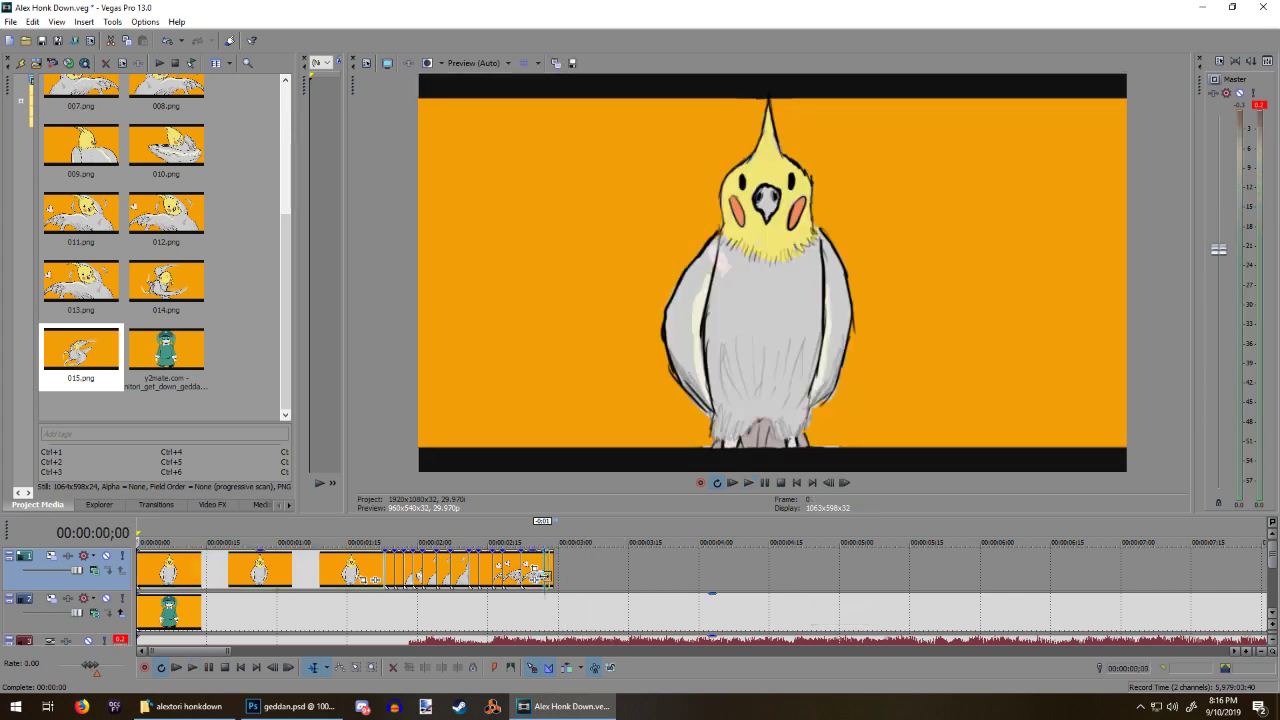
key("Left")
key("Right")
key("Right")
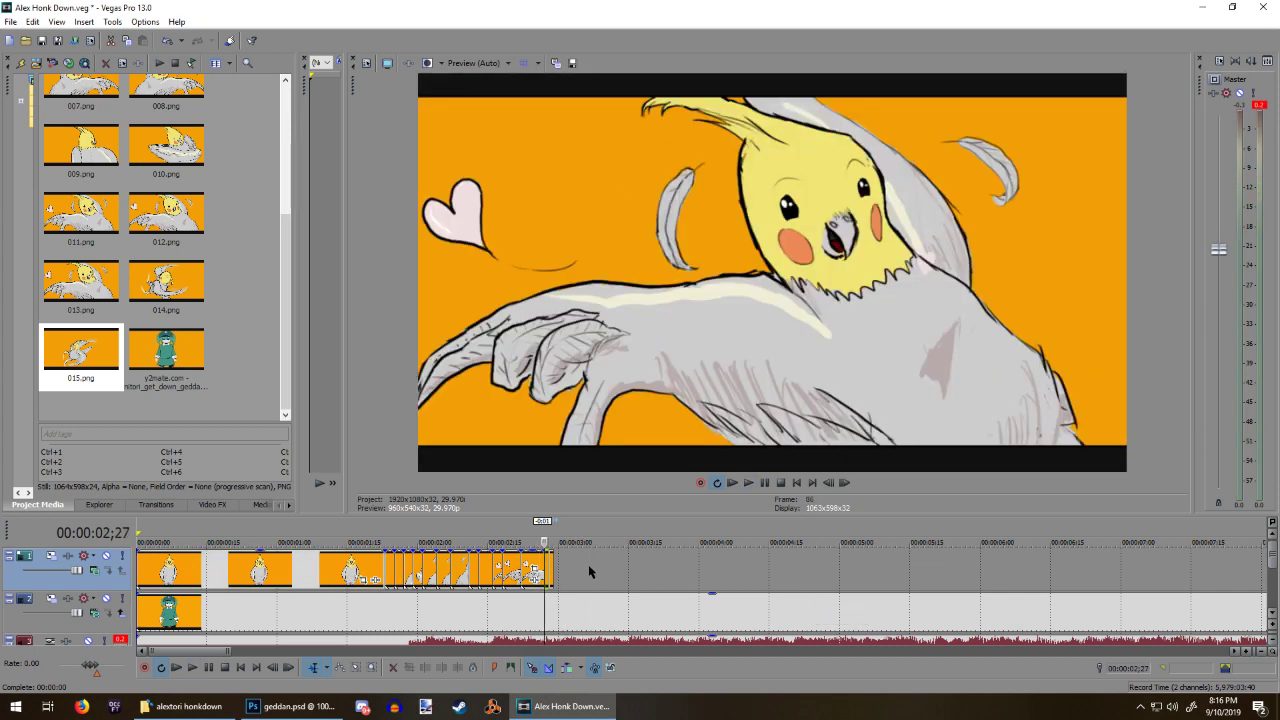
key("Left")
key("Left")
key("Left")
key("Right")
key("Right")
key("Right")
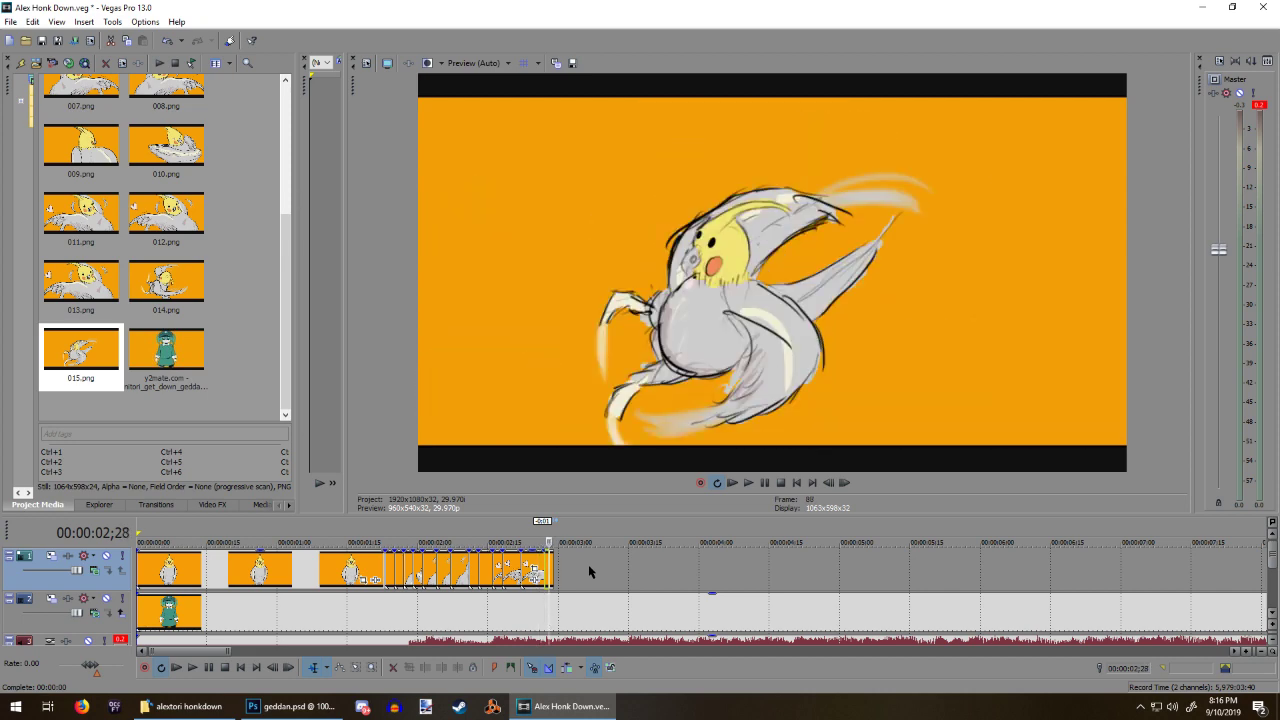
key("Left")
key("Left")
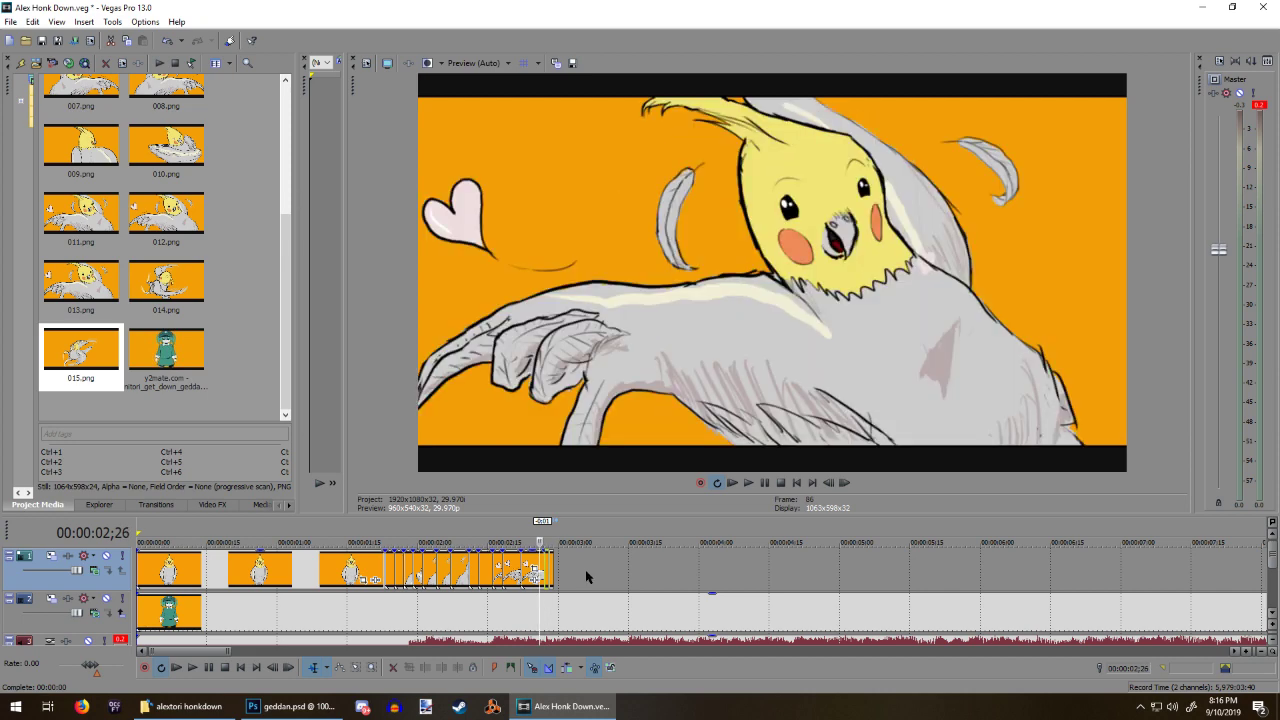
key("Right")
key("Right")
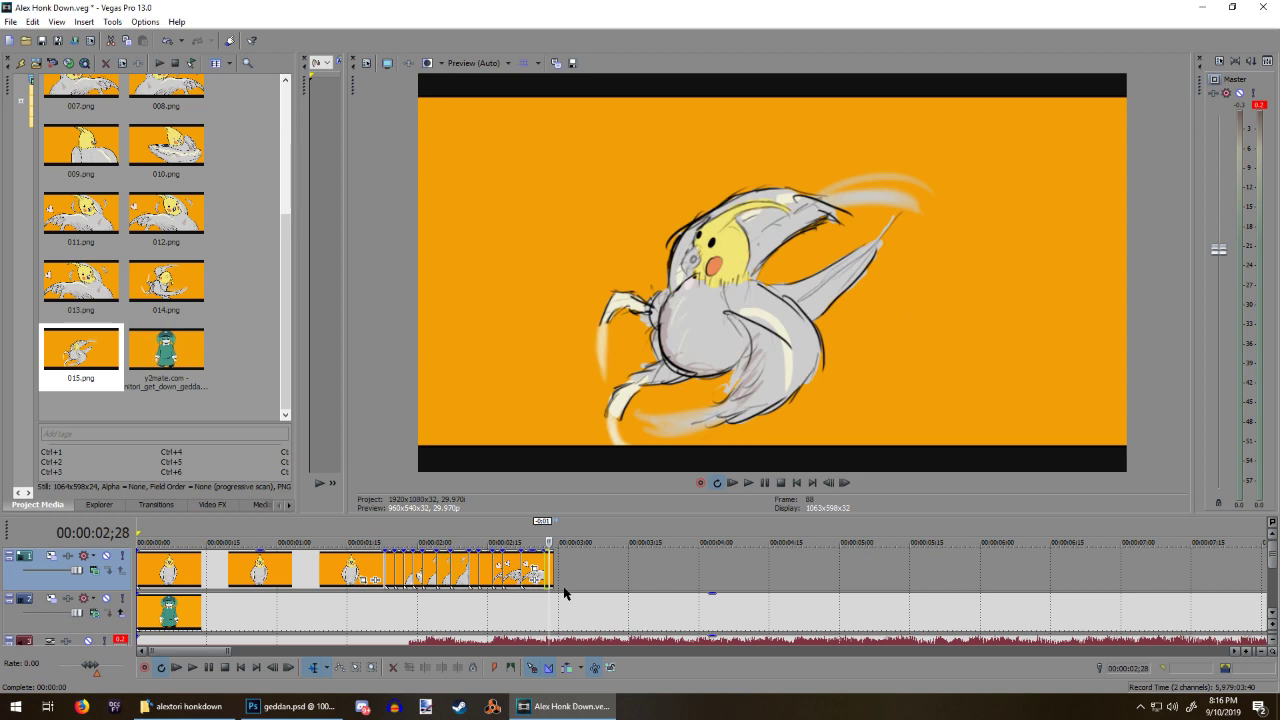
key("Left")
key("Left")
key("Right")
key("Right")
left_click(139, 573)
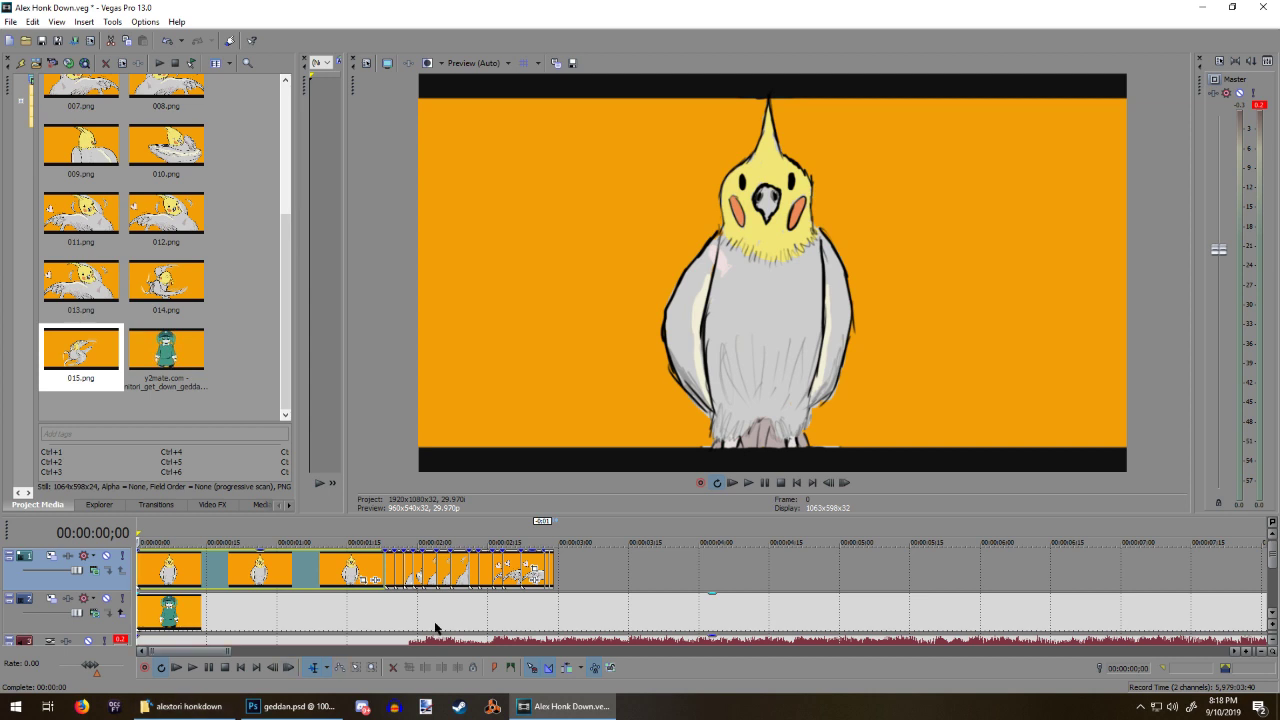
Step: Move the playhead to 00:00:02;29 and capture the full preview image, including the black bars, as a screen snip
left_click(560, 577)
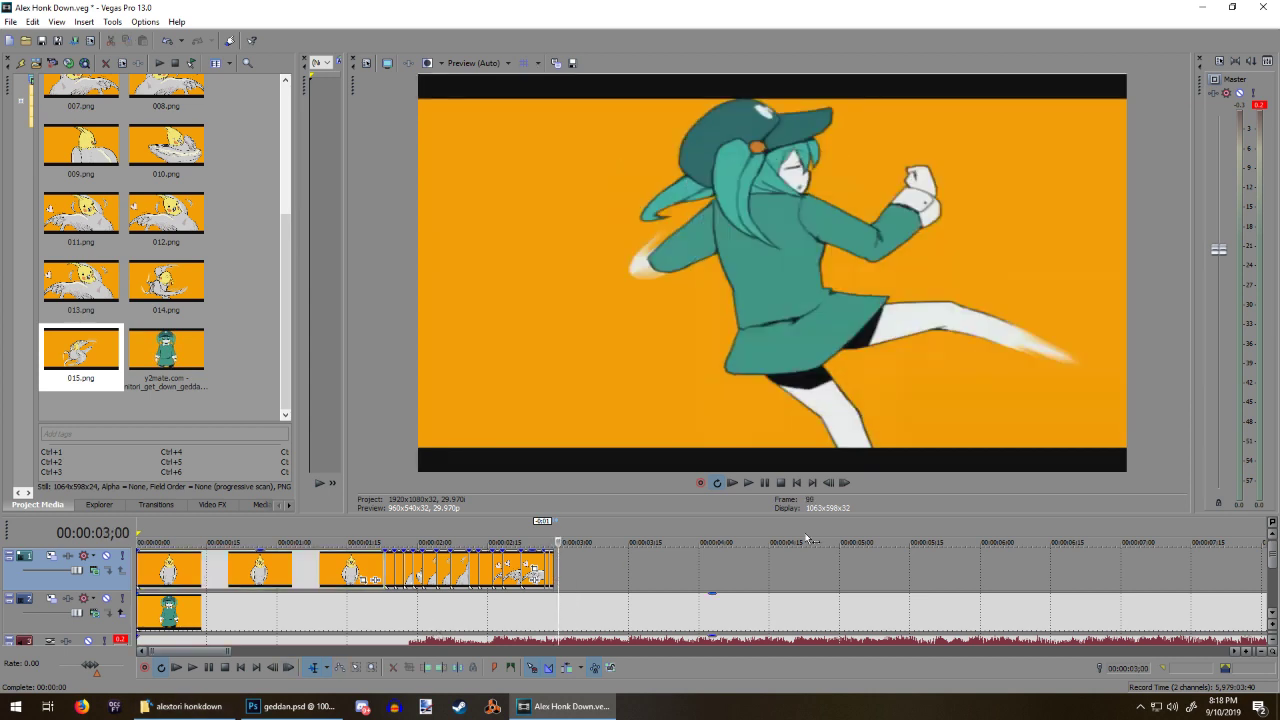
key("Left")
key("super+shift+s")
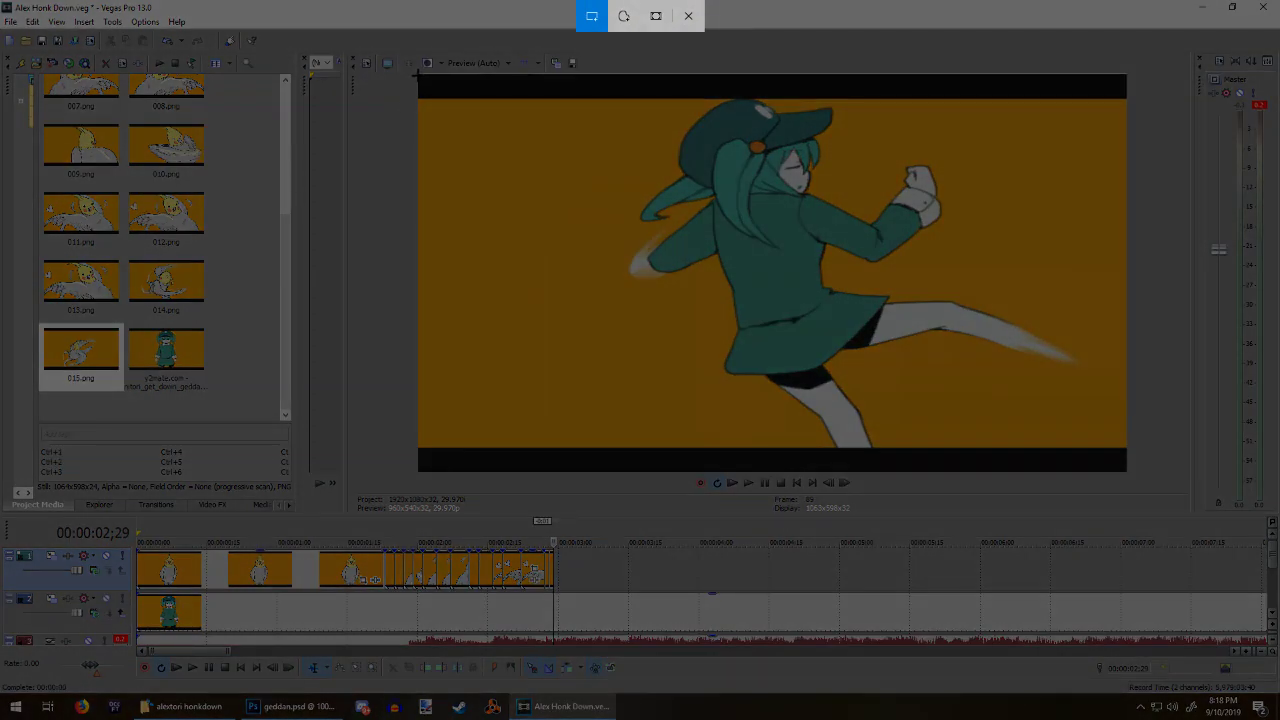
left_click_drag(418, 73, 1127, 472)
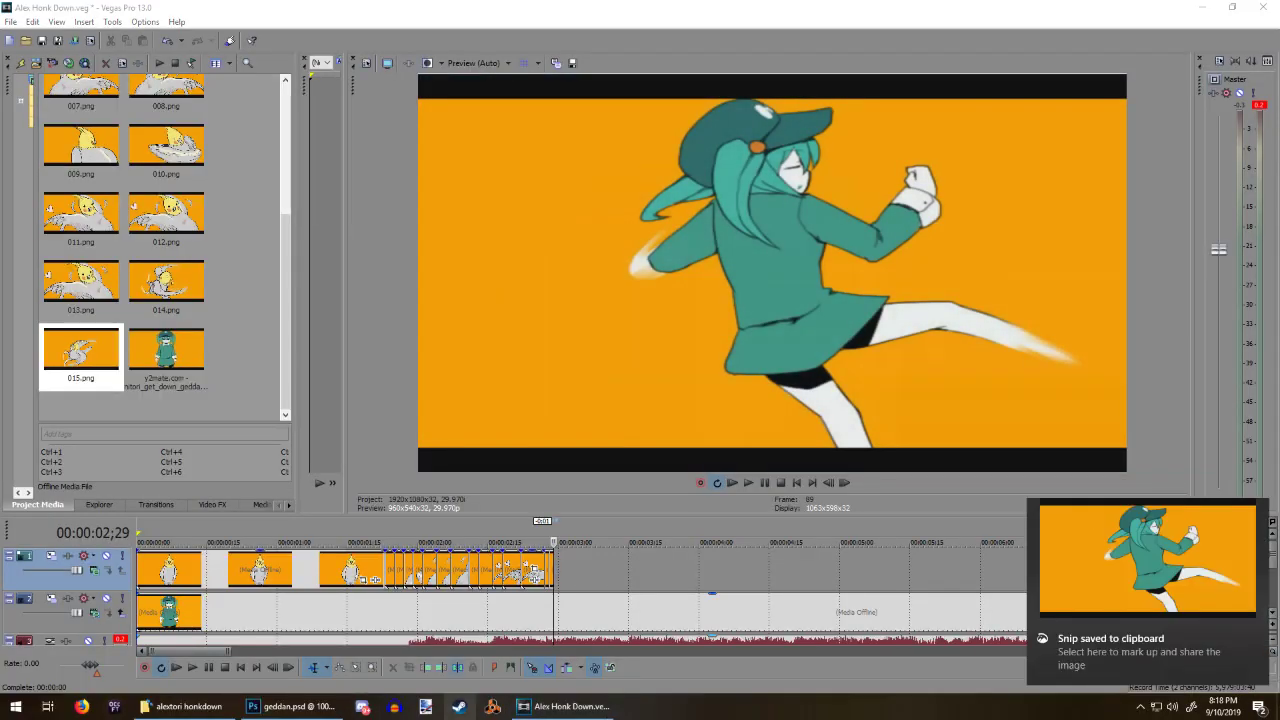
Step: Switch to geddan.psd in Photoshop, hide the Orange, Colors and Lines layers, and show and select the nitori layer
left_click(292, 706)
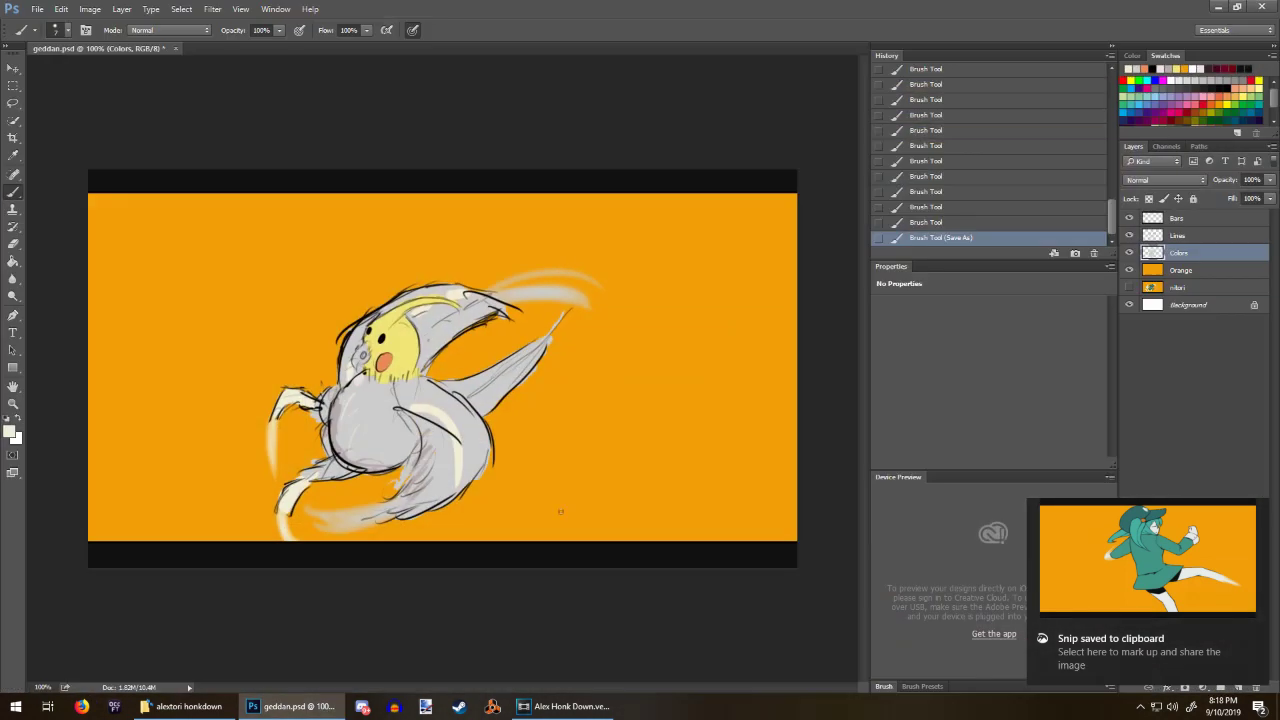
left_click(1129, 270)
left_click(1129, 288)
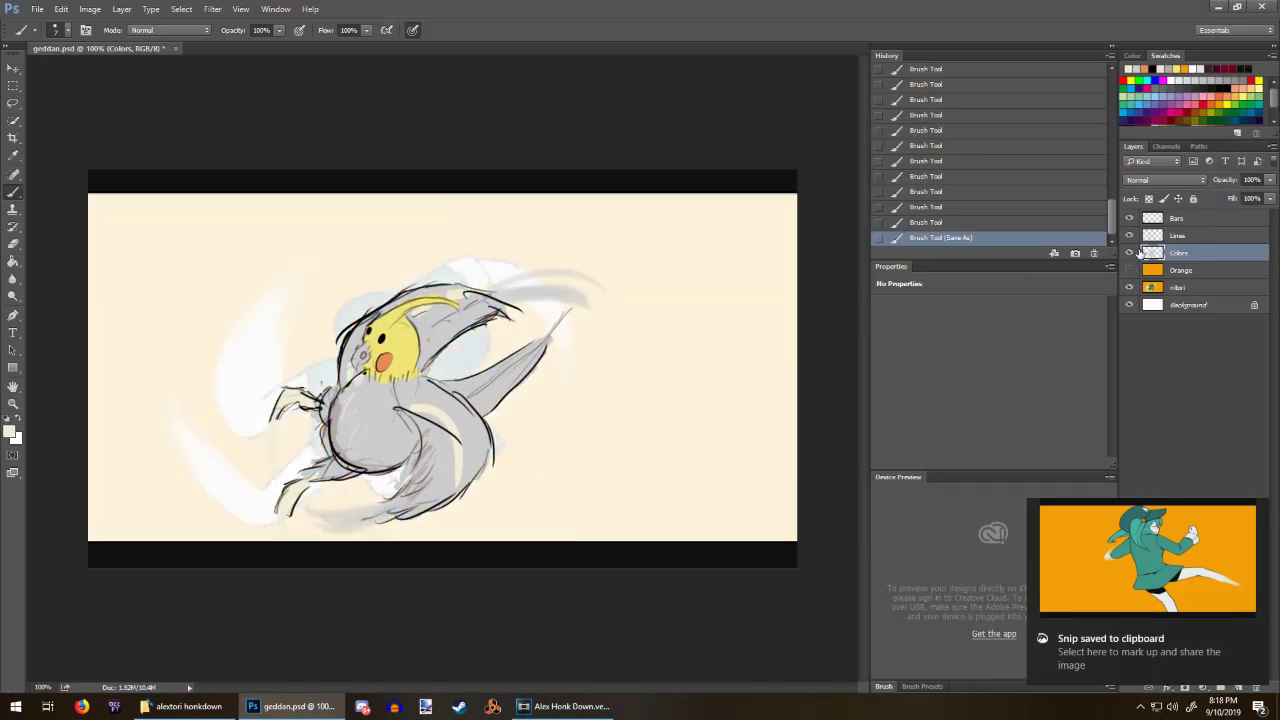
left_click(1129, 253)
left_click(1129, 235)
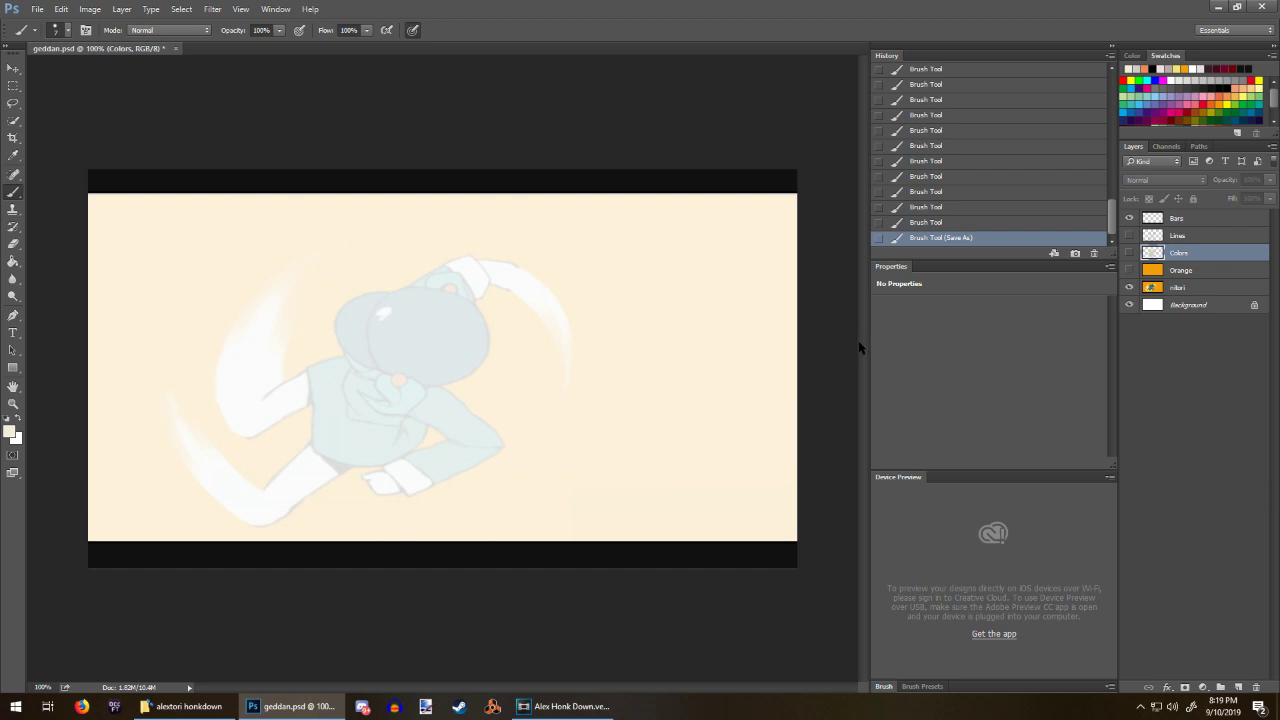
left_click(1178, 287)
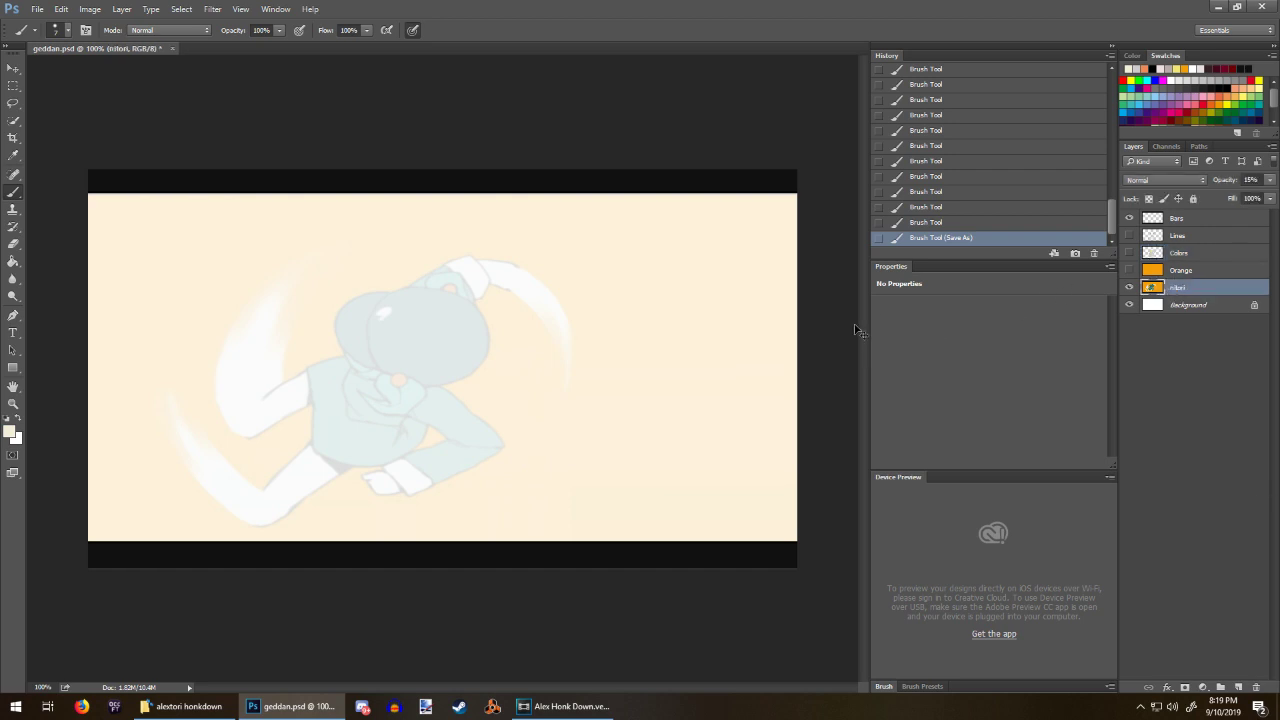
left_click(402, 388)
key("ctrl+z")
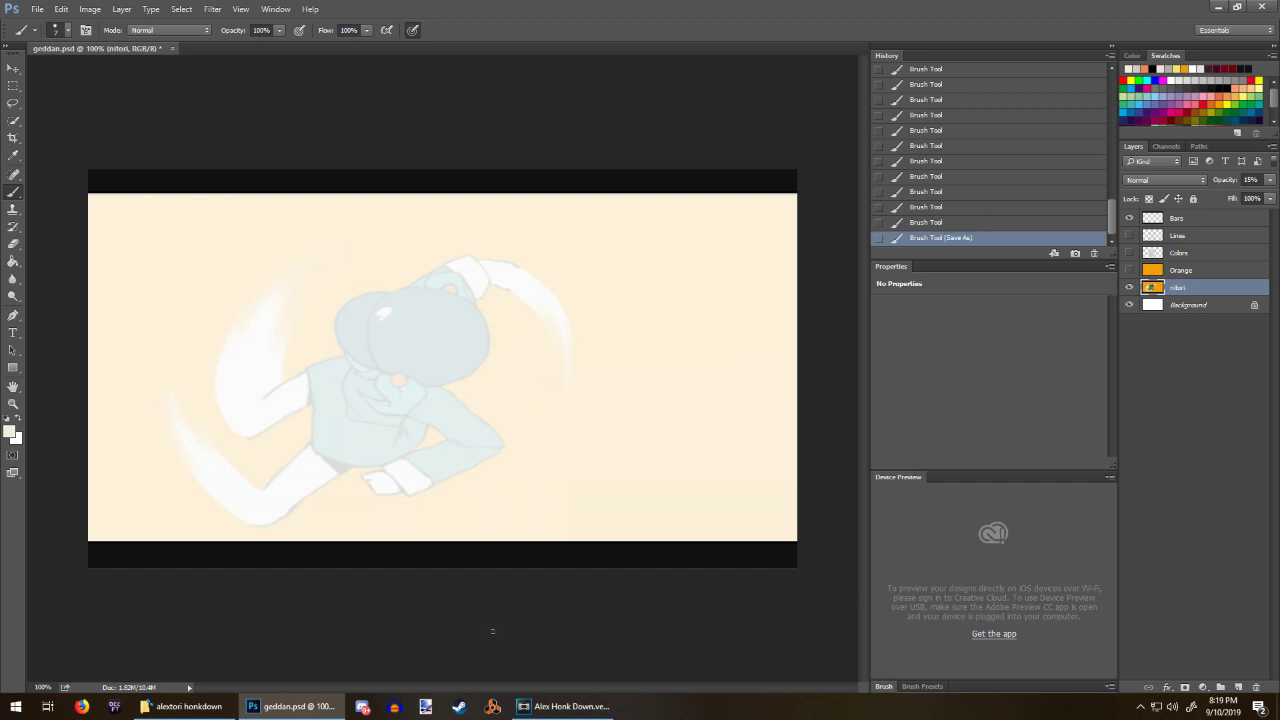
Step: Switch back to Vegas Pro and snip the whole preview image of the reference frame at 00:00:02;29 again
left_click(552, 708)
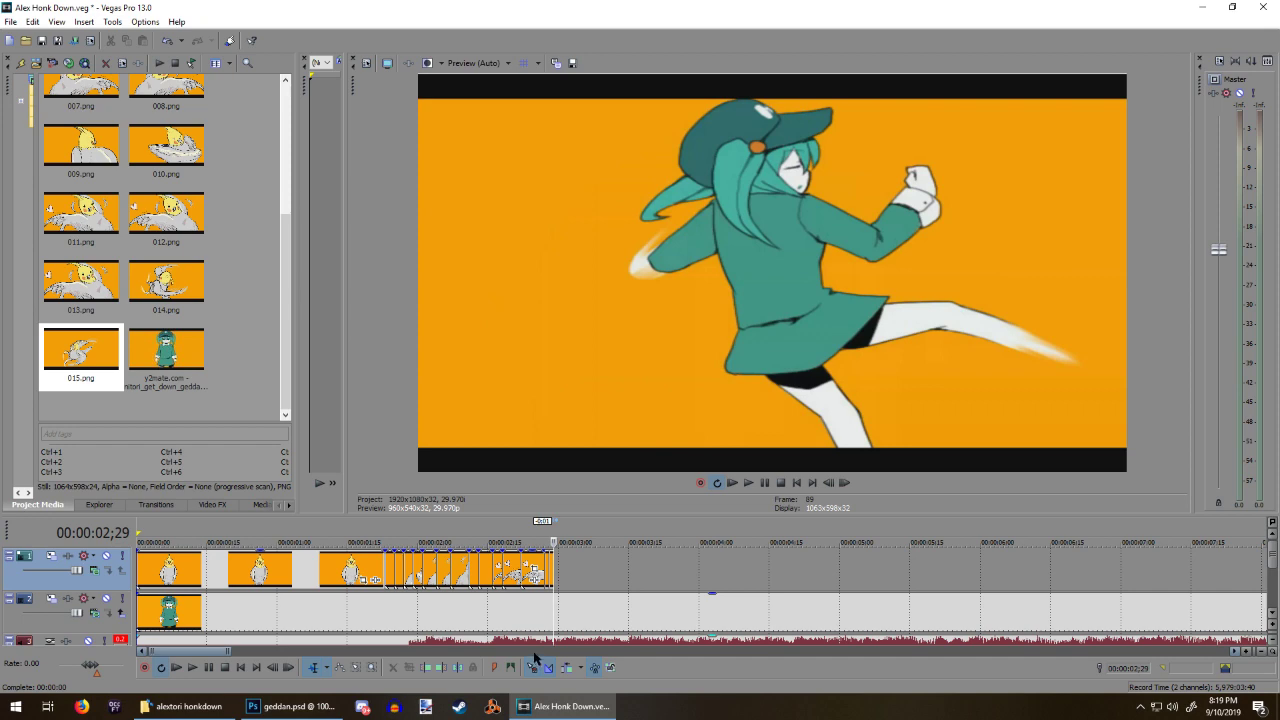
key("super+shift+s")
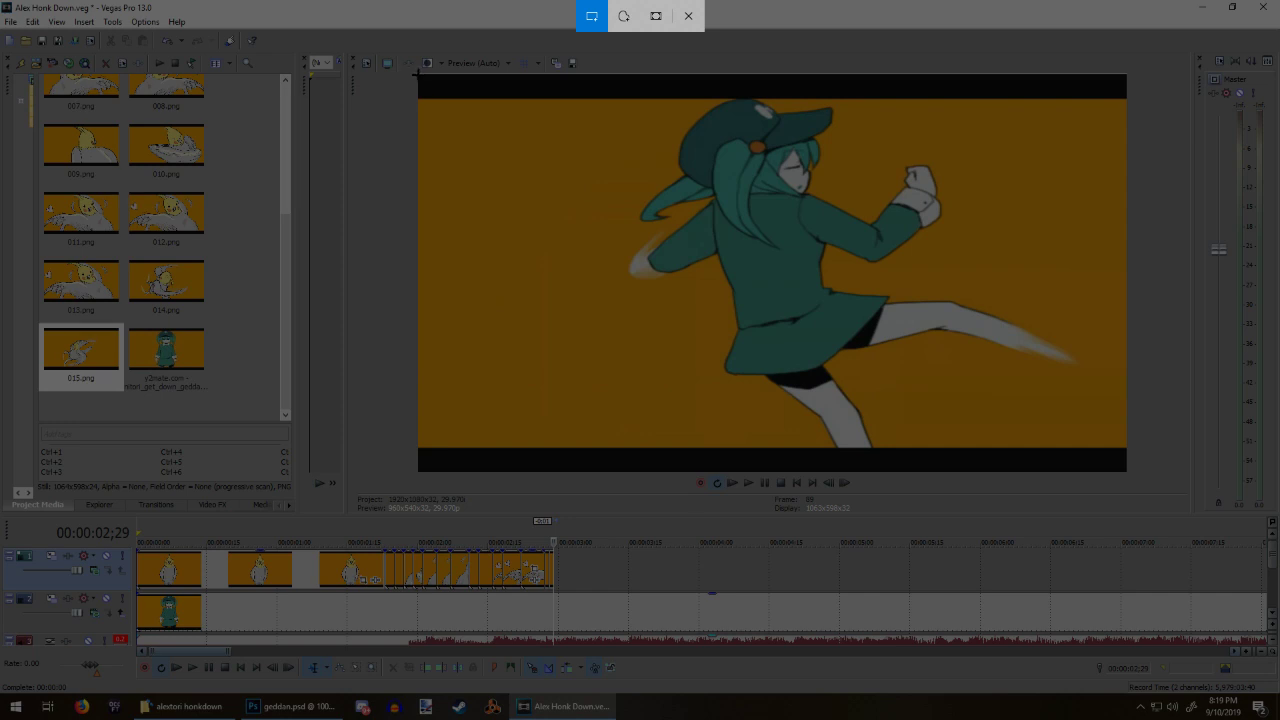
mouse_move(417, 72)
left_mouse_down()
mouse_move(906, 404)
mouse_move(1162, 503)
mouse_move(1126, 469)
left_mouse_up()
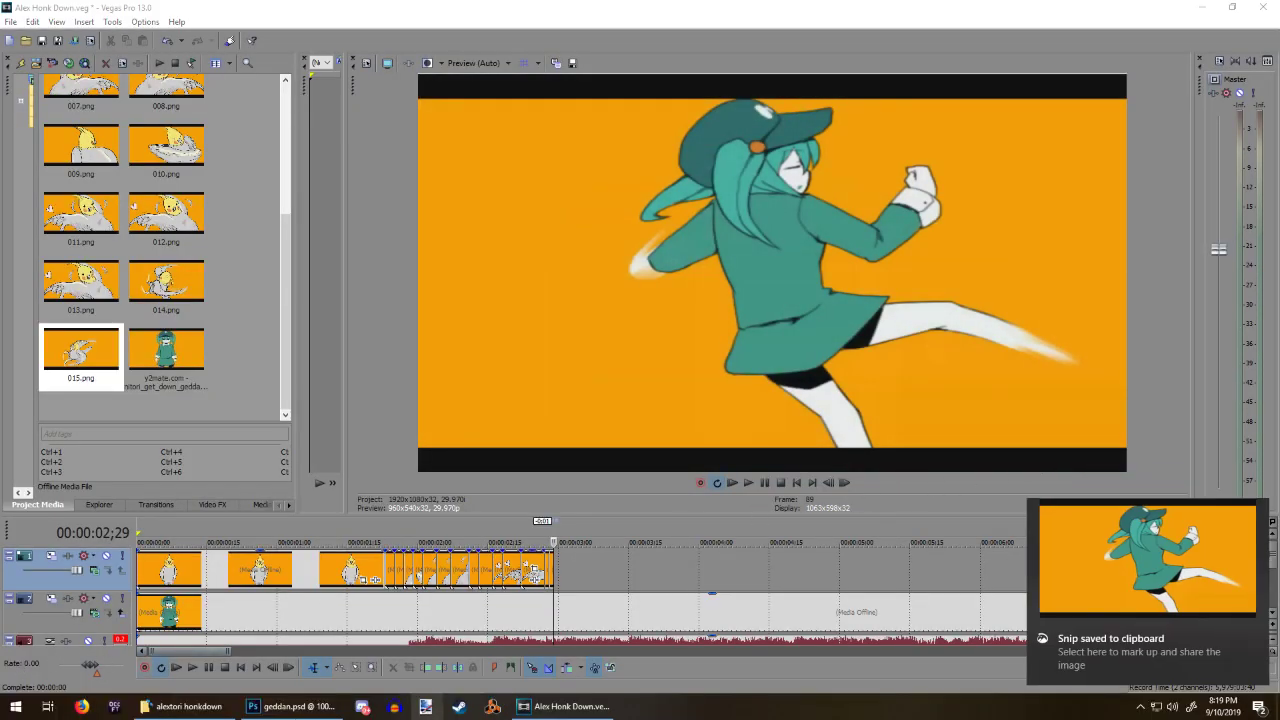
Step: Switch to Photoshop, paste the snipped frame above the nitori layer and merge it down into that layer
left_click(268, 707)
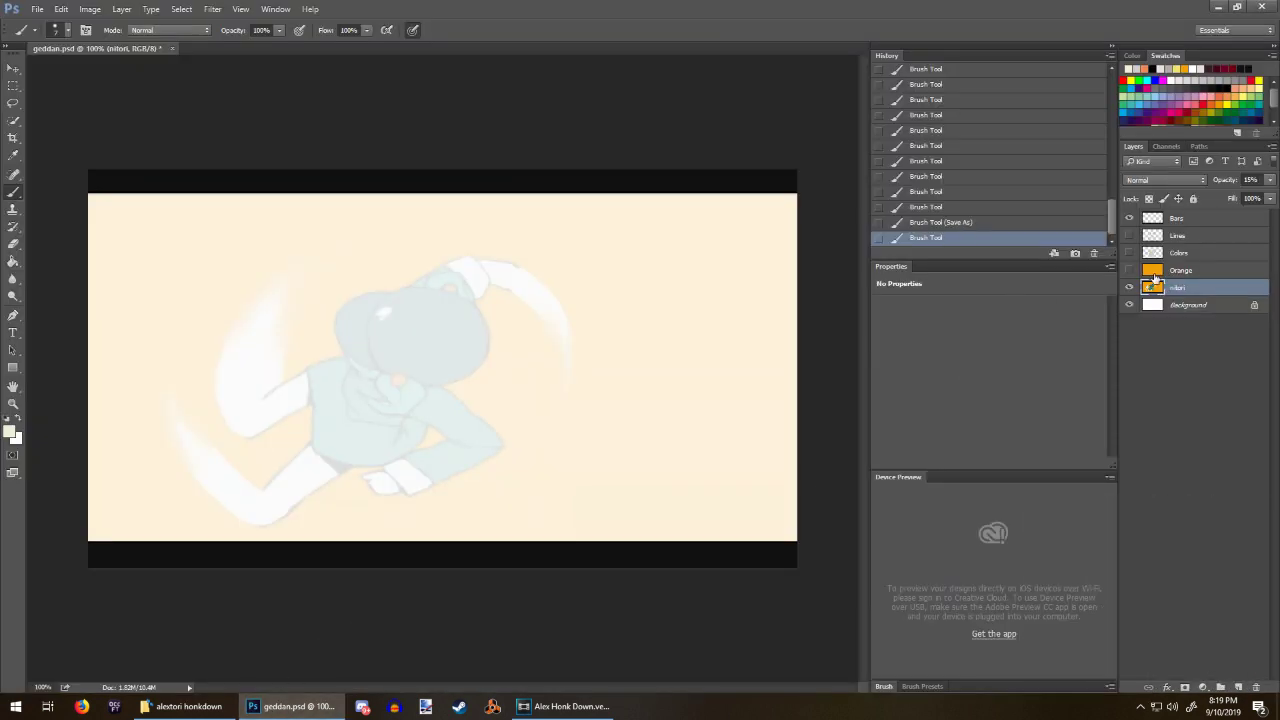
key("ctrl+v")
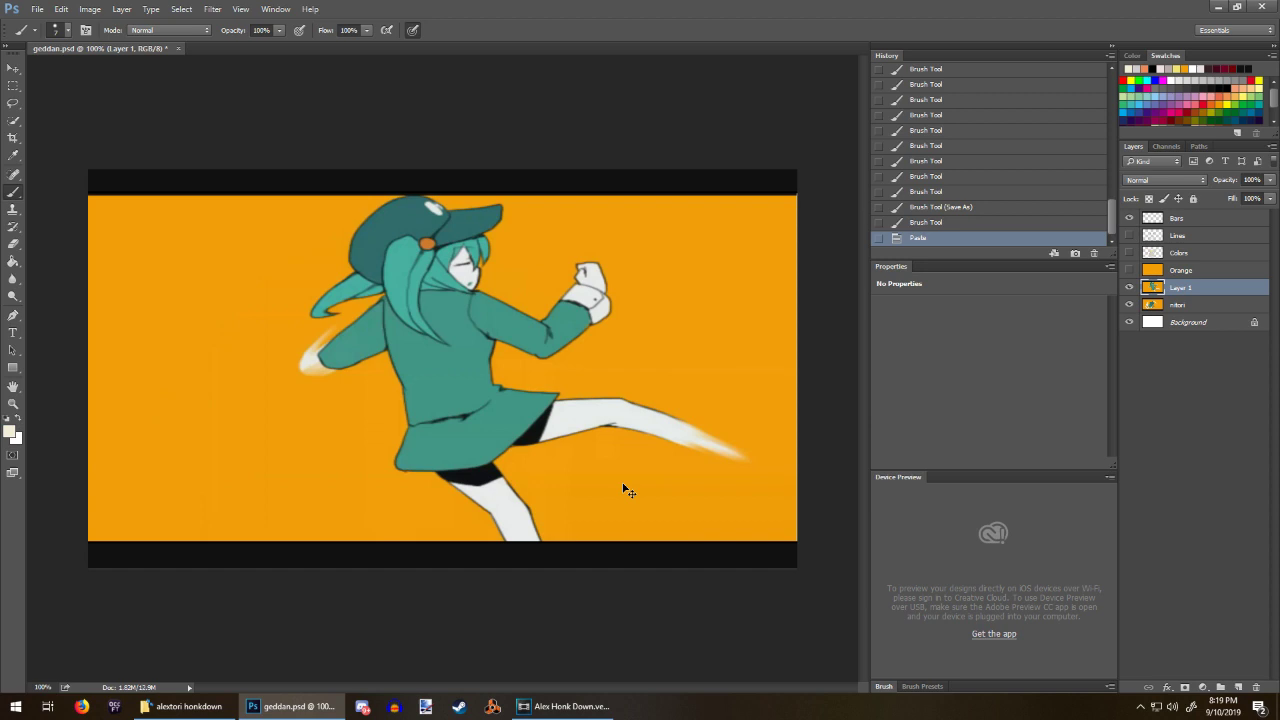
right_click(1208, 297)
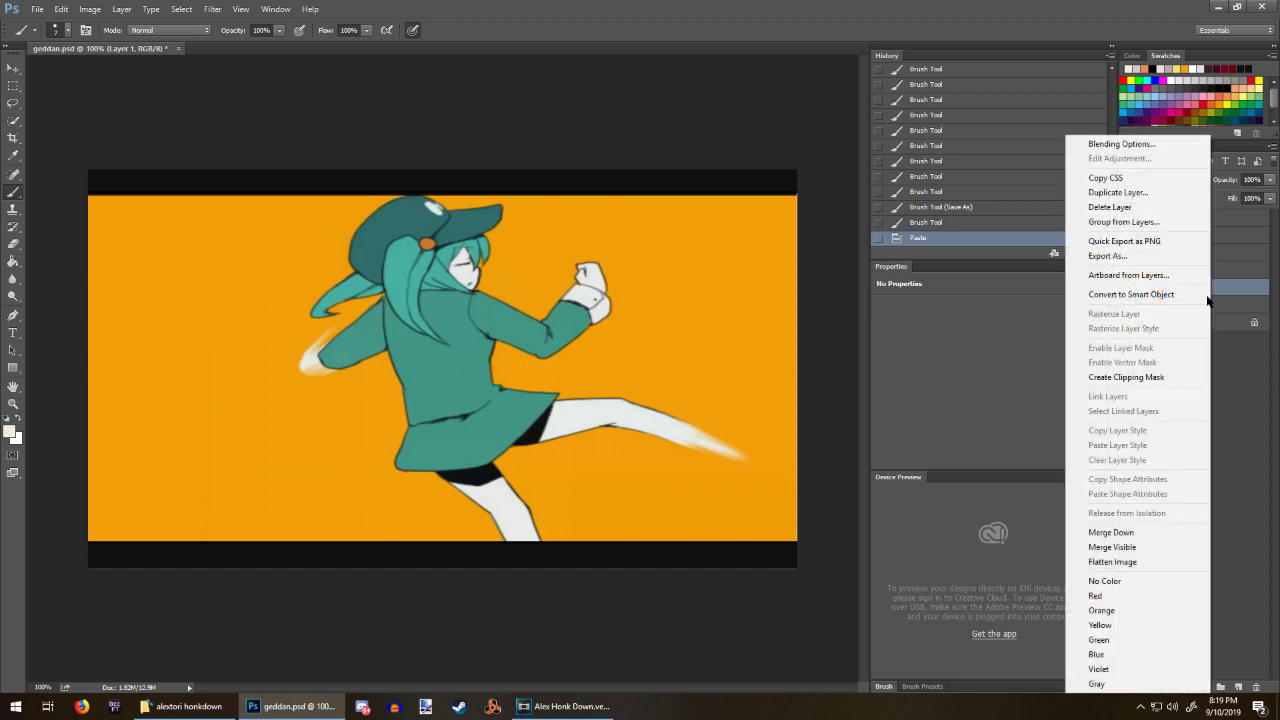
left_click(1110, 533)
Step: Lower the nitori layer's opacity to 15% through its blending options
right_click(1196, 292)
left_click(1240, 293)
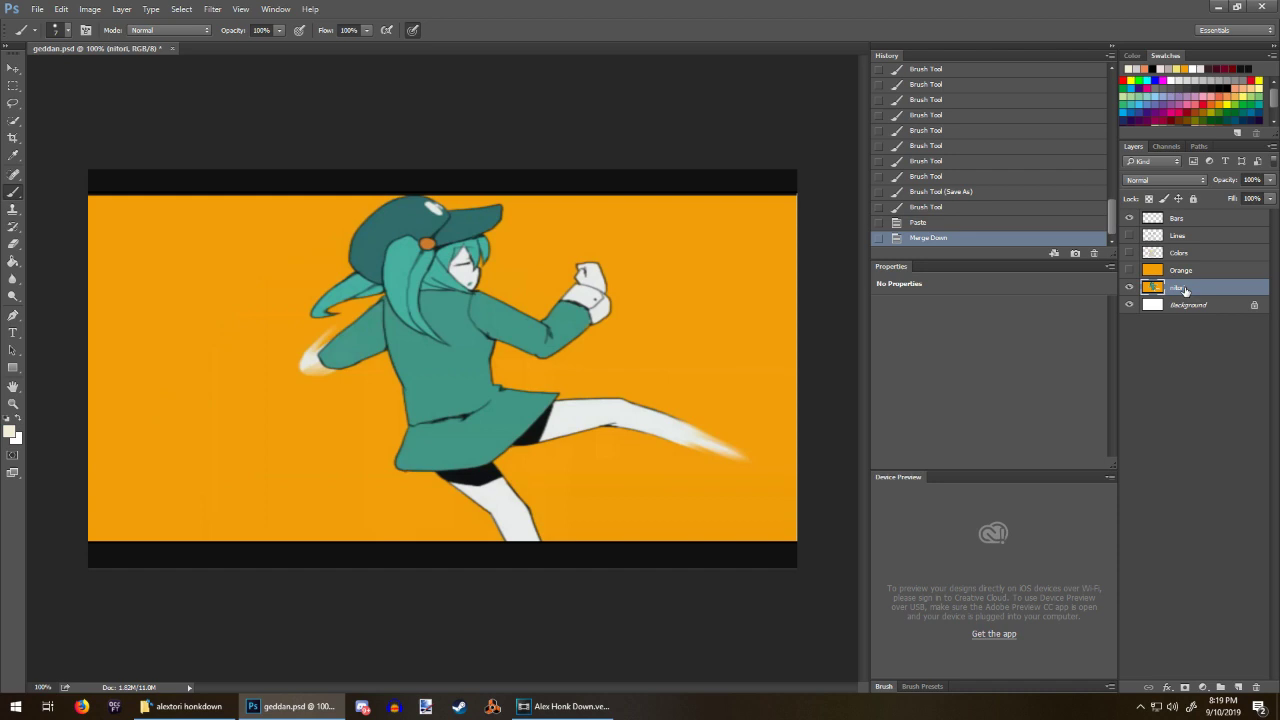
double_click(1185, 290)
double_click(1236, 294)
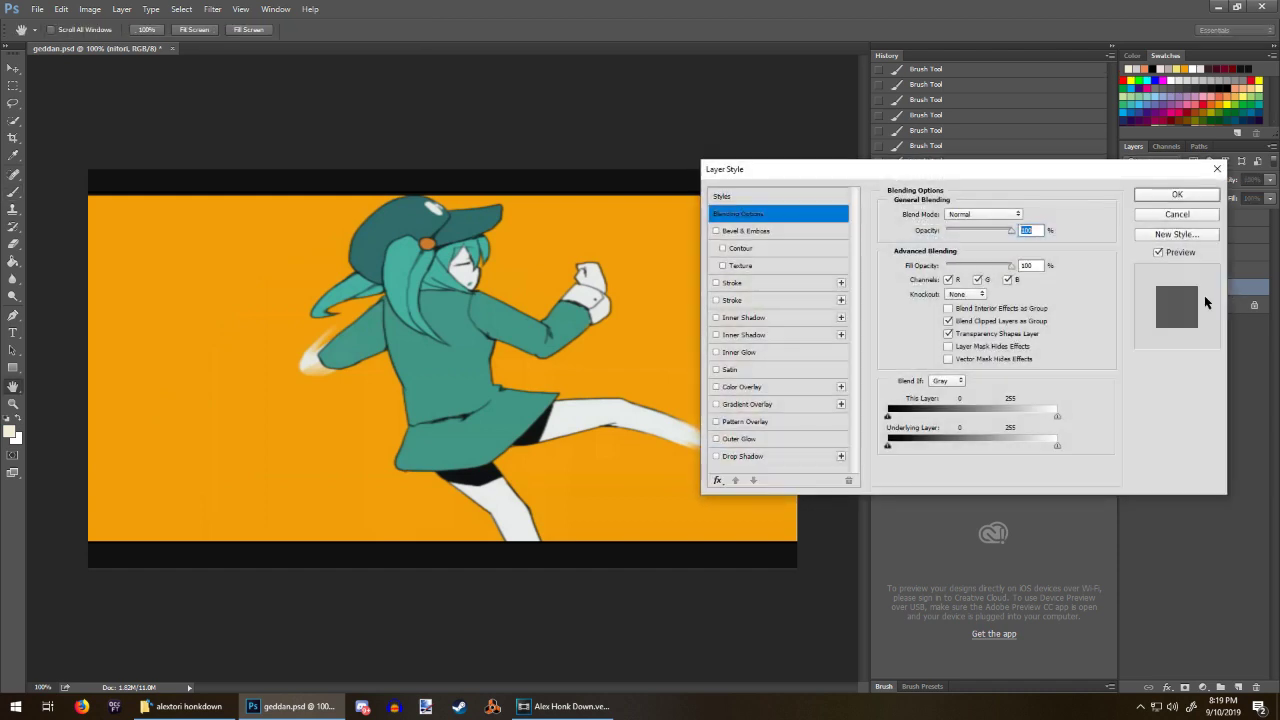
left_click_drag(1011, 233, 958, 243)
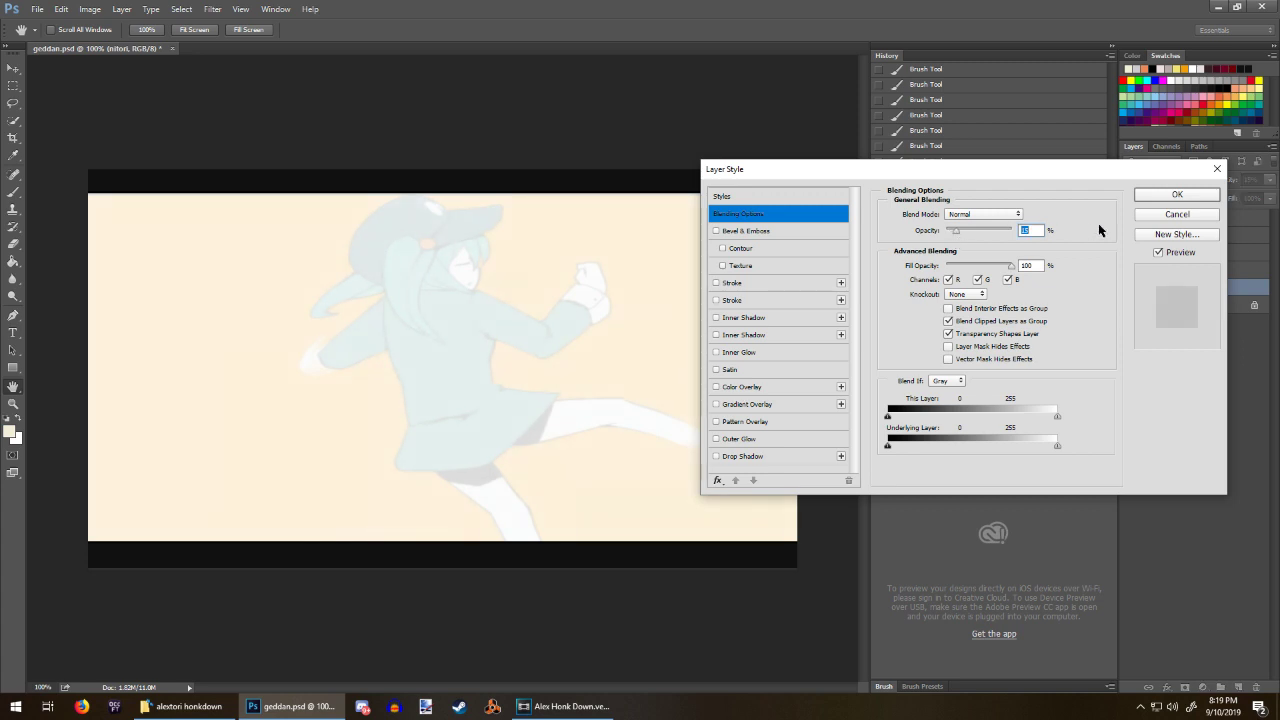
left_click(1155, 195)
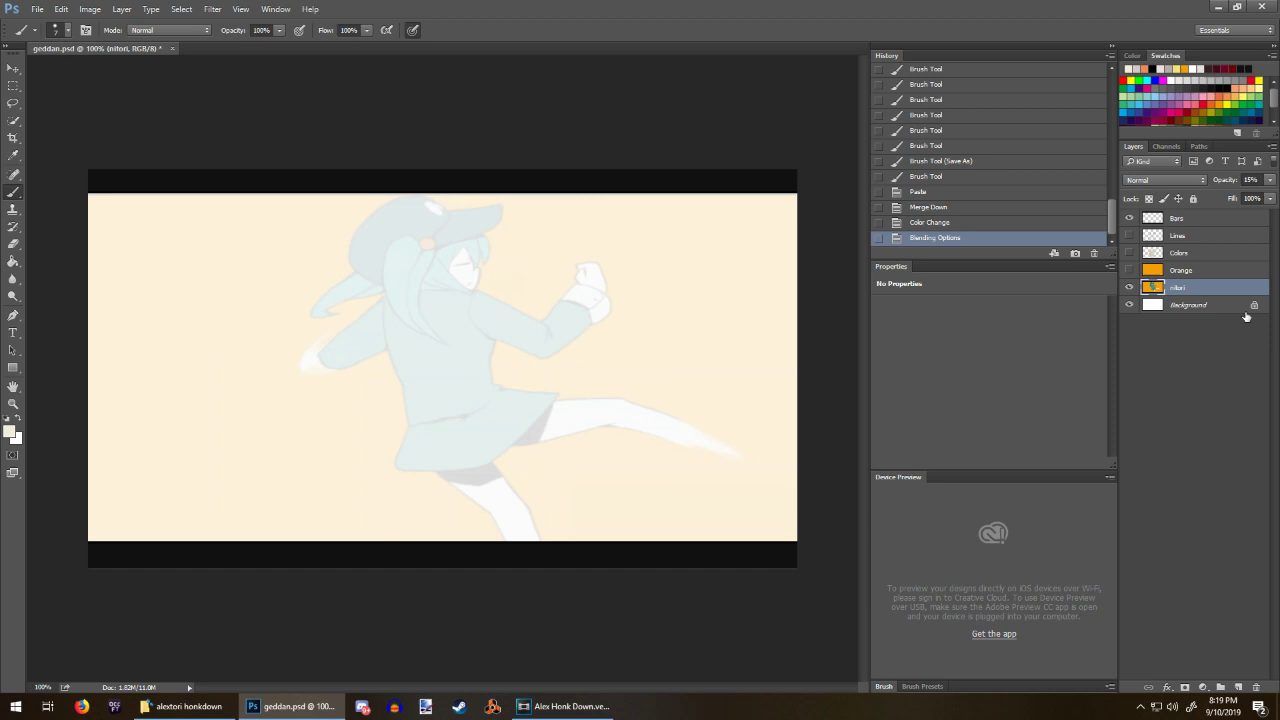
Step: Show the Lines layer, select the whole canvas and clear the previous frame's line art from that layer
left_click(1129, 235)
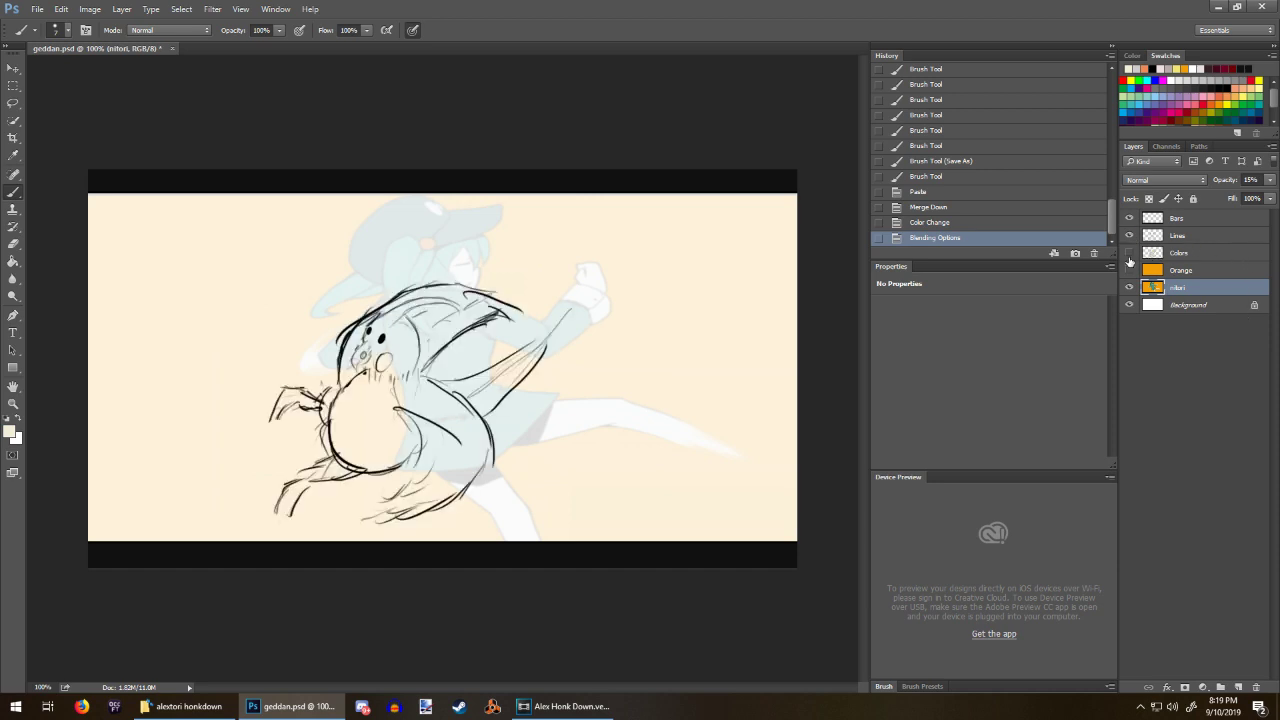
key("ctrl+a")
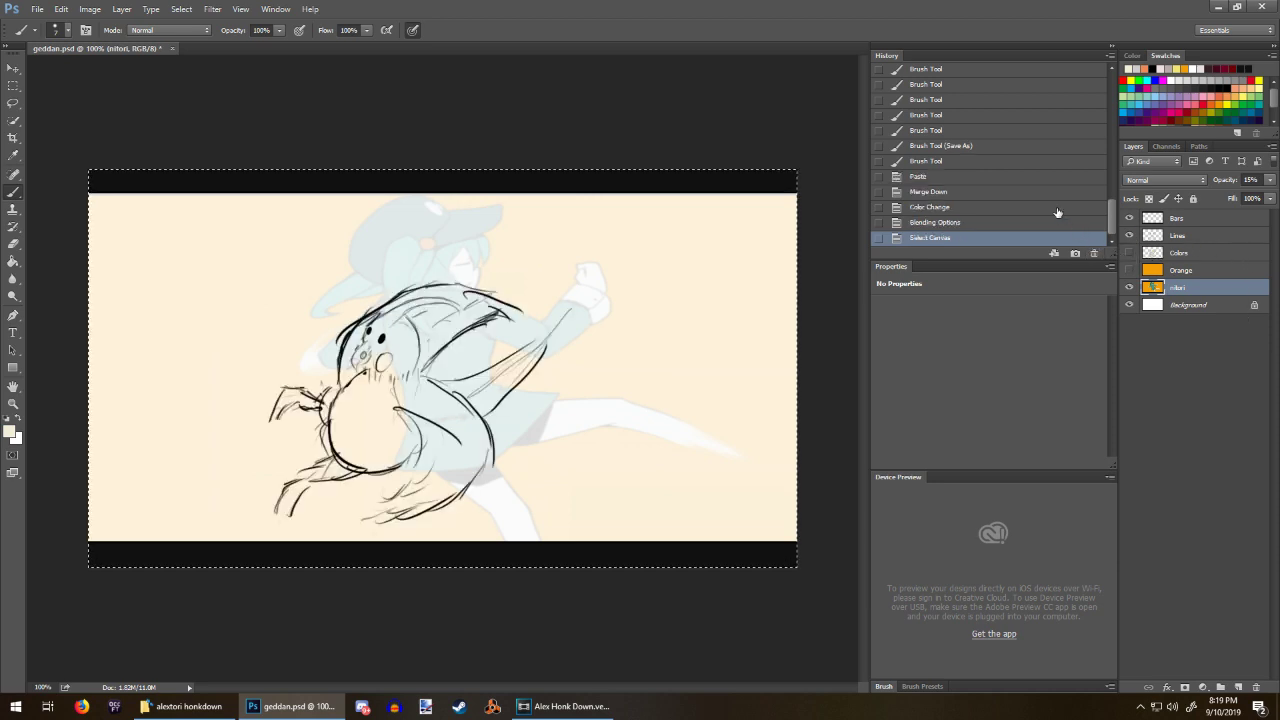
key("Delete")
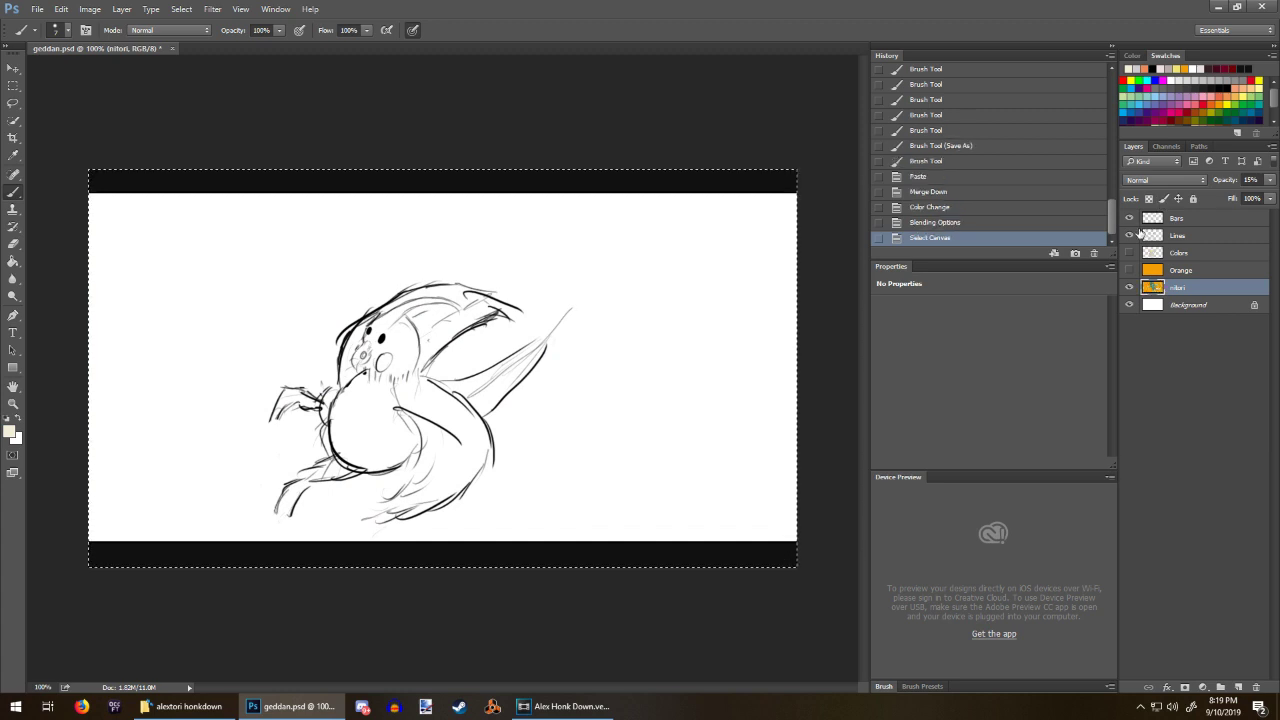
left_click(1178, 237)
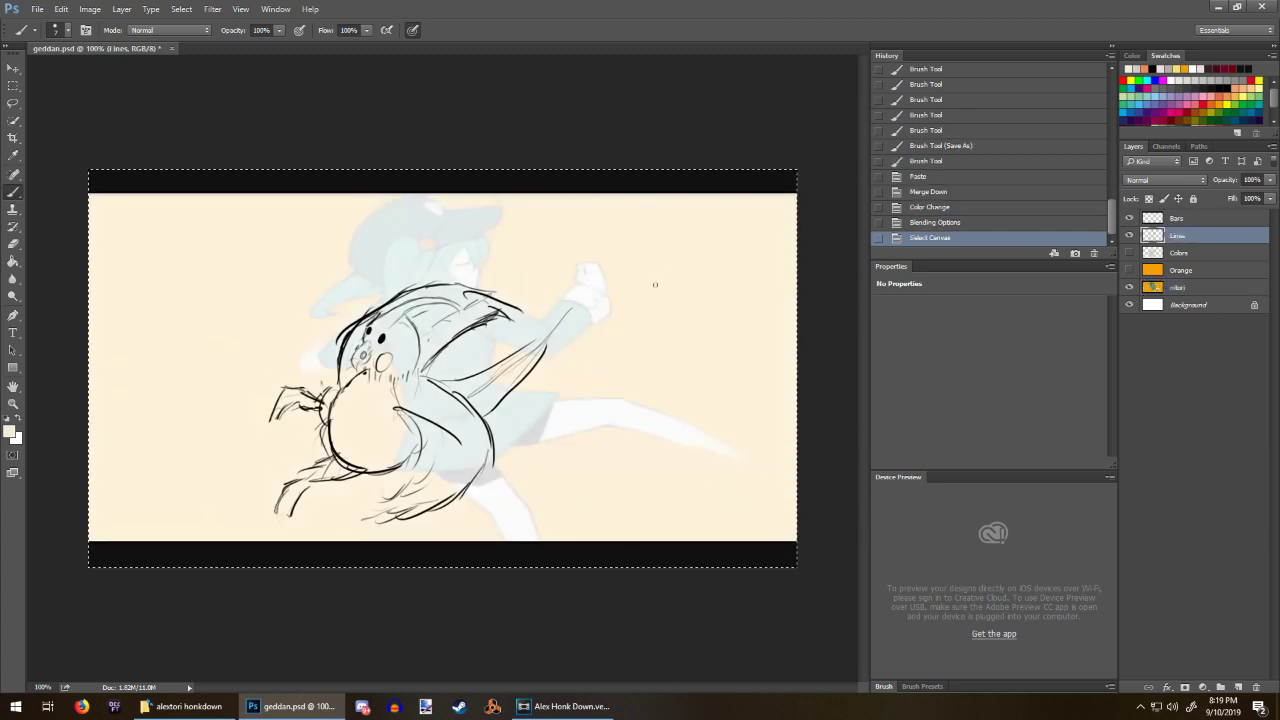
key("Delete")
Step: Show the Colors layer, clear the previous frame's paint from it, then return to the Lines layer and deselect
left_click(1178, 253)
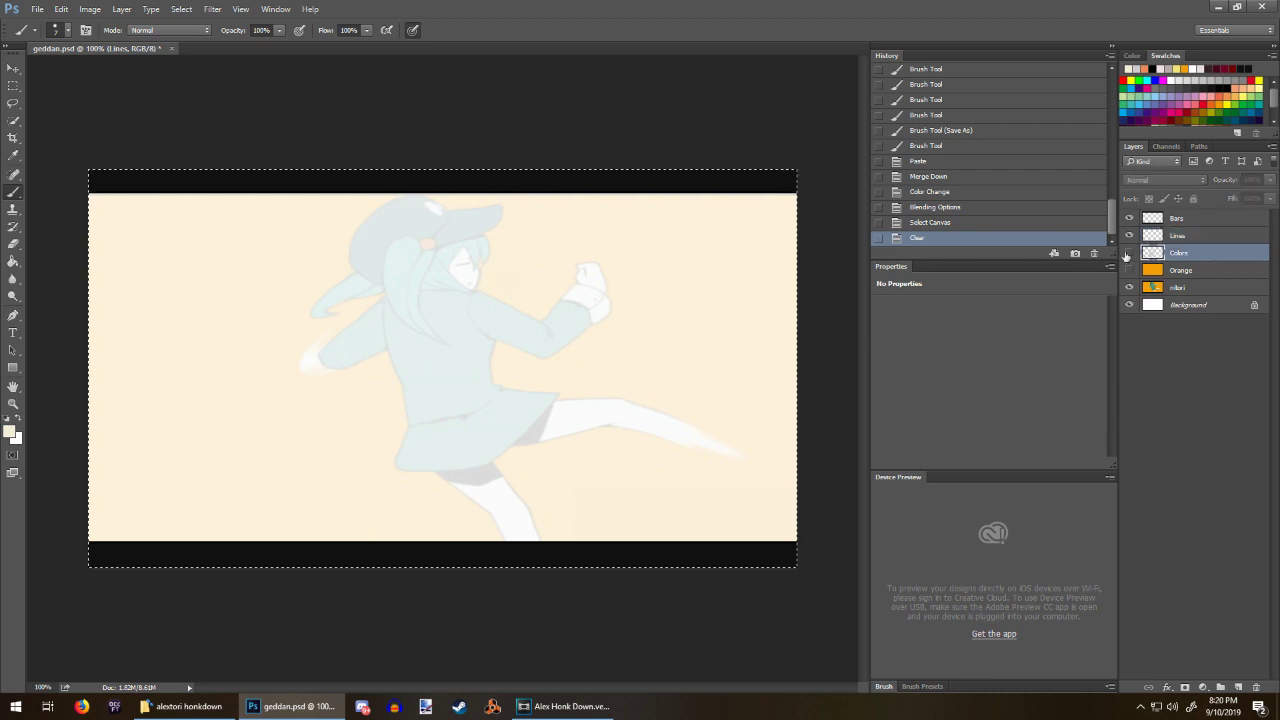
left_click(1129, 252)
key("ctrl+a")
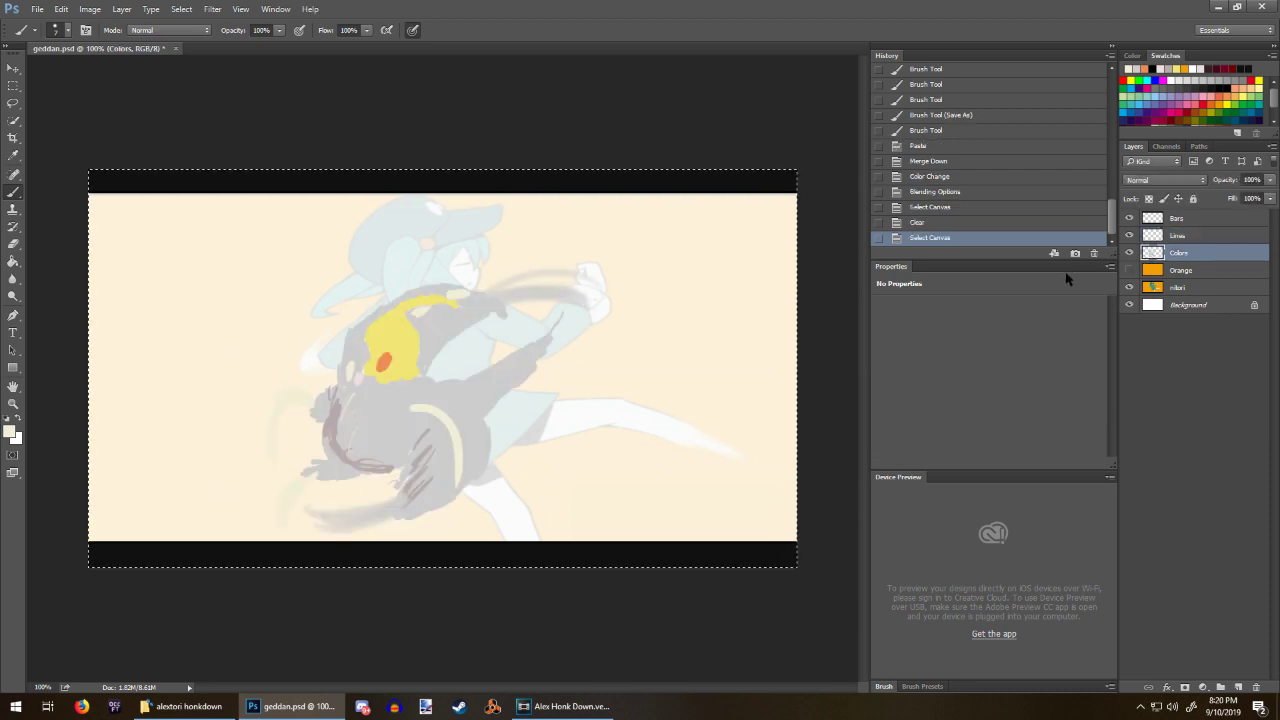
key("Delete")
left_click(1178, 235)
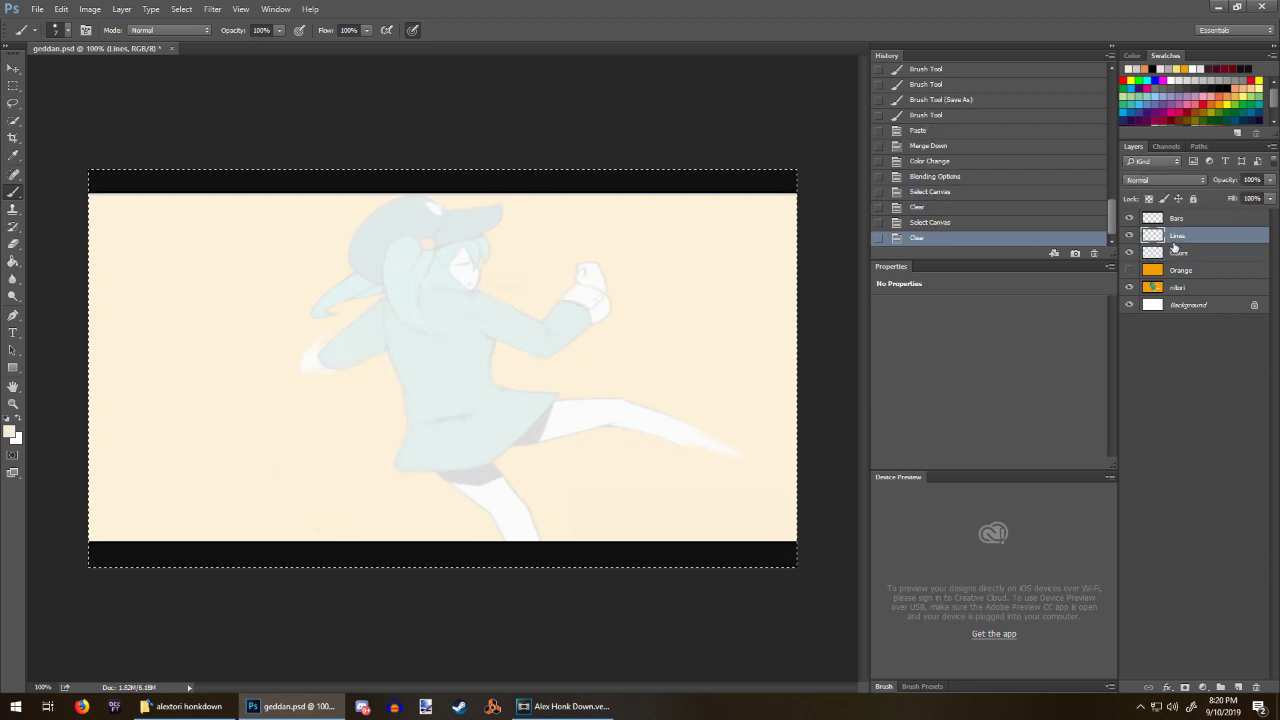
key("m")
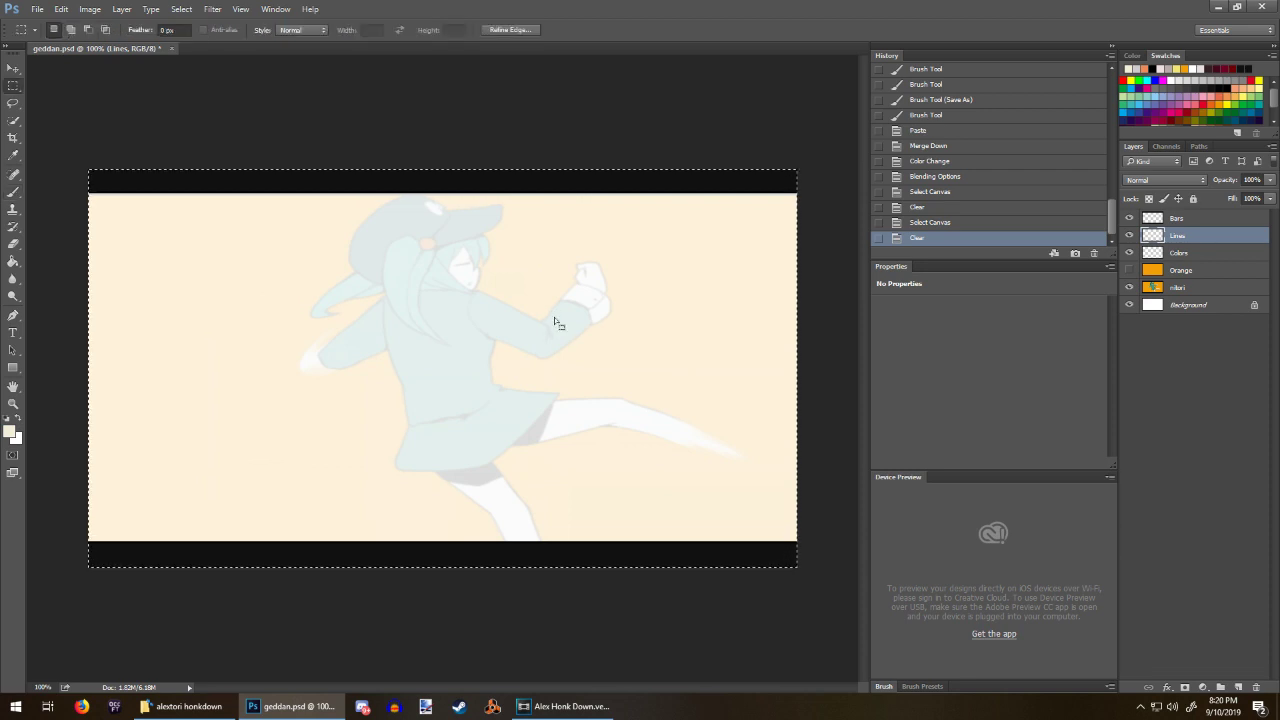
key("ctrl+d")
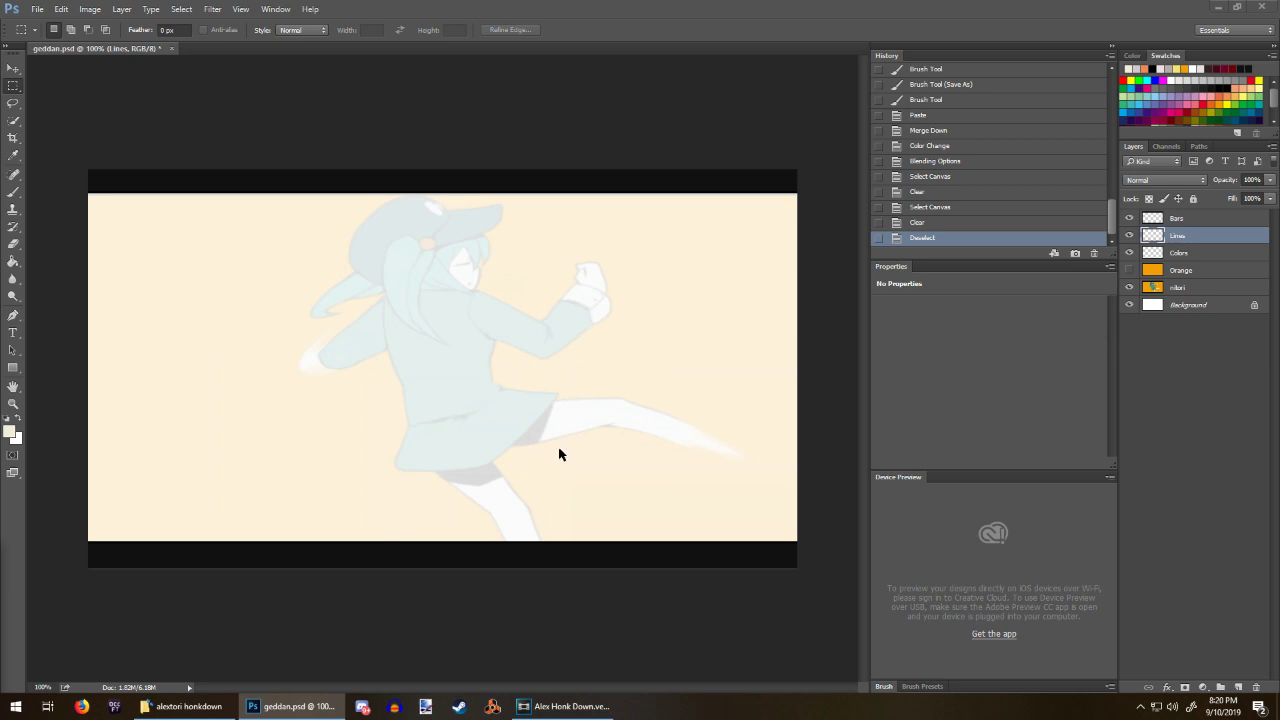
Step: Sketch the cockatiel's back and upper chest curves in black over the reference figure's torso
left_click(1151, 68)
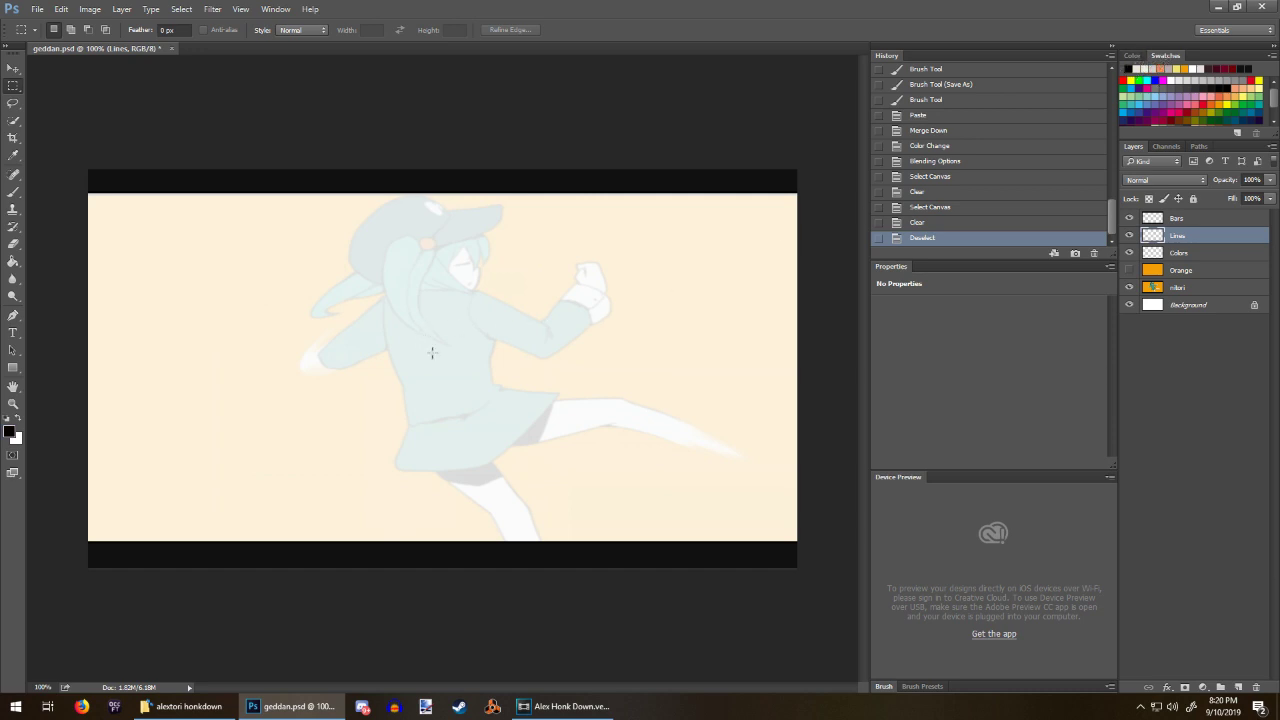
key("b")
left_click_drag(387, 293, 386, 418)
mouse_move(388, 373)
left_mouse_down()
mouse_move(380, 427)
mouse_move(345, 468)
left_mouse_up()
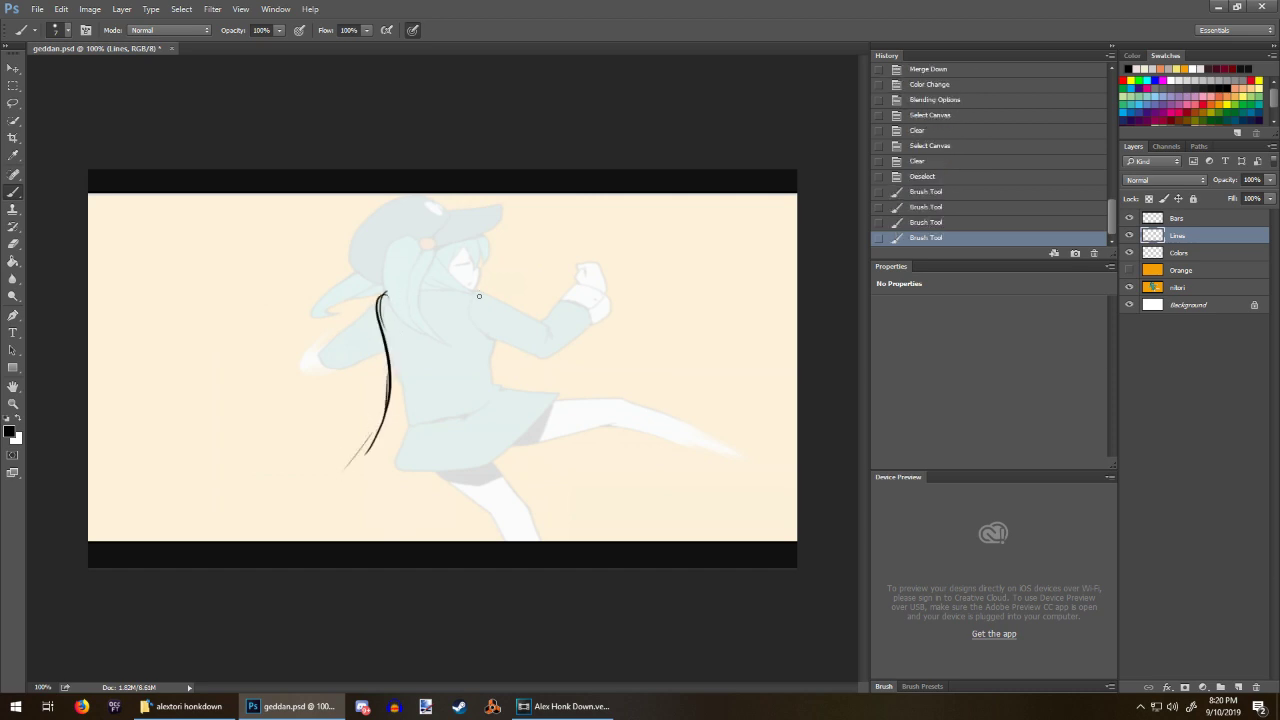
mouse_move(472, 291)
left_mouse_down()
mouse_move(491, 319)
mouse_move(485, 352)
mouse_move(430, 297)
mouse_move(448, 283)
mouse_move(389, 363)
left_mouse_up()
left_click_drag(411, 301, 390, 400)
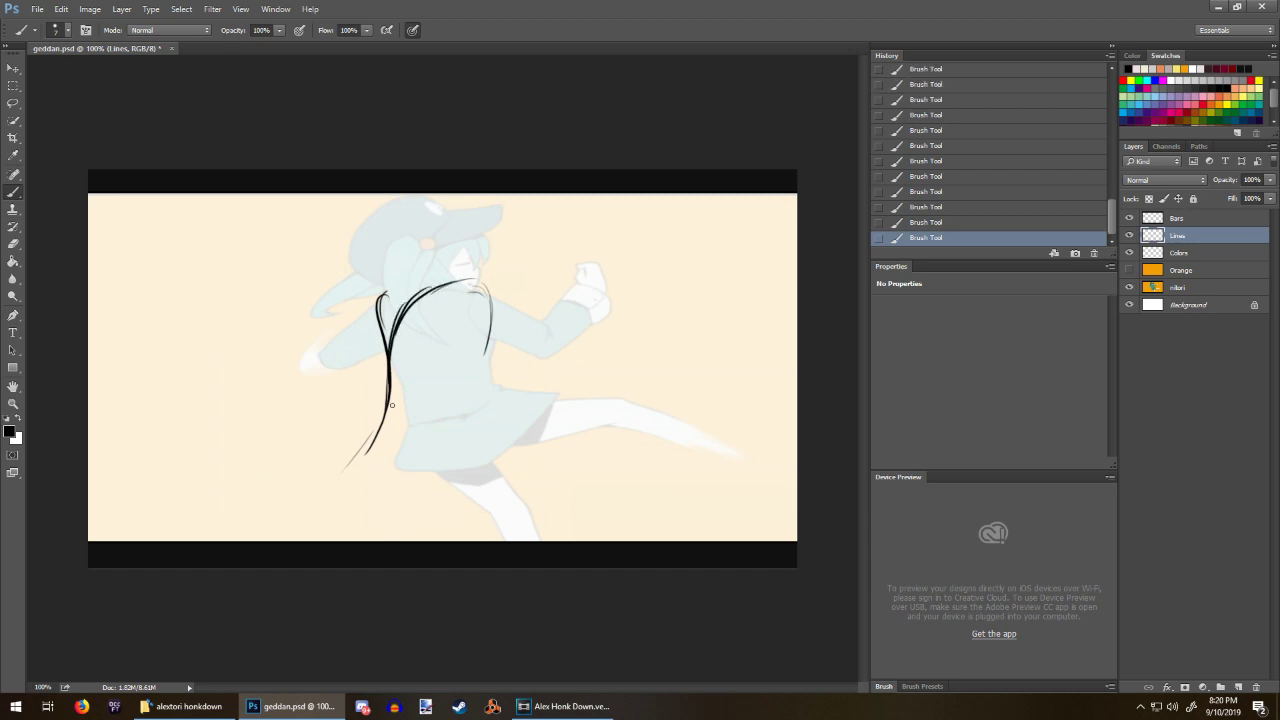
Step: Erase the stray line near the shoulder and draw the ragged neck feathers beneath the reference's chin
key("e")
mouse_move(390, 309)
left_mouse_down()
mouse_move(374, 336)
mouse_move(390, 304)
mouse_move(370, 318)
mouse_move(377, 348)
mouse_move(385, 310)
mouse_move(380, 323)
mouse_move(418, 317)
left_mouse_up()
key("b")
left_click_drag(422, 304, 428, 319)
mouse_move(431, 305)
left_mouse_down()
mouse_move(434, 324)
mouse_move(486, 279)
left_mouse_up()
left_click_drag(420, 302, 484, 277)
left_click_drag(466, 277, 486, 283)
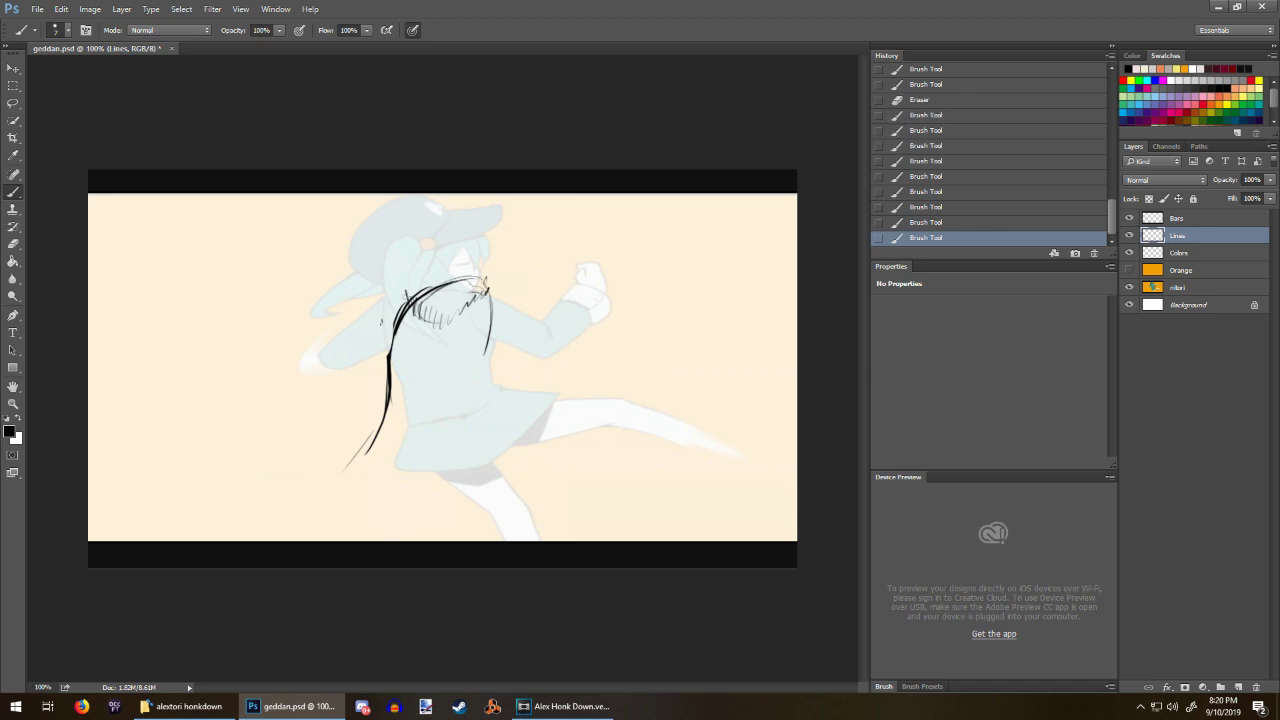
Step: Sketch the rounded head outline over the reference face and erase its excess lines to make room for the swept-back crest
mouse_move(407, 303)
left_mouse_down()
mouse_move(425, 235)
mouse_move(469, 236)
mouse_move(485, 291)
left_mouse_up()
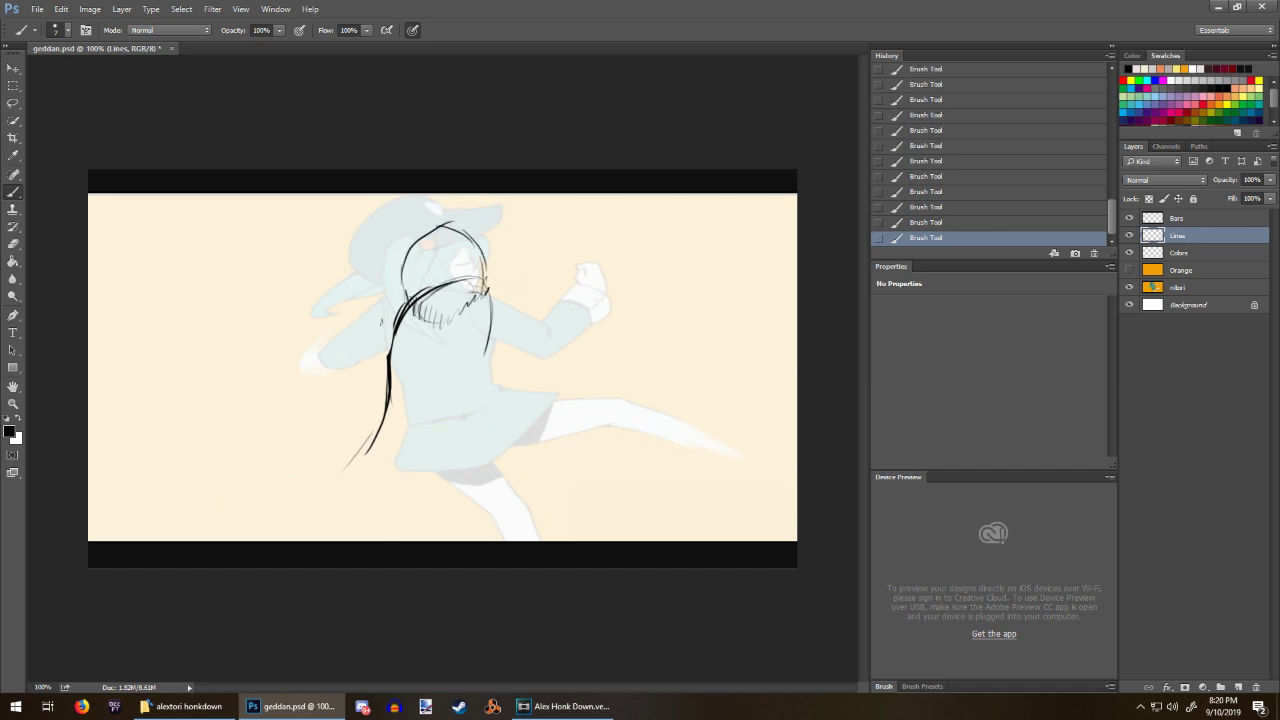
key("e")
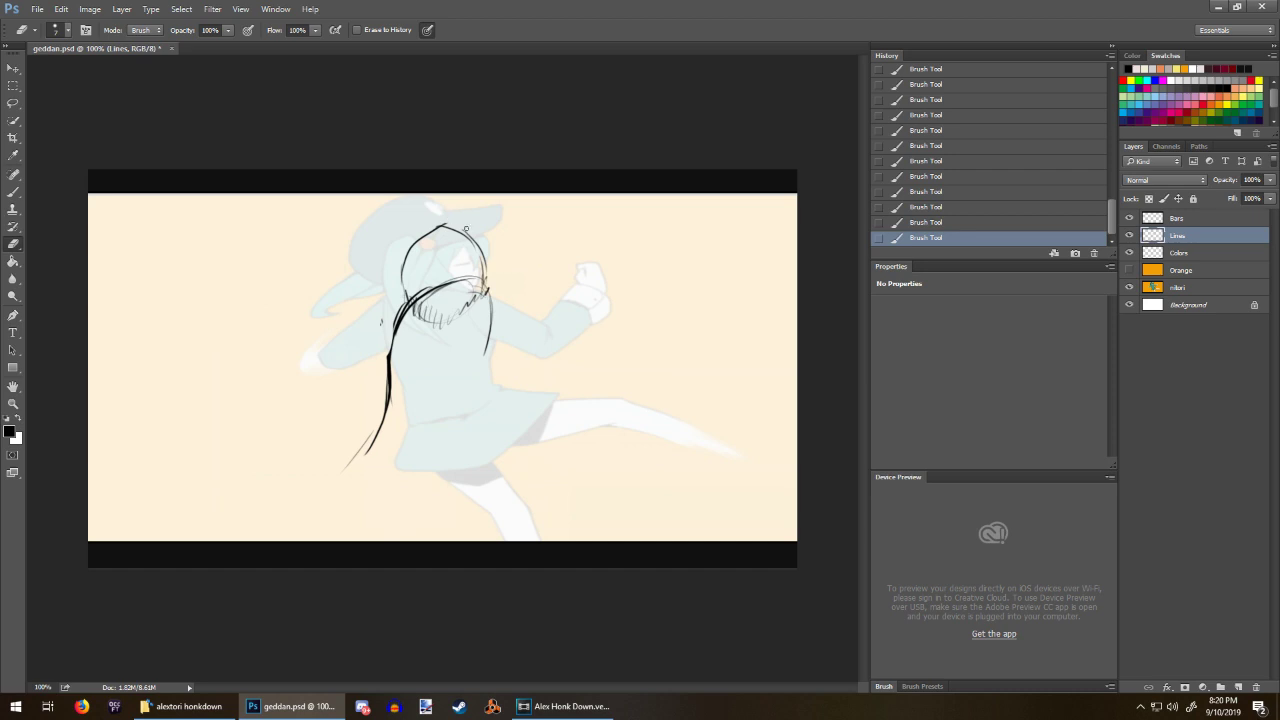
mouse_move(465, 229)
left_mouse_down()
mouse_move(487, 267)
mouse_move(423, 300)
mouse_move(434, 284)
mouse_move(474, 279)
mouse_move(430, 265)
mouse_move(357, 318)
mouse_move(375, 296)
left_mouse_up()
key("b")
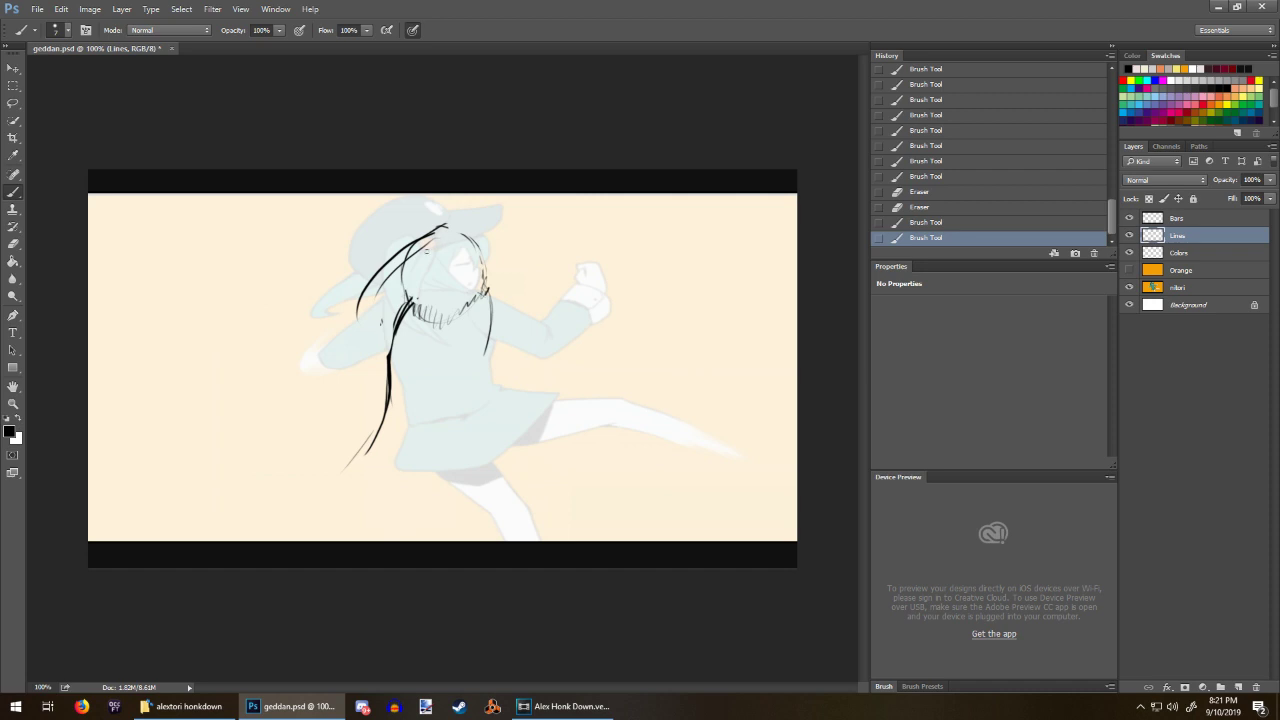
Step: Draw the cockatiel's closed eye, round cheek patch and beak over the reference face
mouse_move(448, 243)
left_mouse_down()
mouse_move(349, 338)
mouse_move(410, 246)
mouse_move(423, 246)
mouse_move(405, 262)
mouse_move(487, 254)
mouse_move(496, 268)
mouse_move(470, 284)
mouse_move(509, 306)
left_mouse_up()
key("e")
key("b")
left_click(444, 245)
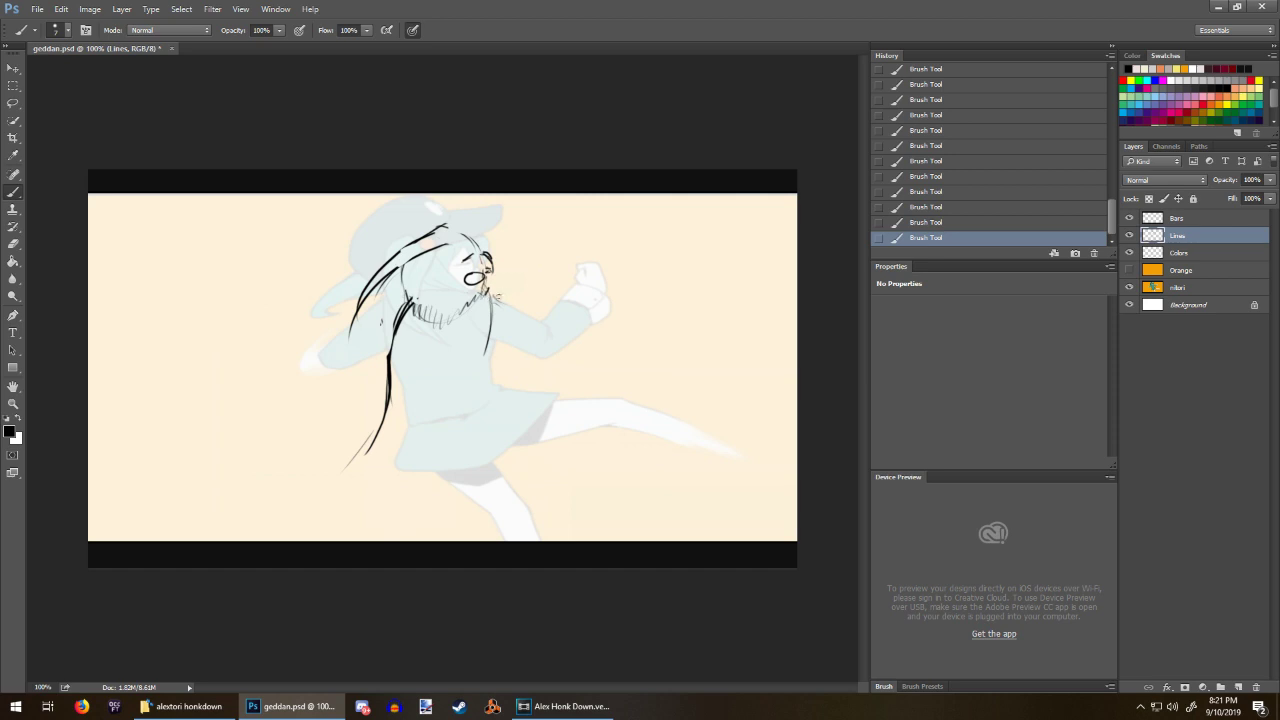
Step: Sketch the large curve from the neck past the raised fist to the thigh, the inner diagonal, and the bent wing over the back arm
mouse_move(490, 297)
left_mouse_down()
mouse_move(550, 276)
mouse_move(572, 284)
mouse_move(584, 370)
mouse_move(556, 420)
mouse_move(491, 478)
mouse_move(456, 500)
mouse_move(492, 443)
mouse_move(428, 469)
left_mouse_up()
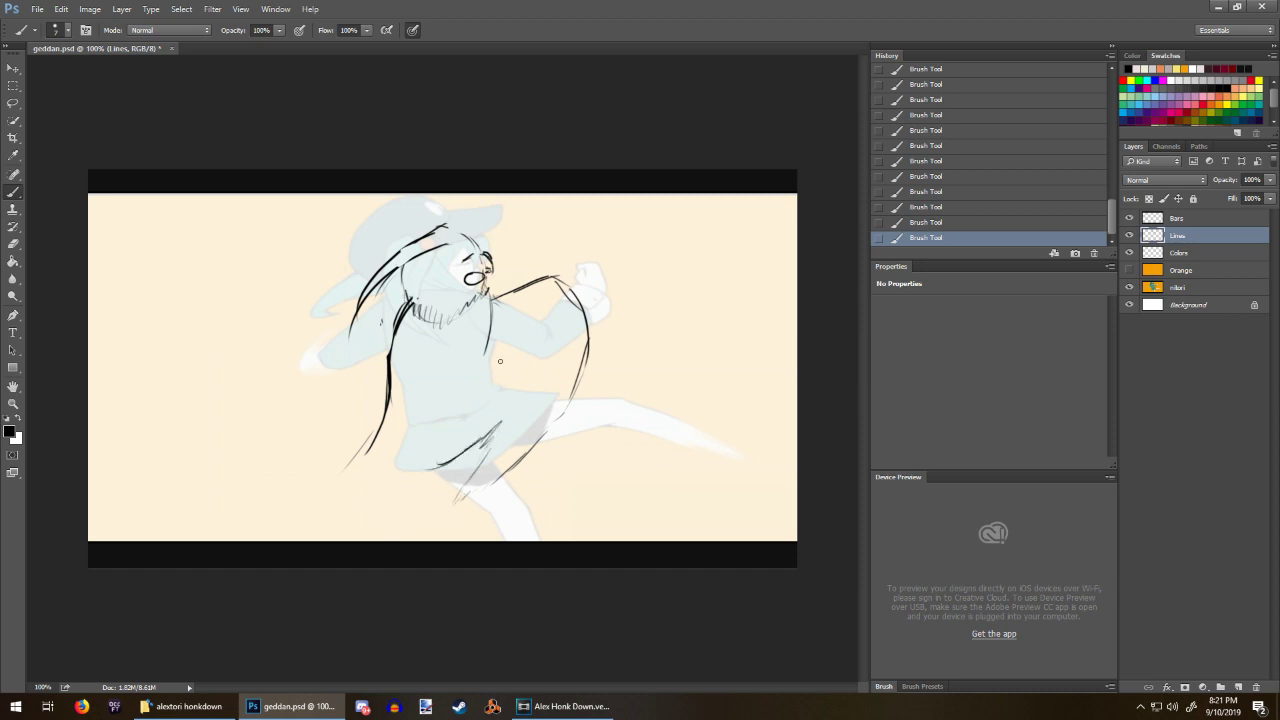
mouse_move(474, 377)
left_mouse_down()
mouse_move(489, 350)
mouse_move(437, 443)
left_mouse_up()
mouse_move(402, 298)
left_mouse_down()
mouse_move(336, 338)
mouse_move(338, 372)
mouse_move(390, 376)
left_mouse_up()
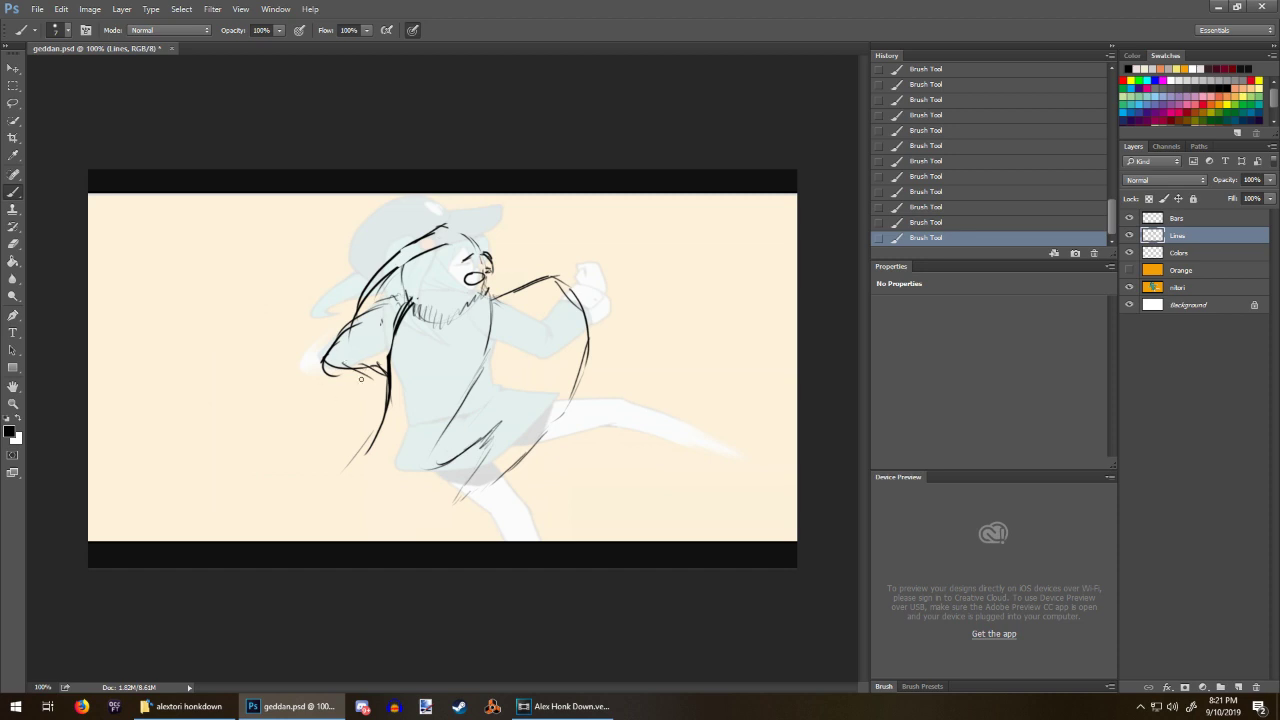
Step: Add small strokes at the bent wing's tip and short leg marks over both of the reference's legs
mouse_move(318, 348)
left_mouse_down()
mouse_move(310, 356)
mouse_move(336, 331)
left_mouse_up()
left_click_drag(572, 408, 600, 399)
left_click_drag(503, 485, 515, 501)
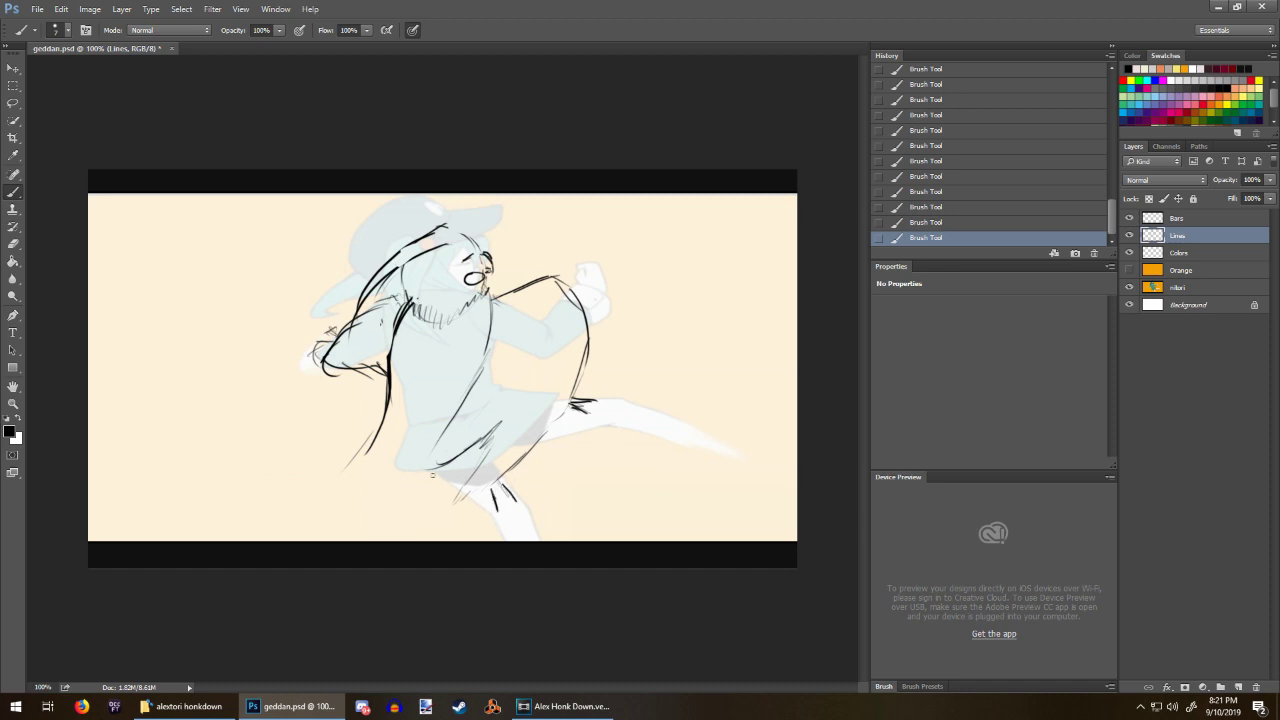
Step: Draw the long tail feathers sweeping from below the body down to the lower black bar
left_click_drag(452, 466, 358, 541)
mouse_move(379, 442)
left_mouse_down()
mouse_move(308, 540)
mouse_move(400, 452)
left_mouse_up()
left_click_drag(354, 534, 438, 440)
mouse_move(398, 503)
left_mouse_down()
mouse_move(439, 473)
mouse_move(393, 443)
mouse_move(390, 418)
mouse_move(374, 474)
left_mouse_up()
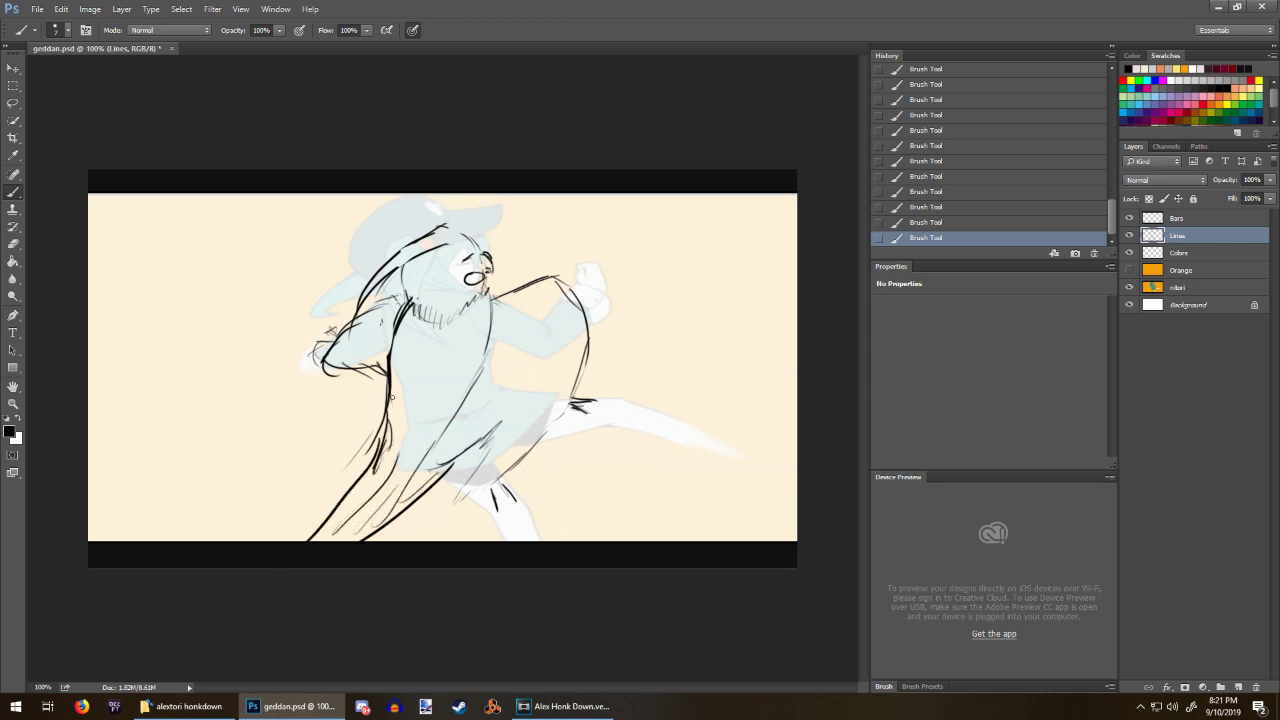
Step: Redraw the shoulder line joining the bent wing to the neck and erase the overlapping strokes around the chest and shoulder
mouse_move(386, 365)
left_mouse_down()
mouse_move(413, 322)
mouse_move(409, 300)
mouse_move(390, 352)
mouse_move(405, 312)
left_mouse_up()
key("e")
mouse_move(490, 342)
left_mouse_down()
mouse_move(495, 314)
mouse_move(486, 320)
left_mouse_up()
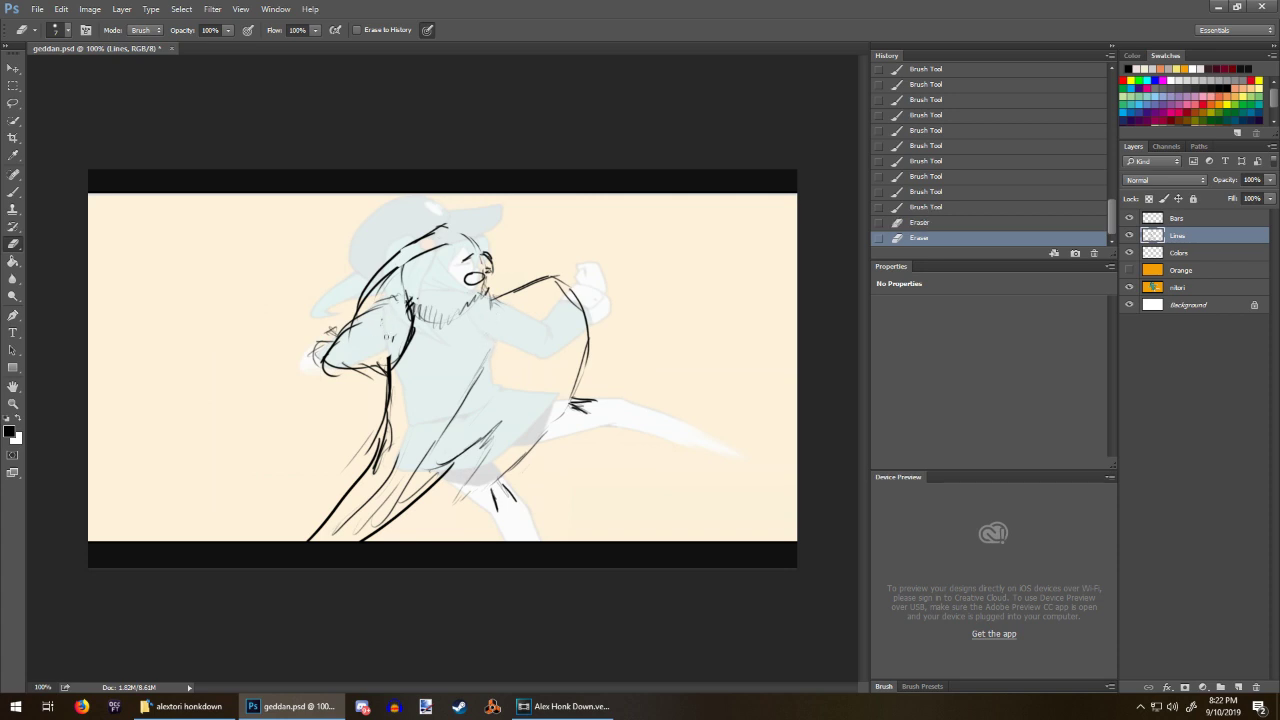
left_click_drag(405, 312, 407, 337)
key("b")
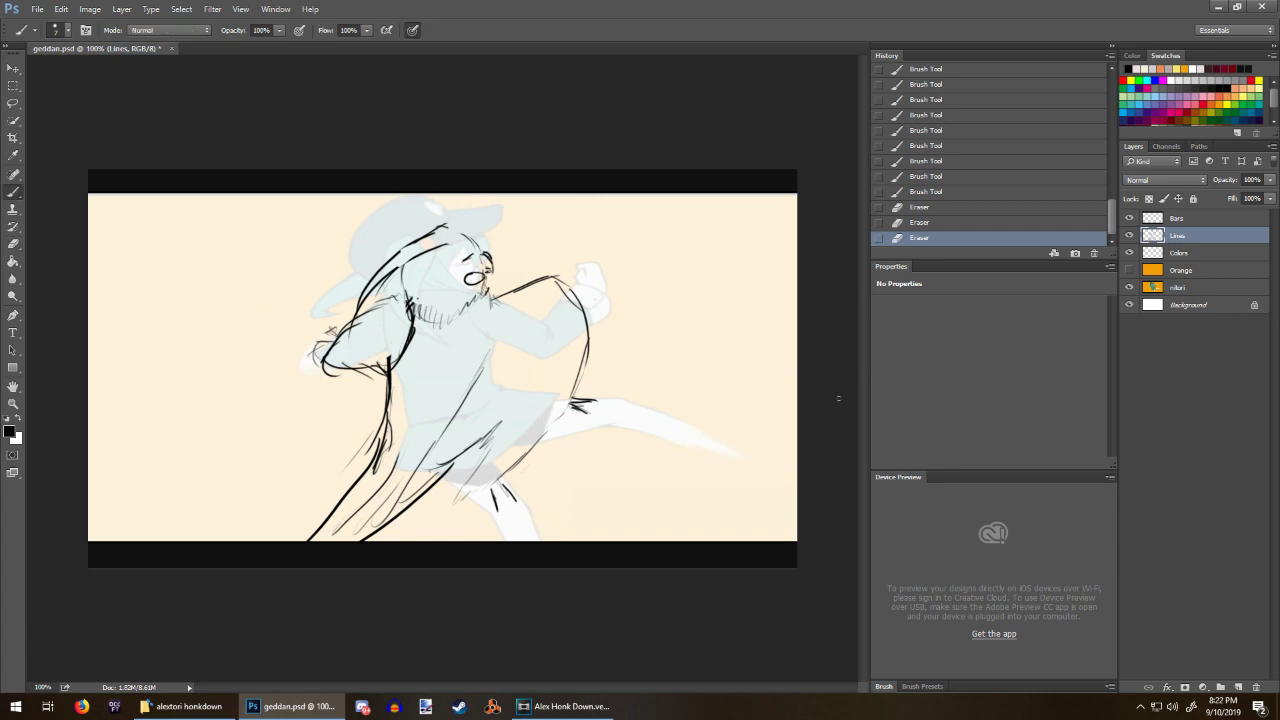
Step: Darken the top of the head, clean up stray strokes there and reinforce the crest lines
left_click_drag(442, 226, 460, 244)
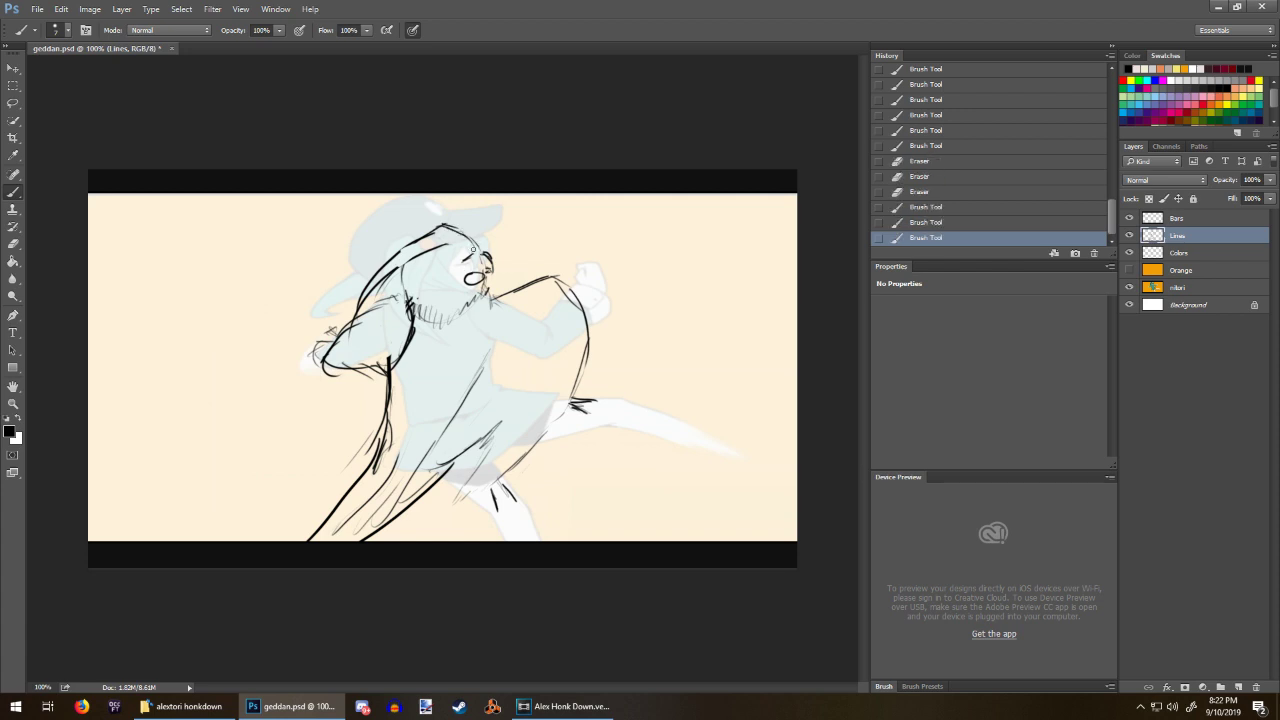
key("e")
left_click(466, 241)
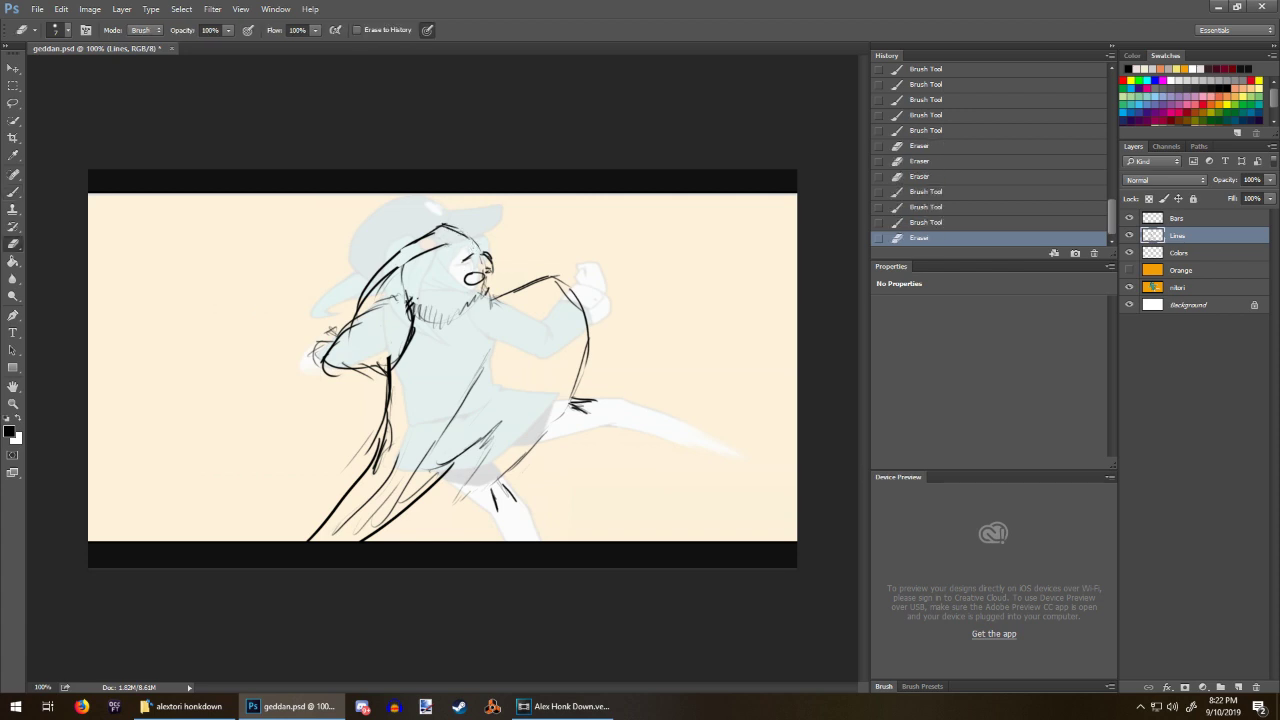
left_click(403, 256)
key("b")
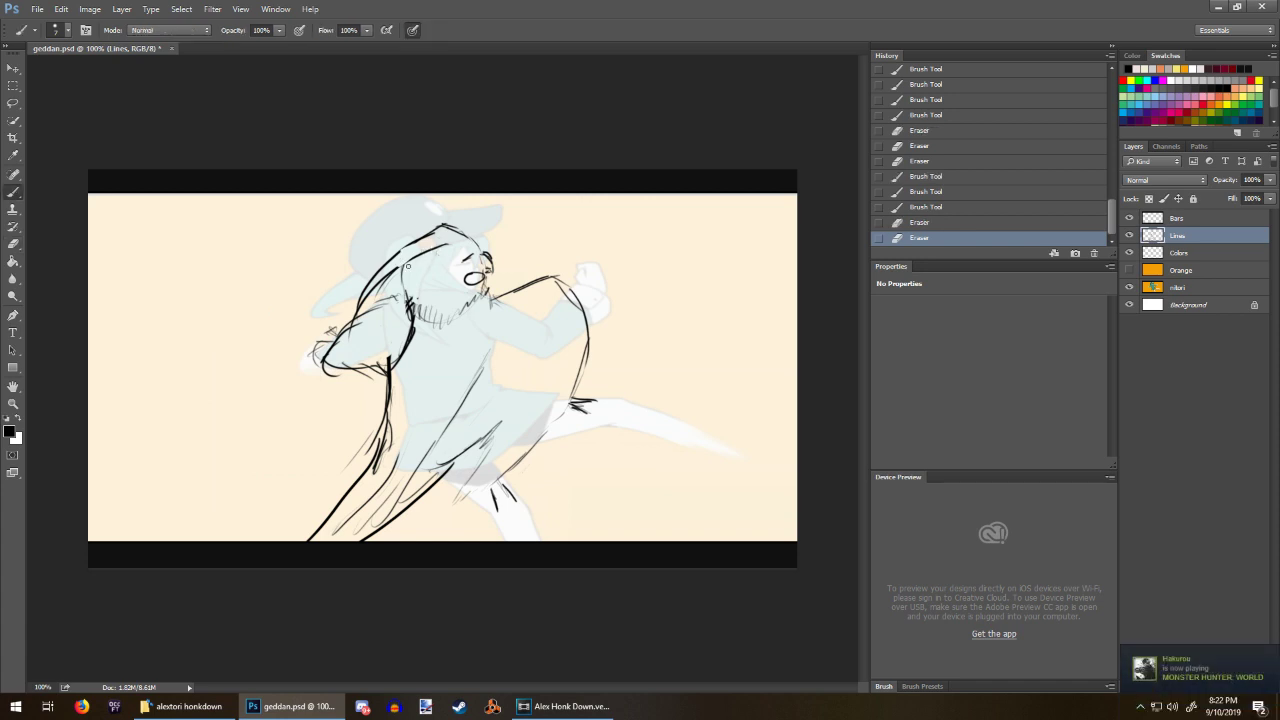
mouse_move(398, 260)
left_mouse_down()
mouse_move(412, 270)
mouse_move(417, 241)
mouse_move(444, 242)
left_mouse_up()
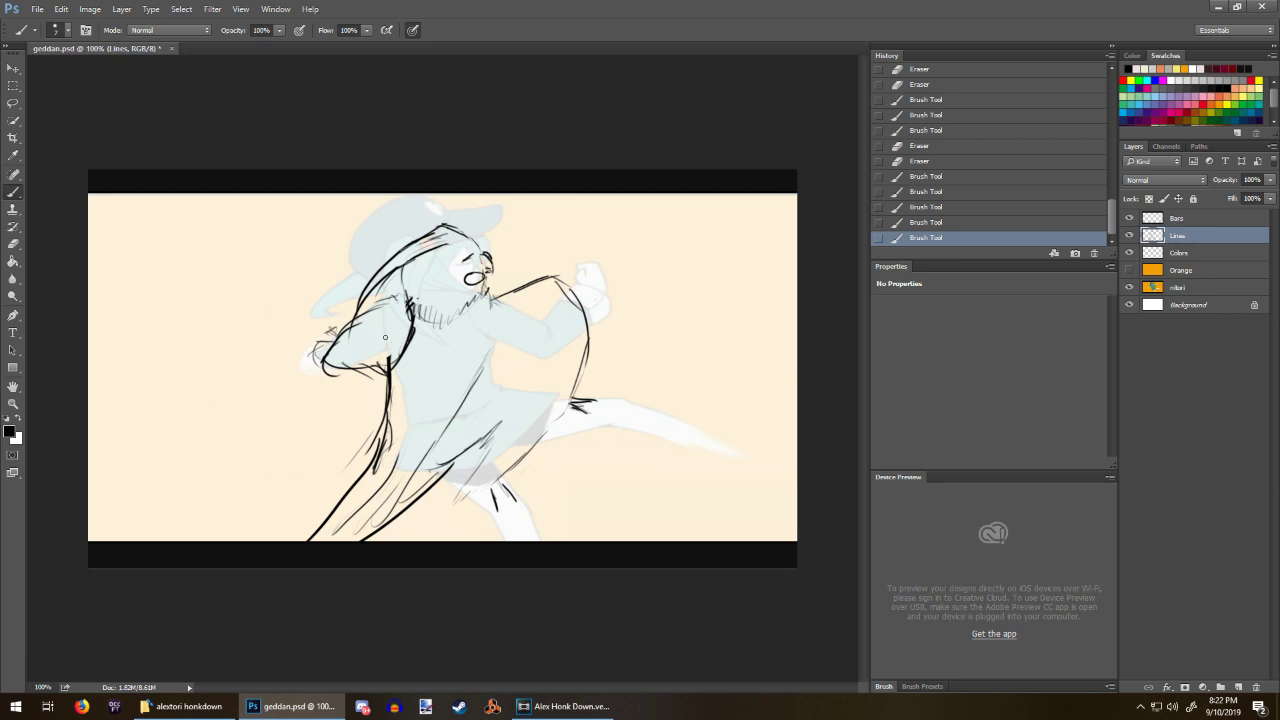
Step: On the Colors layer, paint the beak and the area under the neck feathers light gray with a hard 24 px brush
left_click(1190, 254)
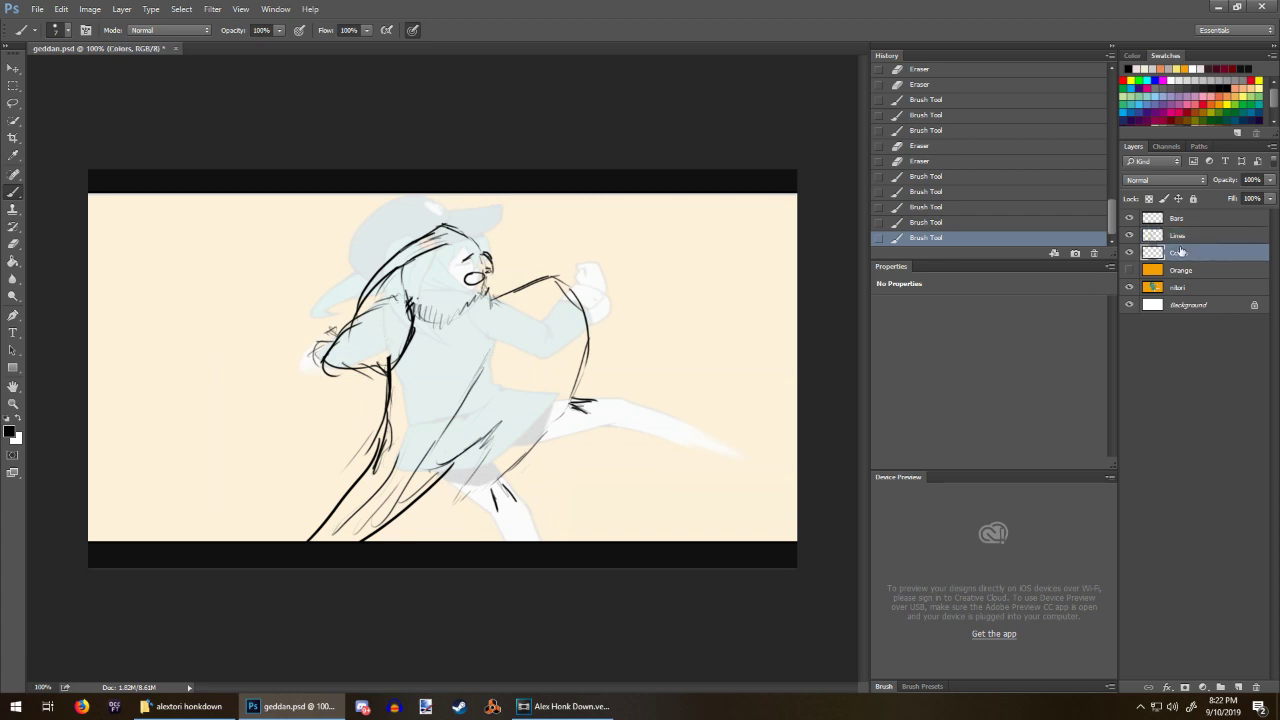
left_click(1159, 69)
right_click(549, 330)
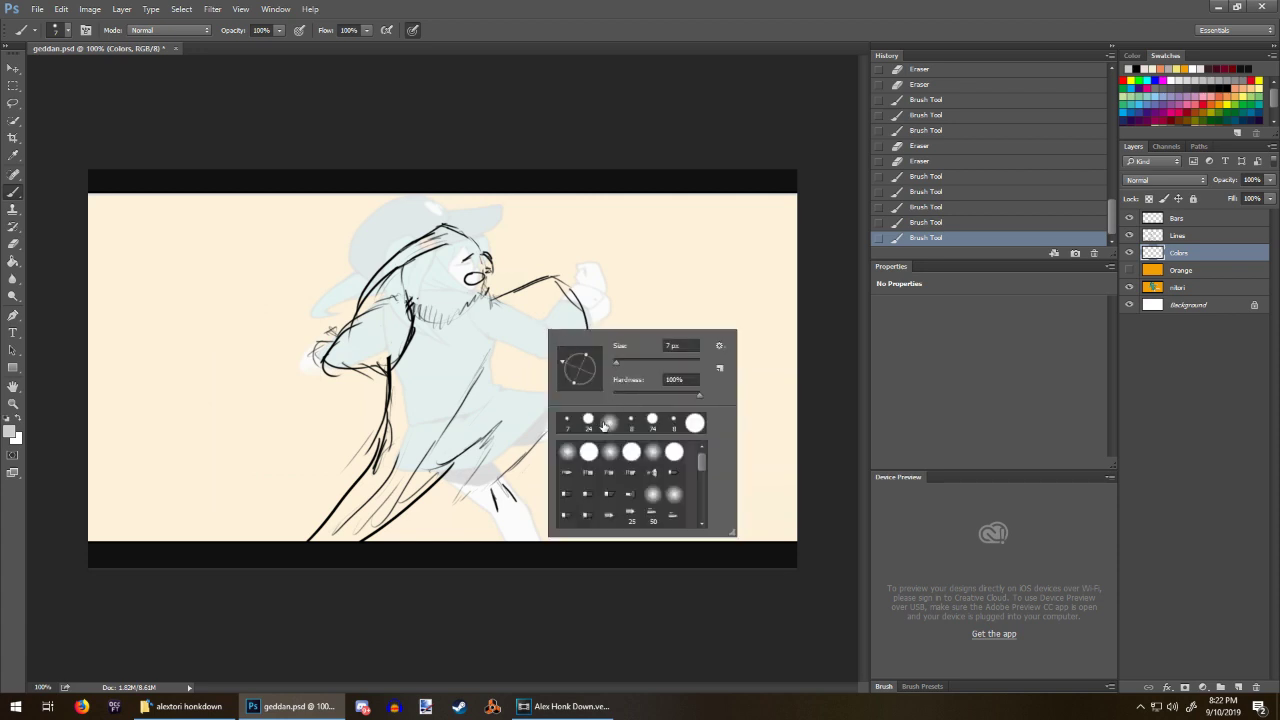
left_click(677, 287)
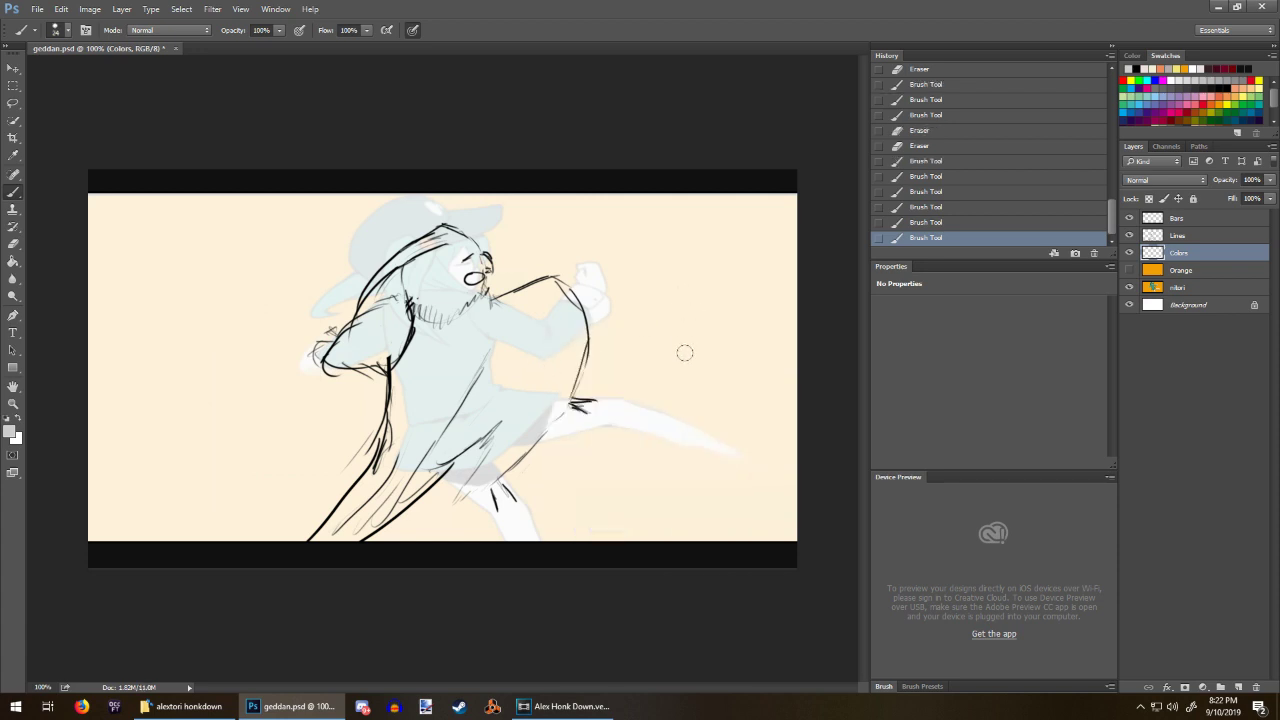
key("ctrl+z")
left_click_drag(413, 322, 438, 324)
left_click_drag(486, 260, 494, 266)
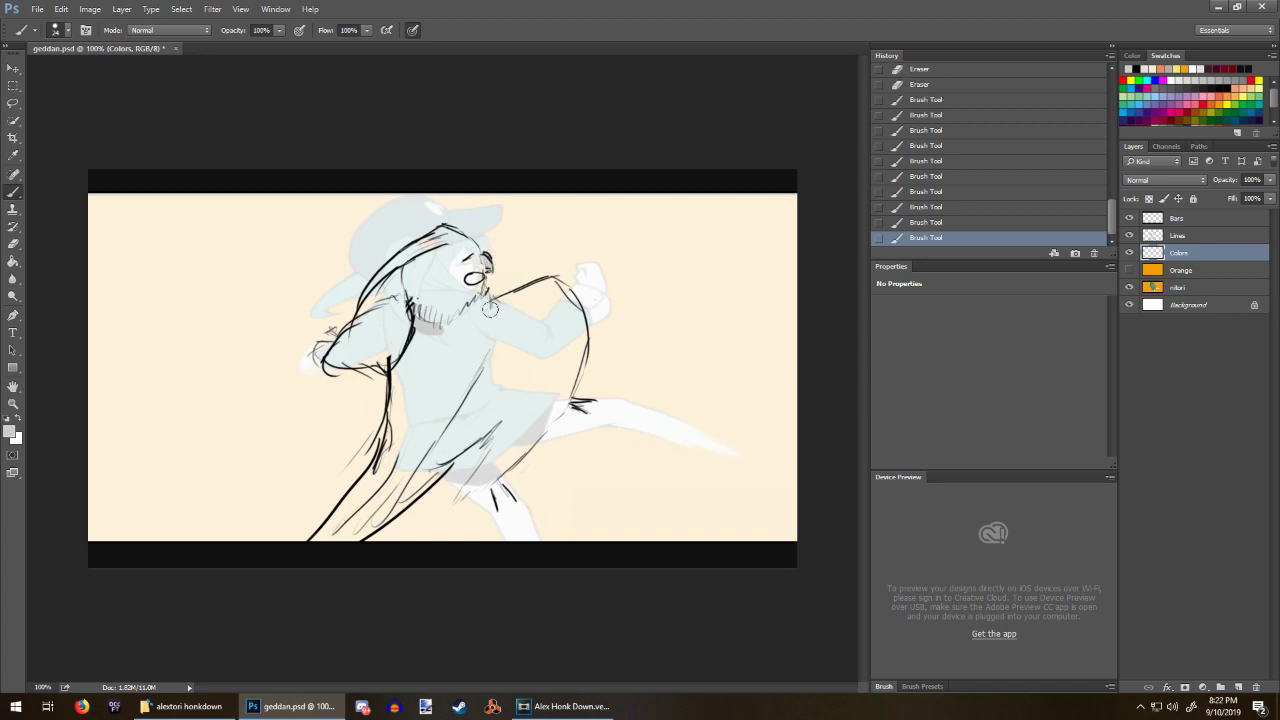
Step: Fill the bent wing, body, raised wing and tail feathers with light gray, erasing the overspill near the bent wing's tip
mouse_move(367, 335)
left_mouse_down()
mouse_move(332, 360)
mouse_move(395, 305)
mouse_move(405, 358)
mouse_move(390, 342)
mouse_move(383, 352)
left_mouse_up()
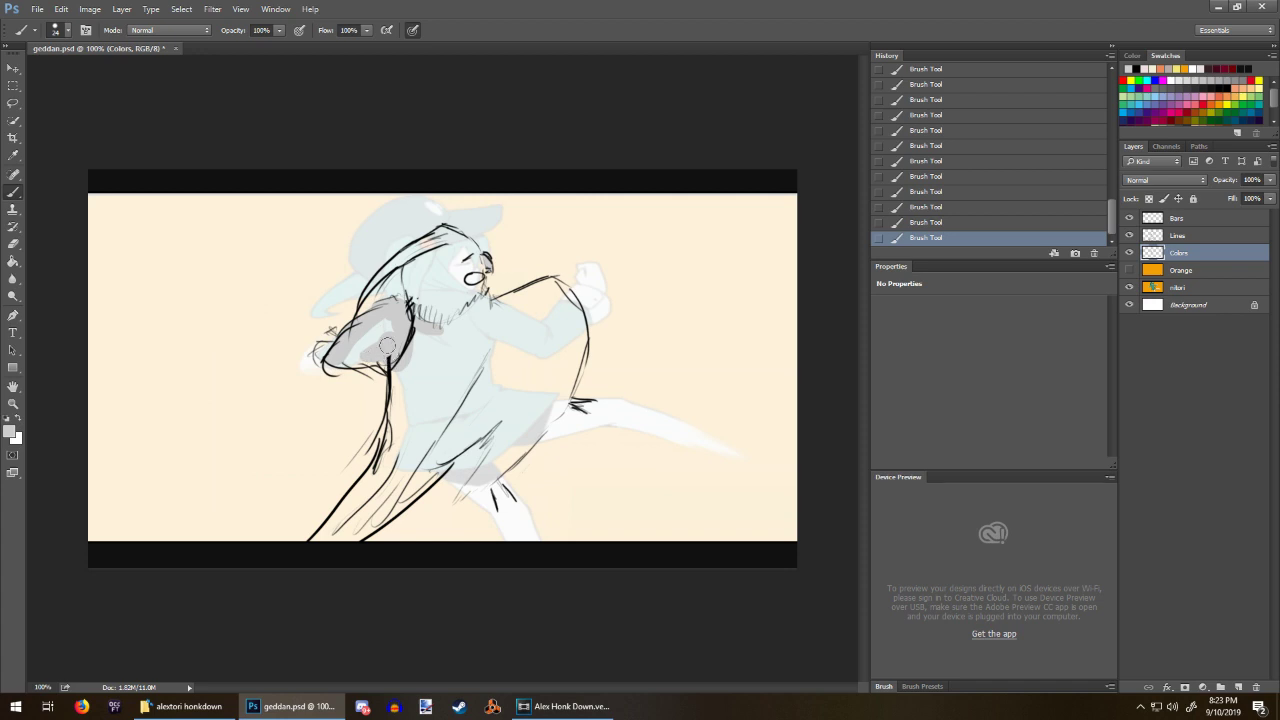
mouse_move(390, 348)
left_mouse_down()
mouse_move(348, 358)
mouse_move(393, 353)
mouse_move(367, 338)
mouse_move(310, 348)
left_mouse_up()
key("e")
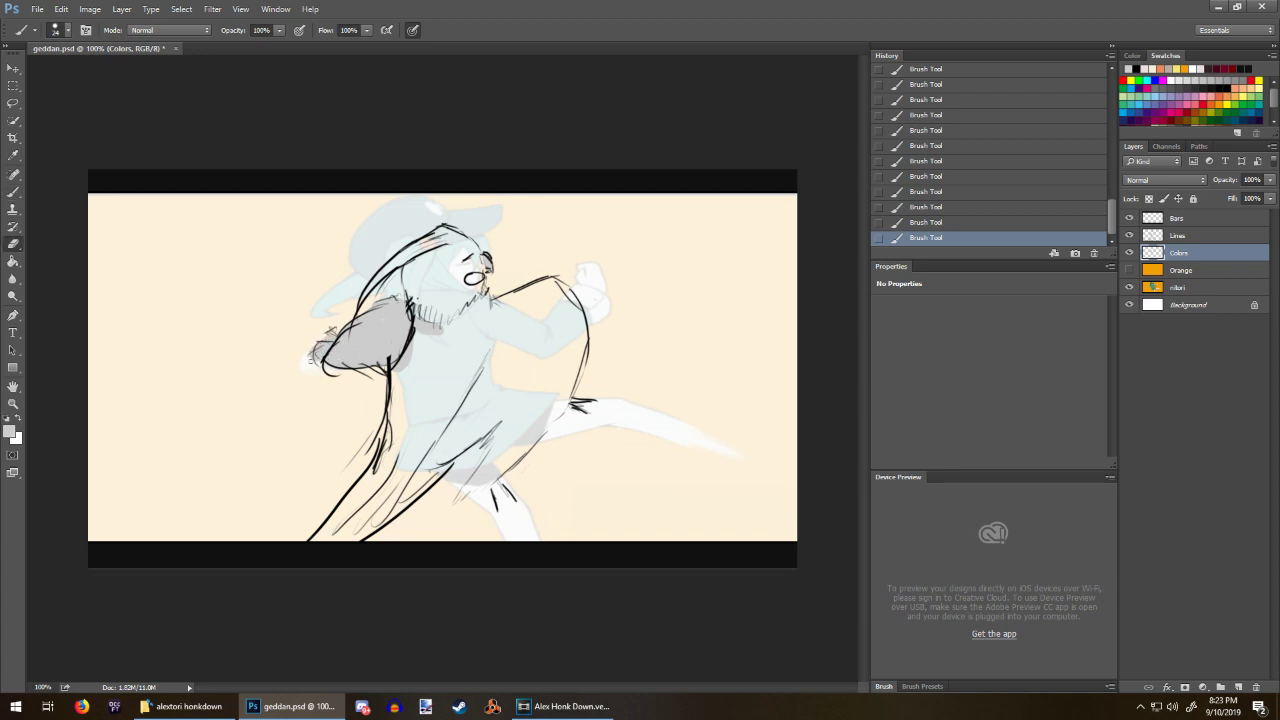
key("b")
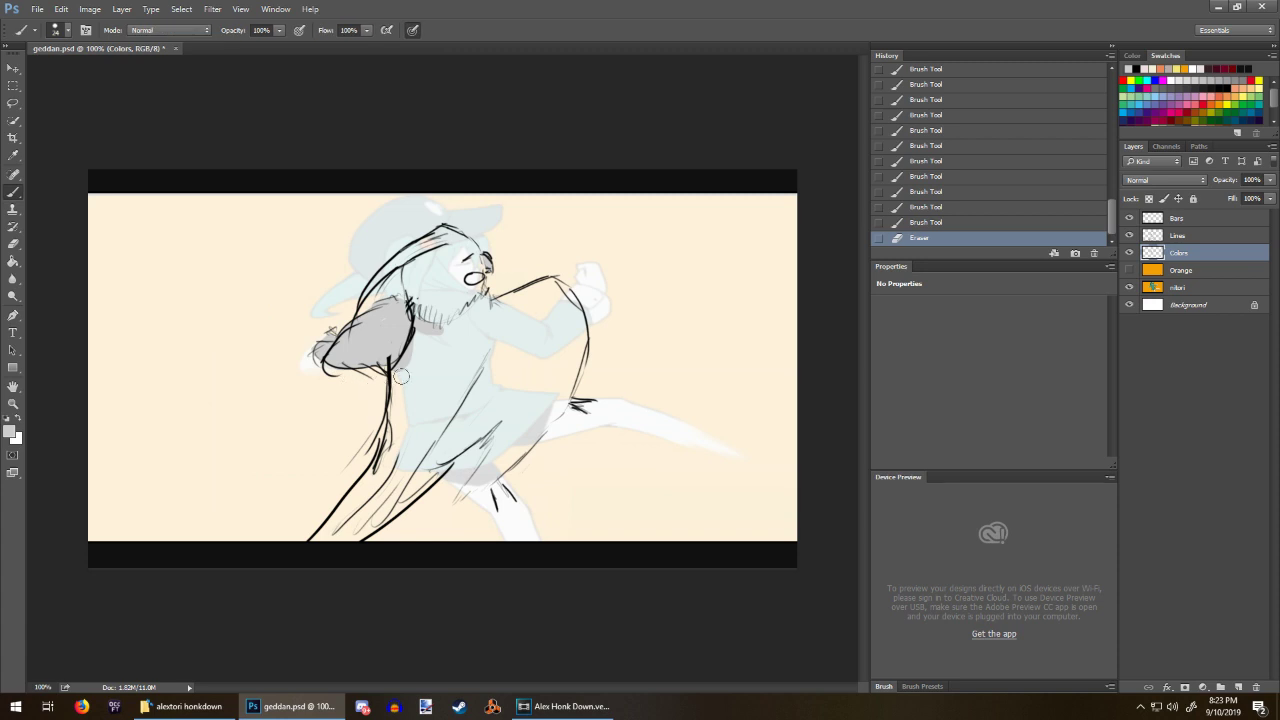
left_click_drag(402, 350, 397, 418)
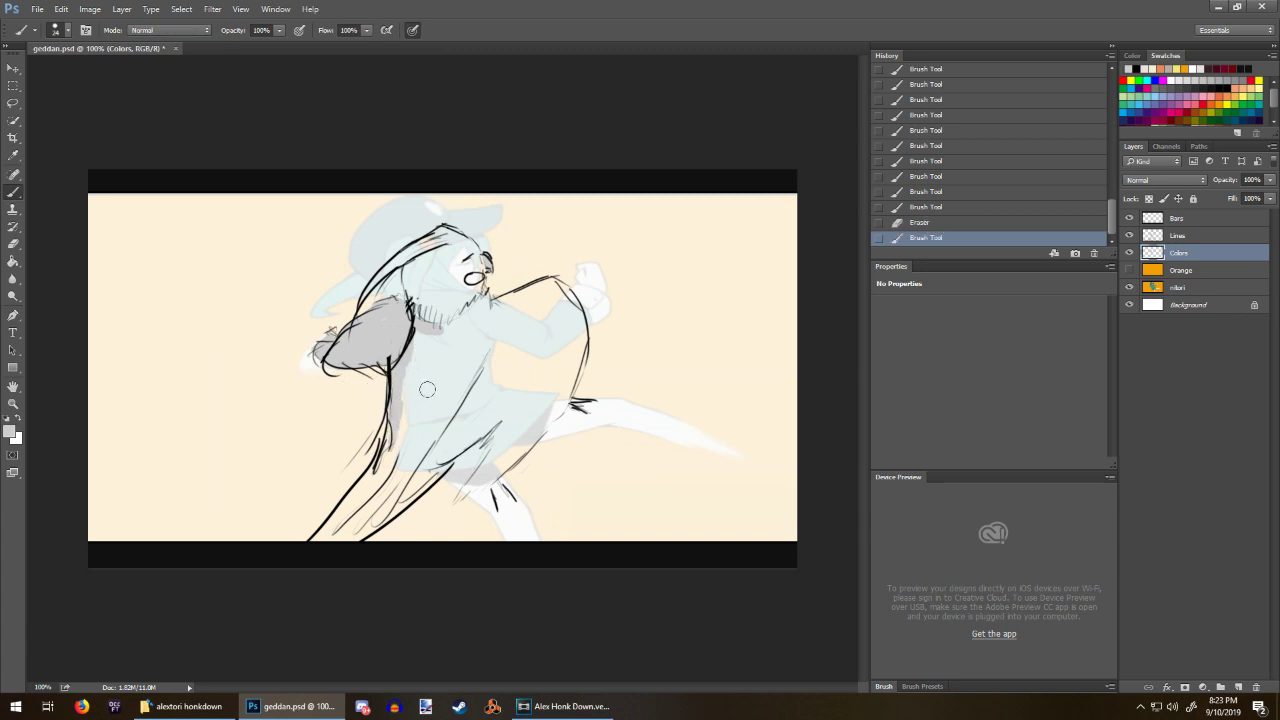
mouse_move(418, 366)
left_mouse_down()
mouse_move(408, 345)
mouse_move(442, 335)
left_mouse_up()
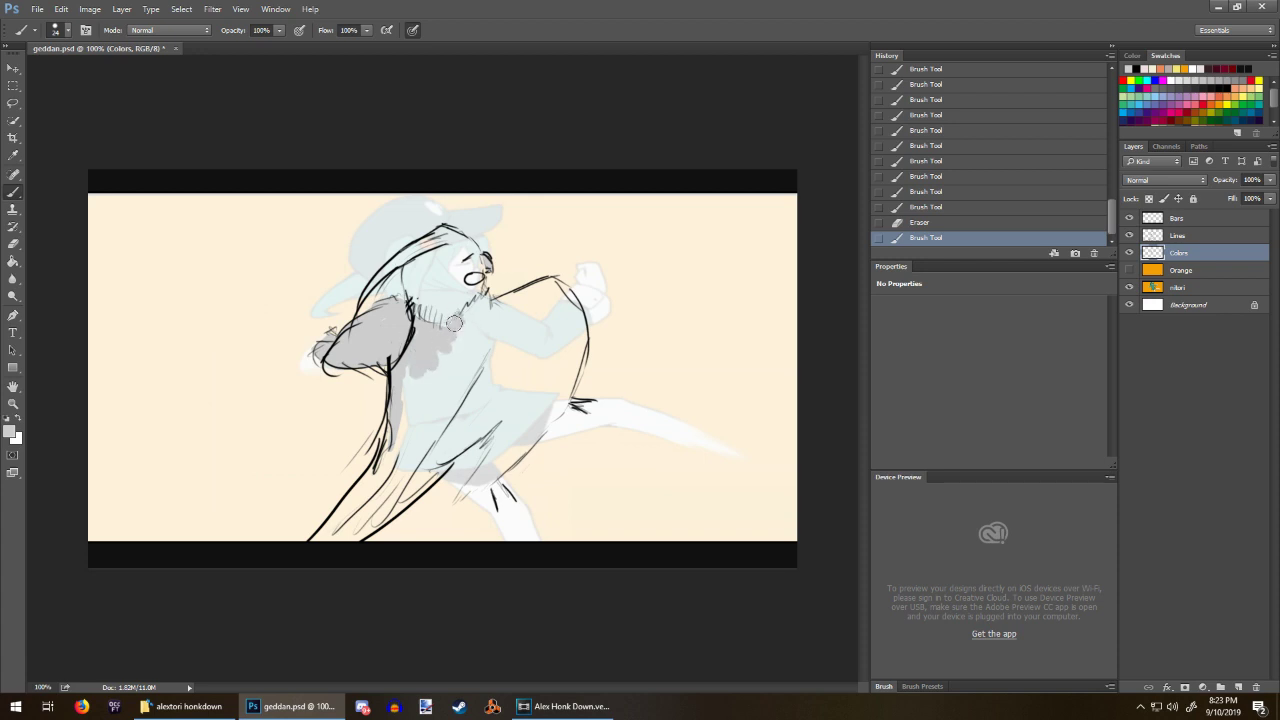
mouse_move(467, 317)
left_mouse_down()
mouse_move(460, 376)
mouse_move(454, 348)
mouse_move(415, 381)
mouse_move(418, 359)
mouse_move(387, 456)
mouse_move(398, 389)
mouse_move(385, 483)
mouse_move(345, 510)
mouse_move(352, 526)
mouse_move(450, 436)
mouse_move(460, 445)
mouse_move(501, 413)
mouse_move(457, 423)
mouse_move(448, 407)
mouse_move(500, 335)
mouse_move(479, 332)
mouse_move(510, 300)
mouse_move(558, 287)
mouse_move(580, 331)
mouse_move(548, 420)
mouse_move(457, 499)
mouse_move(510, 432)
mouse_move(525, 445)
mouse_move(521, 410)
mouse_move(507, 425)
mouse_move(556, 348)
mouse_move(561, 310)
mouse_move(527, 305)
mouse_move(500, 398)
mouse_move(543, 371)
mouse_move(525, 338)
left_mouse_up()
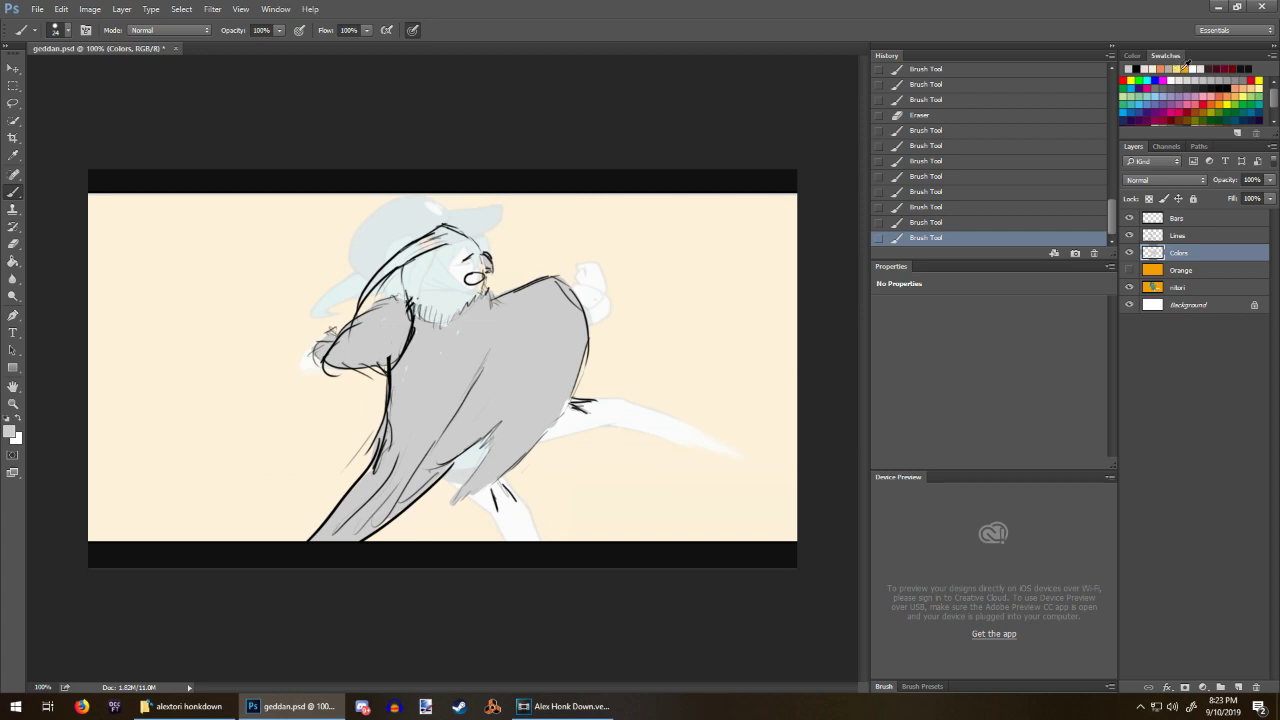
Step: Color the head and the swept-back crest feathers yellow
left_click(1184, 68)
left_click_drag(358, 309, 357, 316)
mouse_move(357, 311)
left_mouse_down()
mouse_move(351, 335)
mouse_move(392, 266)
mouse_move(448, 232)
mouse_move(473, 242)
mouse_move(482, 265)
mouse_move(432, 262)
mouse_move(420, 275)
mouse_move(420, 312)
mouse_move(443, 320)
mouse_move(478, 289)
mouse_move(458, 292)
mouse_move(460, 272)
mouse_move(478, 266)
mouse_move(418, 289)
mouse_move(440, 257)
mouse_move(423, 289)
left_mouse_up()
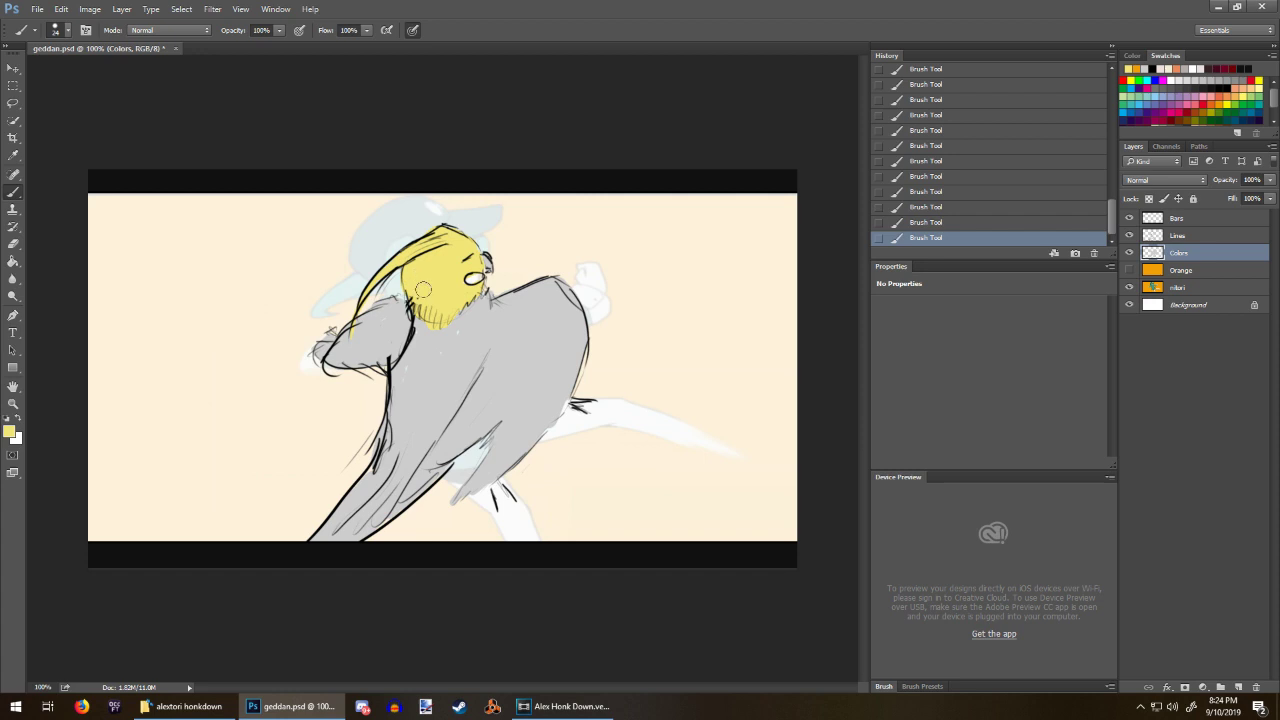
Step: Replace the visible nitori reference layer with the Orange background layer and color the bird's open mouth salmon
left_click(1131, 287)
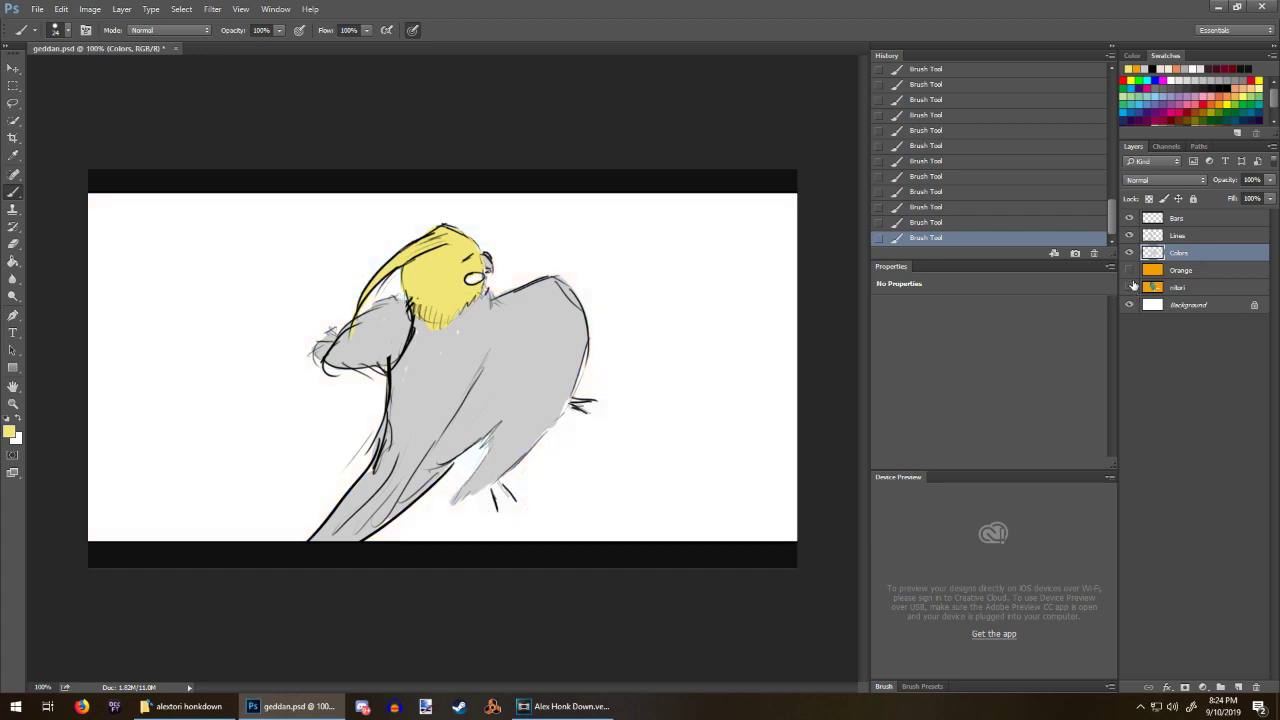
left_click(1129, 270)
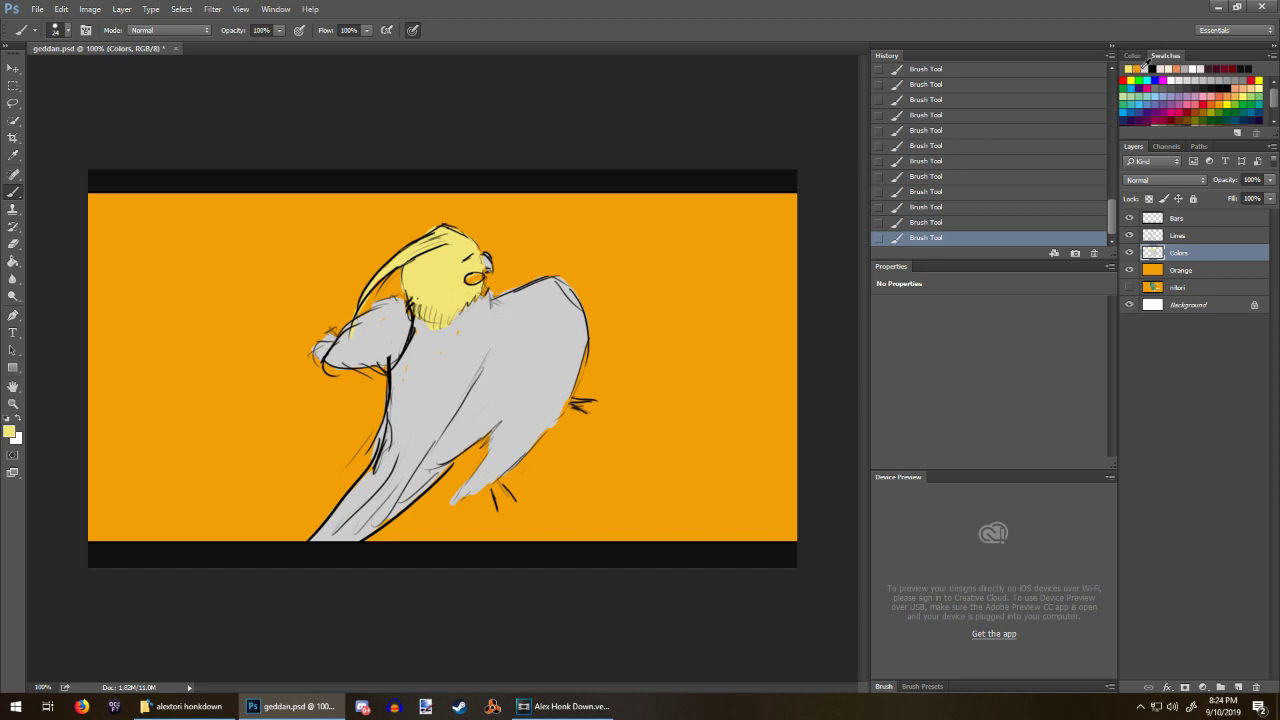
left_click(1143, 67)
left_click(1175, 68)
left_click_drag(472, 277, 475, 278)
Step: Paint cream highlight streaks along the raised wing and the bent wing
left_click(1169, 79)
mouse_move(492, 364)
left_mouse_down()
mouse_move(539, 322)
mouse_move(542, 377)
mouse_move(539, 367)
mouse_move(523, 416)
mouse_move(552, 358)
mouse_move(543, 325)
mouse_move(510, 330)
left_mouse_up()
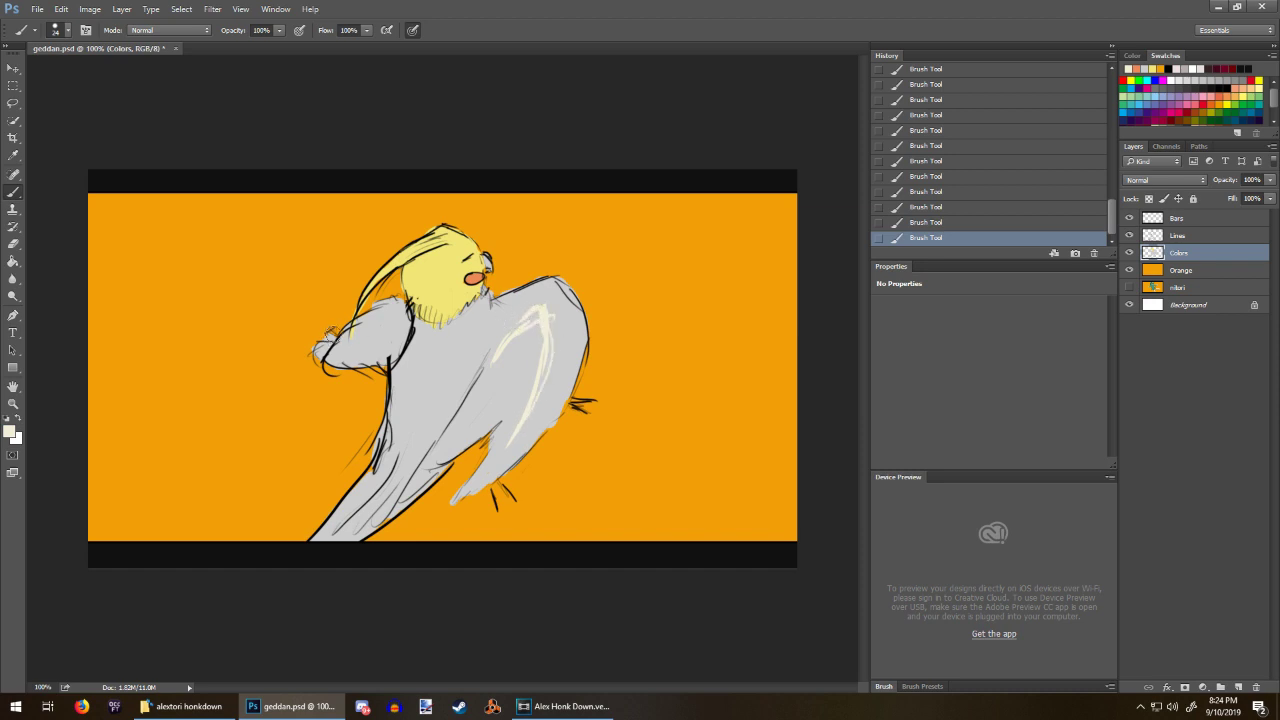
mouse_move(360, 346)
left_mouse_down()
mouse_move(391, 325)
mouse_move(336, 353)
mouse_move(375, 351)
mouse_move(394, 385)
left_mouse_up()
left_click_drag(387, 330, 387, 326)
mouse_move(545, 315)
left_mouse_down()
mouse_move(538, 398)
mouse_move(547, 385)
mouse_move(532, 416)
left_mouse_up()
mouse_move(502, 457)
left_mouse_down()
mouse_move(490, 468)
mouse_move(537, 429)
left_mouse_up()
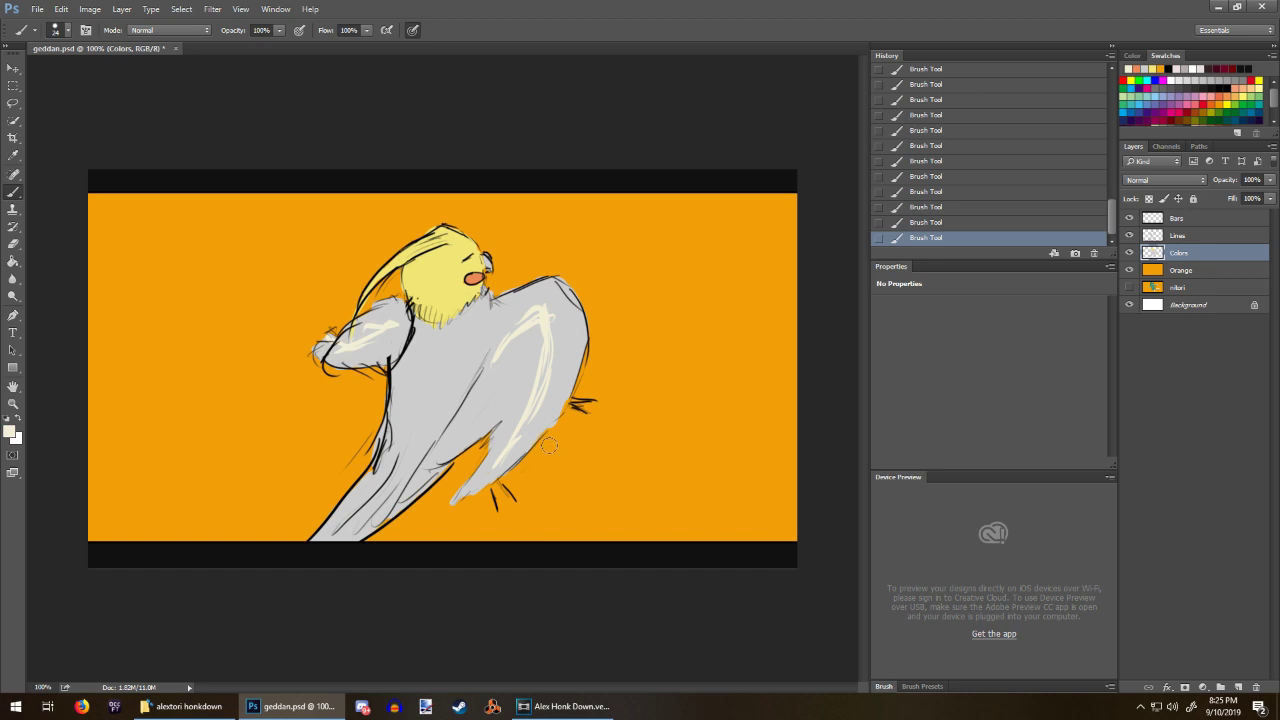
Step: Shade the tail feathers, body and undersides of both wings with grayish mauve strokes
left_click(1169, 76)
mouse_move(372, 508)
left_mouse_down()
mouse_move(338, 547)
mouse_move(388, 483)
left_mouse_up()
mouse_move(350, 352)
left_mouse_down()
mouse_move(388, 356)
mouse_move(328, 354)
left_mouse_up()
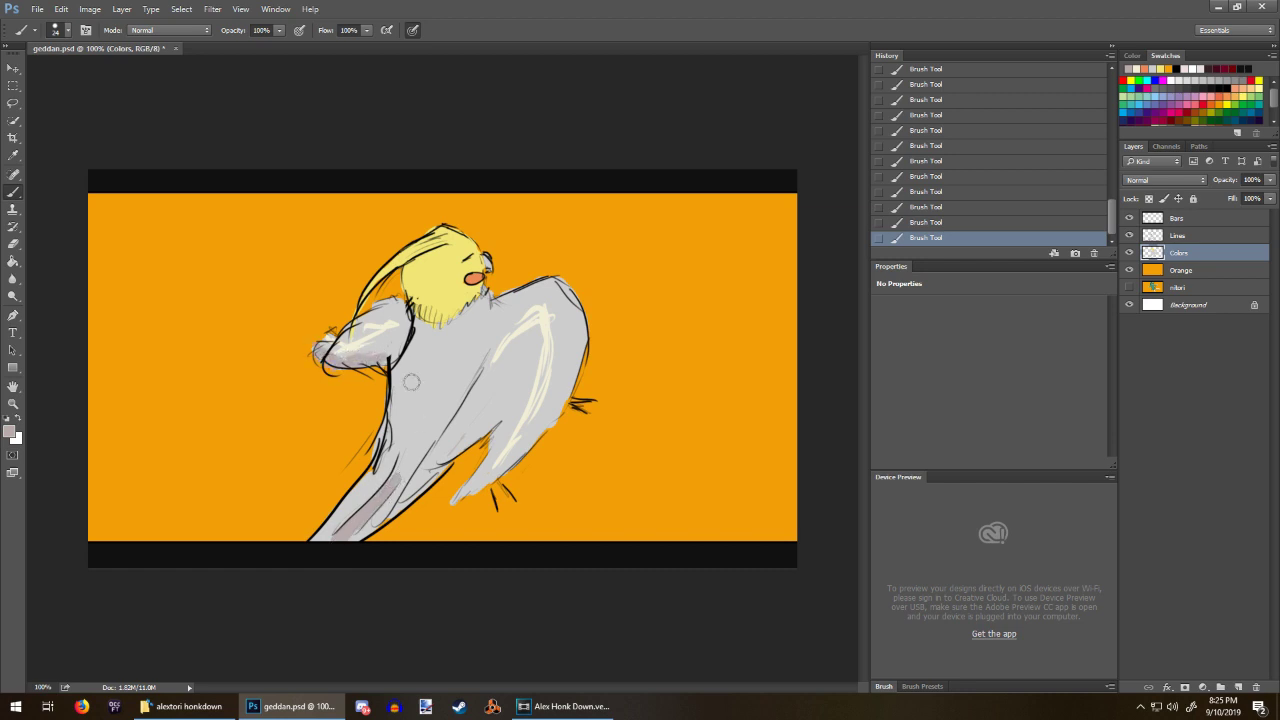
mouse_move(452, 450)
left_mouse_down()
mouse_move(510, 402)
mouse_move(474, 430)
mouse_move(511, 416)
mouse_move(472, 488)
left_mouse_up()
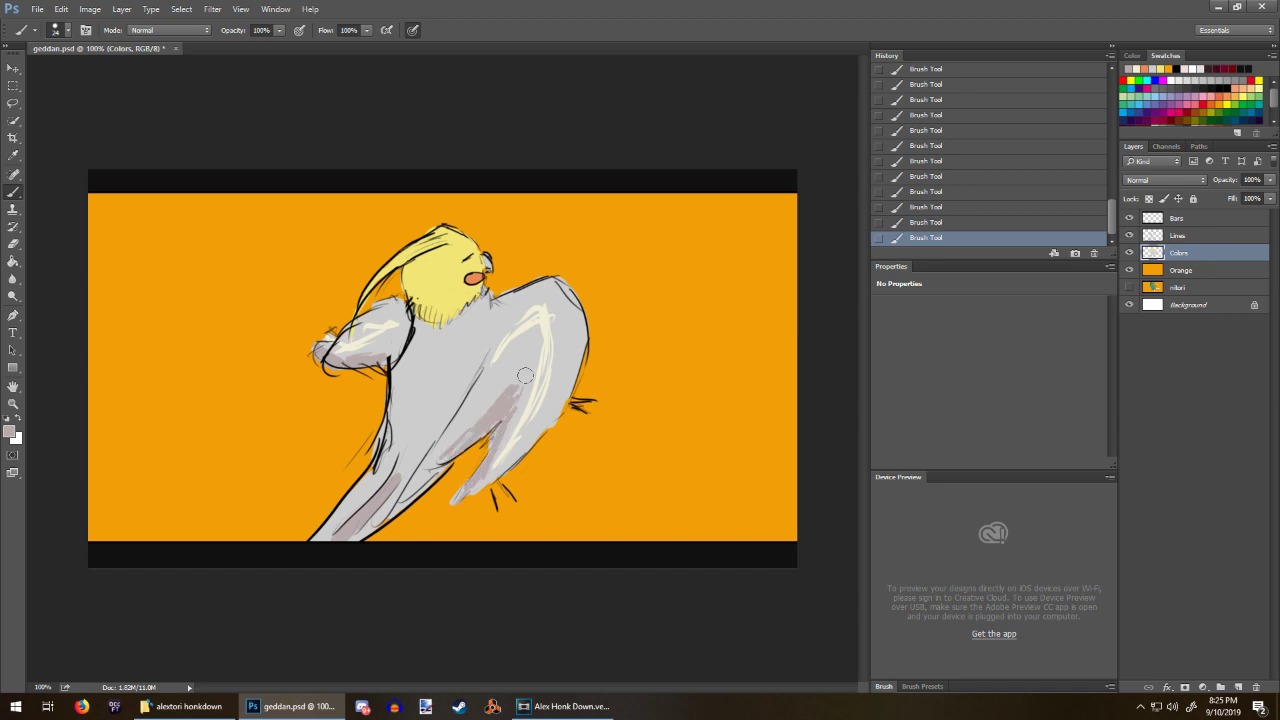
left_click_drag(525, 375, 468, 428)
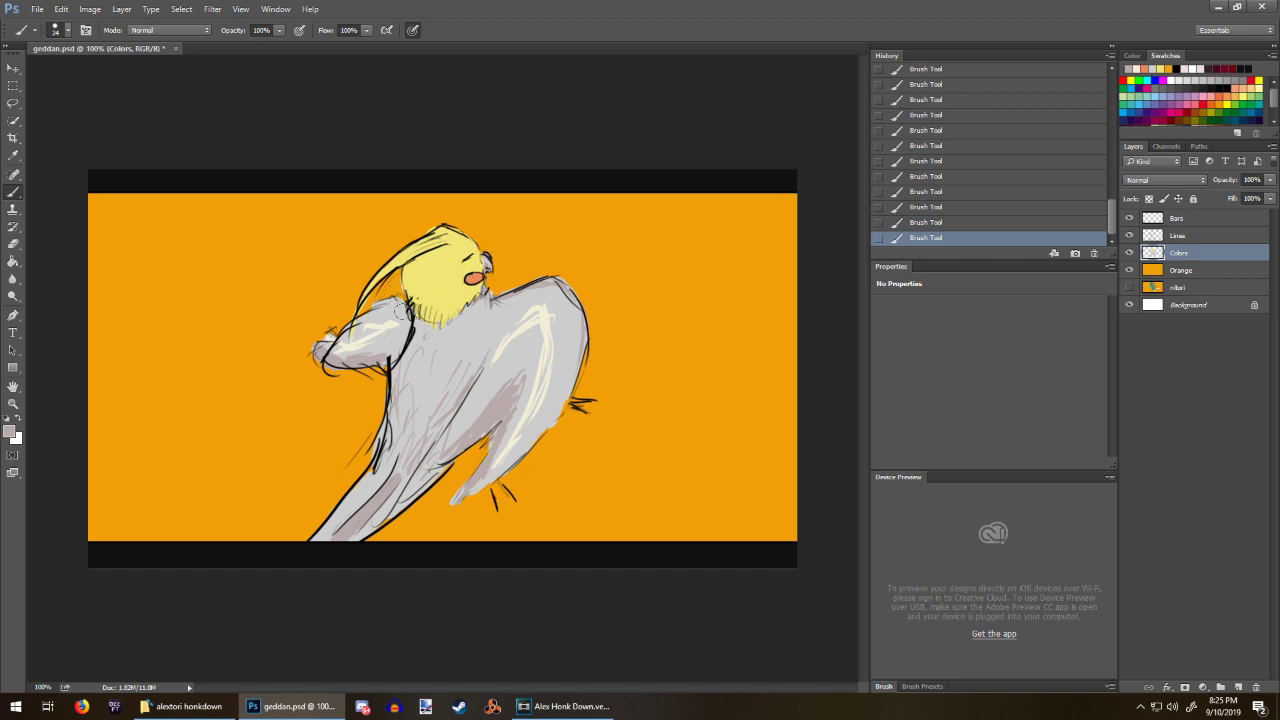
Step: Touch up the front of the head with yellow and color both feet cream
left_click(1160, 68)
left_click_drag(473, 243, 477, 256)
left_click(1145, 68)
left_click_drag(497, 497, 516, 472)
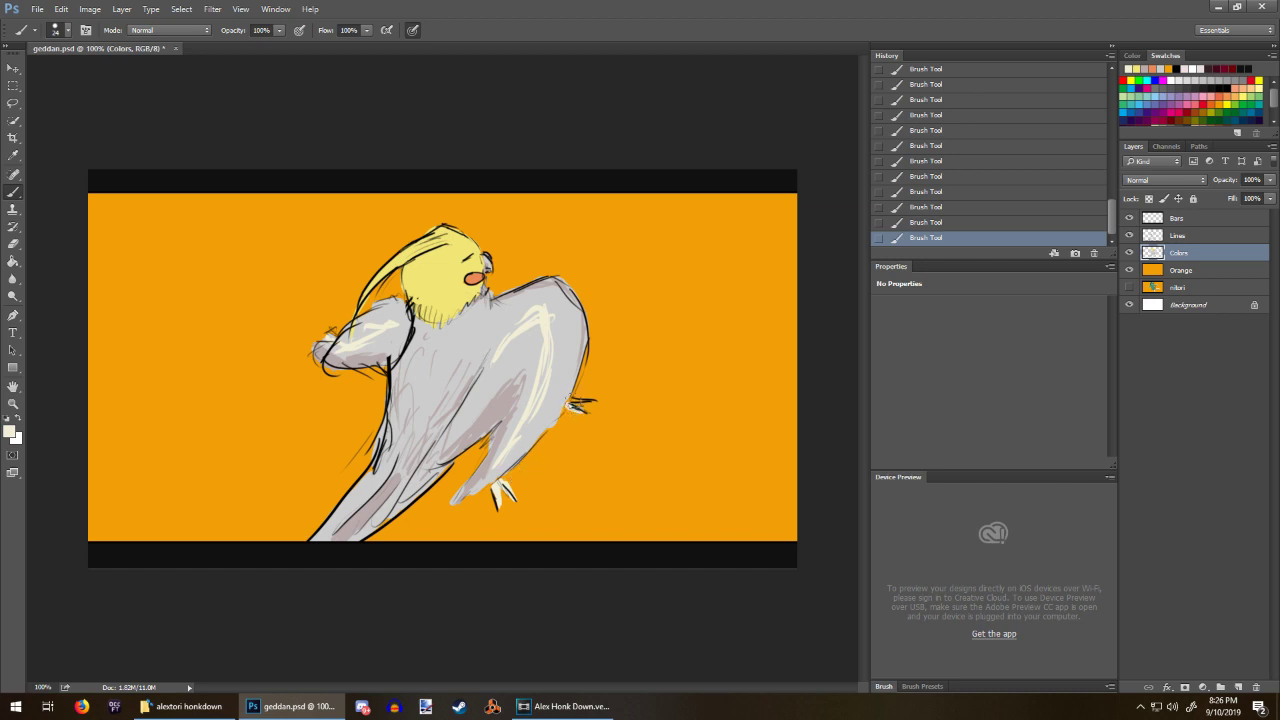
left_click_drag(570, 401, 590, 401)
Step: Set black as the brush color and make the Lines layer active
left_click(1180, 68)
left_click(1176, 234)
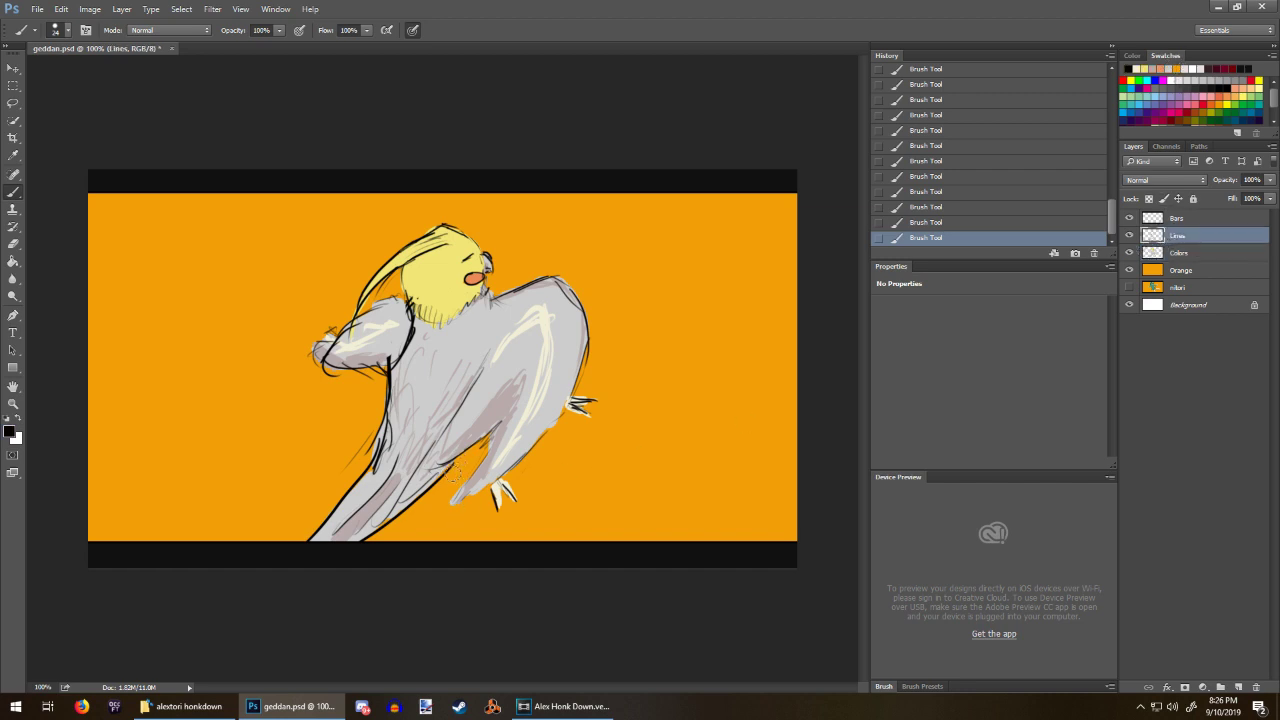
left_click_drag(452, 470, 484, 450)
key("ctrl+alt+z")
key("ctrl+alt+z")
key("ctrl+alt+z")
key("ctrl+alt+z")
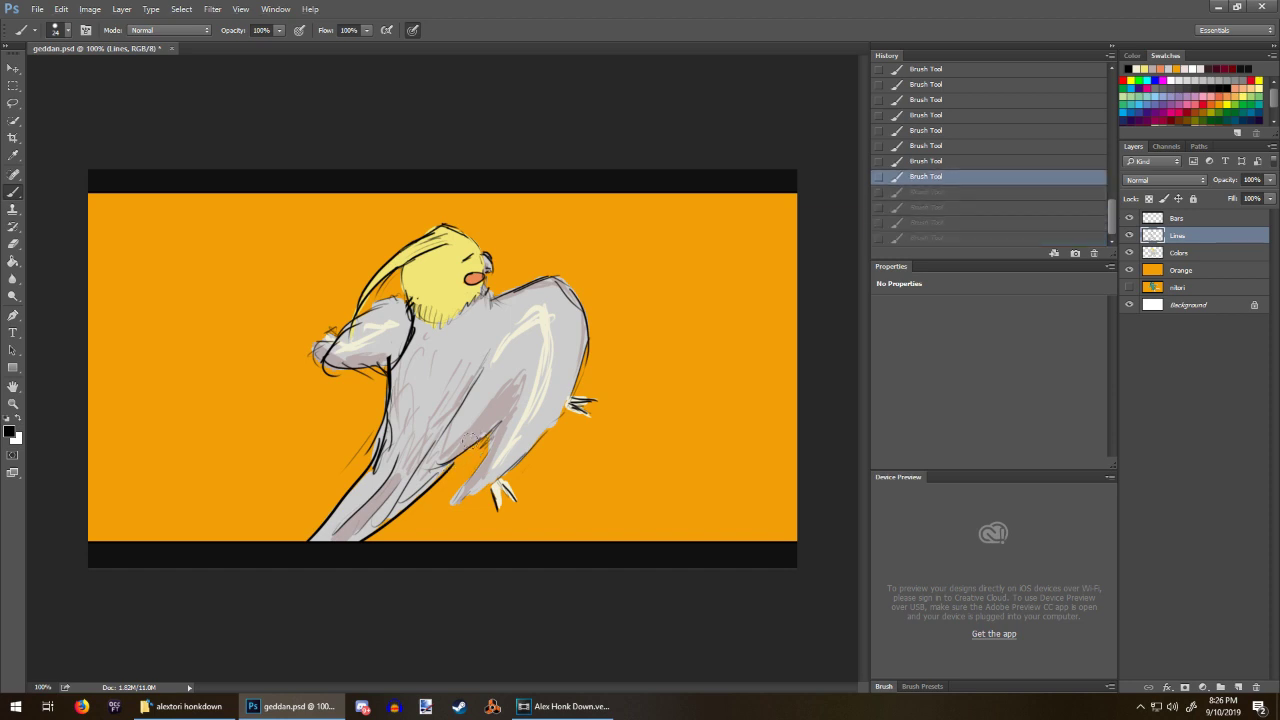
Step: Outline the small body patch between the tail and raised wing in black with a 7 px brush, and switch to light gray
right_click(632, 388)
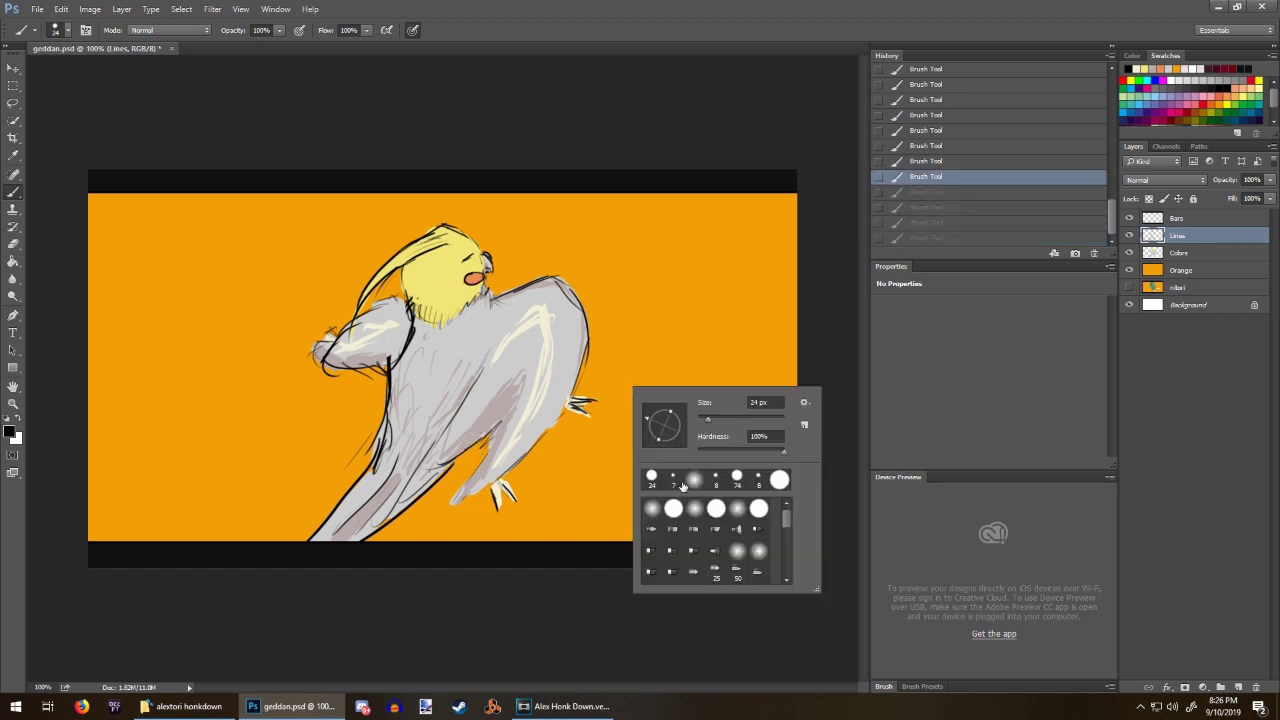
key("Escape")
key("ctrl+shift+z")
key("ctrl+shift+z")
key("ctrl+shift+z")
key("ctrl+shift+z")
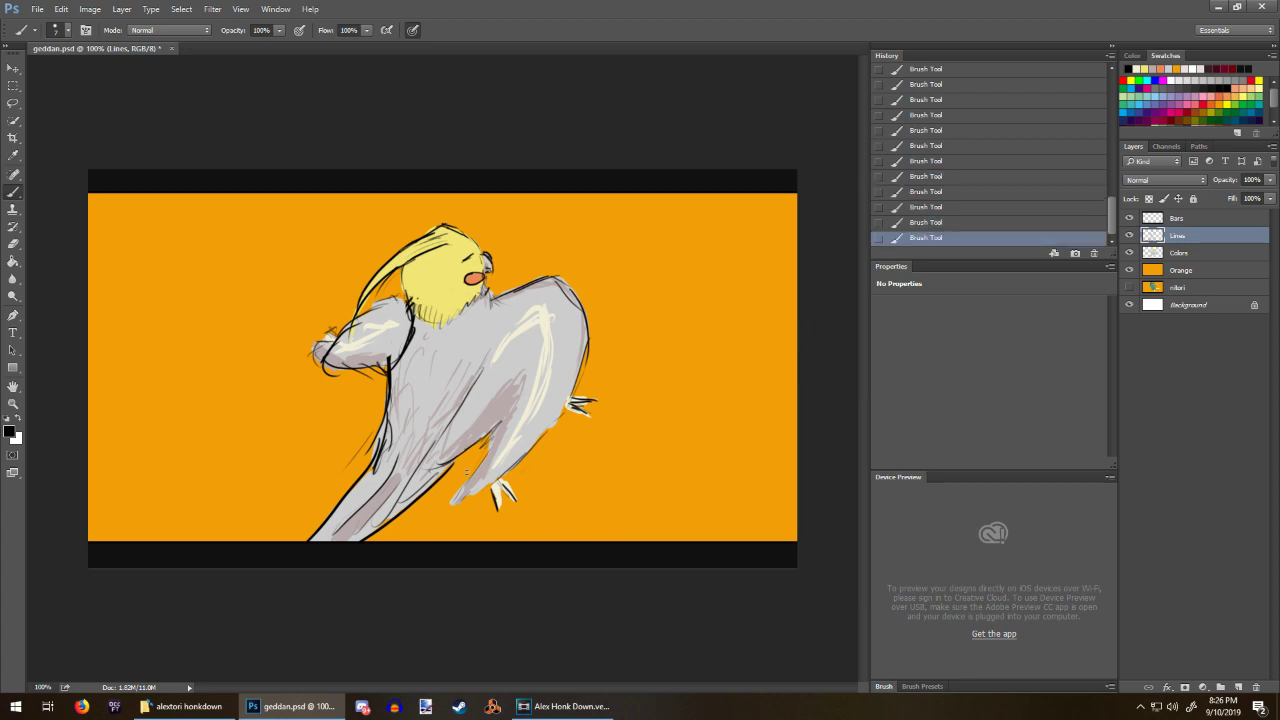
left_click_drag(456, 467, 478, 464)
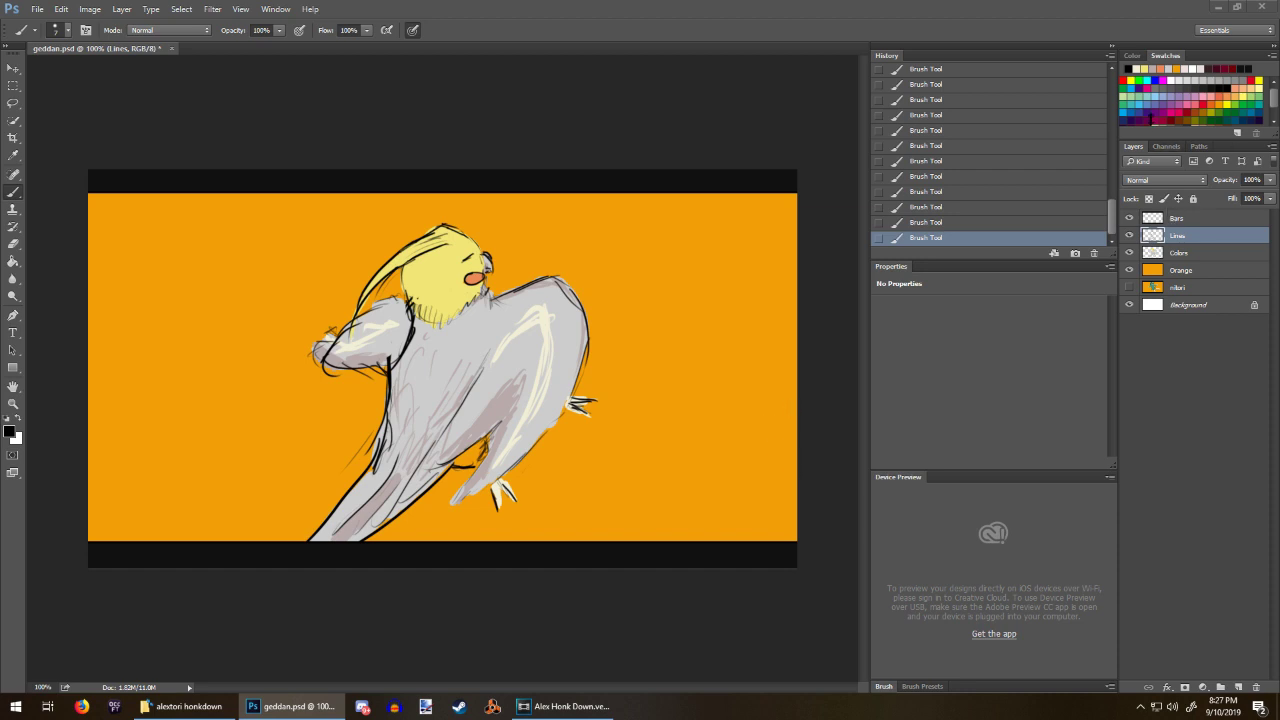
left_click(1175, 67)
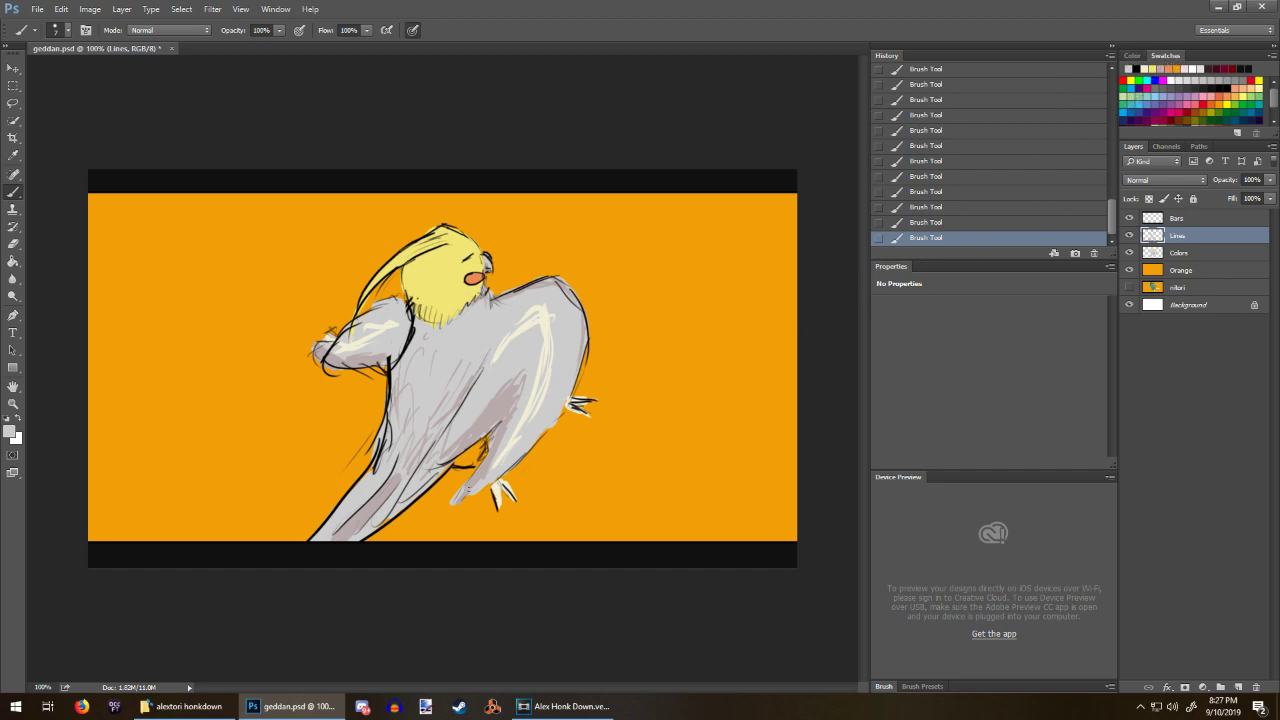
left_click_drag(463, 451, 462, 456)
key("alt")
key("alt")
key("ctrl+alt+z")
key("ctrl+alt+z")
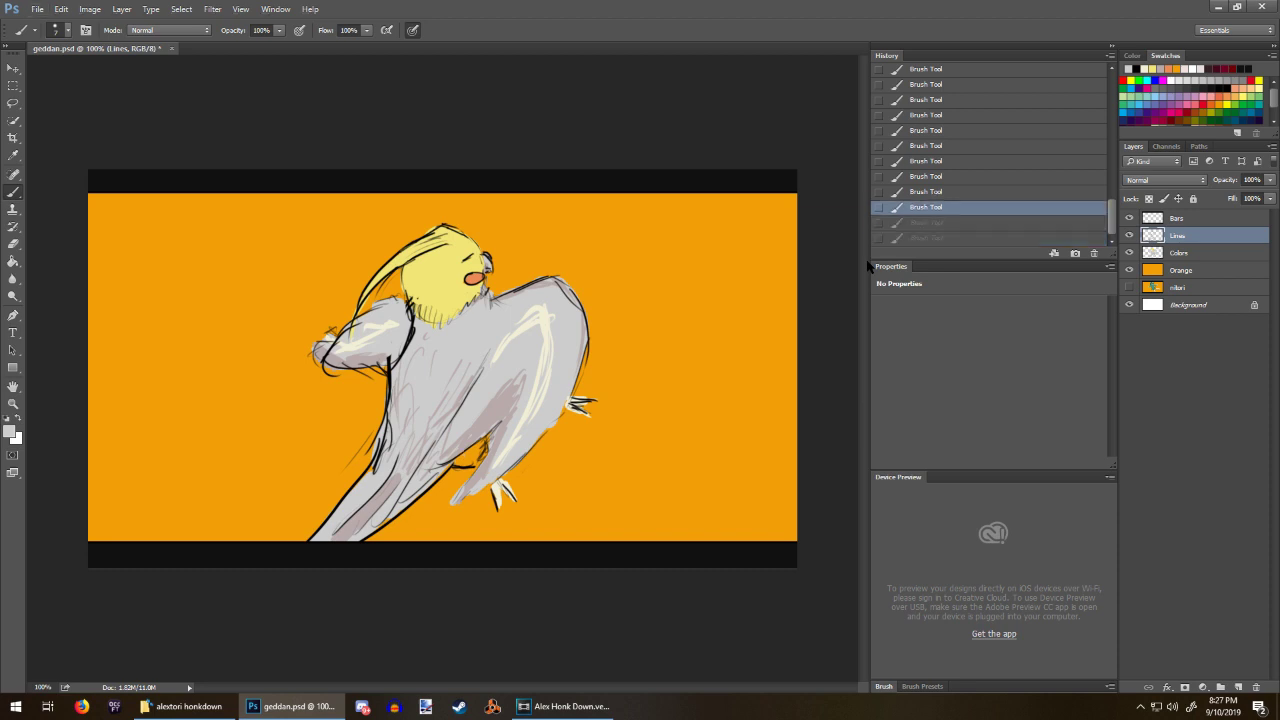
Step: On the Colors layer, fill the small outlined patch between the tail and raised wing with light gray
left_click(1196, 253)
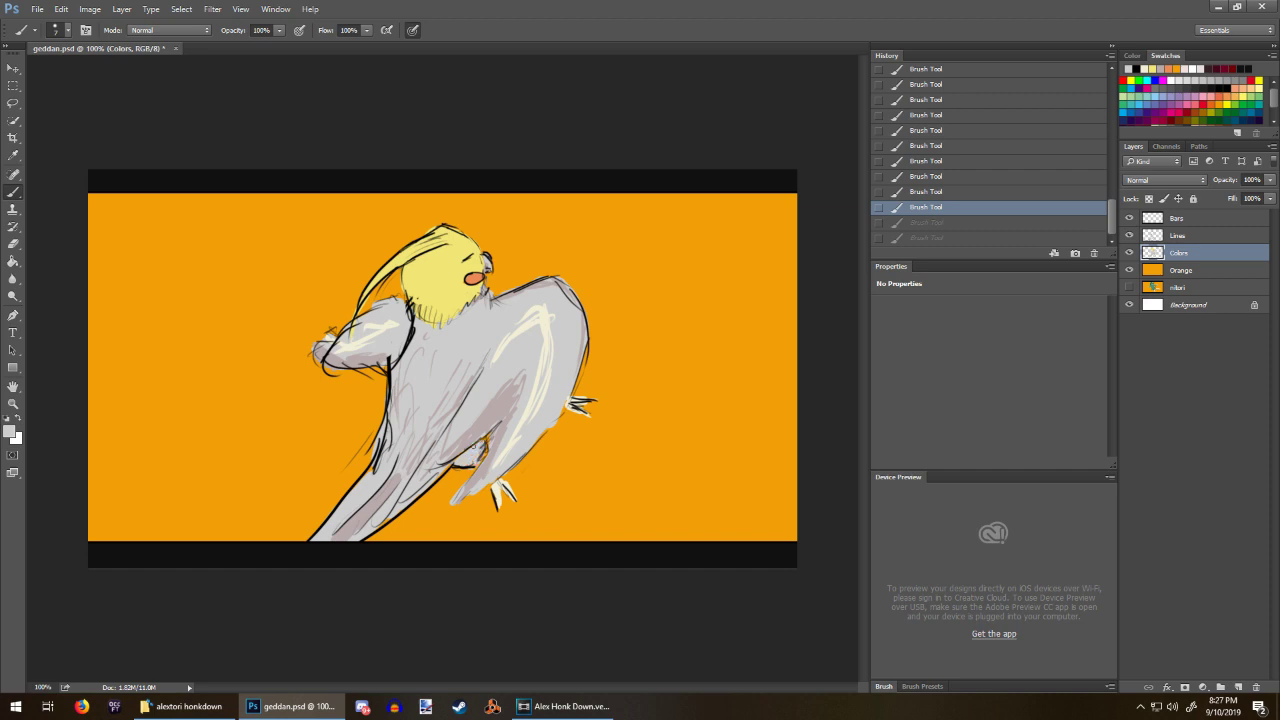
key("ctrl+shift+z")
key("ctrl+shift+z")
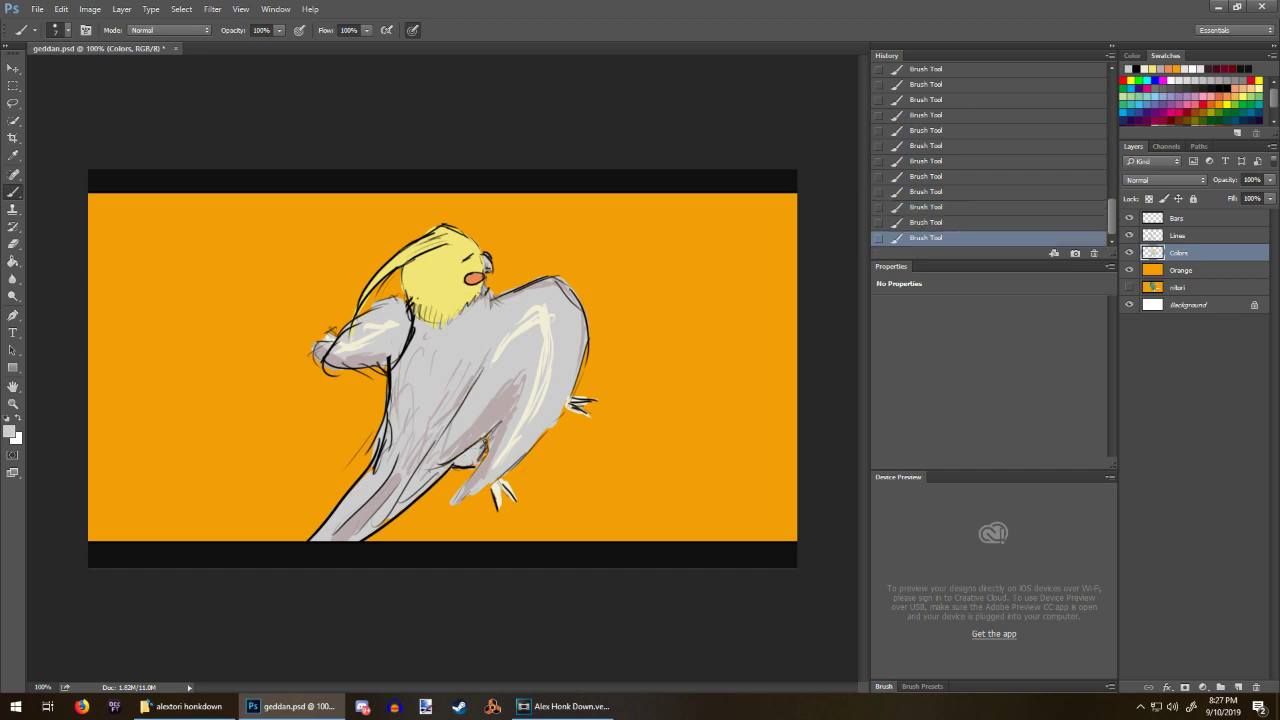
left_click_drag(485, 454, 479, 460)
left_click_drag(481, 468, 484, 460)
Step: Brush cream motion streaks trailing from both feet with an enlarged soft brush at 0% hardness
right_click(671, 298)
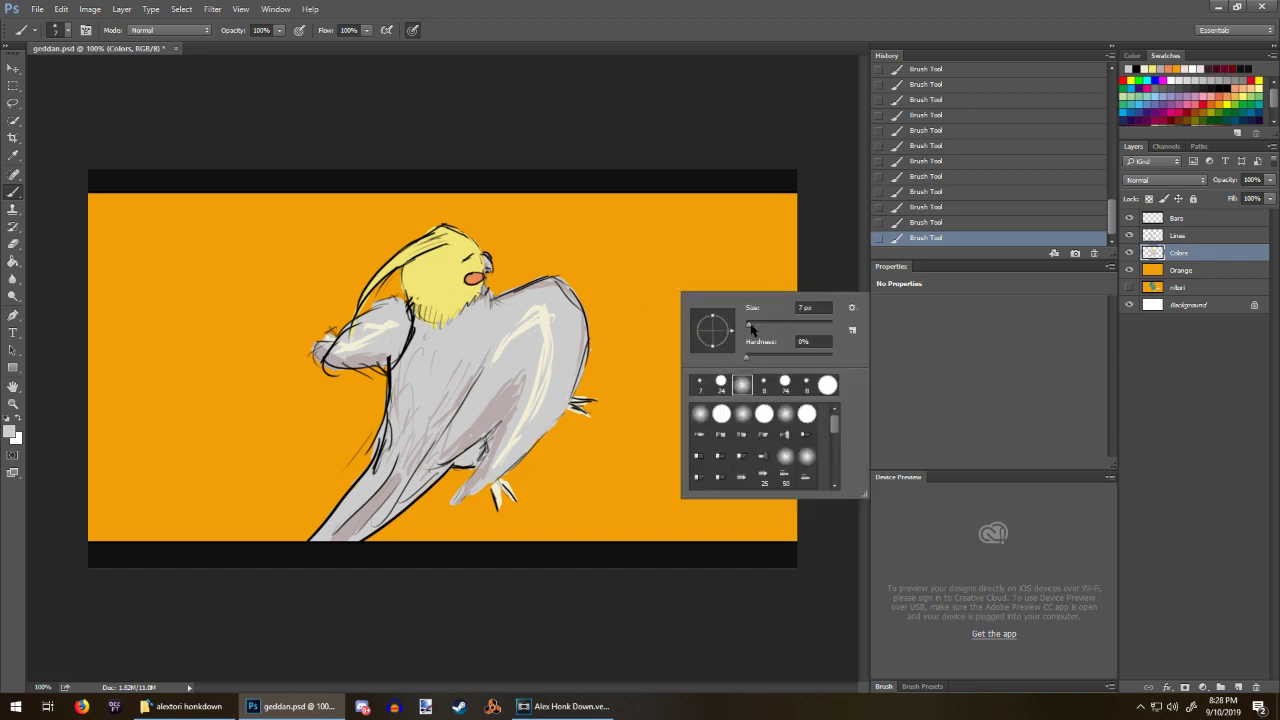
left_click_drag(749, 327, 757, 328)
left_click(818, 266)
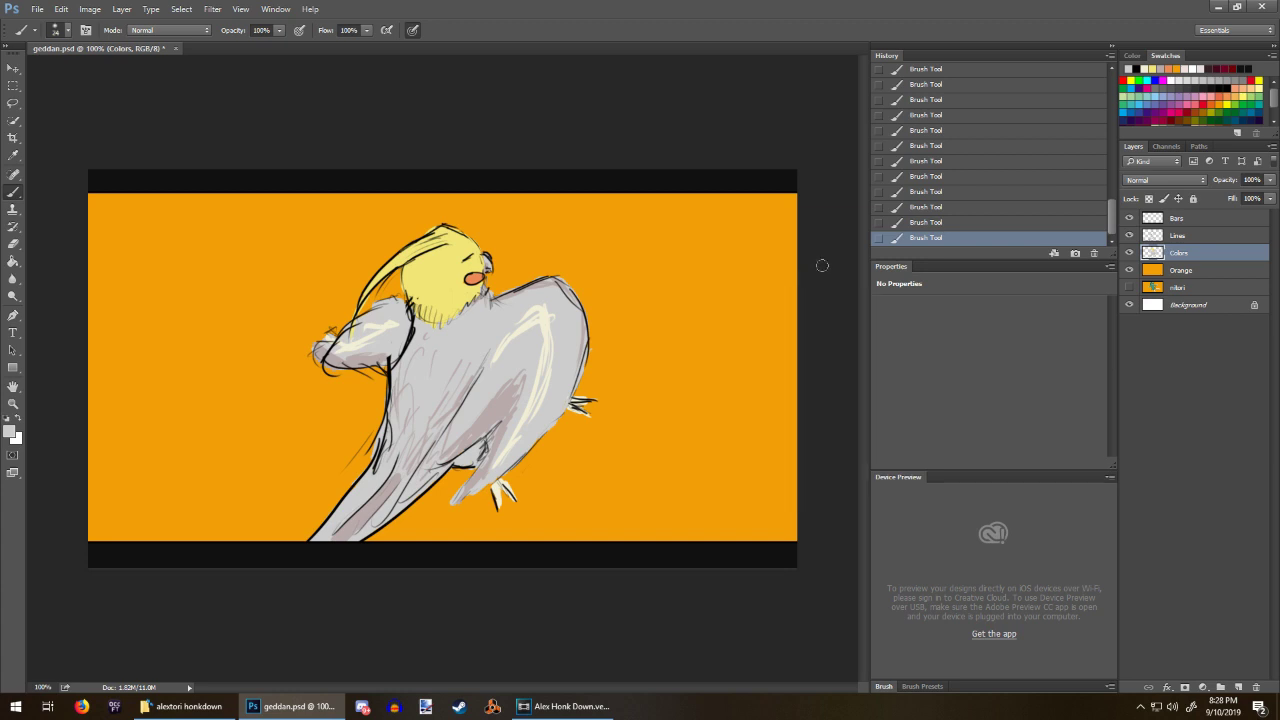
left_click(1145, 67)
mouse_move(660, 404)
left_mouse_down()
mouse_move(618, 400)
mouse_move(658, 405)
left_mouse_up()
mouse_move(500, 496)
left_mouse_down()
mouse_move(518, 536)
mouse_move(521, 514)
mouse_move(519, 538)
left_mouse_up()
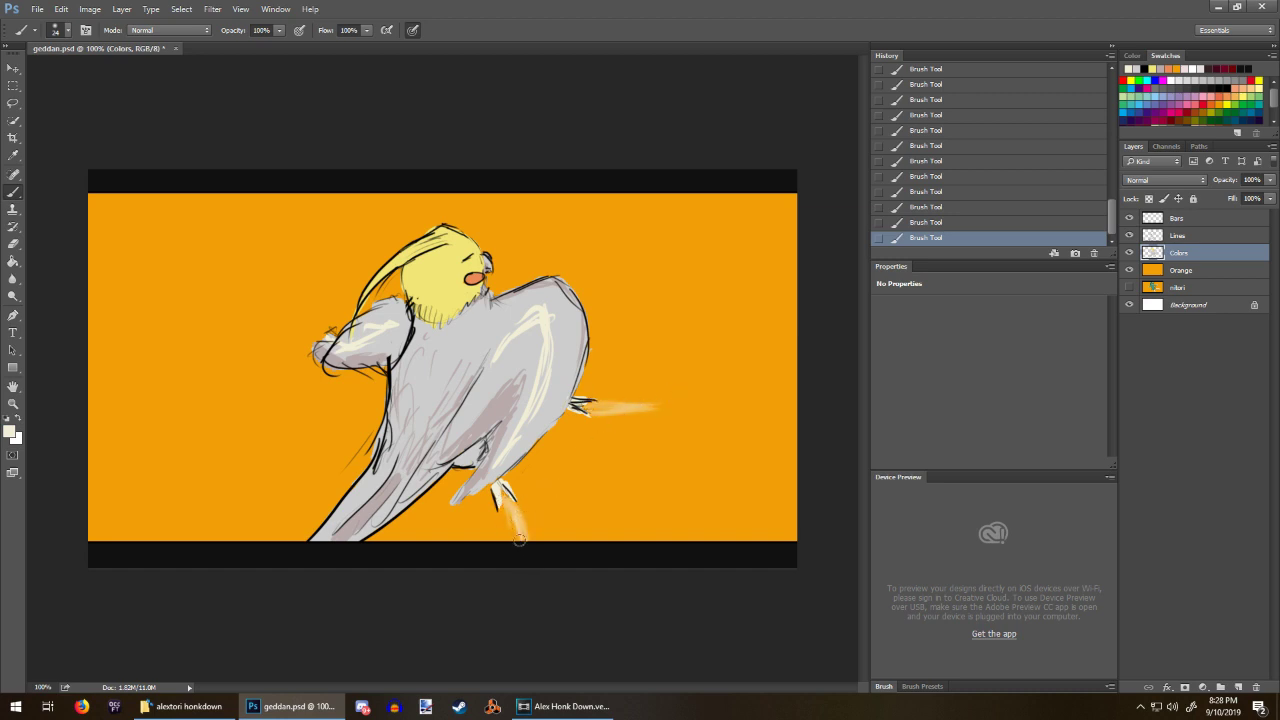
Step: Add soft grayish motion streaks trailing from the tips of the raised wing and the bent wing
left_click(1141, 66)
left_click_drag(455, 509, 404, 567)
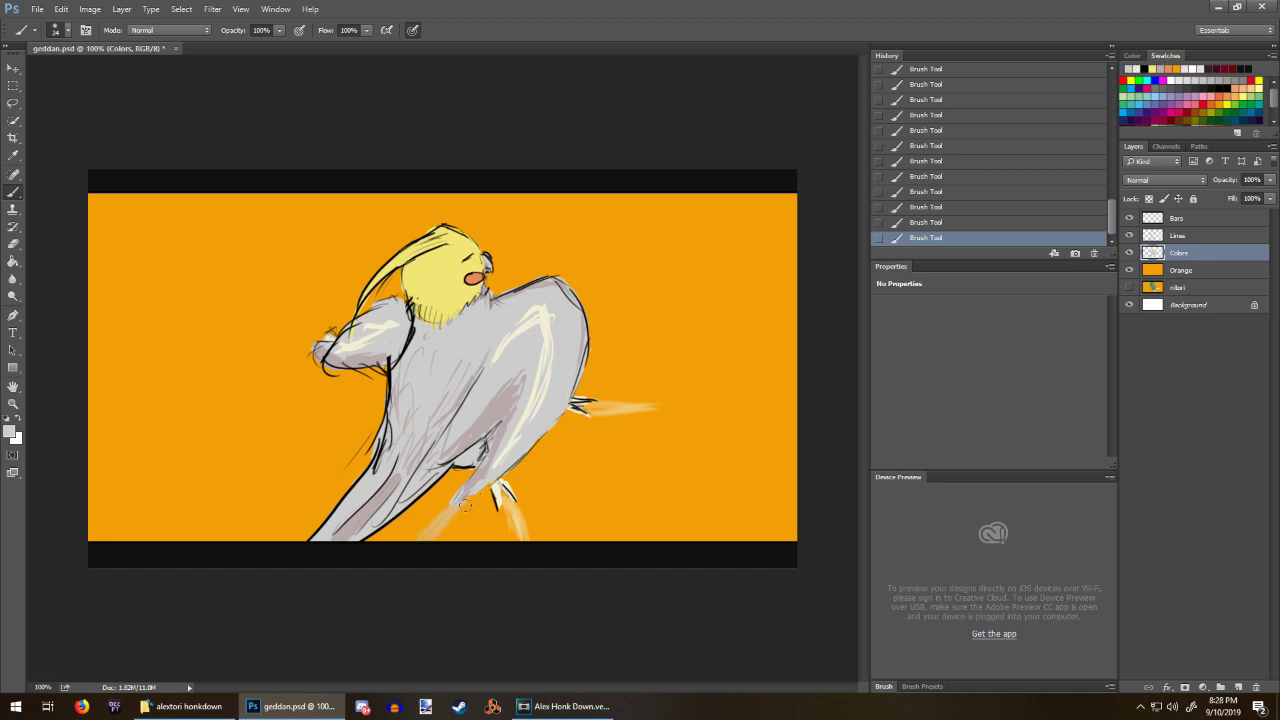
left_click_drag(464, 503, 445, 525)
mouse_move(332, 320)
left_mouse_down()
mouse_move(302, 348)
mouse_move(292, 337)
mouse_move(329, 319)
mouse_move(310, 348)
left_mouse_up()
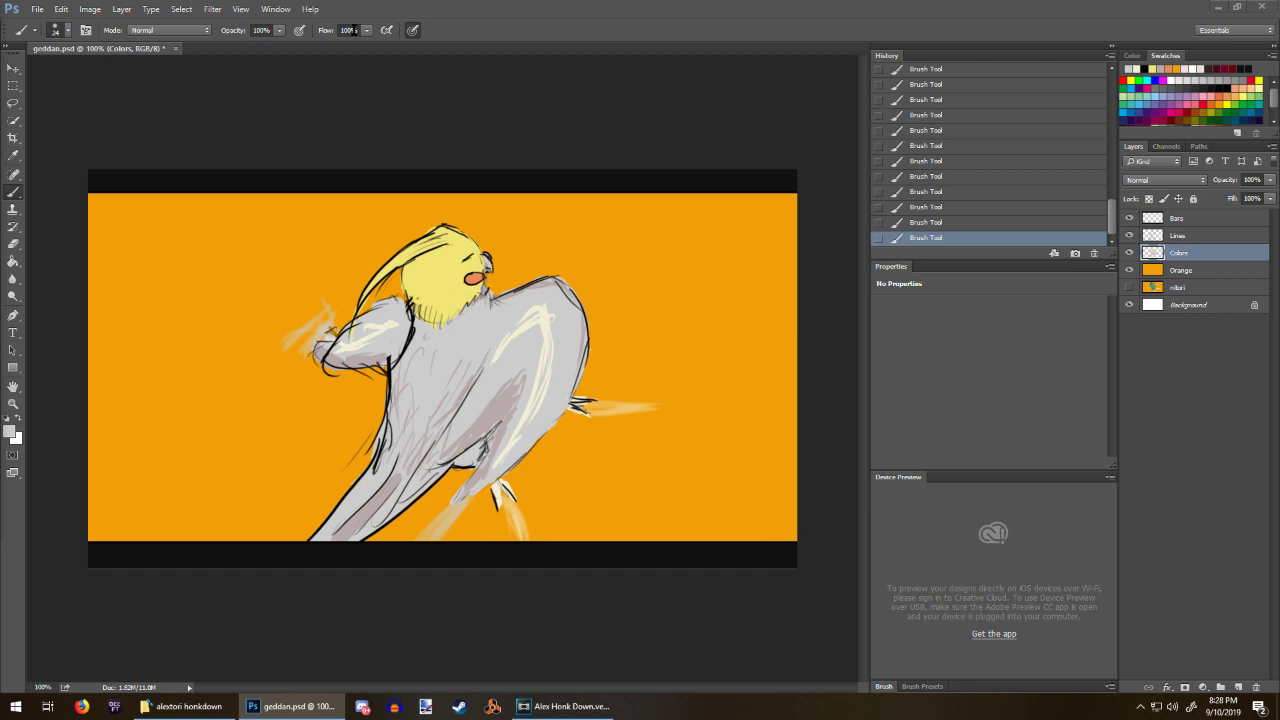
Step: Save the finished cockatiel frame as a PNG named 016 in the alextori honkdown folder, with smallest compression and no interlacing
left_click(37, 9)
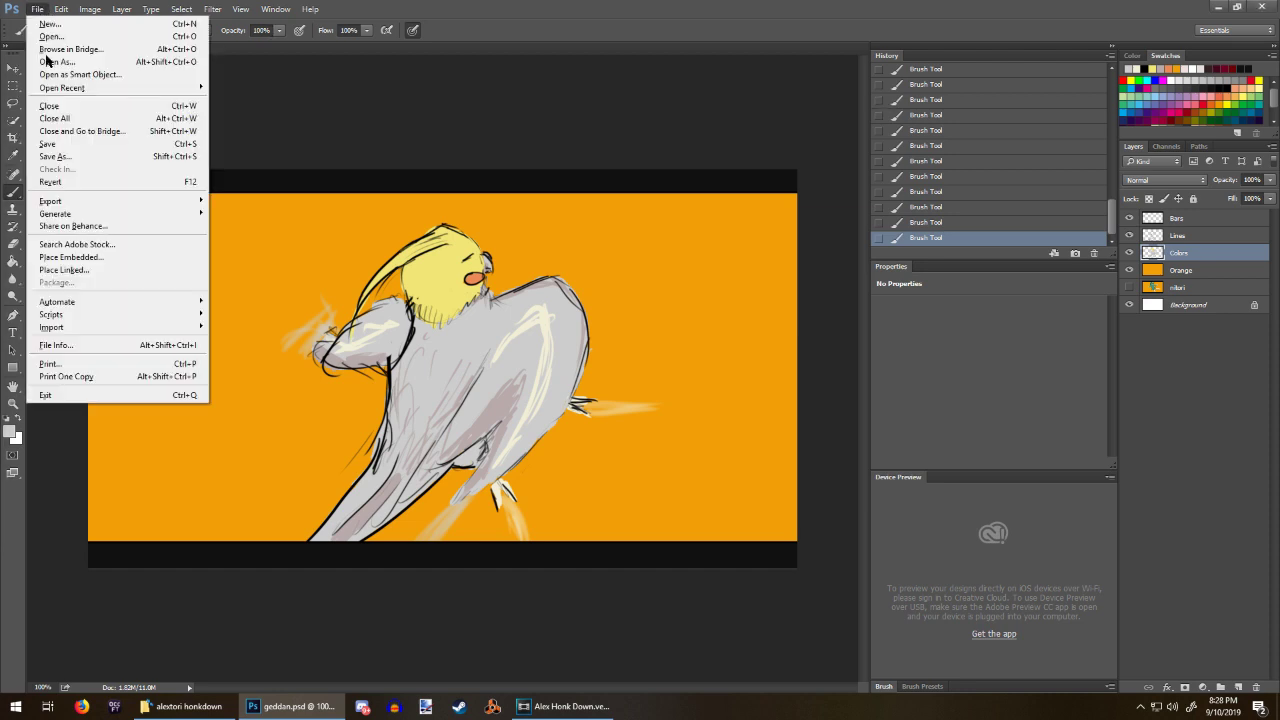
left_click(60, 158)
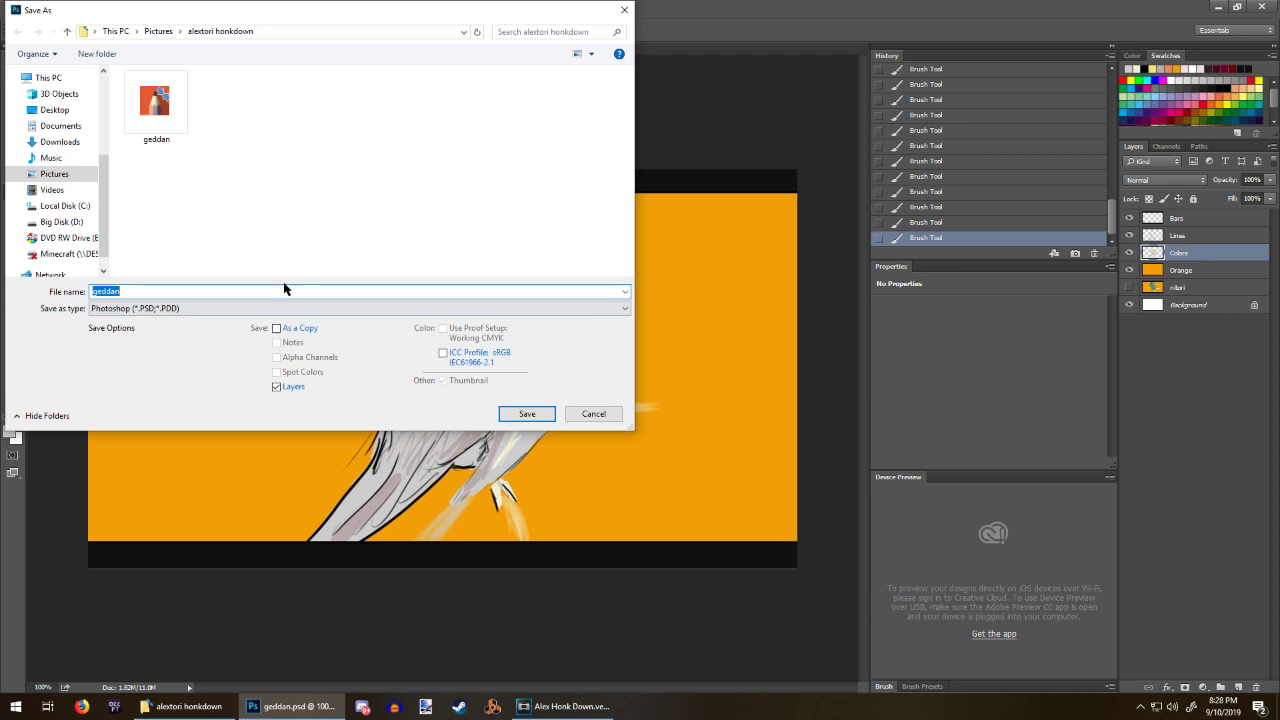
left_click(107, 308)
left_click(150, 482)
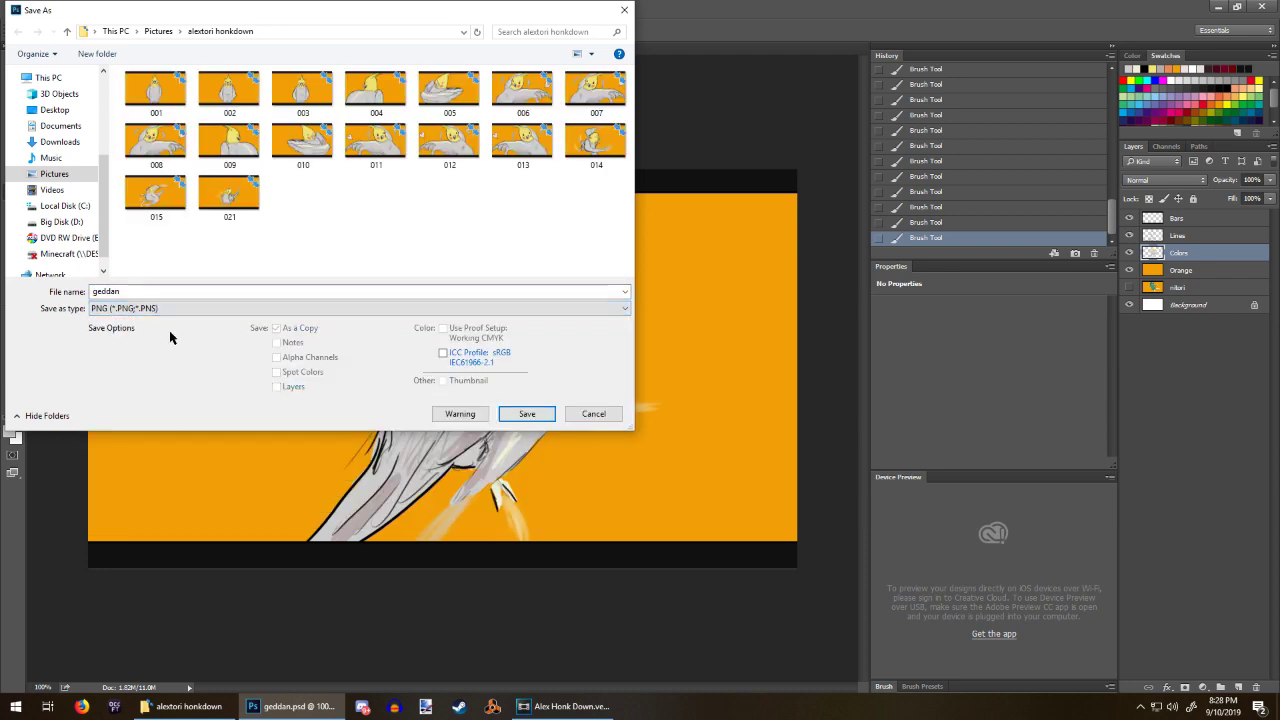
left_click(185, 205)
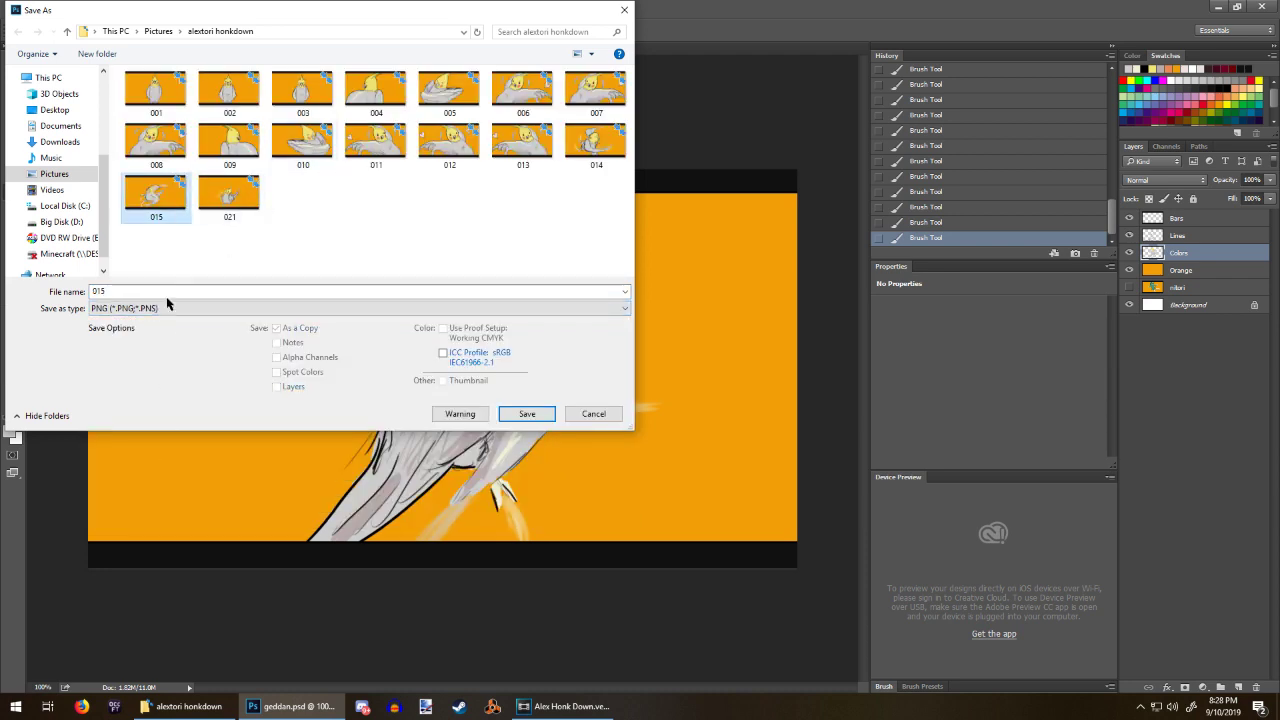
double_click(95, 291)
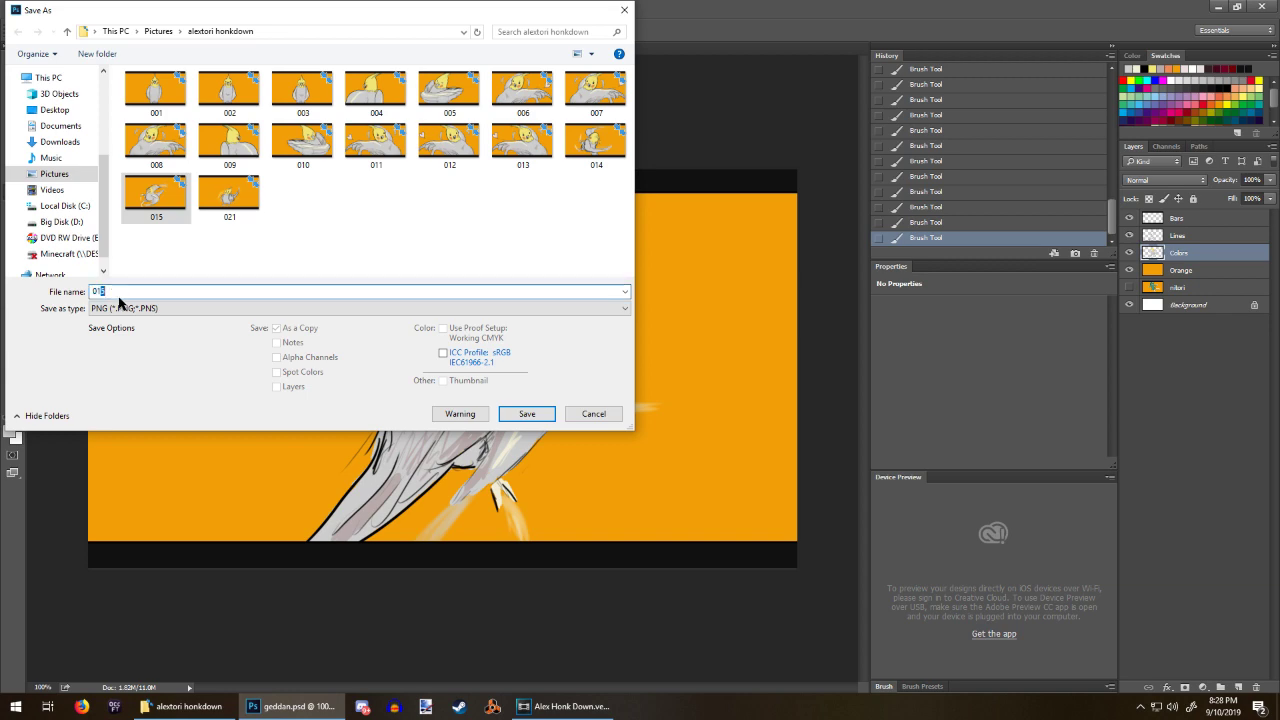
type("016")
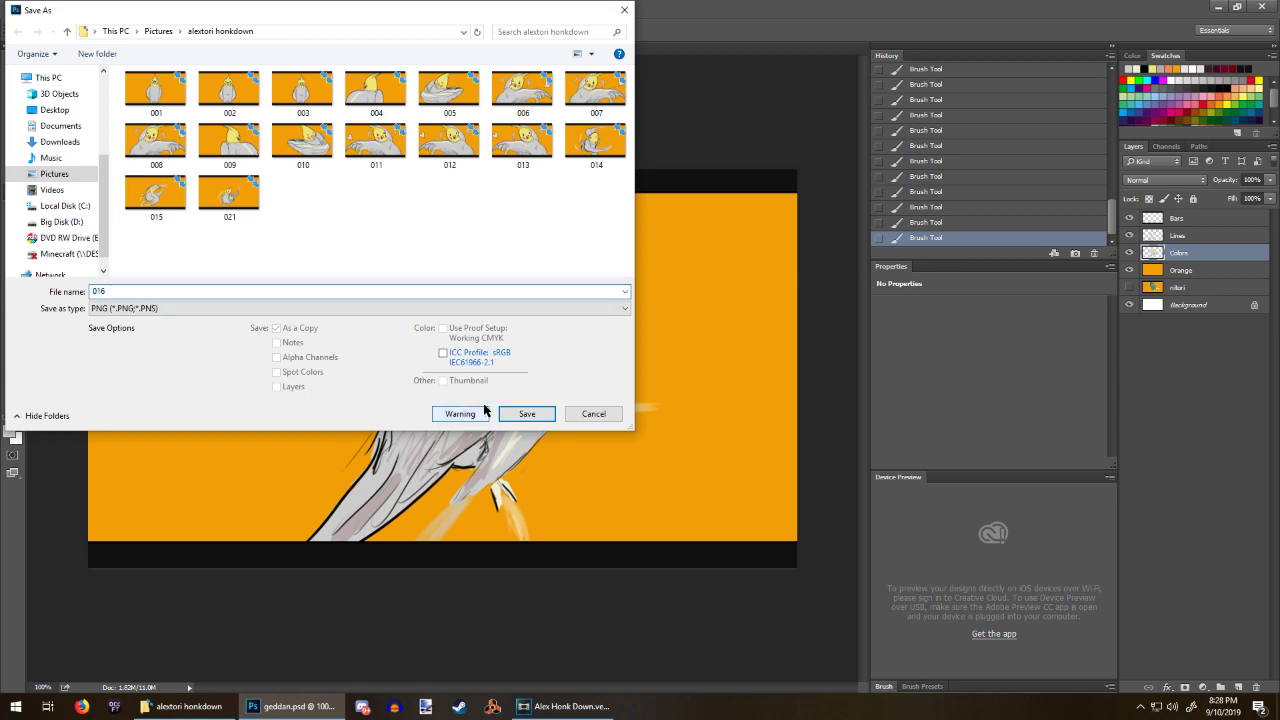
left_click(527, 415)
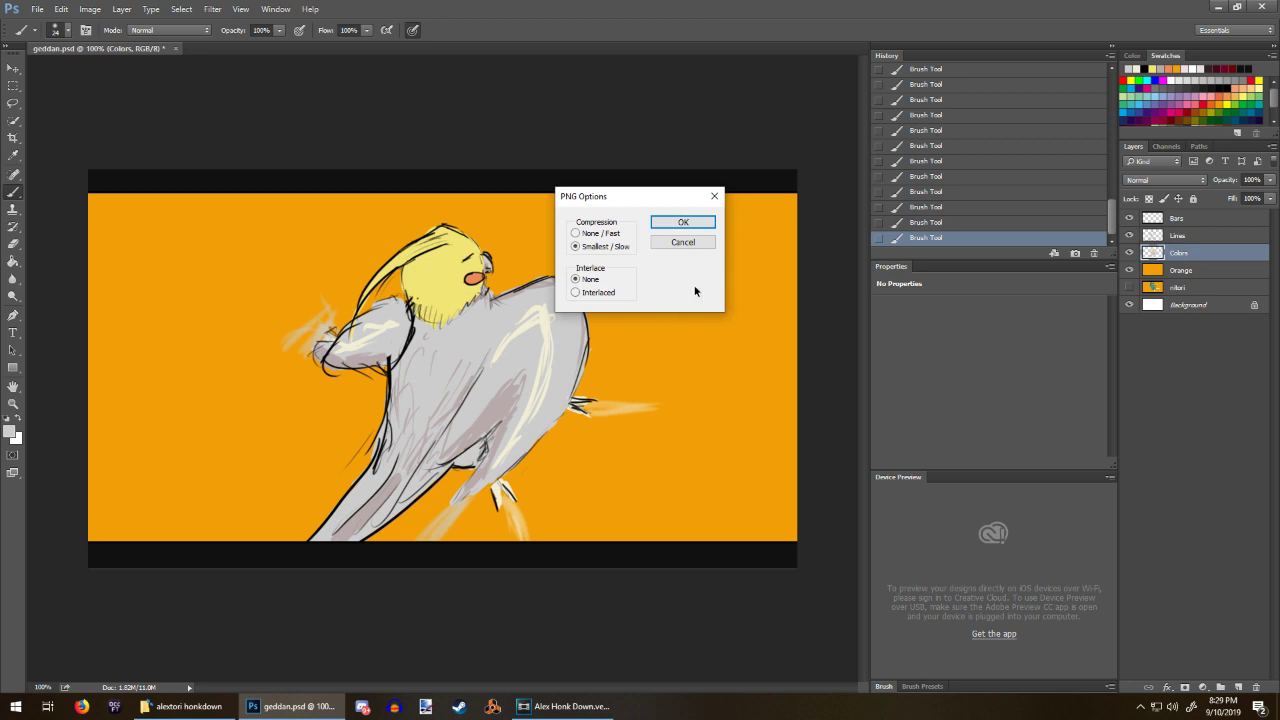
left_click(688, 227)
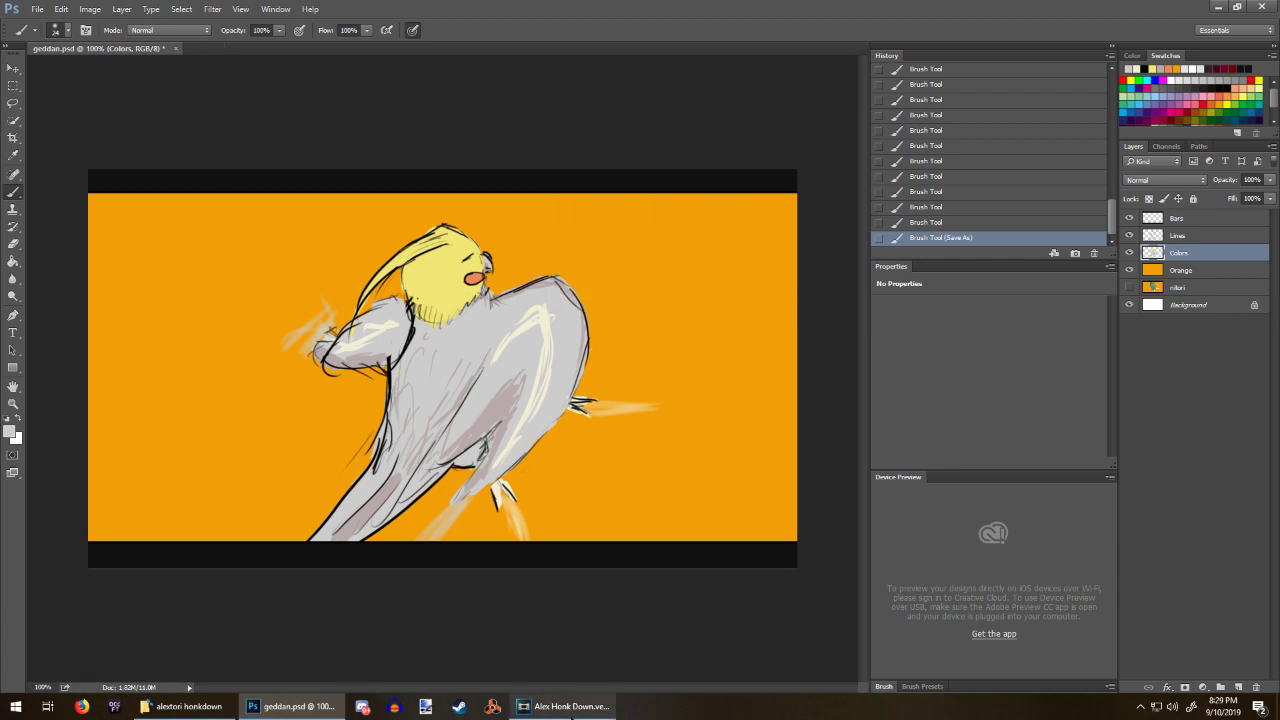
Step: Switch to Vegas Pro, import 016.png into the project media and place it right after the last cockatiel frame on the top video track
left_click(566, 706)
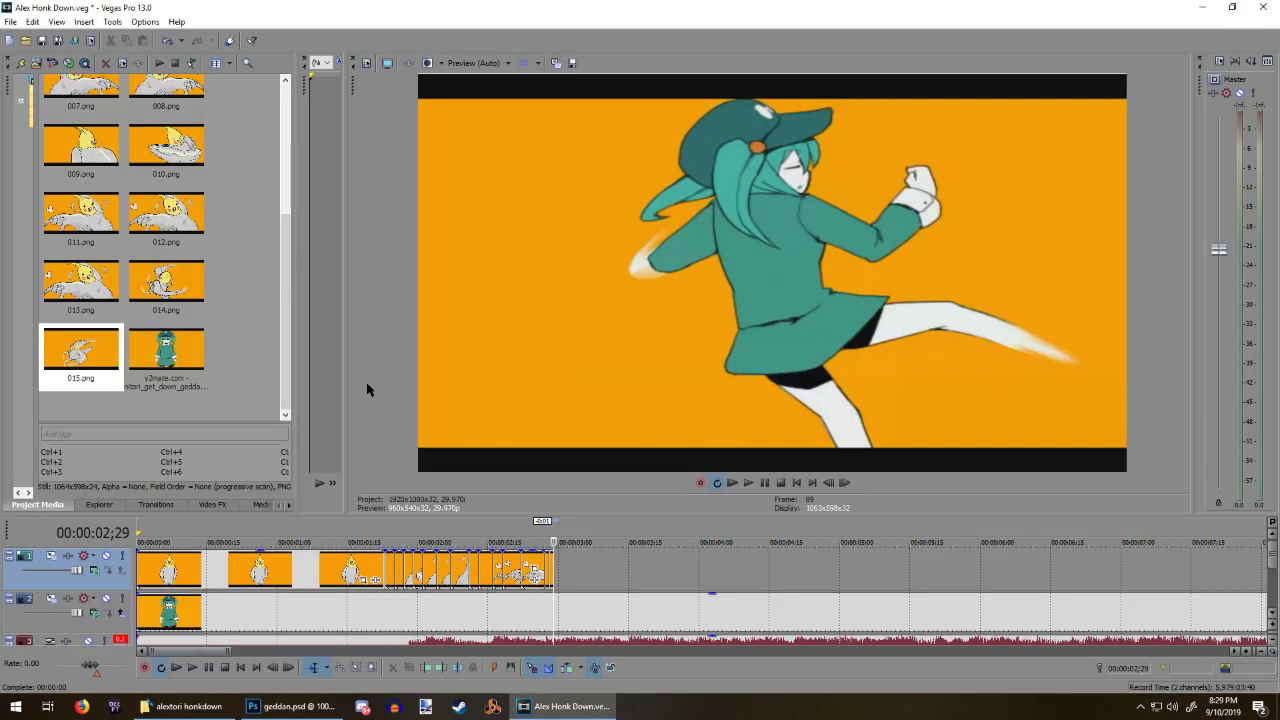
left_click(183, 706)
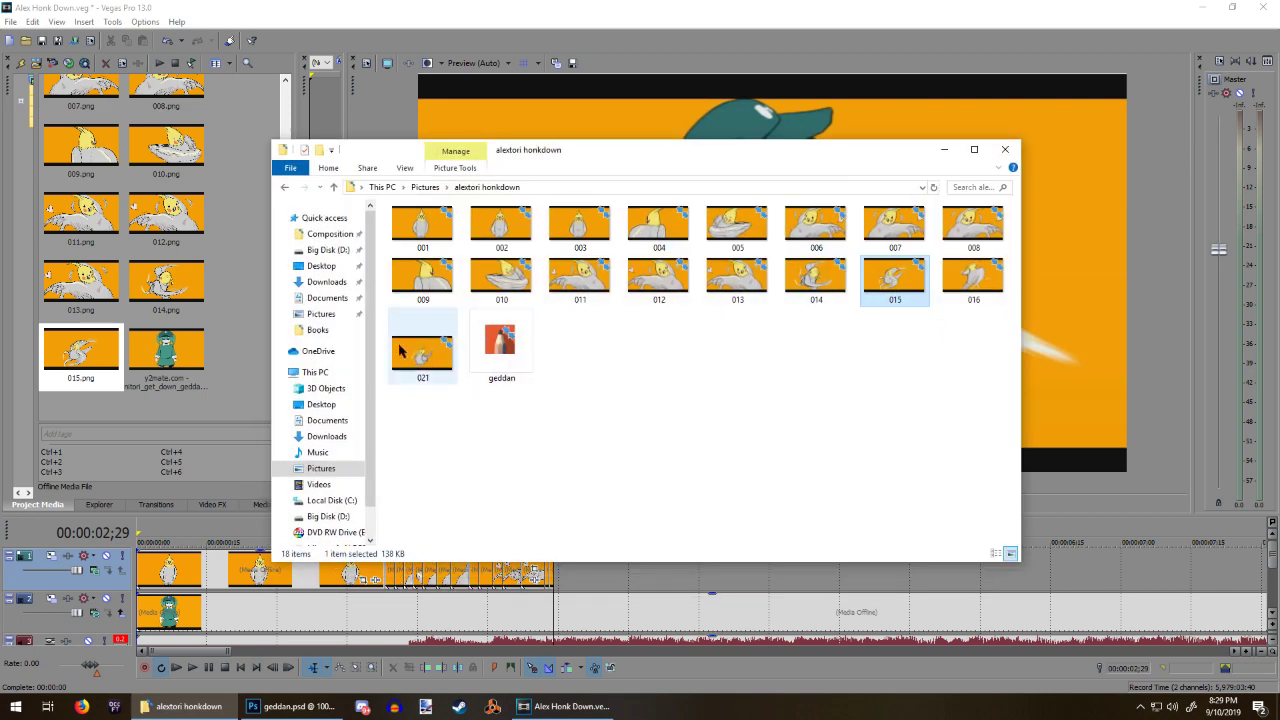
left_click_drag(973, 278, 108, 415)
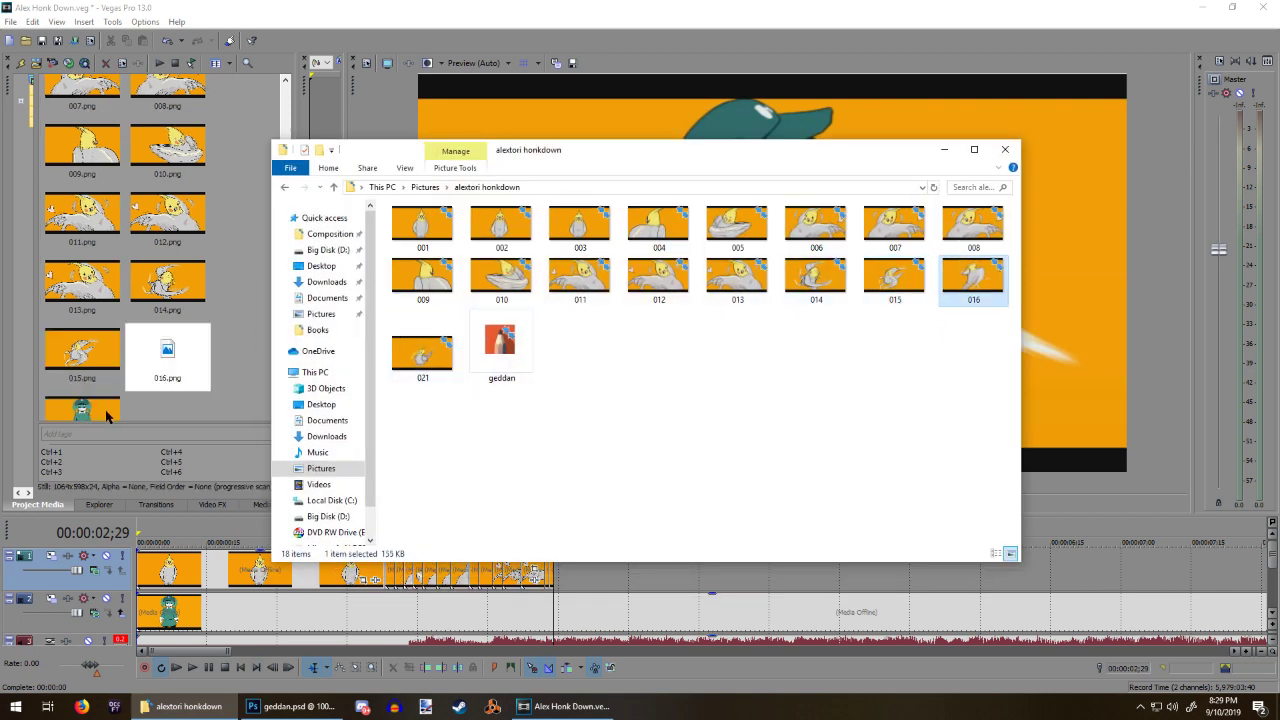
left_click(944, 149)
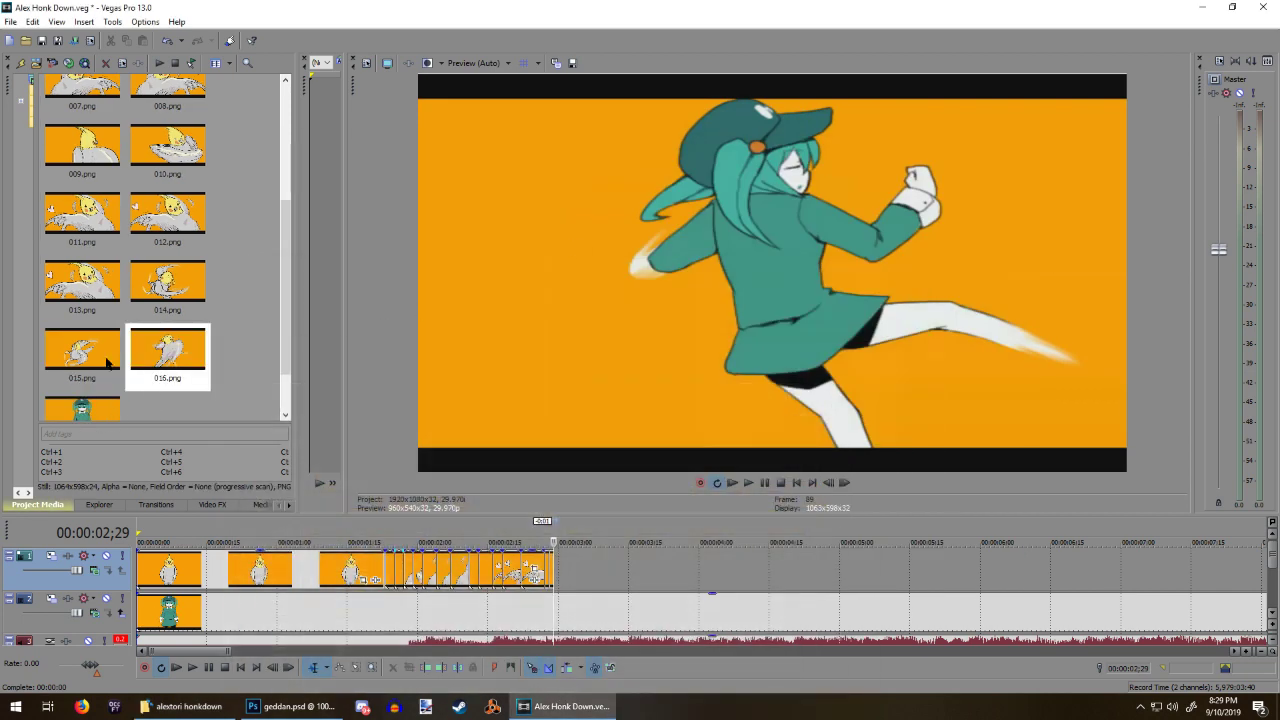
left_click_drag(167, 352, 566, 580)
right_click(619, 570)
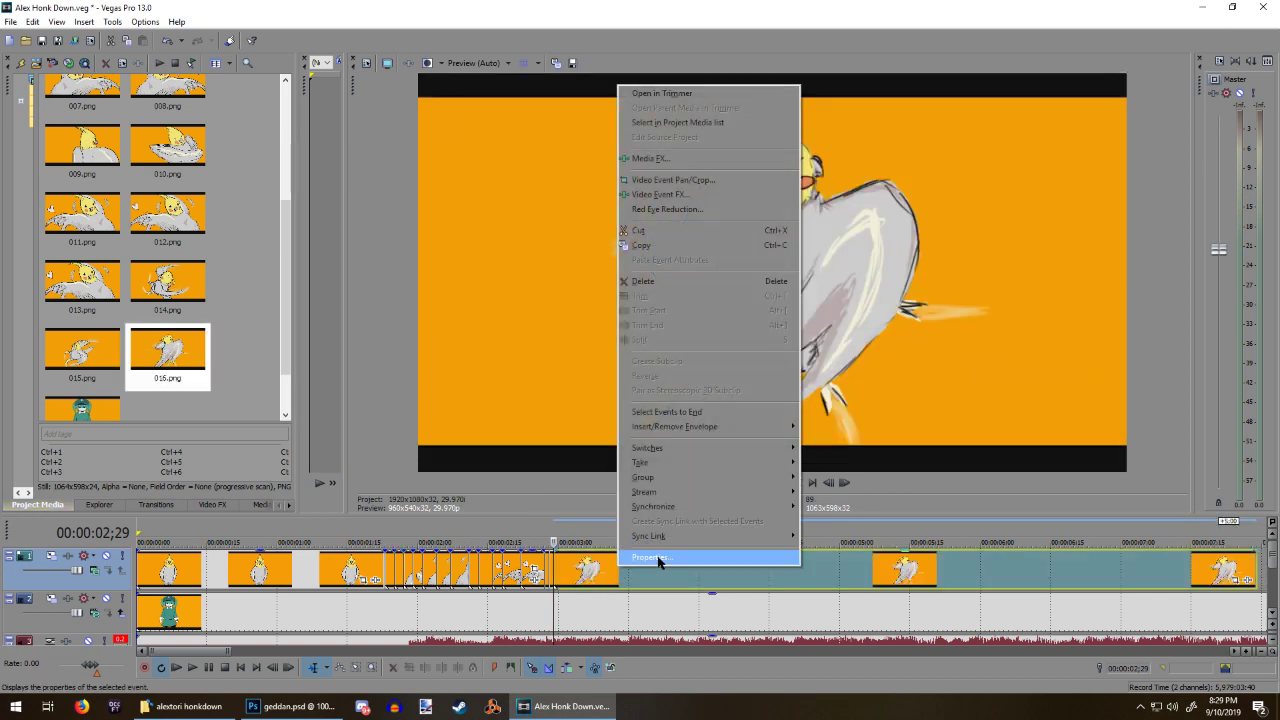
left_click(659, 559)
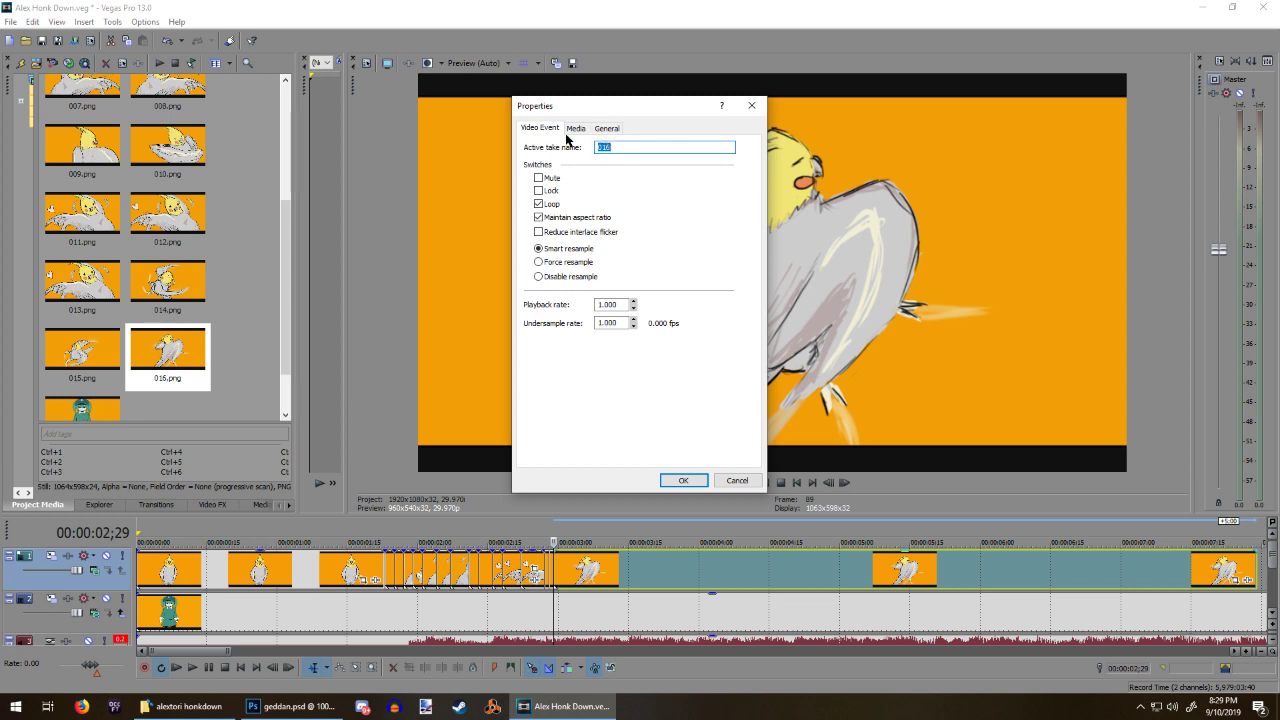
left_click(576, 128)
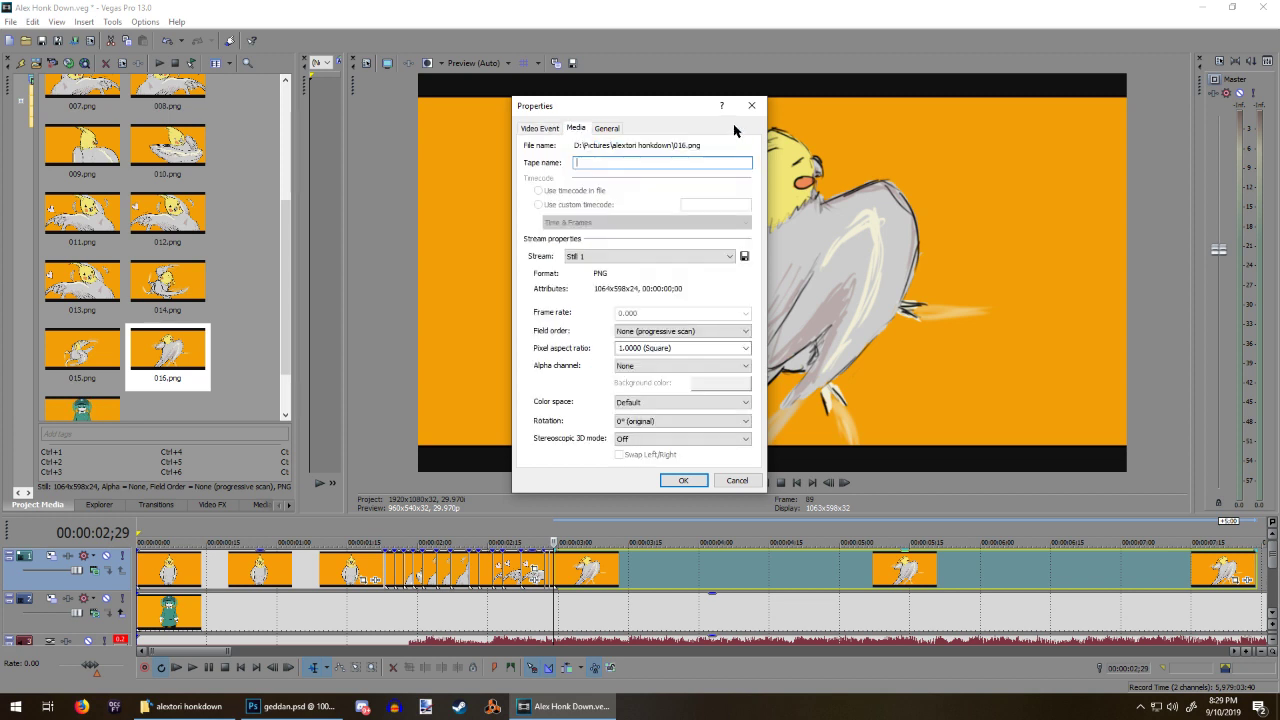
left_click(751, 105)
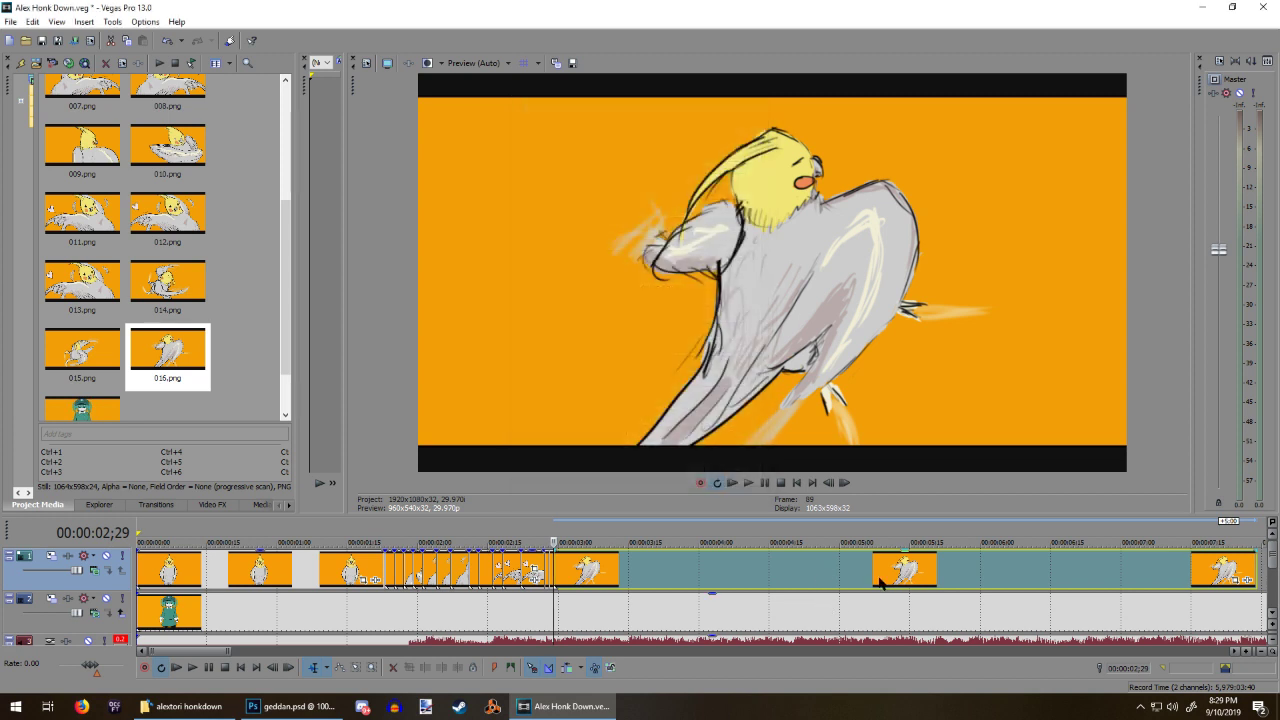
Step: Trim the 016 event to a single frame ending at 00:00:03;00
scroll(880, 577, "down", 1)
left_click_drag(922, 569, 439, 588)
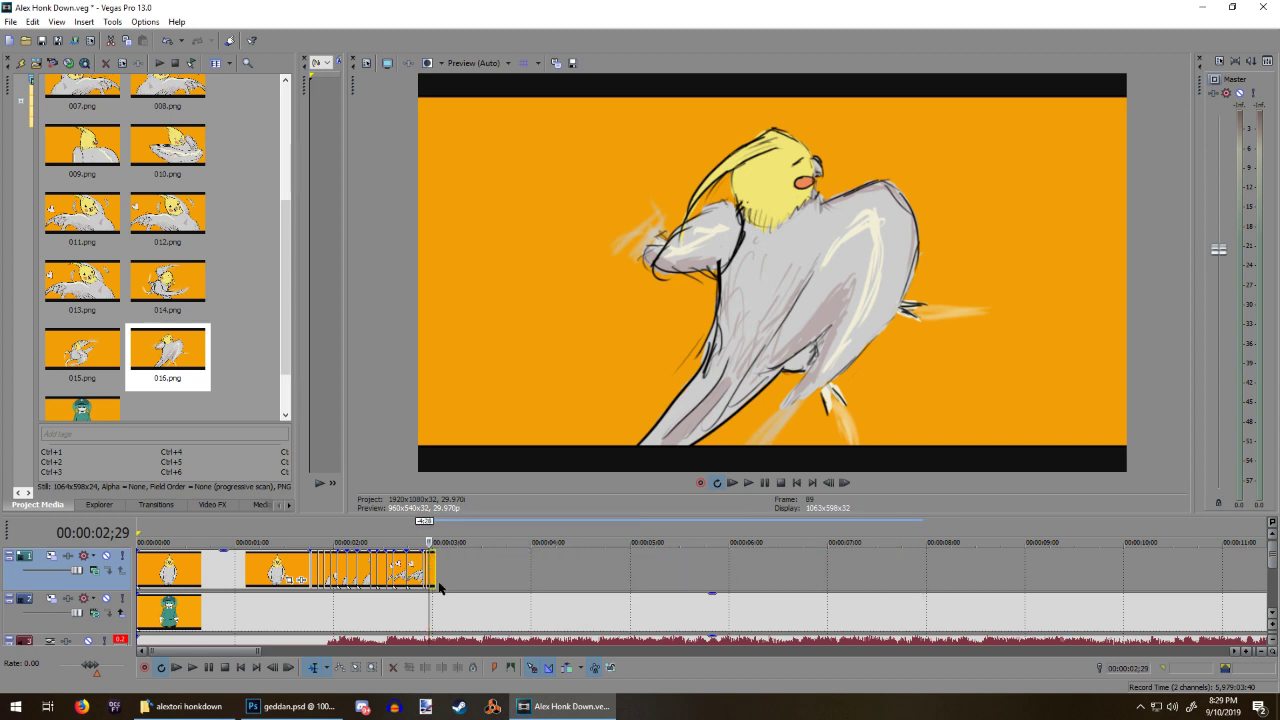
scroll(439, 588, "up", 5)
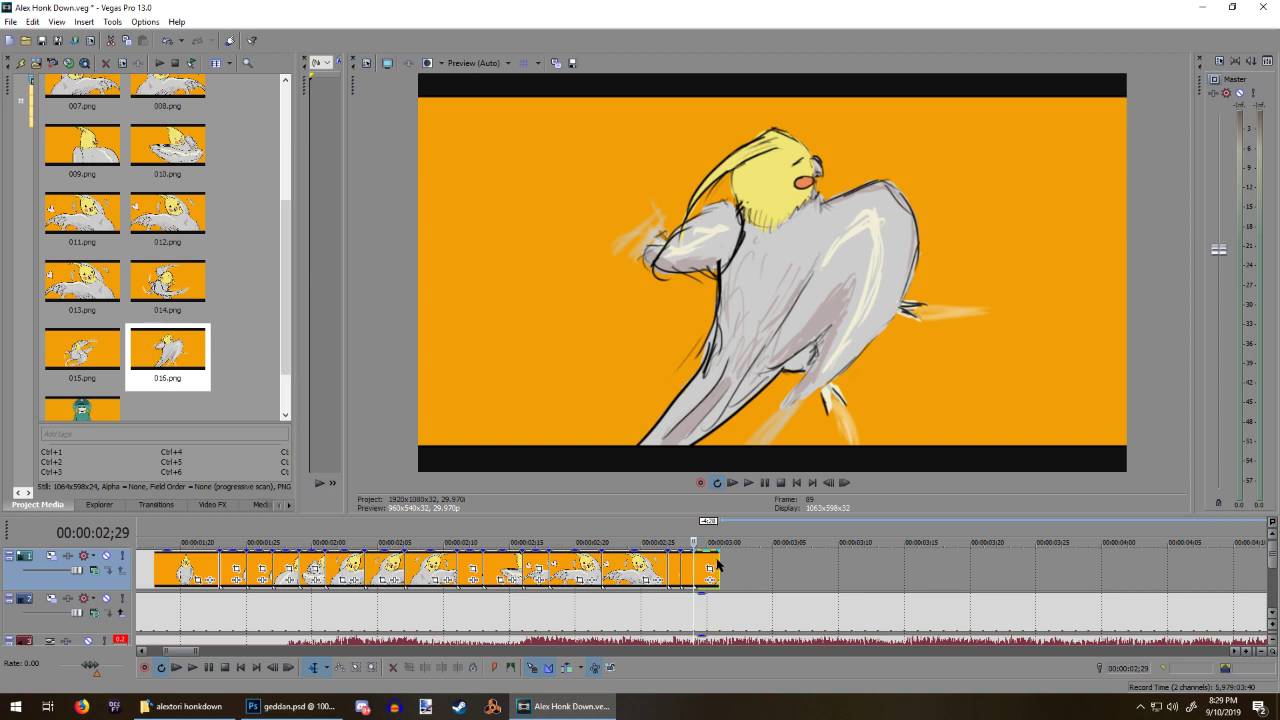
left_click_drag(717, 566, 706, 566)
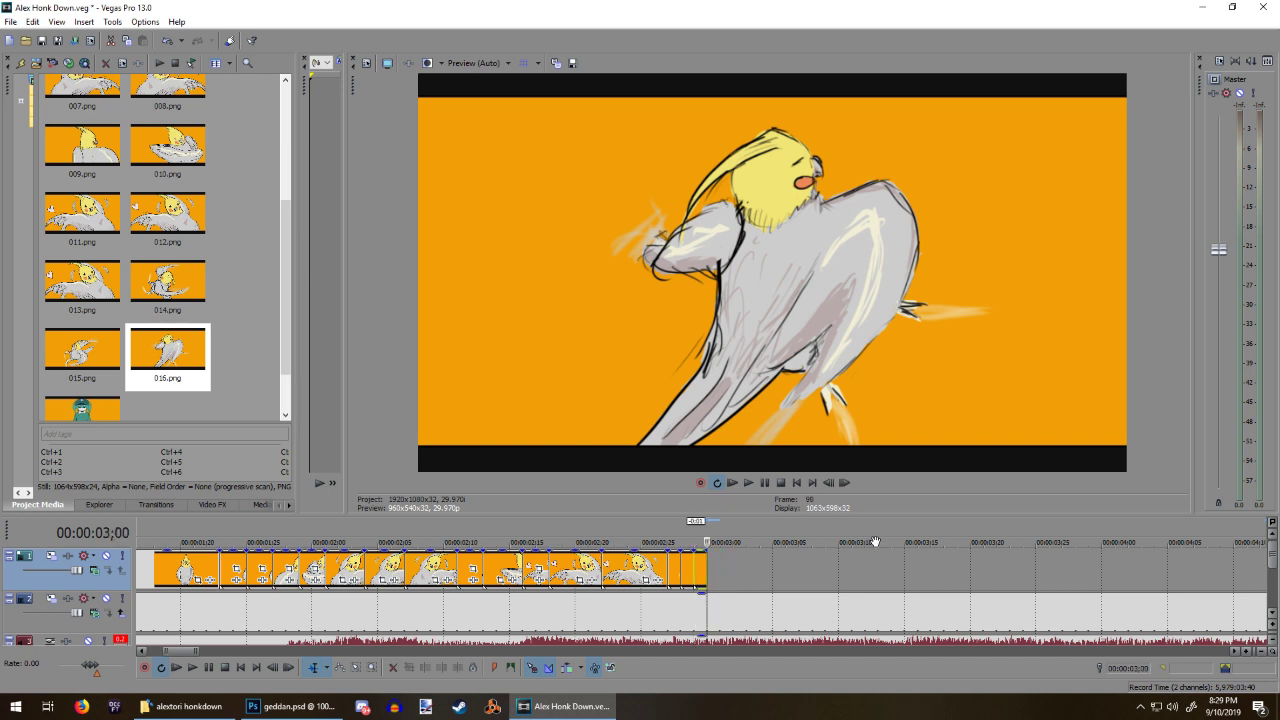
Step: Step back and forth through the last cockatiel frames between 00:00:02;24 and 00:00:03;00 to check how the new drawing flows
key("Right")
key("Left")
key("Left")
key("Left")
key("Left")
key("Left")
key("Right")
key("Right")
key("Right")
key("Left")
key("Left")
key("Right")
key("Right")
key("Left")
key("Left")
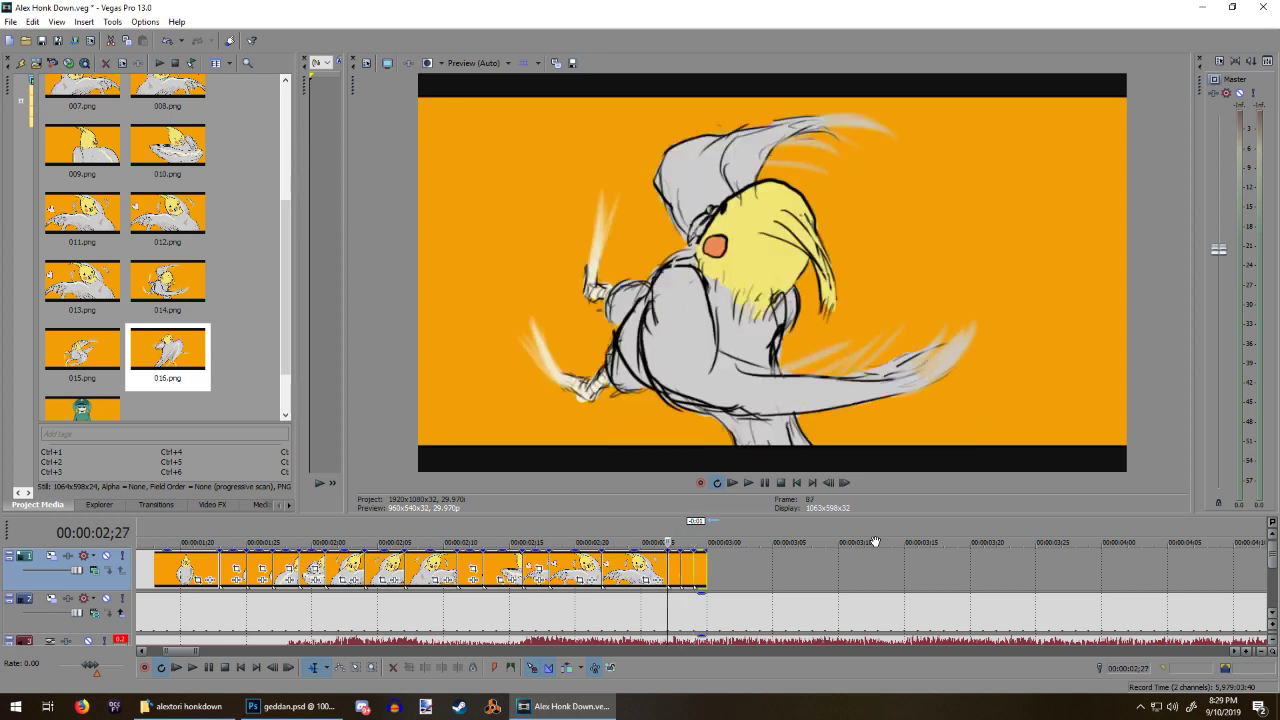
key("Right")
key("Right")
key("Right")
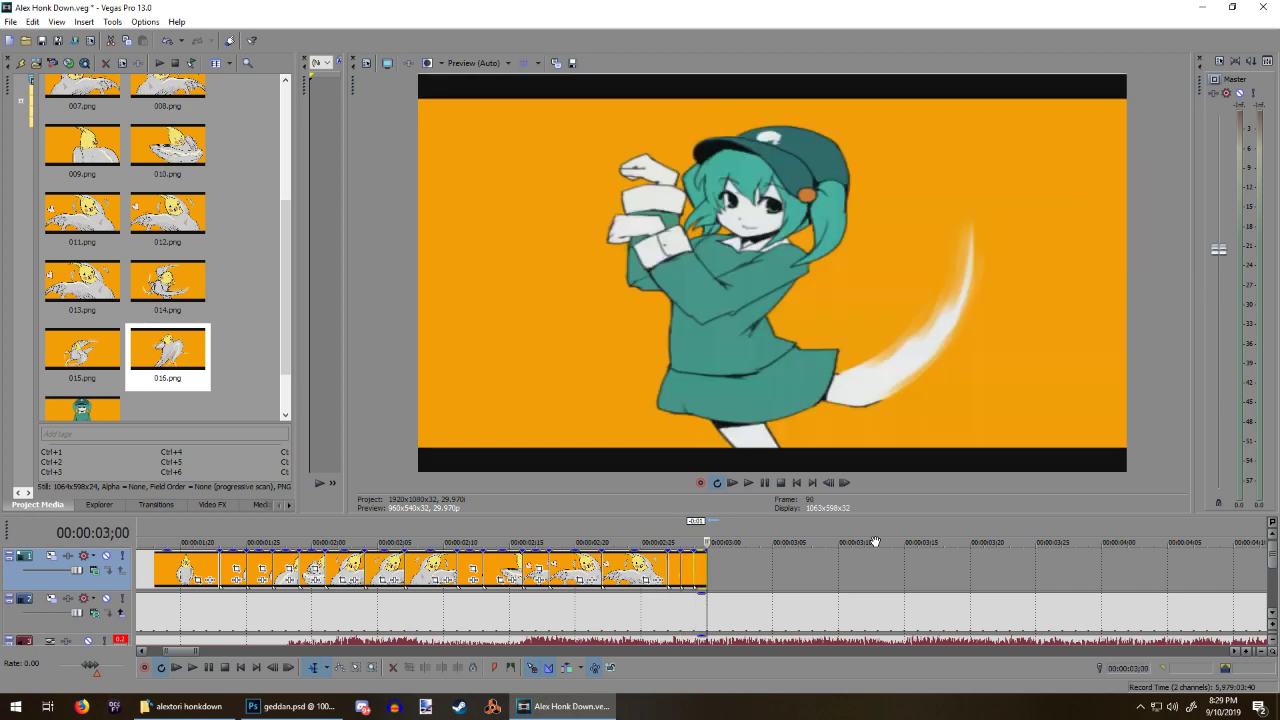
key("Left")
key("Left")
key("Left")
key("Right")
key("Right")
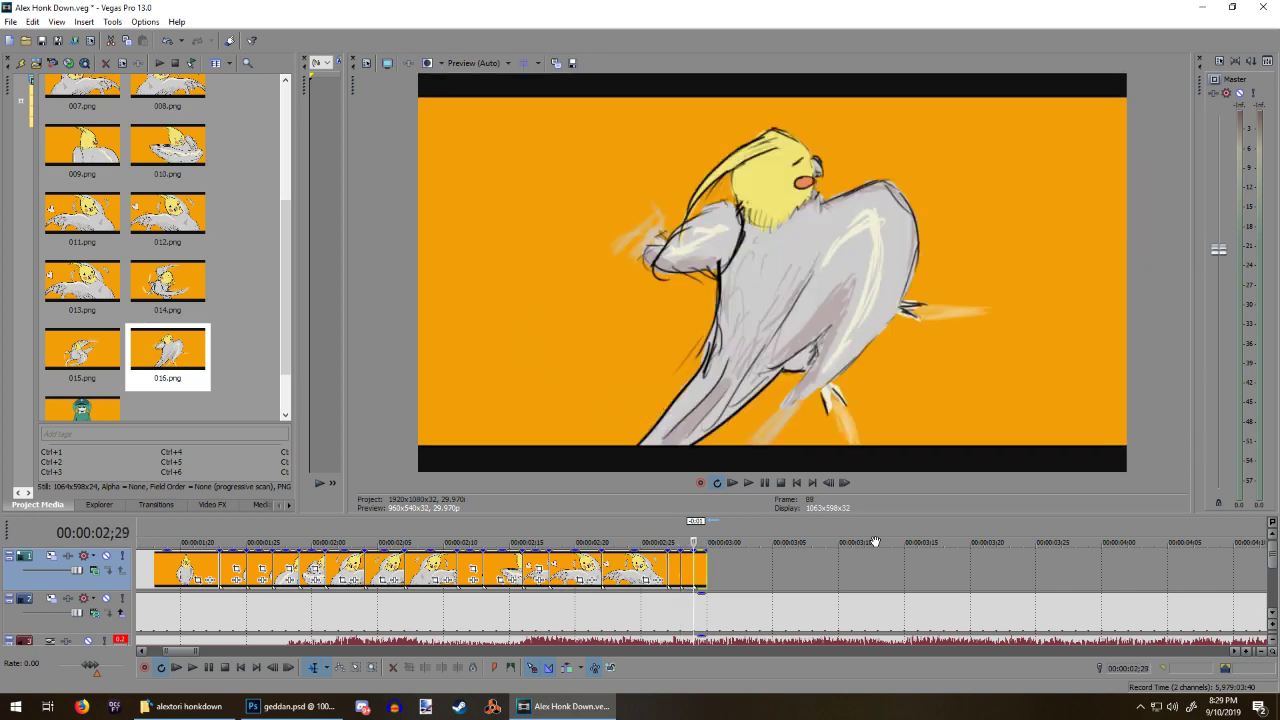
key("Left")
key("Left")
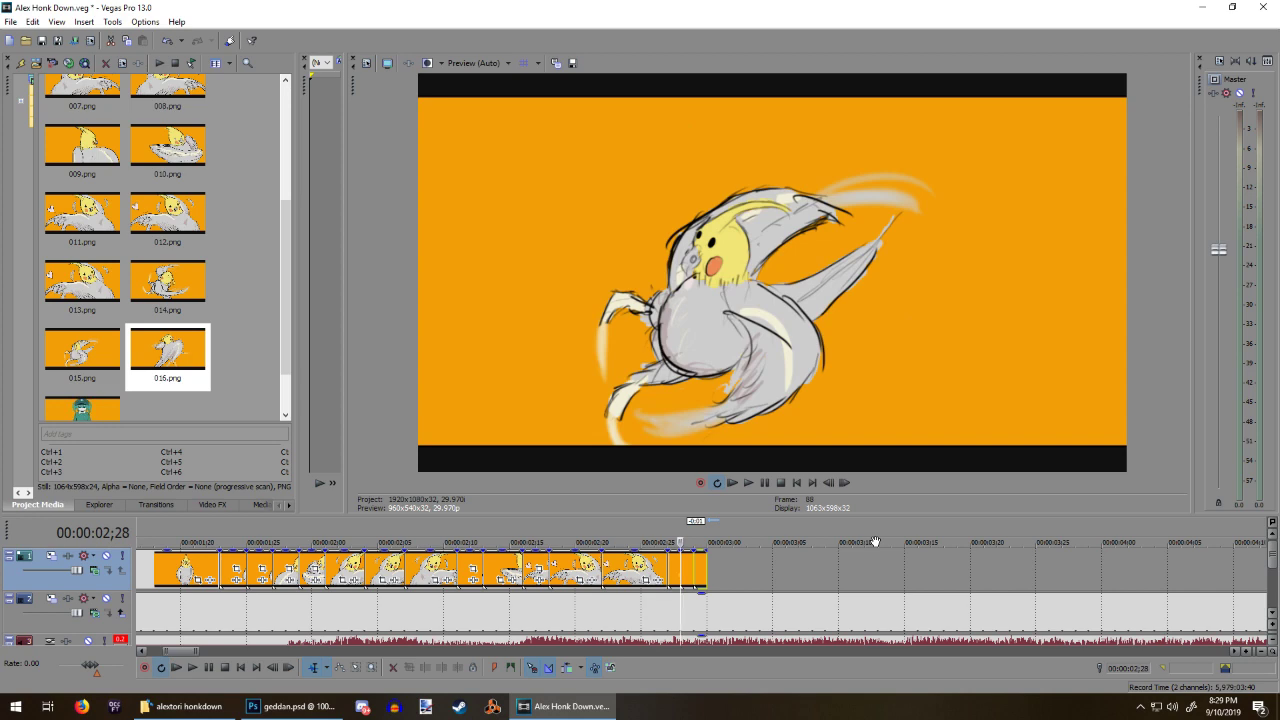
key("Left")
key("Right")
key("Left")
key("Right")
key("Right")
key("Right")
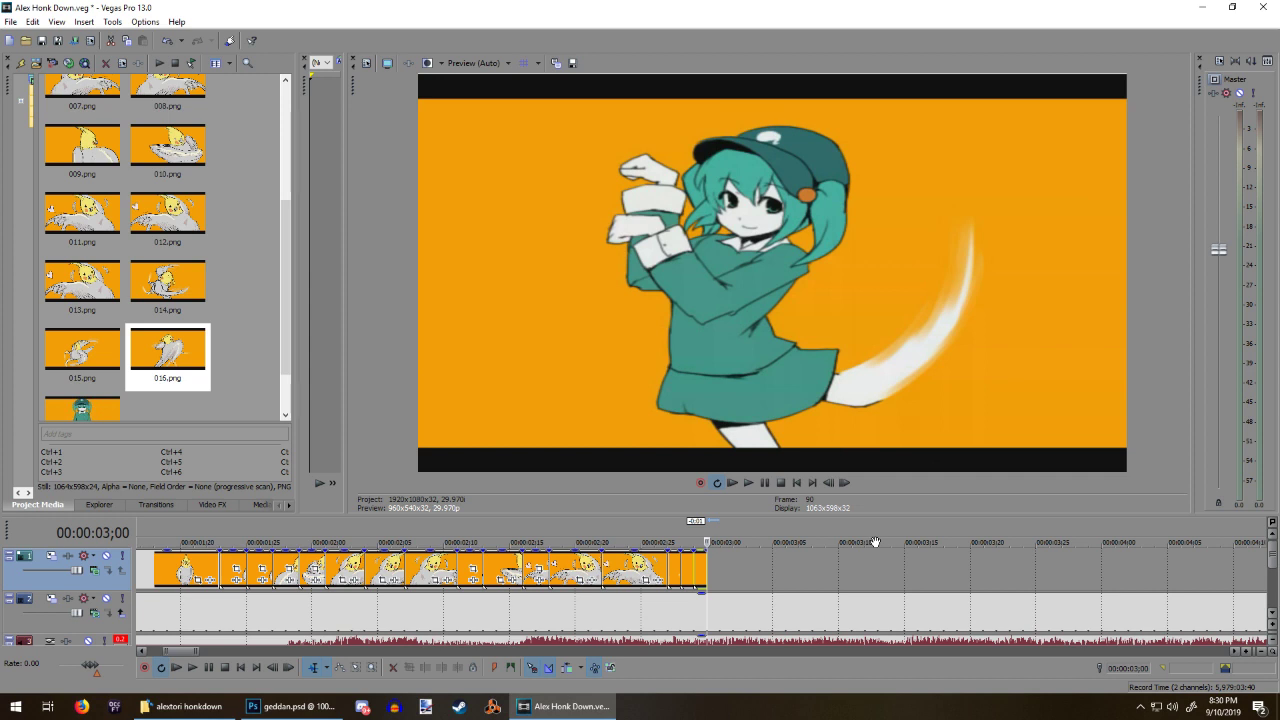
key("Left")
key("Left")
key("Left")
key("Left")
key("Left")
key("Left")
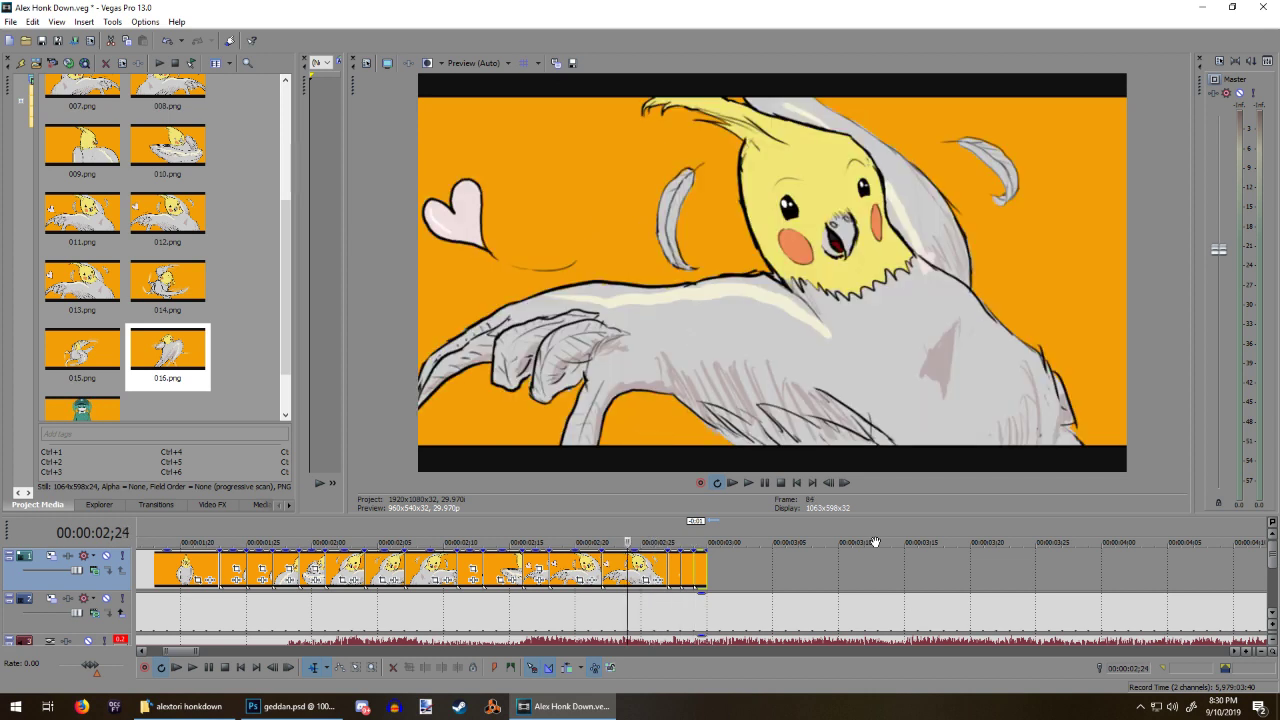
key("Right")
key("Right")
key("Right")
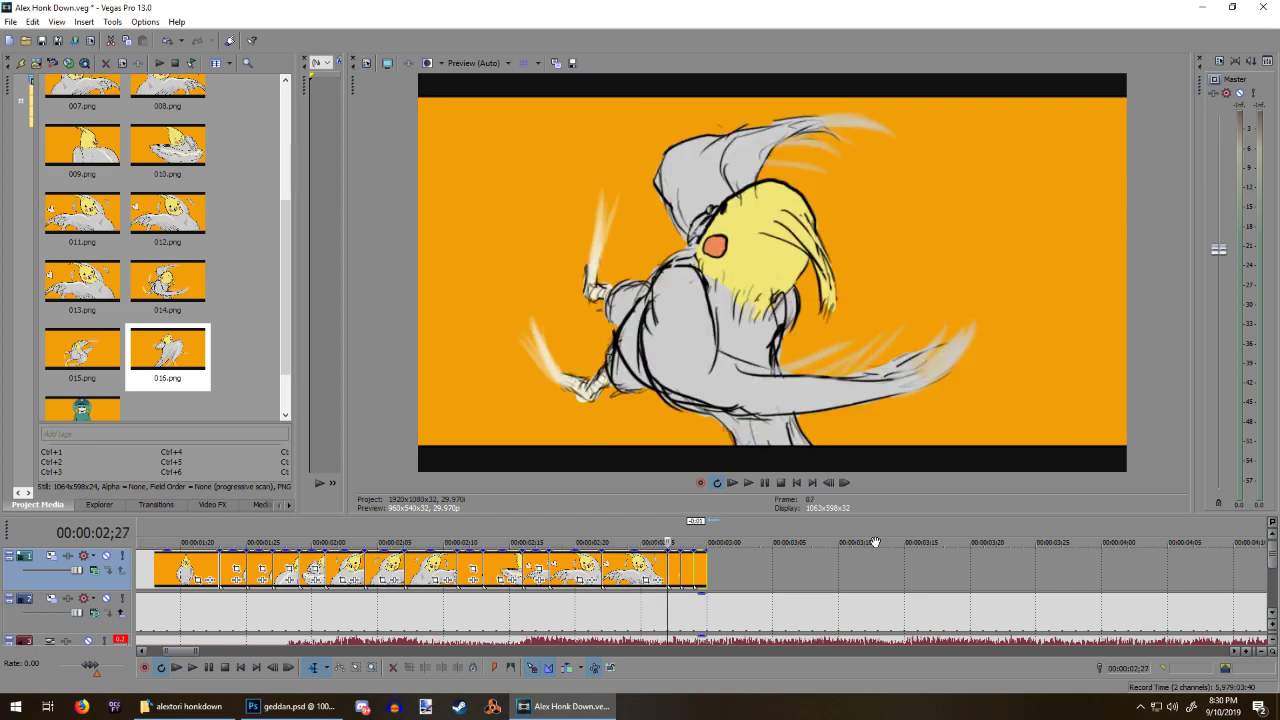
key("Right")
key("Right")
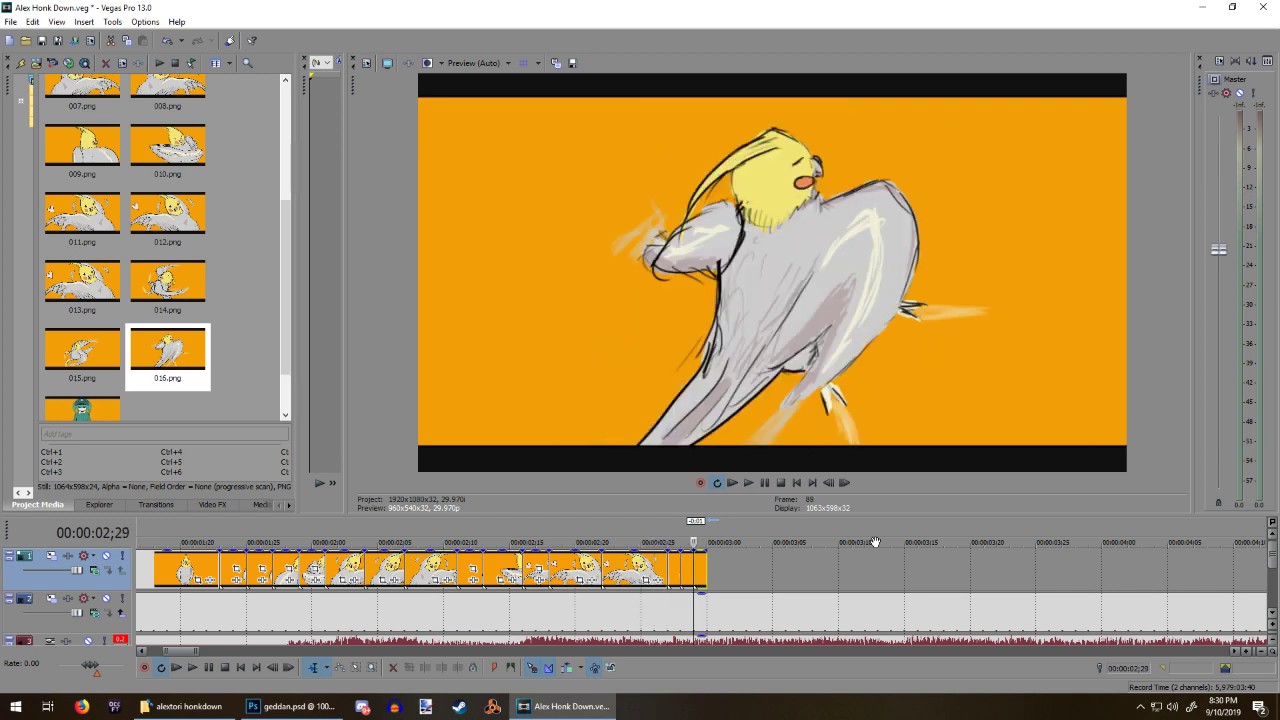
key("Right")
key("Left")
key("Left")
key("Left")
key("Right")
key("Right")
key("Right")
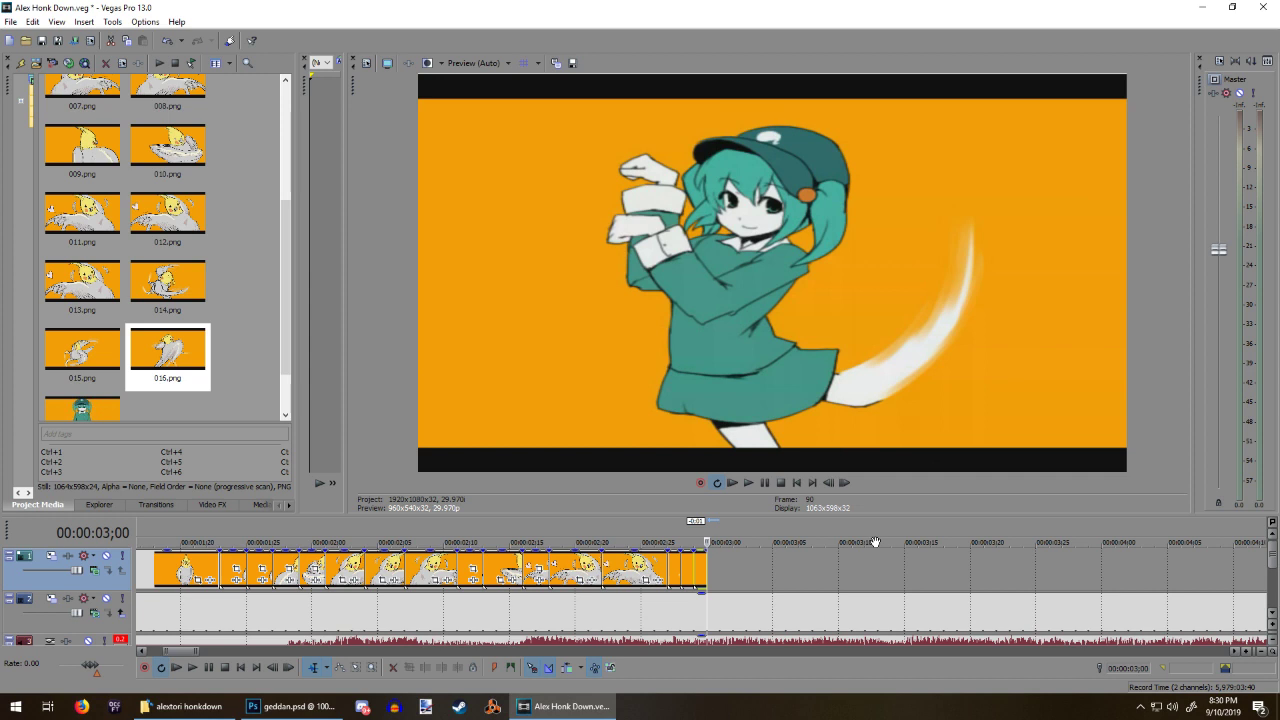
Step: Examine the upcoming reference dance poses frame by frame between 00:00:03;00 and 00:00:03;03
key("Right")
key("Right")
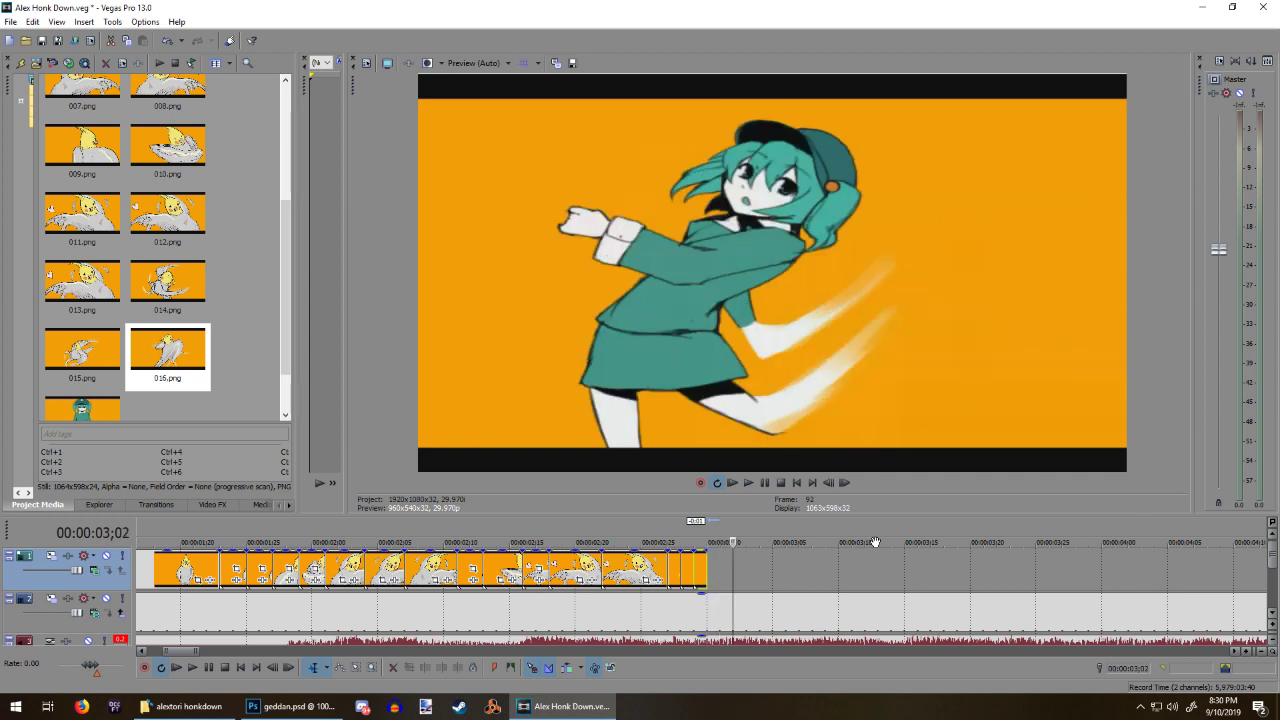
key("Left")
key("Left")
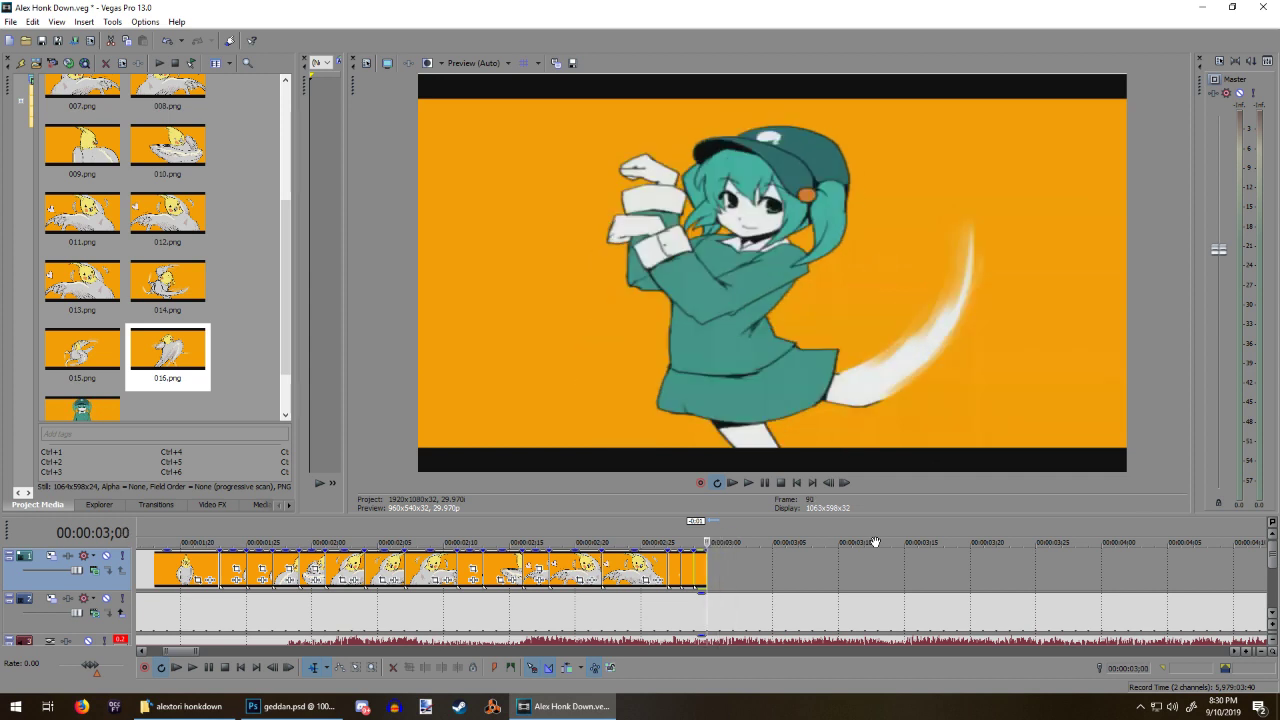
key("Right")
key("Right")
key("Left")
key("Right")
key("Right")
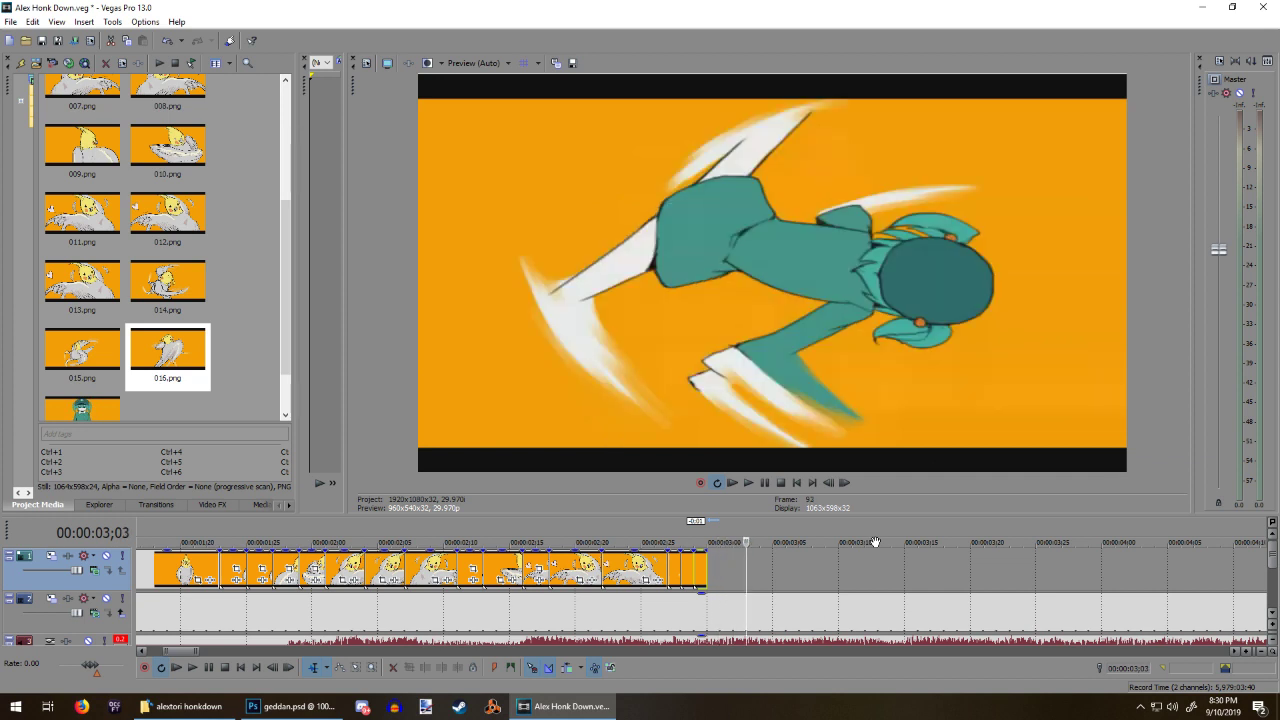
key("Left")
key("Left")
key("Left")
key("Right")
key("Right")
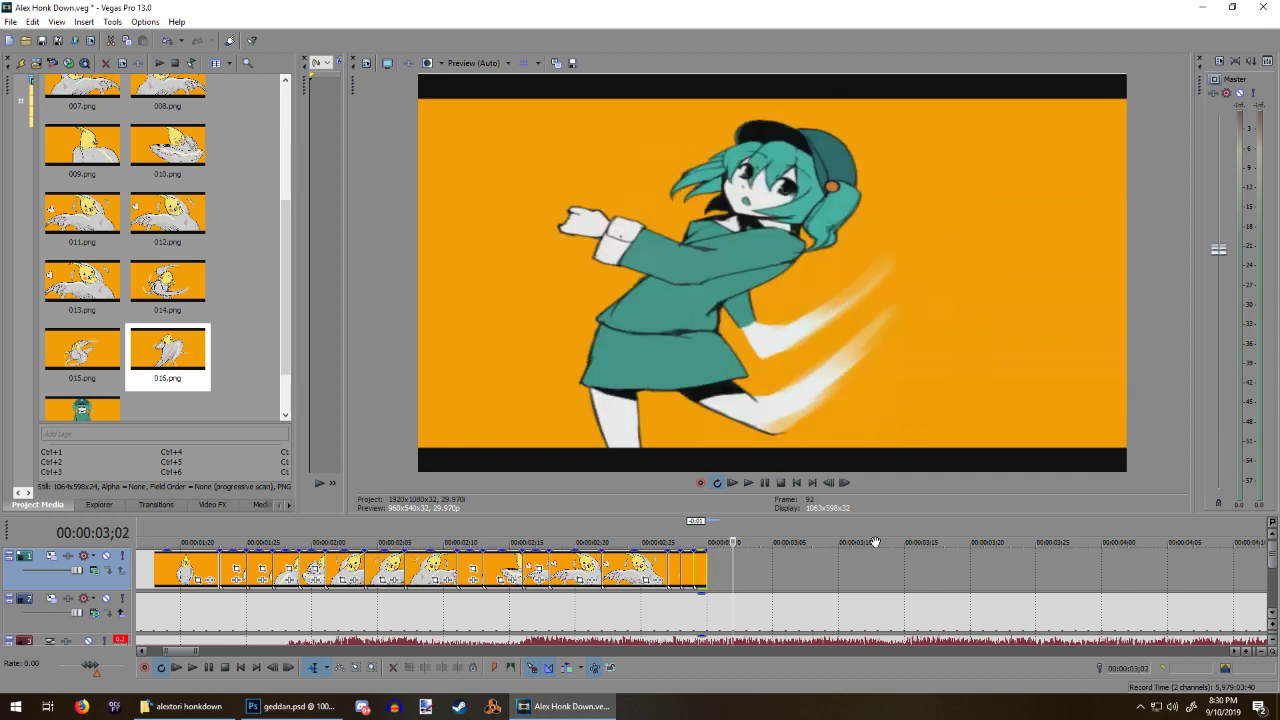
key("Left")
key("Right")
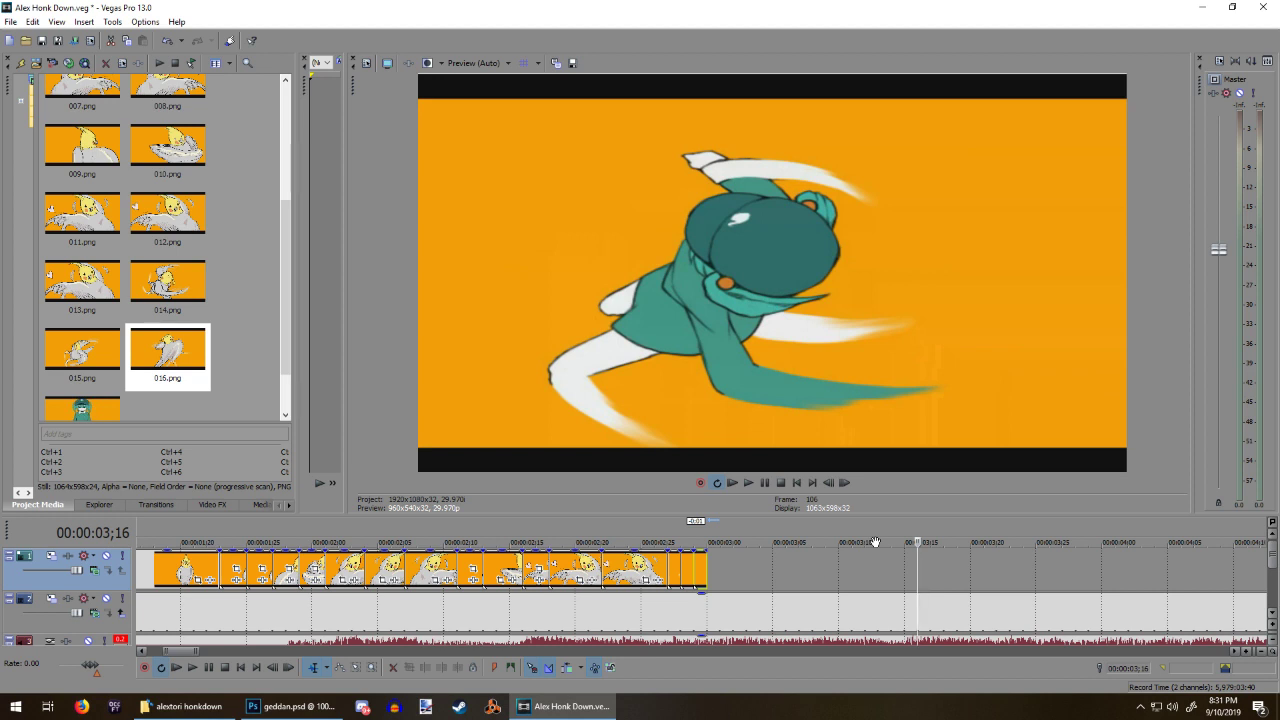
Step: Step back through the reference dance from 00:00:03;16 to the next undrawn pose at 00:00:03;00
key("Left")
key("Left")
key("Left")
key("Left")
key("Left")
key("Left")
key("Left")
key("Left")
key("Left")
key("Left")
key("Left")
key("Left")
key("Left")
key("Left")
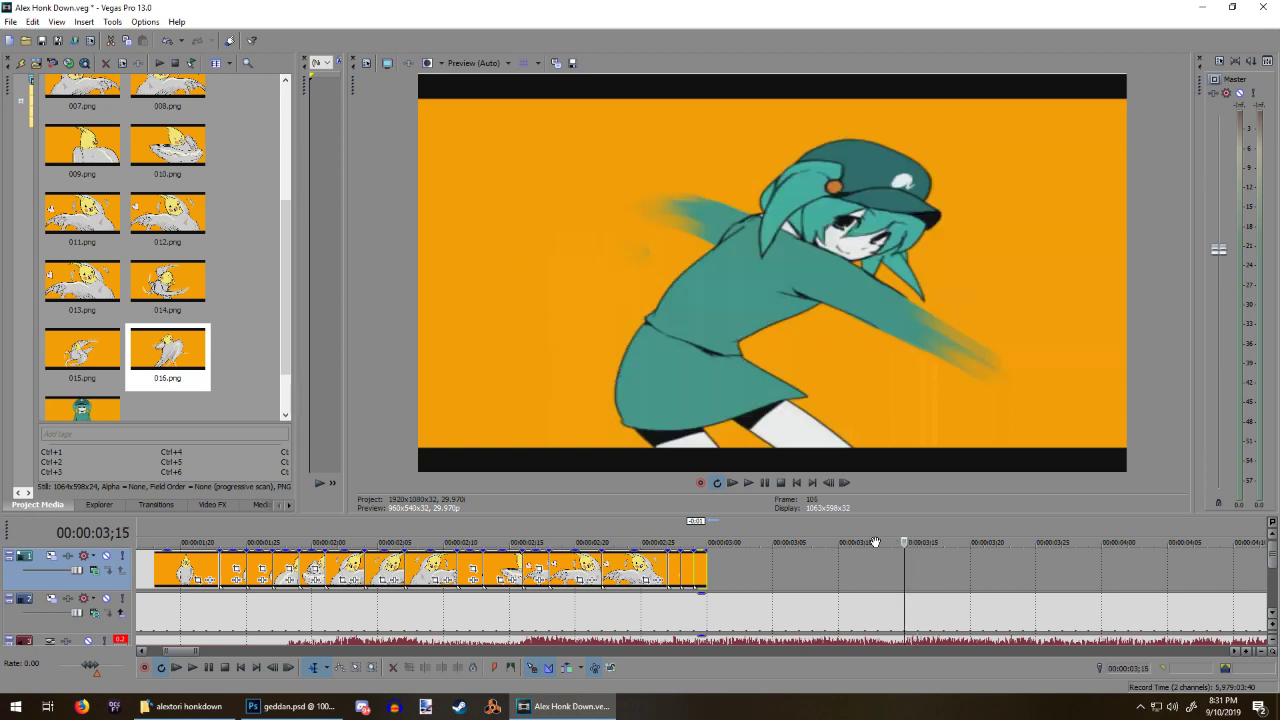
key("Left")
key("Left")
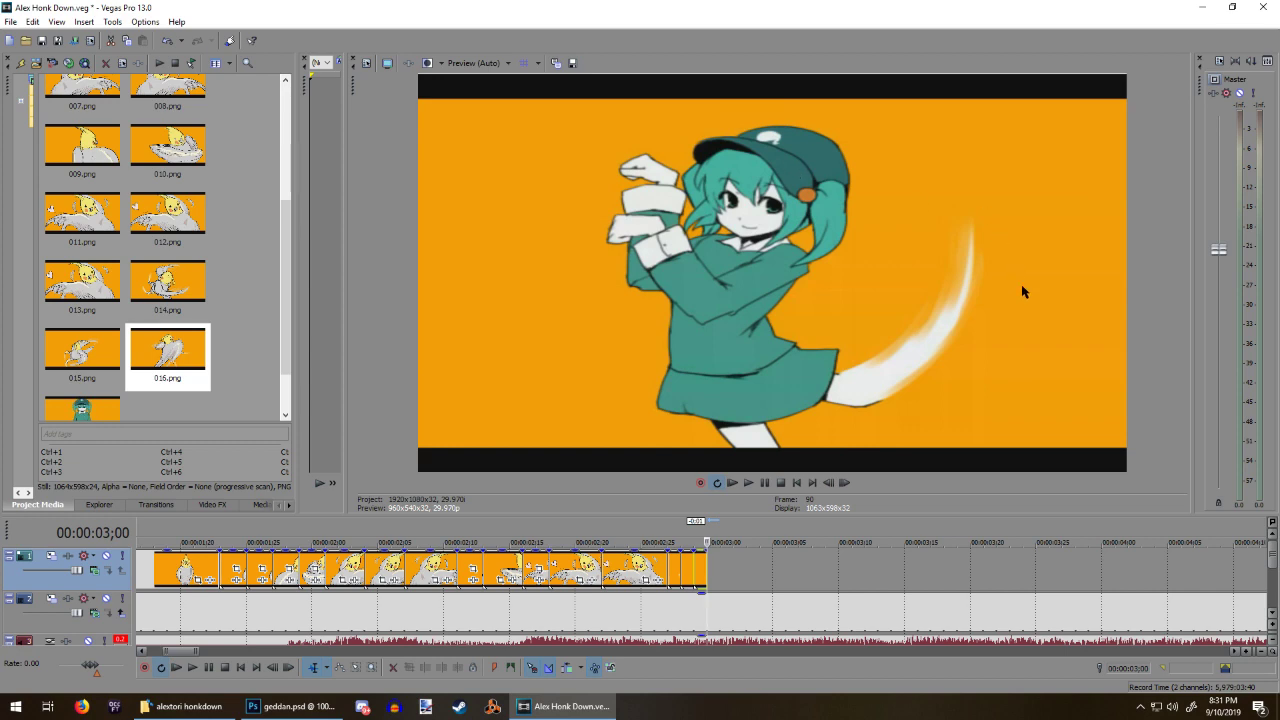
Step: Capture the reference pose at 00:00:03;00 from the video preview, switch to Photoshop and select the nitori layer
key("shift+super+s")
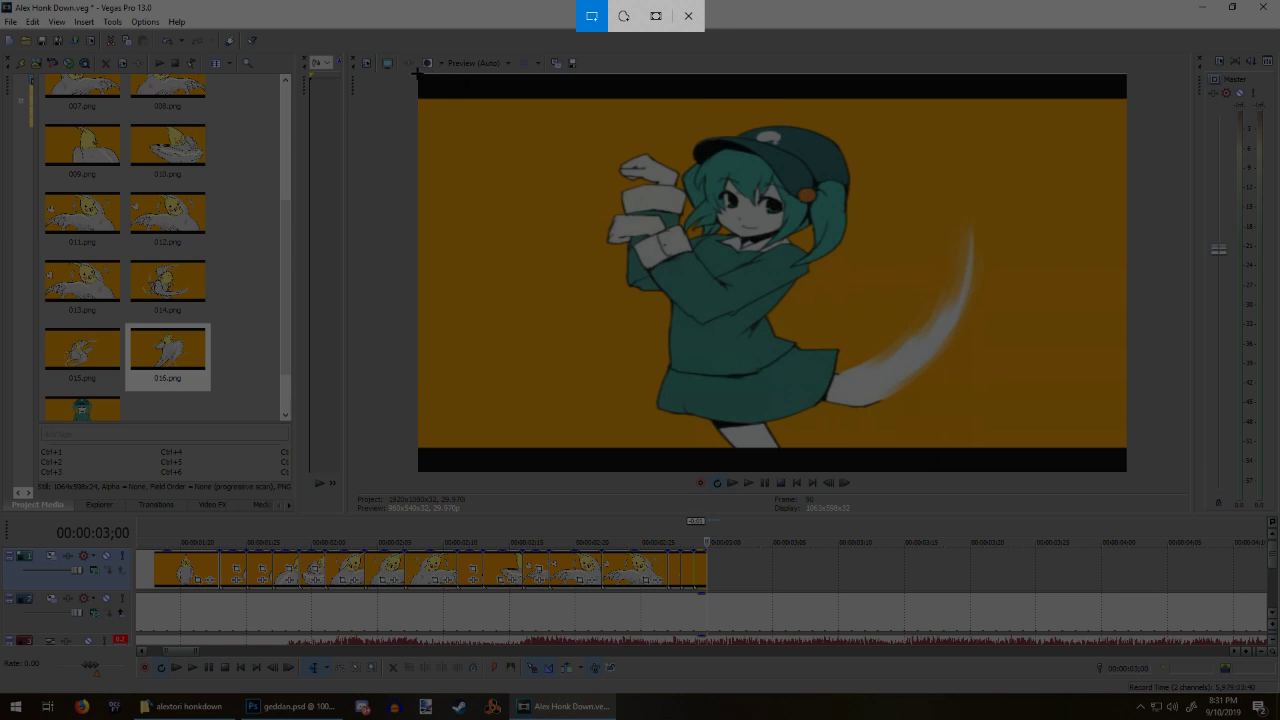
mouse_move(417, 72)
left_mouse_down()
mouse_move(1170, 465)
mouse_move(1126, 472)
left_mouse_up()
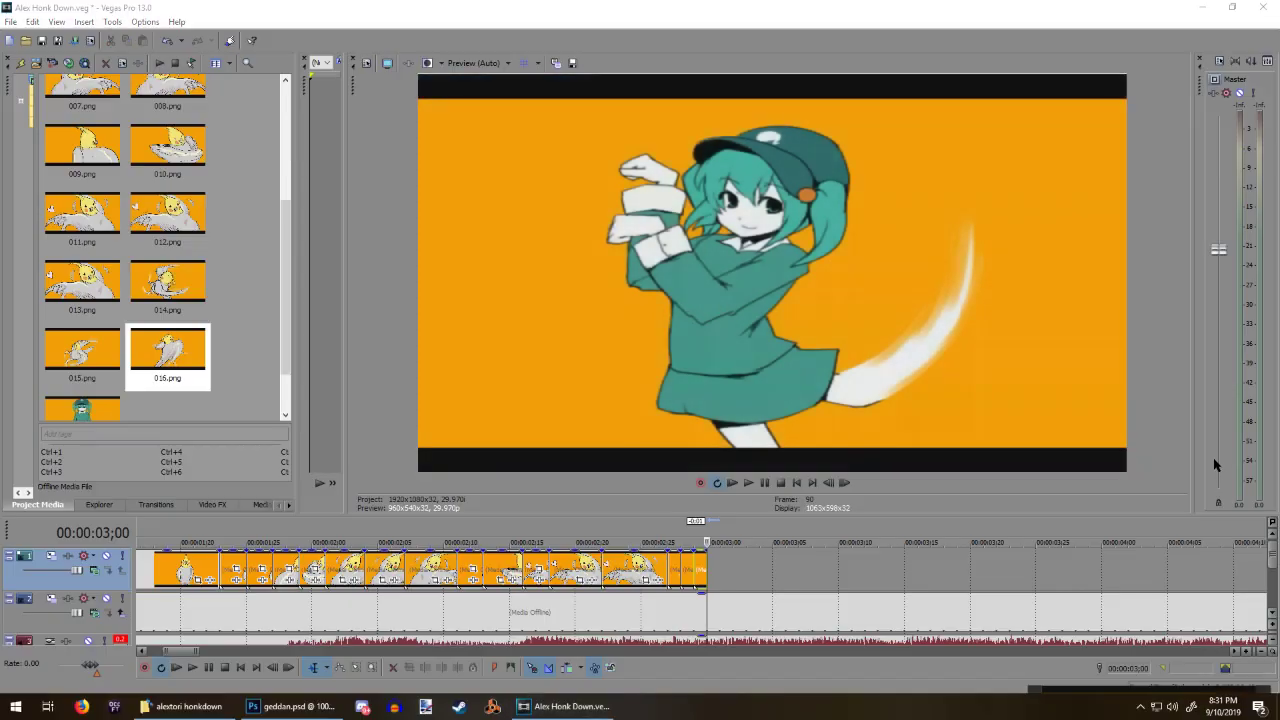
left_click(272, 707)
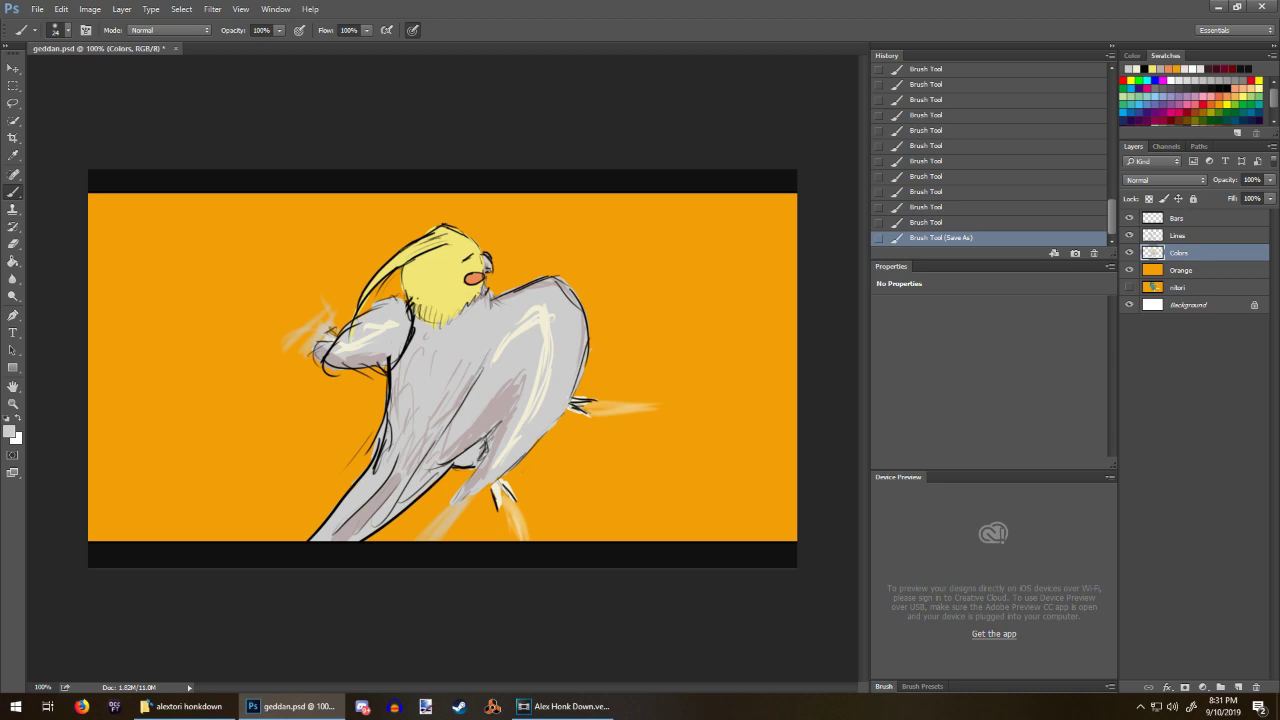
key("ctrl+shift+s")
left_click(1178, 291)
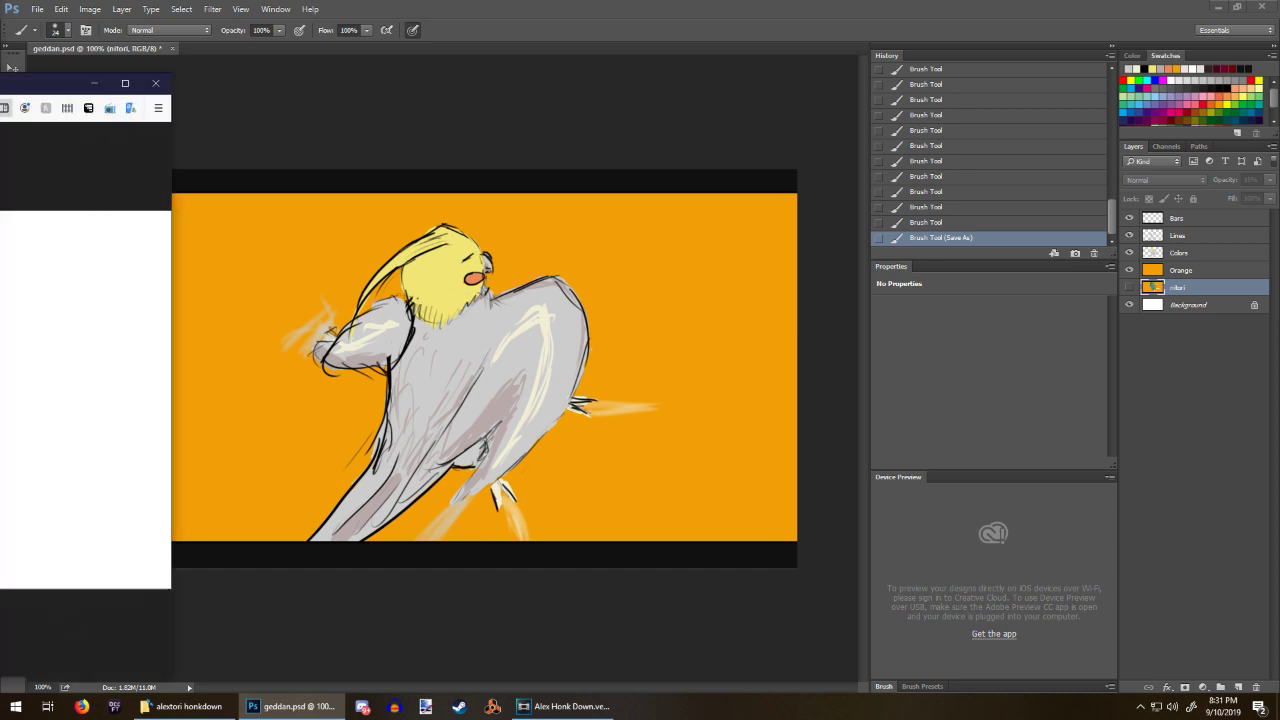
Step: Look at the birbo.gif cockatiel image in the browser window and close it
left_click_drag(0, 88, 616, 80)
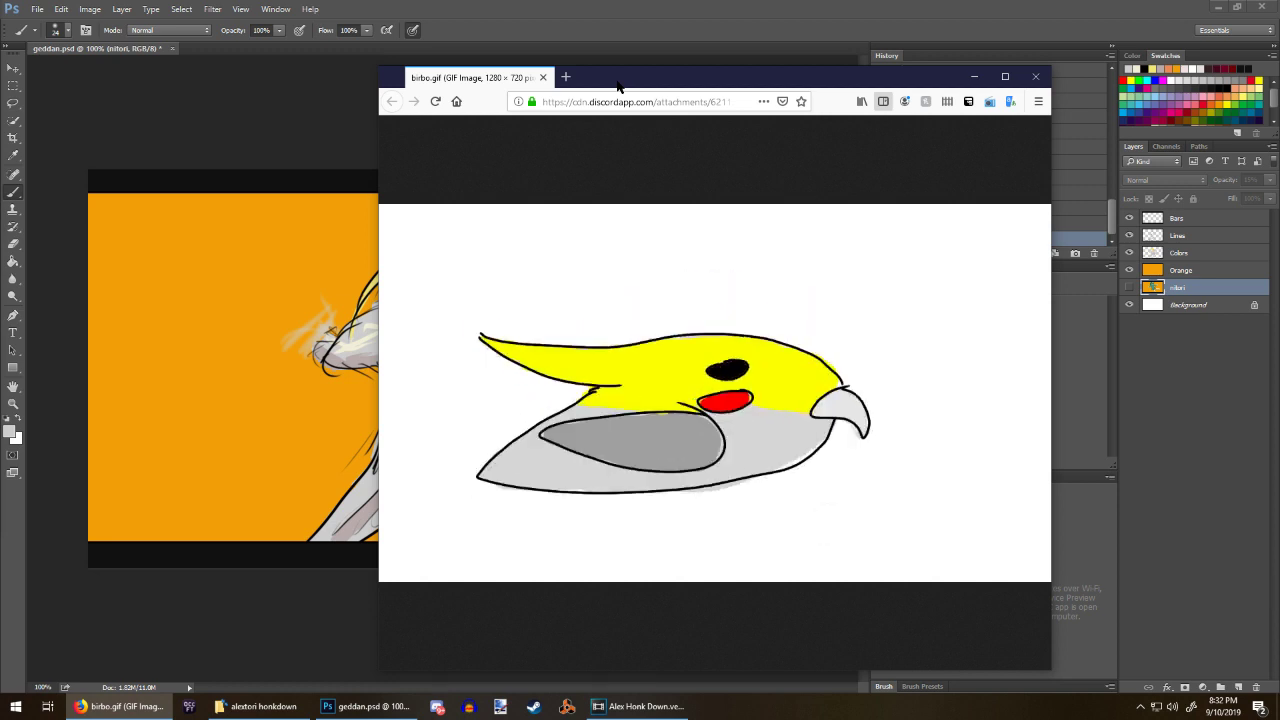
left_click(1036, 76)
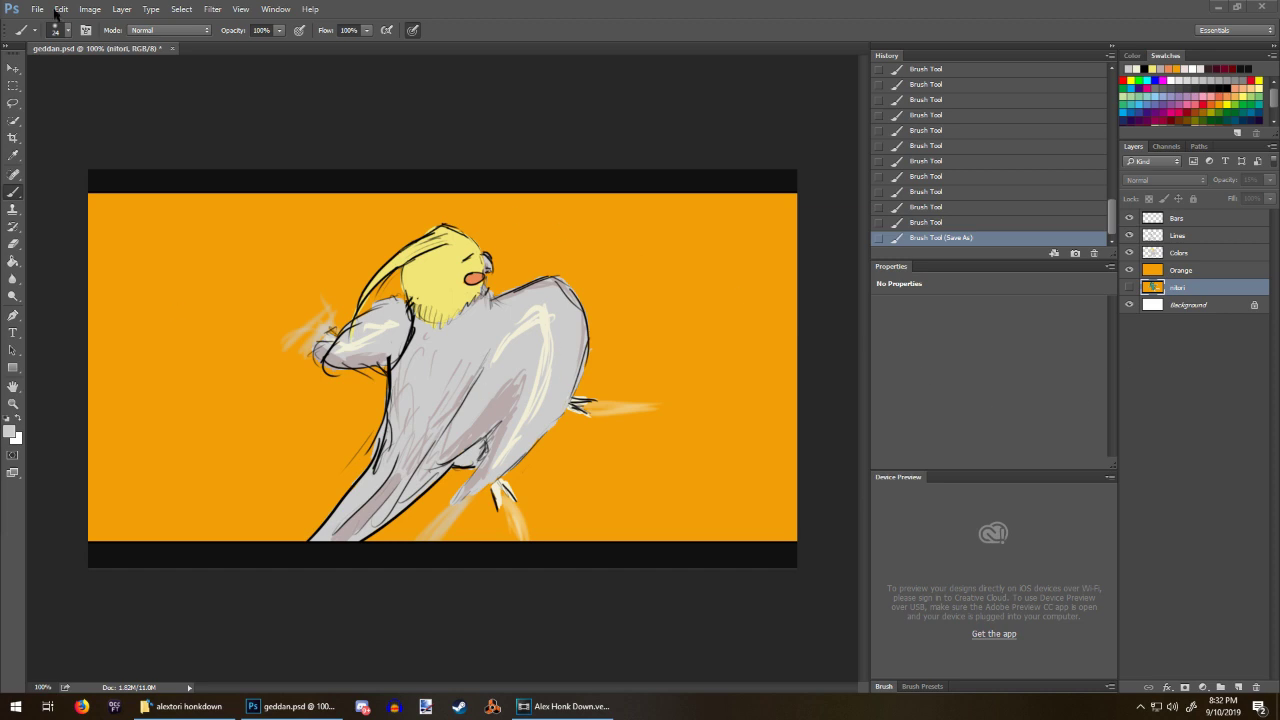
Step: Paste the captured pose above the nitori layer and hide the Orange, Colors and Lines layers
left_click(13, 86)
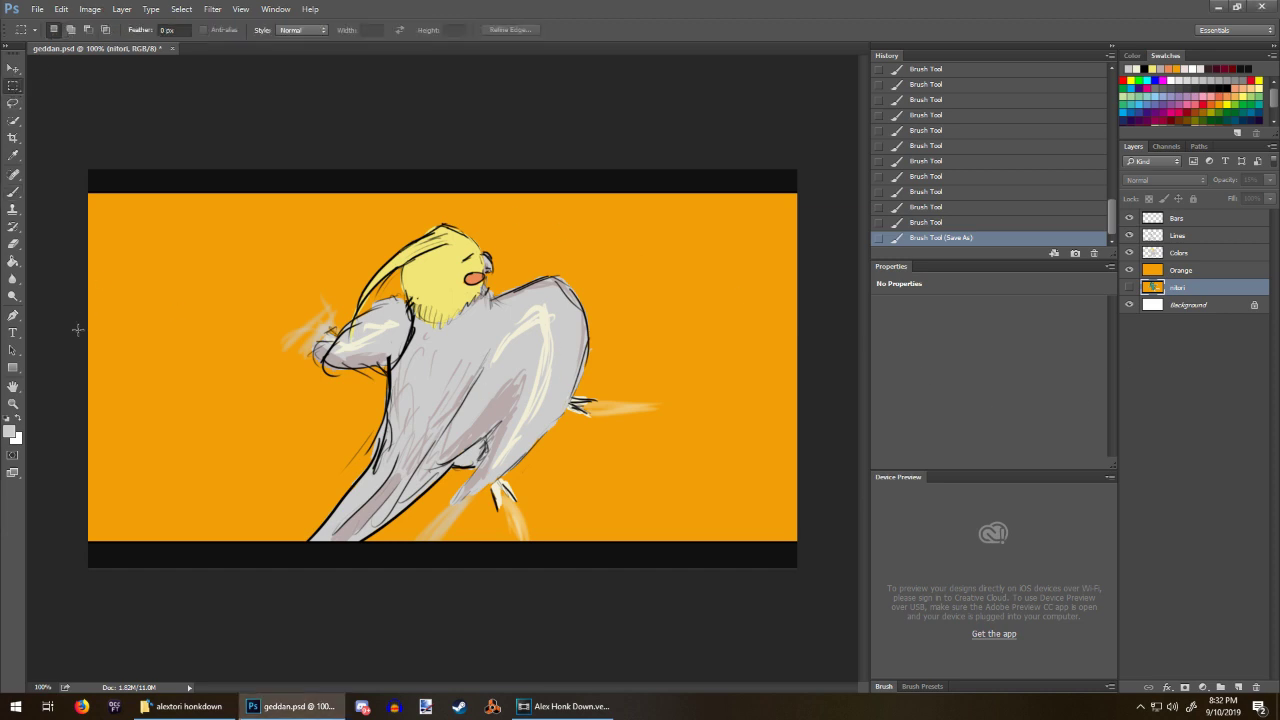
key("ctrl+v")
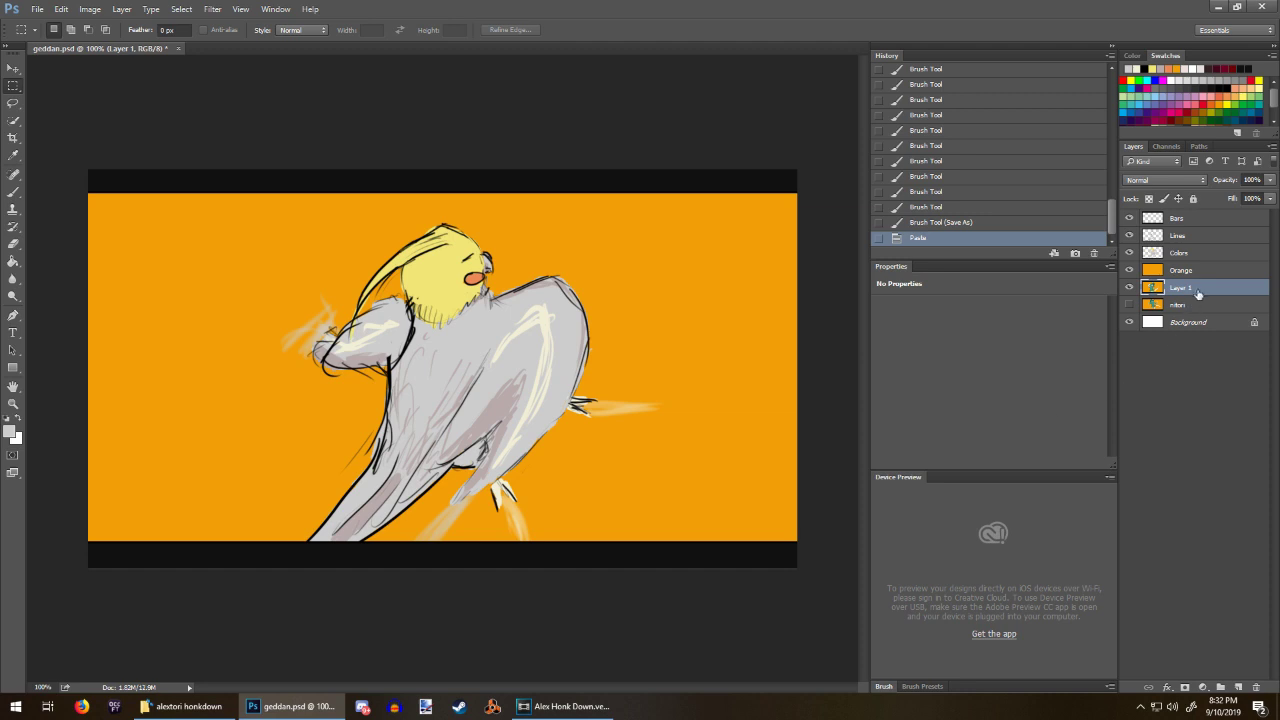
left_click(1129, 270)
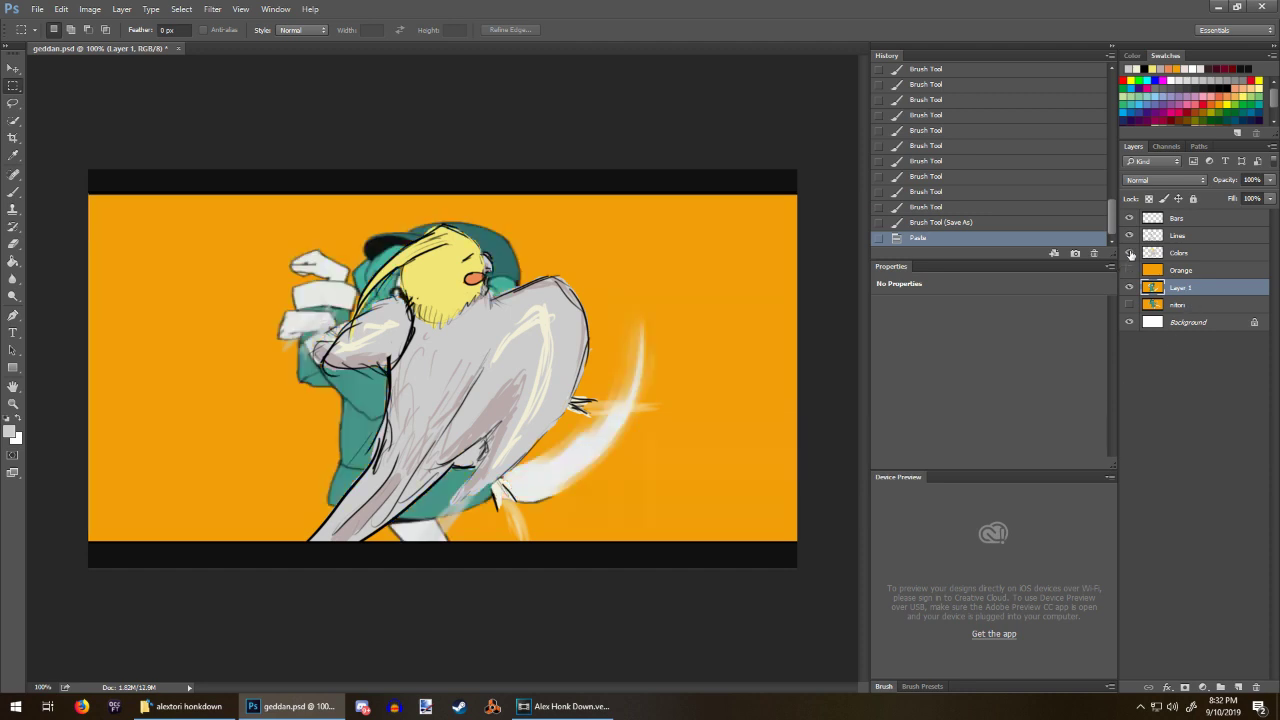
left_click(1129, 252)
left_click(1129, 235)
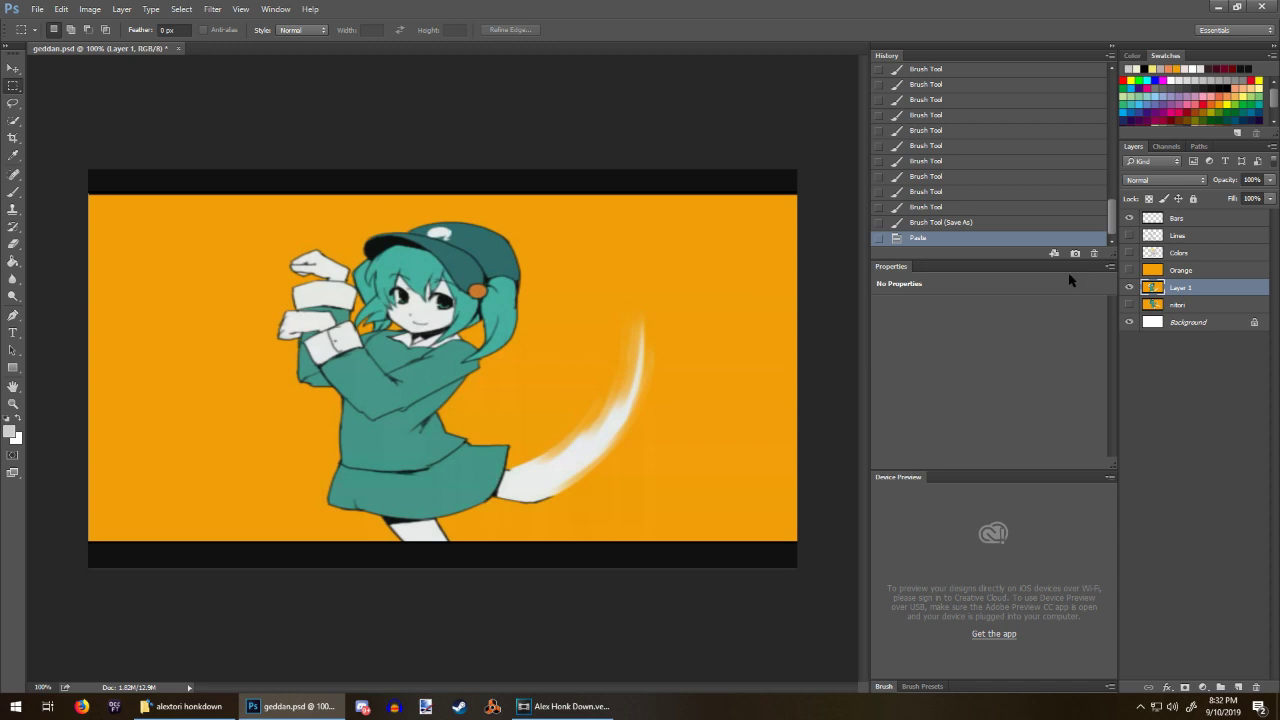
Step: Make the nitori layer visible and merge the pasted pose down into it
right_click(1199, 295)
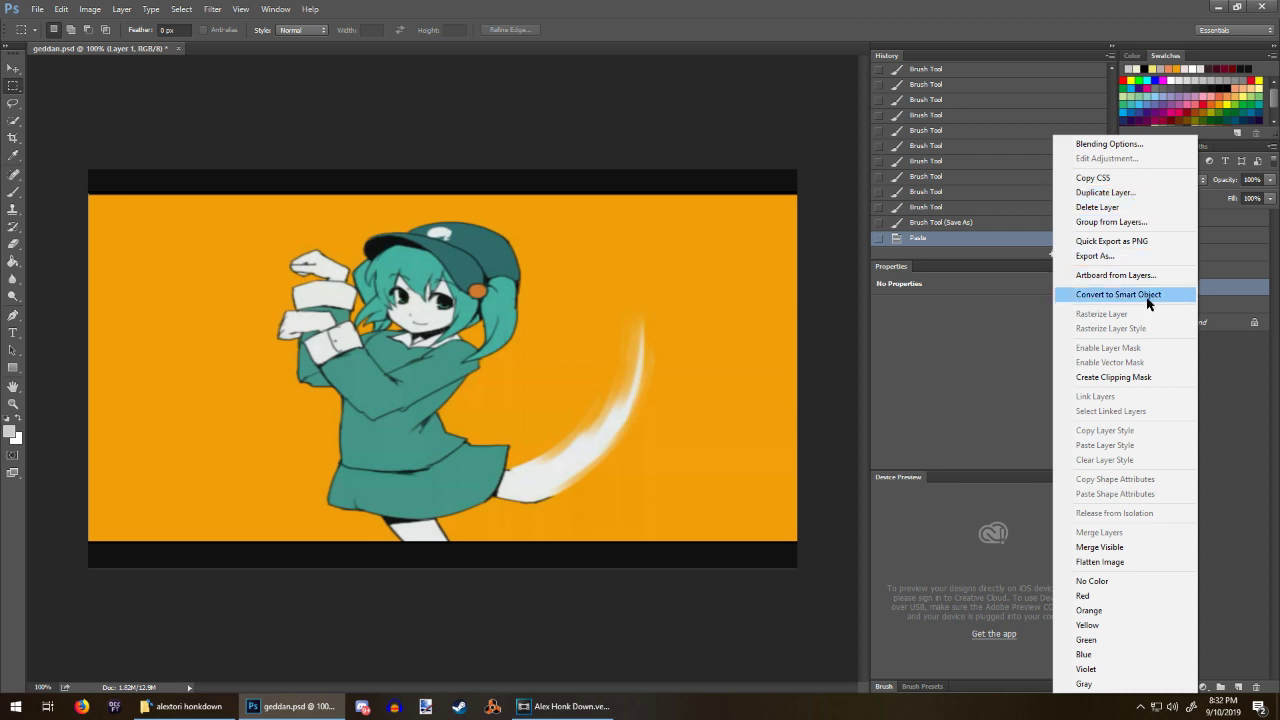
left_click(1252, 479)
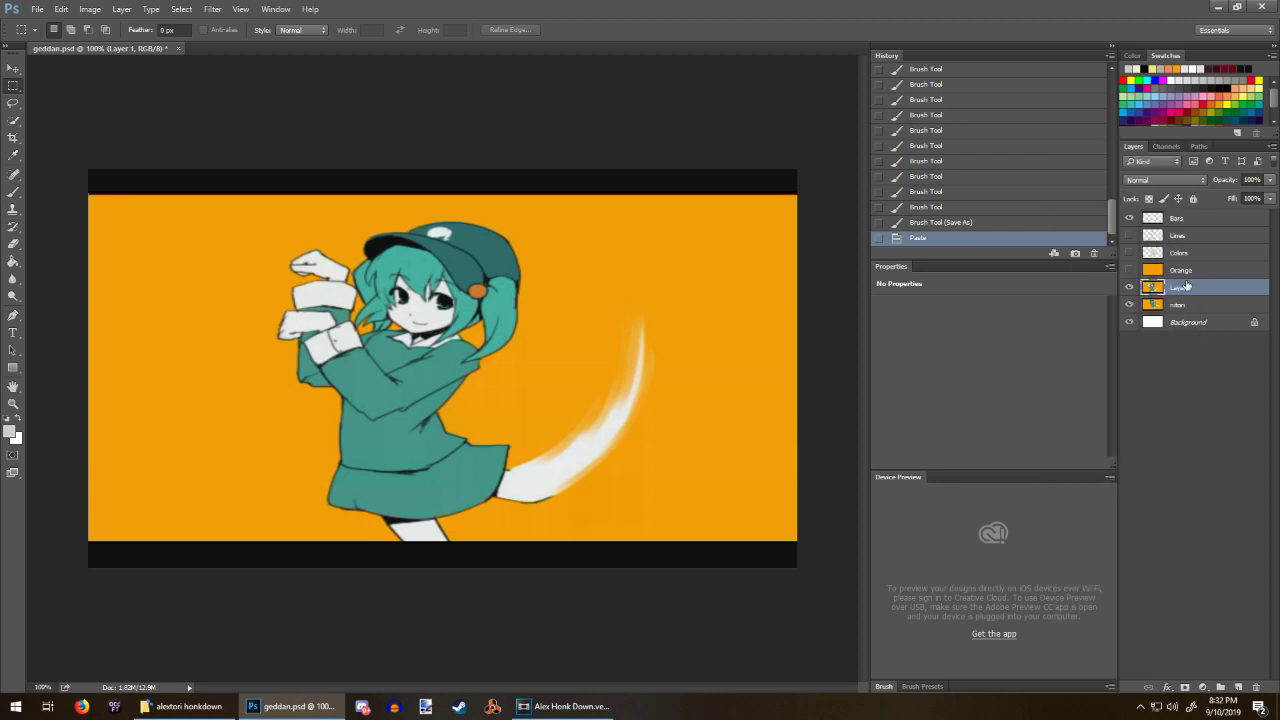
right_click(1187, 288)
left_click(1100, 532)
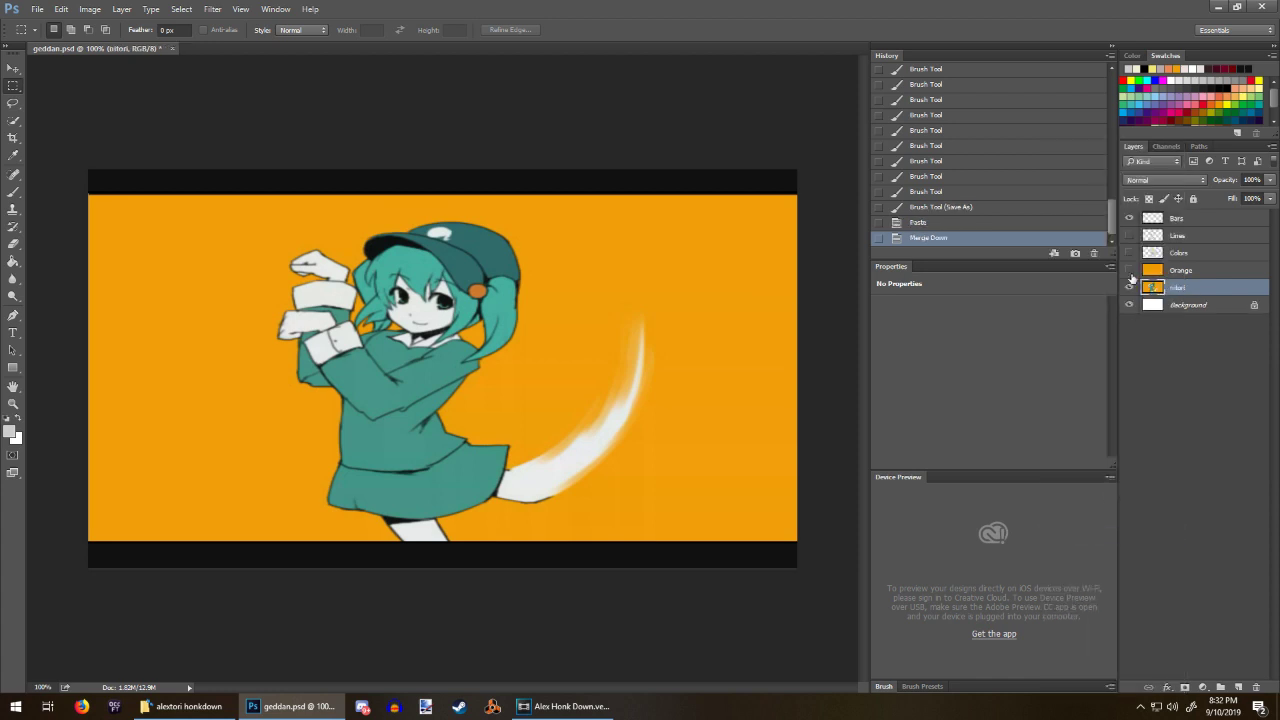
Step: Set the nitori layer's opacity to 15% in its blending options
right_click(1203, 288)
left_click(1231, 294)
double_click(1210, 296)
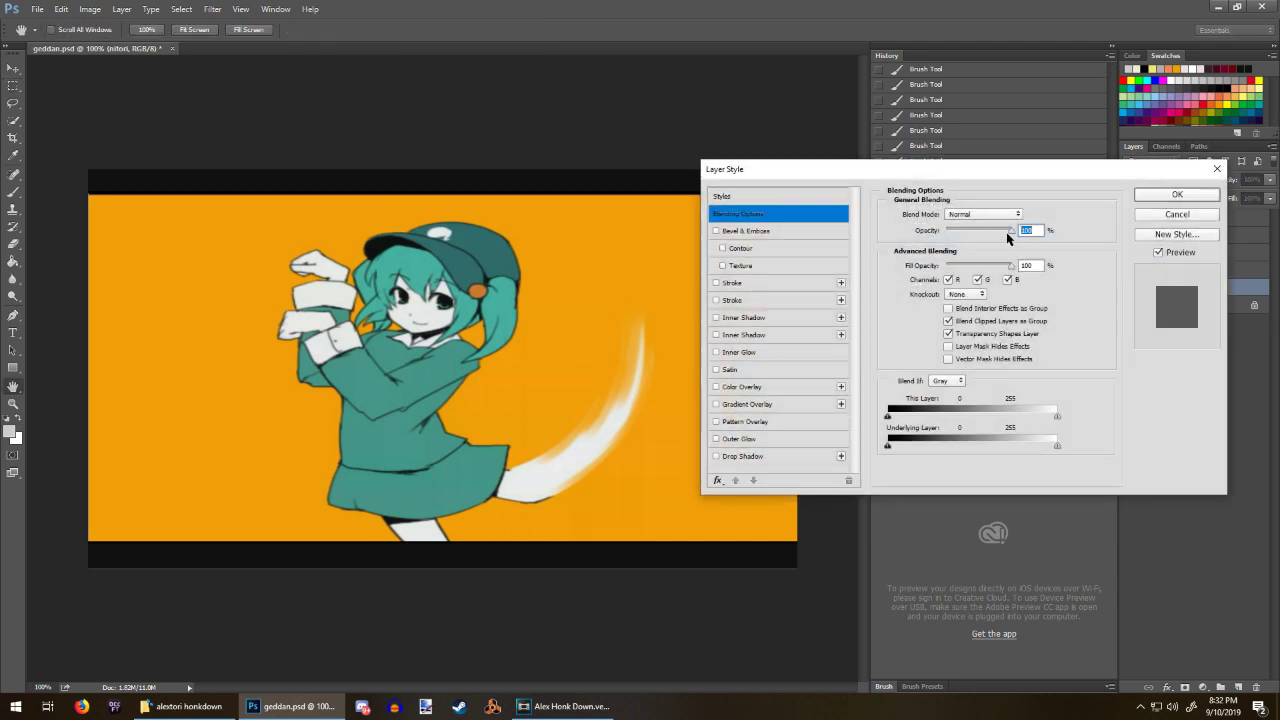
left_click_drag(1008, 233, 954, 231)
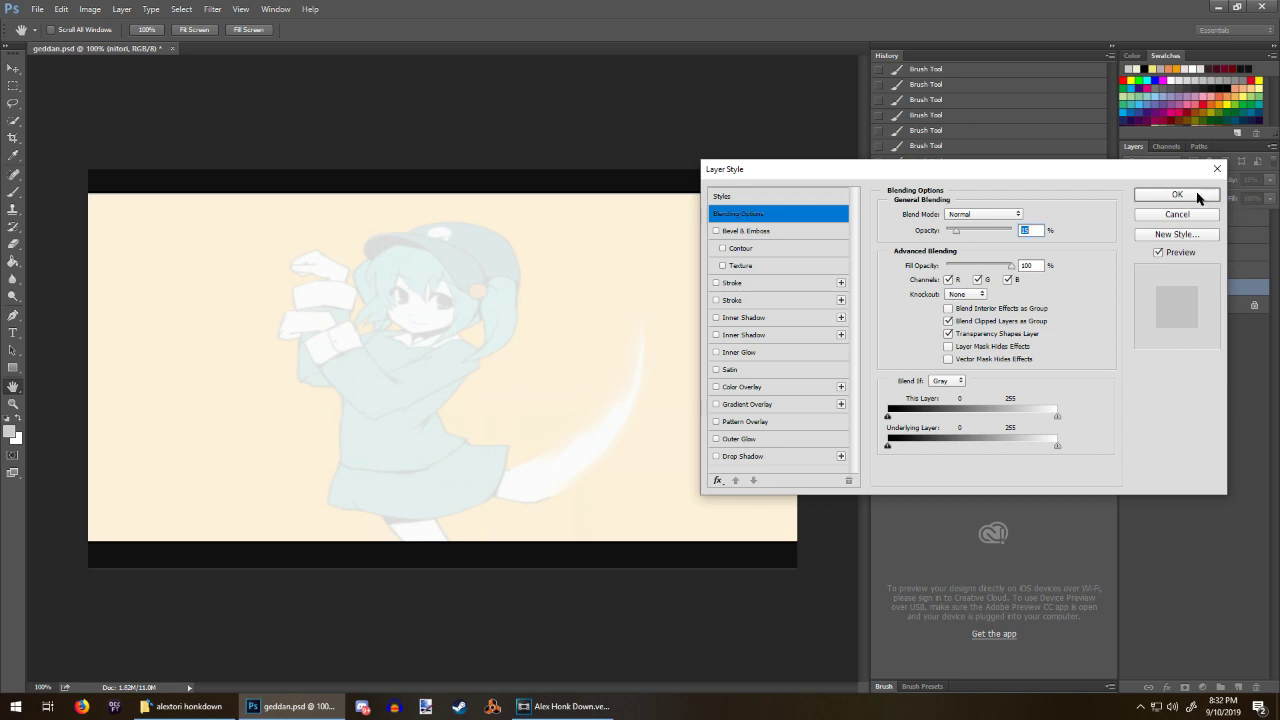
left_click(1177, 195)
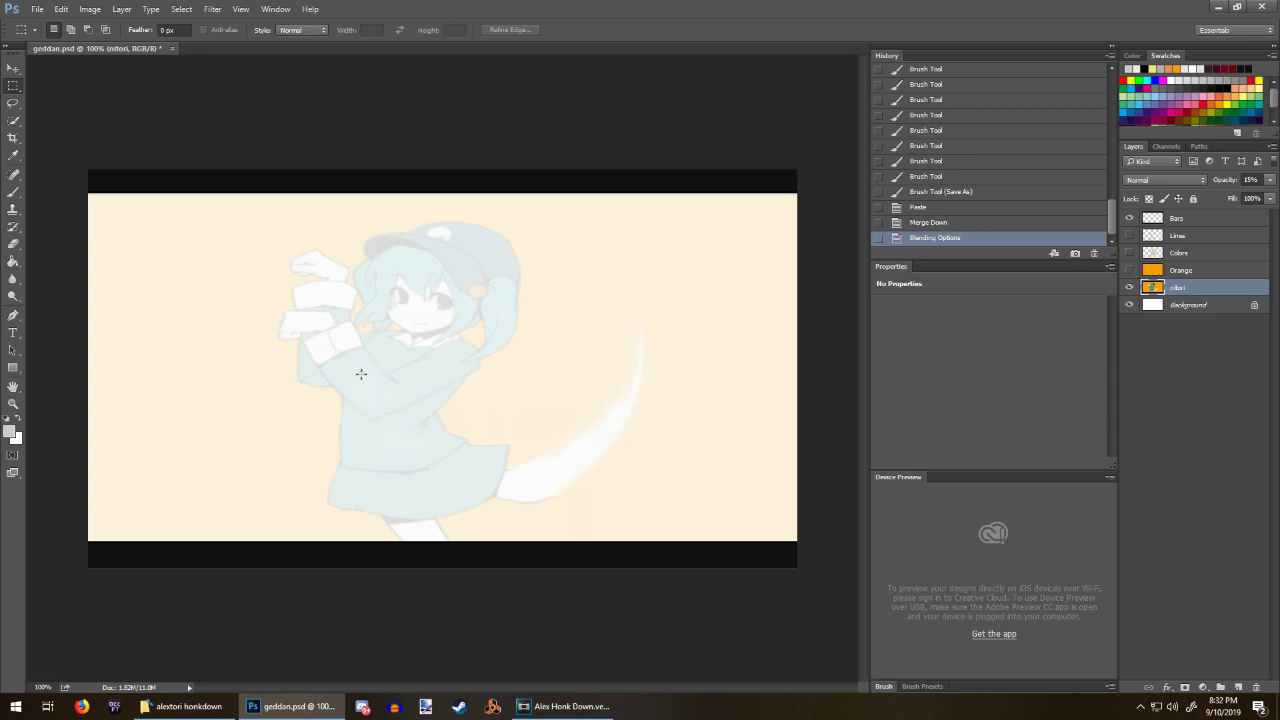
Step: Show the Lines layer, choose the 7 px brush in black, and clear the previous drawing from that layer
key("b")
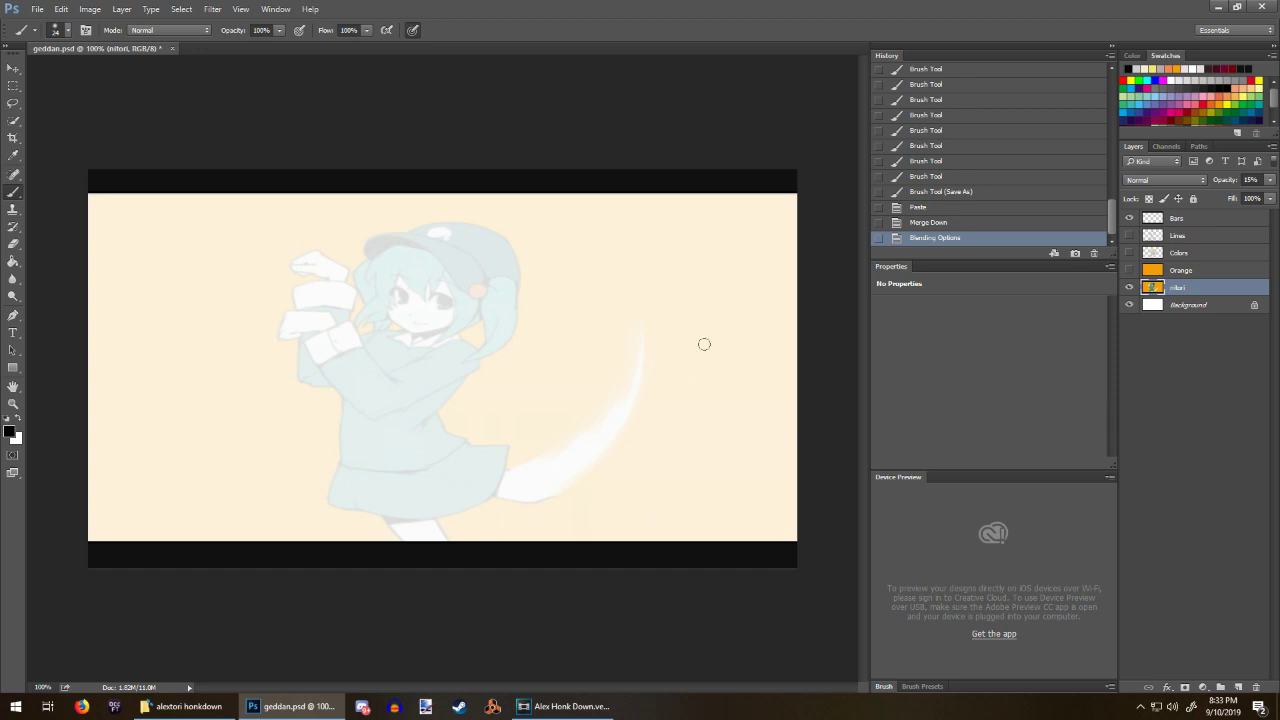
left_click(1176, 236)
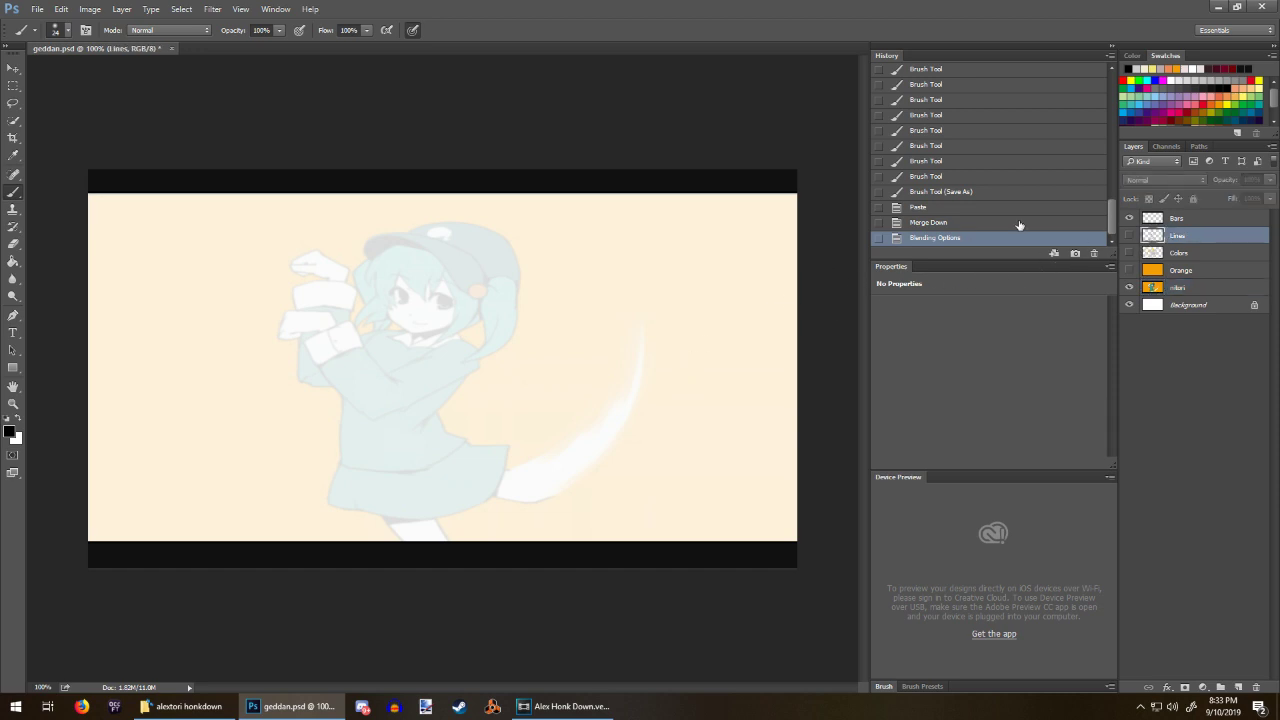
left_click(1130, 235)
right_click(736, 354)
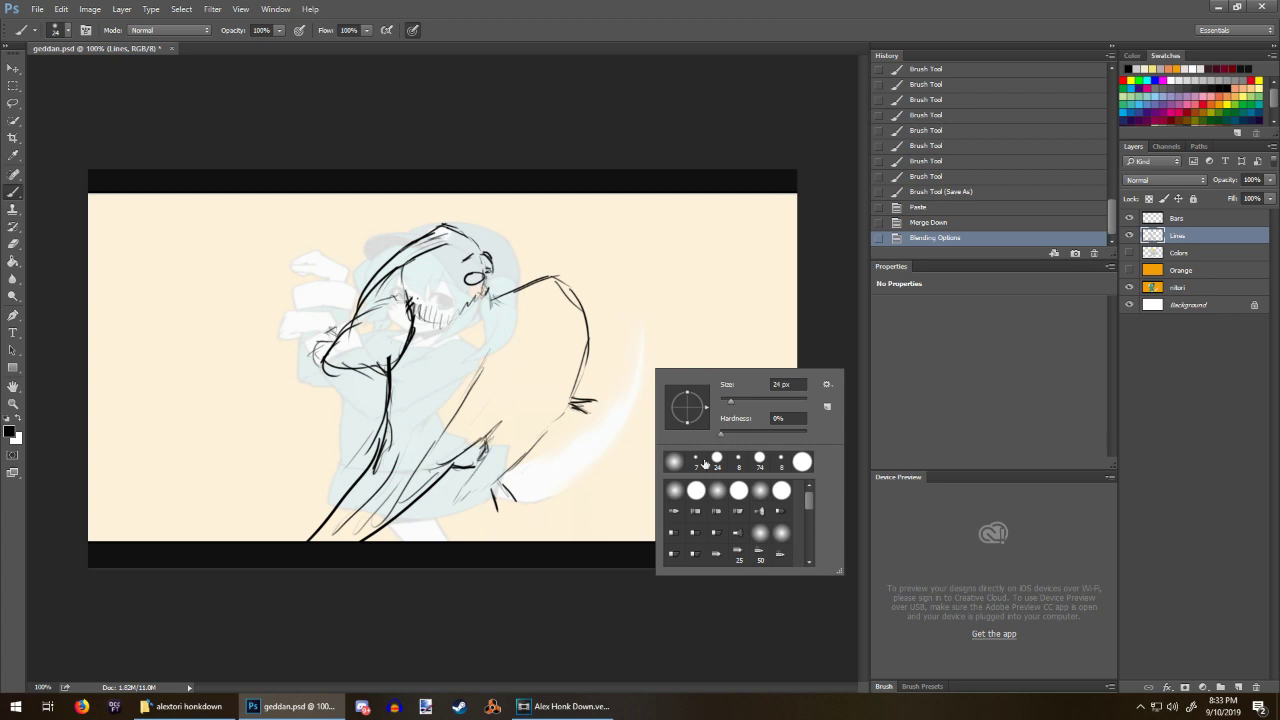
left_click(794, 277)
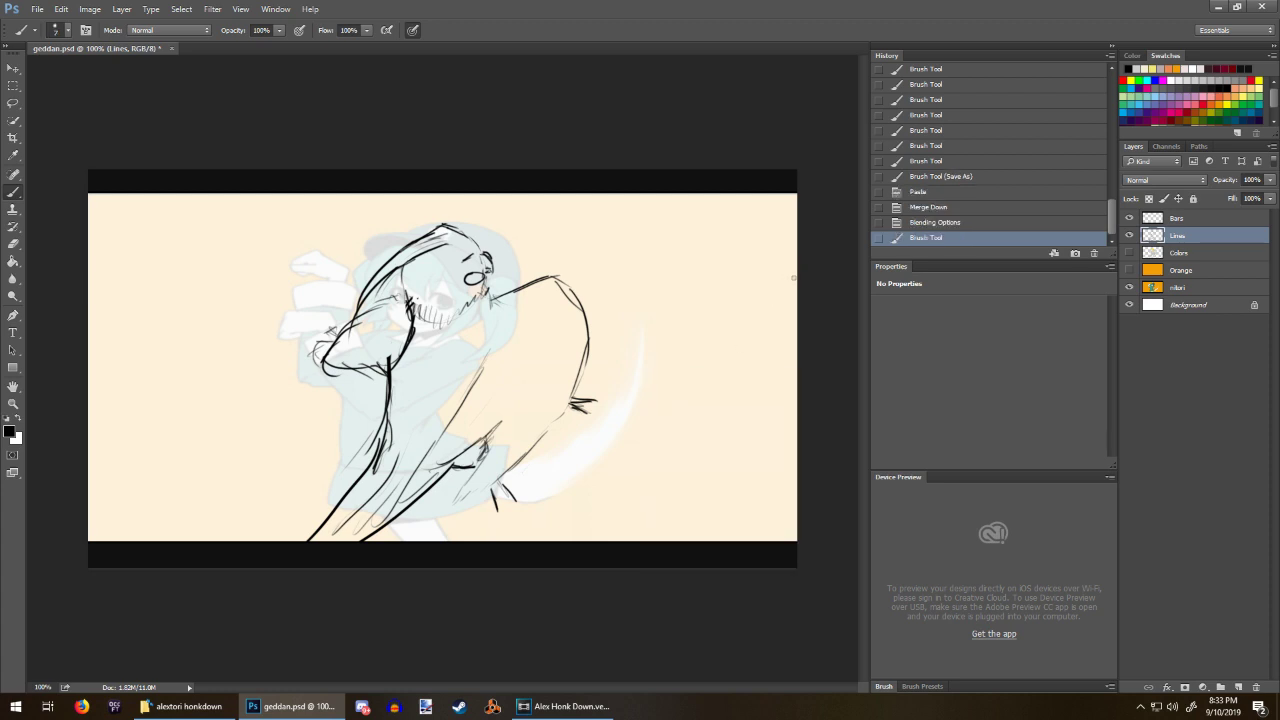
key("ctrl+a")
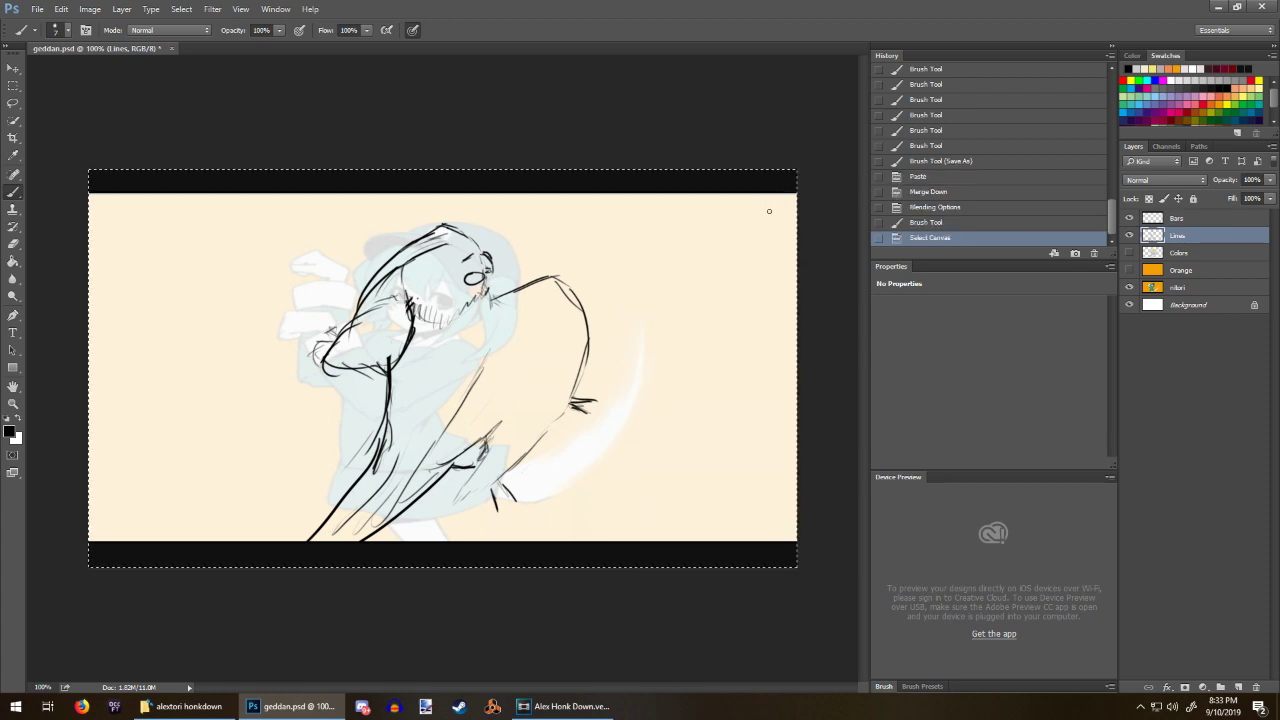
key("Delete")
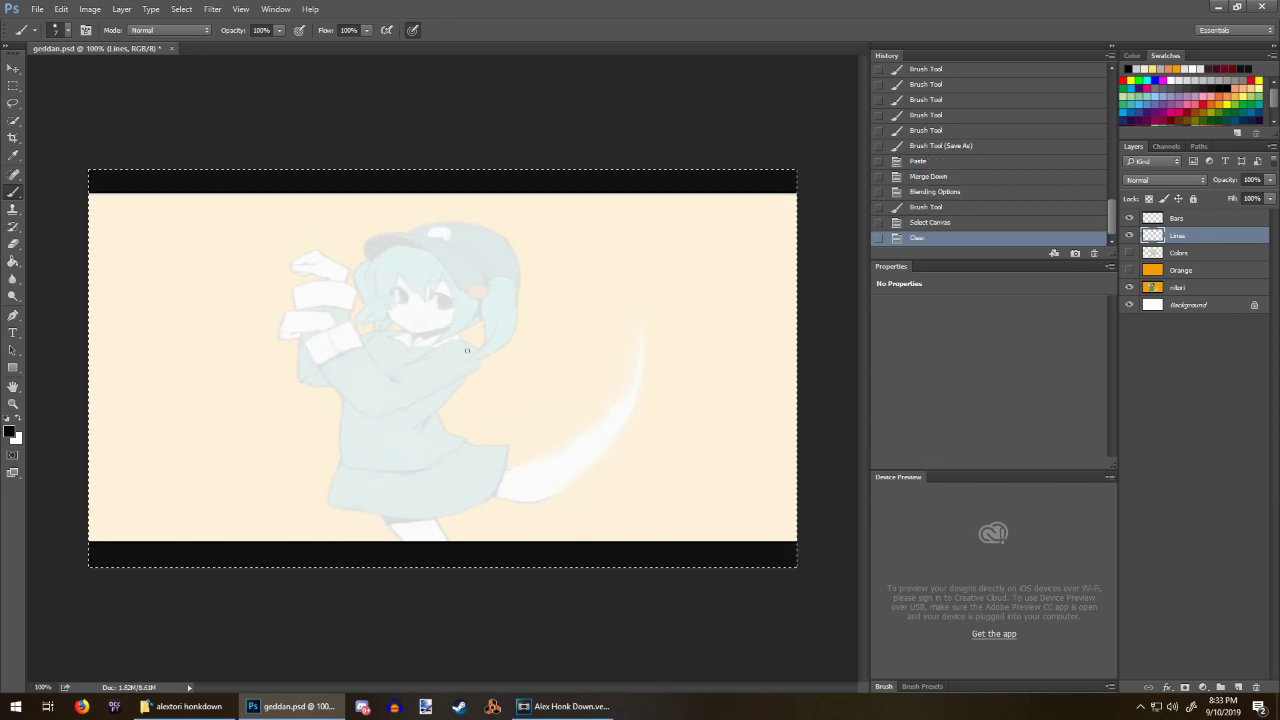
Step: Draw the cockatiel's rounded body outline over the faded reference torso, closing it along the lower belly
left_click_drag(474, 357, 472, 364)
mouse_move(478, 349)
left_mouse_down()
mouse_move(470, 382)
mouse_move(475, 366)
mouse_move(492, 427)
left_mouse_up()
left_click_drag(487, 414, 493, 460)
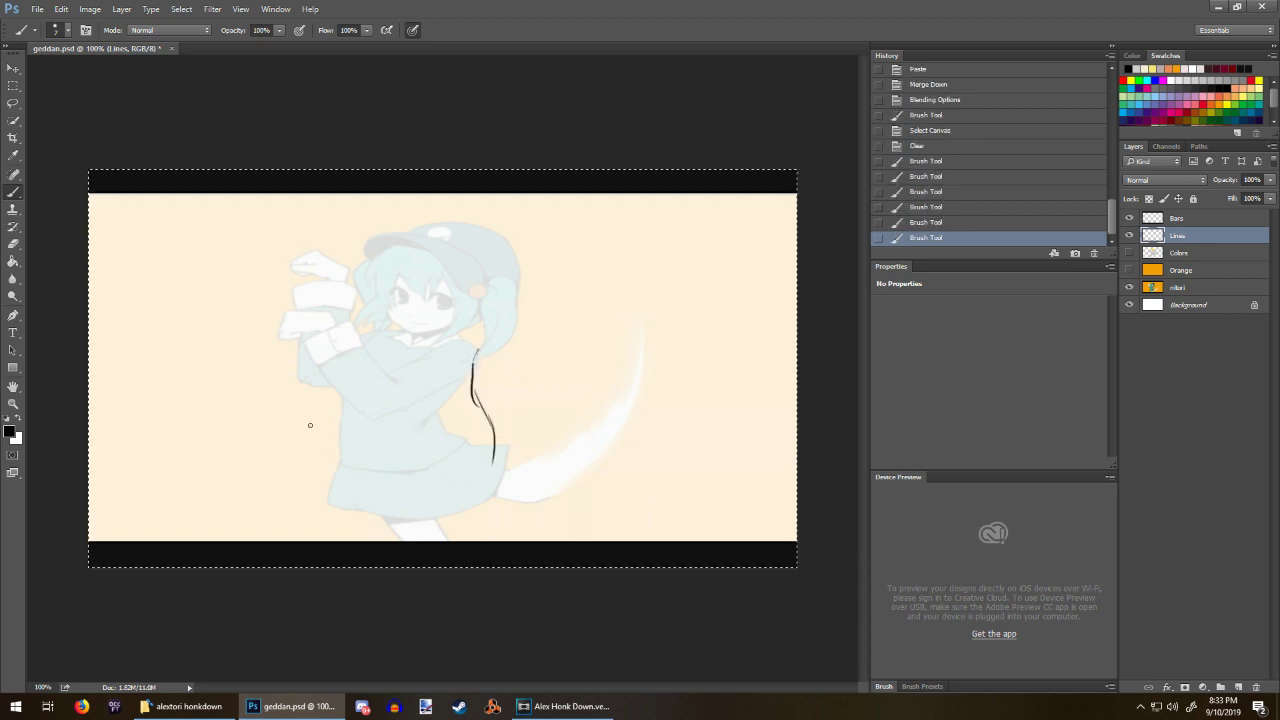
left_click_drag(366, 341, 342, 440)
mouse_move(342, 393)
left_mouse_down()
mouse_move(362, 476)
mouse_move(420, 494)
mouse_move(456, 480)
left_mouse_up()
left_click_drag(428, 492, 460, 480)
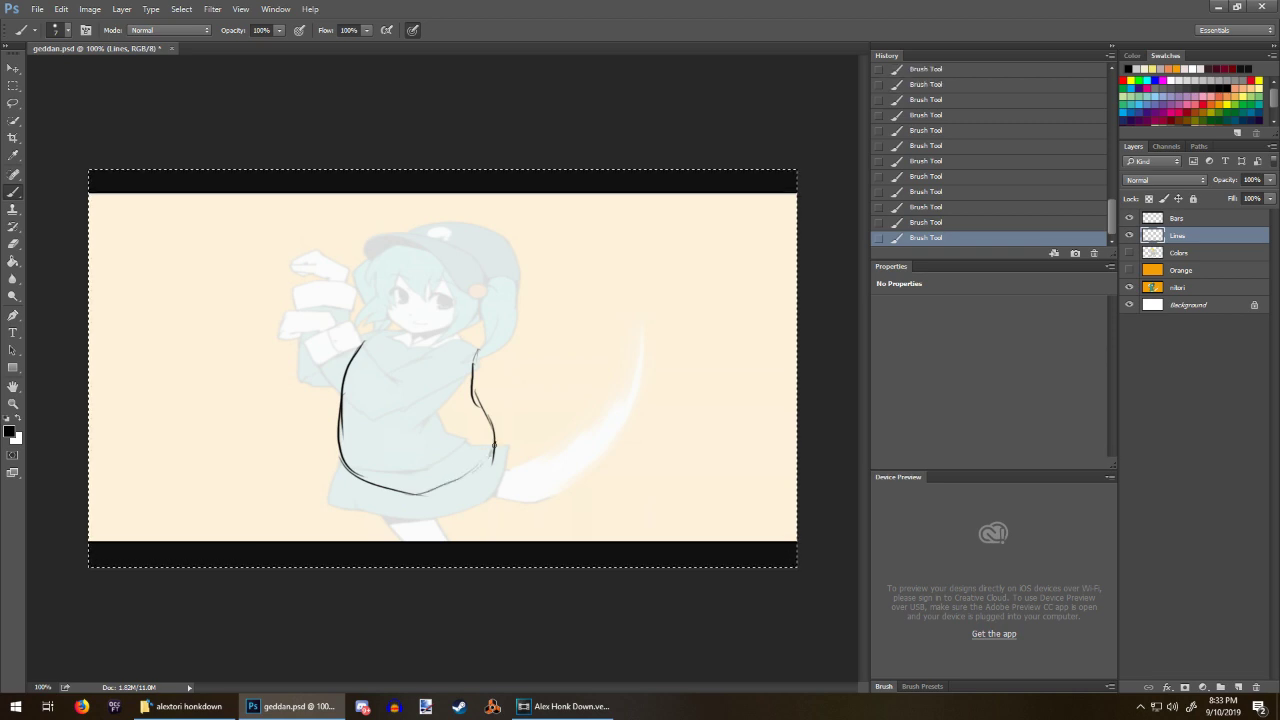
left_click_drag(495, 433, 493, 448)
Step: Sketch the curved neckline across the shoulders and the domed head outline over the reference face
mouse_move(359, 339)
left_mouse_down()
mouse_move(461, 336)
mouse_move(429, 339)
mouse_move(474, 352)
left_mouse_up()
left_click_drag(385, 342, 447, 359)
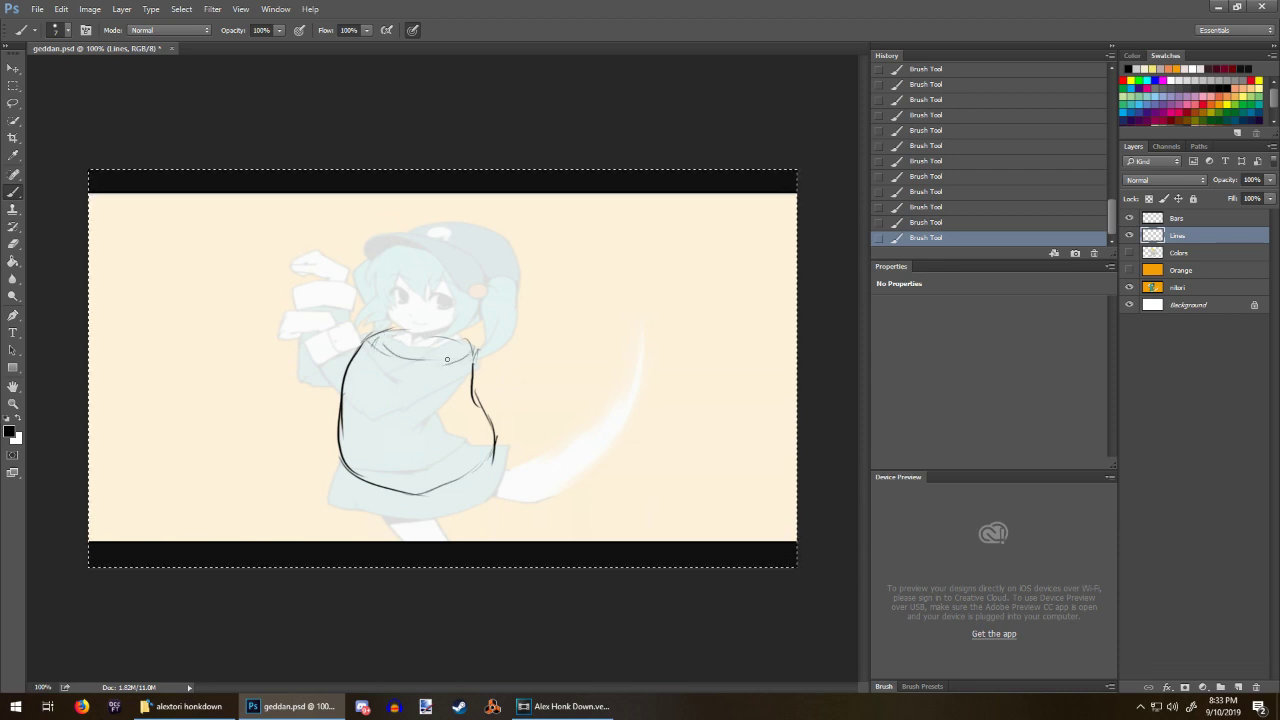
left_click_drag(372, 328, 402, 279)
mouse_move(377, 322)
left_mouse_down()
mouse_move(380, 280)
mouse_move(432, 247)
mouse_move(464, 260)
mouse_move(478, 288)
mouse_move(468, 348)
mouse_move(481, 305)
left_mouse_up()
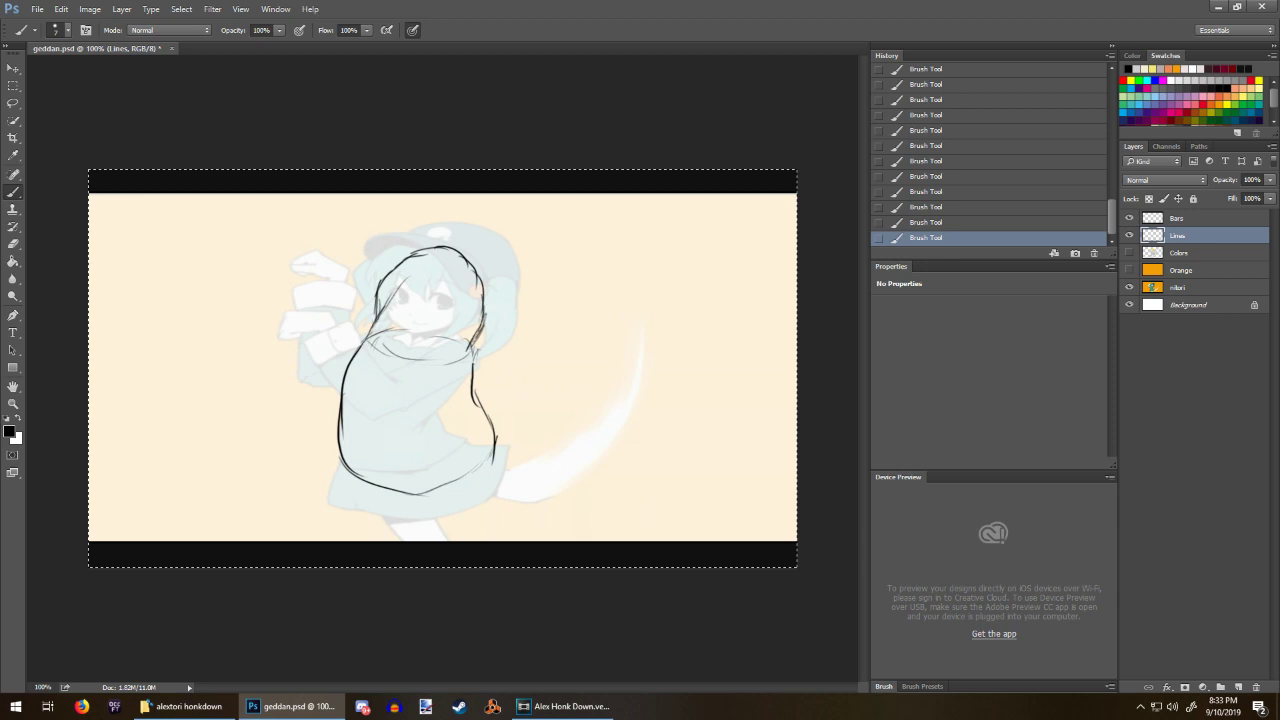
mouse_move(378, 296)
left_mouse_down()
mouse_move(419, 254)
mouse_move(467, 265)
mouse_move(413, 252)
mouse_move(402, 257)
mouse_move(443, 254)
mouse_move(392, 304)
left_mouse_up()
Step: Erase the stray neckline stroke and draw a ragged feather fringe around the cockatiel's neck
key("e")
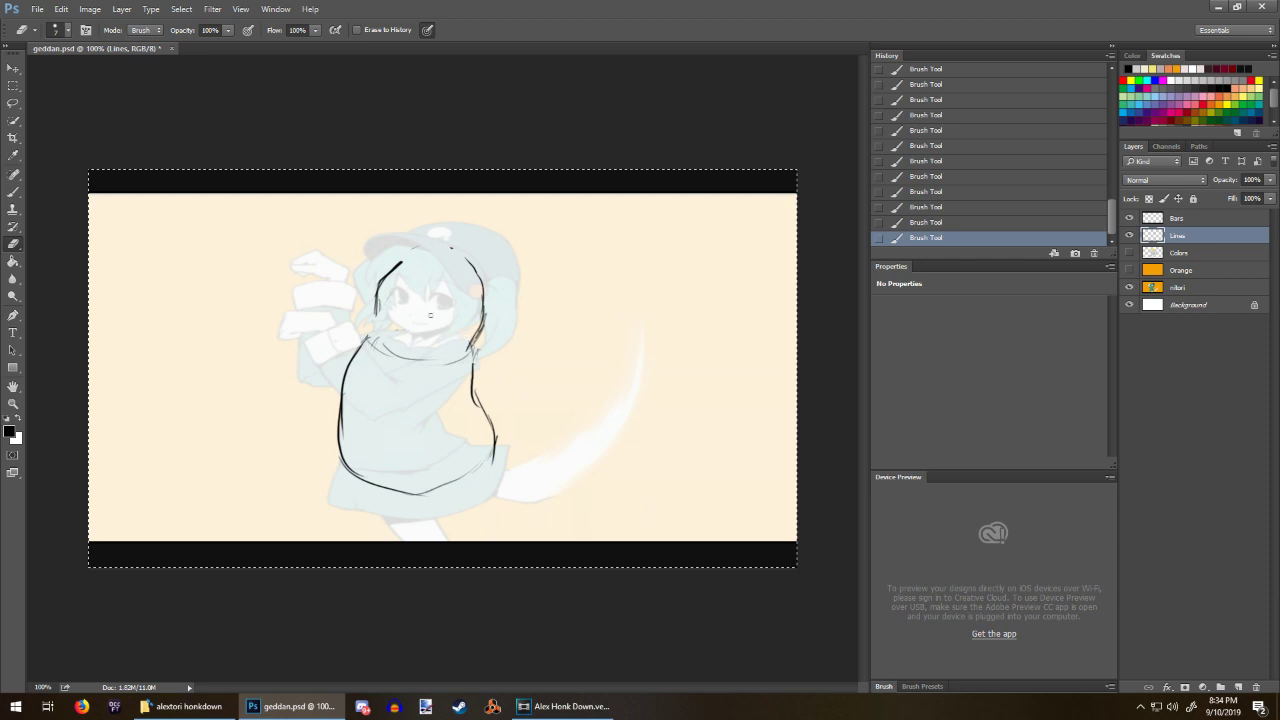
left_click(400, 339)
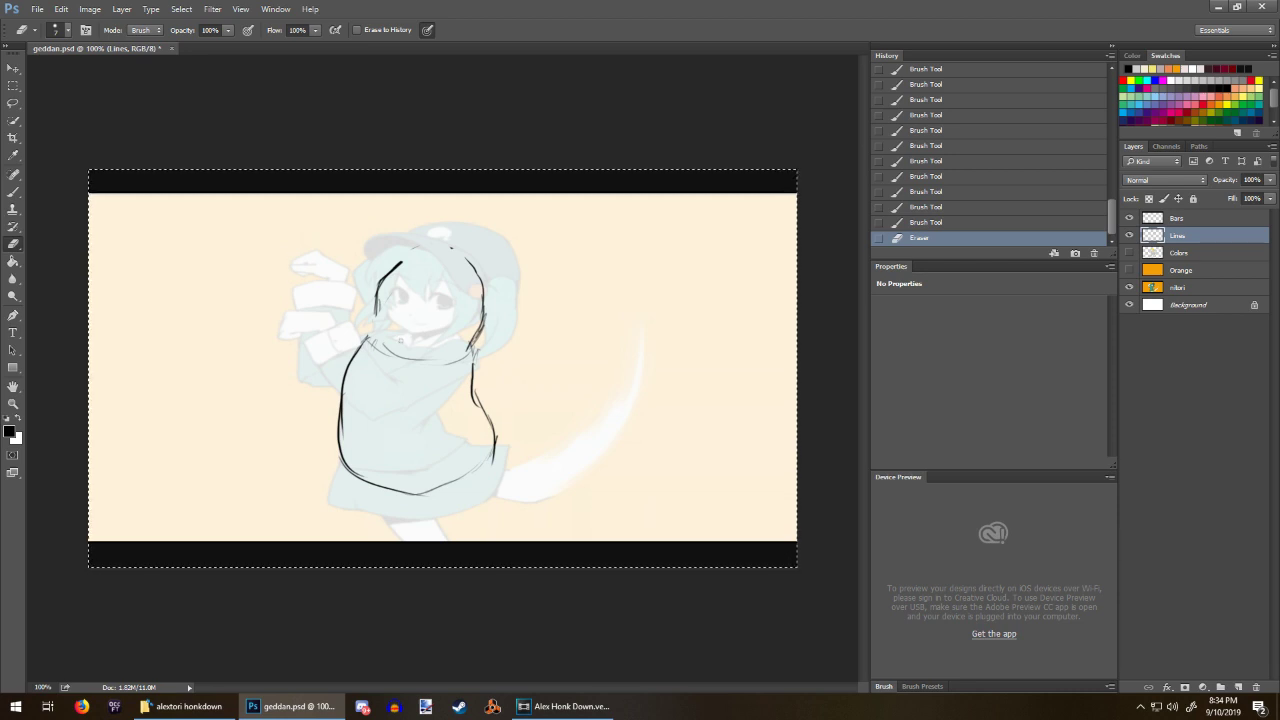
key("b")
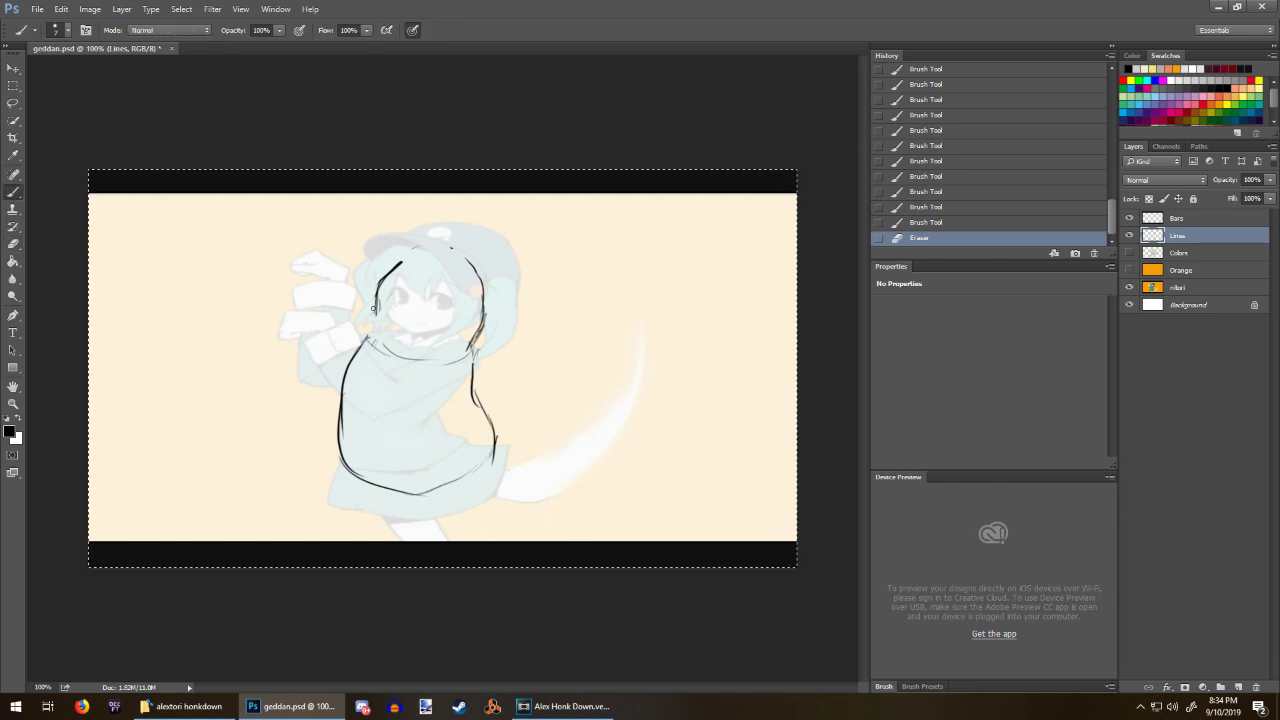
left_click_drag(377, 303, 368, 333)
left_click_drag(373, 323, 370, 360)
left_click_drag(373, 346, 394, 370)
mouse_move(396, 356)
left_mouse_down()
mouse_move(399, 370)
mouse_move(440, 366)
mouse_move(485, 338)
left_mouse_up()
left_click_drag(482, 342, 472, 358)
left_click_drag(481, 340, 475, 352)
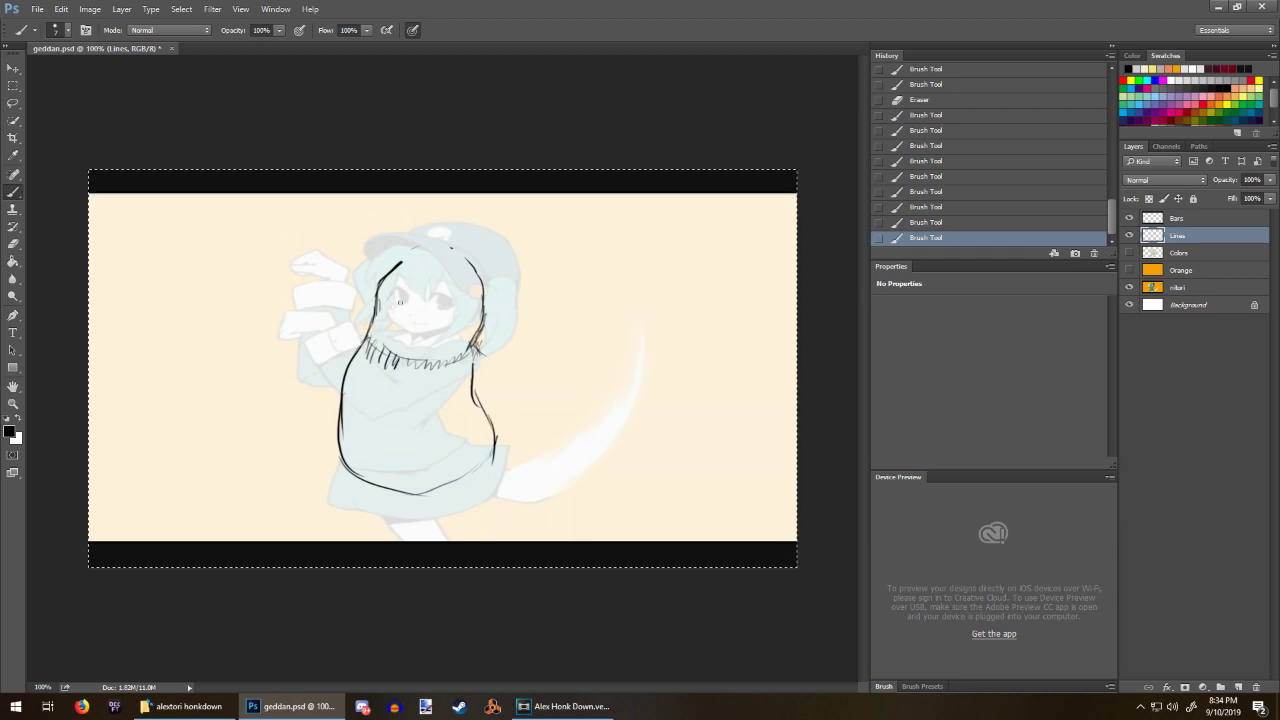
Step: Redraw the top of the head with crest feathers sweeping toward the upper right and erase the overlapping lines
mouse_move(386, 278)
left_mouse_down()
mouse_move(376, 298)
mouse_move(412, 246)
mouse_move(433, 245)
left_mouse_up()
mouse_move(384, 280)
left_mouse_down()
mouse_move(428, 244)
mouse_move(483, 275)
mouse_move(500, 229)
mouse_move(519, 238)
left_mouse_up()
left_click_drag(414, 258, 504, 244)
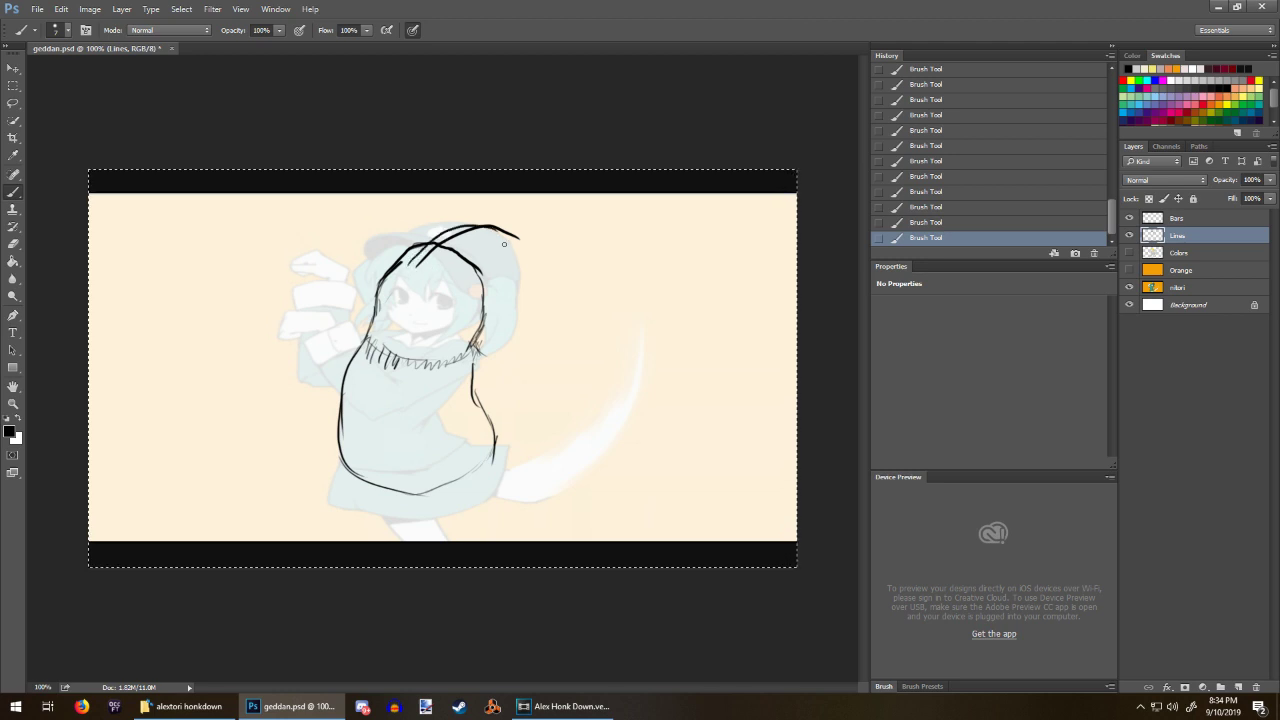
mouse_move(428, 272)
left_mouse_down()
mouse_move(484, 234)
mouse_move(518, 240)
mouse_move(432, 243)
left_mouse_up()
key("e")
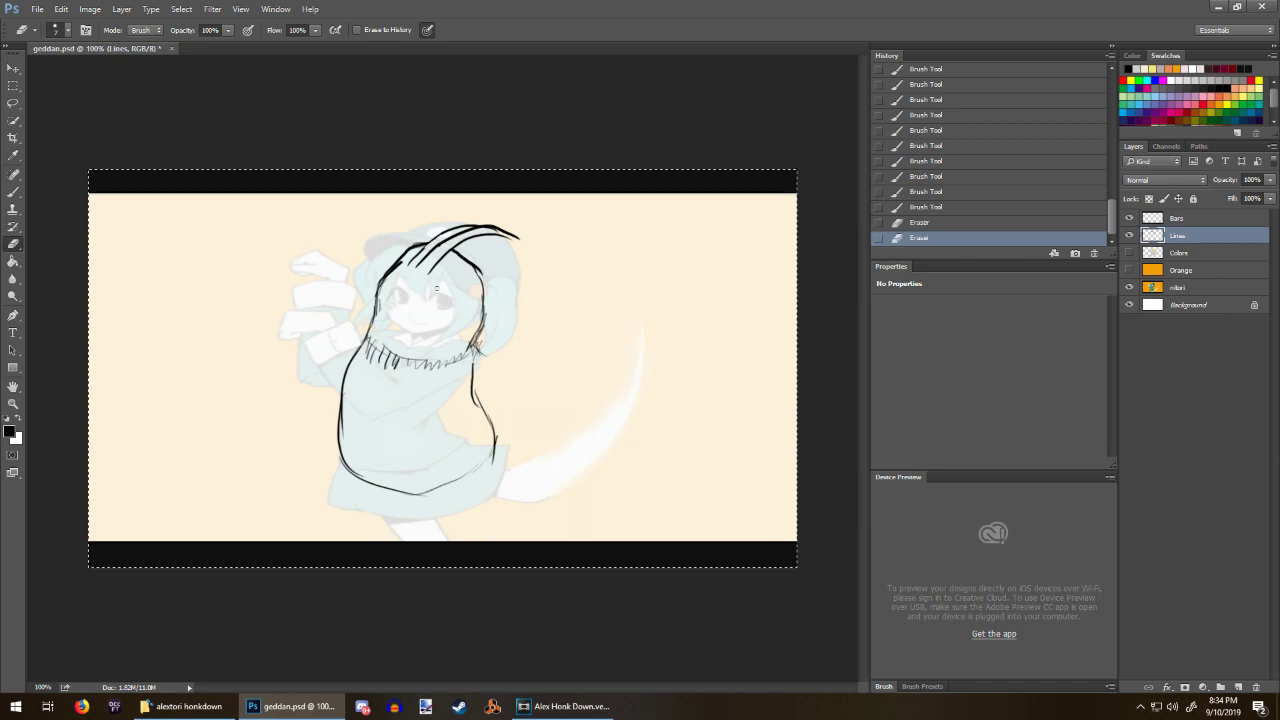
key("b")
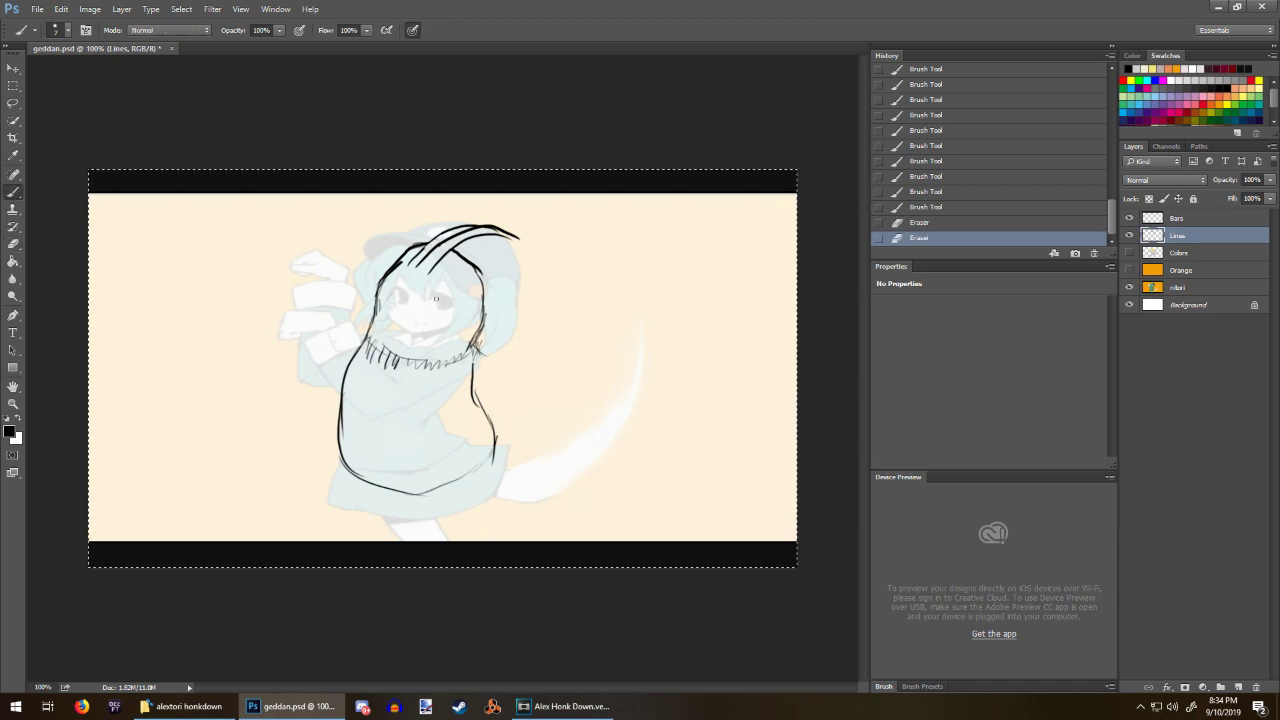
Step: Draw two filled black oval eyes and a small hooked beak with nostril detail, cleaning up the beak lines
mouse_move(440, 297)
left_mouse_down()
mouse_move(403, 294)
mouse_move(408, 336)
mouse_move(429, 306)
mouse_move(421, 321)
left_mouse_up()
left_click(409, 334)
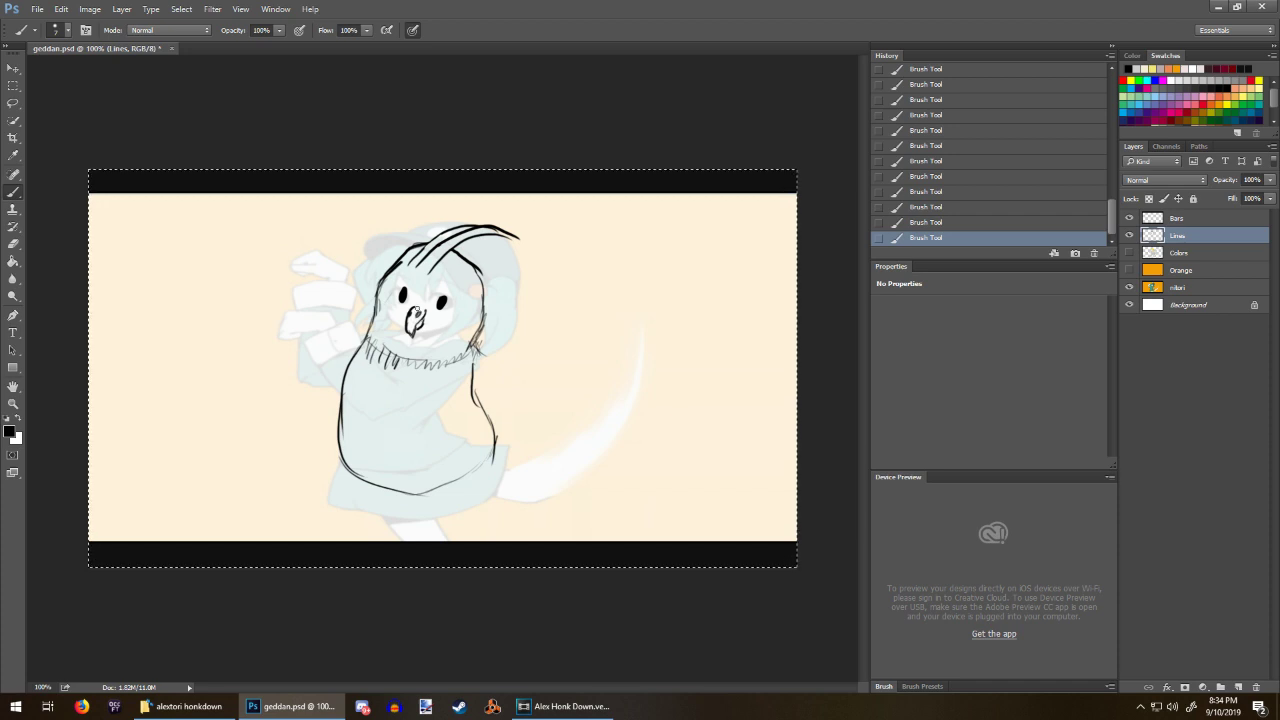
key("e")
key("b")
left_click_drag(412, 318, 426, 302)
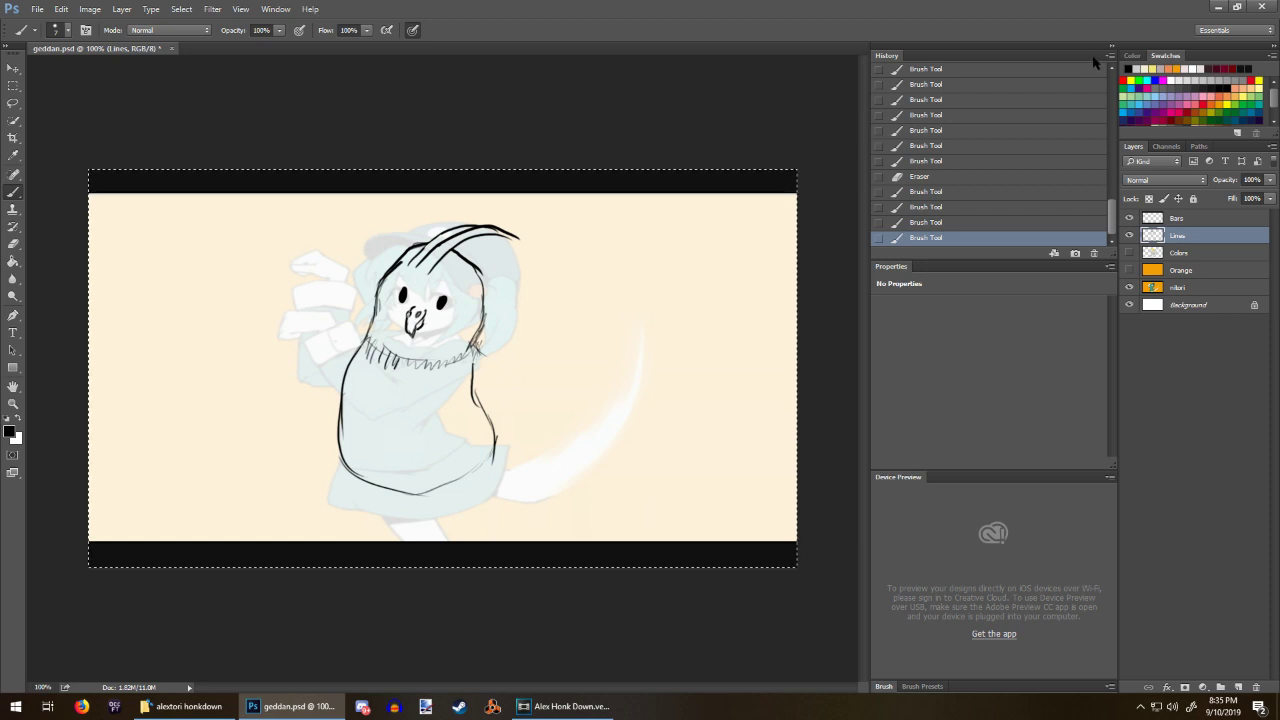
Step: Paint small white highlights inside both of the cockatiel's black eyes
left_click(1193, 66)
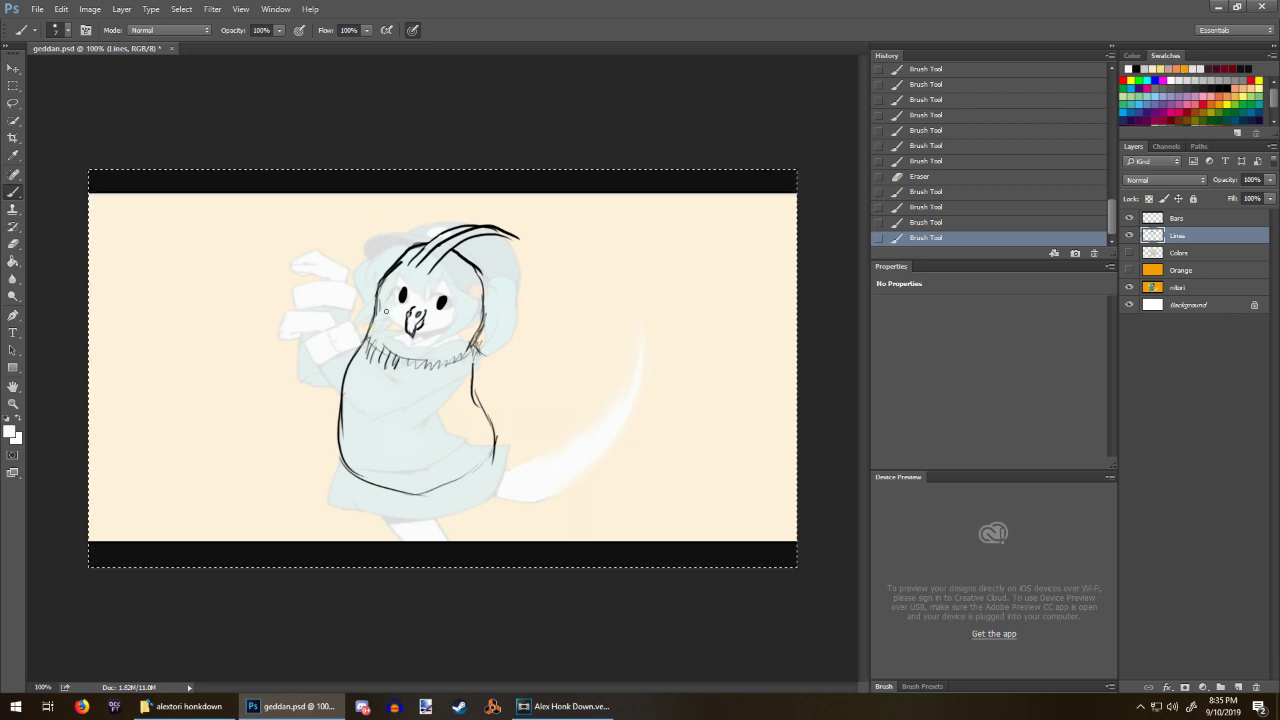
left_click(442, 298)
left_click(442, 298)
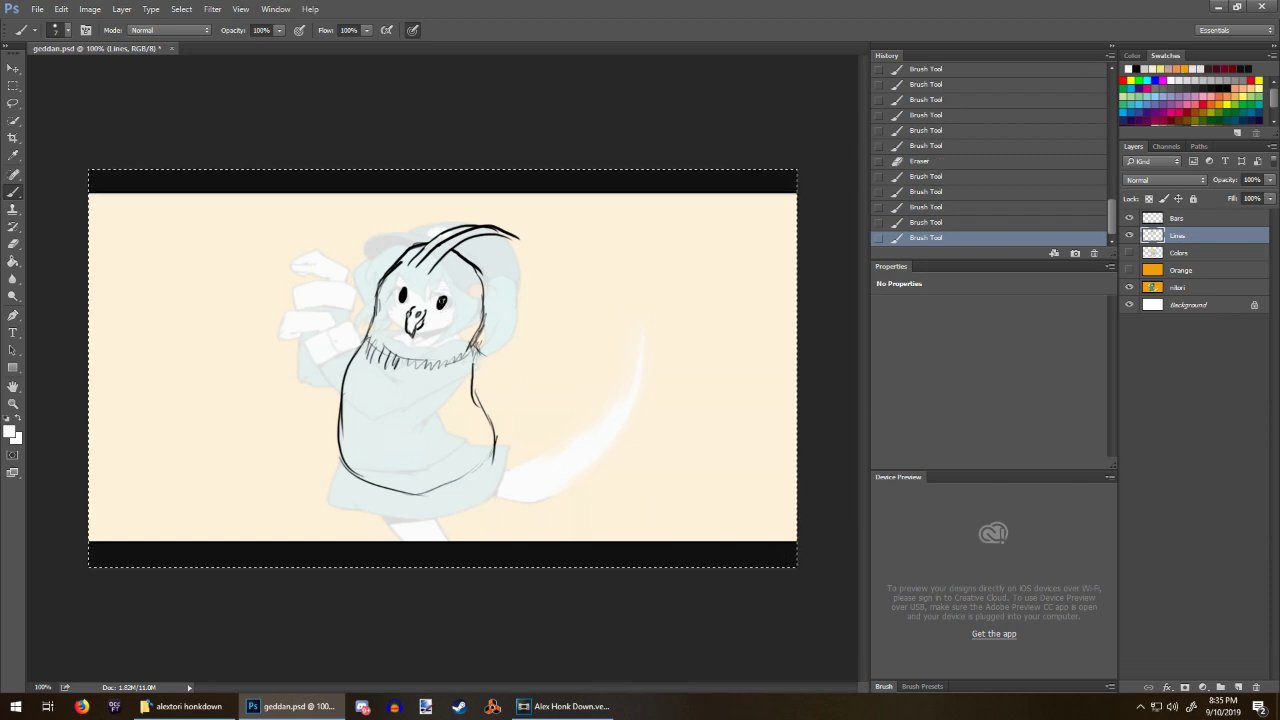
left_click(443, 300)
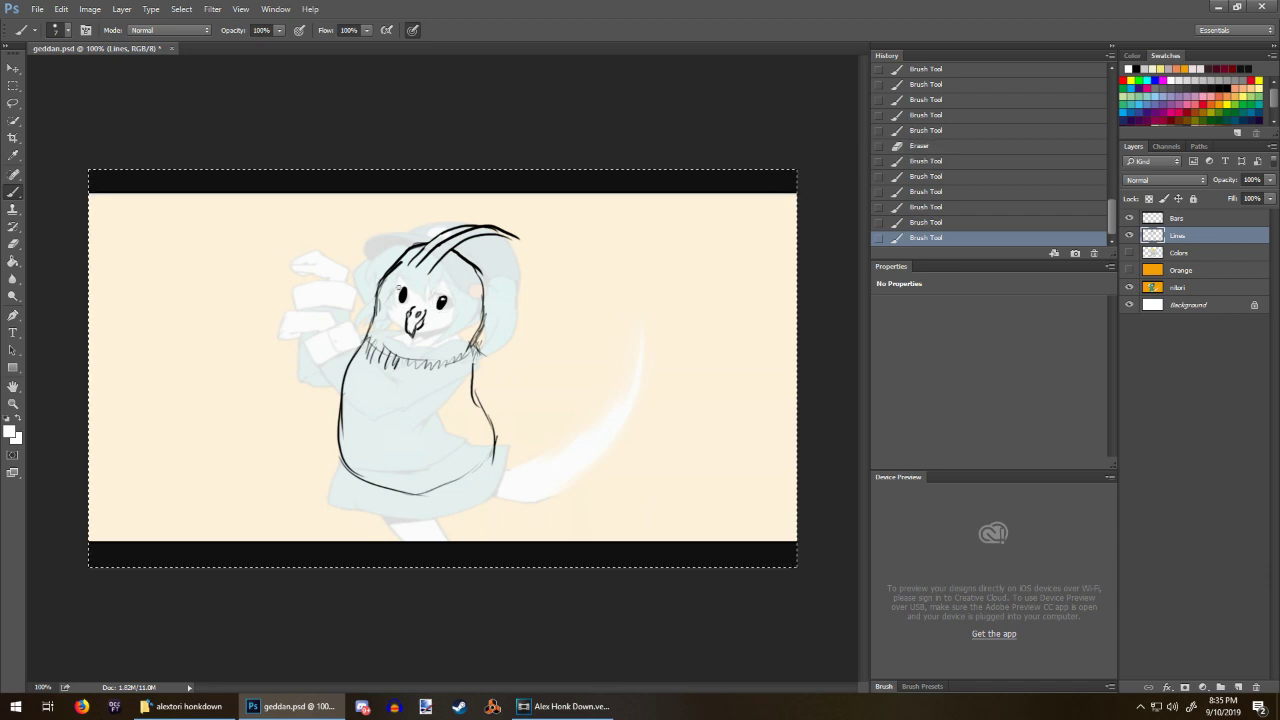
left_click(404, 292)
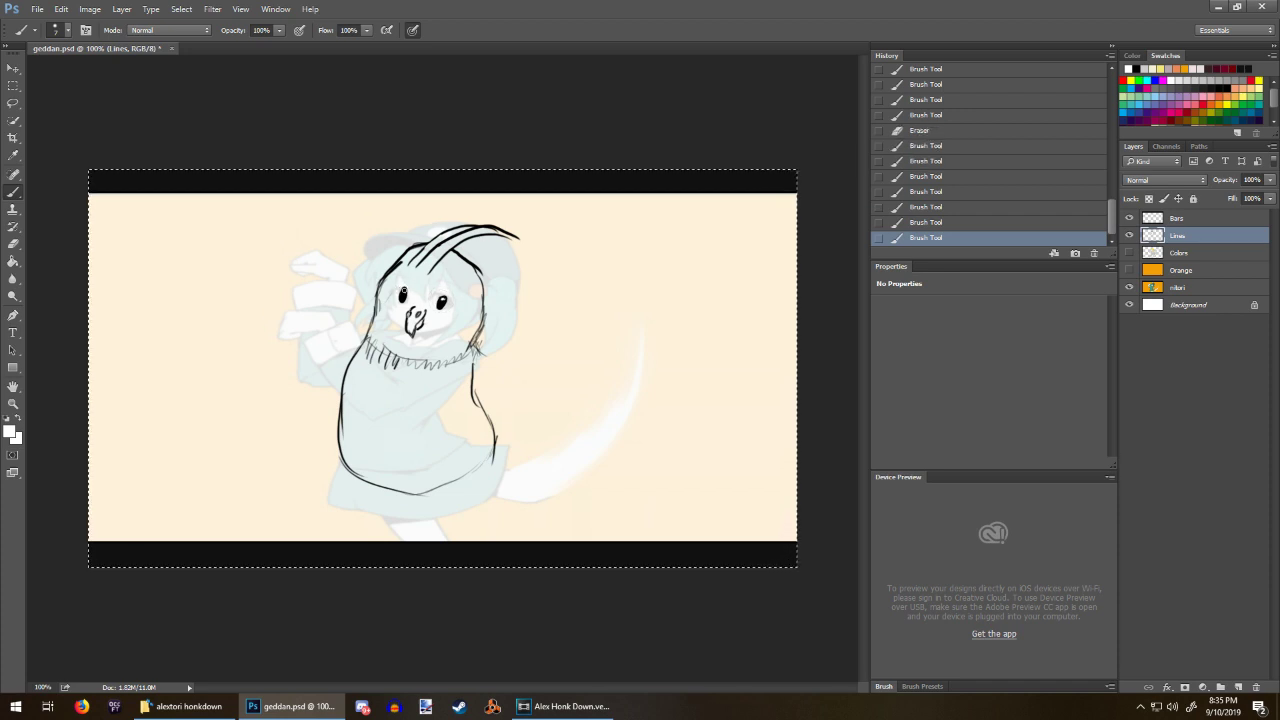
left_click(404, 292)
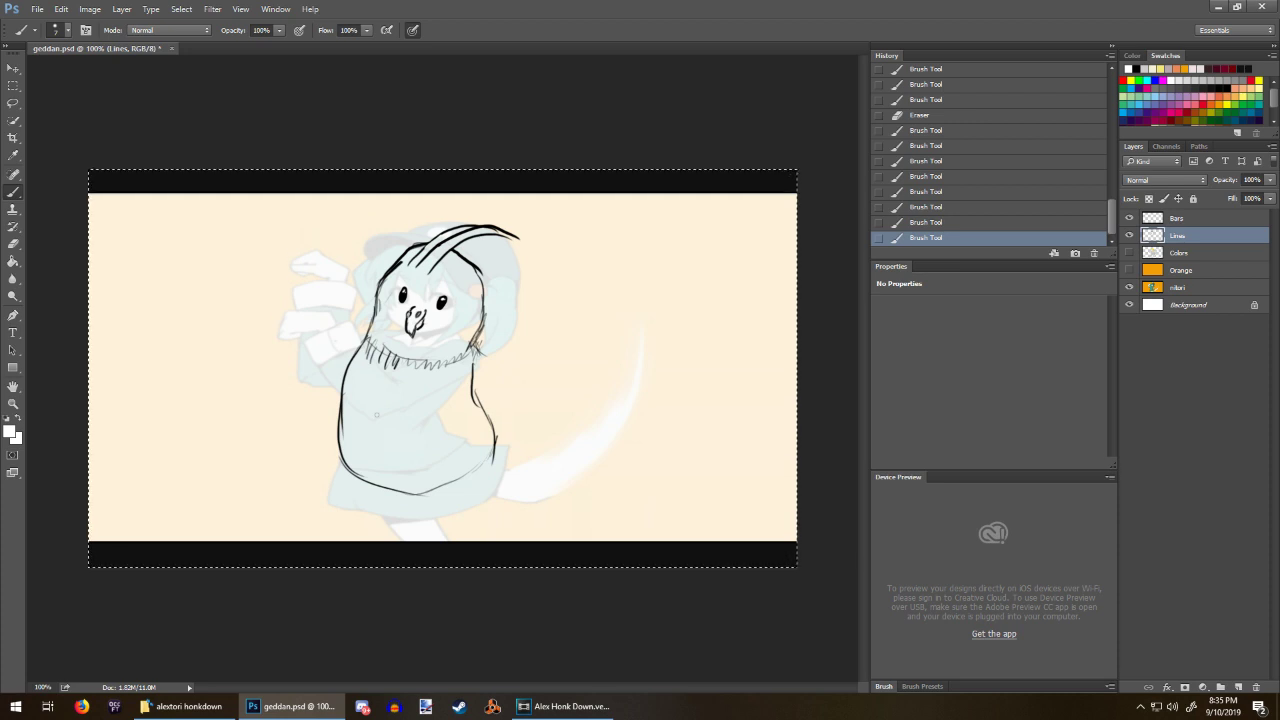
Step: Erase the thin head outline and redraw its left side in black with a thicker line
left_click(1143, 66)
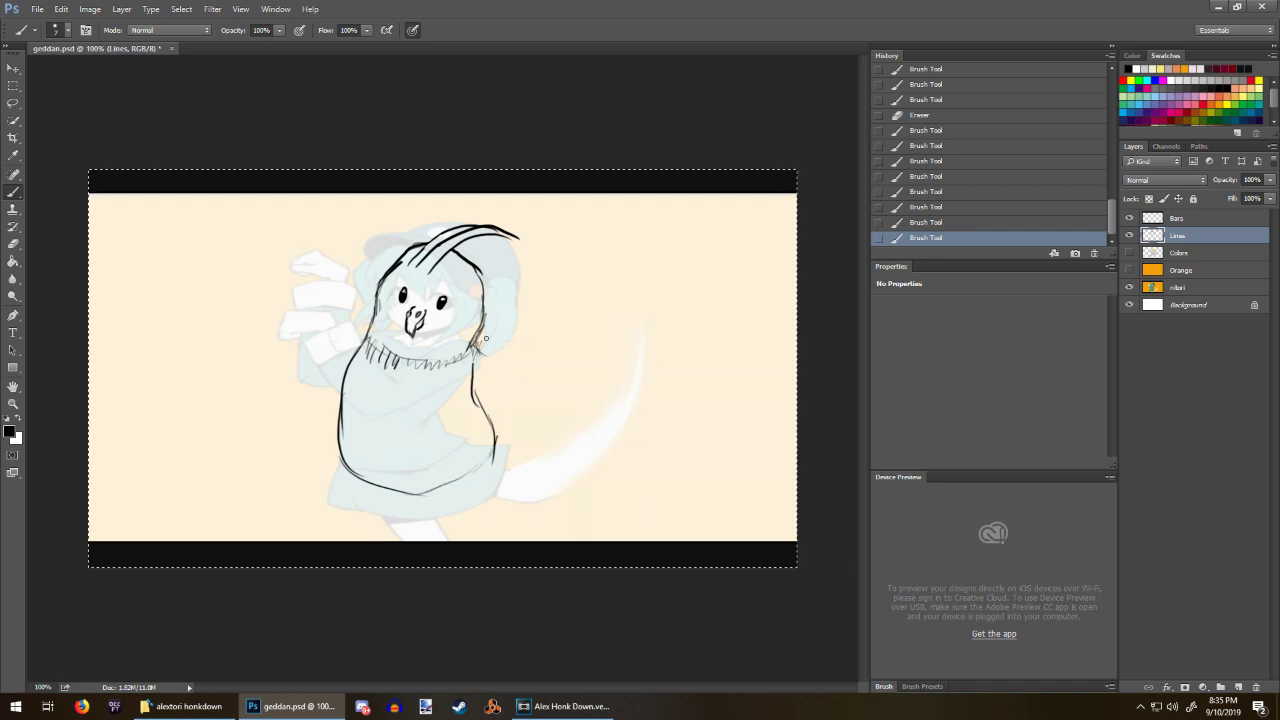
key("e")
mouse_move(410, 239)
left_mouse_down()
mouse_move(397, 260)
mouse_move(430, 241)
mouse_move(481, 276)
mouse_move(482, 331)
left_mouse_up()
key("b")
left_click_drag(399, 267, 402, 264)
left_click_drag(405, 262, 360, 344)
Step: Clean up the remaining head edges and redraw the right side of the head down to the neck with a bold line
key("e")
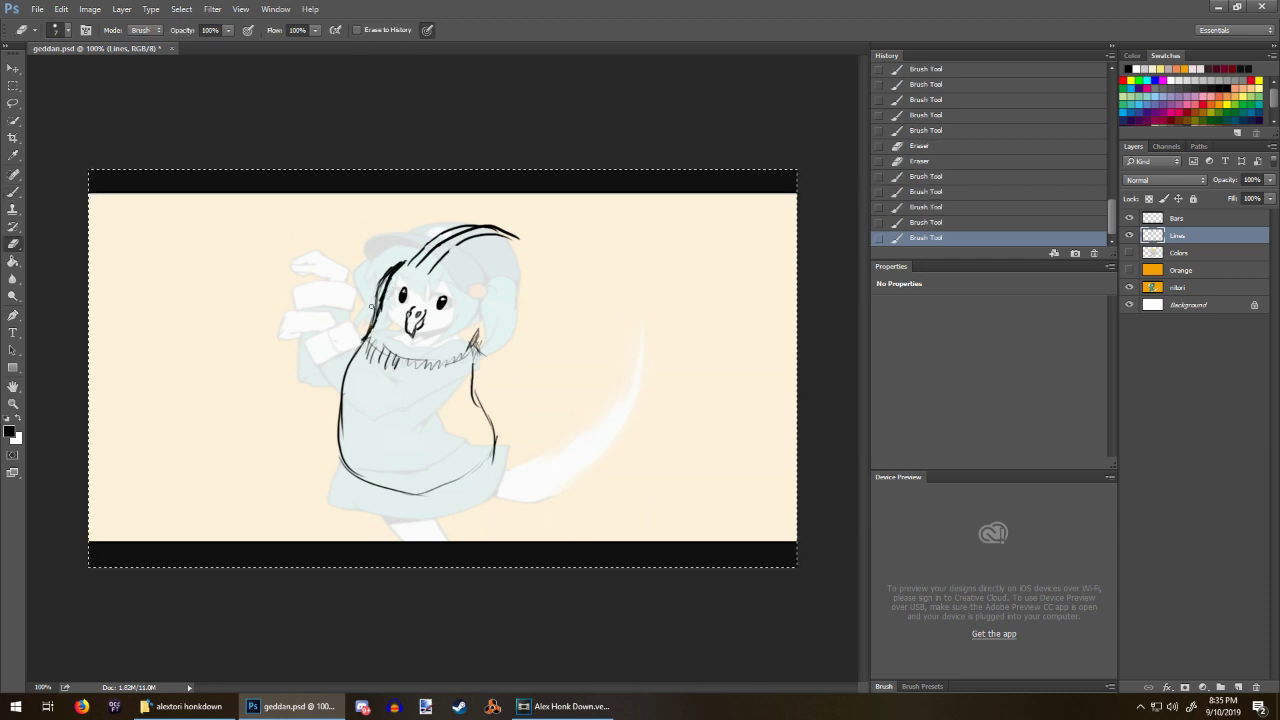
mouse_move(378, 286)
left_mouse_down()
mouse_move(422, 249)
mouse_move(482, 285)
left_mouse_up()
key("b")
mouse_move(471, 271)
left_mouse_down()
mouse_move(485, 322)
mouse_move(474, 342)
left_mouse_up()
mouse_move(478, 329)
left_mouse_down()
mouse_move(469, 347)
mouse_move(480, 353)
left_mouse_up()
Step: Add short feather strokes along the right part of the neck fringe and at its left end
left_click_drag(474, 340, 471, 356)
left_click_drag(471, 349, 465, 364)
left_click_drag(467, 355, 459, 366)
left_click_drag(461, 358, 451, 369)
left_click_drag(455, 362, 438, 377)
left_click_drag(451, 358, 440, 369)
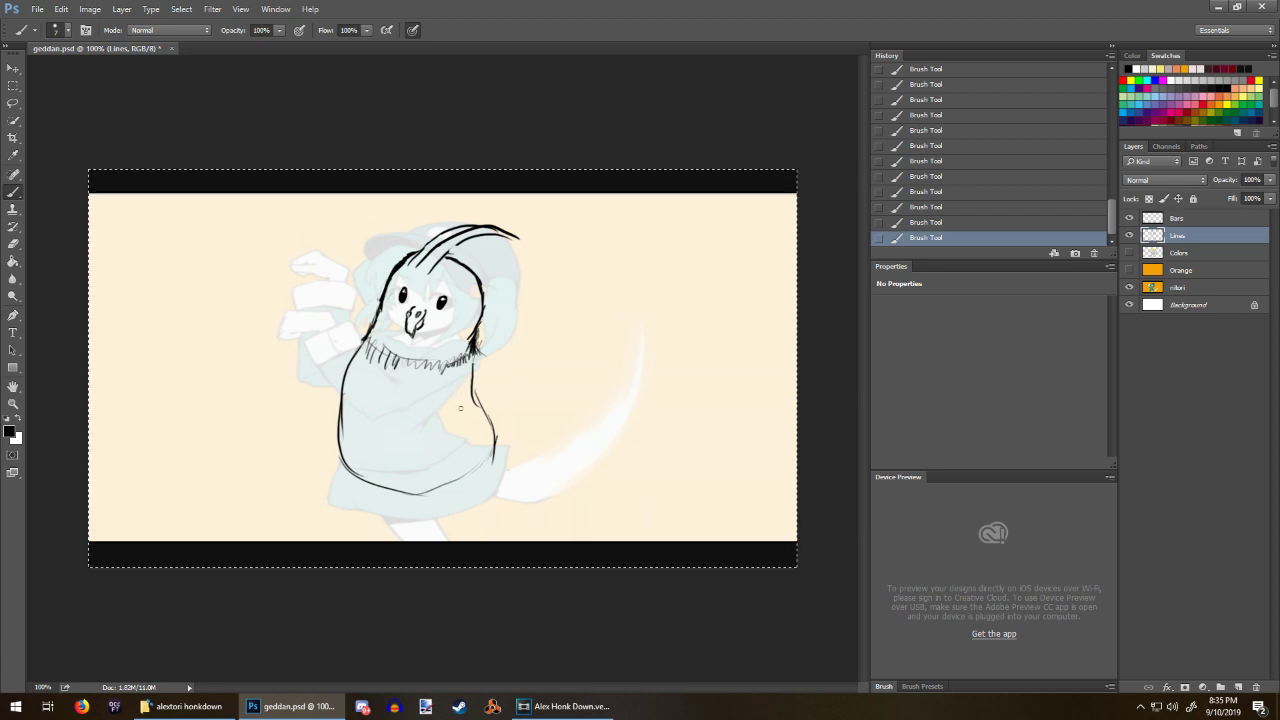
mouse_move(367, 337)
left_mouse_down()
mouse_move(377, 359)
mouse_move(405, 358)
left_mouse_up()
Step: Try a folded wing edge as a bold curve from the neck down the left side of the body
key("e")
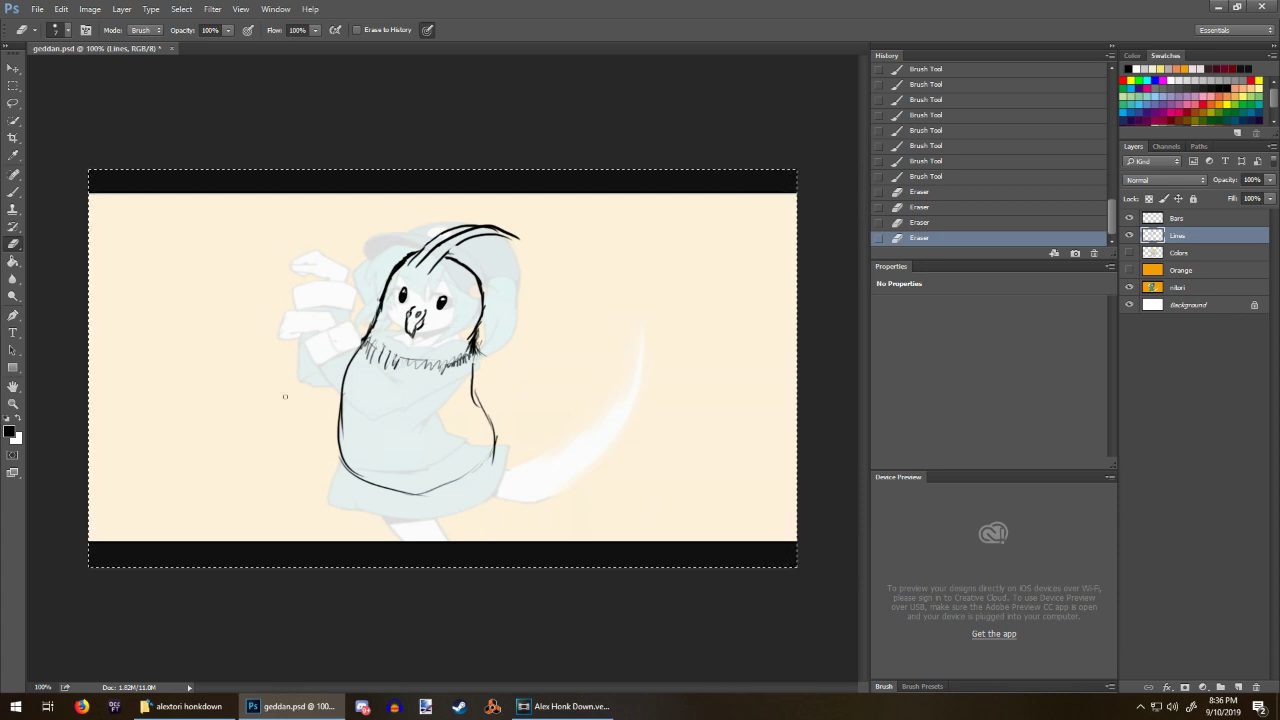
left_click_drag(366, 336, 354, 343)
mouse_move(364, 335)
left_mouse_down()
mouse_move(330, 372)
mouse_move(339, 433)
left_mouse_up()
key("b")
mouse_move(329, 413)
left_mouse_down()
mouse_move(337, 435)
mouse_move(338, 418)
left_mouse_up()
key("e")
left_click_drag(347, 356, 363, 337)
key("b")
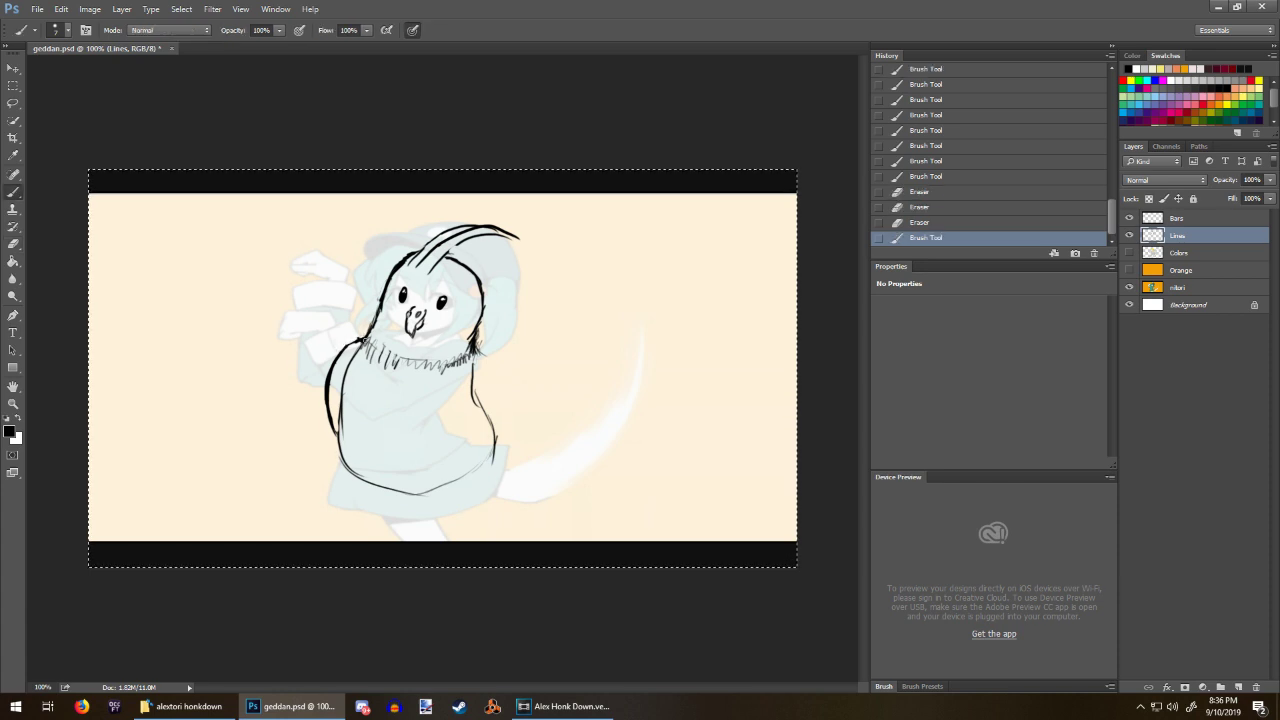
left_click_drag(460, 359, 464, 366)
left_click_drag(465, 355, 473, 348)
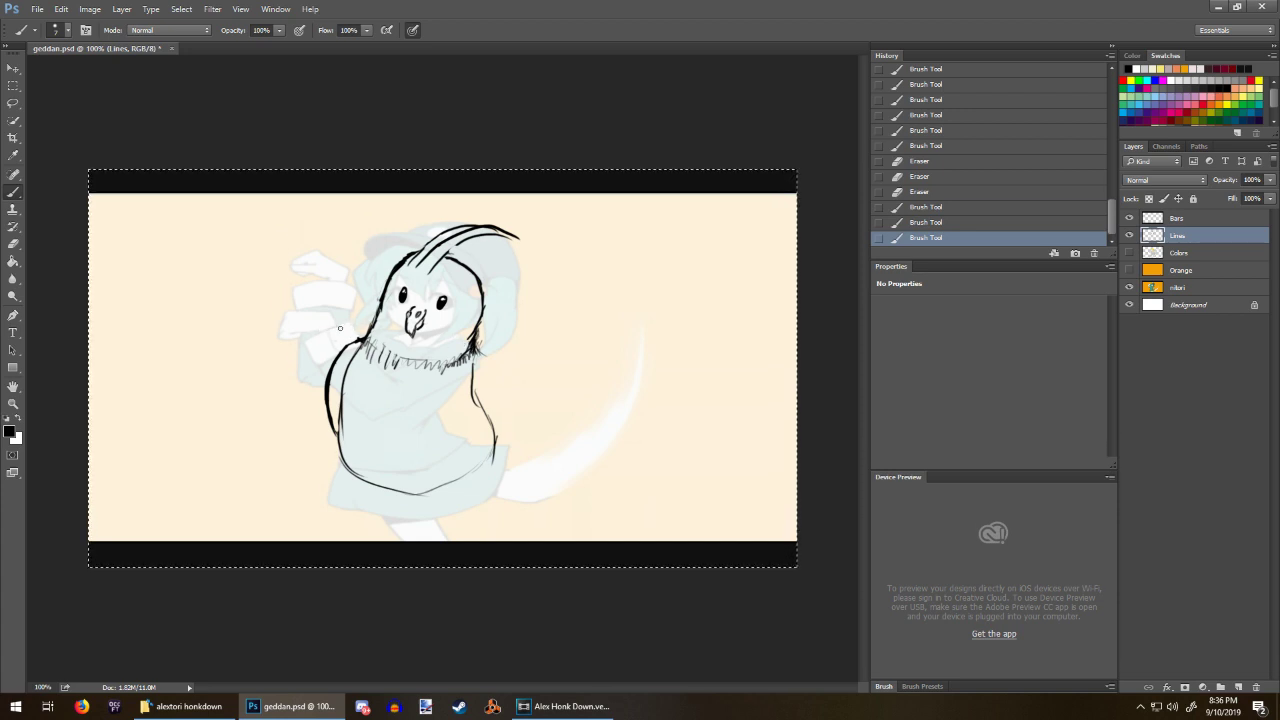
left_click_drag(354, 337, 362, 341)
mouse_move(357, 335)
left_mouse_down()
mouse_move(328, 402)
mouse_move(330, 440)
left_mouse_up()
key("e")
key("b")
Step: Draw a raised, arched wing to the left of the head with ragged feathers running along its lower edge to the body
mouse_move(360, 340)
left_mouse_down()
mouse_move(330, 266)
mouse_move(306, 258)
mouse_move(280, 266)
mouse_move(240, 356)
mouse_move(262, 344)
left_mouse_up()
mouse_move(288, 304)
left_mouse_down()
mouse_move(277, 329)
mouse_move(303, 299)
mouse_move(322, 375)
left_mouse_up()
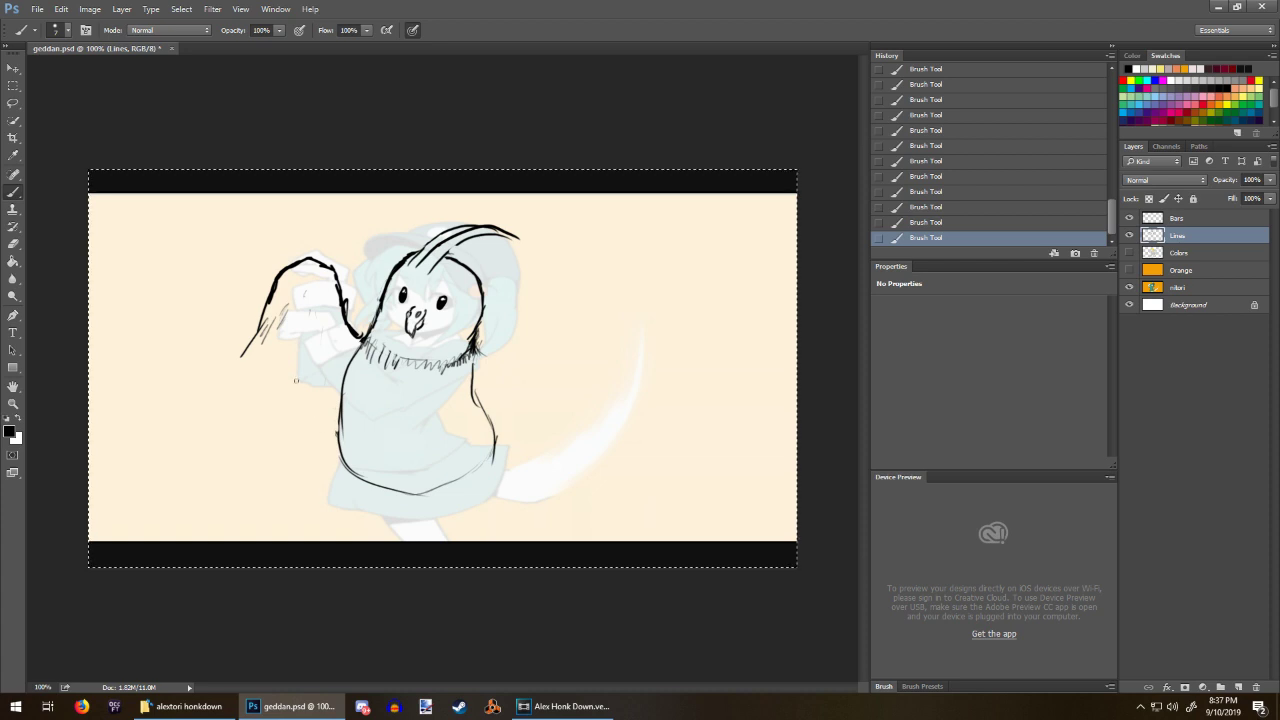
left_click_drag(283, 308, 287, 356)
left_click_drag(296, 340, 303, 388)
mouse_move(306, 378)
left_mouse_down()
mouse_move(323, 410)
mouse_move(339, 448)
left_mouse_up()
left_click_drag(325, 416, 327, 434)
mouse_move(313, 398)
left_mouse_down()
mouse_move(319, 424)
mouse_move(316, 412)
left_mouse_up()
mouse_move(303, 366)
left_mouse_down()
mouse_move(310, 400)
mouse_move(306, 372)
left_mouse_up()
mouse_move(290, 336)
left_mouse_down()
mouse_move(297, 364)
mouse_move(293, 346)
left_mouse_up()
left_click_drag(279, 314, 284, 338)
Step: Draw dense, ragged feather tips hanging from the outer end of the raised wing
mouse_move(260, 322)
left_mouse_down()
mouse_move(264, 352)
mouse_move(300, 350)
mouse_move(316, 382)
left_mouse_up()
mouse_move(305, 350)
left_mouse_down()
mouse_move(314, 374)
mouse_move(306, 358)
left_mouse_up()
left_click_drag(290, 326, 293, 356)
left_click_drag(276, 330, 290, 376)
mouse_move(276, 356)
left_mouse_down()
mouse_move(282, 384)
mouse_move(288, 366)
left_mouse_up()
mouse_move(272, 364)
left_mouse_down()
mouse_move(280, 390)
mouse_move(276, 378)
left_mouse_up()
left_click_drag(262, 358, 266, 384)
left_click_drag(254, 342, 262, 384)
mouse_move(266, 312)
left_mouse_down()
mouse_move(251, 371)
mouse_move(252, 341)
mouse_move(241, 355)
mouse_move(275, 320)
mouse_move(279, 346)
mouse_move(302, 312)
mouse_move(274, 352)
left_mouse_up()
Step: Erase stray strokes in the raised wing and add thin feather lines inside it
key("e")
mouse_move(272, 334)
left_mouse_down()
mouse_move(271, 303)
mouse_move(252, 350)
mouse_move(301, 336)
left_mouse_up()
key("b")
left_click_drag(310, 310, 308, 318)
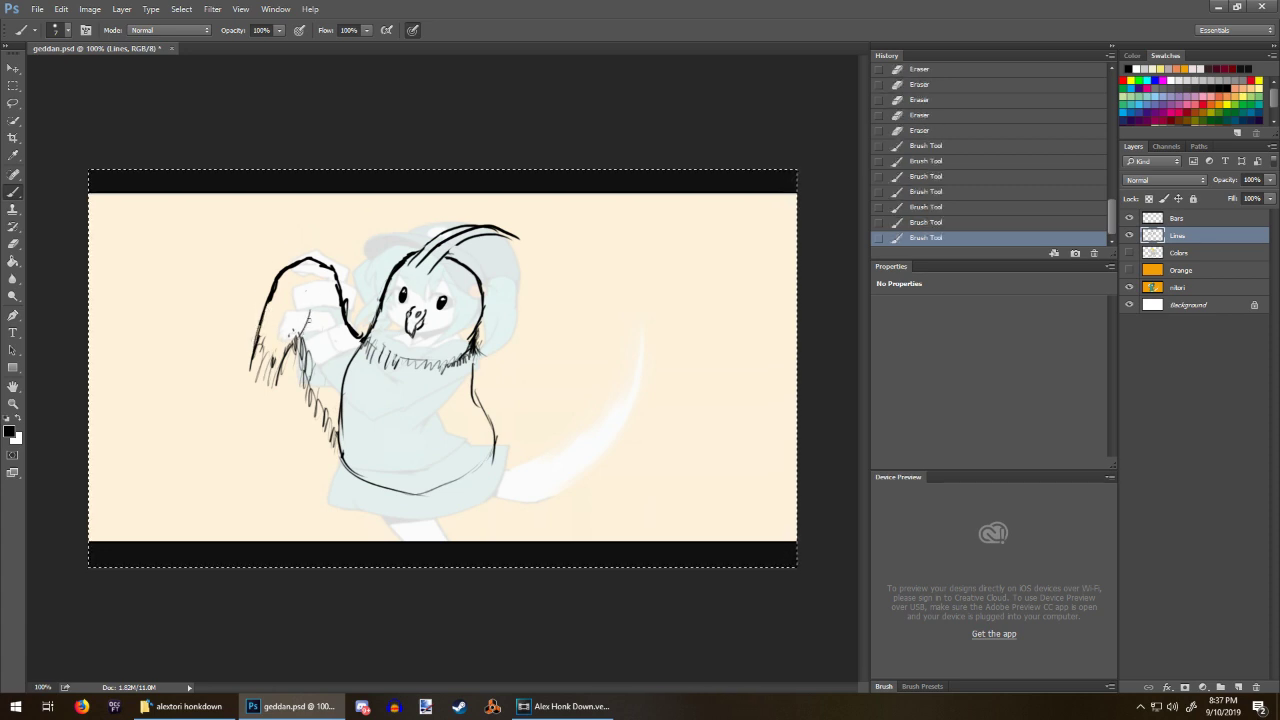
key("e")
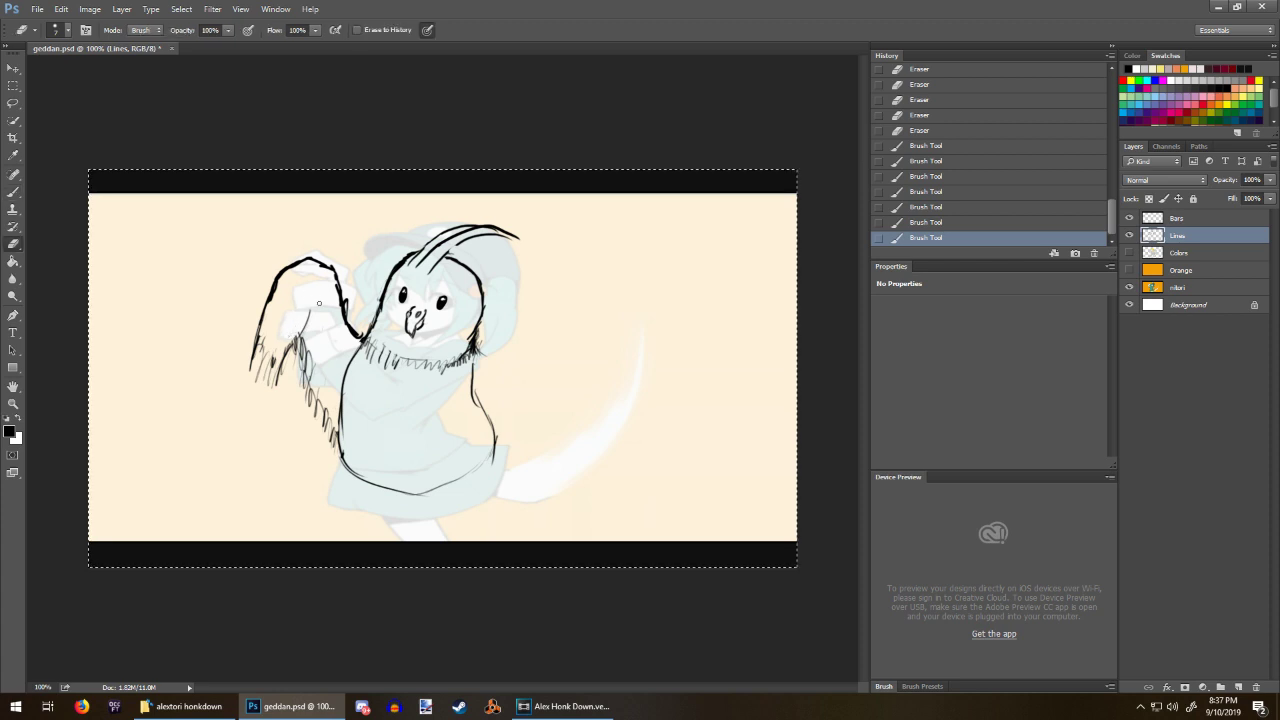
left_click_drag(316, 350, 303, 356)
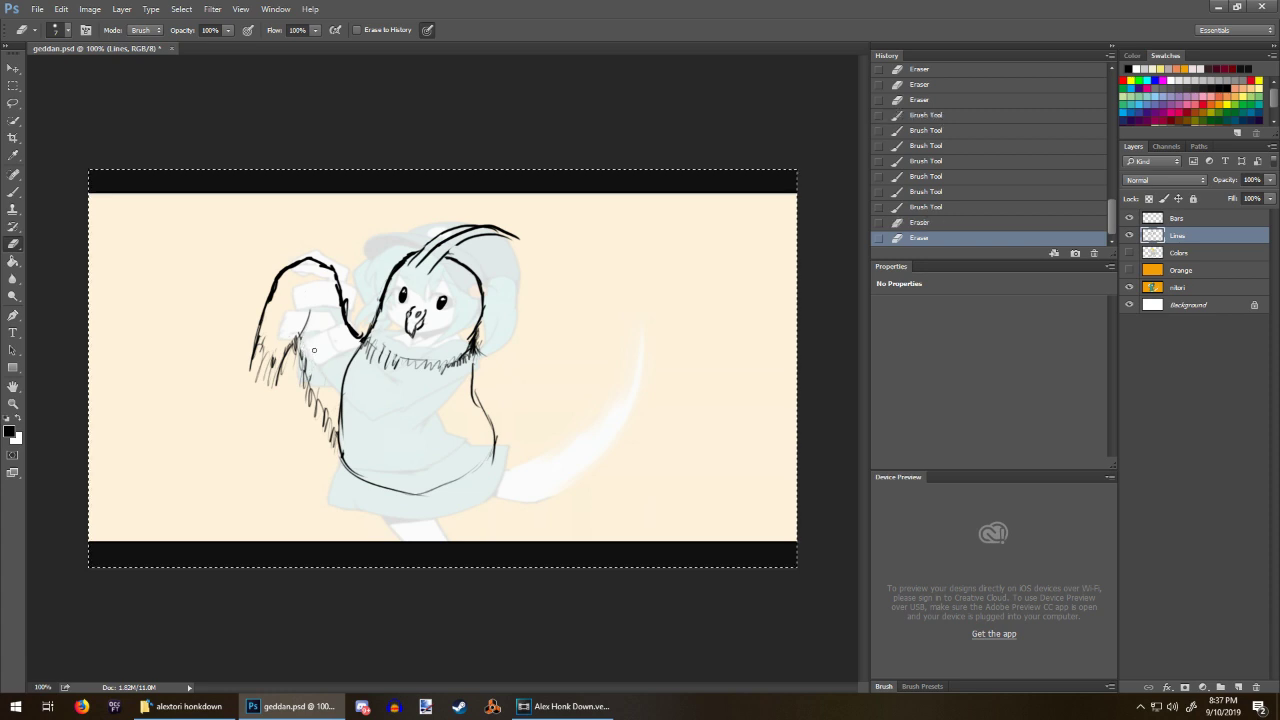
key("b")
left_click_drag(298, 297, 316, 292)
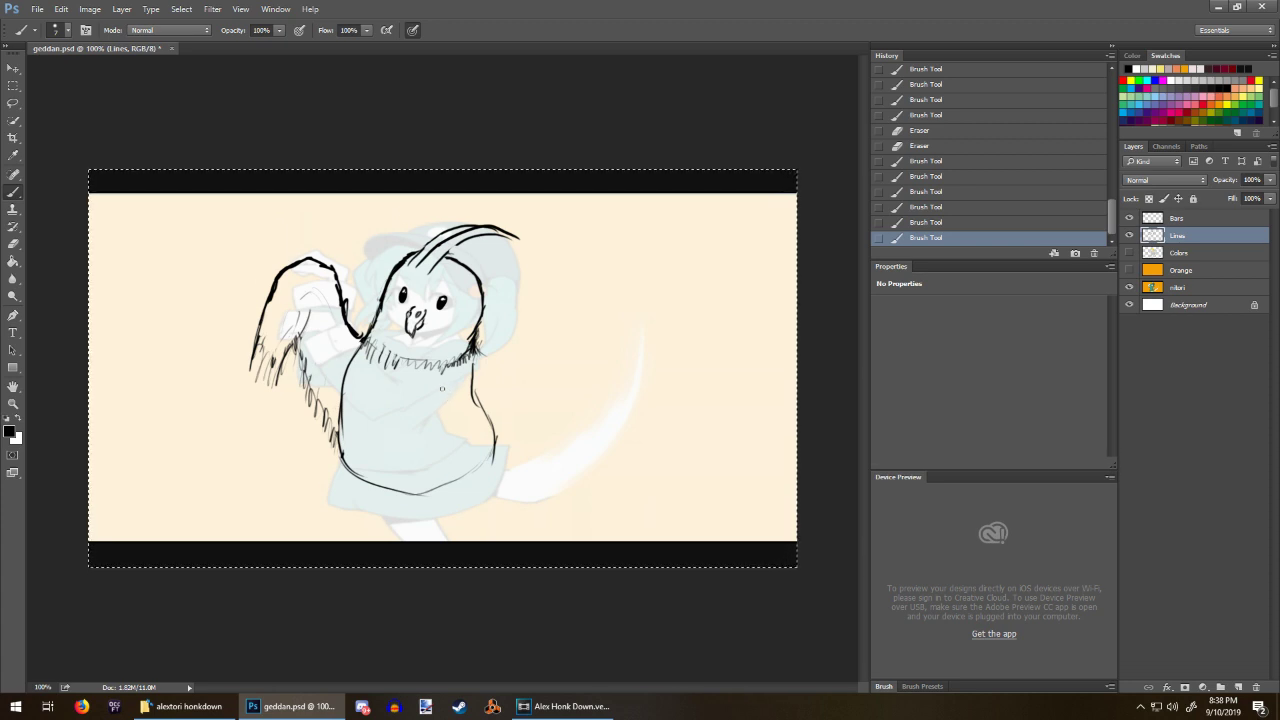
Step: Try a V-shaped wing edge across the chest below the neck fringe, then erase it
left_click_drag(469, 362, 430, 380)
left_click_drag(437, 378, 378, 358)
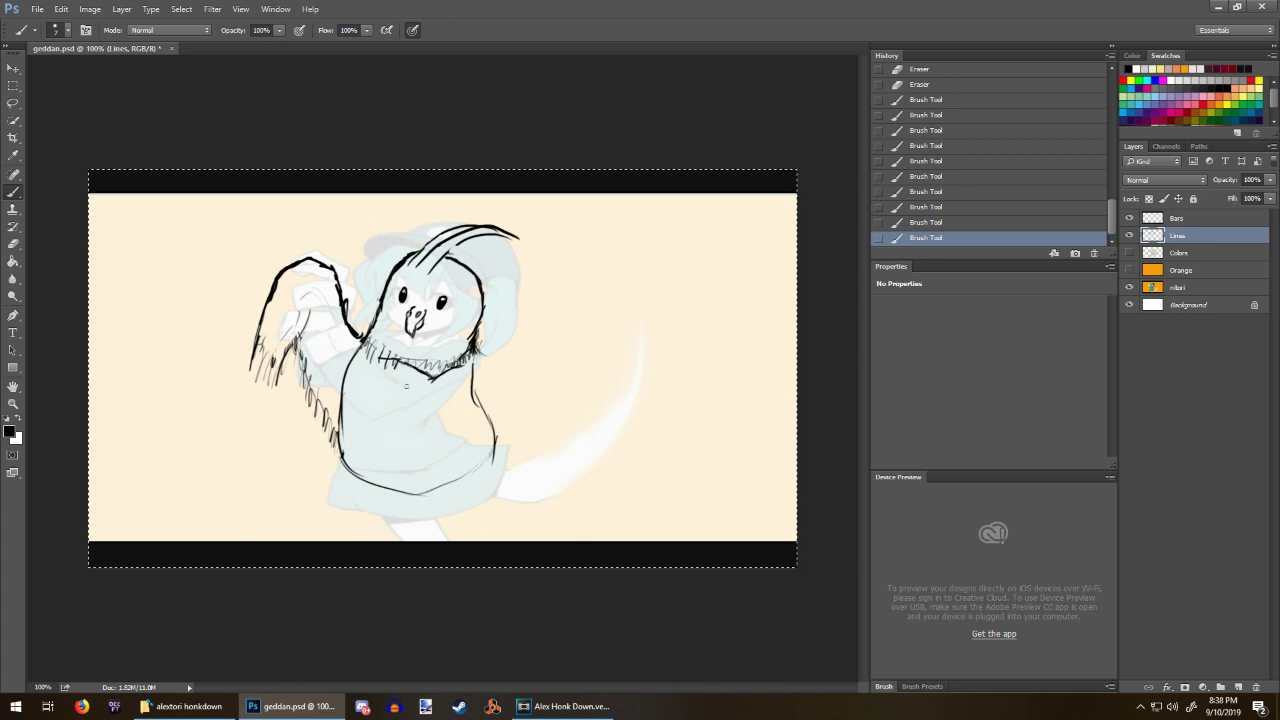
key("e")
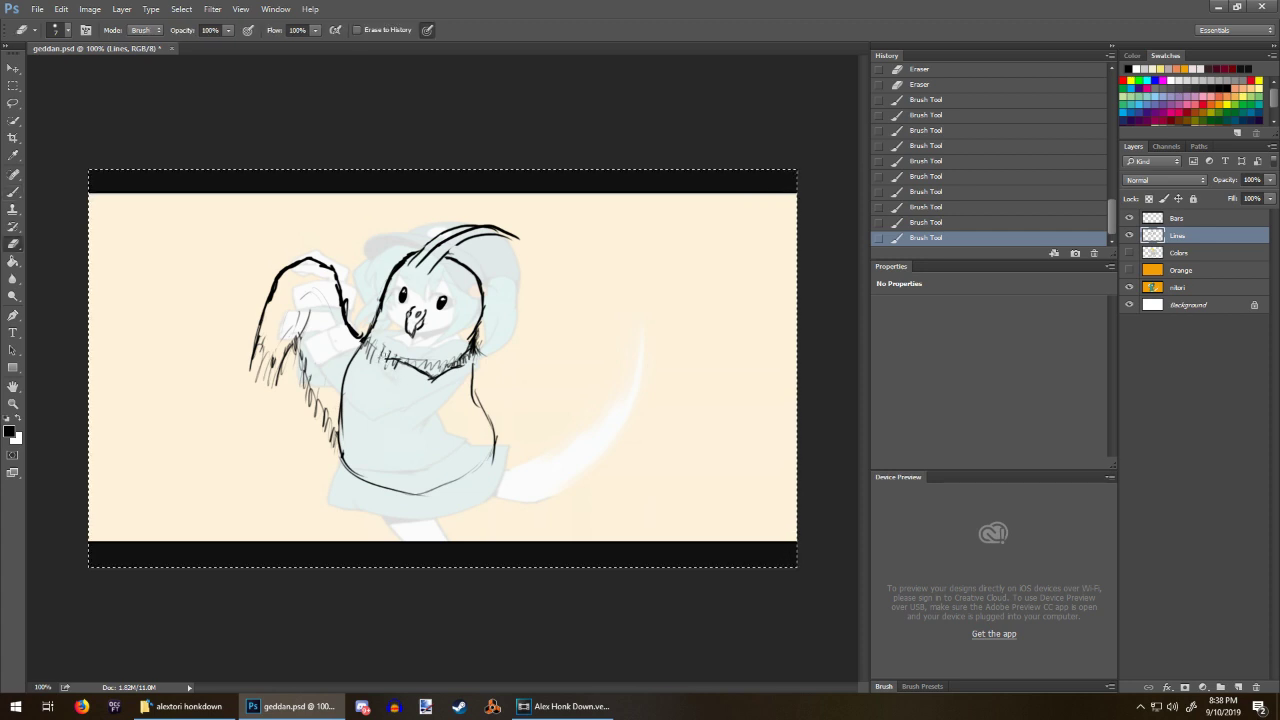
left_click_drag(383, 357, 398, 358)
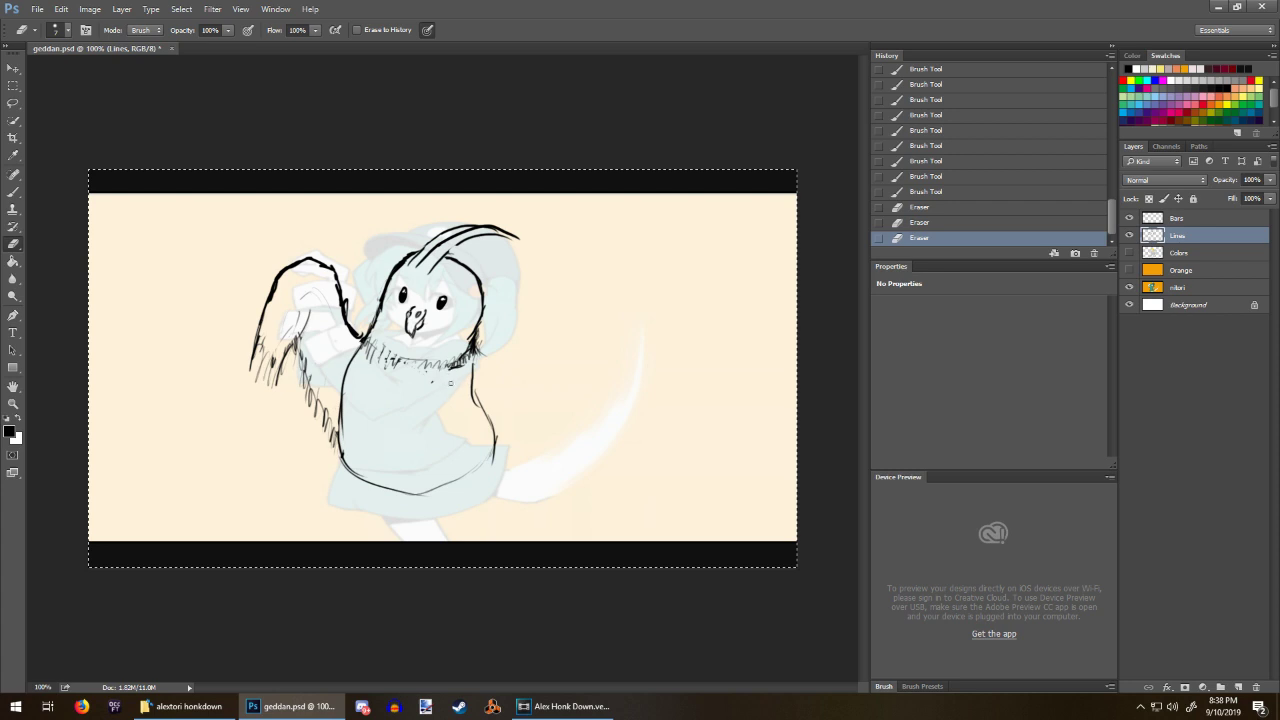
mouse_move(452, 375)
left_mouse_down()
mouse_move(406, 382)
mouse_move(316, 335)
mouse_move(306, 414)
left_mouse_up()
Step: Draw the second wing folded across the chest, with feathered tips on the left and a lower edge meeting in a point
key("b")
mouse_move(317, 404)
left_mouse_down()
mouse_move(311, 423)
mouse_move(310, 384)
mouse_move(343, 389)
mouse_move(338, 408)
mouse_move(335, 389)
mouse_move(389, 459)
left_mouse_up()
key("e")
key("b")
key("e")
key("b")
mouse_move(385, 446)
left_mouse_down()
mouse_move(389, 462)
mouse_move(398, 448)
left_mouse_up()
left_click_drag(394, 456, 418, 434)
left_click_drag(410, 438, 444, 421)
mouse_move(427, 439)
left_mouse_down()
mouse_move(458, 409)
mouse_move(466, 370)
mouse_move(446, 358)
mouse_move(459, 390)
left_mouse_up()
Step: Erase the left neck line and redraw the cheek as a rounded curve with feather strokes where it meets the neck
left_click_drag(373, 333, 368, 348)
left_click_drag(374, 330, 368, 347)
key("e")
key("b")
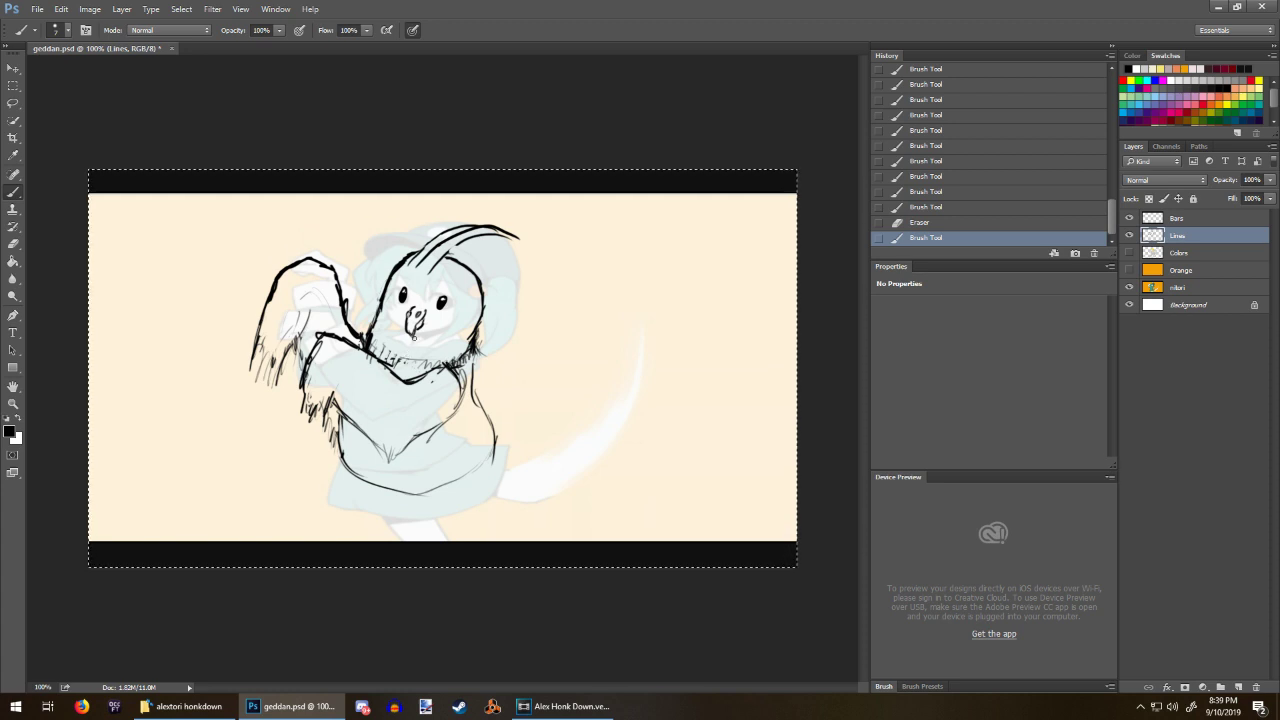
key("e")
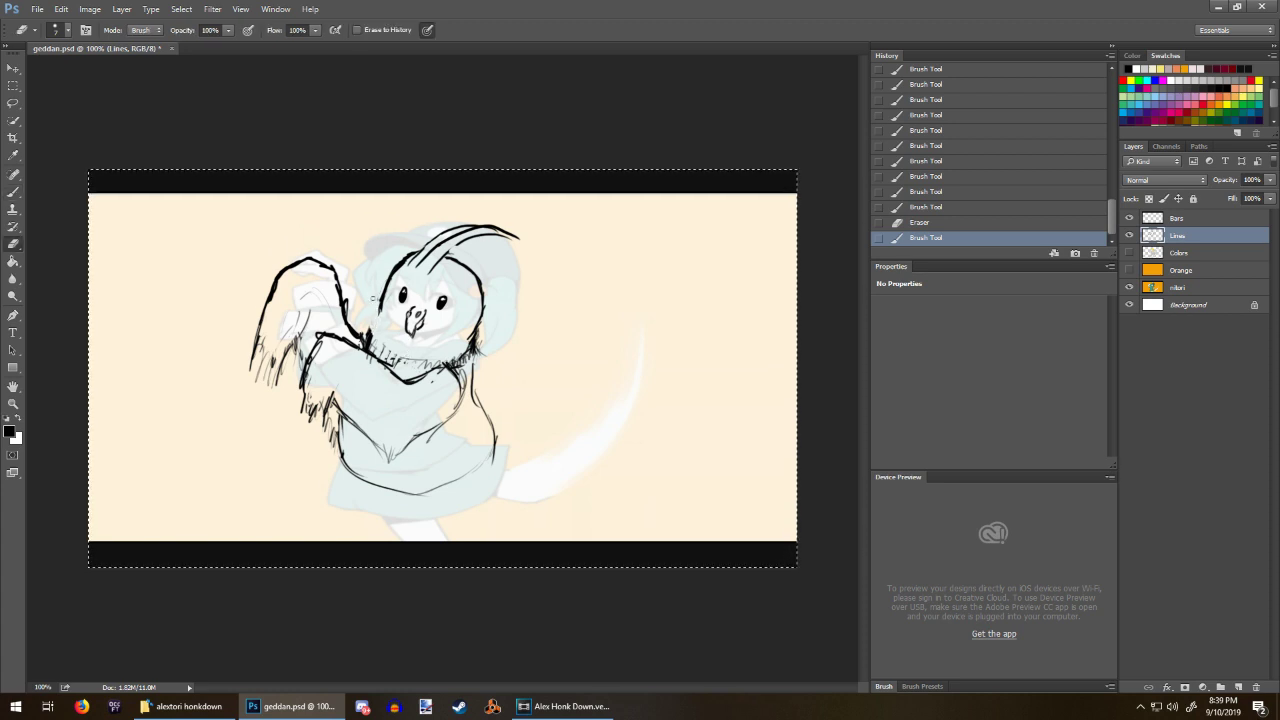
left_click_drag(371, 327, 369, 338)
key("b")
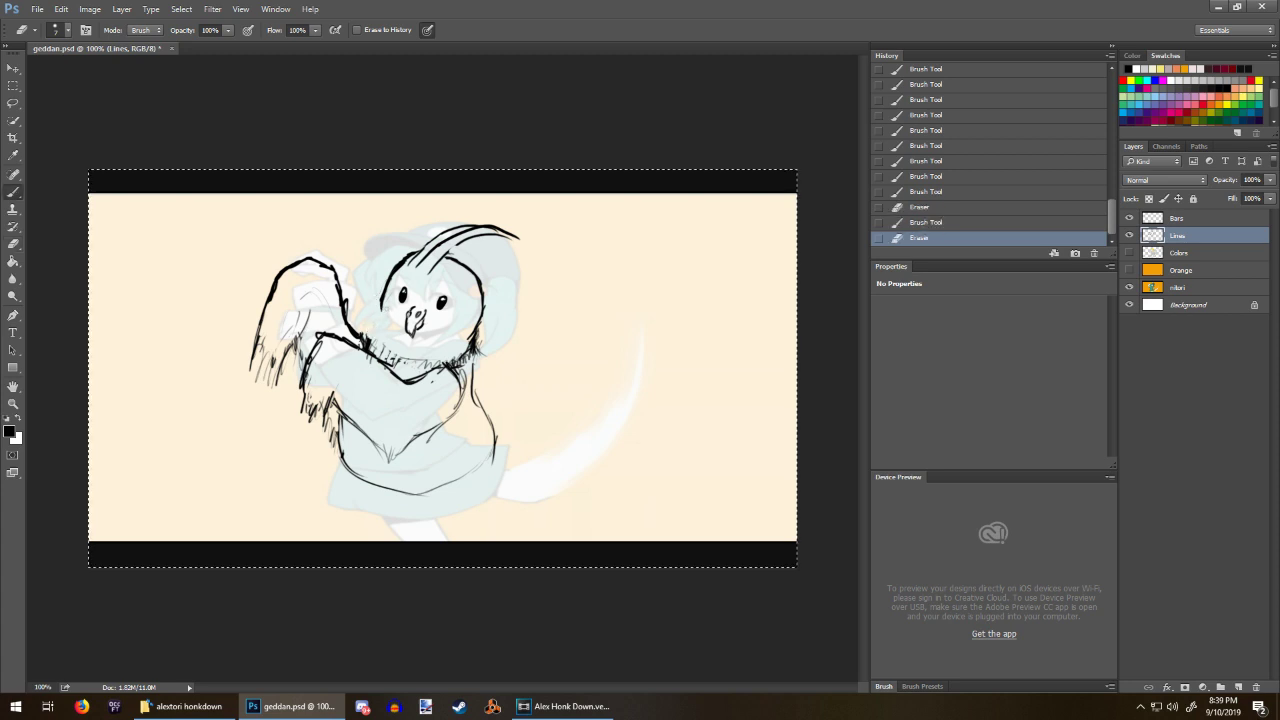
left_click_drag(383, 294, 389, 332)
left_click_drag(389, 323, 376, 339)
left_click_drag(386, 331, 373, 341)
left_click_drag(384, 333, 370, 343)
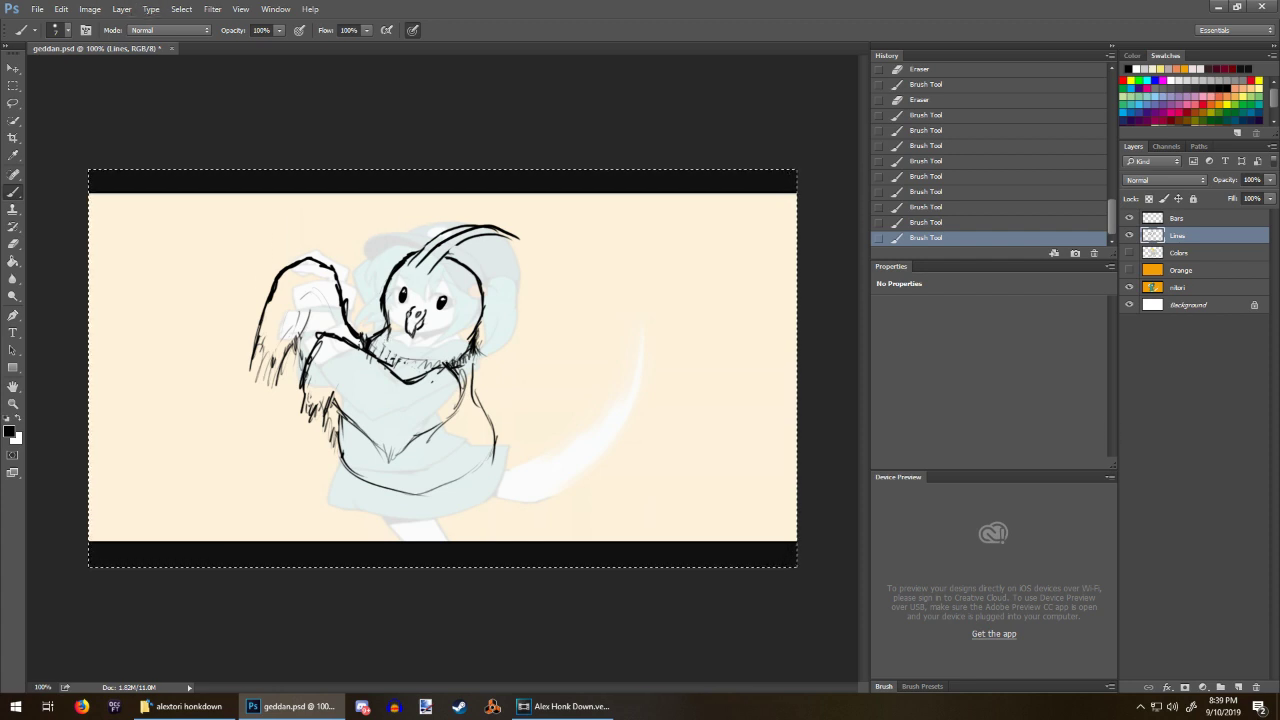
Step: Erase the thin right edge of the folded wing, redraw it boldly from shoulder to lower point, and add inner feather strokes
key("ctrl+d")
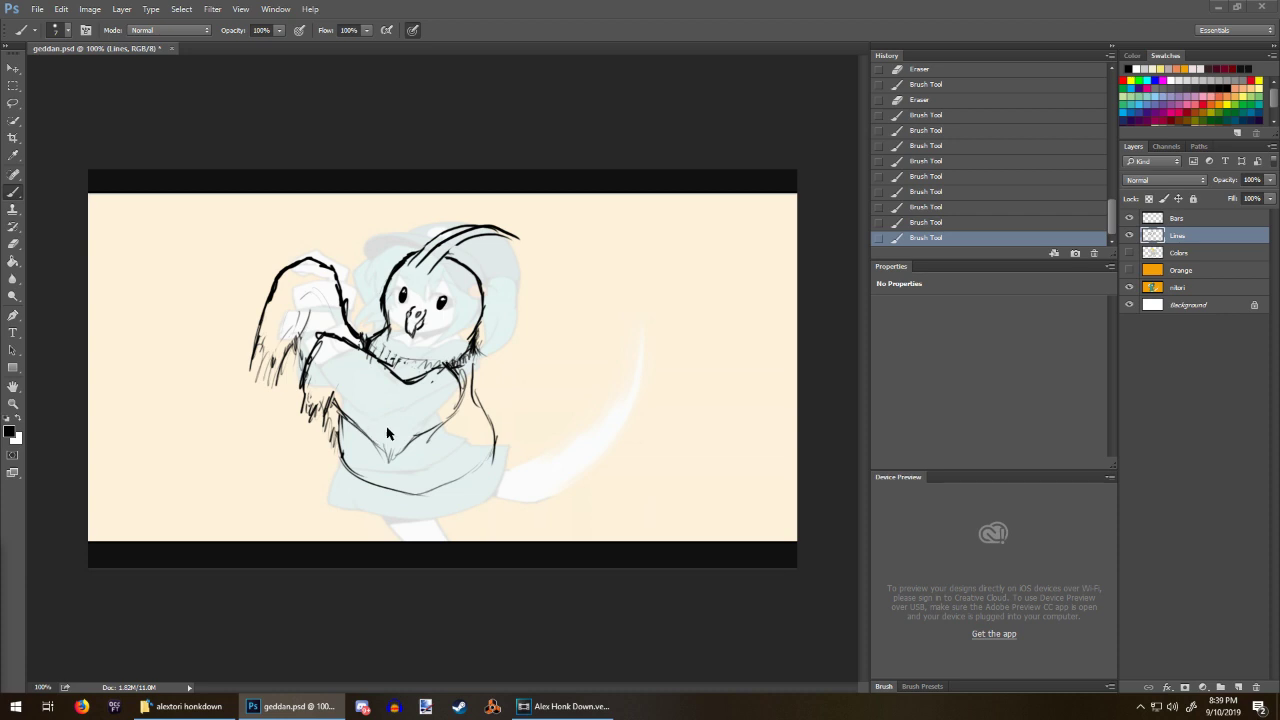
key("ctrl+a")
key("e")
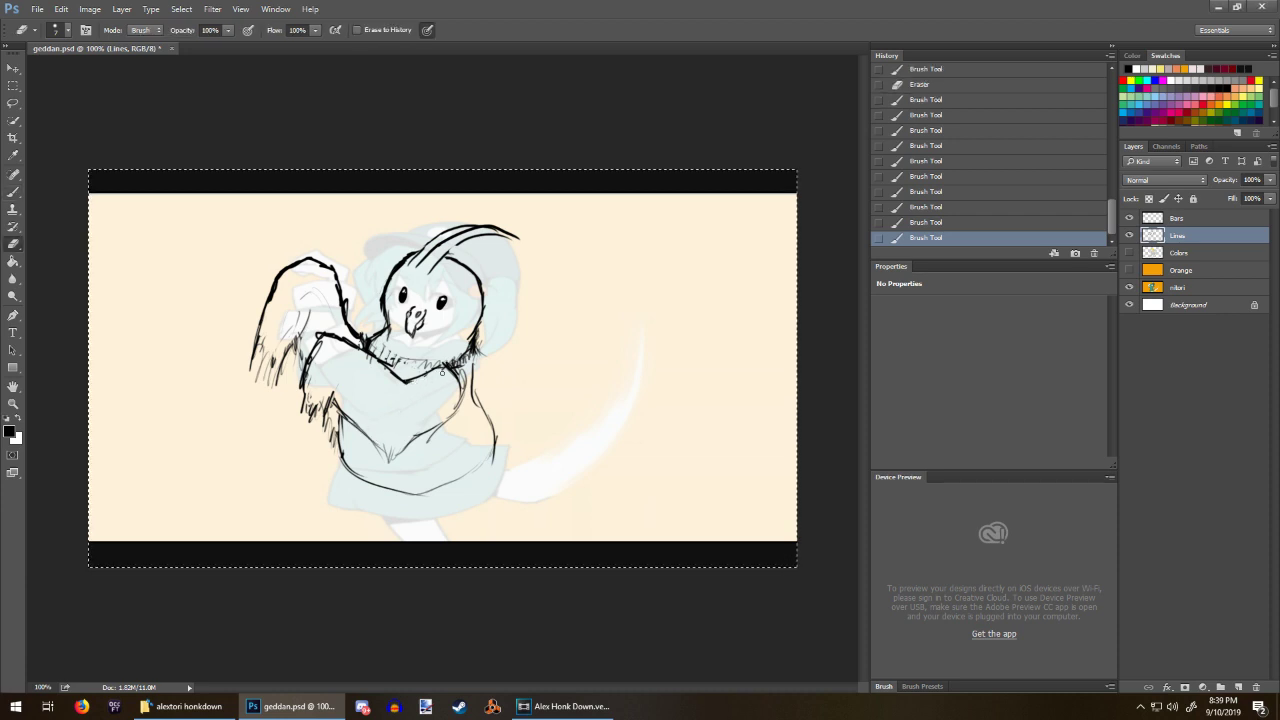
left_click_drag(438, 373, 423, 395)
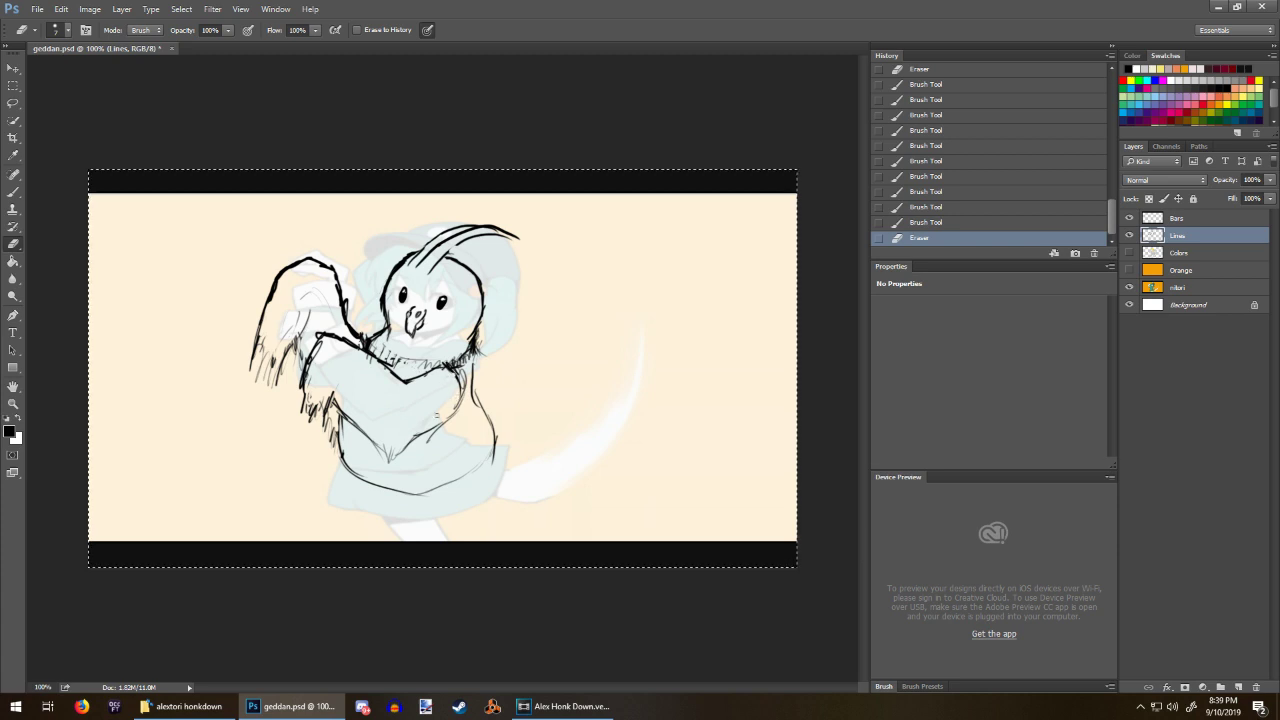
mouse_move(411, 438)
left_mouse_down()
mouse_move(452, 413)
mouse_move(462, 372)
mouse_move(472, 394)
mouse_move(480, 372)
mouse_move(486, 400)
mouse_move(390, 480)
left_mouse_up()
key("b")
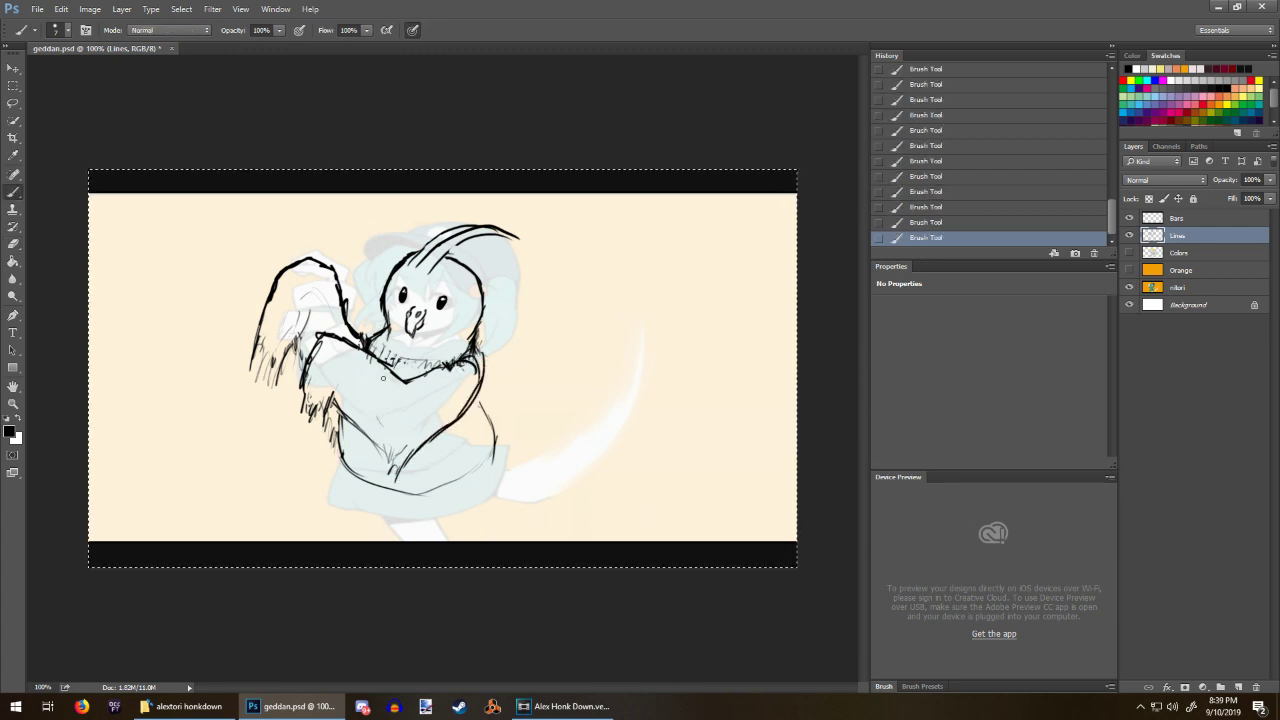
left_click_drag(341, 395, 361, 431)
left_click_drag(366, 405, 371, 429)
left_click_drag(387, 413, 389, 433)
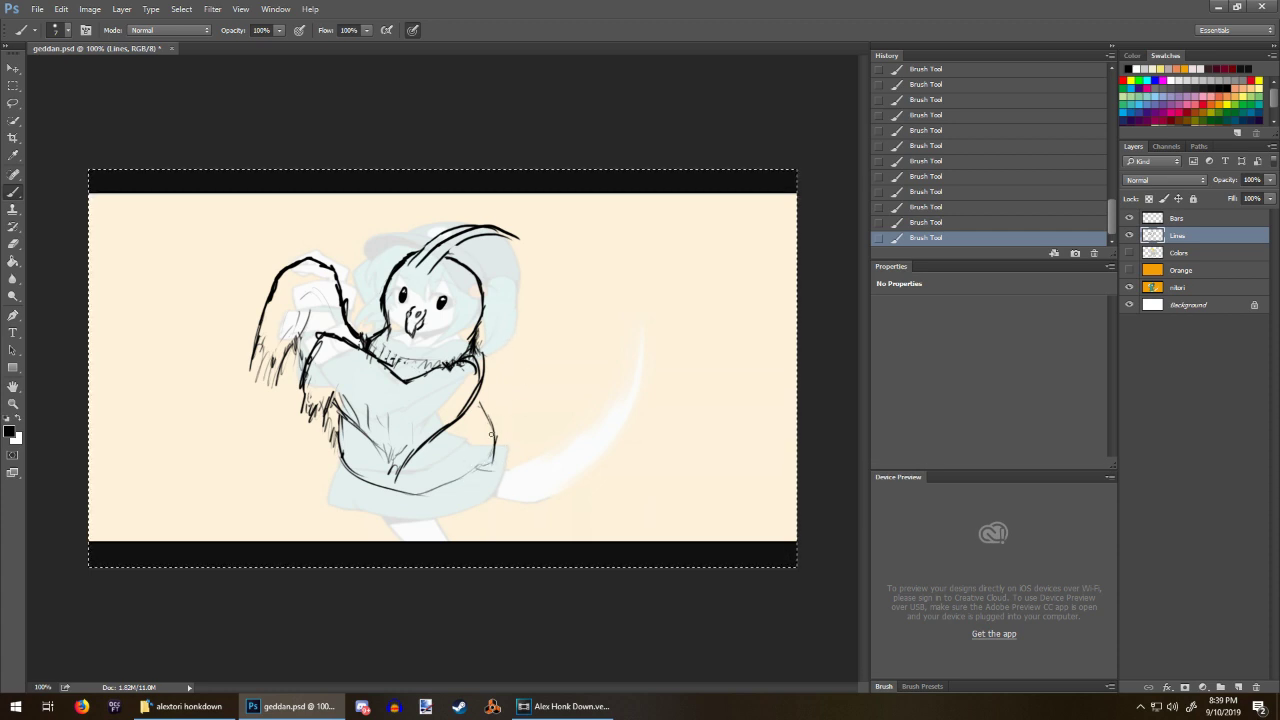
Step: Sketch long curved tail feathers sweeping up behind the right side of the body, erasing the overlapping body line
mouse_move(527, 283)
left_mouse_down()
mouse_move(519, 422)
mouse_move(555, 352)
left_mouse_up()
mouse_move(478, 398)
left_mouse_down()
mouse_move(535, 334)
mouse_move(545, 268)
mouse_move(498, 397)
left_mouse_up()
key("e")
key("b")
left_click_drag(548, 333, 490, 416)
left_click_drag(504, 410, 487, 419)
key("e")
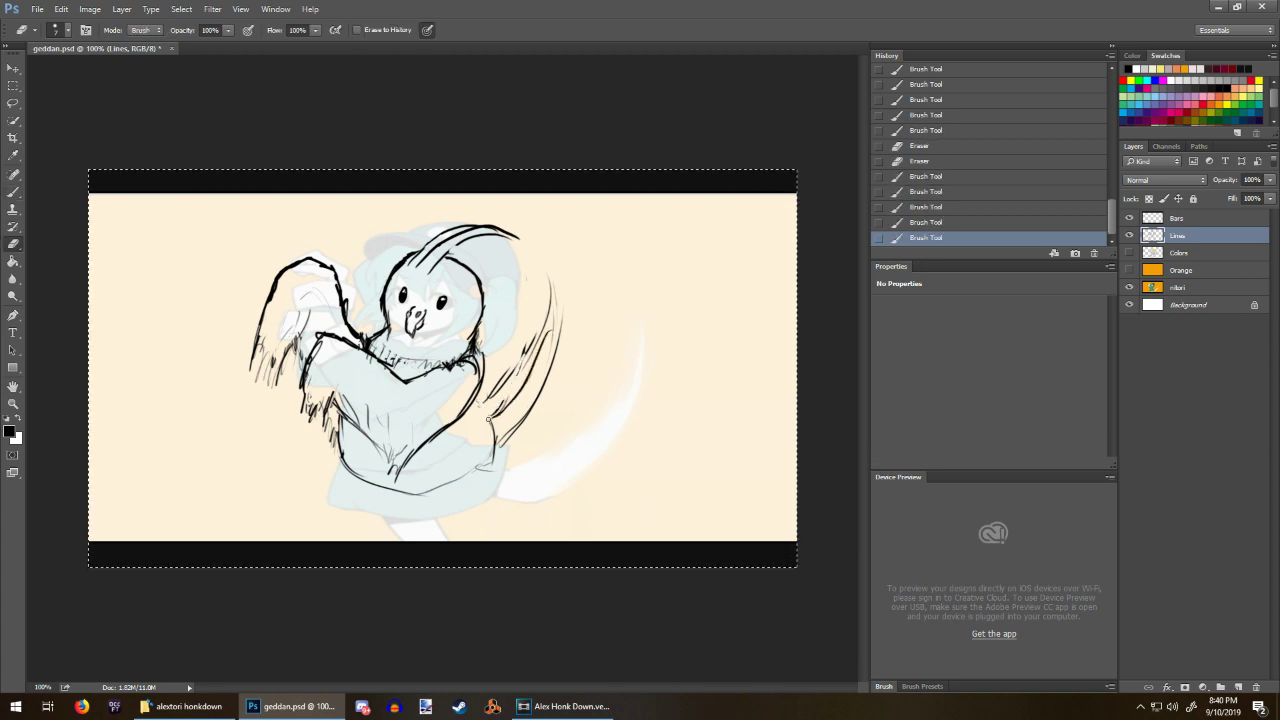
left_click_drag(500, 441, 495, 448)
Step: Draw the rounded base of the tail feathers beside the folded wing and darken the strokes joining them
key("b")
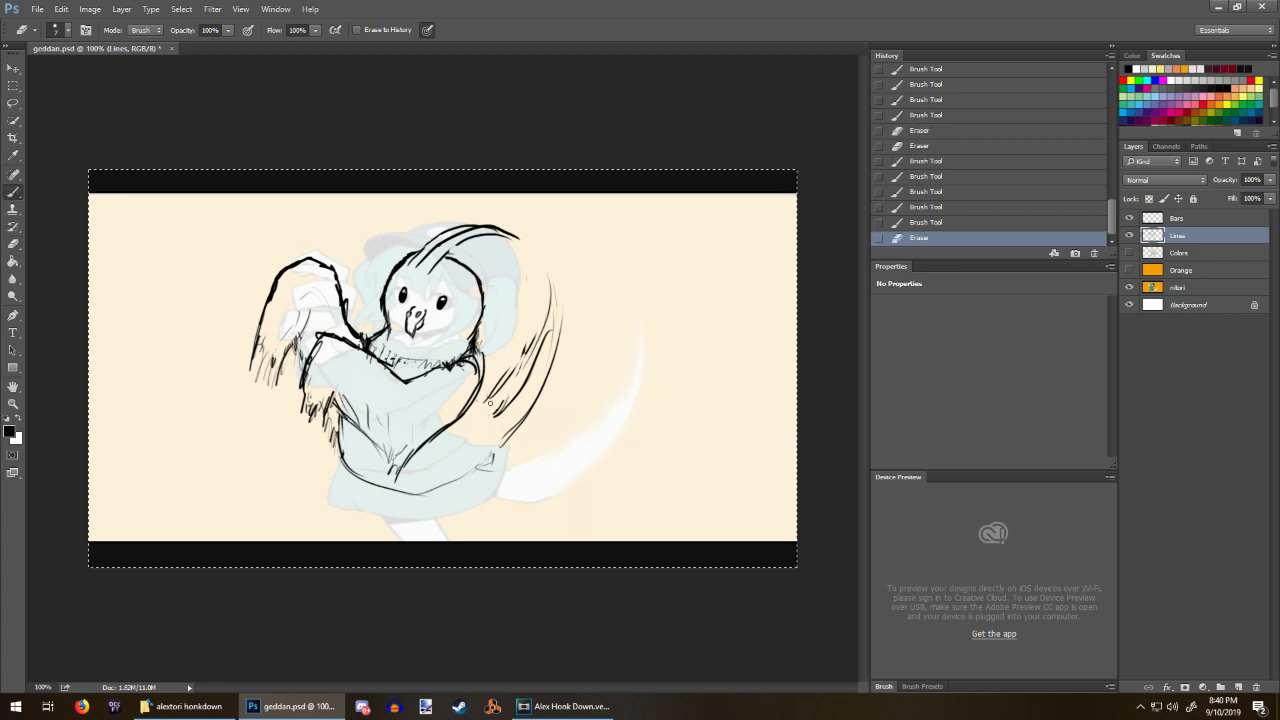
left_click_drag(490, 390, 474, 411)
left_click_drag(470, 413, 494, 427)
mouse_move(482, 427)
left_mouse_down()
mouse_move(514, 402)
mouse_move(490, 404)
left_mouse_up()
left_click_drag(468, 409, 490, 413)
left_click_drag(511, 399, 495, 415)
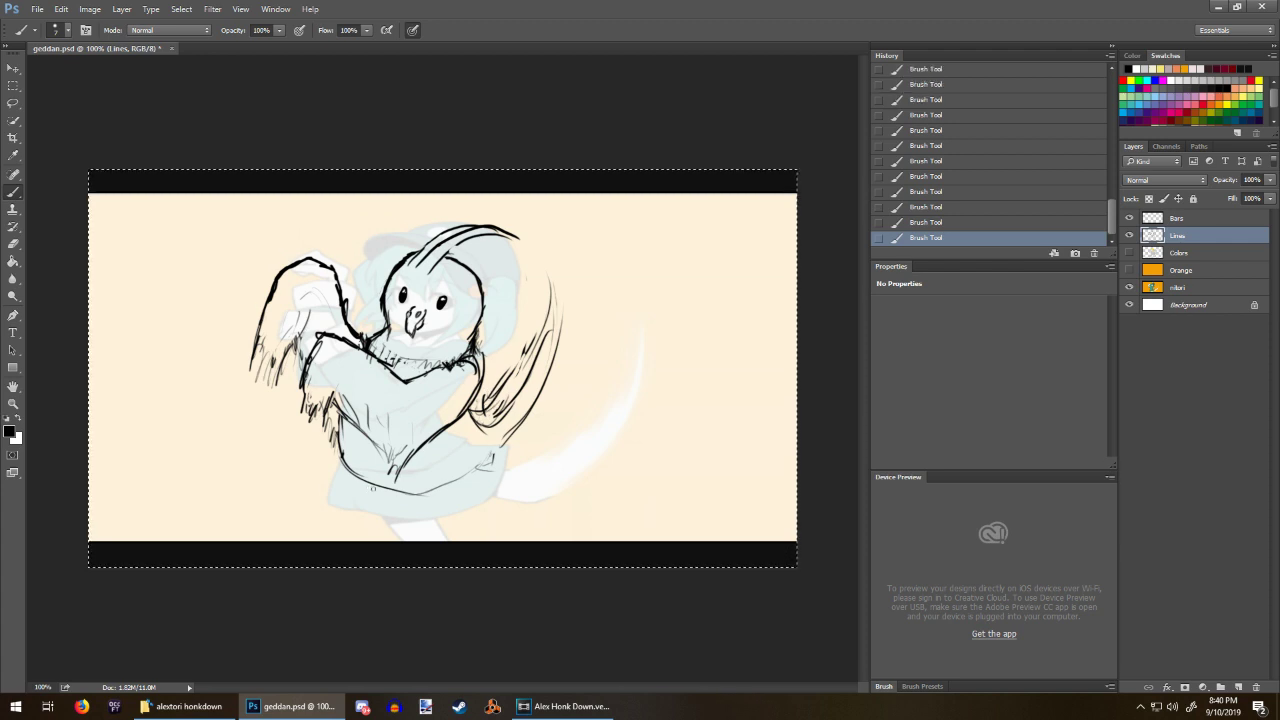
Step: Sketch the lower belly, the standing leg beneath it, and the raised thigh extending right with ragged feather ends
mouse_move(372, 489)
left_mouse_down()
mouse_move(358, 476)
mouse_move(376, 512)
left_mouse_up()
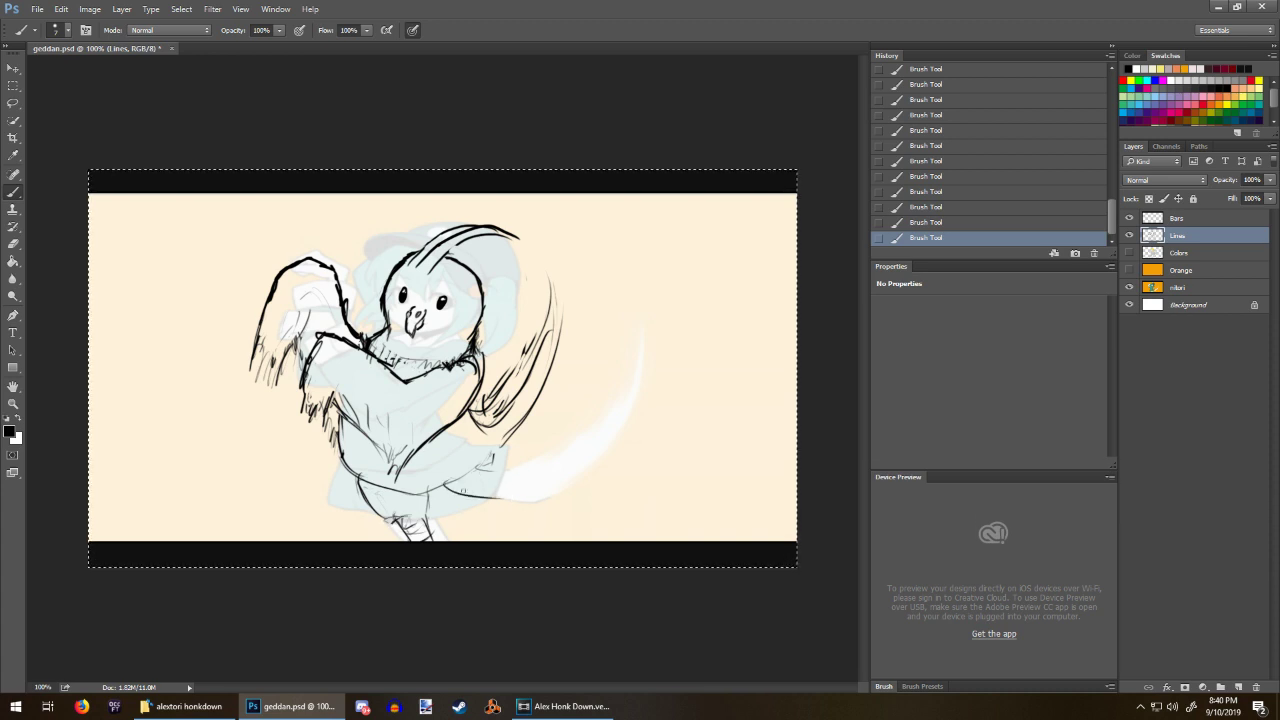
mouse_move(458, 492)
left_mouse_down()
mouse_move(514, 494)
mouse_move(524, 468)
left_mouse_up()
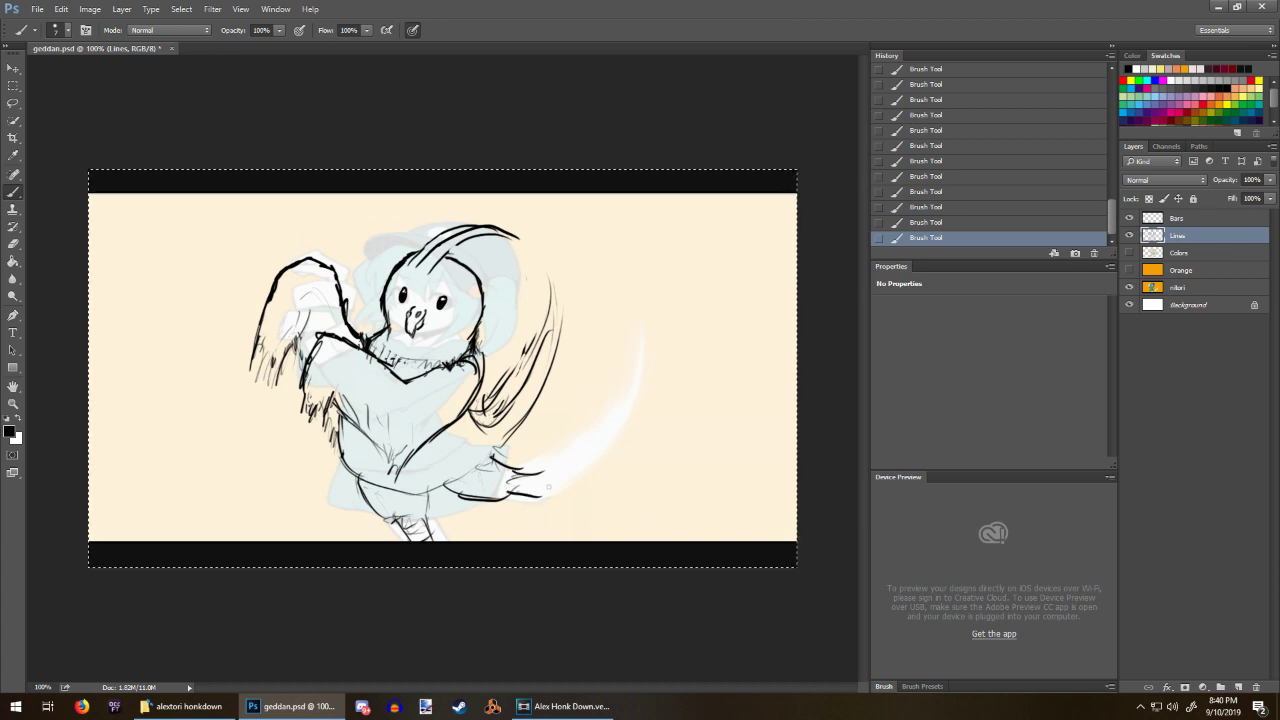
key("e")
key("b")
Step: Erase the leftover belly line across the raised thigh and hide the reference image layer
mouse_move(473, 467)
left_mouse_down()
mouse_move(451, 485)
mouse_move(480, 464)
left_mouse_up()
key("e")
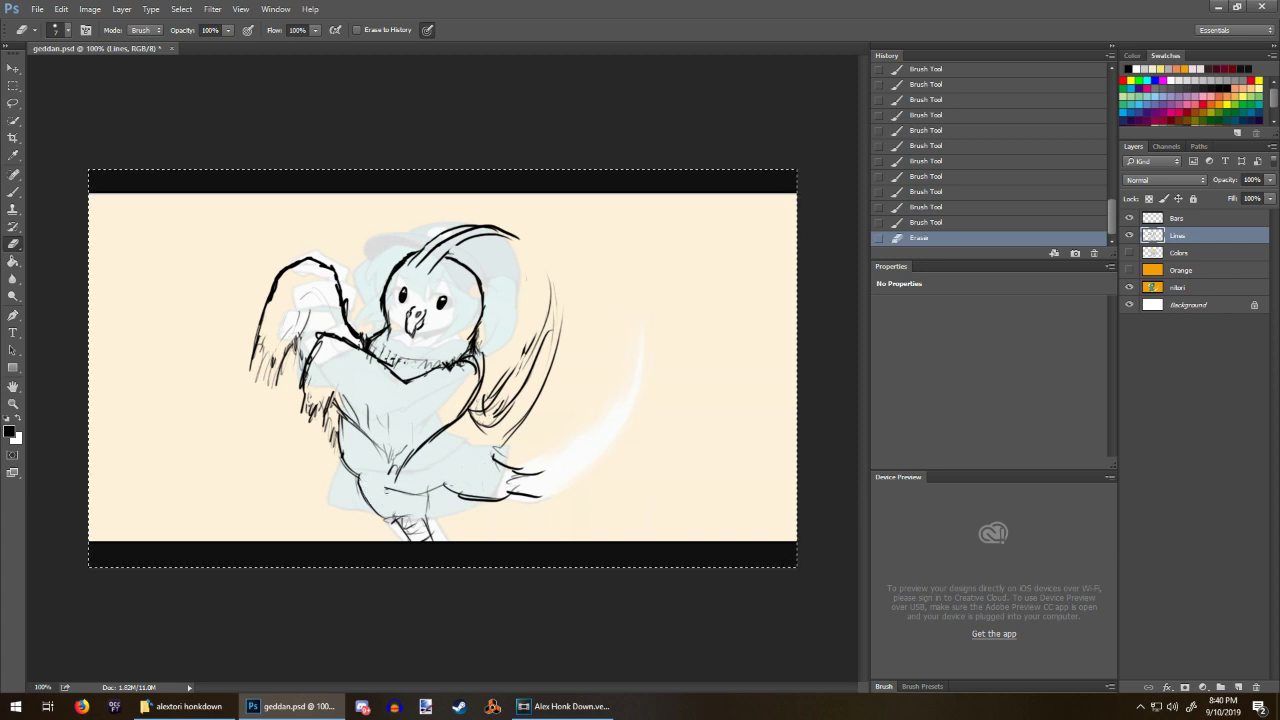
left_click_drag(450, 488, 423, 484)
left_click(1129, 288)
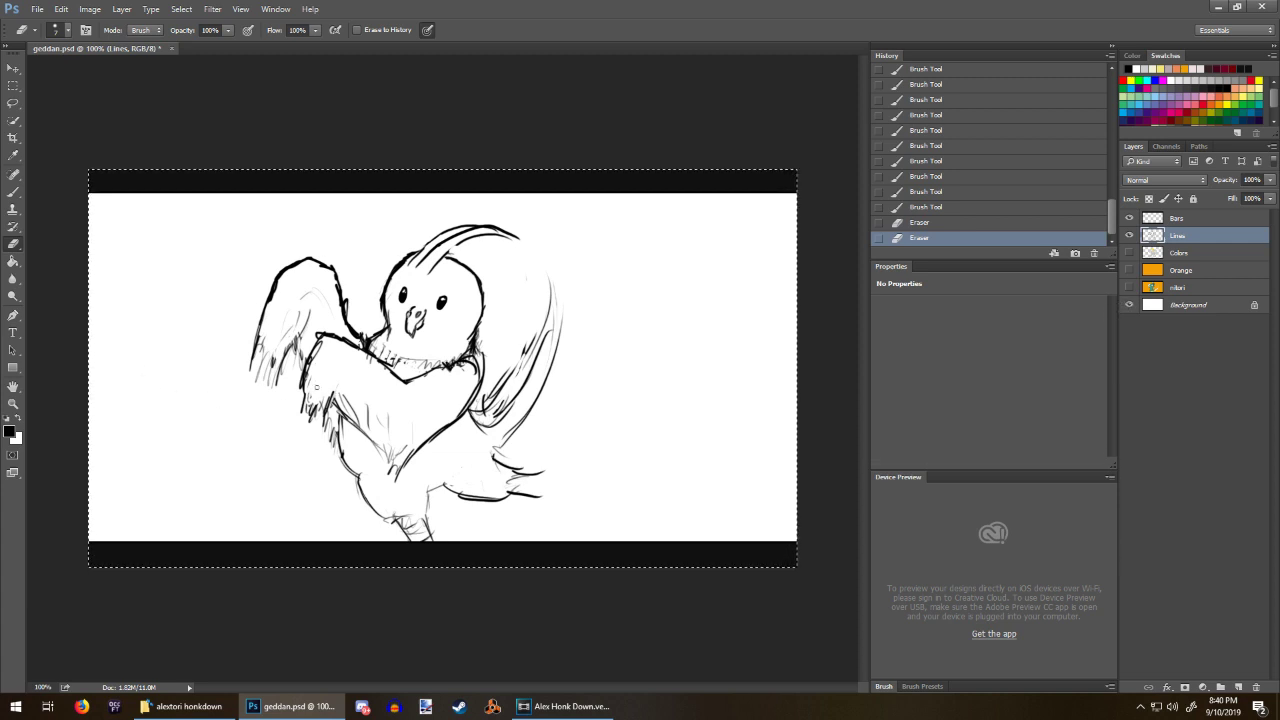
Step: Erase the ragged feather strokes at the tip of the folded wing and redraw them as longer, looser feather lines
mouse_move(316, 387)
left_mouse_down()
mouse_move(310, 414)
mouse_move(321, 392)
mouse_move(310, 394)
left_mouse_up()
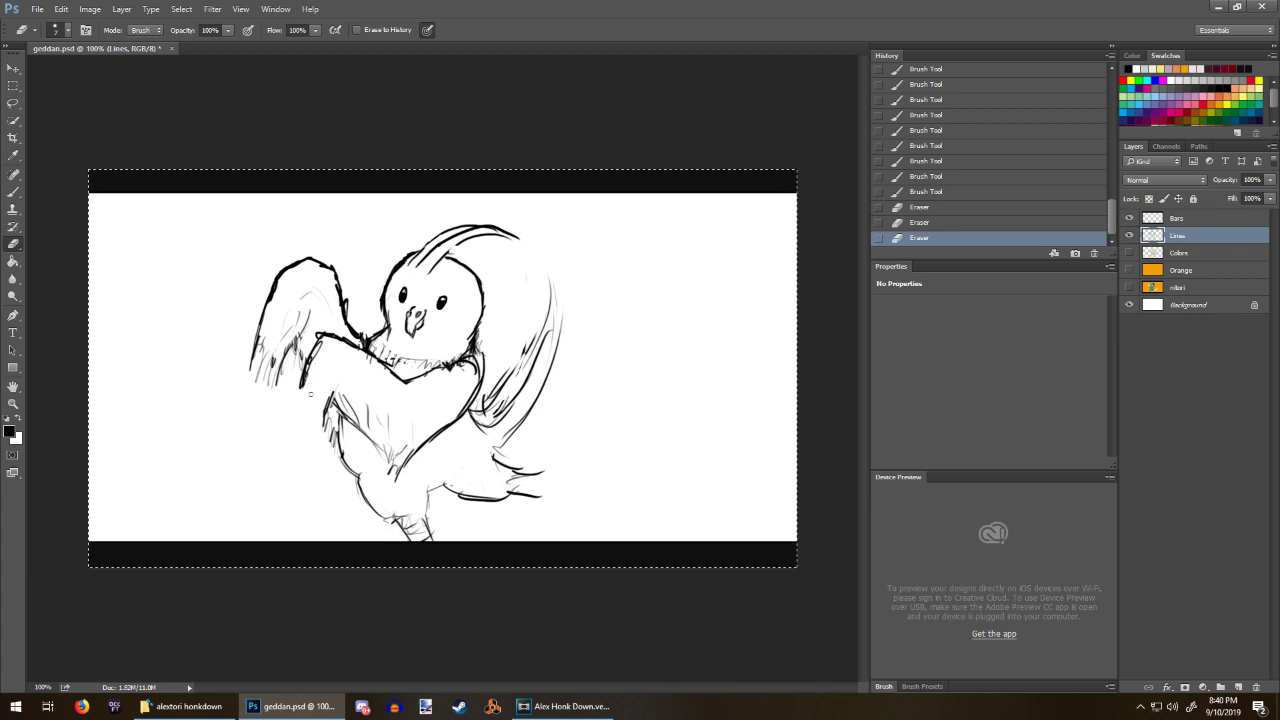
key("b")
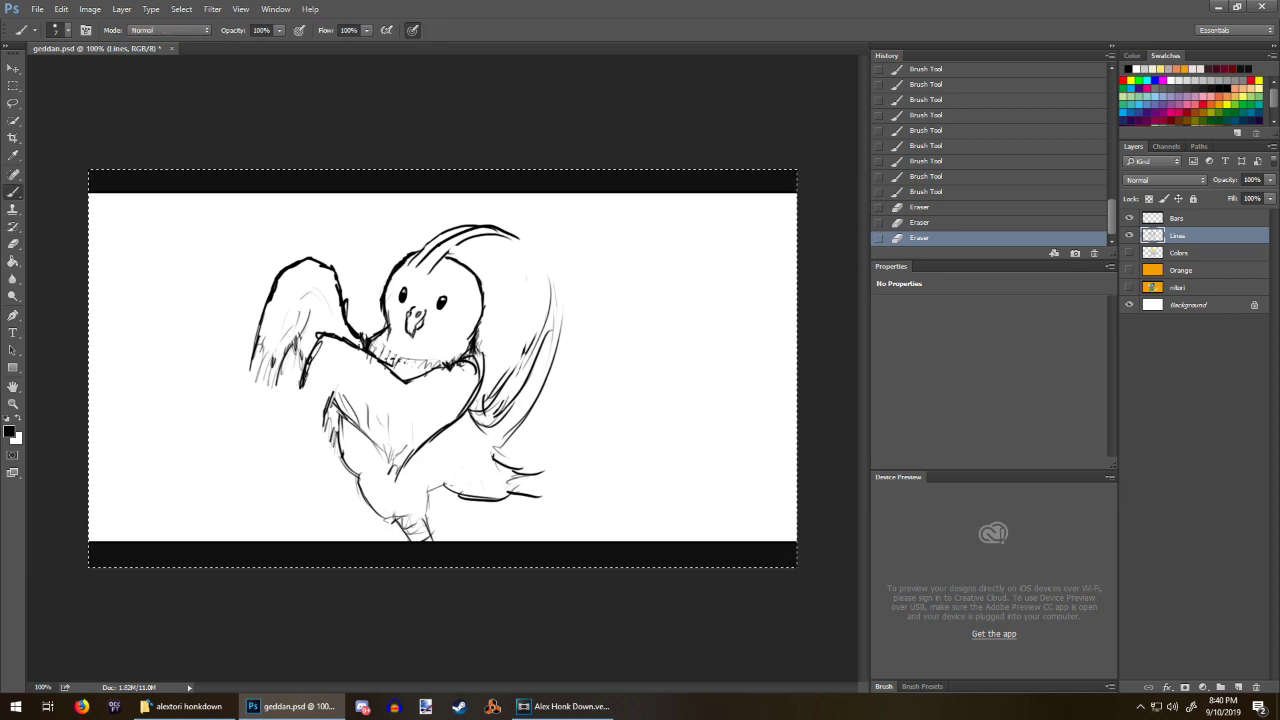
mouse_move(308, 380)
left_mouse_down()
mouse_move(292, 426)
mouse_move(322, 418)
mouse_move(297, 412)
mouse_move(295, 430)
left_mouse_up()
mouse_move(329, 399)
left_mouse_down()
mouse_move(317, 441)
mouse_move(326, 418)
left_mouse_up()
key("e")
key("b")
left_click_drag(332, 408, 331, 436)
mouse_move(335, 404)
left_mouse_down()
mouse_move(331, 430)
mouse_move(337, 408)
mouse_move(400, 408)
left_mouse_up()
Step: Draw oval cheek patches on both sides of the cockatiel's beak
key("e")
key("b")
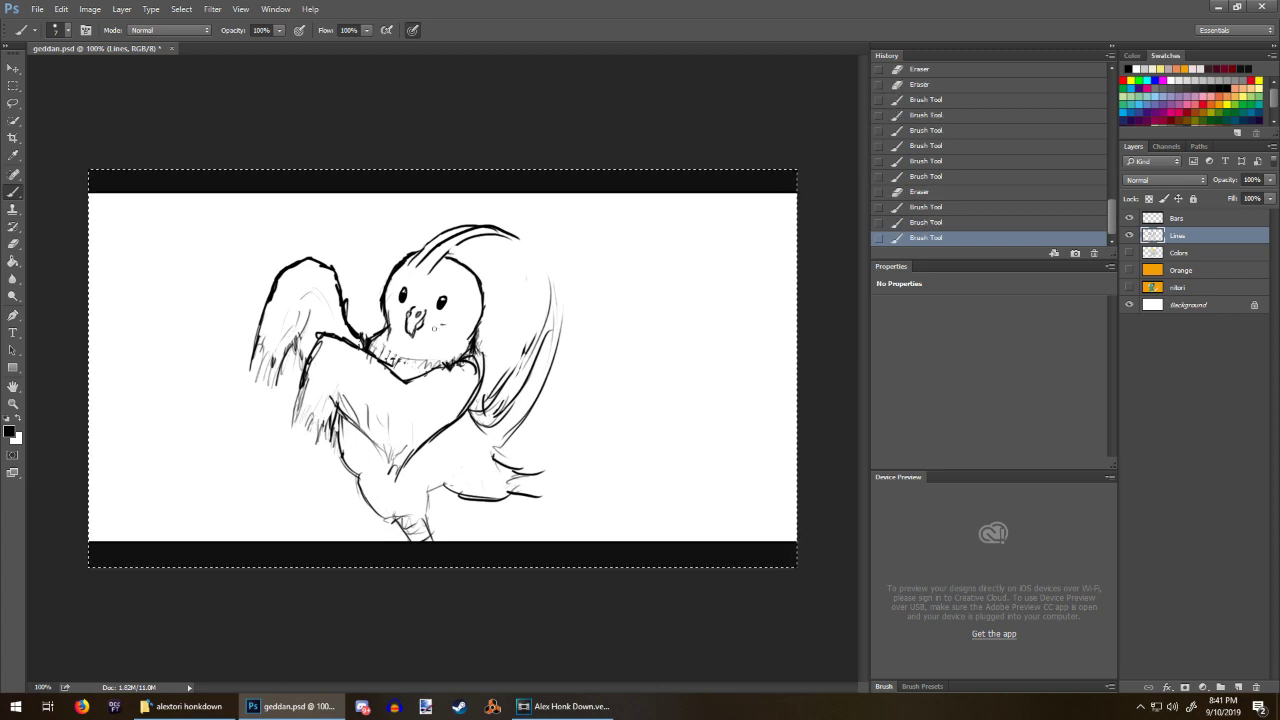
left_click_drag(446, 318, 392, 317)
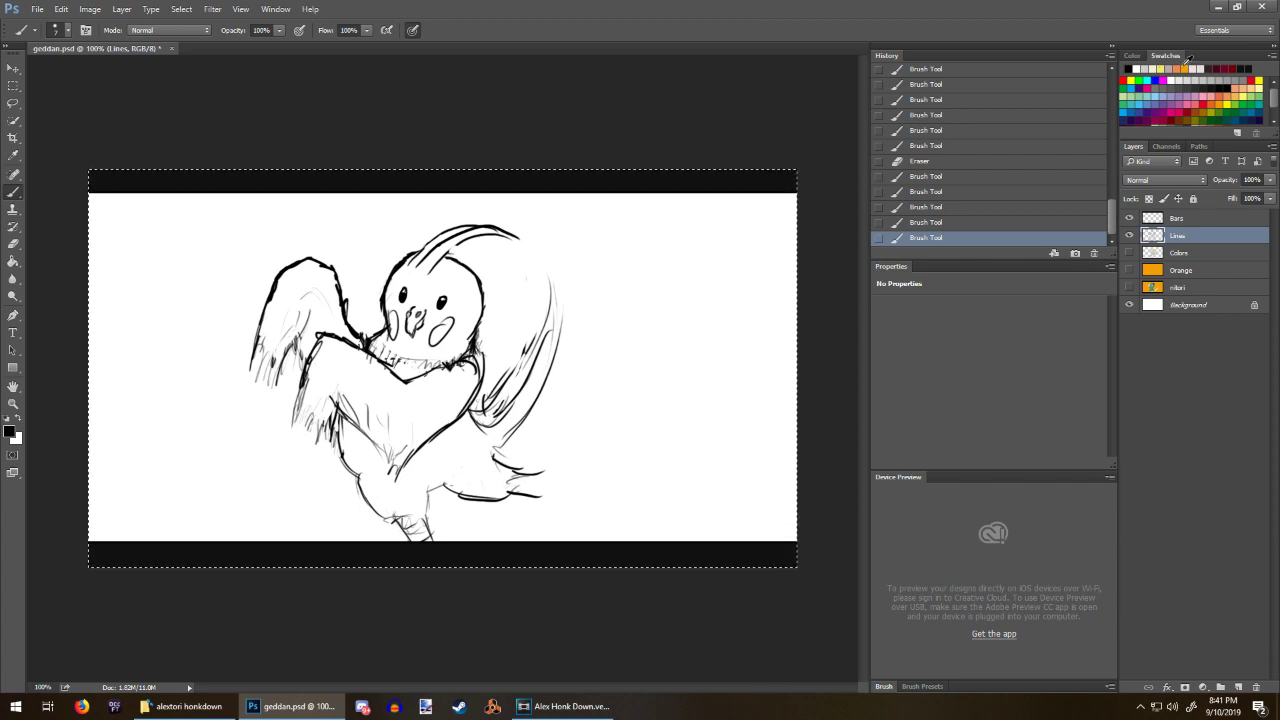
Step: Show the Colors layer, clear the previous frame's colouring from it and deselect the canvas
left_click(1153, 67)
left_click(1200, 254)
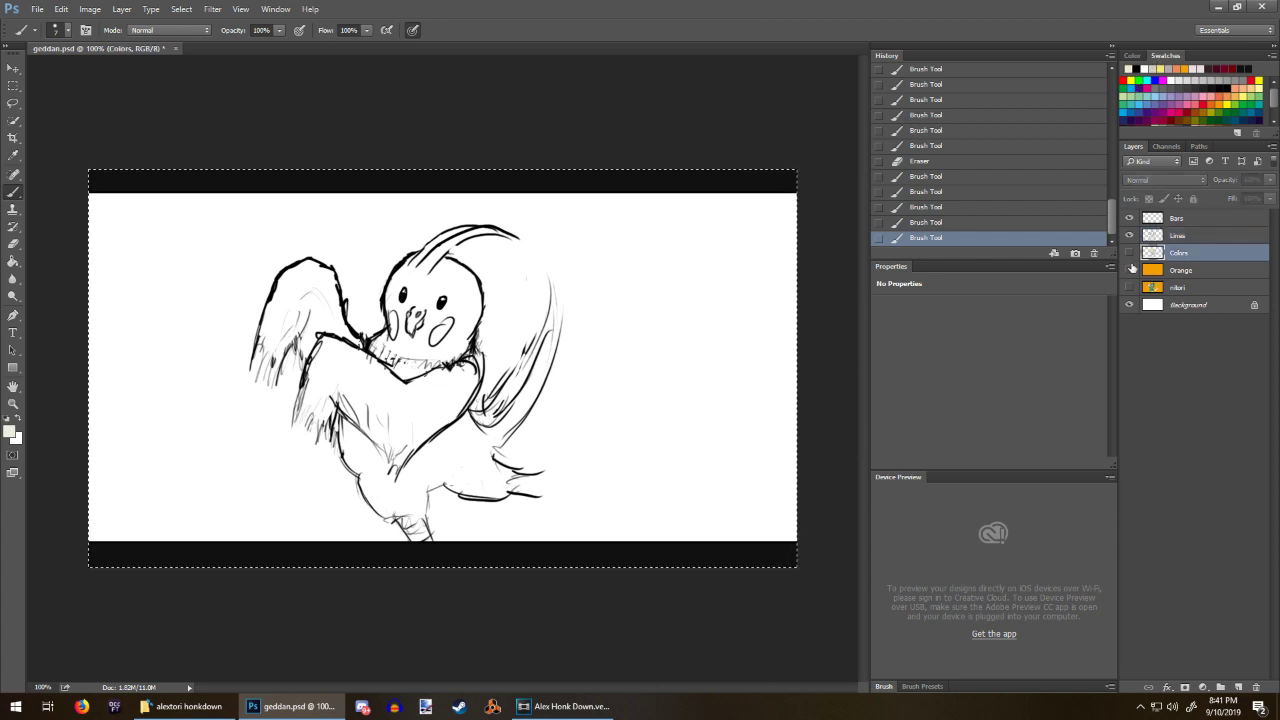
left_click(1129, 253)
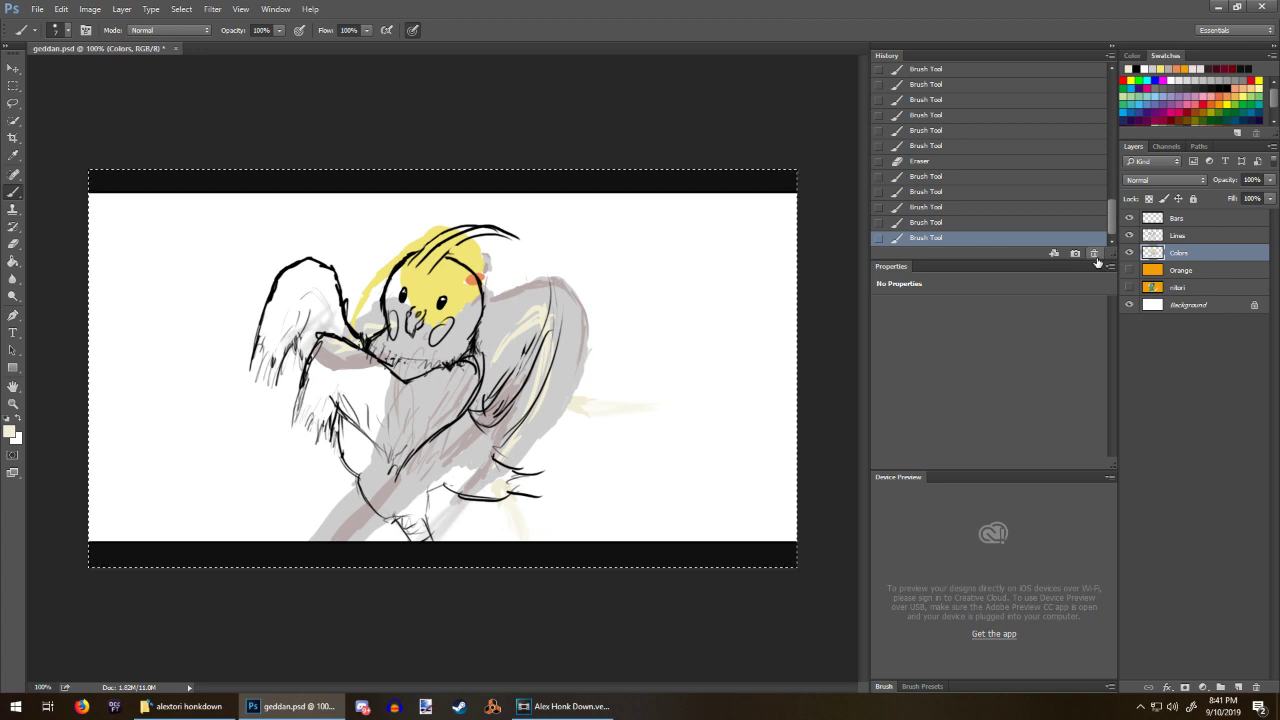
key("ctrl+a")
key("Delete")
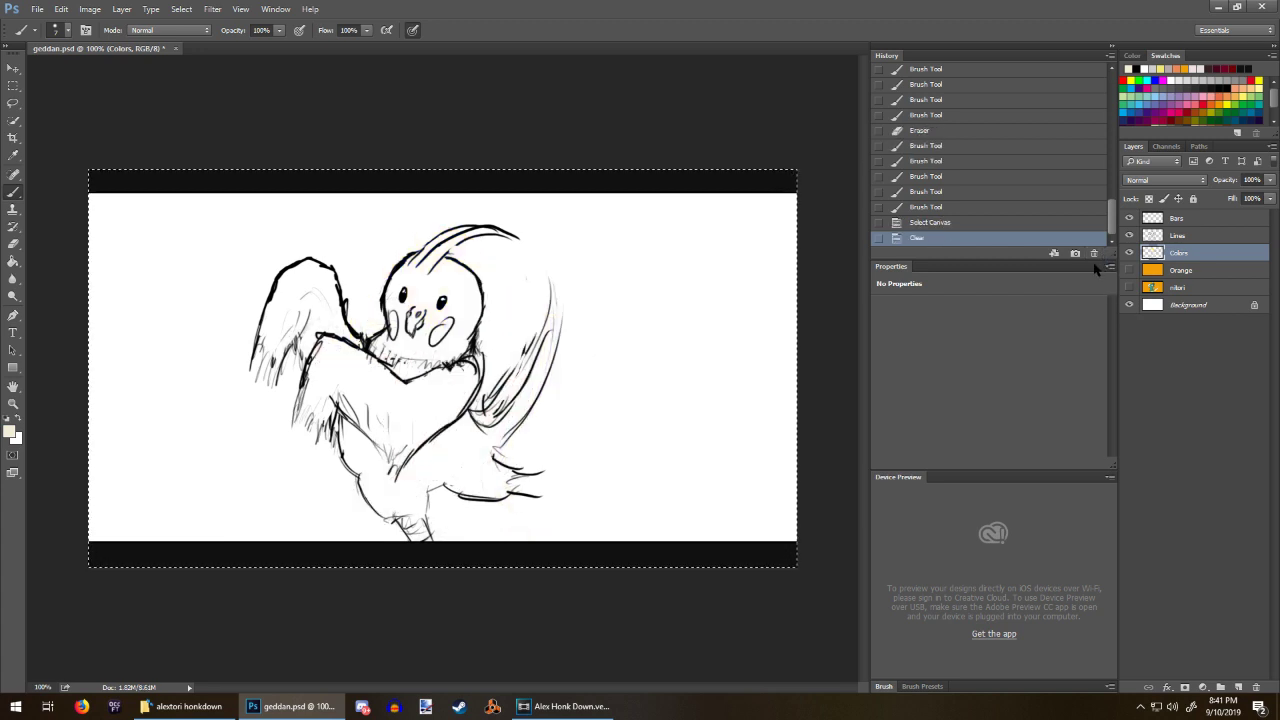
key("m")
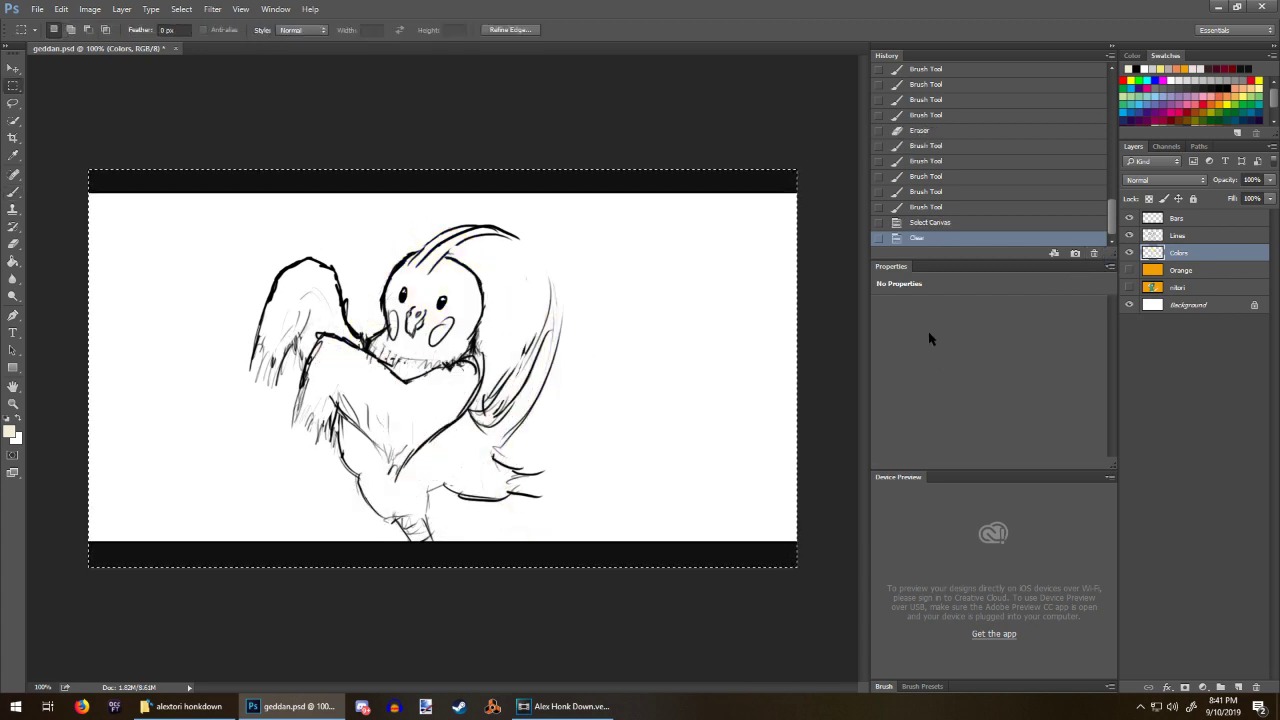
left_click(700, 396)
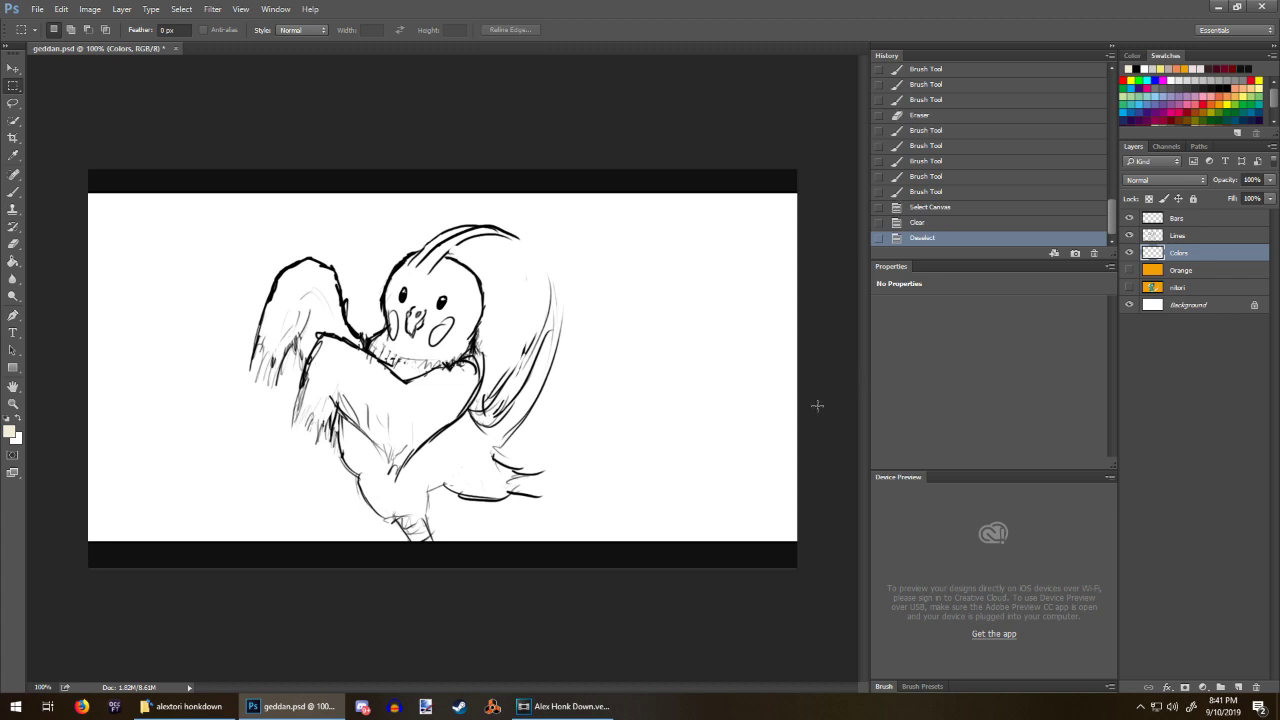
key("e")
key("b")
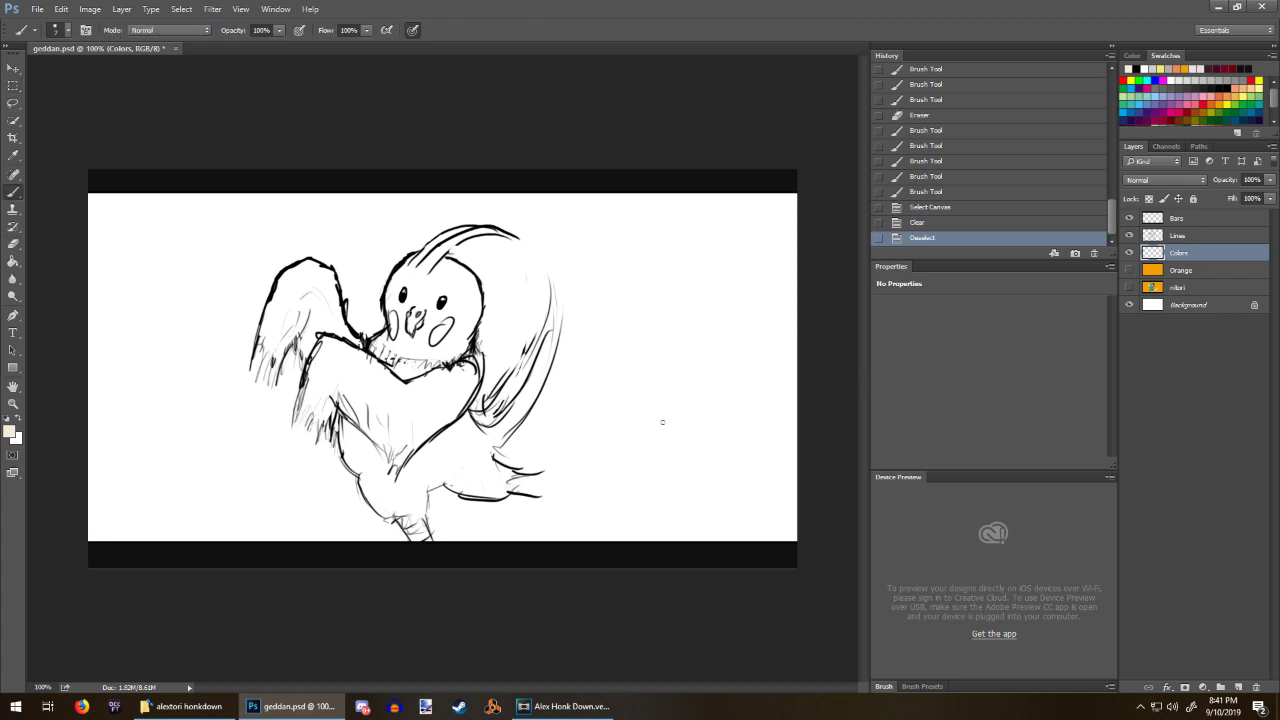
left_click_drag(671, 392, 661, 424)
key("e")
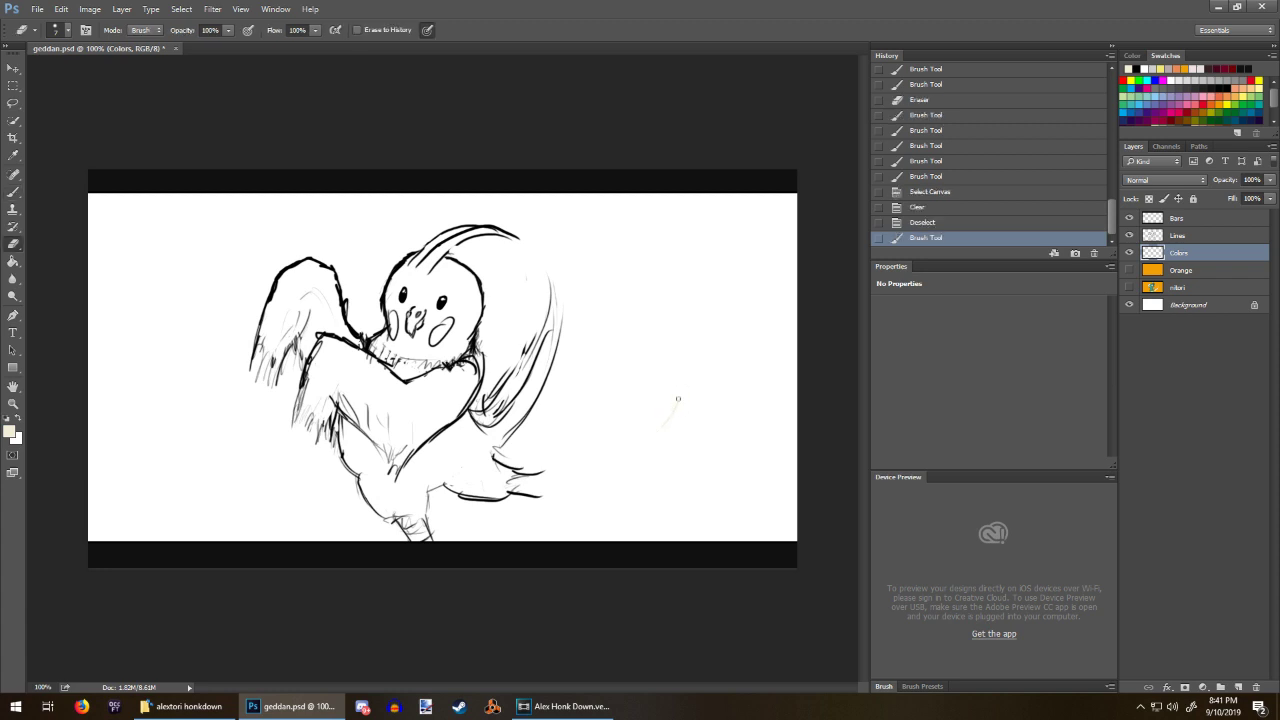
left_click_drag(701, 458, 716, 408)
key("b")
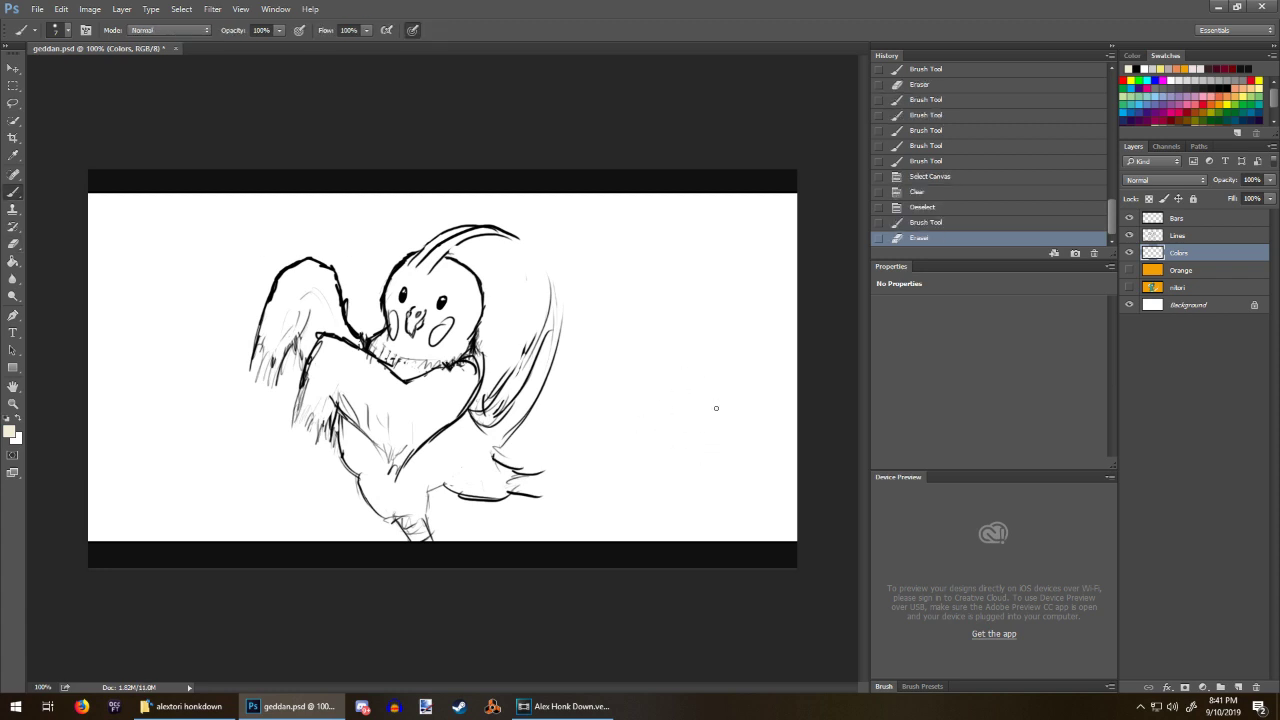
Step: Paint the raised leg and the standing leg cream on the Colors layer with a 24 px hard round brush
left_click_drag(506, 490, 522, 494)
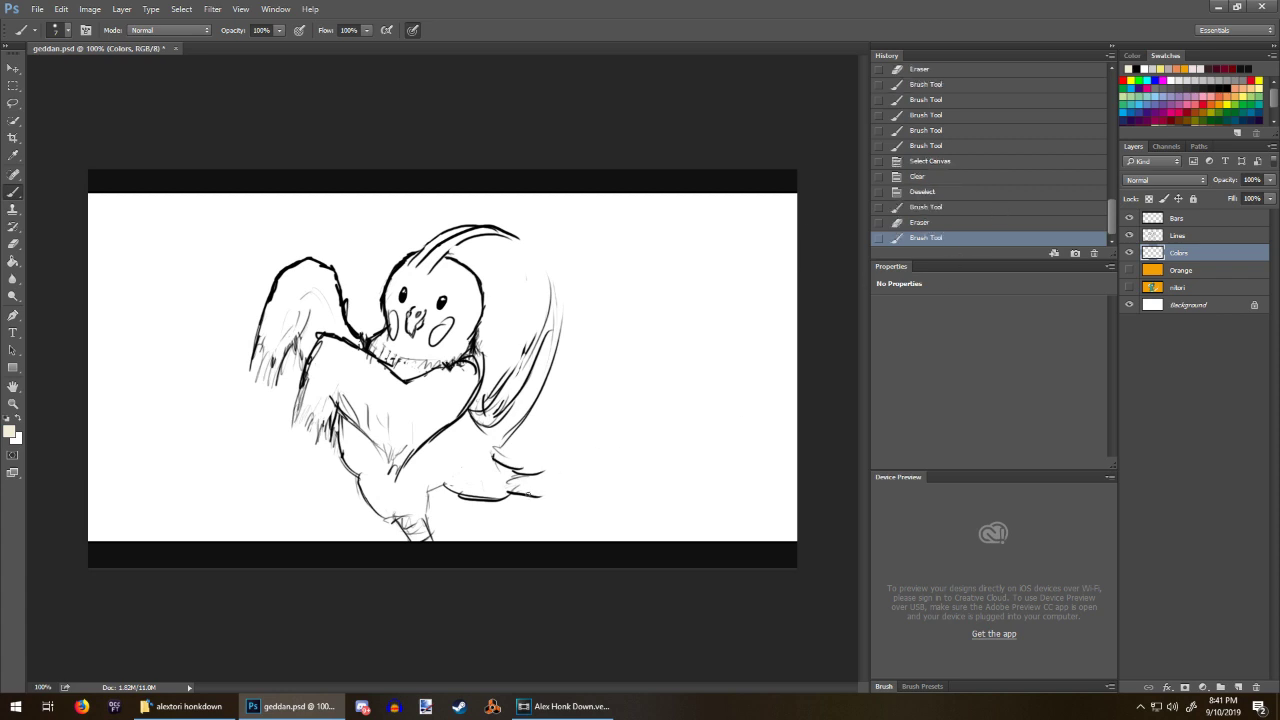
right_click(586, 411)
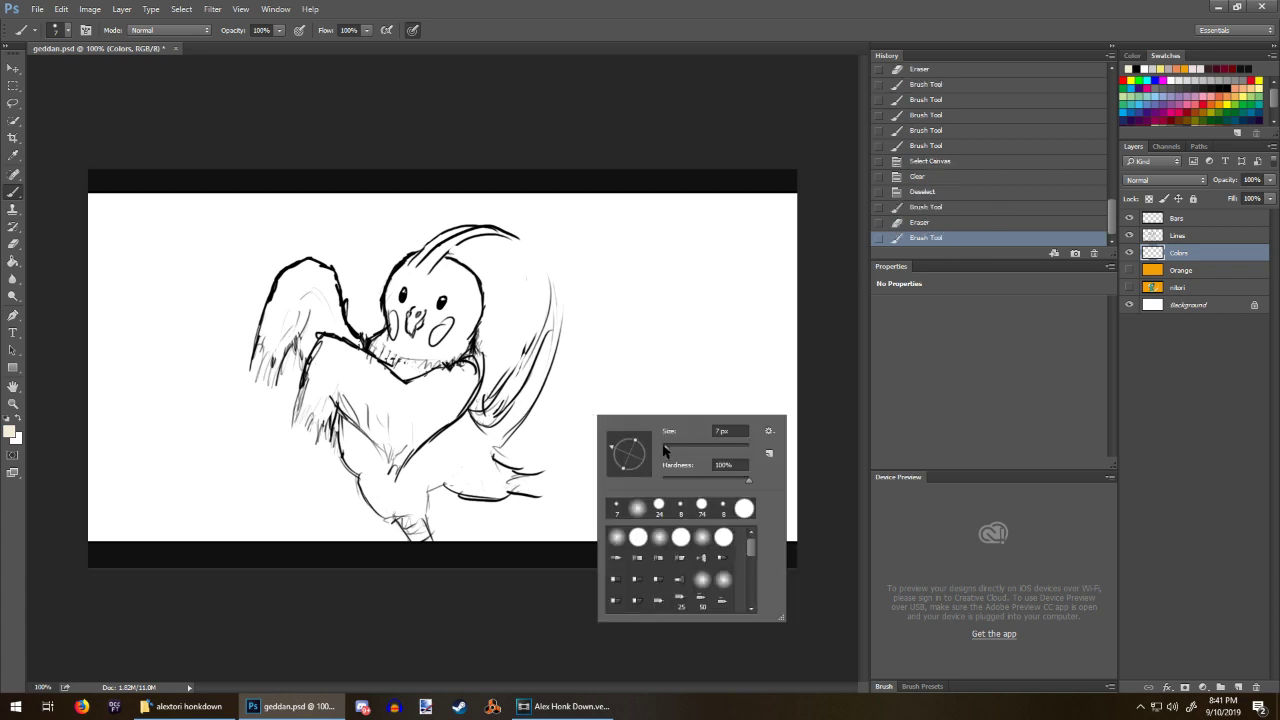
left_click_drag(666, 452, 677, 452)
left_click(658, 507)
mouse_move(520, 475)
left_mouse_down()
mouse_move(512, 482)
mouse_move(529, 483)
left_mouse_up()
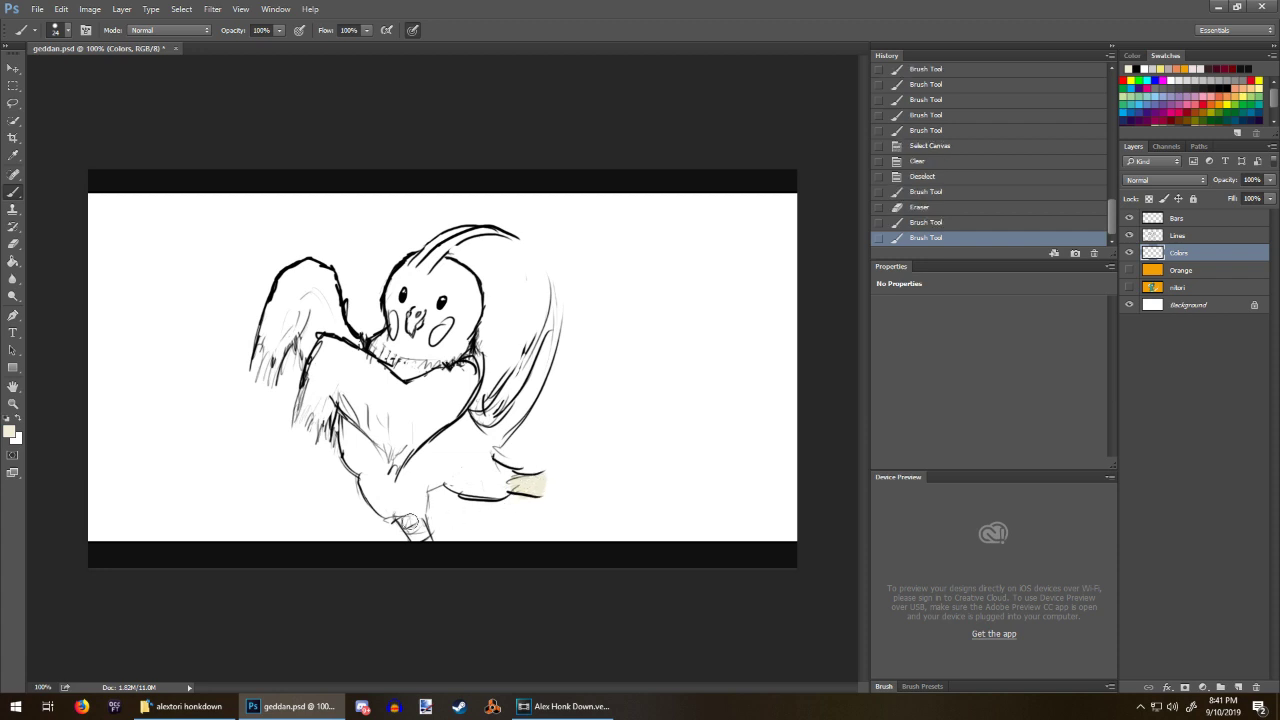
mouse_move(412, 530)
left_mouse_down()
mouse_move(428, 542)
mouse_move(400, 527)
mouse_move(410, 535)
left_mouse_up()
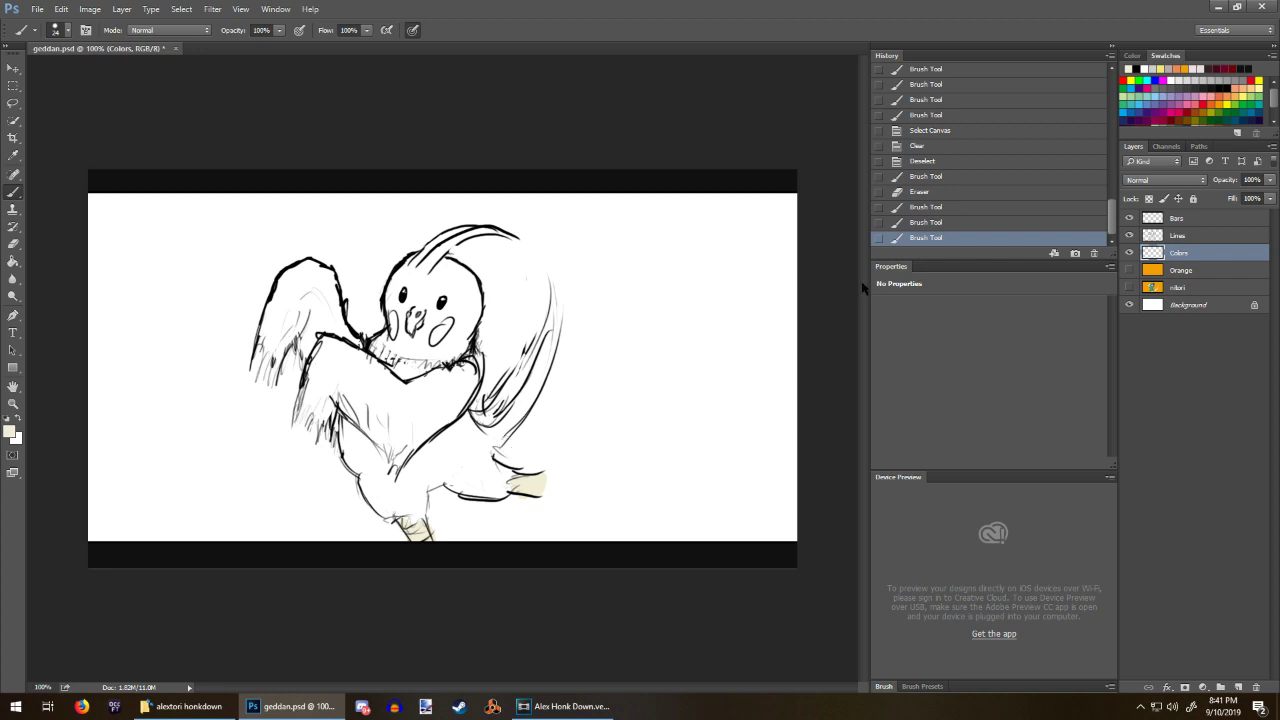
Step: Fill the raised wing, the folded wing and the beak with light grey
left_click(1152, 67)
mouse_move(305, 318)
left_mouse_down()
mouse_move(262, 362)
mouse_move(268, 300)
mouse_move(290, 272)
mouse_move(322, 264)
mouse_move(352, 342)
mouse_move(332, 312)
mouse_move(306, 362)
mouse_move(295, 310)
mouse_move(305, 285)
mouse_move(324, 337)
mouse_move(300, 410)
mouse_move(320, 395)
mouse_move(322, 425)
mouse_move(332, 420)
mouse_move(332, 362)
mouse_move(352, 412)
mouse_move(402, 466)
mouse_move(404, 420)
mouse_move(342, 378)
mouse_move(384, 400)
mouse_move(356, 355)
mouse_move(374, 349)
mouse_move(393, 374)
mouse_move(446, 360)
mouse_move(418, 412)
mouse_move(388, 404)
left_mouse_up()
left_click_drag(412, 318, 418, 316)
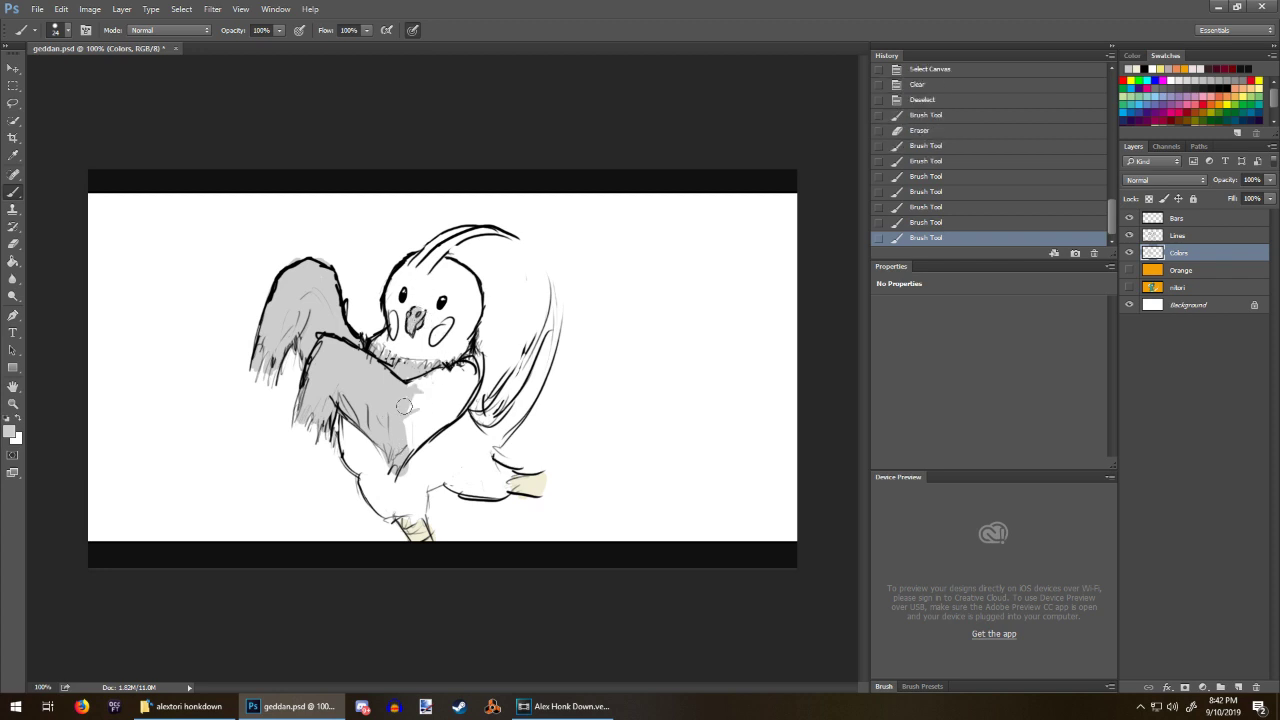
mouse_move(405, 407)
left_mouse_down()
mouse_move(412, 439)
mouse_move(437, 410)
mouse_move(431, 419)
mouse_move(428, 387)
mouse_move(448, 374)
mouse_move(467, 397)
mouse_move(475, 382)
mouse_move(439, 415)
mouse_move(425, 378)
left_mouse_up()
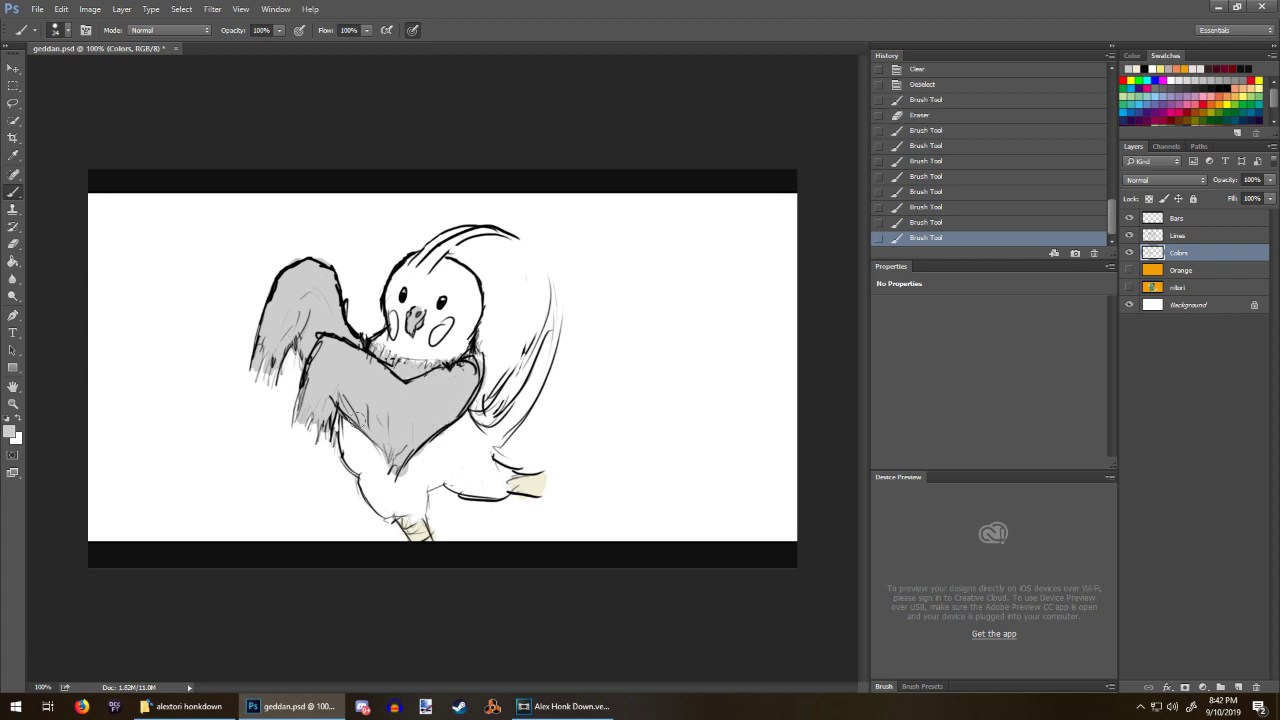
Step: Fill the belly, thighs and curved tail feathers with light grey and erase the spill outside the thigh outline
mouse_move(350, 420)
left_mouse_down()
mouse_move(352, 457)
mouse_move(342, 440)
mouse_move(386, 504)
mouse_move(416, 508)
mouse_move(420, 496)
mouse_move(400, 488)
mouse_move(448, 441)
mouse_move(466, 488)
mouse_move(488, 425)
mouse_move(514, 412)
mouse_move(545, 345)
mouse_move(528, 402)
mouse_move(467, 446)
mouse_move(485, 418)
mouse_move(472, 420)
mouse_move(545, 330)
mouse_move(512, 368)
mouse_move(535, 350)
mouse_move(552, 282)
mouse_move(546, 359)
mouse_move(555, 318)
left_mouse_up()
mouse_move(497, 441)
left_mouse_down()
mouse_move(488, 490)
mouse_move(500, 466)
left_mouse_up()
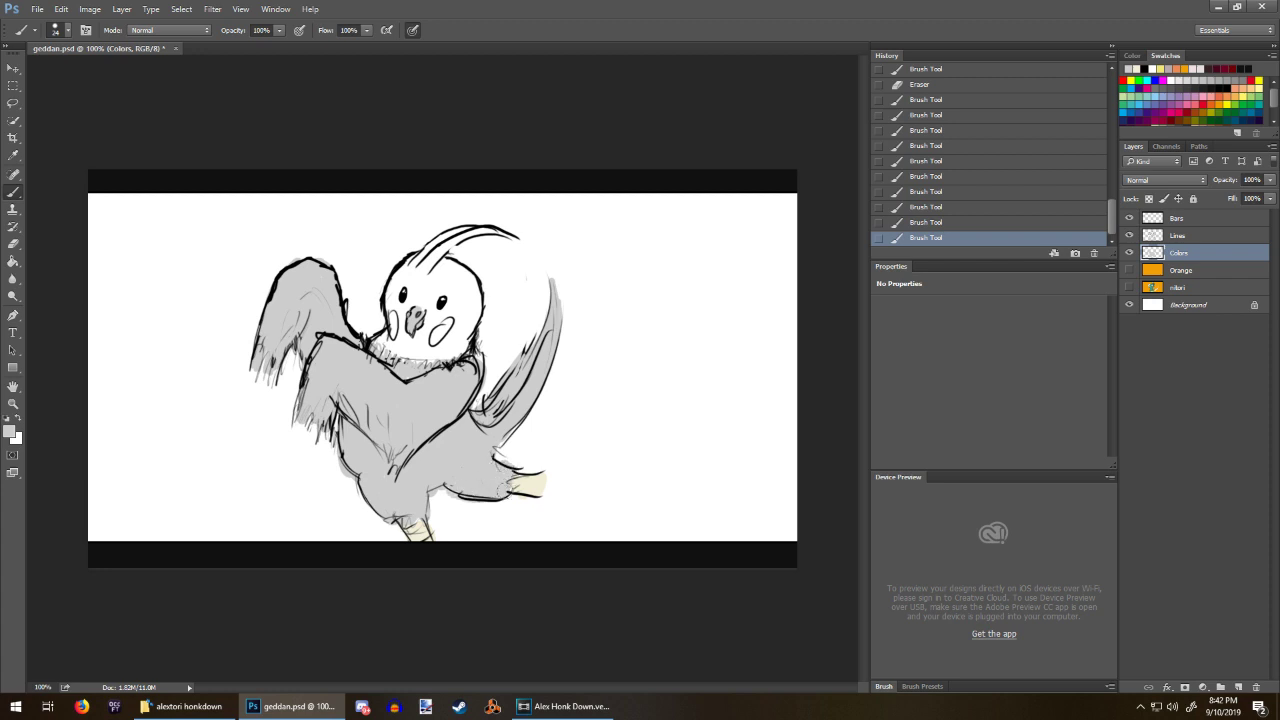
left_click_drag(474, 499, 462, 496)
key("e")
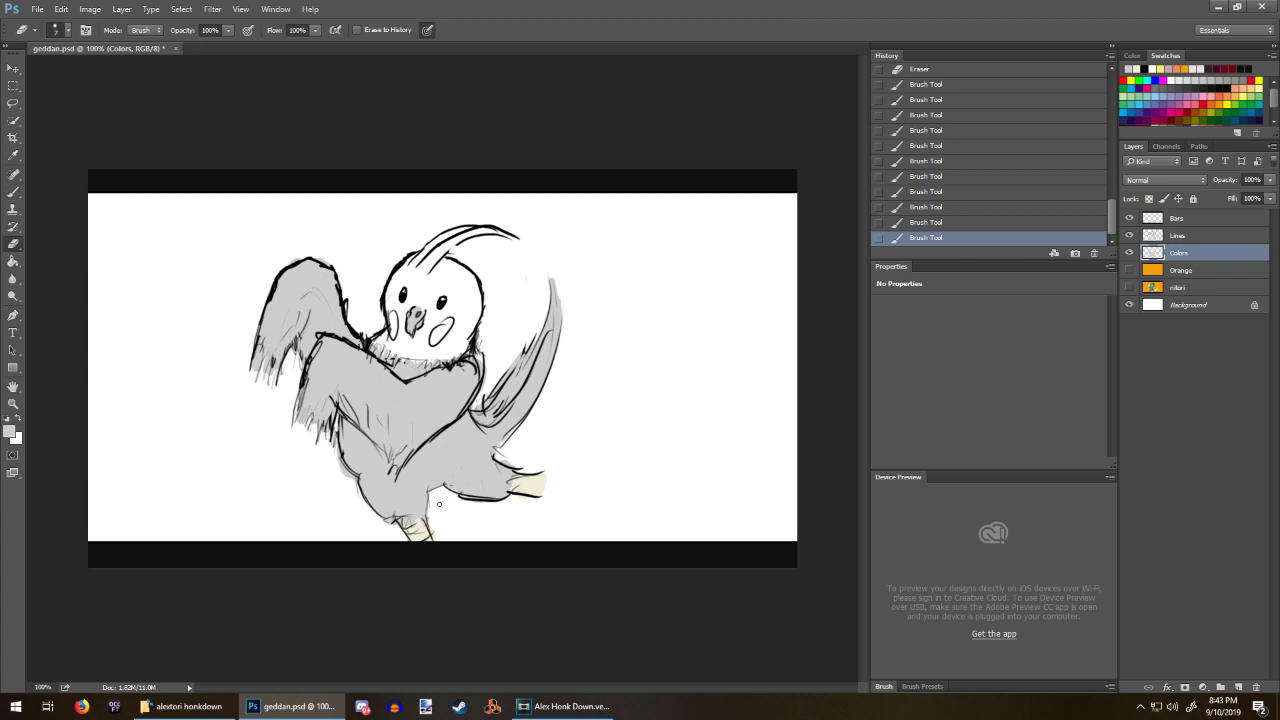
left_click(504, 499)
left_click(797, 126)
Step: Touch up the grey beside the neck and erase the spill around the cheek patch and beak
key("b")
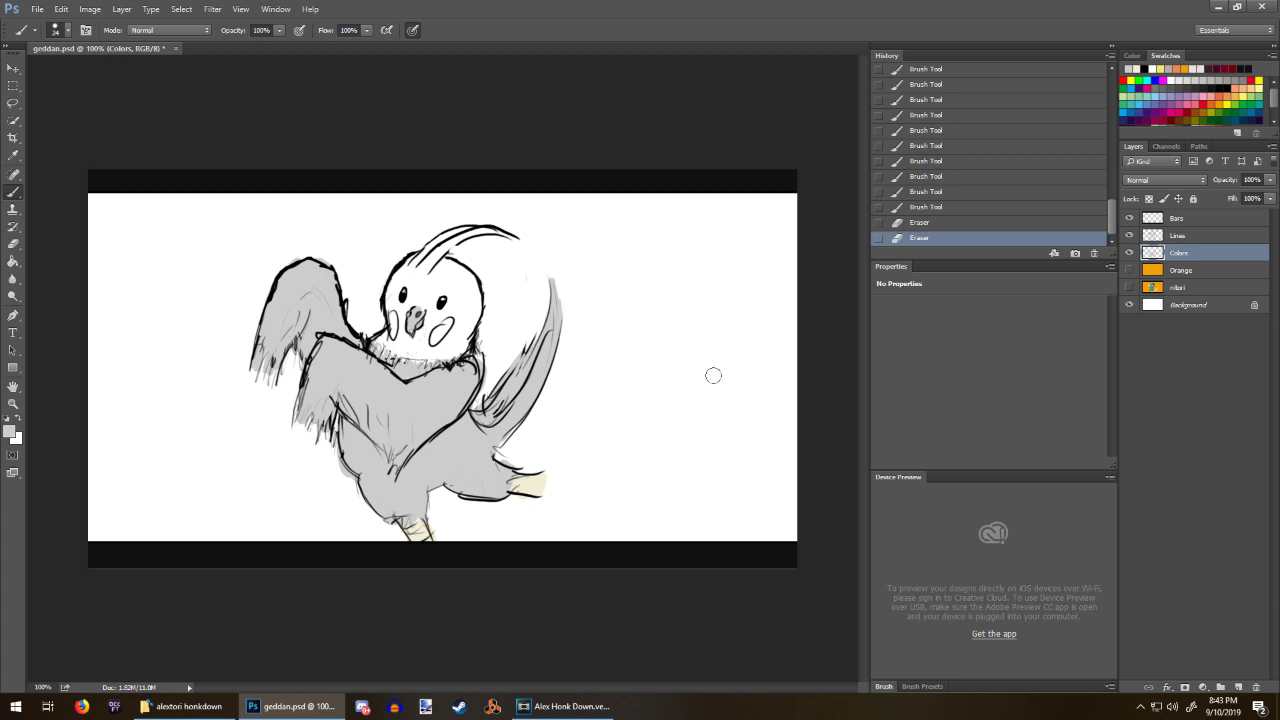
right_click(739, 427)
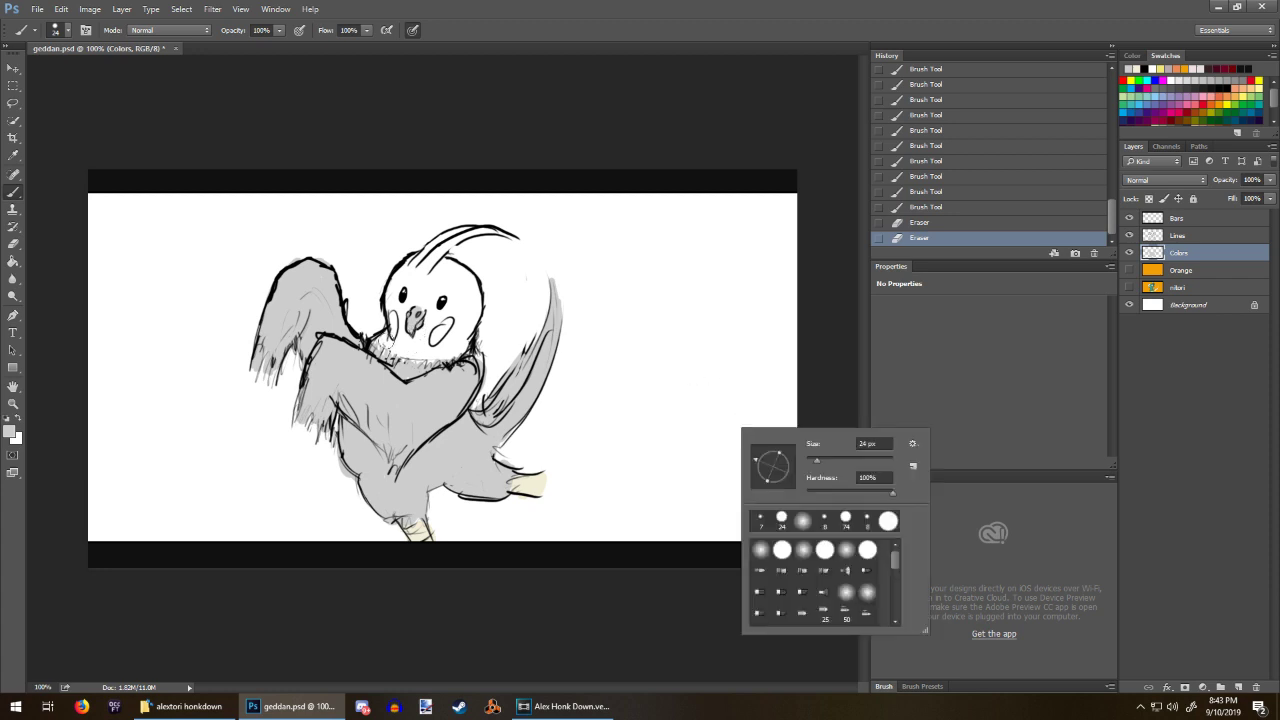
left_click_drag(382, 333, 391, 343)
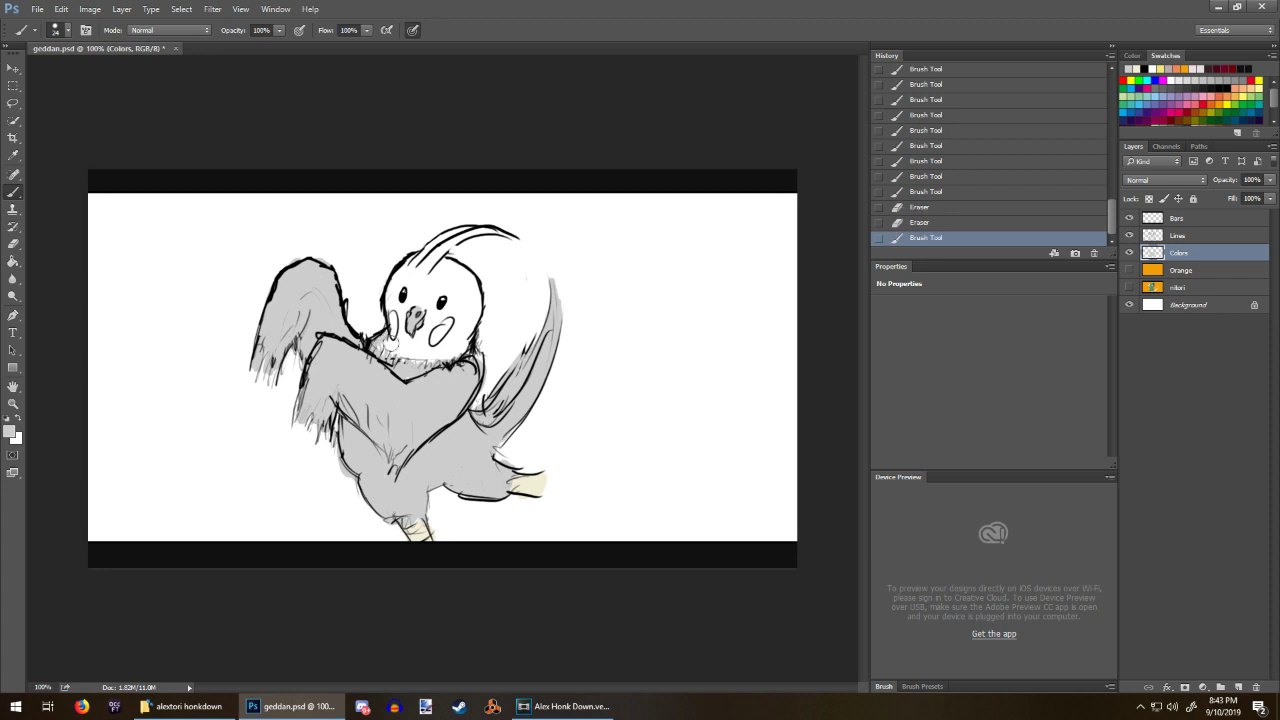
key("e")
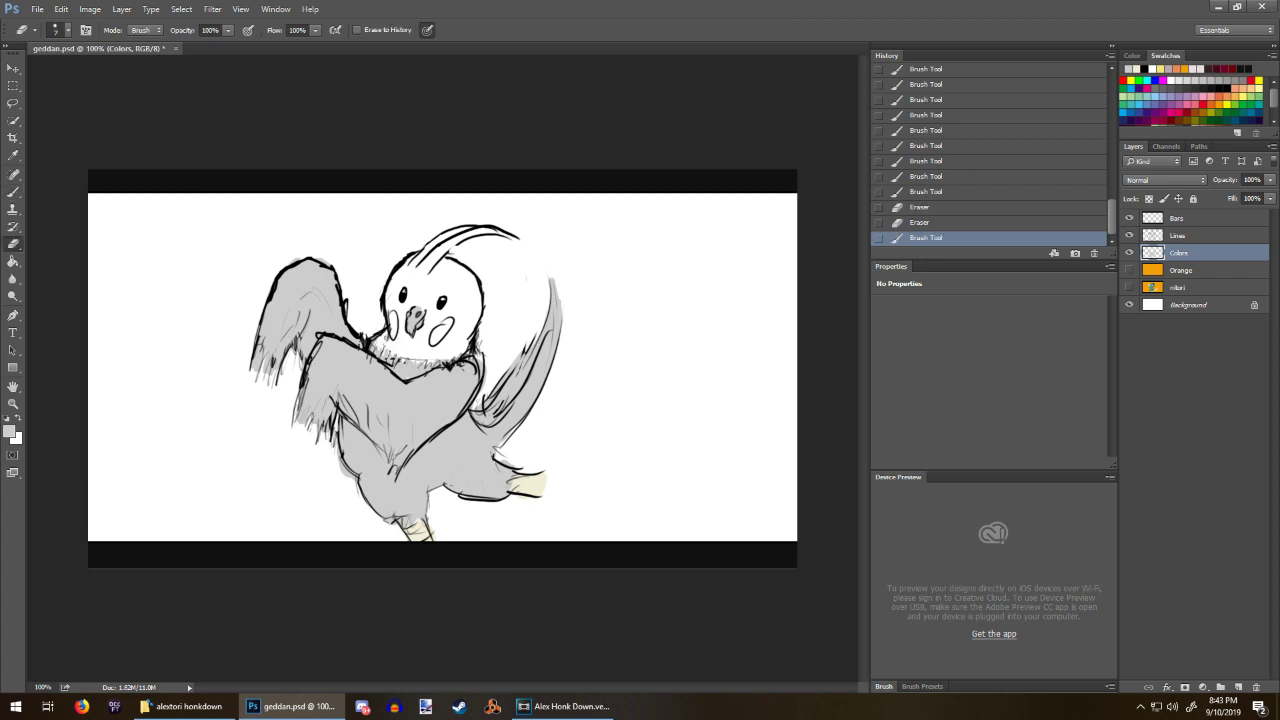
left_click_drag(393, 330, 430, 318)
Step: Fill the head and crest feathers with yellow around the cheek patches, cleaning up the overflow with the eraser
left_click(1161, 67)
key("b")
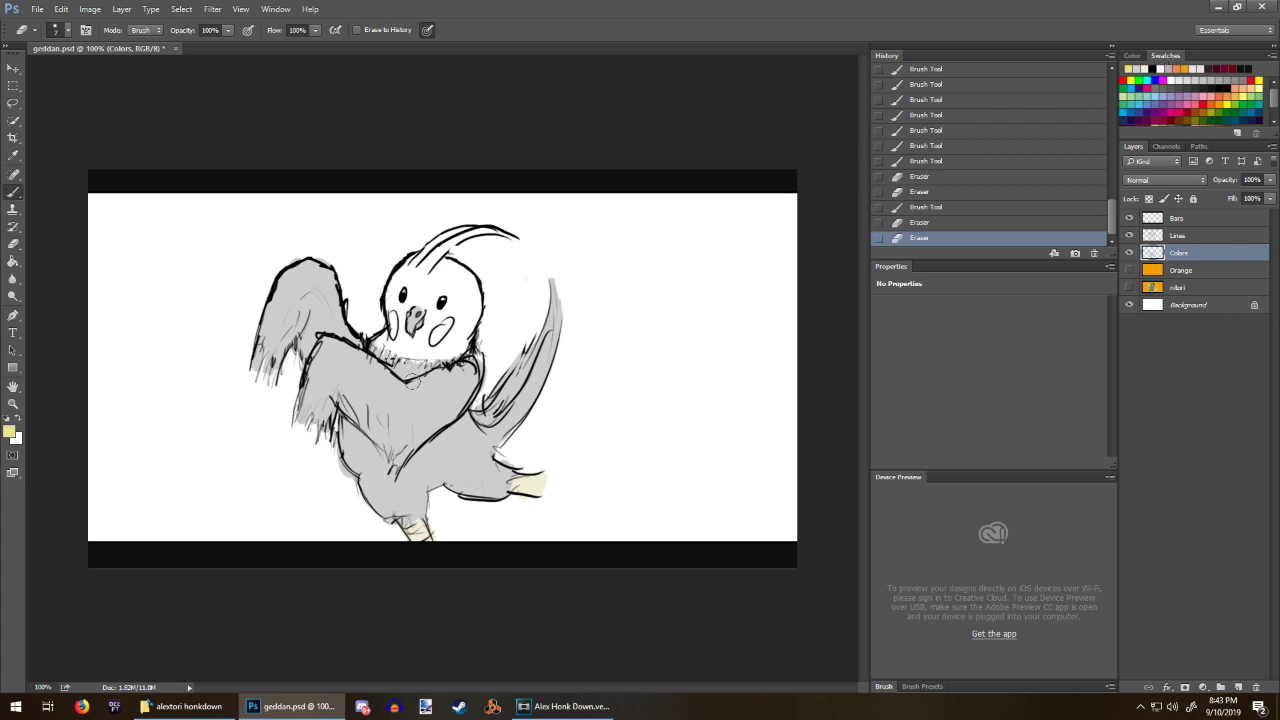
mouse_move(389, 339)
left_mouse_down()
mouse_move(427, 359)
mouse_move(468, 340)
mouse_move(475, 298)
mouse_move(461, 270)
mouse_move(467, 283)
mouse_move(427, 262)
mouse_move(403, 272)
mouse_move(404, 299)
mouse_move(434, 267)
mouse_move(421, 313)
mouse_move(431, 318)
mouse_move(400, 335)
left_mouse_up()
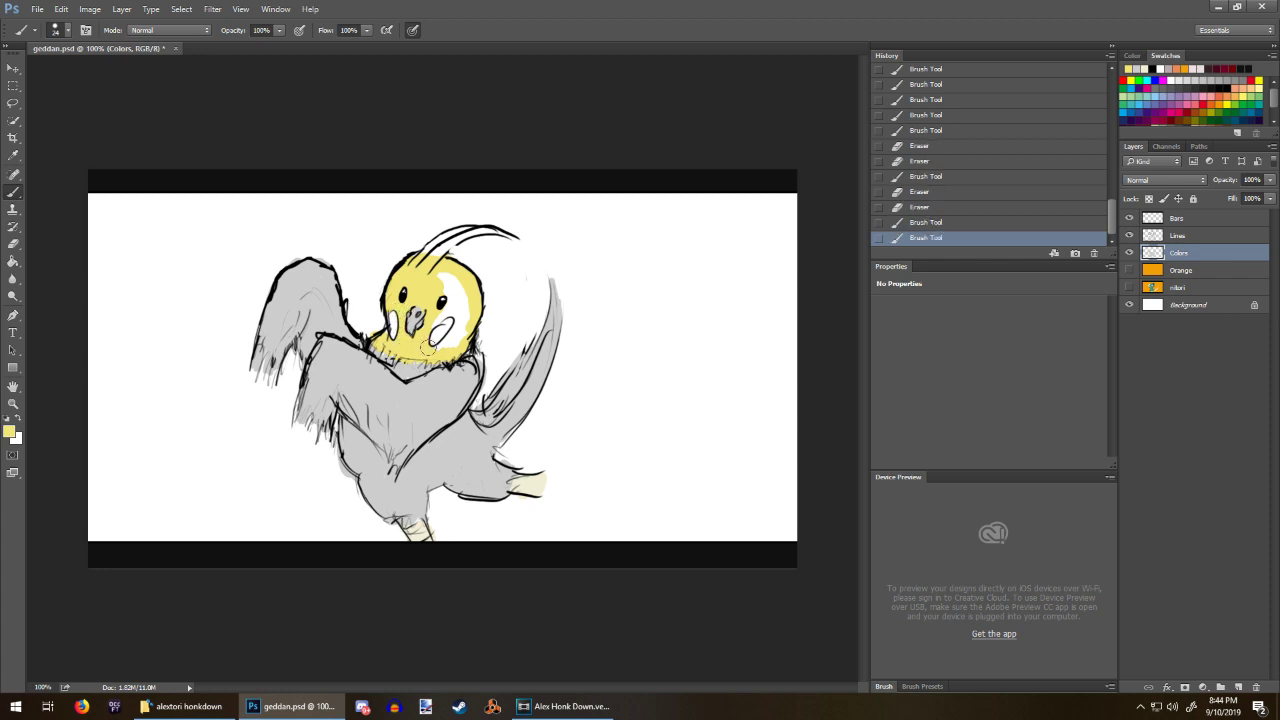
mouse_move(436, 349)
left_mouse_down()
mouse_move(459, 313)
mouse_move(441, 319)
mouse_move(452, 304)
mouse_move(441, 277)
mouse_move(452, 285)
mouse_move(445, 261)
mouse_move(424, 260)
mouse_move(492, 226)
mouse_move(516, 238)
mouse_move(439, 243)
mouse_move(484, 220)
mouse_move(440, 233)
left_mouse_up()
key("e")
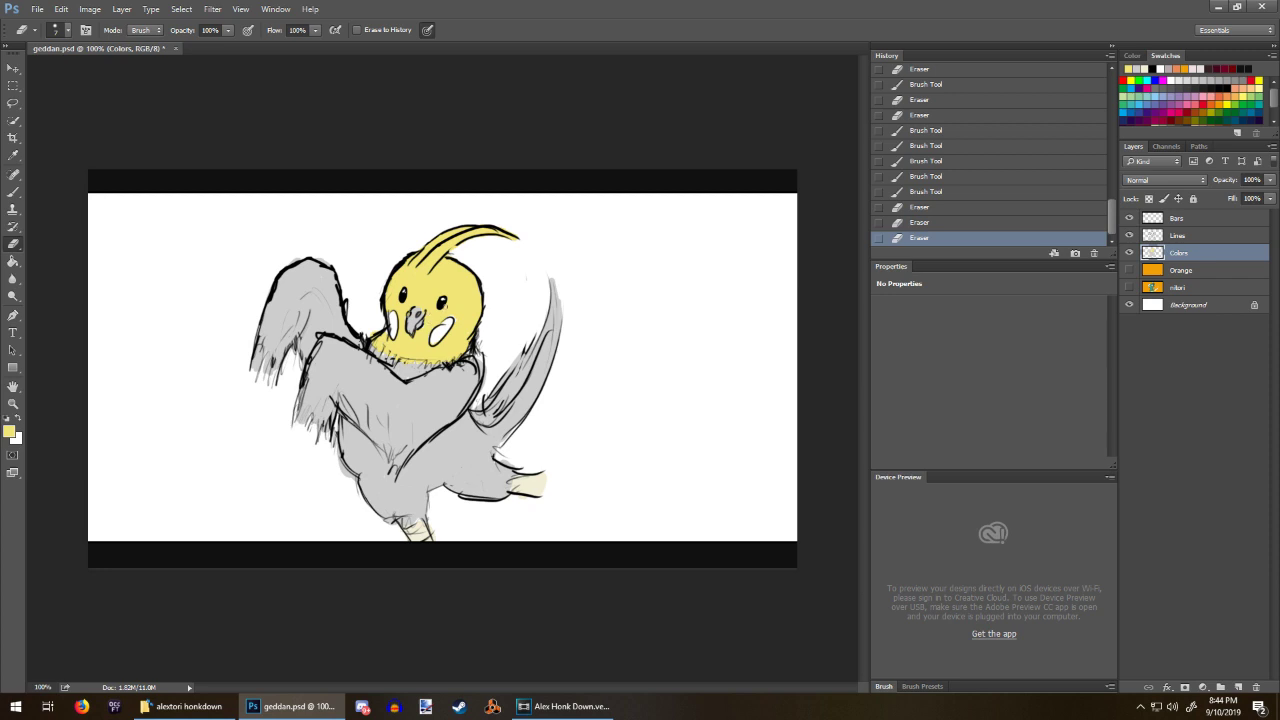
Step: Fill both oval cheek patches with orange
left_click(1178, 67)
key("b")
mouse_move(436, 338)
left_mouse_down()
mouse_move(445, 330)
mouse_move(392, 335)
mouse_move(392, 318)
left_mouse_up()
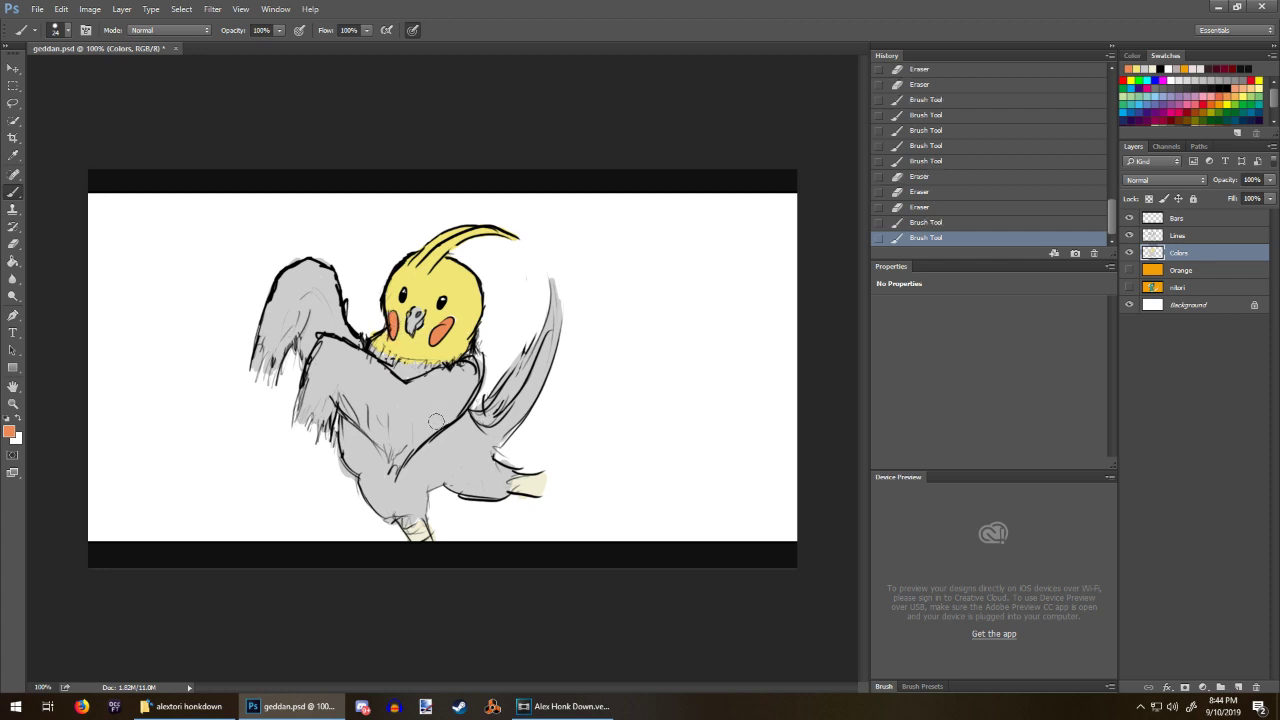
Step: Paint soft cream motion streaks trailing from the end of the raised leg with a soft round brush, undoing the first attempt
left_click(1136, 70)
right_click(740, 378)
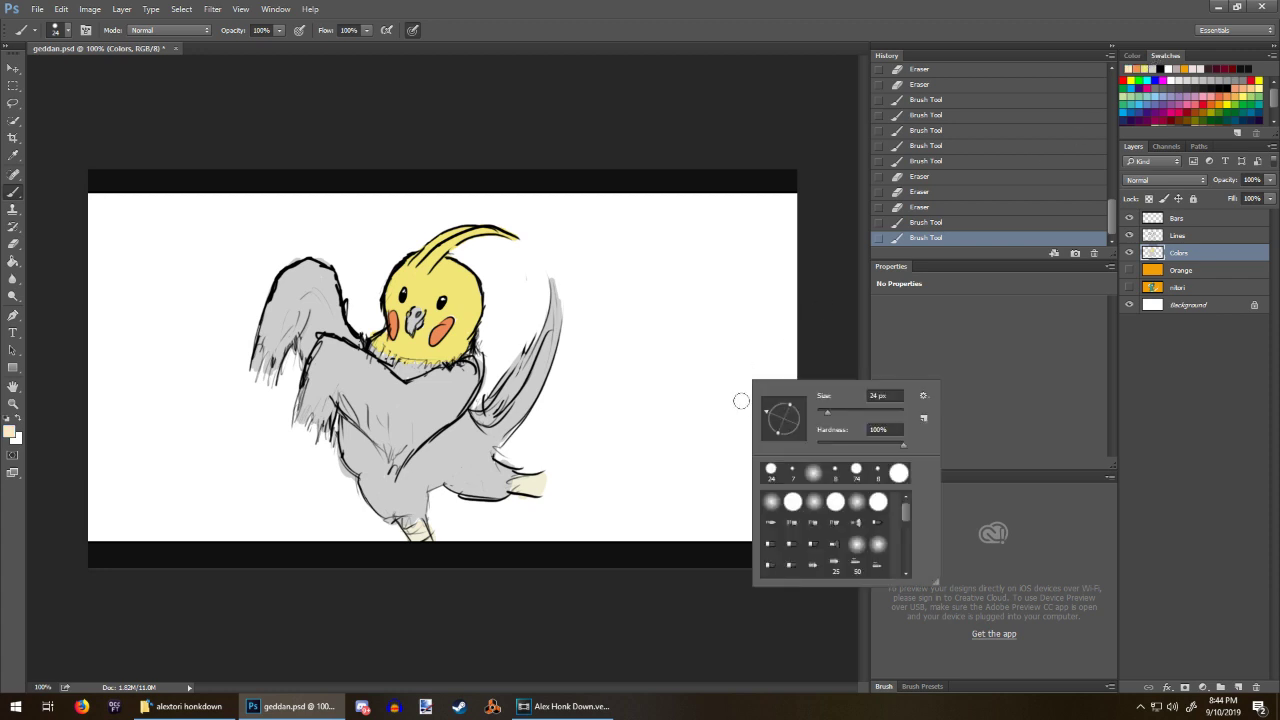
left_click(813, 473)
left_click_drag(544, 476, 614, 456)
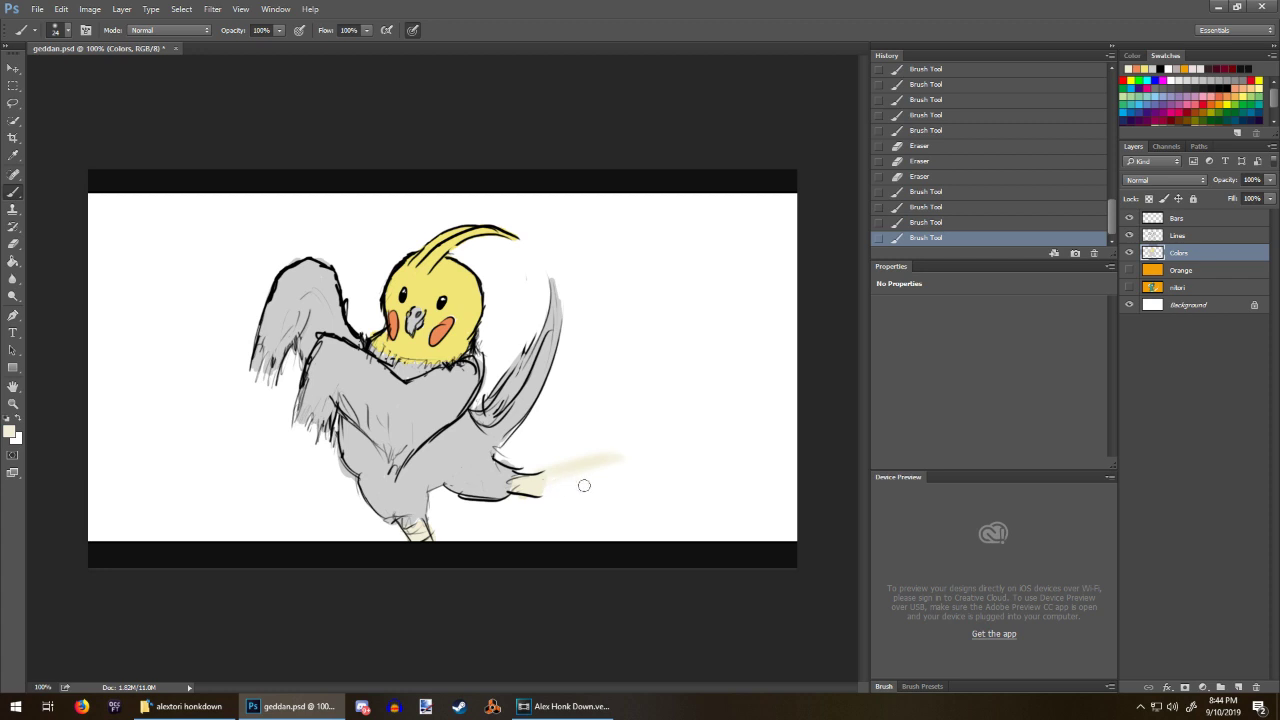
key("e")
key("ctrl+alt+z")
key("ctrl+alt+z")
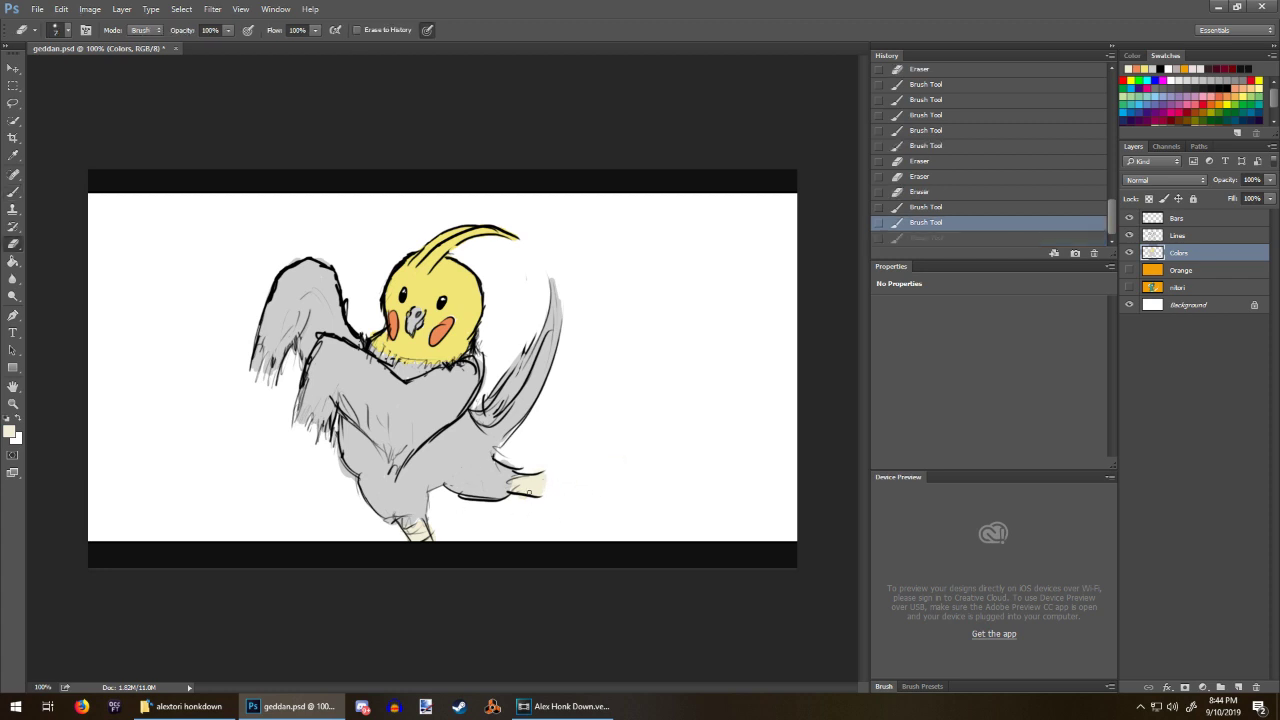
key("b")
mouse_move(540, 492)
left_mouse_down()
mouse_move(610, 479)
mouse_move(611, 459)
mouse_move(549, 478)
mouse_move(691, 410)
mouse_move(623, 410)
mouse_move(538, 485)
mouse_move(675, 445)
mouse_move(623, 430)
mouse_move(610, 470)
mouse_move(566, 492)
mouse_move(702, 470)
left_mouse_up()
Step: Try erasing the outer parts of the cream motion streaks, and undo the erasures
key("e")
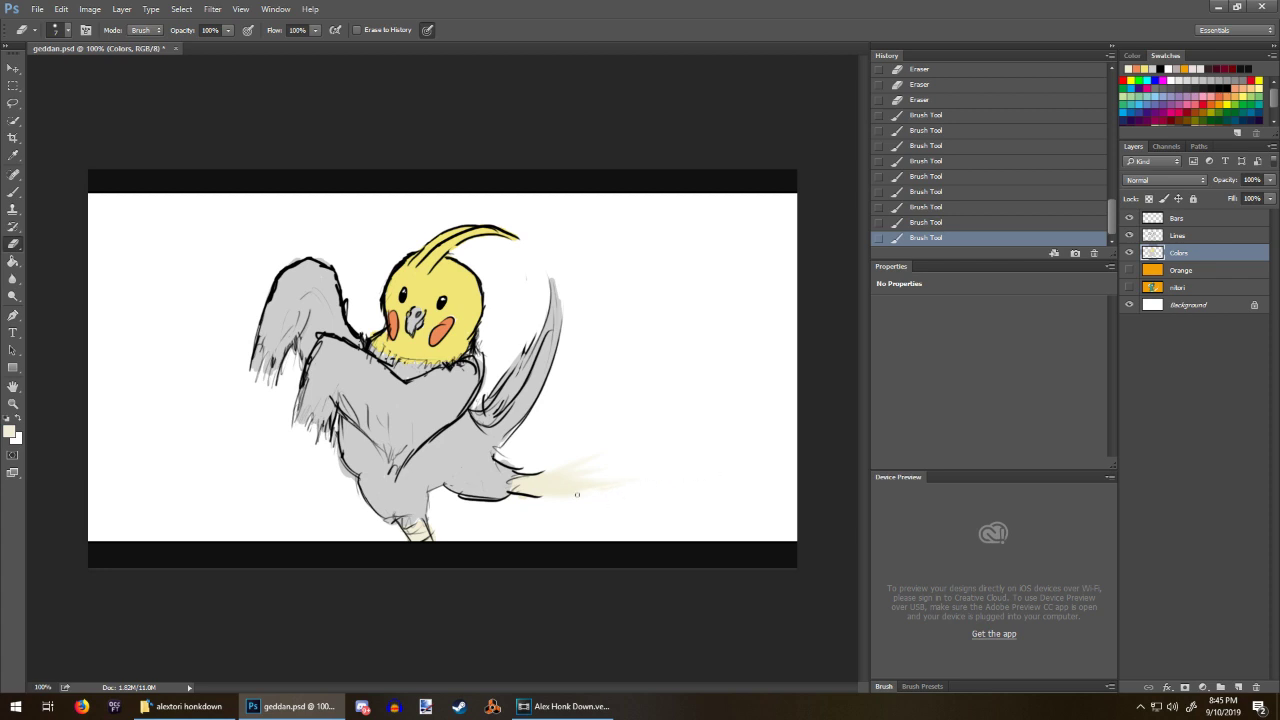
left_click_drag(572, 492, 558, 490)
mouse_move(585, 474)
left_mouse_down()
mouse_move(622, 477)
mouse_move(574, 503)
mouse_move(605, 464)
left_mouse_up()
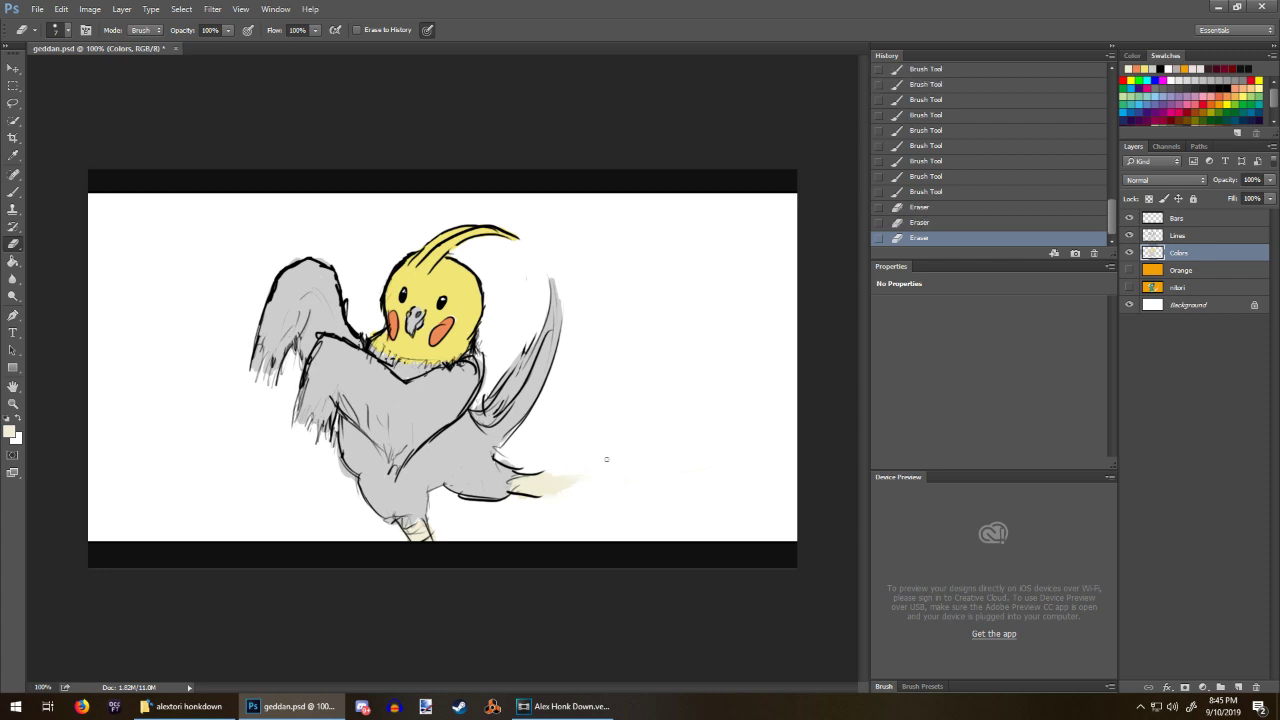
key("ctrl+alt+z")
key("ctrl+alt+z")
key("ctrl+alt+z")
Step: Undo the last three cream streak strokes beside the raised leg
key("ctrl+alt+z")
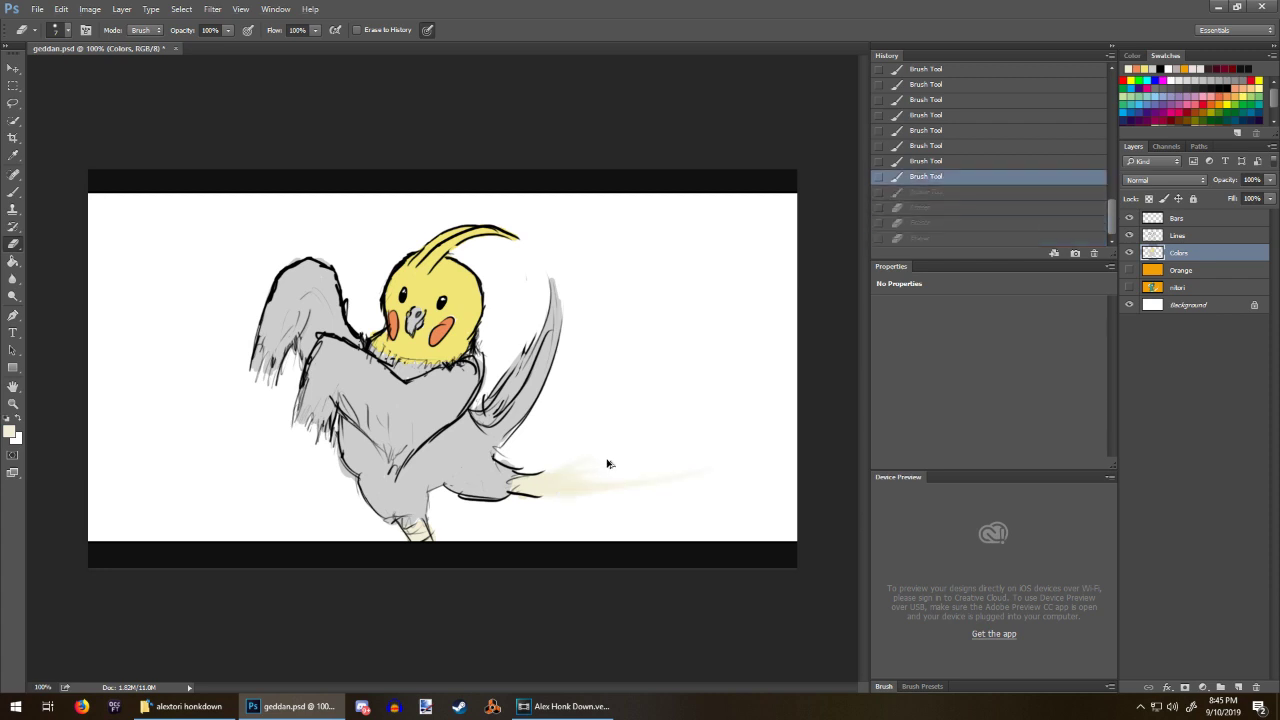
key("ctrl+alt+z")
key("ctrl+alt+z")
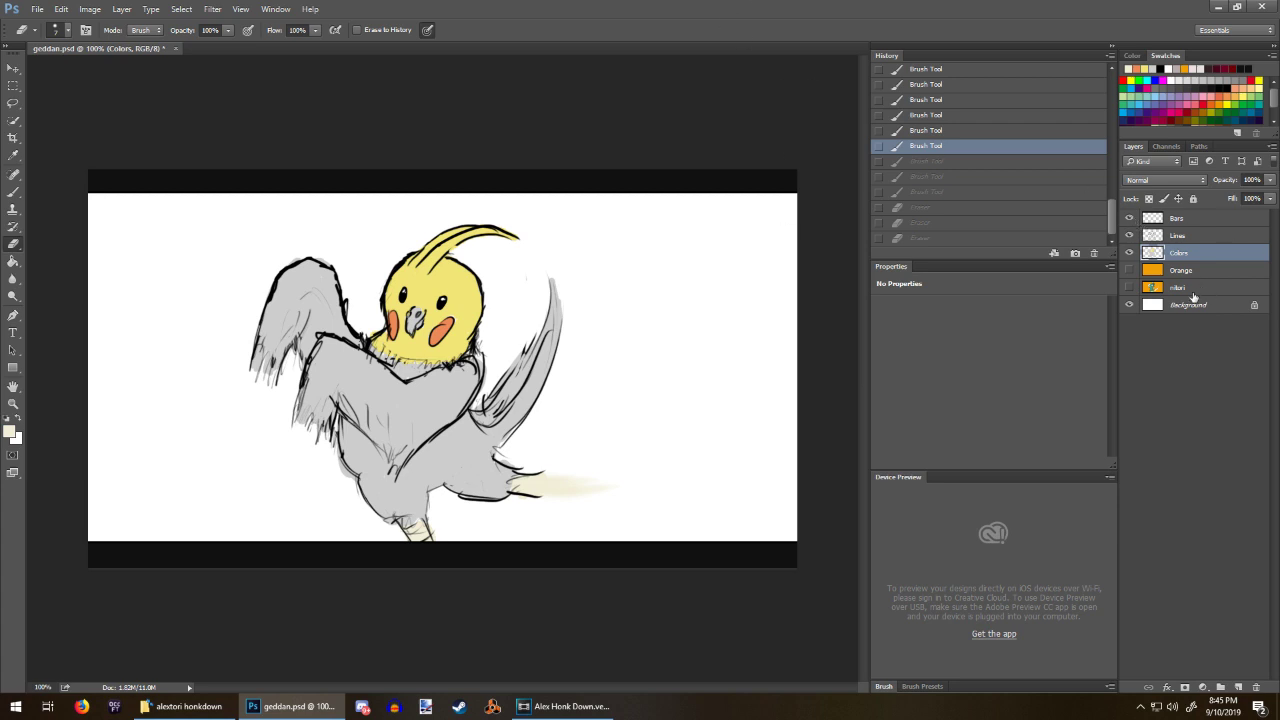
Step: Show the Orange layer, pick the light grey swatch and erase stray colour above the raised leg with a 24 px hard eraser
left_click(1129, 270)
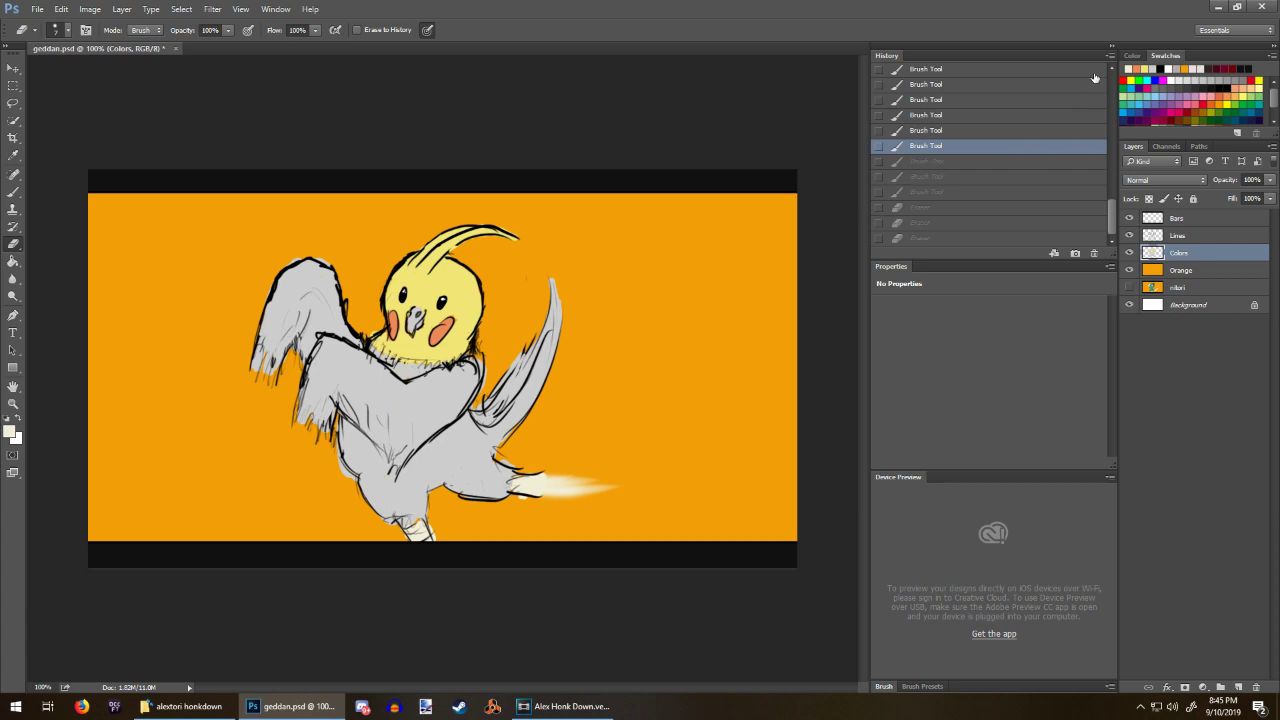
left_click(1153, 67)
right_click(620, 456)
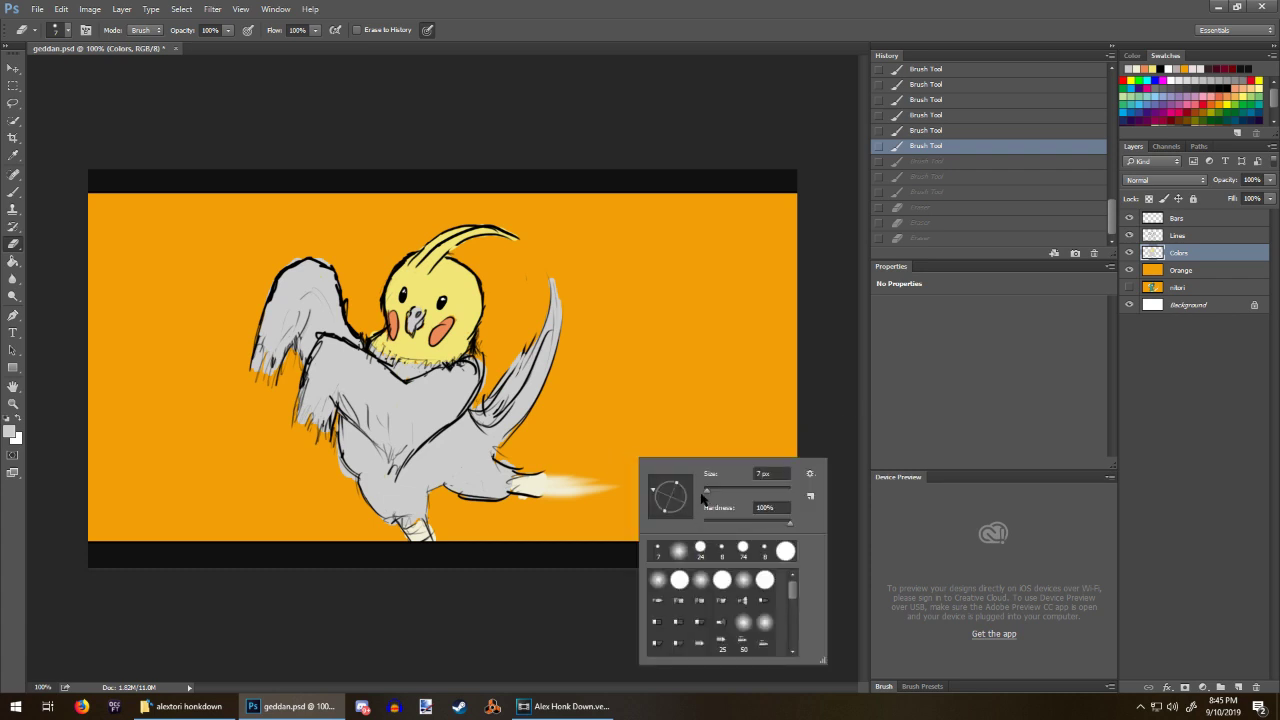
left_click(699, 550)
left_click_drag(496, 457, 492, 468)
Step: Fill the gaps on the lower back and along the body's side in grey with a 24 px hard brush
key("b")
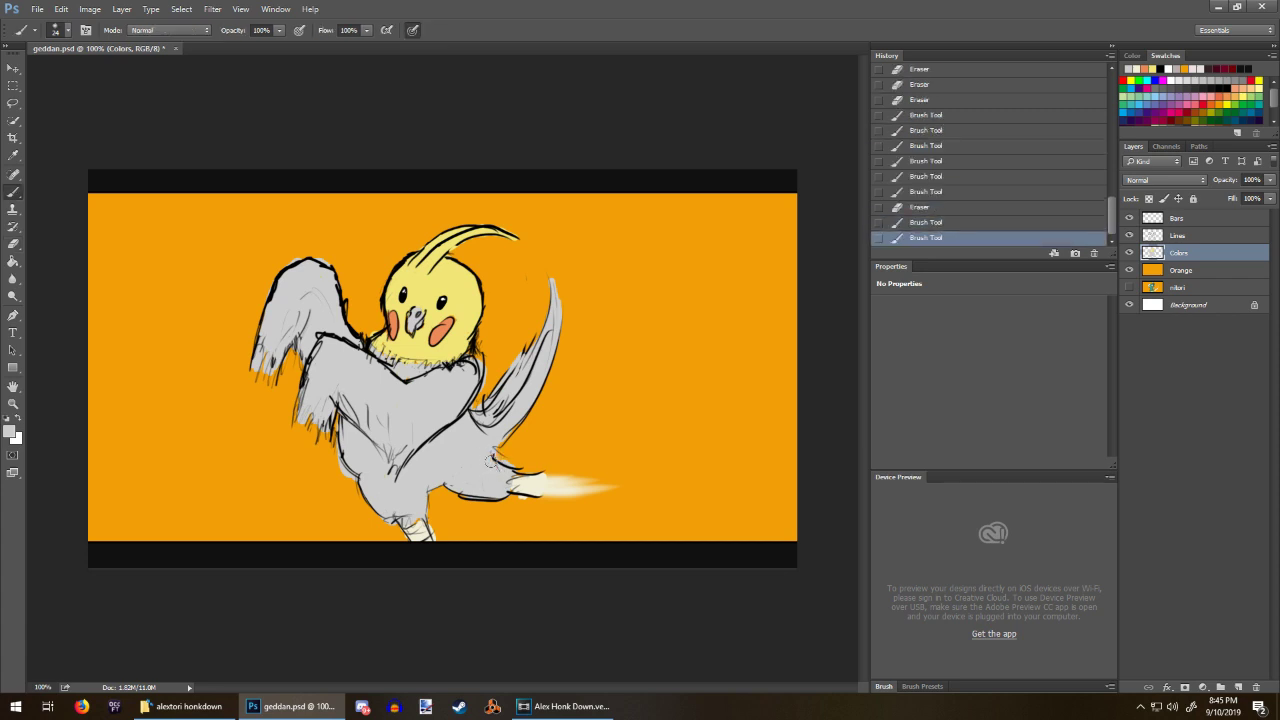
right_click(487, 459)
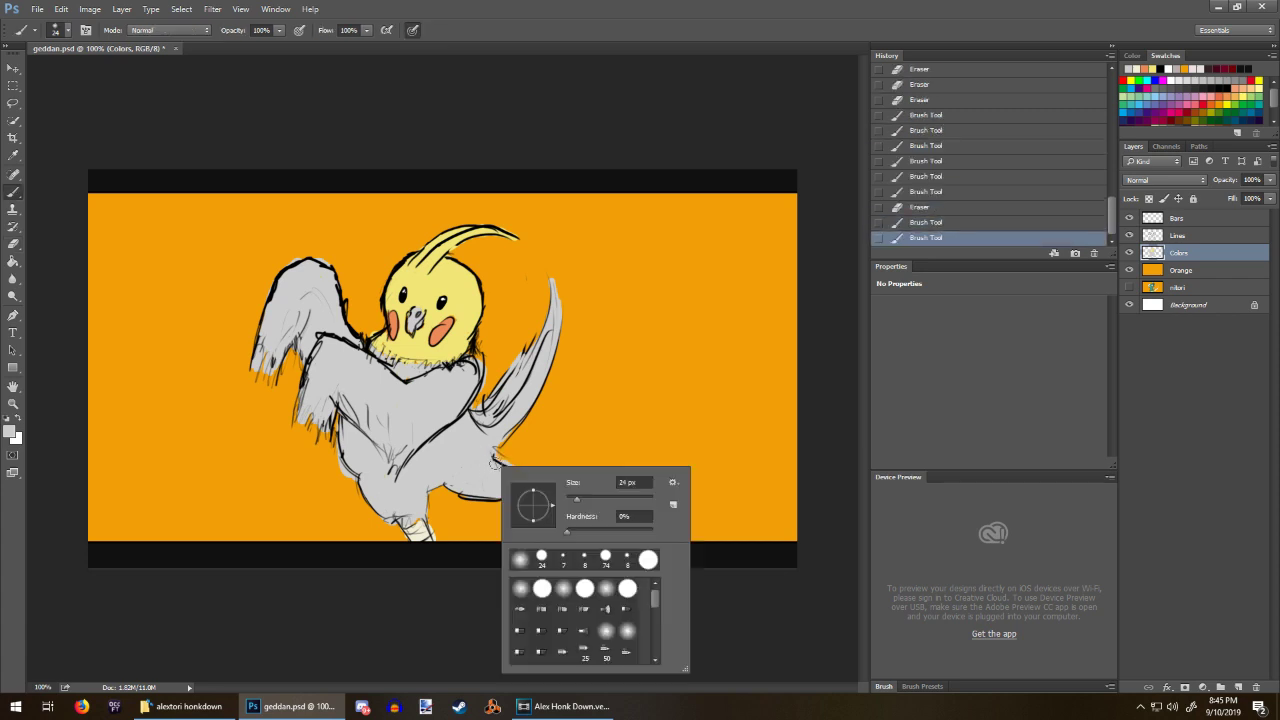
left_click(543, 557)
mouse_move(481, 456)
left_mouse_down()
mouse_move(455, 479)
mouse_move(486, 452)
mouse_move(470, 428)
left_mouse_up()
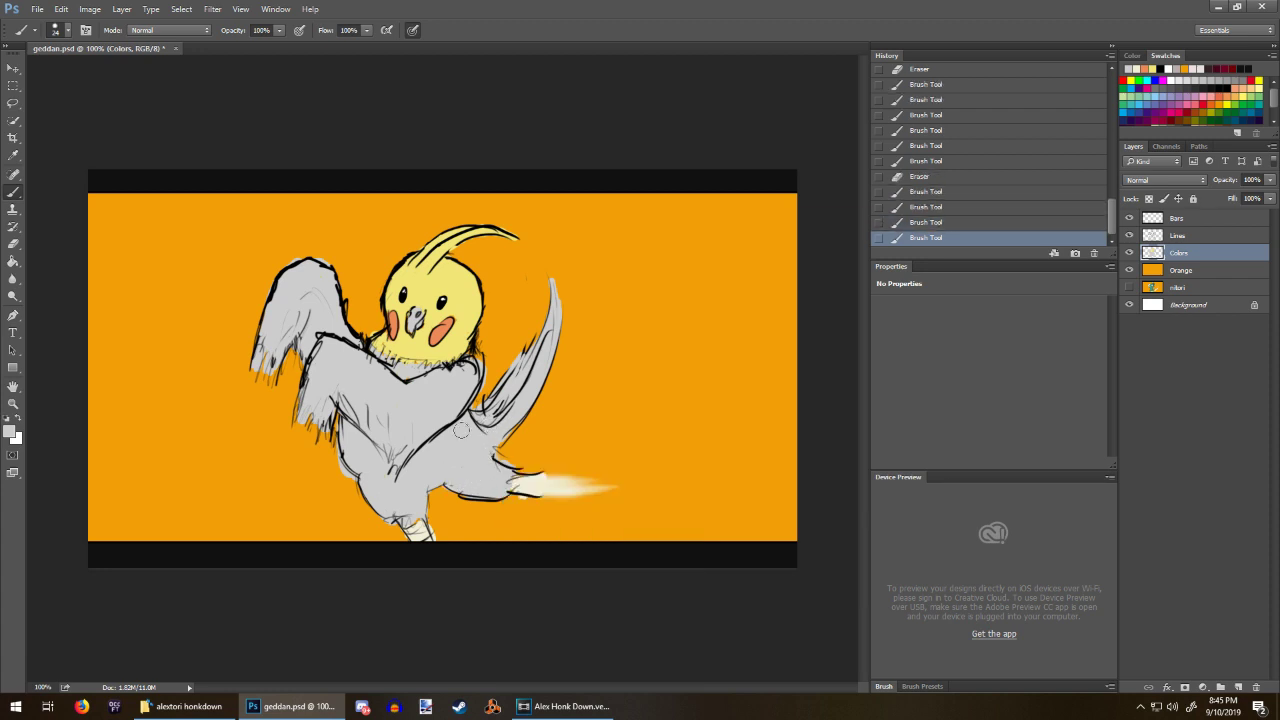
left_click_drag(347, 428, 345, 412)
Step: Erase grey spill beside the body and reshape the raised wing's feather tips with eraser and grey brush strokes
key("e")
left_click_drag(344, 474, 338, 420)
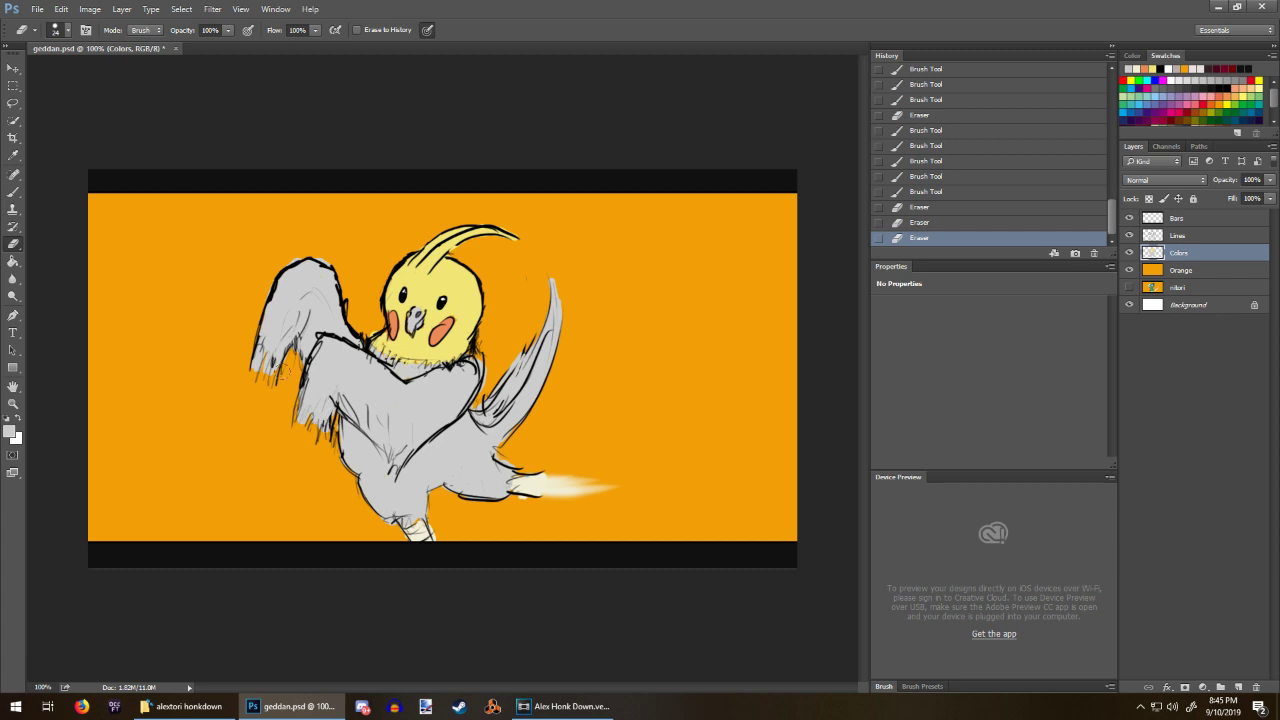
mouse_move(280, 360)
left_mouse_down()
mouse_move(253, 358)
mouse_move(251, 374)
mouse_move(260, 368)
left_mouse_up()
key("b")
mouse_move(266, 346)
left_mouse_down()
mouse_move(261, 374)
mouse_move(266, 364)
left_mouse_up()
mouse_move(276, 348)
left_mouse_down()
mouse_move(274, 386)
mouse_move(286, 372)
left_mouse_up()
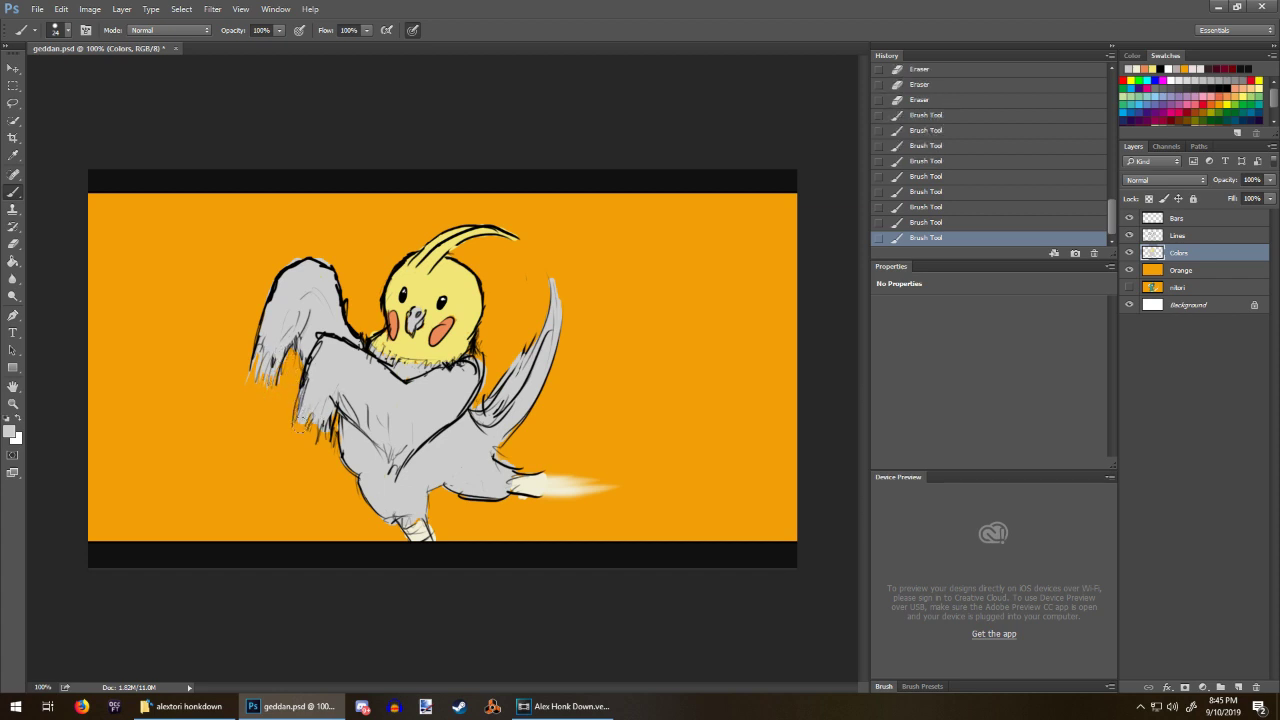
Step: Erase the excess grey between and below the front wing's feather tips
key("e")
left_click_drag(300, 414, 300, 426)
mouse_move(296, 432)
left_mouse_down()
mouse_move(316, 448)
mouse_move(328, 432)
left_mouse_up()
left_click_drag(320, 420, 332, 434)
left_click(326, 458)
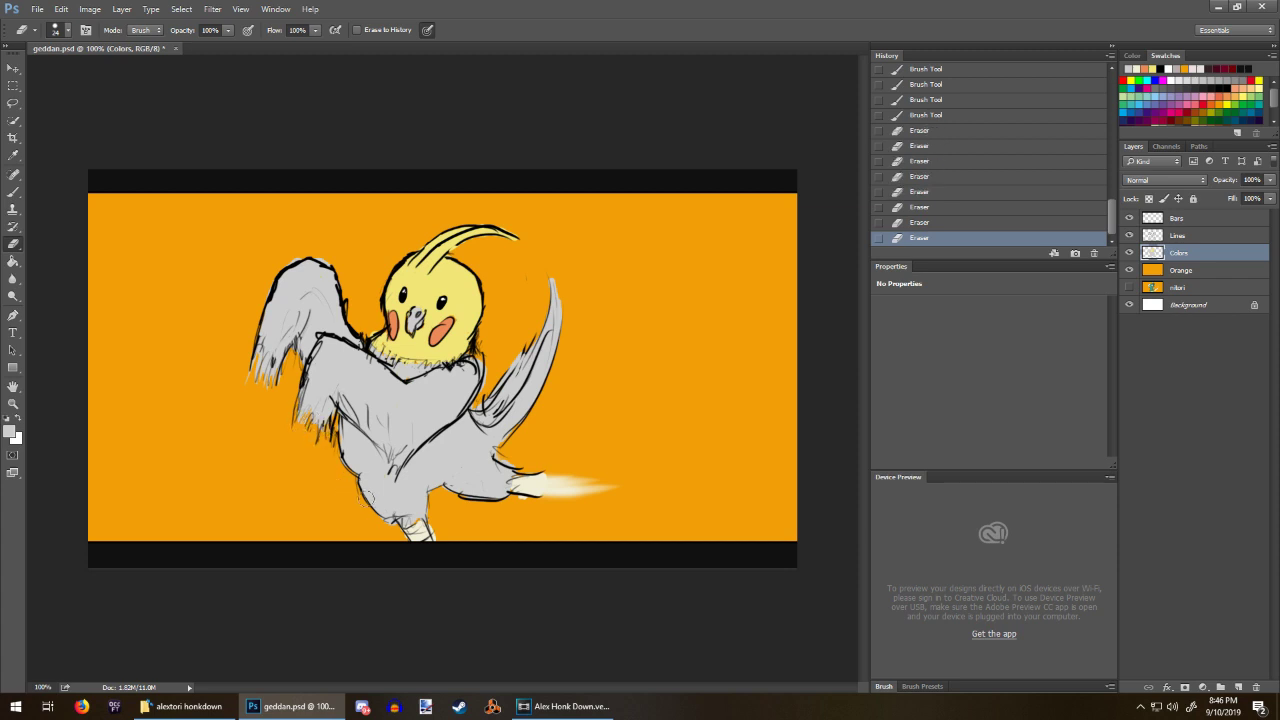
Step: Touch up the grey edges from the standing leg up to the tail base and shoulder, alternating brush and eraser
key("b")
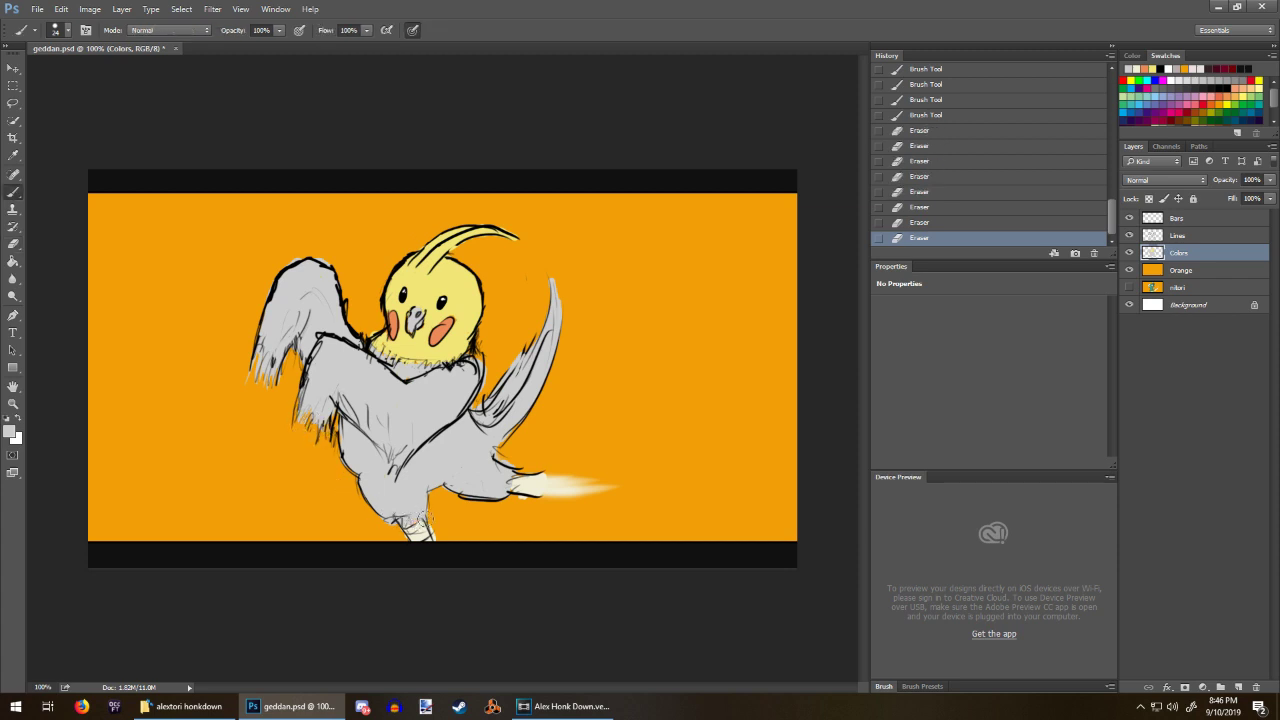
mouse_move(418, 510)
left_mouse_down()
mouse_move(422, 526)
mouse_move(498, 462)
mouse_move(512, 466)
mouse_move(524, 414)
mouse_move(475, 420)
mouse_move(485, 411)
left_mouse_up()
key("e")
key("b")
key("e")
key("b")
mouse_move(483, 407)
left_mouse_down()
mouse_move(498, 393)
mouse_move(484, 364)
left_mouse_up()
key("e")
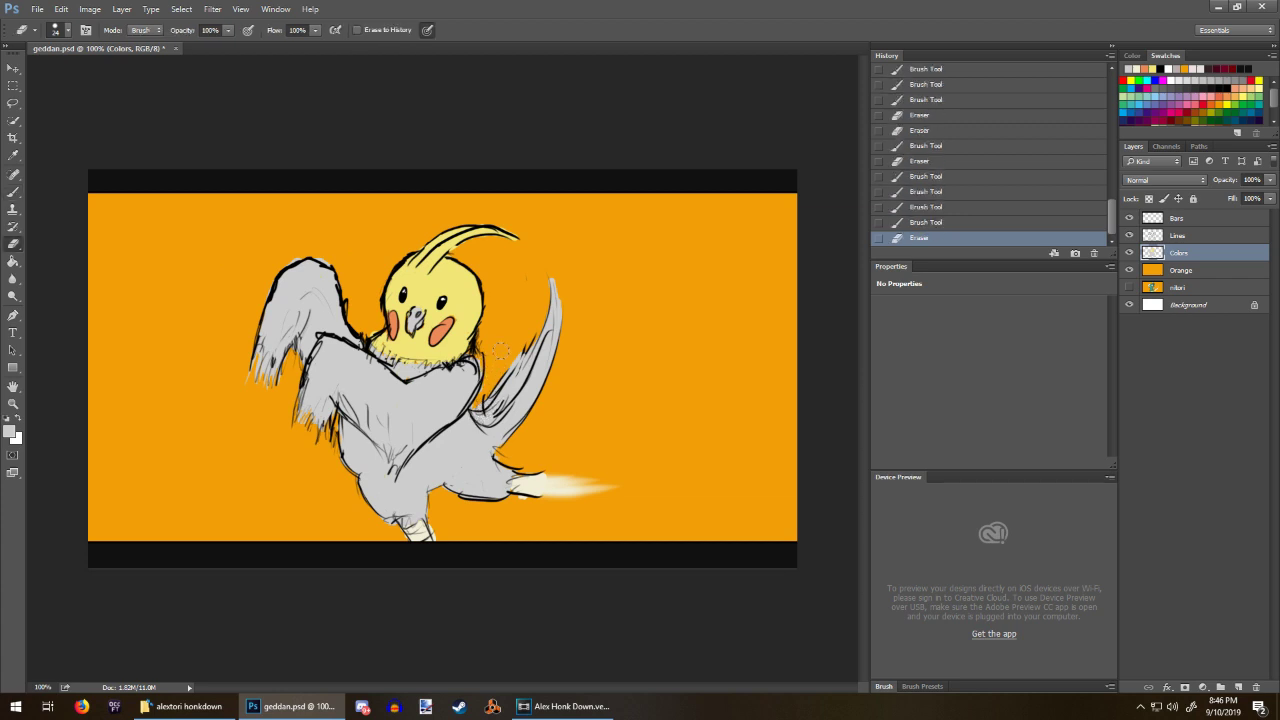
Step: Select the Lines layer and black, and erase the stray lines at the top of the raised leg with a 7 px eraser
left_click(1142, 236)
left_click(1161, 71)
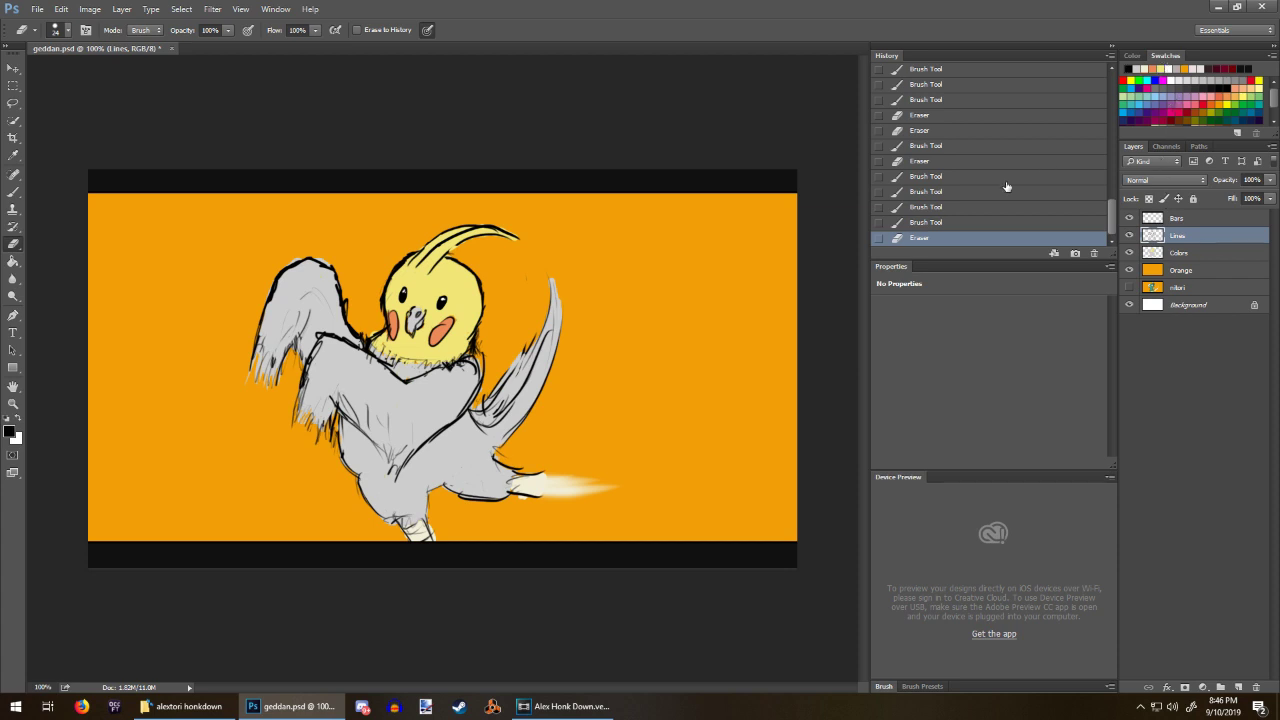
left_click(603, 423)
right_click(647, 445)
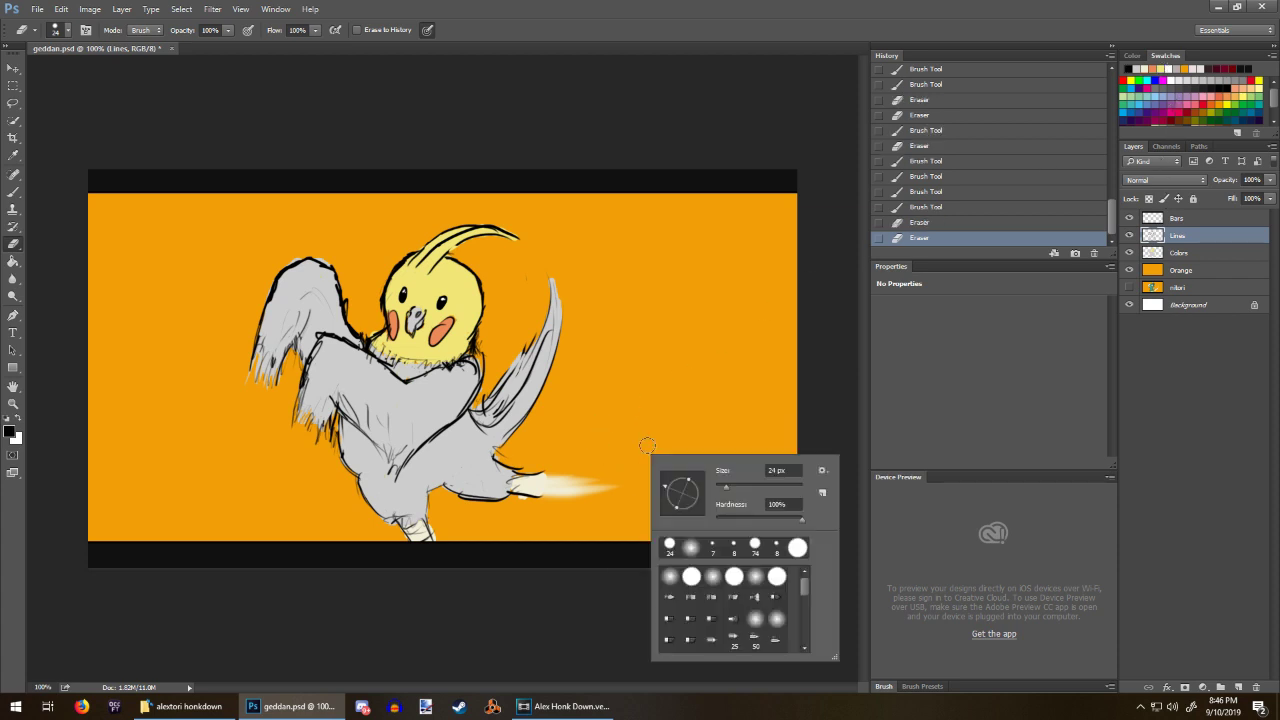
left_click(714, 549)
left_click(805, 391)
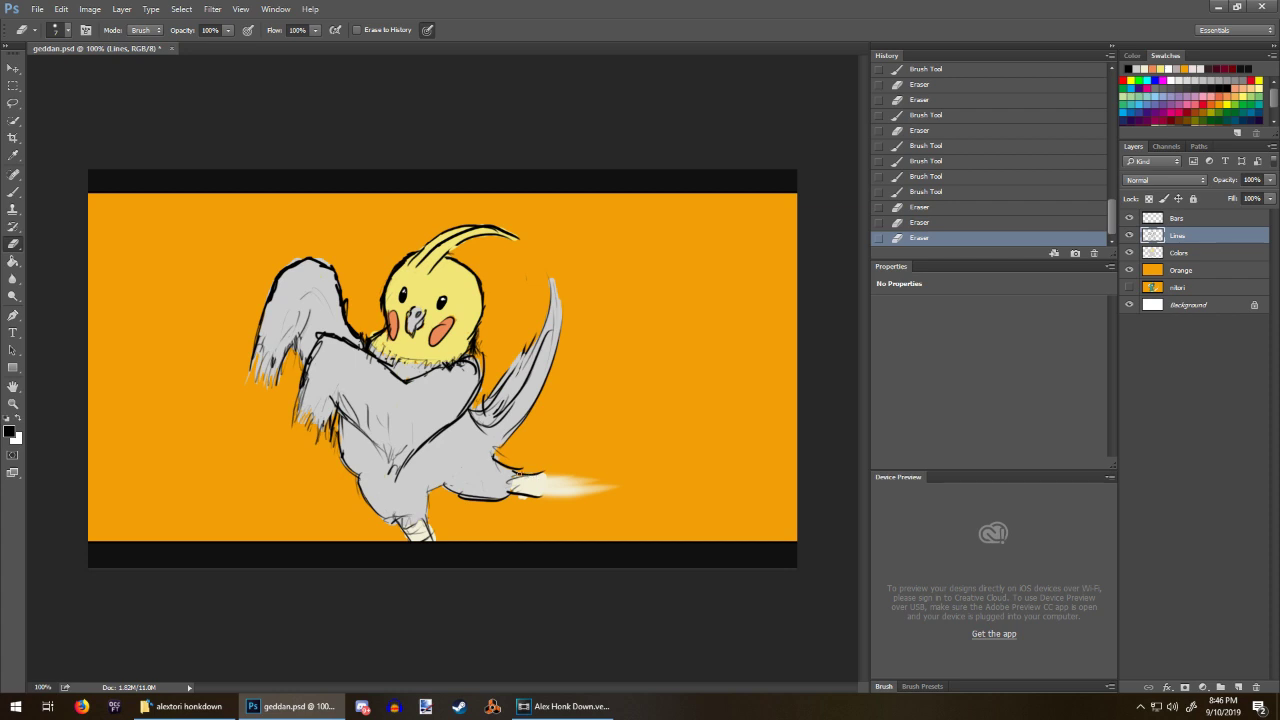
left_click(517, 479)
left_click(517, 479)
left_click(518, 478)
left_click(519, 479)
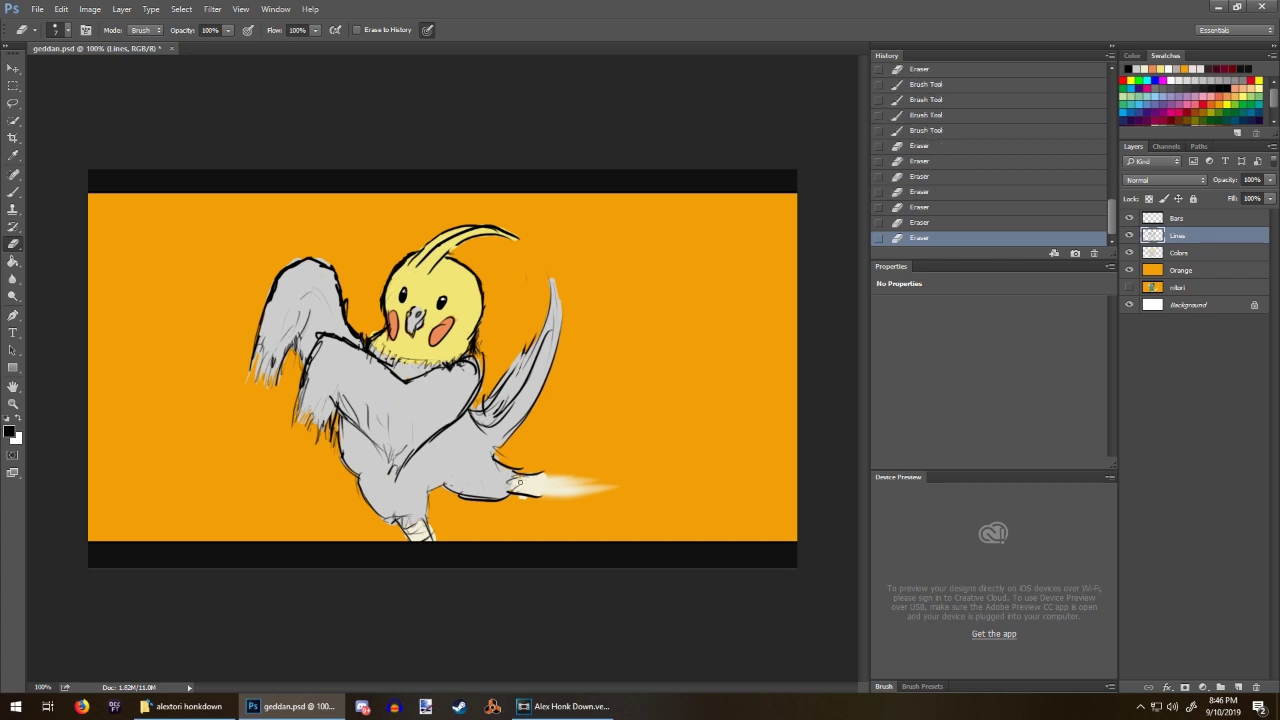
Step: Draw black bands across the raised and standing legs with a 7 px brush, undoing the first trial strokes
key("b")
left_click(517, 481)
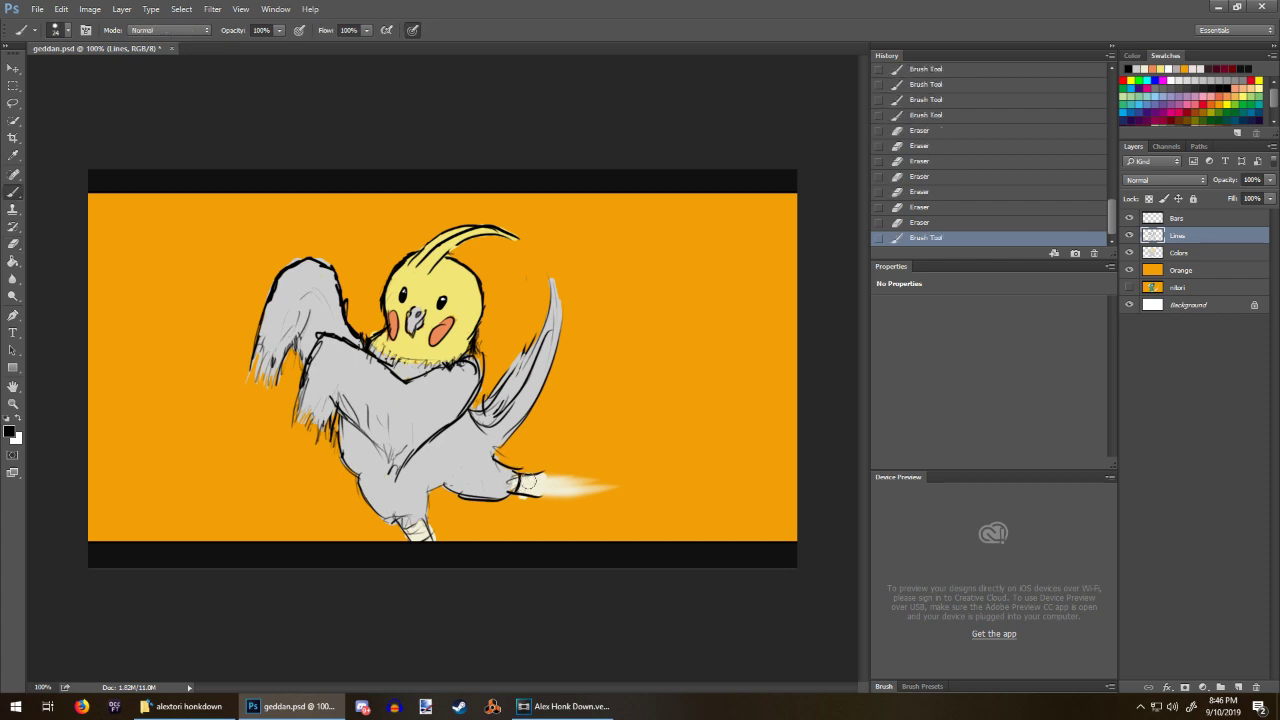
right_click(556, 498)
left_click(579, 567)
left_click(590, 467)
key("ctrl+z")
key("ctrl+z")
key("ctrl+alt+z")
key("ctrl+alt+z")
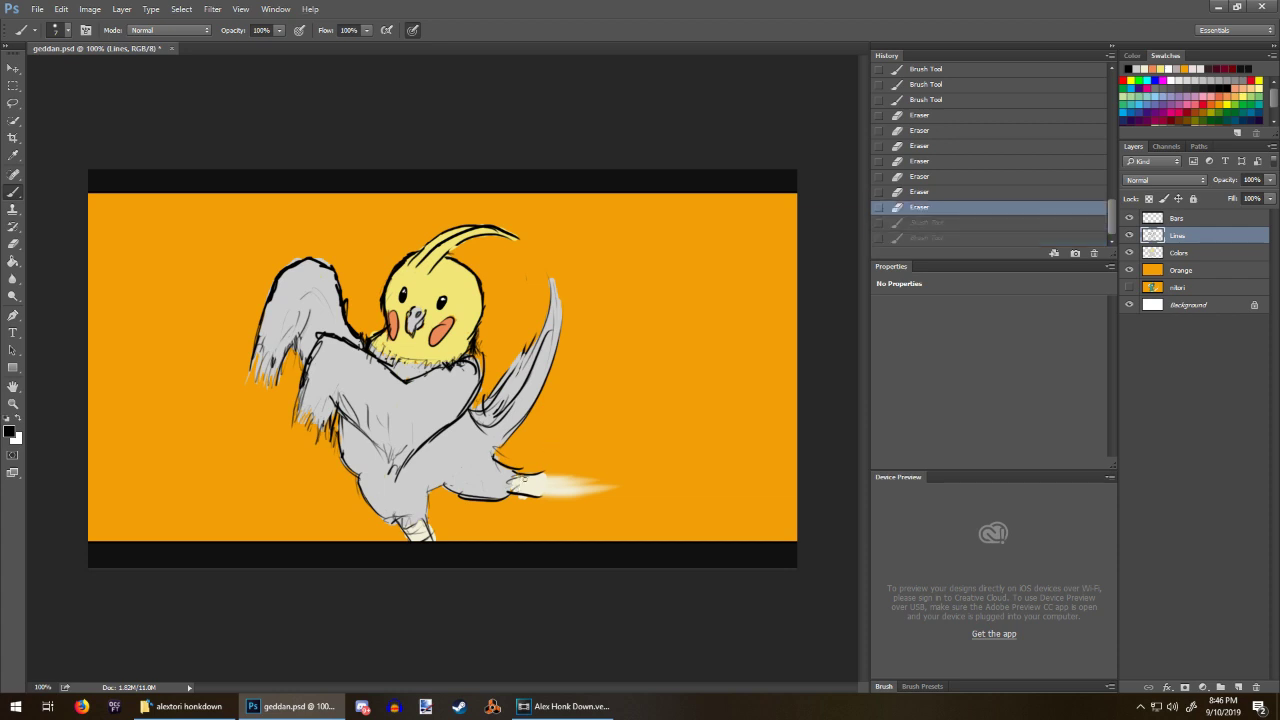
mouse_move(515, 476)
left_mouse_down()
mouse_move(518, 491)
mouse_move(543, 493)
left_mouse_up()
left_click_drag(408, 531, 427, 524)
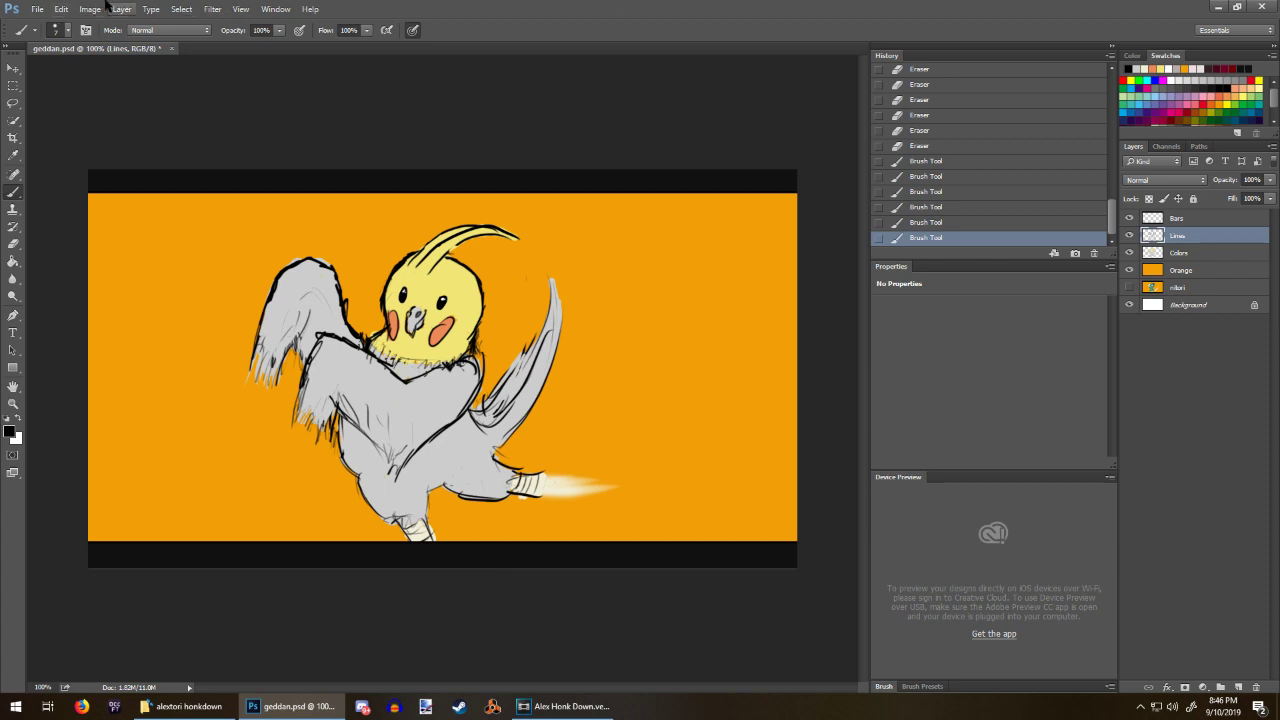
Step: Save the finished frame as a PNG copy named 017 in the alextori honkdown folder
left_click(37, 9)
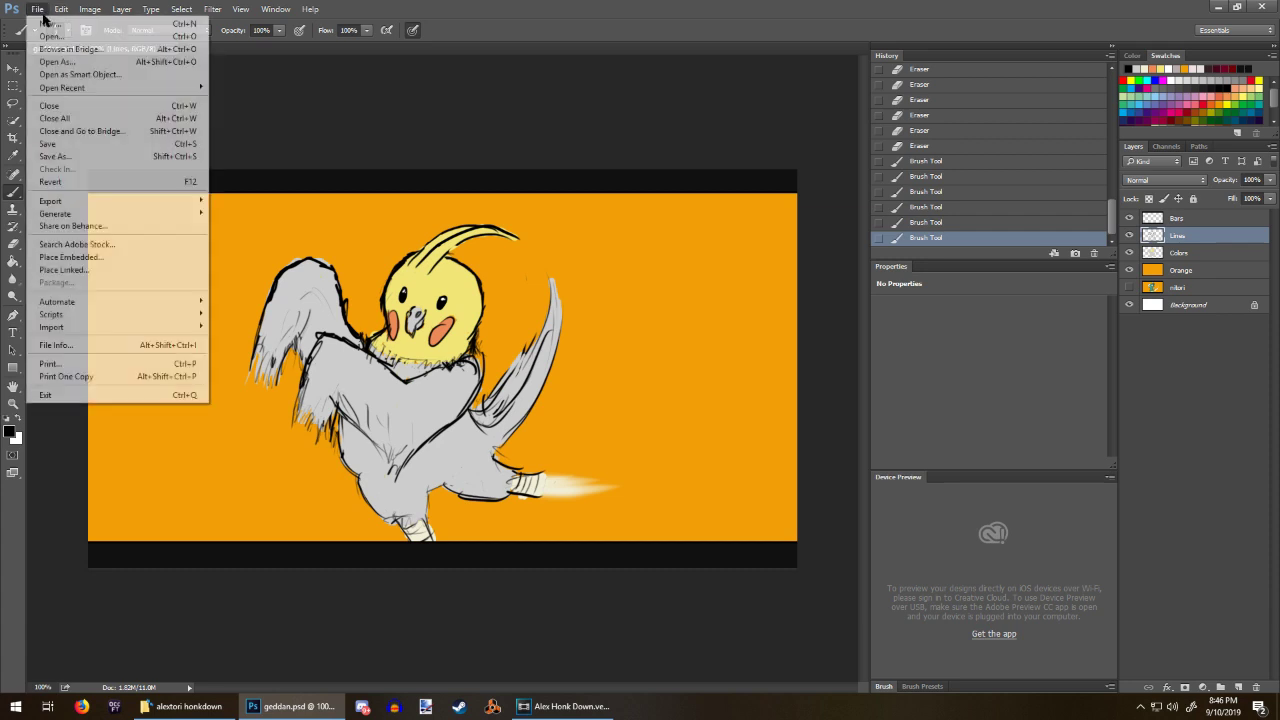
left_click(100, 157)
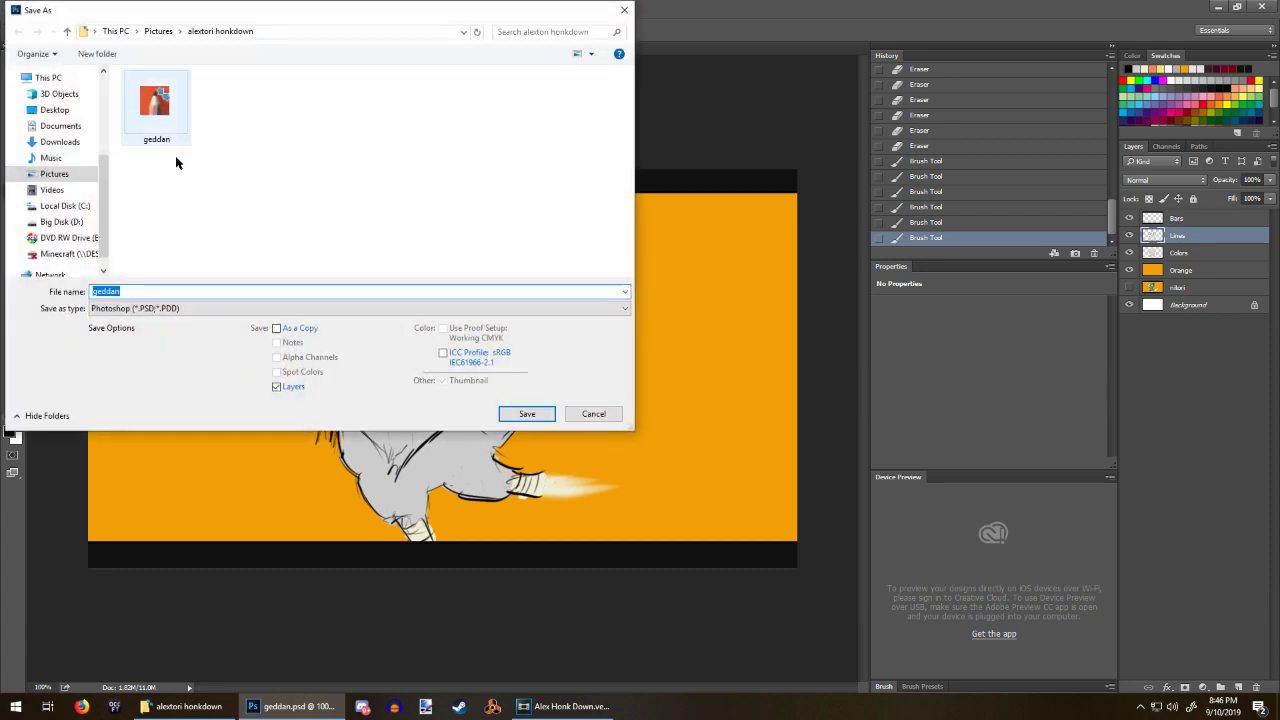
left_click(245, 309)
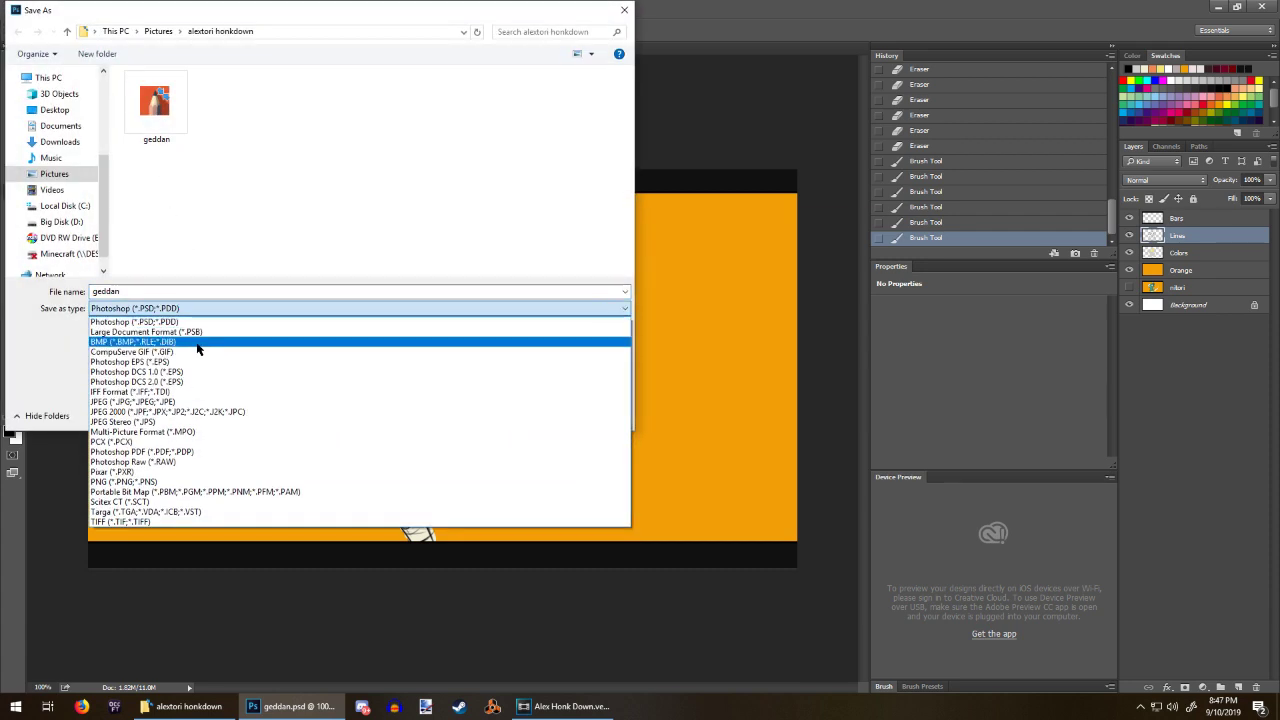
left_click(176, 482)
left_click(229, 197)
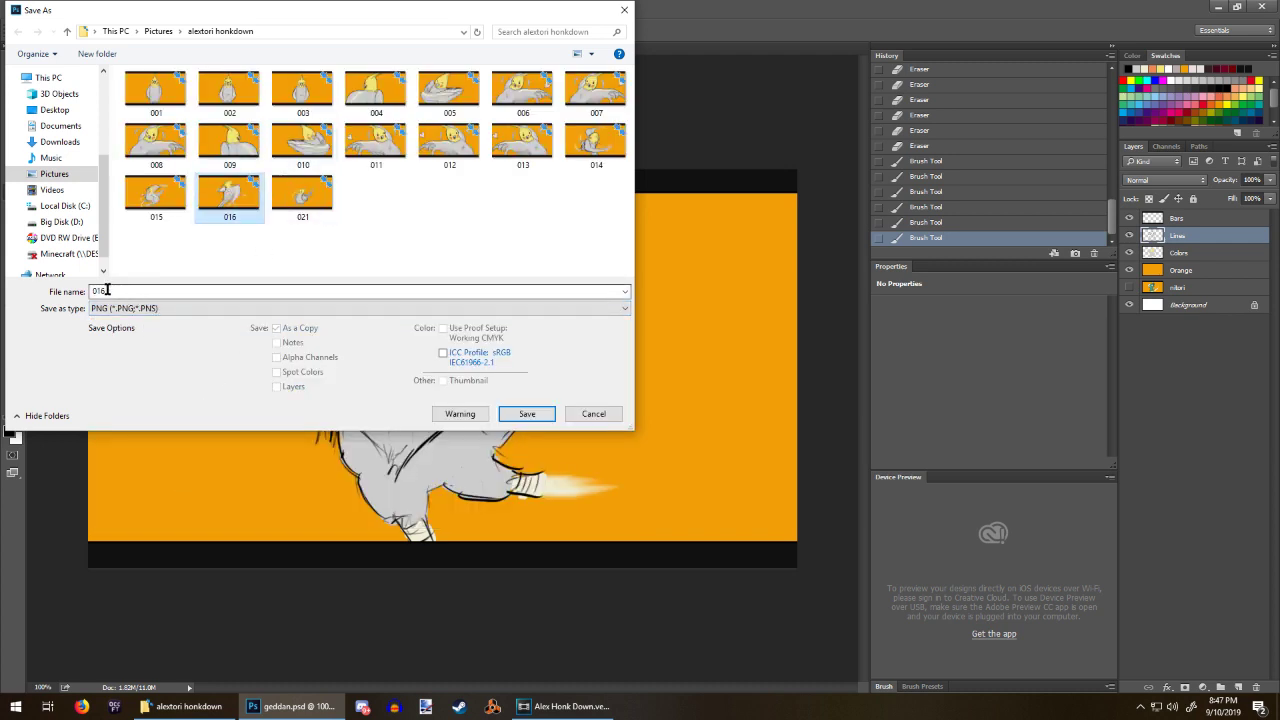
double_click(108, 291)
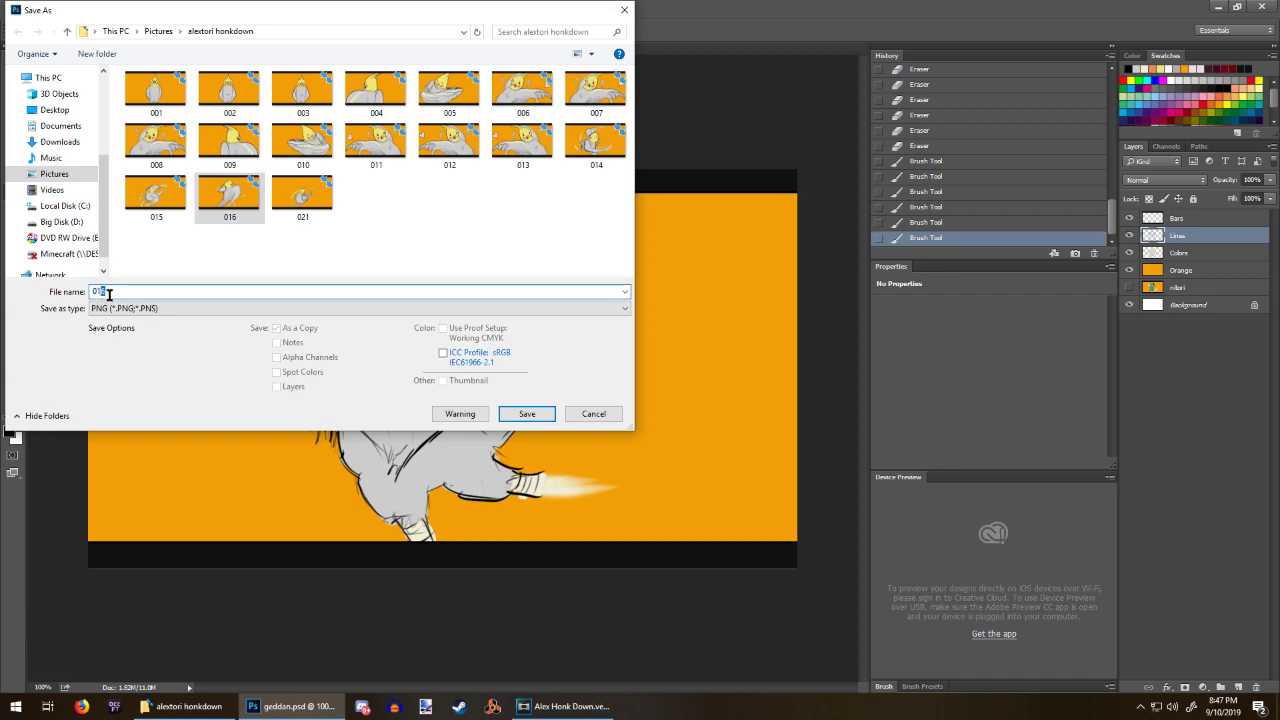
type("7")
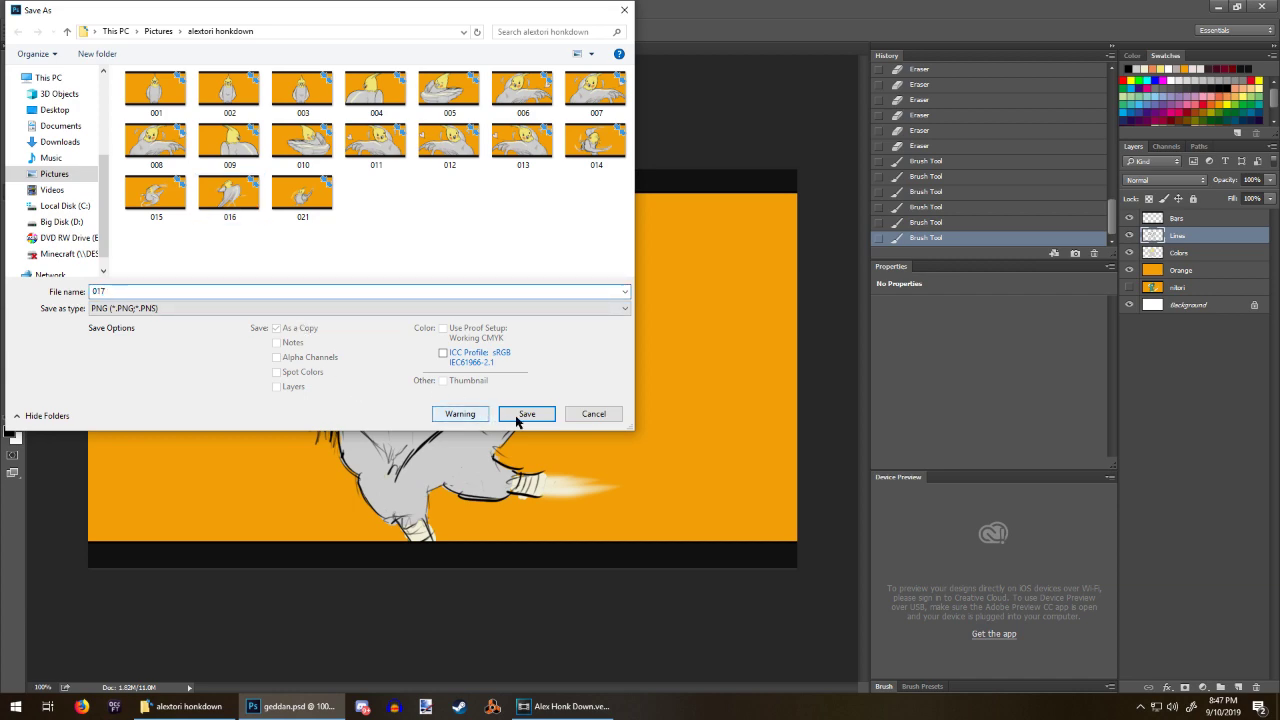
left_click(517, 421)
left_click(686, 219)
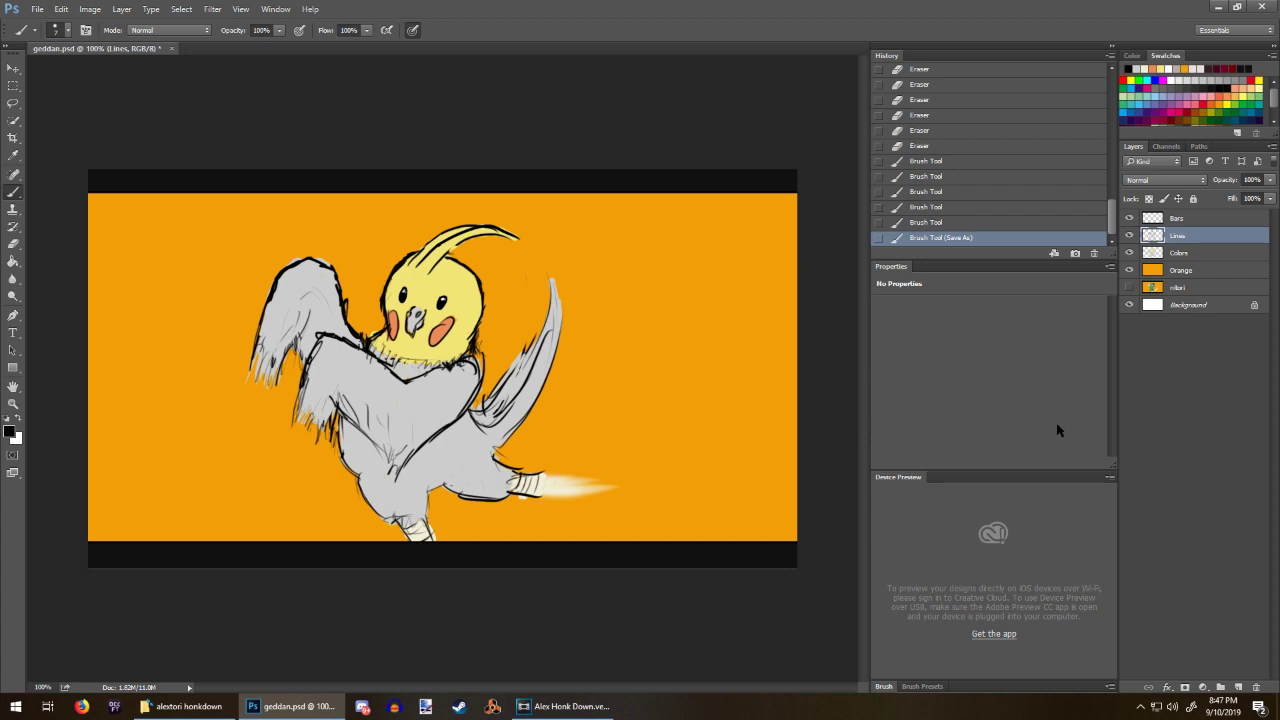
Step: Clear all the line art from the Lines layer, and undo the deletion
key("ctrl+a")
key("Delete")
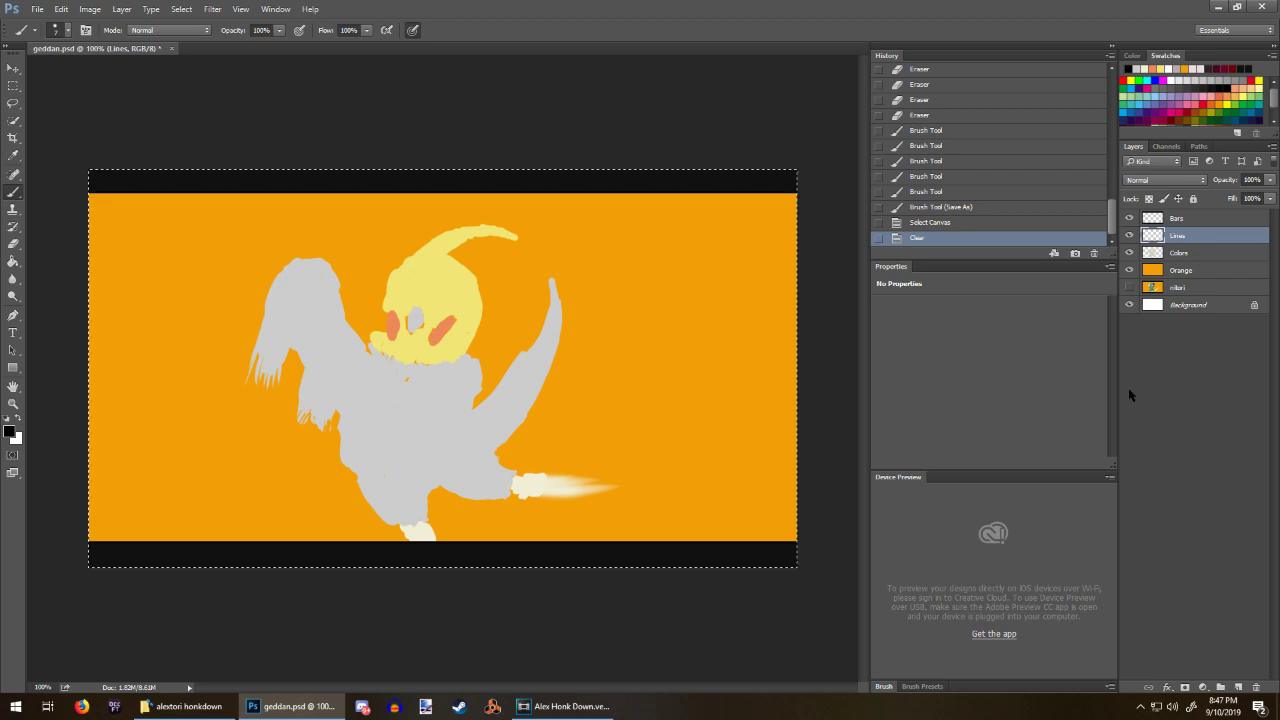
left_click(1181, 270)
left_click(1185, 257)
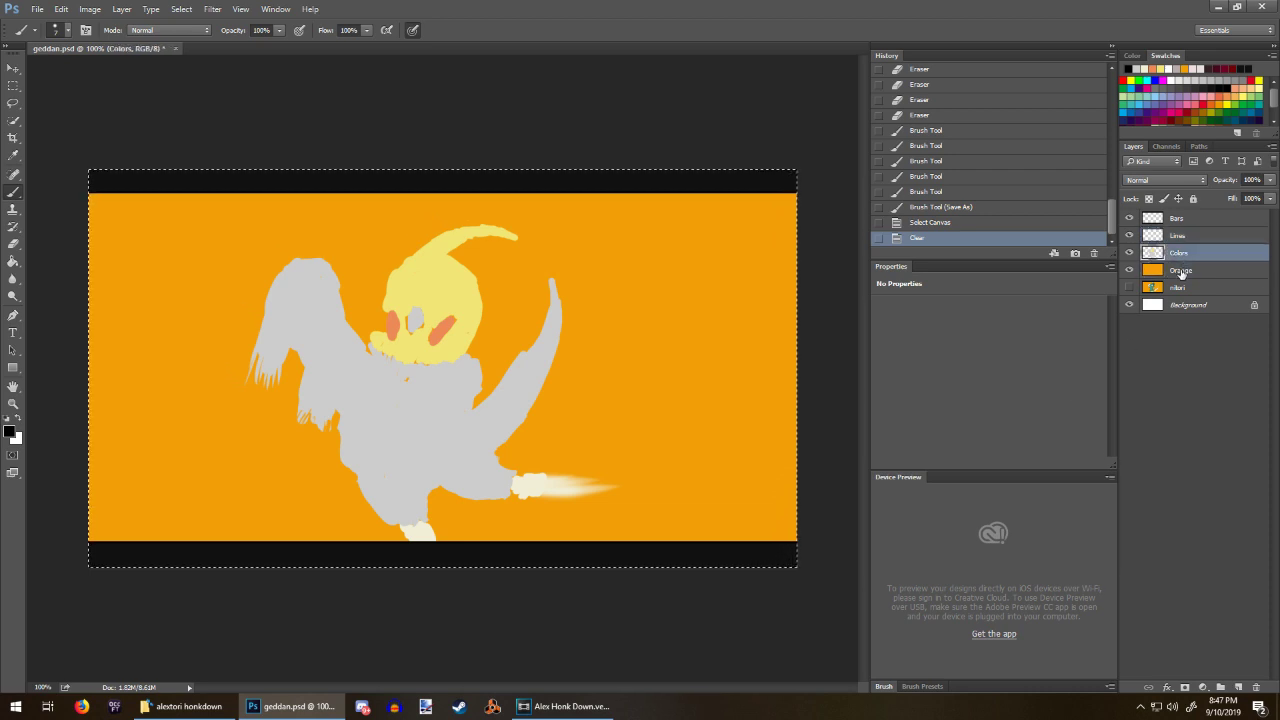
key("ctrl+z")
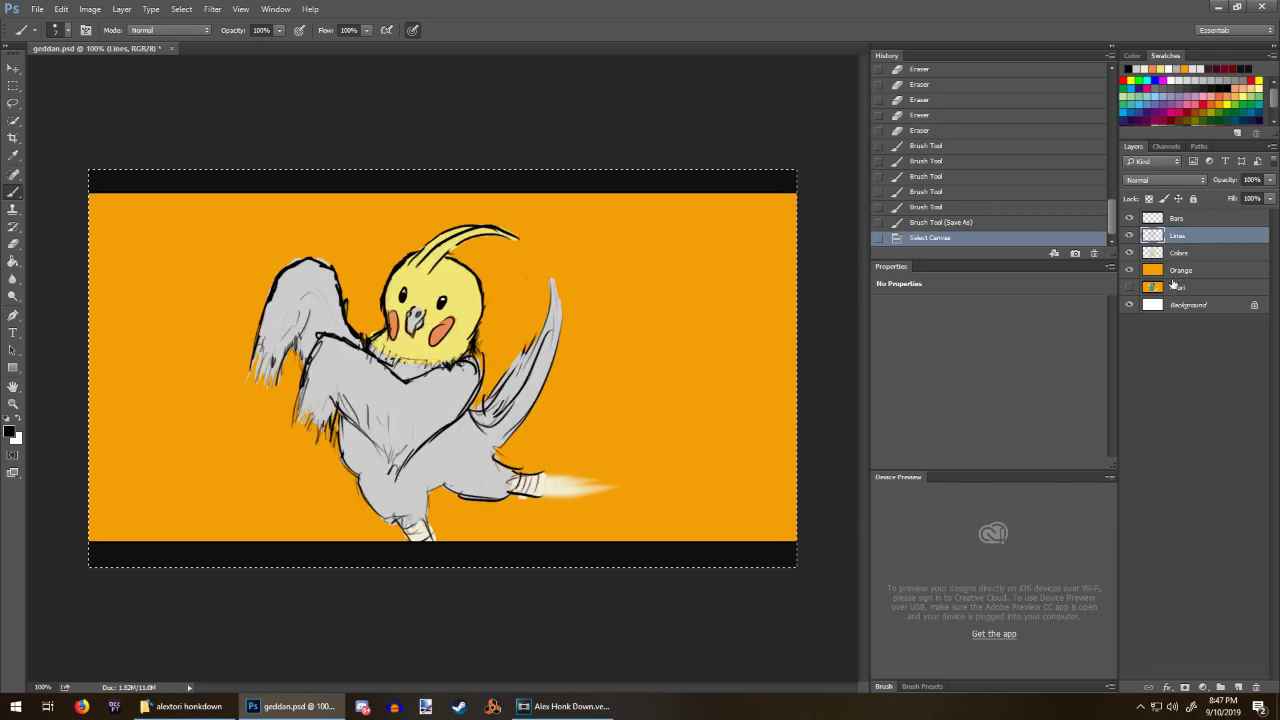
Step: Paint cream highlights on the Colors layer along the front wing, the raised wing's upper edge and the body's side
left_click(1168, 270)
left_click(1183, 258)
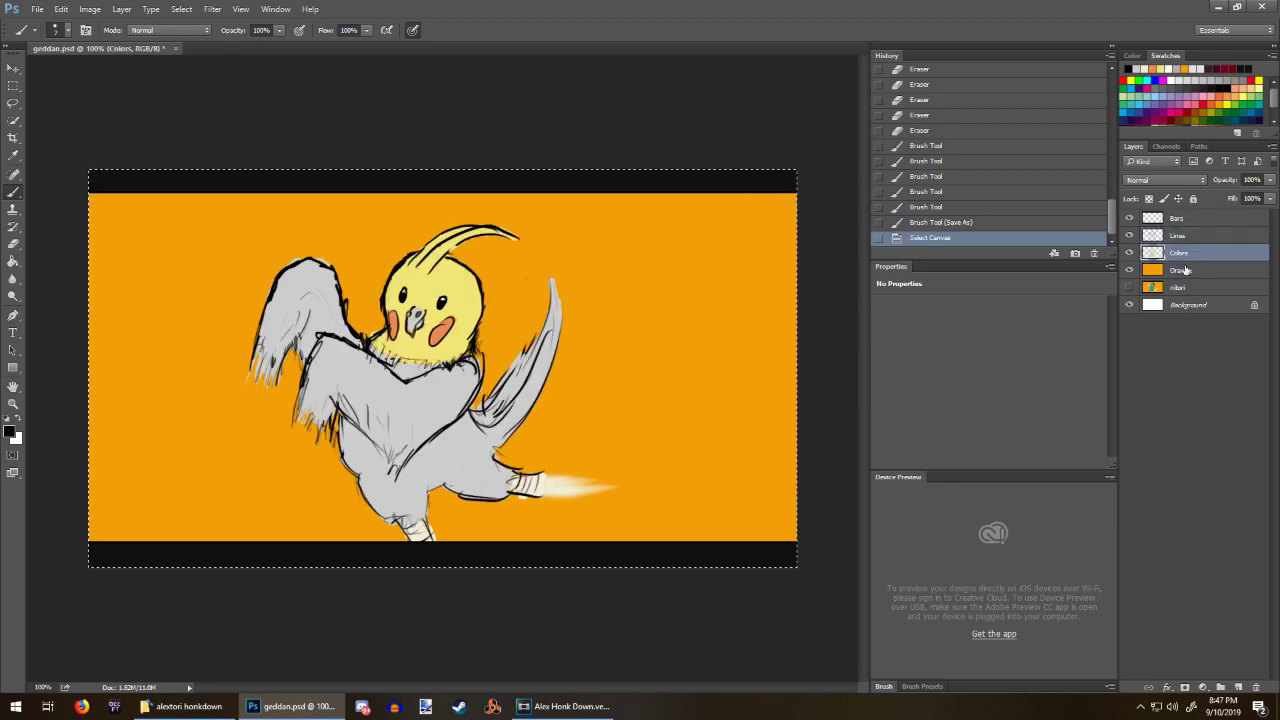
left_click(1150, 70)
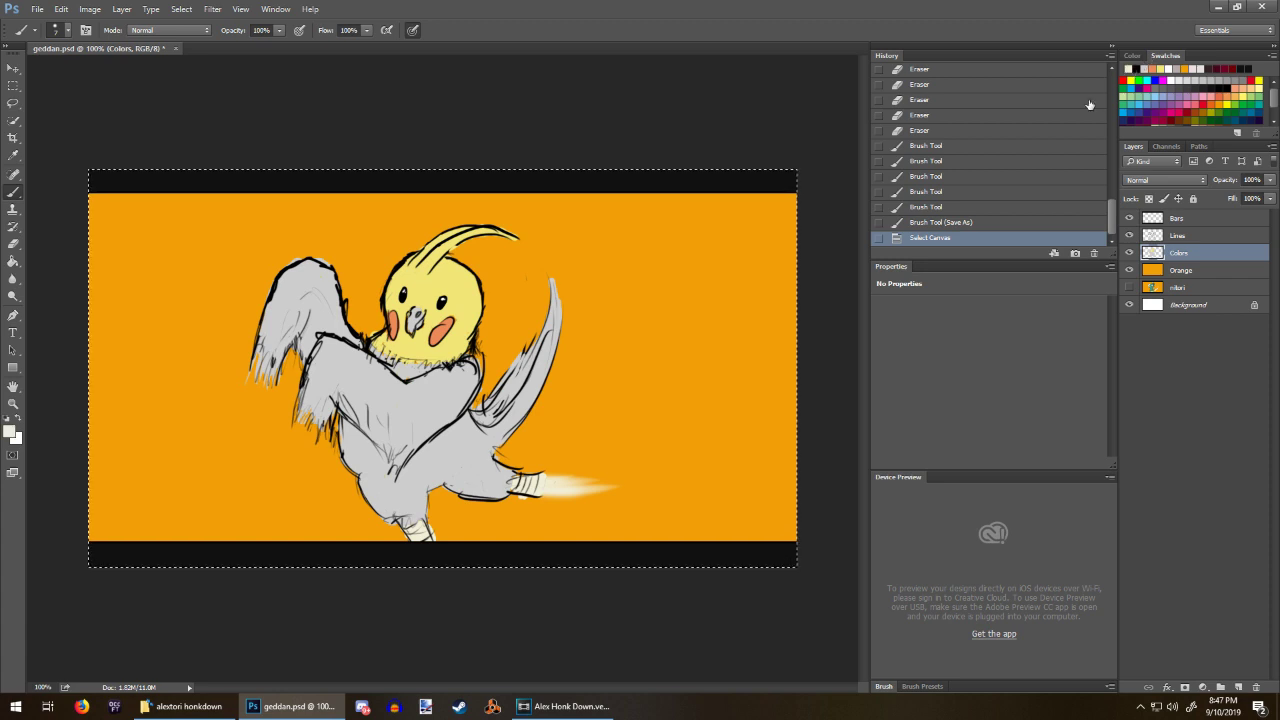
mouse_move(335, 361)
left_mouse_down()
mouse_move(381, 402)
mouse_move(453, 386)
mouse_move(393, 407)
mouse_move(334, 350)
left_mouse_up()
left_click_drag(333, 350, 355, 365)
left_click_drag(325, 347, 309, 371)
mouse_move(271, 312)
left_mouse_down()
mouse_move(300, 272)
mouse_move(332, 262)
left_mouse_up()
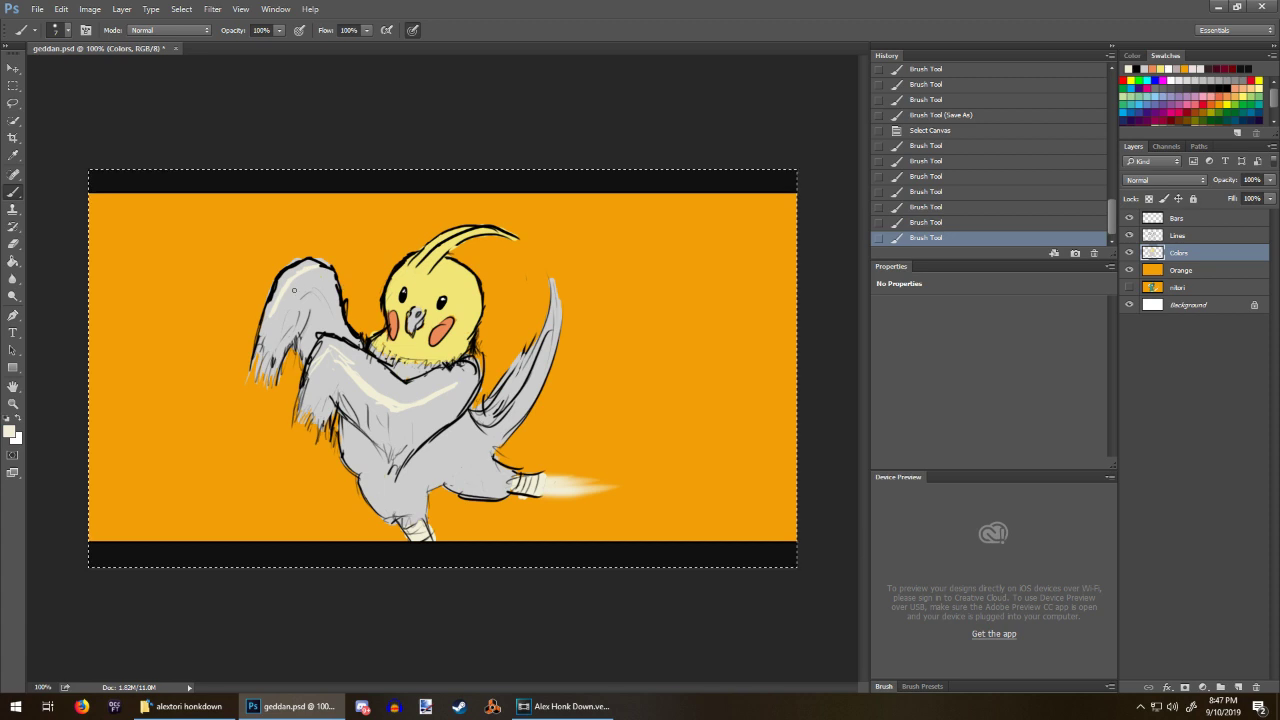
left_click_drag(275, 306, 290, 283)
left_click_drag(345, 420, 353, 446)
left_click_drag(345, 426, 347, 437)
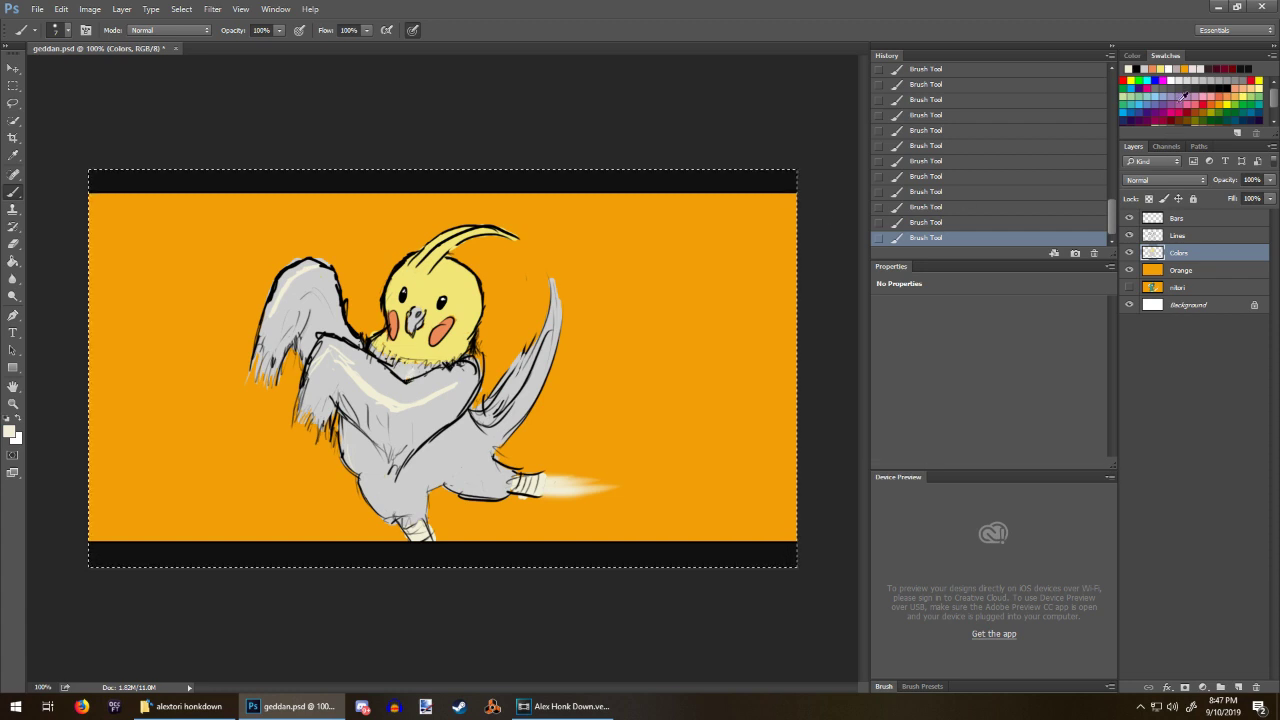
Step: Shade the legs, belly, tail and the undersides of the wings with thin mauve-grey strokes
left_click(1176, 70)
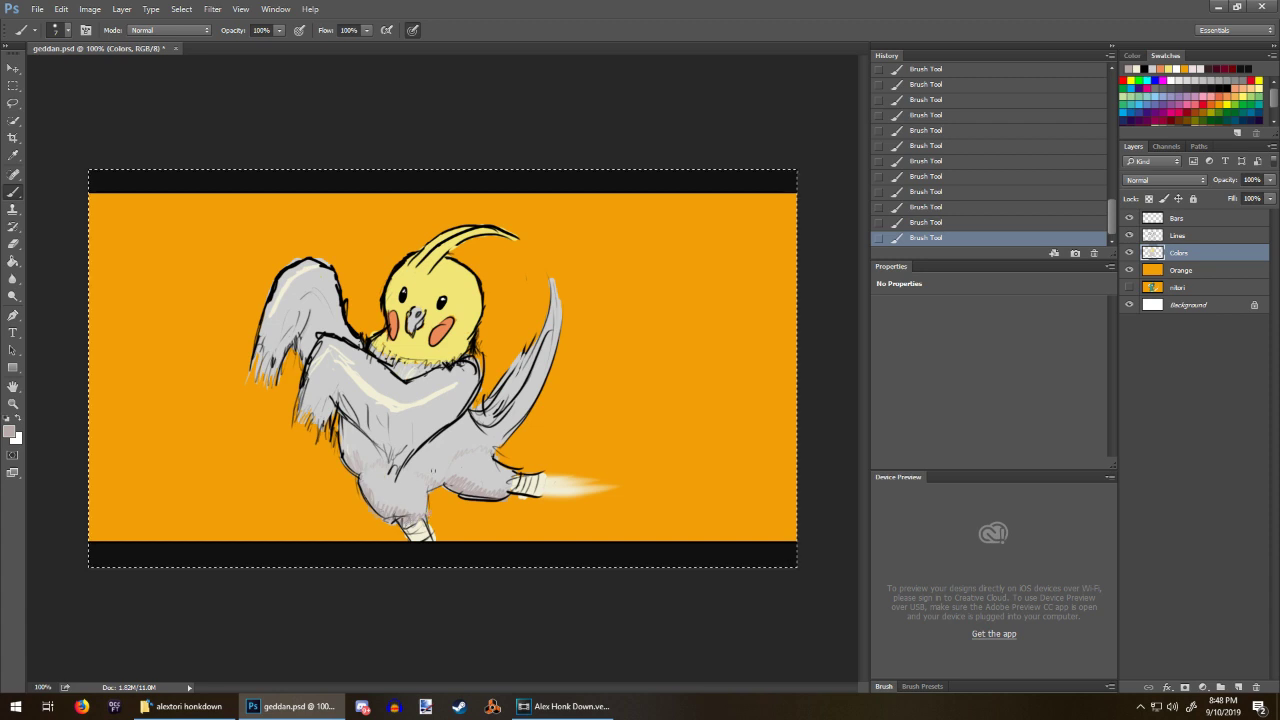
mouse_move(482, 420)
left_mouse_down()
mouse_move(512, 400)
mouse_move(552, 322)
mouse_move(530, 364)
left_mouse_up()
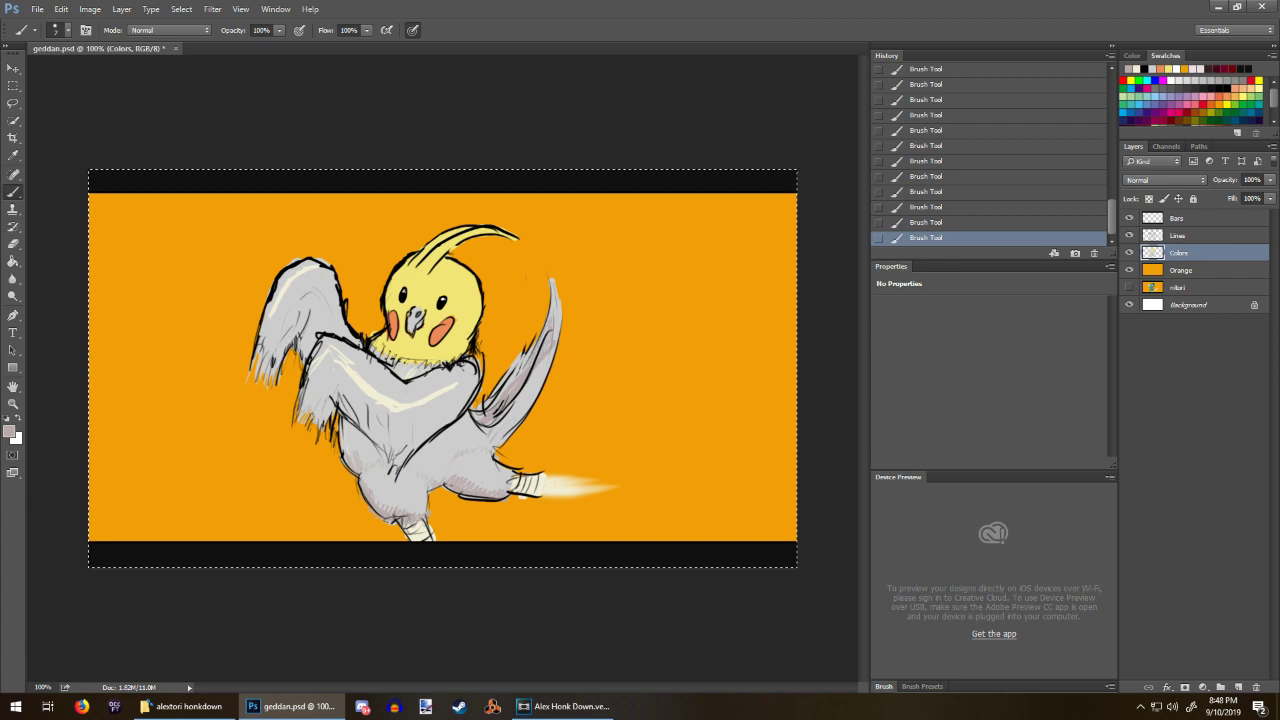
mouse_move(386, 440)
left_mouse_down()
mouse_move(409, 446)
mouse_move(448, 418)
left_mouse_up()
left_click_drag(331, 409, 324, 417)
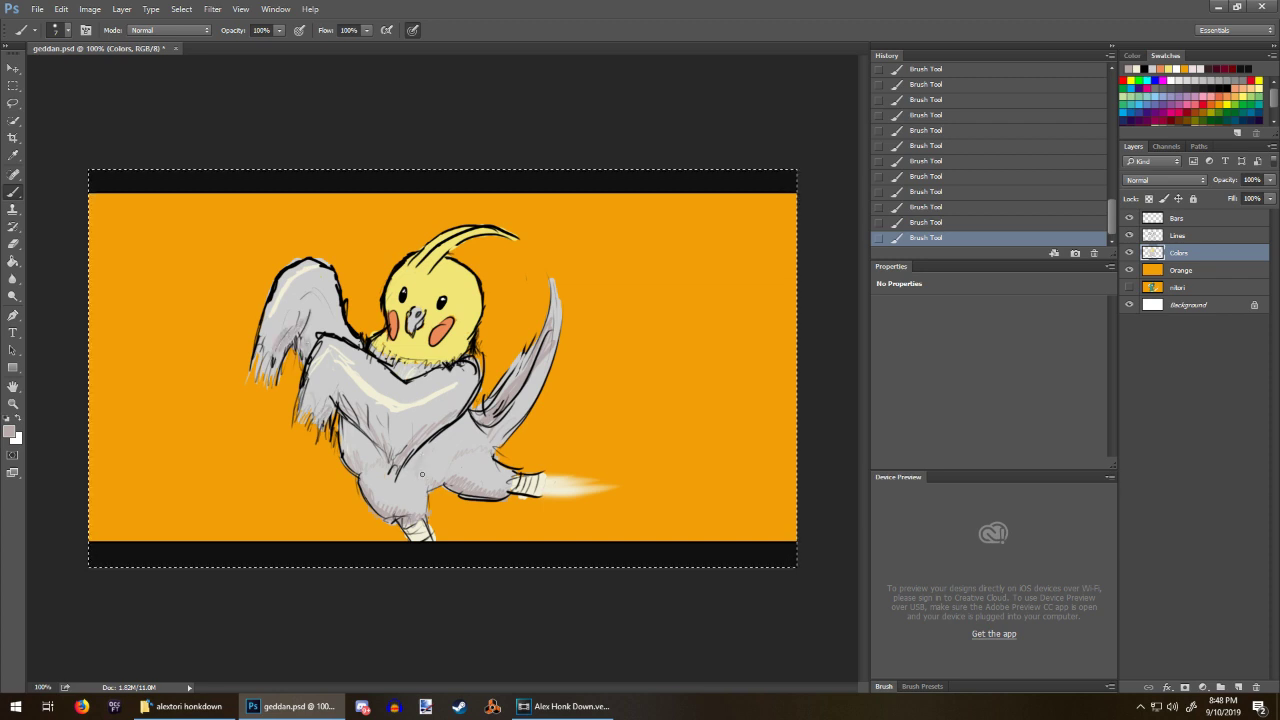
left_click_drag(442, 448, 464, 416)
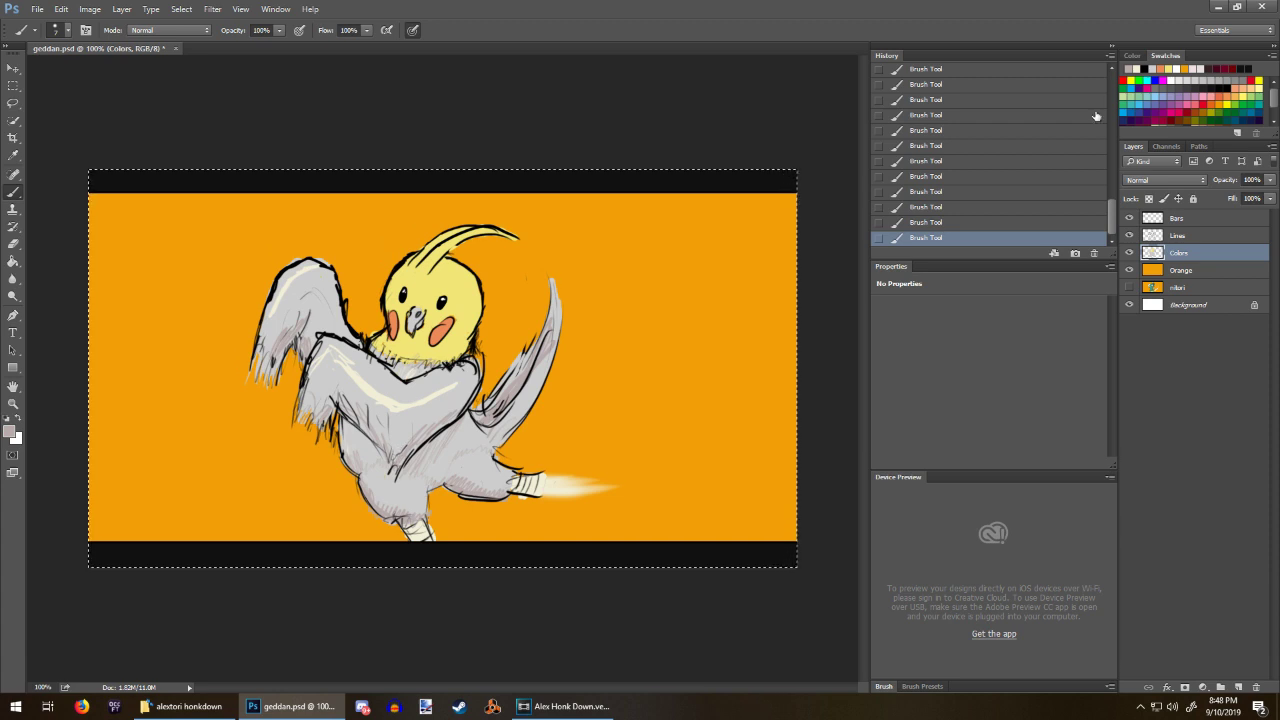
Step: Pick the pale yellow swatch as the foreground colour and clear the selection around the canvas
left_click(1178, 66)
key("m")
key("ctrl+d")
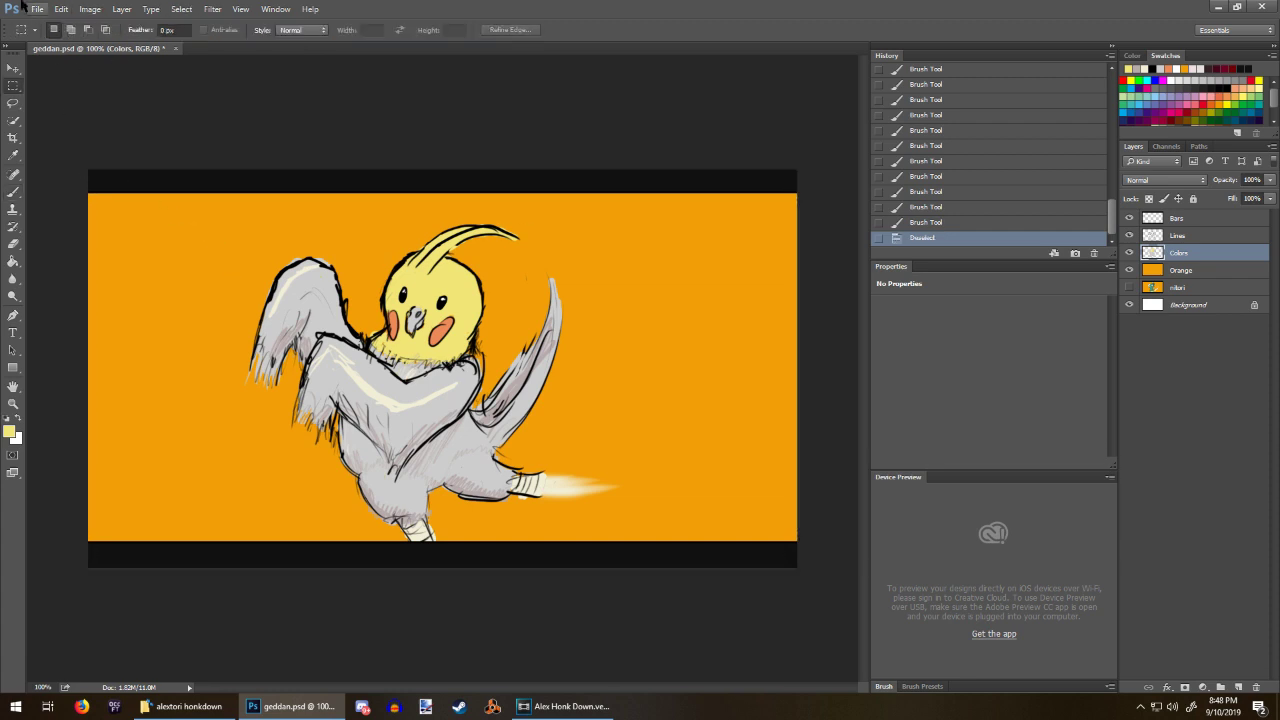
Step: Save the shaded frame as a PNG copy over 017 in the alextori honkdown folder, replacing the existing file with smallest compression and no interlacing
left_click(37, 10)
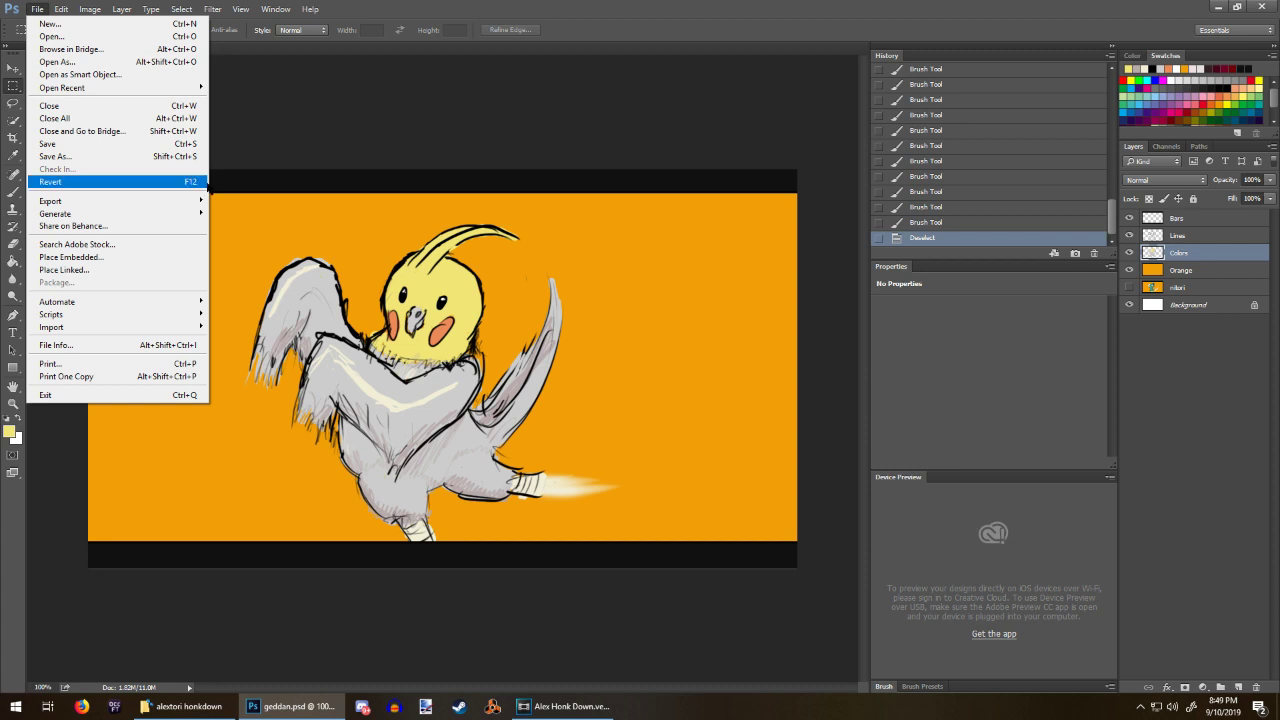
left_click(112, 157)
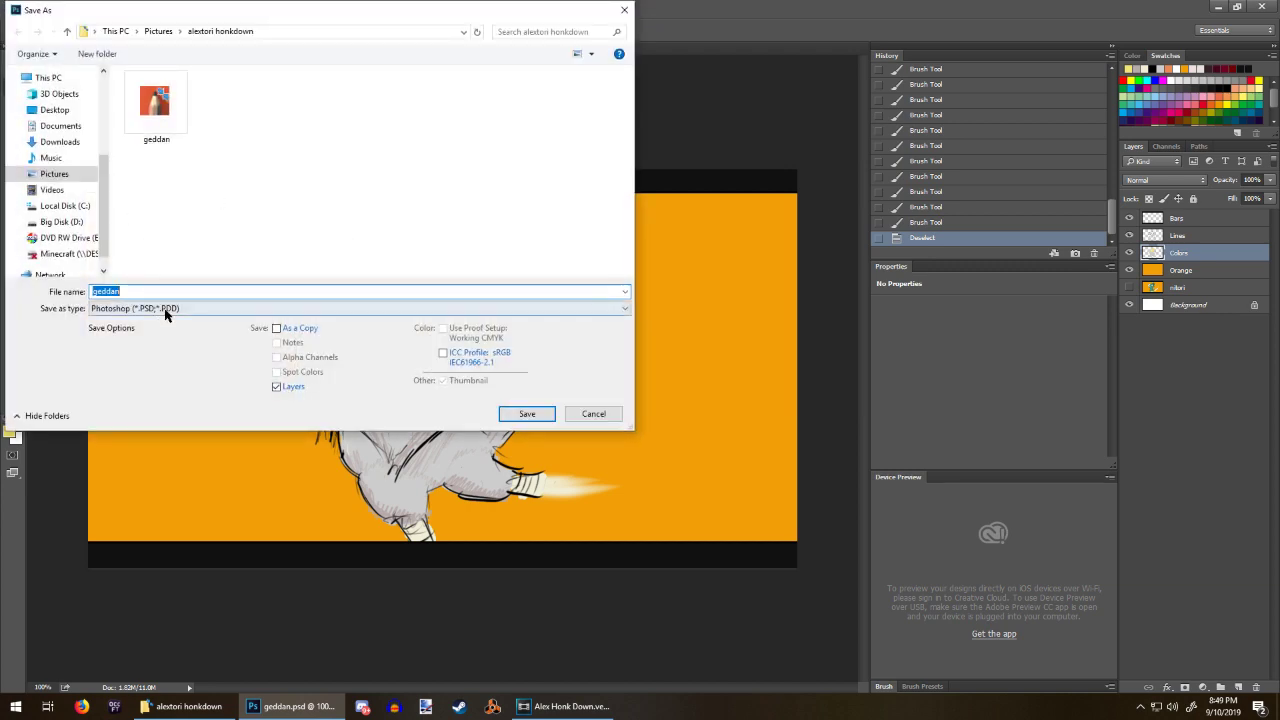
left_click(160, 309)
left_click(141, 483)
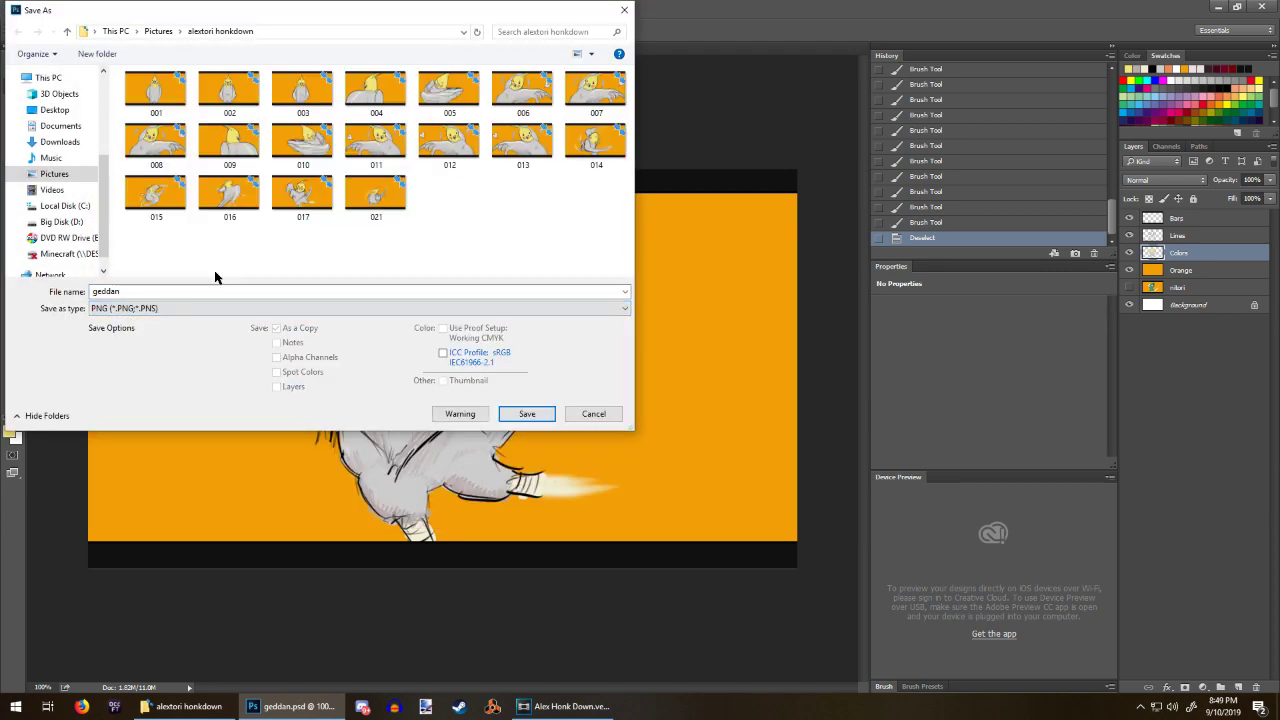
left_click(303, 192)
left_click(503, 416)
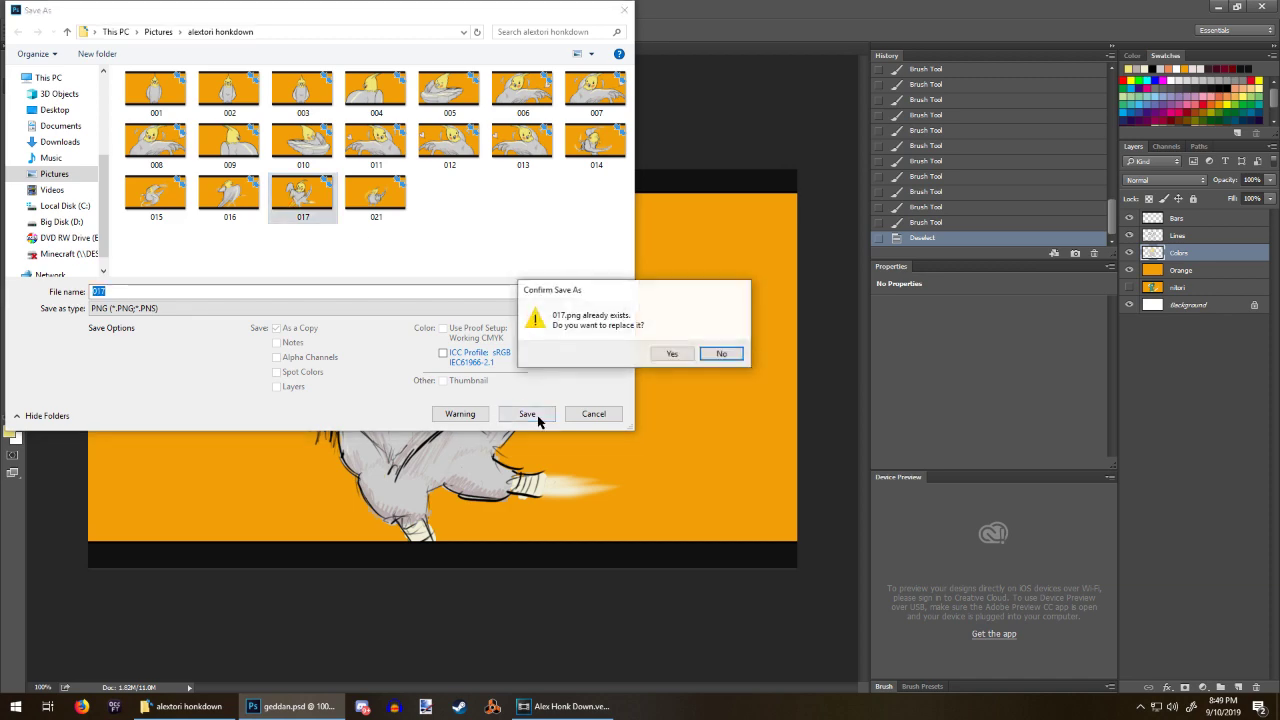
left_click(681, 354)
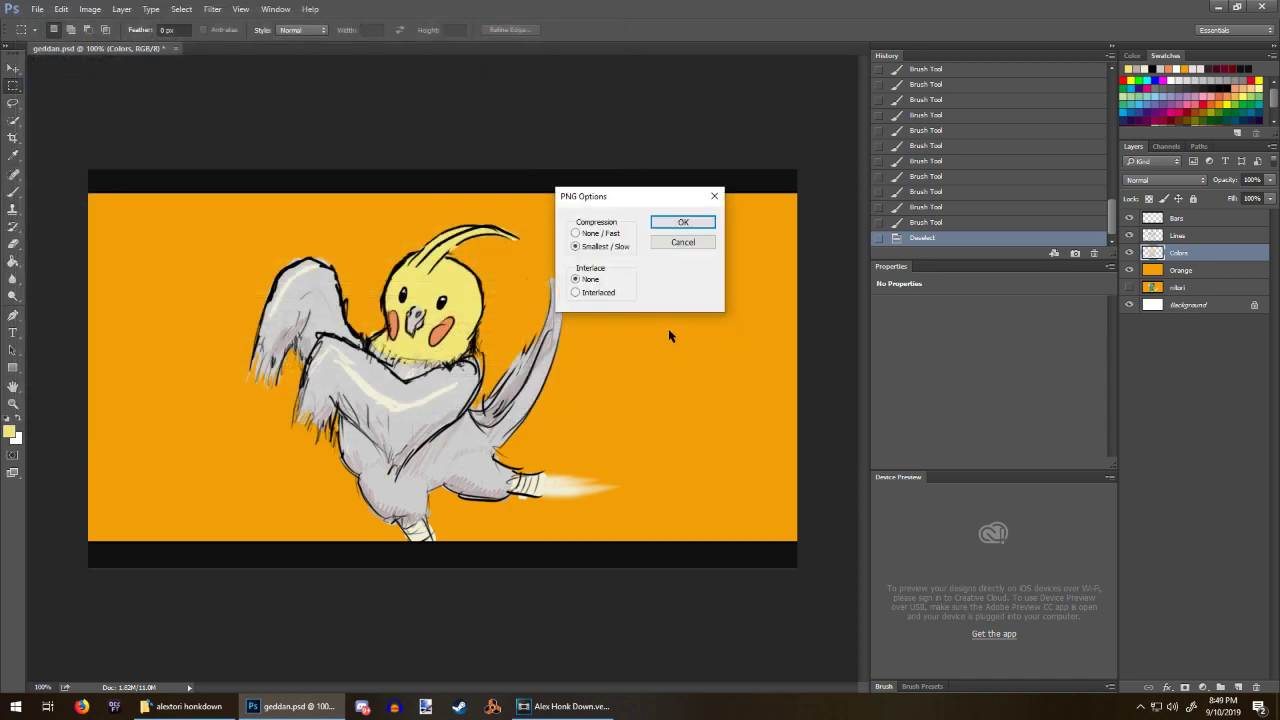
left_click(683, 222)
Step: Switch to Vegas Pro and import 017.png from the alextori honkdown folder into the project media
left_click(274, 709)
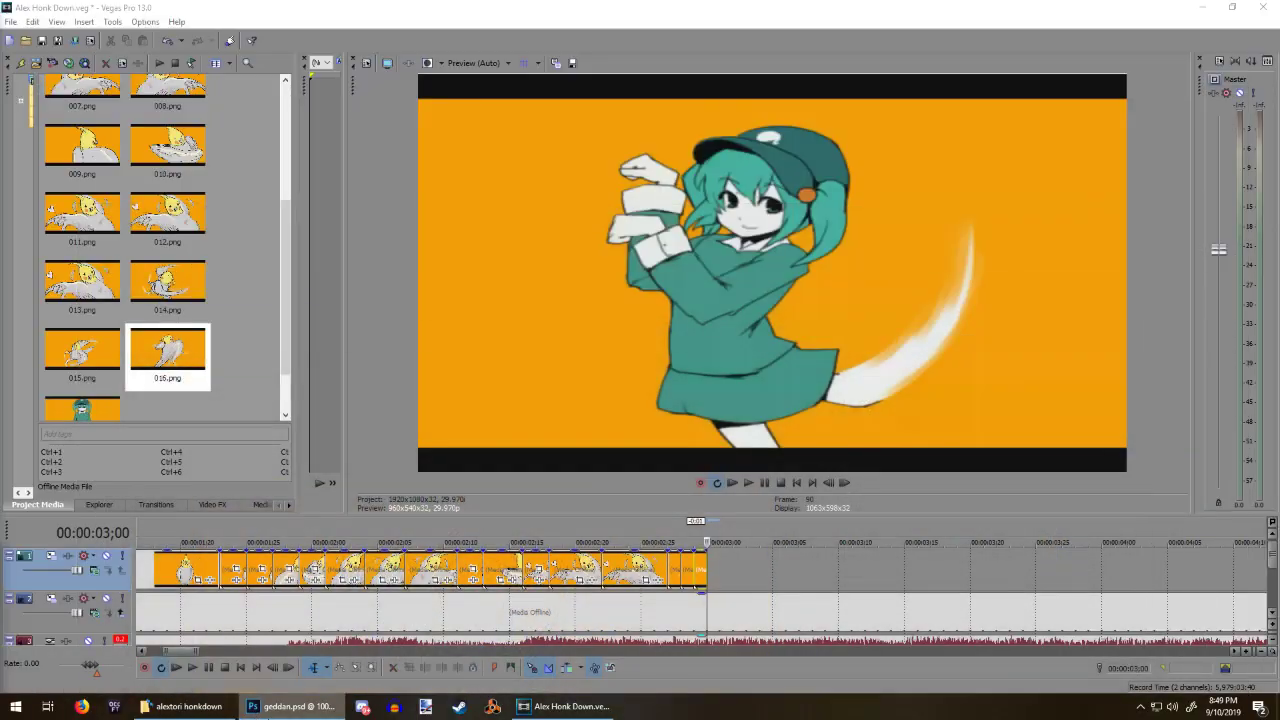
left_click(185, 706)
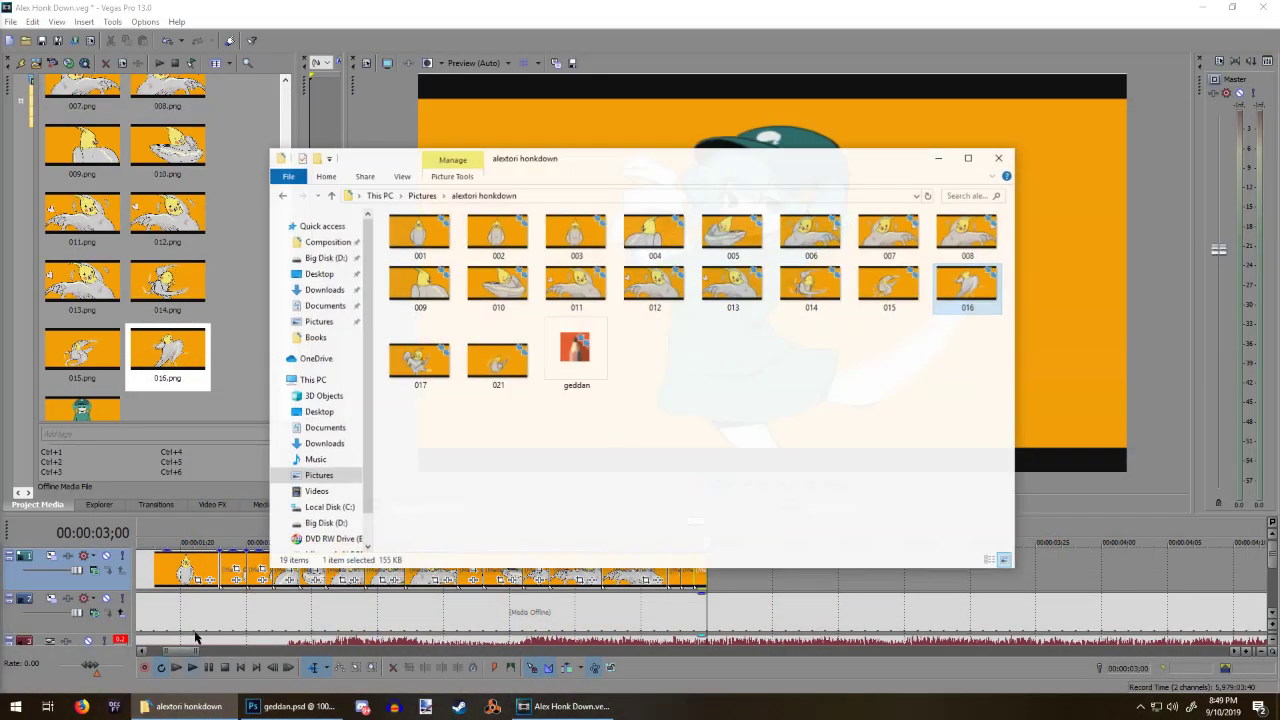
left_click_drag(409, 362, 140, 415)
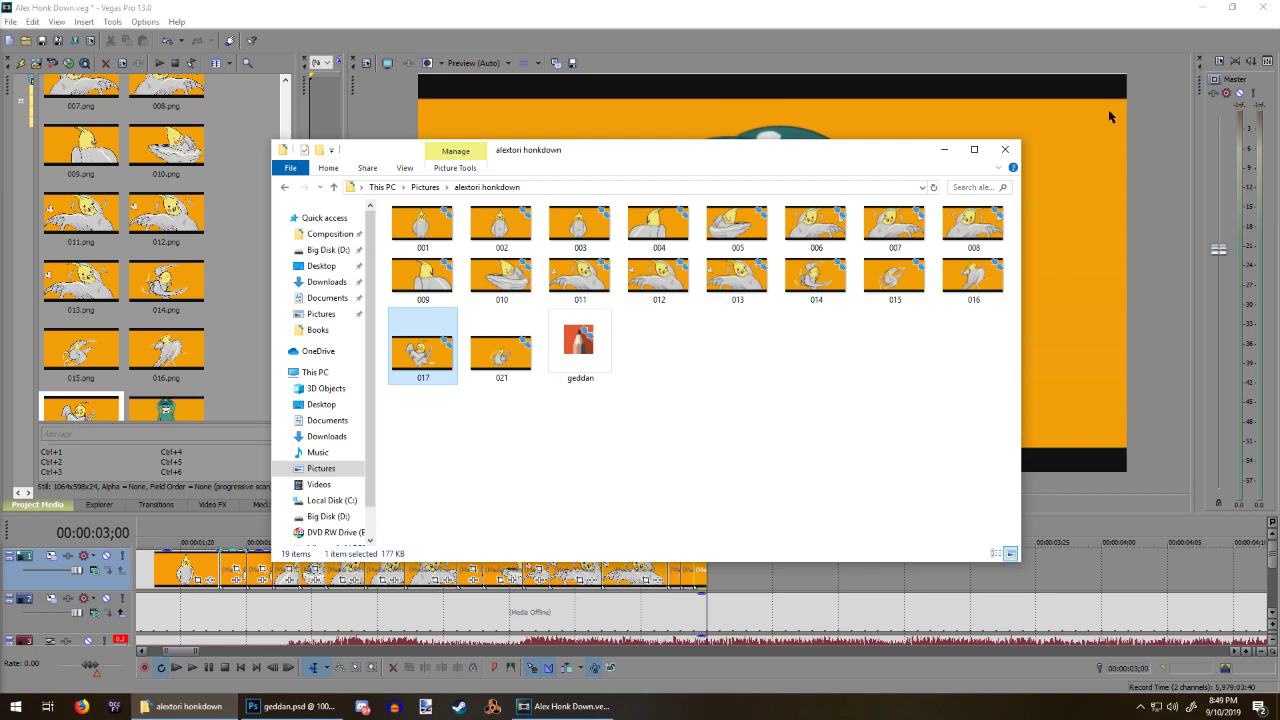
left_click(945, 150)
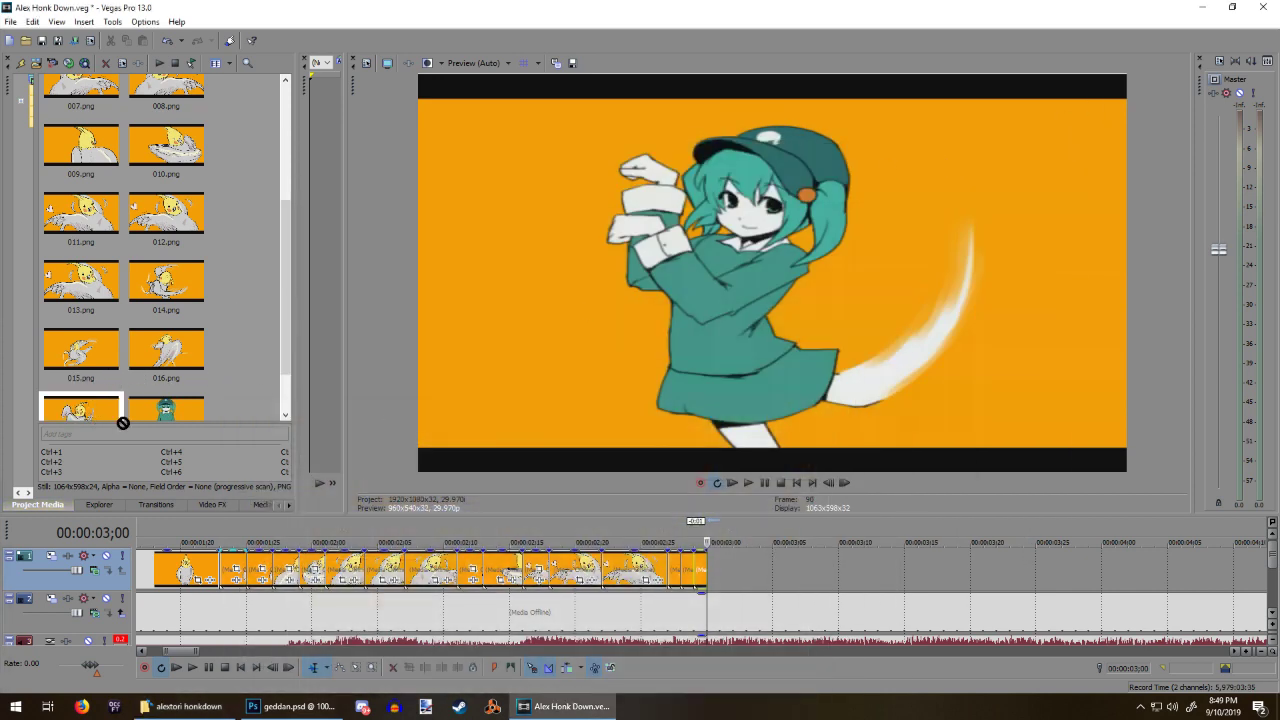
Step: Place 017.png on the upper video track at 00:00:03;00, directly after the previous frame, and trim its end to about four frames
left_click_drag(95, 412, 717, 562)
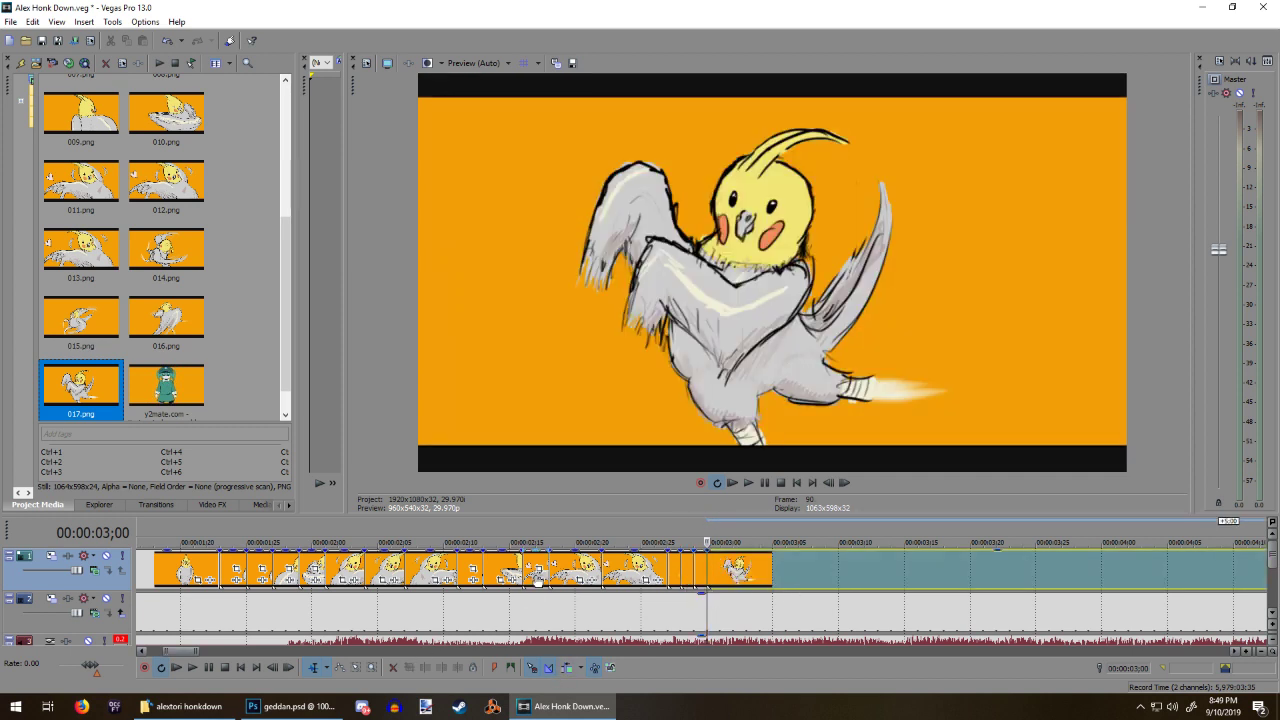
scroll(538, 579, "down", 4)
scroll(540, 572, "down", 3)
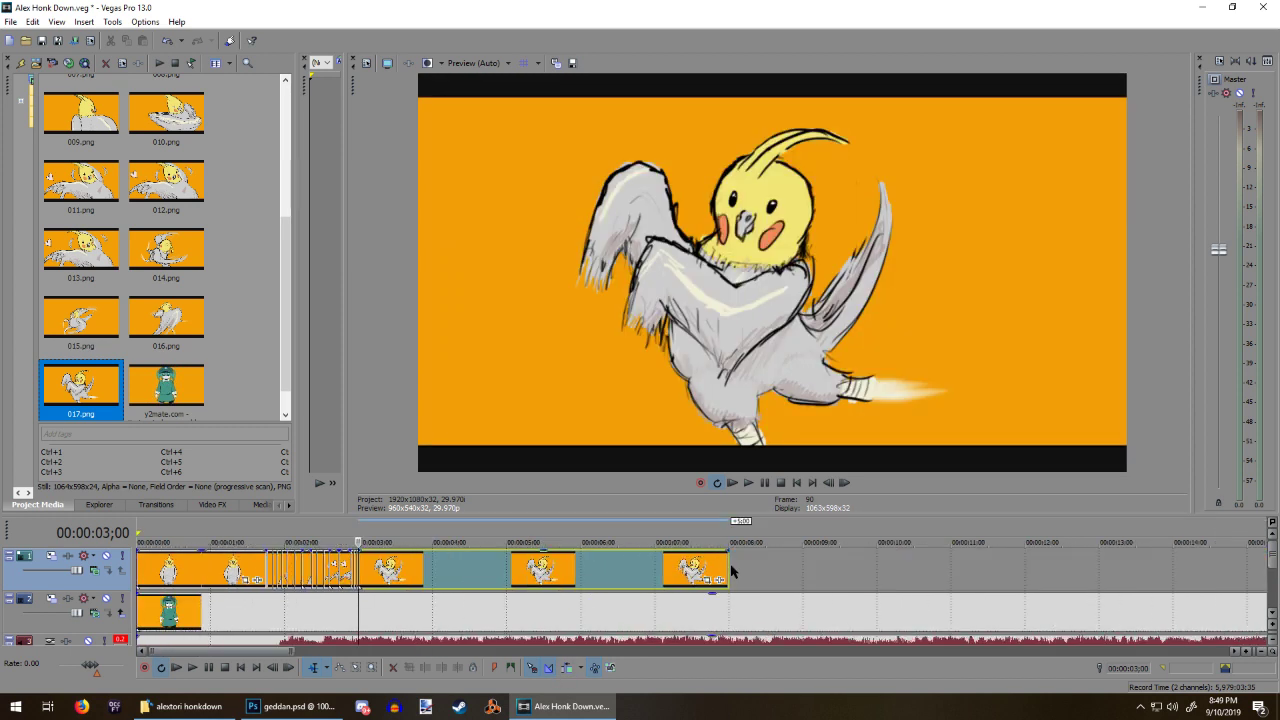
left_click_drag(726, 572, 365, 595)
scroll(394, 600, "down", 2)
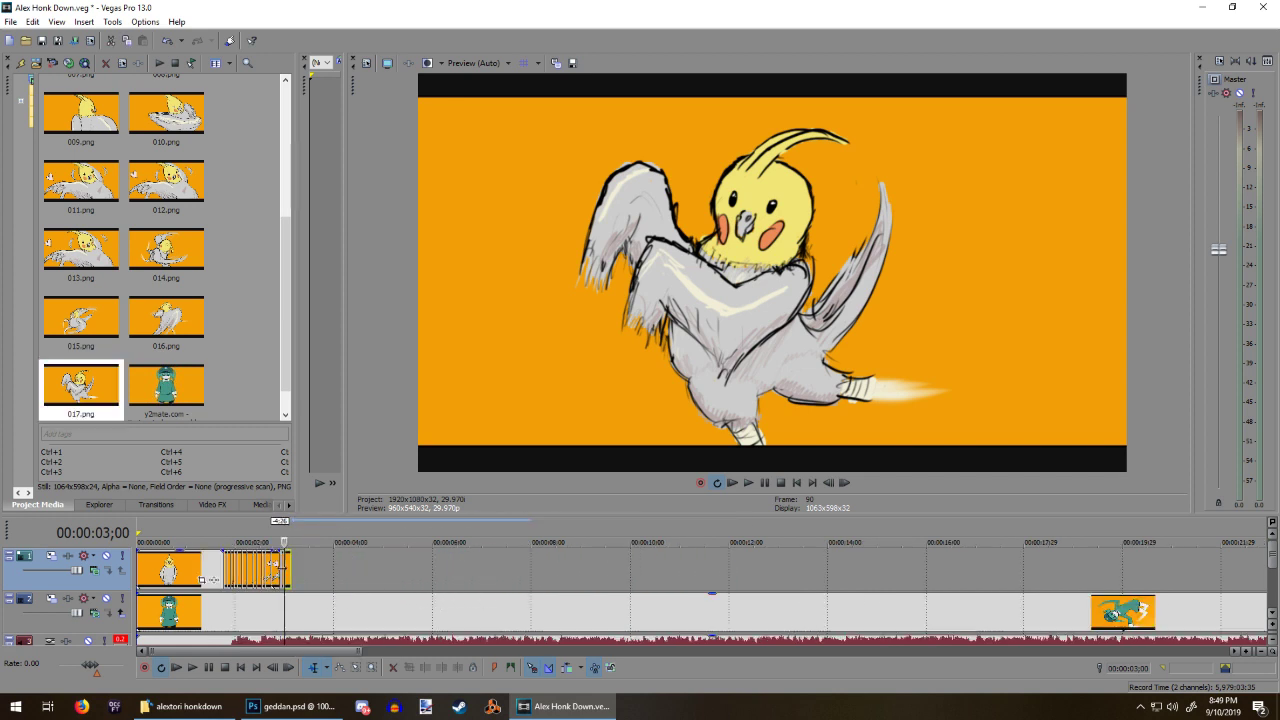
scroll(291, 586, "up", 5)
scroll(170, 580, "down", 3)
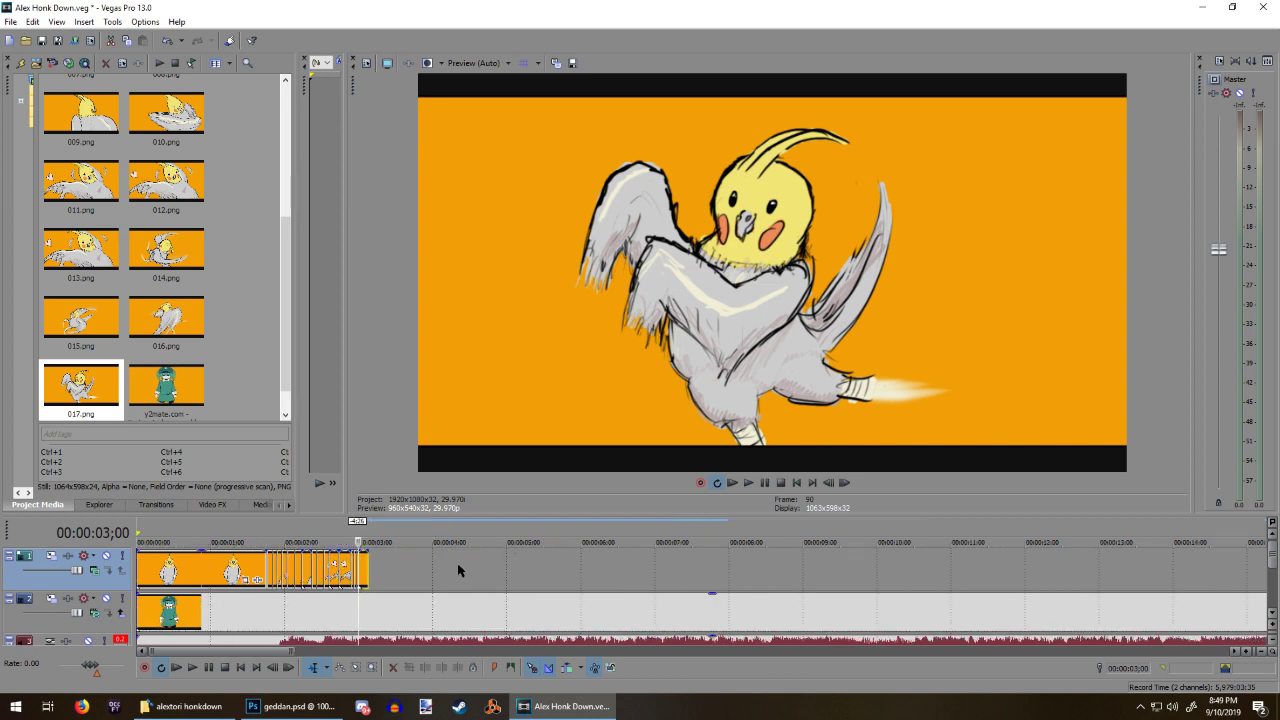
Step: Play the animation from near the start of the timeline, and replay it from 00:00:01;23
left_click(147, 578)
left_click(142, 580)
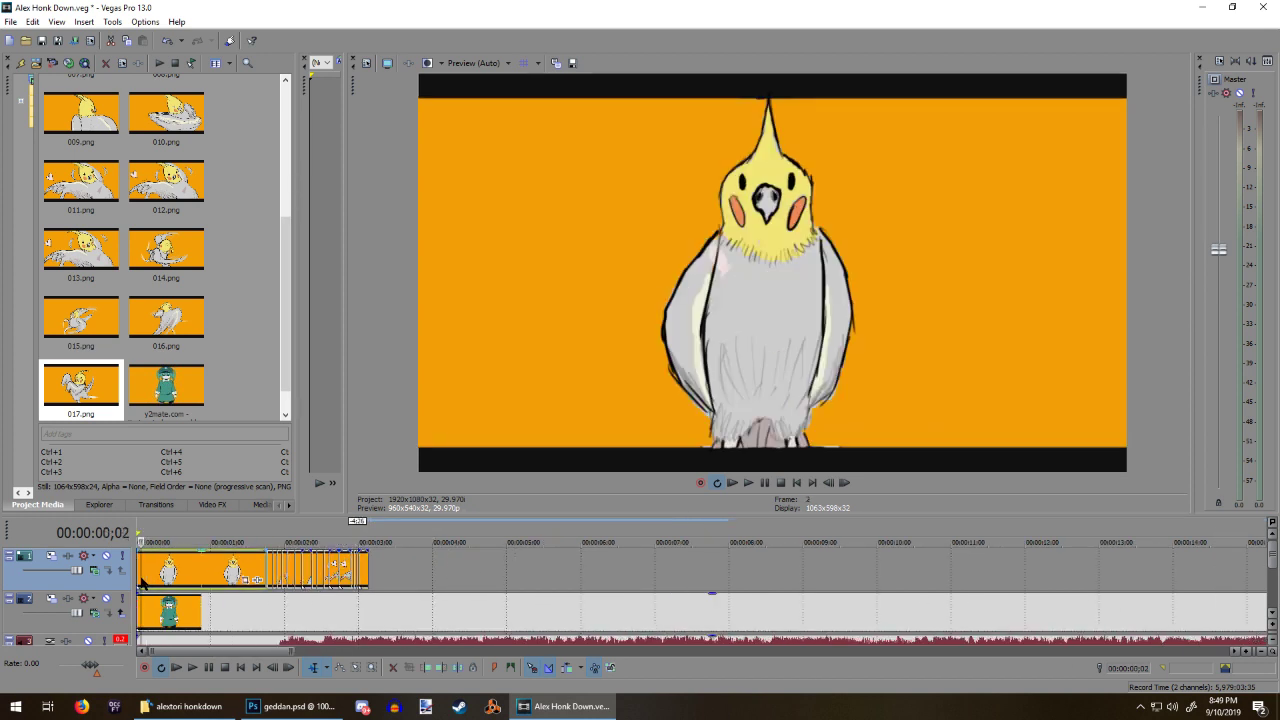
left_click(140, 580)
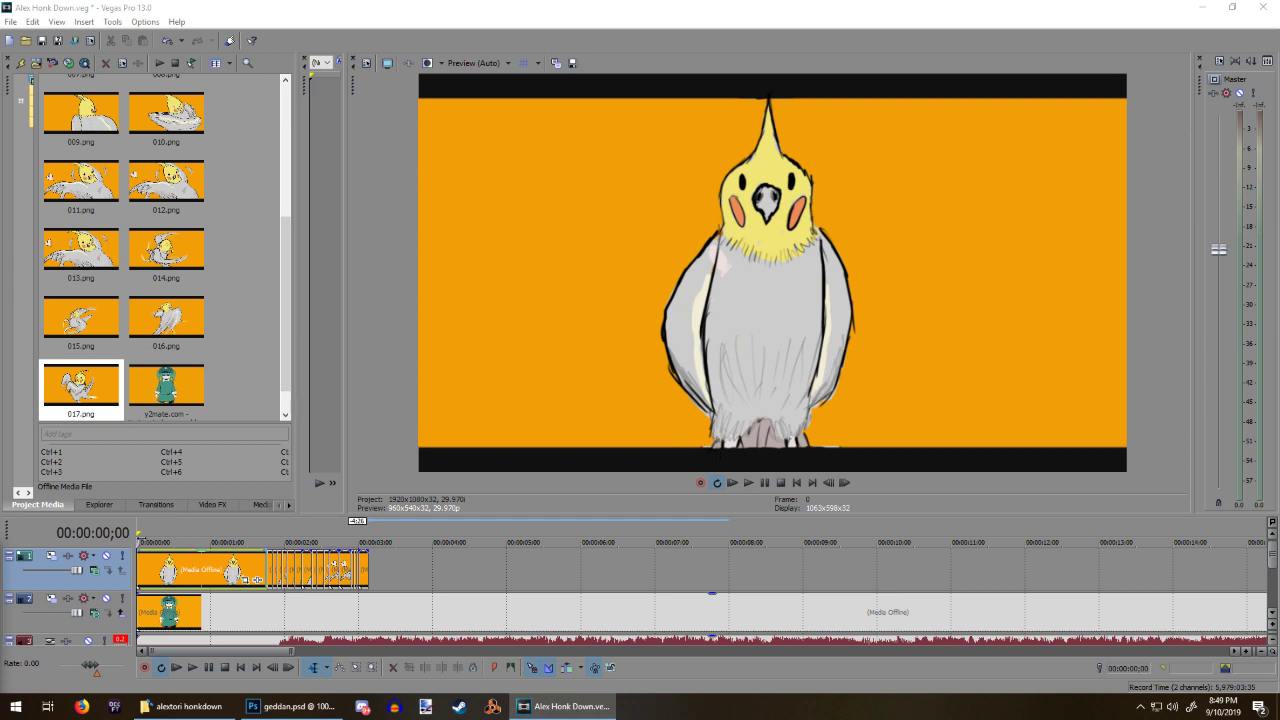
left_click(154, 534)
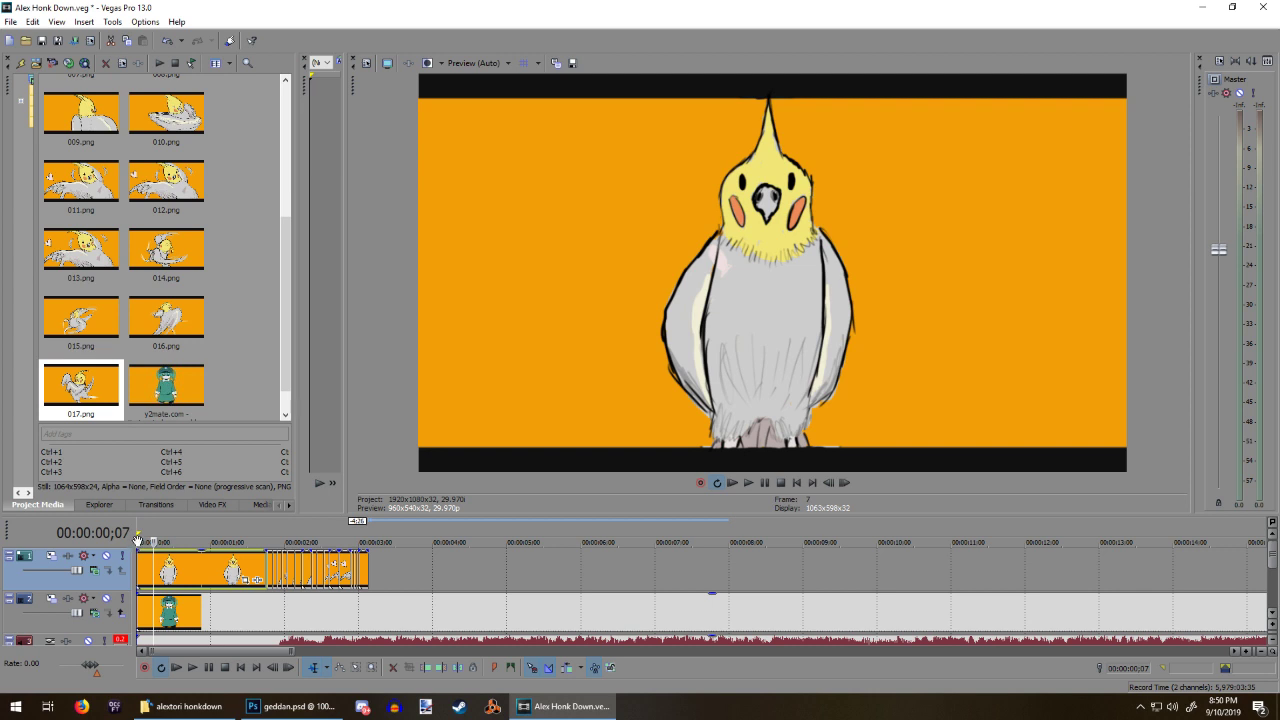
left_click(146, 524)
key("space")
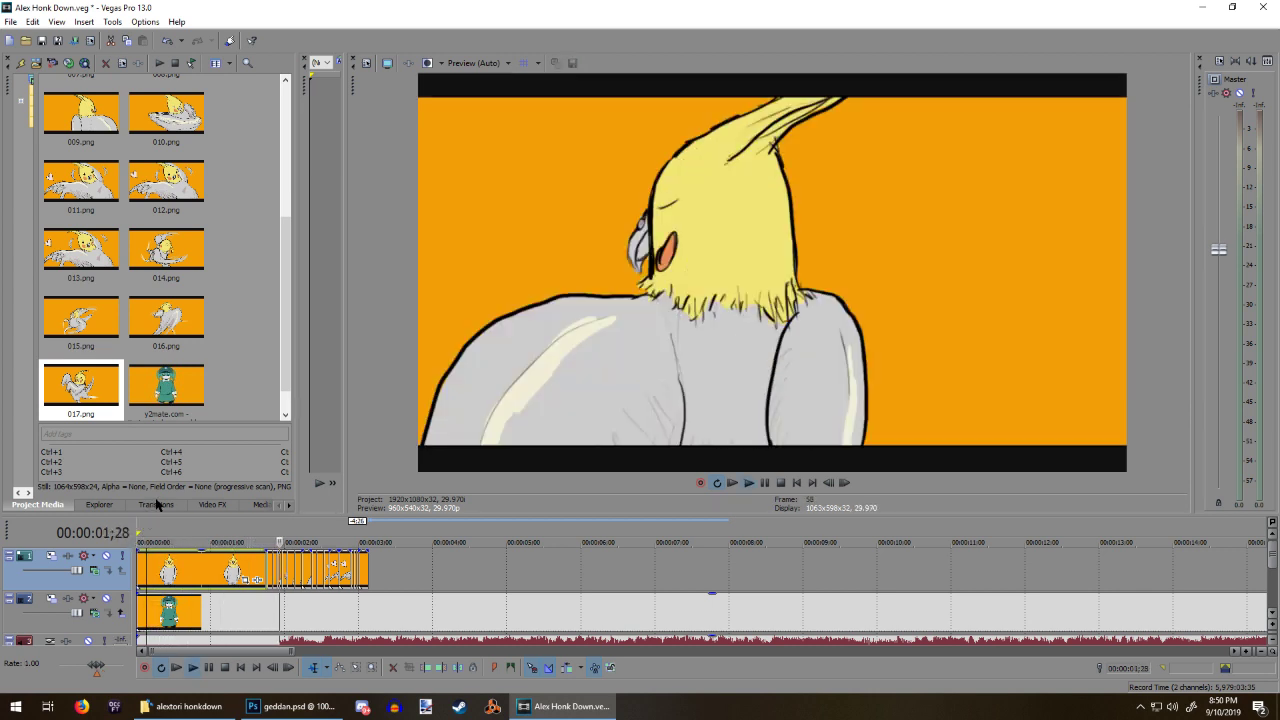
key("space")
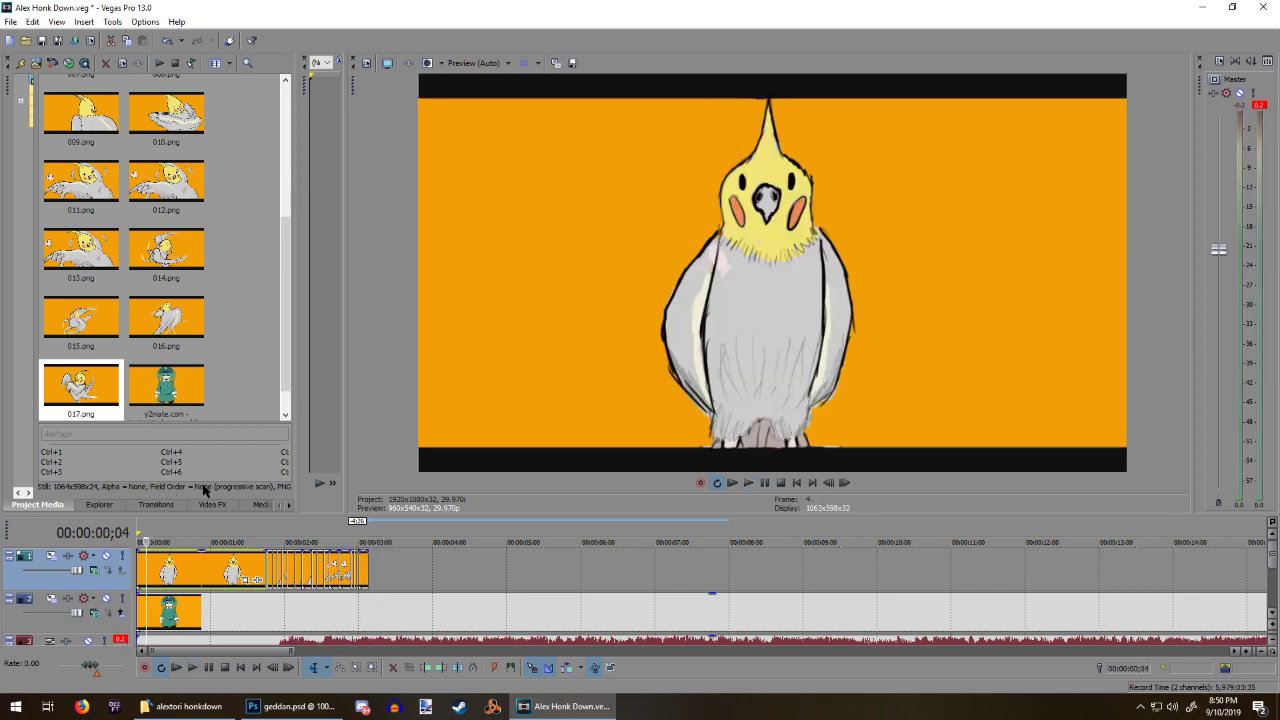
left_click(268, 540)
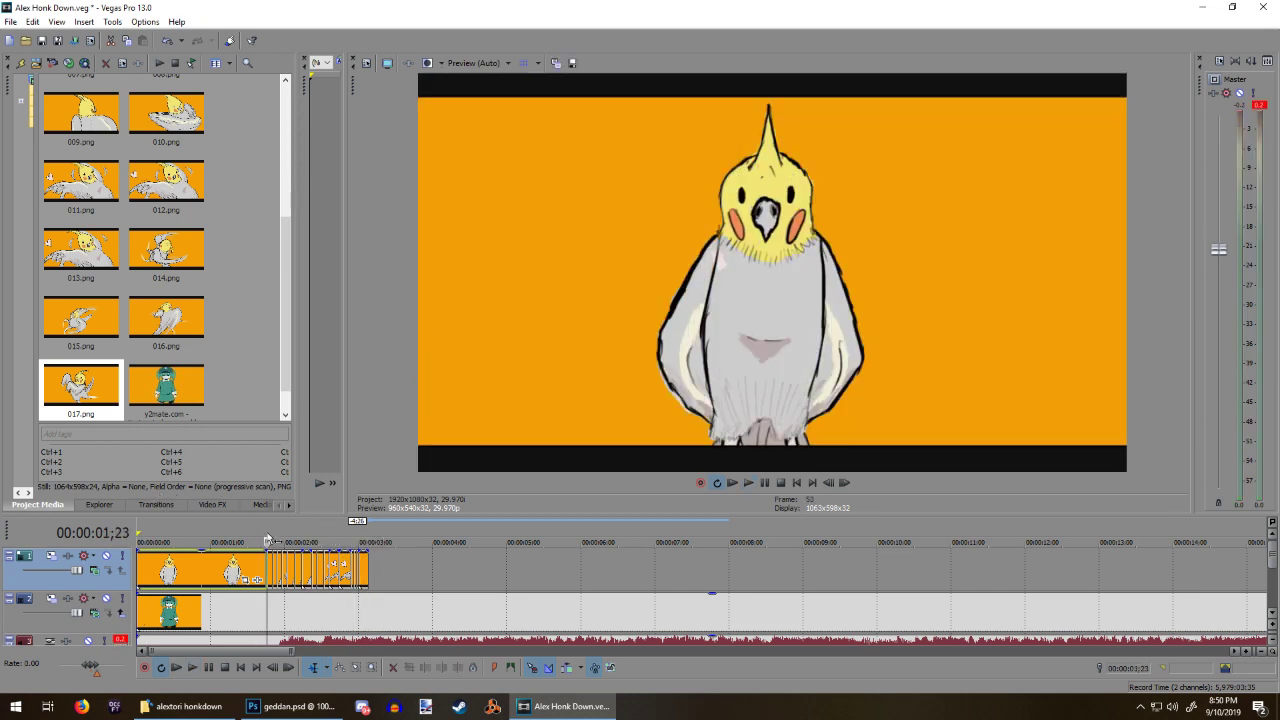
key("space")
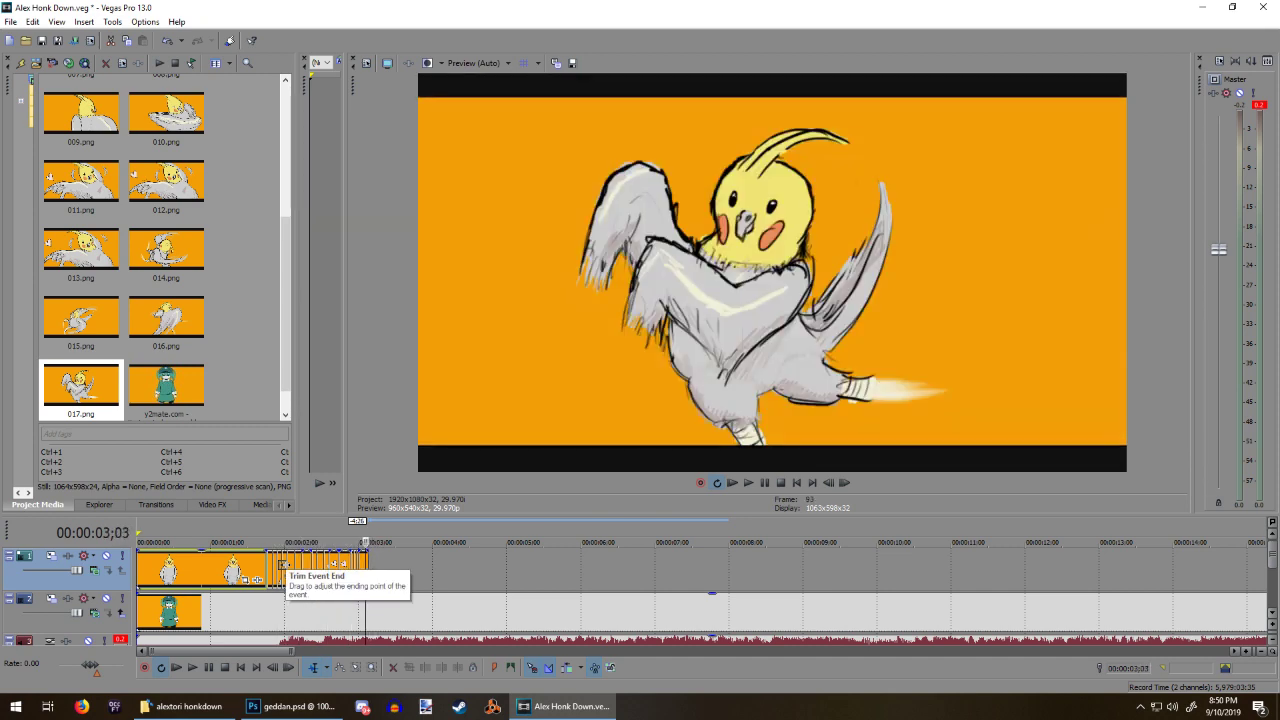
Step: Step back and forth frame by frame between 00:00:02;26 and 00:00:03;00 to check the motion leading into frame 017
key("Left")
key("Left")
key("Left")
key("Left")
key("Left")
key("Left")
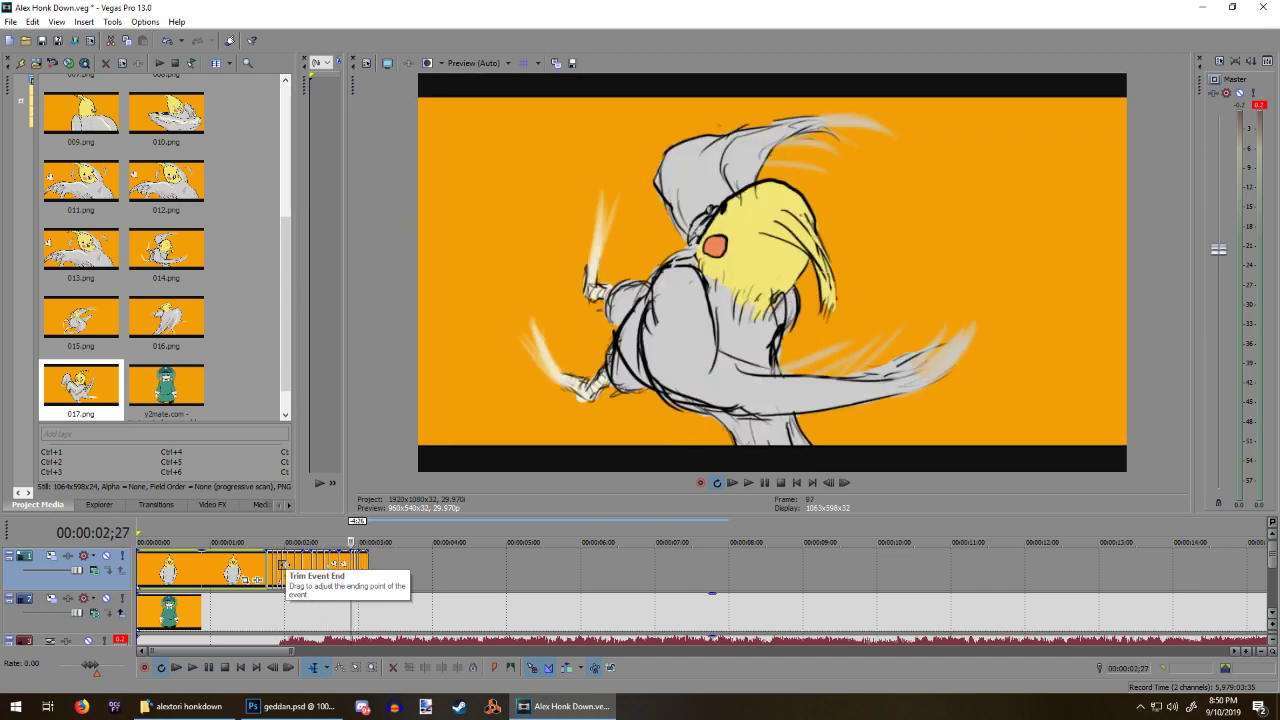
key("Right")
key("Right")
key("Right")
key("Right")
key("Left")
key("Left")
key("Left")
key("Left")
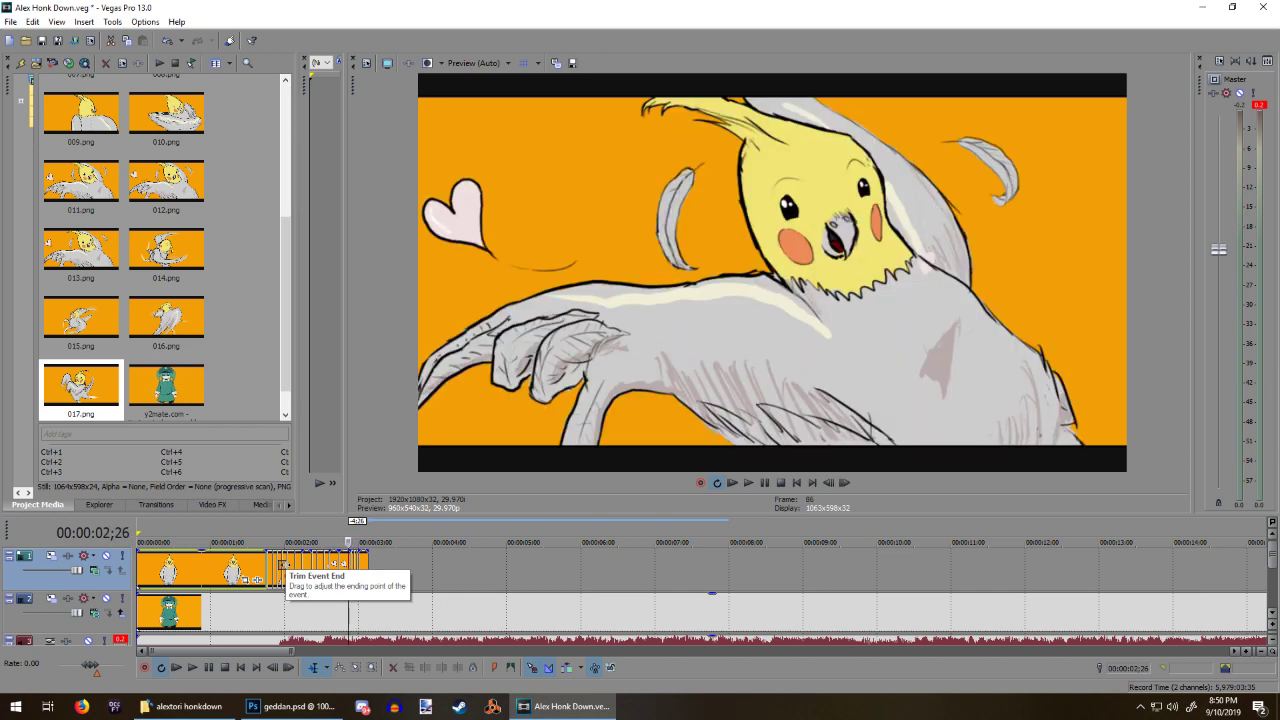
key("Right")
key("Right")
key("Right")
key("Right")
key("Left")
key("Left")
key("Left")
key("Left")
key("Right")
key("Right")
key("Right")
key("Right")
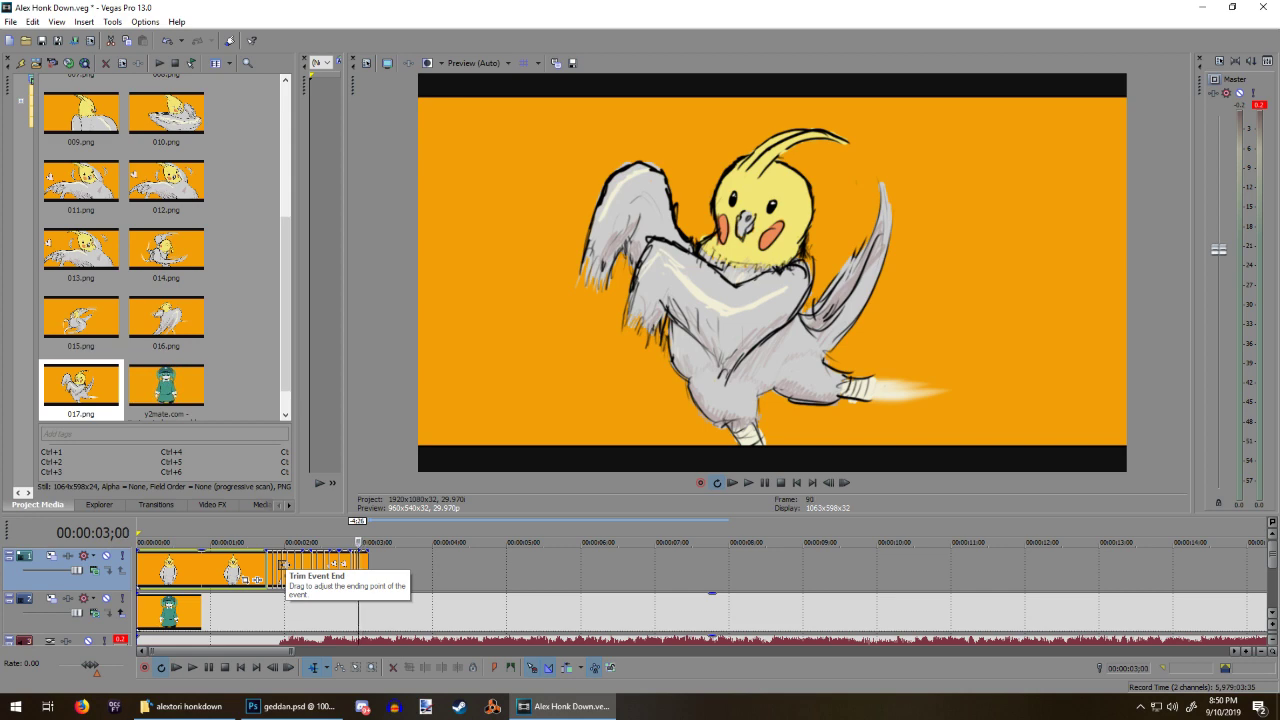
Step: Step back and forth frame by frame through the final cockatiel drawings around 00:00:03;00 to examine the motion
key("Left")
key("Left")
key("Left")
key("Left")
key("Right")
key("Right")
key("Right")
key("Right")
key("Left")
key("Left")
key("Left")
key("Right")
key("Right")
key("Right")
key("Left")
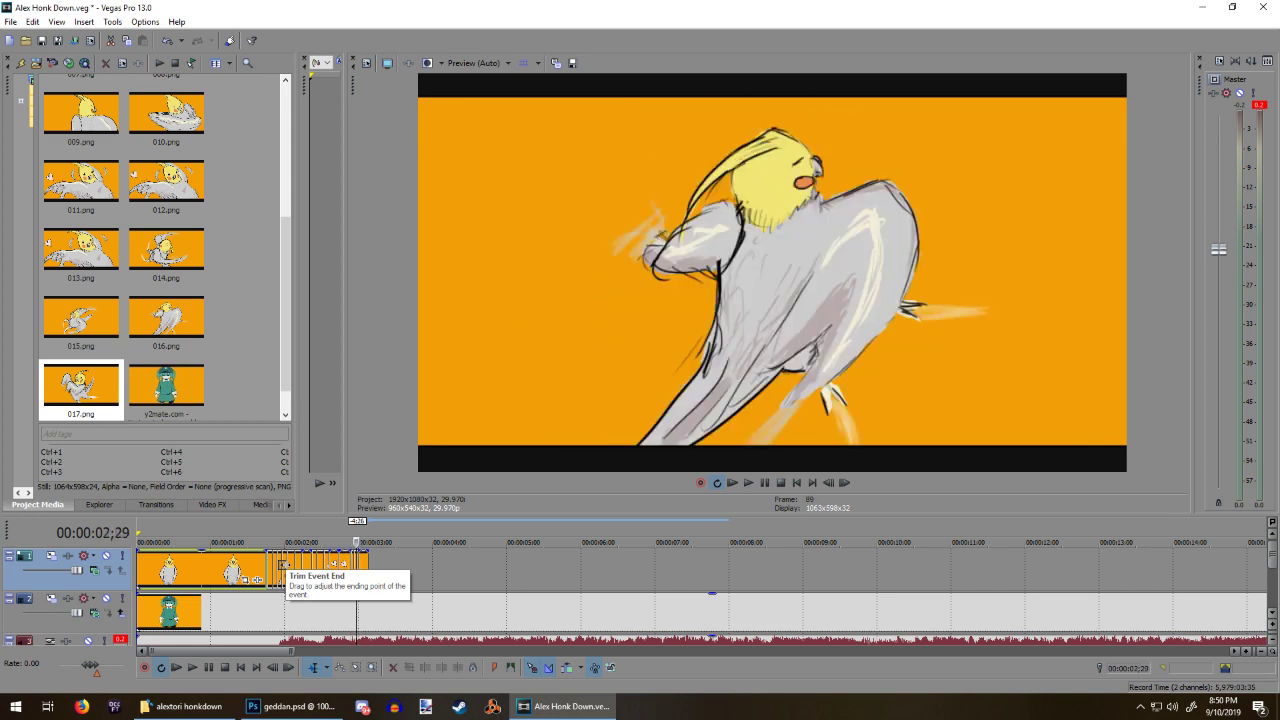
key("Left")
key("Left")
key("Left")
key("Right")
key("Right")
key("Right")
key("Right")
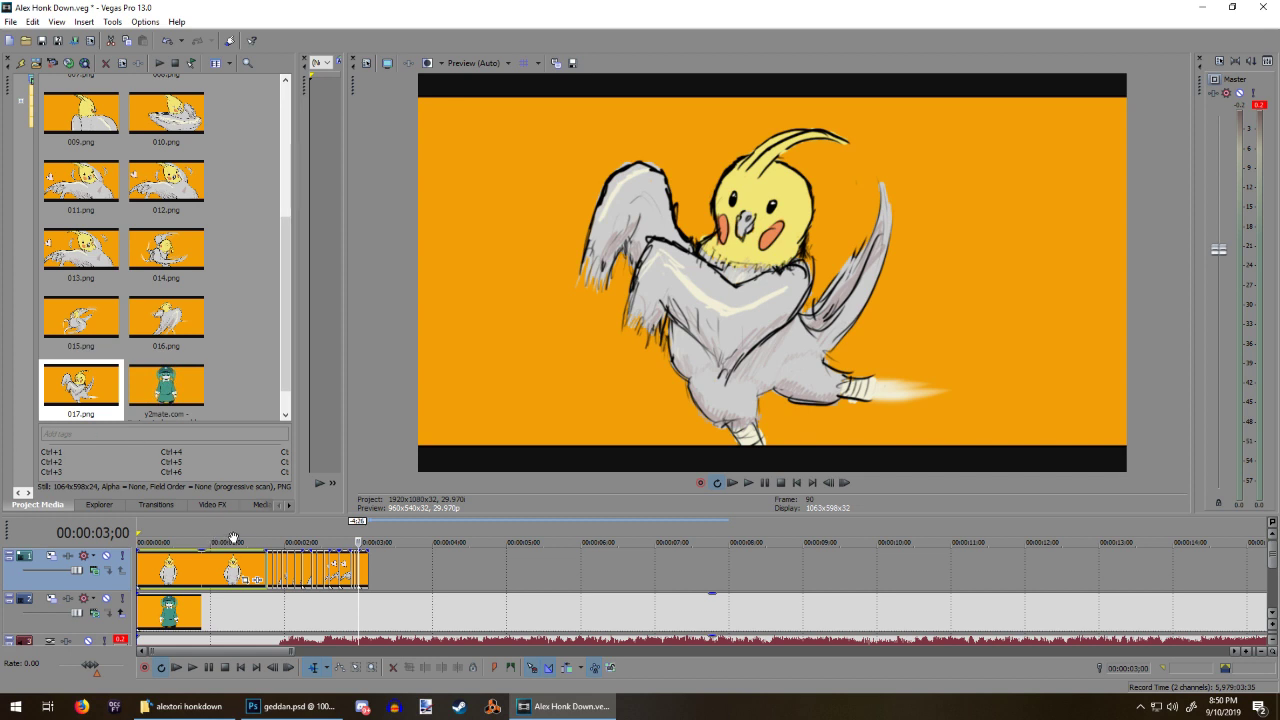
Step: Import the y2mate.com nothing_but_honk 720p video from the Downloads folder into the project media
scroll(455, 570, "down", 4)
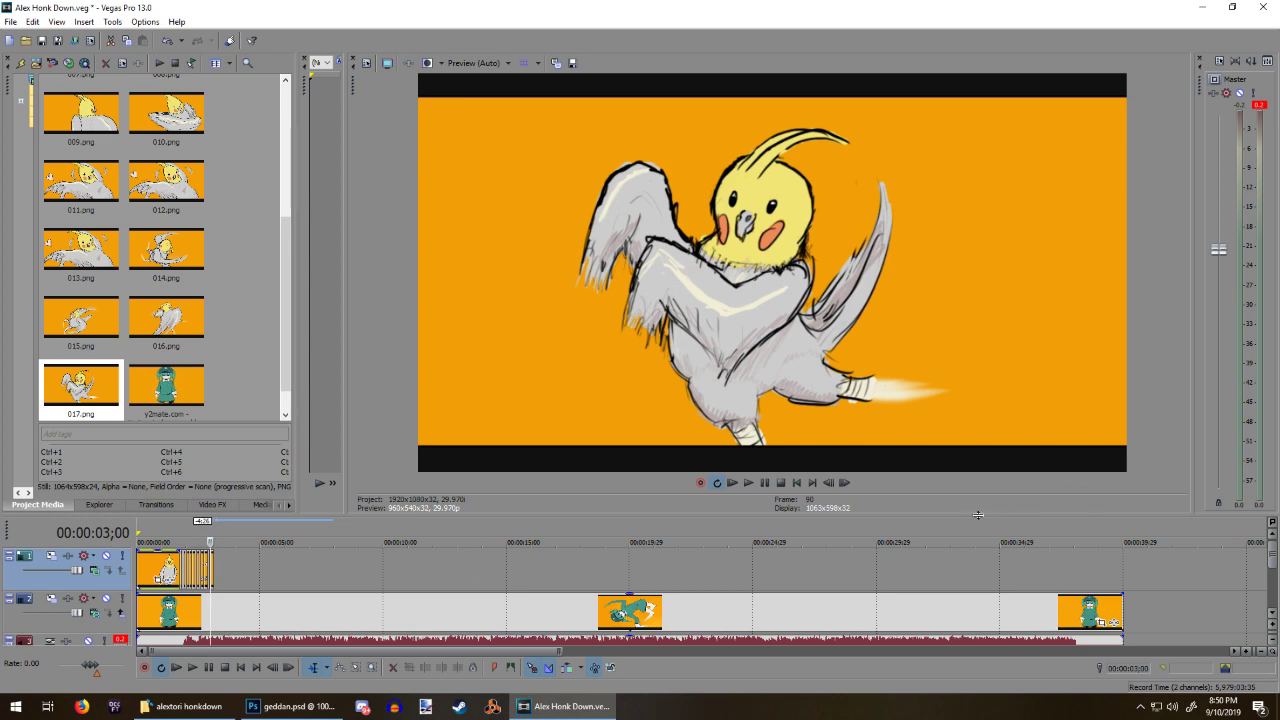
left_click_drag(985, 517, 985, 437)
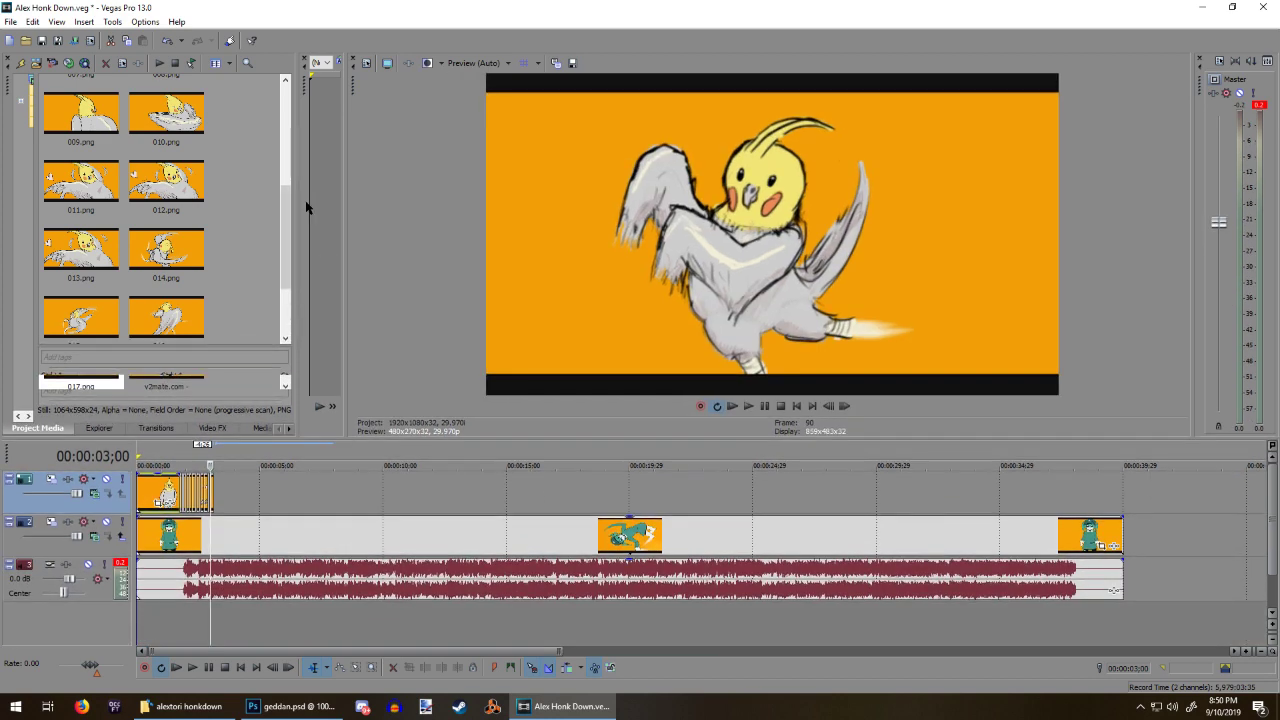
left_click_drag(284, 240, 284, 285)
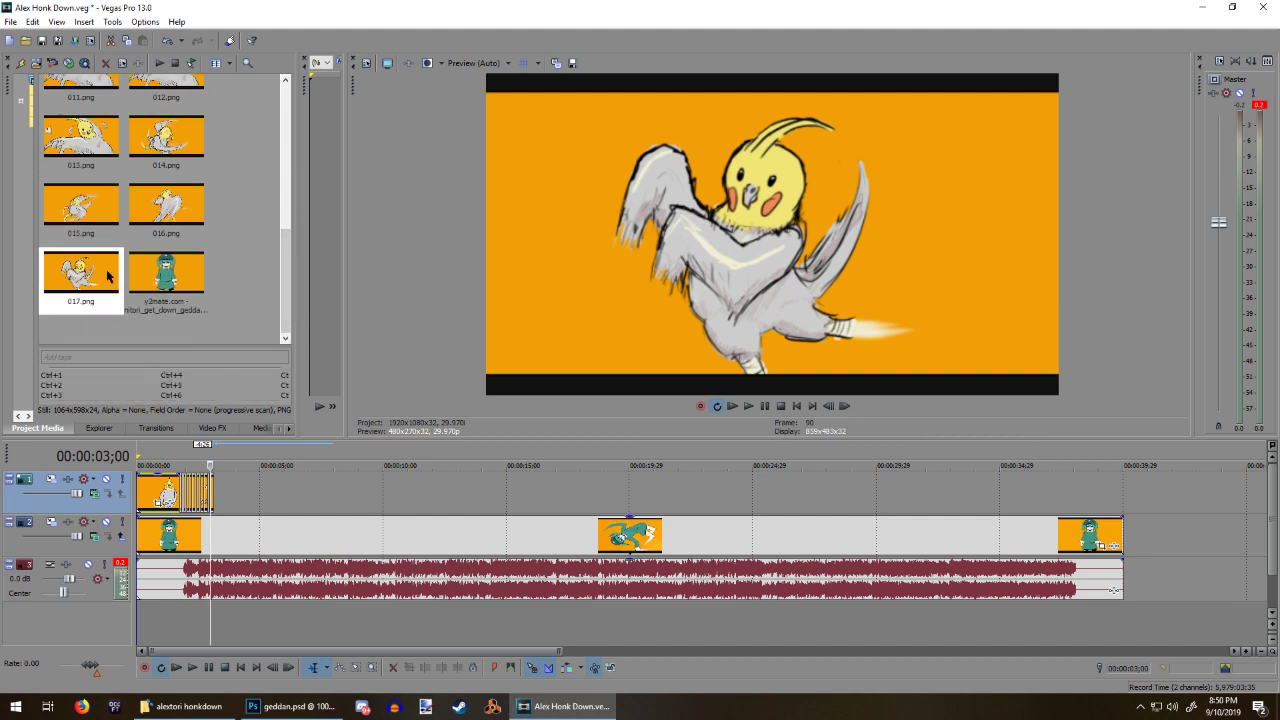
left_click(10, 21)
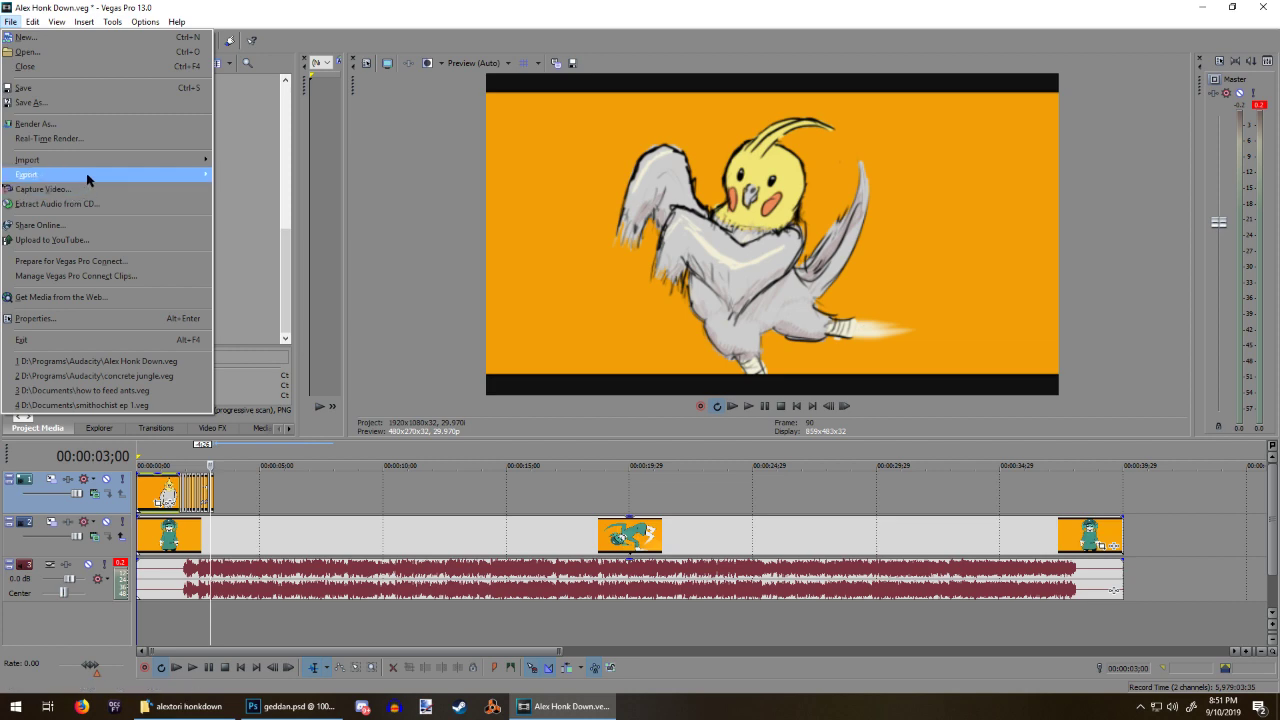
mouse_move(99, 169)
left_click(240, 167)
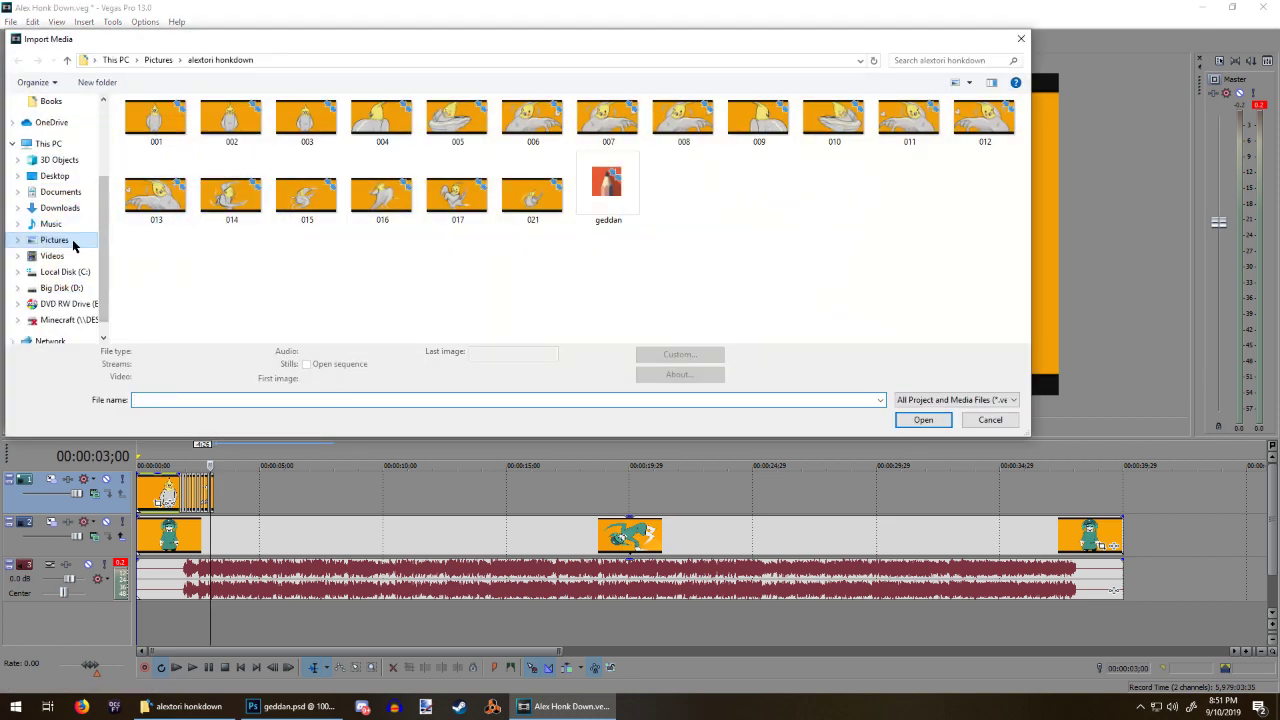
left_click(76, 192)
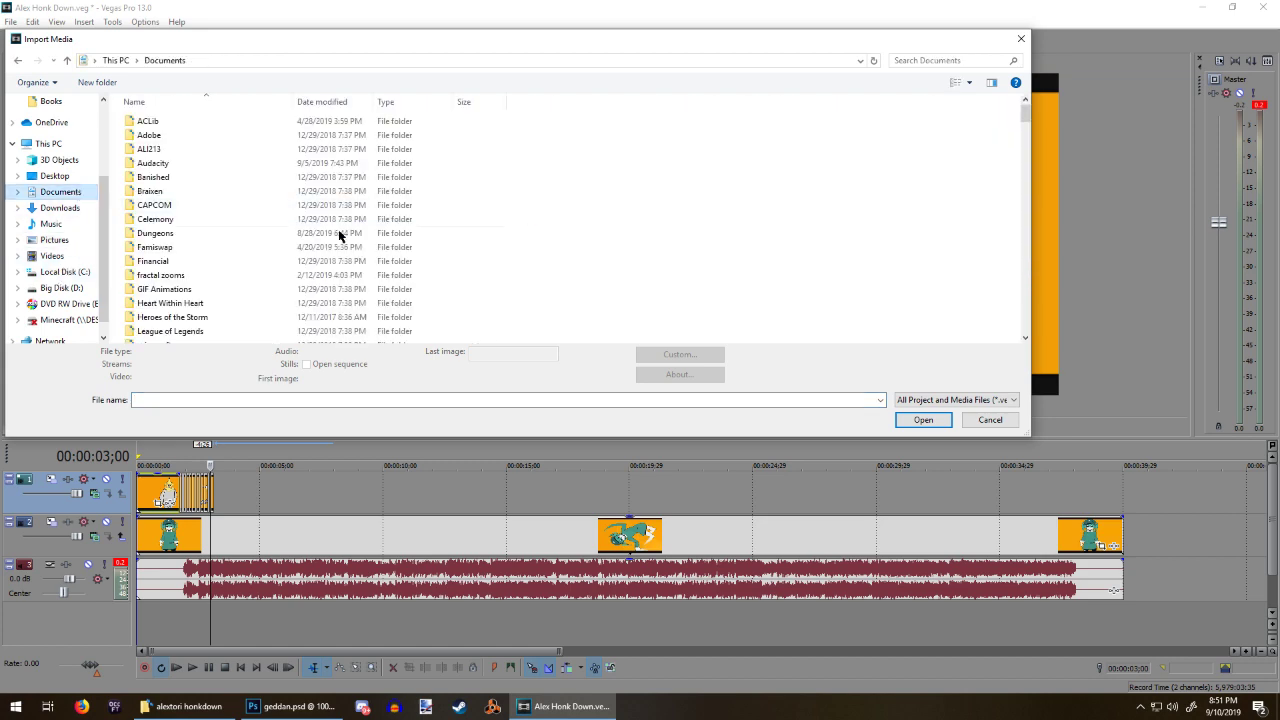
scroll(338, 235, "down", 6)
scroll(343, 265, "down", 10)
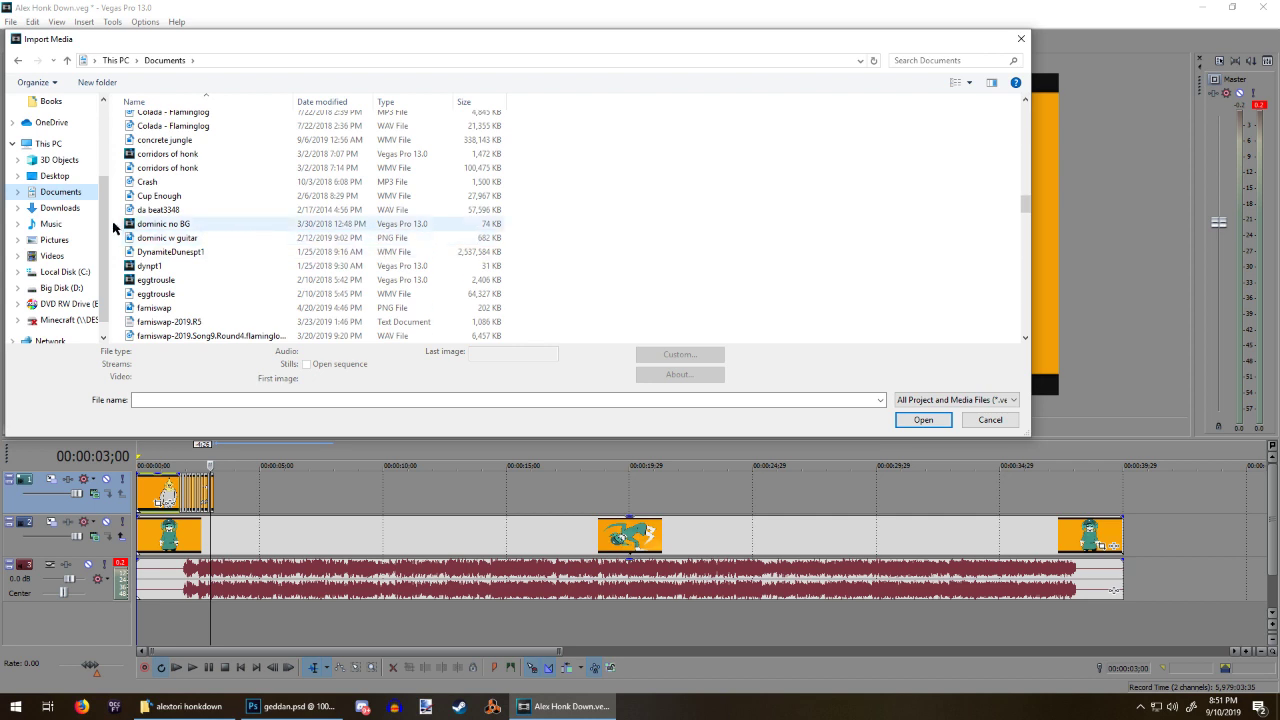
left_click(59, 207)
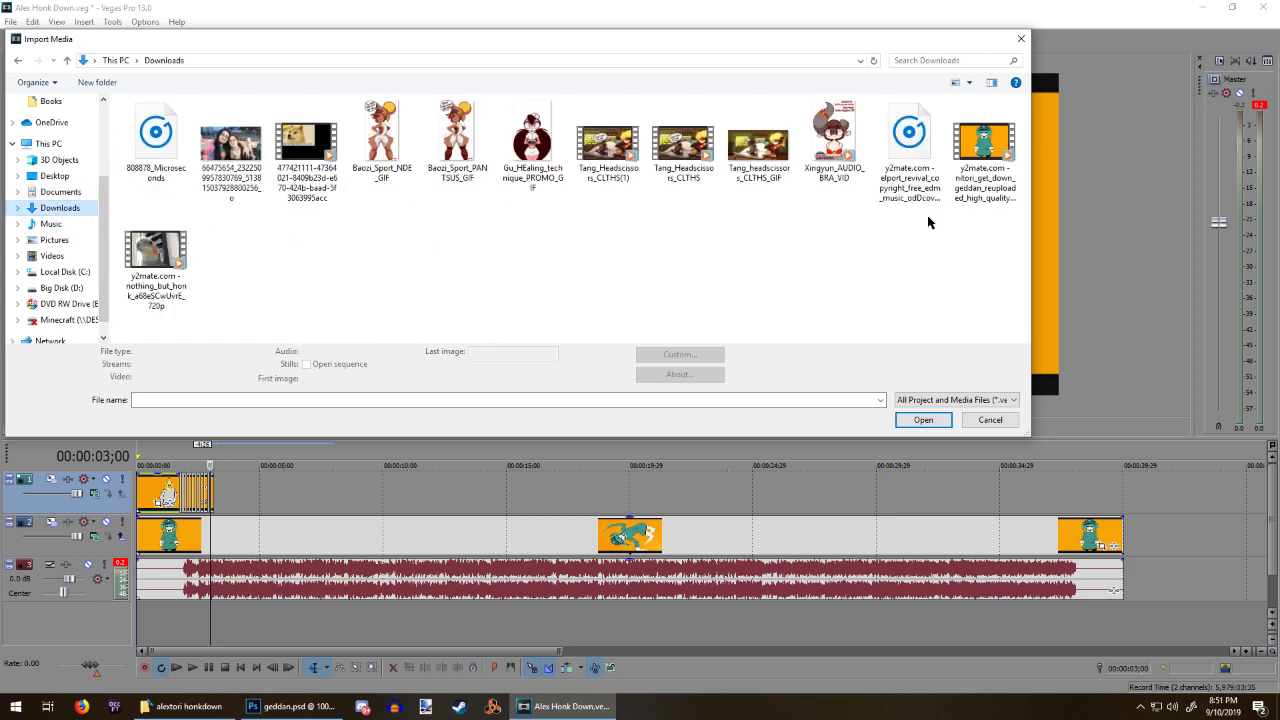
left_click(149, 244)
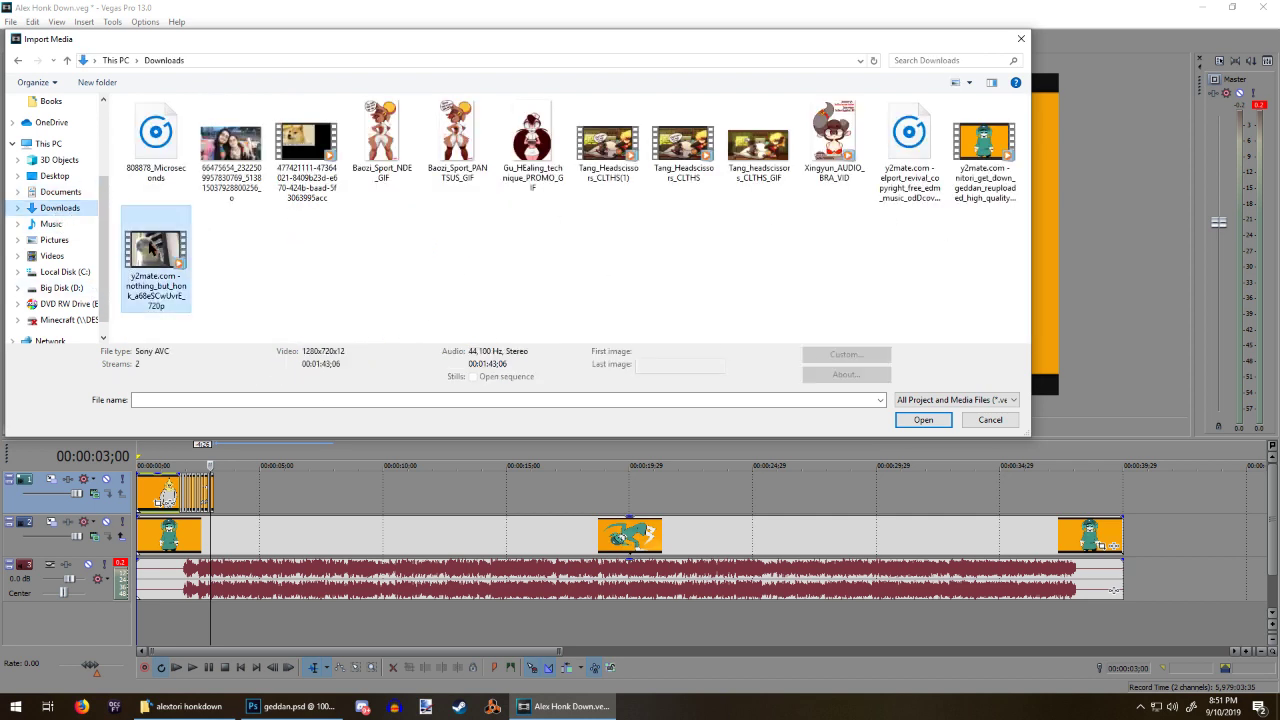
left_click(923, 420)
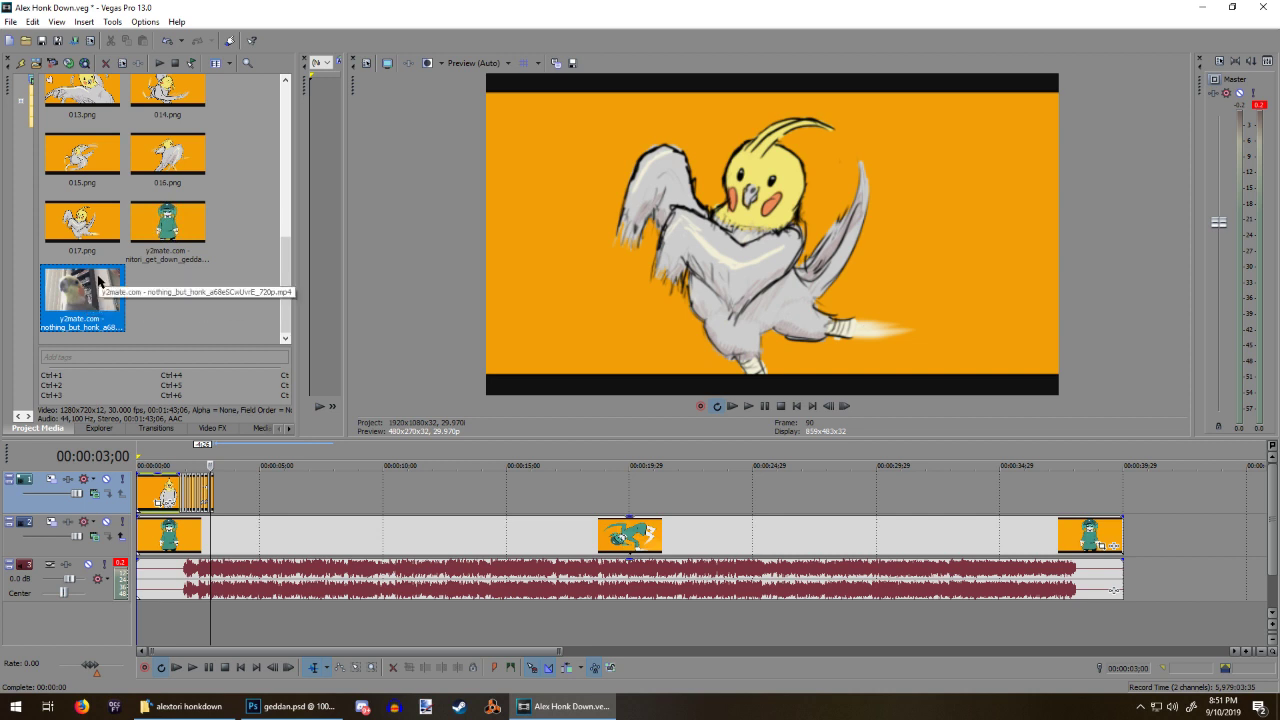
Step: Place the honk video on new tracks below the existing ones, starting at the beginning, and enlarge the timeline area to show its audio
left_click_drag(90, 283, 141, 630)
scroll(175, 612, "down", 5)
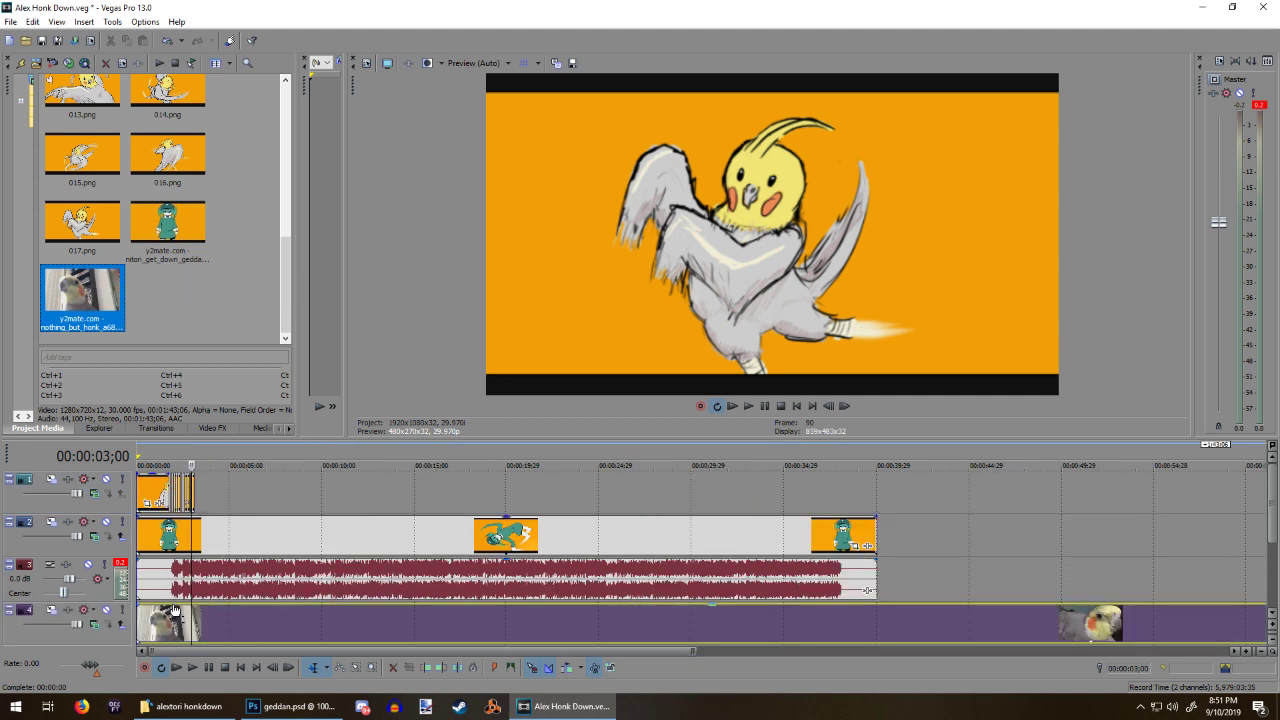
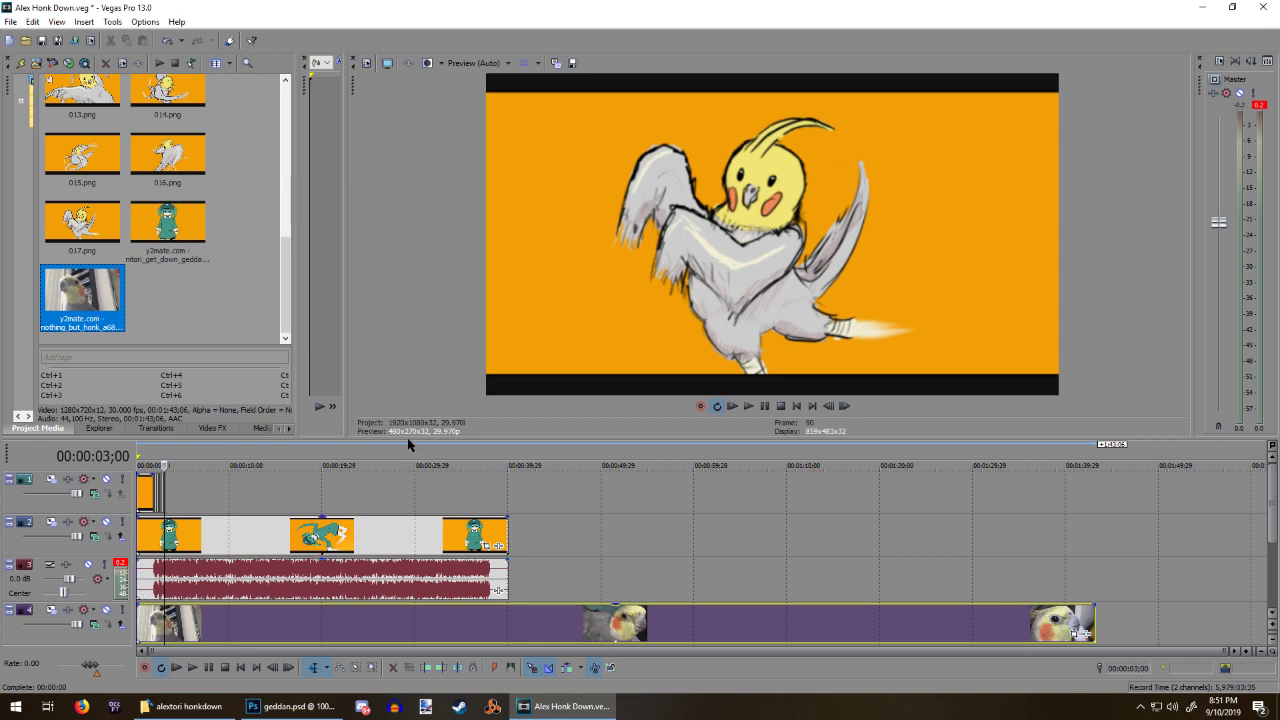
left_click_drag(410, 437, 410, 324)
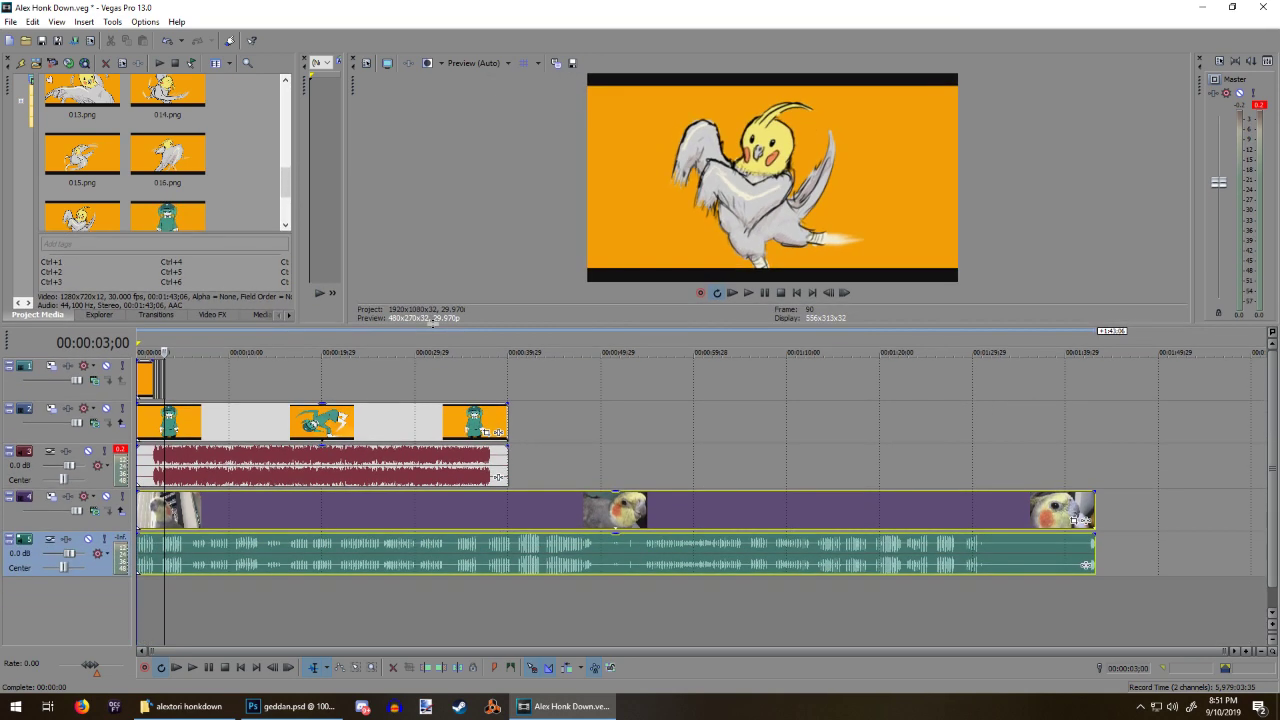
Step: Play the project from about 00:00:02;01 to listen to the honk audio against the music
left_click(155, 564)
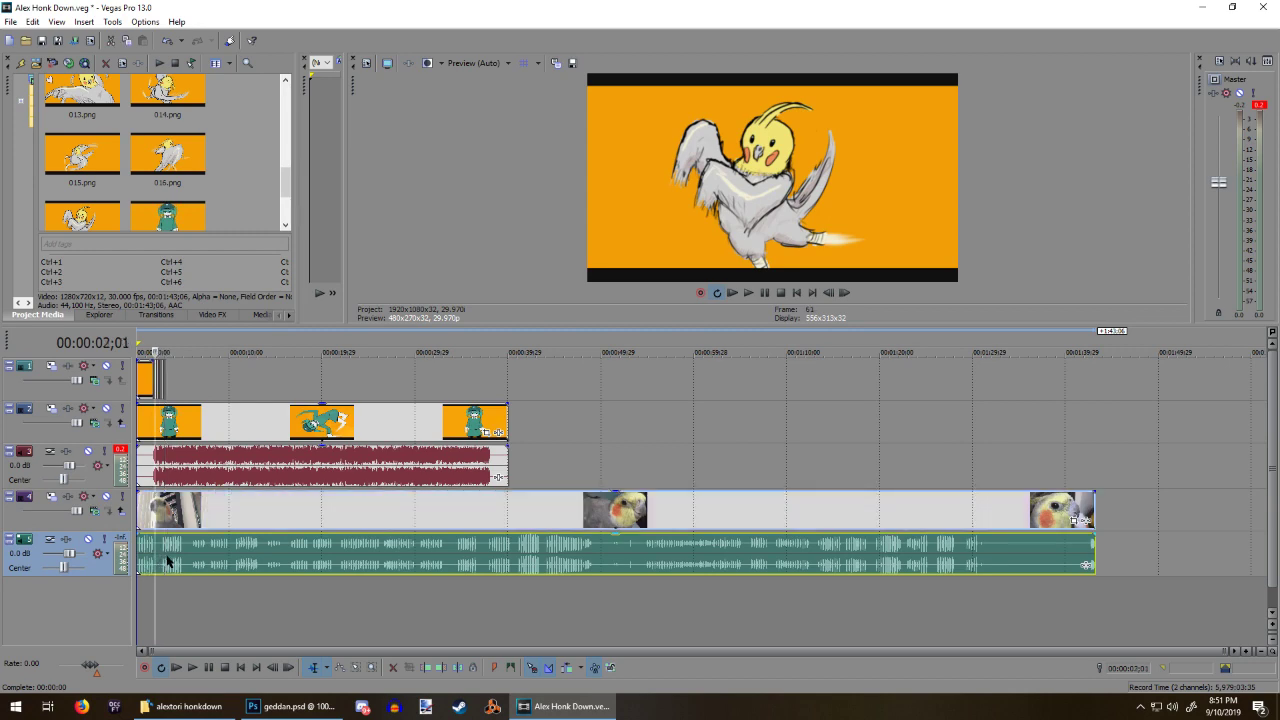
key("space")
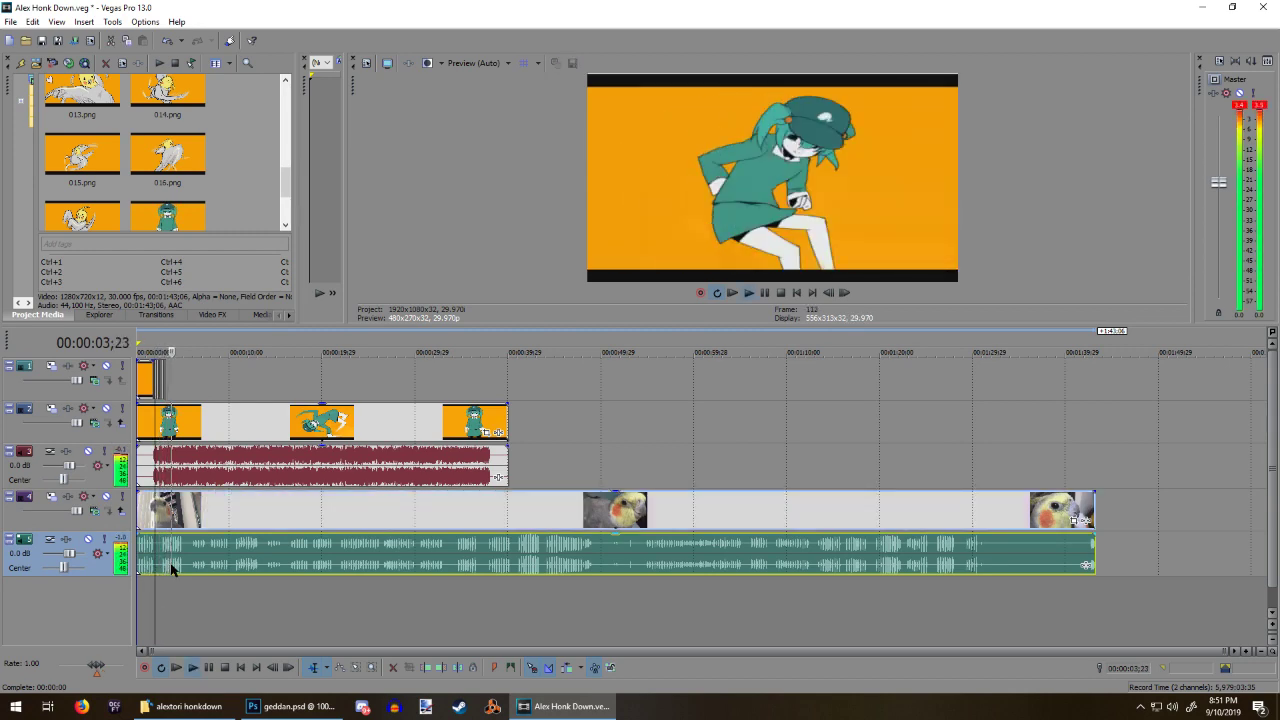
key("space")
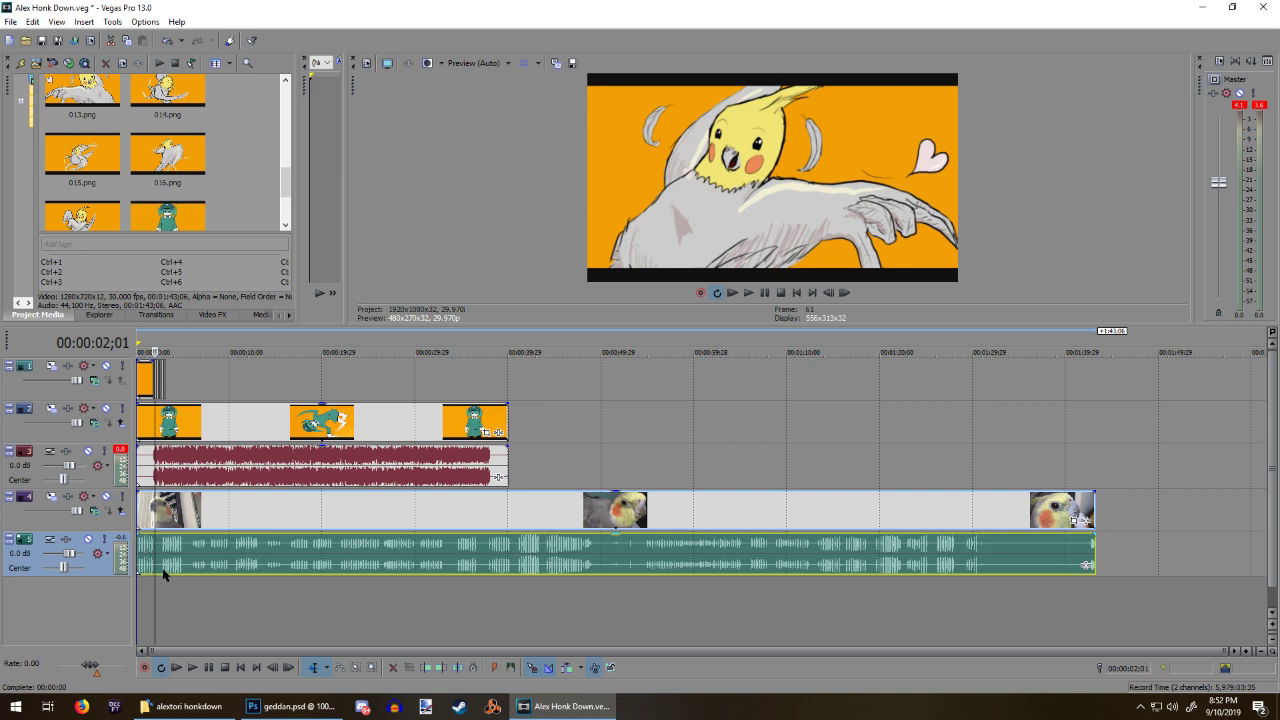
left_click(147, 564)
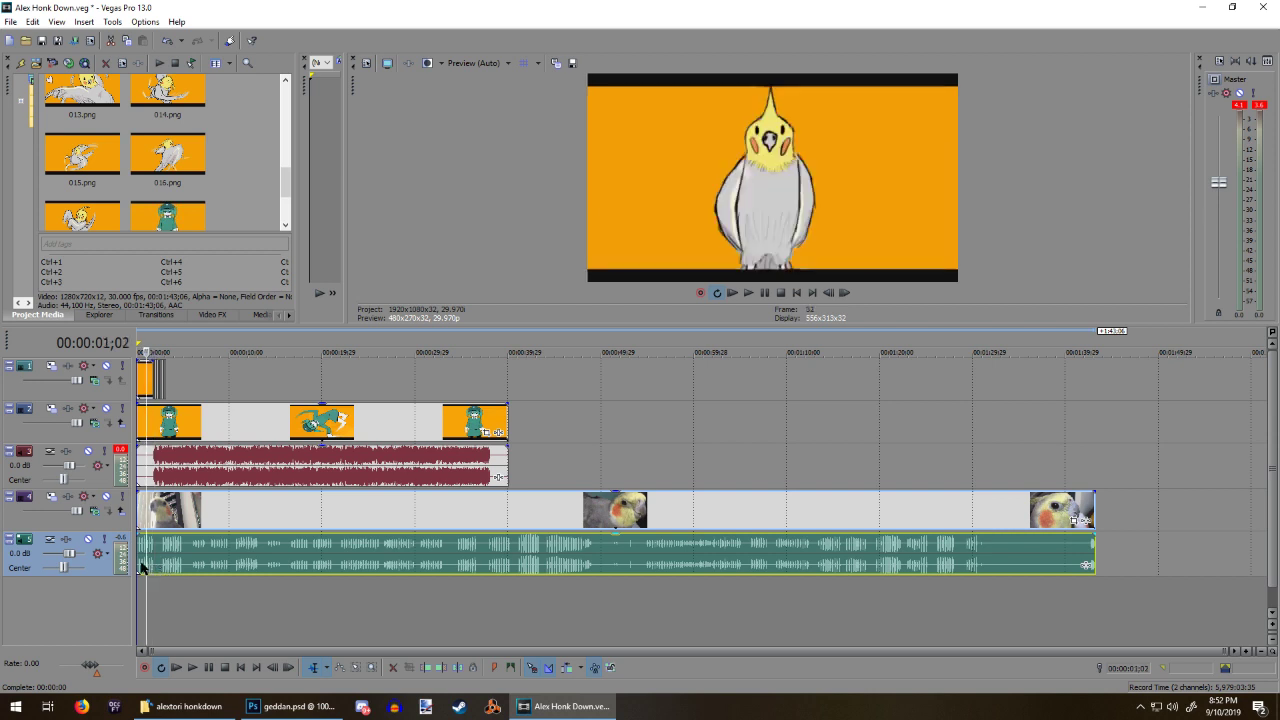
left_click(142, 563)
Step: Move the honk video track and its audio track to the top of the track order, above the drawing frames
scroll(146, 542, "up", 1)
left_click(161, 516)
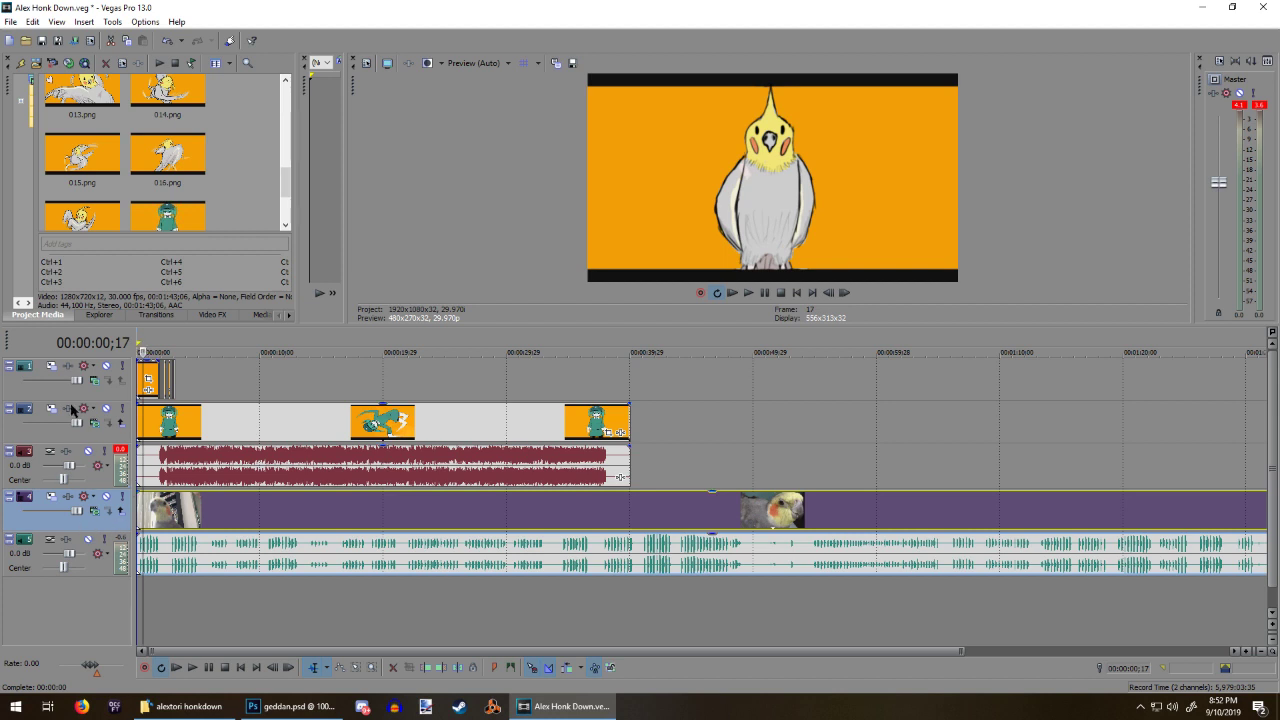
left_click_drag(72, 408, 32, 386)
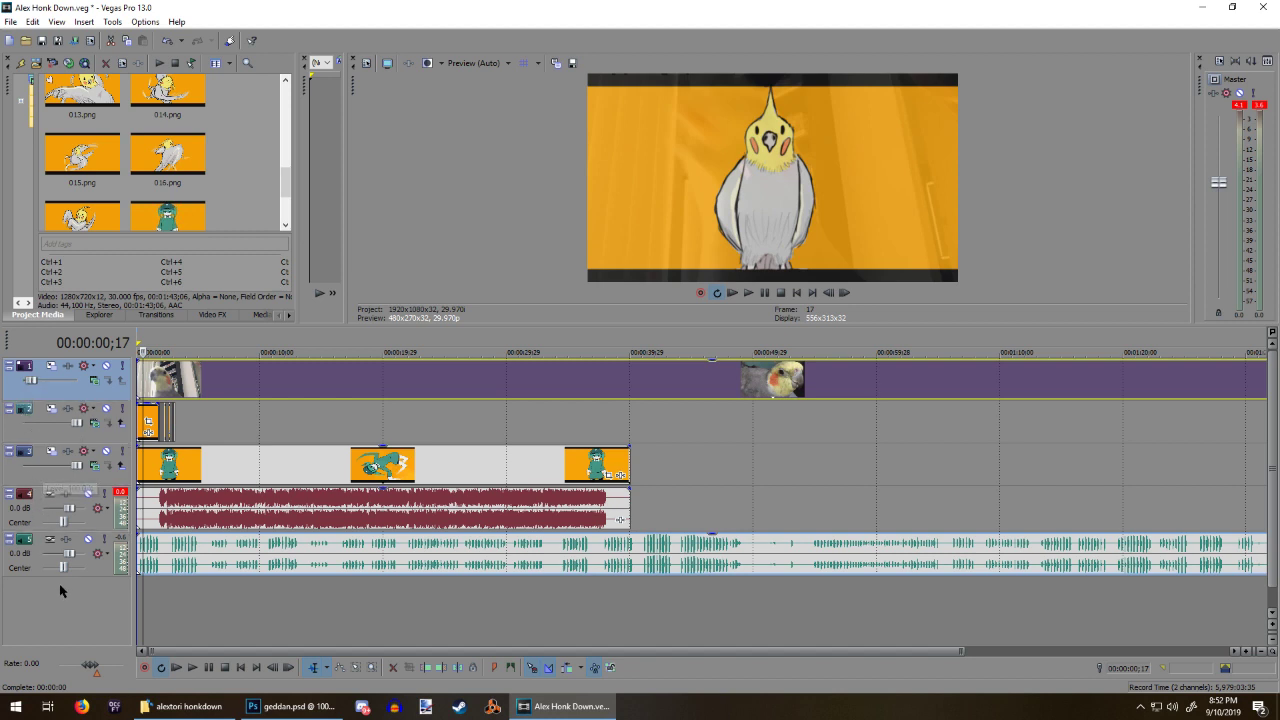
left_click_drag(88, 572, 103, 393)
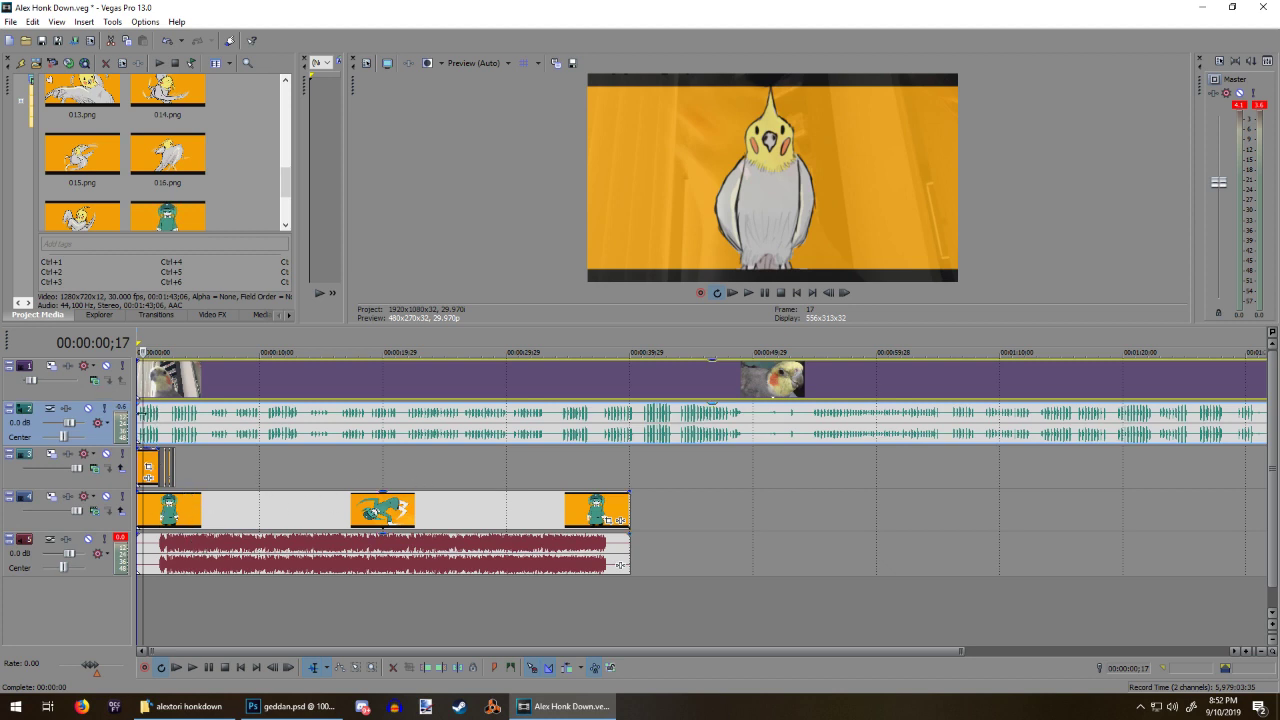
Step: Shift the honk video and audio later so that they start at 00:00:01;23
left_click_drag(188, 395, 180, 458)
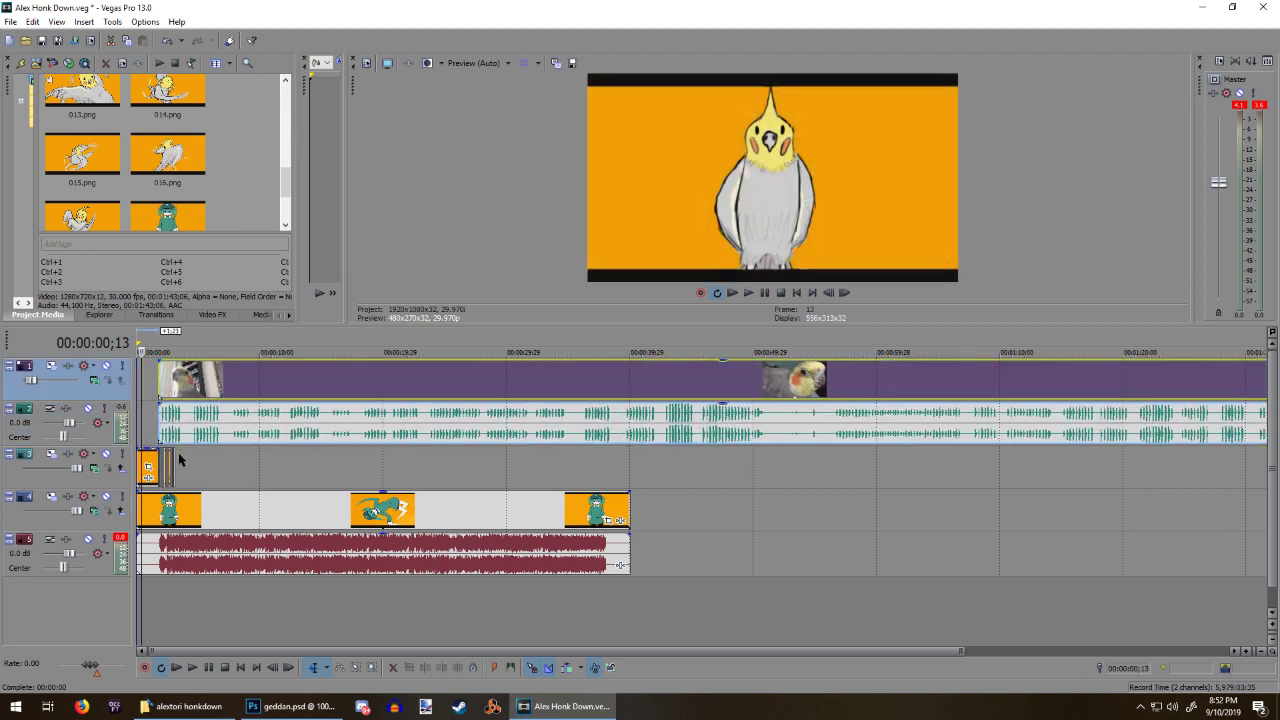
left_click(163, 432)
scroll(170, 432, "up", 5)
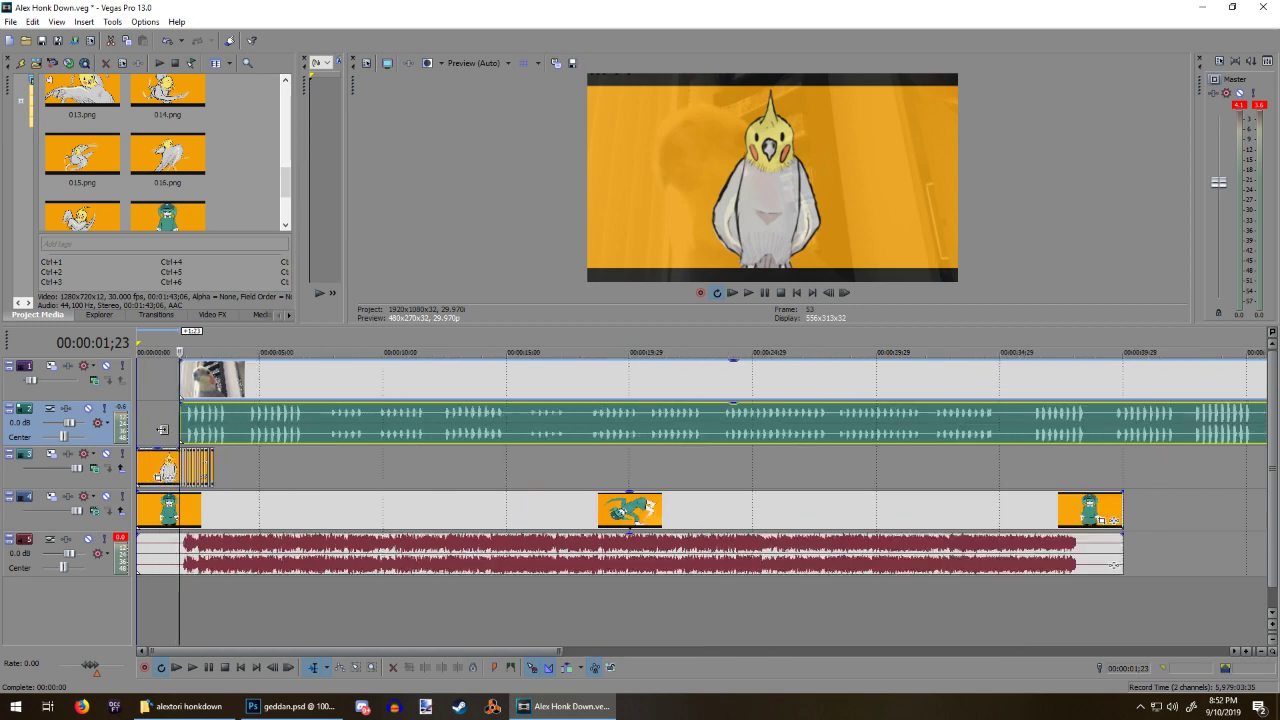
scroll(170, 432, "up", 3)
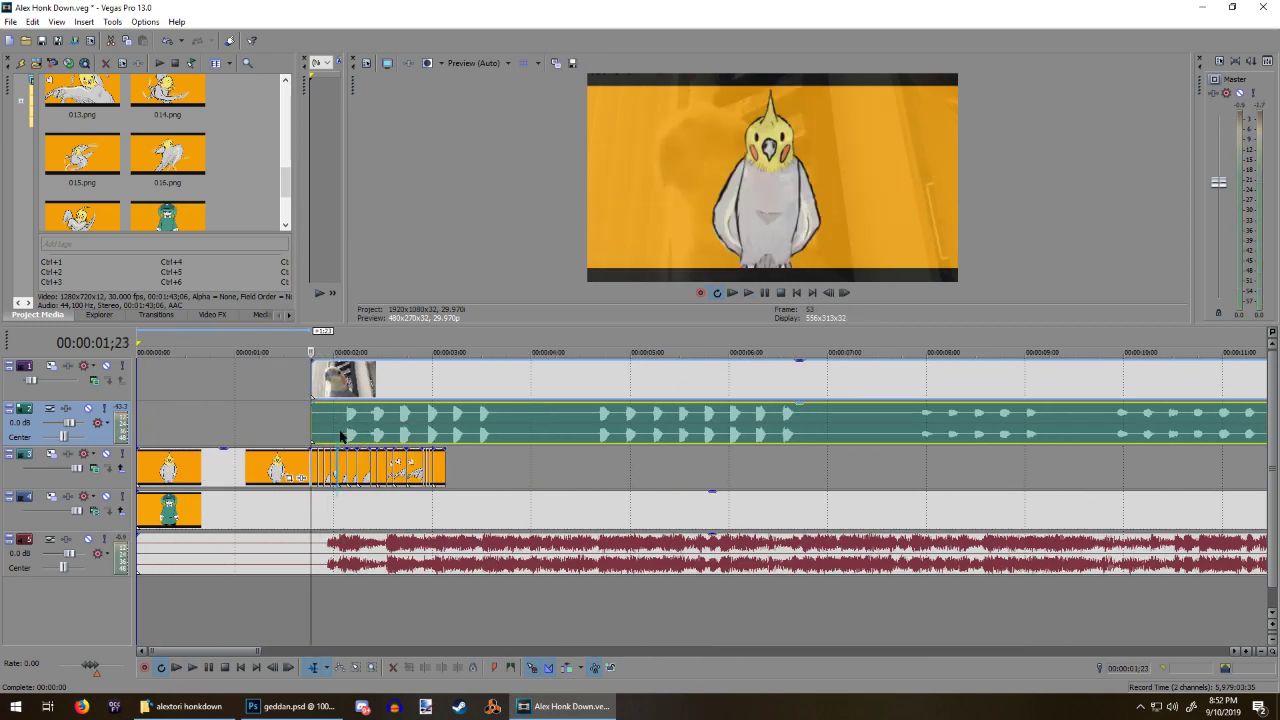
Step: Listen to the opening honks and split the honk clip right after the first one, at 00:00:02;07
left_click(339, 435)
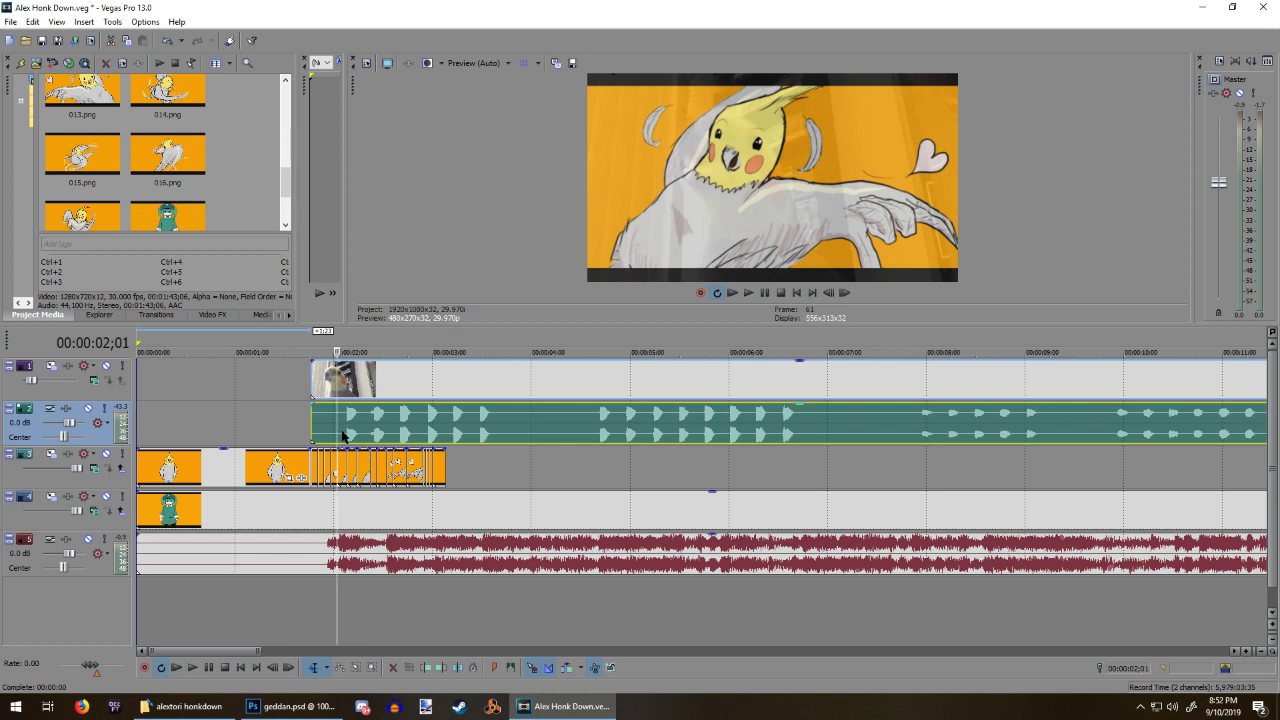
key("space")
key("space")
left_click(347, 431)
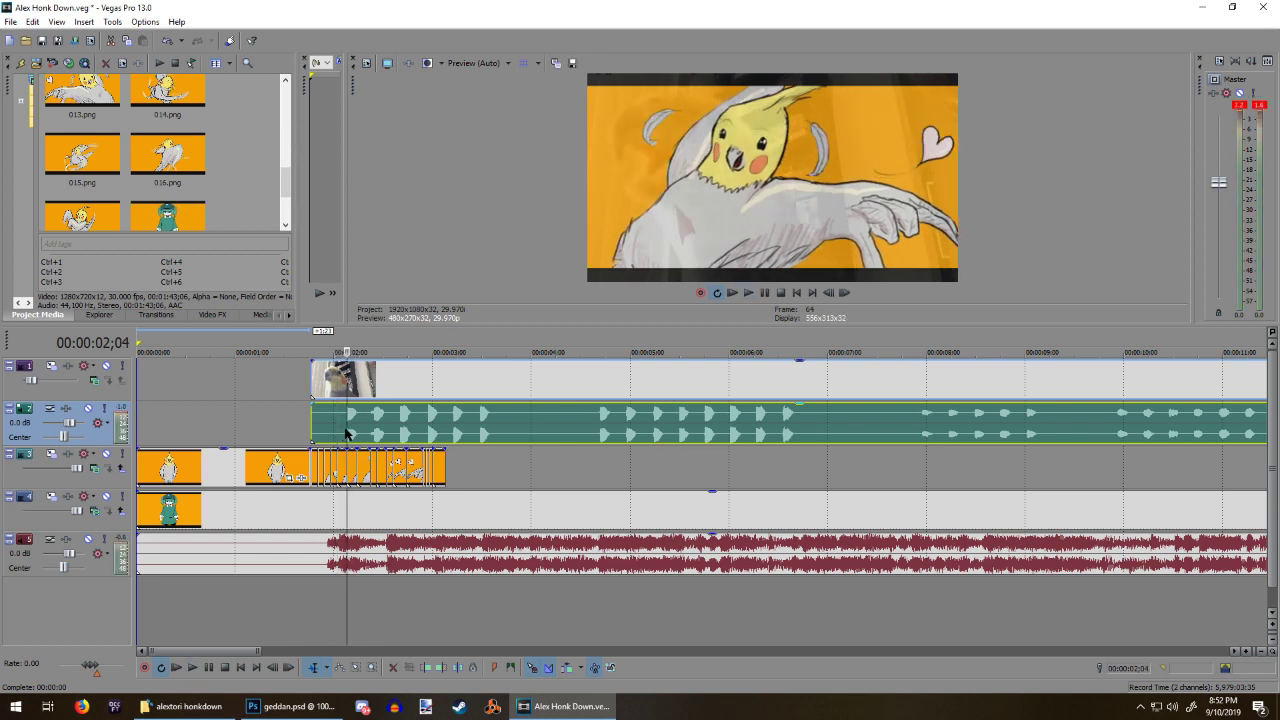
key("space")
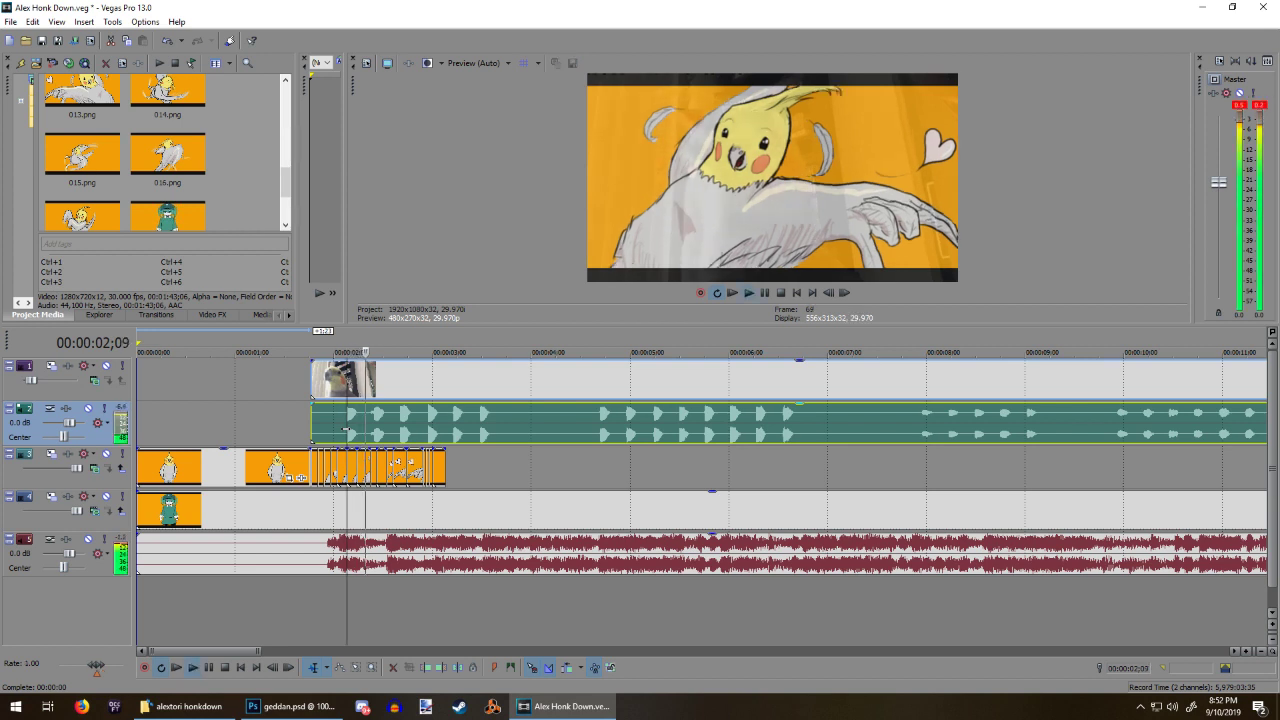
key("space")
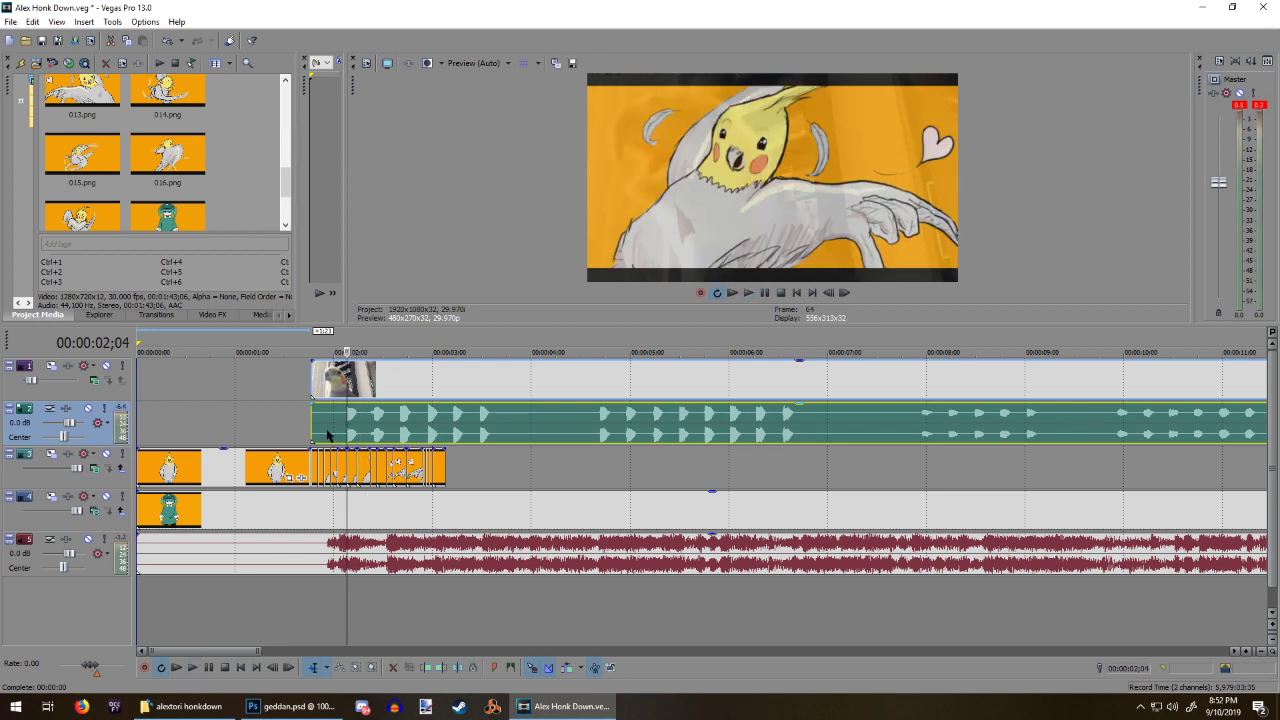
key("space")
key("space")
key("space")
key("space")
left_click(363, 428)
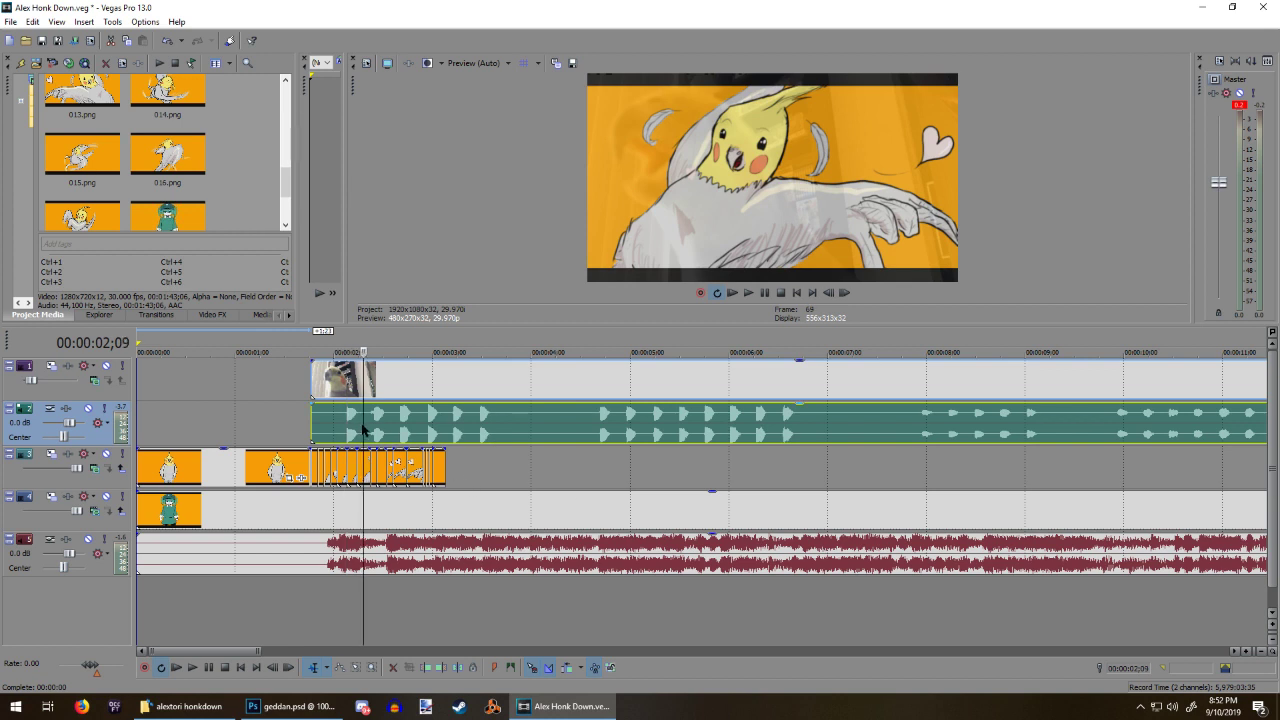
left_click(358, 429)
key("s")
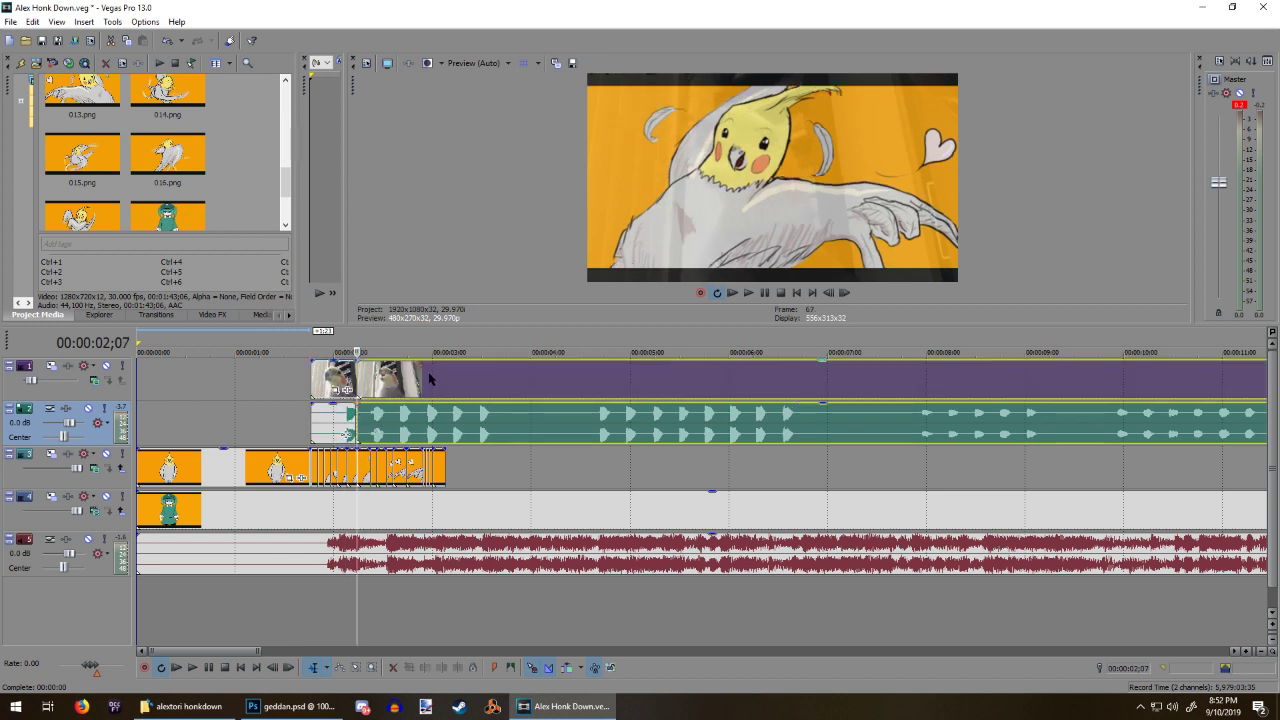
Step: Move the remaining honk footage later on the timeline and trim the silent start off the first honk clip
left_click_drag(412, 388, 682, 388)
left_click(312, 380)
mouse_move(311, 380)
left_mouse_down()
mouse_move(343, 380)
mouse_move(330, 390)
left_mouse_up()
scroll(330, 390, "up", 5)
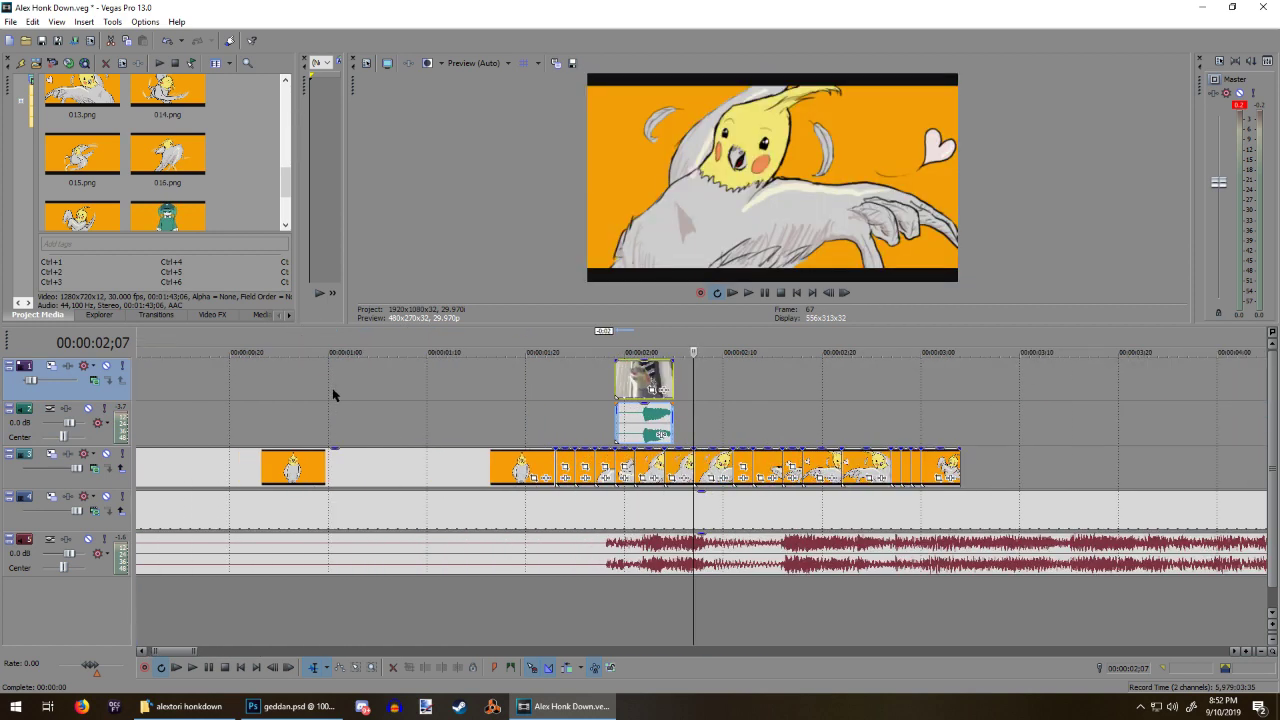
Step: Time-stretch the first honk clip to end at about 00:00:02;12, then shift it four frames earlier and play it back
left_click(585, 409)
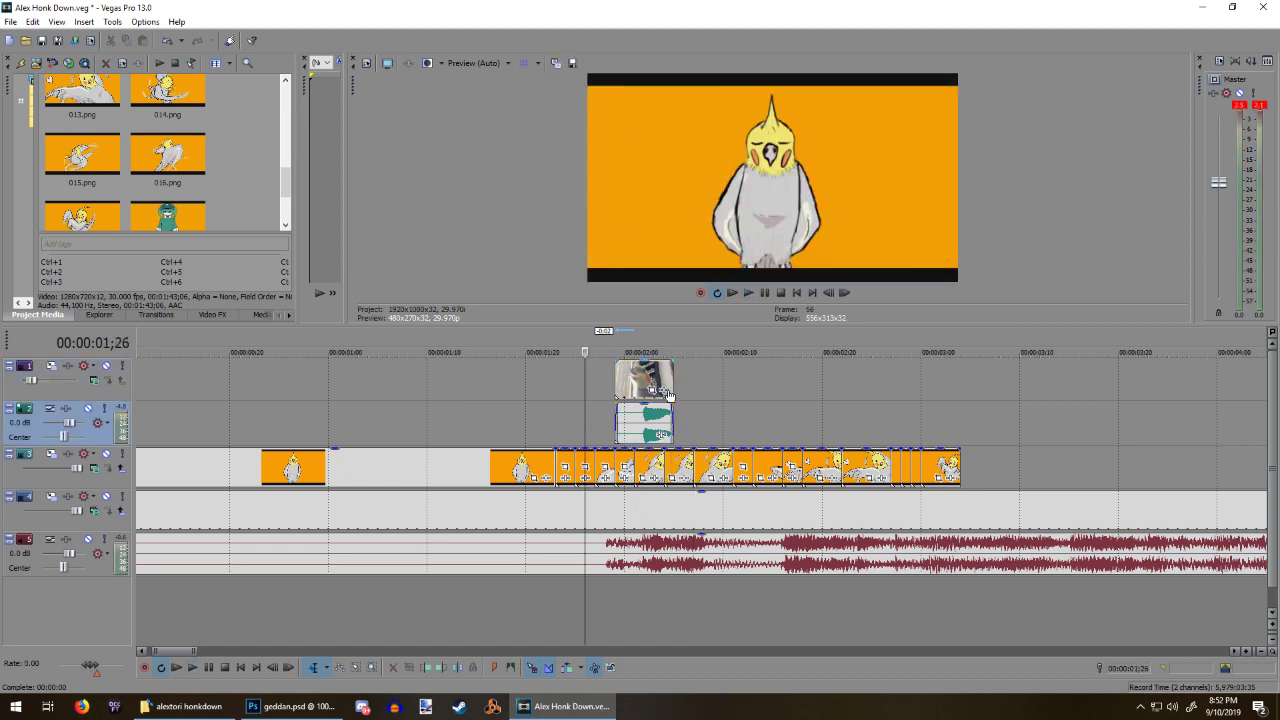
left_click_drag(672, 388, 734, 388)
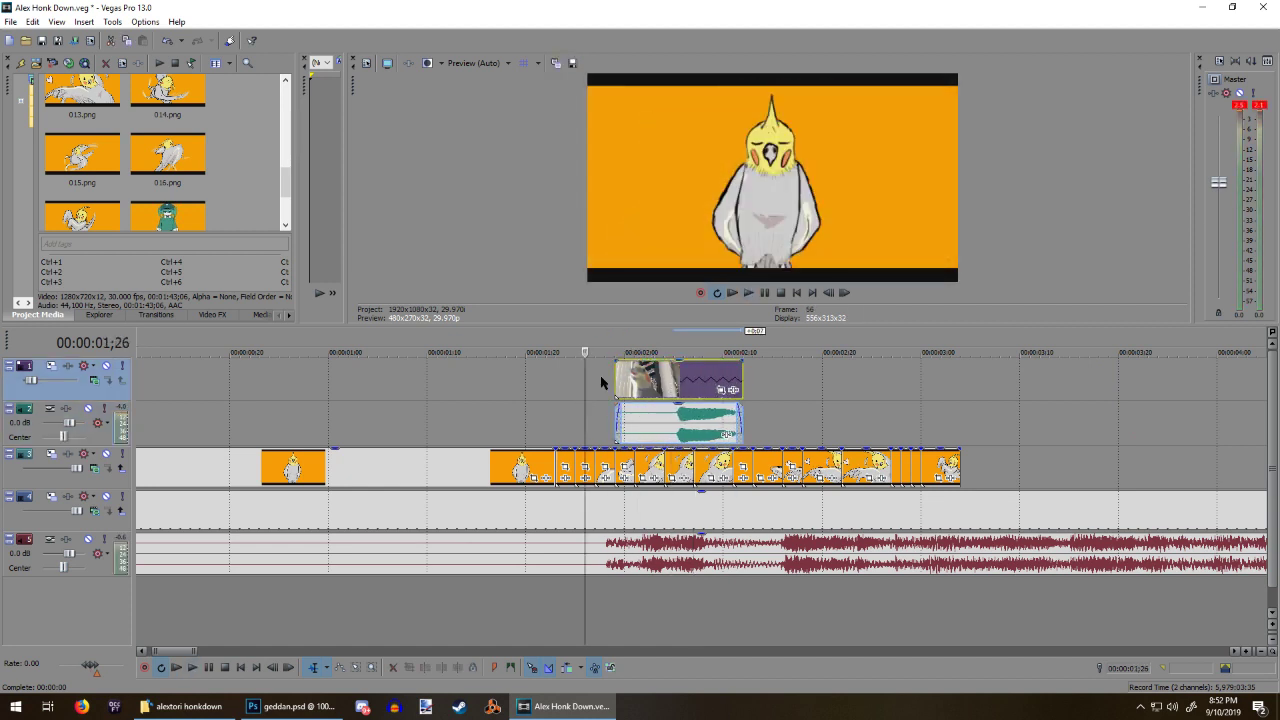
left_click_drag(613, 382, 575, 393)
left_click(459, 406)
key("space")
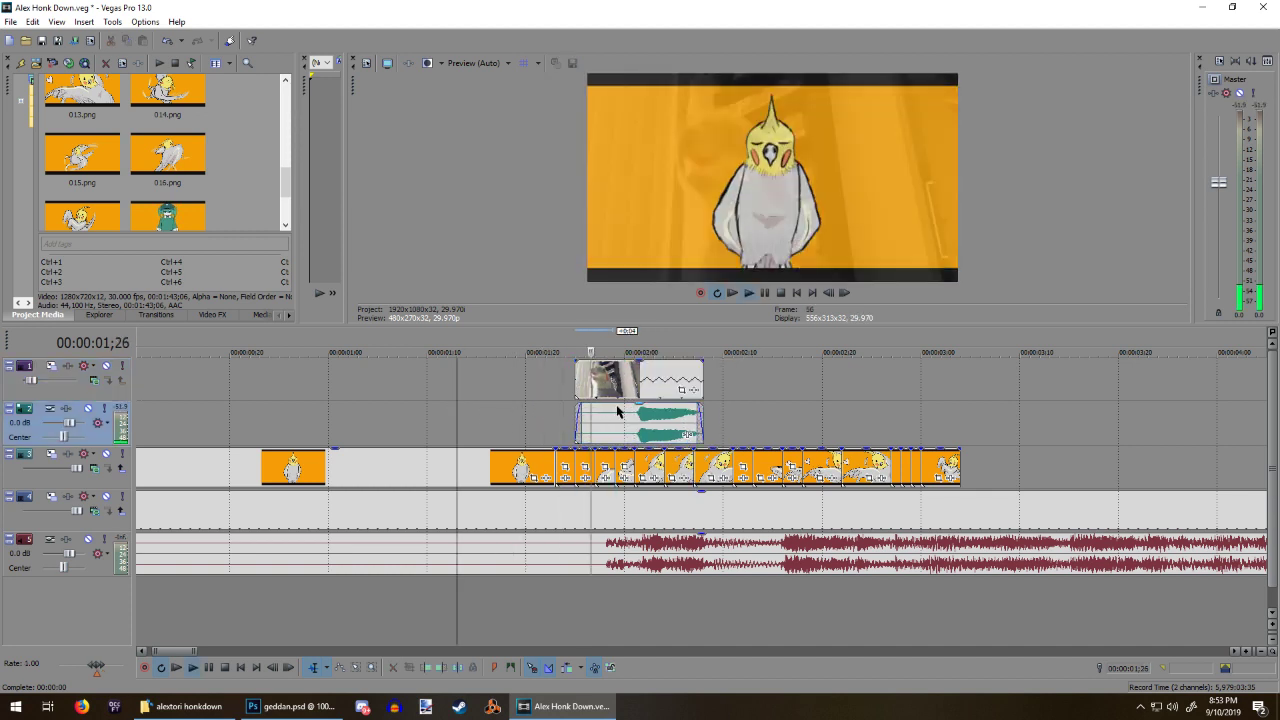
Step: Stop playback and extend the end of the first honk clip by seven frames, to about 00:00:02;15
key("space")
left_click(700, 381)
left_click_drag(703, 381, 770, 386)
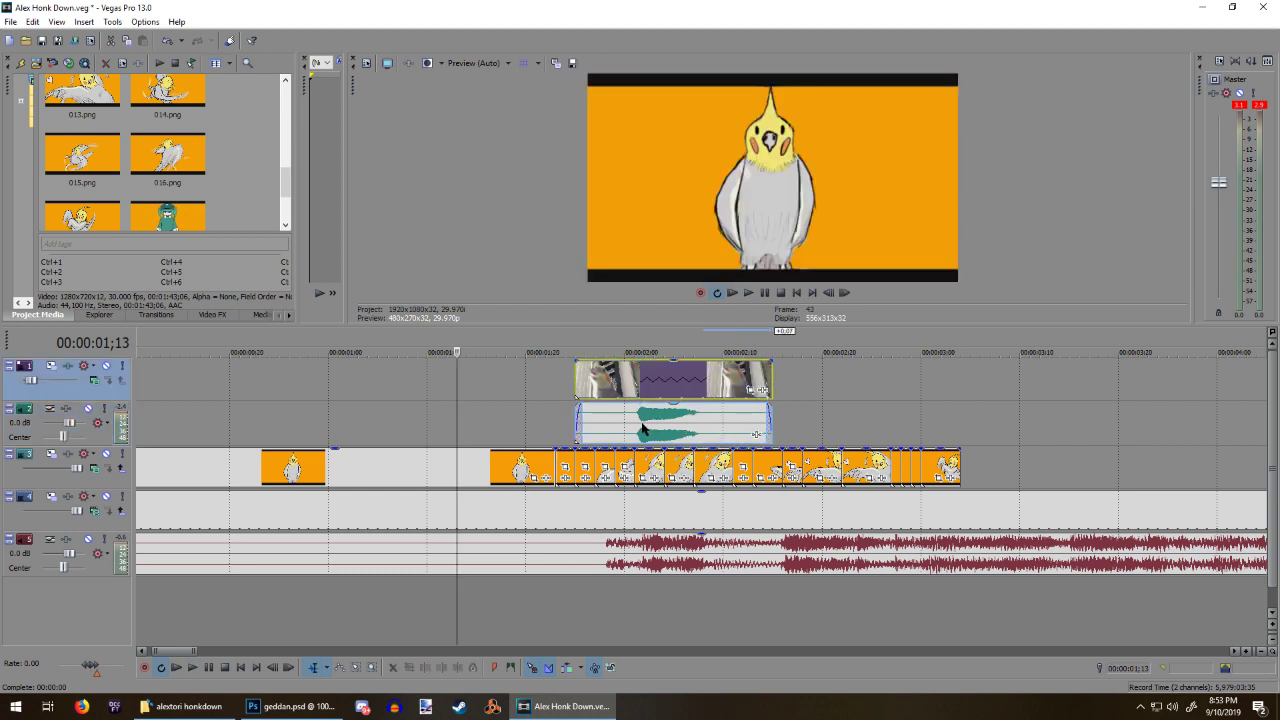
Step: Bring the remaining honk footage near the first clip, split it after the second honk at 00:00:02;26, and move the leftover footage later
scroll(648, 428, "down", 2)
left_click_drag(1149, 393, 692, 395)
left_click(699, 426)
key("s")
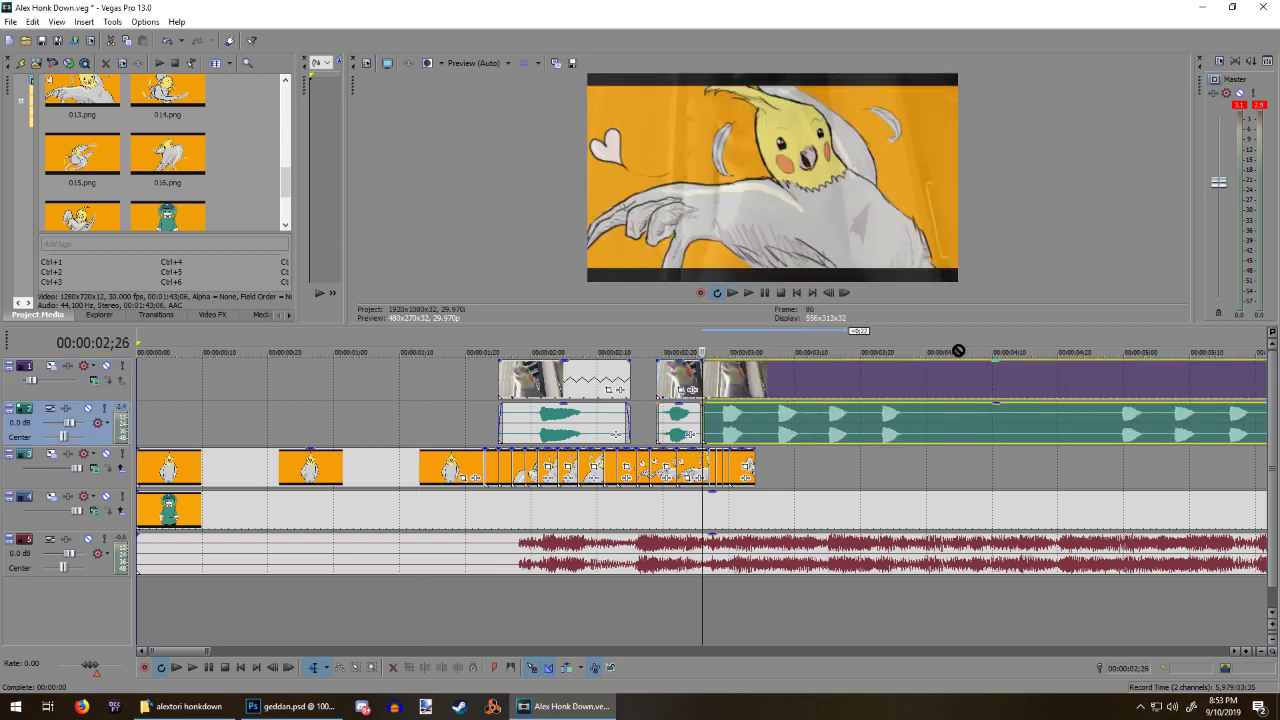
left_click_drag(802, 386, 1178, 386)
Step: Time-stretch the second honk clip and trim its start so it runs directly from the first clip's end to about 00:00:03;02
left_click_drag(667, 385, 641, 384)
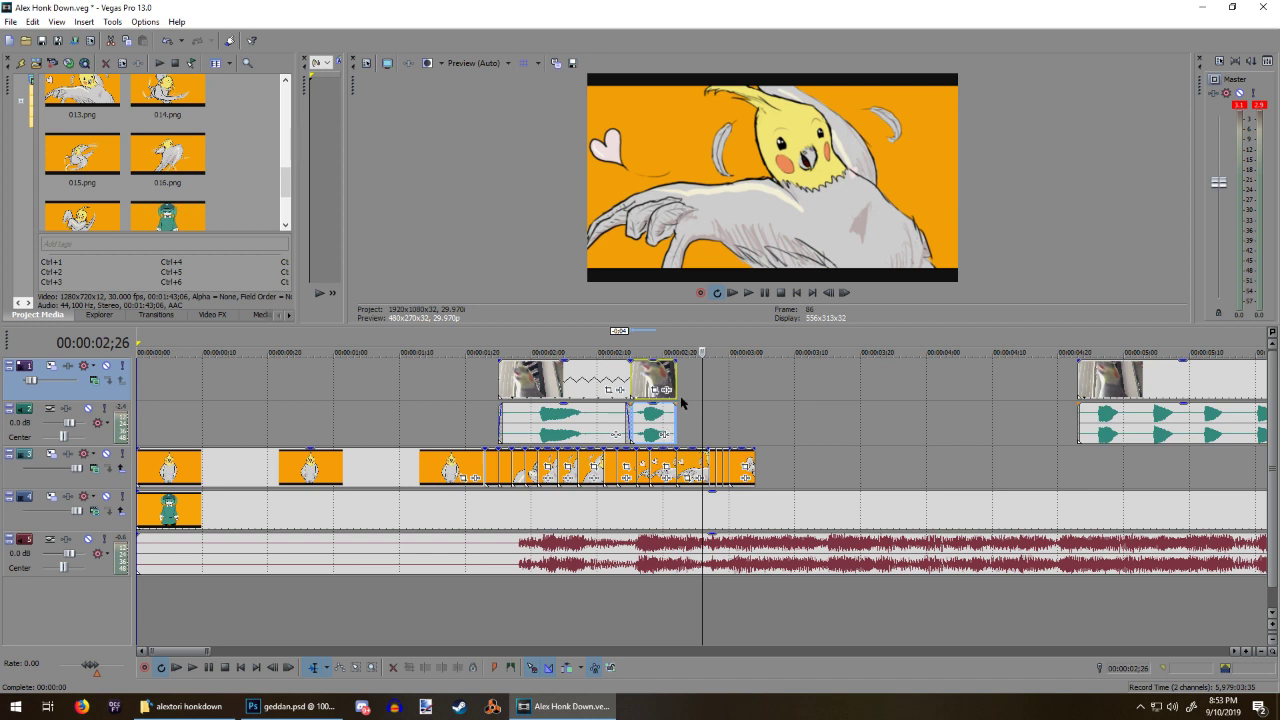
left_click_drag(676, 386, 753, 387)
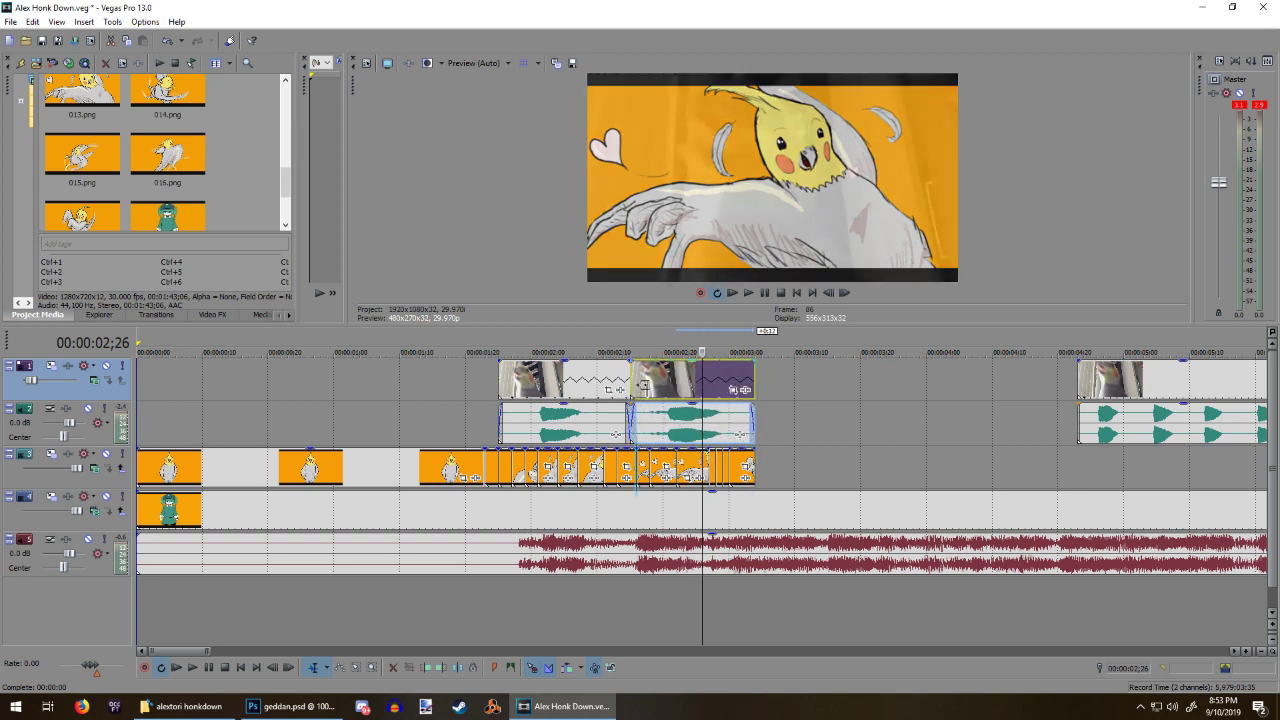
left_click_drag(633, 386, 645, 386)
left_click(648, 412)
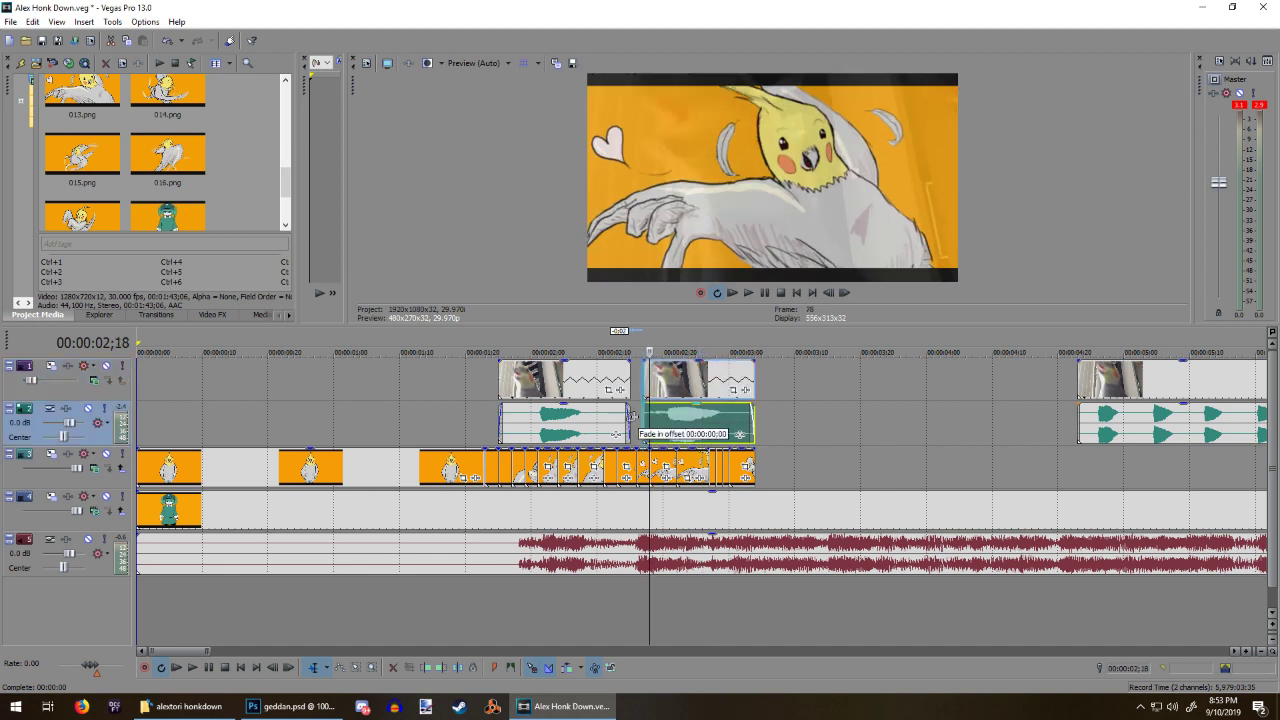
left_click_drag(628, 418, 680, 396)
Step: Play back both honks against the music to check their timing, focusing on the second honk
left_click(481, 422)
key("space")
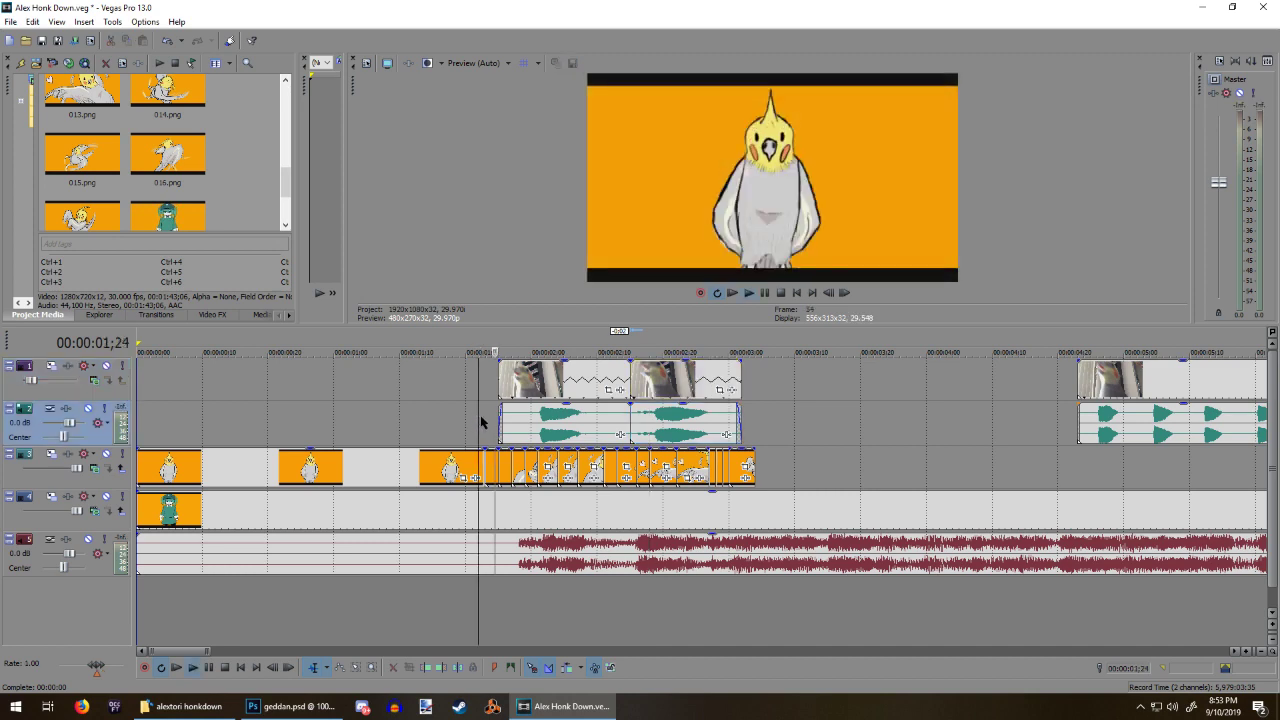
key("space")
left_click(660, 421)
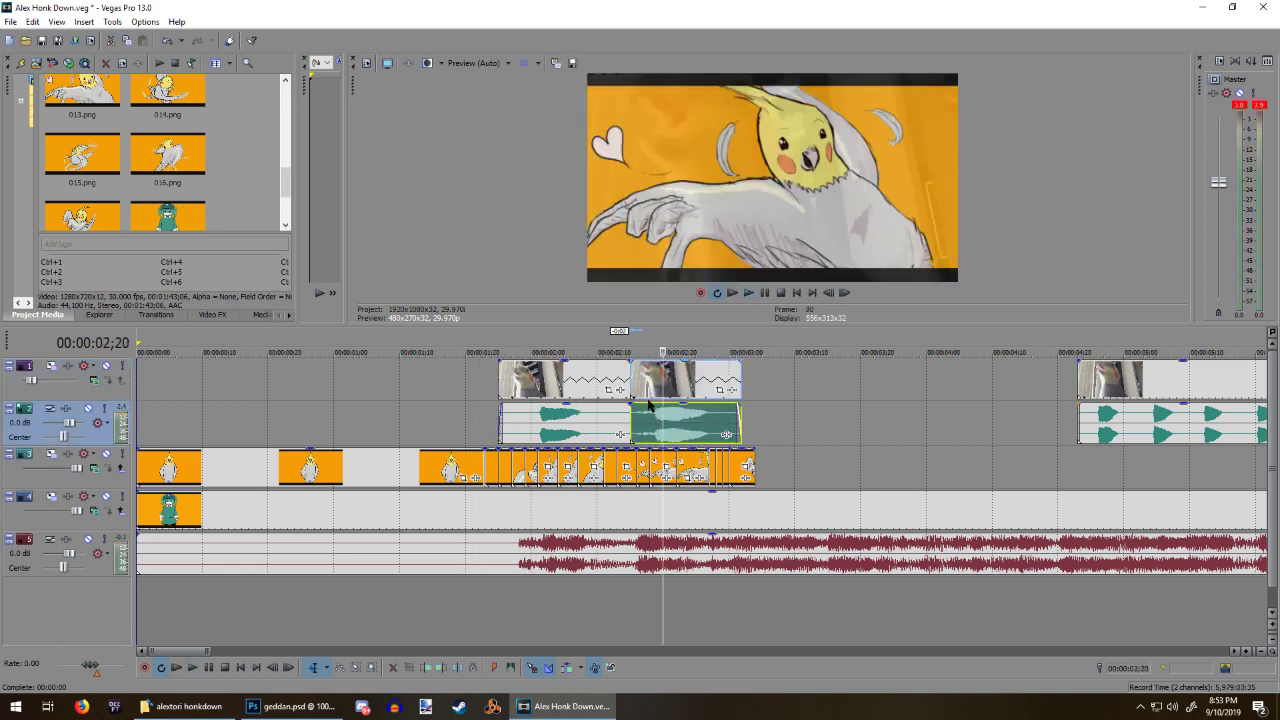
key("space")
key("space")
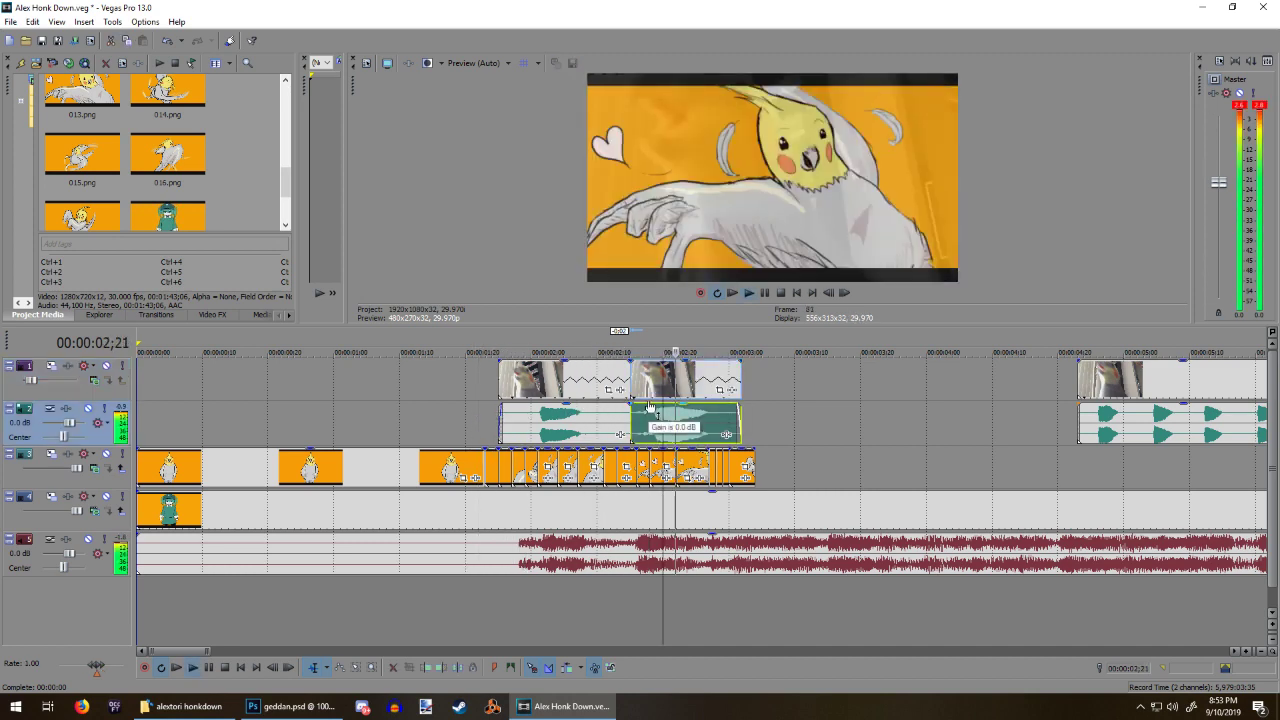
key("space")
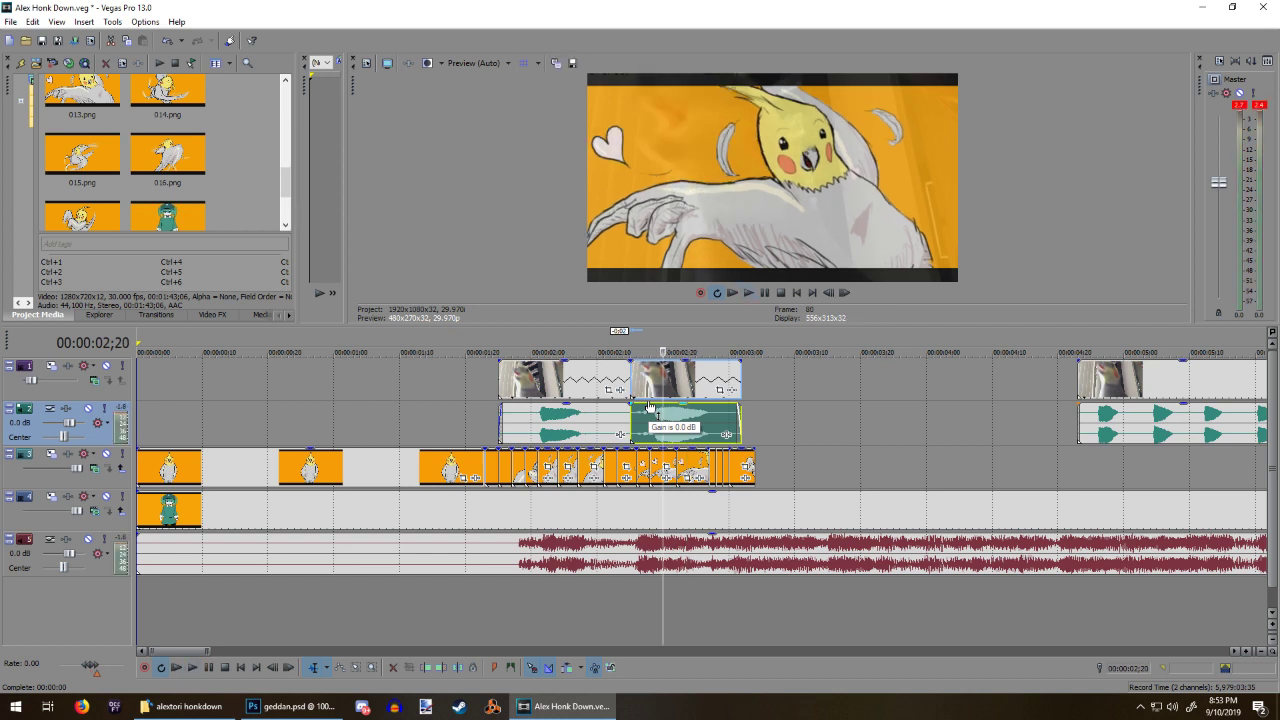
left_click(459, 411)
key("space")
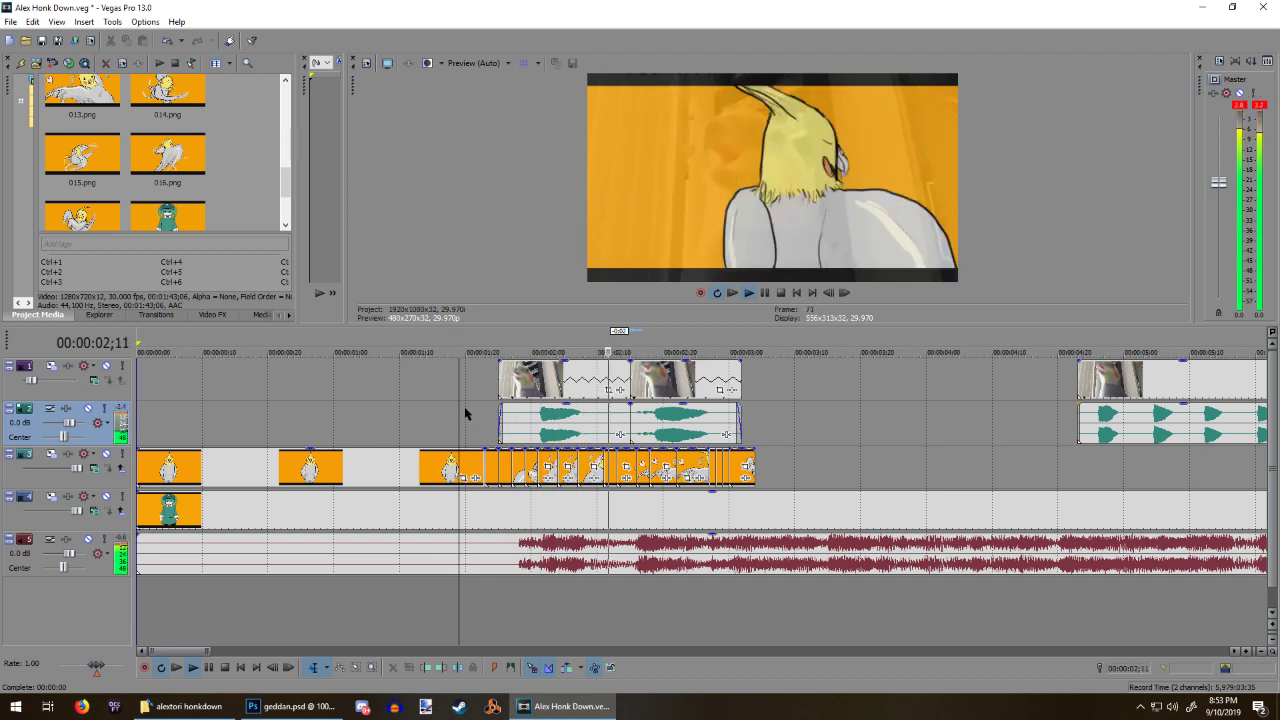
key("space")
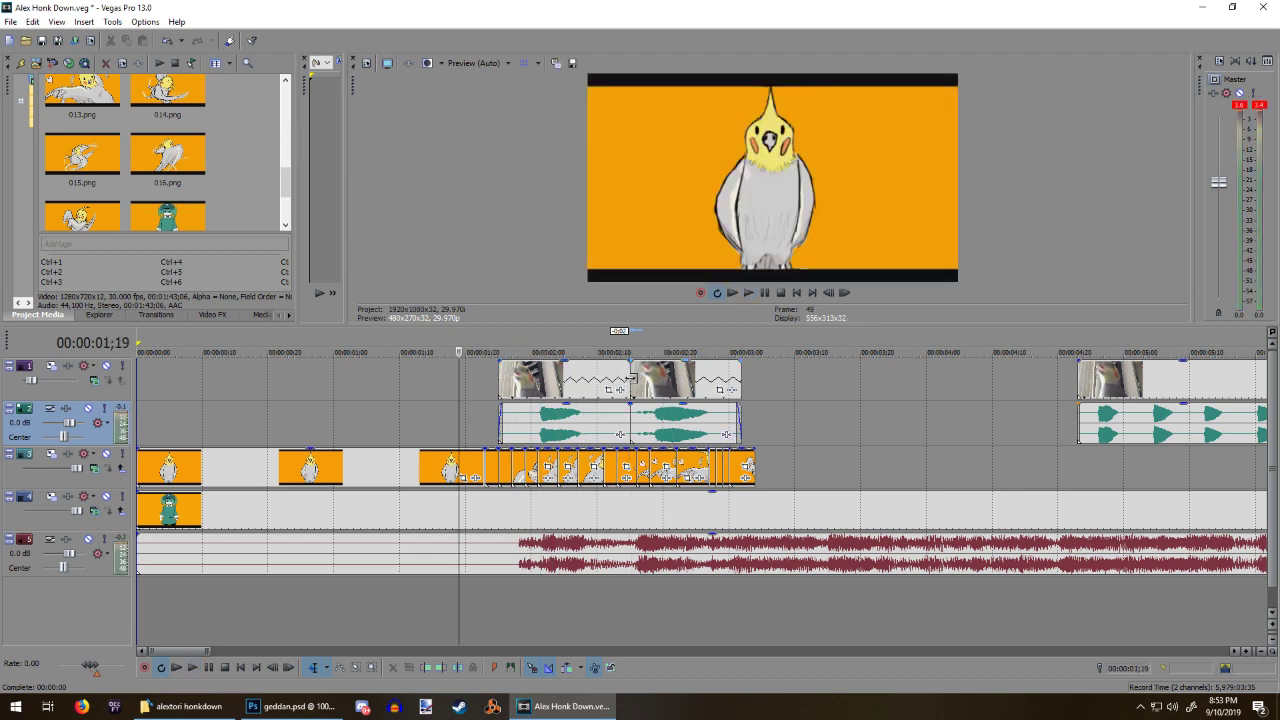
Step: Shorten the first honk clip to end at about 00:00:02;12, move the second clip up against it, and play them back
left_click_drag(627, 379, 607, 383)
left_click_drag(673, 376, 652, 379)
key("space")
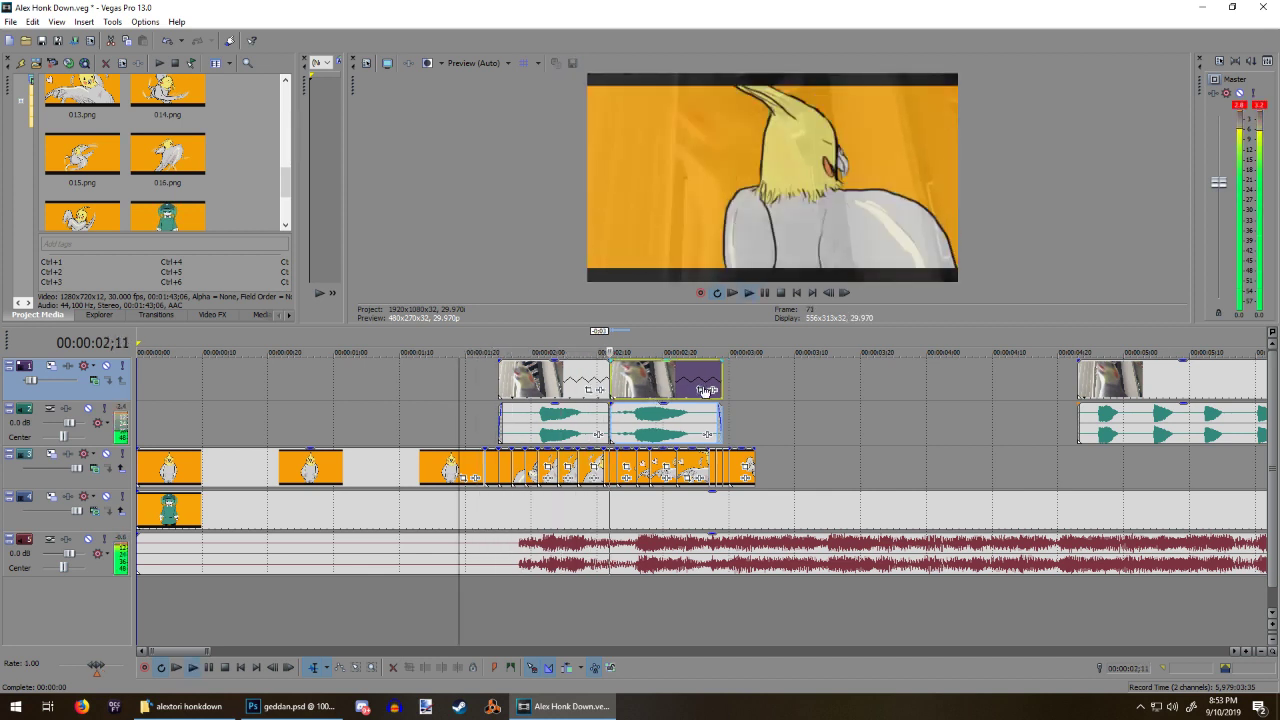
key("space")
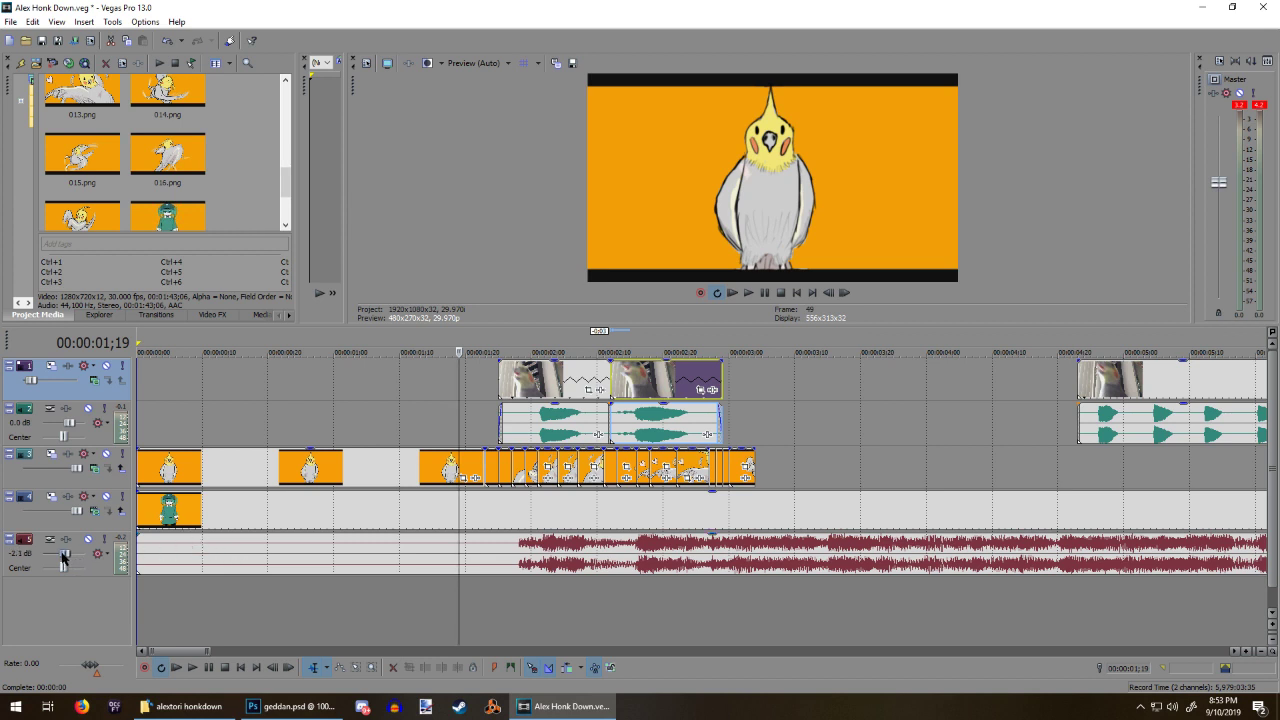
Step: Set the music track's volume to -2.1 dB and the honk track's to 1.6 dB, checking the balance in playback
left_click_drag(72, 429, 75, 430)
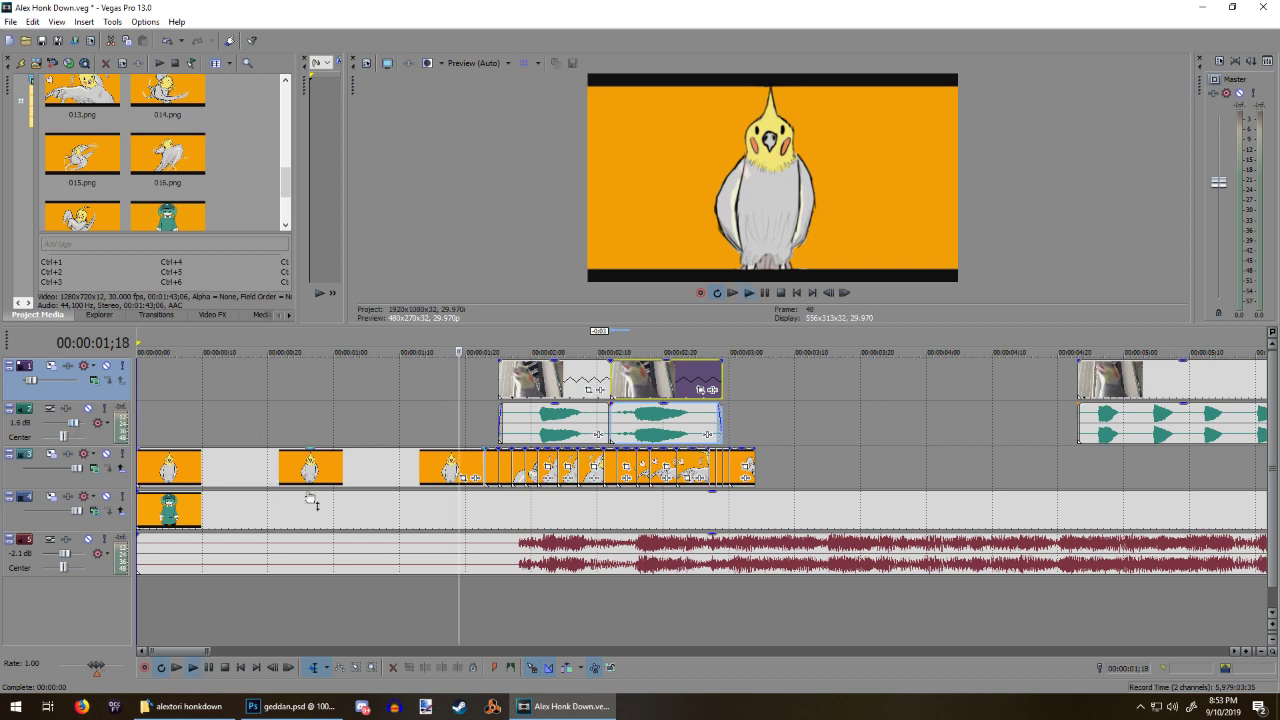
key("space")
key("space")
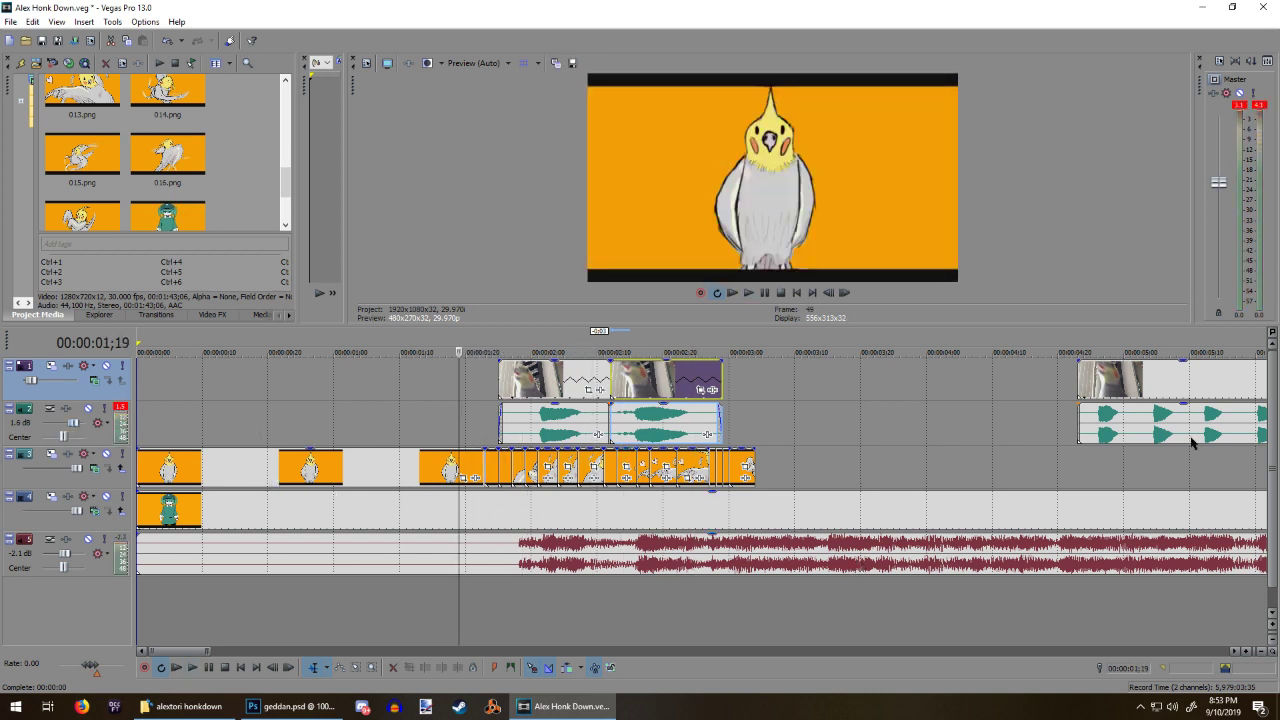
Step: Move the remaining honk footage earlier to start at about 00:00:03;18, and listen to the music after the second honk starts
left_click_drag(1157, 420, 890, 426)
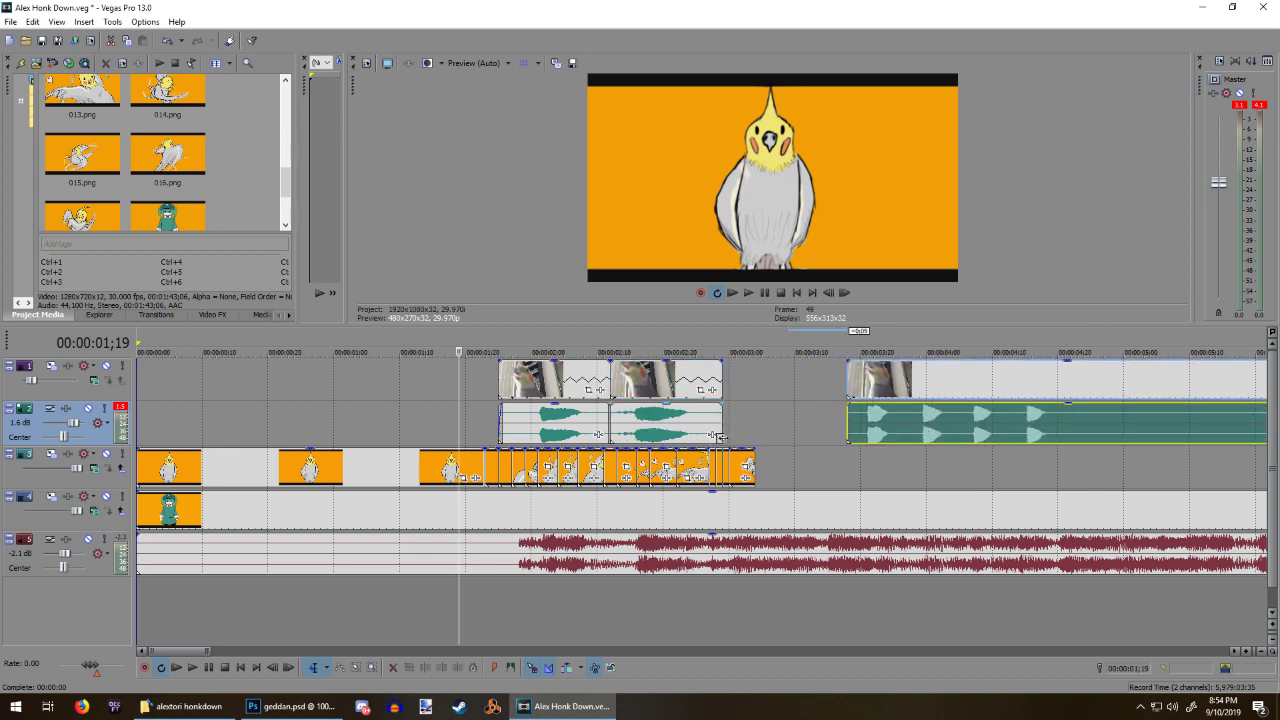
left_click(822, 558)
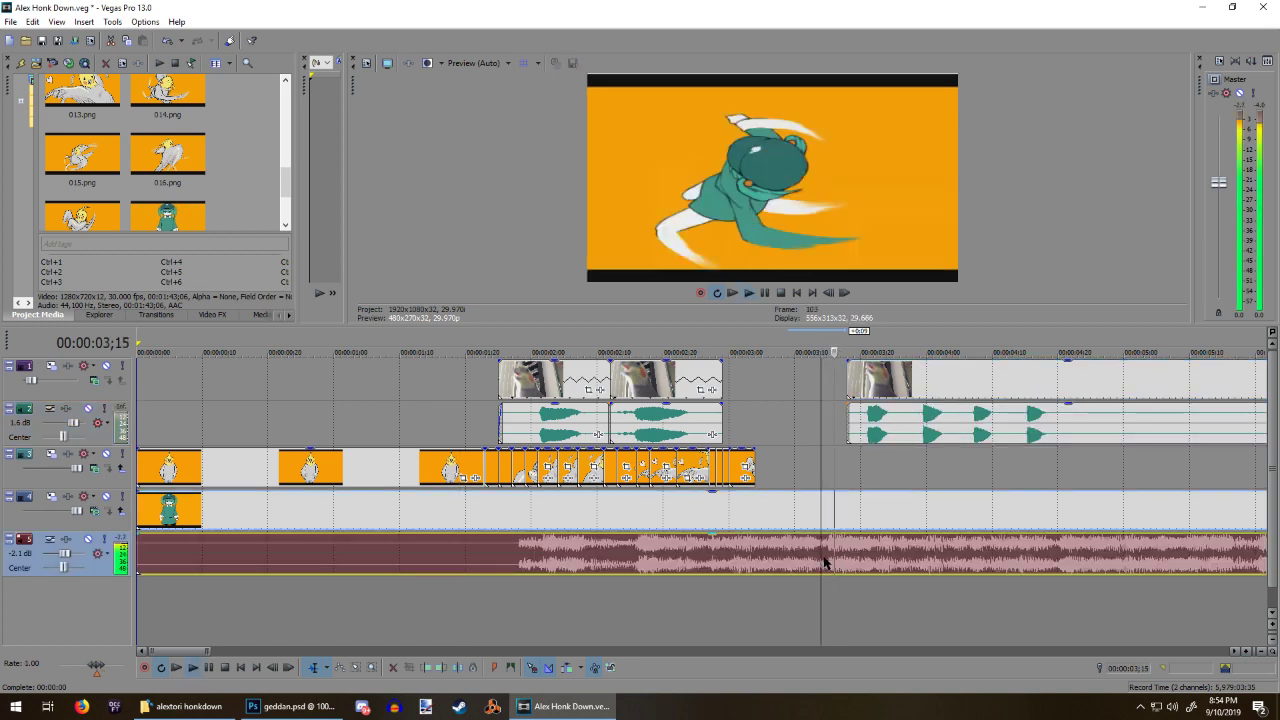
left_click(709, 558)
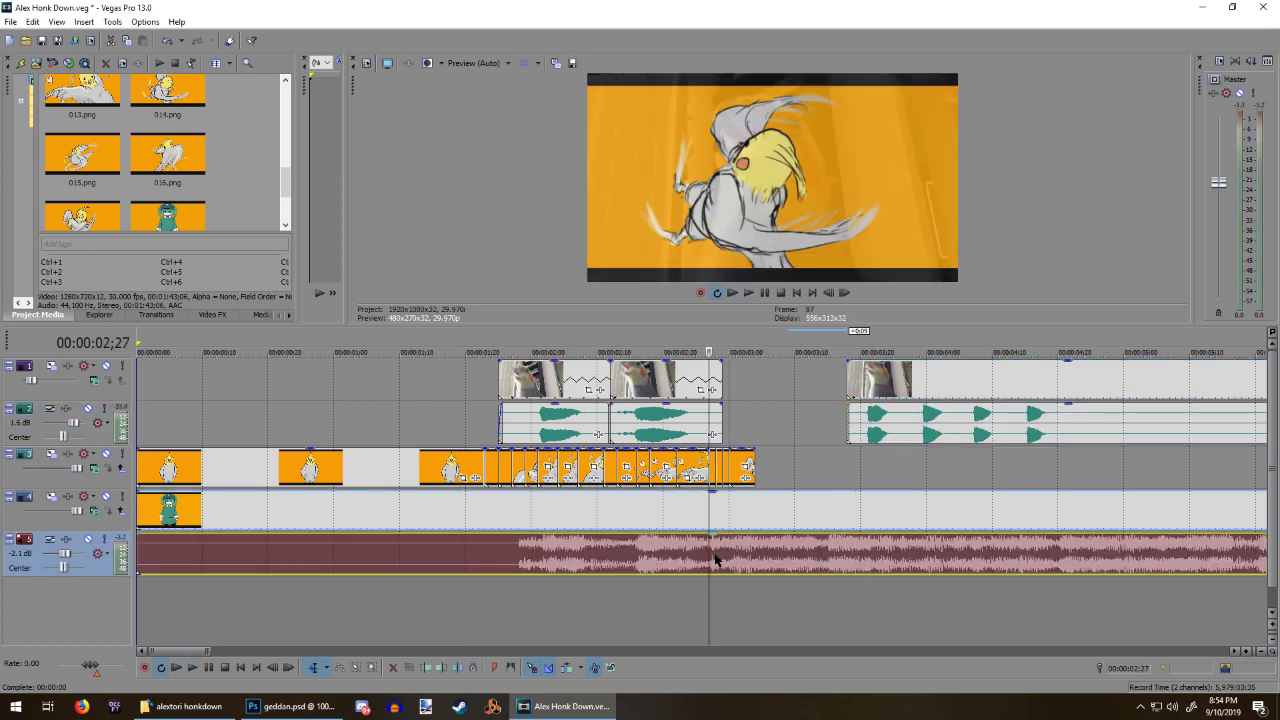
left_click(729, 560)
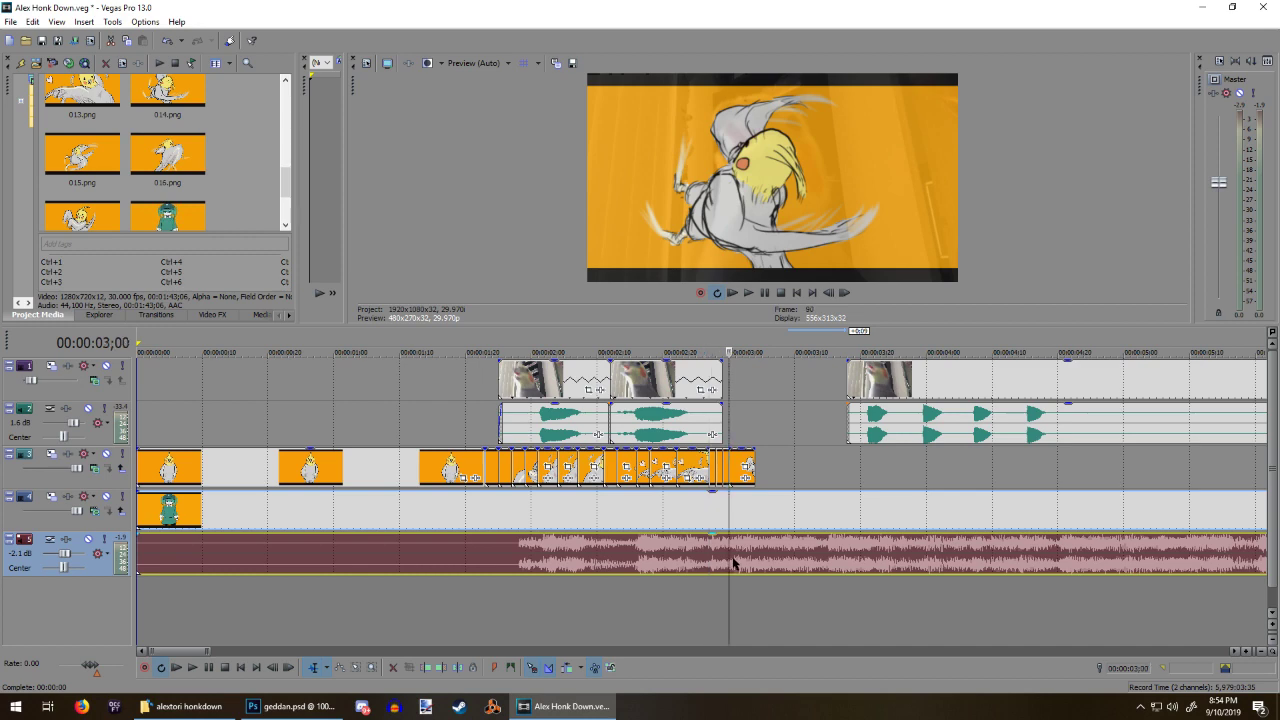
left_click(637, 562)
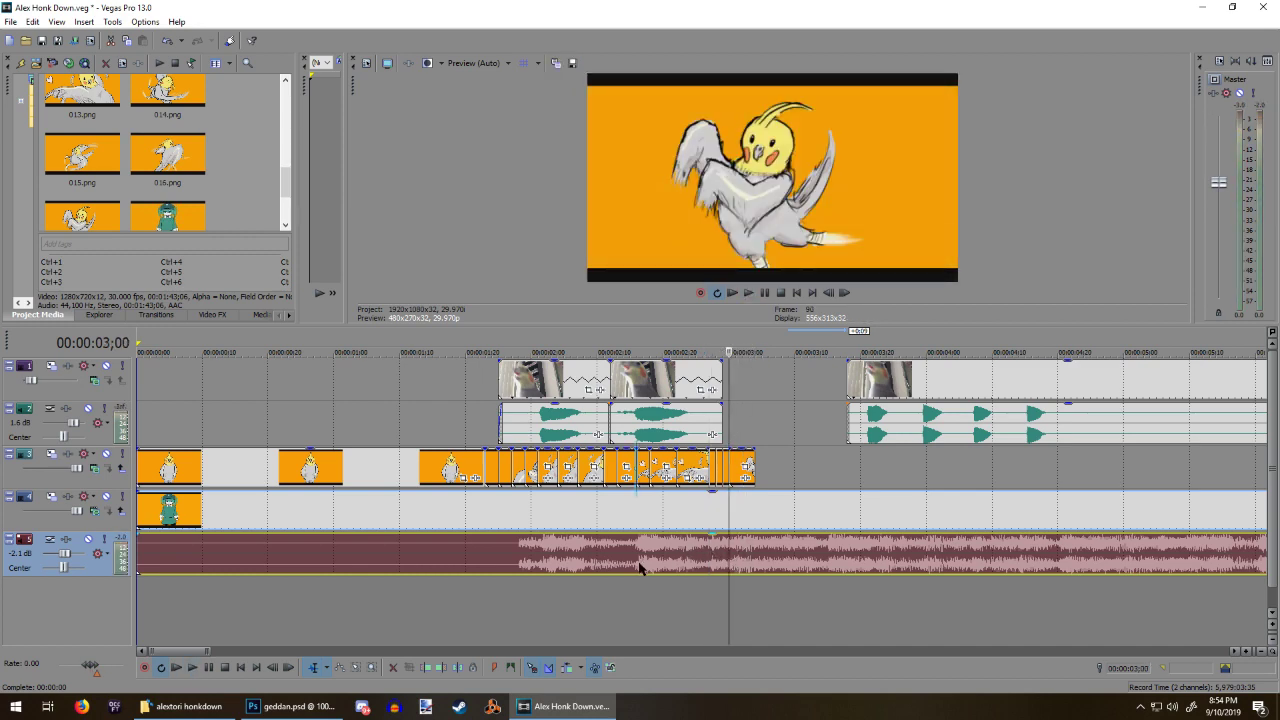
key("space")
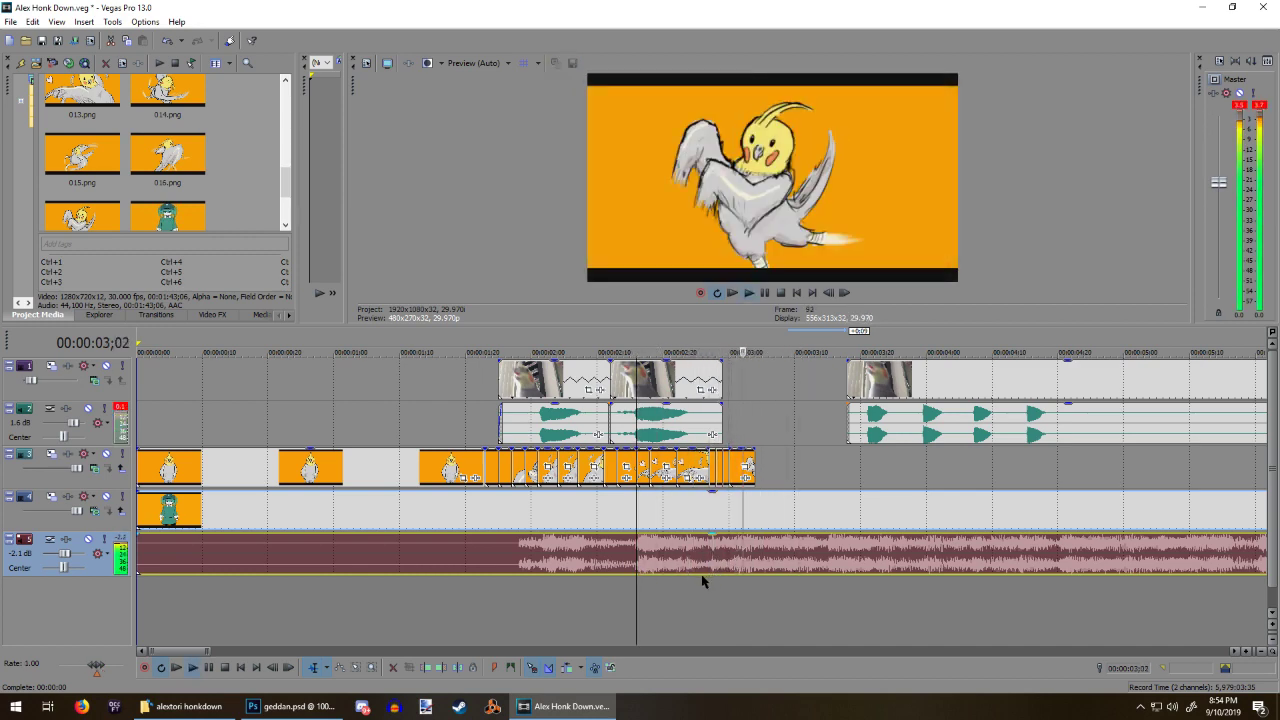
key("space")
key("space")
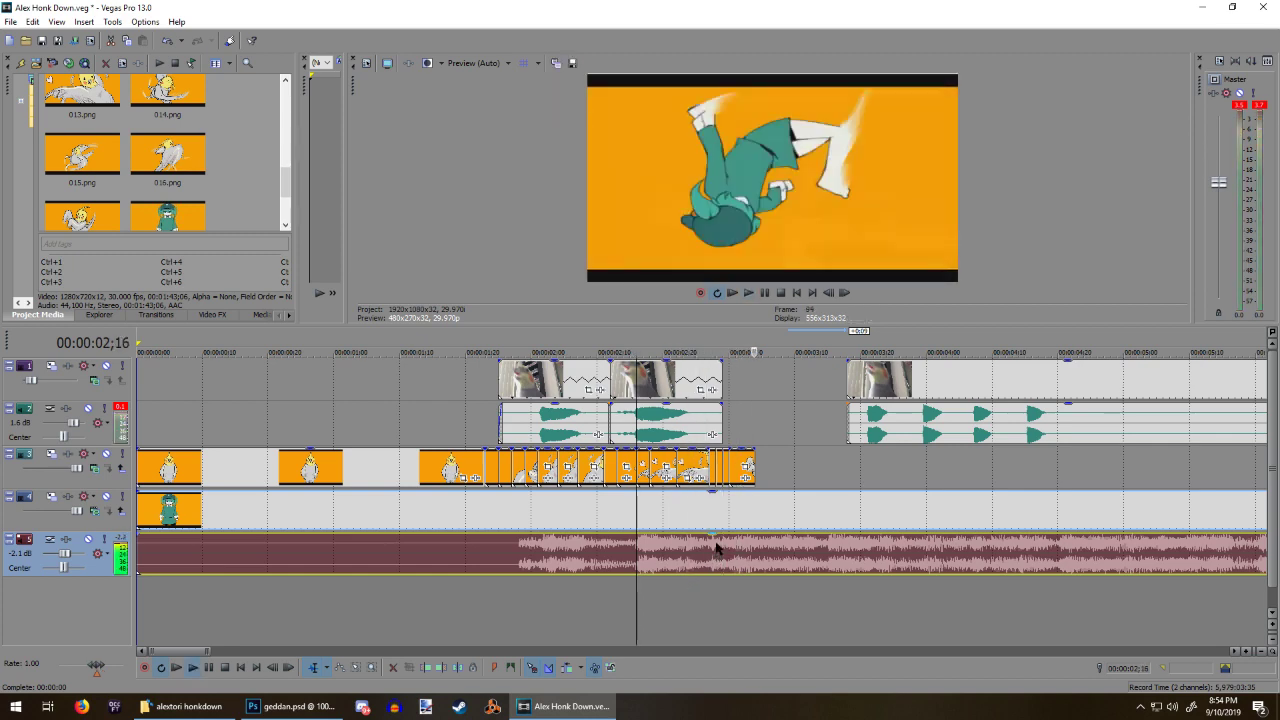
key("space")
Step: Step back and forth frame by frame up to 00:00:03;05, examining how the bird drawings lead into the reference animation
left_click(709, 474)
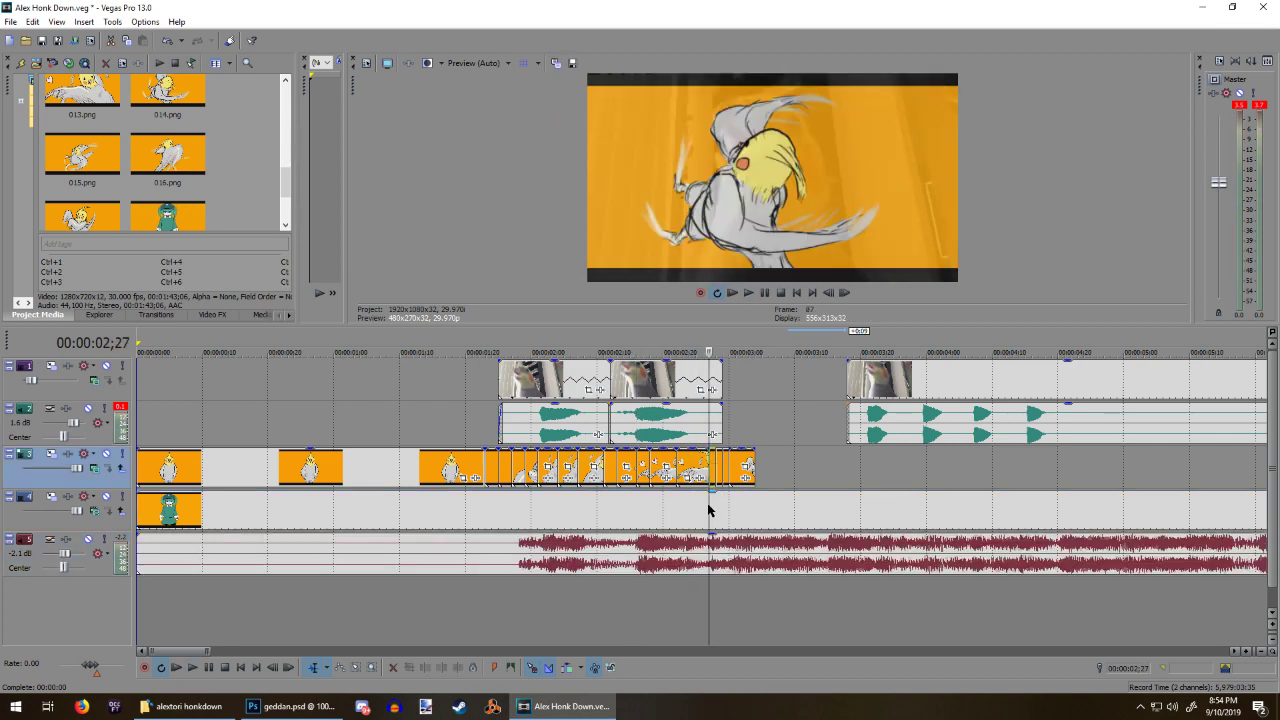
scroll(708, 510, "up", 1)
key("Right")
key("Right")
key("Right")
key("Right")
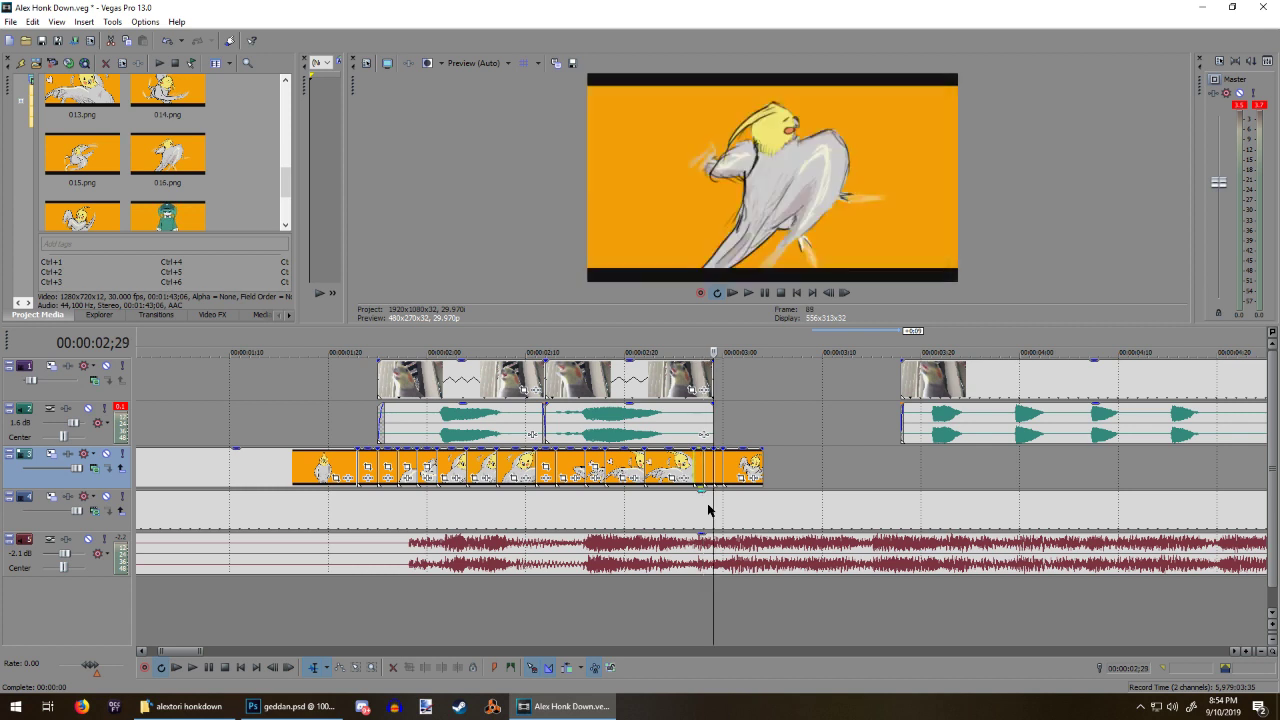
key("Right")
key("Right")
key("Right")
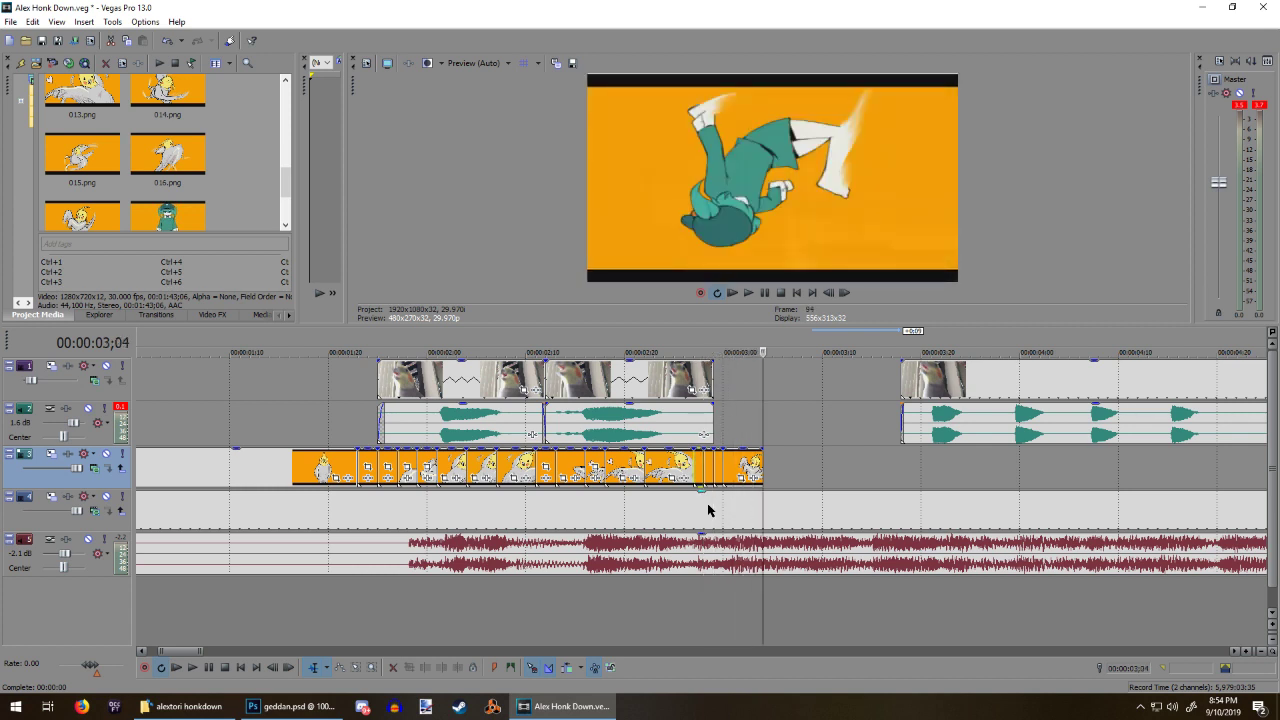
key("Right")
key("Right")
key("Right")
key("Right")
key("Right")
key("Right")
key("Right")
key("Right")
key("Right")
key("Right")
key("Right")
key("Right")
key("Right")
key("Right")
key("Right")
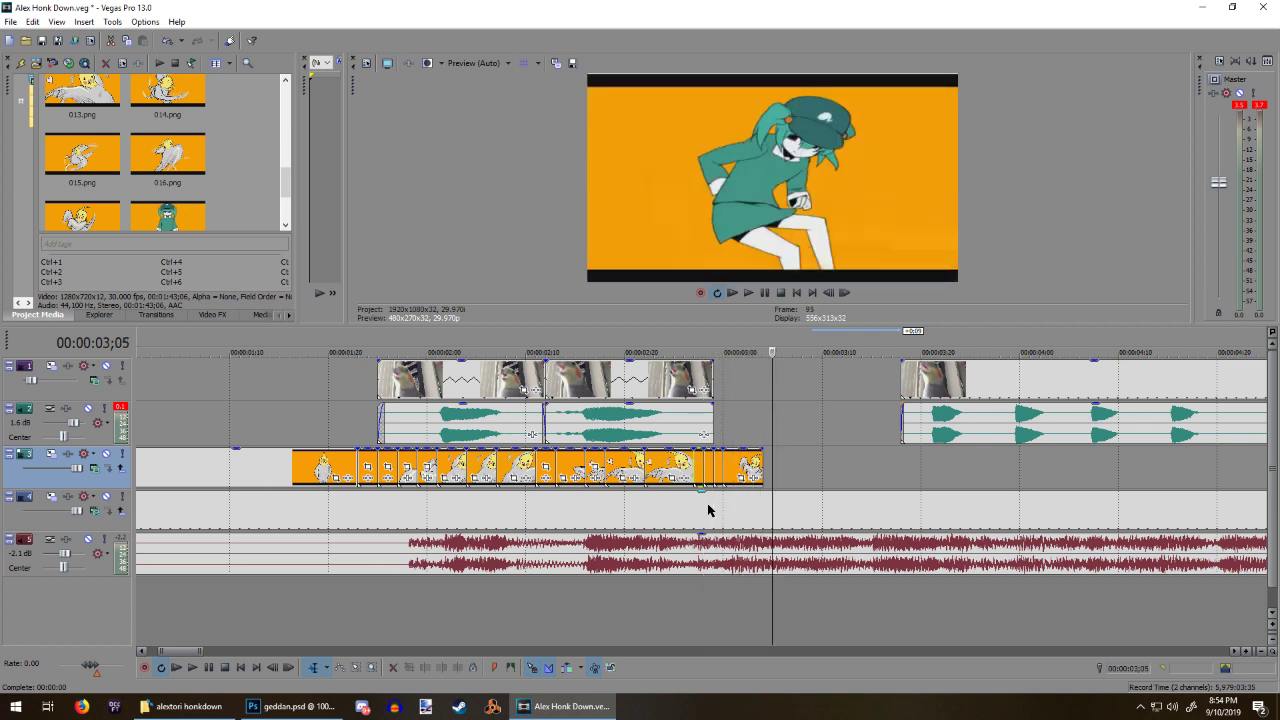
key("Left")
key("Left")
key("Left")
key("Left")
key("Left")
key("Left")
key("Left")
key("Left")
key("Left")
key("Left")
key("Left")
key("Left")
key("Left")
key("Left")
key("Left")
key("Left")
key("Left")
key("Left")
key("Left")
key("Left")
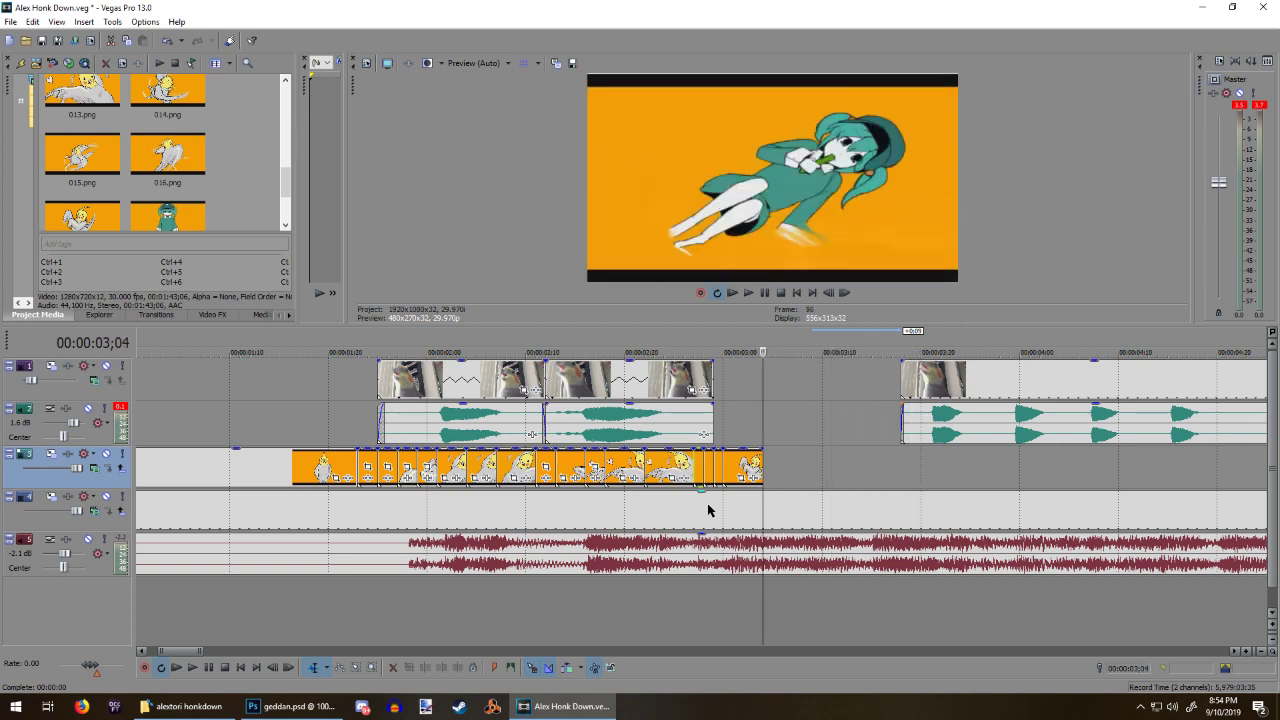
key("Left")
key("Left")
key("Left")
key("Left")
key("Left")
key("Left")
key("Right")
key("Right")
key("Right")
key("Right")
key("Right")
key("Right")
key("Right")
key("Right")
key("Right")
key("Right")
key("Right")
key("Right")
key("Right")
key("Right")
key("Right")
key("Right")
key("Right")
key("Right")
key("Right")
key("Right")
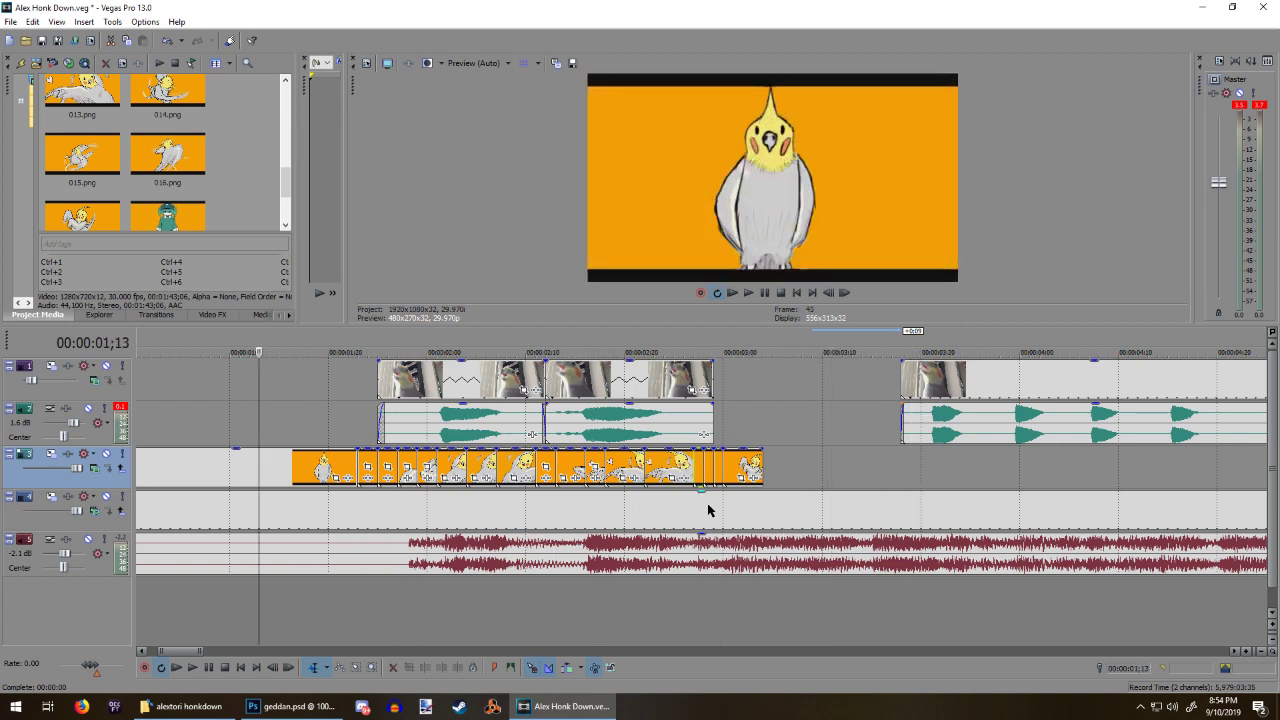
key("Right")
key("Right")
key("Right")
key("Right")
key("Right")
key("Right")
key("Right")
key("Right")
key("Right")
key("Right")
key("Right")
key("Right")
key("Right")
key("Right")
key("Right")
key("Right")
key("Right")
key("Right")
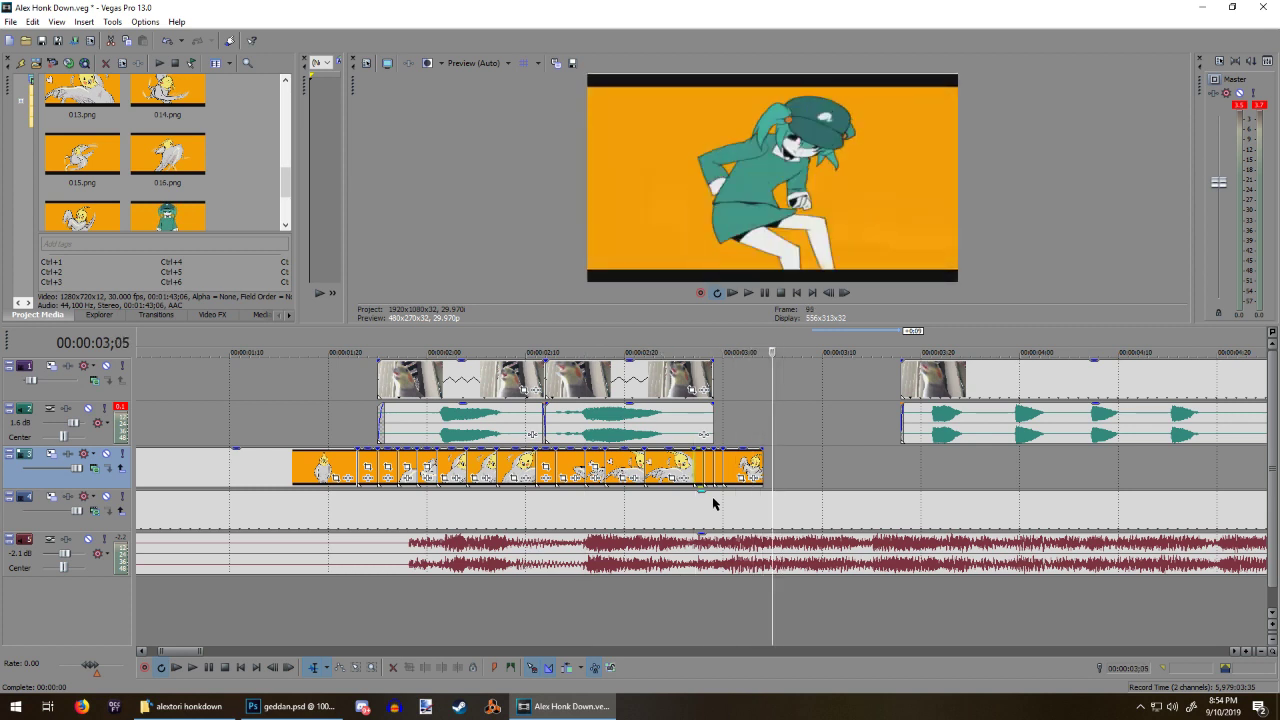
Step: Step back and forth frame by frame between 00:00:01;21 and 00:00:02;29, examining how the bird drawings line up with the two honk clips
left_click(420, 541)
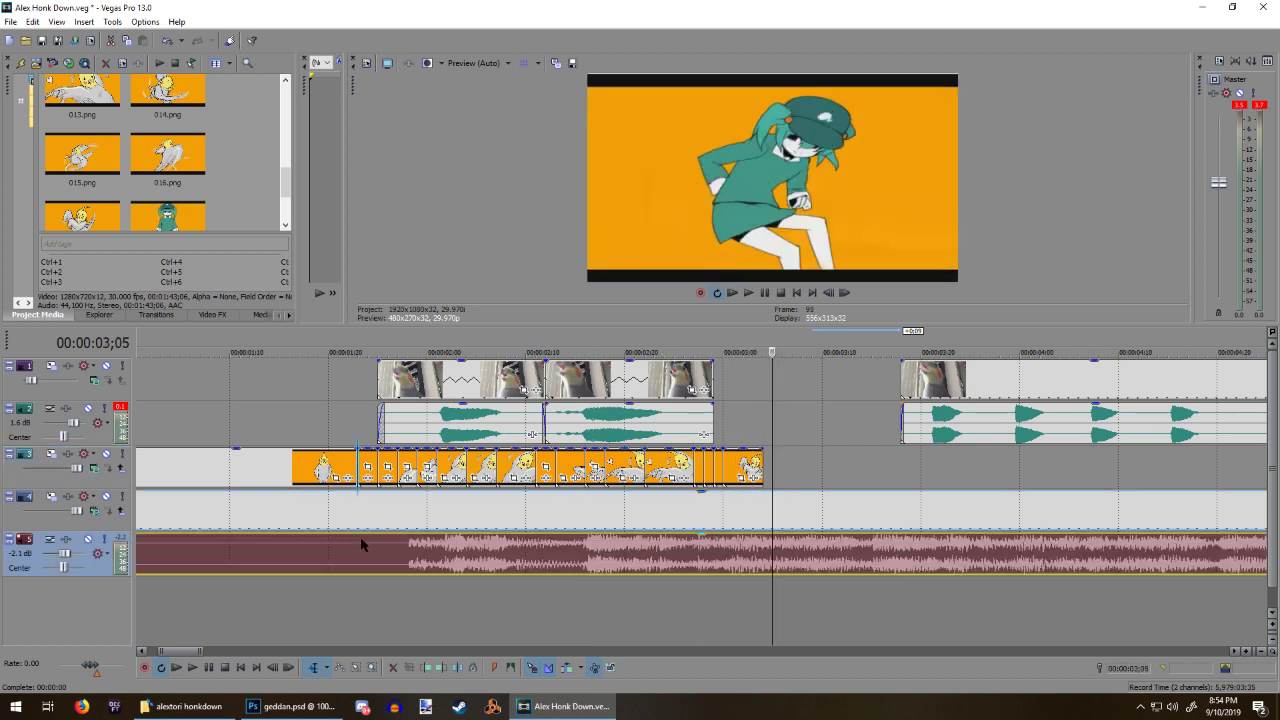
left_click(358, 542)
key("Right")
key("Right")
key("Right")
key("Right")
key("Right")
key("Right")
key("Right")
key("Right")
key("Right")
key("Right")
key("Right")
key("Right")
key("Right")
key("Right")
key("Right")
key("Right")
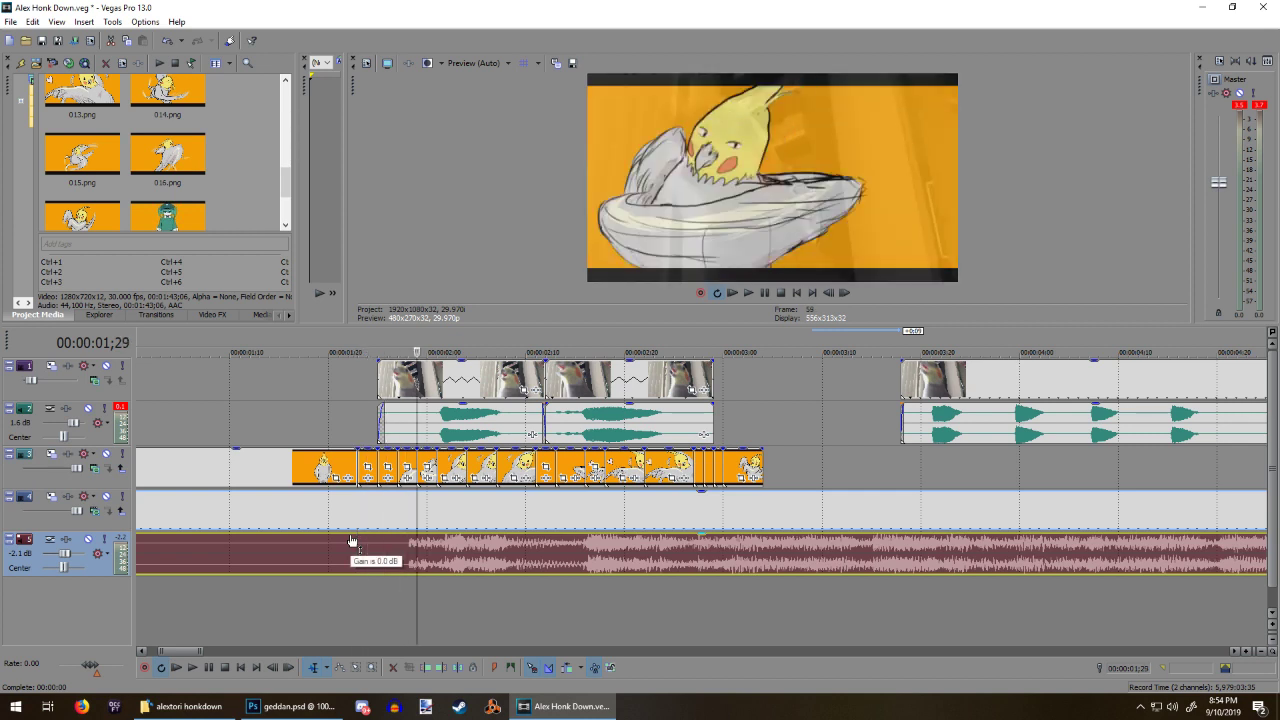
key("Right")
key("Right")
key("Right")
key("Right")
key("Right")
key("Right")
key("Right")
key("Right")
key("Right")
key("Right")
key("Right")
key("Right")
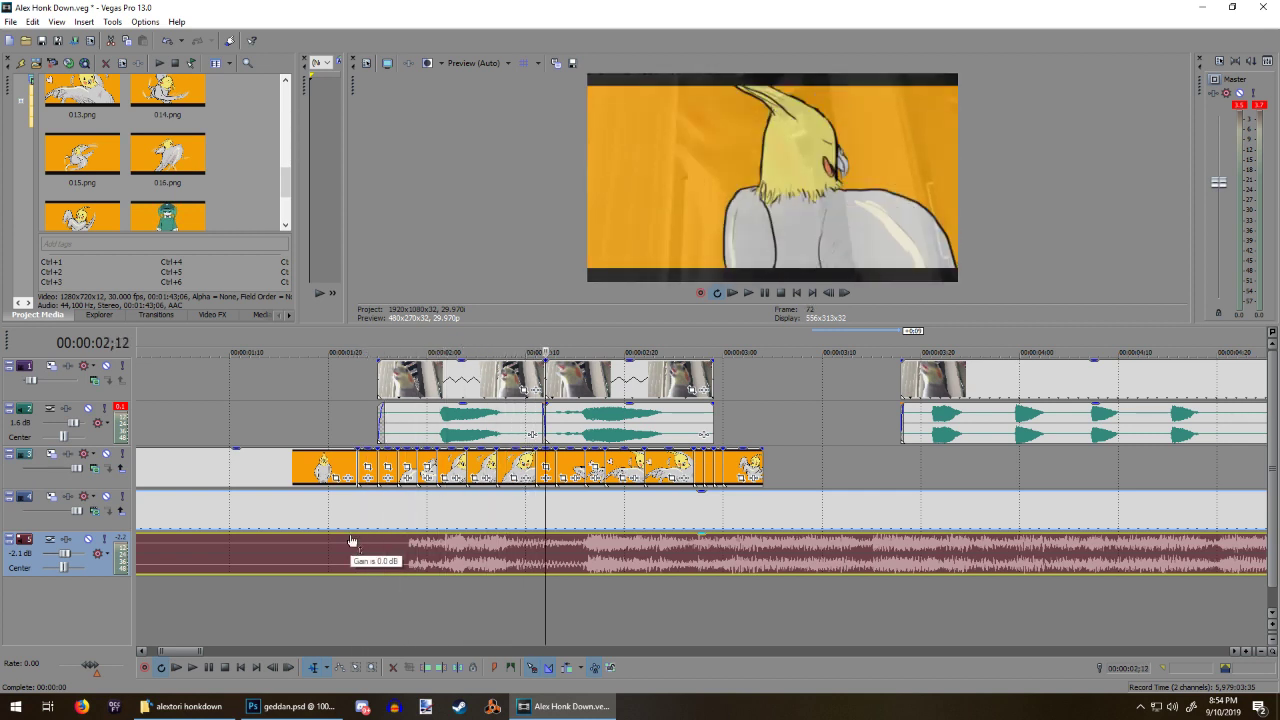
key("Right")
key("Right")
key("Right")
key("Right")
key("Right")
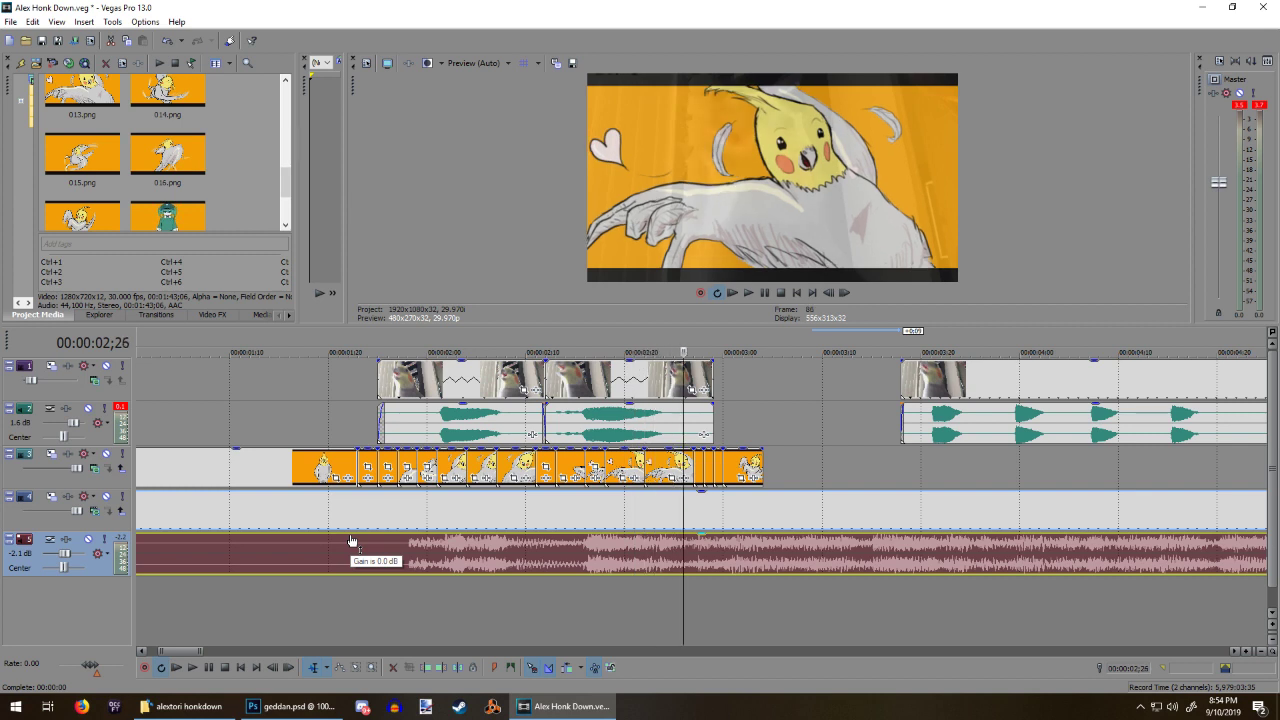
key("Down")
key("Left")
key("Left")
key("Left")
key("Left")
key("Left")
key("Left")
key("Left")
key("Left")
key("Left")
key("Left")
key("Left")
key("Left")
key("Left")
key("Left")
key("Left")
key("Left")
key("Left")
key("Left")
key("Left")
key("Left")
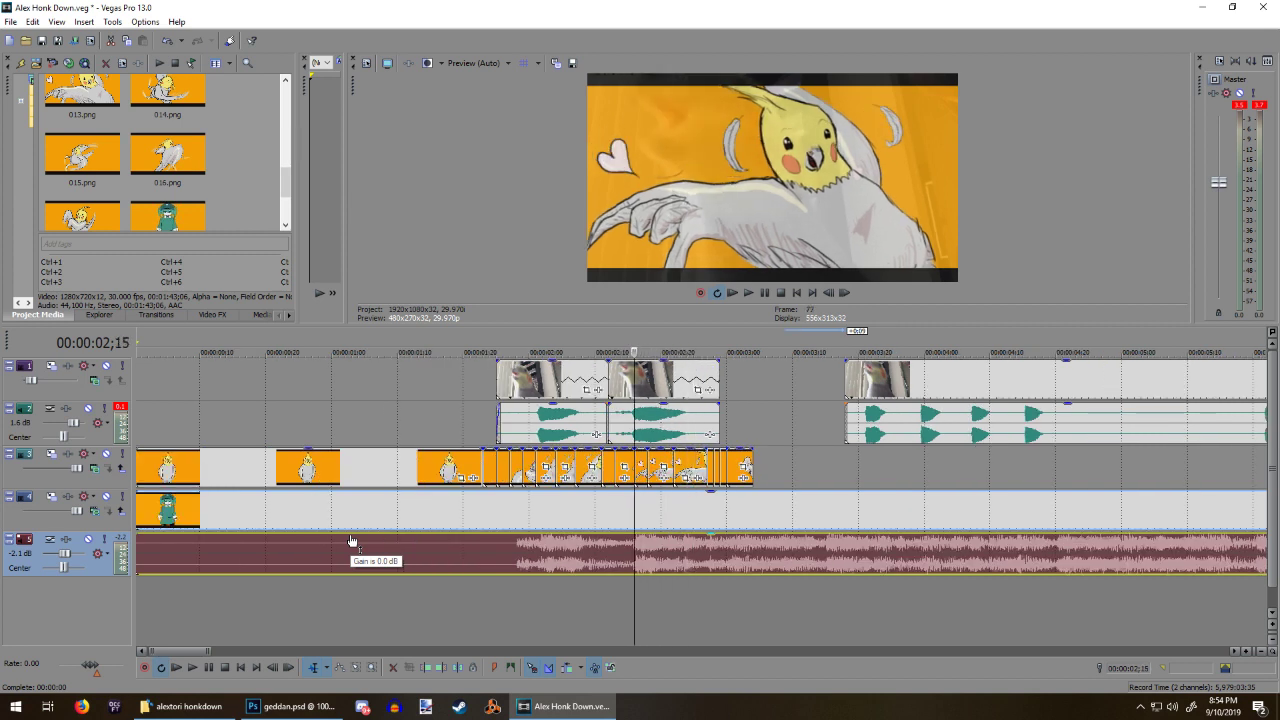
key("Left")
key("Left")
key("Left")
key("Left")
key("Left")
key("Left")
key("Left")
key("Left")
key("Left")
key("Left")
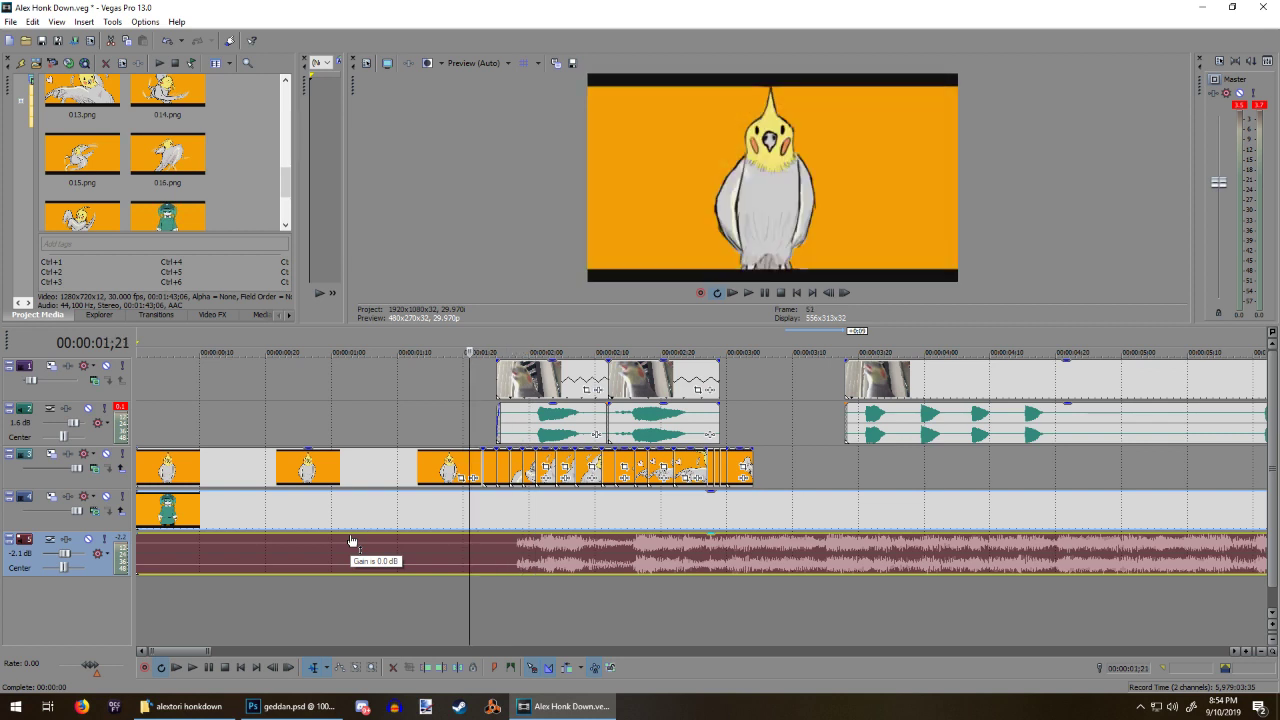
key("Right")
key("Right")
key("Right")
key("Right")
key("Right")
key("Right")
key("Right")
key("Right")
key("Right")
key("Right")
key("Right")
key("Right")
key("Right")
key("Right")
key("Right")
key("Right")
key("Right")
key("Right")
key("Right")
key("Right")
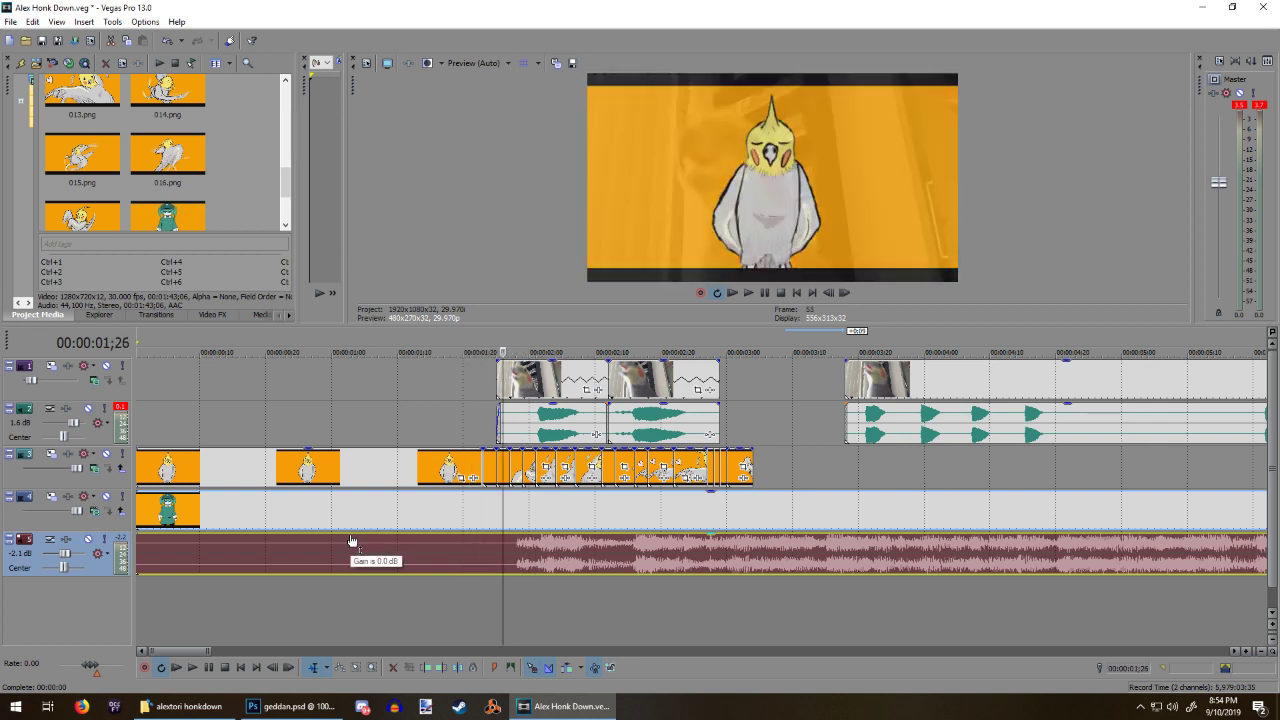
key("Right")
key("Left")
key("Left")
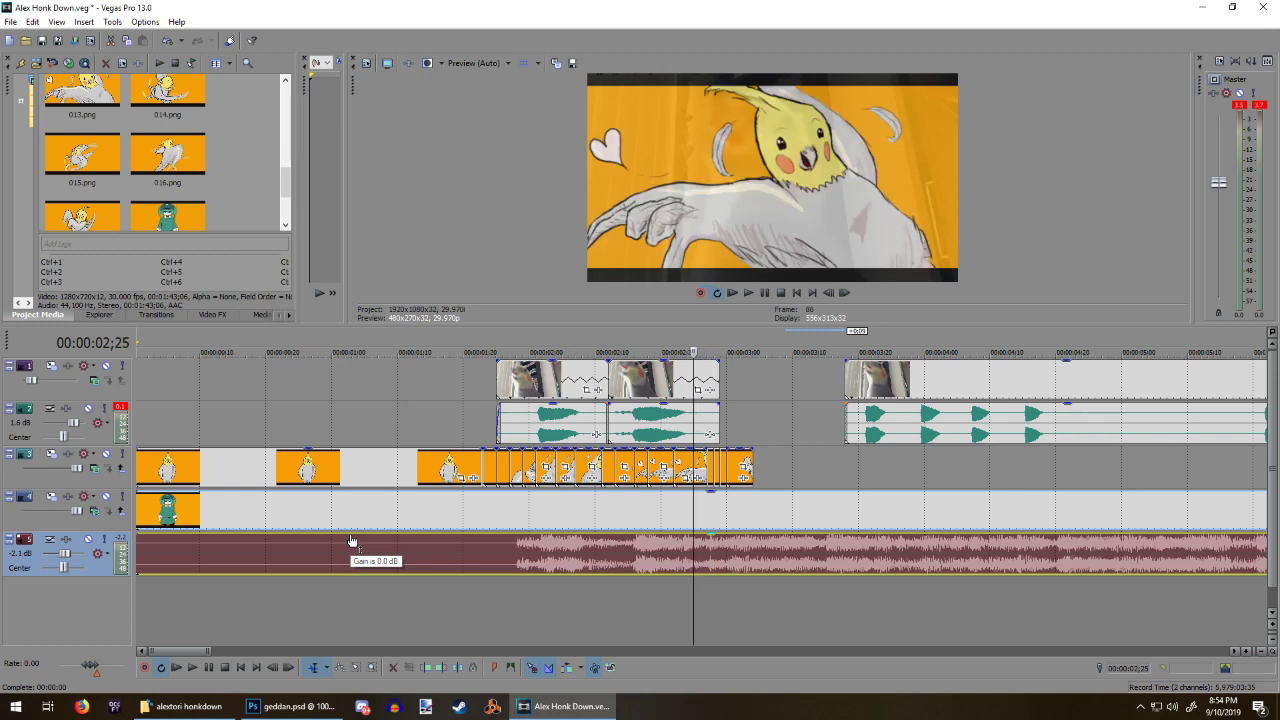
key("Left")
key("Left")
key("Left")
key("Left")
key("Left")
key("Left")
key("Left")
key("Left")
key("Left")
key("Left")
key("Left")
key("Left")
key("Left")
key("Left")
key("Left")
key("Left")
key("Left")
key("Left")
key("Left")
key("Left")
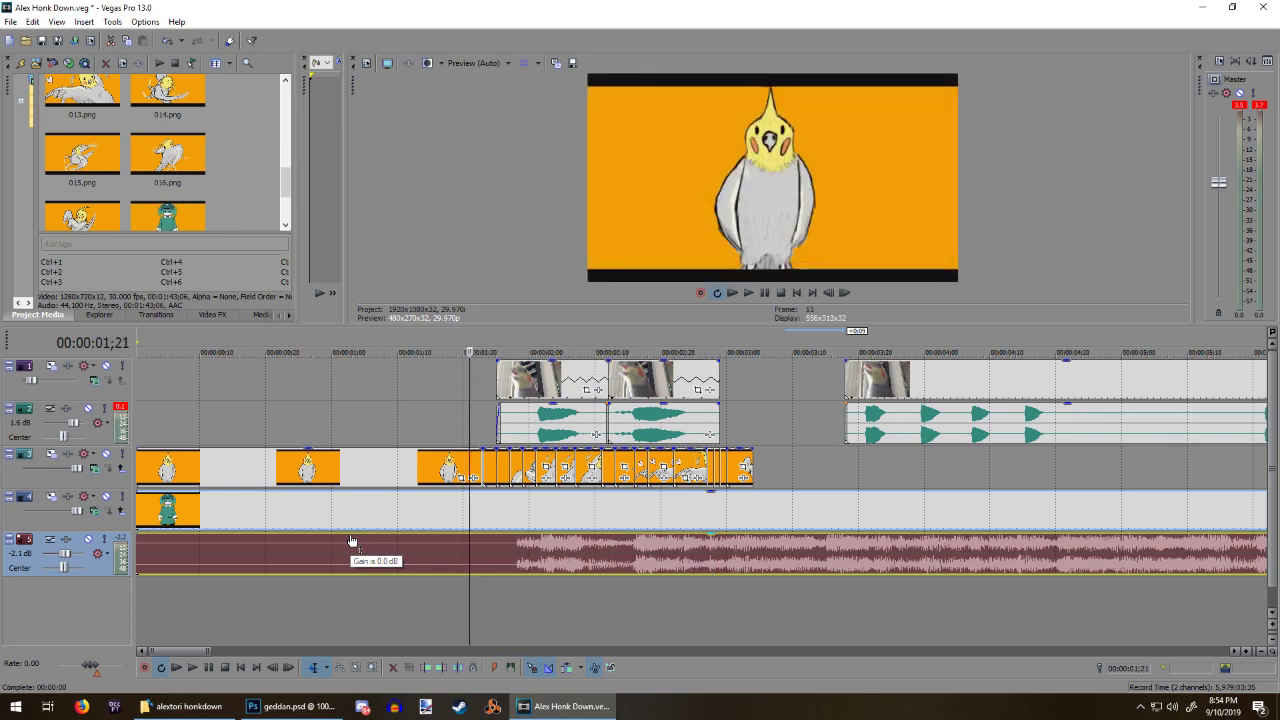
key("Right")
key("Right")
key("Right")
key("Right")
key("Right")
key("Right")
key("Right")
key("Right")
key("Right")
key("Right")
key("Right")
key("Right")
key("Right")
key("Right")
key("Right")
key("Right")
key("Right")
key("Right")
key("Right")
key("Right")
key("Right")
key("Right")
key("Right")
key("Right")
key("Right")
key("Right")
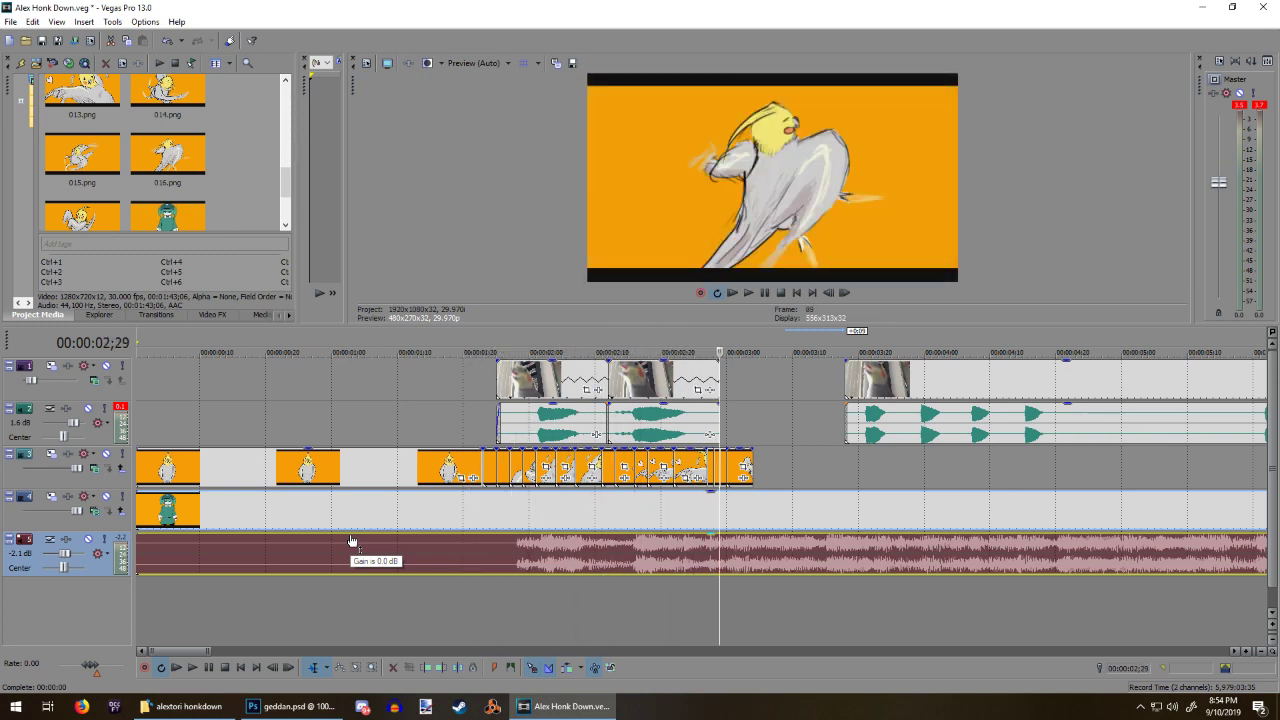
Step: Split a third honk clip off the footage, spanning 00:00:02;27 to 00:00:03;05, and move the remaining footage to about 00:00:03;27
scroll(360, 535, "up", 2)
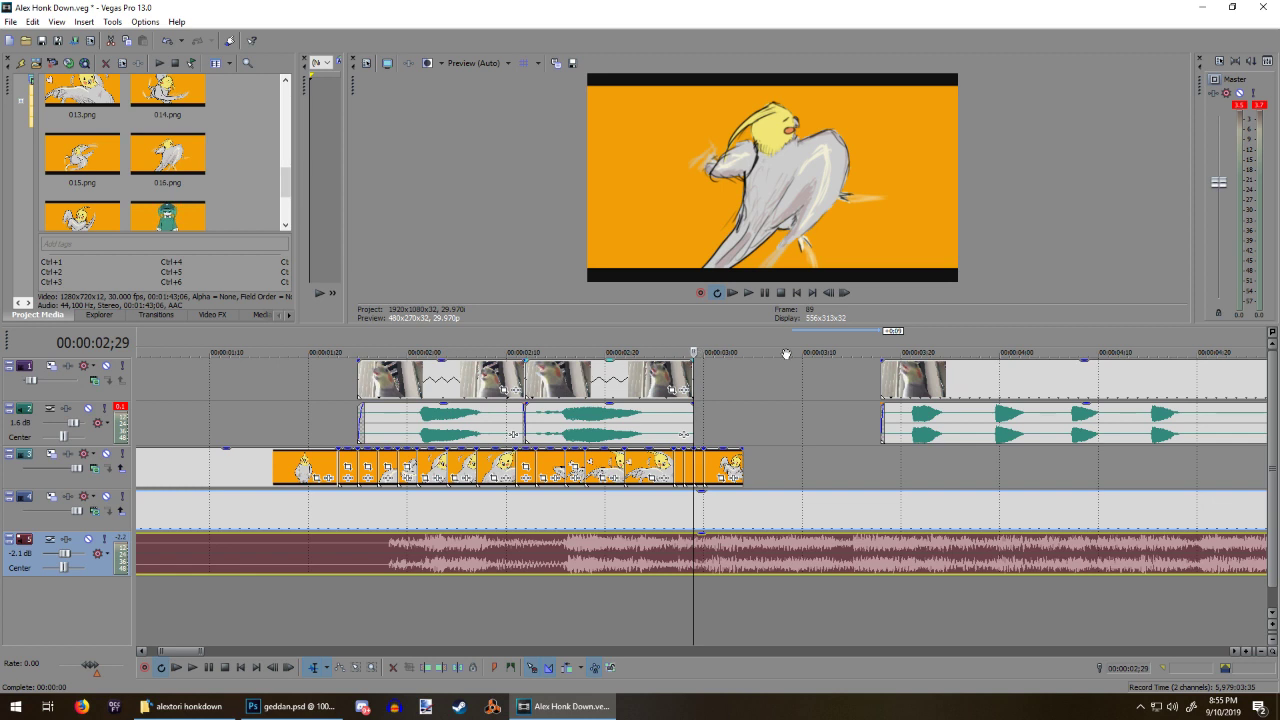
left_click_drag(920, 440, 977, 446)
left_click(752, 432)
key("s")
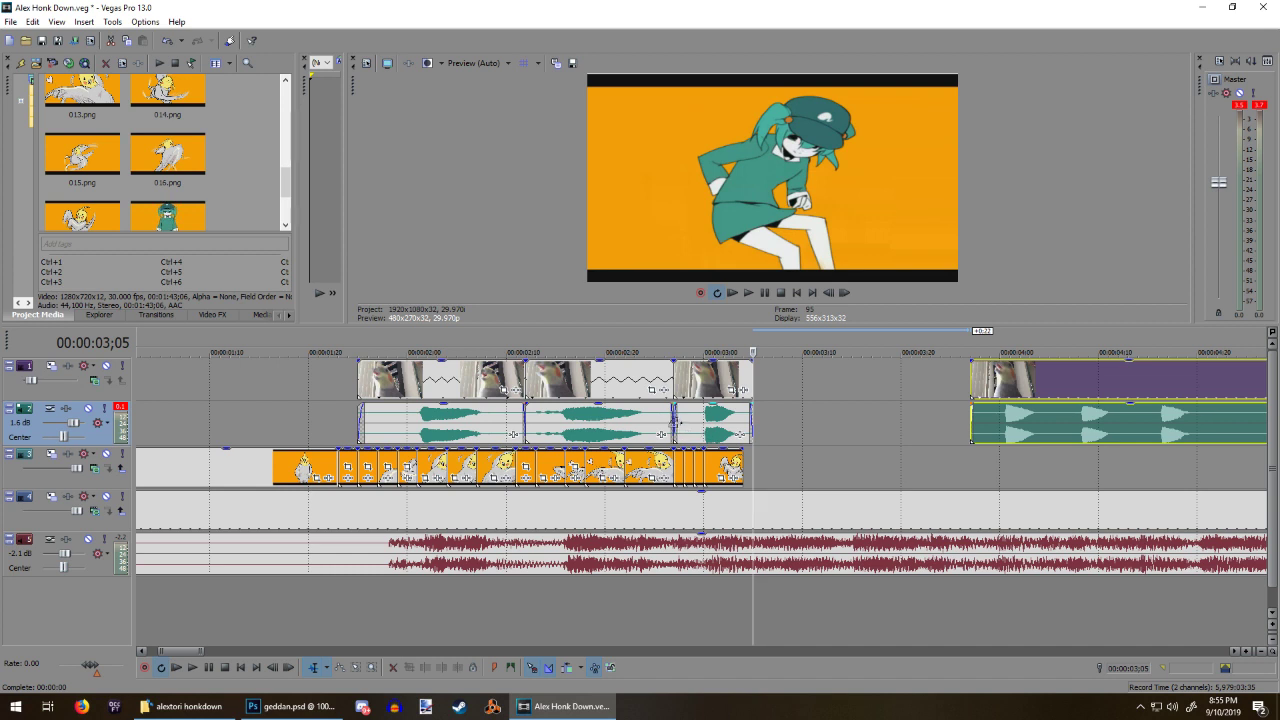
Step: Trim the third honk clip's start by about two frames, move it back against the second clip, and play the transition
left_click_drag(675, 422, 692, 421)
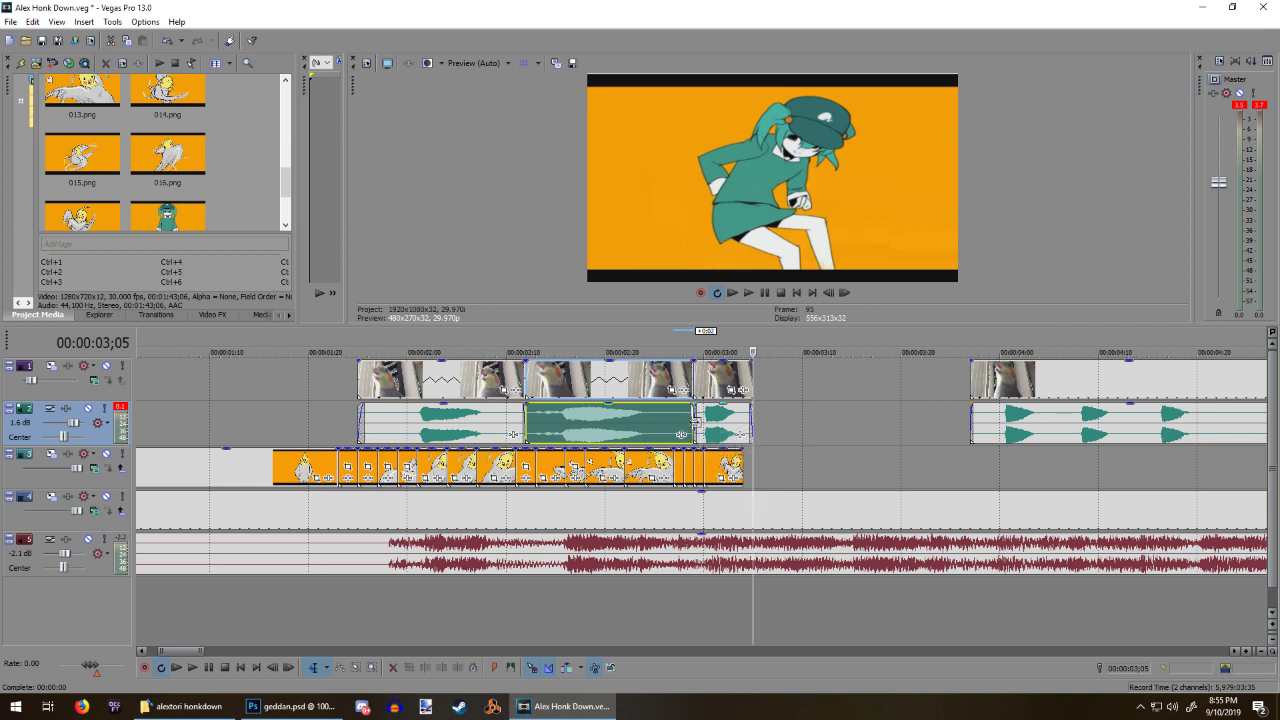
mouse_move(689, 421)
left_mouse_down()
mouse_move(663, 421)
mouse_move(693, 430)
left_mouse_up()
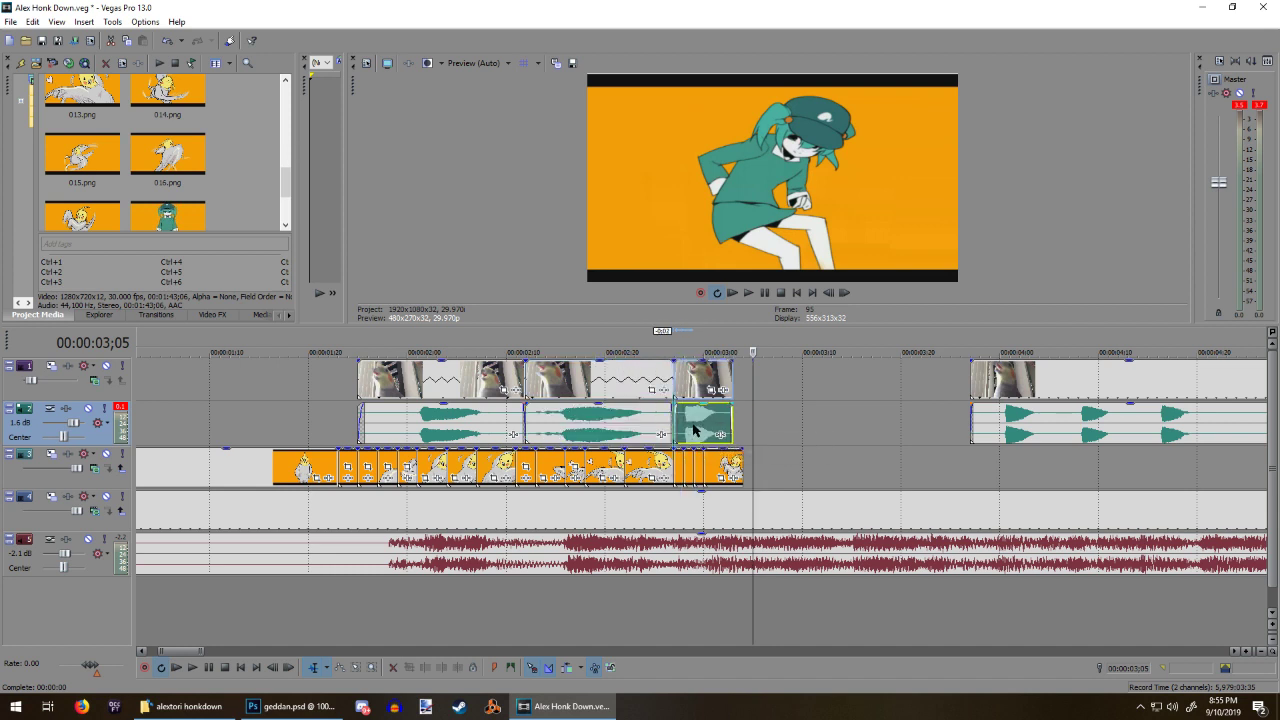
left_click(530, 575)
key("space")
key("space")
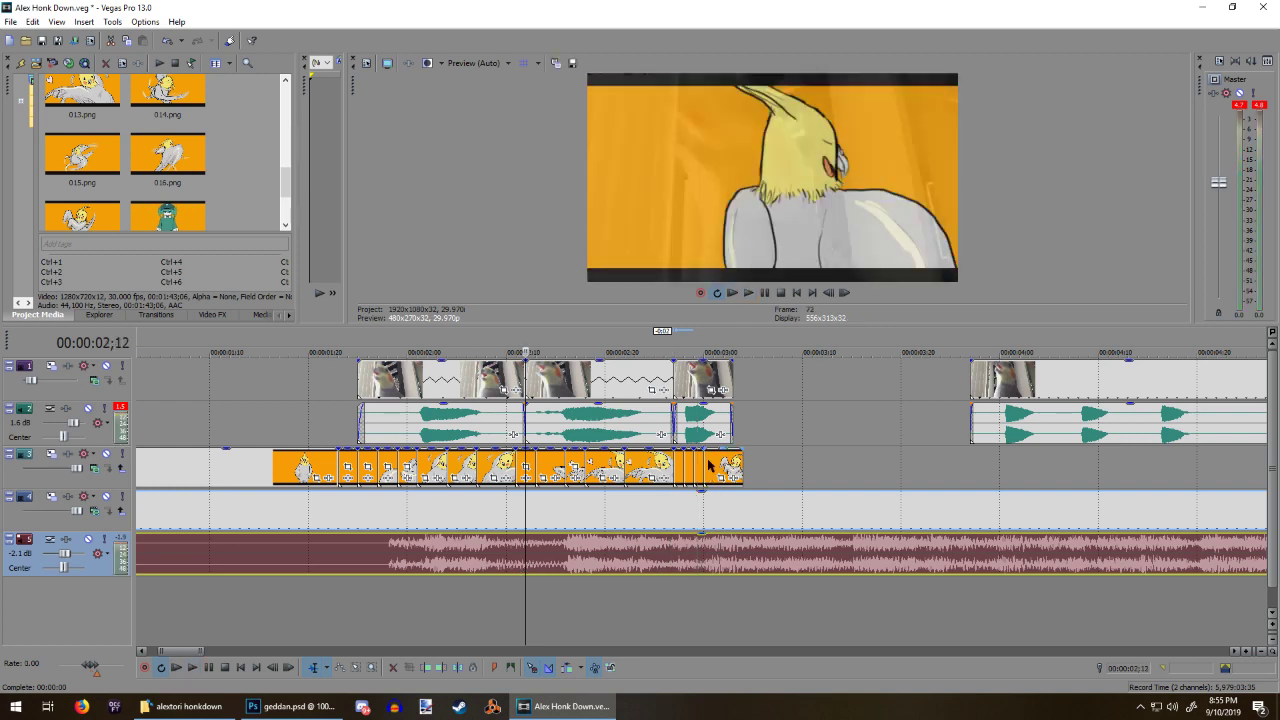
left_click(687, 434)
key("space")
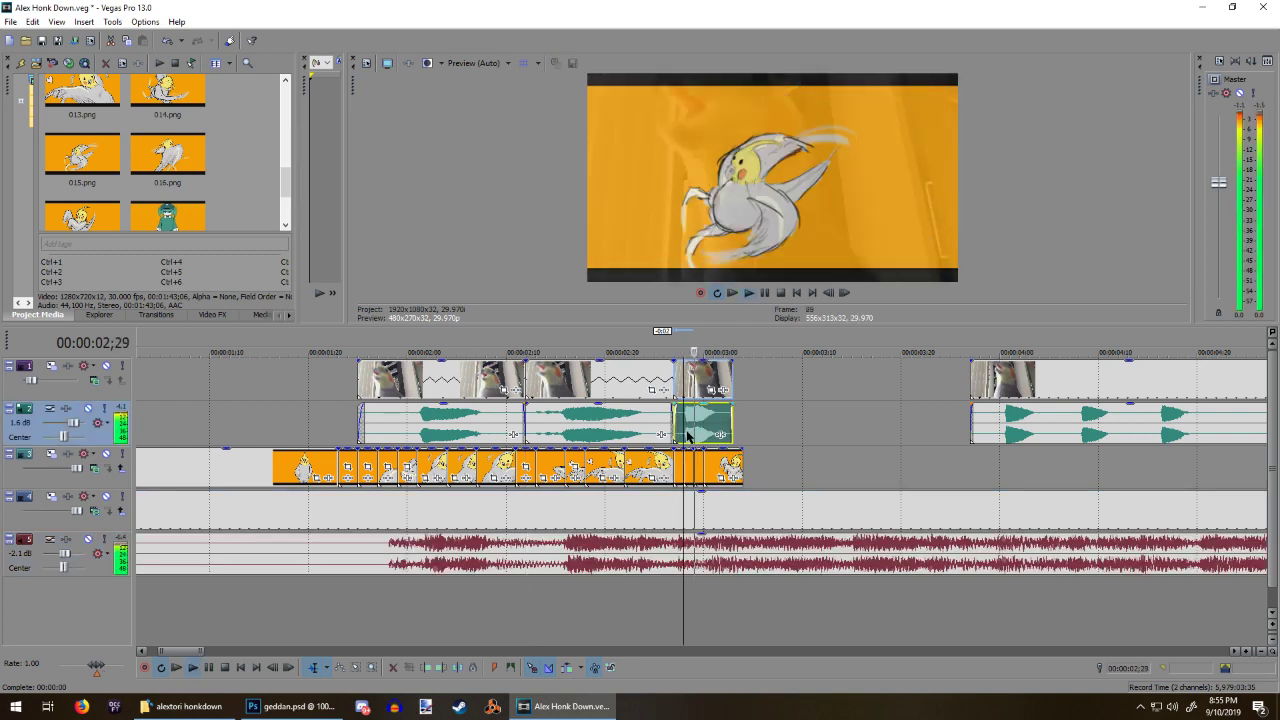
key("space")
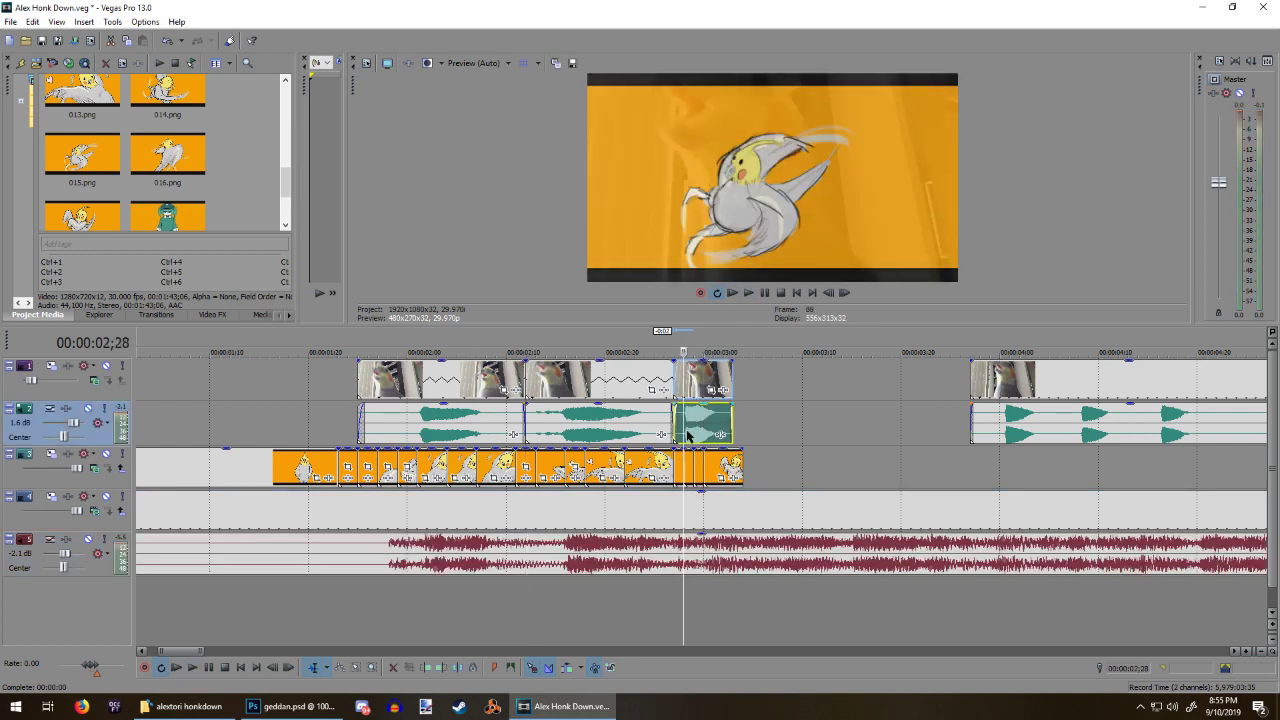
Step: Extend the third honk clip's lead-in so it spans 00:00:02;27 to about 00:00:03;06, and play it against the music
left_click_drag(700, 426, 673, 421)
left_click(559, 538)
key("space")
key("space")
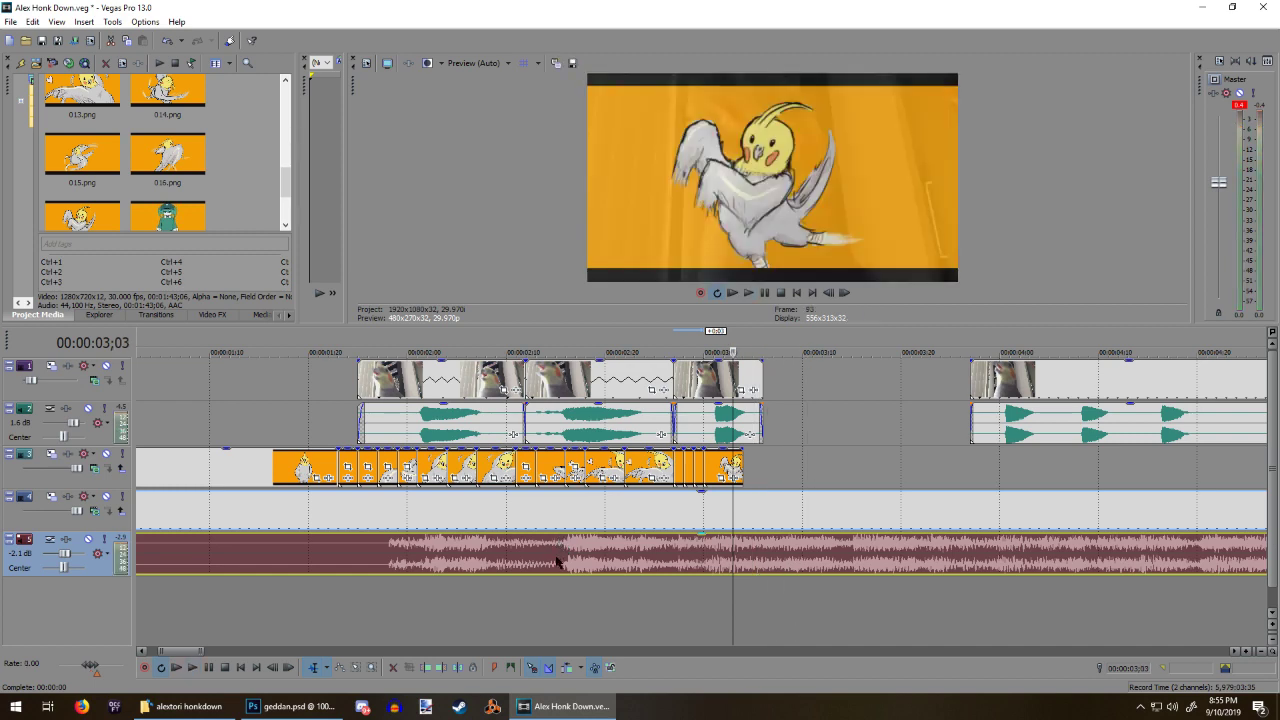
key("space")
key("space")
left_click(589, 560)
key("space")
key("space")
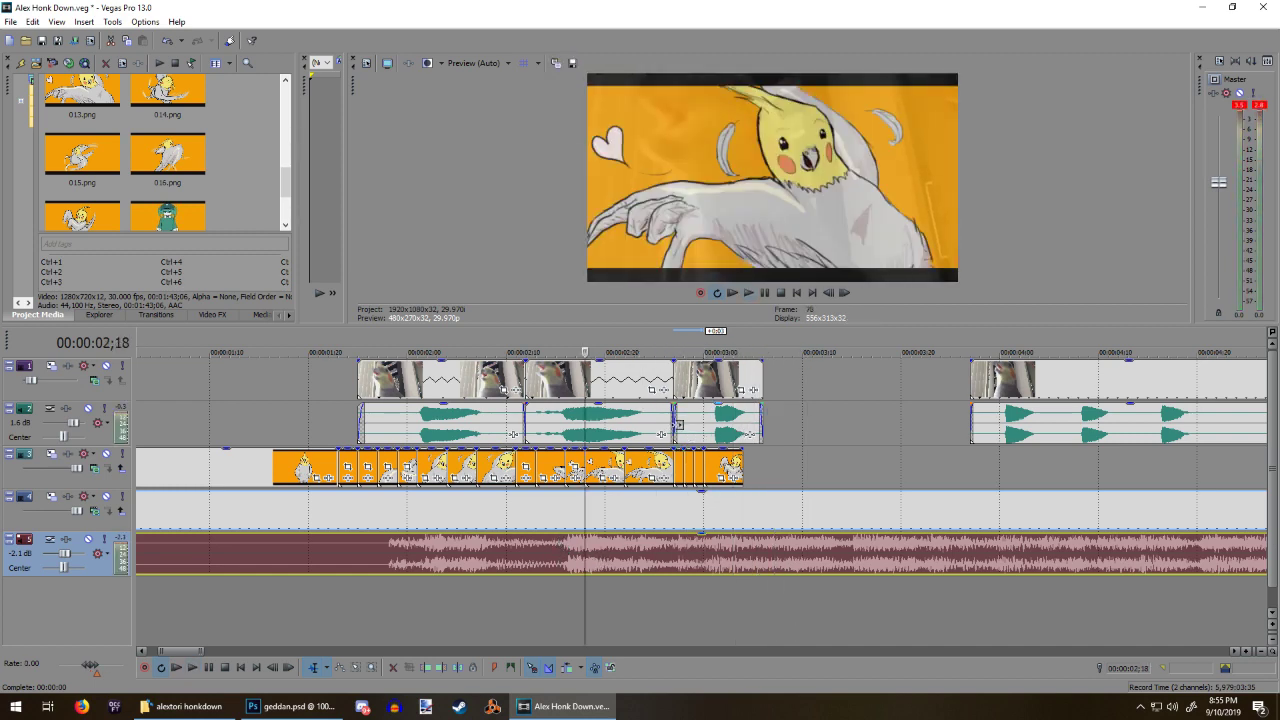
Step: Trim one frame off the third honk clip's start, close the gap to the second clip, and extend its end to about 00:00:03;06
left_click(676, 389)
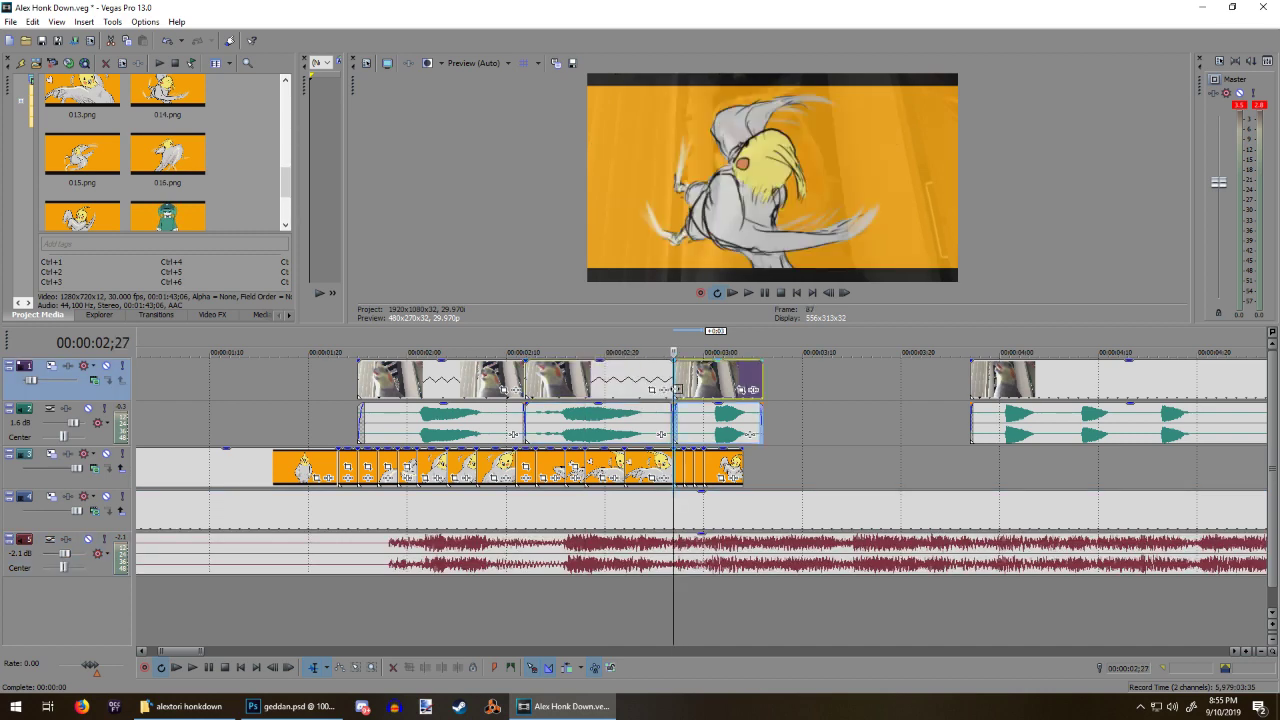
left_click_drag(683, 390, 705, 388)
left_click(594, 558)
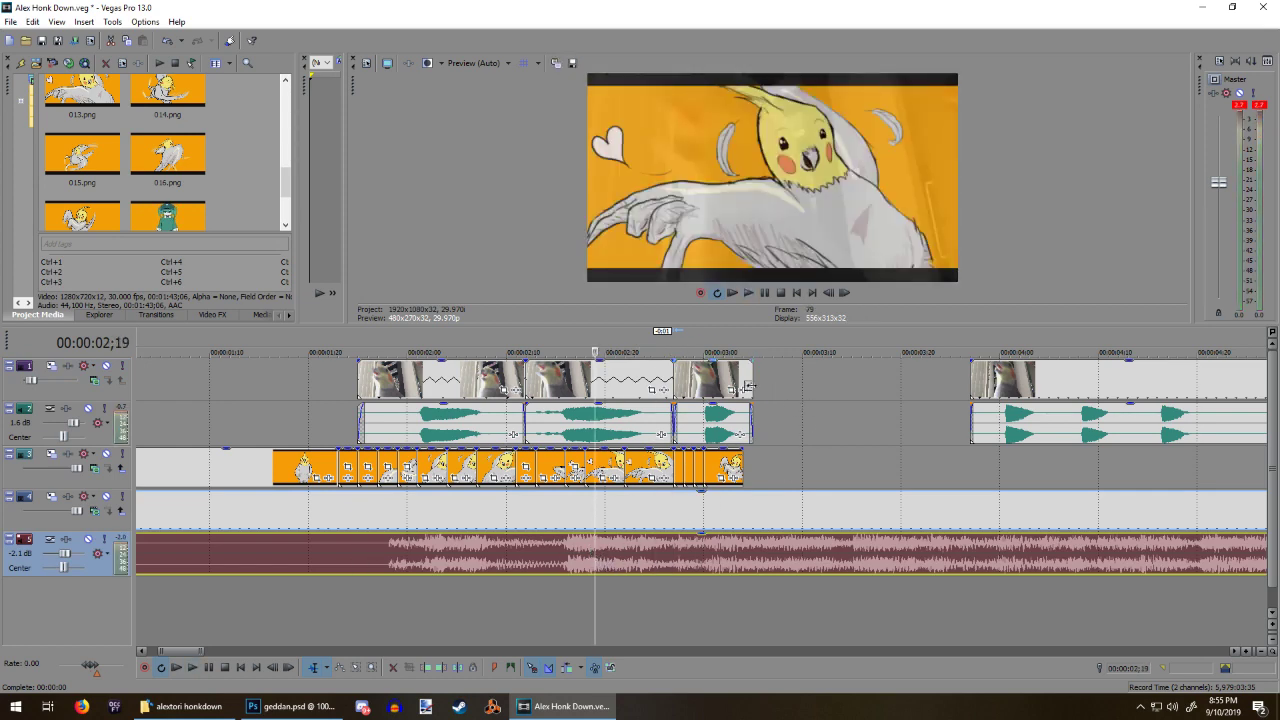
left_click_drag(753, 388, 763, 381)
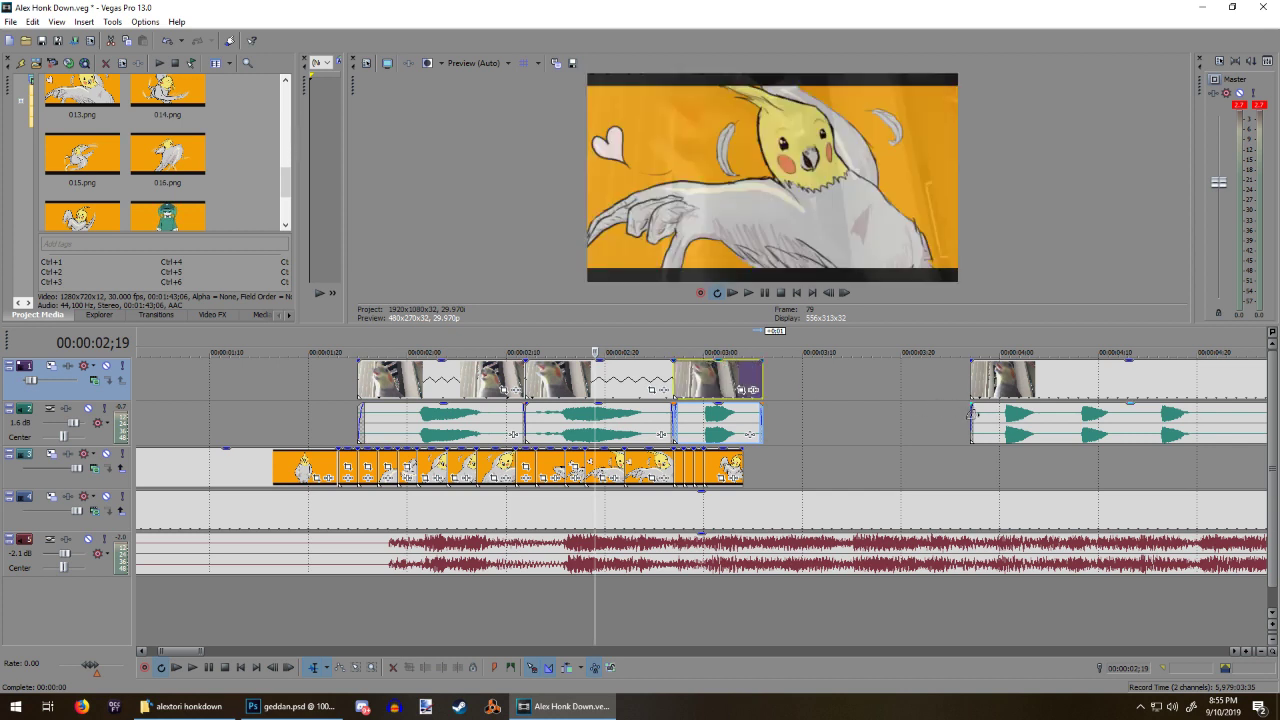
Step: Split a fourth honk clip off the footage, place it against the third clip from about 00:00:03;06 to 00:00:03;10, and play it
left_click_drag(969, 420, 788, 436)
left_click(1036, 427)
key("s")
left_click(651, 530)
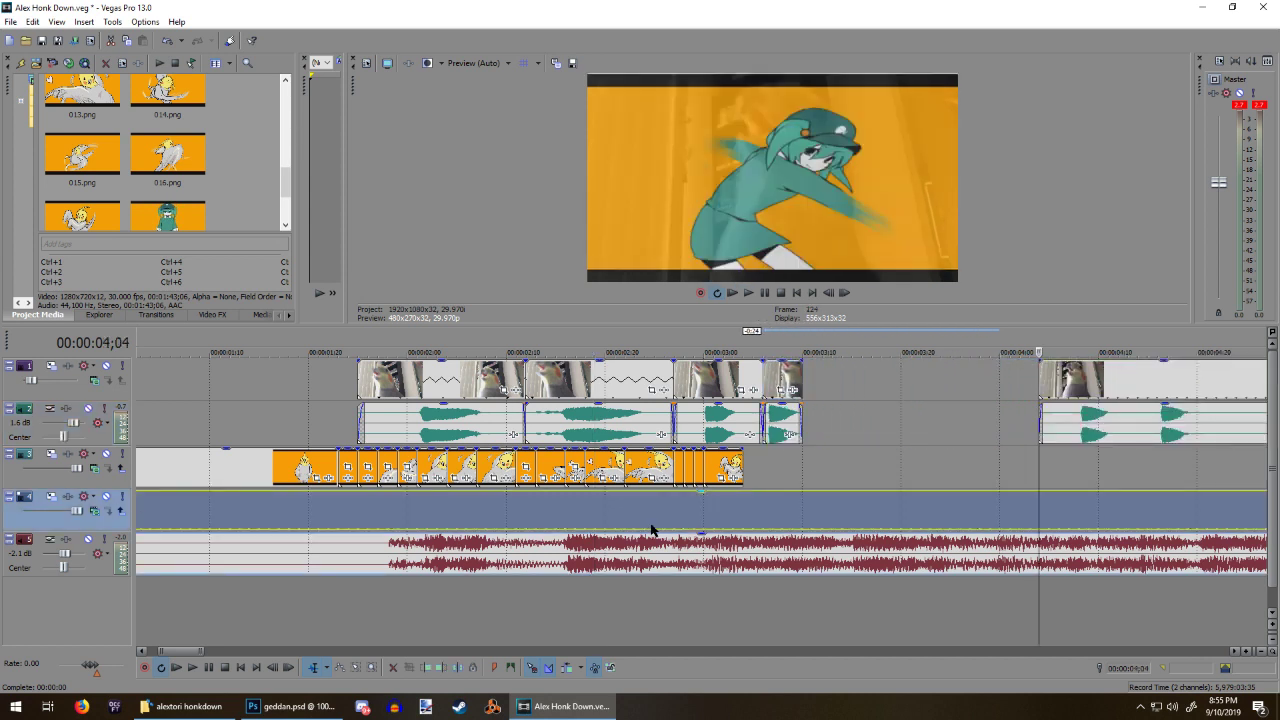
left_click(775, 424)
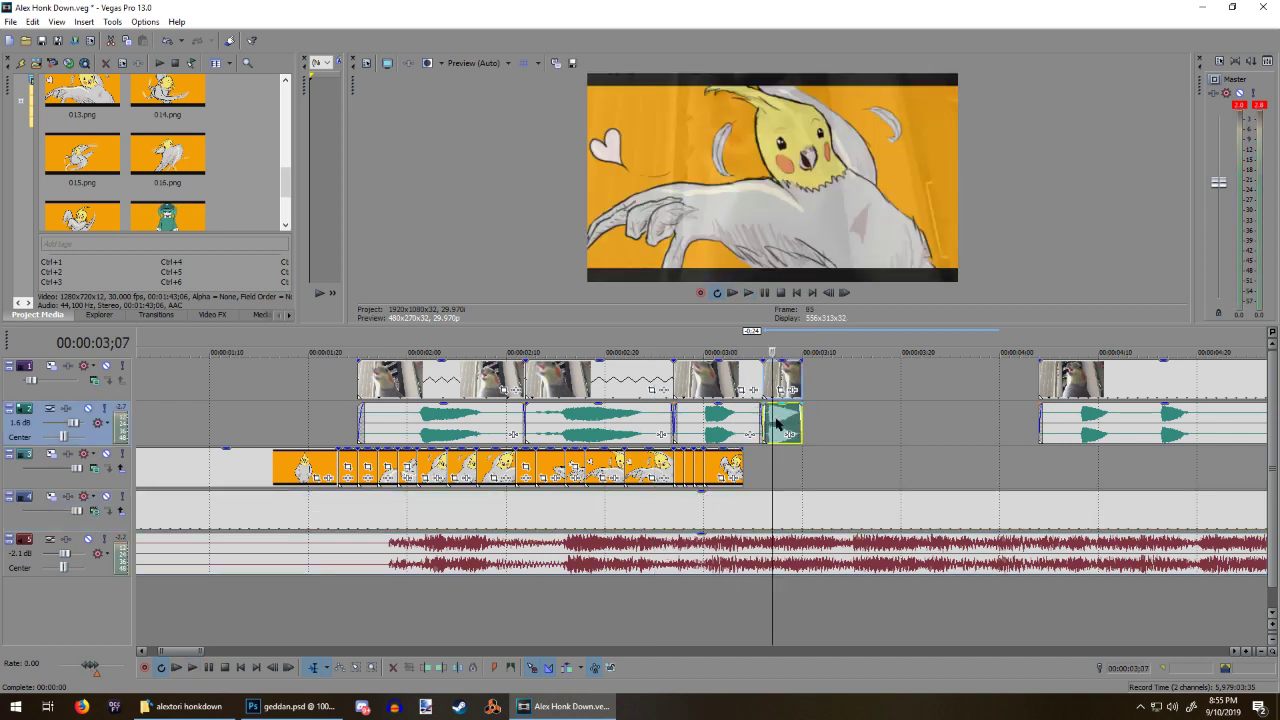
key("space")
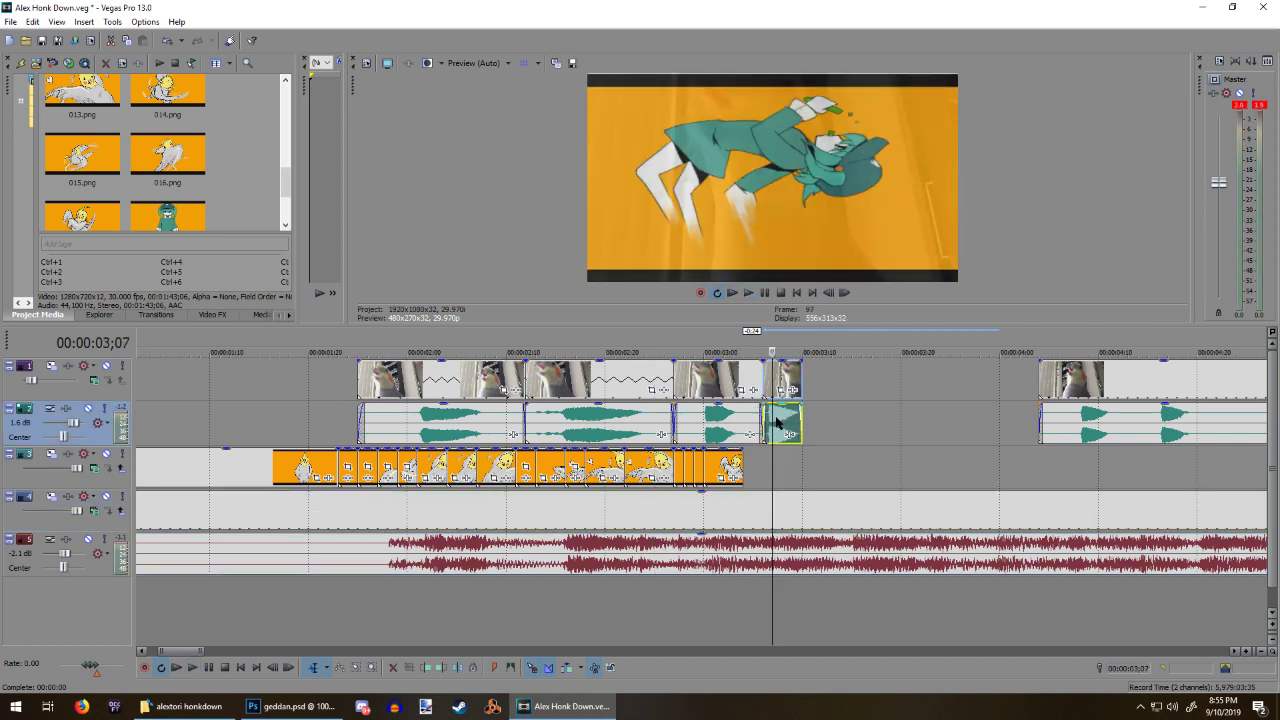
left_click(615, 542)
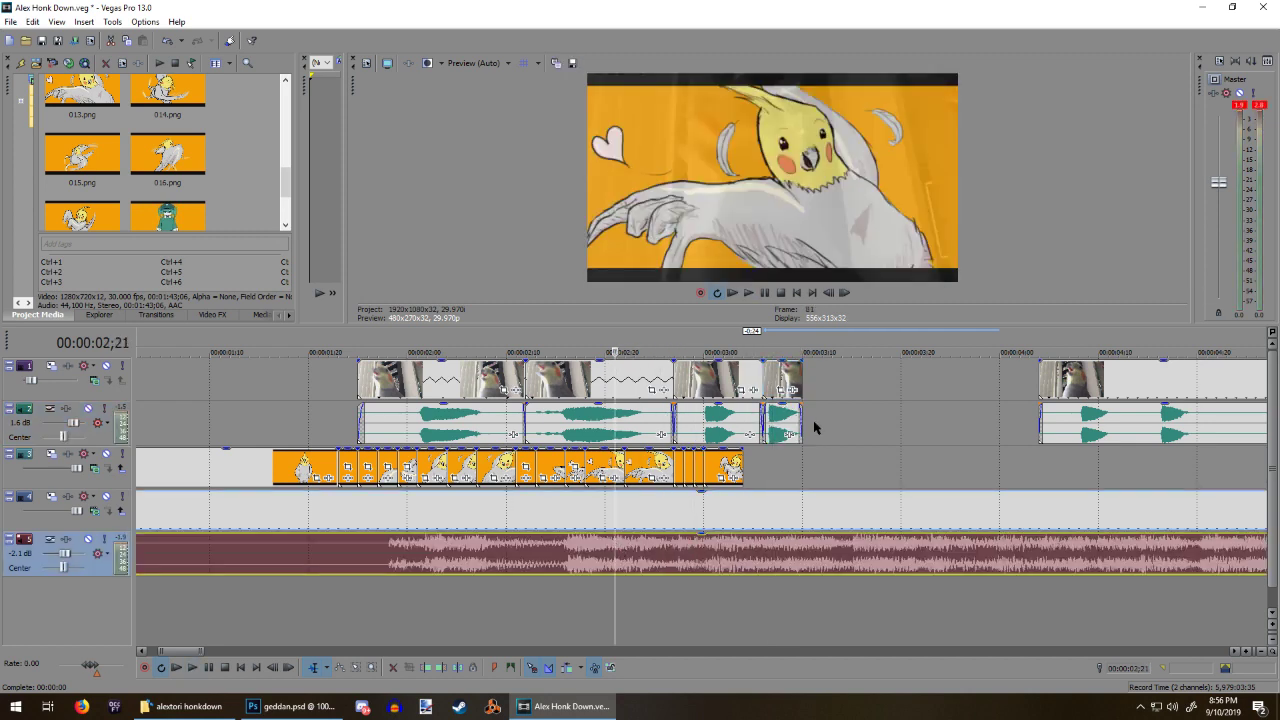
Step: Split a fifth honk clip, about 00:00:04;08 to 00:00:04;11, off the footage, move it against the fourth clip's end, and play the transition
left_click_drag(1042, 432, 1078, 430)
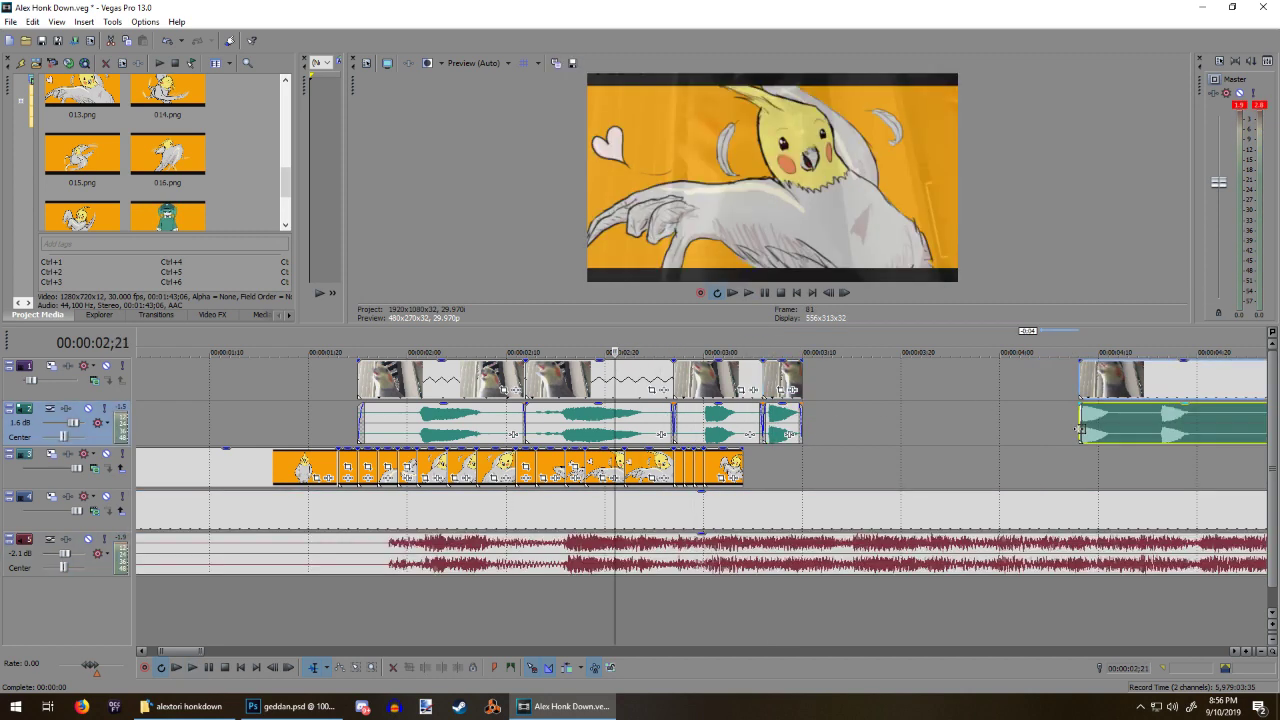
left_click(1110, 434)
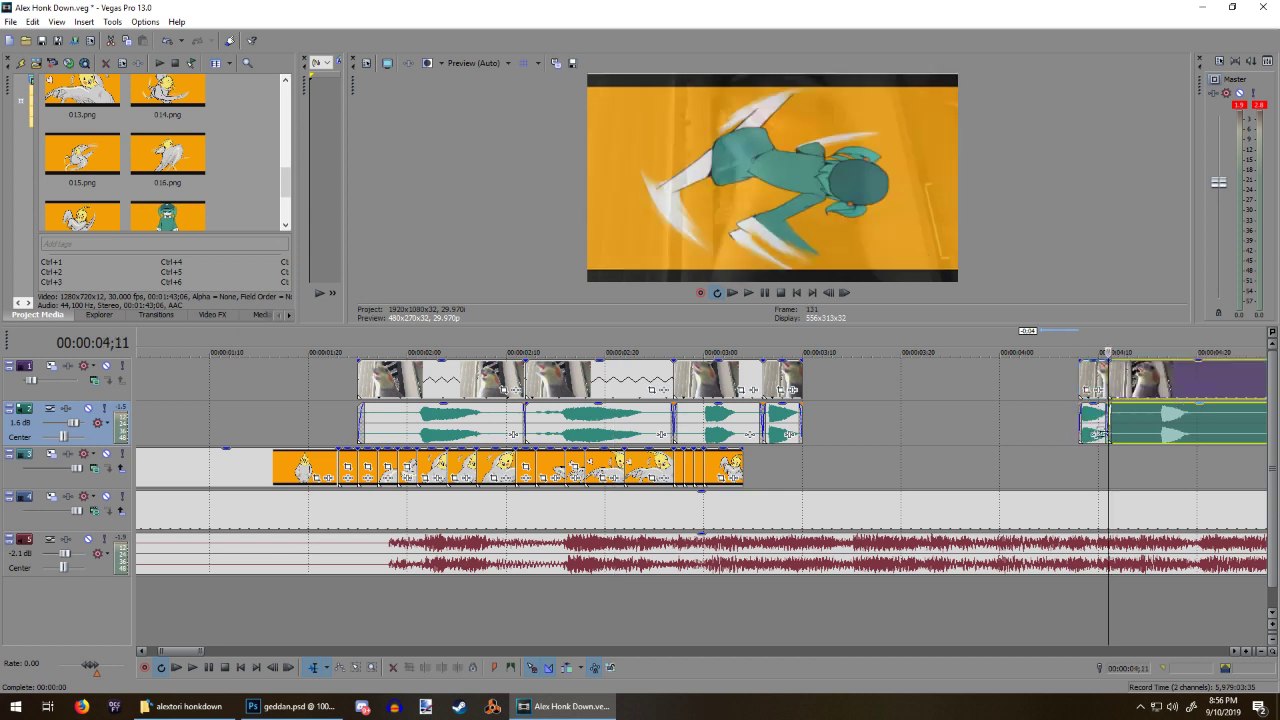
key("s")
left_click_drag(1094, 435, 815, 450)
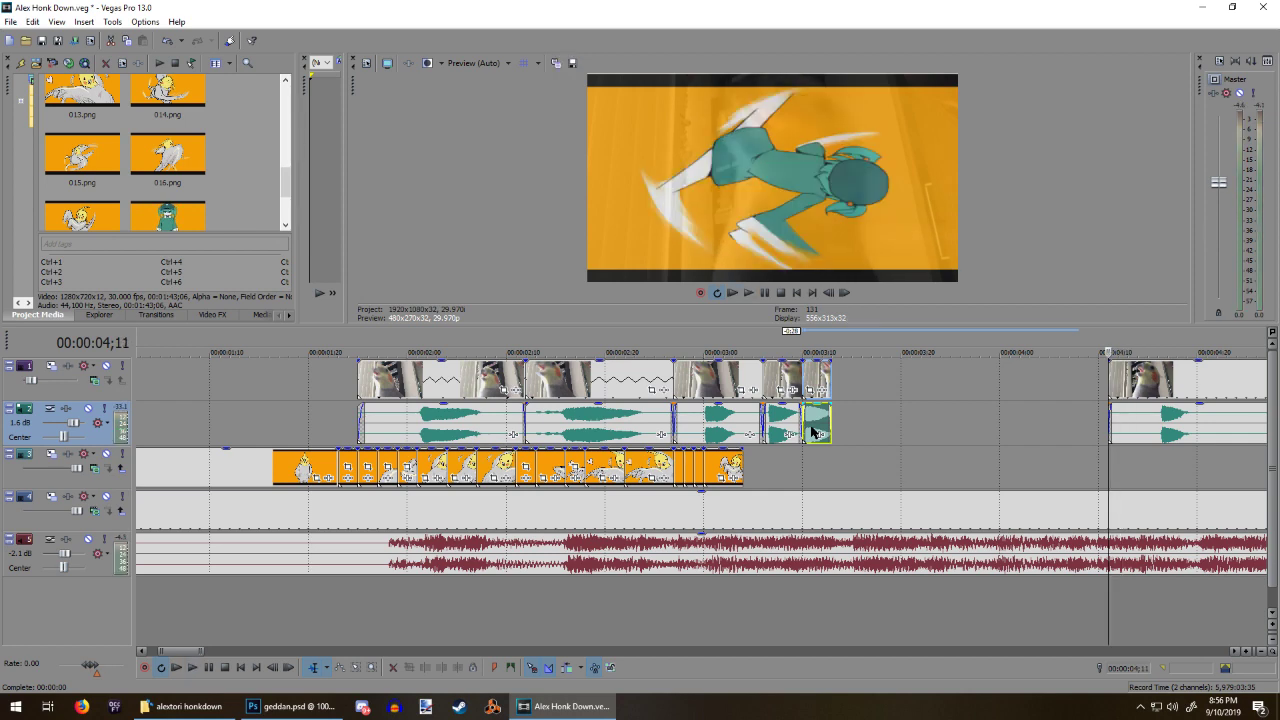
left_click(624, 440)
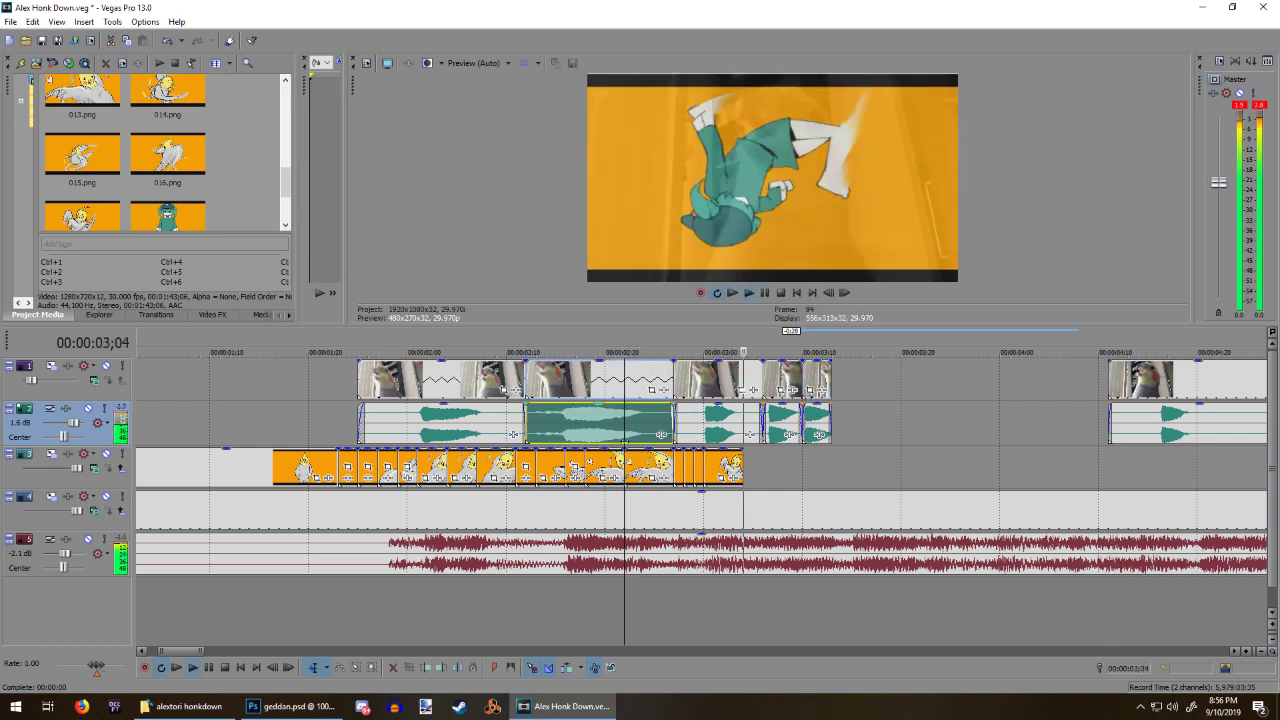
Step: Remove the audio fades where the third and fourth honk clips meet, and play the transition from 00:00:03;00
left_click(812, 430)
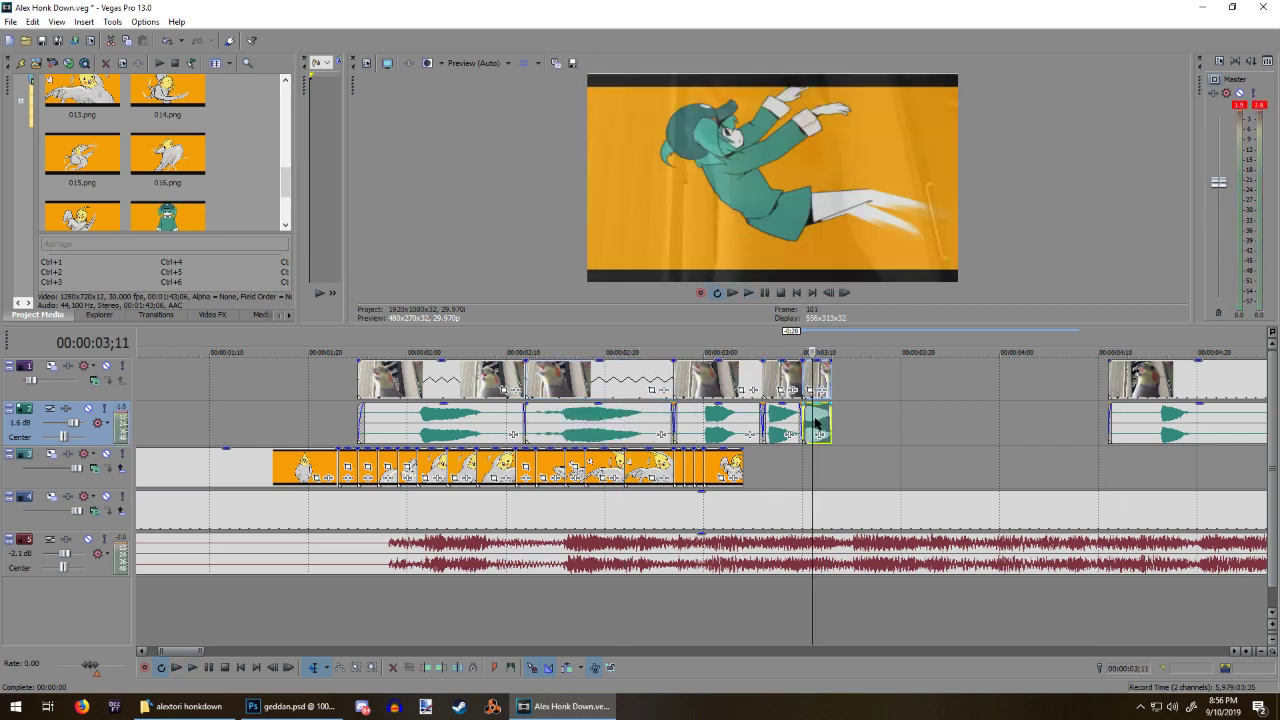
scroll(794, 425, "up", 3)
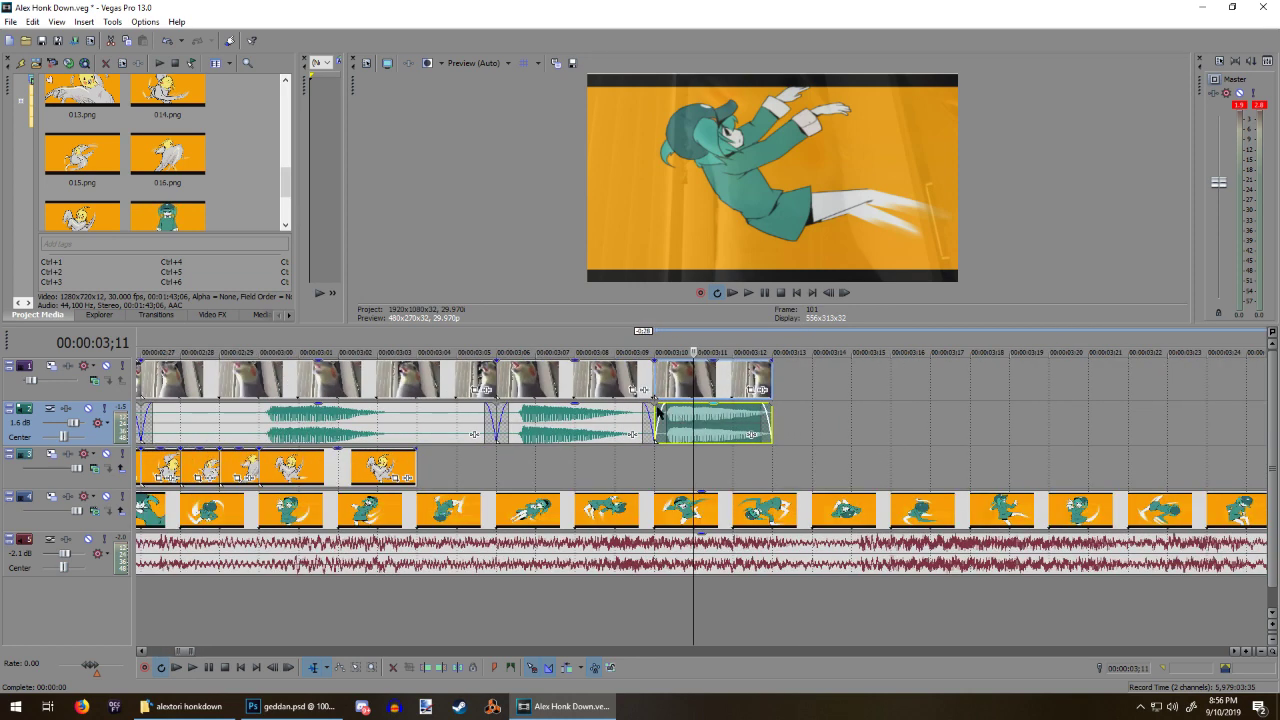
left_click(498, 430)
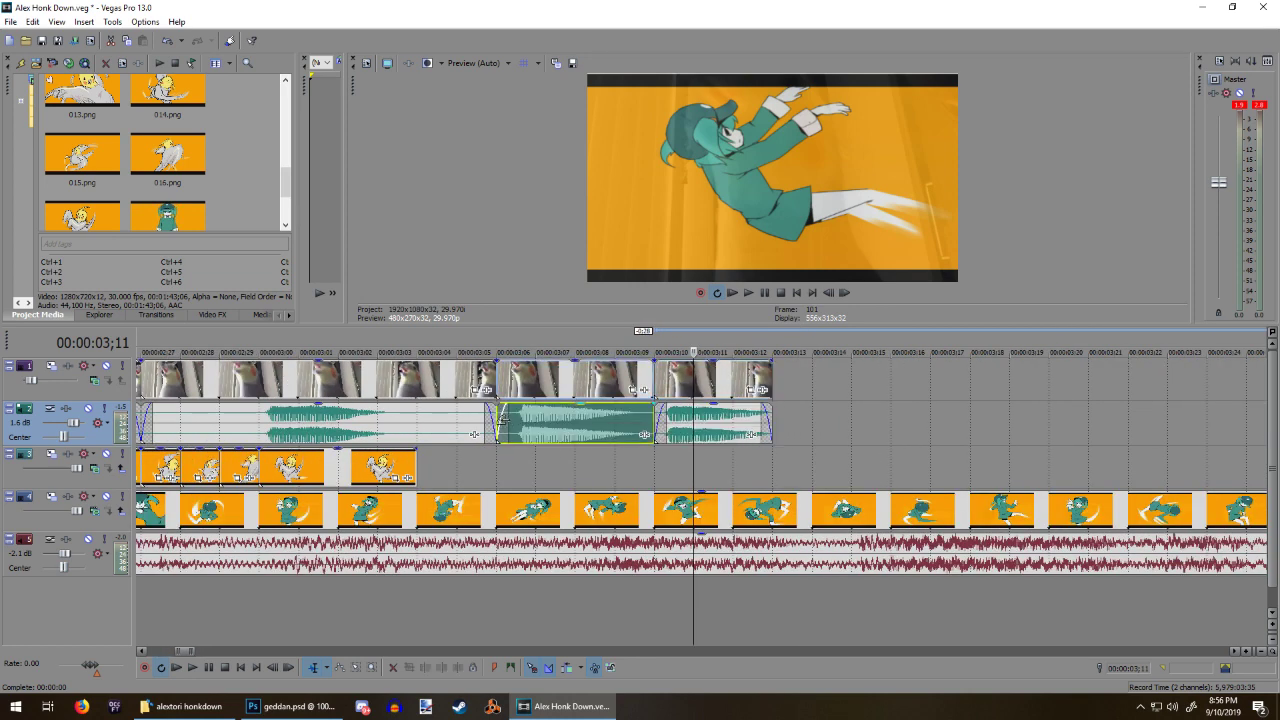
left_click_drag(480, 423, 501, 417)
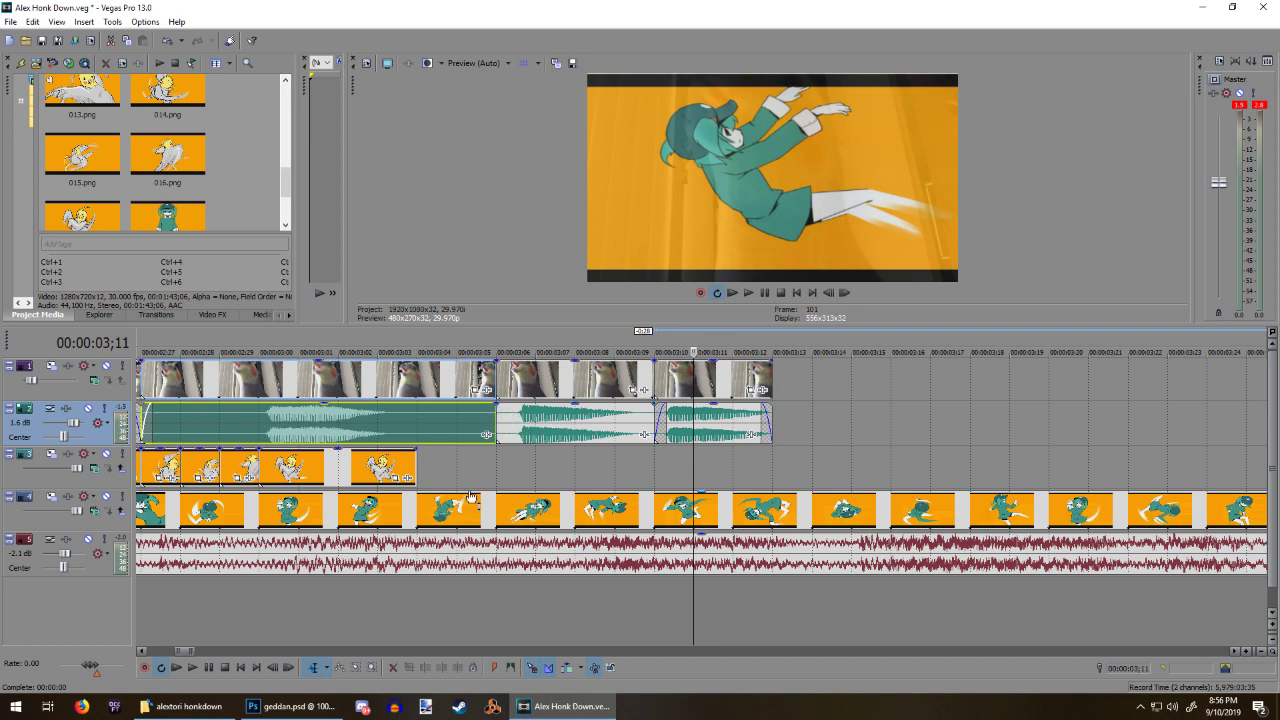
left_click(469, 469)
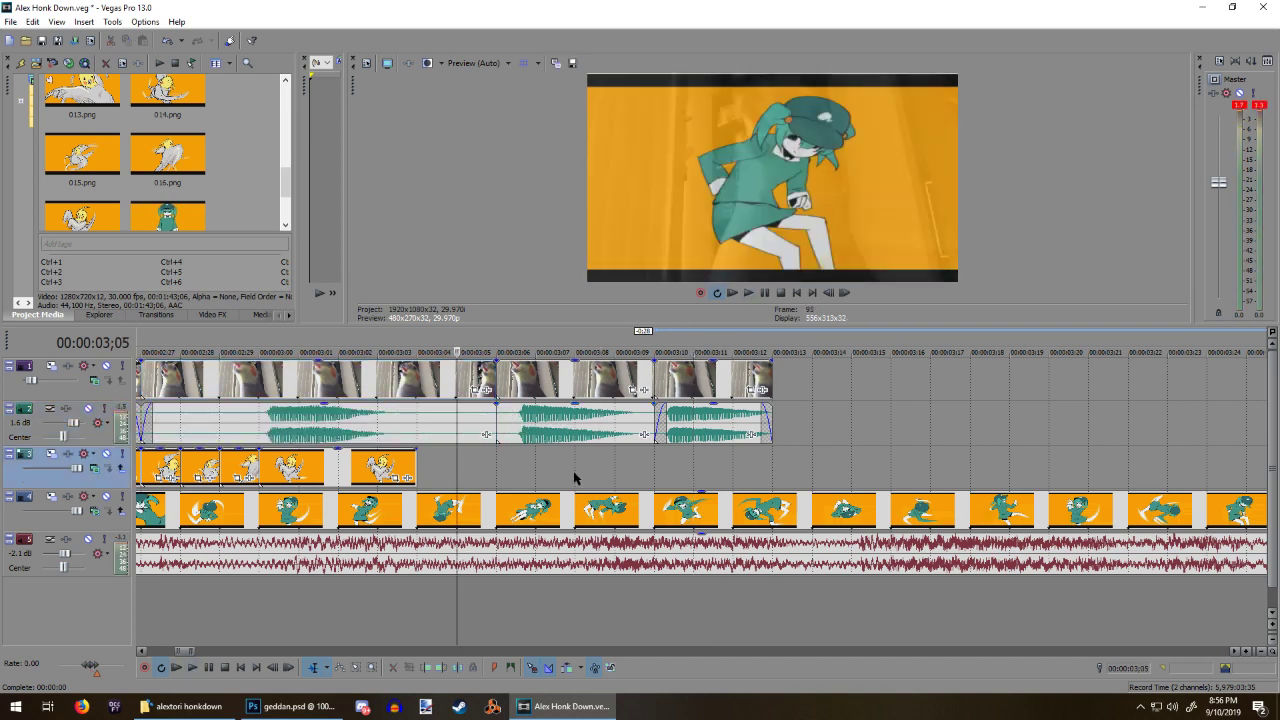
left_click(259, 472)
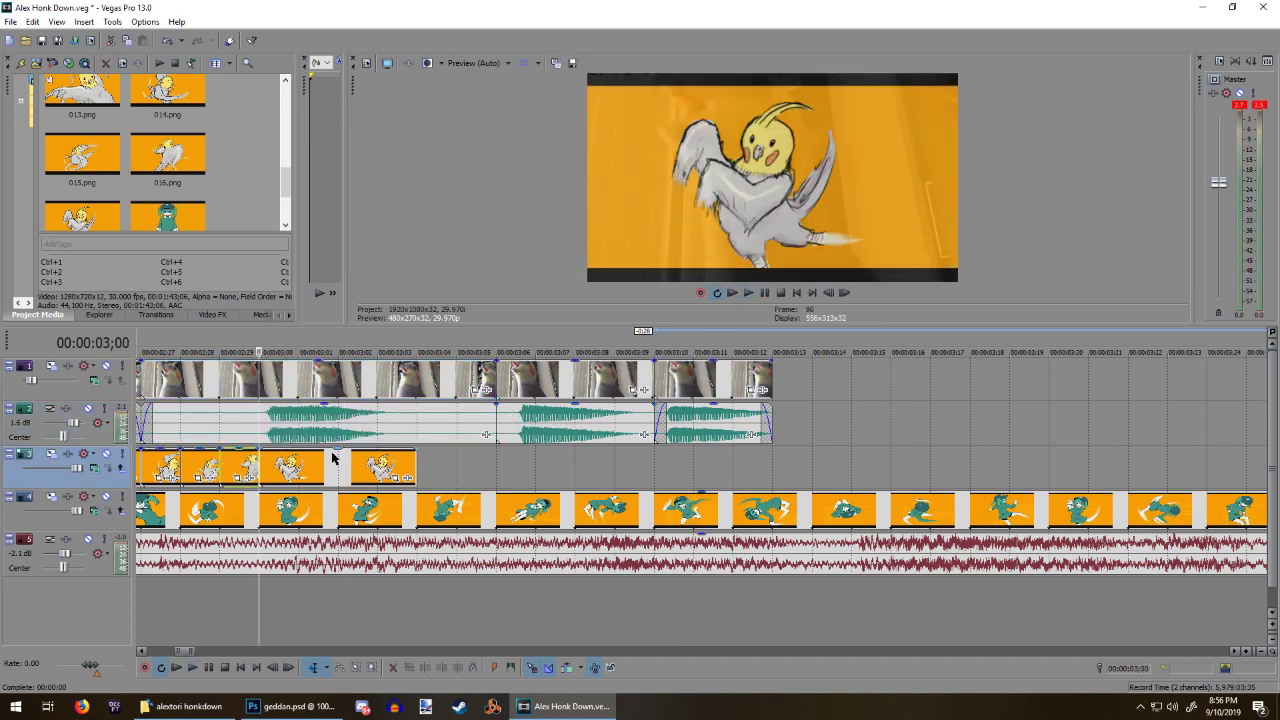
key("space")
key("space")
Step: Time-compress the fourth honk clip so it ends at about 00:00:03;09, and move the fifth clip back against it
left_click(650, 421)
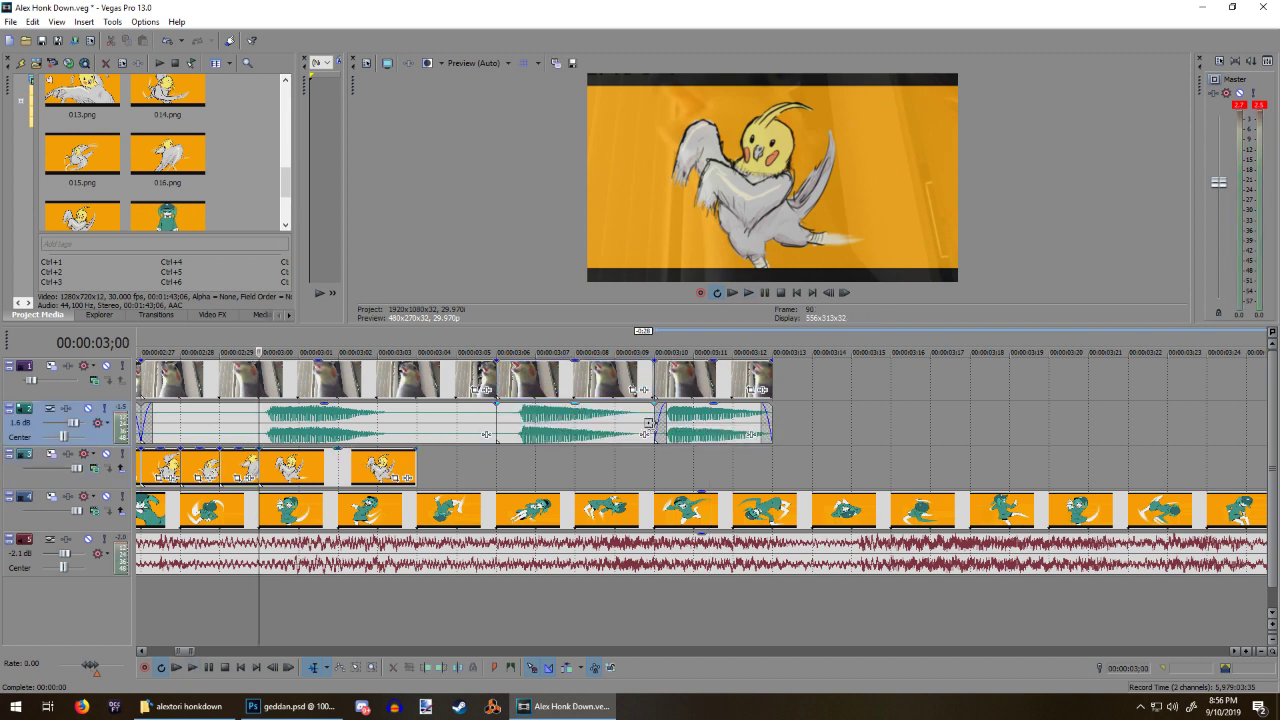
left_click_drag(650, 424, 625, 428)
left_click_drag(659, 424, 618, 424)
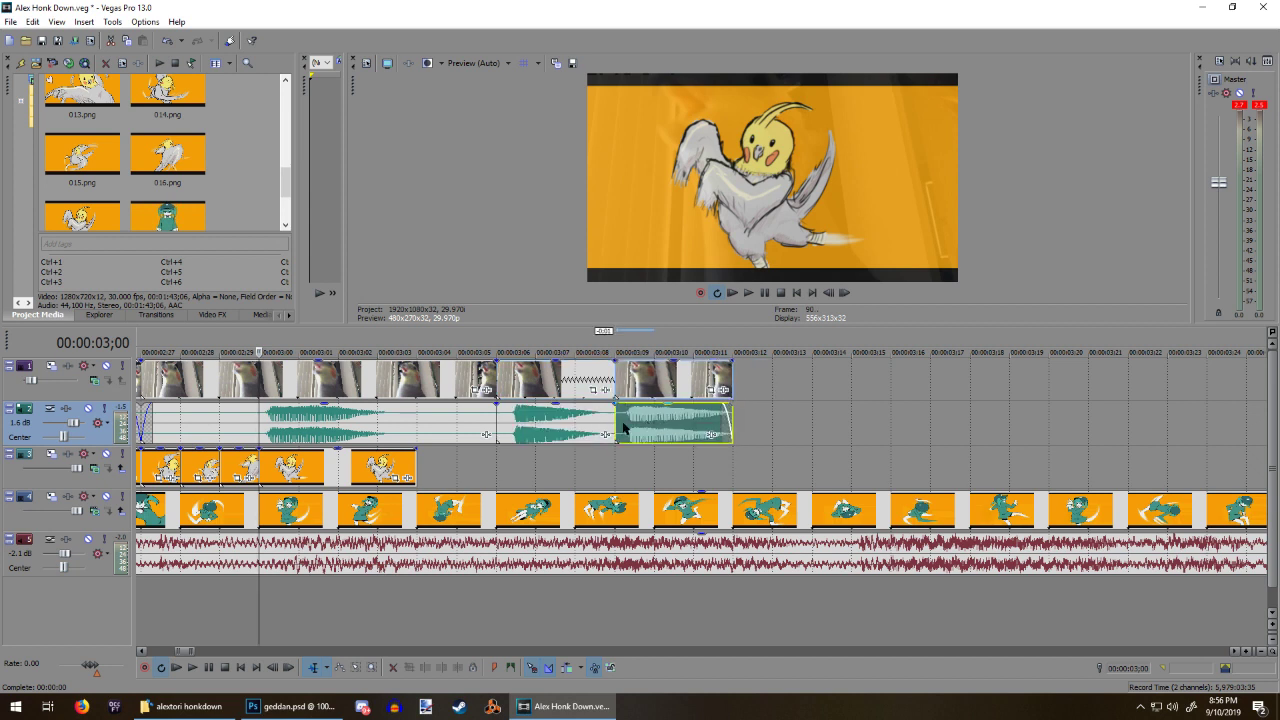
left_click(623, 428)
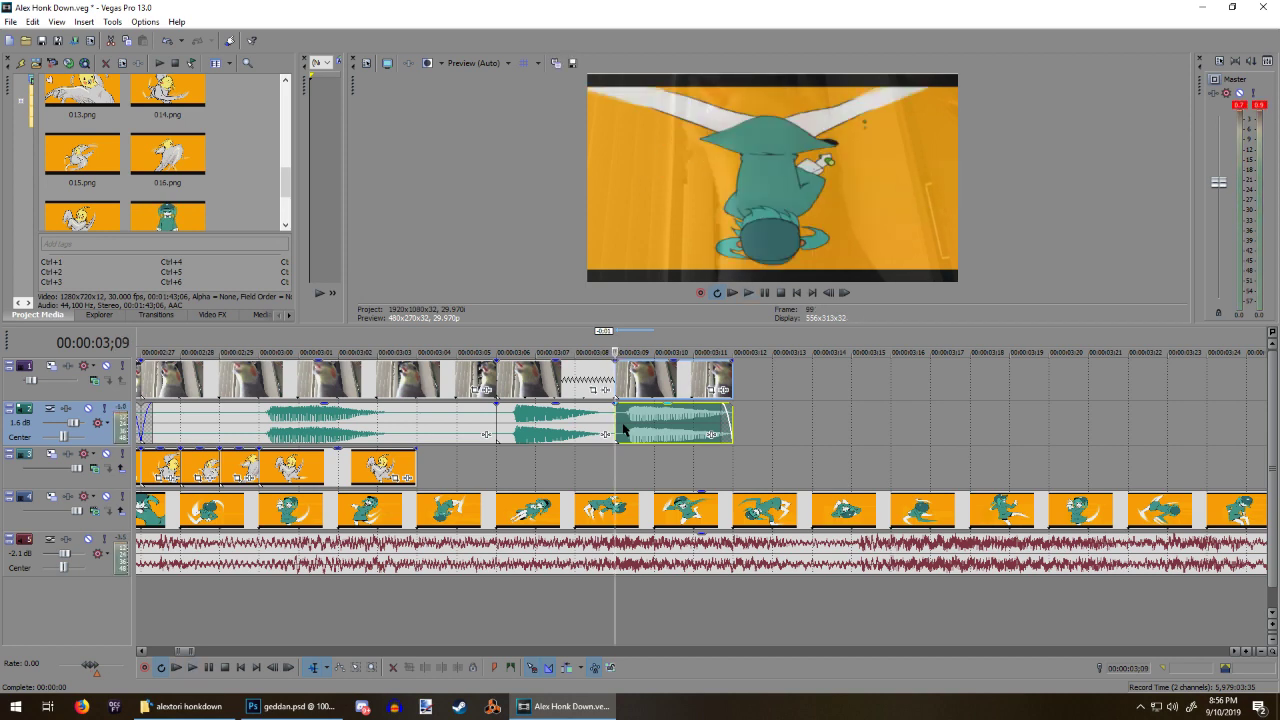
Step: Remove the fifth honk clip's audio fade-out and play the honks from 00:00:02;29
left_click(219, 418)
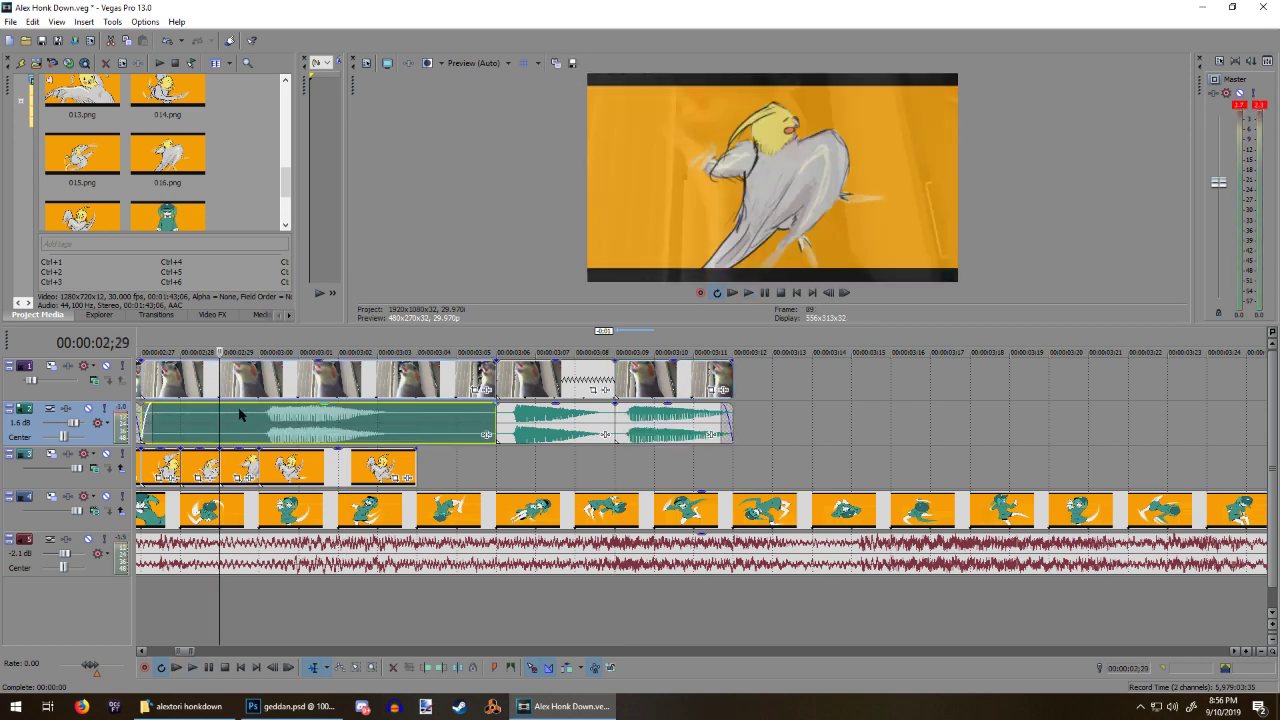
left_click(727, 433)
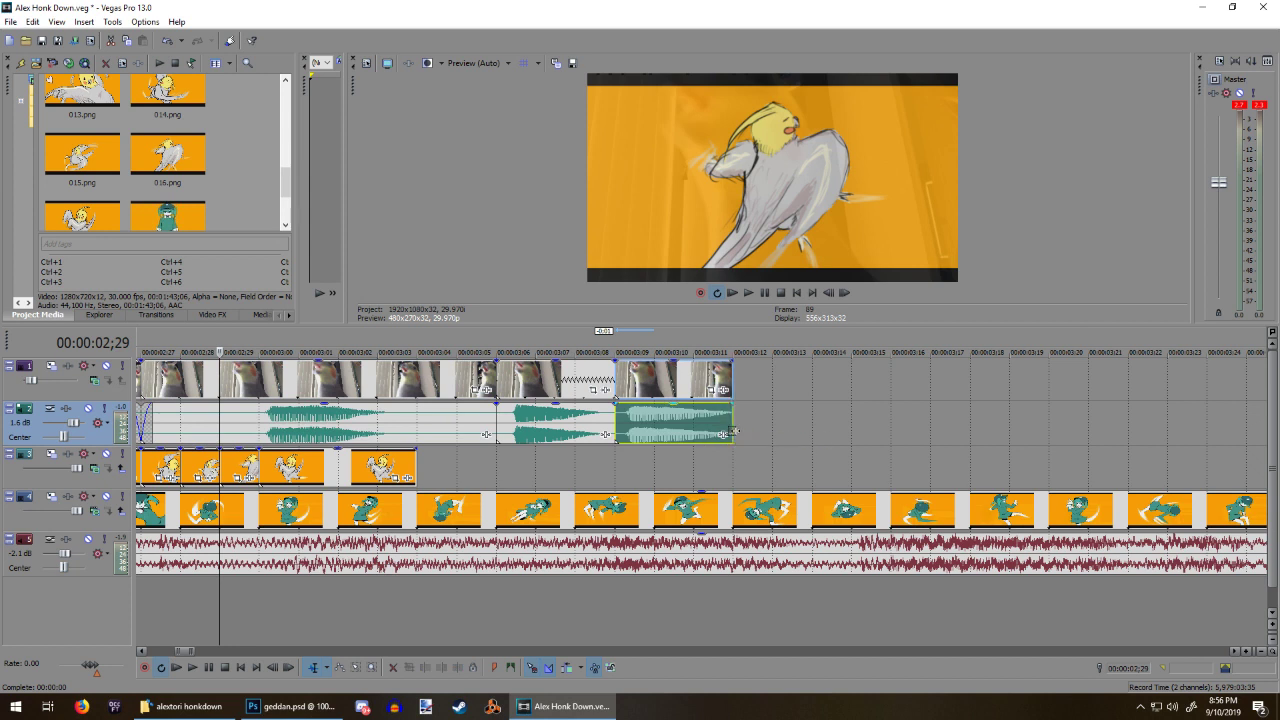
key("space")
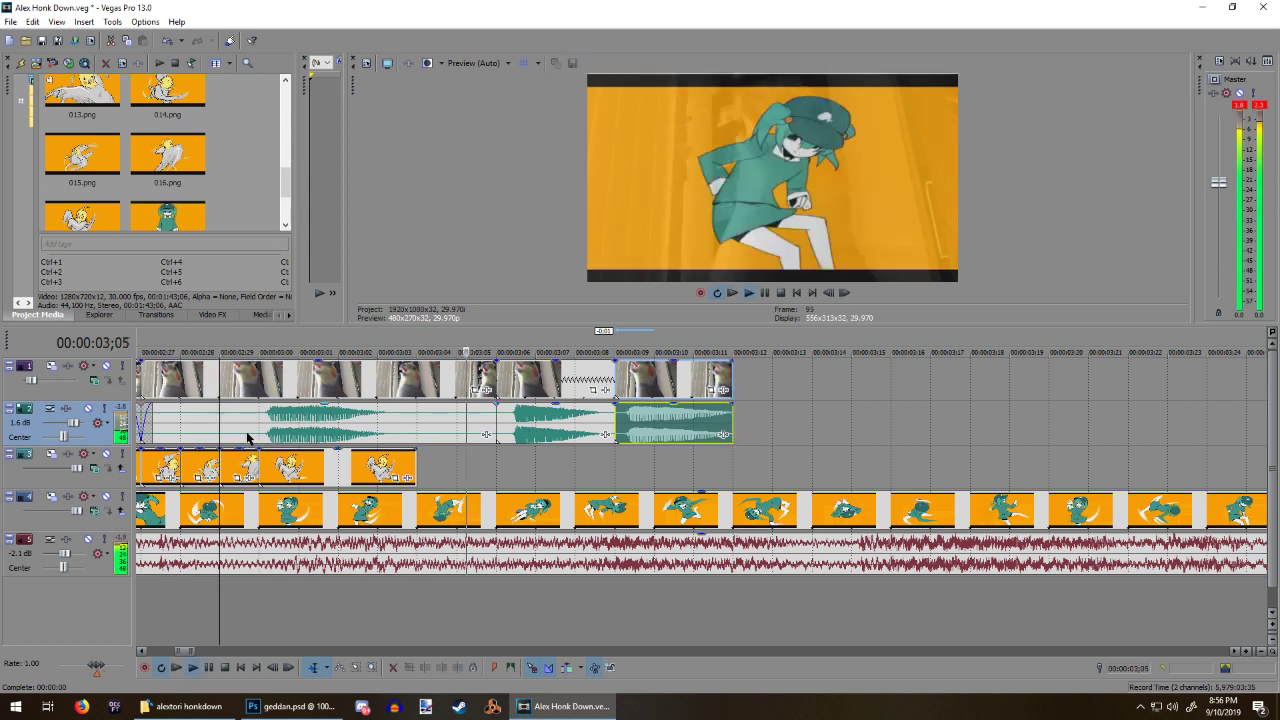
key("space")
Step: Paste a copy of the third honk clip after the fifth clip as a sixth clip and trim off its silent lead-in
left_click(533, 420)
left_click(299, 430)
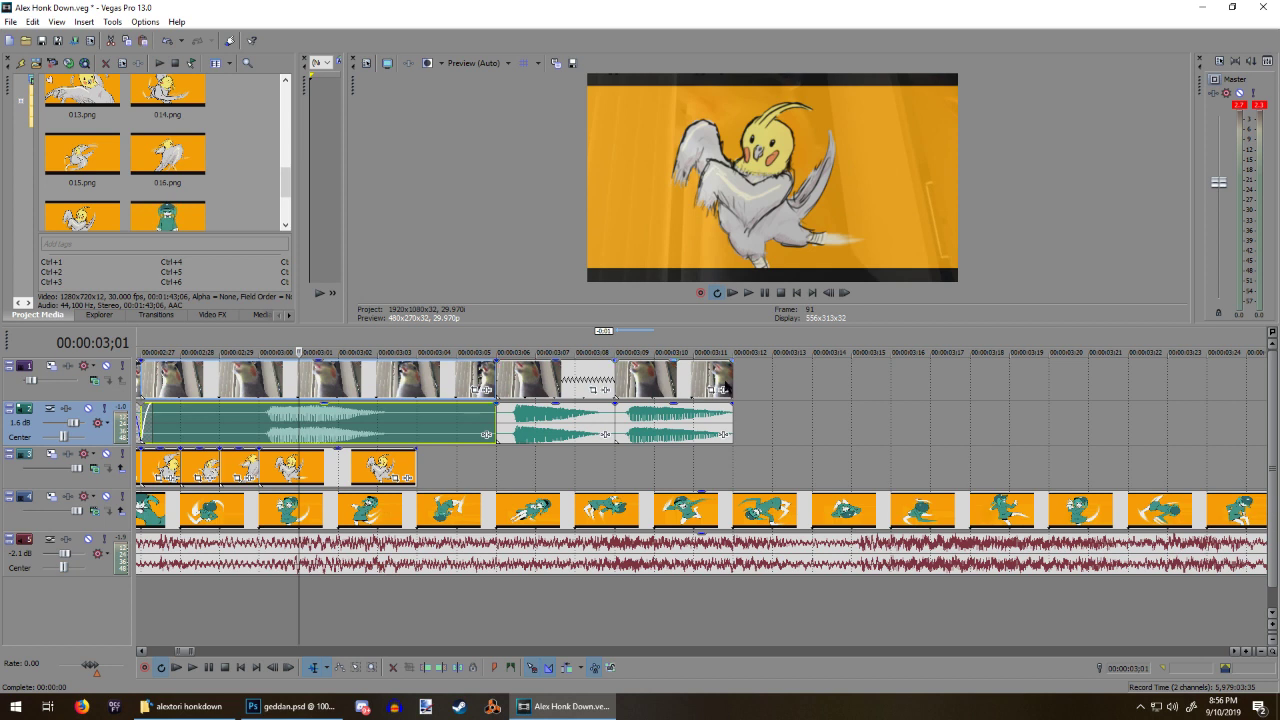
left_click(737, 390)
key("ctrl+v")
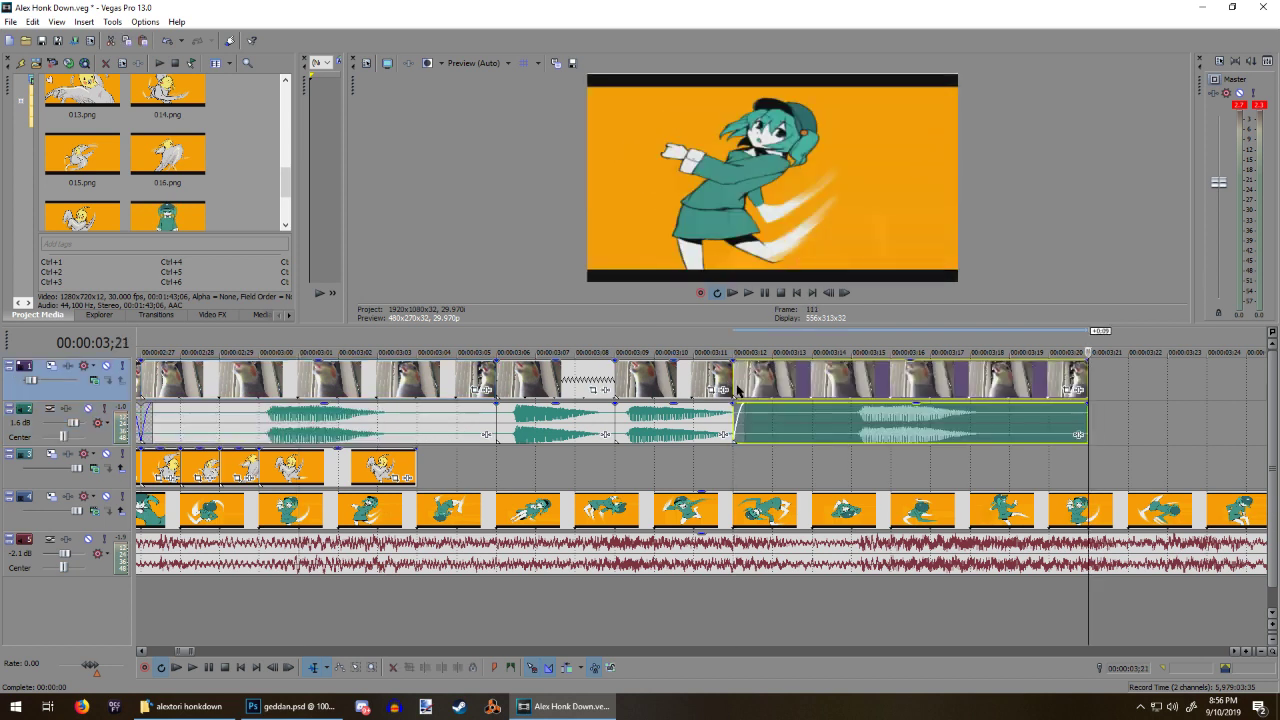
left_click_drag(738, 382, 781, 388)
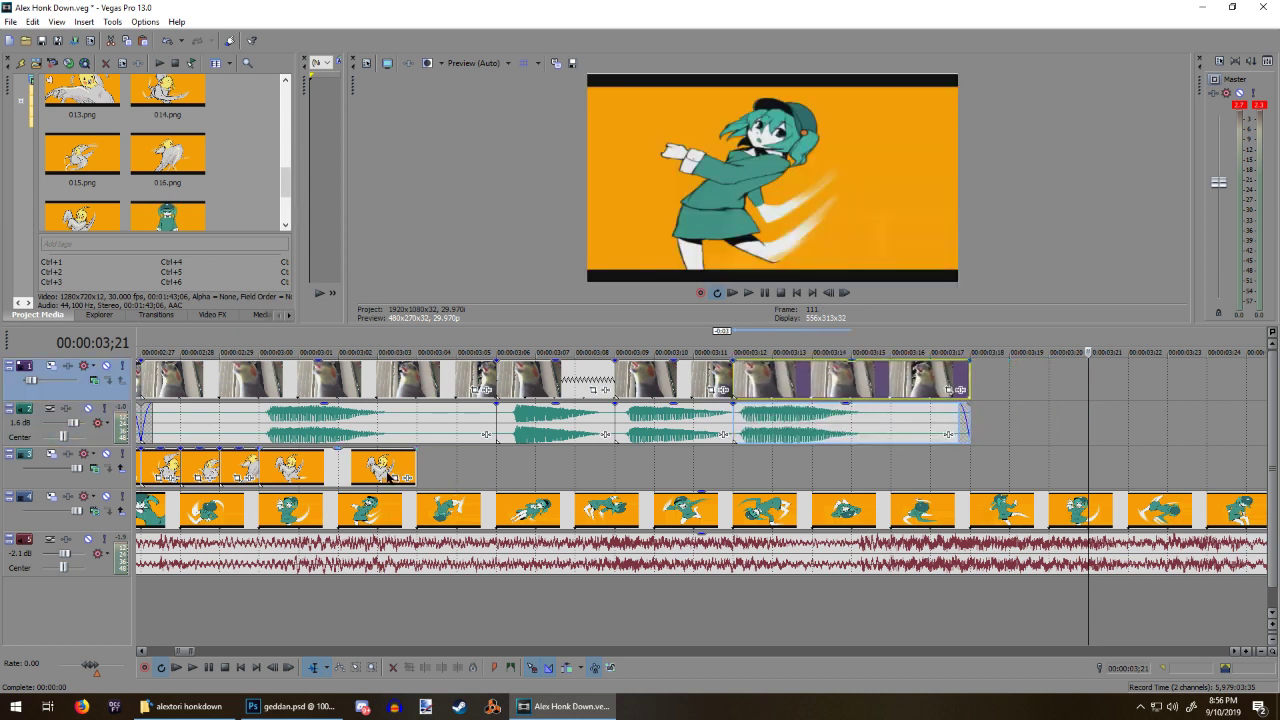
Step: Undo the sixth clip's last move, time-stretch the fifth clip to end at about 00:00:03;13, and place the sixth clip directly against it
left_click(218, 438)
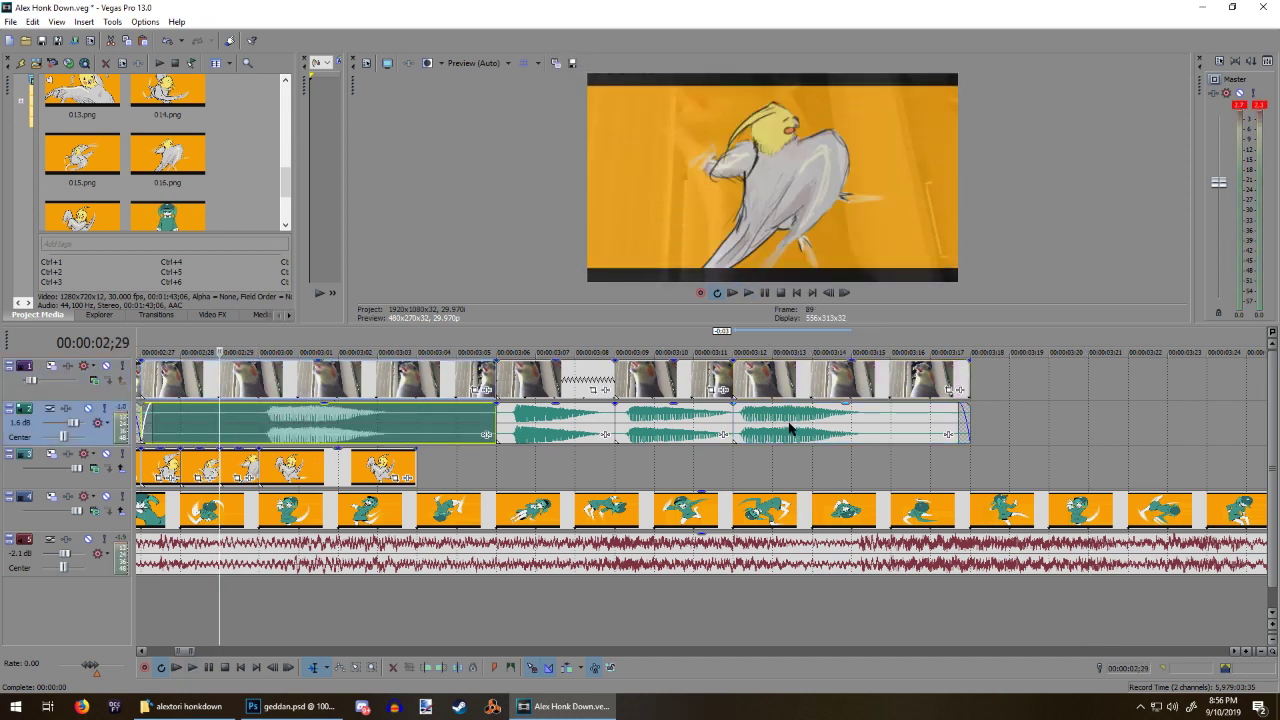
key("ctrl+z")
left_click_drag(731, 428, 768, 430)
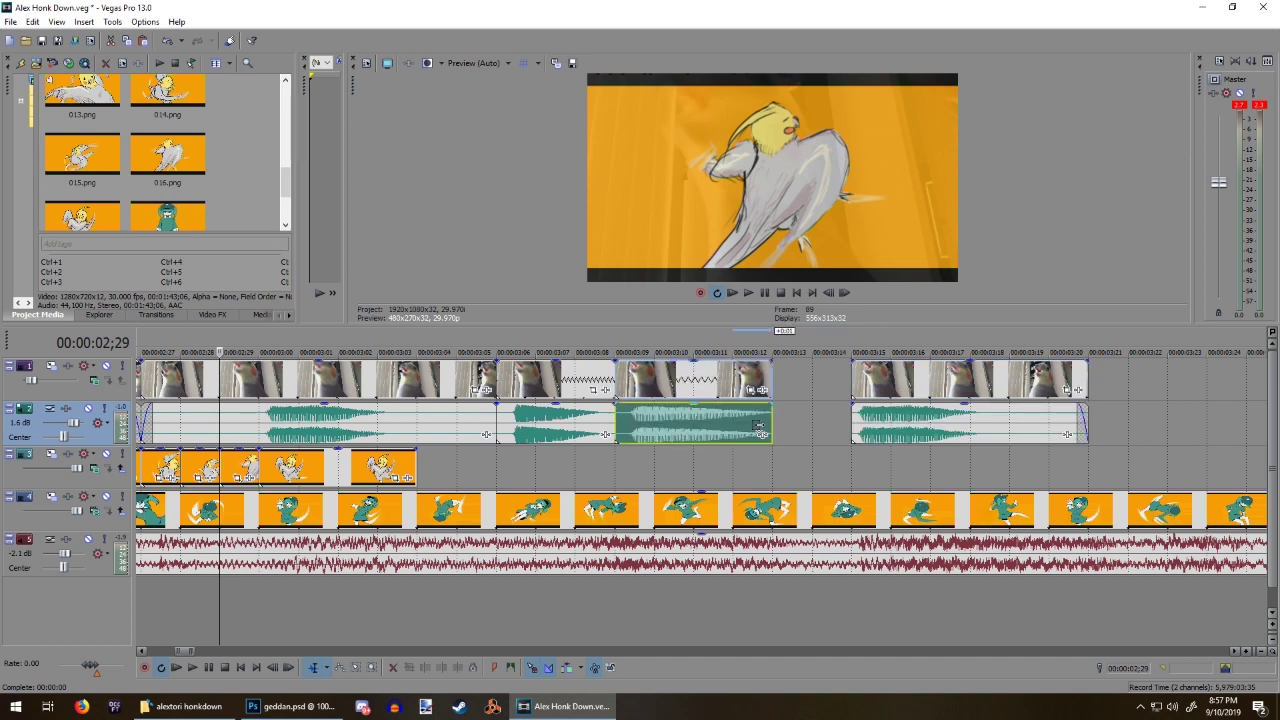
left_click_drag(924, 420, 862, 432)
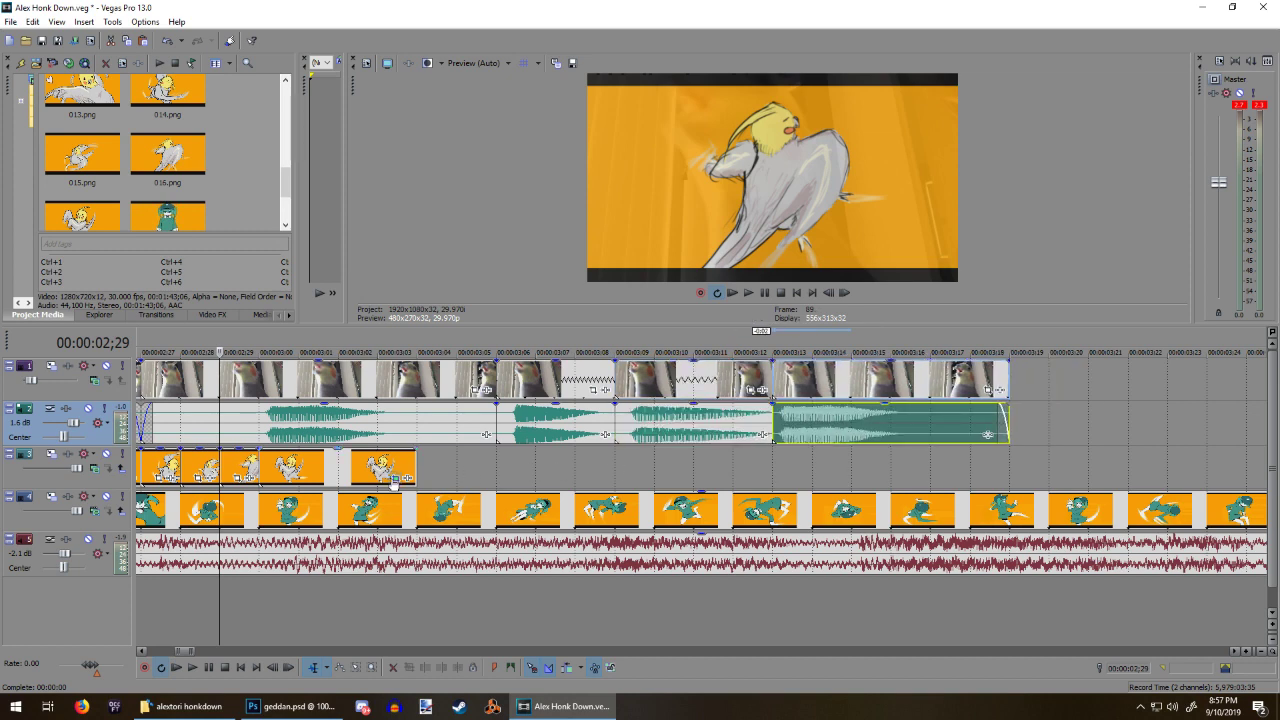
left_click(394, 479)
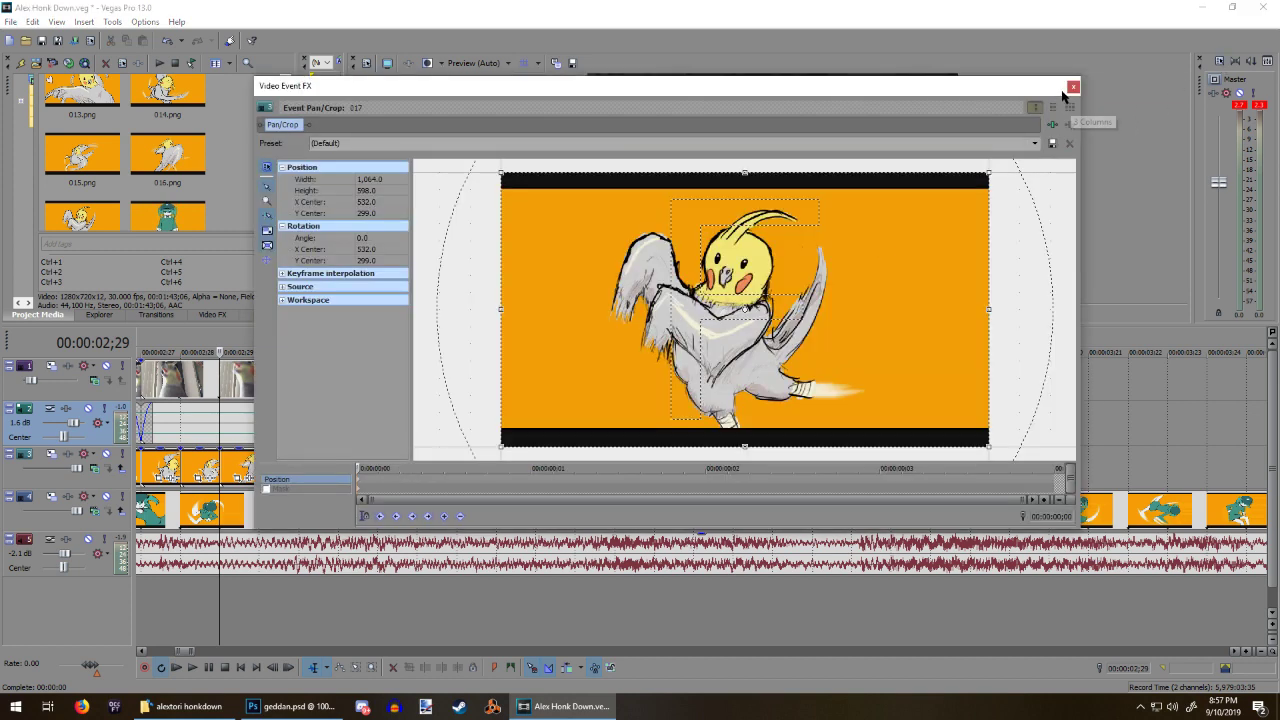
left_click(1073, 86)
Step: Play the honk sequence against the music from 00:00:01;26 and again from 00:00:02;29 to check the timing
left_click(268, 430)
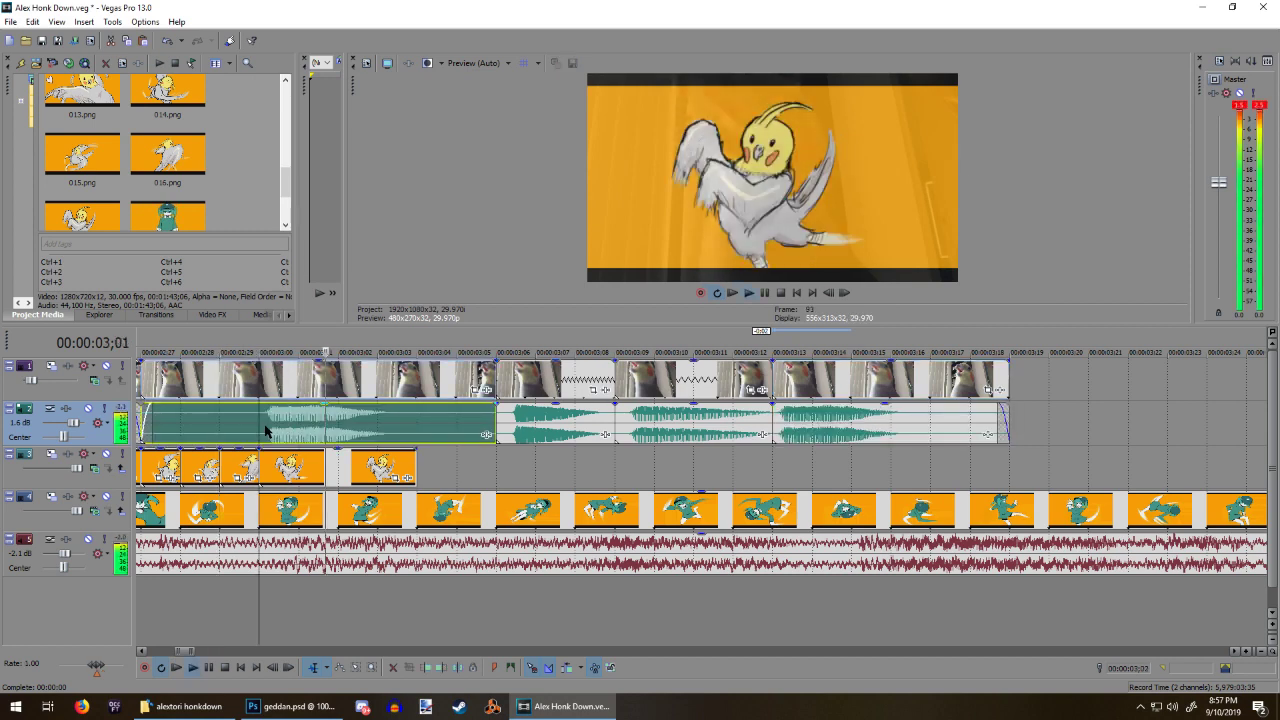
scroll(575, 473, "down", 3)
scroll(575, 473, "down", 2)
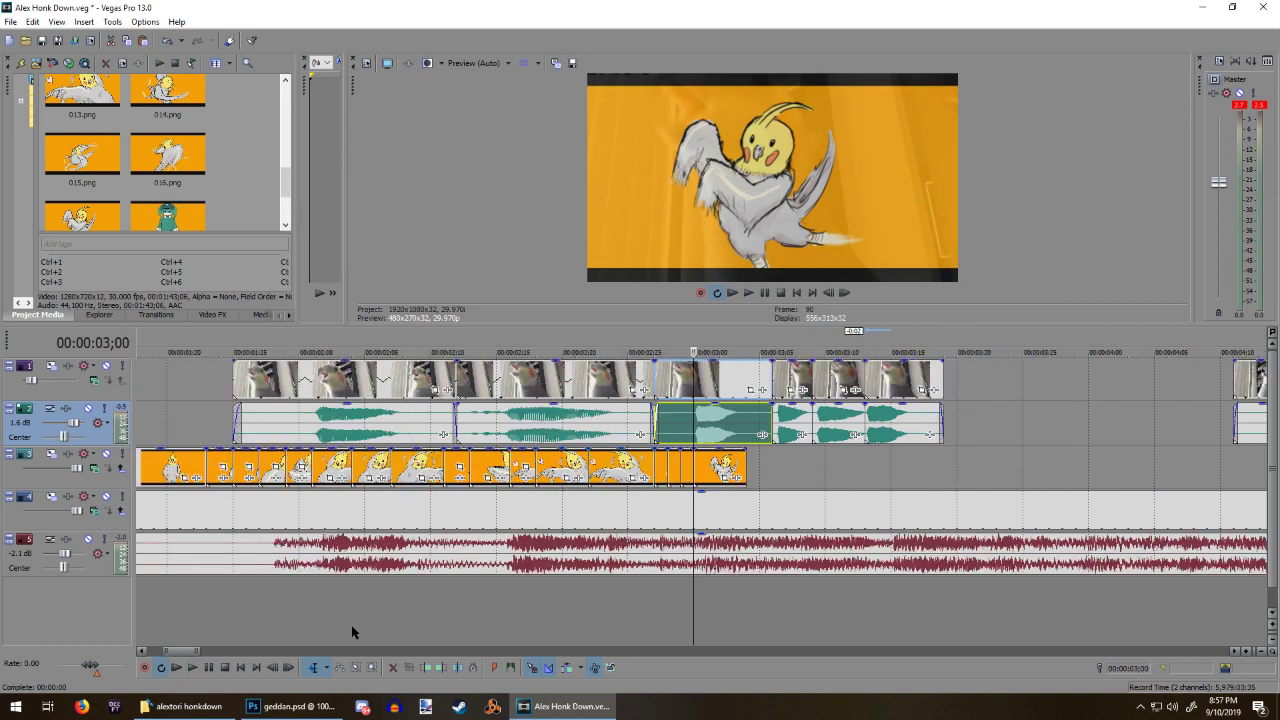
left_click(244, 613)
key("space")
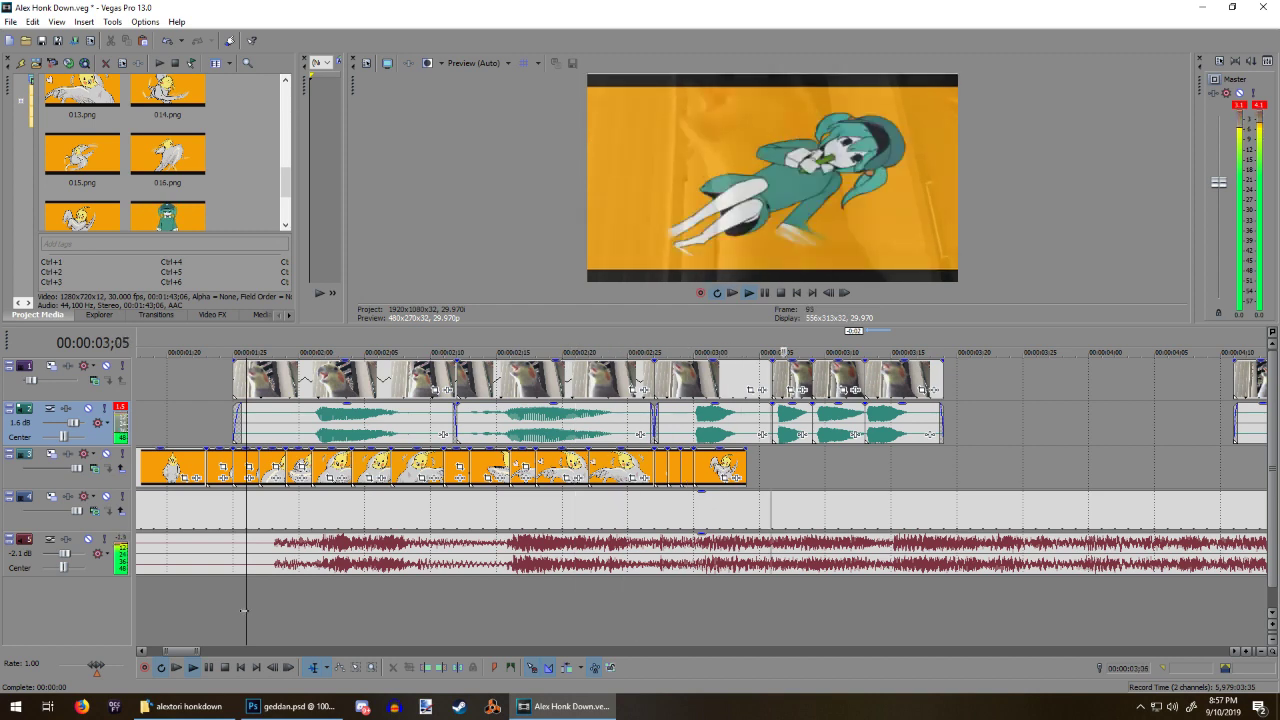
key("space")
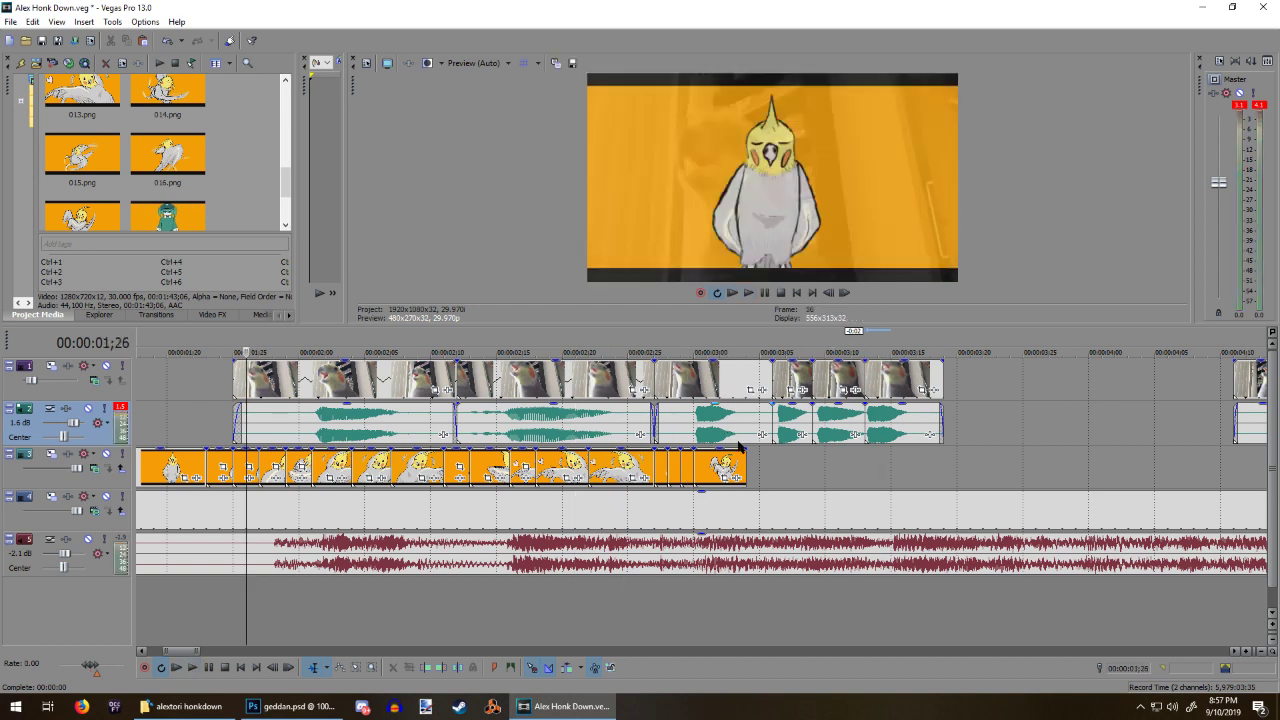
left_click(680, 420)
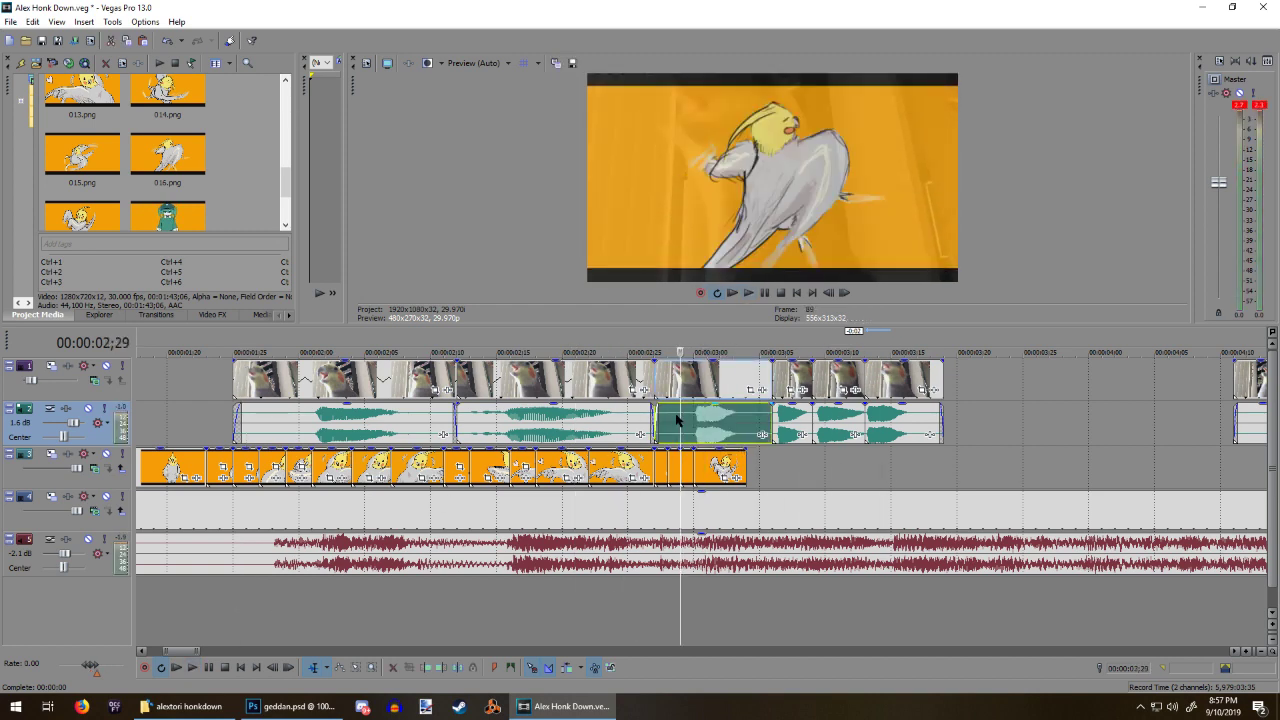
key("space")
key("space")
Step: Extend the fourth honk clip by one frame to about 00:00:03;10, shifting the fifth and sixth clips along, and play the sequence
left_click(886, 424)
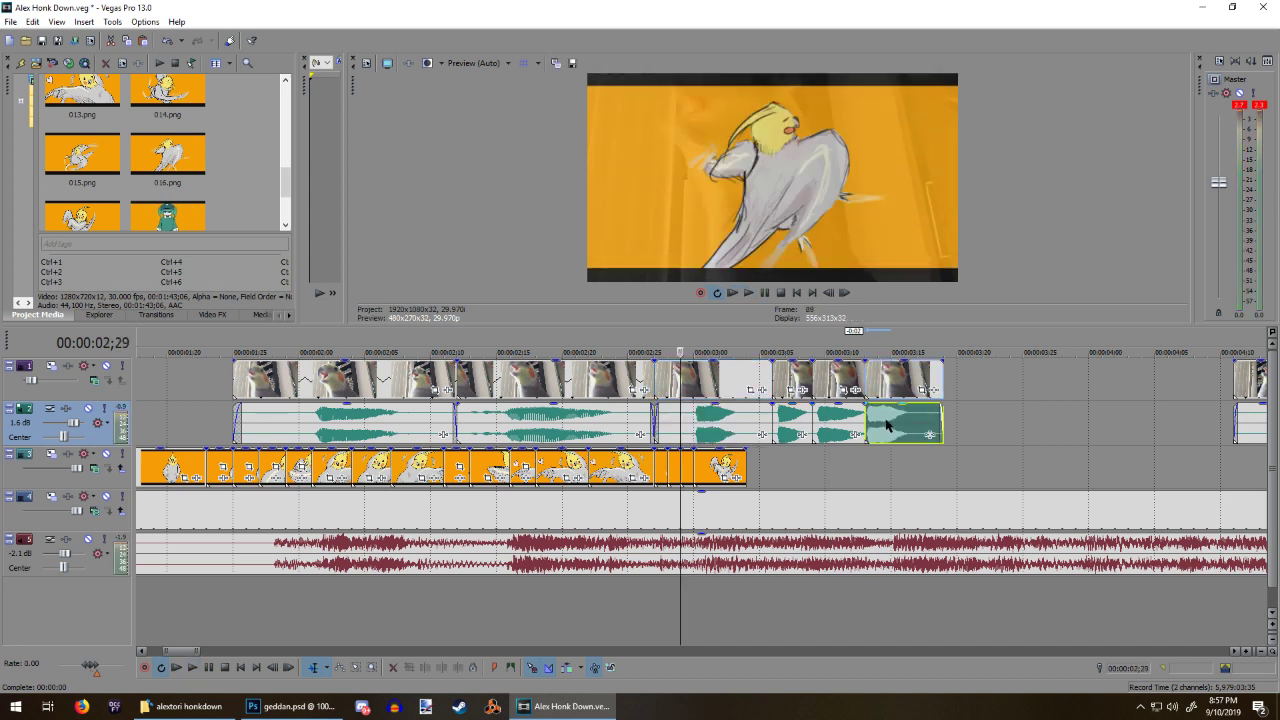
left_click_drag(886, 424, 821, 416)
key("space")
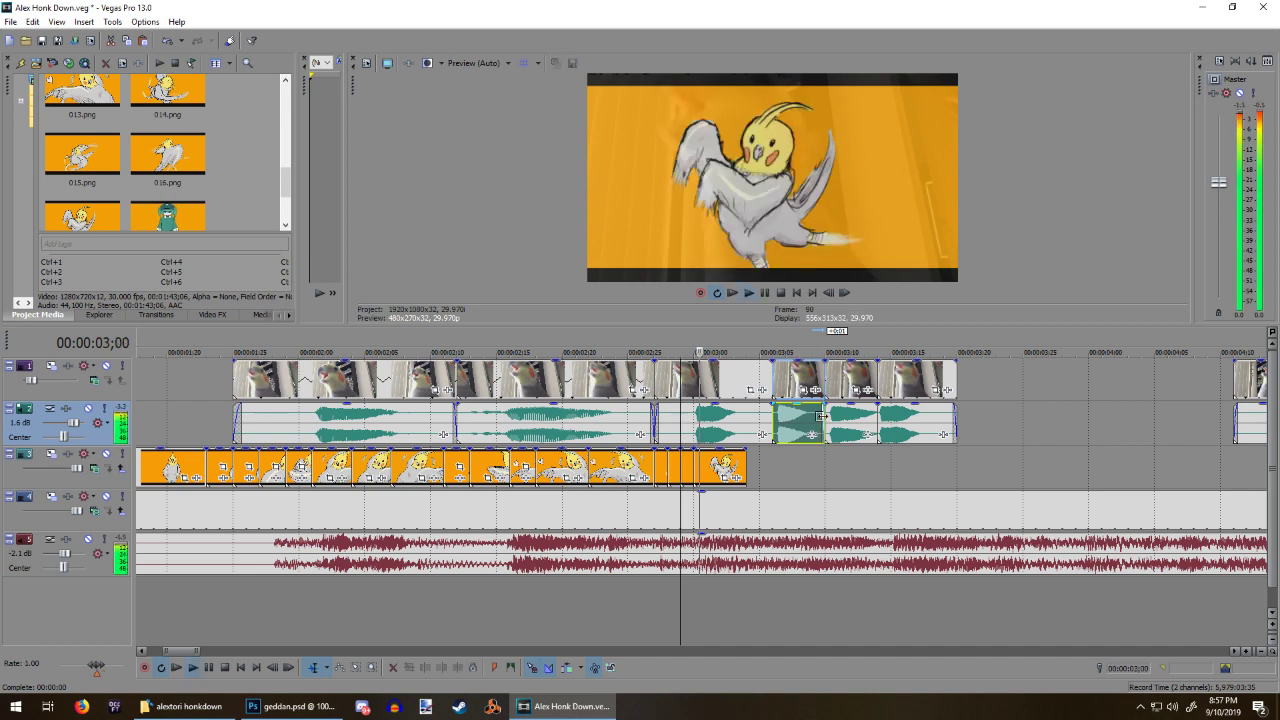
key("space")
key("space")
key("space")
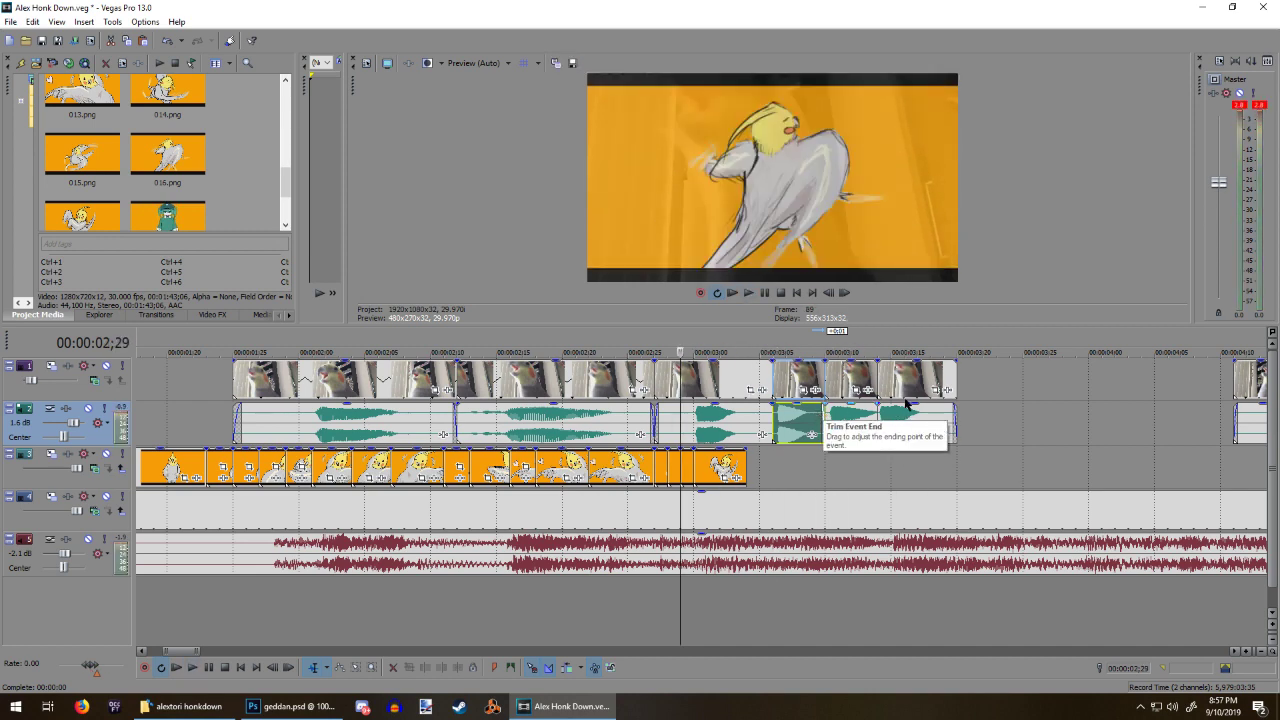
Step: Play the honk sequence against the music from 00:00:01;25 to check the timing
left_click(234, 605)
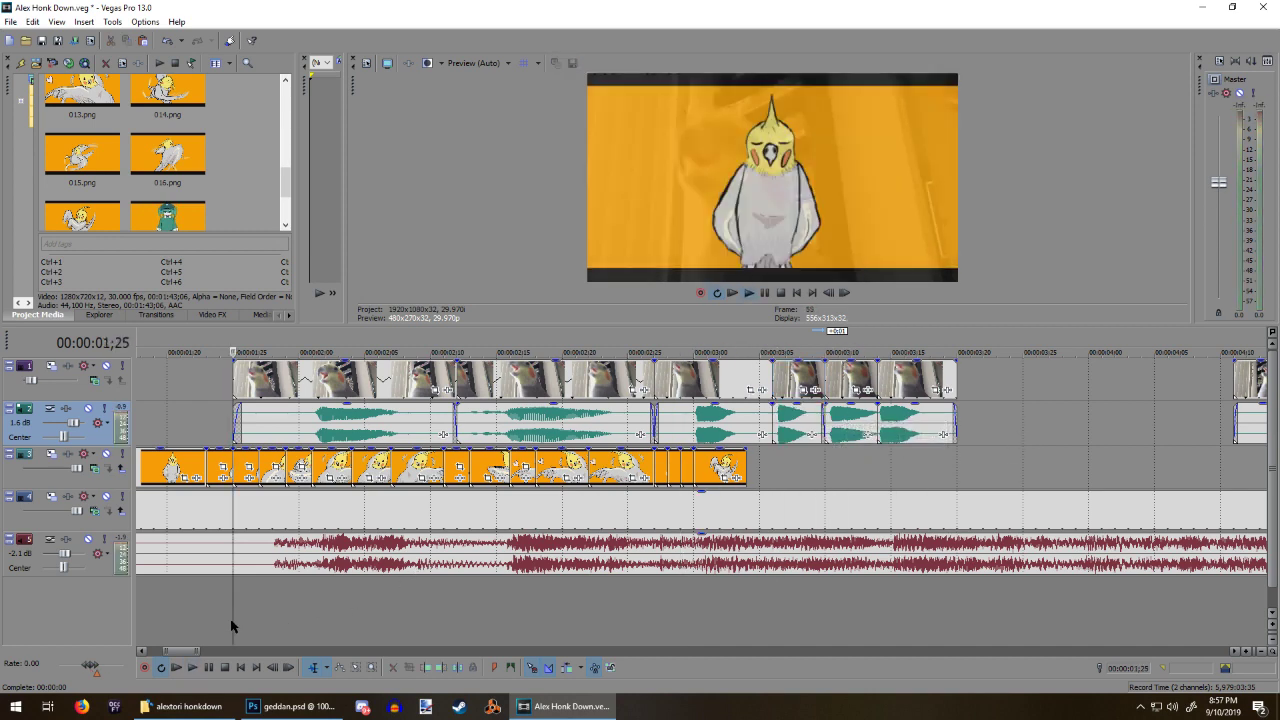
key("space")
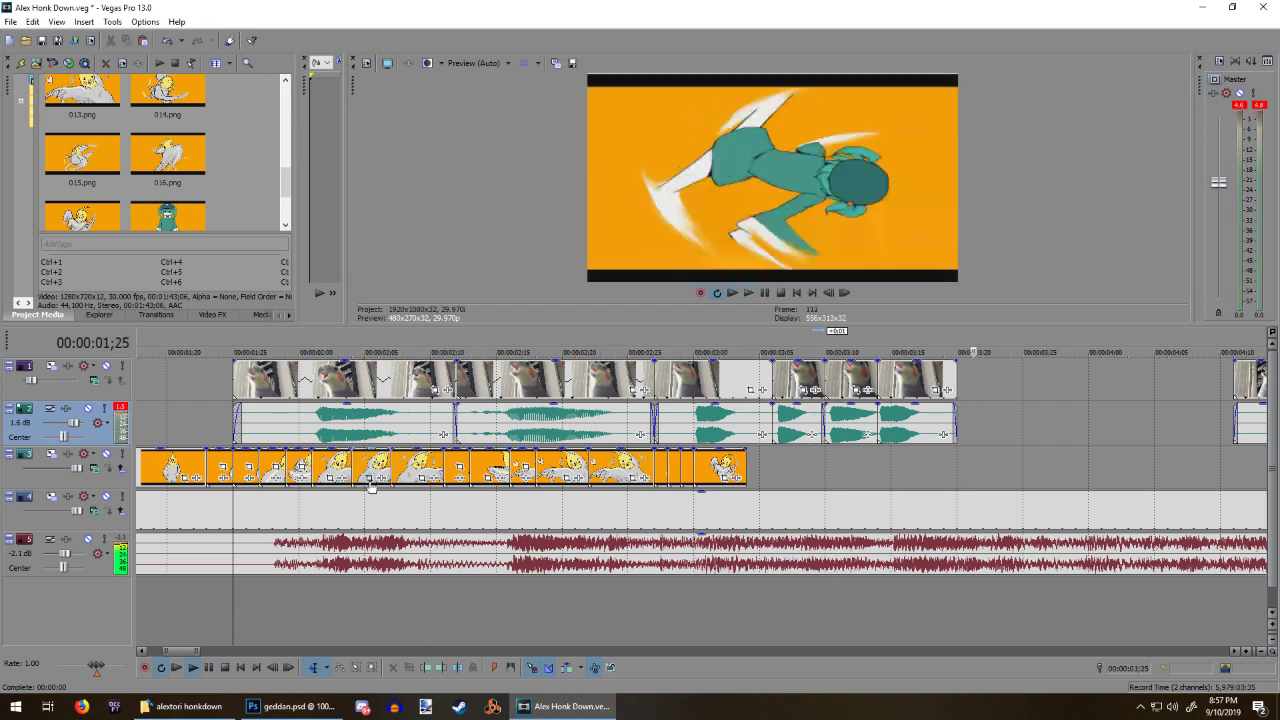
key("space")
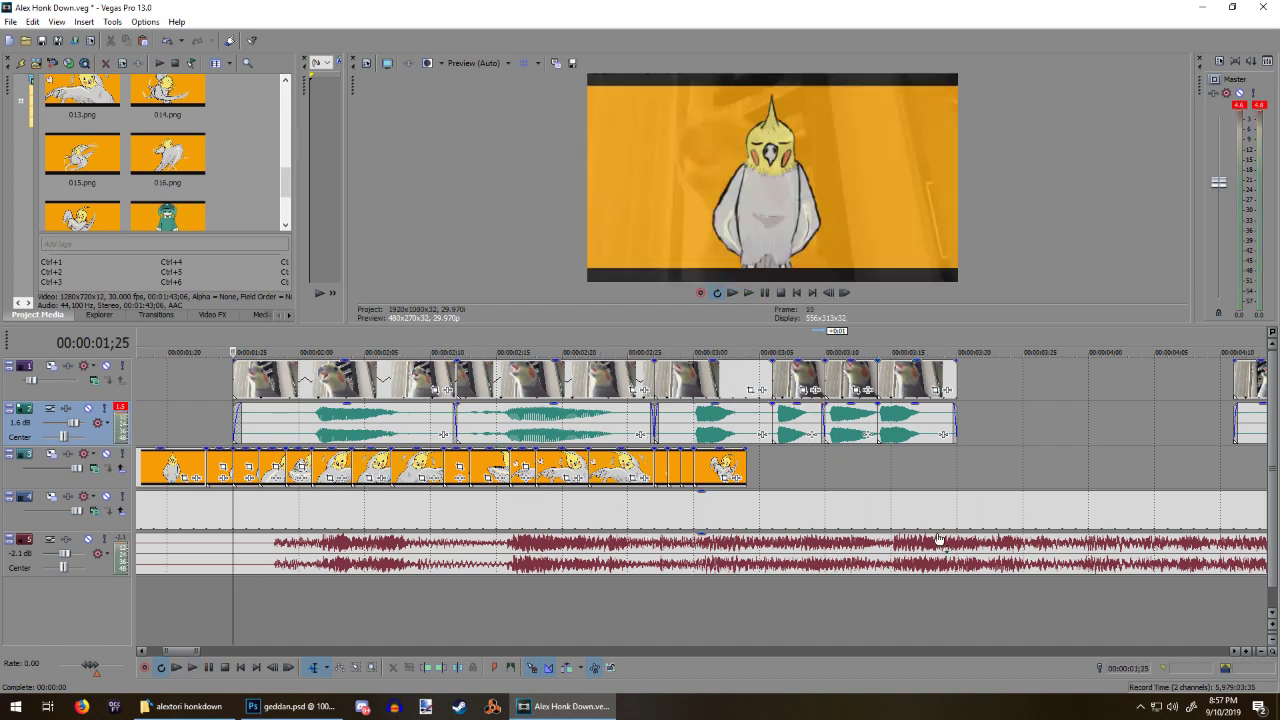
Step: Play the later honk clips from 00:00:03;06 and repeatedly from 00:00:02;25 to compare them with the music
left_click_drag(183, 654, 190, 653)
left_click(456, 612)
left_click(444, 621)
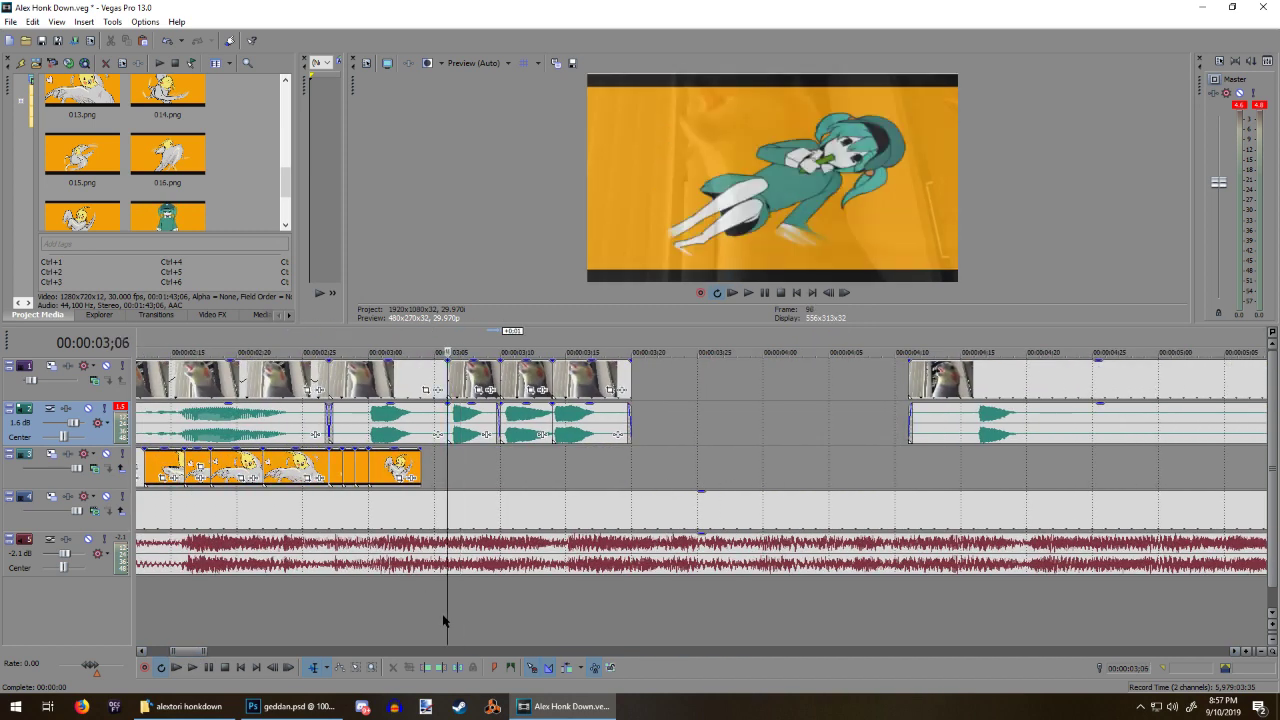
key("space")
key("space")
left_click(307, 605)
key("space")
key("space")
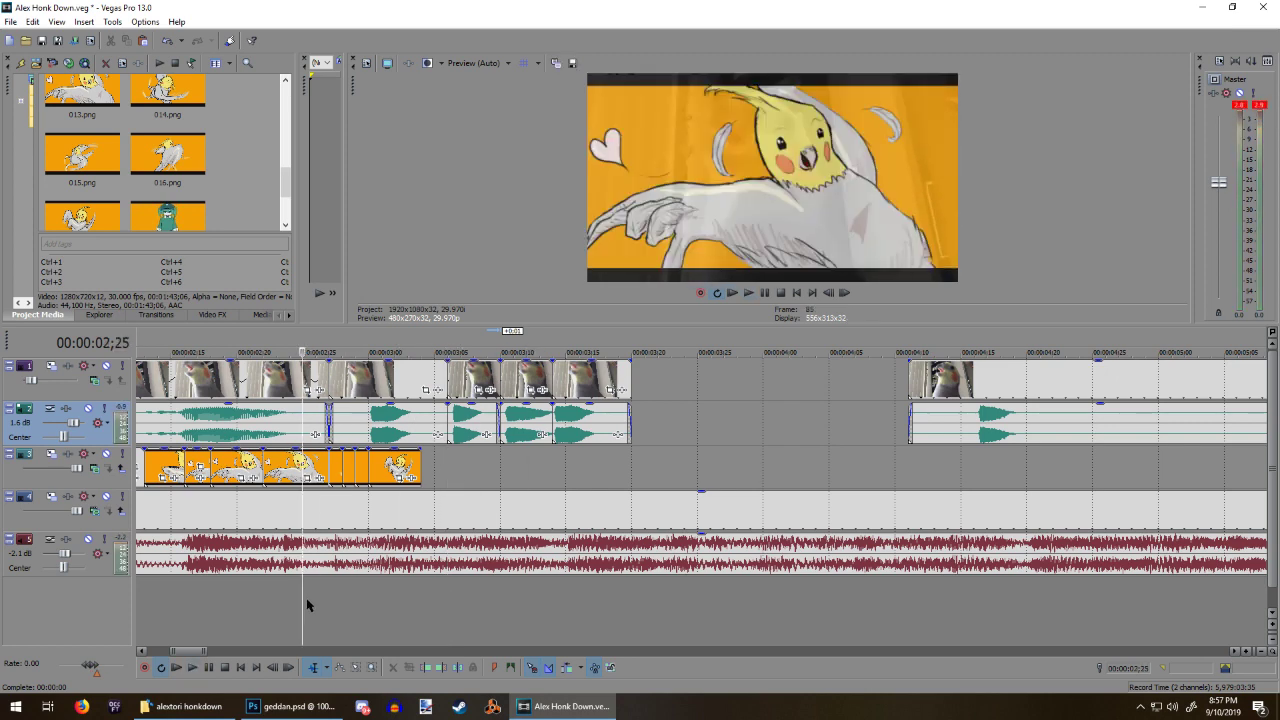
key("space")
key("space")
Step: Trim the silent lead-in off the remaining cockatiel footage so it starts at about 00:00:04;15, with no audio fade-in
left_click_drag(910, 430, 963, 432)
left_click(967, 433)
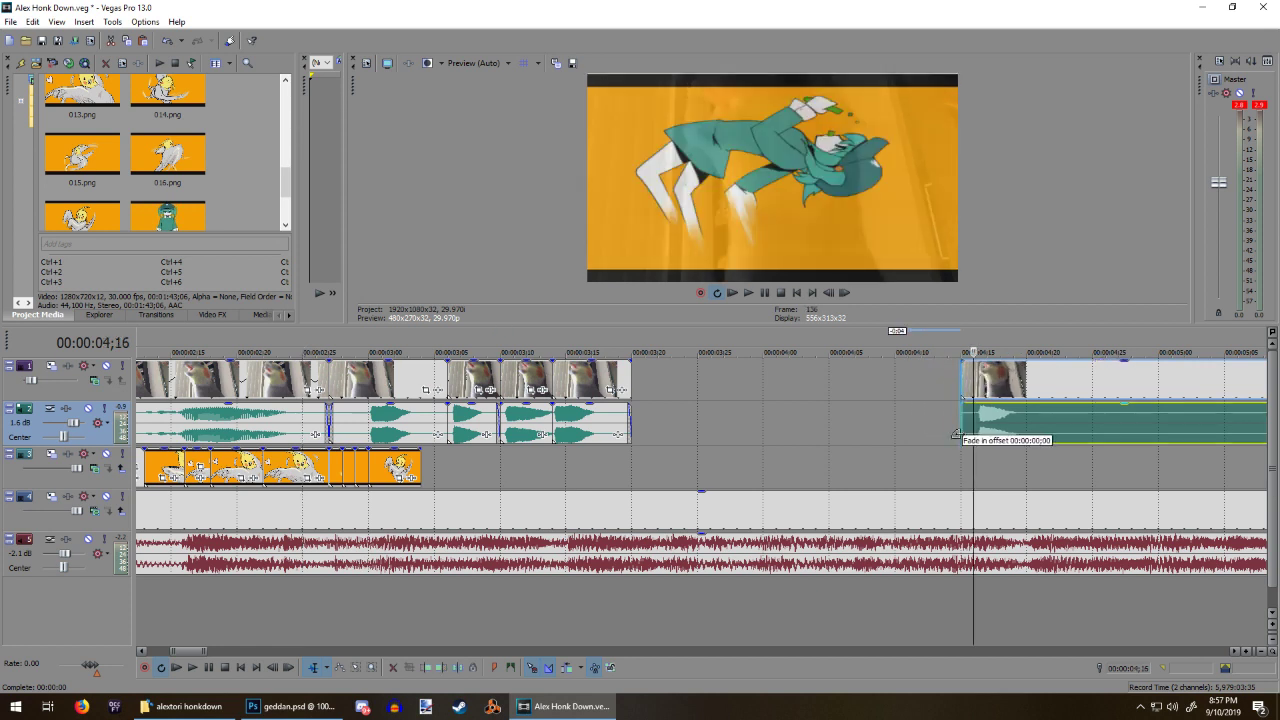
Step: Copy the fourth, fifth and sixth honk clips and paste them directly after the sixth clip at 00:00:03;20
left_click(459, 369, "ctrl")
left_click(522, 380, "ctrl")
left_click(587, 373, "ctrl")
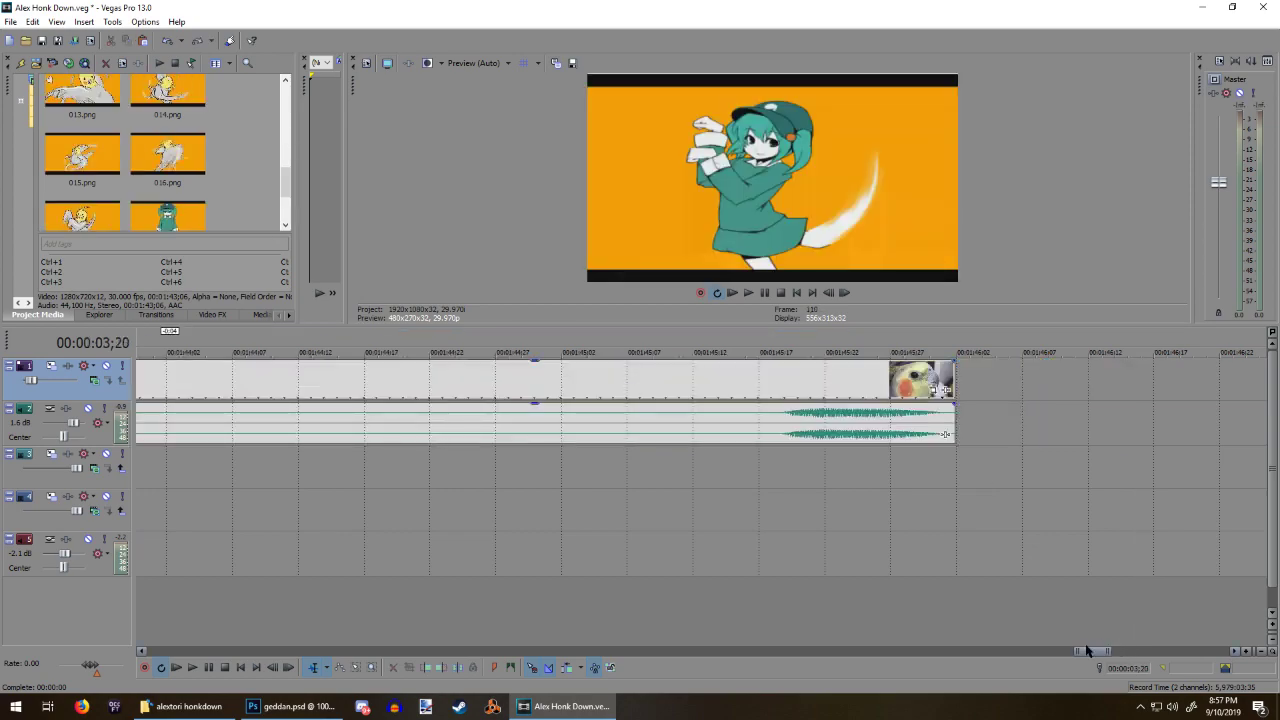
left_click_drag(1095, 651, 187, 637)
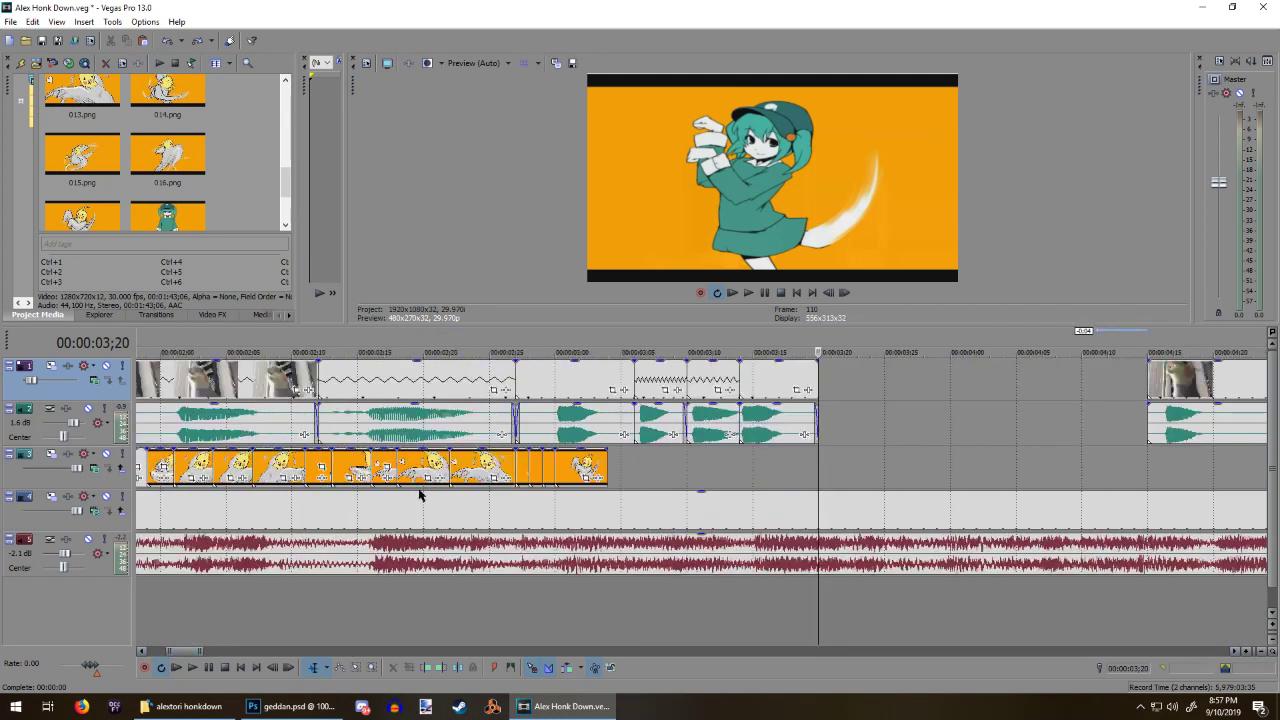
left_click(656, 373)
left_click(708, 375, "ctrl")
left_click(758, 375, "ctrl")
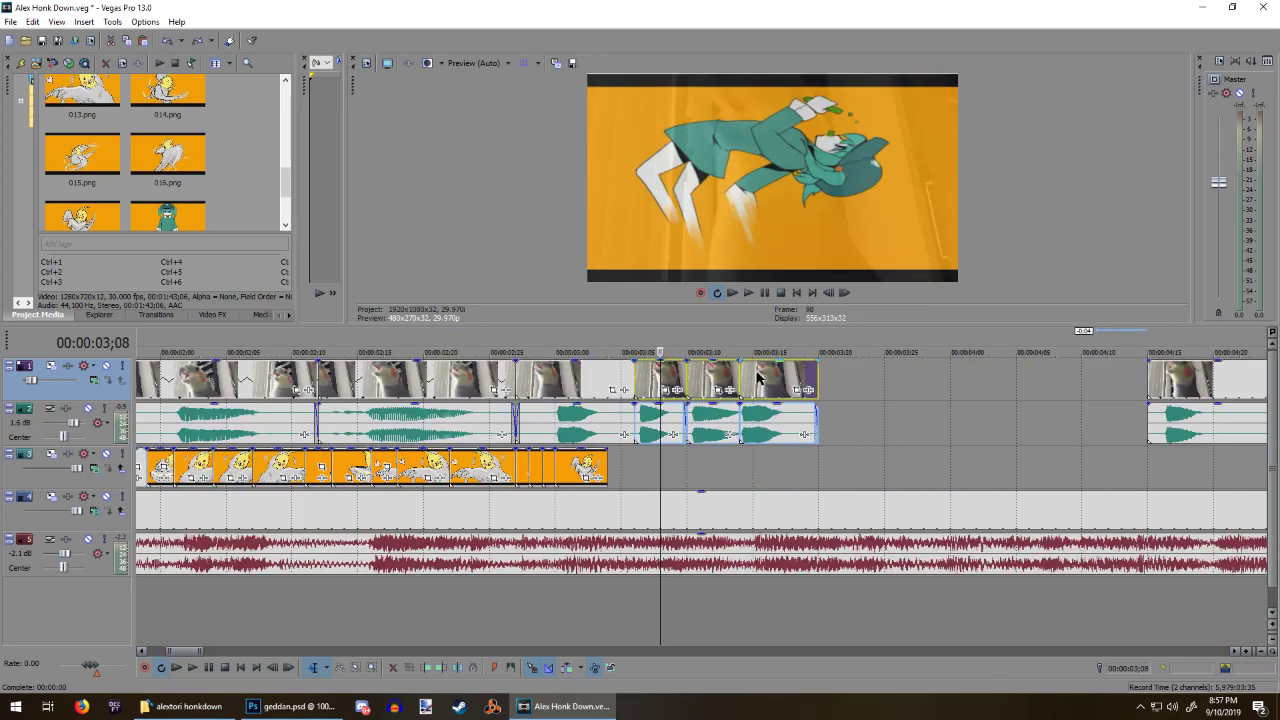
left_click(820, 380)
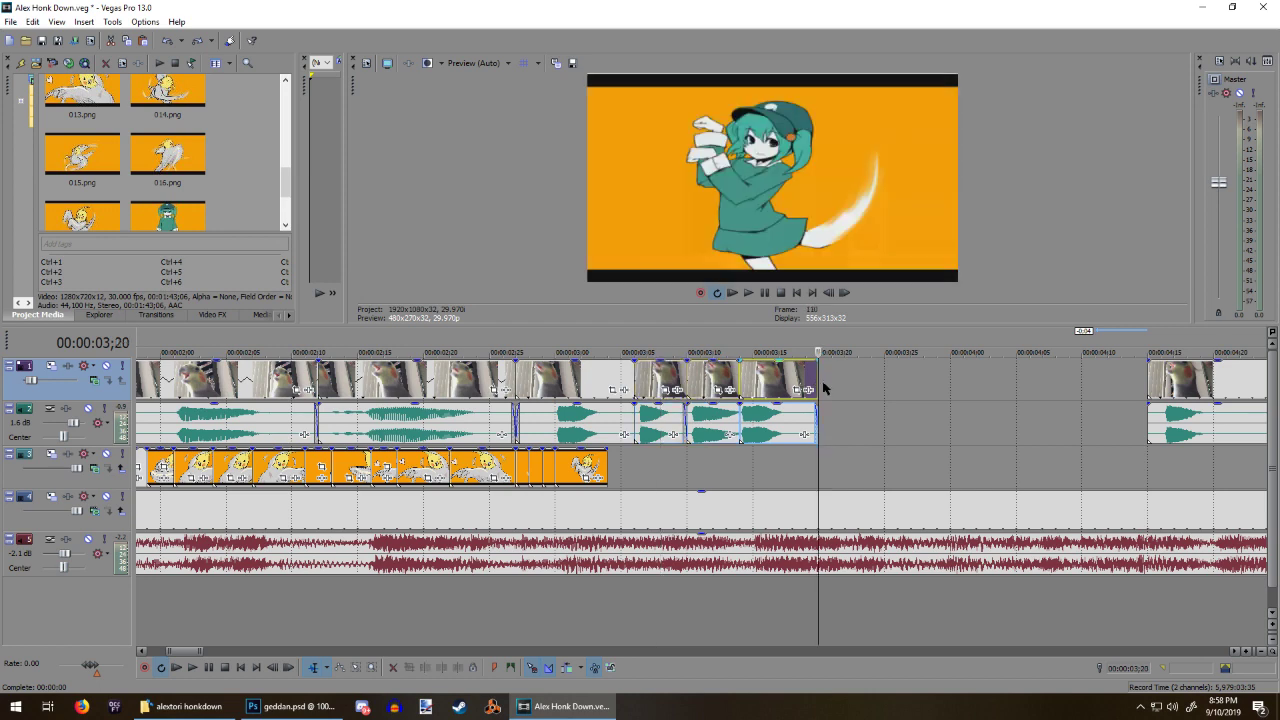
key("ctrl+v")
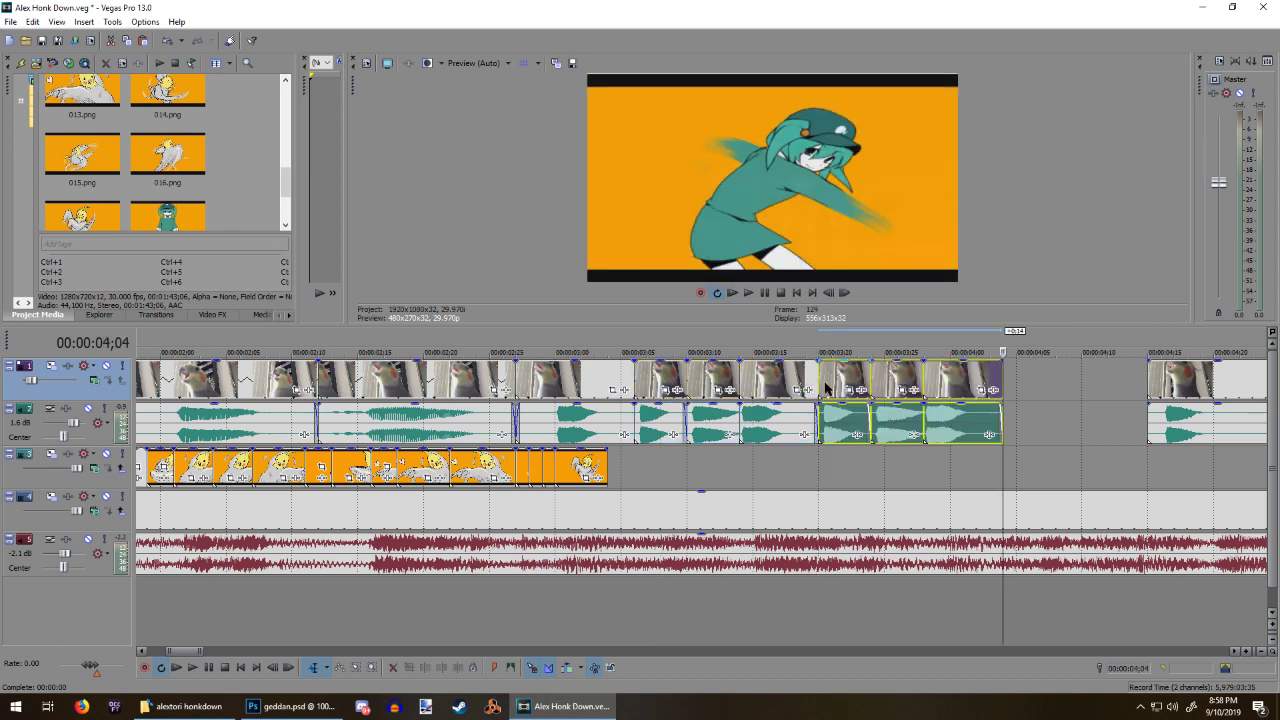
Step: Play the extended honk sequence from 00:00:03;06 to check the pasted clips
left_click(634, 486)
key("space")
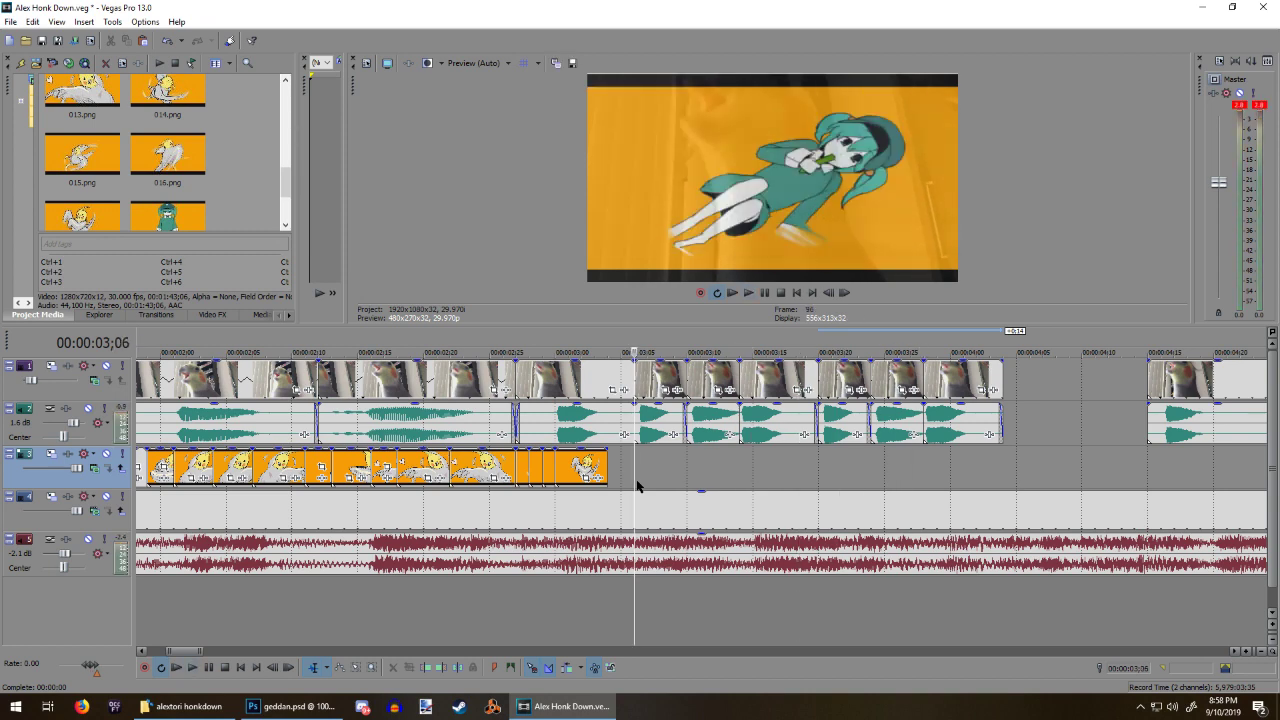
key("space")
Step: Trim the end of the third honk clip back one frame to about 00:00:03;05 and clear its audio fade-out
scroll(637, 486, "up", 2)
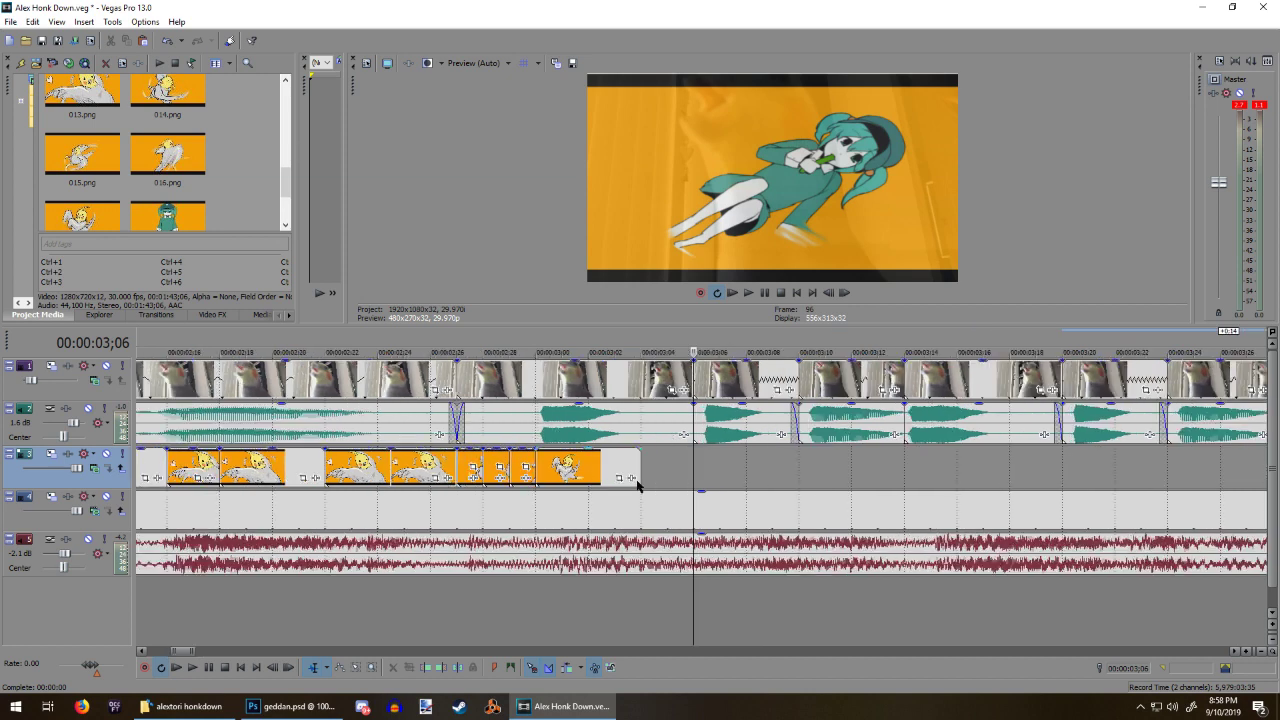
scroll(637, 486, "up", 1)
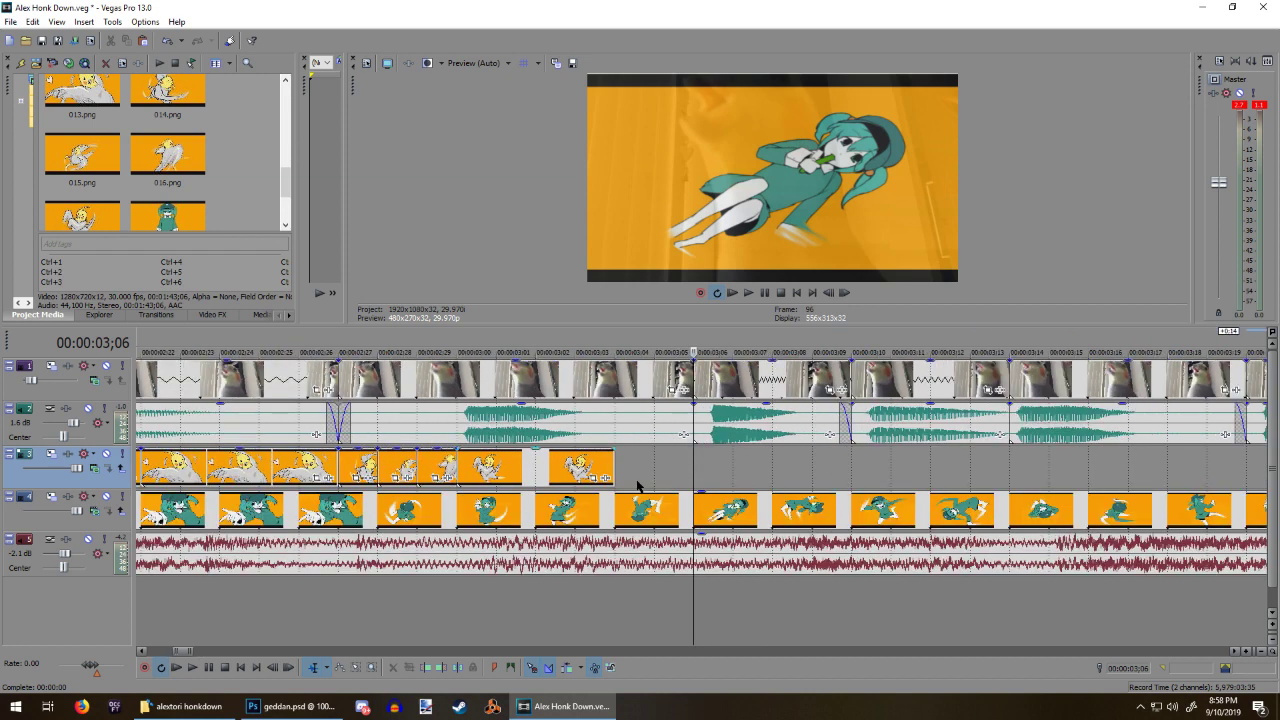
left_click(690, 422)
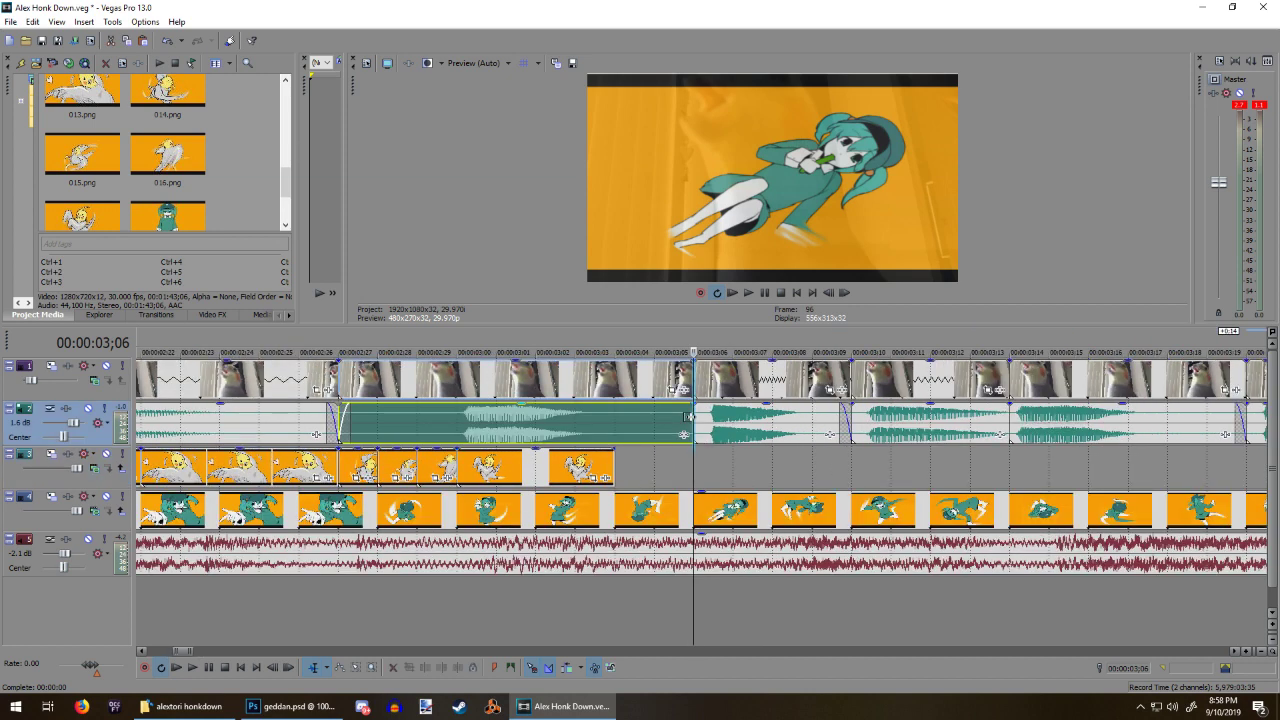
left_click_drag(690, 420, 677, 419)
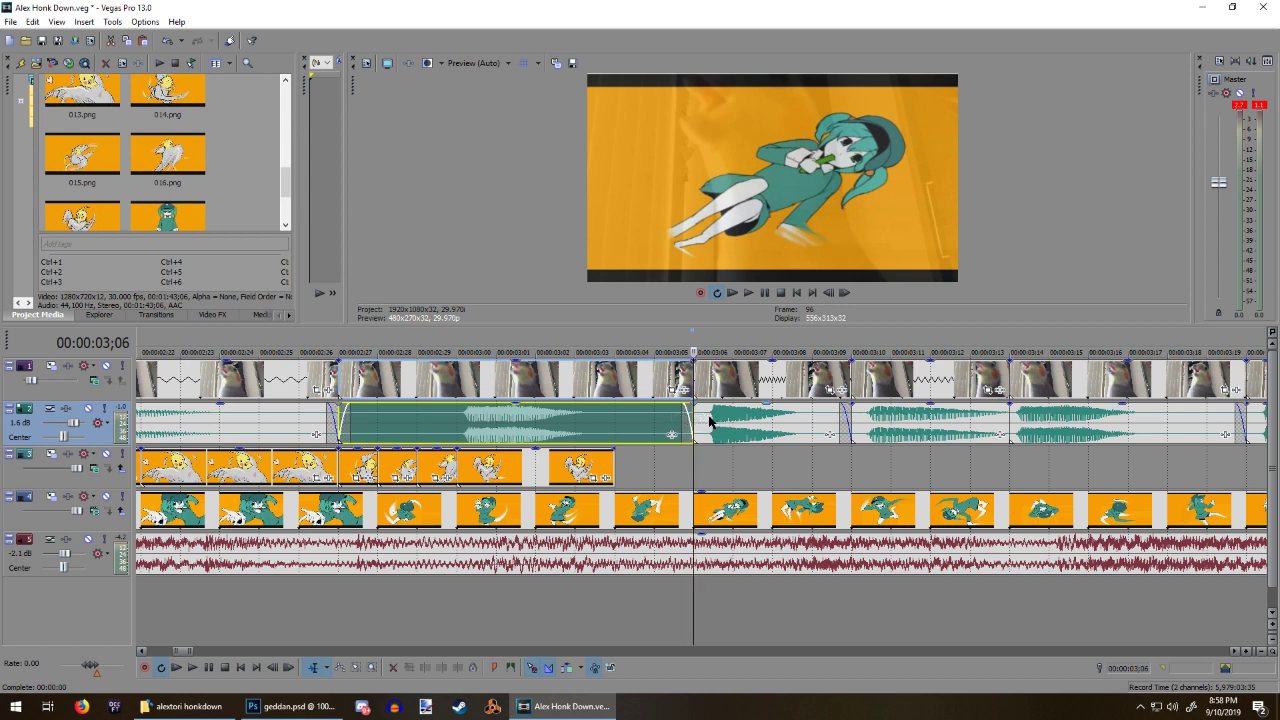
left_click(676, 378)
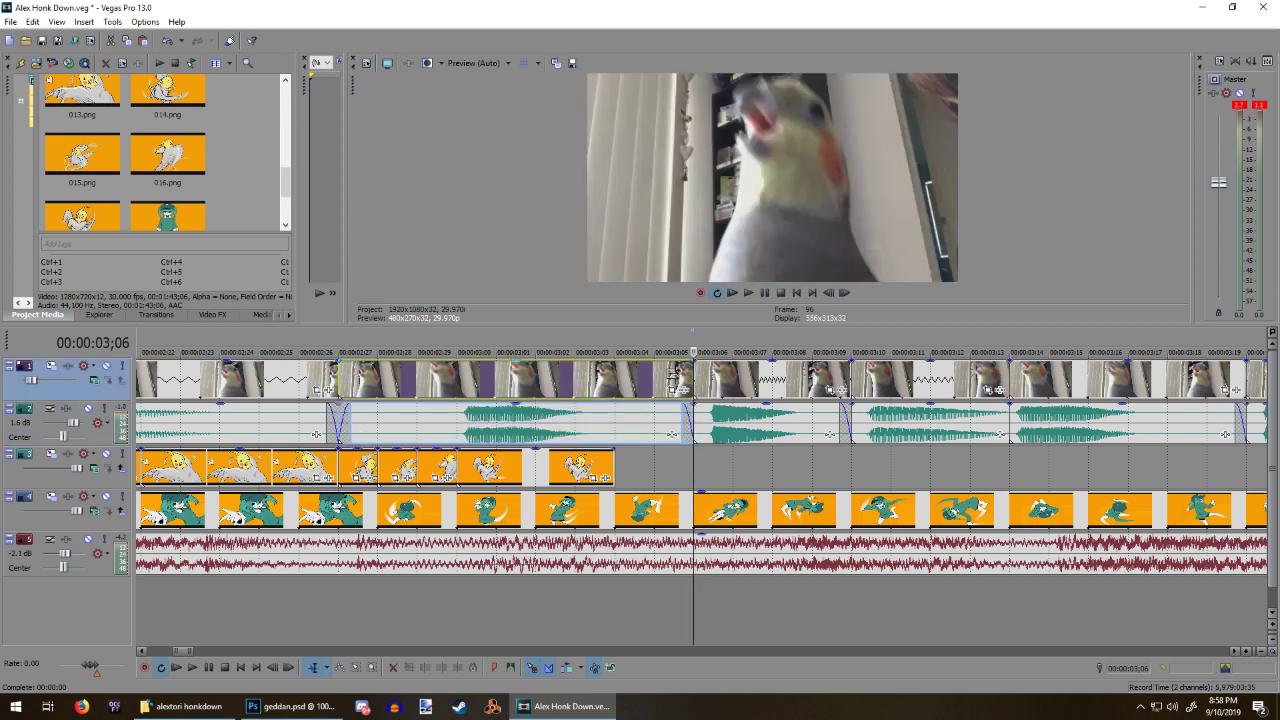
mouse_move(676, 378)
left_mouse_down()
mouse_move(638, 376)
mouse_move(659, 380)
left_mouse_up()
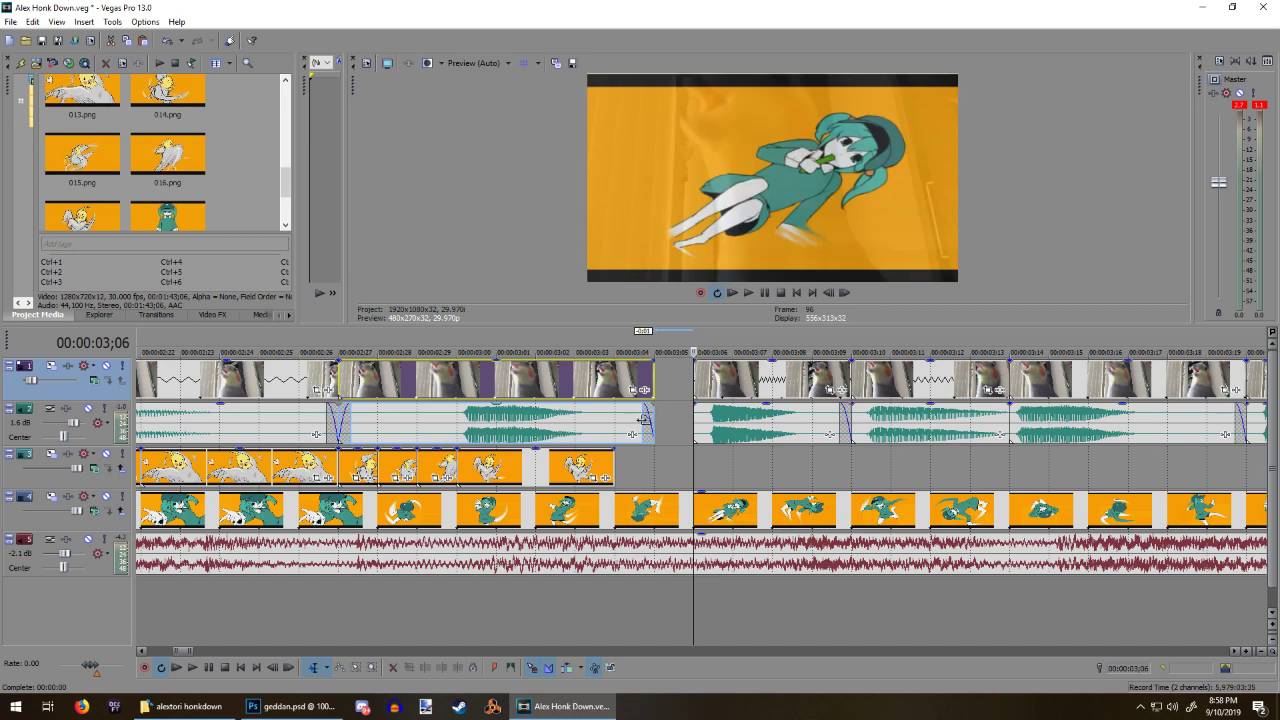
left_click(645, 422)
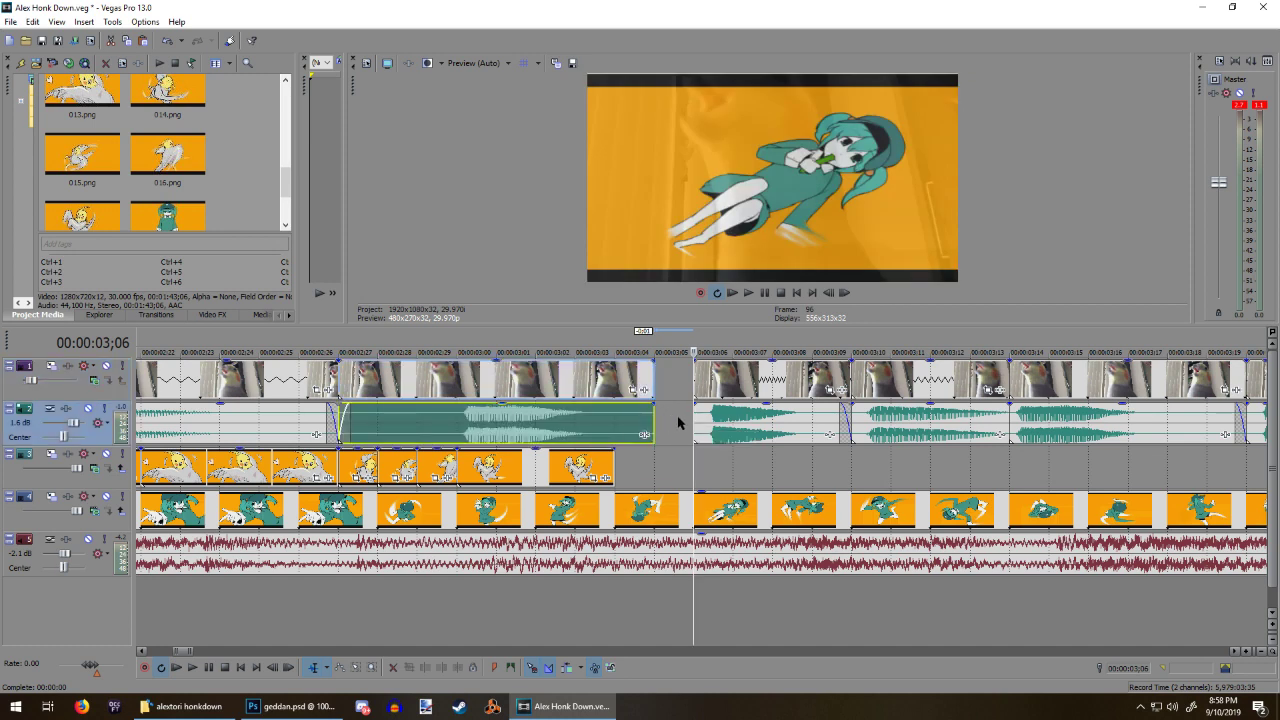
Step: Shift the fourth through ninth honk clips one frame earlier to close the gap after the third clip
scroll(719, 440, "down", 3)
mouse_move(727, 433)
left_mouse_down()
mouse_move(707, 432)
mouse_move(760, 430)
mouse_move(743, 430)
left_mouse_up()
left_click_drag(847, 432, 987, 430)
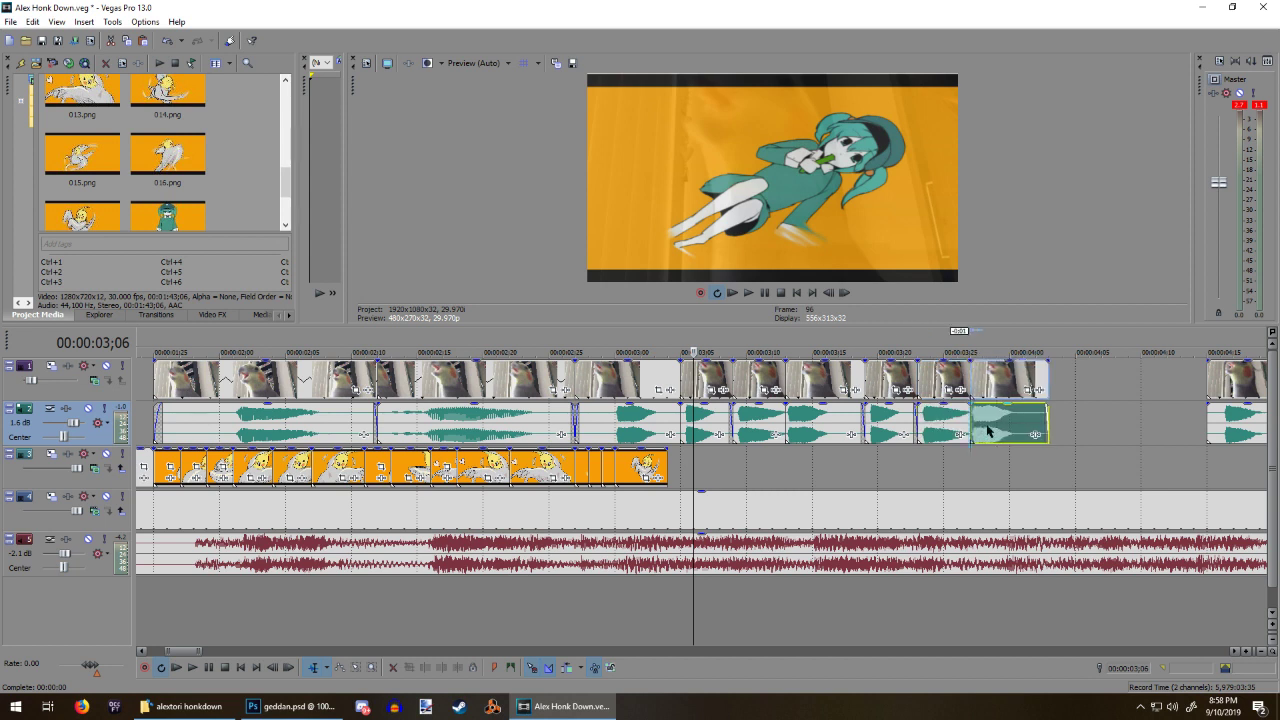
Step: Play the nine-clip honk sequence twice from 00:00:02;27 against the music
scroll(728, 545, "down", 2)
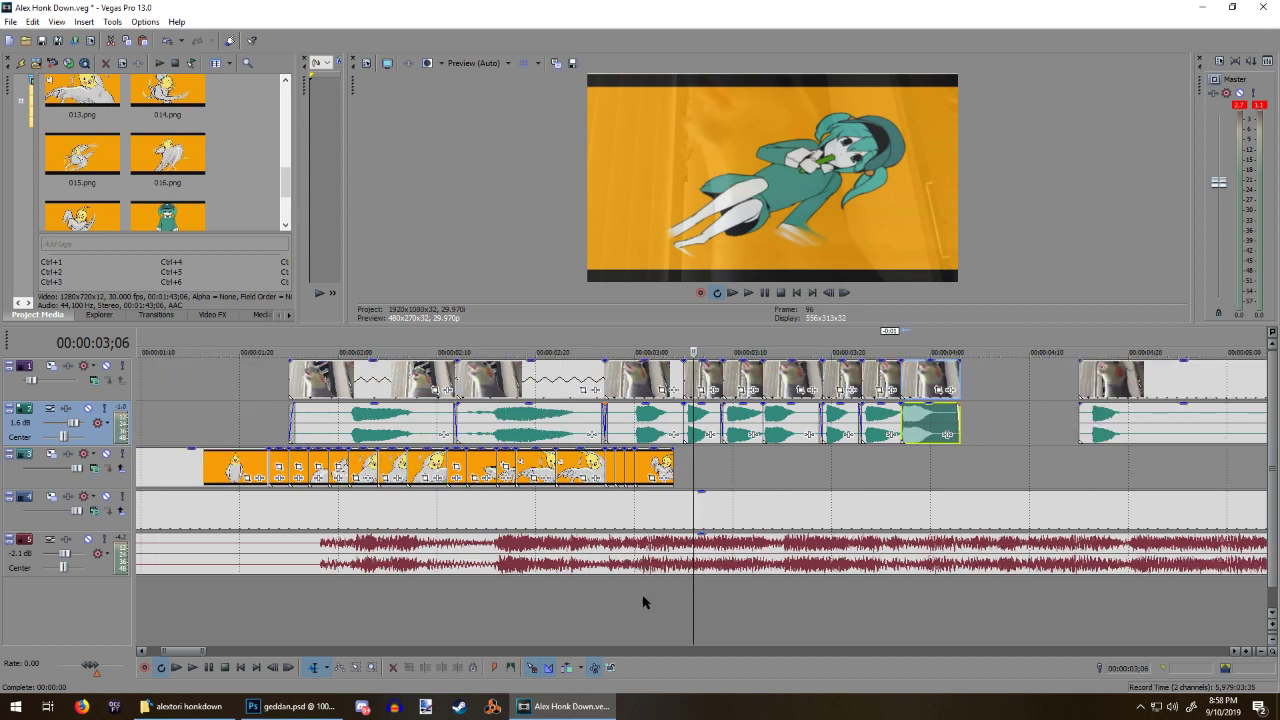
left_click(604, 640)
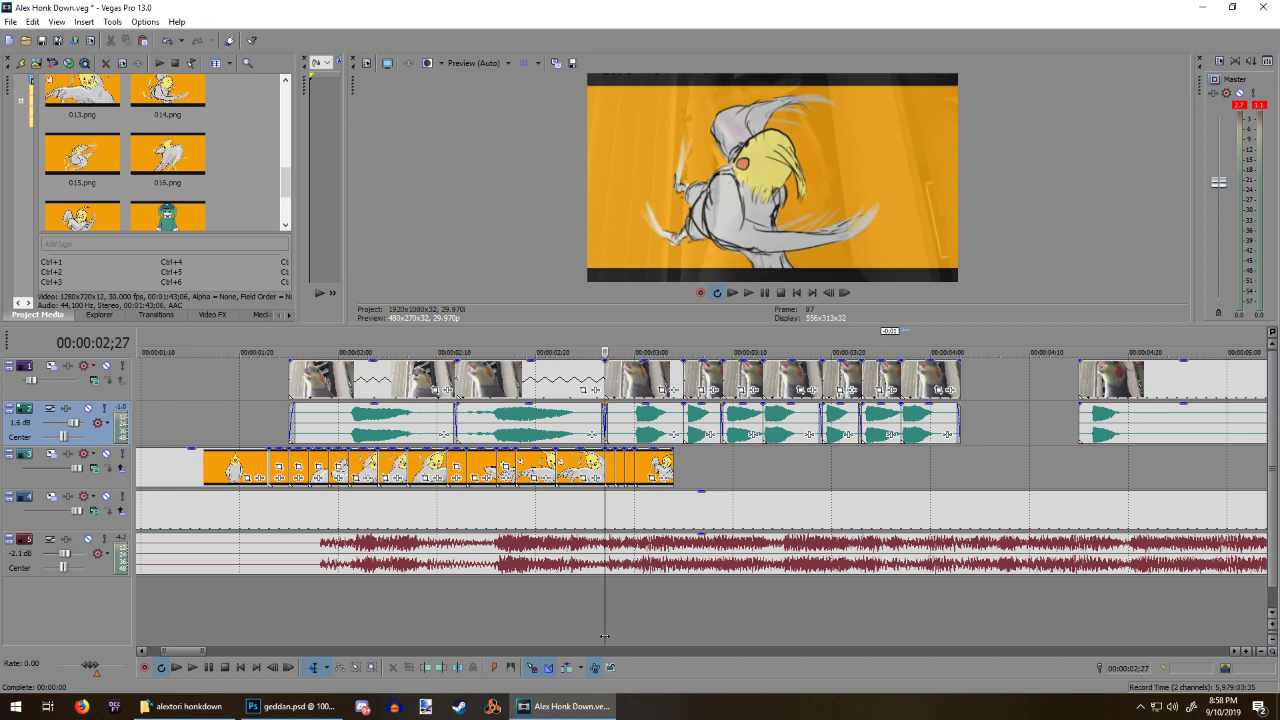
key("space")
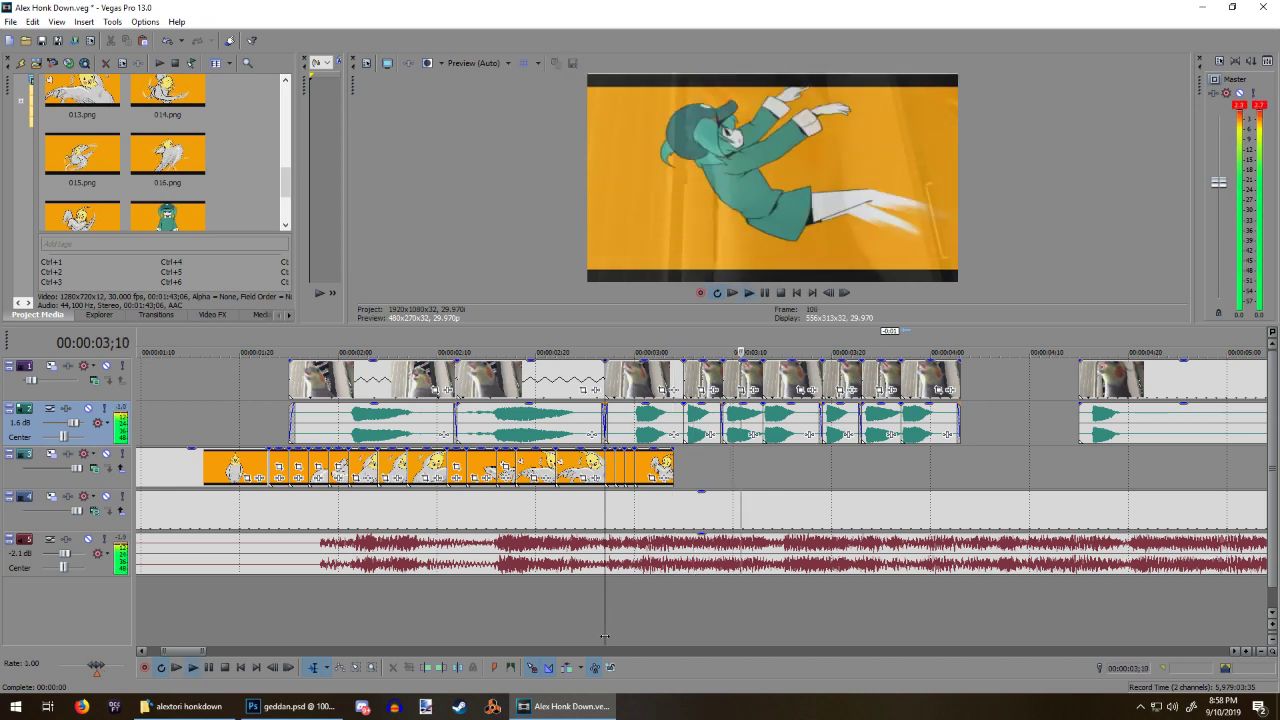
key("space")
key("space")
key("space")
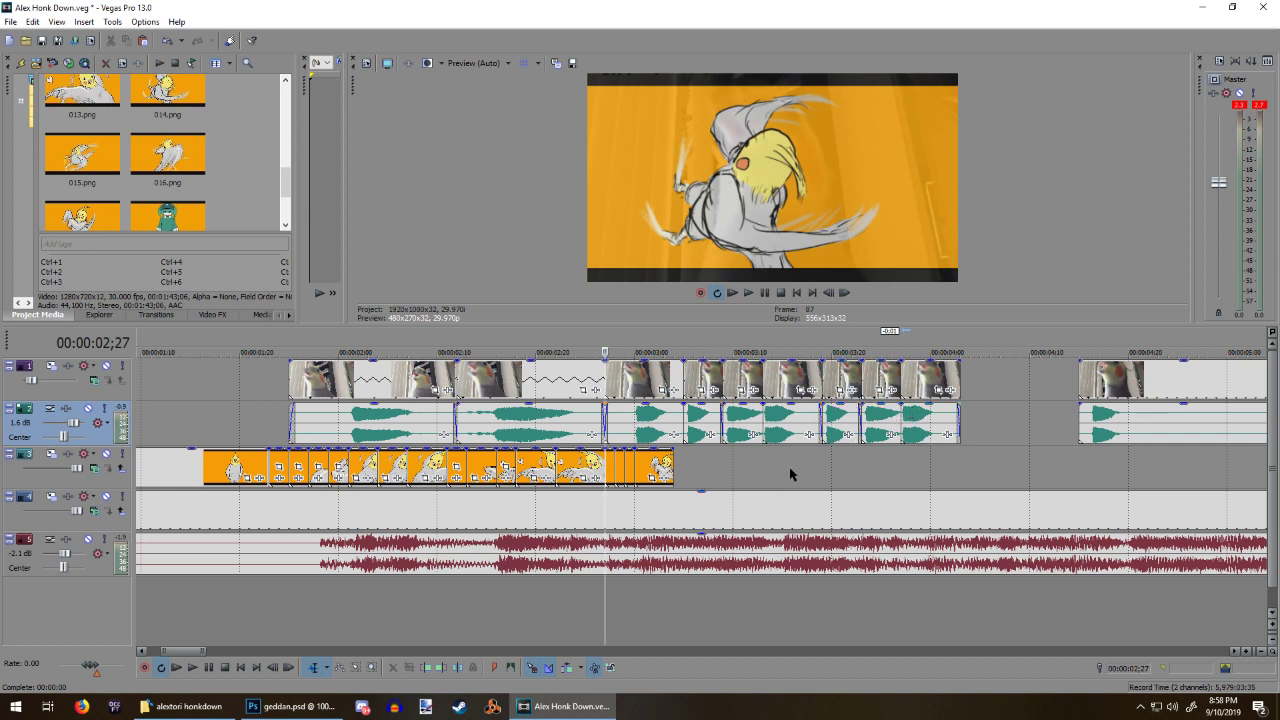
Step: Turn off Loop Playback for a short region marked at about 00:00:03;14 to 00:00:03;16
mouse_move(792, 471)
left_mouse_down()
mouse_move(754, 474)
mouse_move(773, 474)
left_mouse_up()
left_click(909, 474)
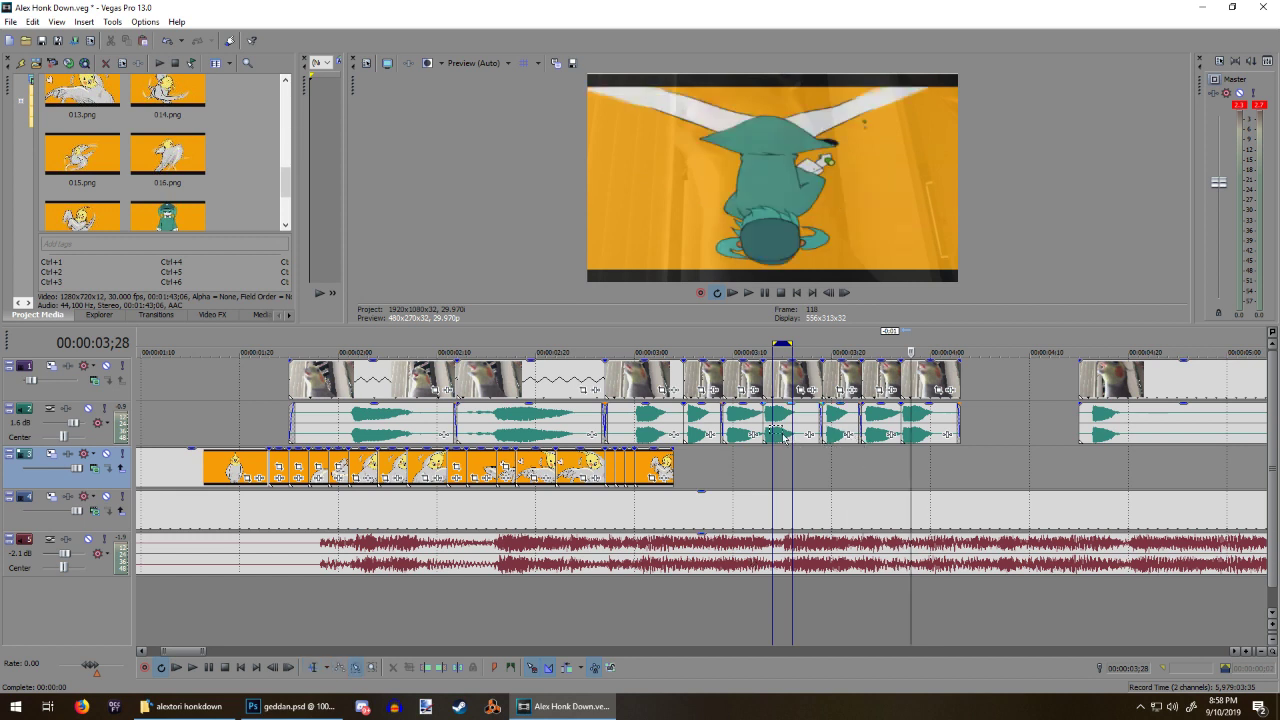
left_click(712, 367, "shift")
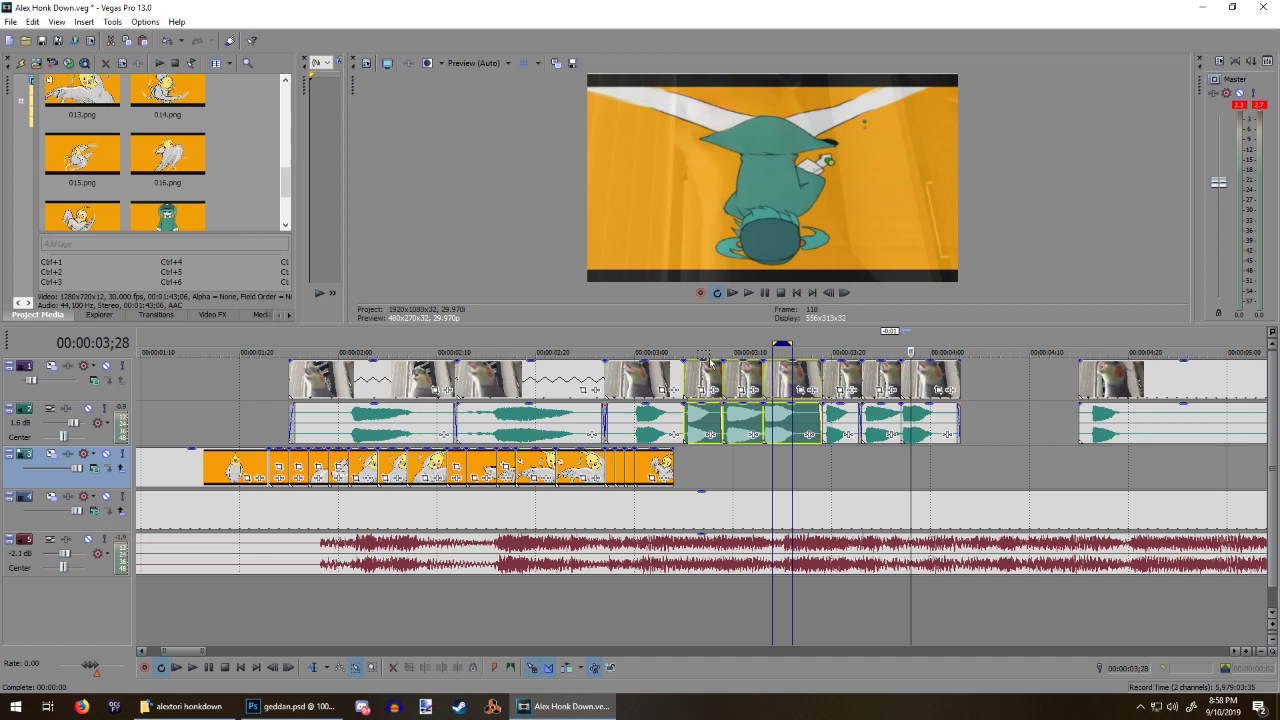
right_click(783, 346)
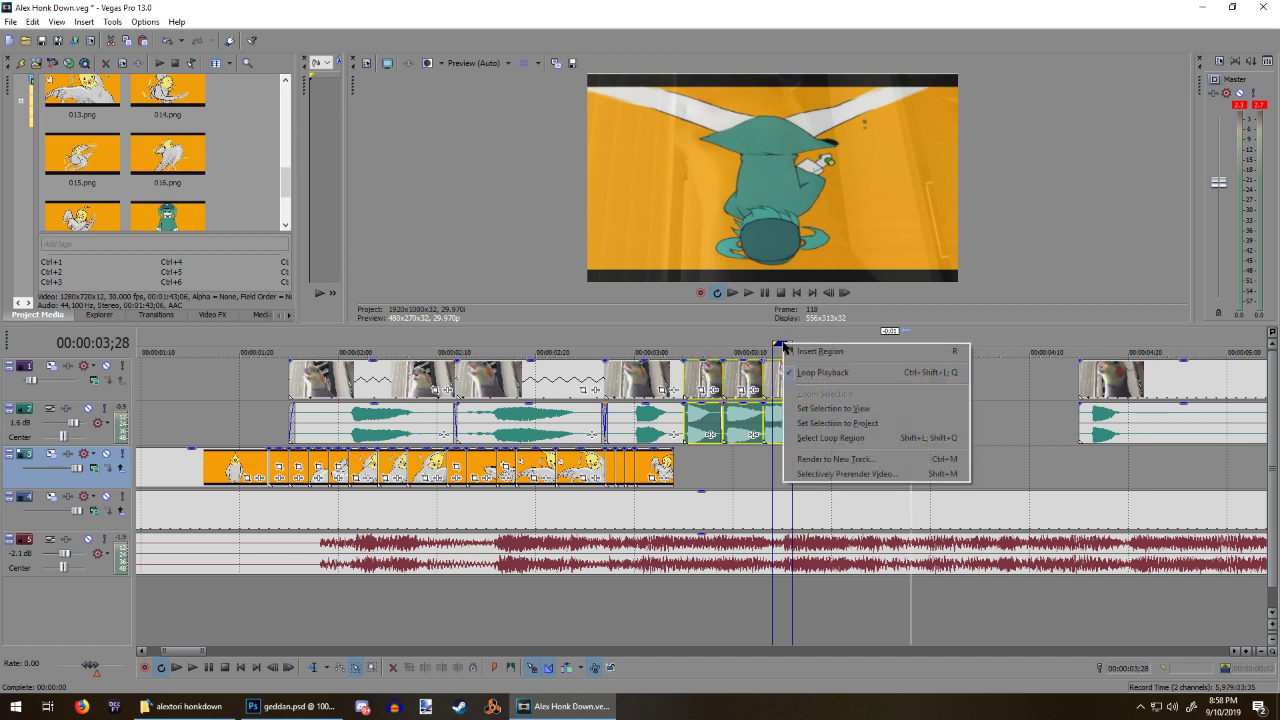
left_click(810, 372)
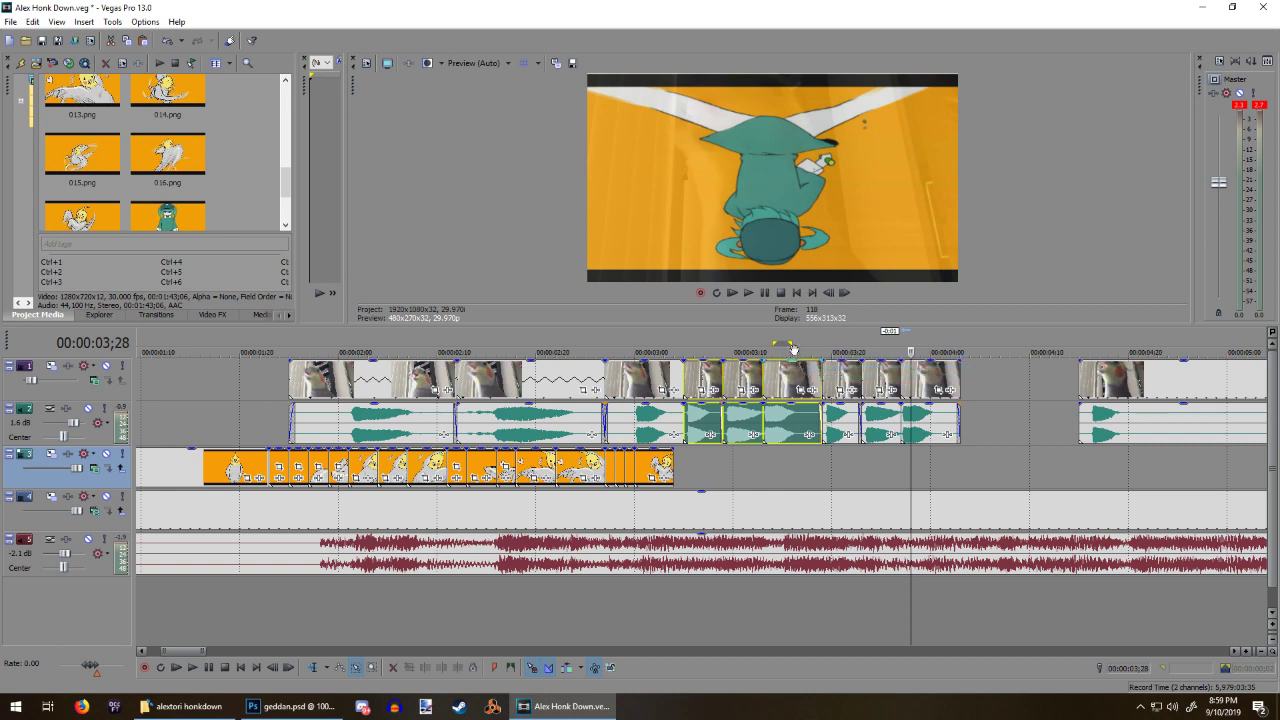
Step: Play the honk sequence from 00:00:03;02 and again from 00:00:02;20 to check the timing
key("space")
left_click(661, 470)
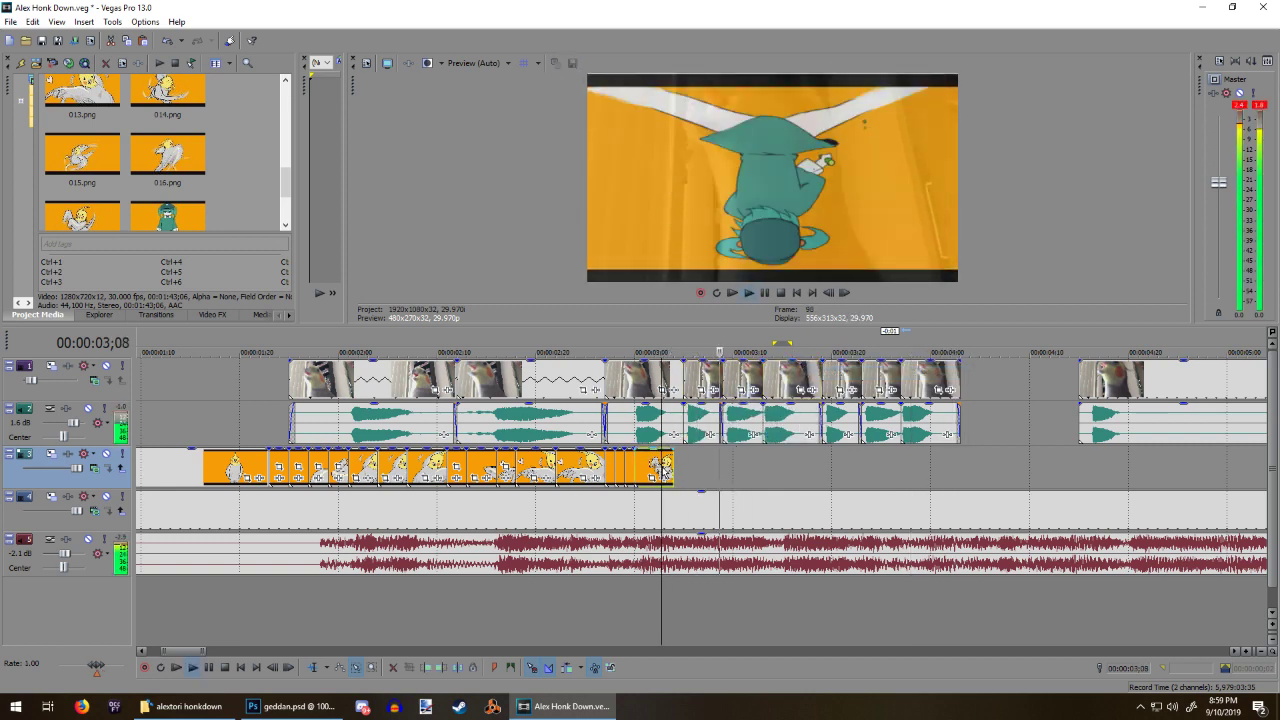
key("space")
key("space")
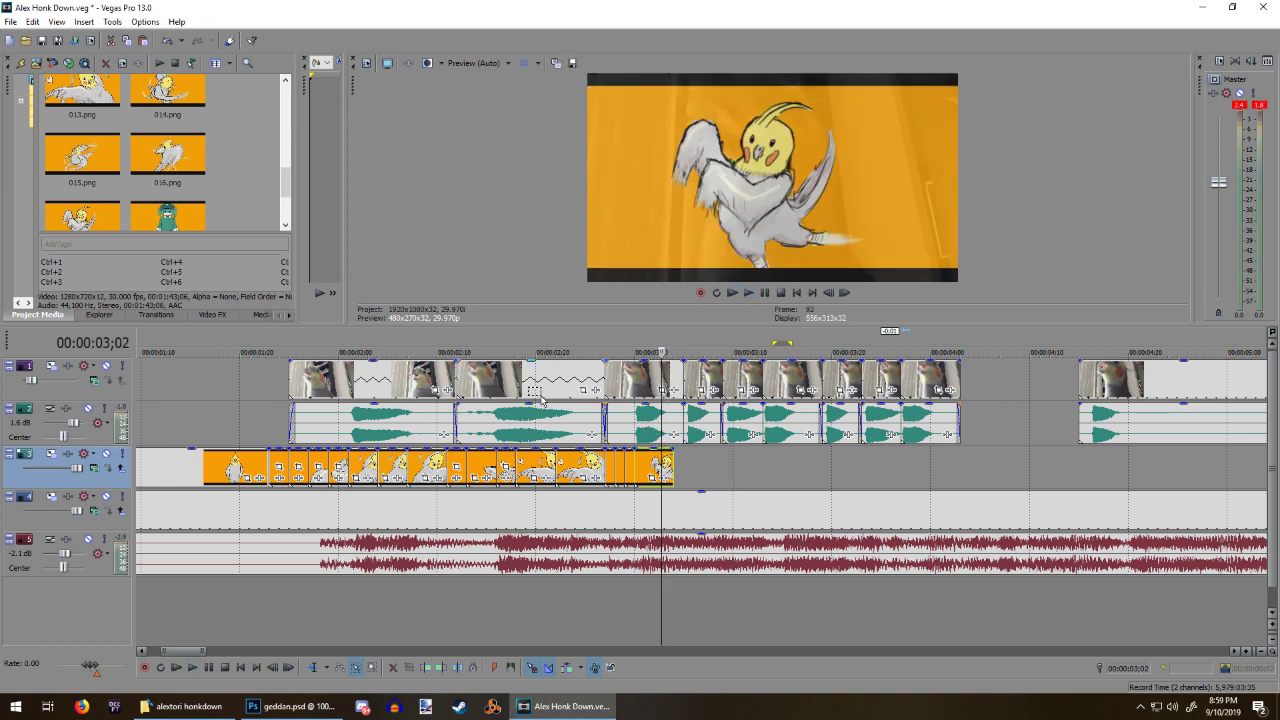
left_click(543, 416)
left_click(545, 415)
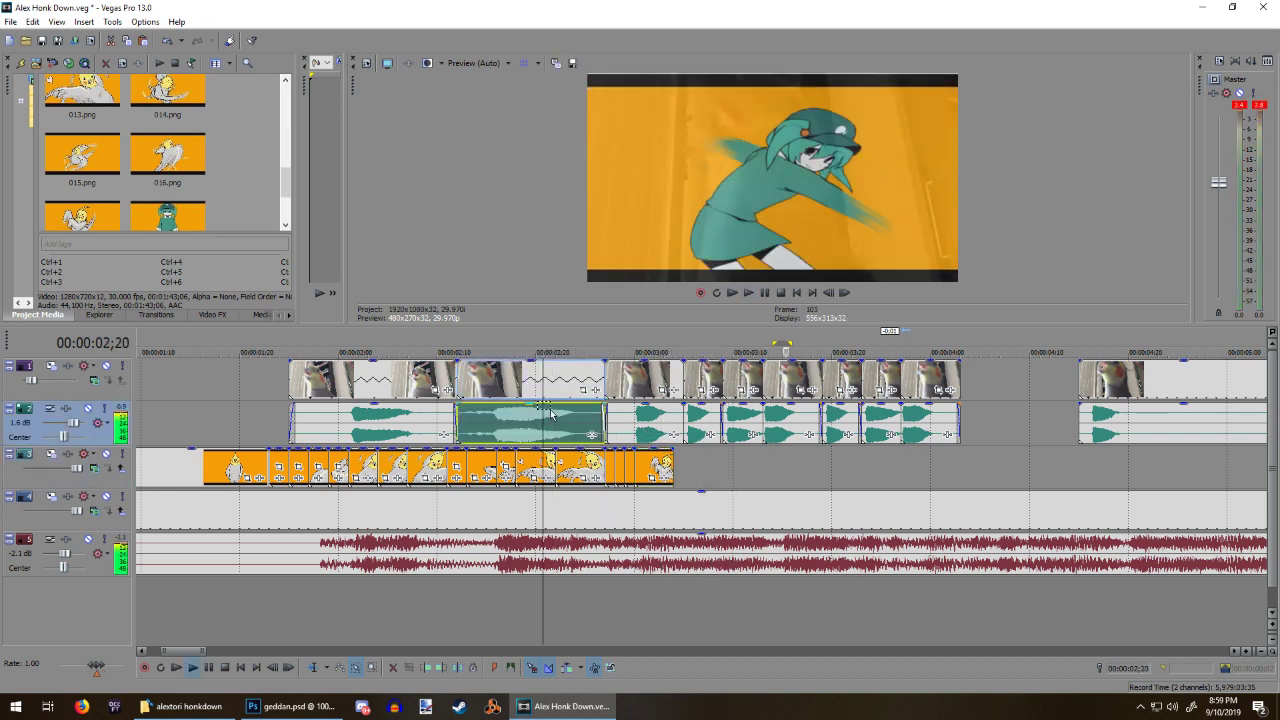
key("space")
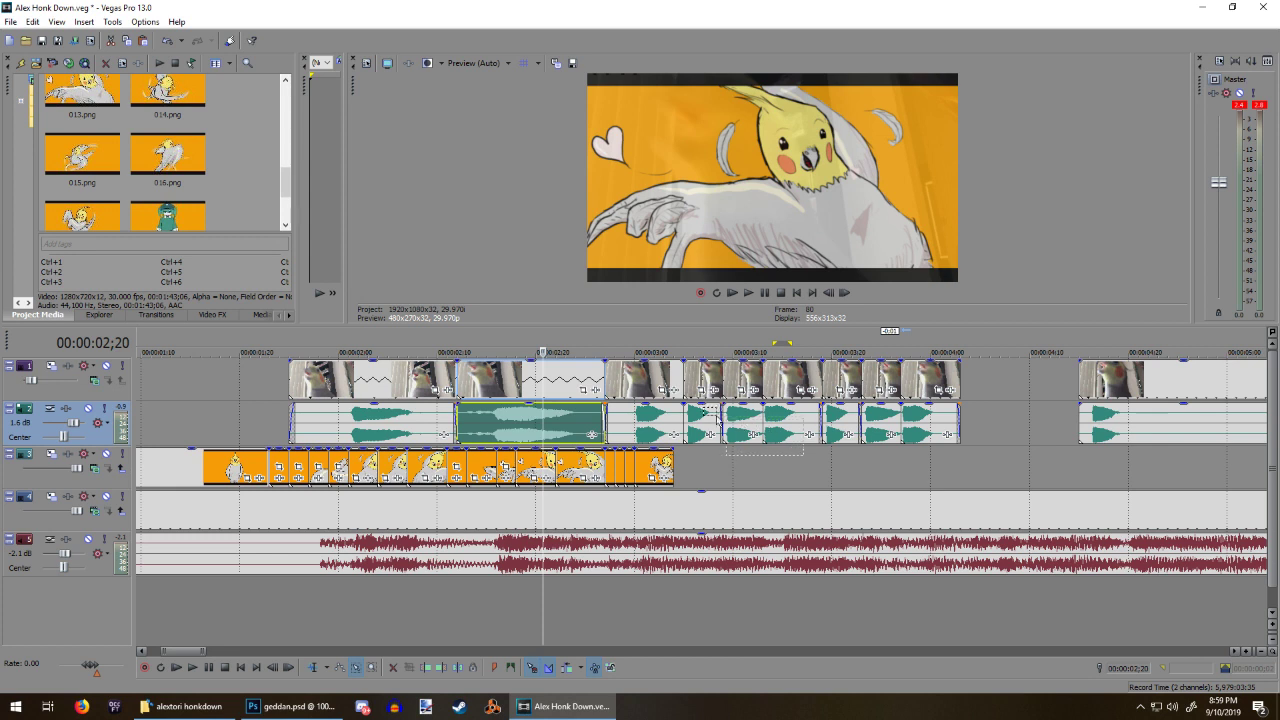
Step: Move the fourth to sixth honk clips one frame later and trim the sixth clip's end to meet the seventh
left_click_drag(718, 418, 698, 415)
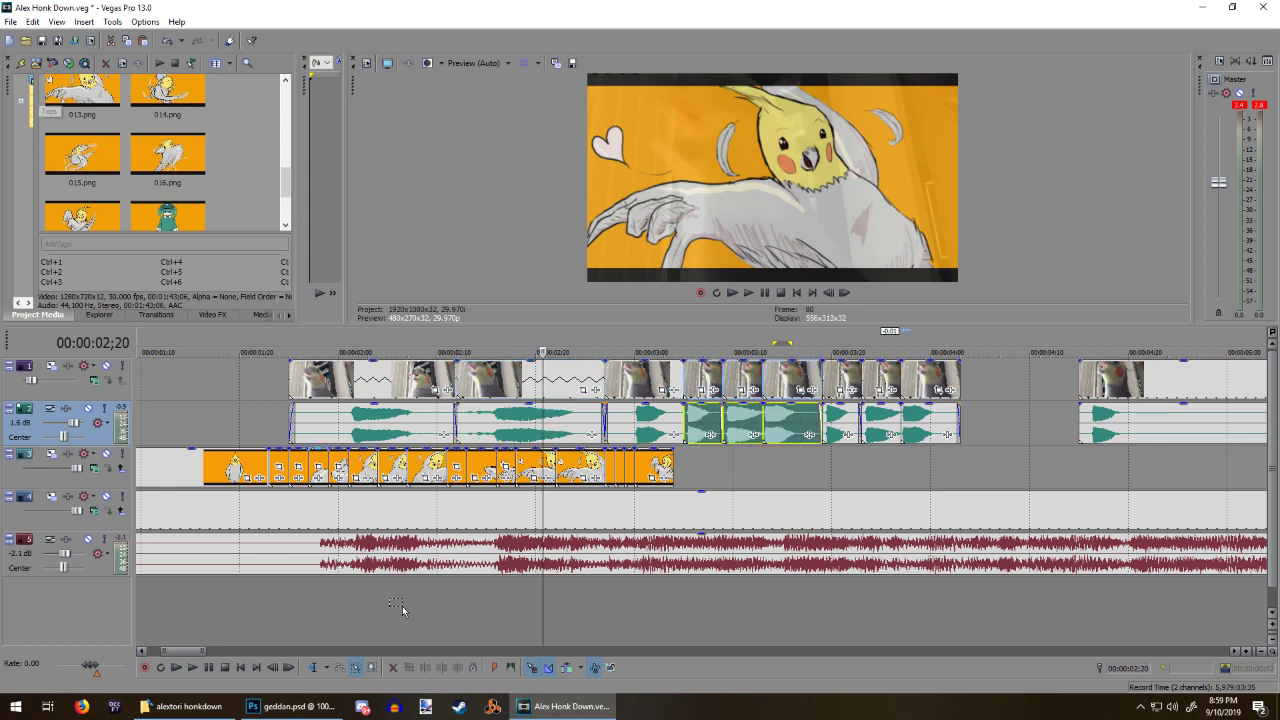
left_click_drag(697, 418, 705, 414)
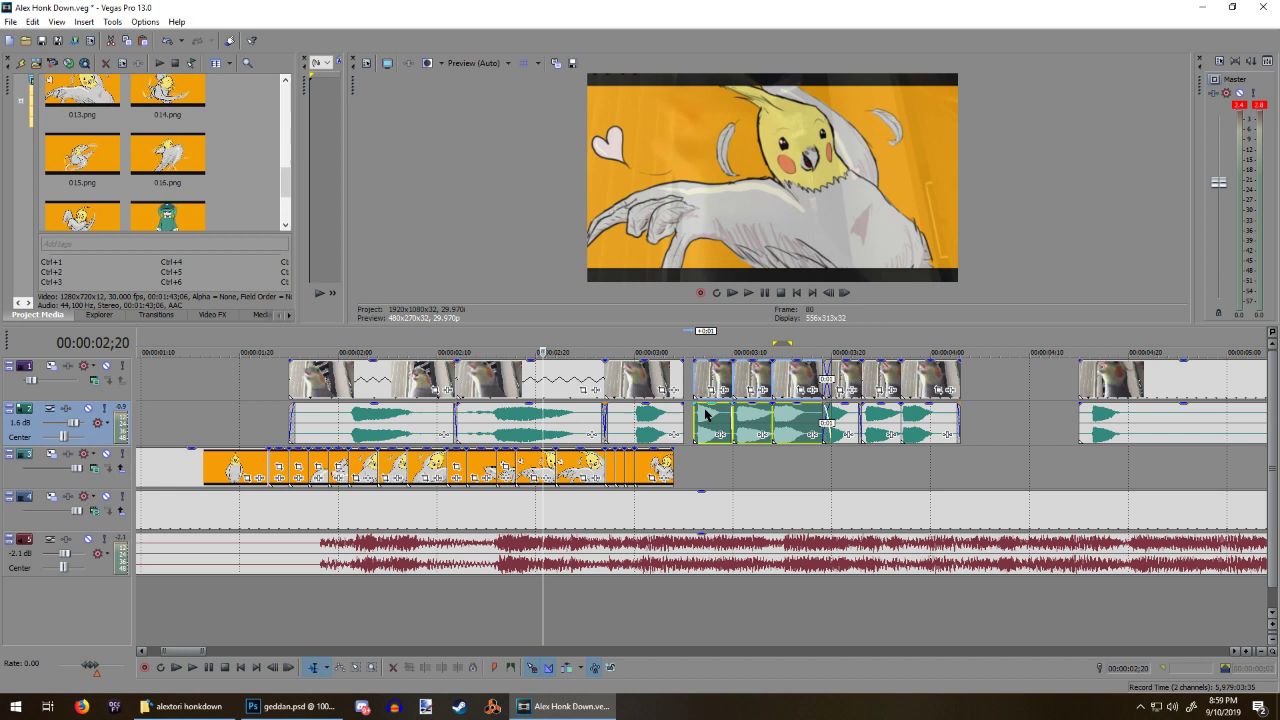
left_click(818, 407)
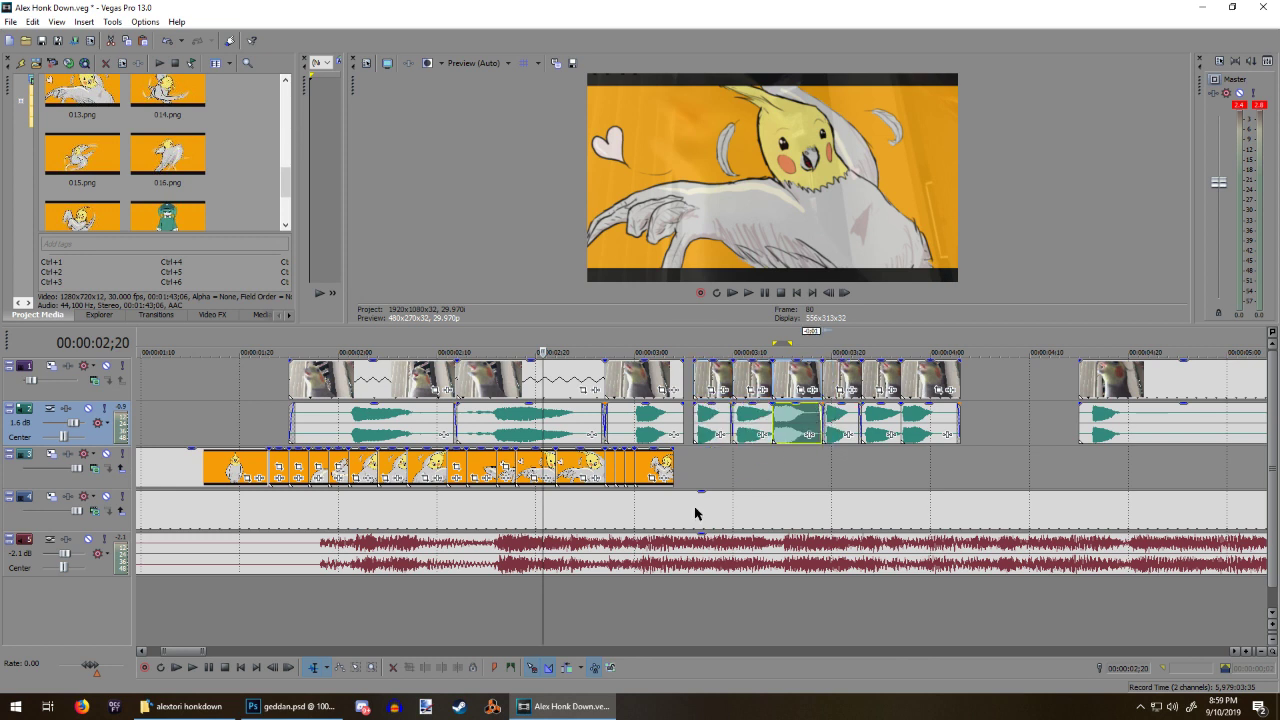
Step: Play the honk sequence from the end of the drawn frames and again from 00:00:02;09 against the music
left_click(676, 481)
key("space")
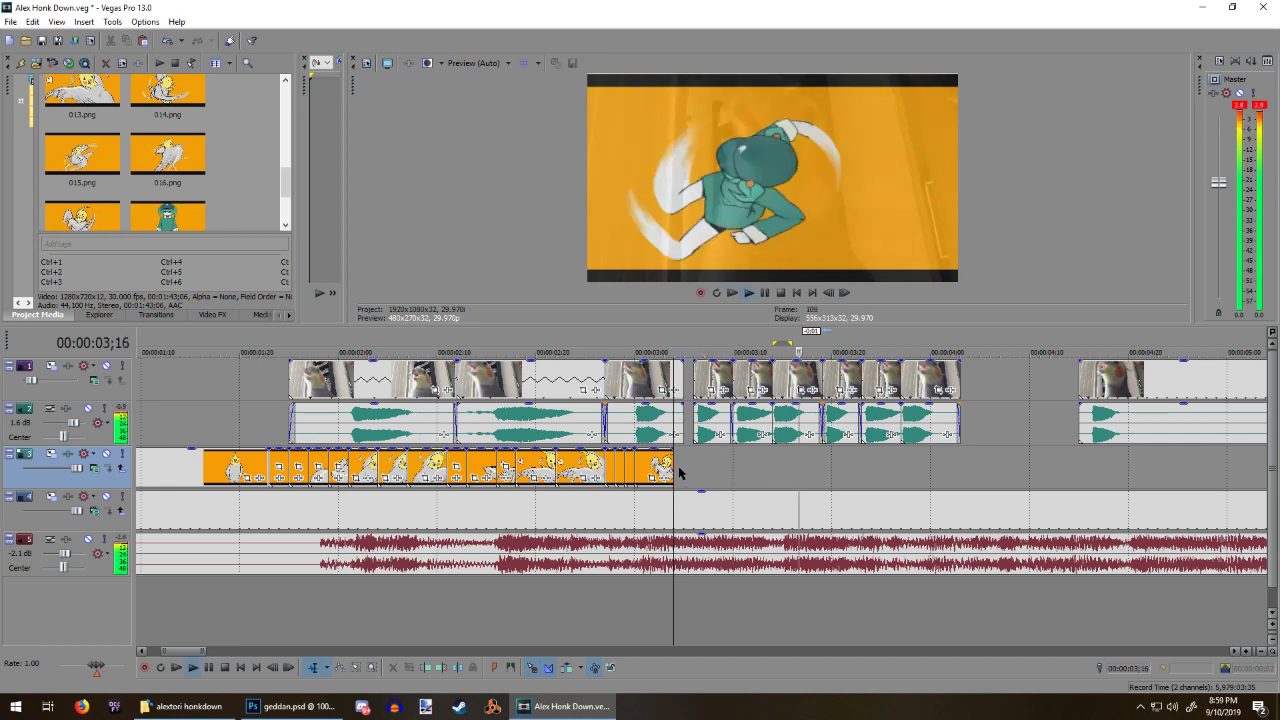
key("space")
left_click(428, 648)
key("space")
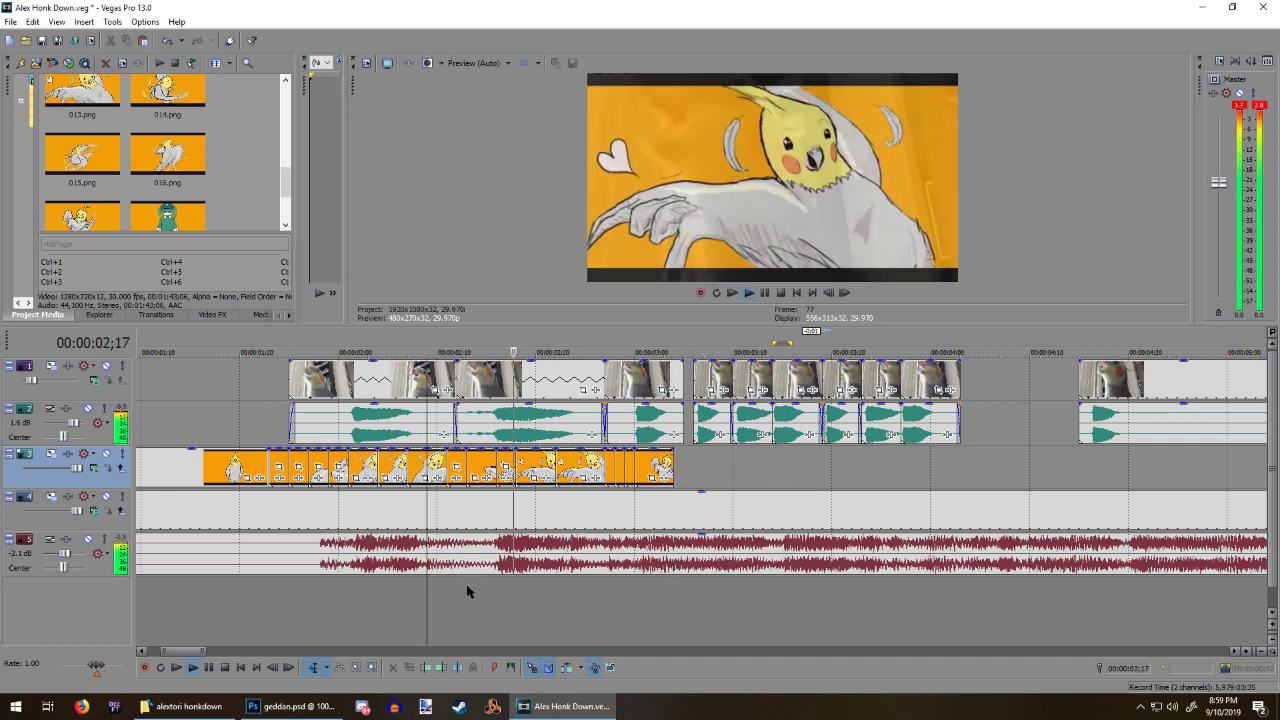
key("space")
Step: Extend the third and sixth honk clips' ends by one frame and move the seventh to ninth clips one frame later
left_click(645, 408)
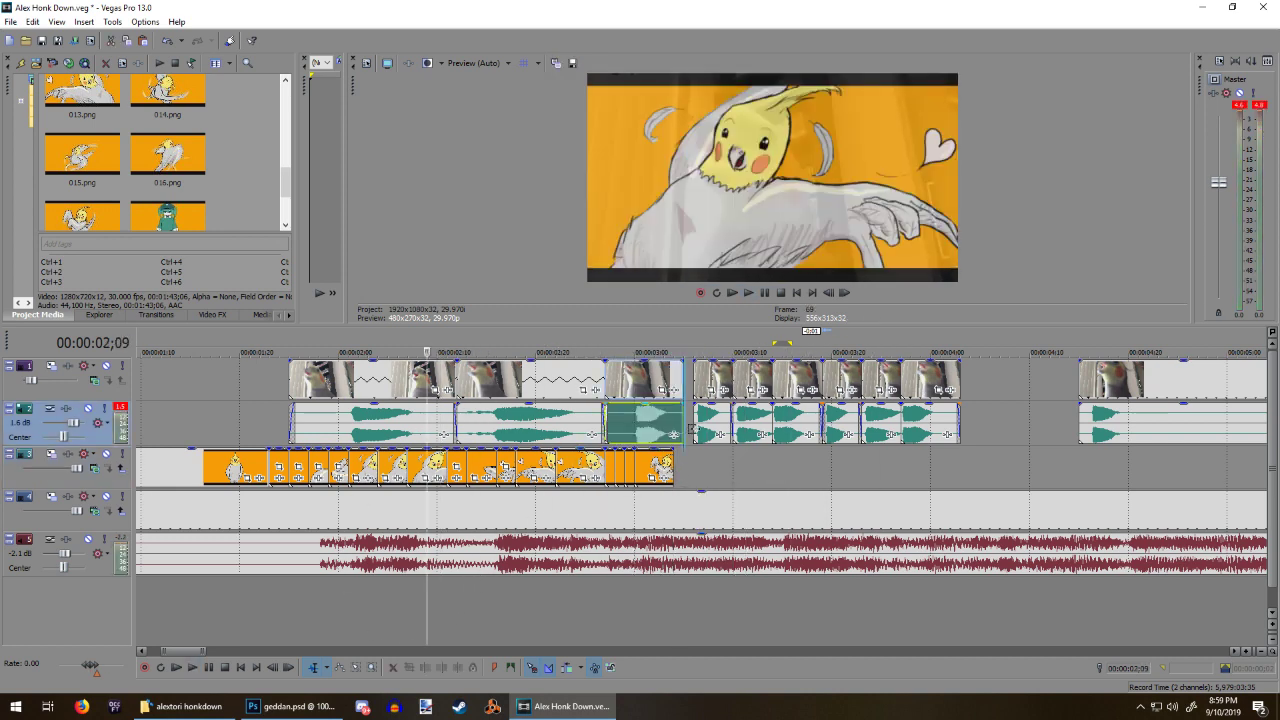
left_click(357, 667)
left_click_drag(840, 392, 840, 392)
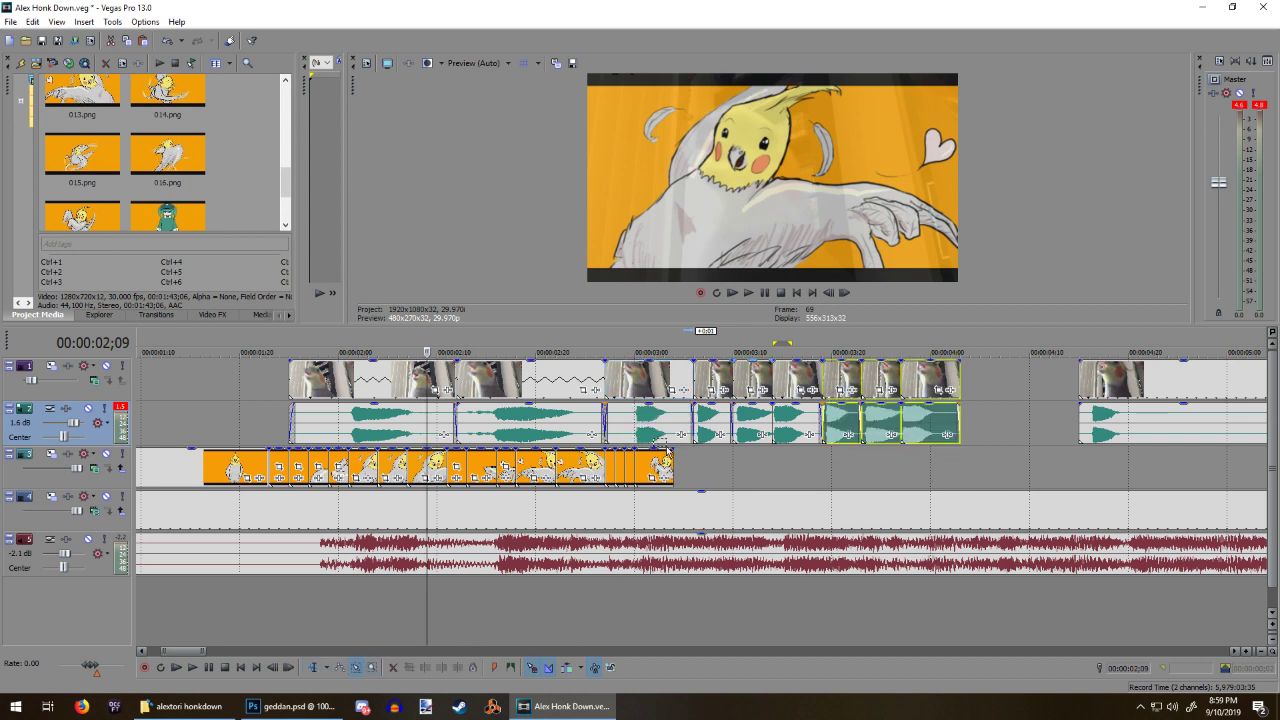
left_click(315, 667)
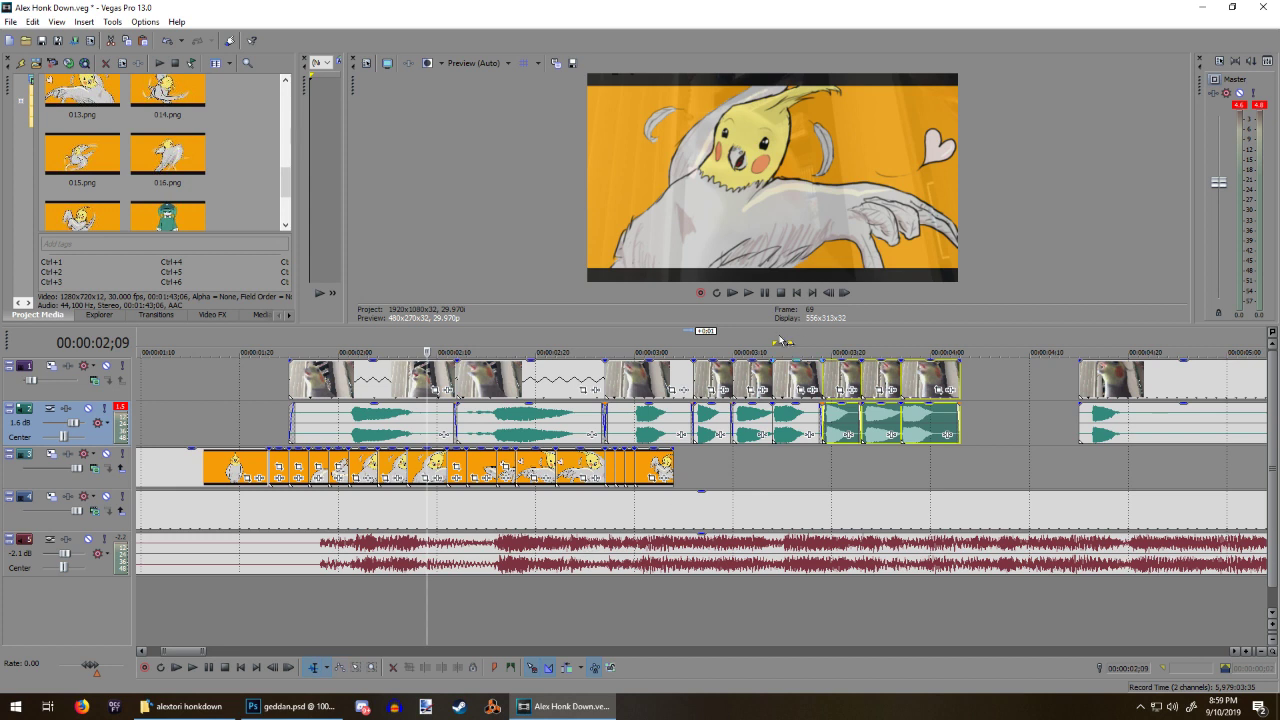
left_click_drag(841, 370, 827, 377)
left_click(819, 379)
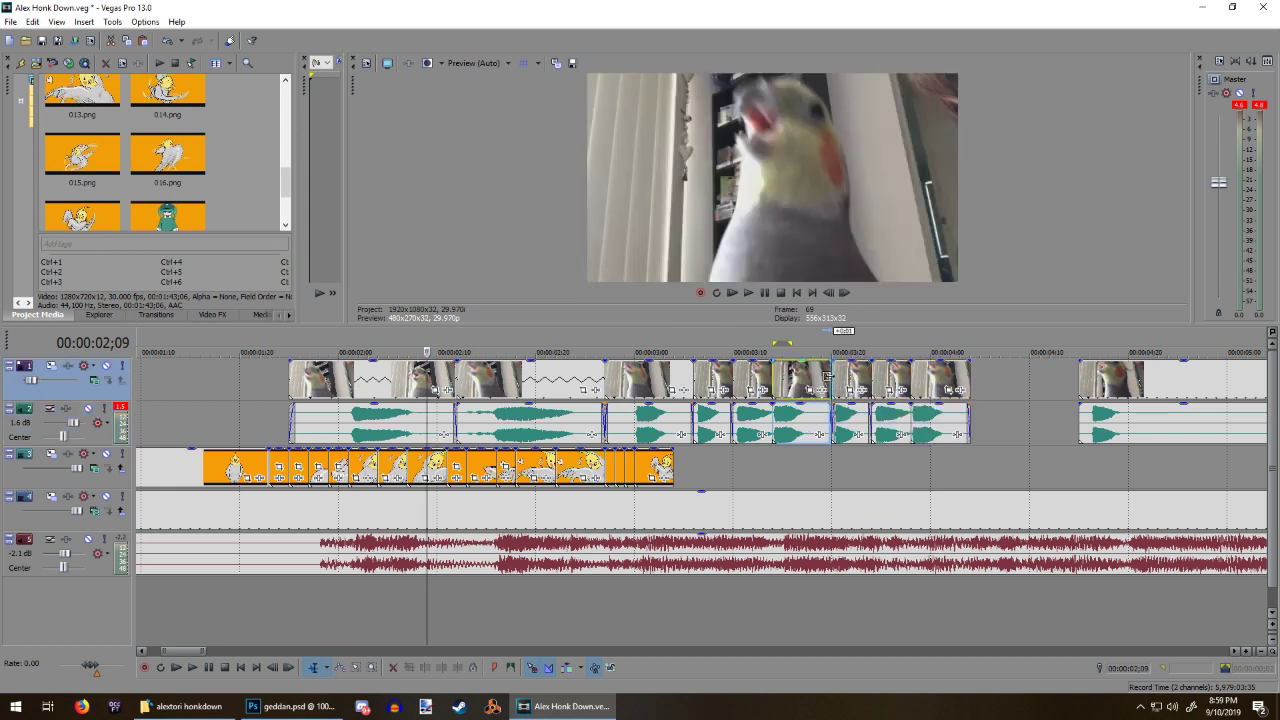
Step: Play the adjusted nine-clip honk sequence from 00:00:02;09 and again from 00:00:01;19
key("space")
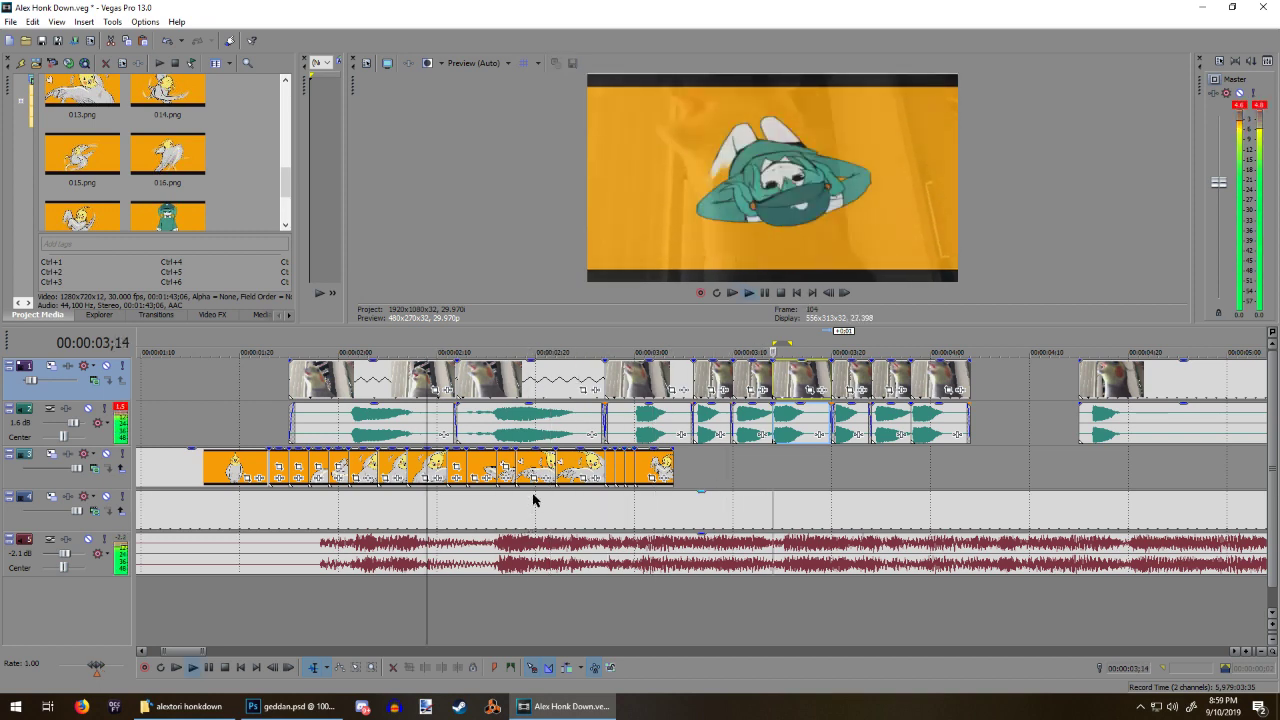
key("space")
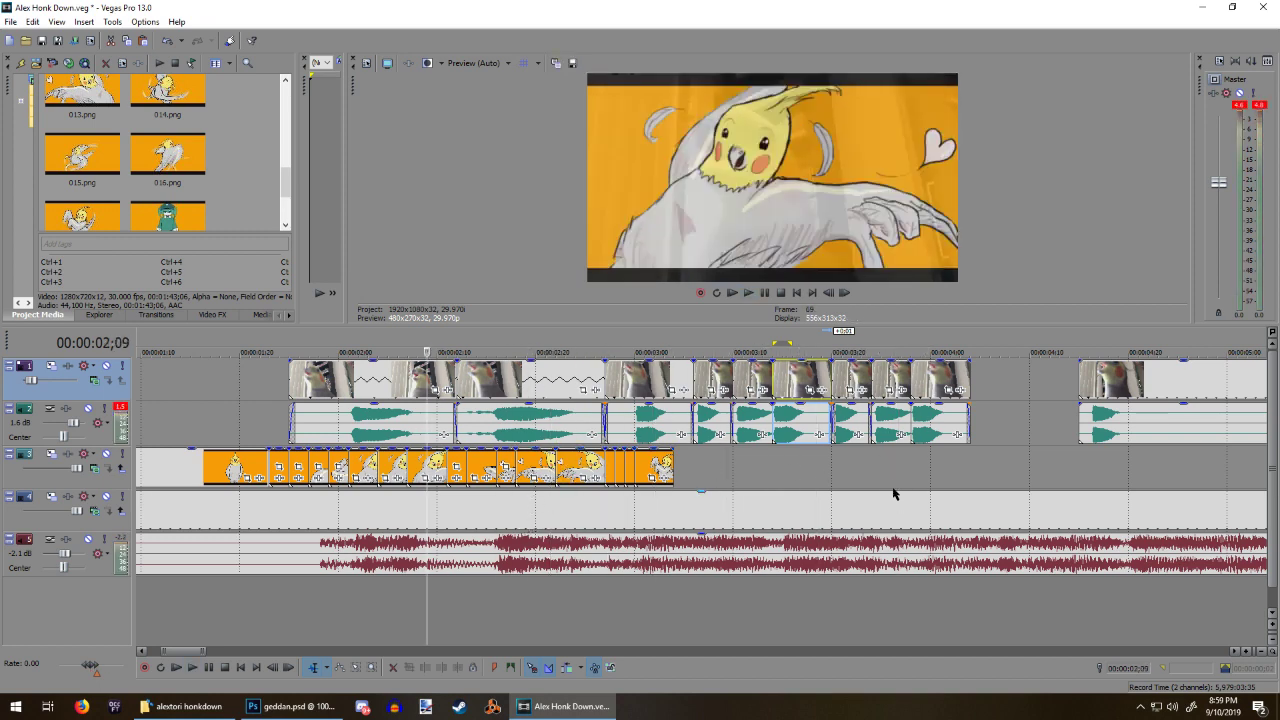
left_click(911, 478)
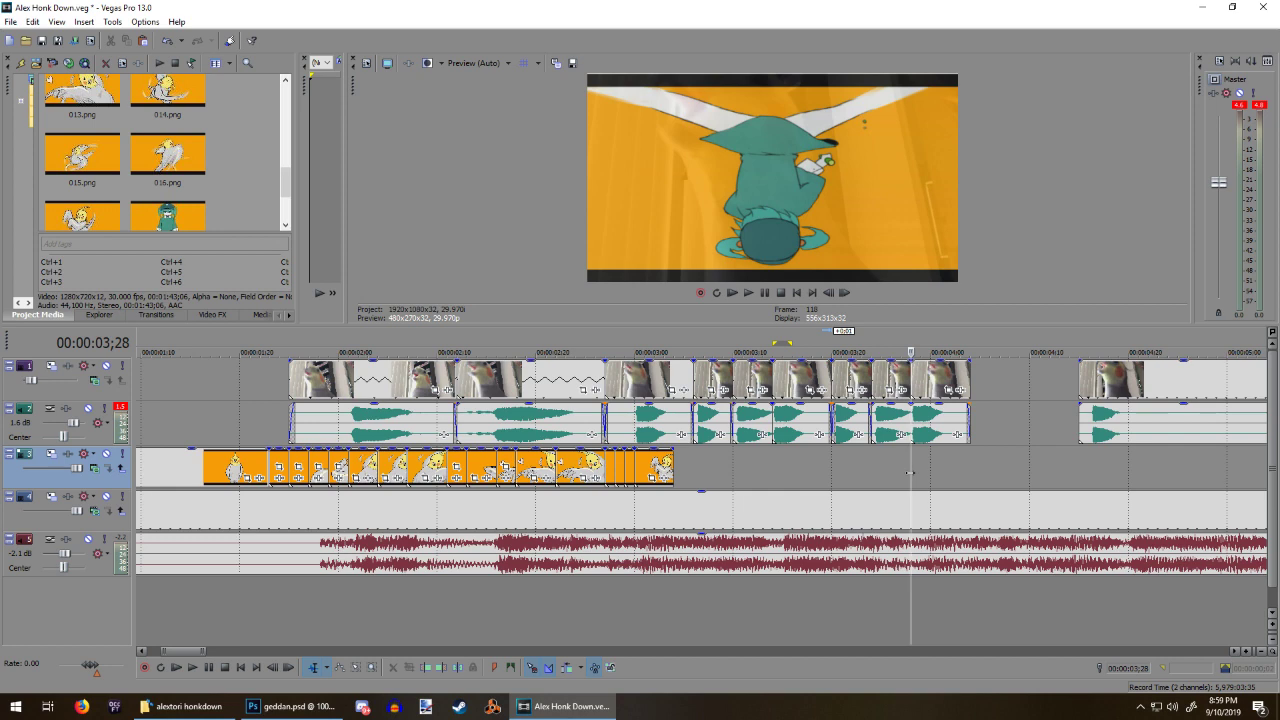
left_click(229, 384)
key("space")
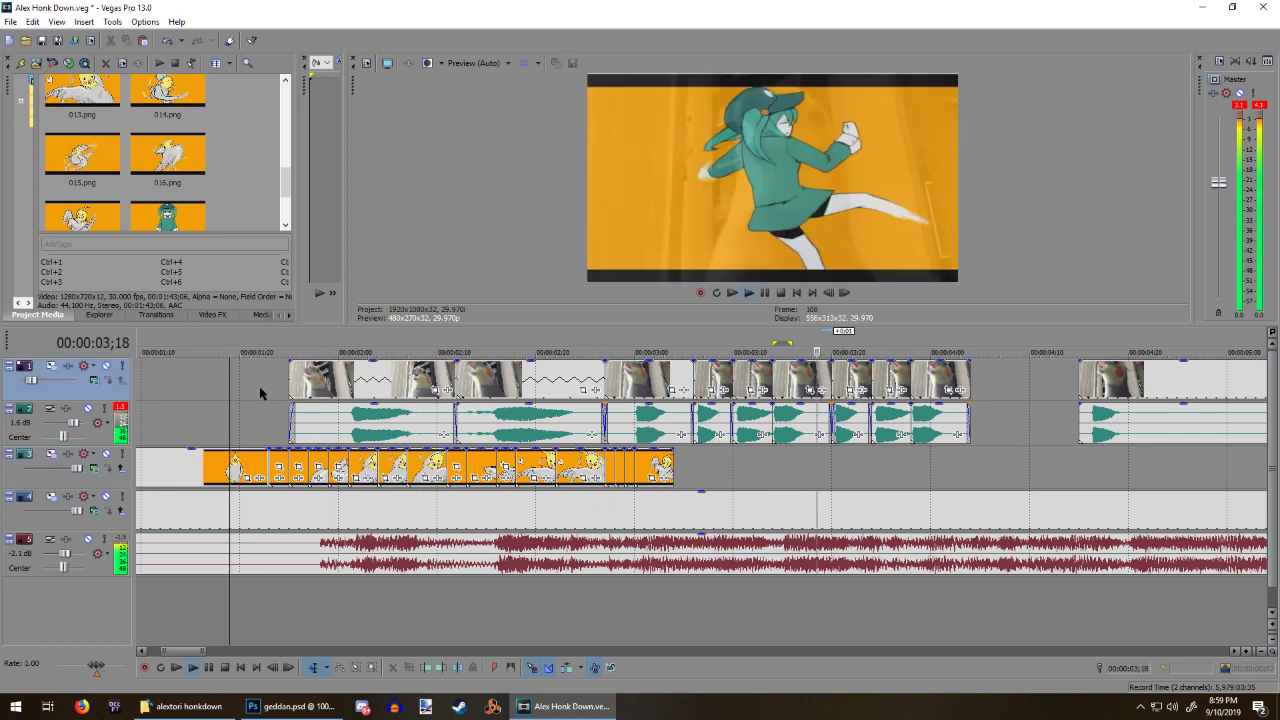
key("space")
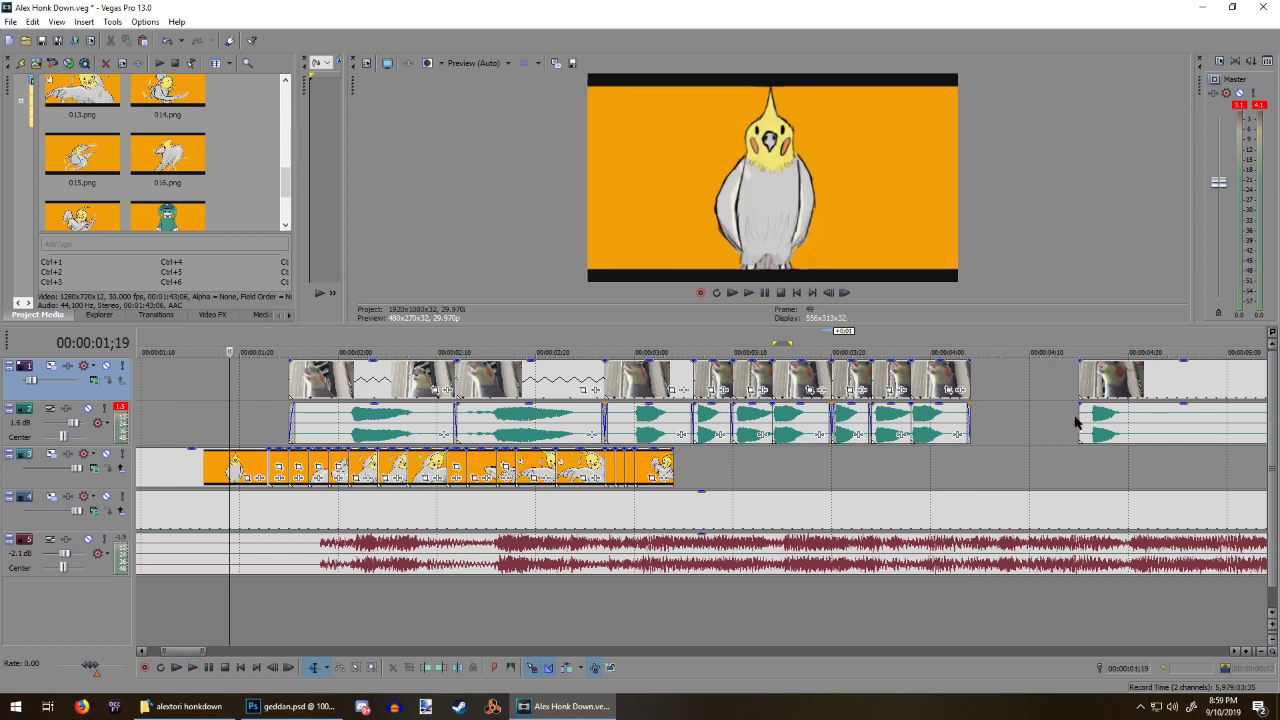
Step: Paste a copy of the seventh to ninth honk clips at 00:00:04;04 and move the uncut source clip to about 00:00:06;00
left_click(851, 418)
left_click(900, 420, "ctrl")
left_click(968, 421)
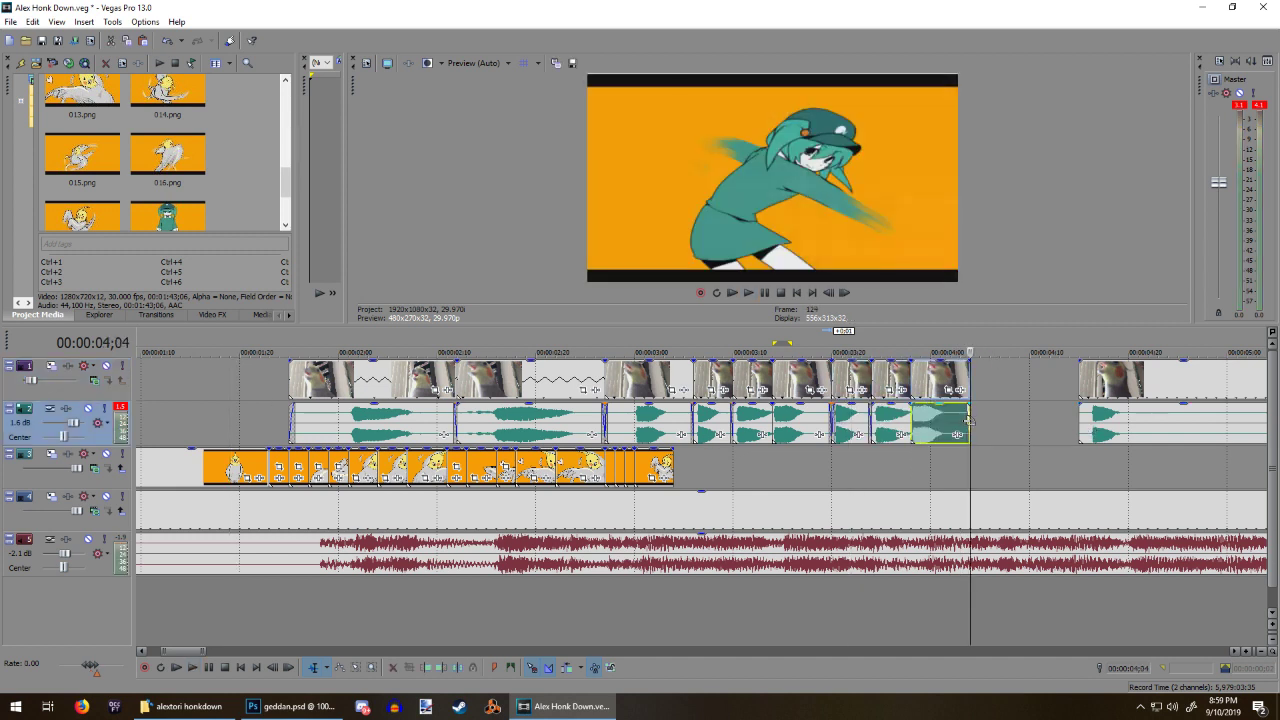
left_click(886, 424, "ctrl")
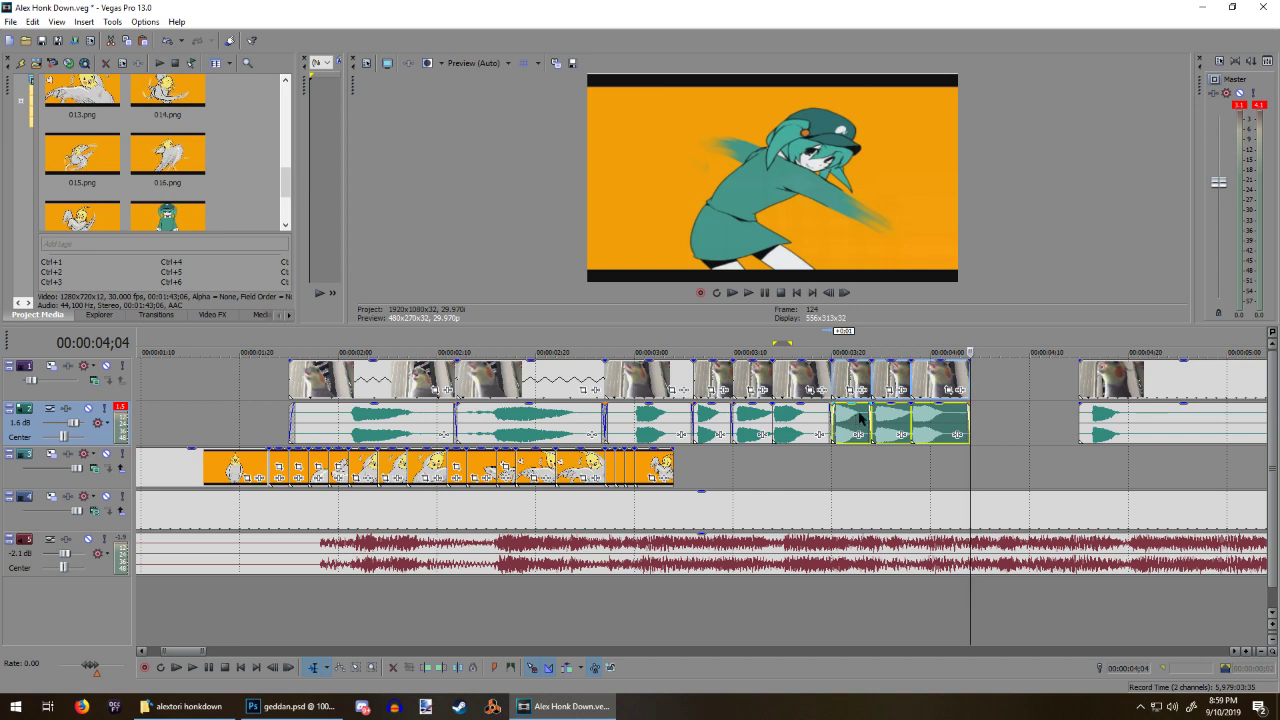
left_click(975, 378)
key("Left")
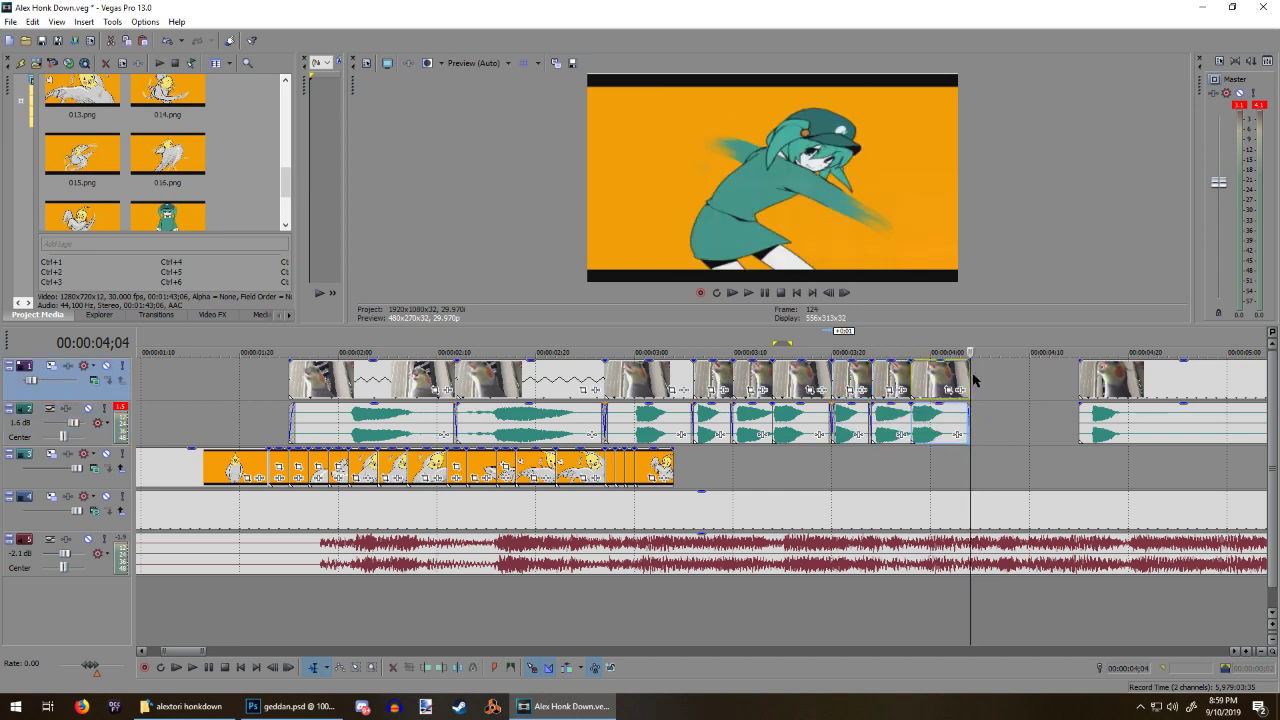
key("ctrl+v")
left_click_drag(1163, 384, 1268, 384)
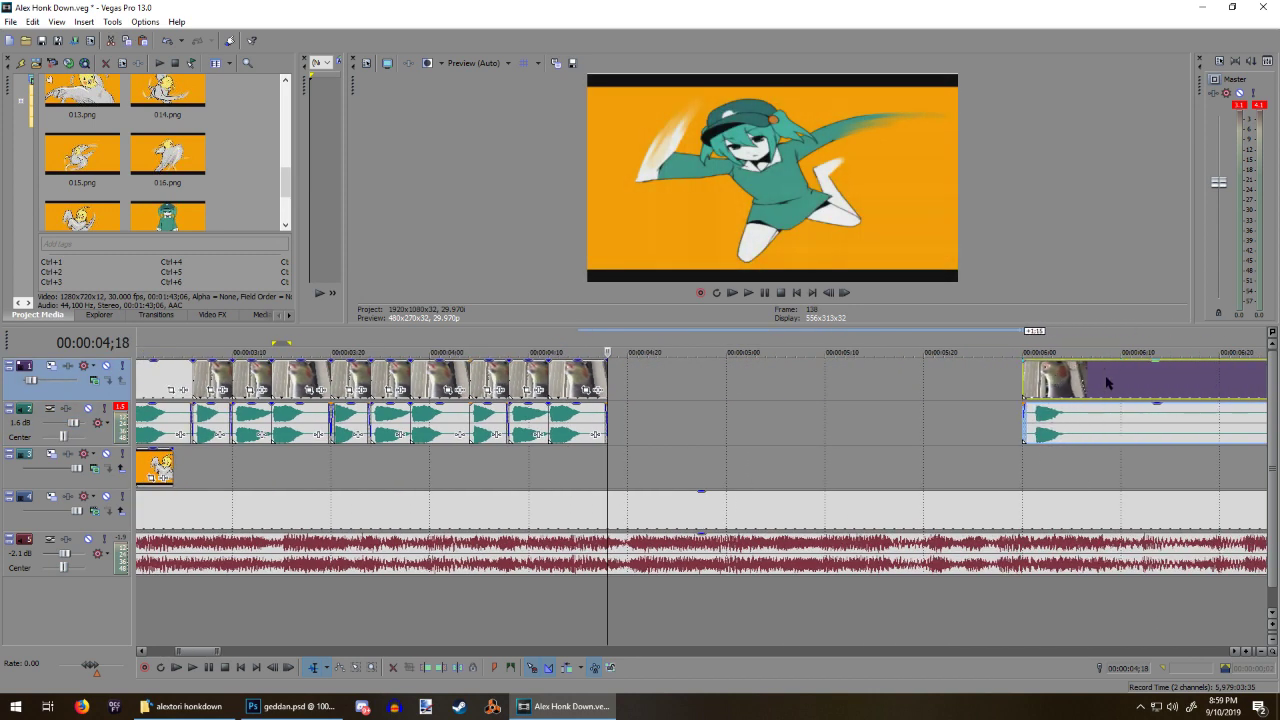
Step: Play from 00:00:03;20 to check the timing of the three copied honk clips
left_click(330, 505)
left_click(330, 467)
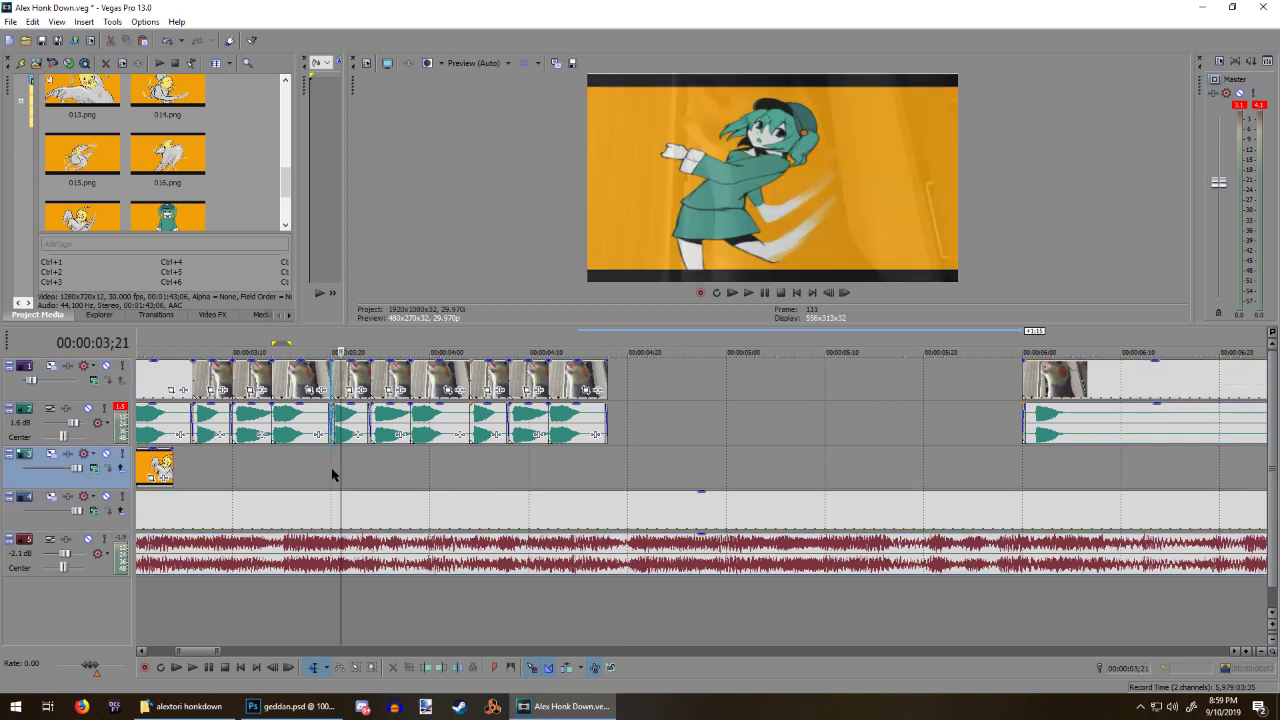
key("space")
key("space")
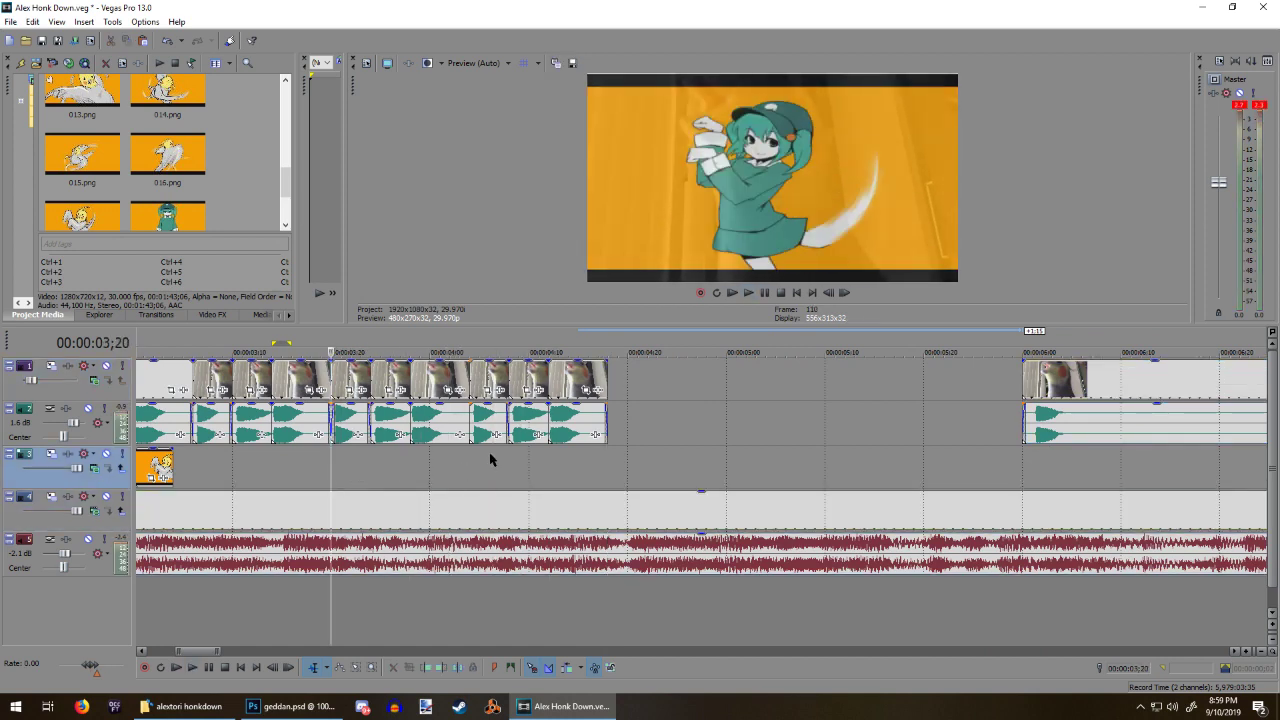
Step: Trim the ninth honk clip's end by one frame and move the tenth to twelfth clips one frame earlier to meet it
left_click_drag(470, 417, 455, 417)
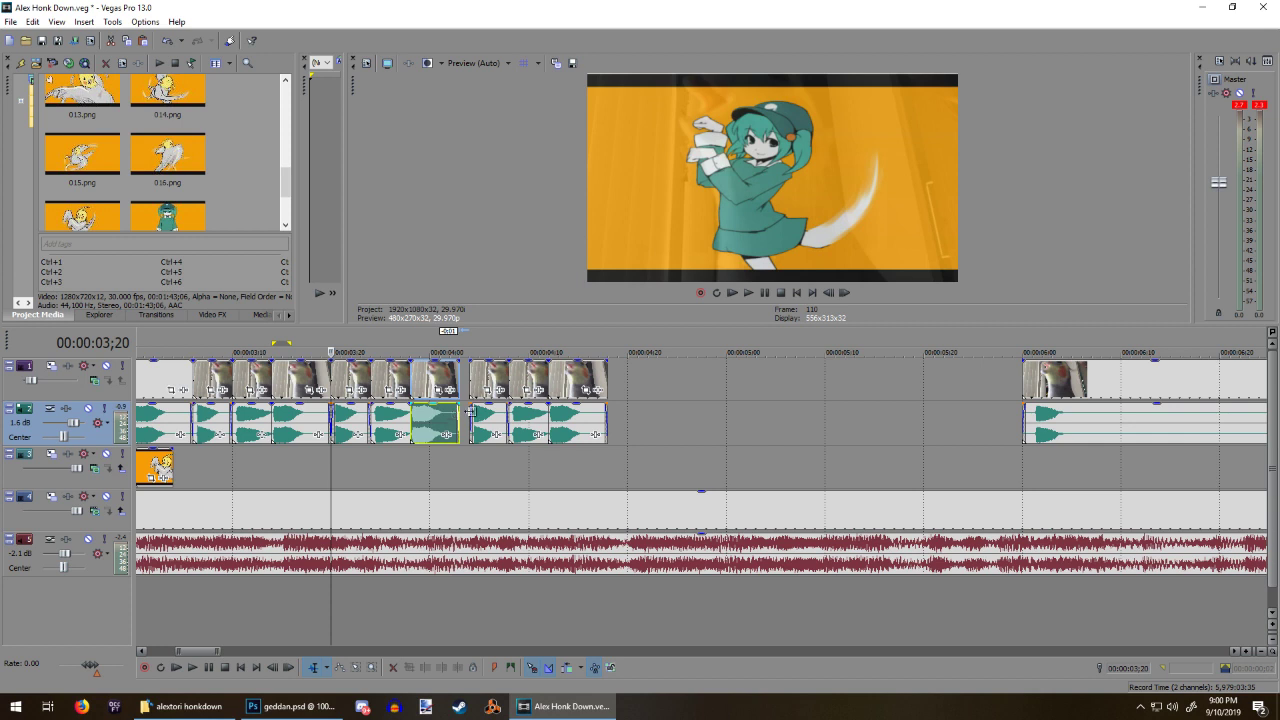
left_click(482, 428)
left_click(531, 420, "ctrl")
left_click(592, 422, "ctrl")
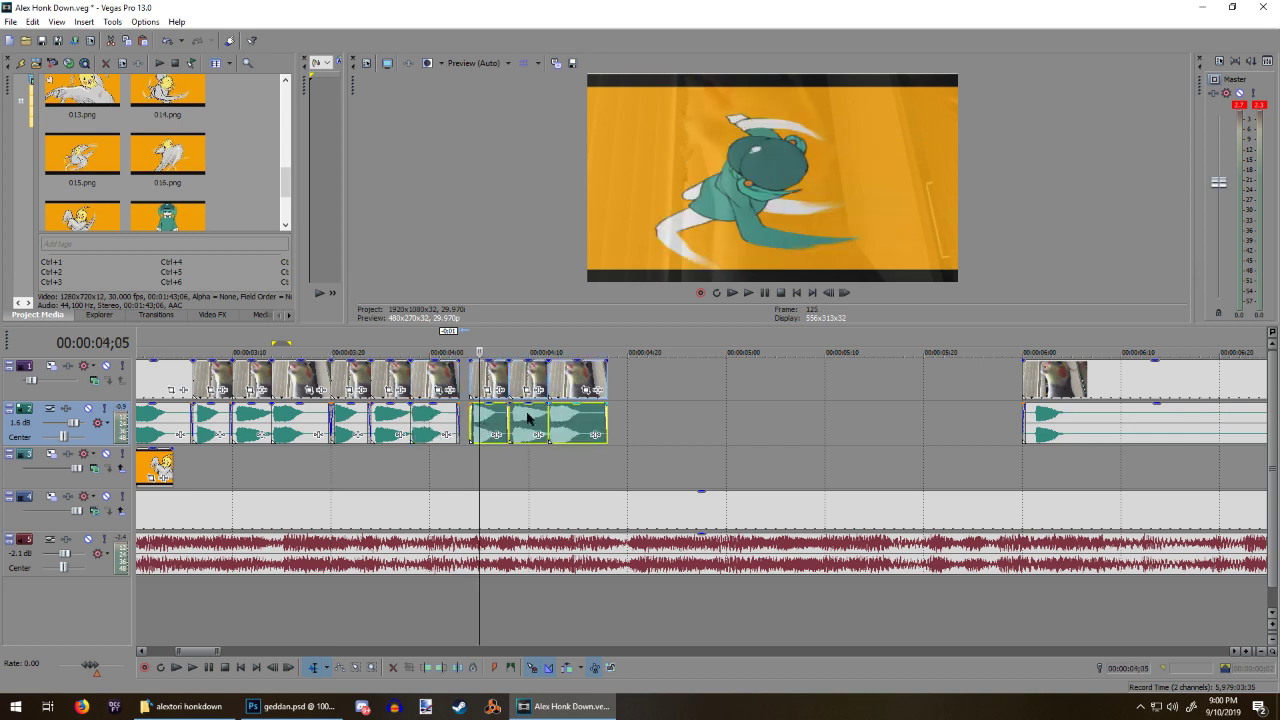
left_click_drag(488, 417, 475, 417)
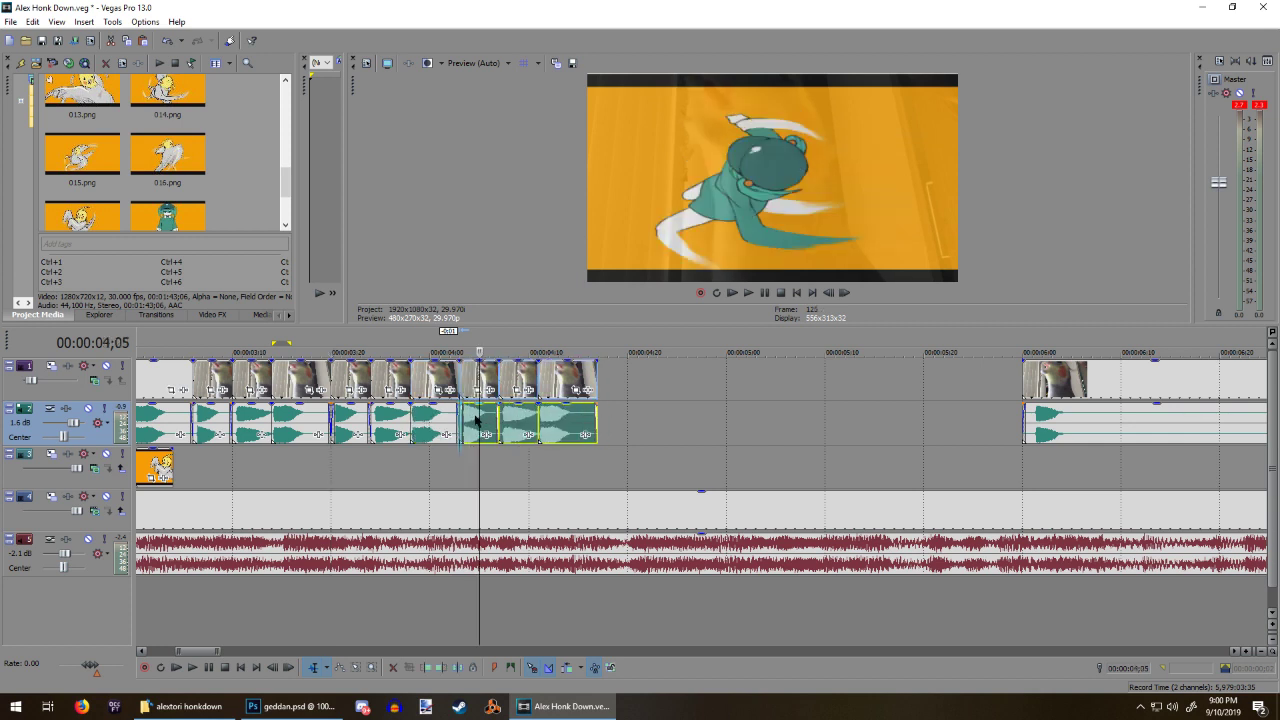
Step: Play from the start of the fourth honk clip through the last three clips to check the rhythm
left_click(198, 476)
key("space")
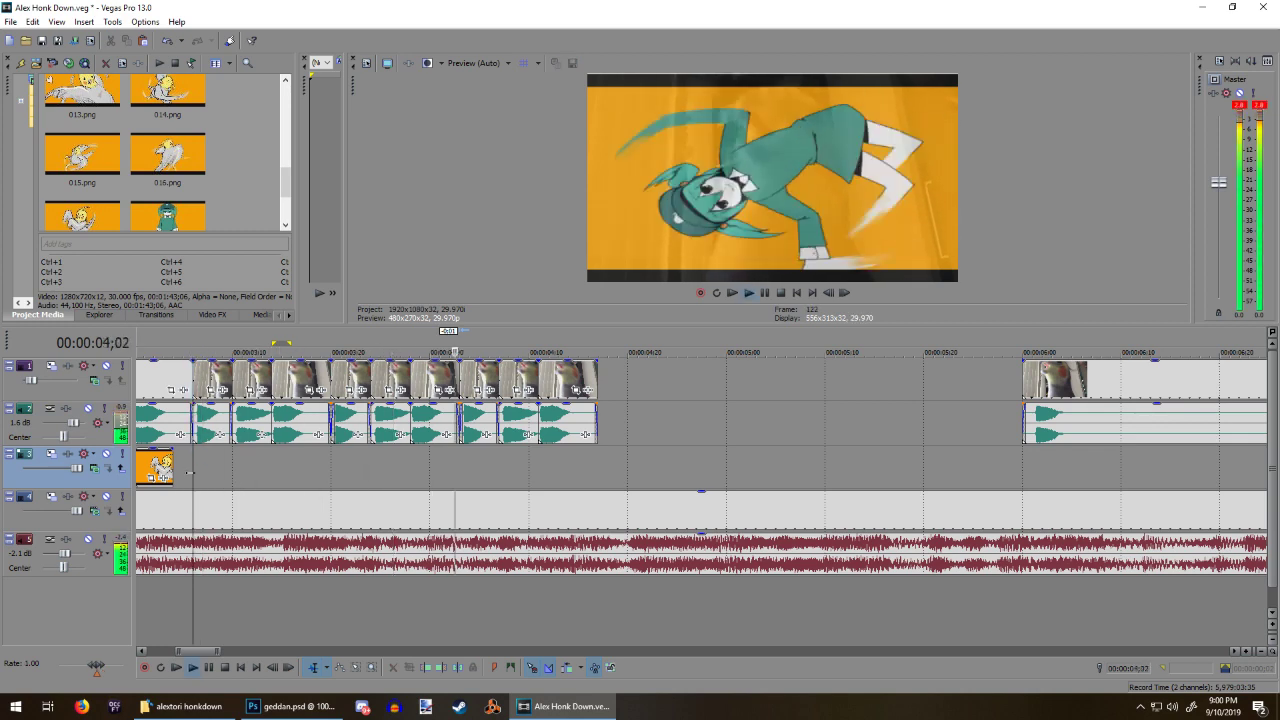
key("space")
key("space")
Step: Move the tenth honk clip one frame later and extend its start back to meet the ninth clip
left_click(478, 418)
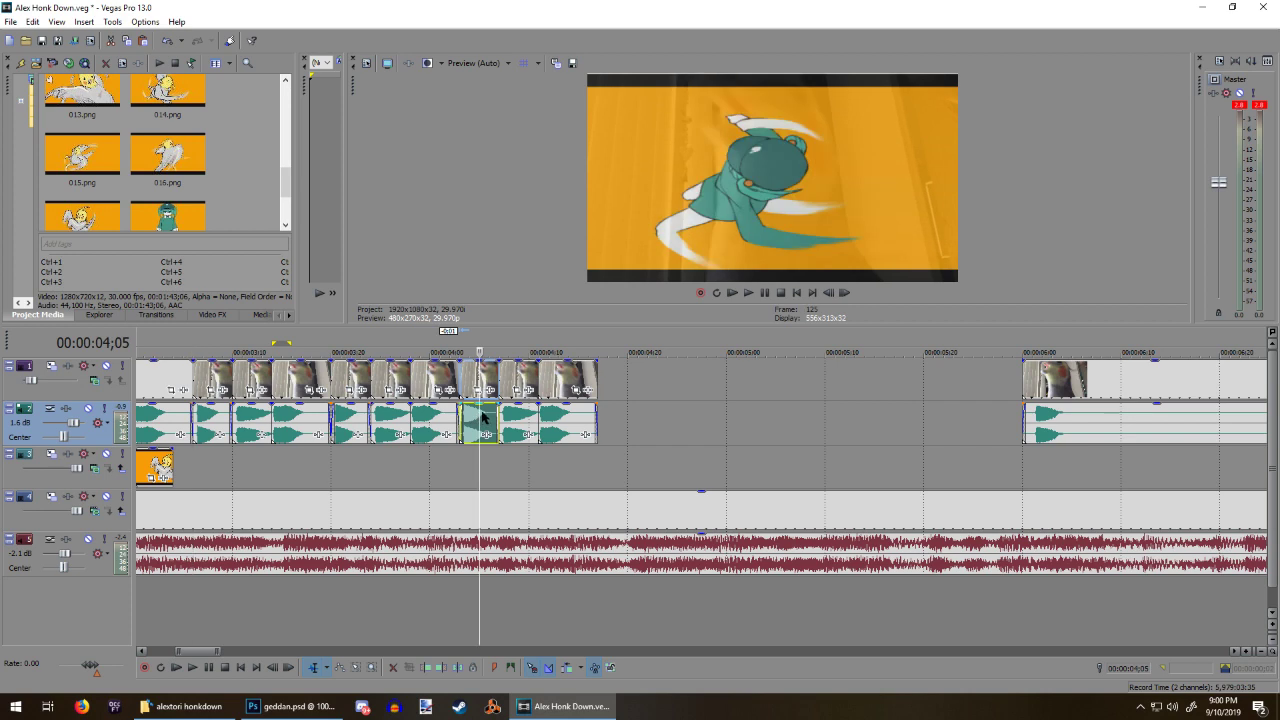
left_click_drag(479, 417, 492, 415)
key("space")
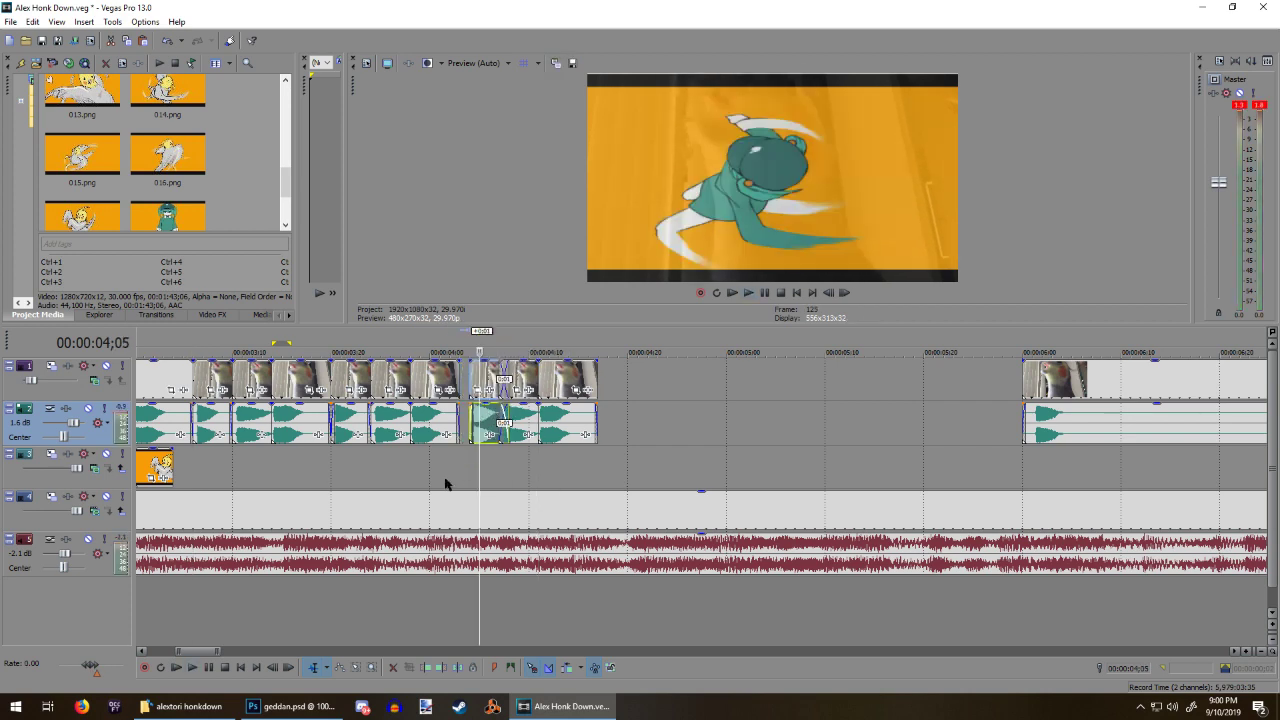
left_click(387, 480)
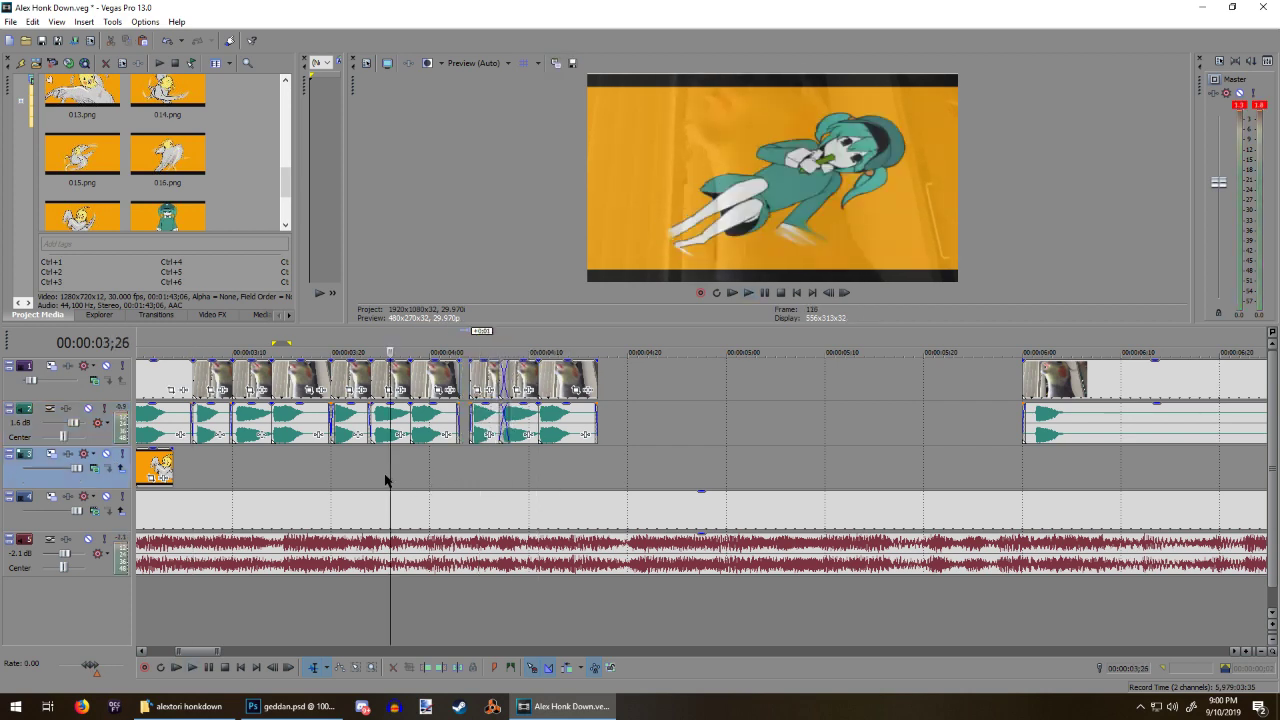
left_click(470, 425)
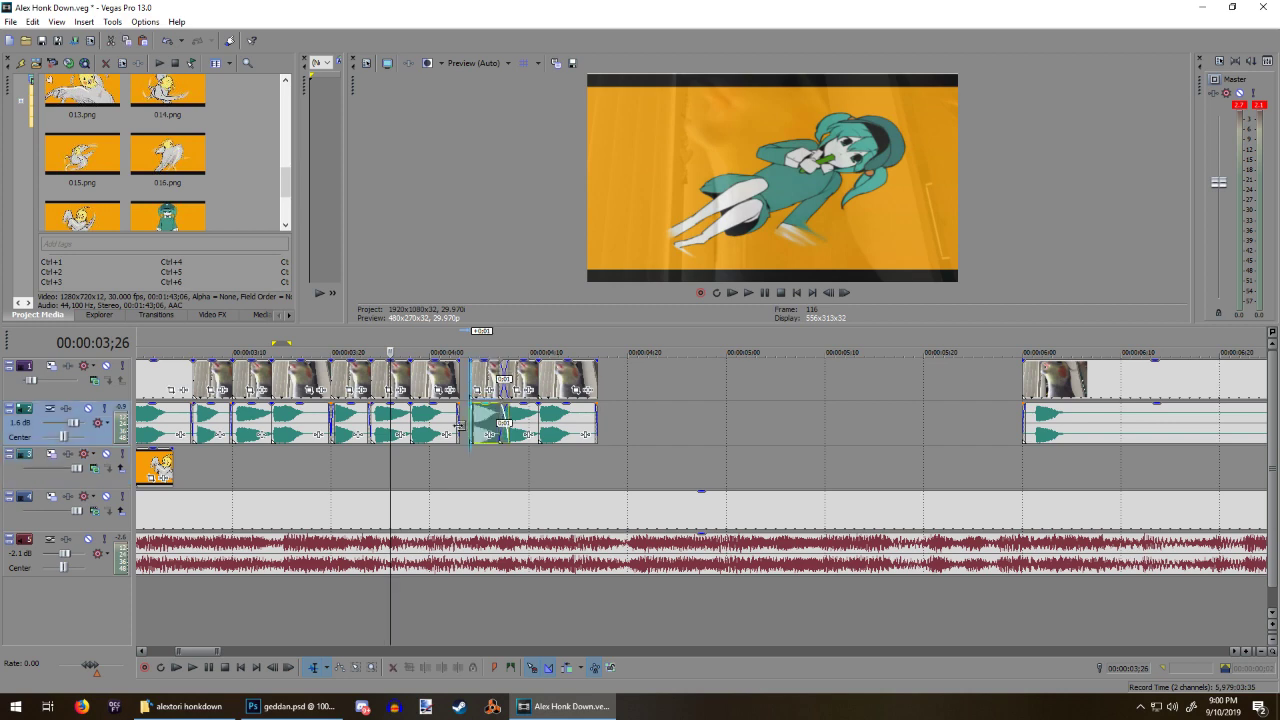
Step: Play from 00:00:03;04 to check the shifted tenth honk clip against the music
left_click(173, 456)
key("space")
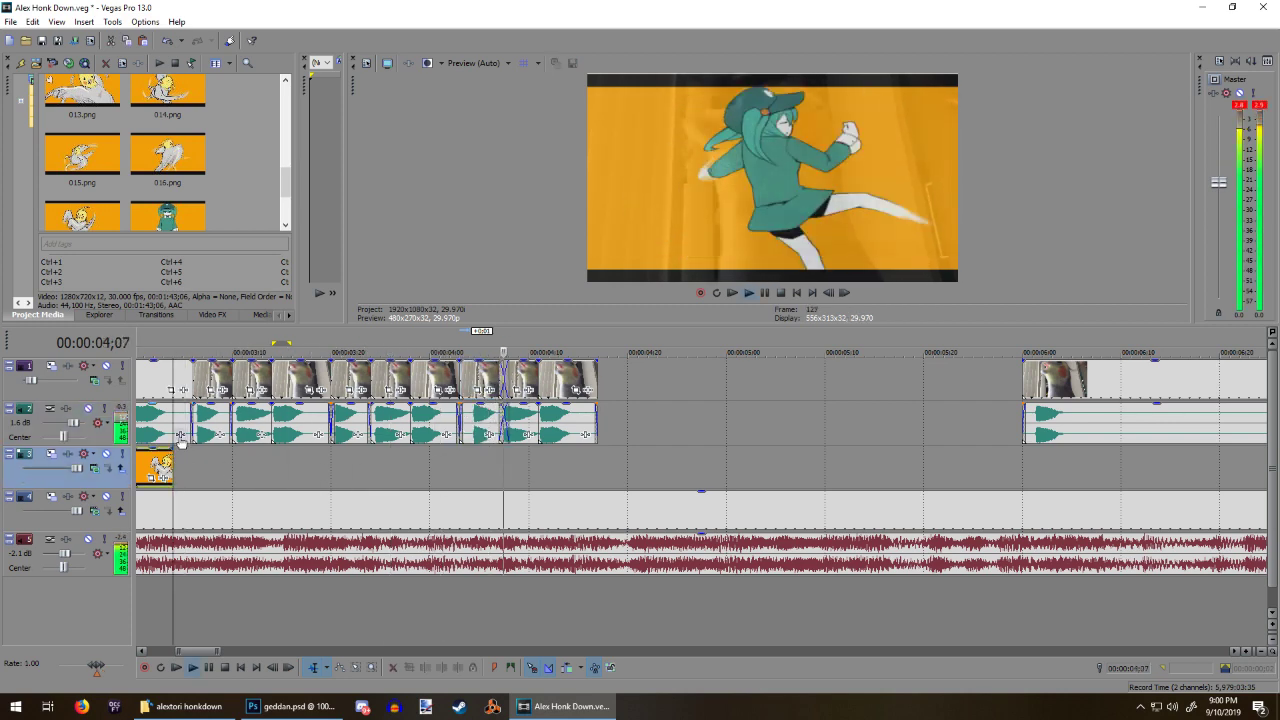
key("space")
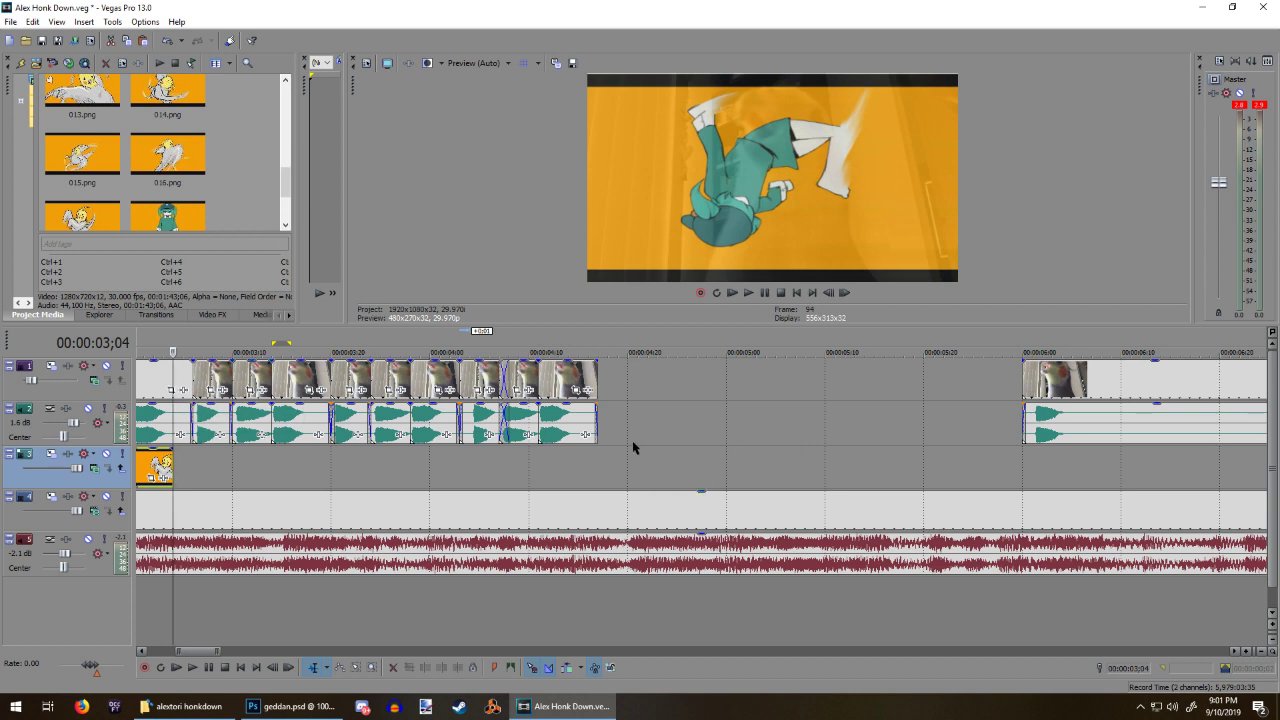
Step: Trim the tenth honk clip's end by one frame to remove its overlap with the eleventh clip
left_click(503, 424)
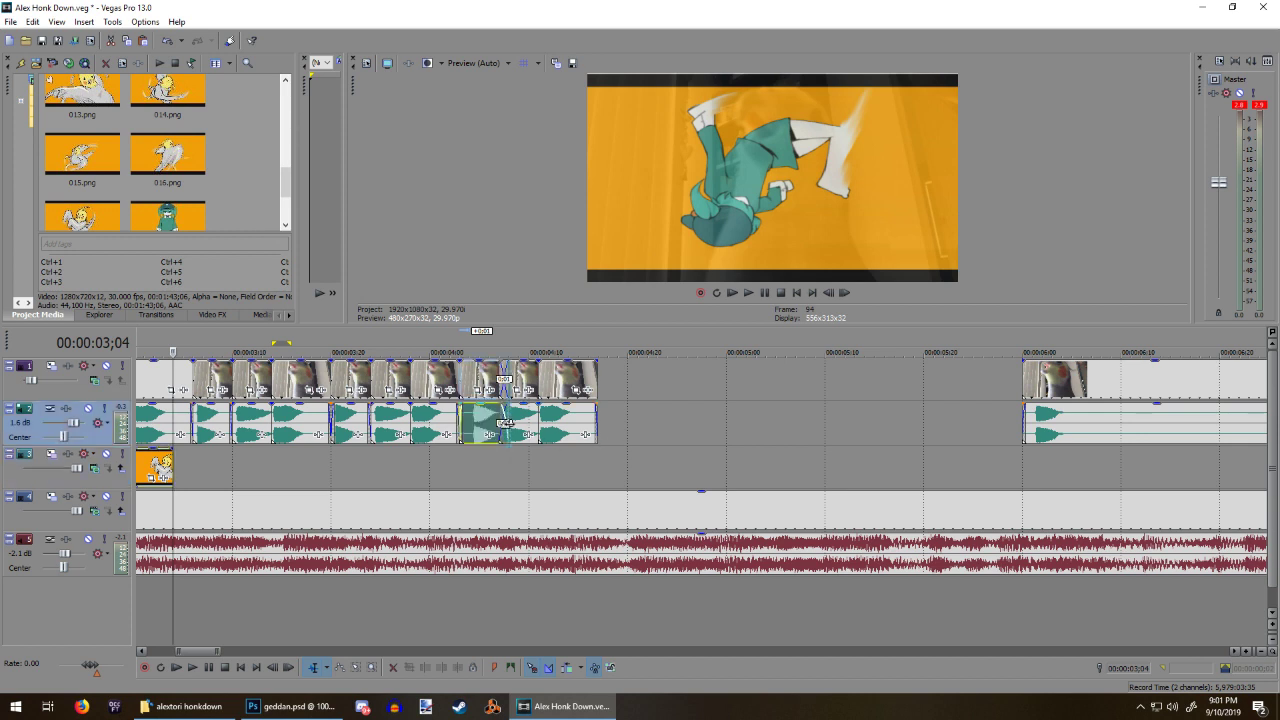
left_click(503, 457)
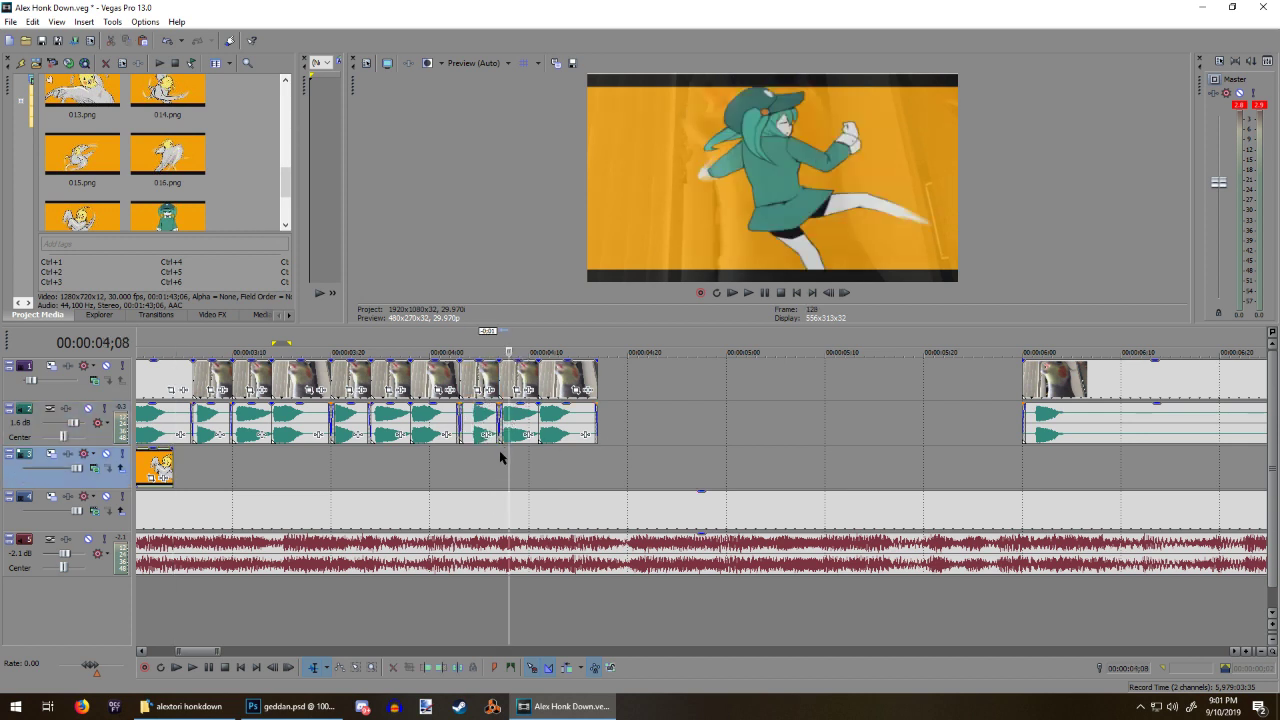
left_click(500, 428)
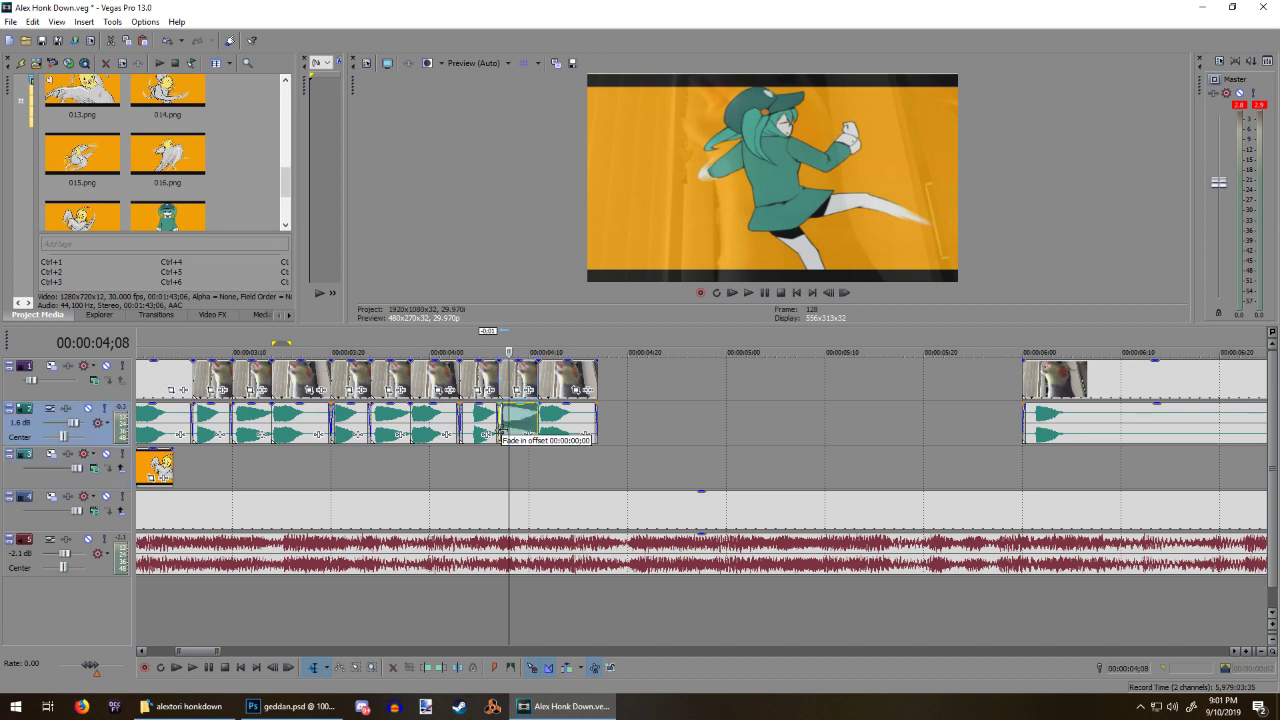
left_click(490, 465)
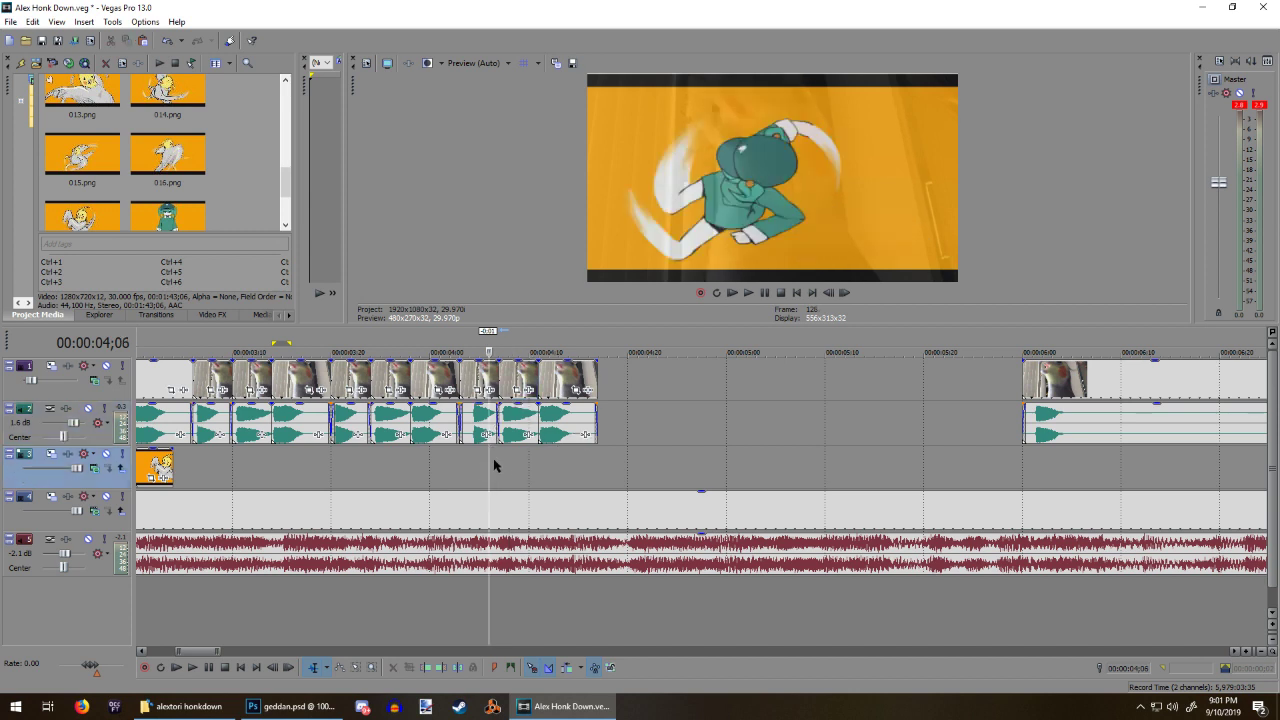
Step: Play the twelve-clip honk sequence from 00:00:01;24, then place the playback cursor at 00:00:04;02
scroll(500, 467, "down", 1)
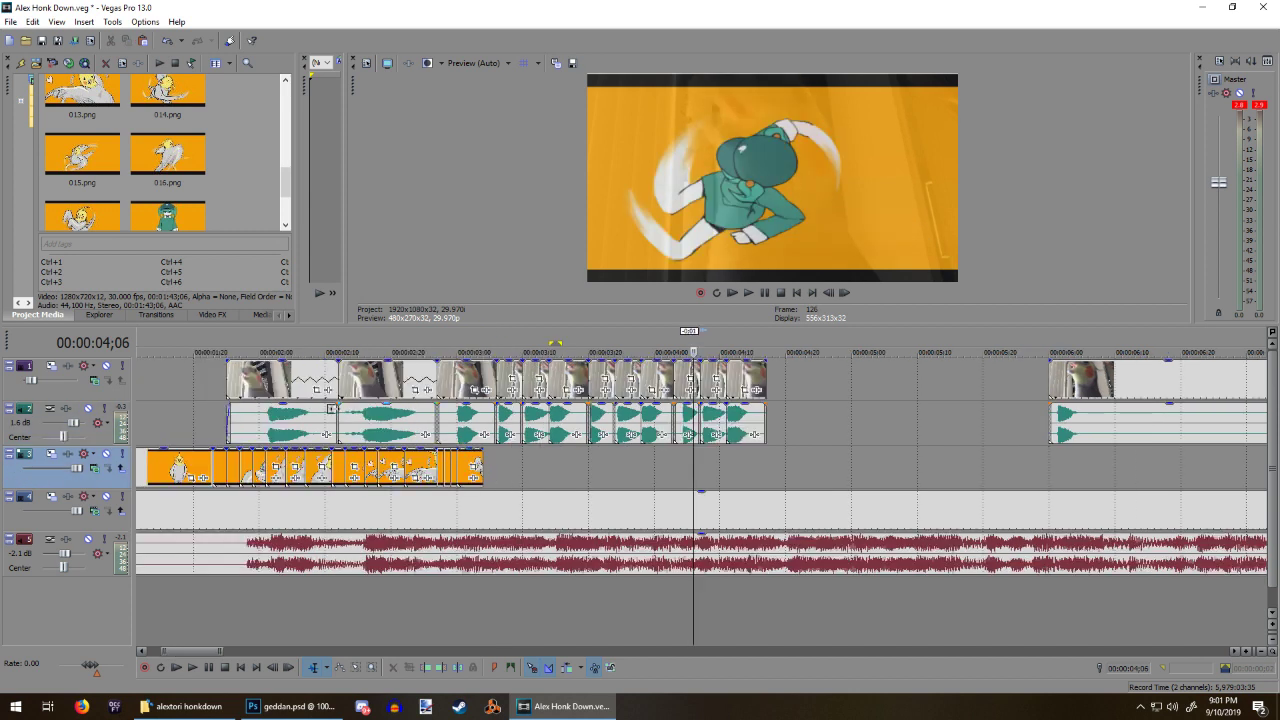
left_click(222, 418)
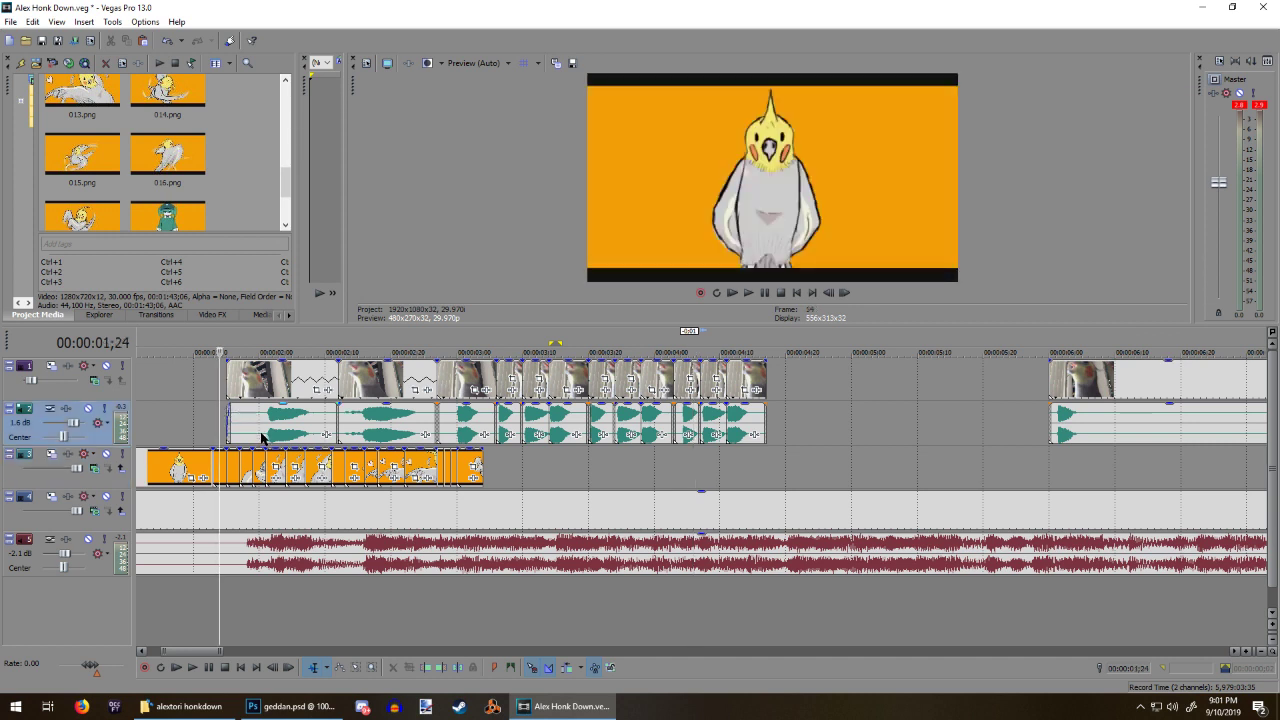
key("space")
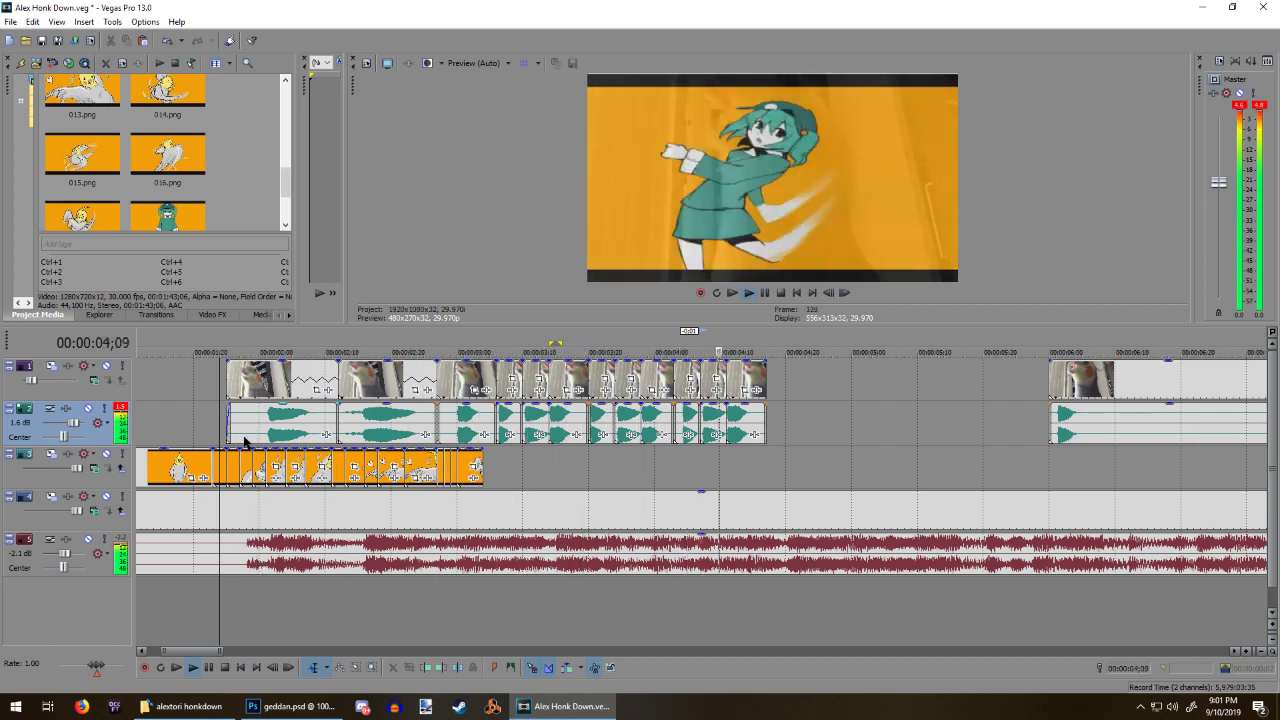
key("space")
left_click(668, 457)
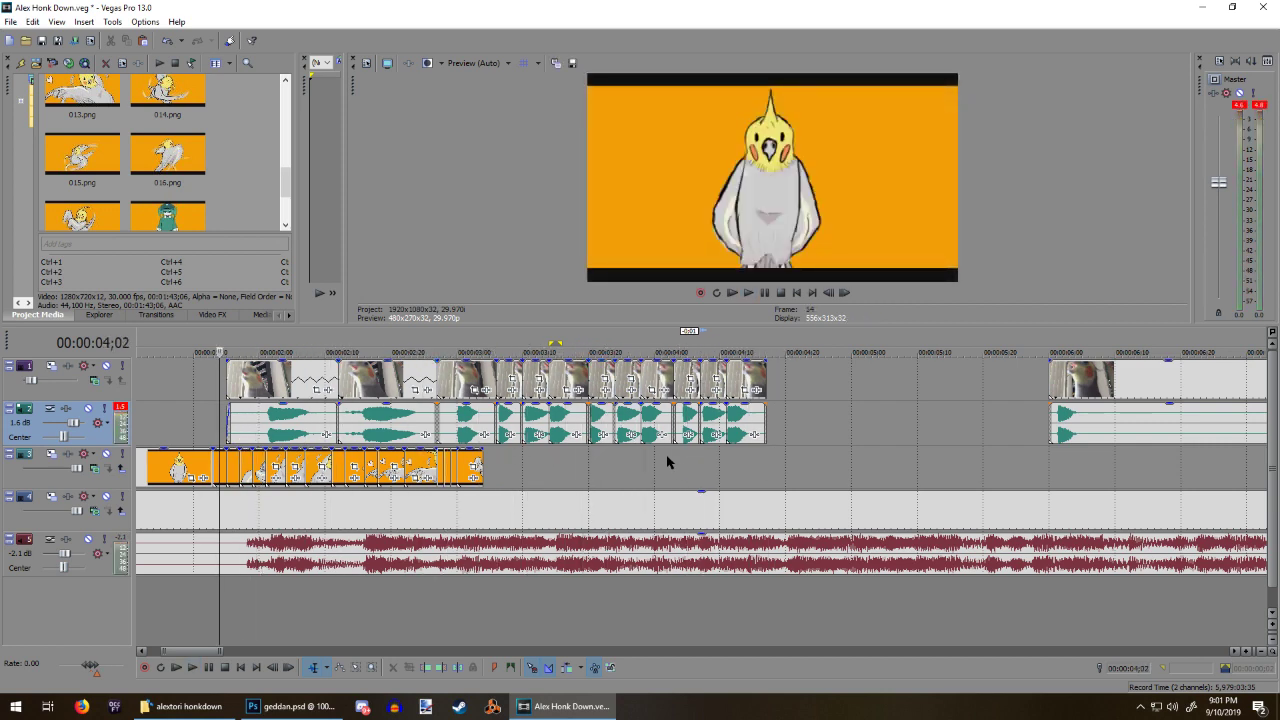
Step: Play the honk sequence up to 00:00:04;02 and trim the ninth honk clip's end by one frame
key("space")
key("space")
key("space")
key("space")
key("space")
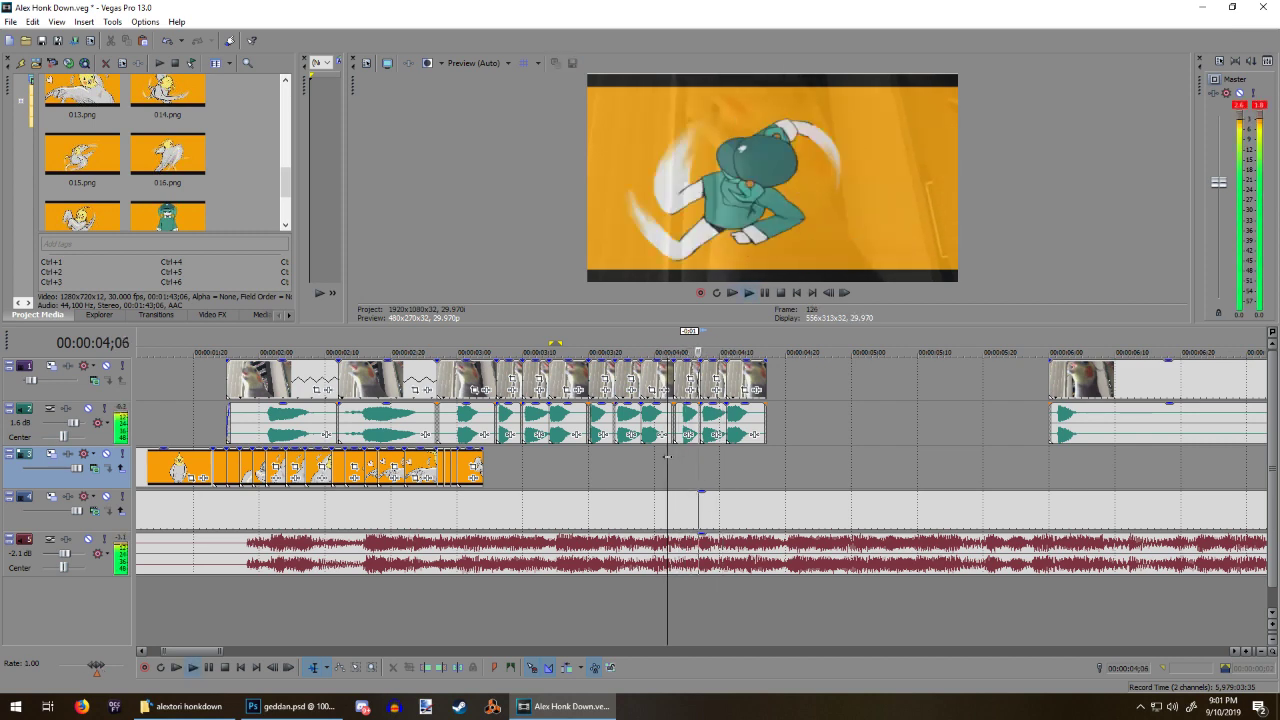
key("space")
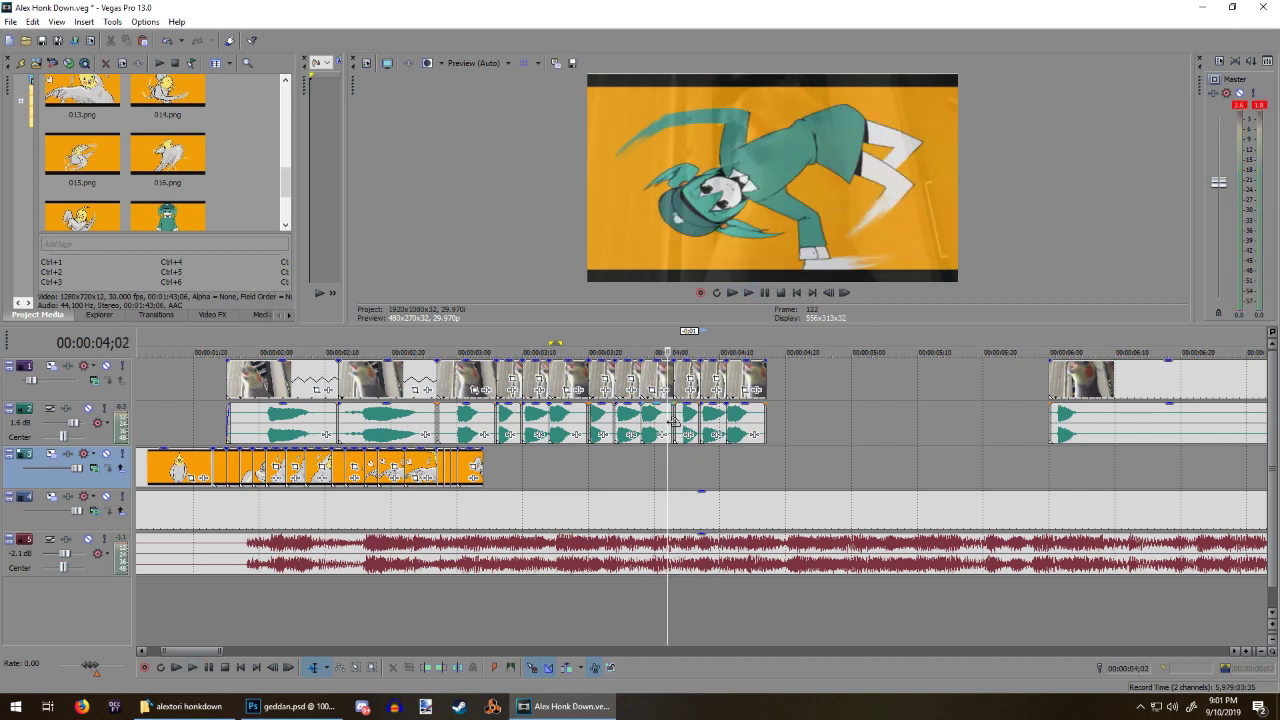
left_click(668, 422)
left_click_drag(670, 421, 667, 419)
left_click(687, 453)
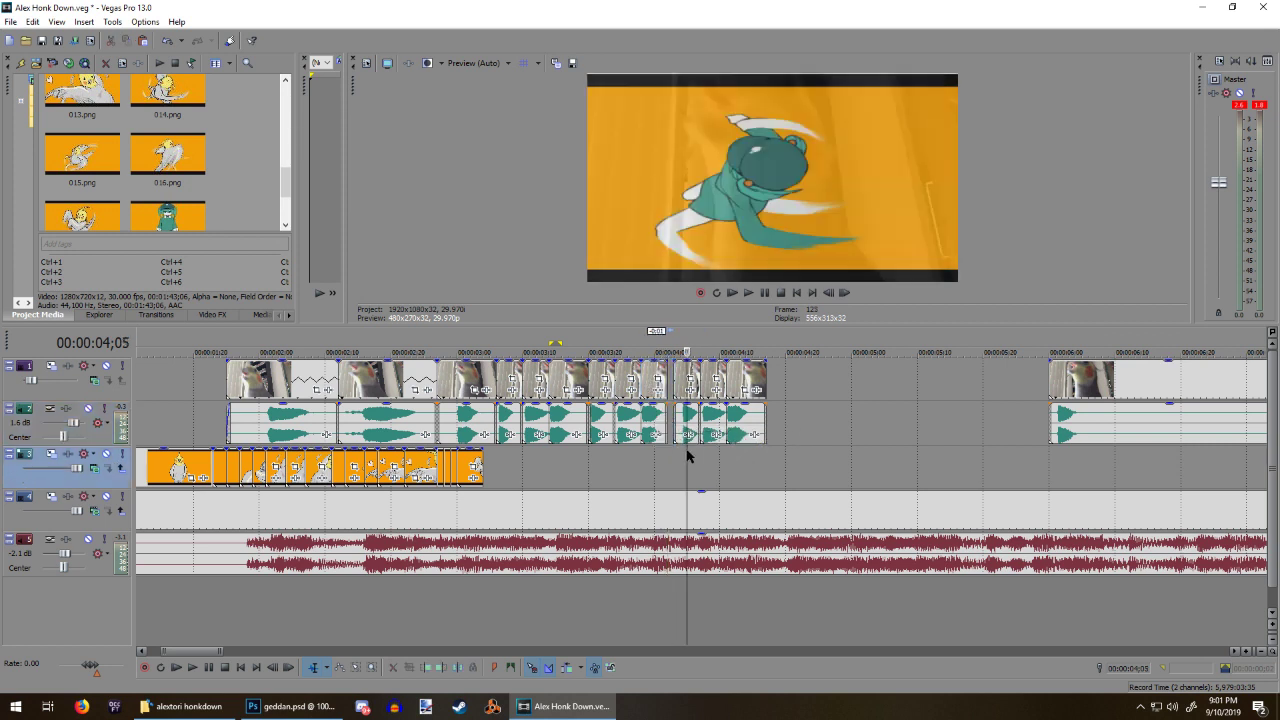
Step: Move the tenth, eleventh and twelfth honk clips together one frame earlier to meet the ninth clip
left_click(683, 426)
left_click(713, 421, "ctrl")
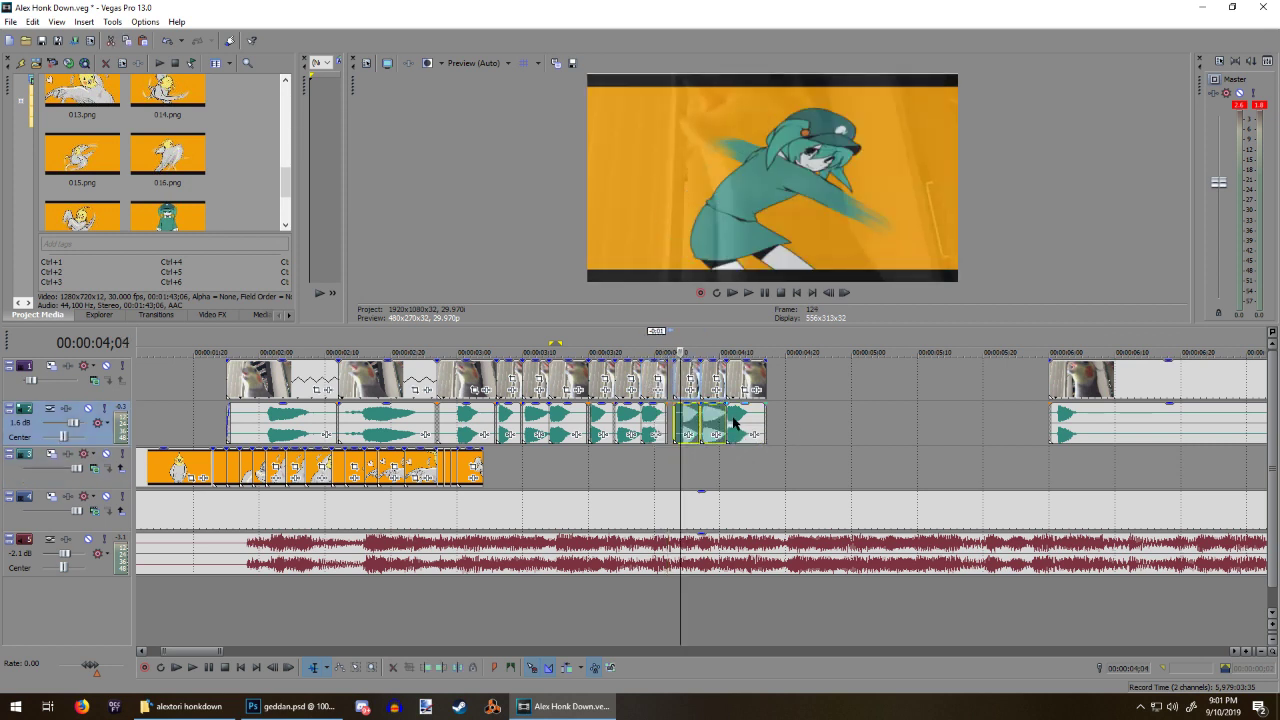
left_click(735, 419, "ctrl")
left_click_drag(690, 419, 683, 417)
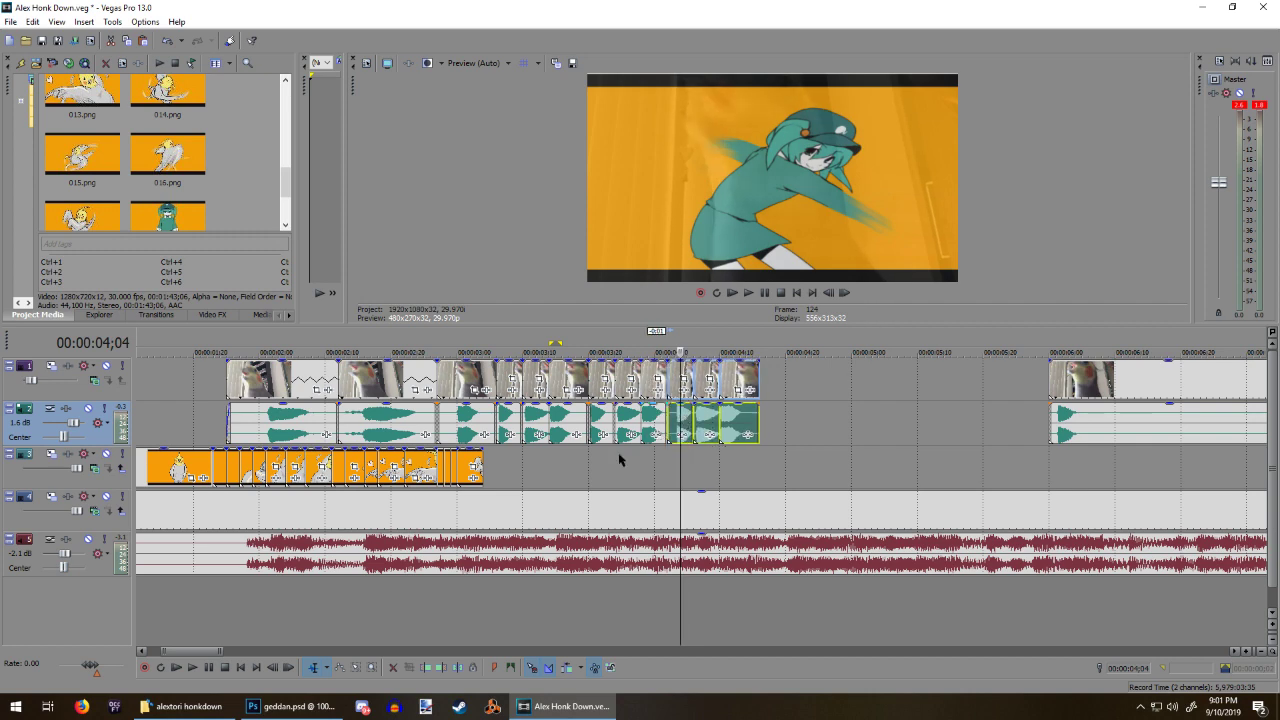
Step: Play from 00:00:03;18 and repeatedly from 00:00:03;06 to check the shifted last three honk clips against the music
left_click(575, 472)
key("space")
key("space")
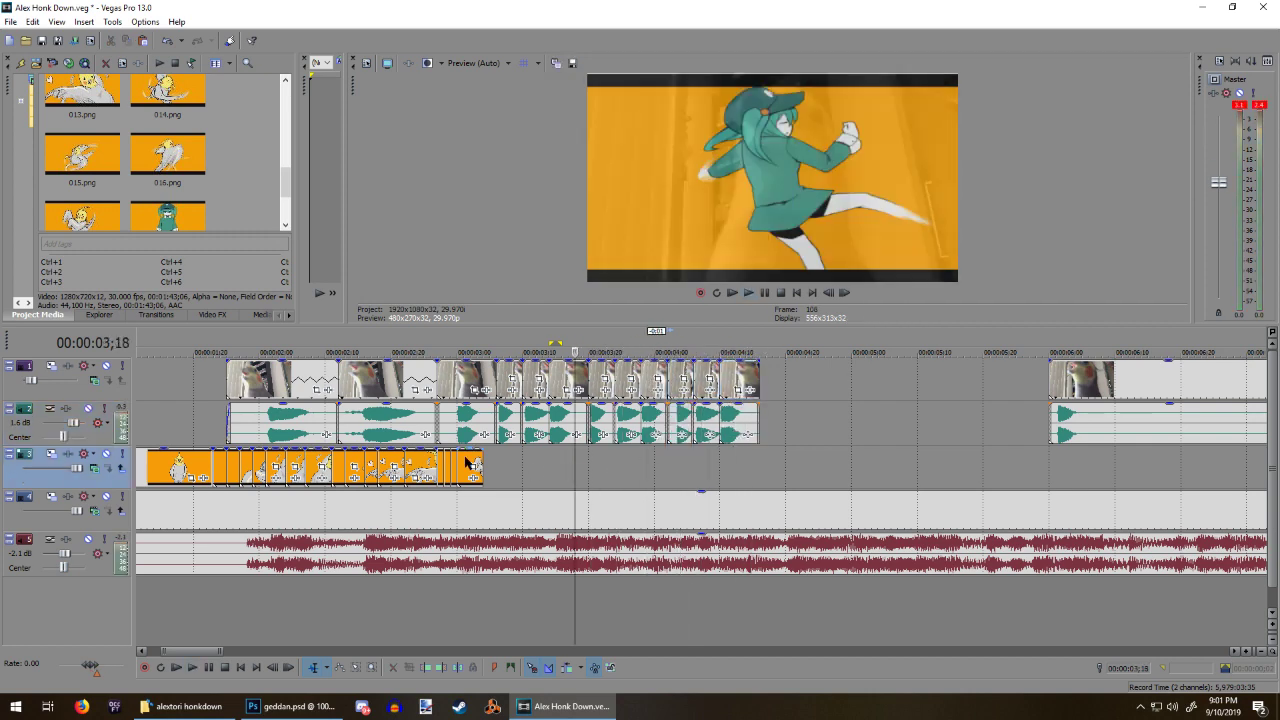
left_click(497, 460)
key("space")
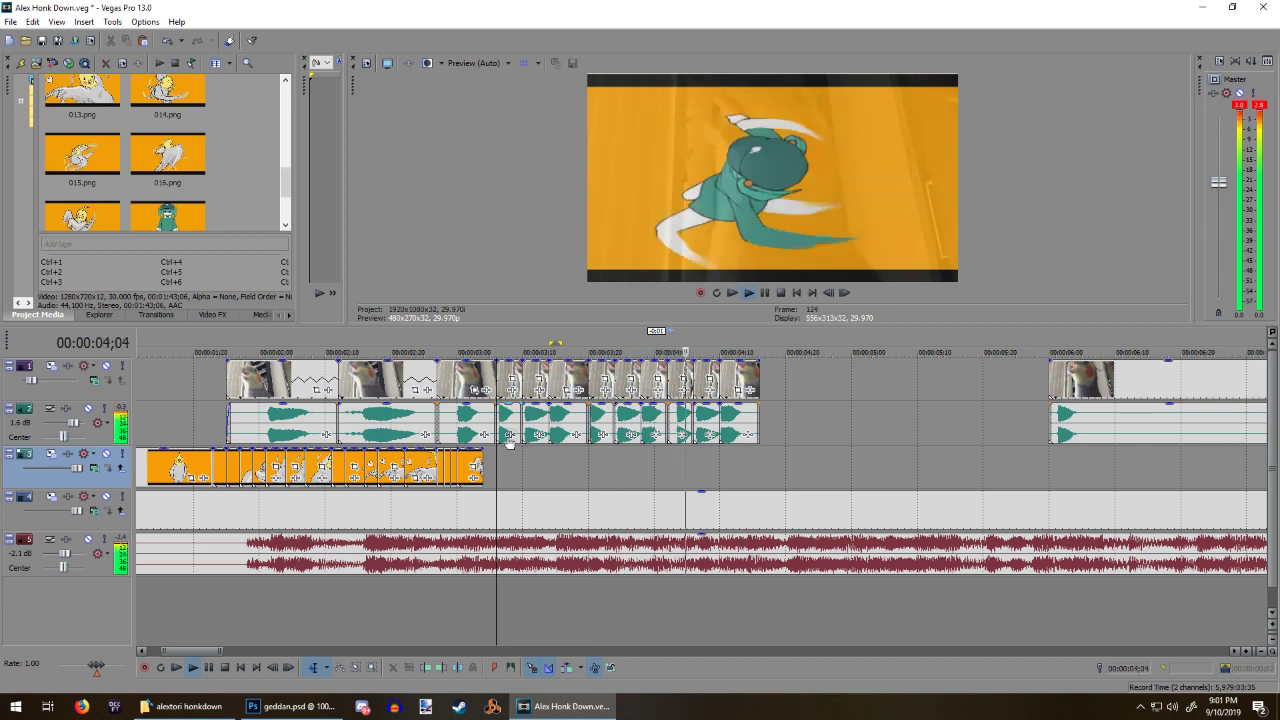
key("space")
key("space")
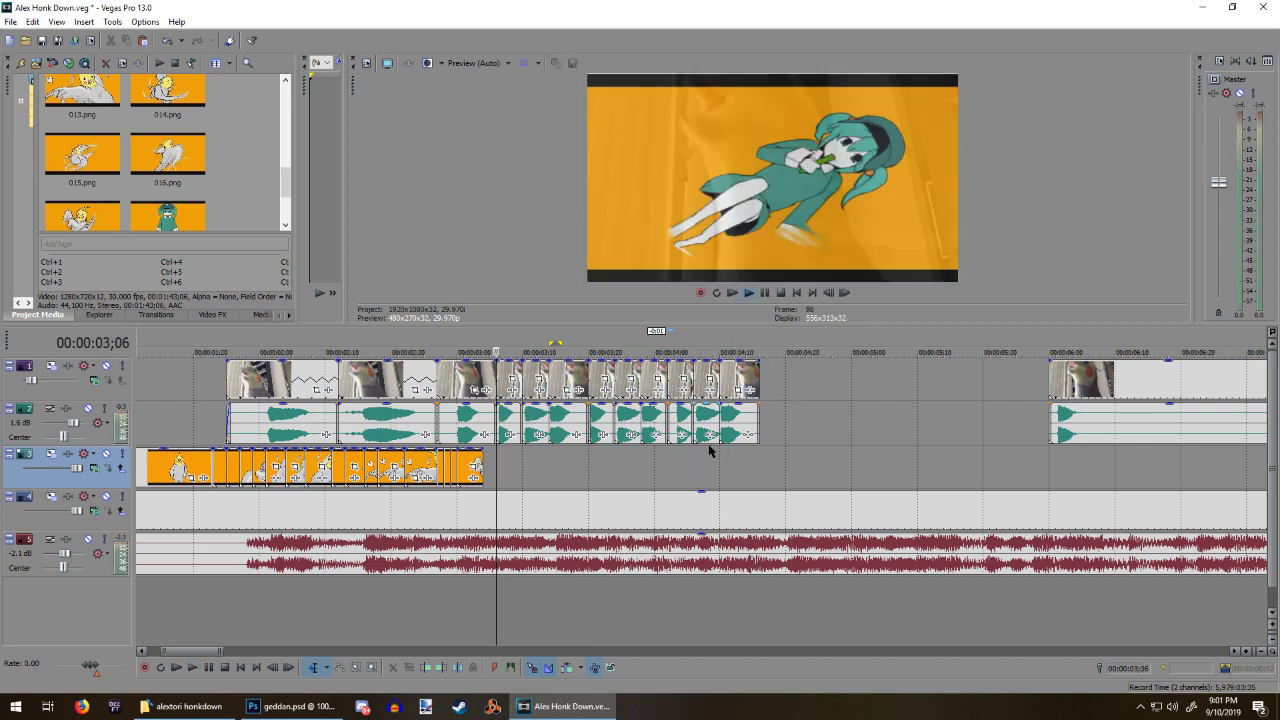
key("space")
key("space")
key("space")
Step: Move the last three honk clips three frames later and play from 00:00:03;20 to check their timing
left_click(733, 425)
left_click_drag(669, 410, 718, 424)
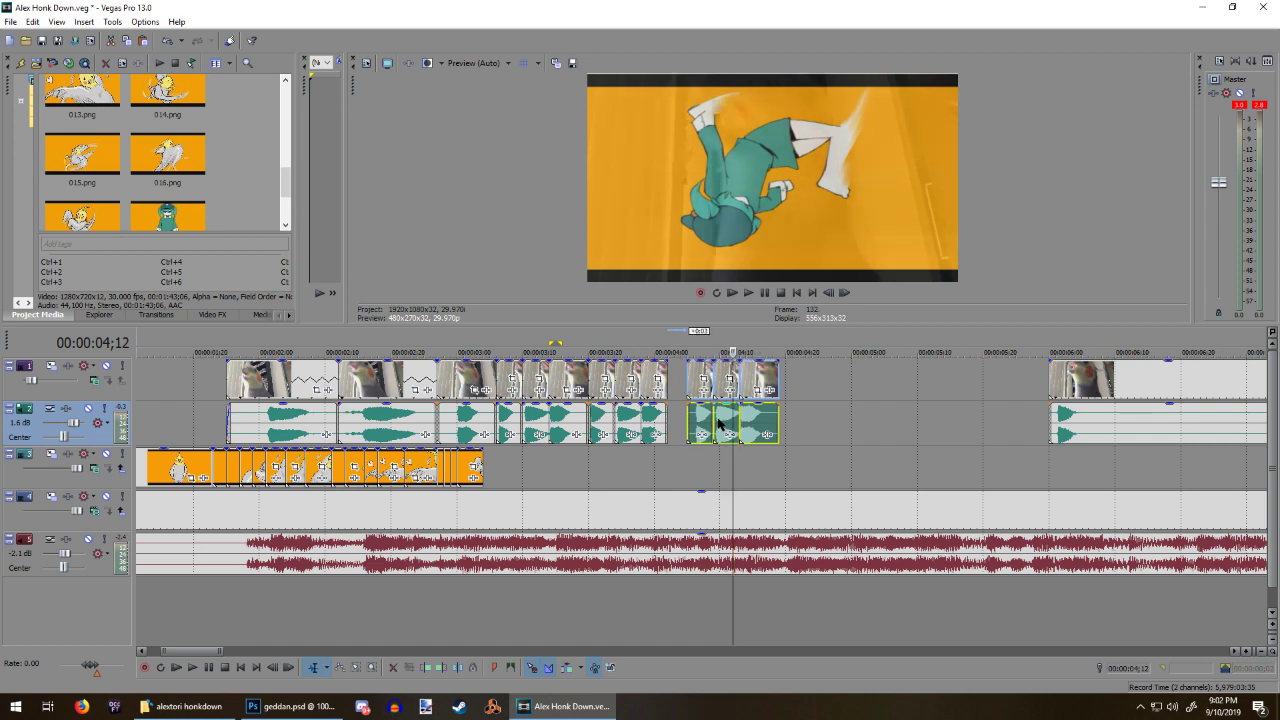
left_click(594, 465)
key("space")
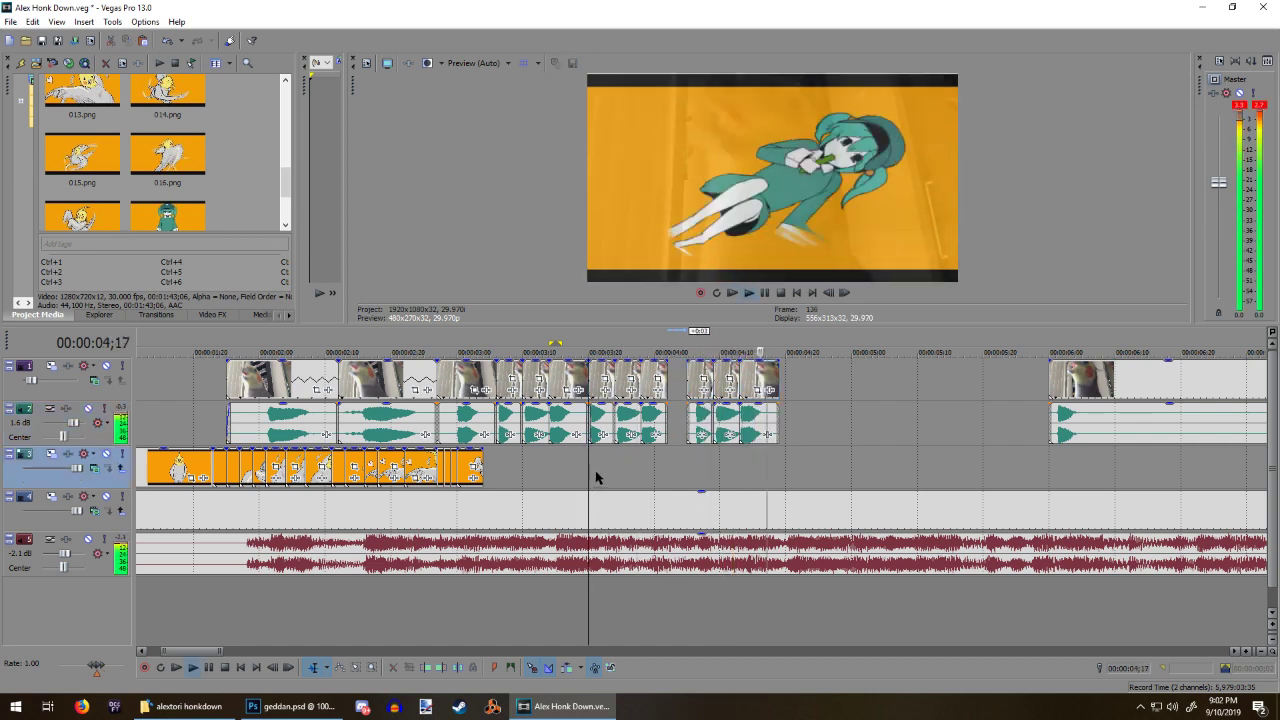
key("space")
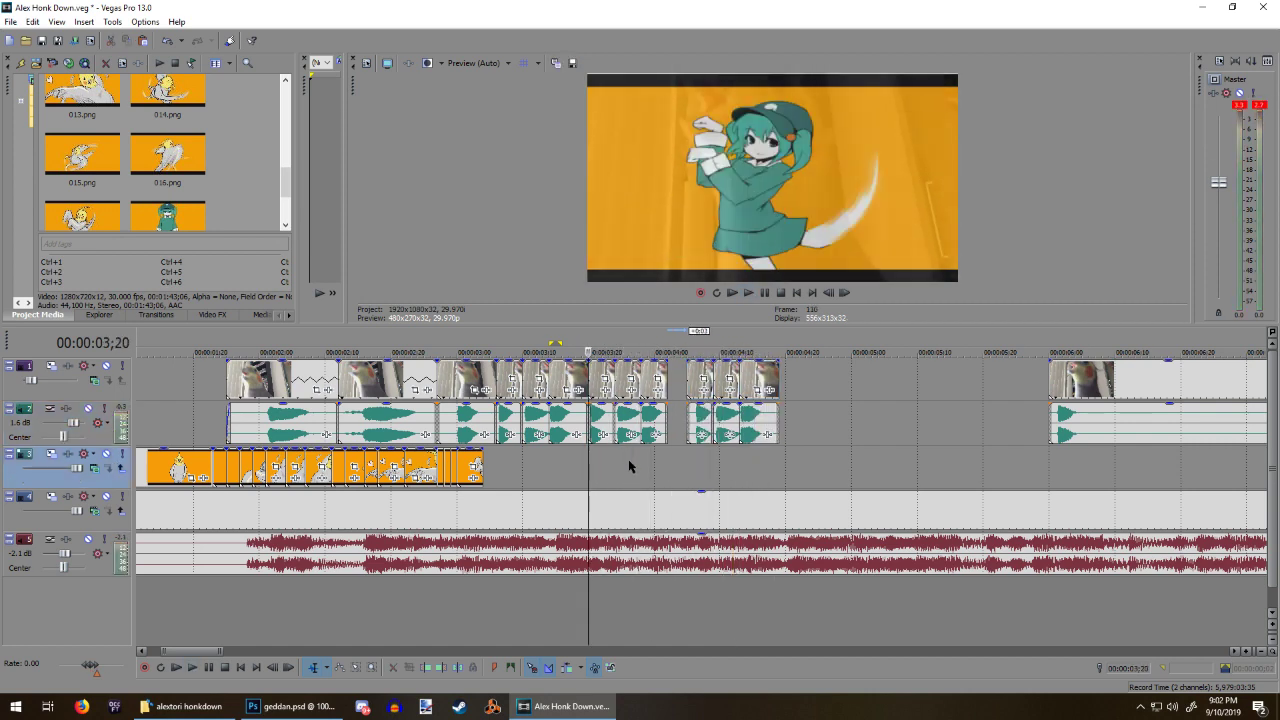
Step: Move the seventh, eighth and ninth honk clips one frame later and play from 00:00:03;06 to check them
left_click(603, 430)
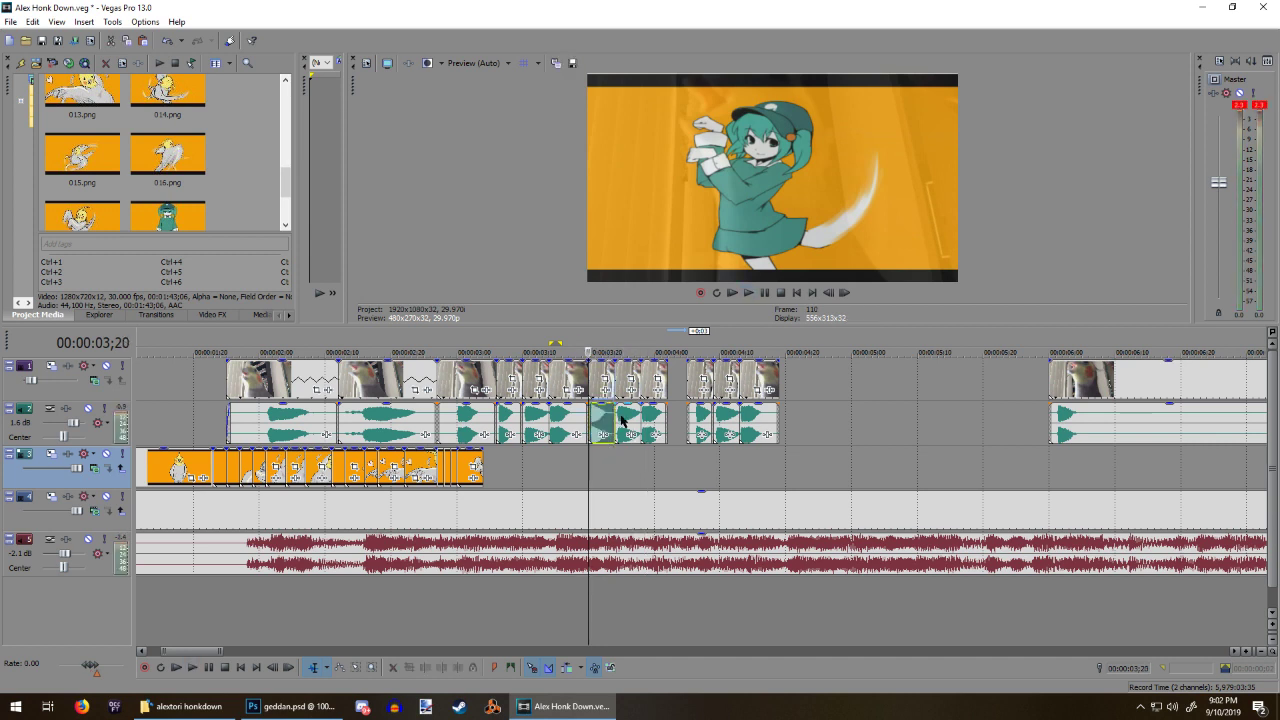
left_click(627, 425, "ctrl")
left_click(658, 428, "ctrl")
left_click_drag(603, 428, 607, 428)
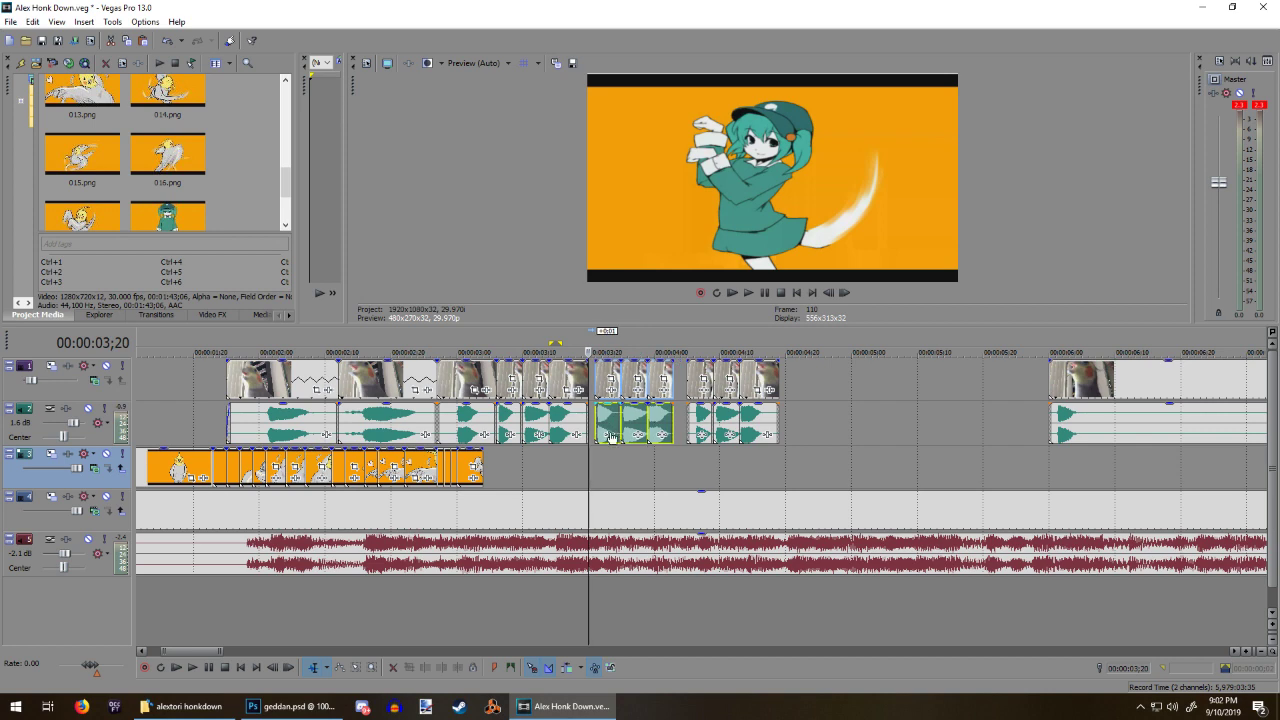
left_click(503, 477)
key("space")
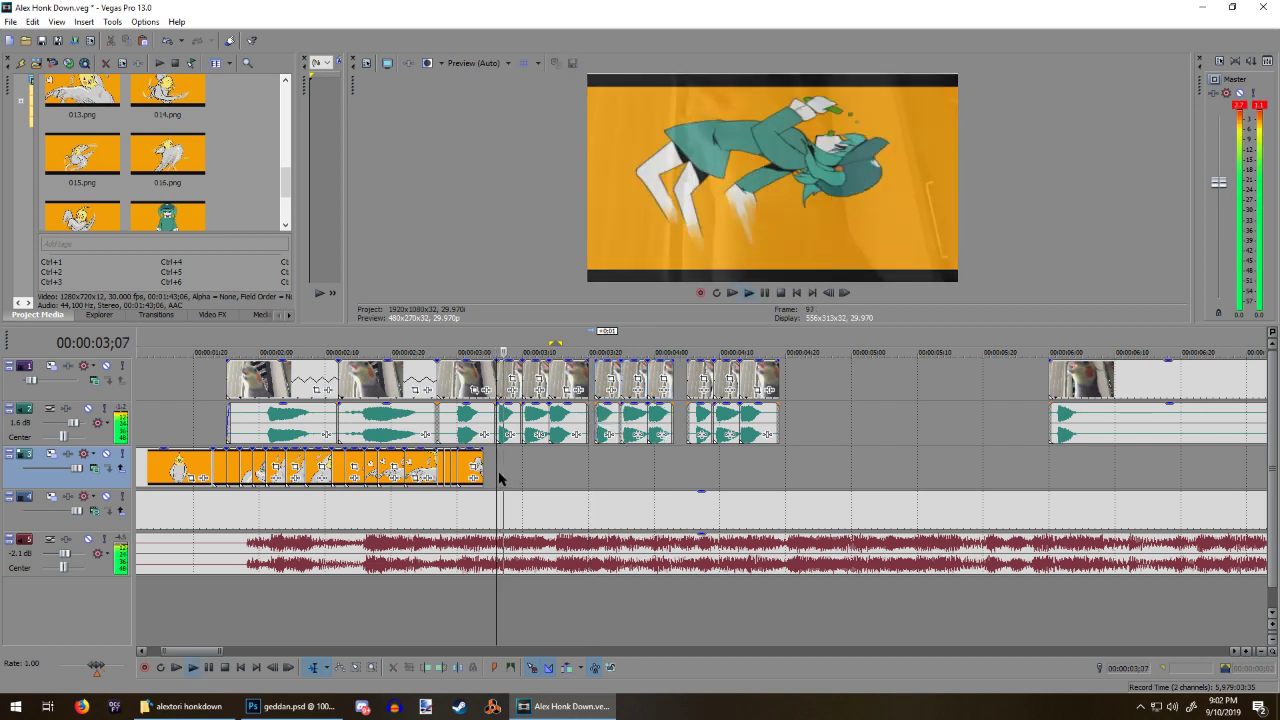
key("space")
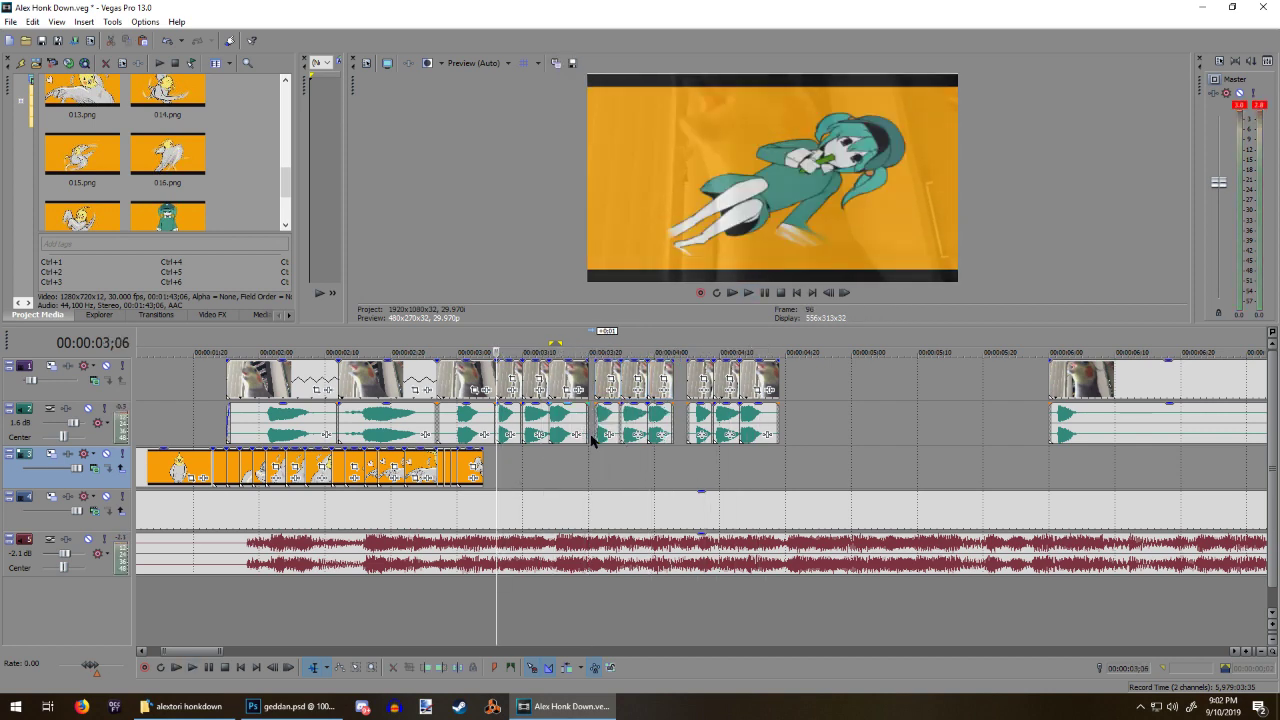
Step: Extend the seventh clip's start back to the sixth clip and close the gap between the ninth and tenth clips
left_click(596, 430)
left_click_drag(581, 438, 589, 438)
left_click_drag(688, 426, 682, 426)
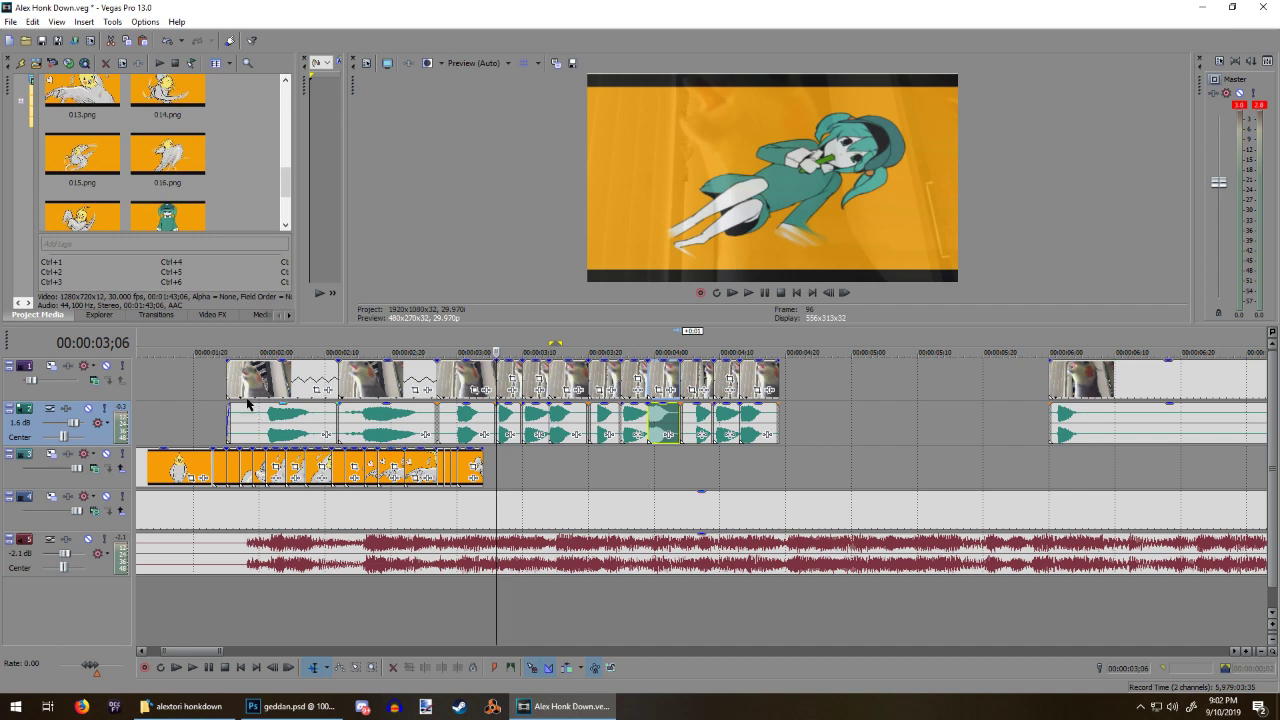
Step: Play the twelve-clip honk sequence from 00:00:01;22 to check it against the music
left_click(207, 398)
key("space")
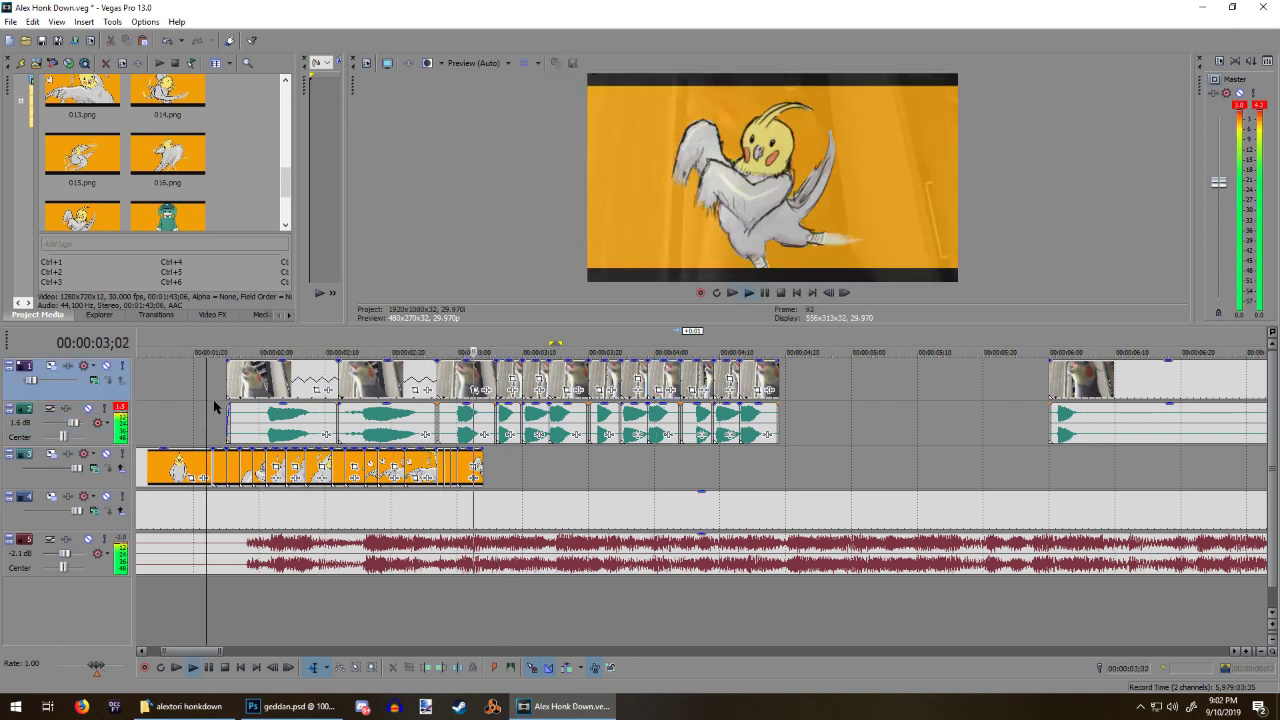
key("space")
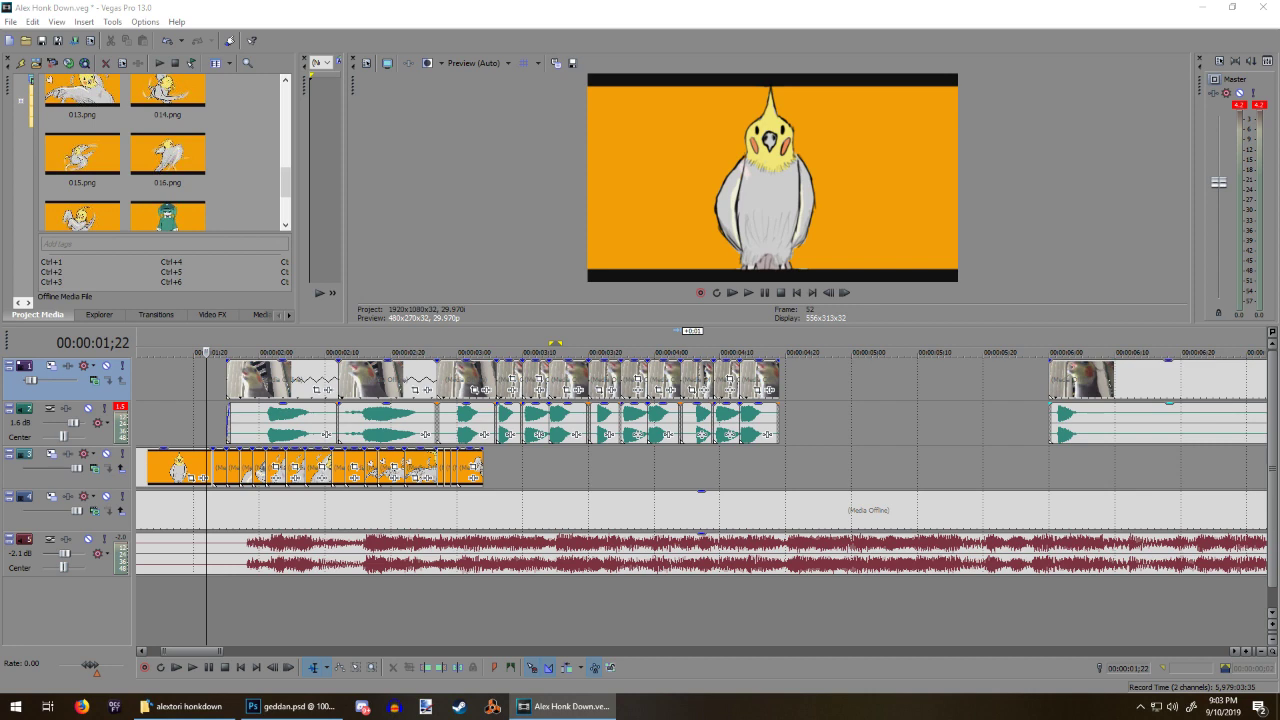
key("space")
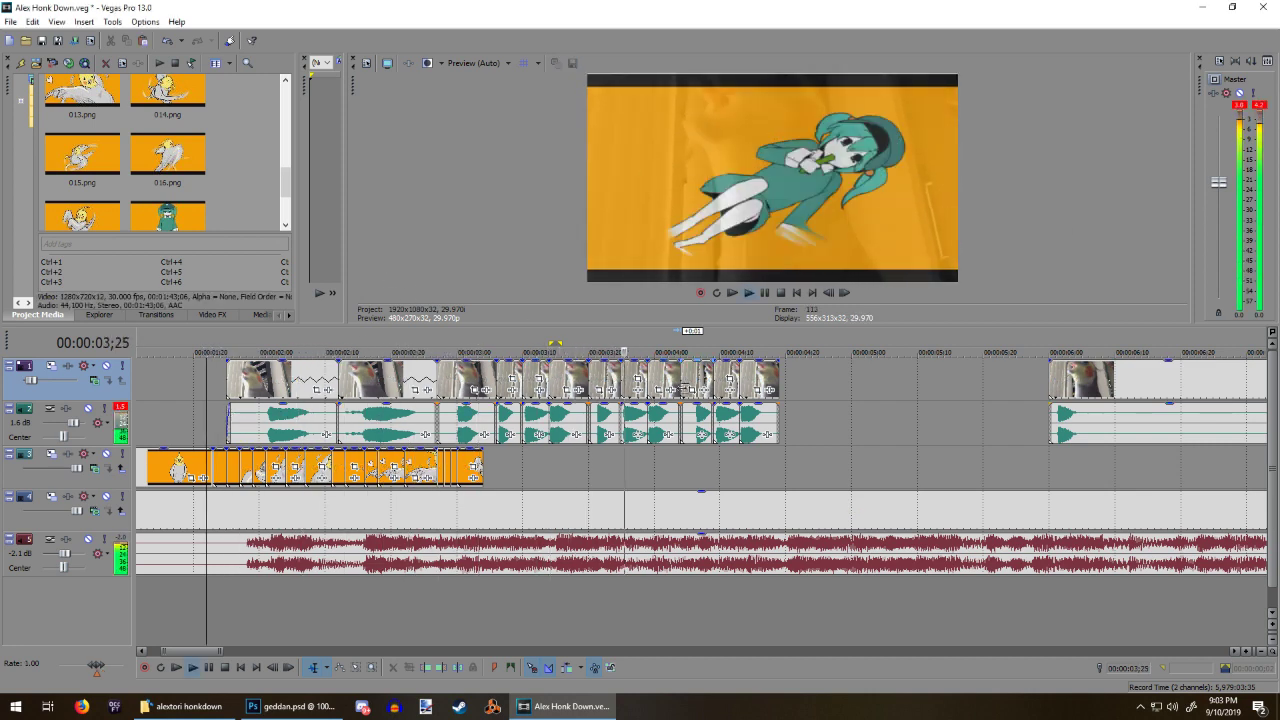
key("space")
Step: Trim the leftover honk footage to start at a new set of honks, then split off its first two and place them after the twelfth clip
left_click_drag(1066, 430, 802, 431)
left_click_drag(888, 433, 1130, 449)
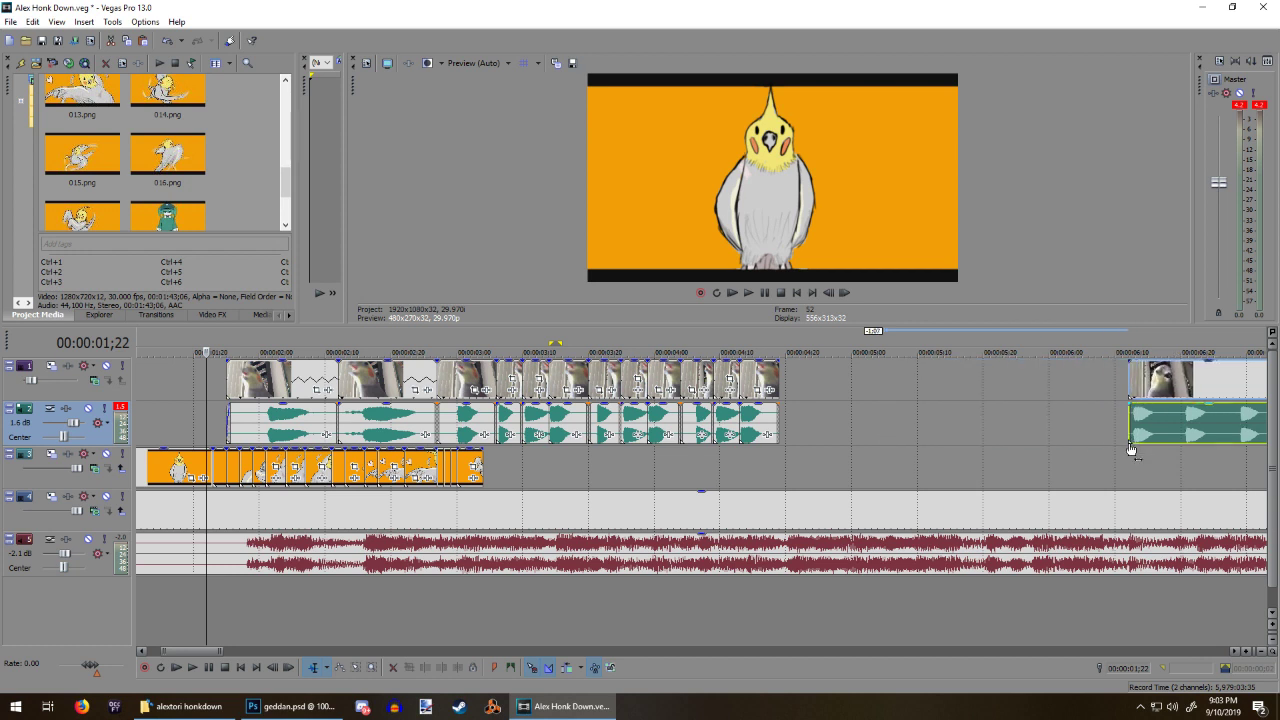
left_click(1216, 432)
key("s")
left_click_drag(1208, 434, 838, 436)
Step: Play from just before the new two-honk clip and from 00:00:04;11 to check its timing against the music
left_click(772, 480)
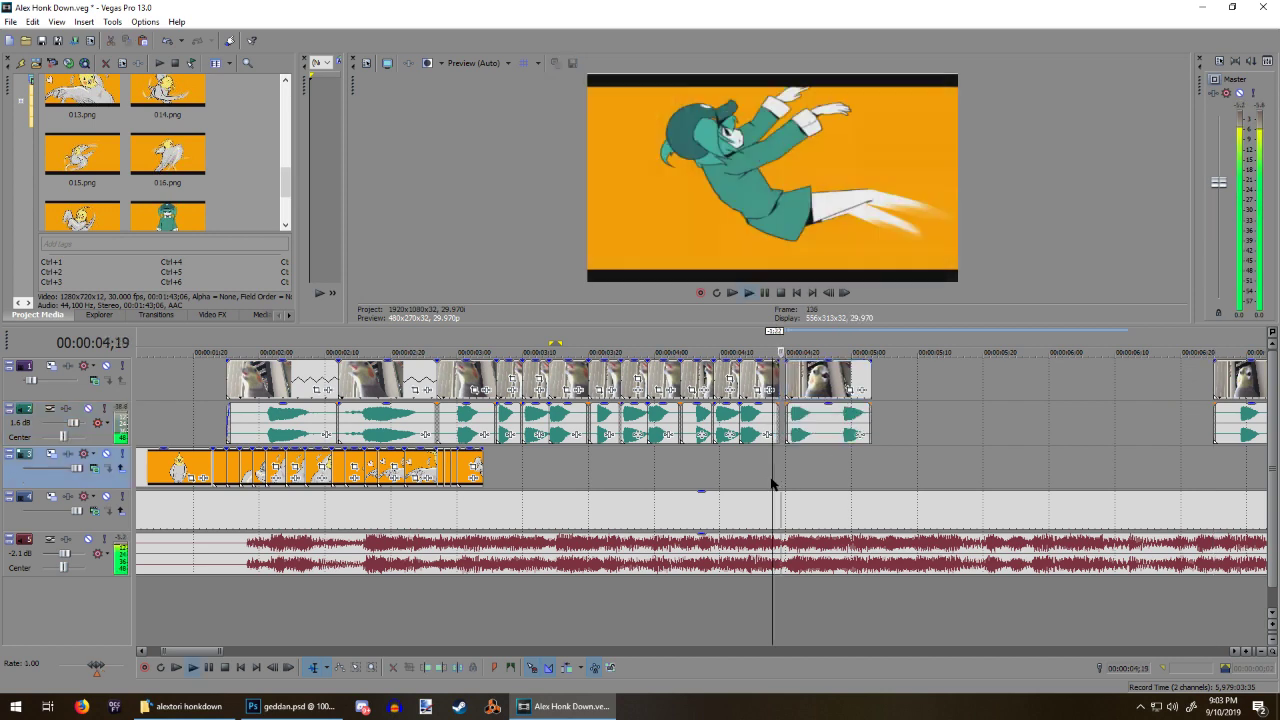
left_click(812, 430)
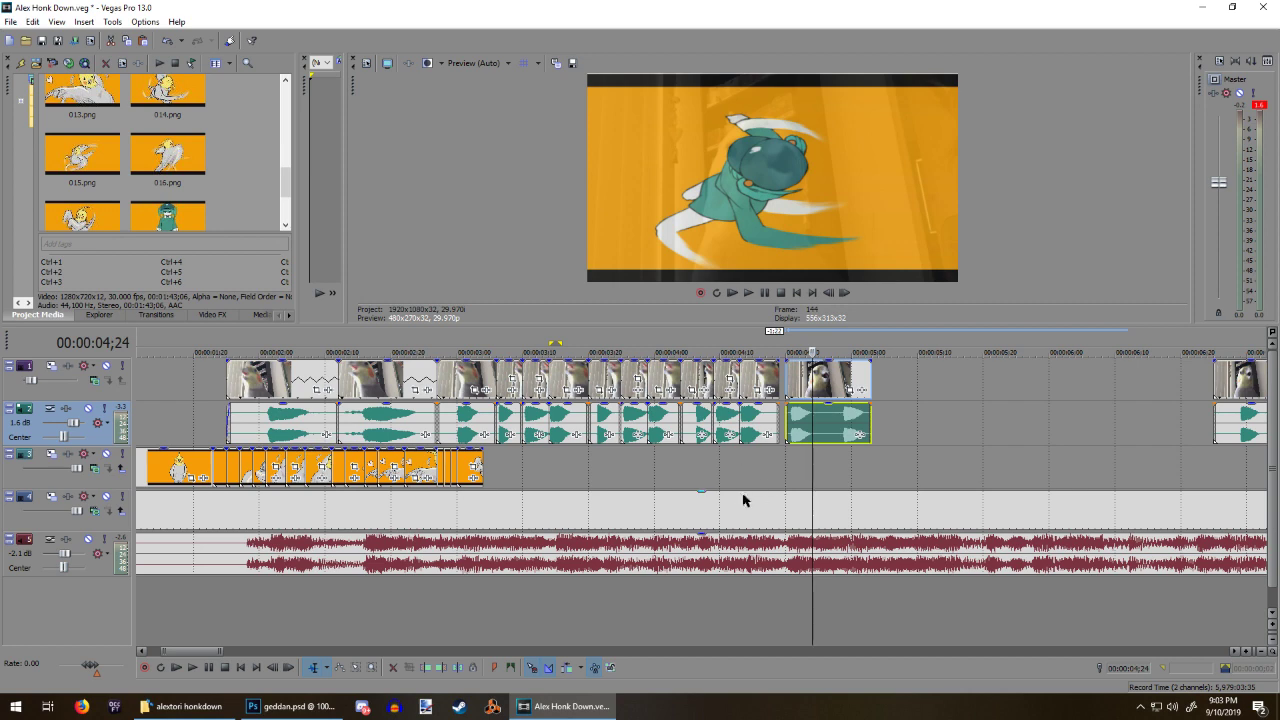
left_click(724, 470)
key("space")
key("space")
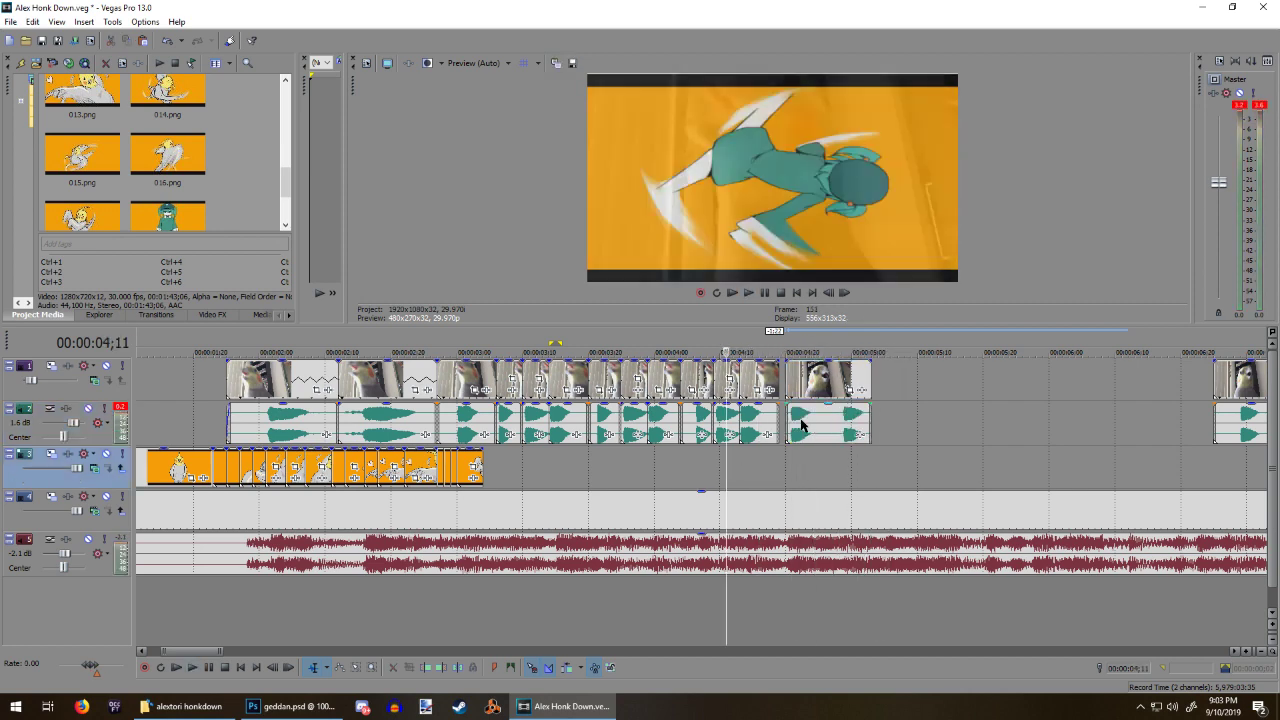
Step: Extend the two-honk clip's start back to the twelfth clip and shift its honks one frame earlier
left_click_drag(789, 428, 778, 432)
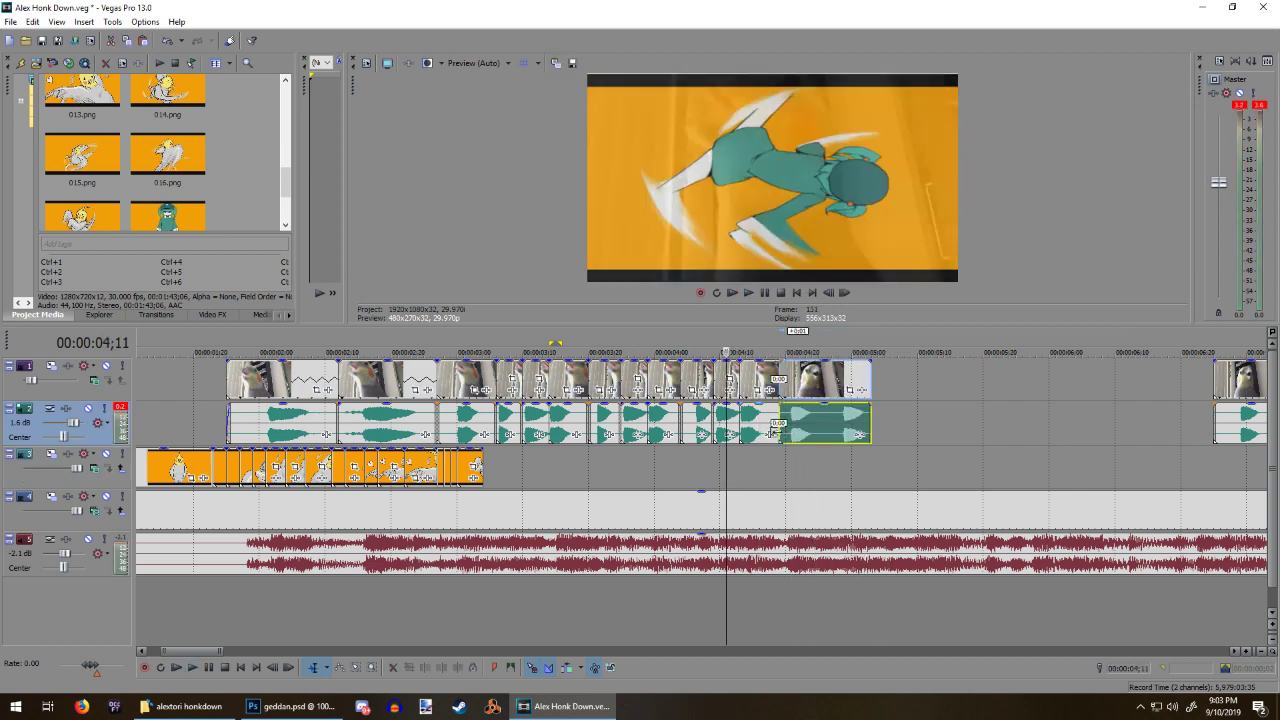
scroll(777, 447, "up", 2)
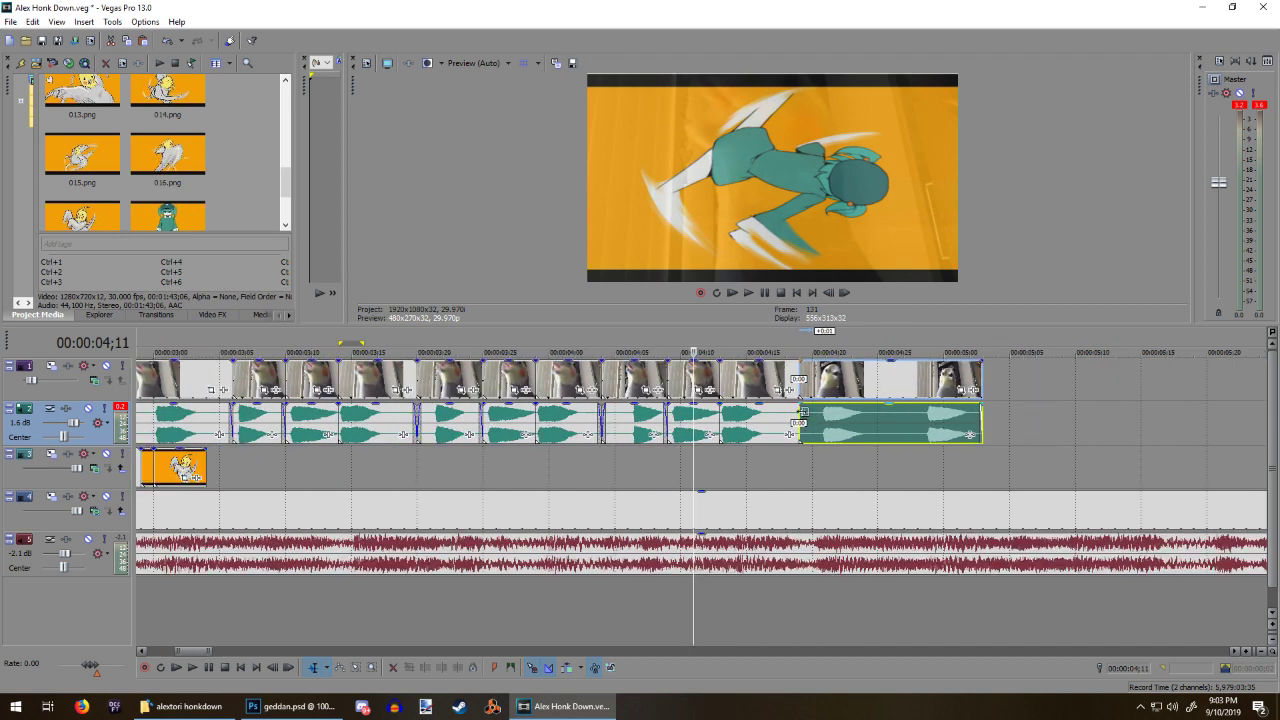
left_click_drag(803, 415, 827, 432)
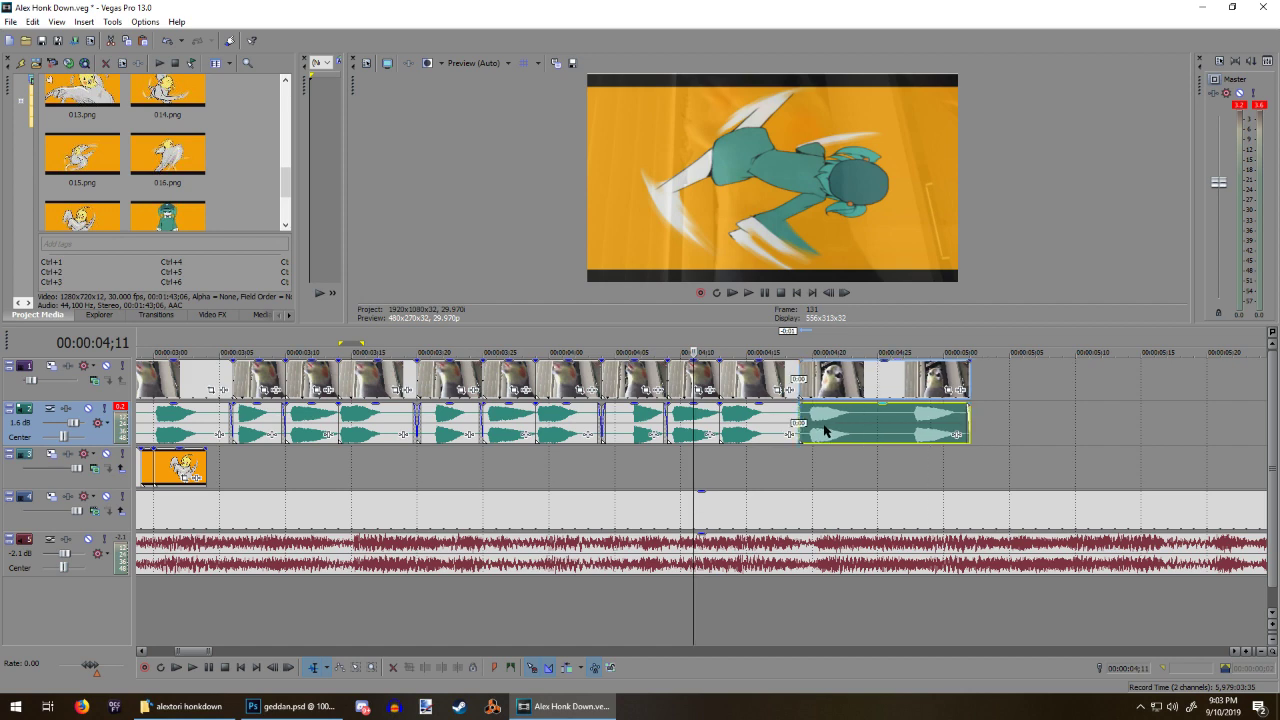
Step: Play from 00:00:04;16 and from 00:00:03;29 to check the shifted two-honk clip against the music
left_click(760, 500)
key("space")
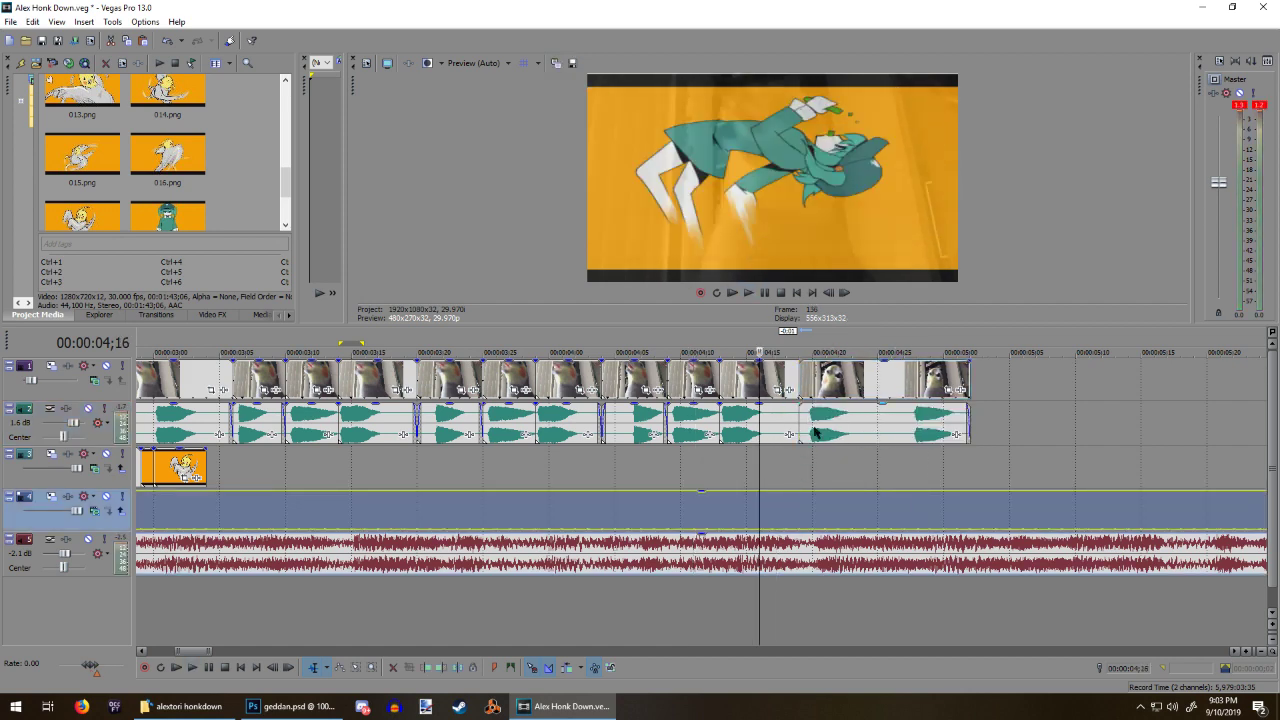
left_click(815, 428)
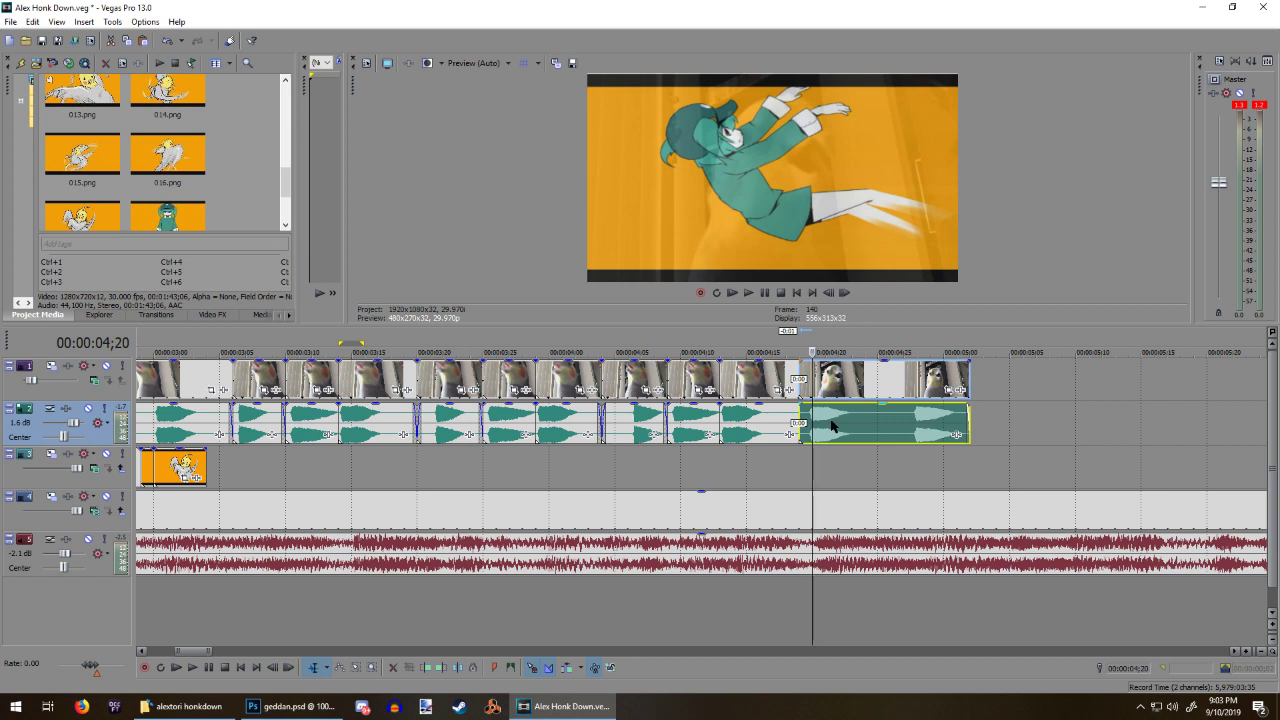
left_click(536, 486)
key("space")
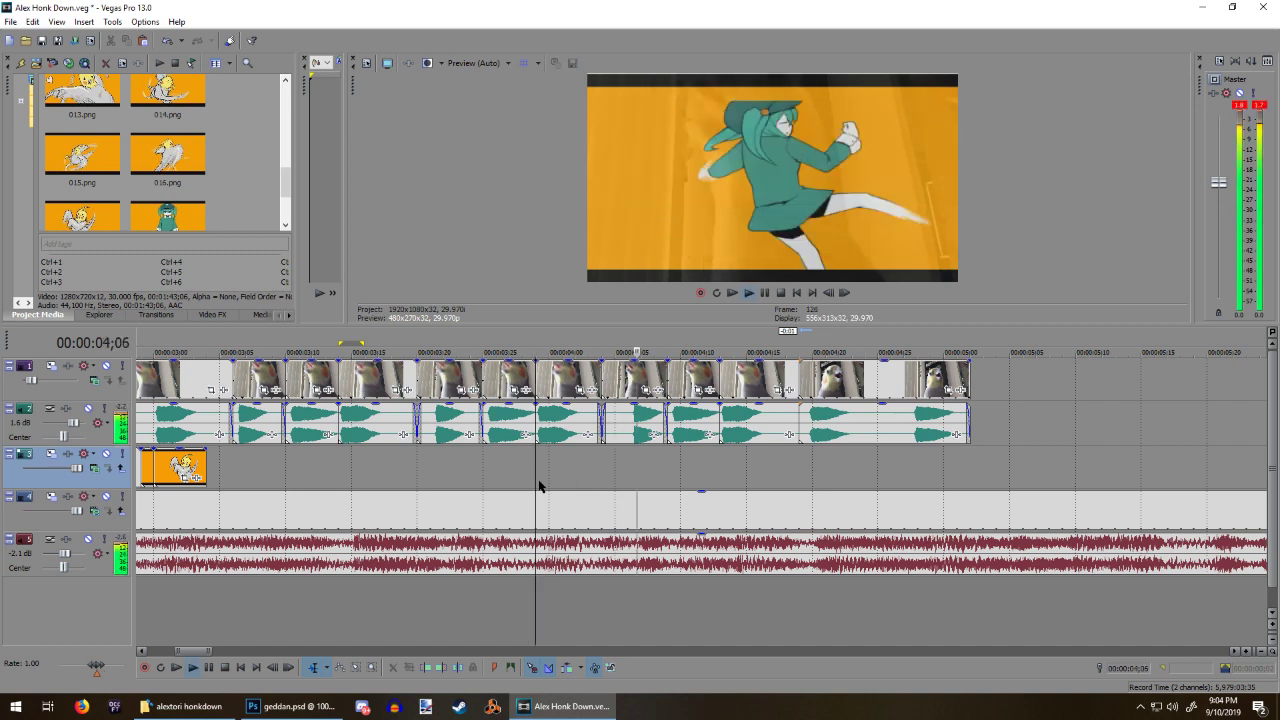
key("space")
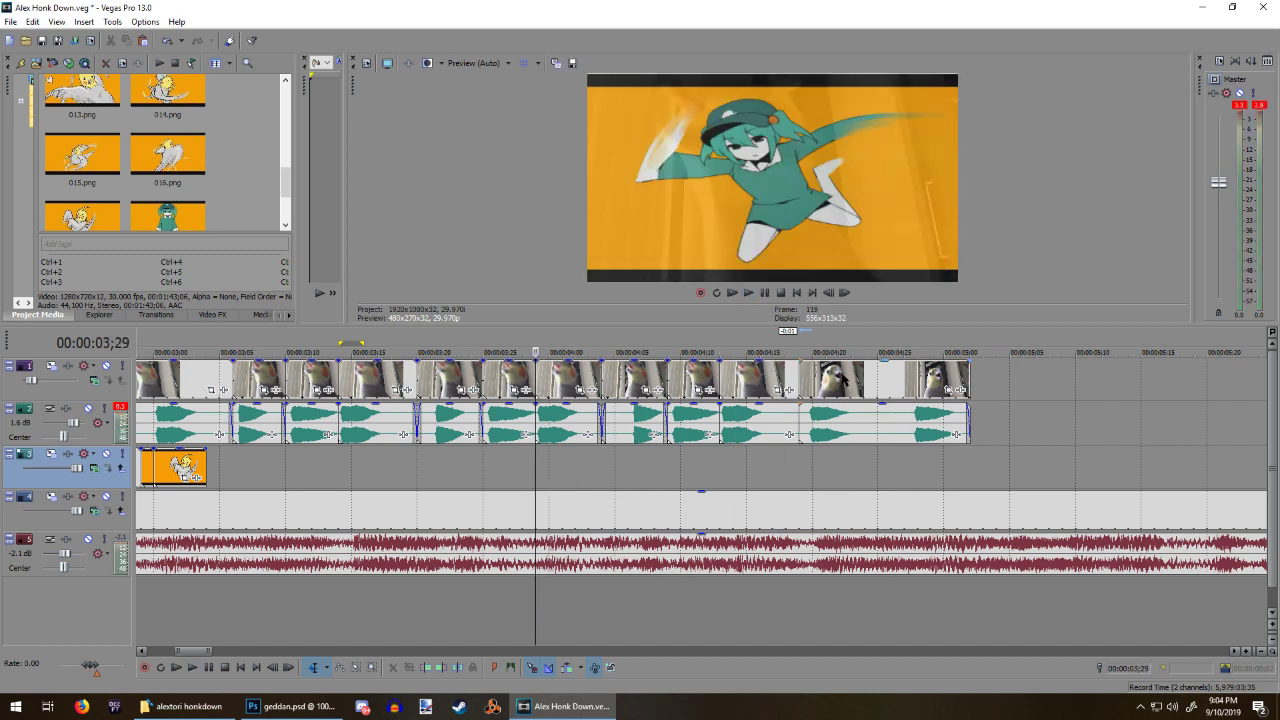
Step: Split the two-honk clip at 00:00:04;24 and 00:00:04;27 and delete the silent piece between the honks
left_click(864, 432)
key("s")
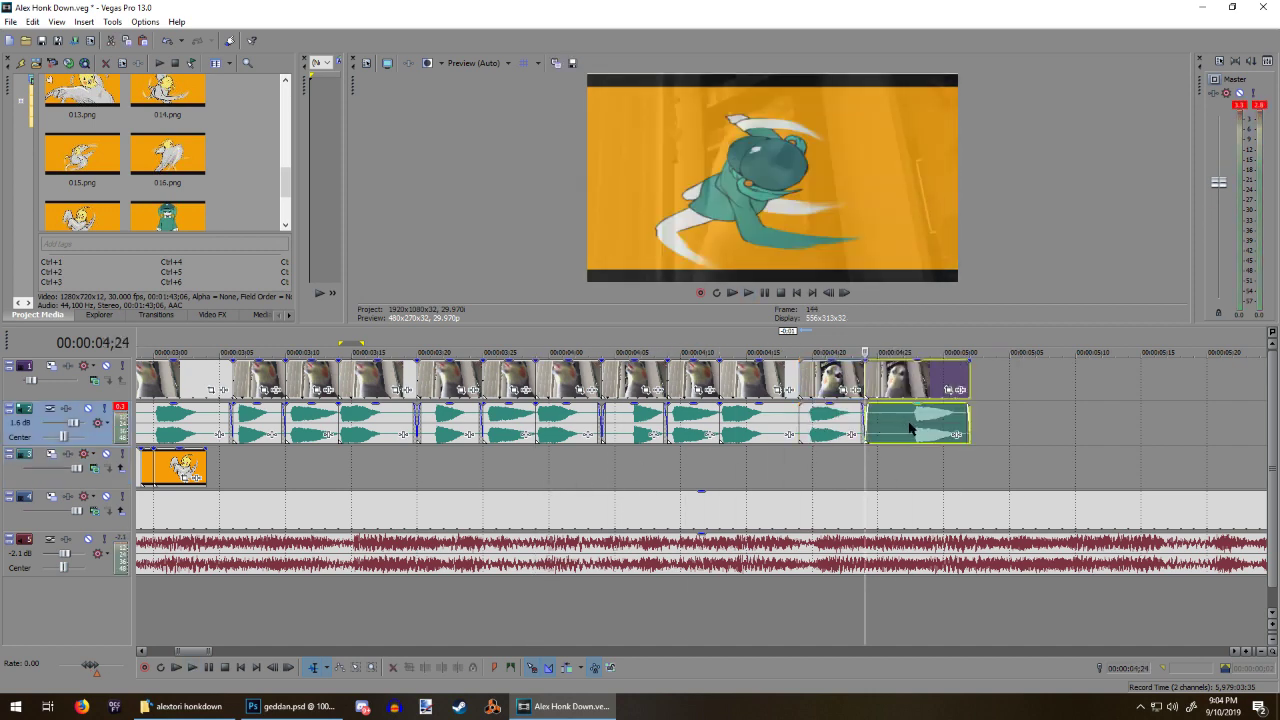
left_click(905, 430)
left_click(905, 432)
key("s")
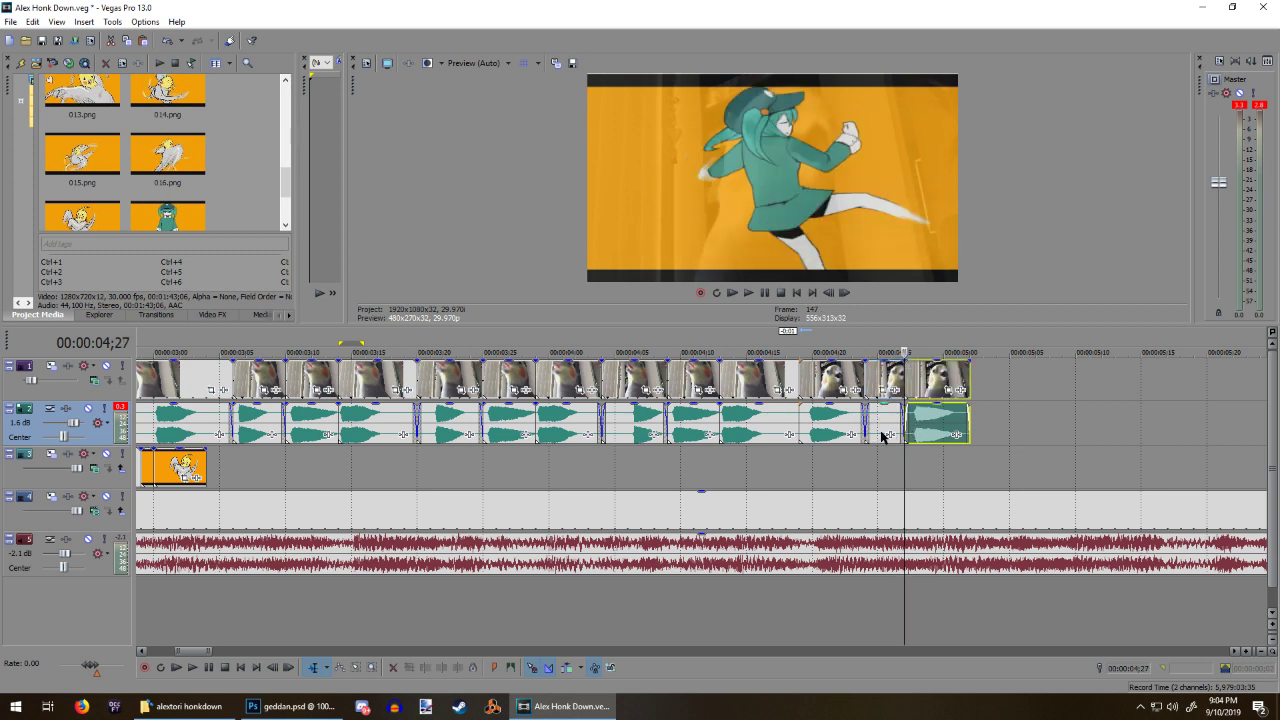
left_click(882, 435)
key("Delete")
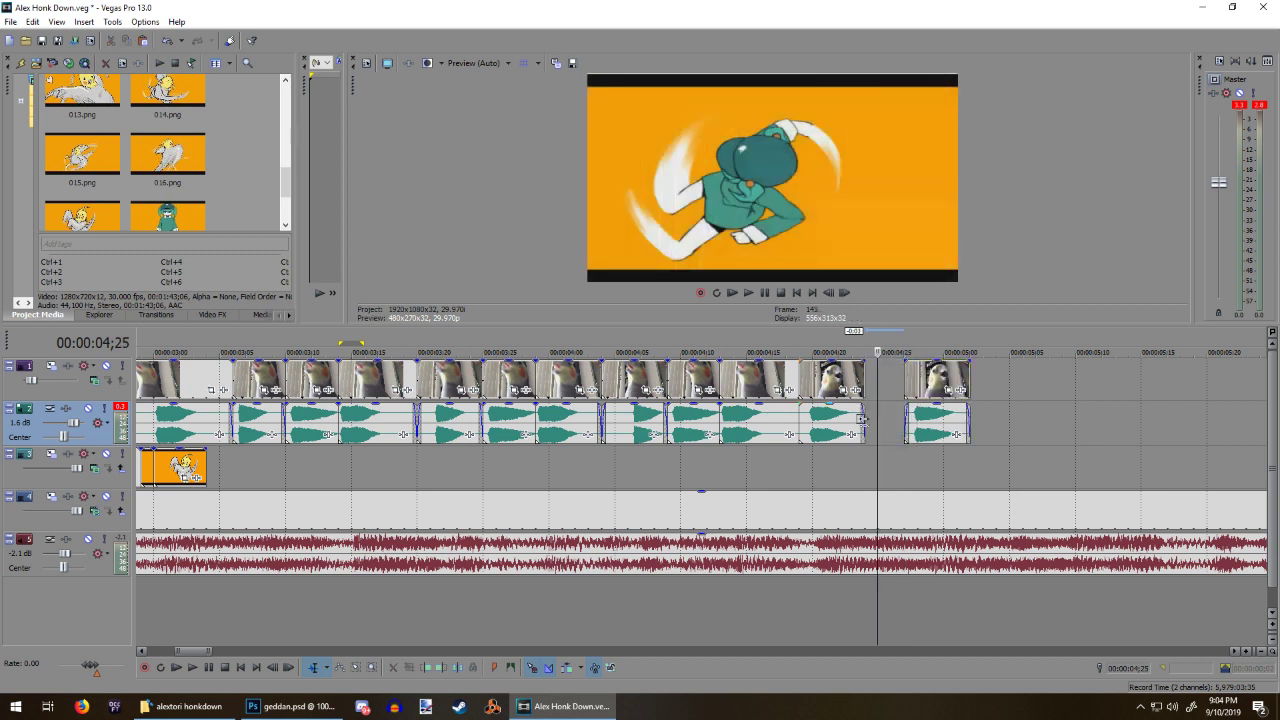
Step: Trim the start of the thirteenth honk clip by one frame
left_click_drag(799, 426, 812, 428)
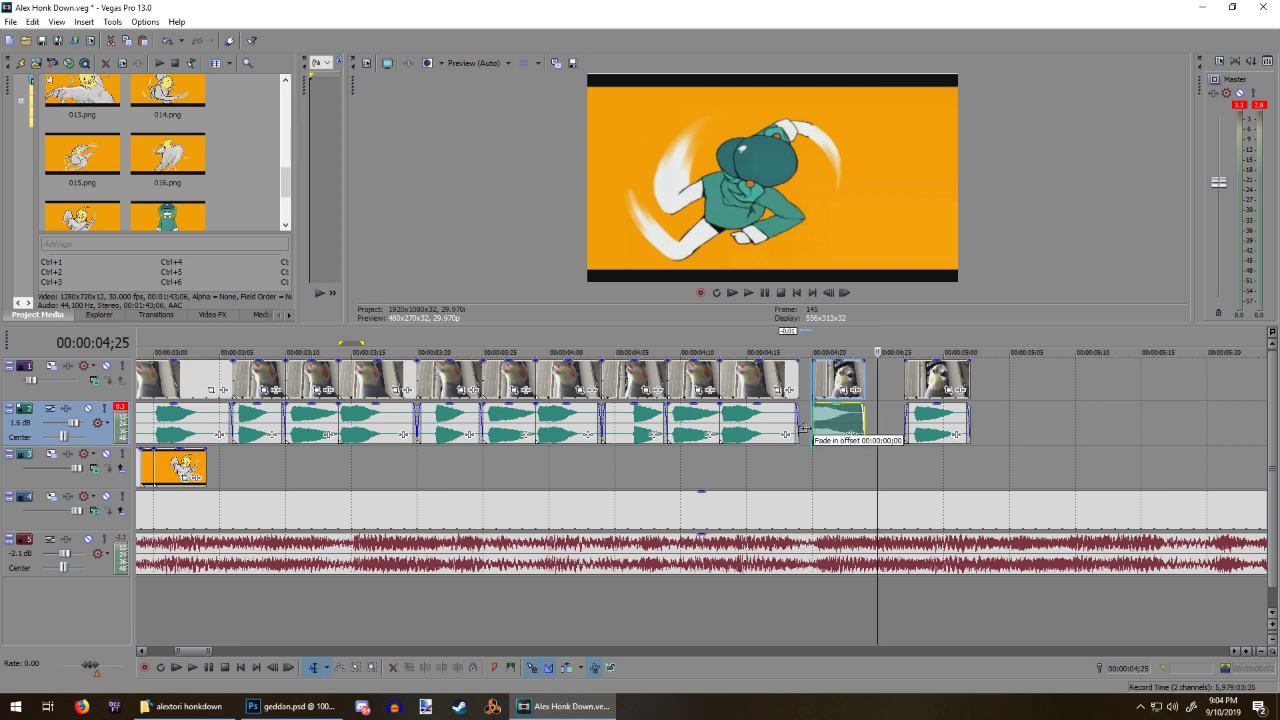
left_click(819, 430)
left_click(815, 429)
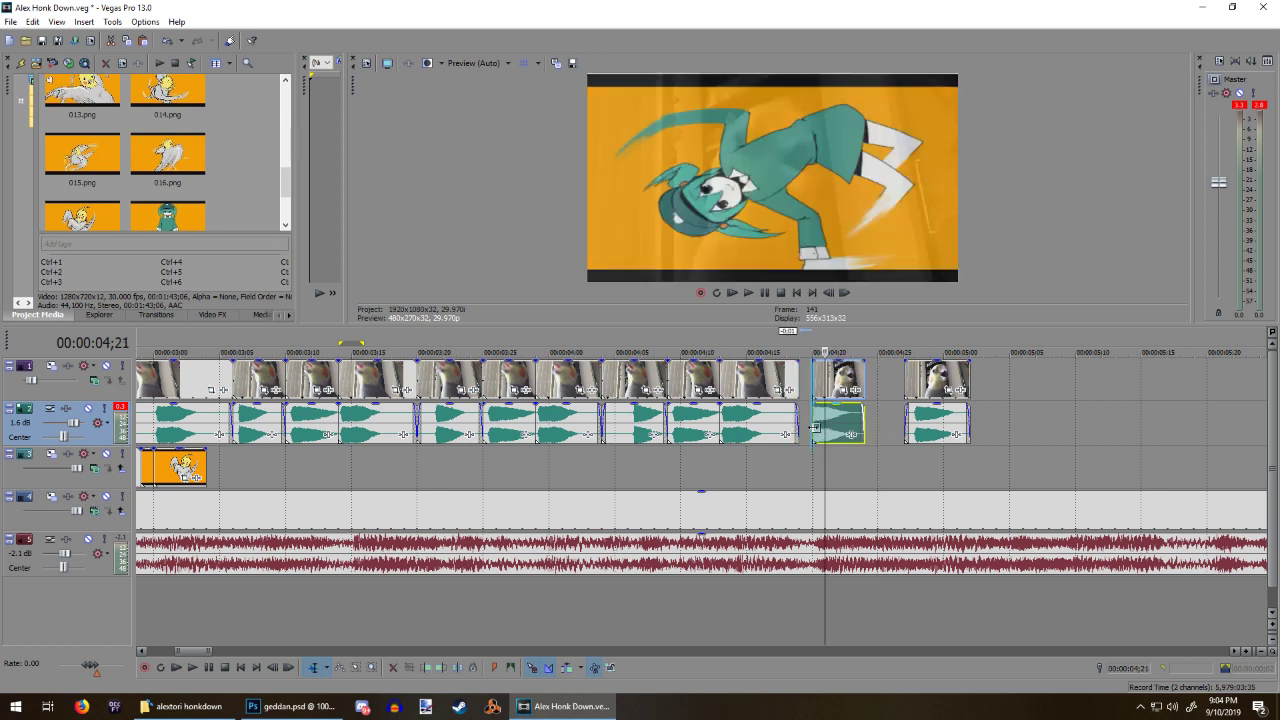
Step: Stretch the thirteenth honk clip to fill the gap up to the next clip and play from 00:00:04;09 to check it
left_click_drag(864, 425, 903, 416)
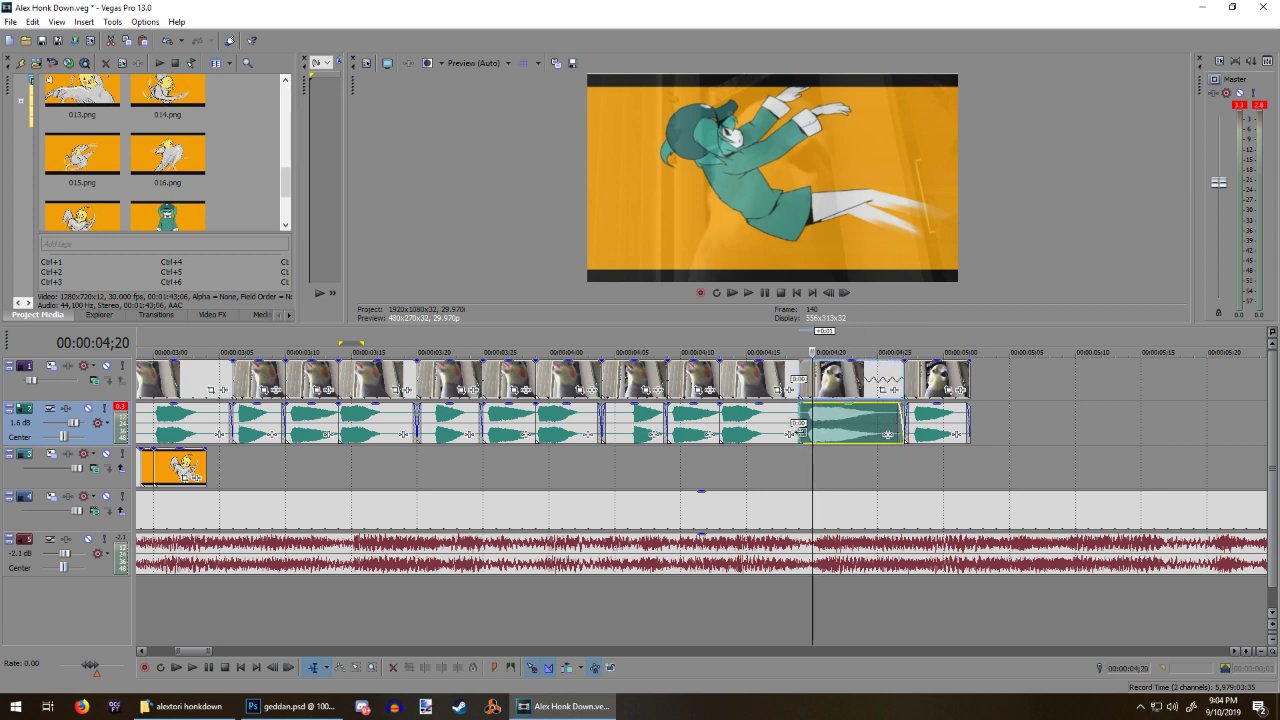
left_click(668, 496)
key("space")
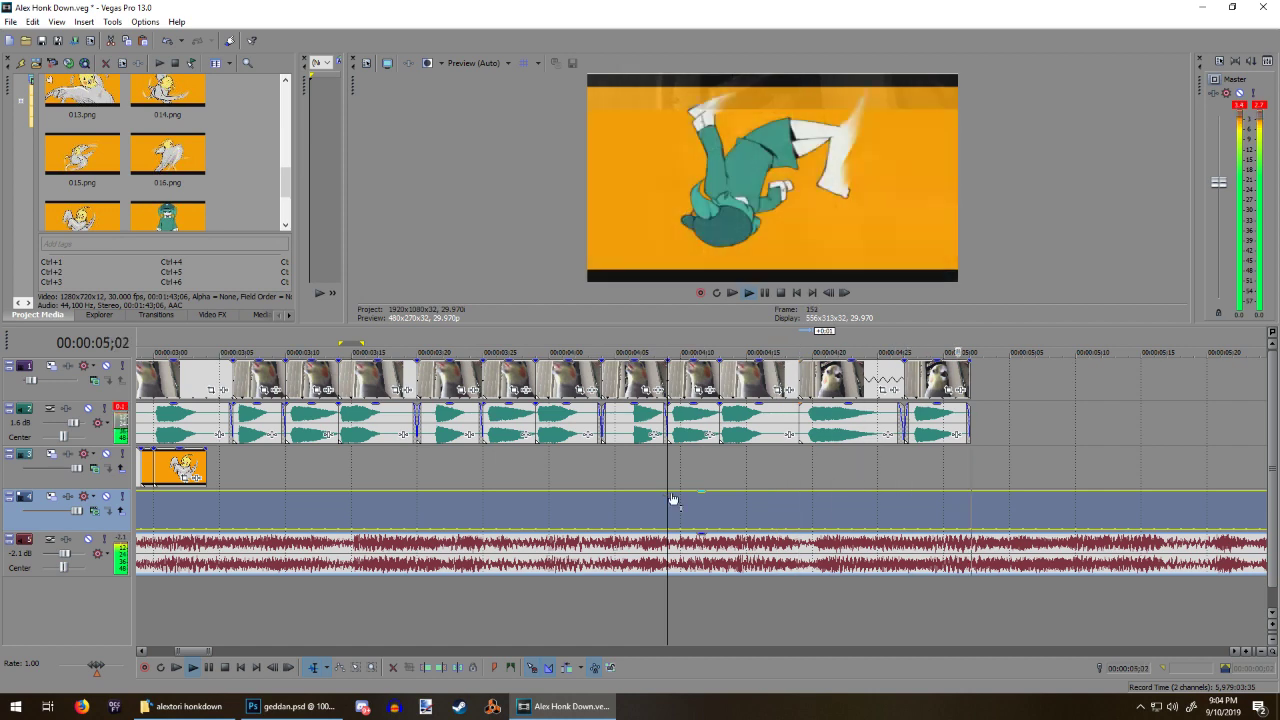
key("space")
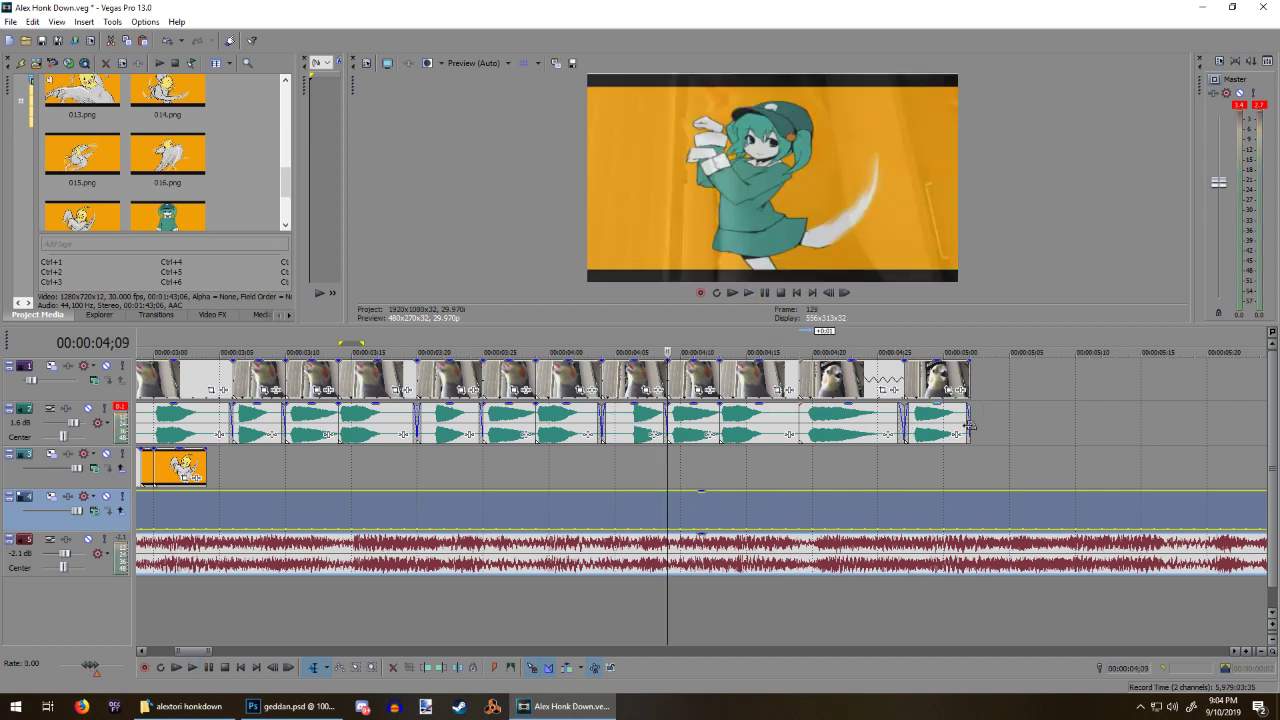
Step: Stretch the fourteenth honk clip to end at 00:00:05;14, with its start trimmed to the honk and set against the thirteenth clip
left_click(906, 422)
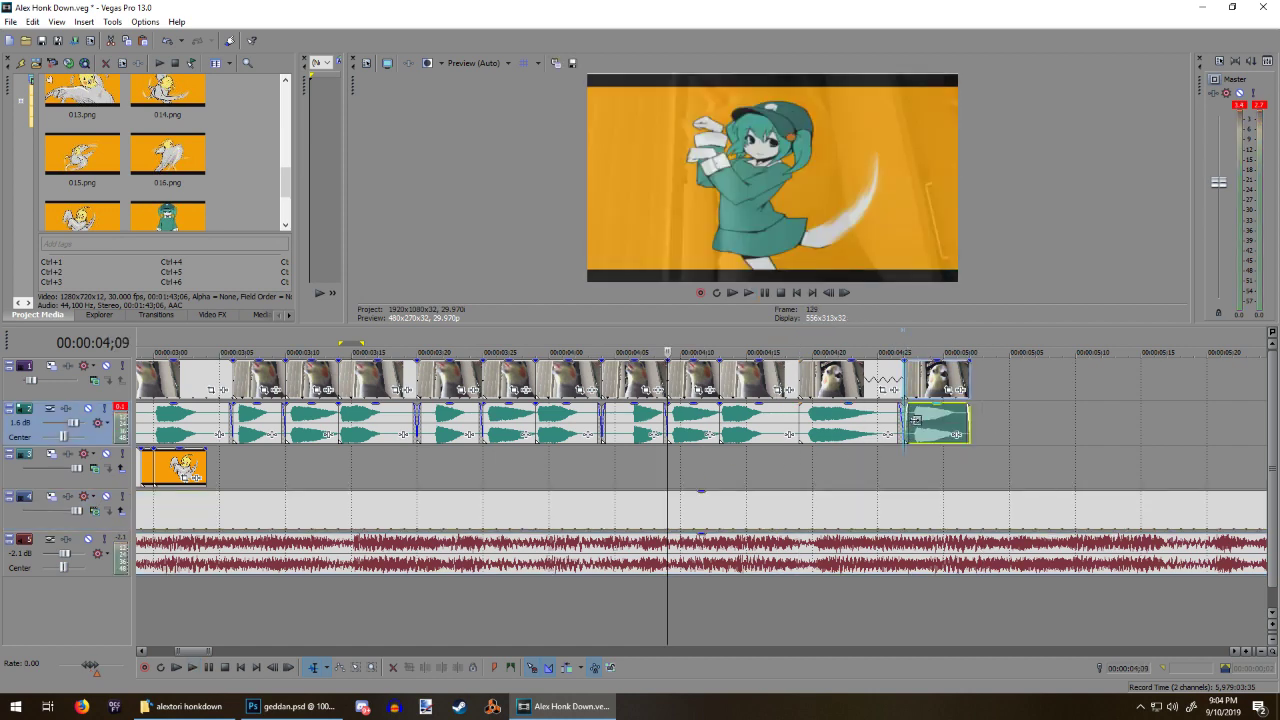
left_click_drag(906, 422, 1199, 414)
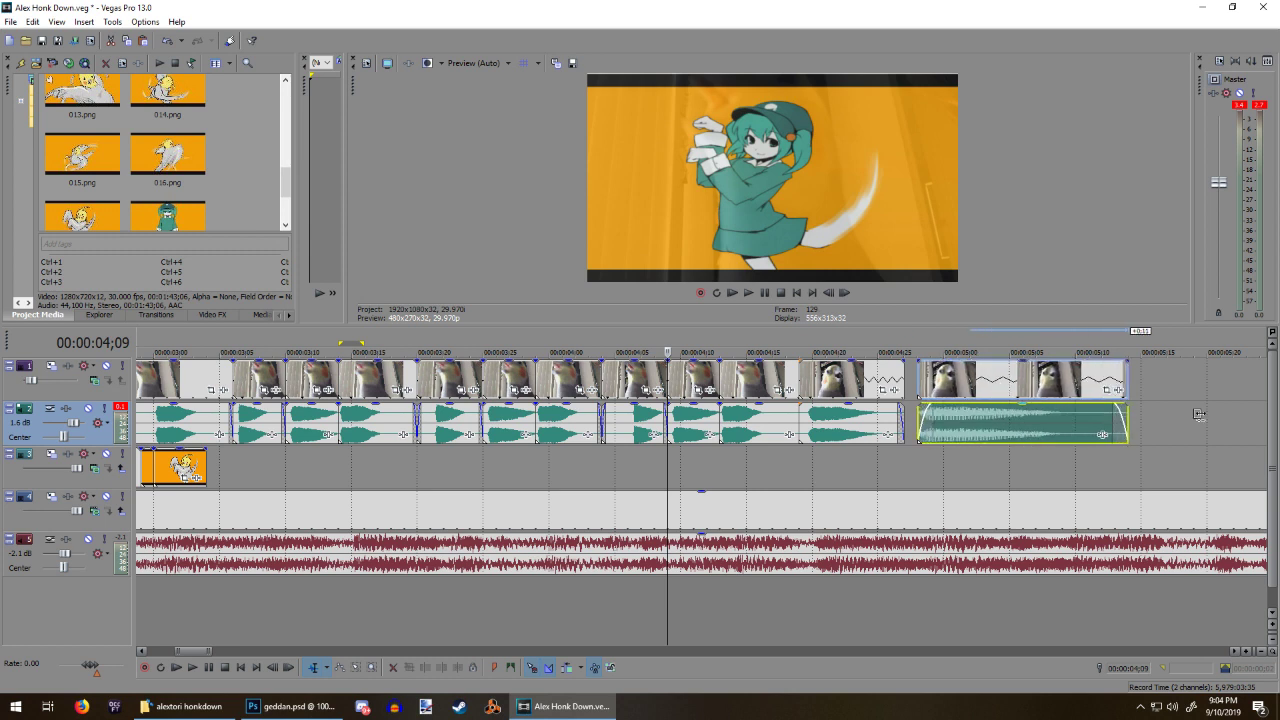
left_click_drag(1115, 426, 1168, 422)
left_click_drag(929, 424, 905, 424)
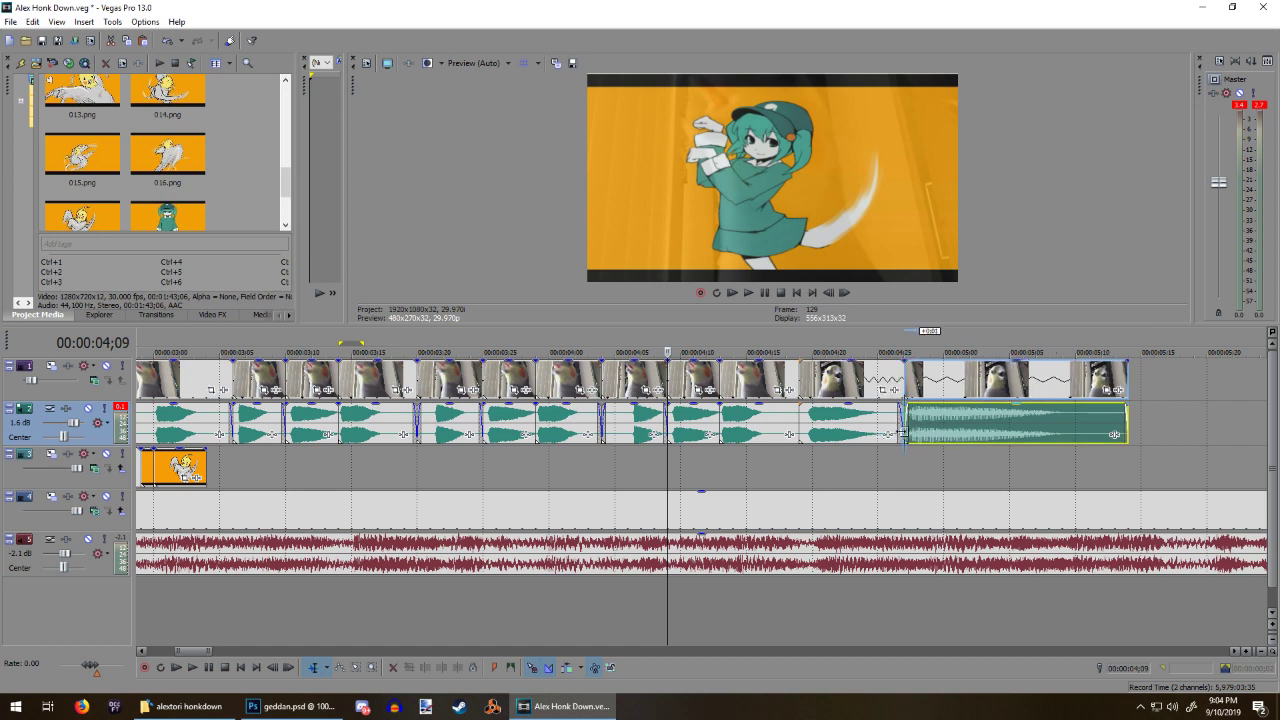
Step: Play from 00:00:04;13, 00:00:04;29 and 00:00:04;04 to check the stretched honks against the music
left_click(722, 500)
left_click(720, 479)
key("space")
key("space")
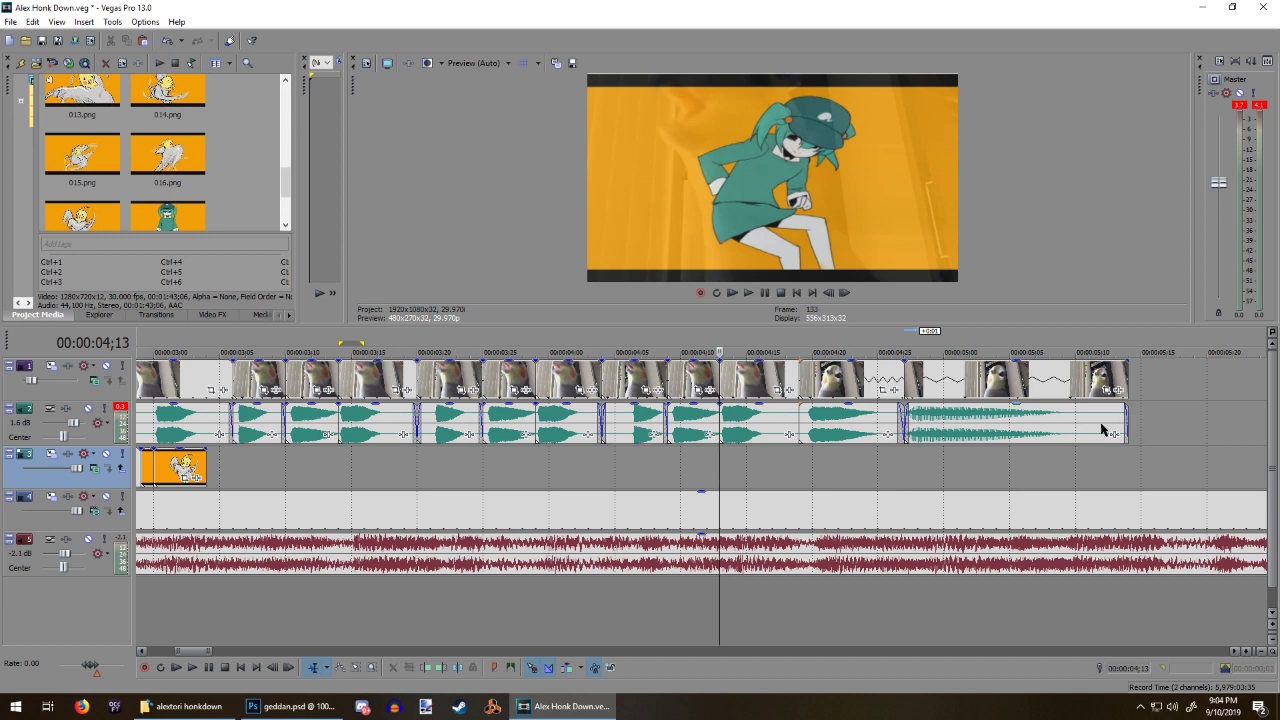
left_click(932, 418)
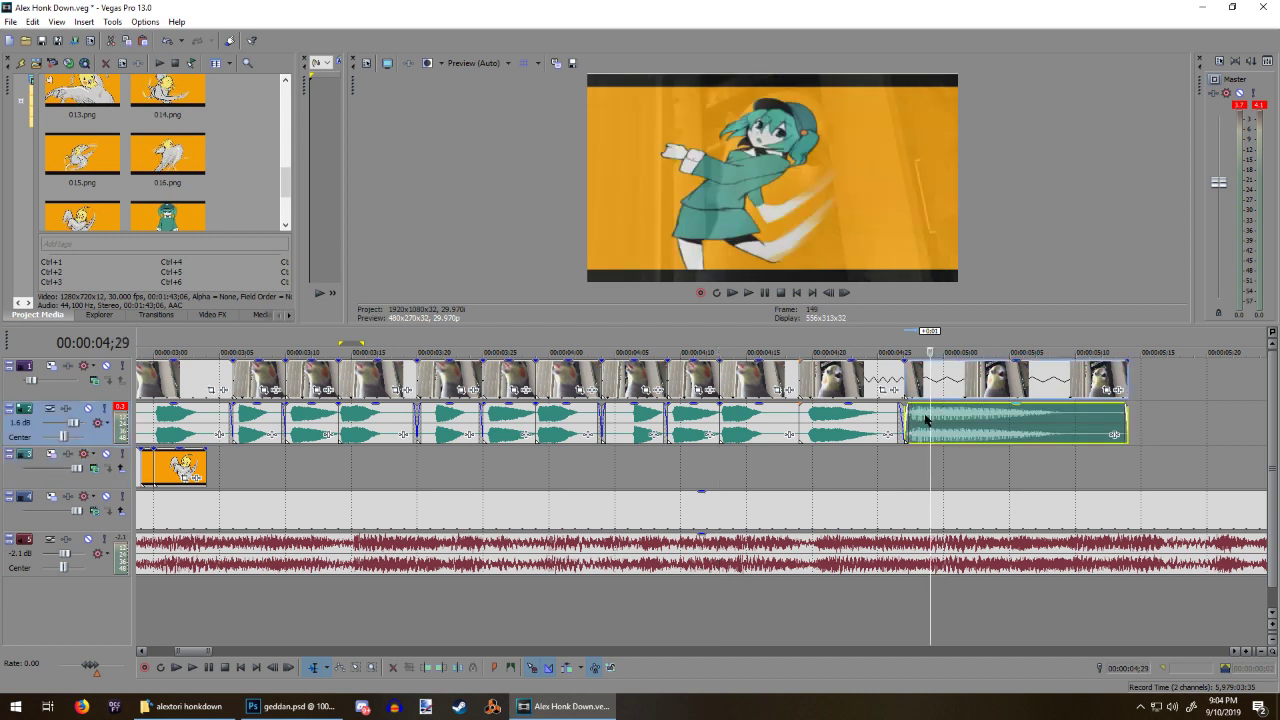
key("space")
left_click(598, 438)
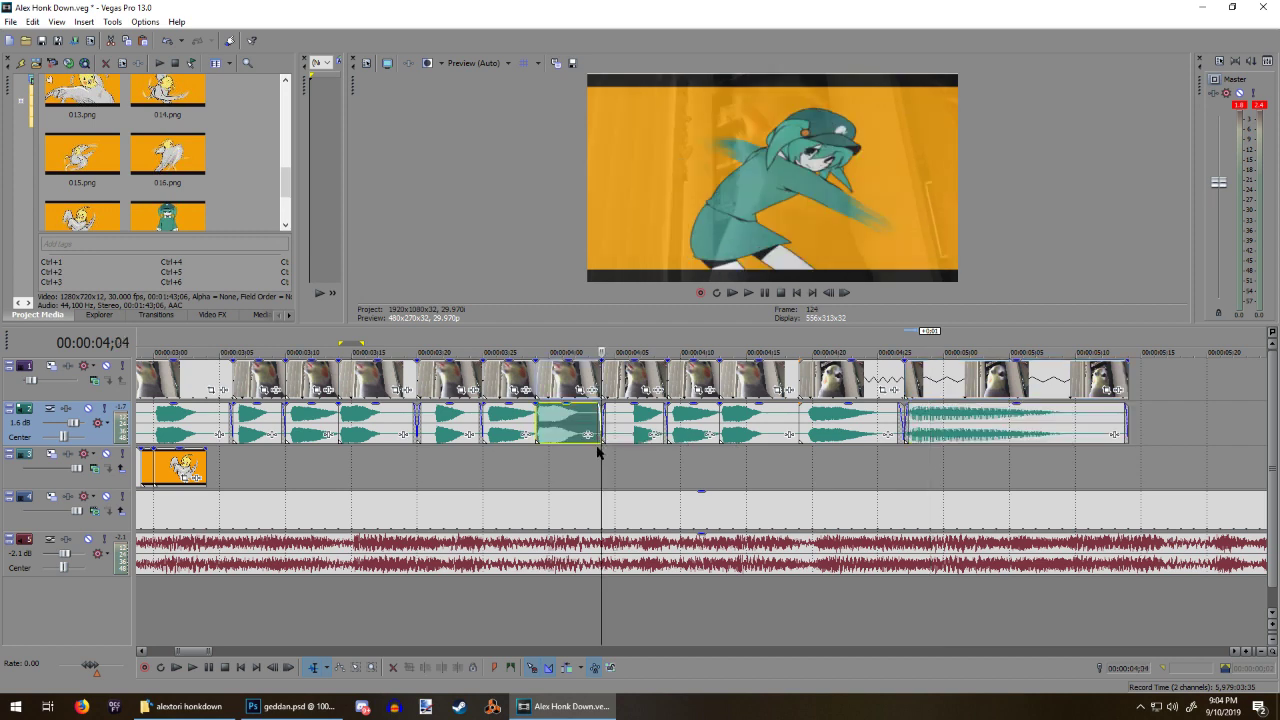
key("space")
Step: Paste a copied group of three short honk clips at 00:00:05;14, directly after the fourteenth clip
scroll(940, 442, "down", 5)
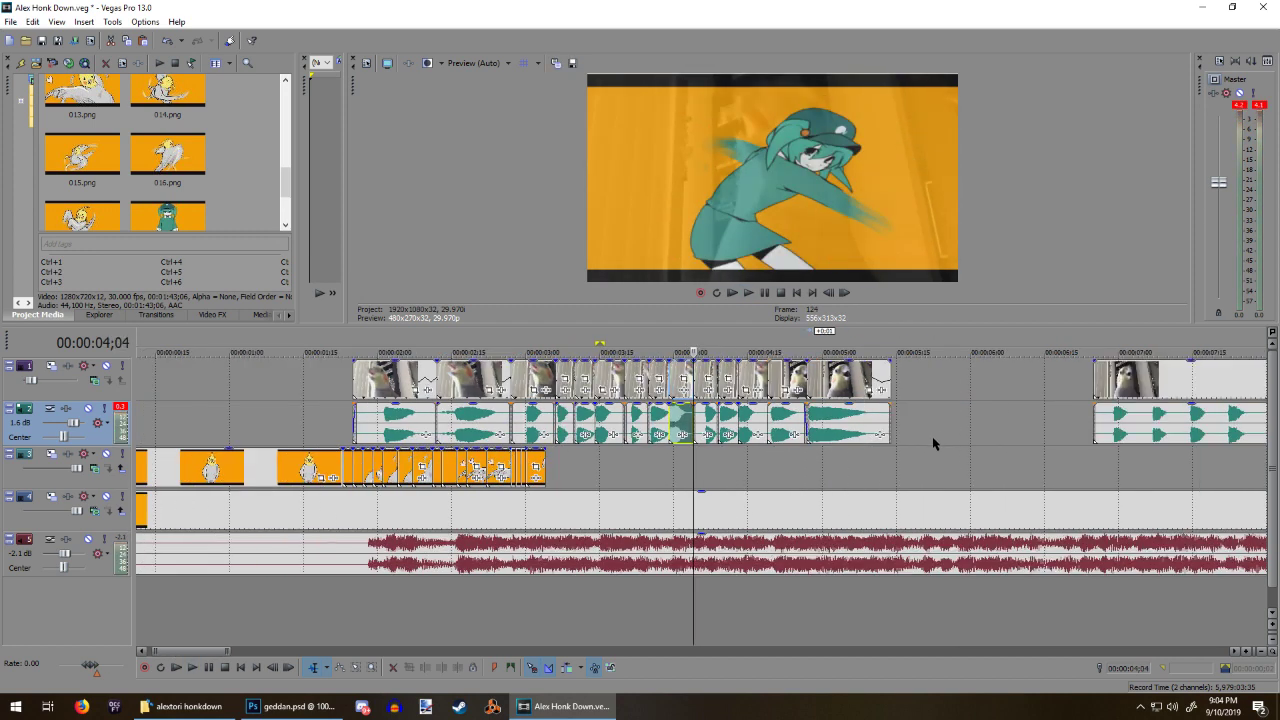
left_click(748, 417)
left_click(708, 421)
left_click(727, 421, "ctrl")
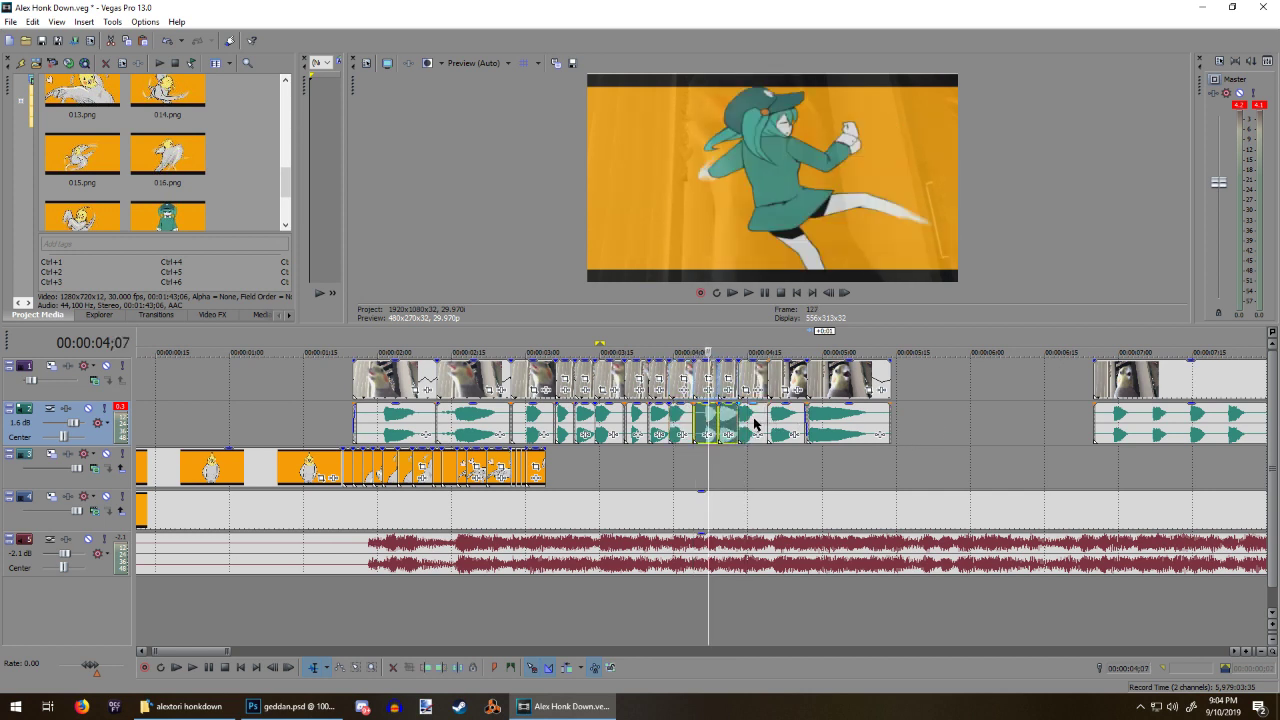
left_click(891, 379)
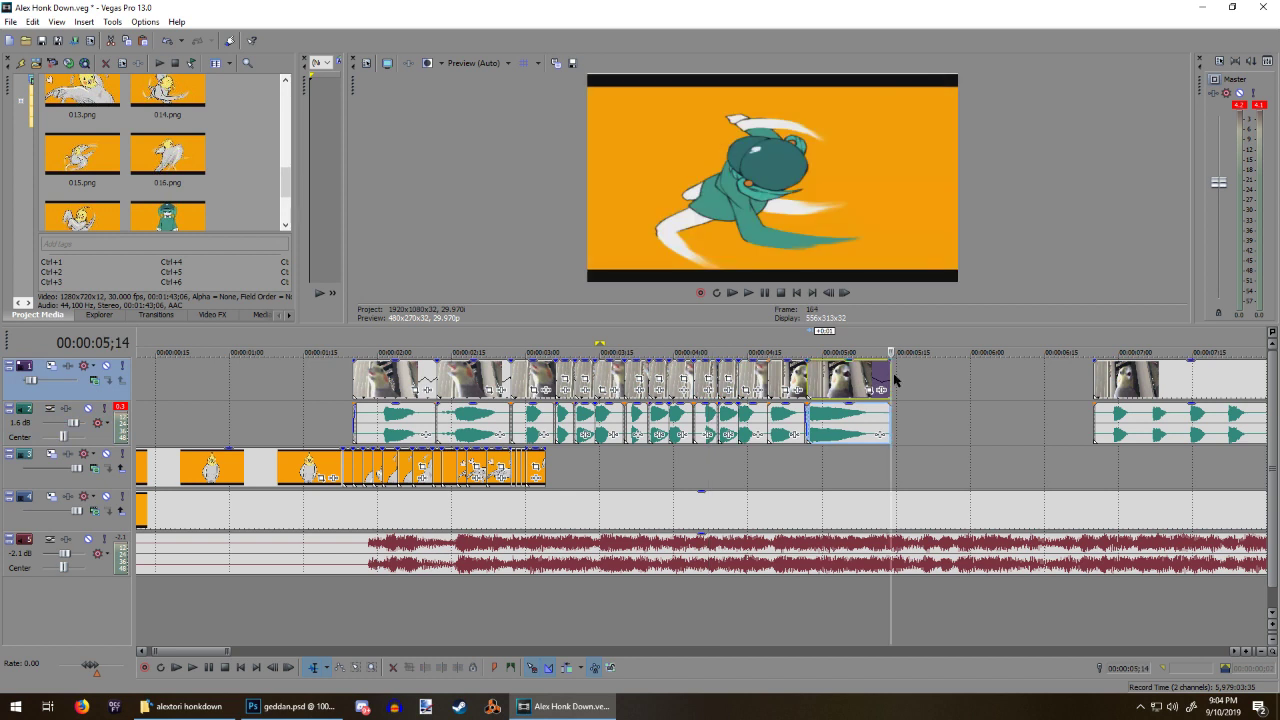
key("ctrl+v")
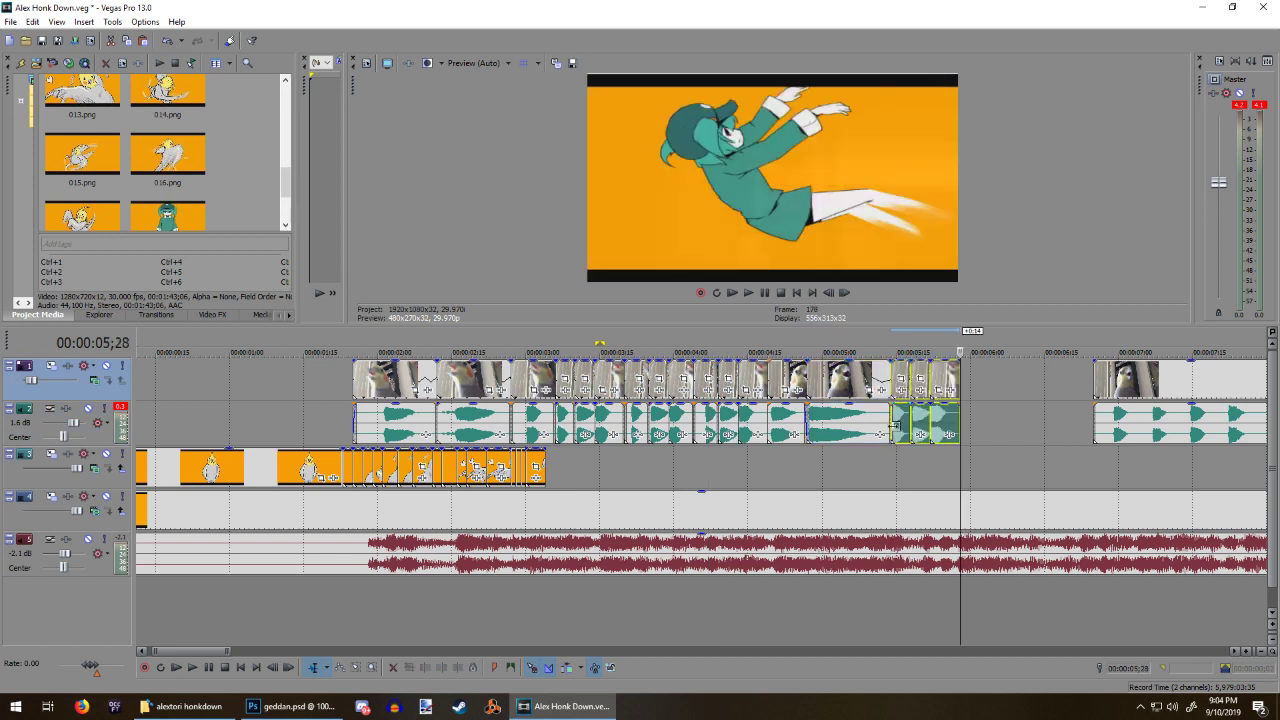
Step: Play from 00:00:05;14 to check the pasted honks against the music
left_click(894, 427)
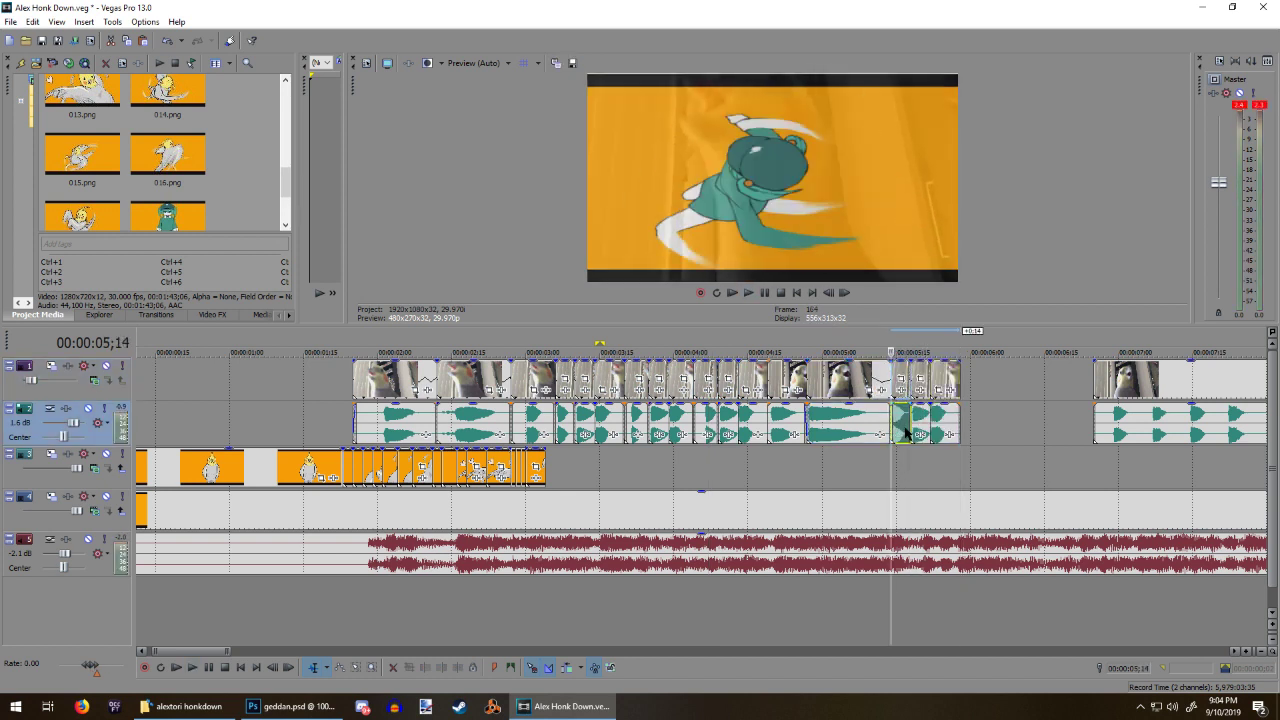
key("space")
key("space")
key("space")
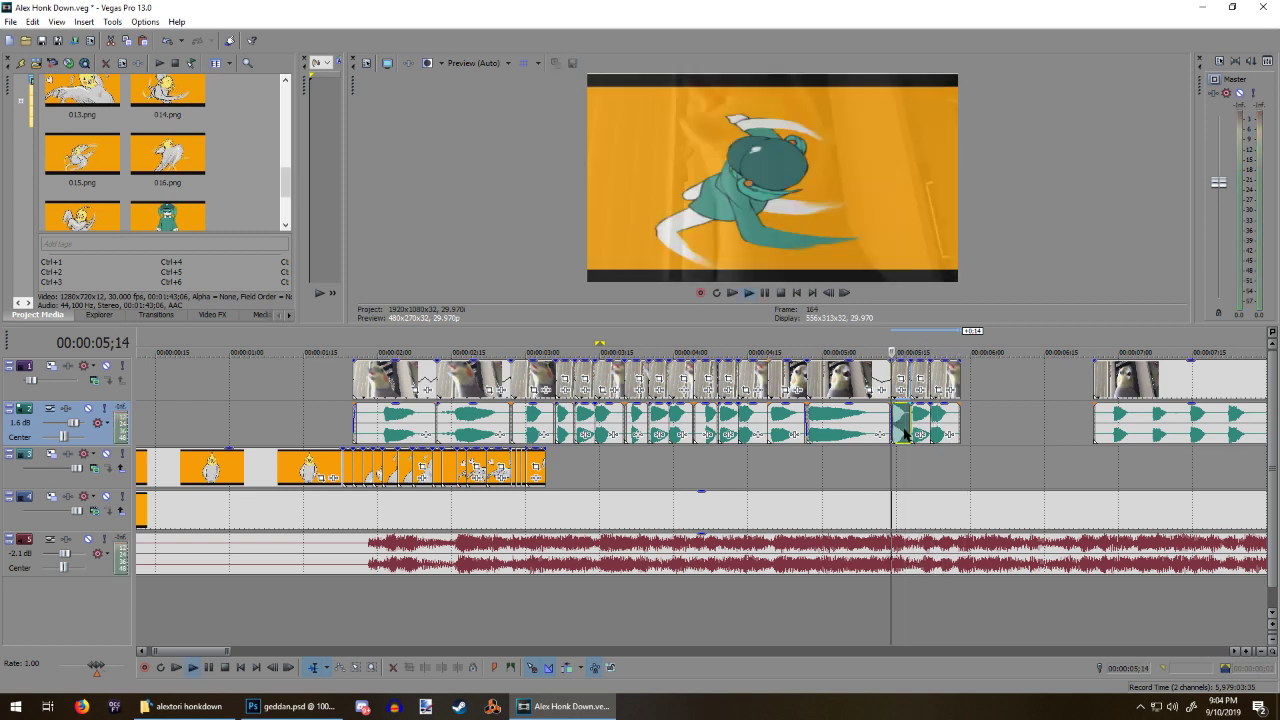
key("space")
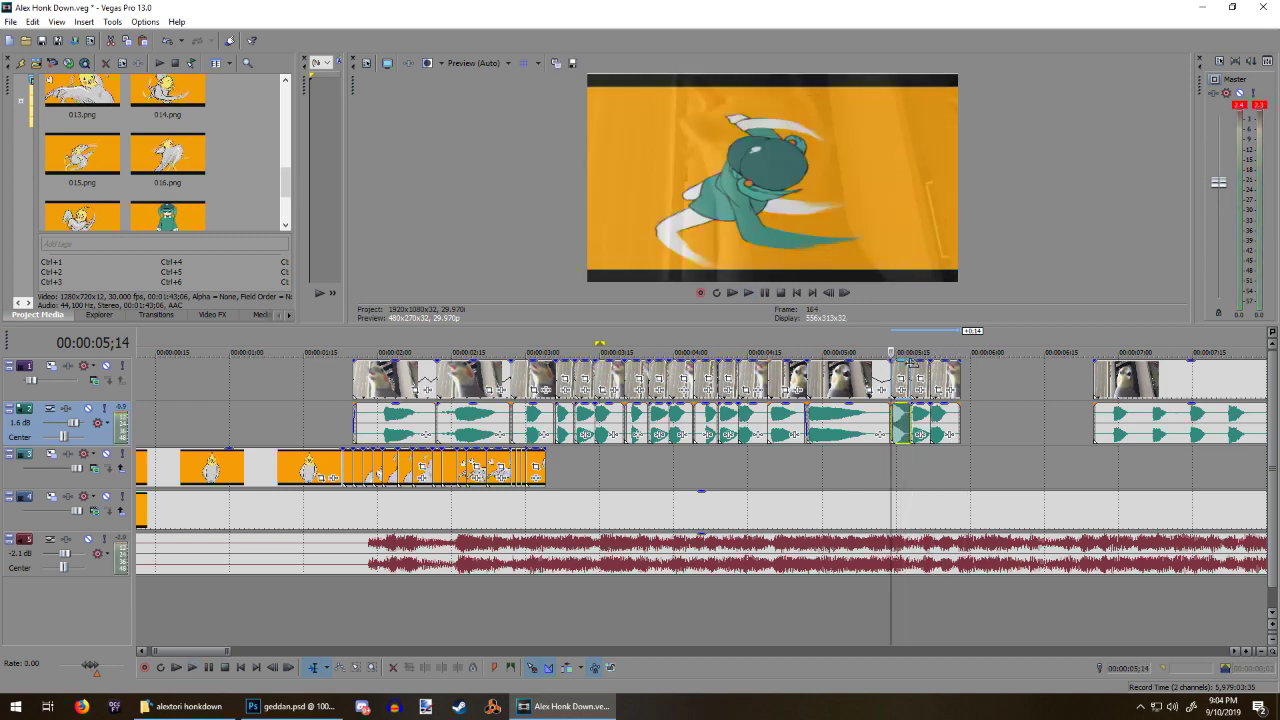
Step: Move the three pasted honk clips five frames later so that they start at 00:00:05;19
mouse_move(945, 385)
left_mouse_down()
mouse_move(967, 382)
mouse_move(924, 374)
left_mouse_up()
left_click(927, 372)
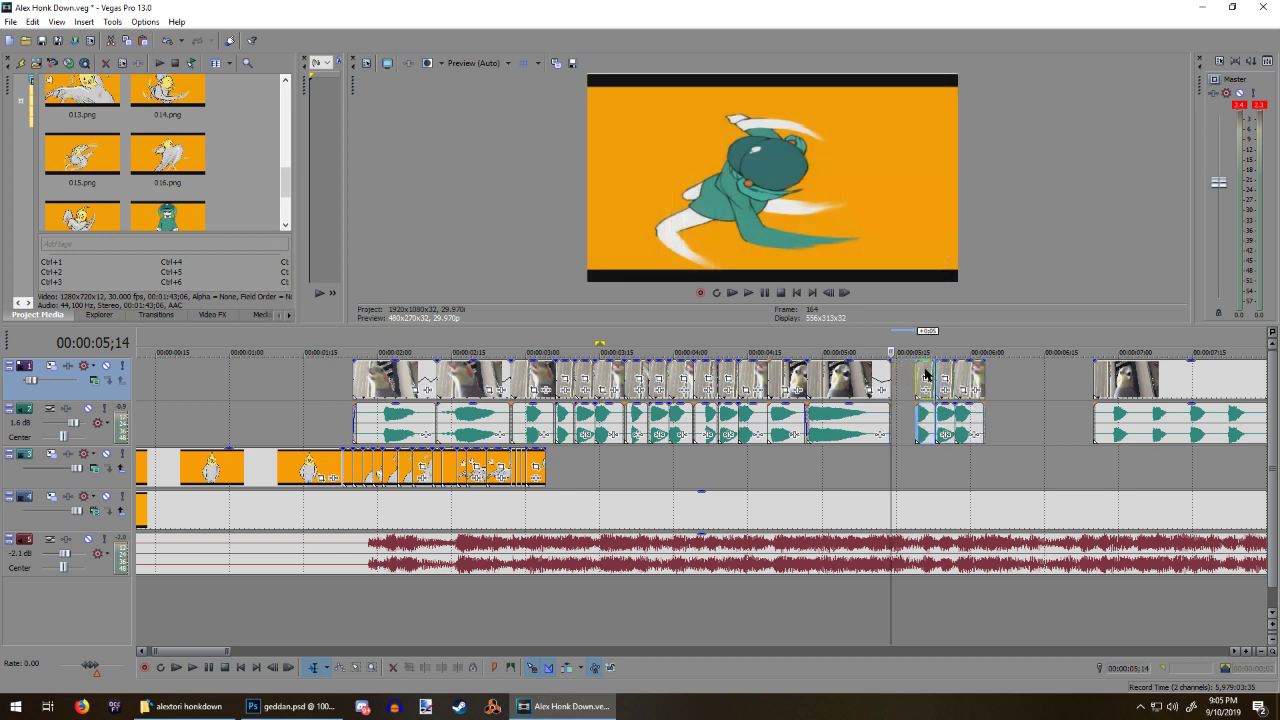
left_click(914, 456)
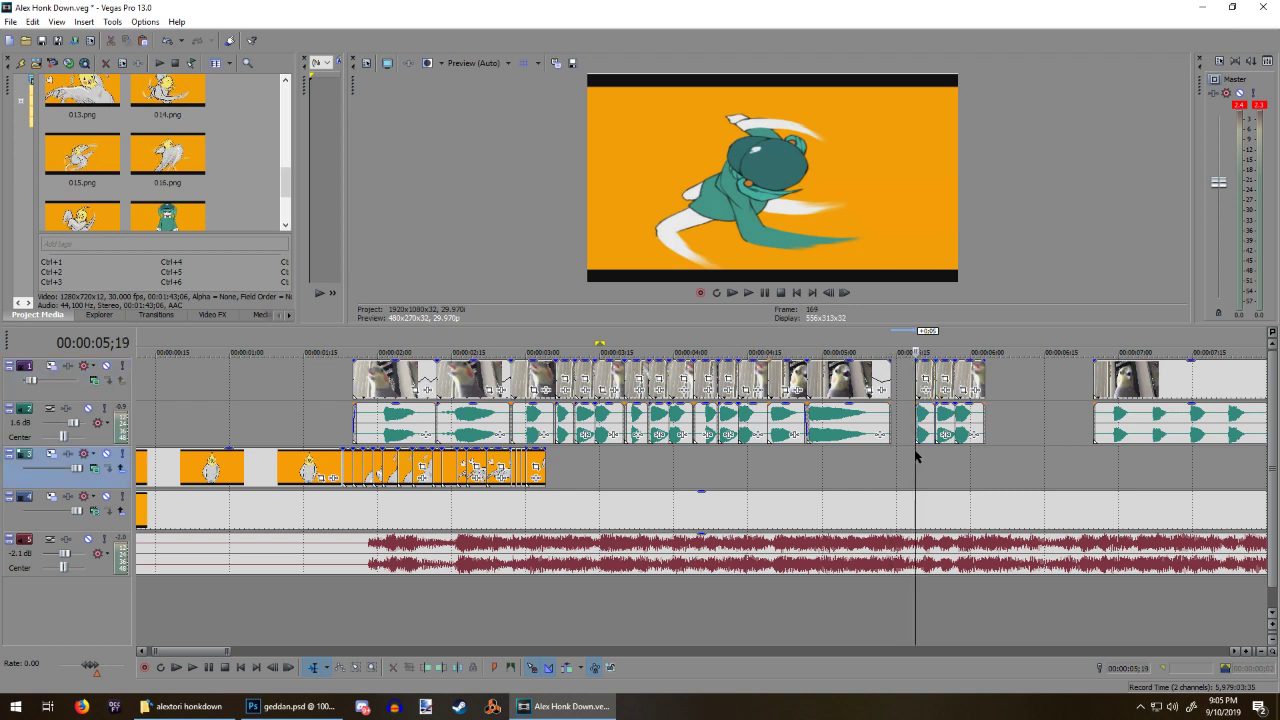
Step: Play from 00:00:05;19 and 00:00:05;23 to check the first two moved honks against the music
scroll(923, 466, "up", 4)
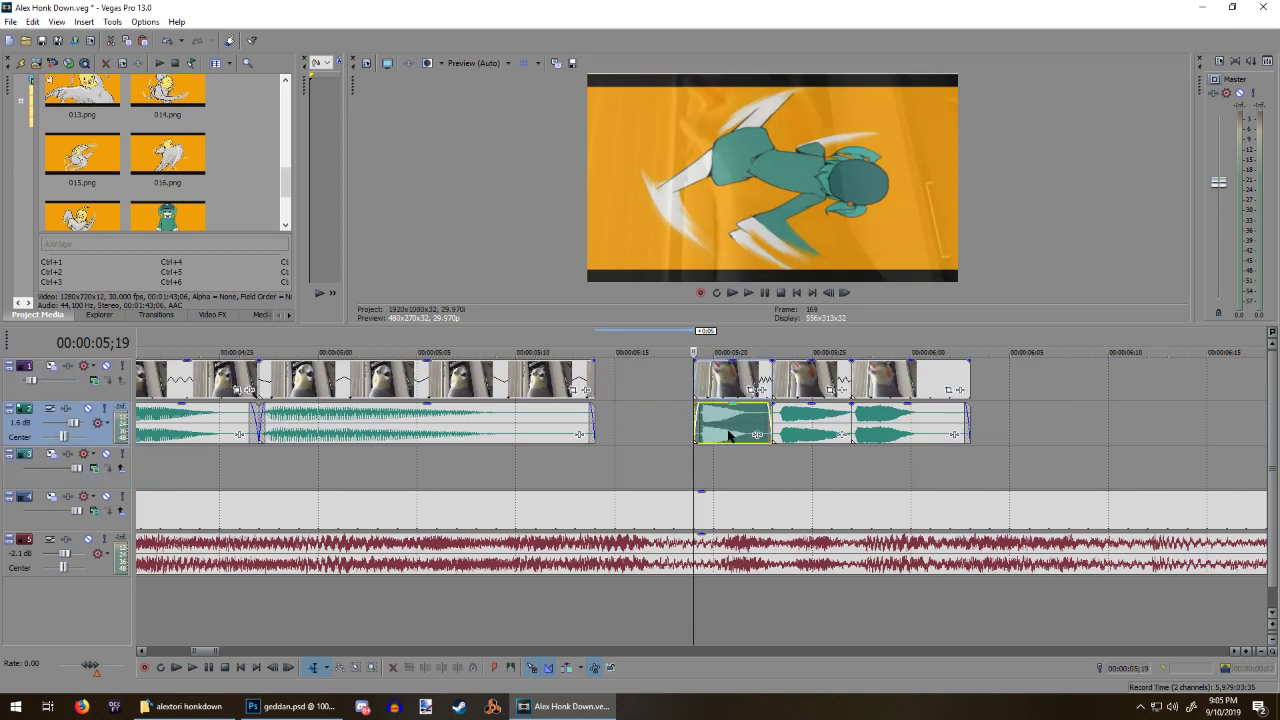
left_click(733, 428)
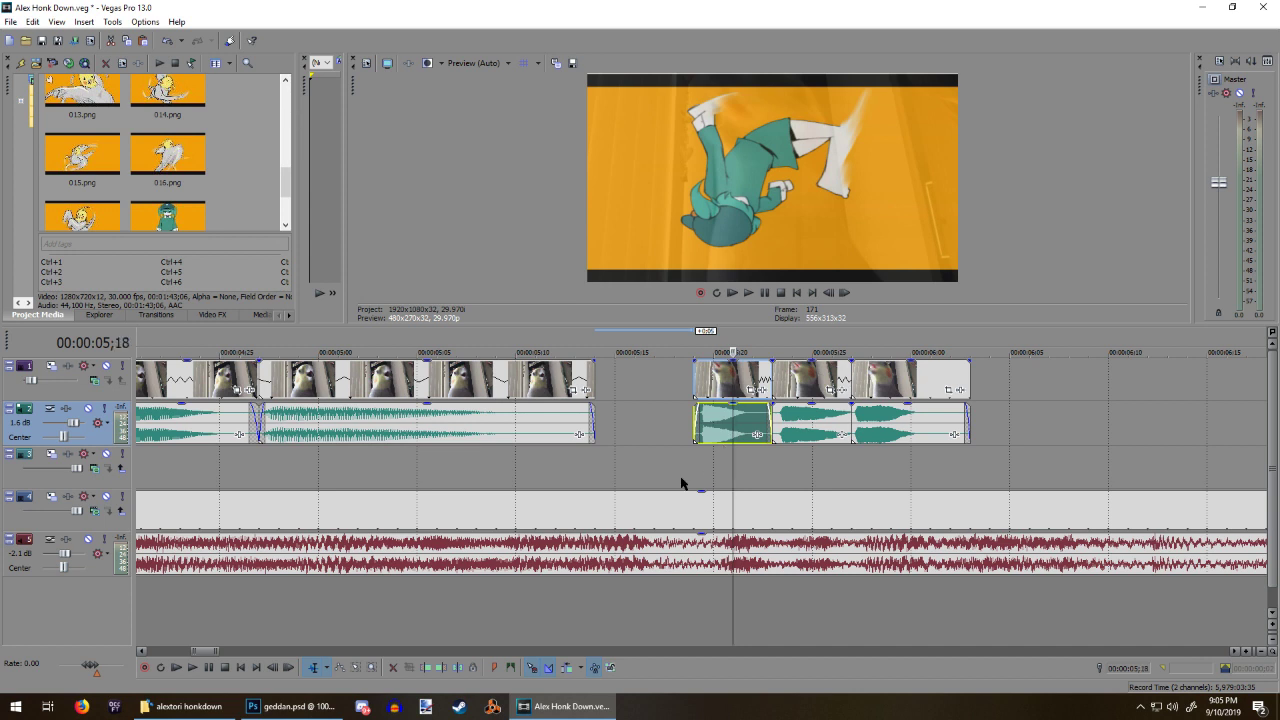
key("space")
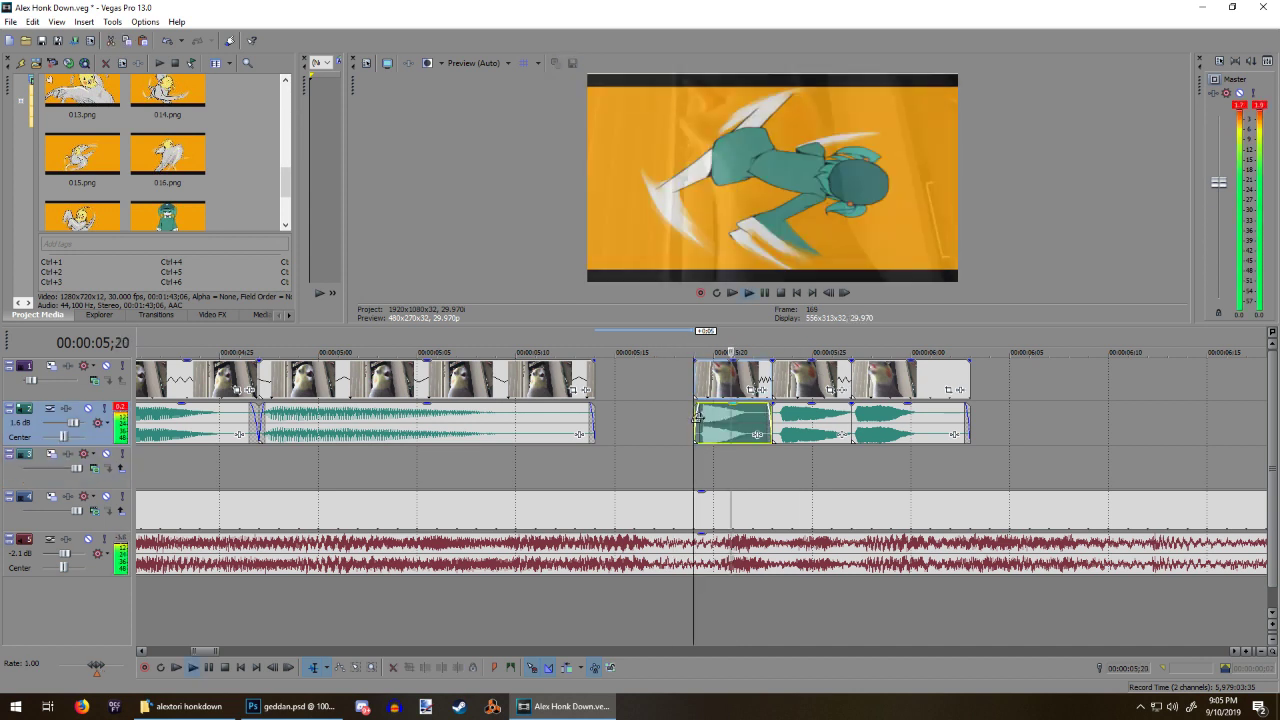
left_click(783, 430)
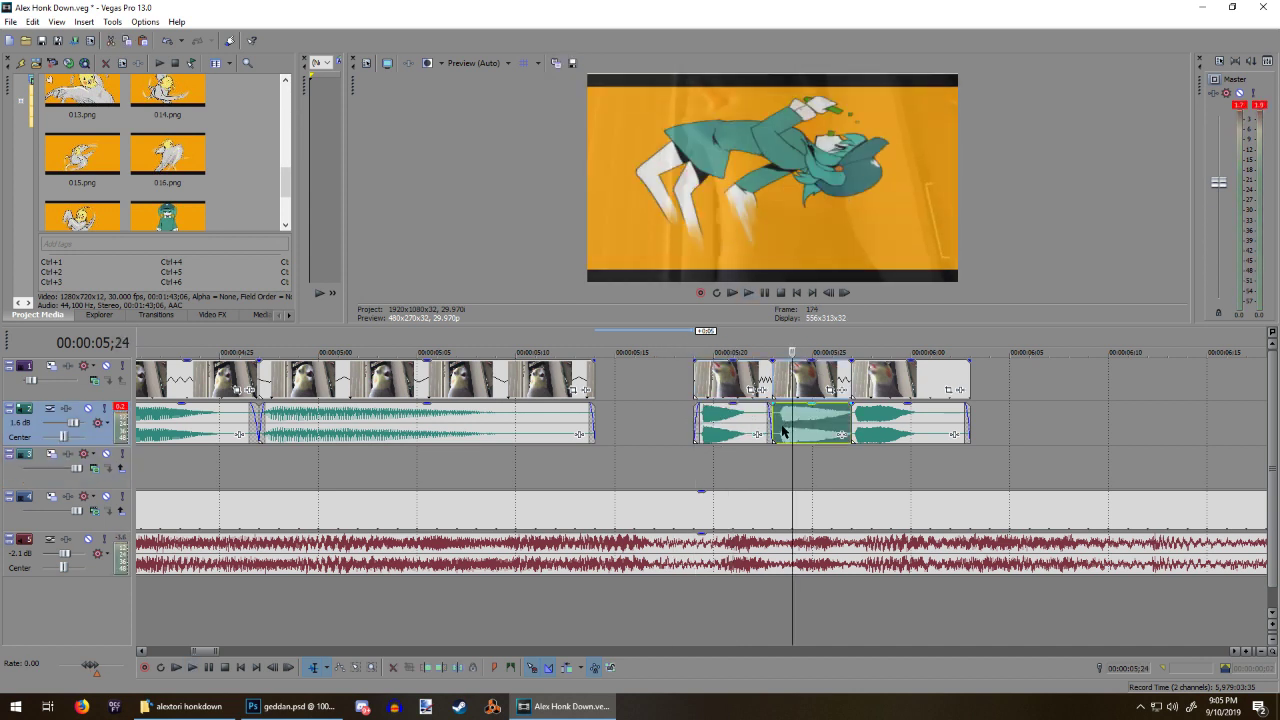
key("Left")
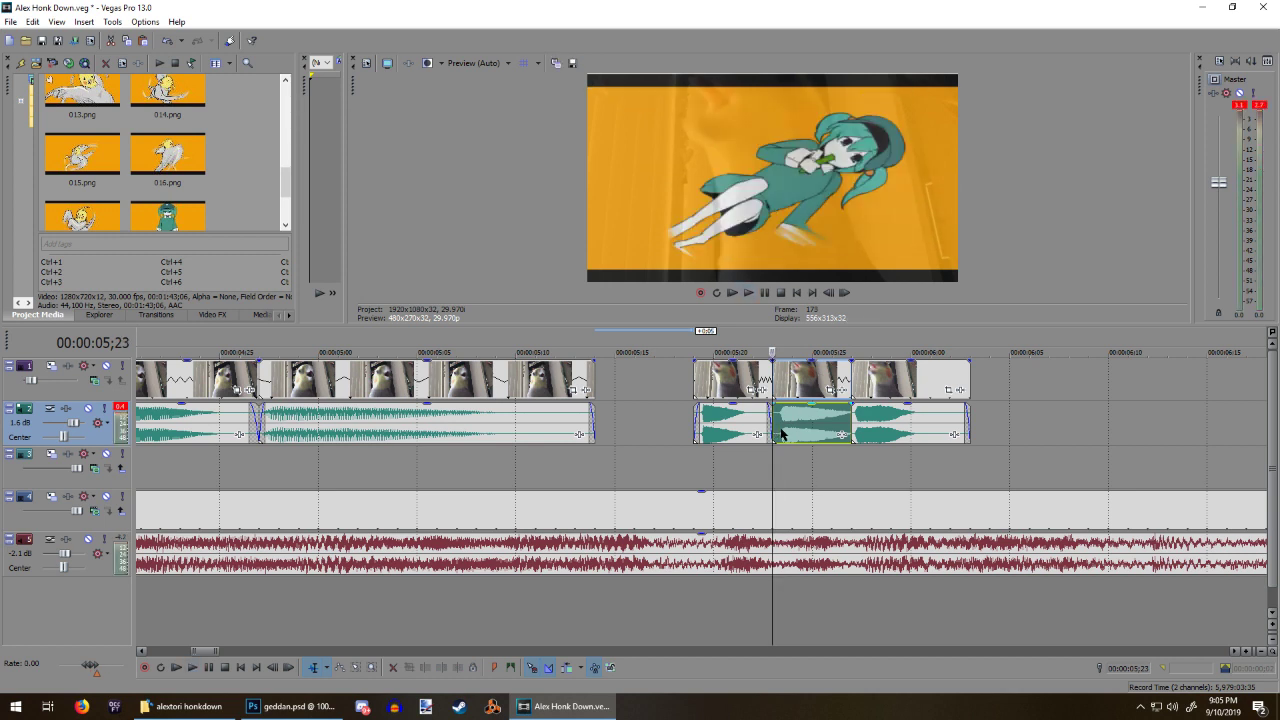
key("space")
key("space")
left_click(698, 474)
Step: Play from 00:00:05;28 and from 00:00:05;16 to check the third moved honk and the whole group
left_click(872, 446)
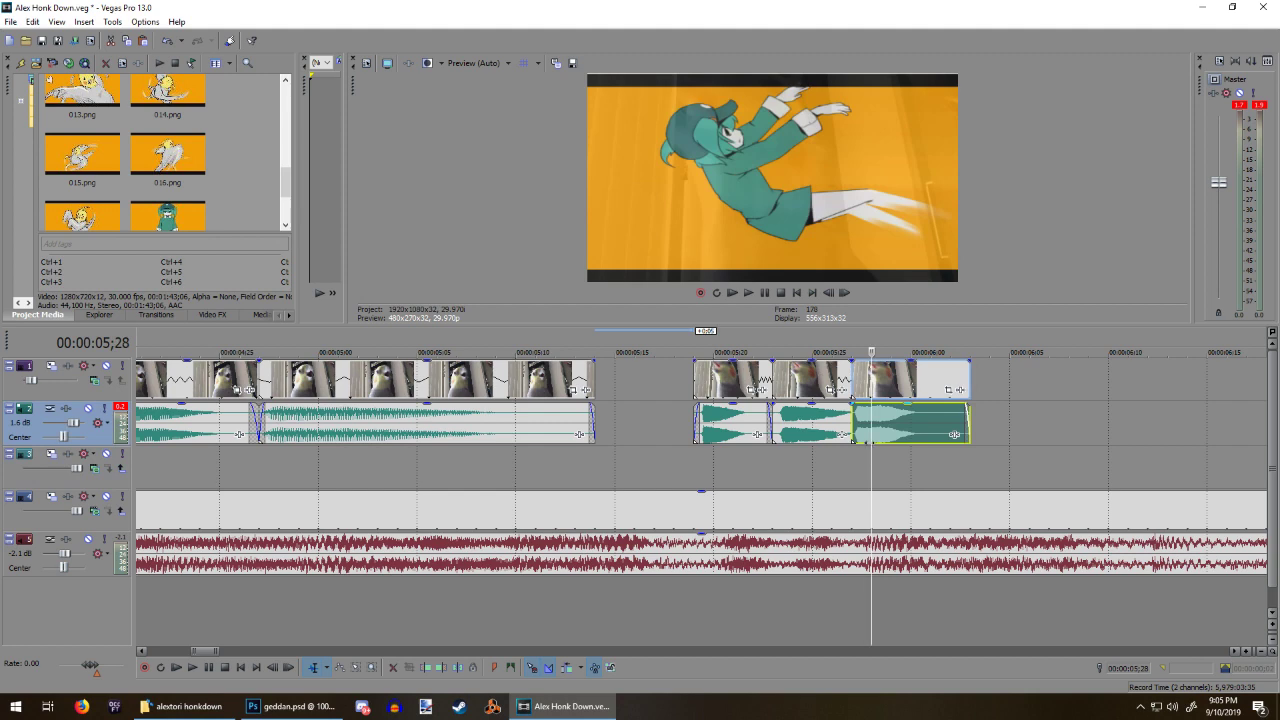
key("space")
key("space")
left_click(641, 487)
key("space")
key("space")
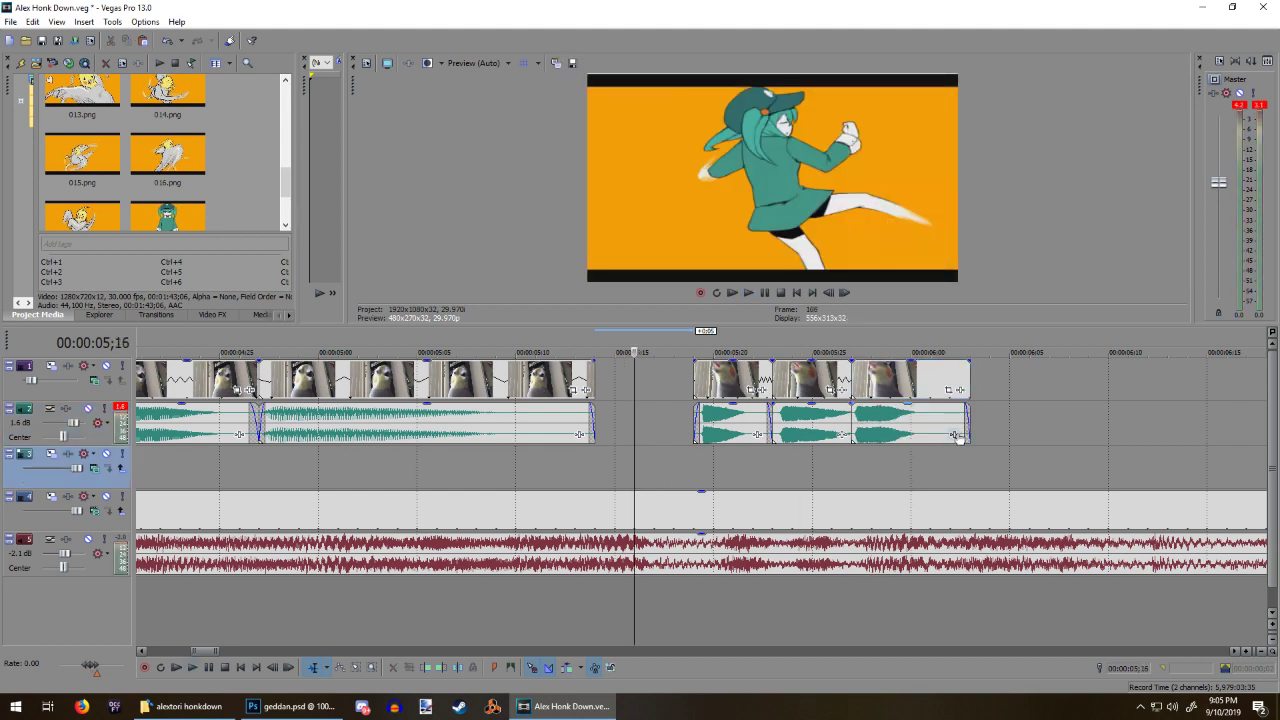
Step: Stretch the third pasted honk clip longer, trim one frame off its start and move it back against the second clip
left_click_drag(964, 432, 1166, 425)
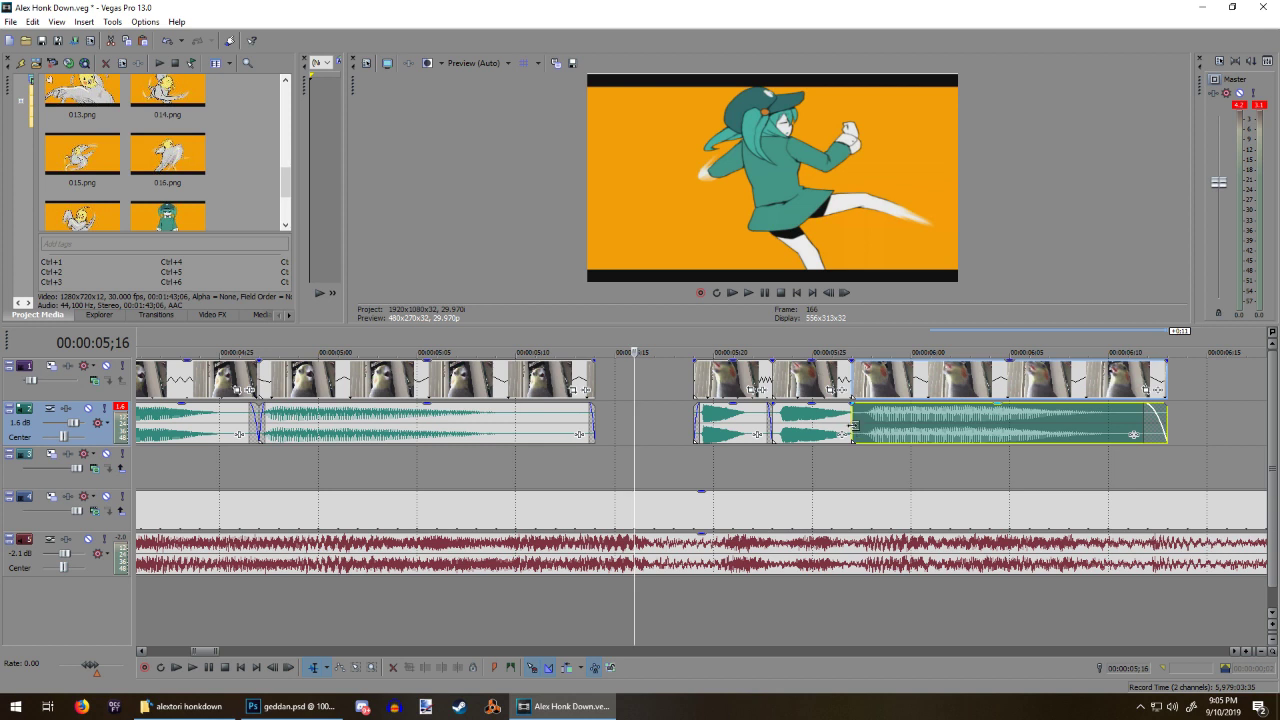
left_click_drag(851, 425, 868, 424)
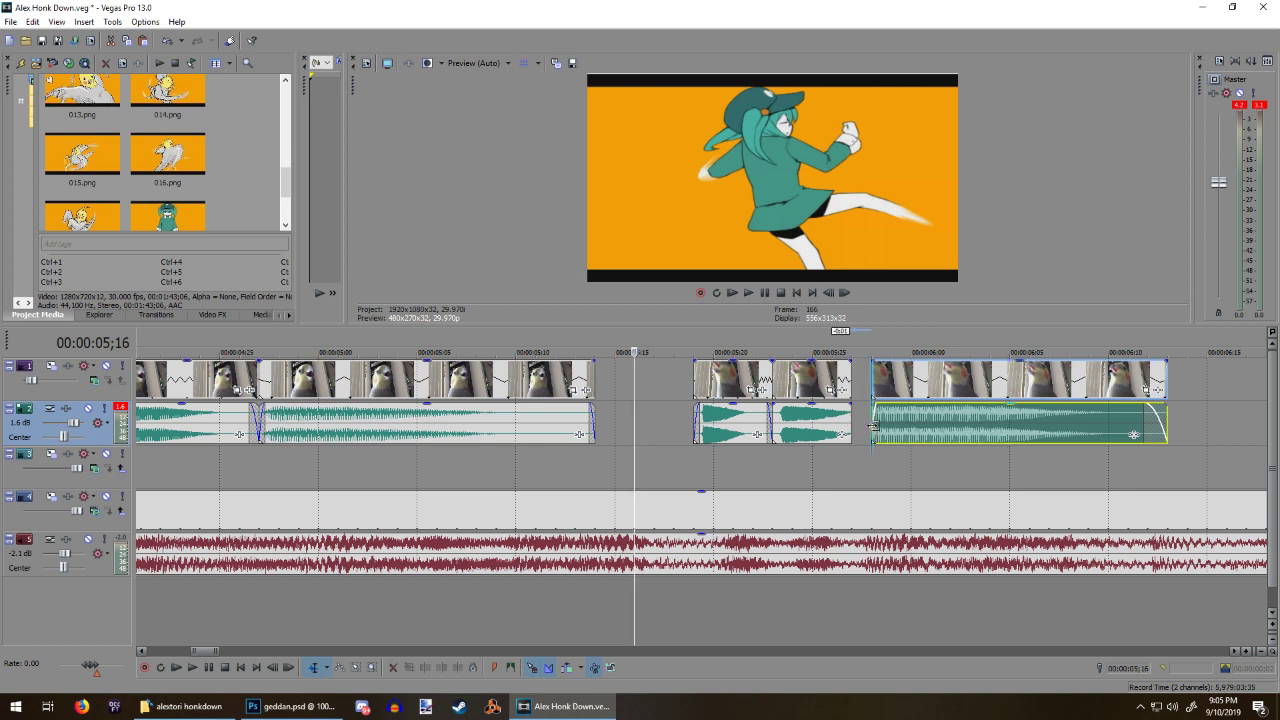
left_click(873, 426)
left_click_drag(940, 439, 920, 440)
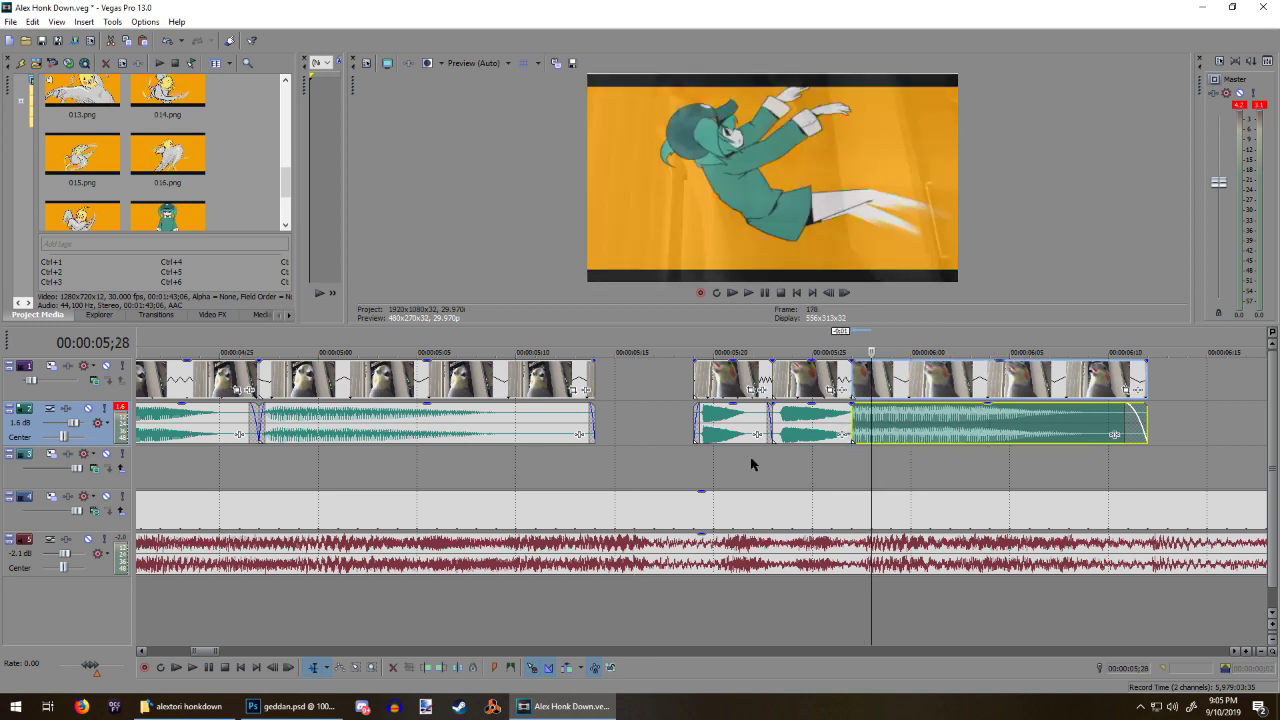
Step: Play from 00:00:05;14 and extend the end of the fourteenth honk clip five frames to meet the pasted group
left_click(596, 481)
key("space")
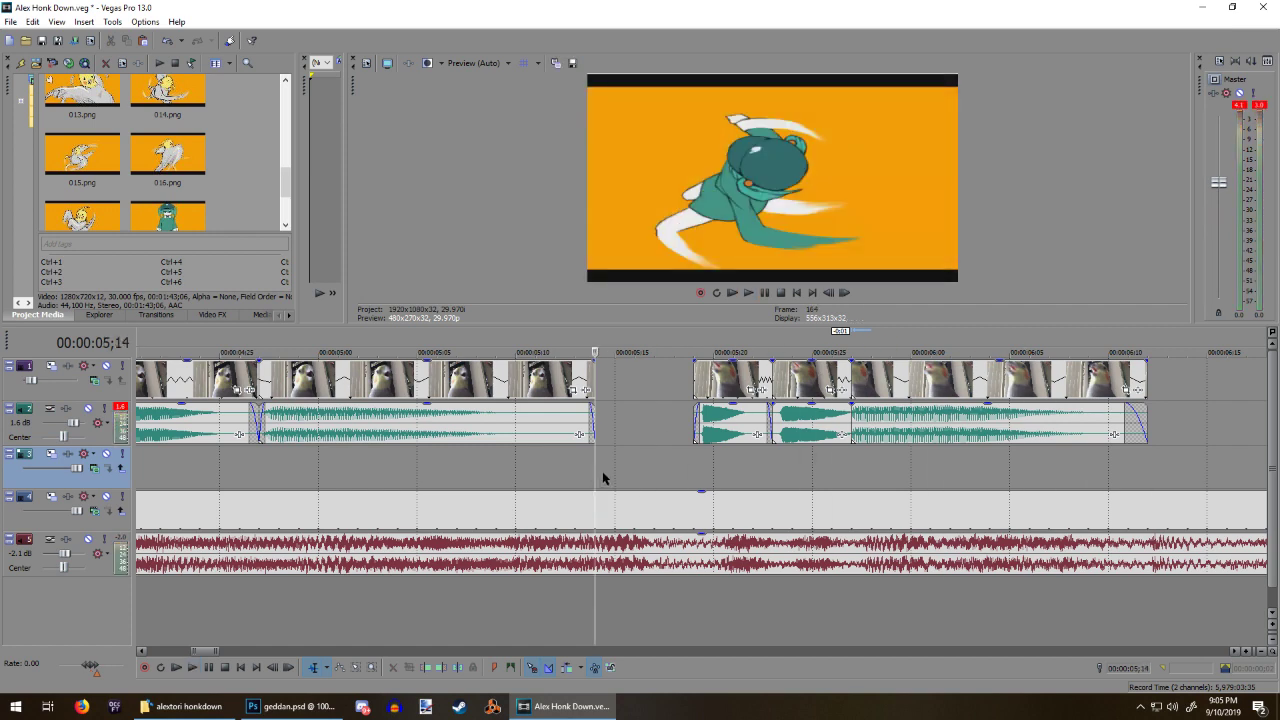
key("space")
left_click_drag(593, 435, 693, 443)
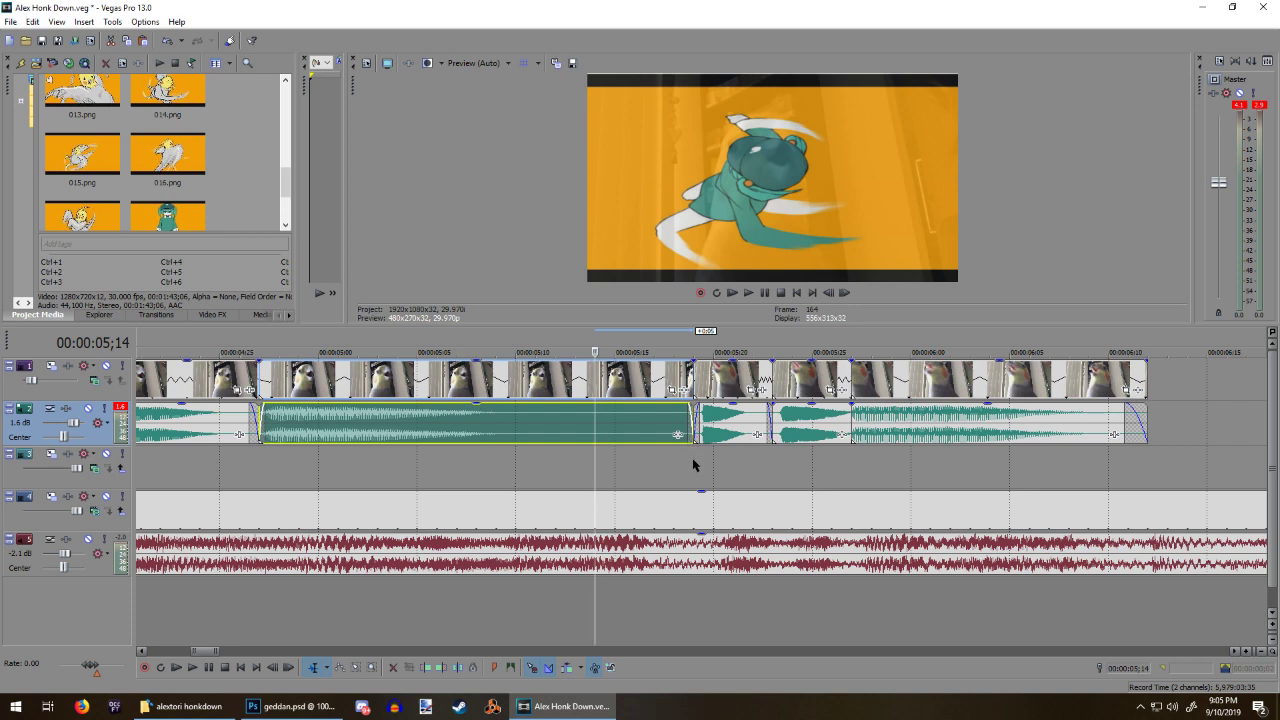
Step: Play the project from 00:00:00;00 to review all the synced honks with the music
scroll(694, 463, "down", 3)
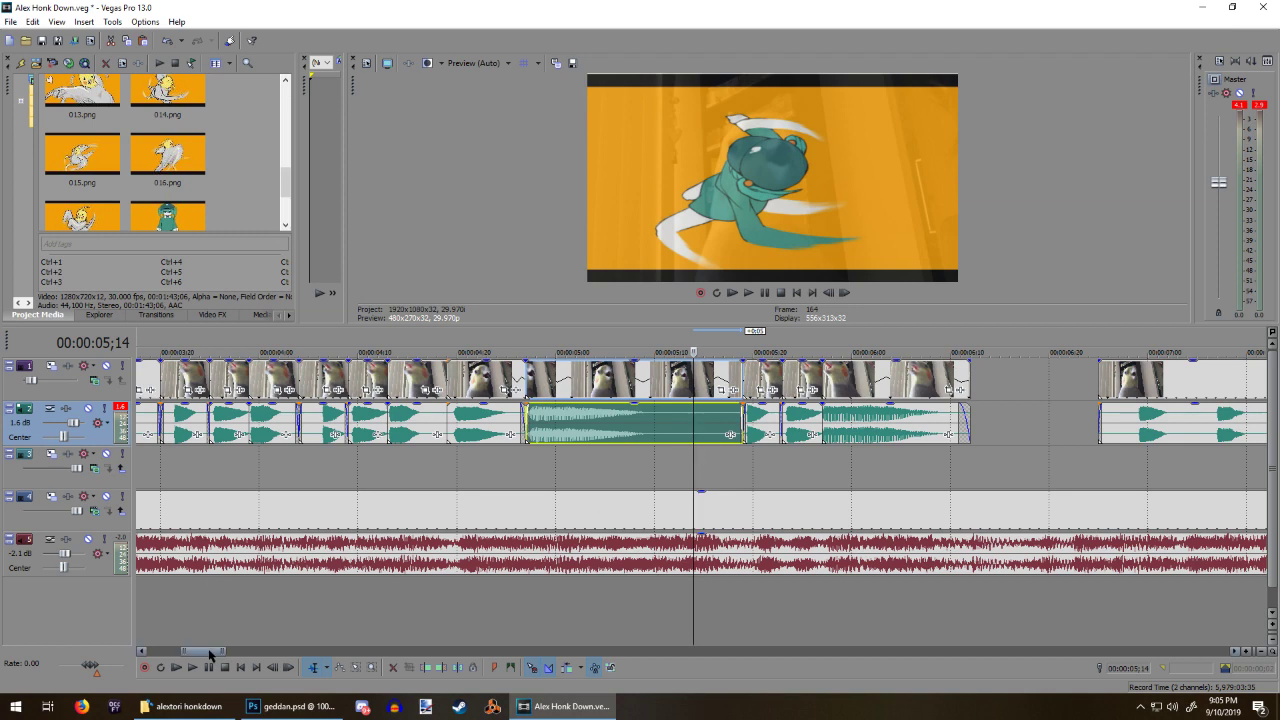
left_click_drag(212, 651, 157, 643)
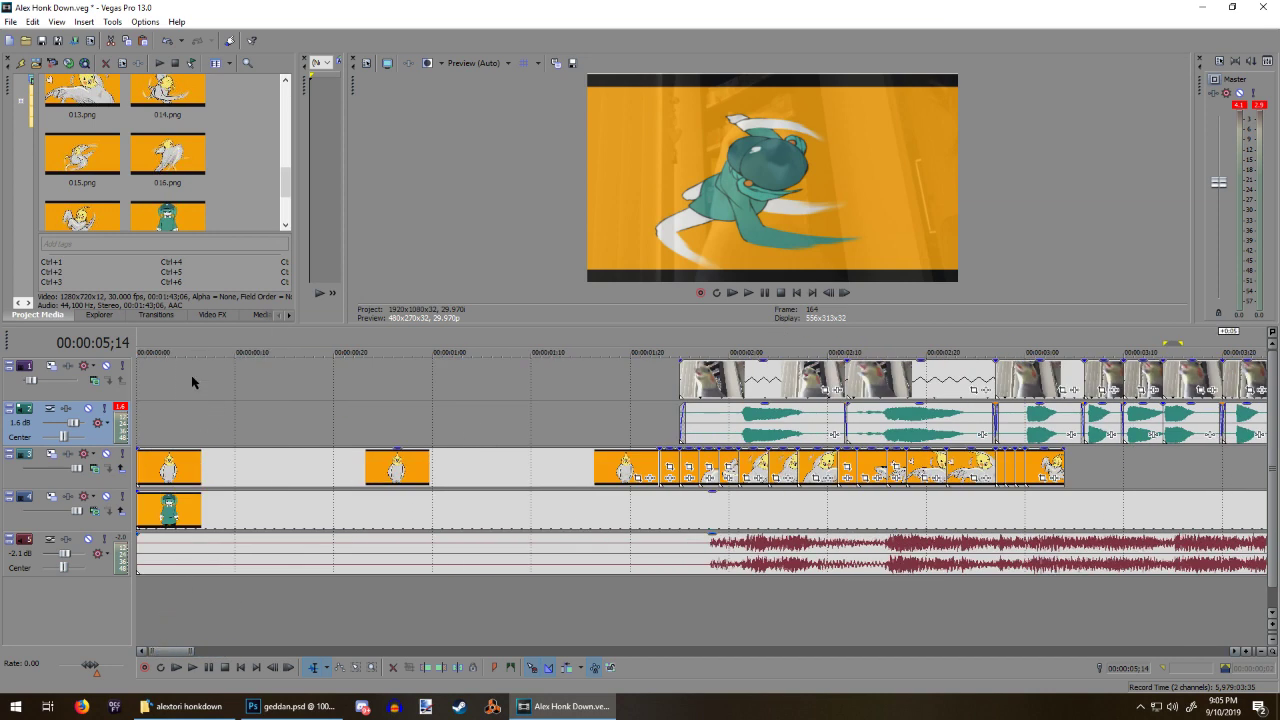
left_click(141, 404)
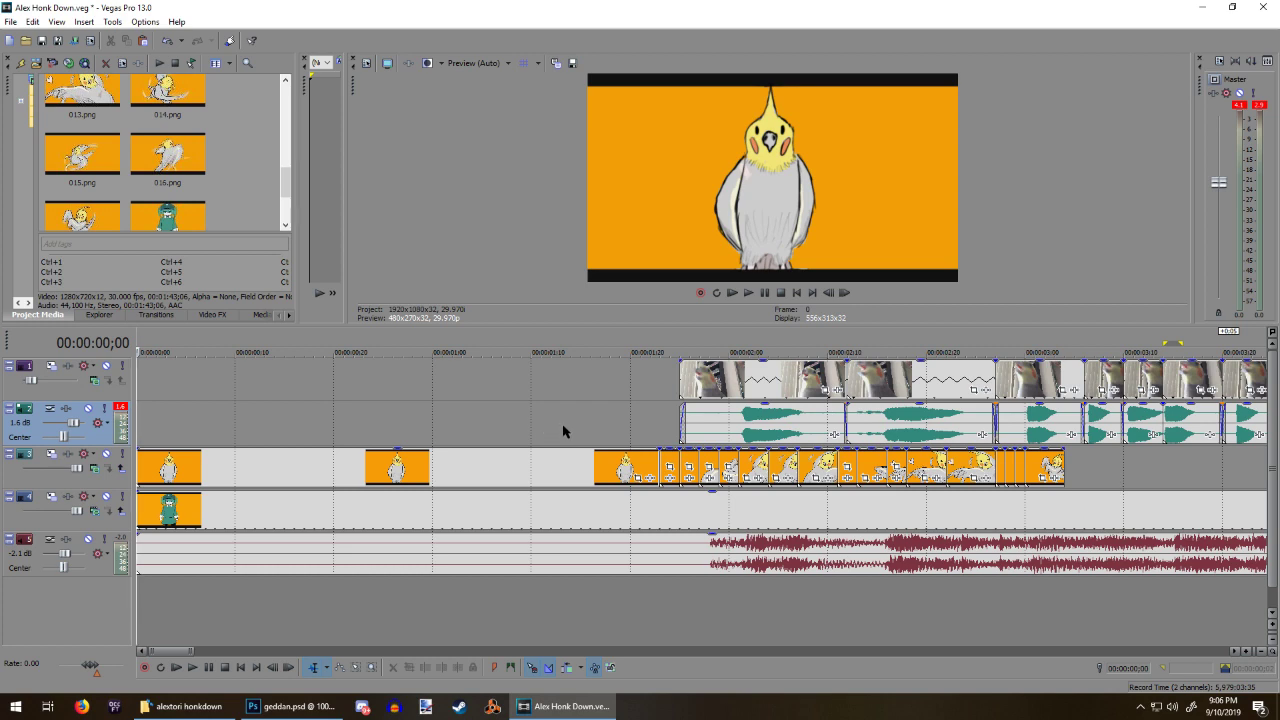
scroll(519, 460, "down", 4)
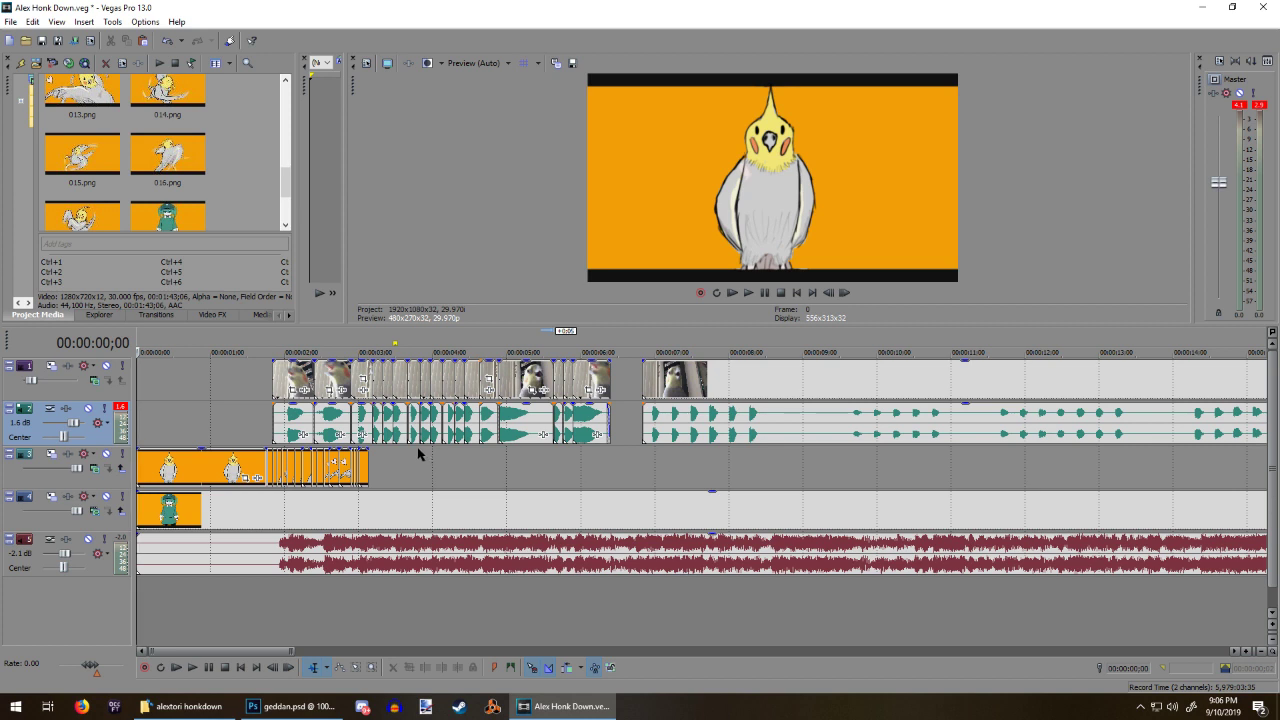
key("space")
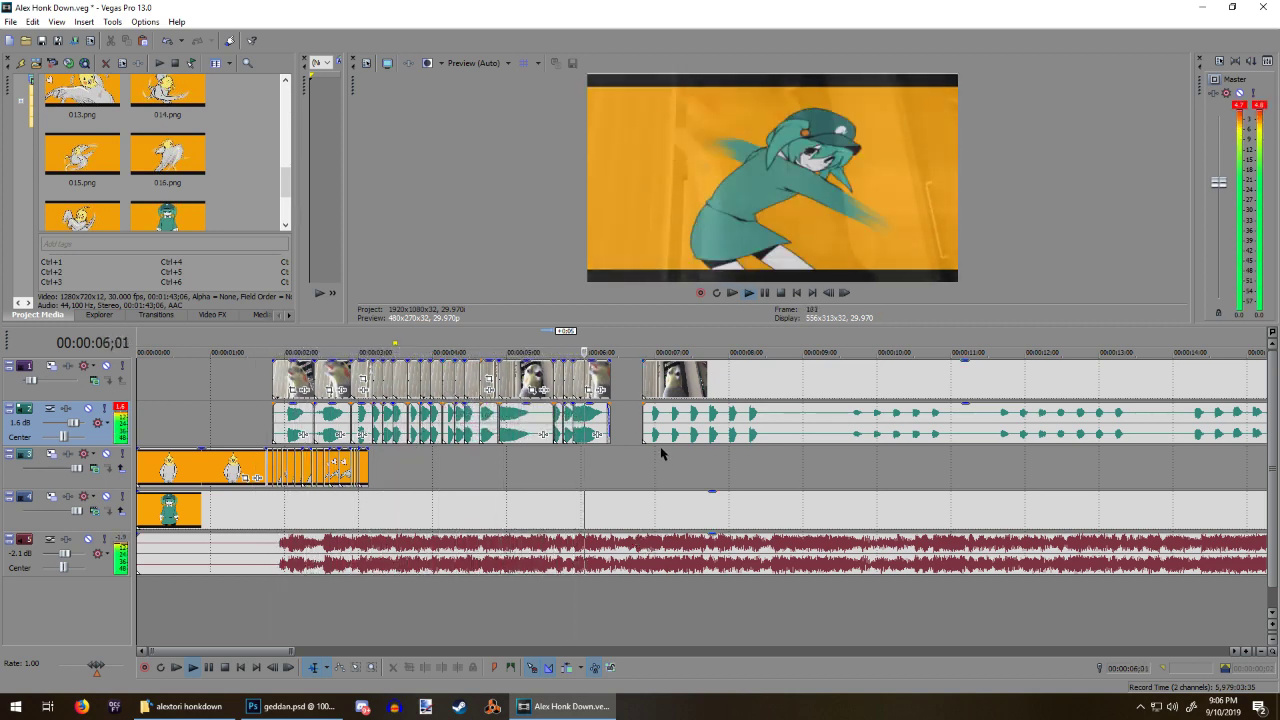
Step: Stop playback, set the honk video track's level to 0.0% and lower the drawn-frames track's level to reveal the reference beneath at 00:00:02;29
key("space")
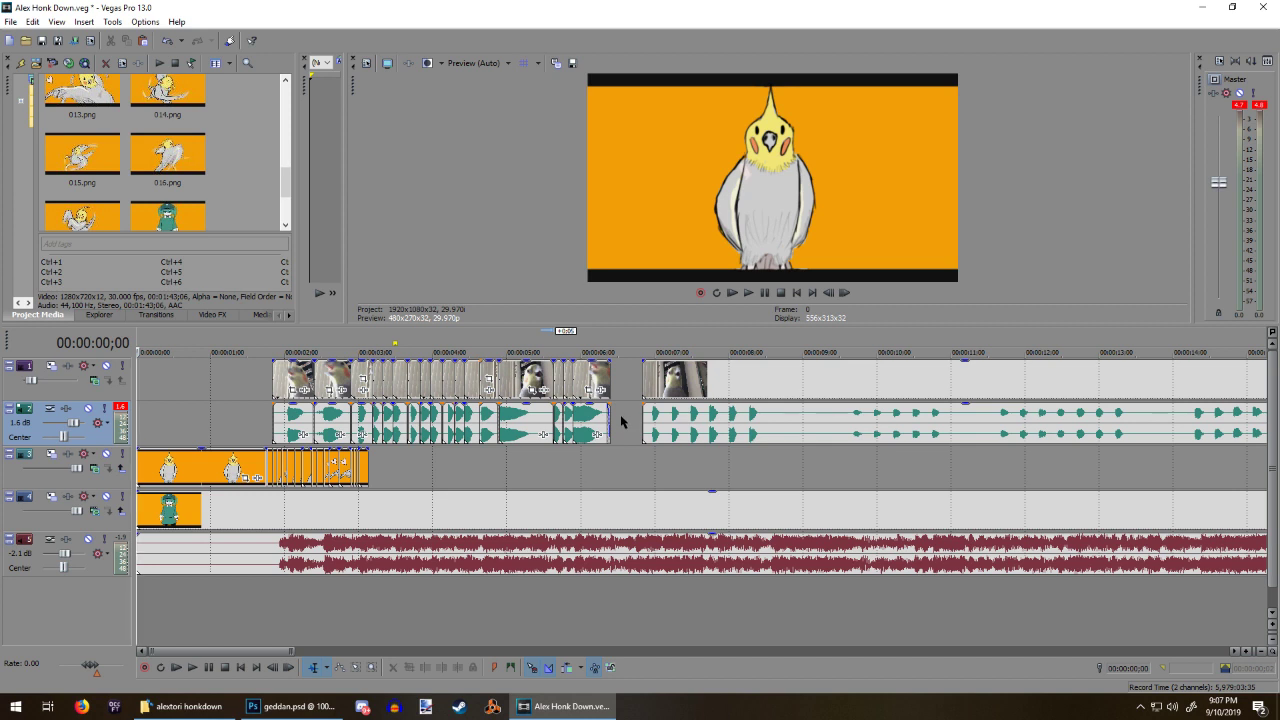
left_click(366, 470)
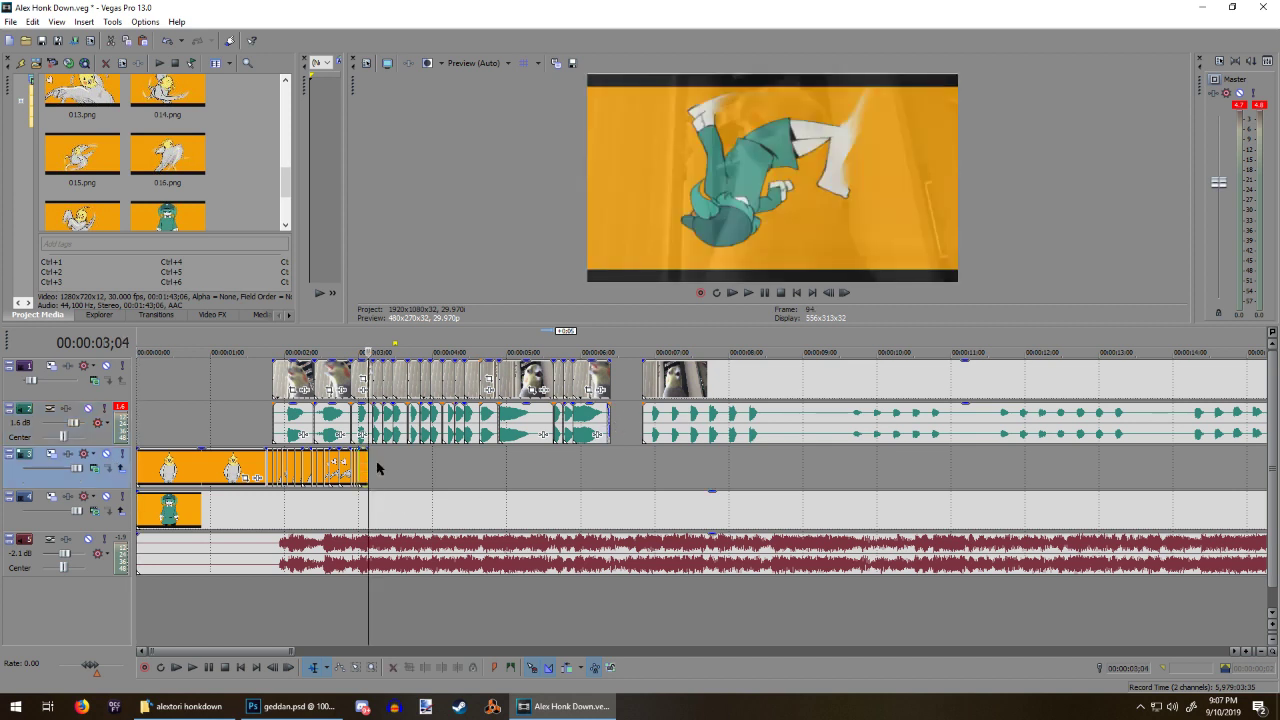
key("Left")
key("Left")
key("Left")
key("Left")
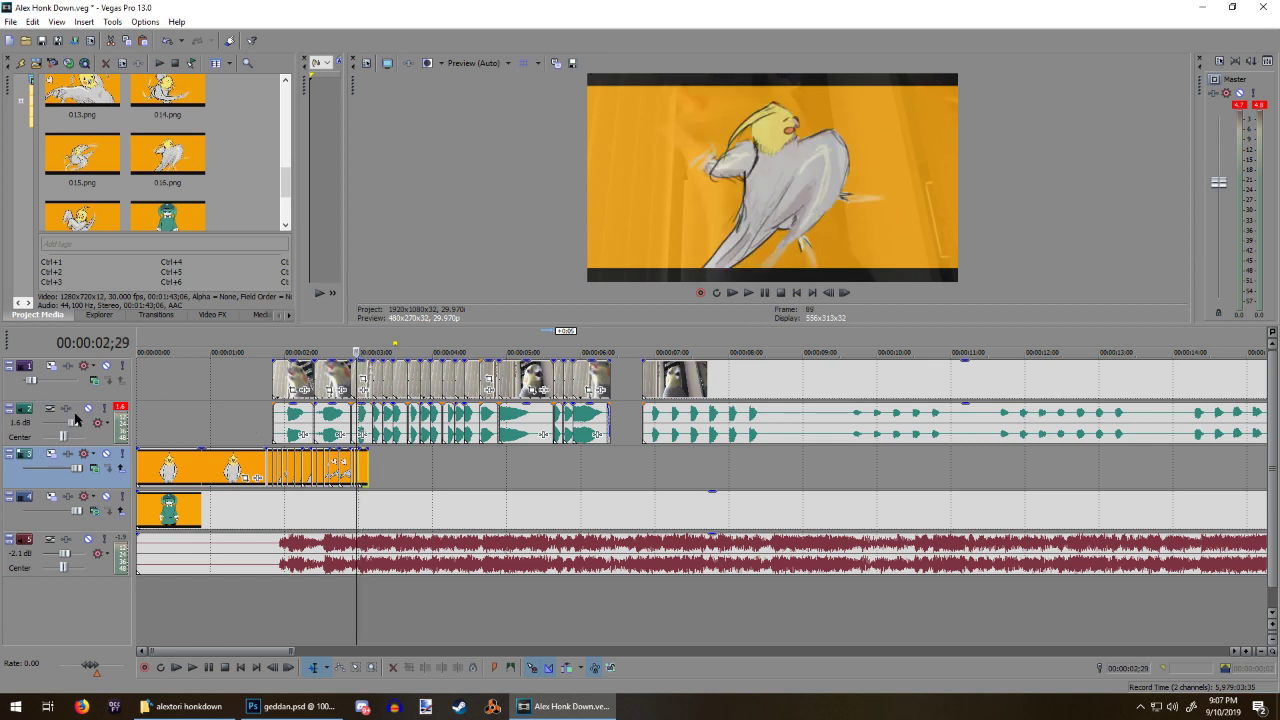
left_click_drag(31, 381, 19, 382)
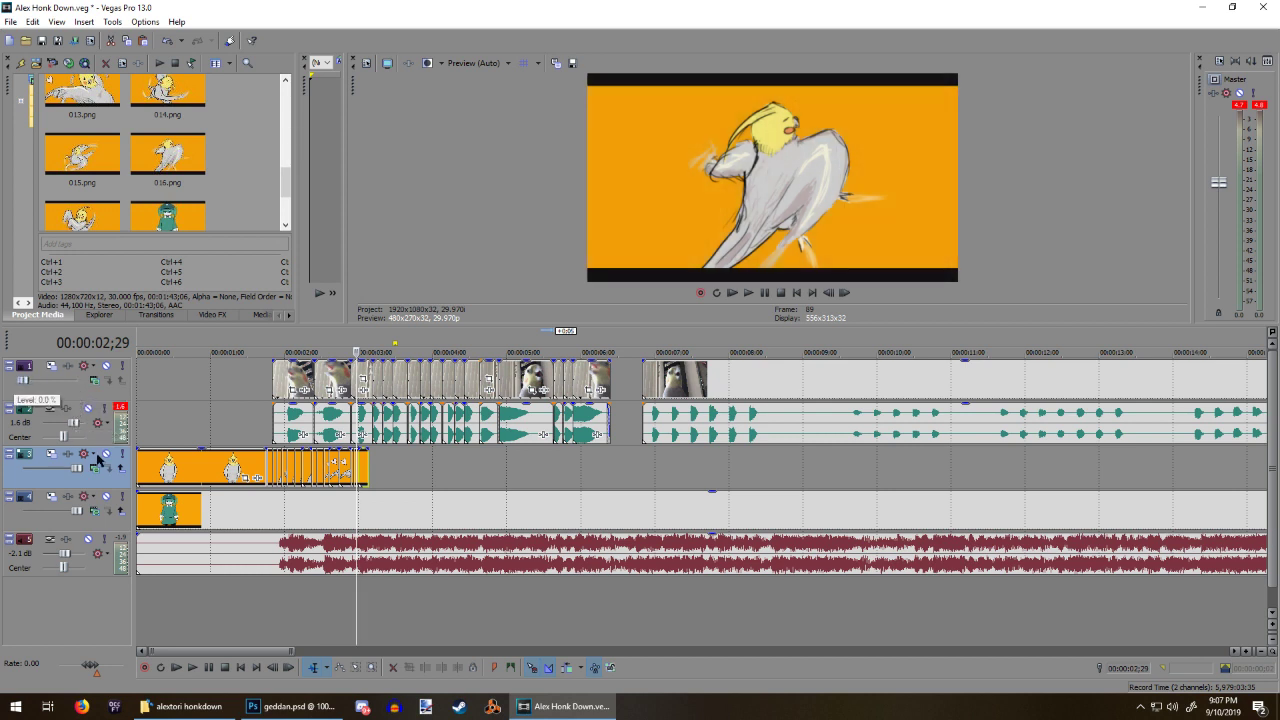
left_click_drag(77, 468, 43, 470)
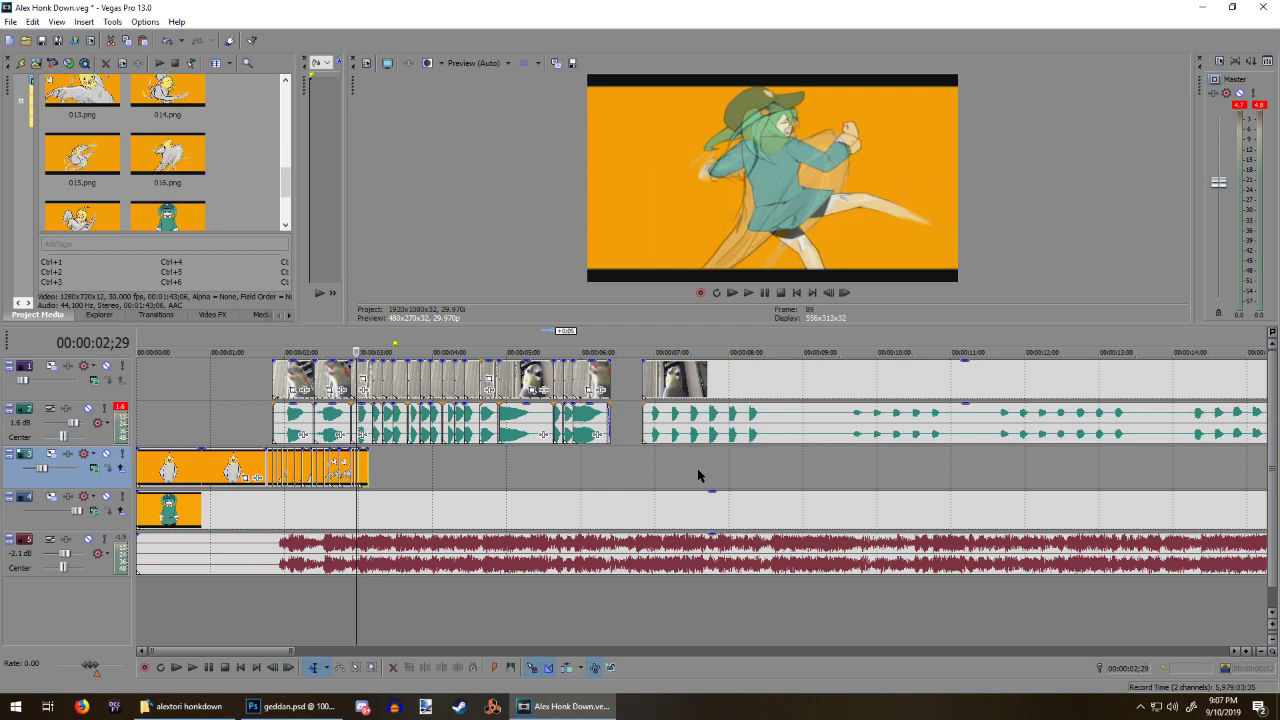
Step: Trim the end of the last drawn frame back to 00:00:03;01
key("Right")
key("Right")
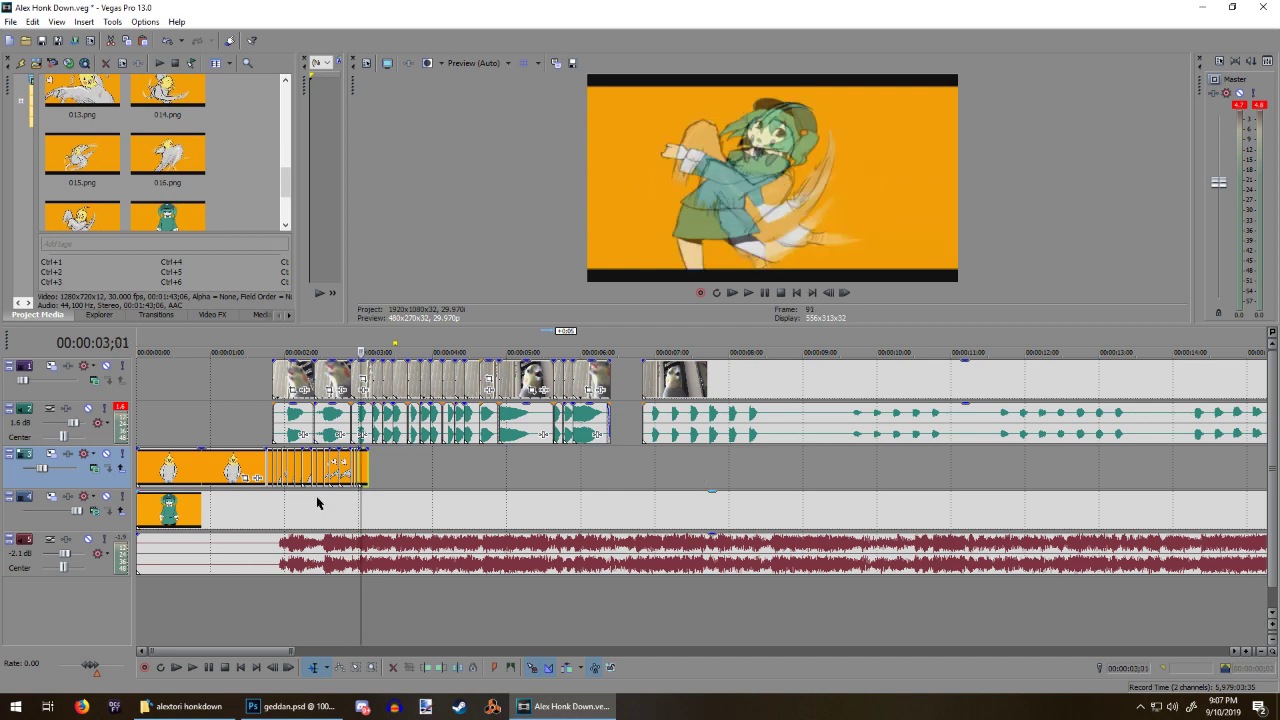
scroll(342, 477, "up", 3)
scroll(910, 433, "up", 2)
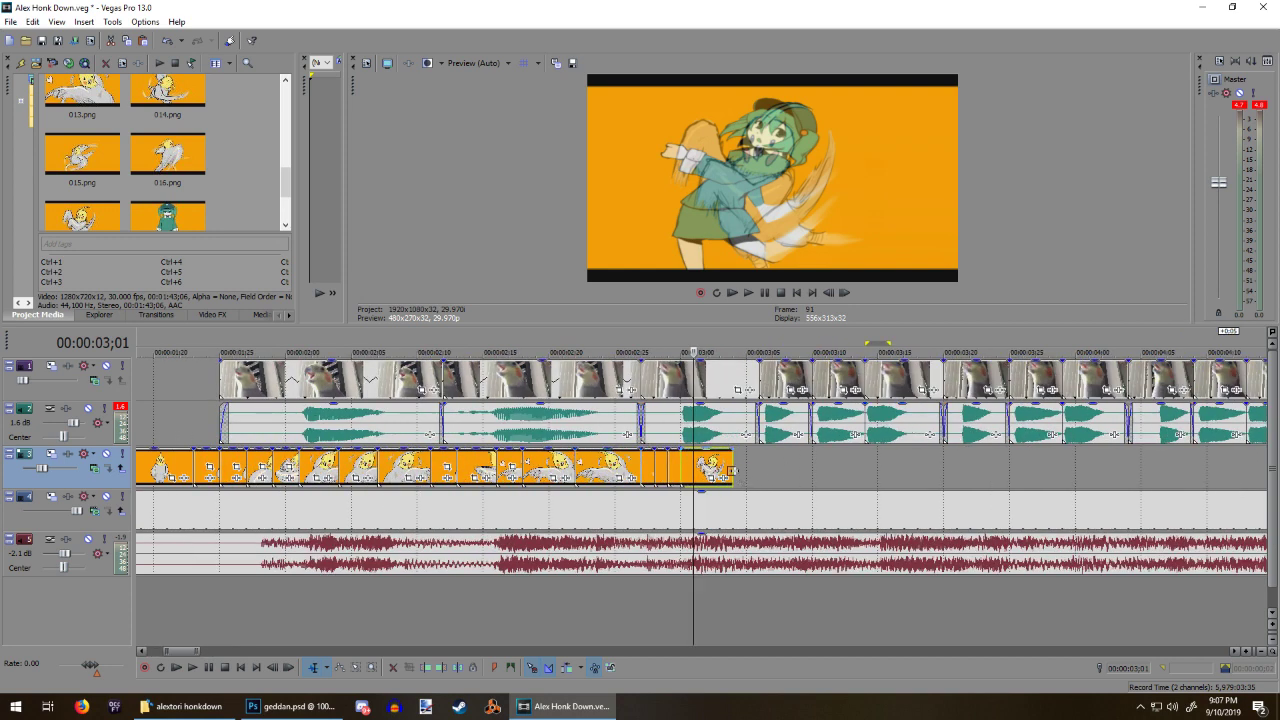
left_click_drag(733, 476, 694, 478)
Step: Play the overlaid drawings and reference video from 00:00:02;26 and from 00:00:02;15
left_click(629, 532)
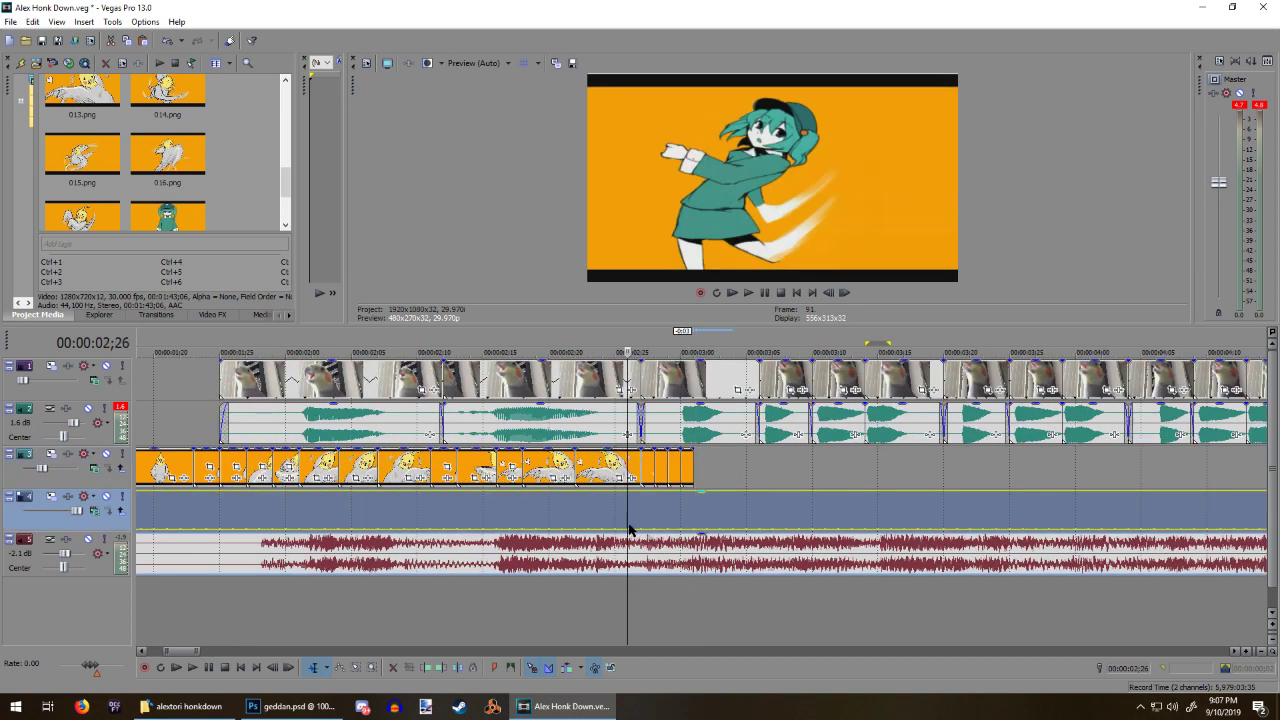
key("space")
key("space")
left_click(484, 512)
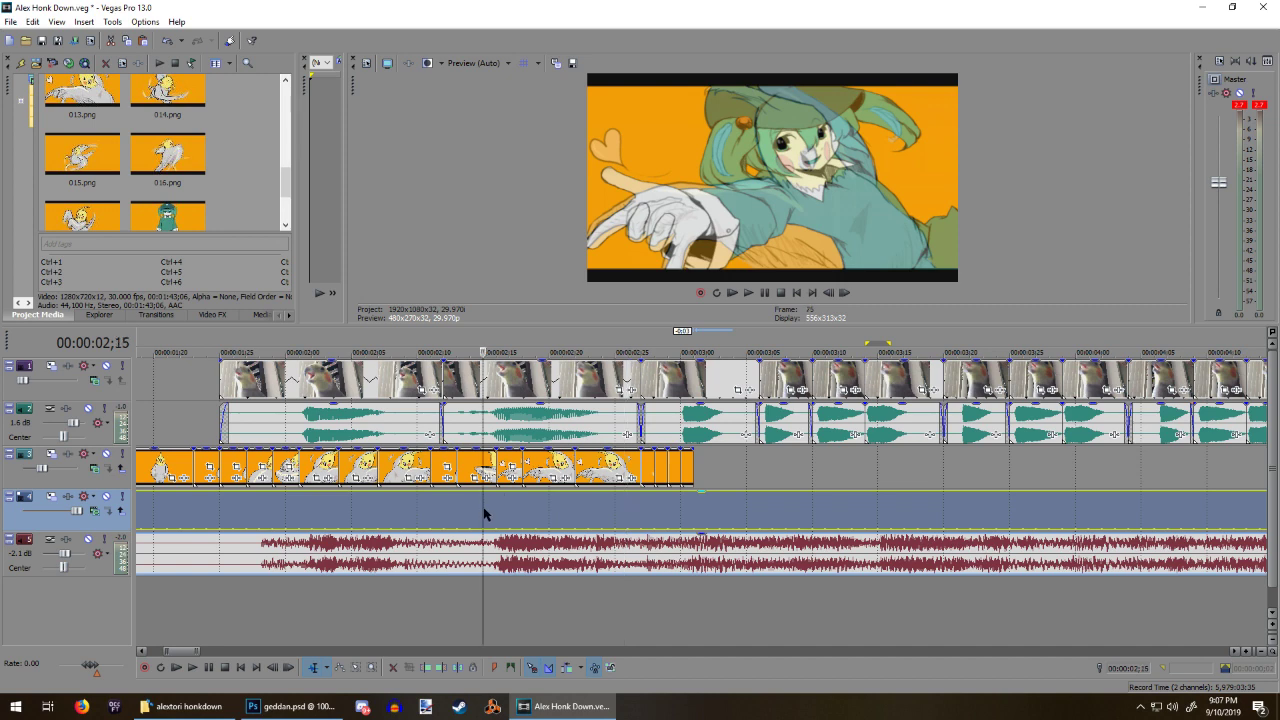
key("space")
key("space")
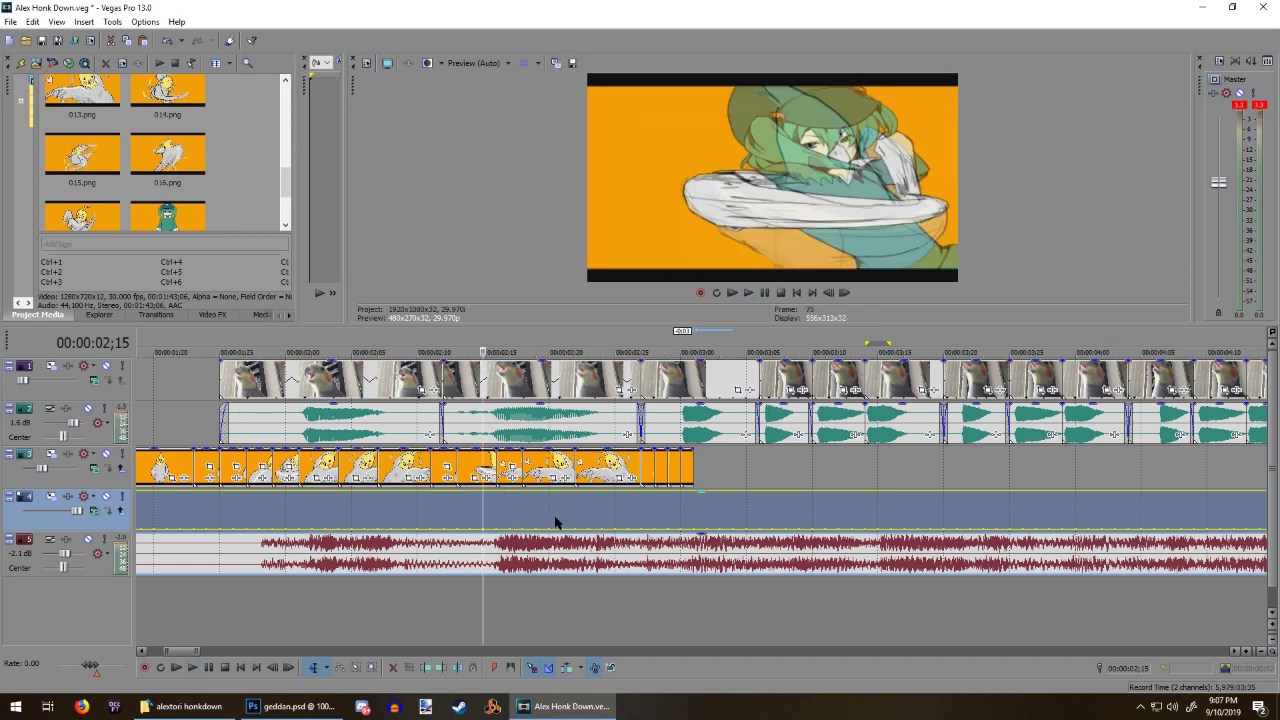
Step: Compare the last drawn frames with the reference frame by frame between 00:00:02;26 and 00:00:03;01
left_click(653, 484)
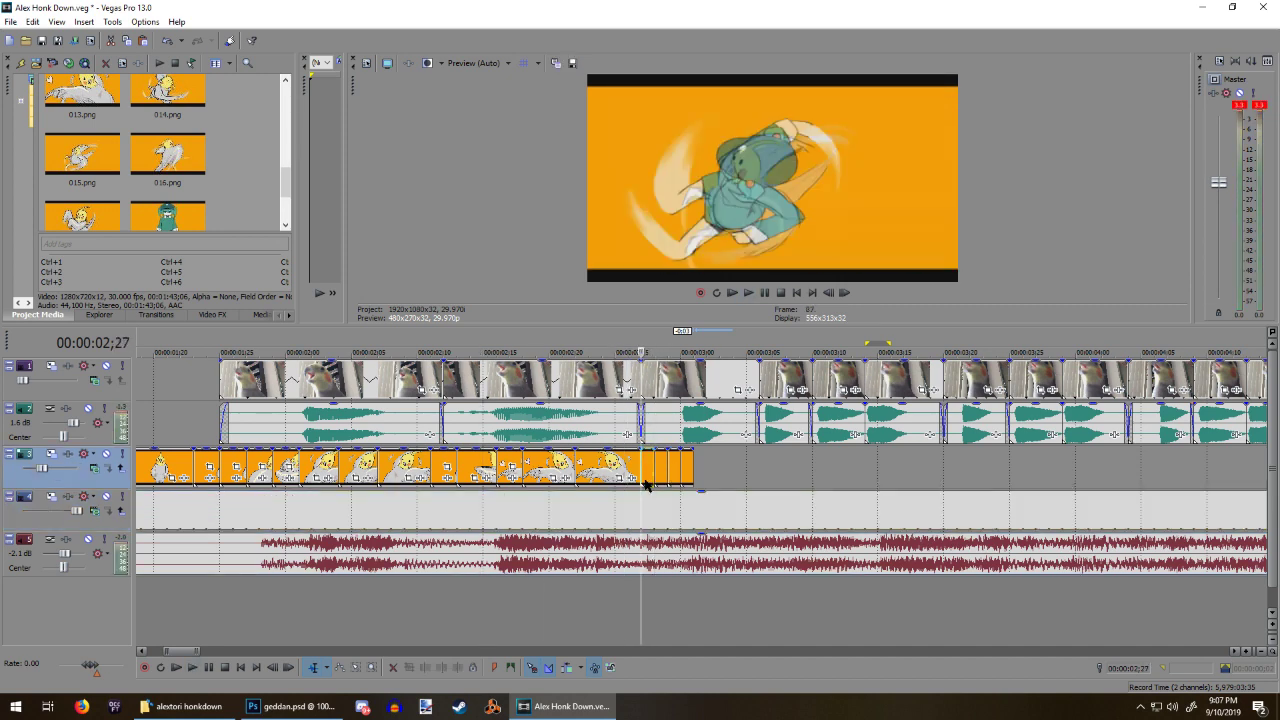
key("Right")
key("Right")
key("Right")
key("Right")
key("Right")
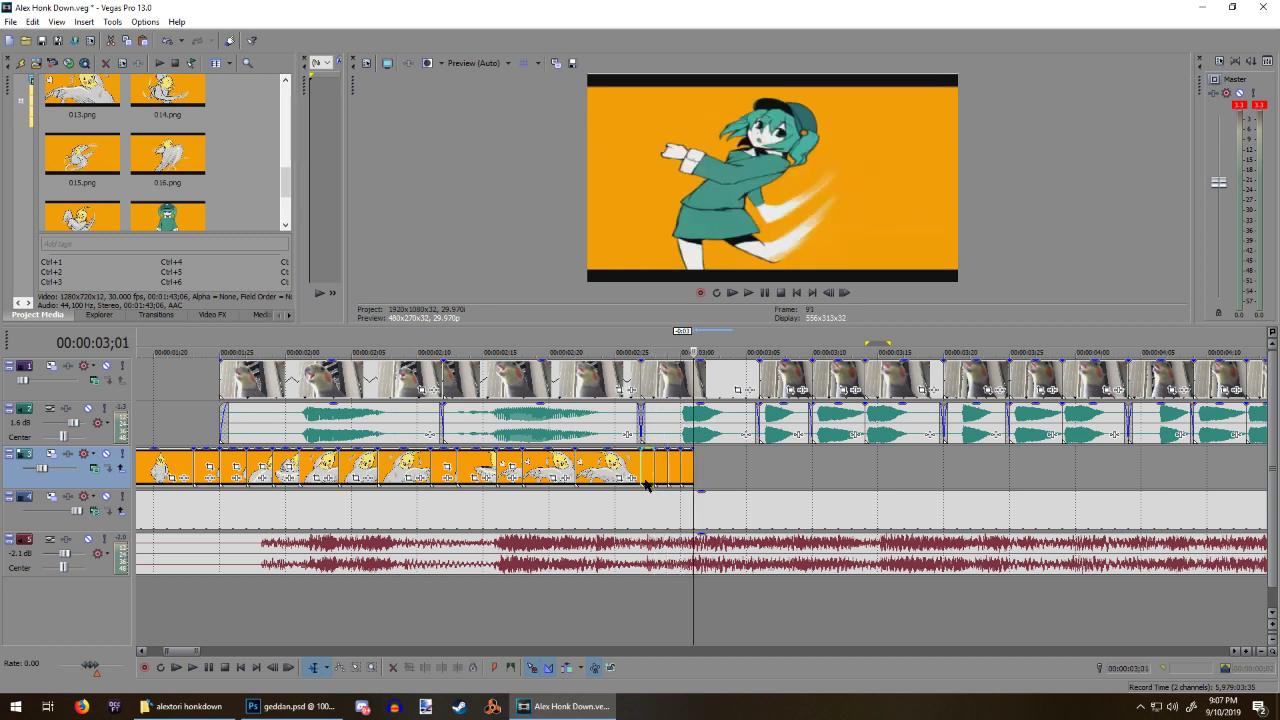
key("Left")
key("Left")
key("Left")
key("Left")
key("Left")
key("Left")
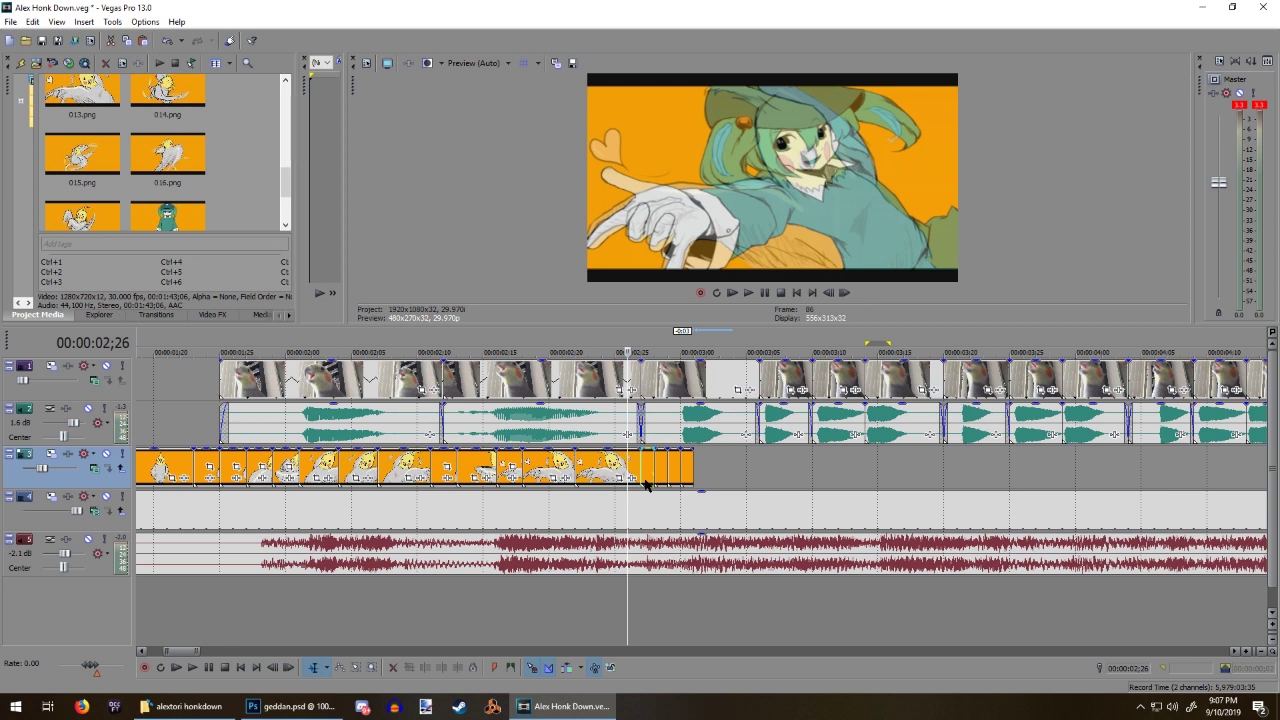
Step: Step backward from 00:00:02;26 to 00:00:01;14, comparing each drawn cockatiel frame with the reference
key("Left")
key("Left")
key("Left")
key("Left")
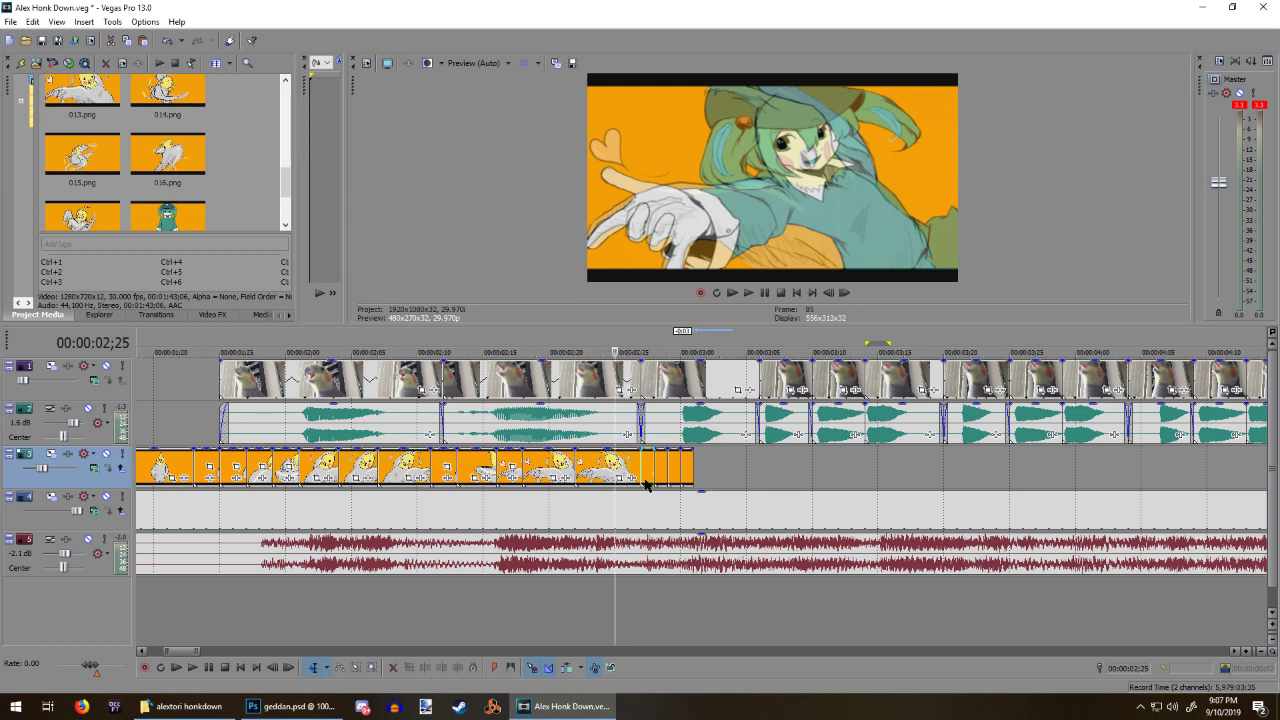
key("Left")
key("Left")
key("Left")
key("Left")
key("Left")
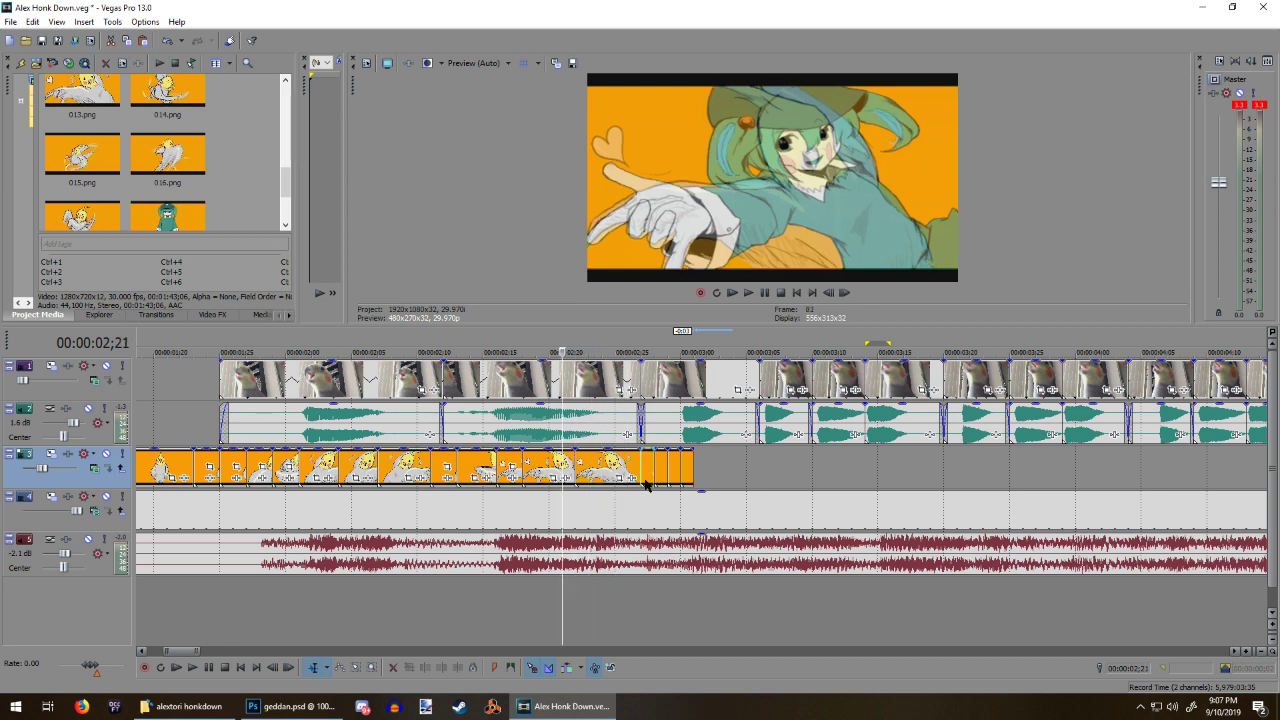
key("Left")
key("Left")
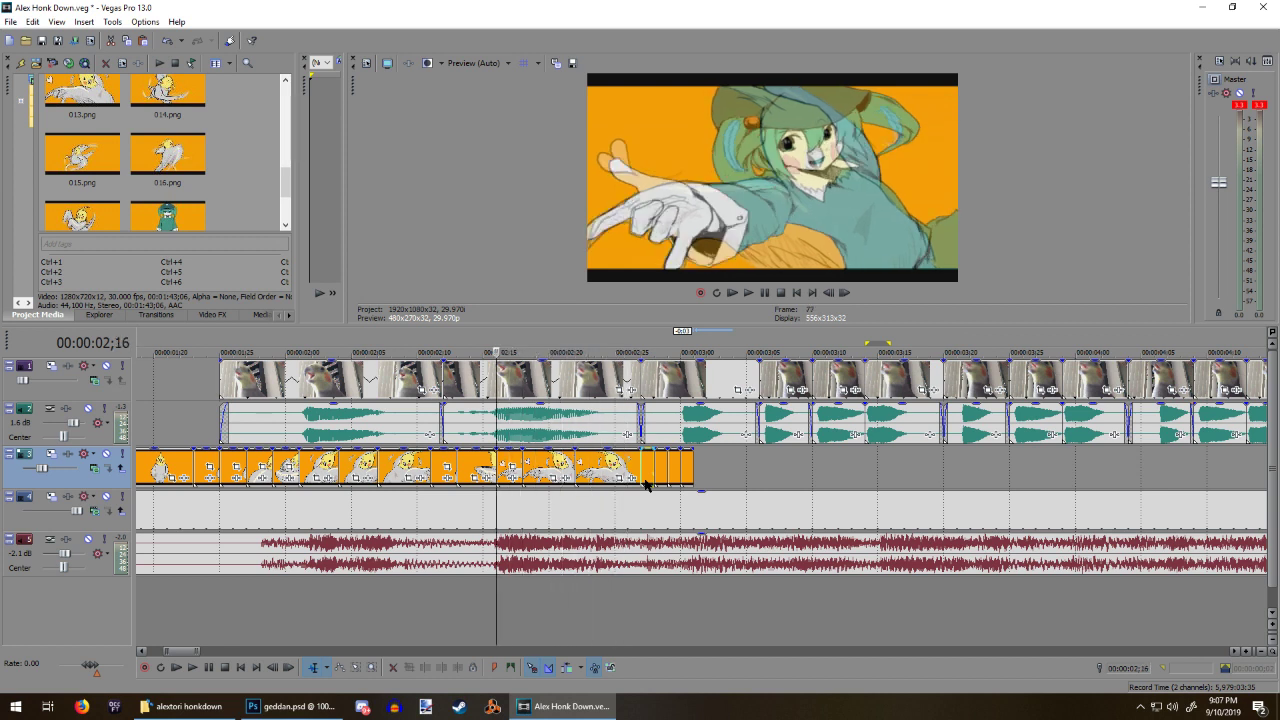
key("Left")
key("Left")
key("Left")
key("Left")
key("Left")
key("Left")
key("Left")
key("Left")
key("Left")
key("Left")
key("Left")
key("Left")
key("Left")
key("Left")
key("Left")
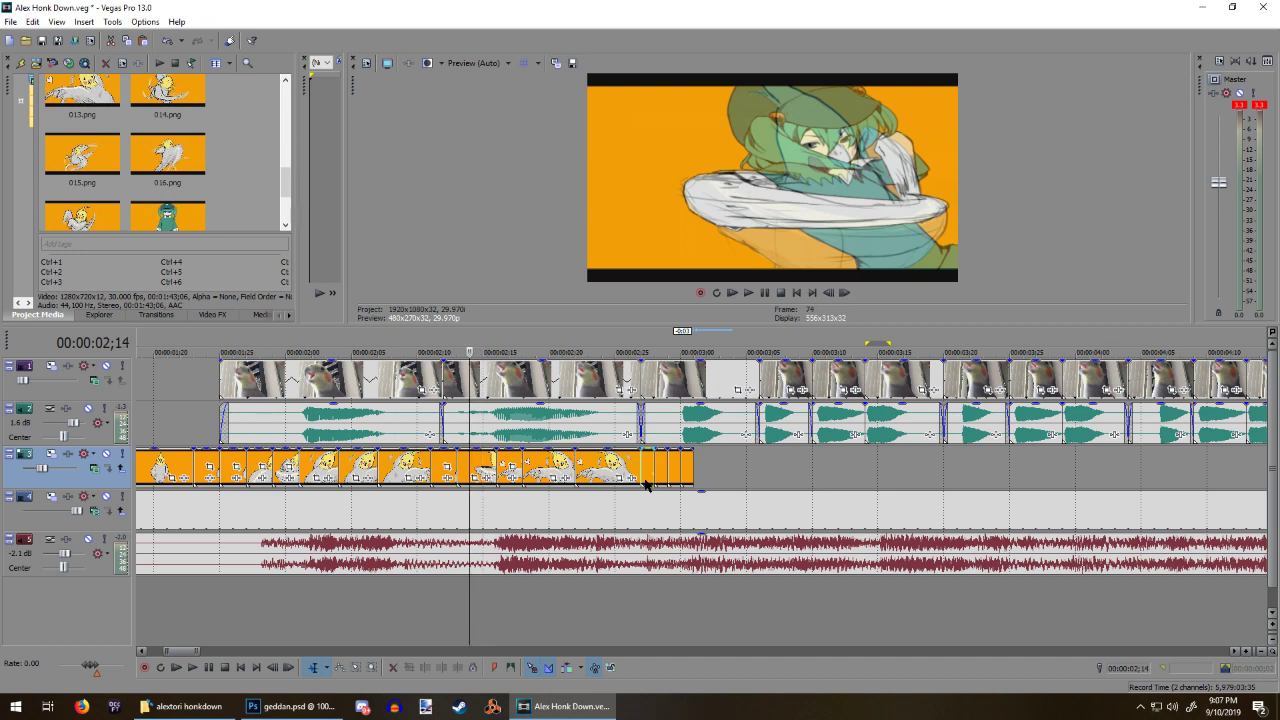
key("Left")
key("Left")
key("Left")
key("Left")
key("Left")
key("Left")
key("Left")
key("Left")
key("Left")
key("Left")
key("Left")
key("Left")
key("Left")
key("Left")
key("Left")
key("Left")
key("Left")
key("Left")
key("Left")
key("Left")
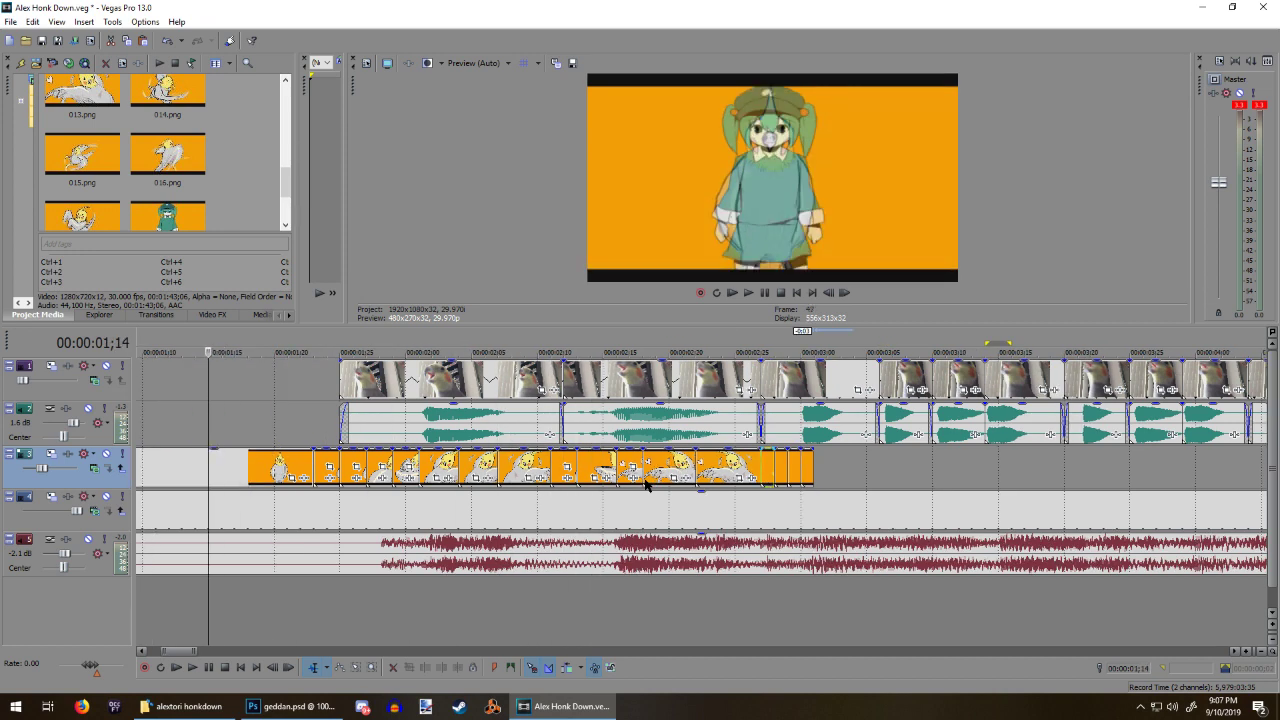
Step: Step forward from 00:00:01;14 and examine the standing-pose frames against the reference around 00:00:01;22 to 00:00:01;25
key("Right")
key("Right")
key("Right")
key("Right")
key("Right")
key("Right")
key("Right")
key("Right")
key("Right")
key("Right")
key("Right")
key("Right")
key("Right")
key("Right")
key("Right")
key("Right")
key("Right")
key("Right")
key("Right")
key("Right")
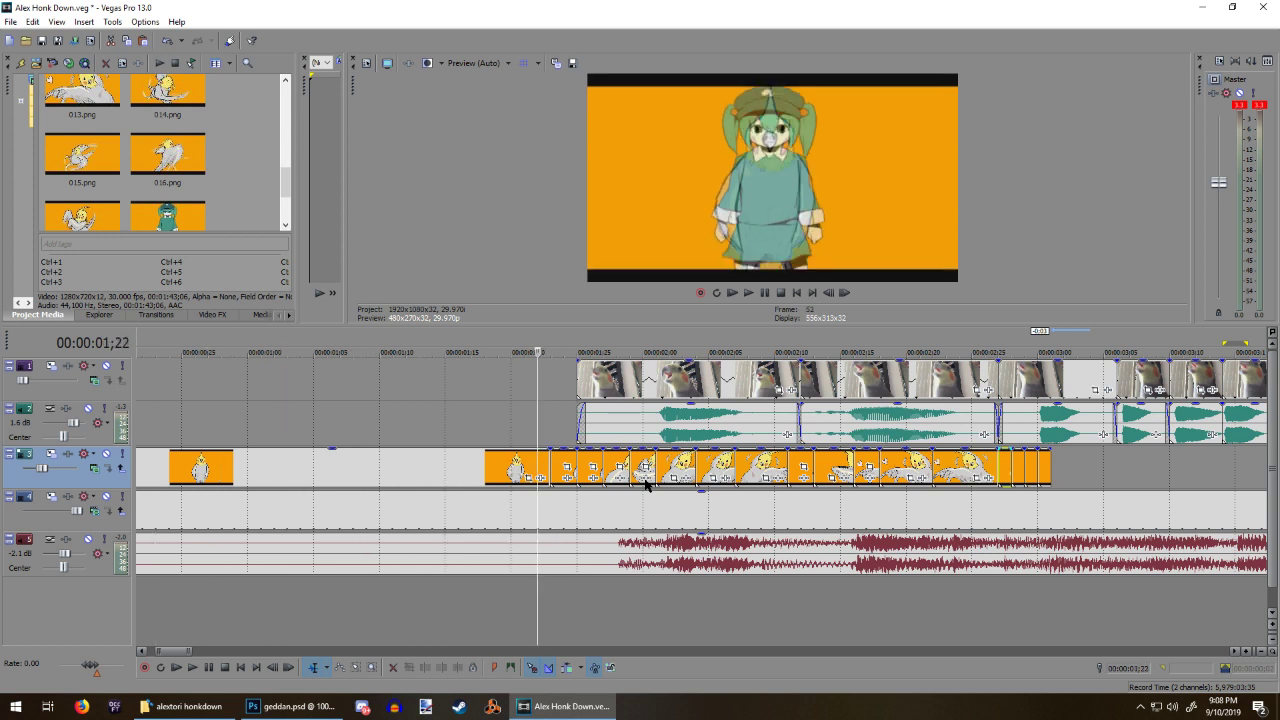
key("Right")
key("Left")
key("Right")
key("Left")
key("Right")
key("Right")
key("Right")
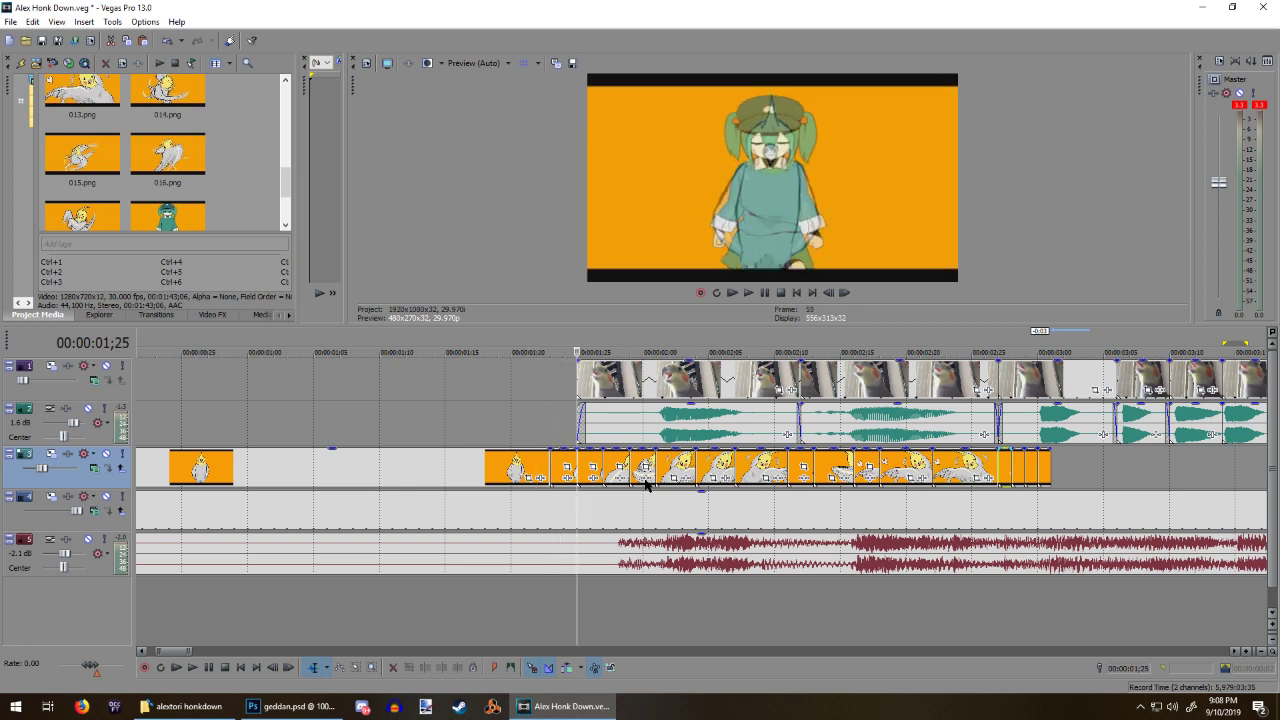
key("Left")
key("Left")
key("Left")
key("Right")
key("Right")
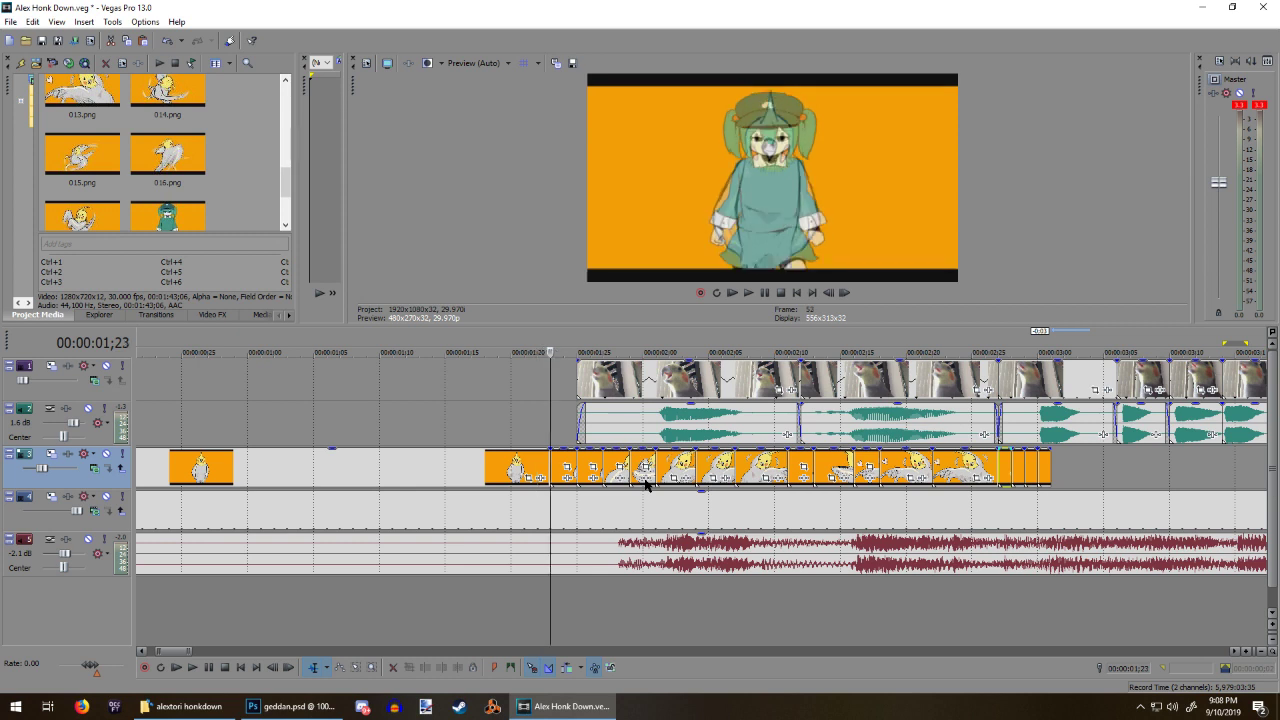
Step: Step forward from 00:00:01;23 through the turning and pointing poses, comparing the drawings with the reference up to 00:00:03;00
key("Right")
key("Right")
key("Right")
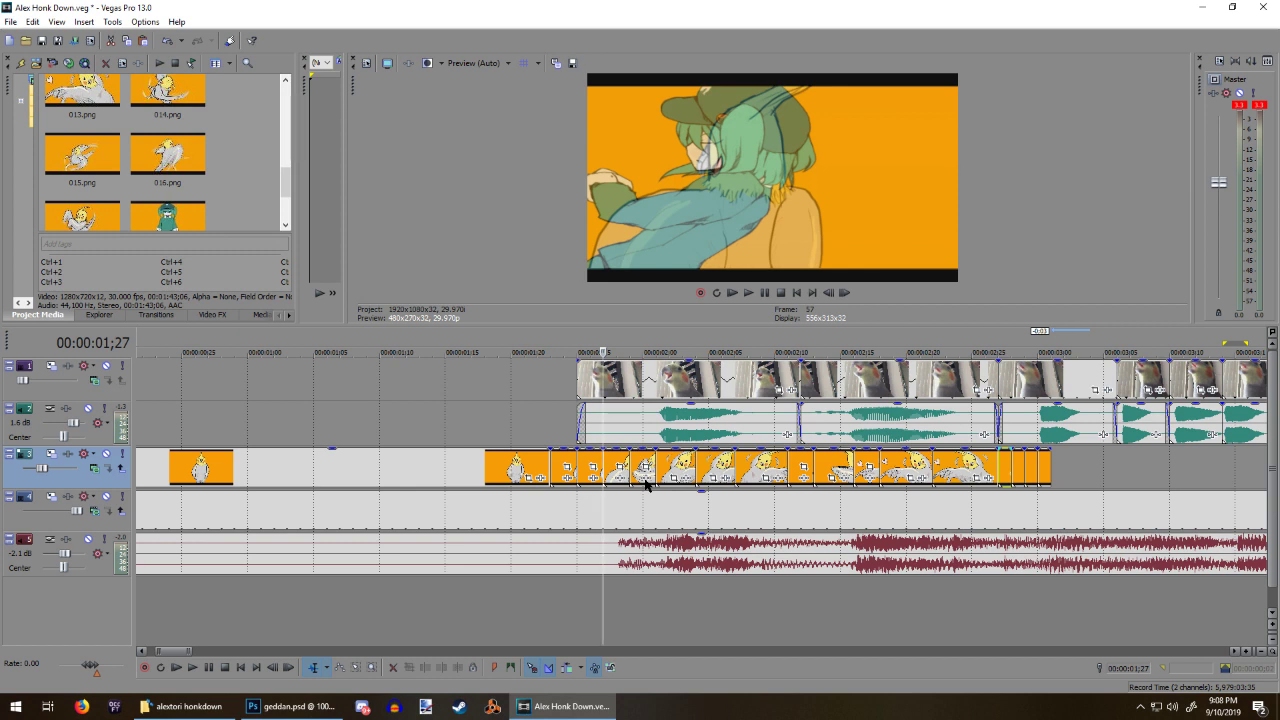
key("Right")
key("Right")
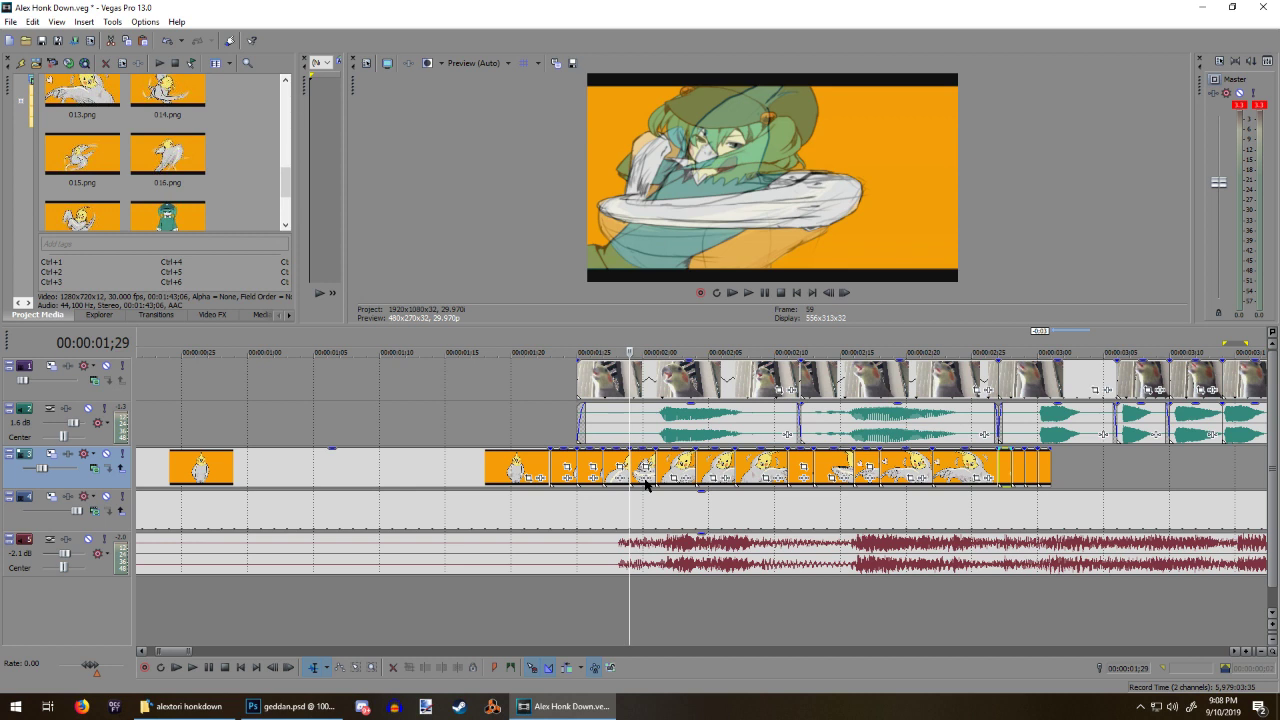
key("Right")
key("Right")
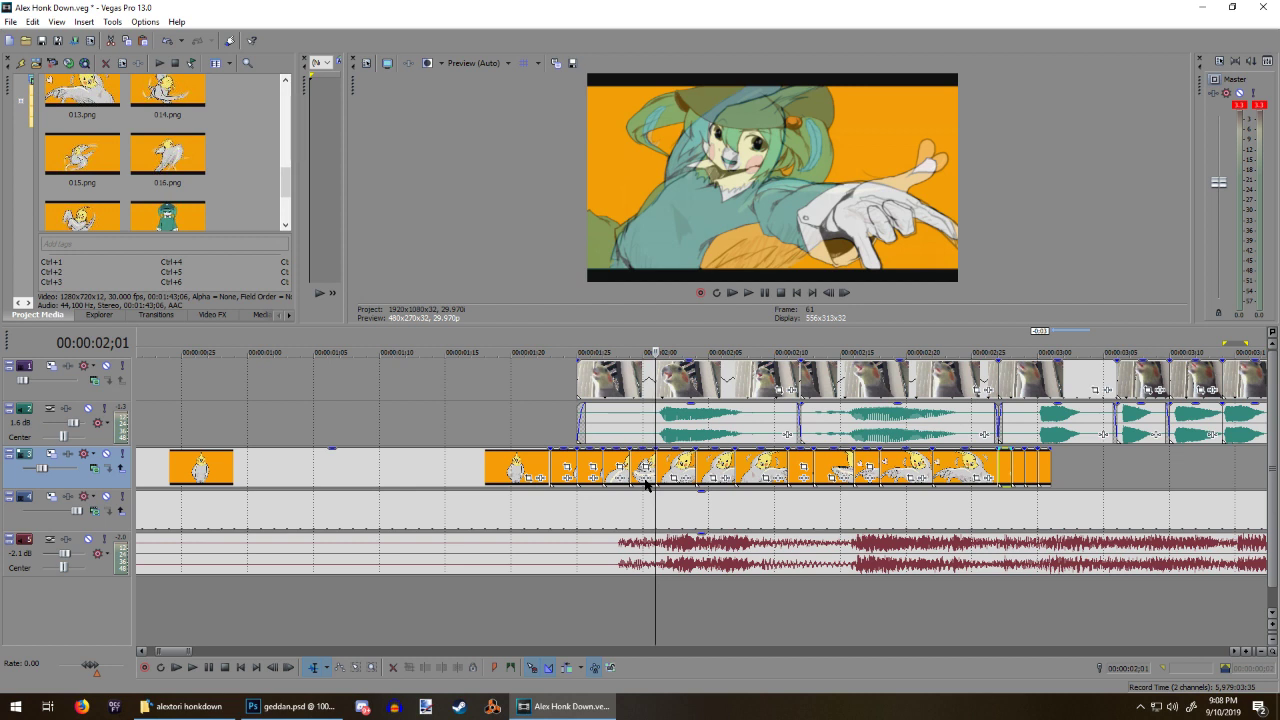
key("Right")
key("Right")
key("Right")
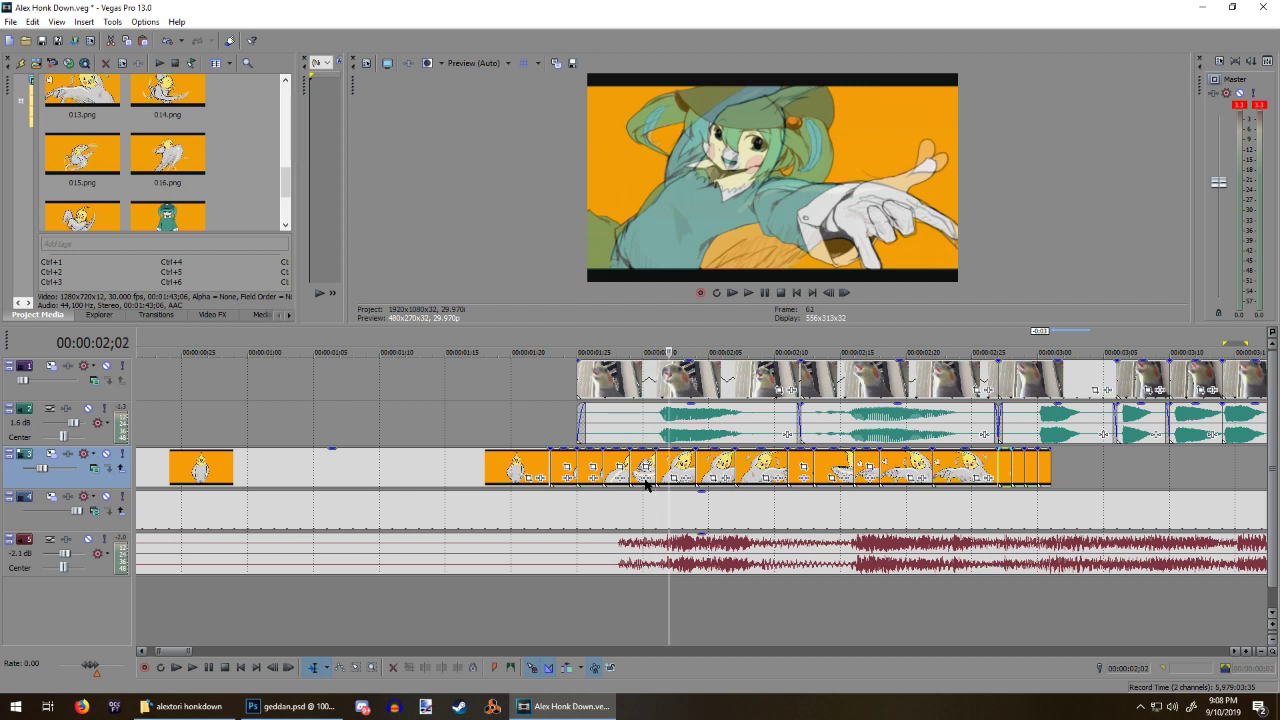
key("Right")
key("Right")
key("Right")
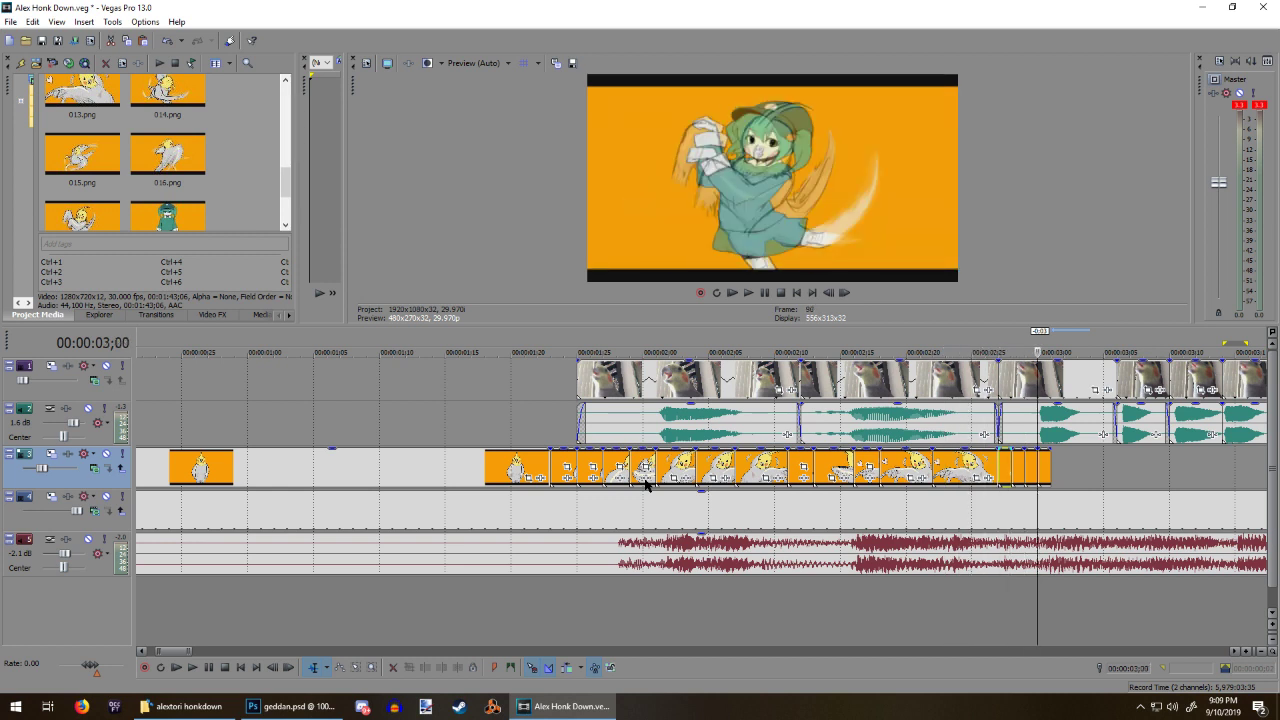
Step: Step back and forth through the final spin drawings before 00:00:03;01 to compare them with the reference poses
key("Left")
key("Left")
key("Left")
key("Left")
key("Right")
key("Right")
key("Right")
key("Right")
key("Right")
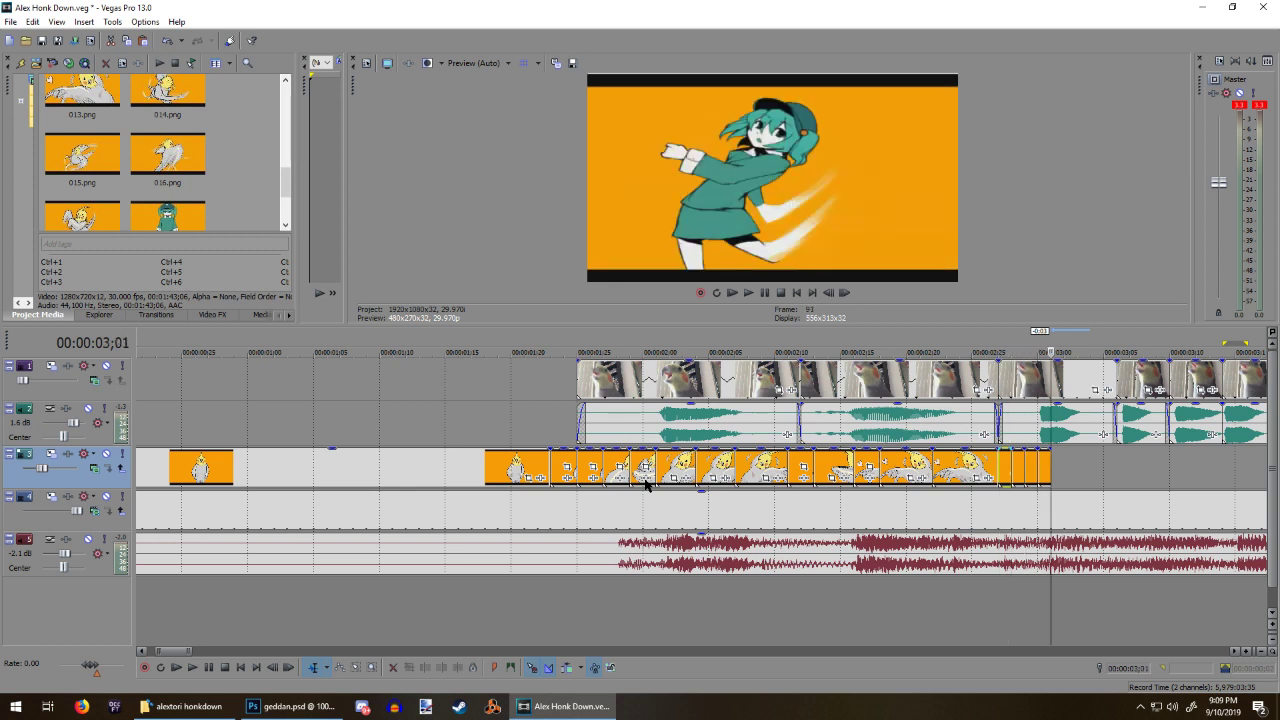
key("Left")
key("Right")
key("Left")
key("Left")
key("Right")
key("Right")
Step: Check the overlay at 00:00:01;19 and step frame by frame from 00:00:02;20 to 00:00:03;00
left_click(498, 399)
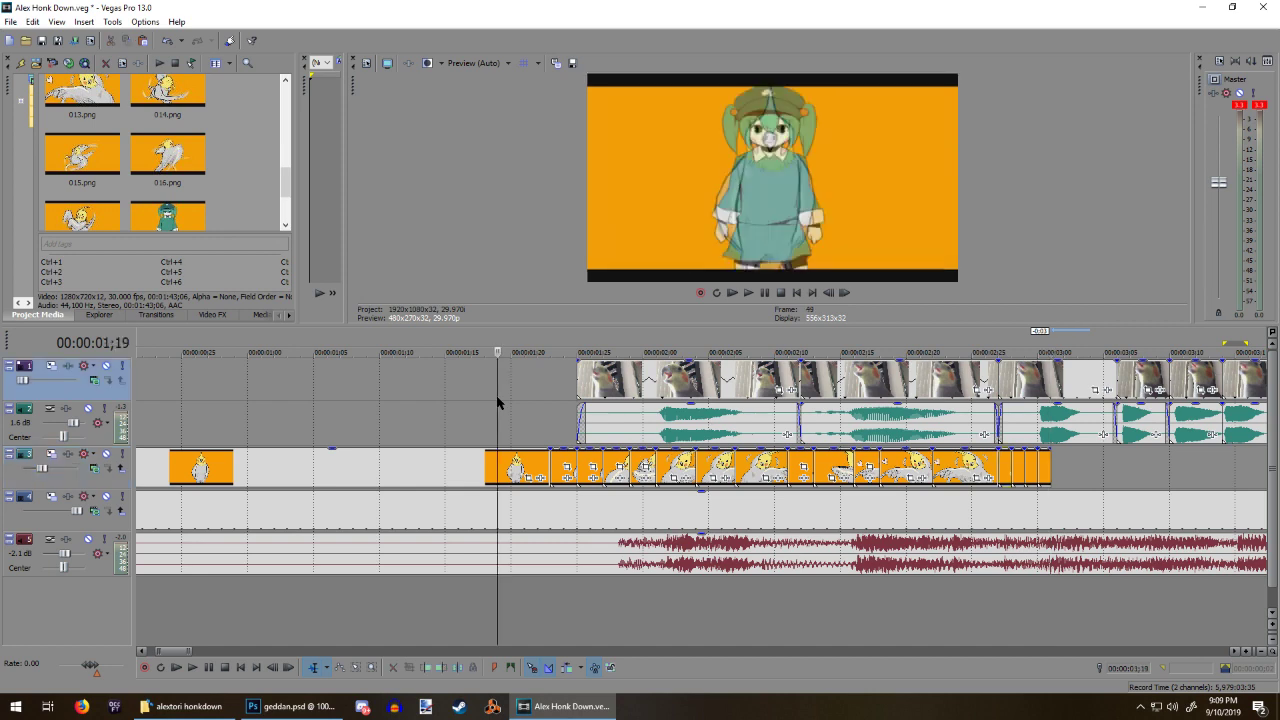
left_click(903, 549)
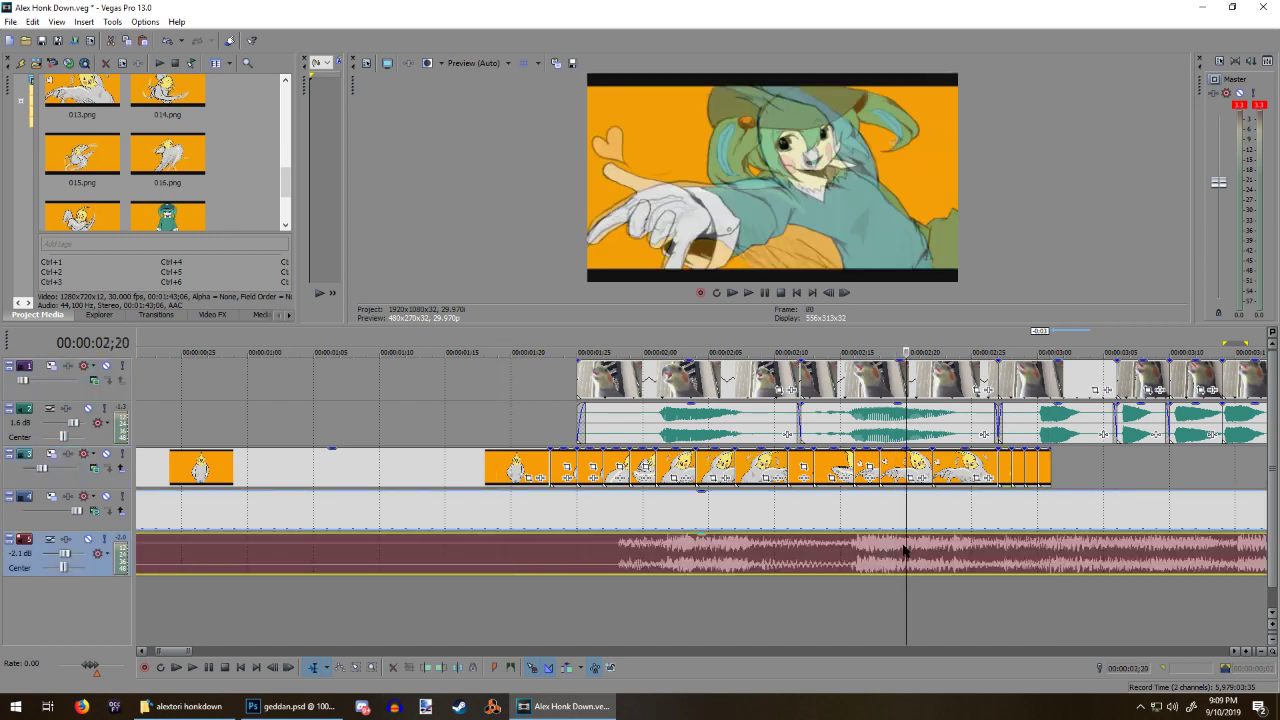
key("Right")
key("Right")
key("Right")
key("Right")
key("Right")
key("Right")
key("Right")
key("Right")
key("Right")
key("Left")
key("Left")
key("Right")
key("Right")
key("Right")
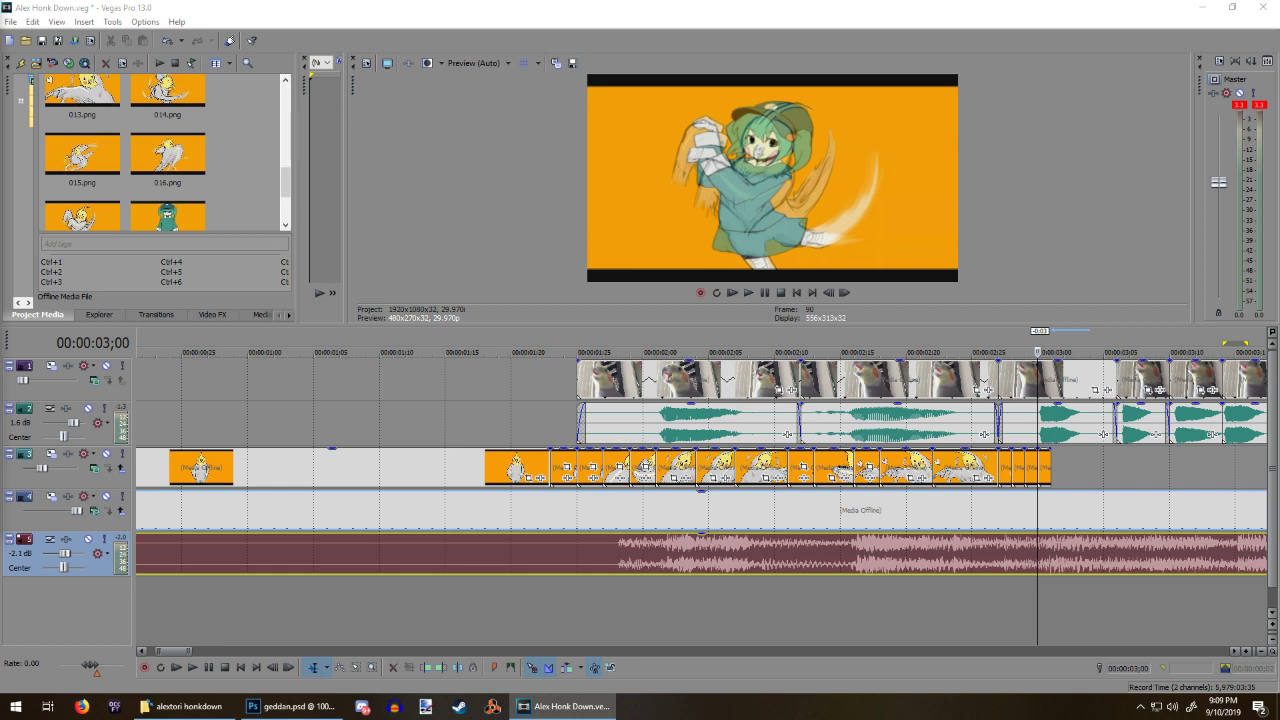
Step: Minimize the editor, maximize the Firefox window and compare therightway.png with the horned, hoofed cockatiel image
left_click(1201, 8)
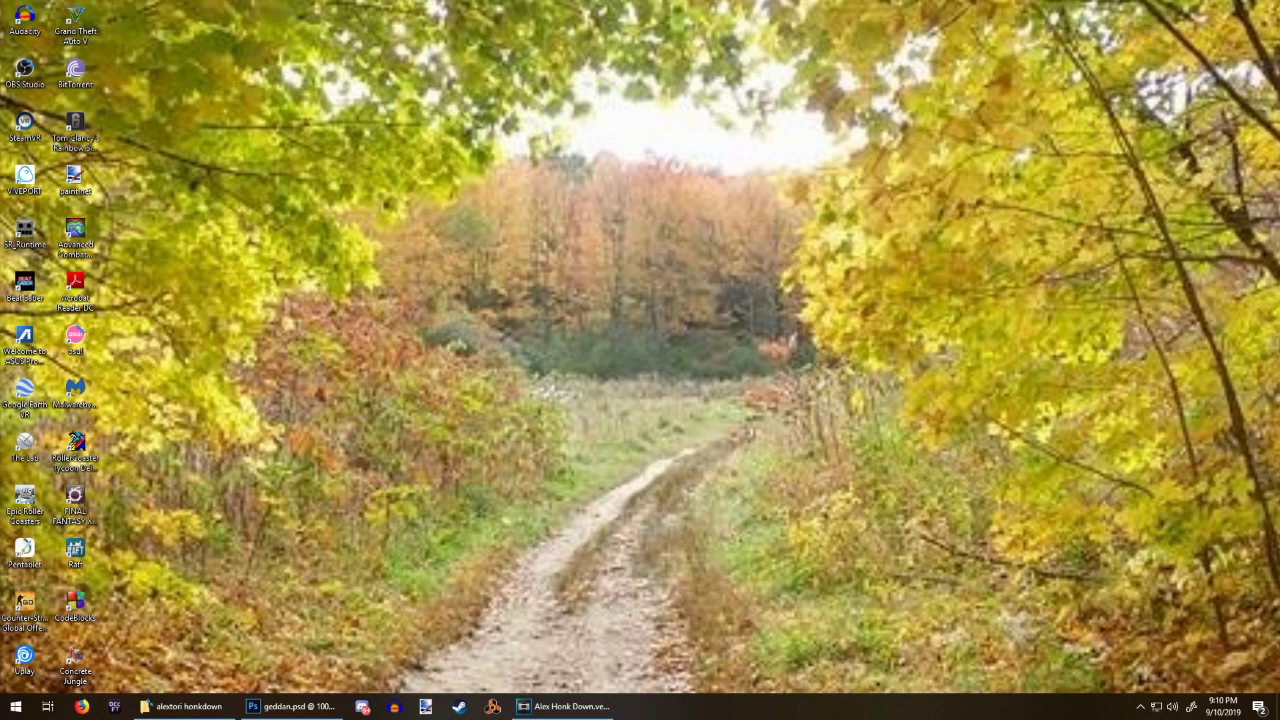
left_click_drag(854, 204, 939, 7)
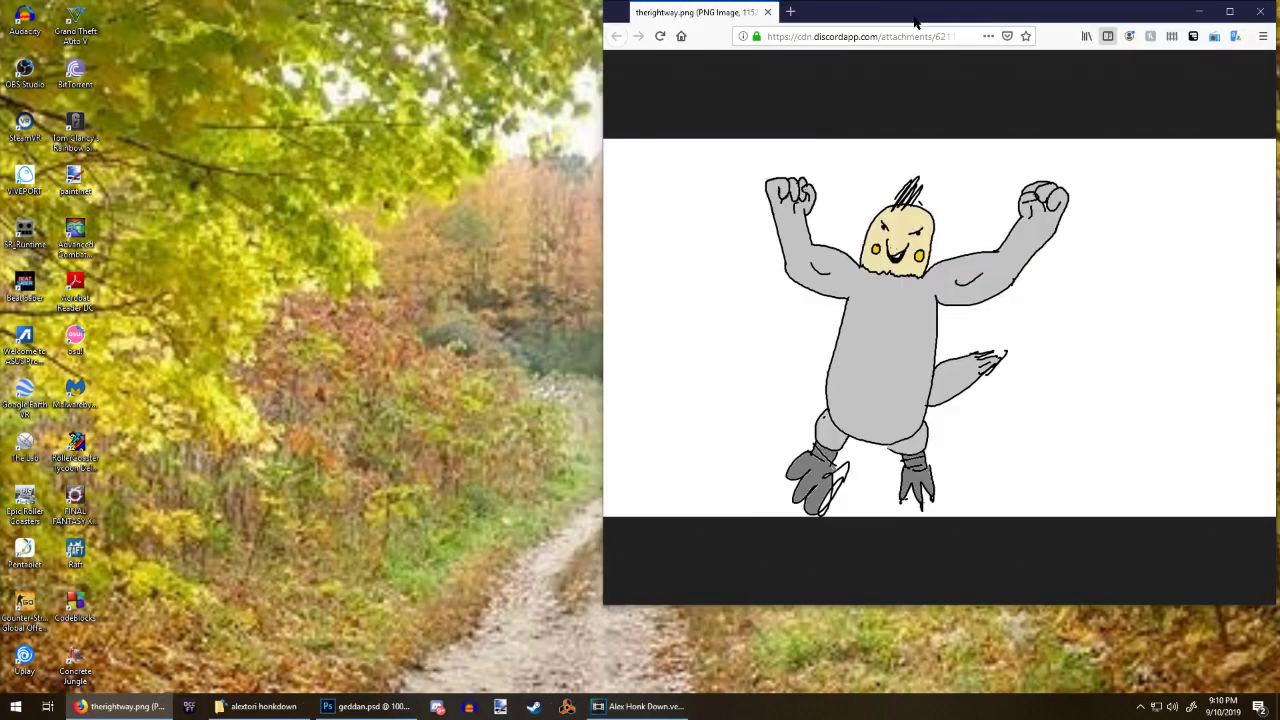
double_click(986, 8)
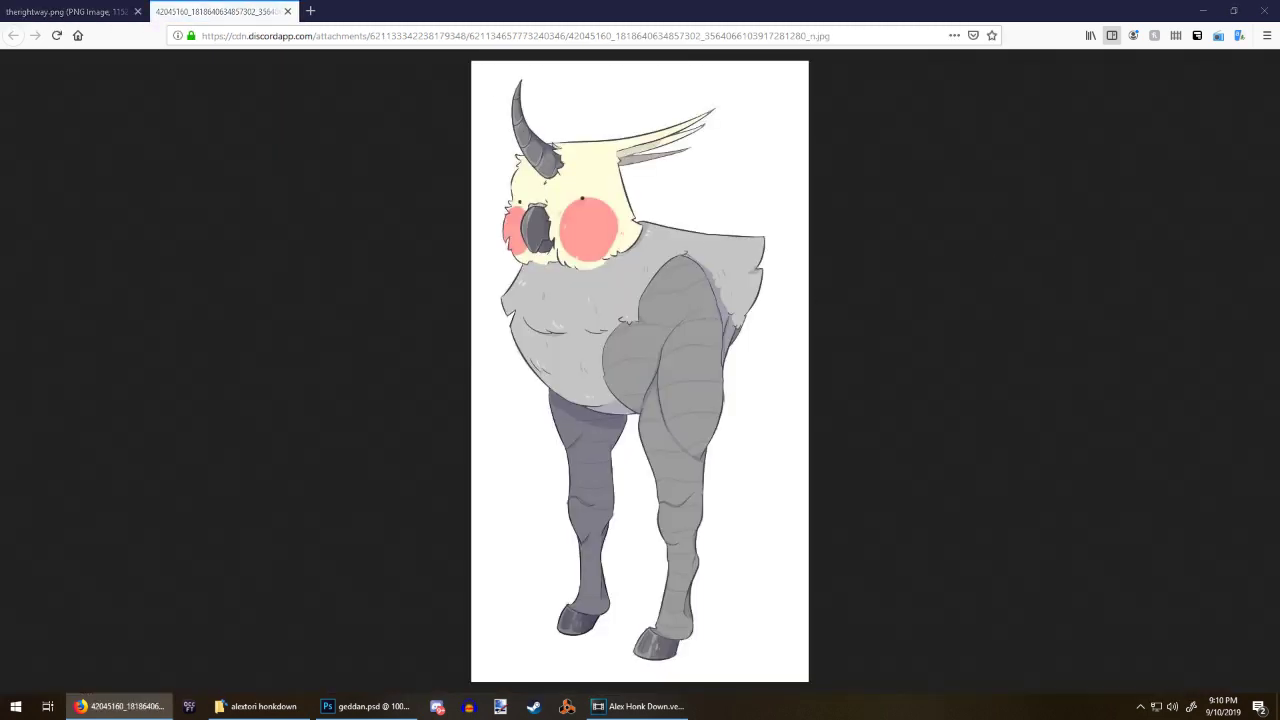
left_click(64, 7)
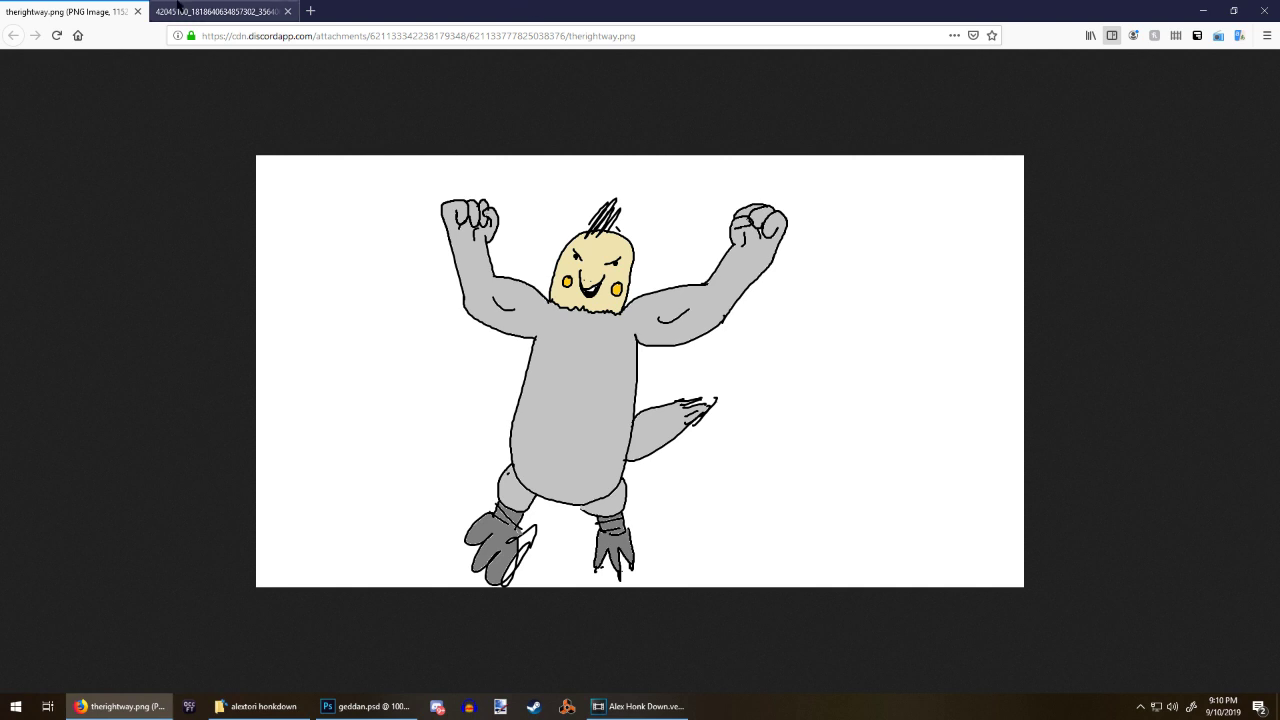
left_click(244, 9)
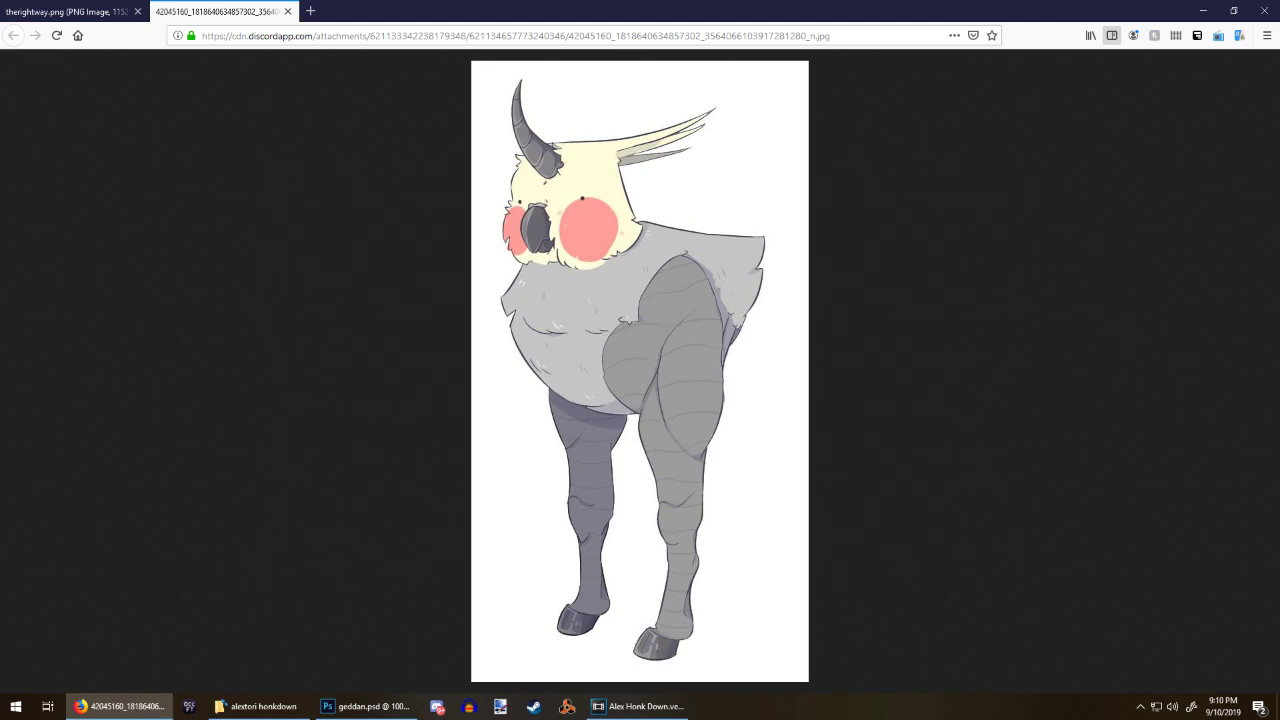